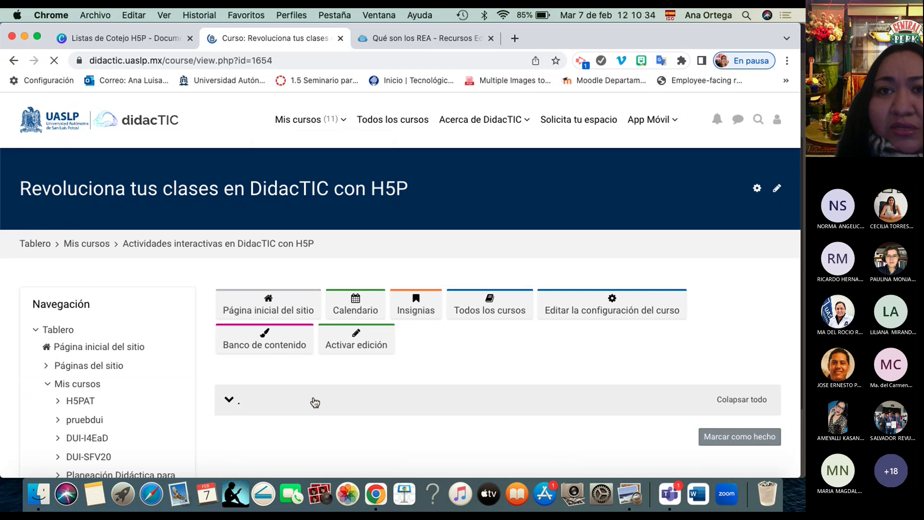
{"action": "scroll", "coordinate": [315, 403], "scroll_direction": "down", "scroll_amount": 1}
{"action": "scroll", "coordinate": [315, 402], "scroll_direction": "down", "scroll_amount": 10}
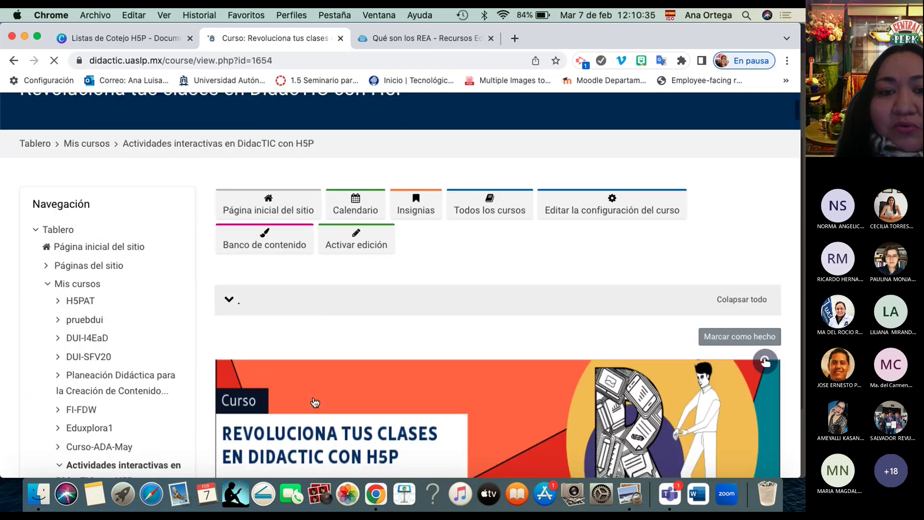
{"action": "scroll", "coordinate": [315, 402], "scroll_direction": "down", "scroll_amount": 15}
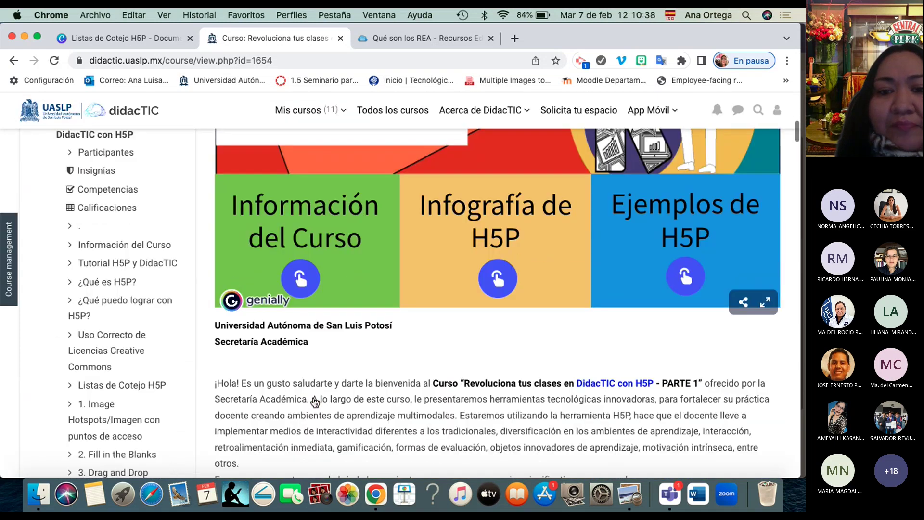
{"action": "scroll", "coordinate": [315, 402], "scroll_direction": "down", "scroll_amount": 8}
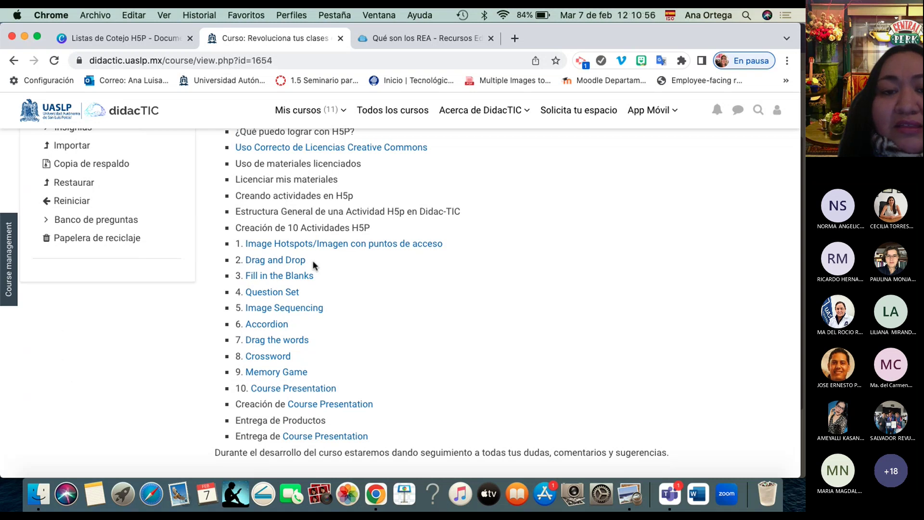
{"action": "left_click", "coordinate": [282, 266]}
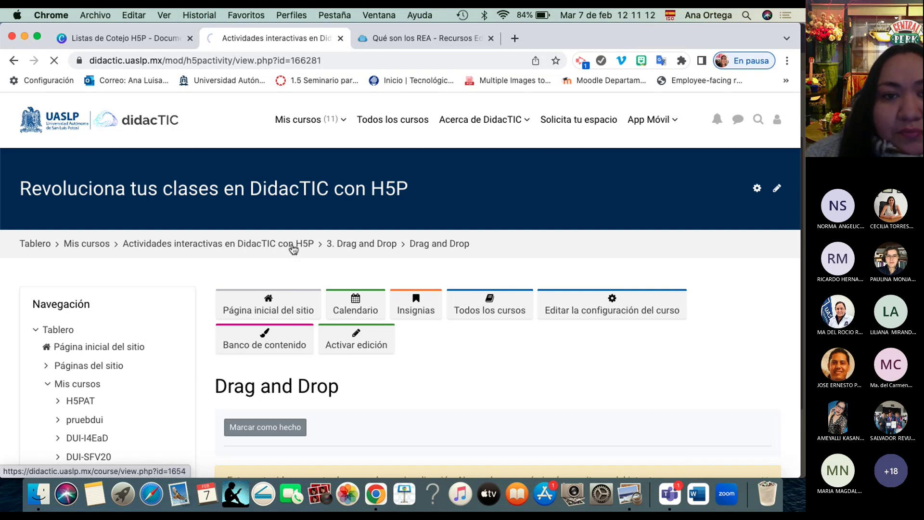
{"action": "left_click", "coordinate": [260, 244]}
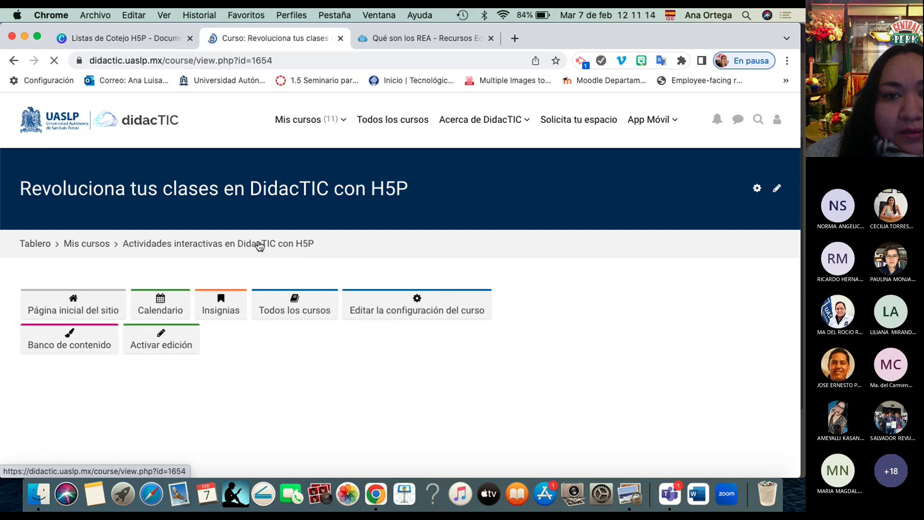
Open the Fill in the Blanks H5P activity from section 2 of the course page.
{"action": "scroll", "coordinate": [313, 373], "scroll_direction": "down", "scroll_amount": 5}
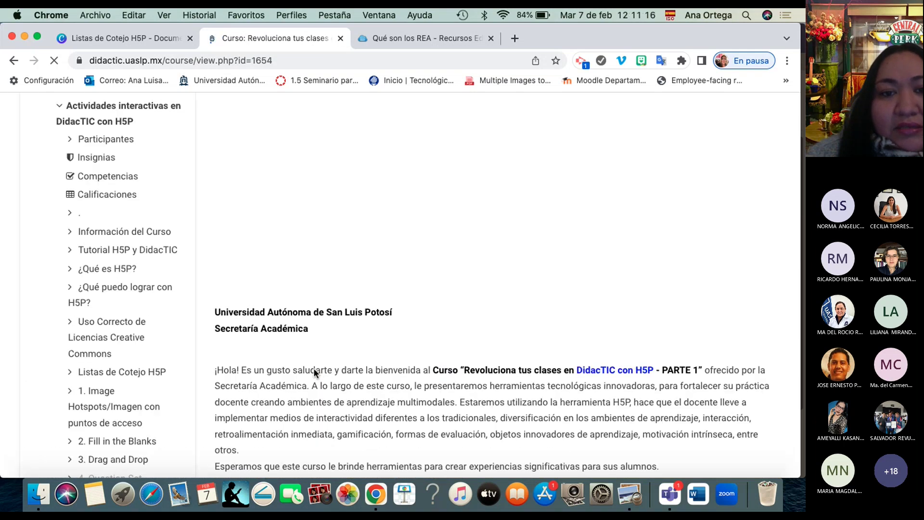
{"action": "scroll", "coordinate": [314, 373], "scroll_direction": "up", "scroll_amount": 10}
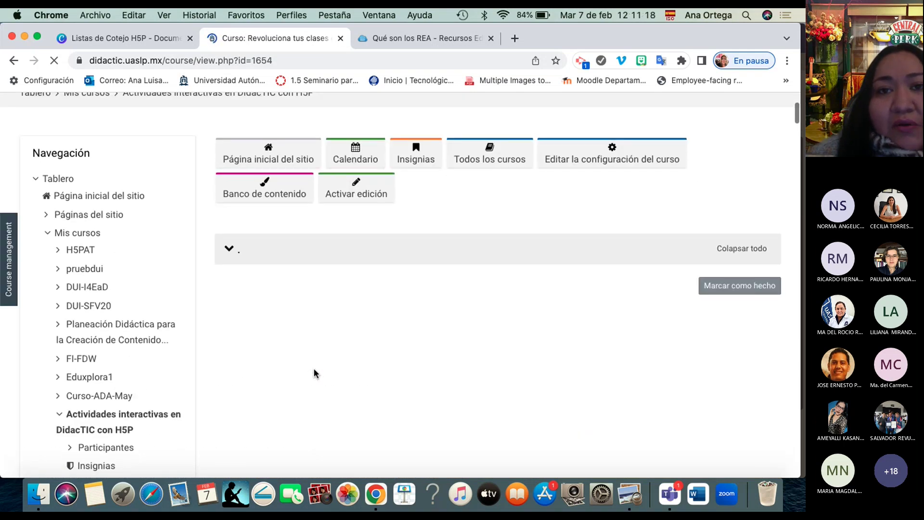
{"action": "scroll", "coordinate": [313, 368], "scroll_direction": "up", "scroll_amount": 2}
{"action": "scroll", "coordinate": [313, 373], "scroll_direction": "down", "scroll_amount": 10}
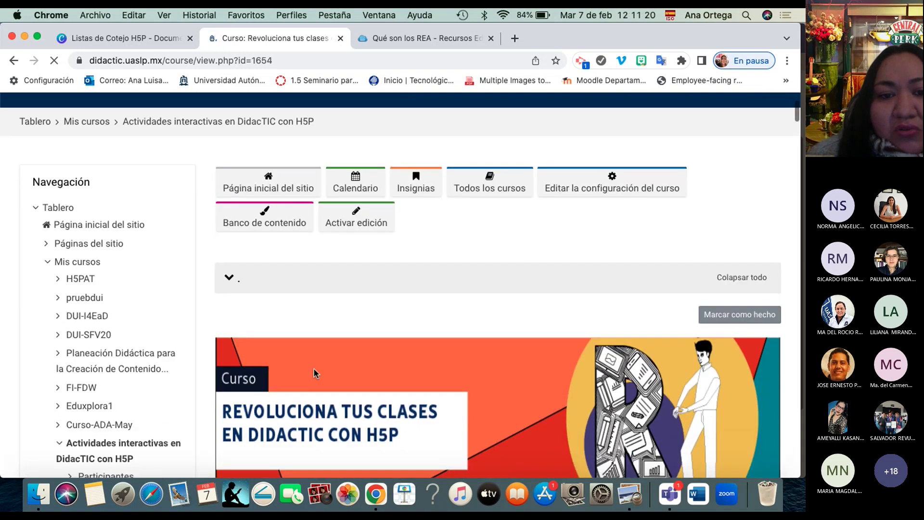
{"action": "scroll", "coordinate": [314, 372], "scroll_direction": "down", "scroll_amount": 5}
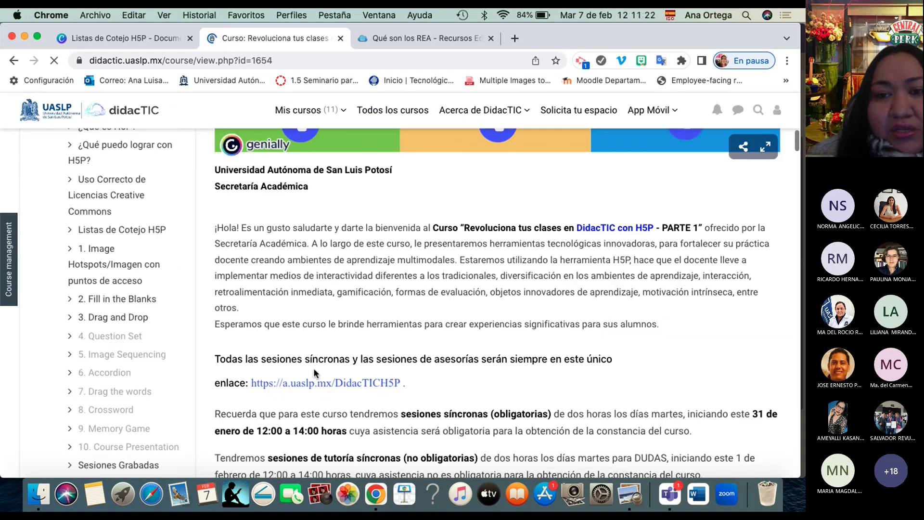
{"action": "scroll", "coordinate": [314, 372], "scroll_direction": "down", "scroll_amount": 10}
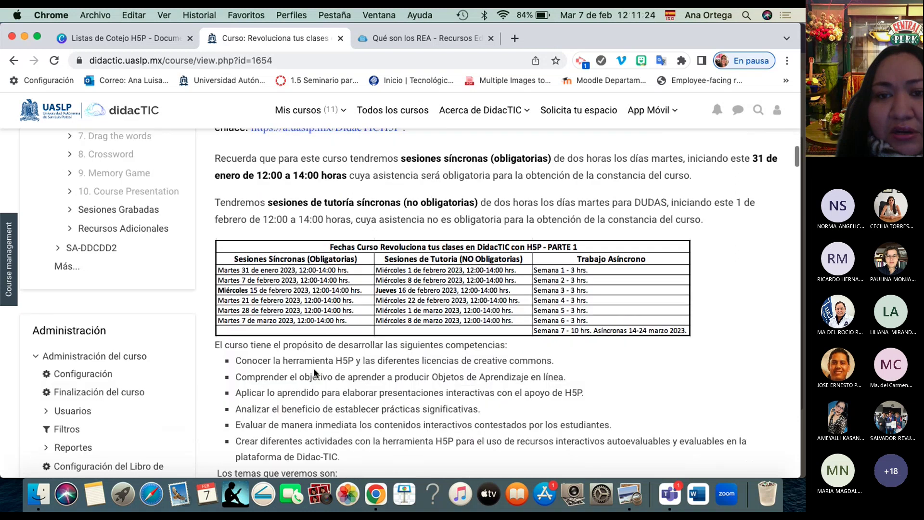
{"action": "scroll", "coordinate": [313, 370], "scroll_direction": "down", "scroll_amount": 12}
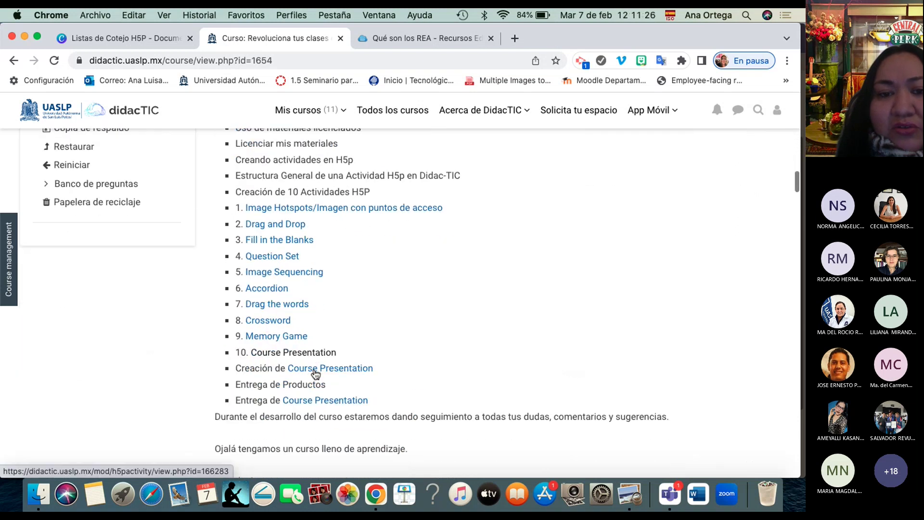
{"action": "scroll", "coordinate": [314, 373], "scroll_direction": "down", "scroll_amount": 11}
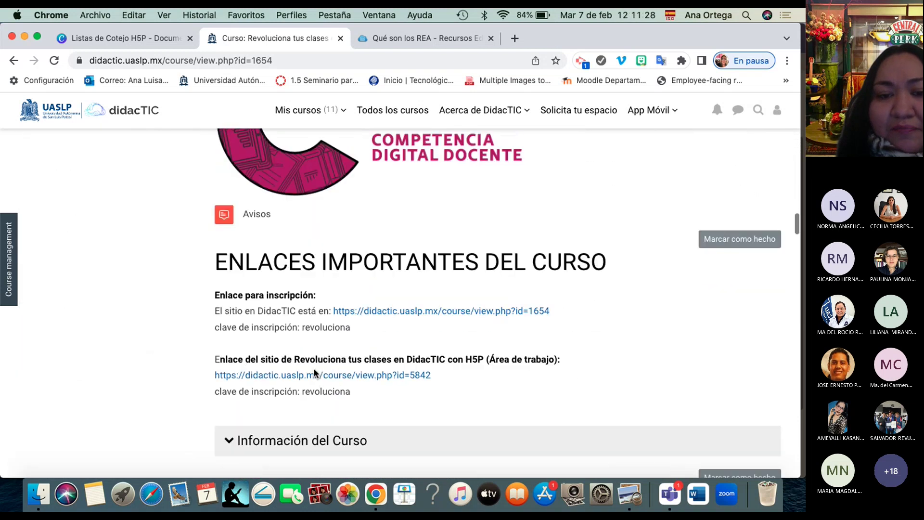
{"action": "scroll", "coordinate": [315, 374], "scroll_direction": "down", "scroll_amount": 6}
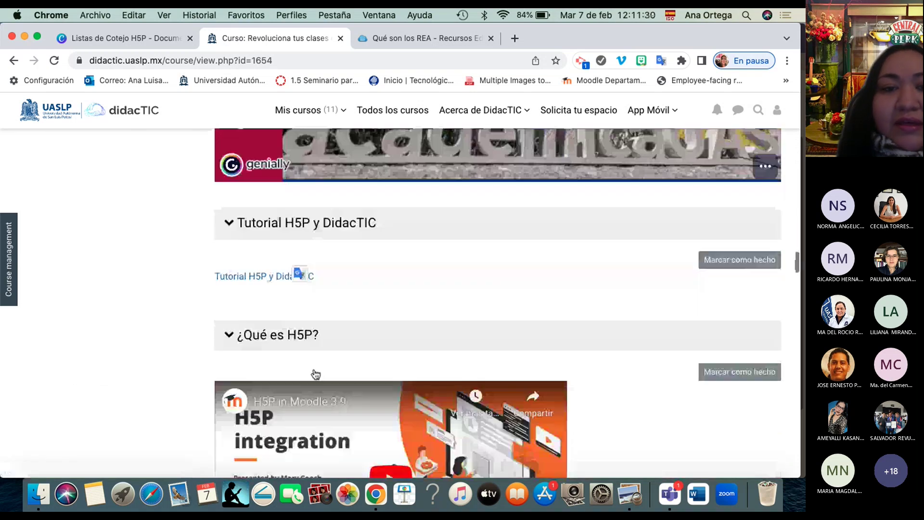
{"action": "scroll", "coordinate": [315, 373], "scroll_direction": "down", "scroll_amount": 2}
{"action": "scroll", "coordinate": [313, 372], "scroll_direction": "down", "scroll_amount": 11}
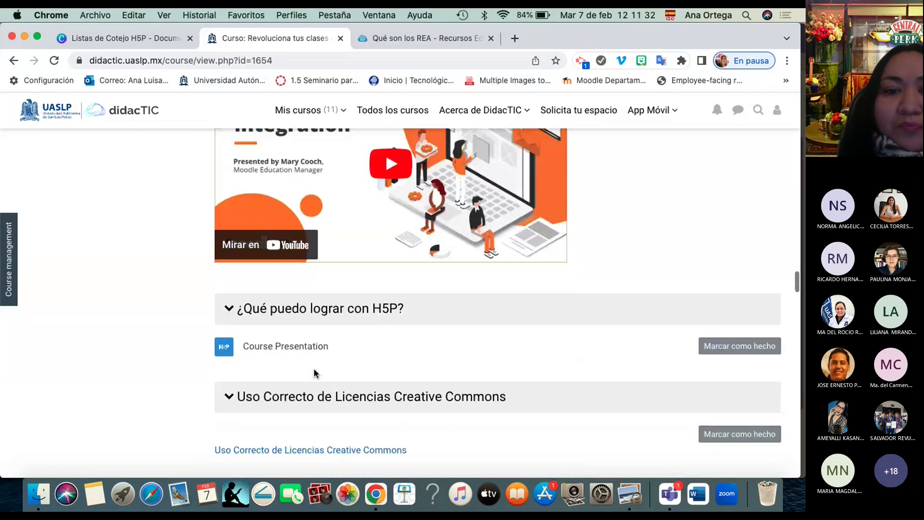
{"action": "scroll", "coordinate": [313, 373], "scroll_direction": "down", "scroll_amount": 3}
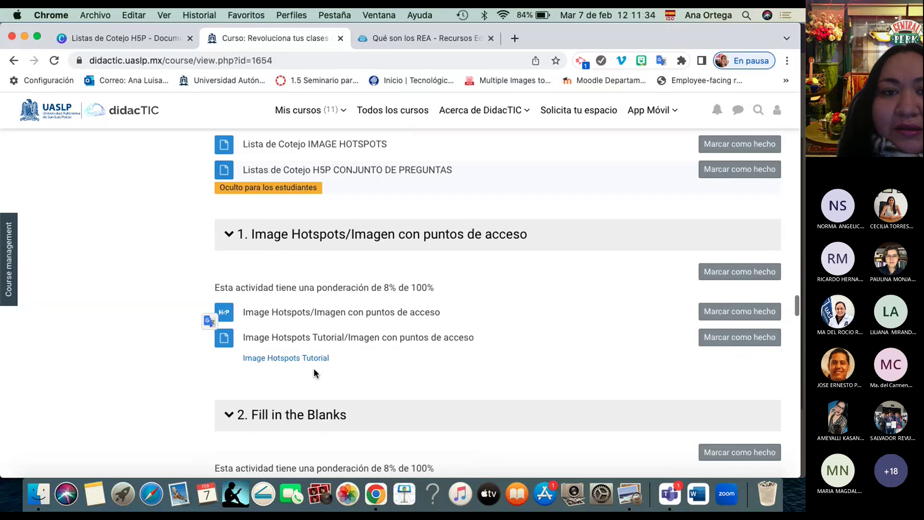
{"action": "scroll", "coordinate": [314, 373], "scroll_direction": "down", "scroll_amount": 3}
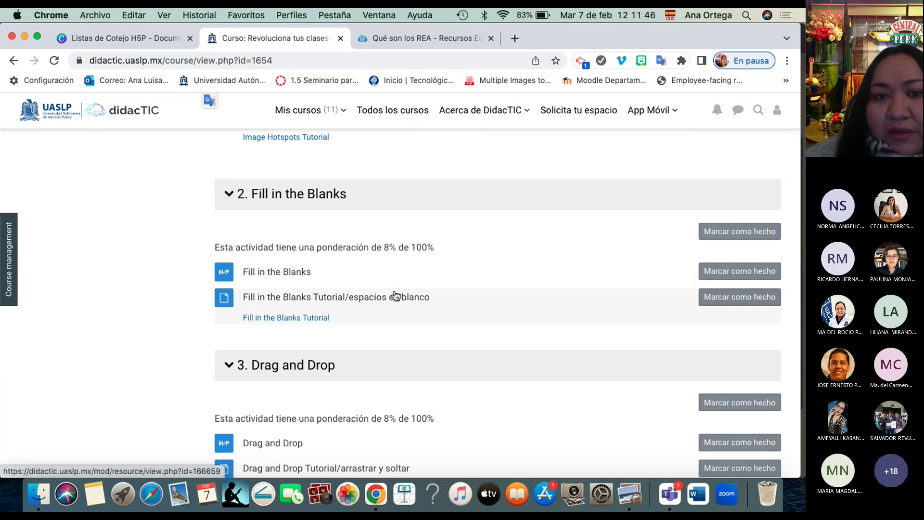
{"action": "left_click", "coordinate": [287, 276]}
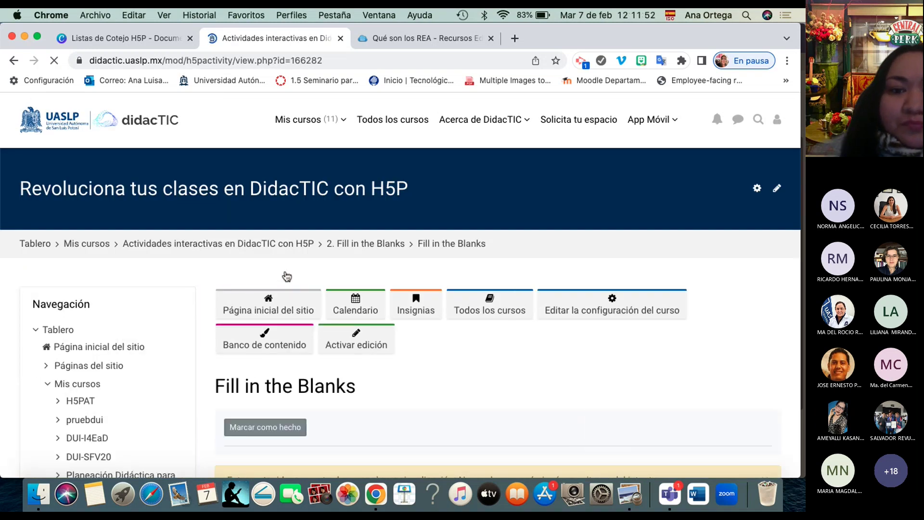
Review the Fill in the Blanks exercise, from its header image to the sentences with missing words.
{"action": "scroll", "coordinate": [287, 276], "scroll_direction": "down", "scroll_amount": 6}
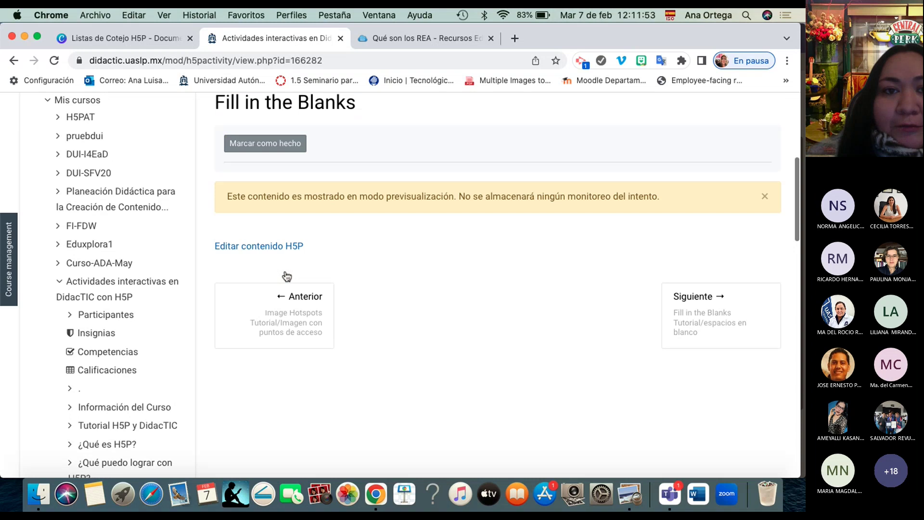
{"action": "scroll", "coordinate": [287, 276], "scroll_direction": "down", "scroll_amount": 2}
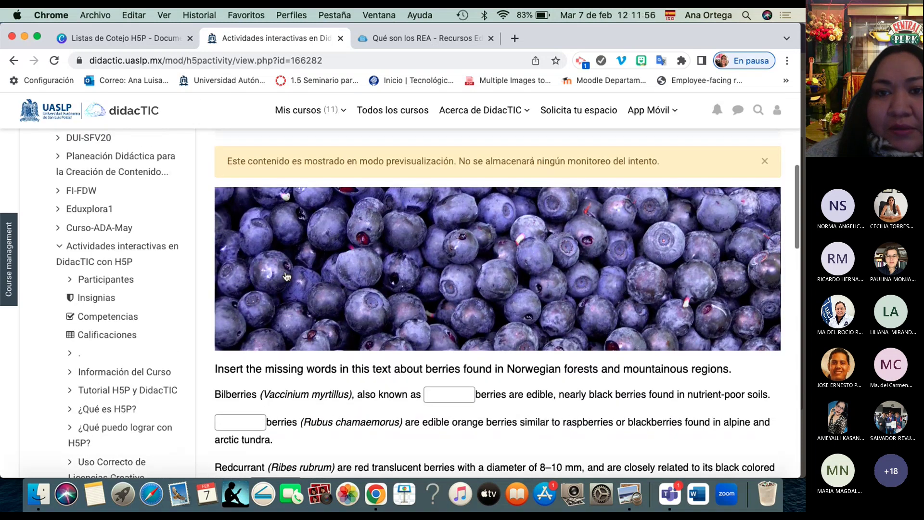
{"action": "scroll", "coordinate": [287, 276], "scroll_direction": "down", "scroll_amount": 6}
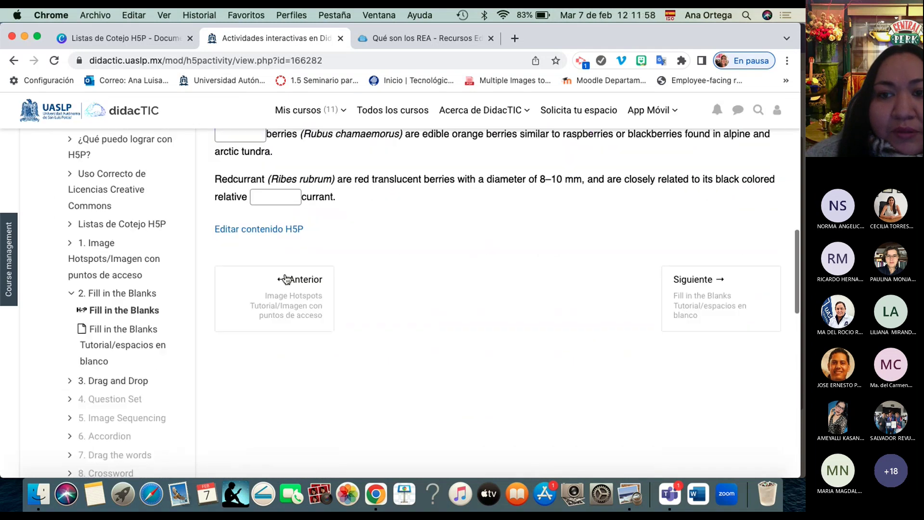
{"action": "scroll", "coordinate": [286, 279], "scroll_direction": "up", "scroll_amount": 6}
{"action": "scroll", "coordinate": [286, 279], "scroll_direction": "down", "scroll_amount": 1}
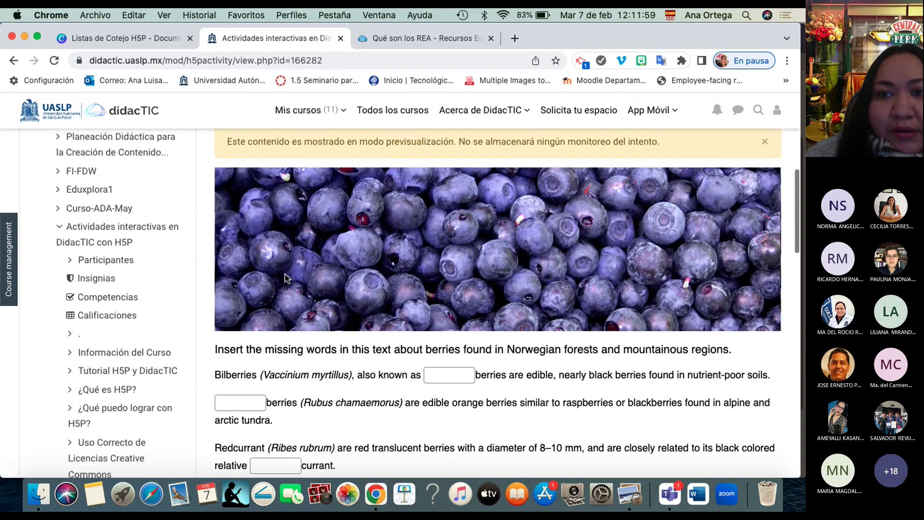
Search the web for "h5p" in a new browser tab and open the Examples & downloads page of h5p.org.
{"action": "left_click", "coordinate": [514, 39]}
{"action": "type", "text": "h5"}
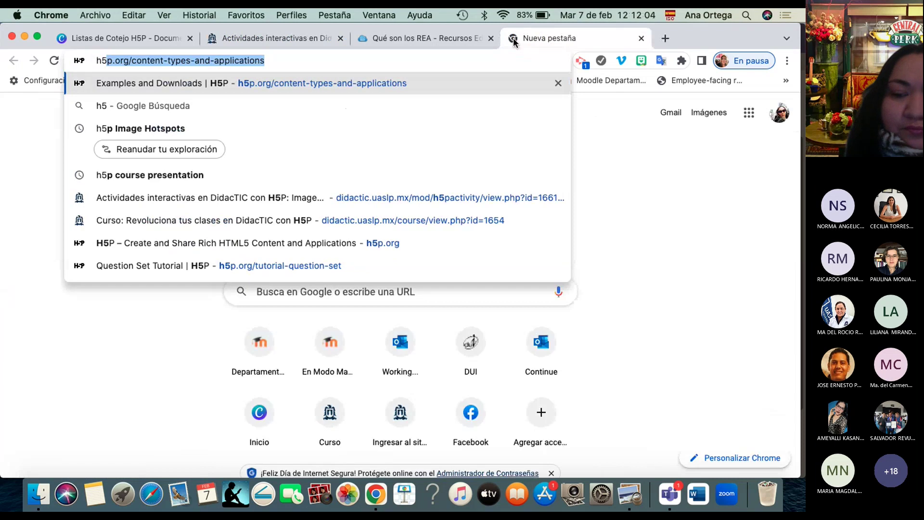
{"action": "type", "text": "p"}
{"action": "key", "text": "Return"}
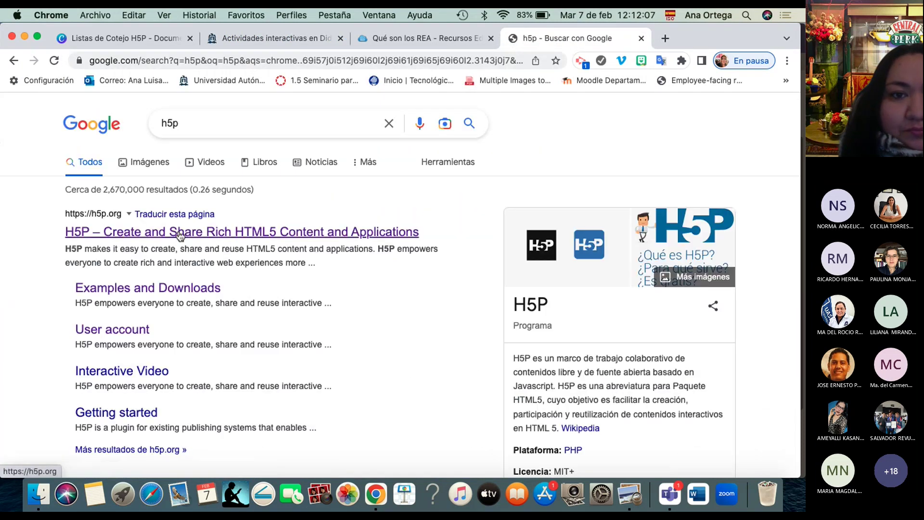
{"action": "left_click", "coordinate": [179, 234]}
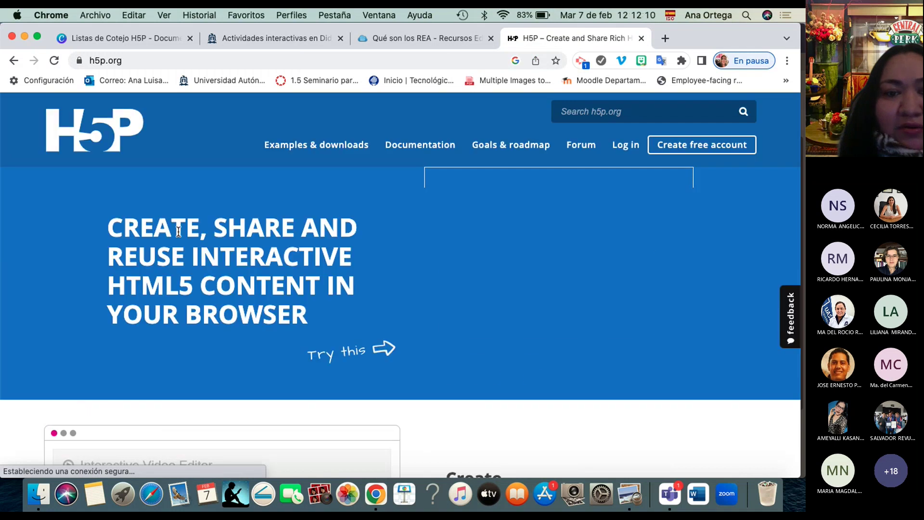
{"action": "left_click", "coordinate": [299, 147]}
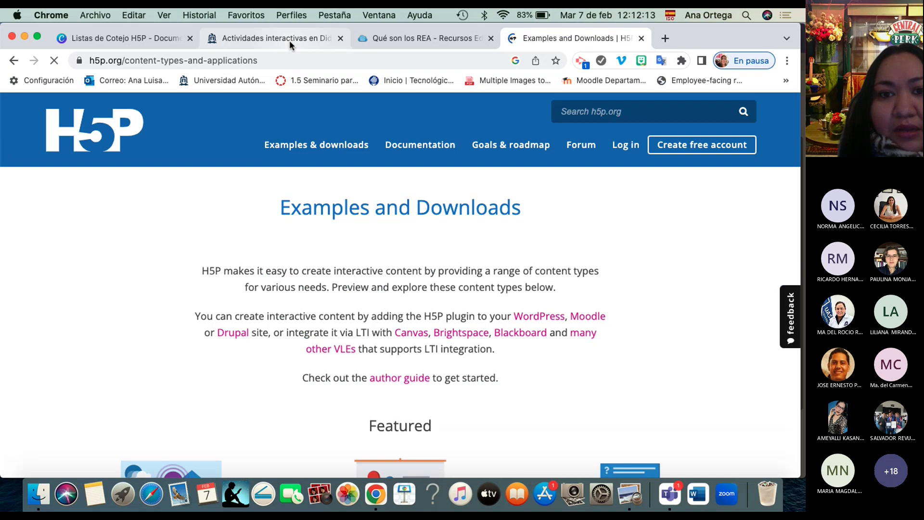
Return to the course's Fill in the Blanks activity and look over its preview once more.
{"action": "left_click", "coordinate": [290, 40]}
{"action": "left_click", "coordinate": [299, 110]}
{"action": "scroll", "coordinate": [268, 383], "scroll_direction": "up", "scroll_amount": 2}
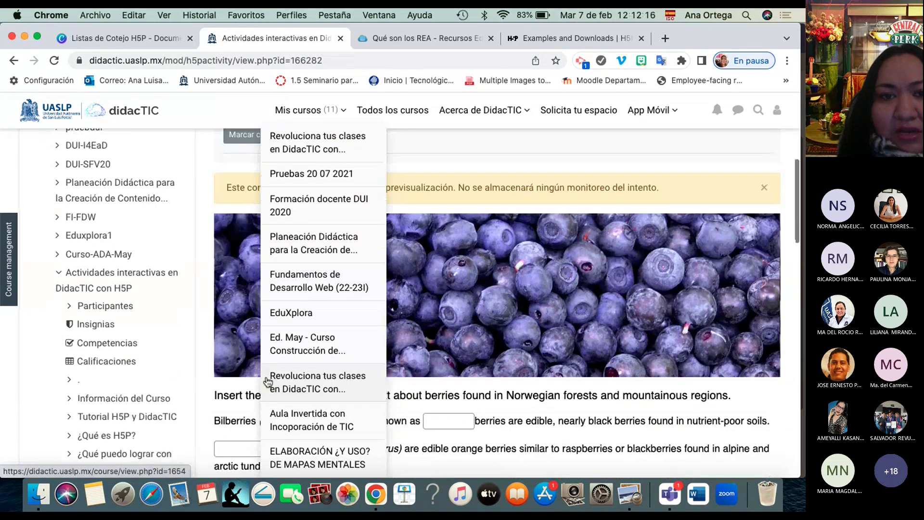
{"action": "scroll", "coordinate": [267, 383], "scroll_direction": "down", "scroll_amount": 4}
{"action": "scroll", "coordinate": [268, 382], "scroll_direction": "up", "scroll_amount": 3}
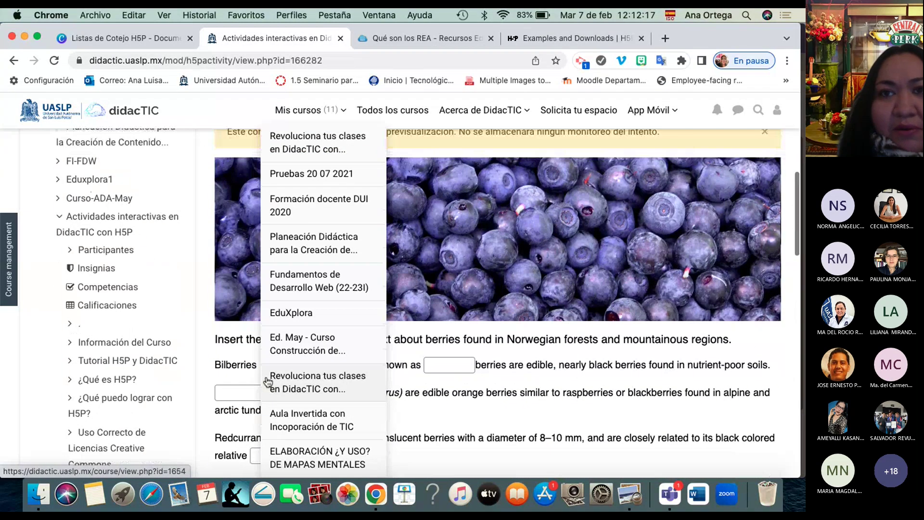
{"action": "scroll", "coordinate": [505, 260], "scroll_direction": "up", "scroll_amount": 4}
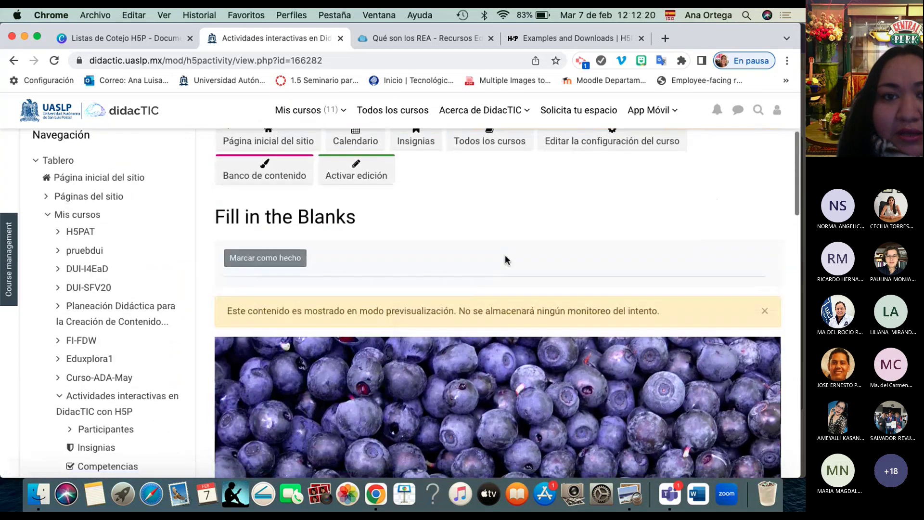
{"action": "scroll", "coordinate": [505, 260], "scroll_direction": "down", "scroll_amount": 4}
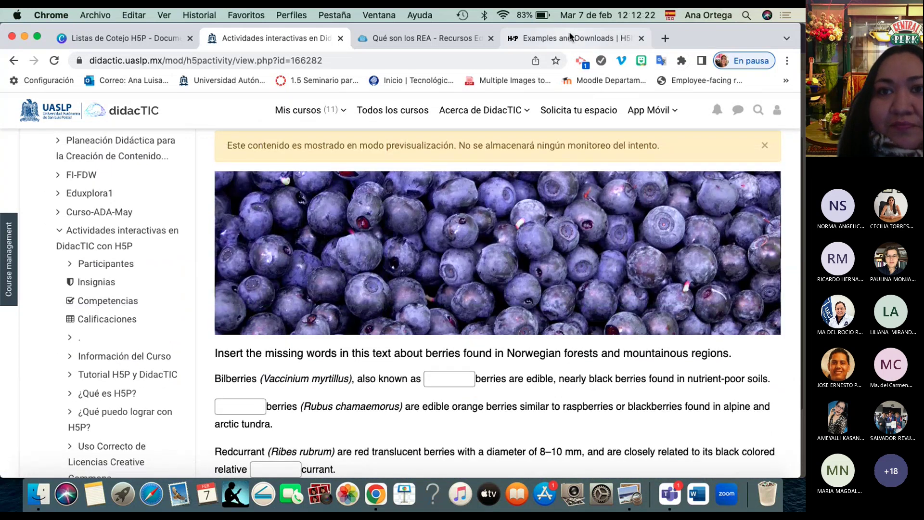
Switch back to the h5p.org examples and open the Fill in the Blanks content type.
{"action": "left_click", "coordinate": [569, 36]}
{"action": "scroll", "coordinate": [361, 283], "scroll_direction": "down", "scroll_amount": 8}
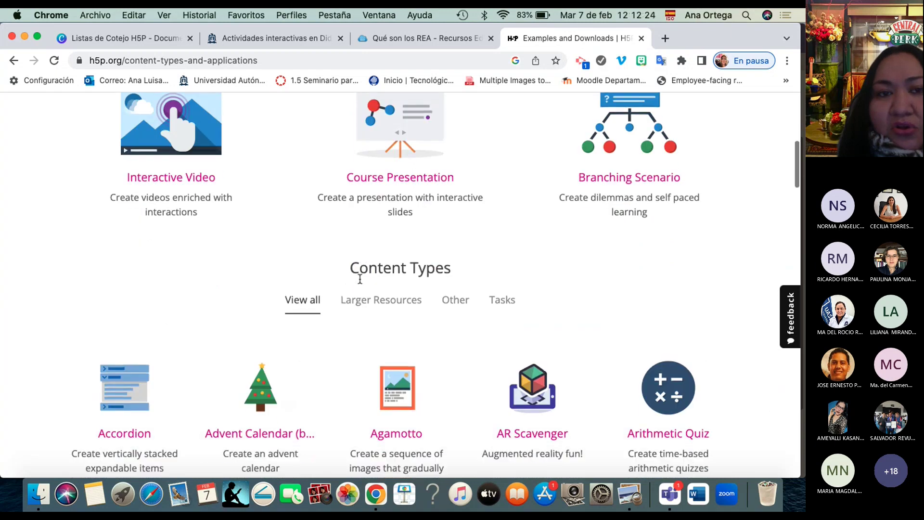
{"action": "scroll", "coordinate": [360, 281], "scroll_direction": "up", "scroll_amount": 5}
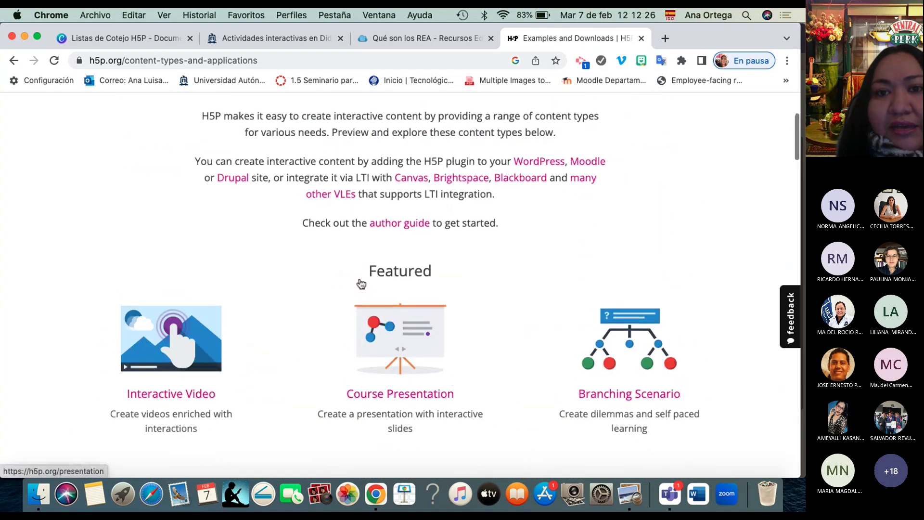
{"action": "scroll", "coordinate": [360, 283], "scroll_direction": "down", "scroll_amount": 10}
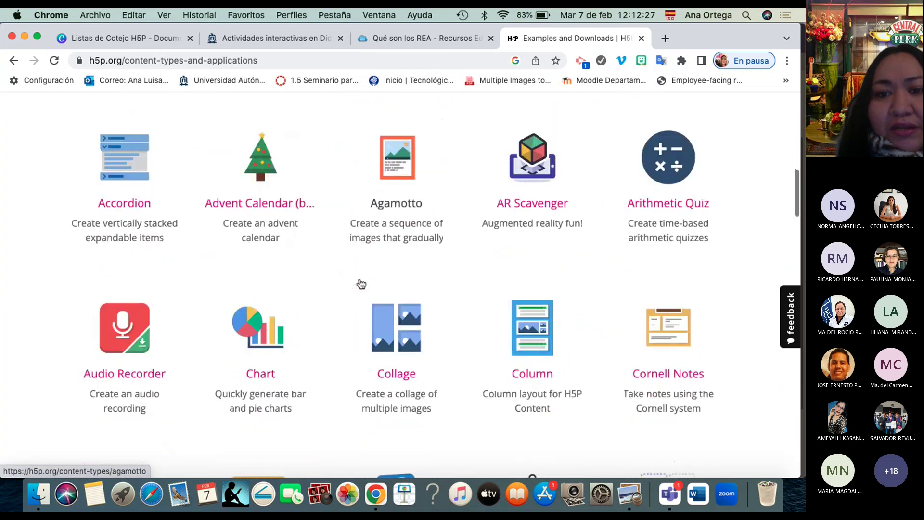
{"action": "scroll", "coordinate": [361, 284], "scroll_direction": "down", "scroll_amount": 7}
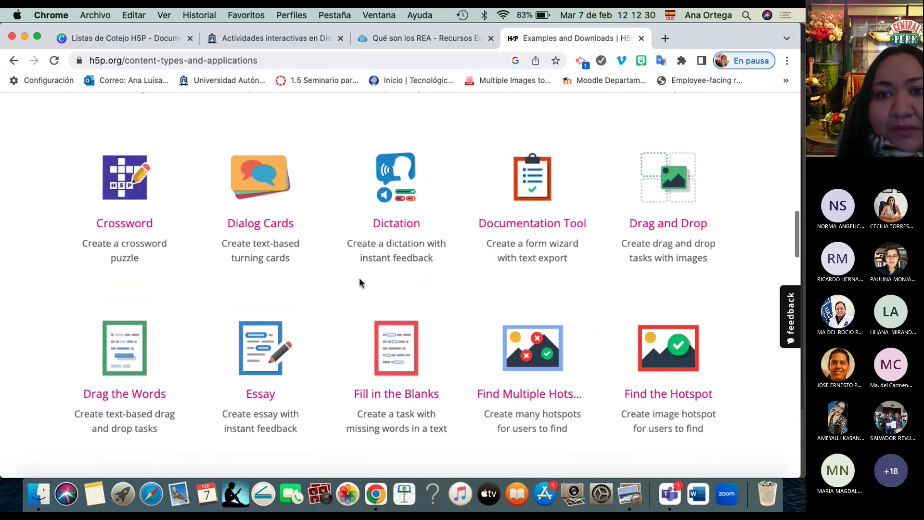
{"action": "scroll", "coordinate": [359, 282], "scroll_direction": "down", "scroll_amount": 5}
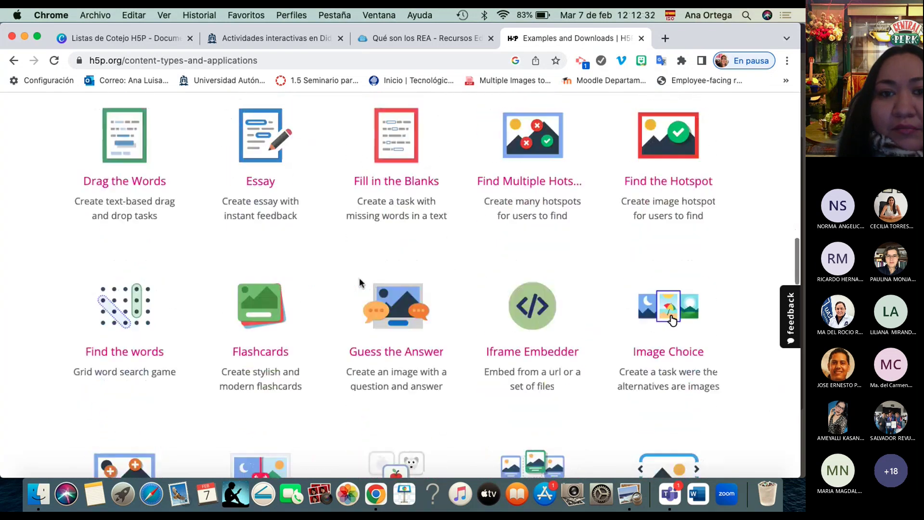
{"action": "scroll", "coordinate": [359, 283], "scroll_direction": "down", "scroll_amount": 1}
{"action": "left_click", "coordinate": [401, 165]}
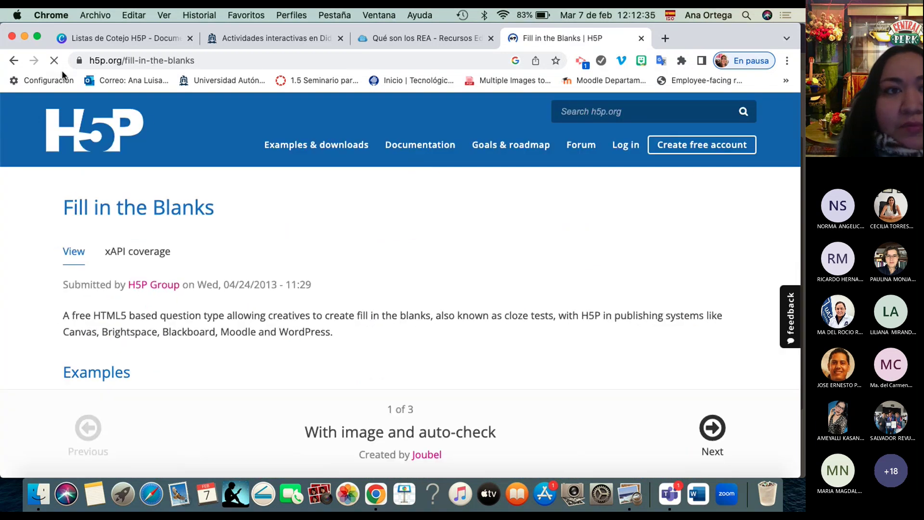
Show the browser full screen and look over the "With image and auto-check" berries example, from its image to its blank fields.
{"action": "left_click", "coordinate": [37, 35]}
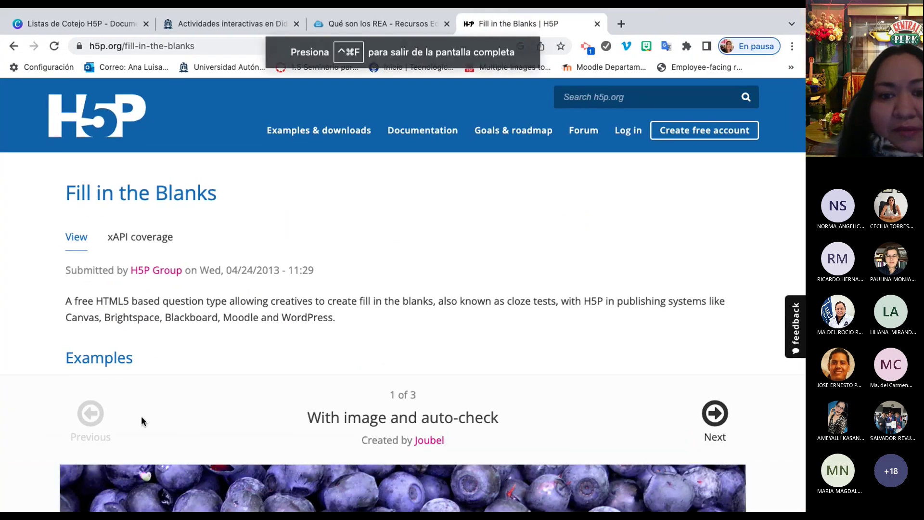
{"action": "scroll", "coordinate": [142, 421], "scroll_direction": "down", "scroll_amount": 3}
{"action": "scroll", "coordinate": [142, 421], "scroll_direction": "down", "scroll_amount": 5}
{"action": "scroll", "coordinate": [142, 421], "scroll_direction": "up", "scroll_amount": 5}
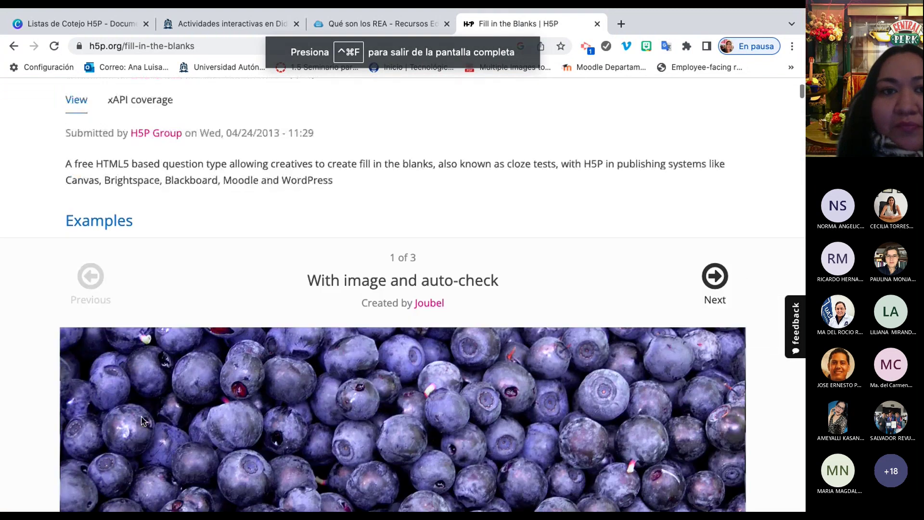
{"action": "scroll", "coordinate": [142, 421], "scroll_direction": "down", "scroll_amount": 6}
{"action": "scroll", "coordinate": [142, 421], "scroll_direction": "down", "scroll_amount": 3}
{"action": "scroll", "coordinate": [142, 421], "scroll_direction": "up", "scroll_amount": 3}
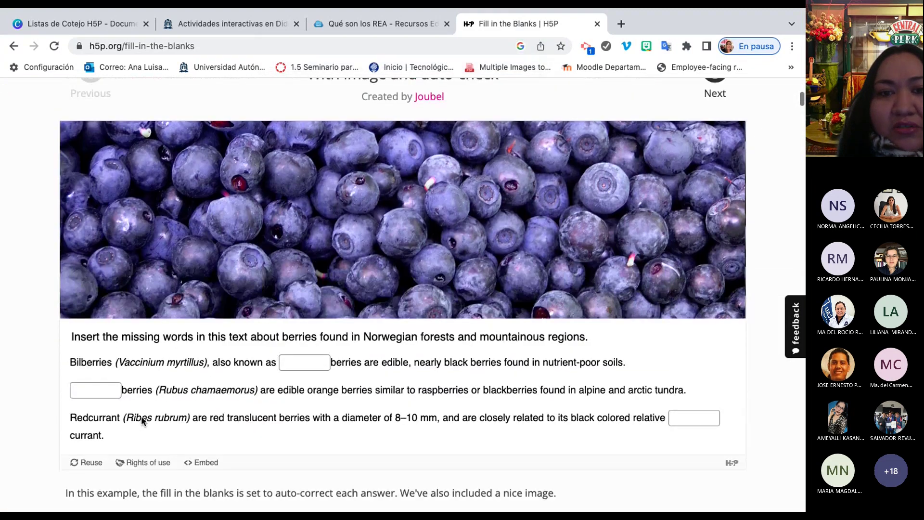
{"action": "scroll", "coordinate": [141, 415], "scroll_direction": "down", "scroll_amount": 3}
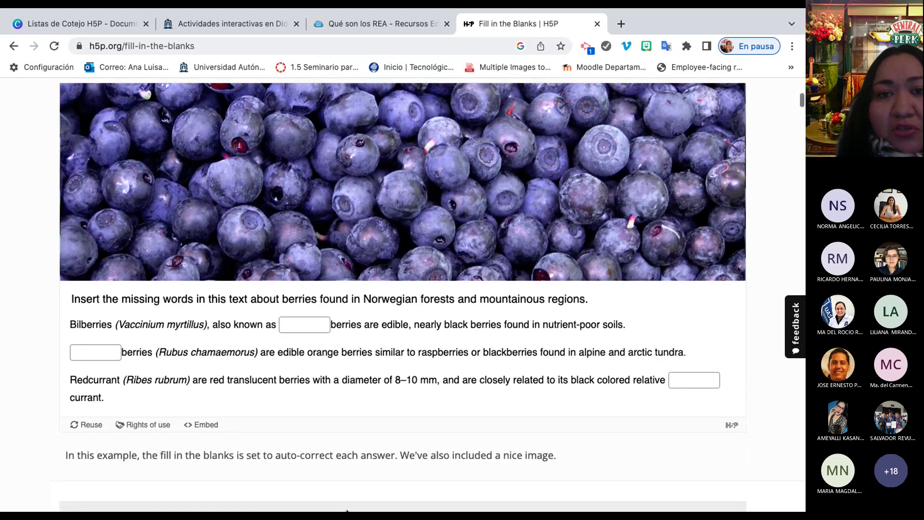
{"action": "scroll", "coordinate": [301, 385], "scroll_direction": "up", "scroll_amount": 2}
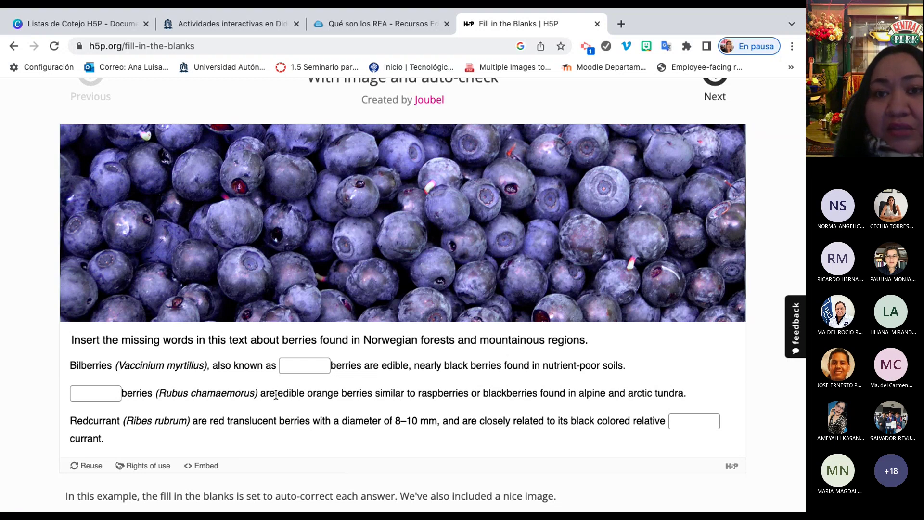
{"action": "scroll", "coordinate": [276, 394], "scroll_direction": "down", "scroll_amount": 1}
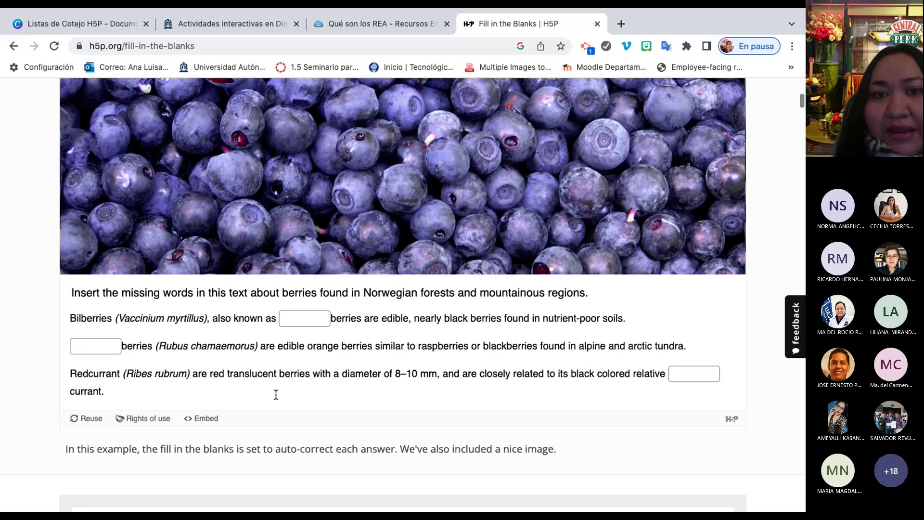
{"action": "scroll", "coordinate": [276, 394], "scroll_direction": "up", "scroll_amount": 1}
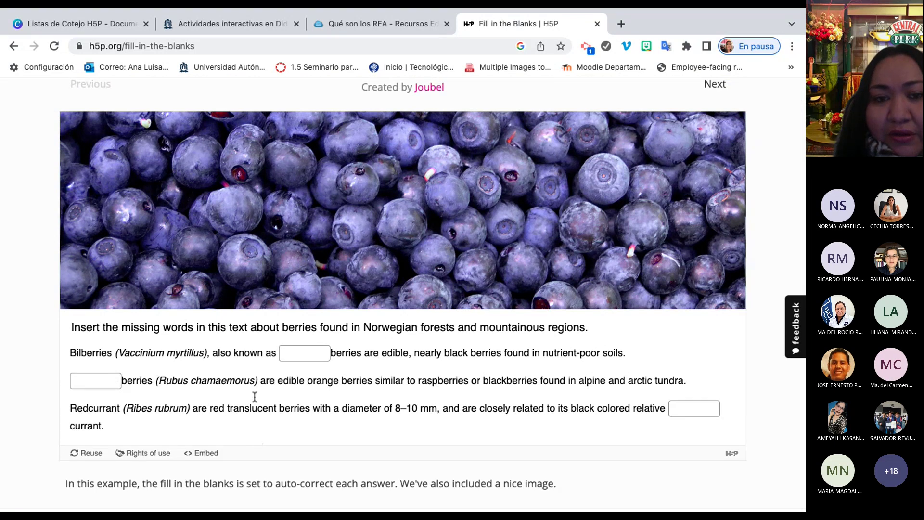
Fill the three blanks of the berries exercise with "know", "blue" and "blue" to demonstrate the automatic checking.
{"action": "left_click", "coordinate": [294, 354]}
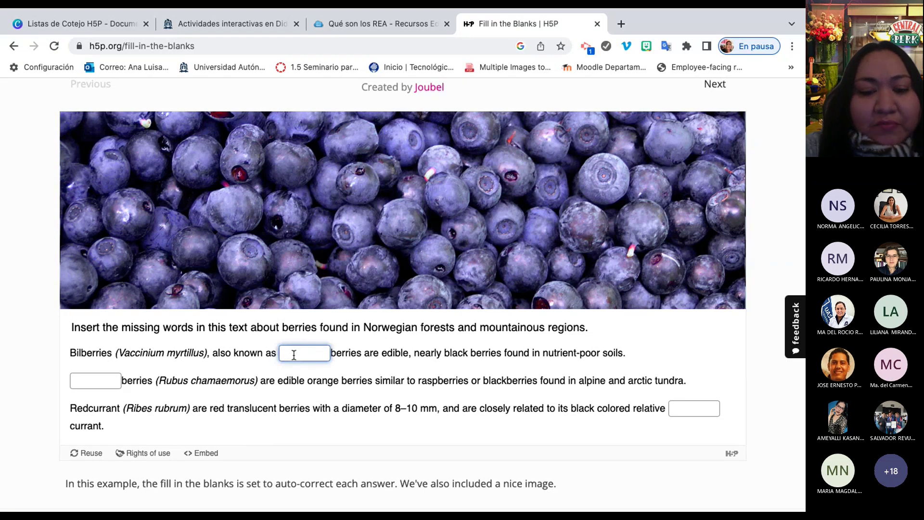
{"action": "type", "text": "know"}
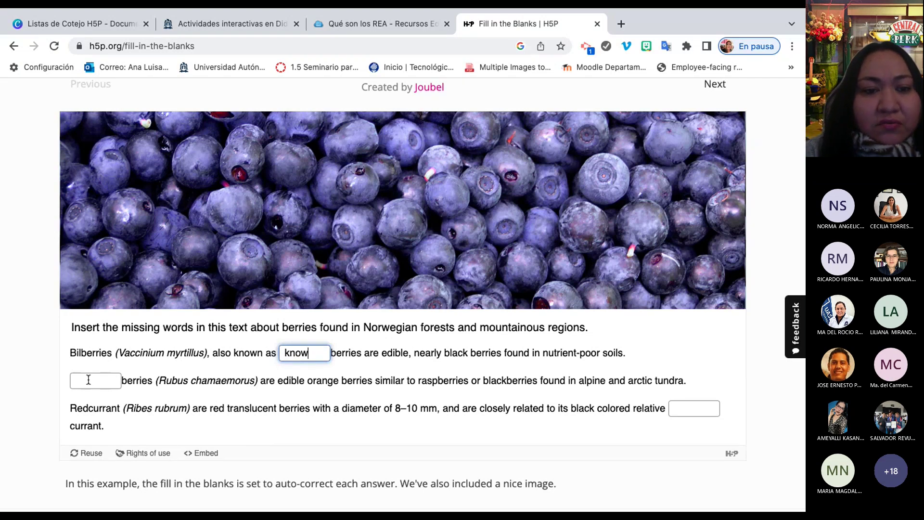
{"action": "left_click", "coordinate": [88, 379]}
{"action": "type", "text": "blue"}
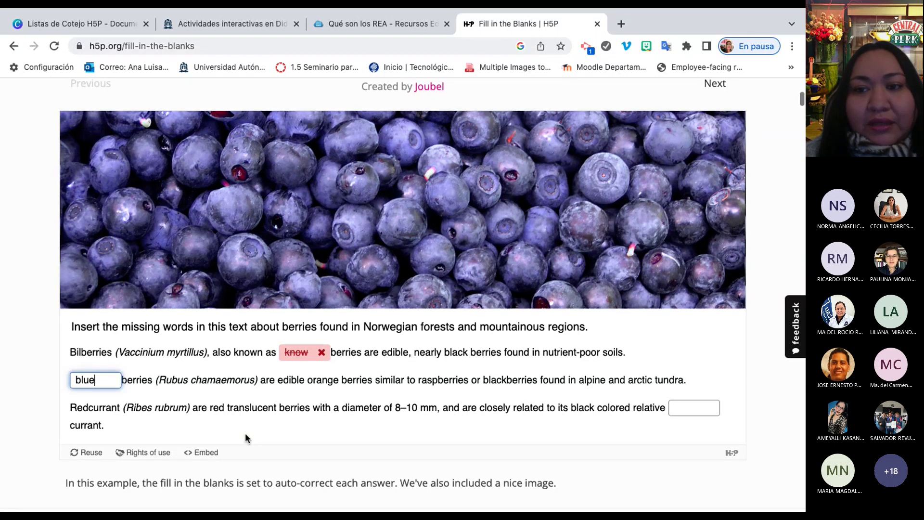
{"action": "scroll", "coordinate": [244, 432], "scroll_direction": "down", "scroll_amount": 3}
{"action": "left_click", "coordinate": [694, 262]}
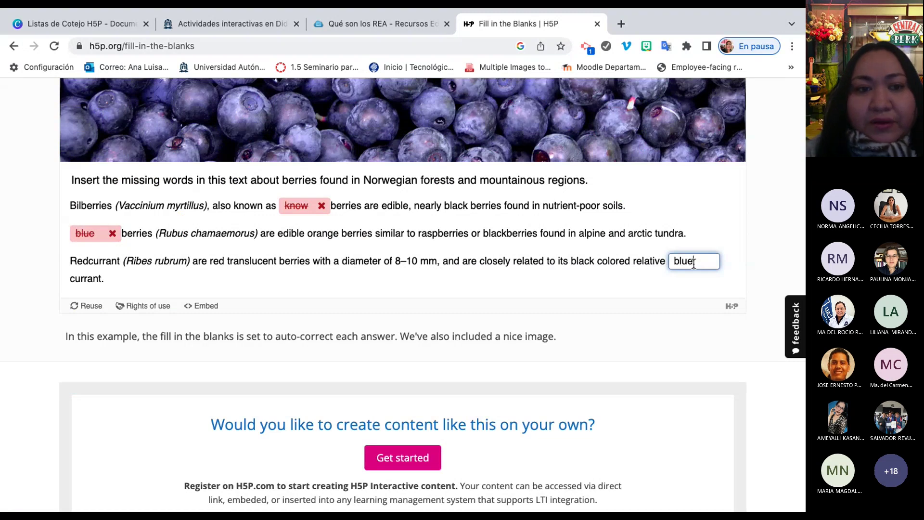
{"action": "scroll", "coordinate": [693, 264], "scroll_direction": "down", "scroll_amount": 2}
{"action": "scroll", "coordinate": [693, 263], "scroll_direction": "up", "scroll_amount": 6}
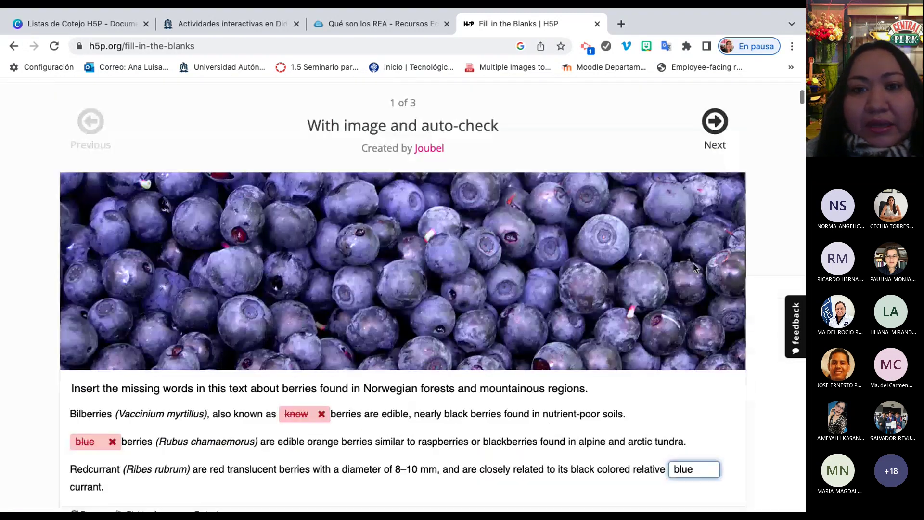
{"action": "scroll", "coordinate": [639, 248], "scroll_direction": "down", "scroll_amount": 3}
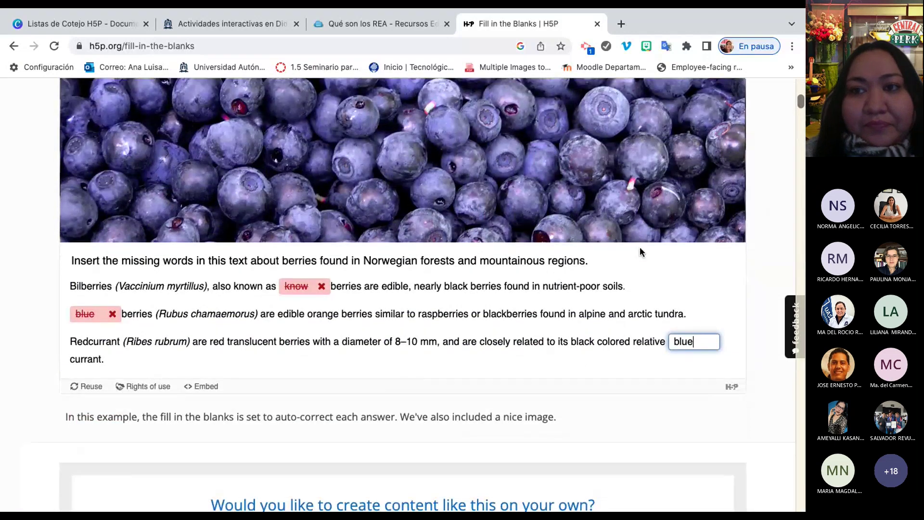
Take a brief look at the Classical Example, then return to the berries example and its first blank.
{"action": "scroll", "coordinate": [639, 246], "scroll_direction": "up", "scroll_amount": 2}
{"action": "left_click", "coordinate": [716, 103]}
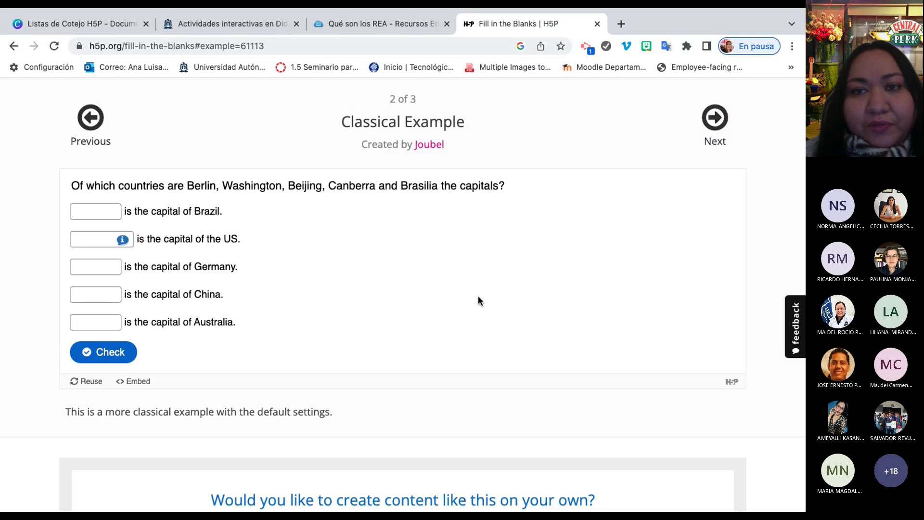
{"action": "left_click", "coordinate": [90, 118]}
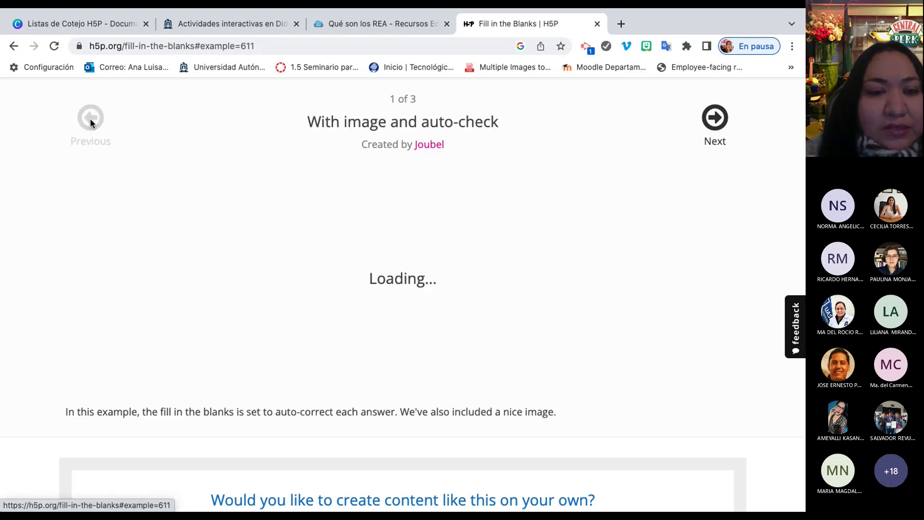
{"action": "scroll", "coordinate": [129, 316], "scroll_direction": "up", "scroll_amount": 3}
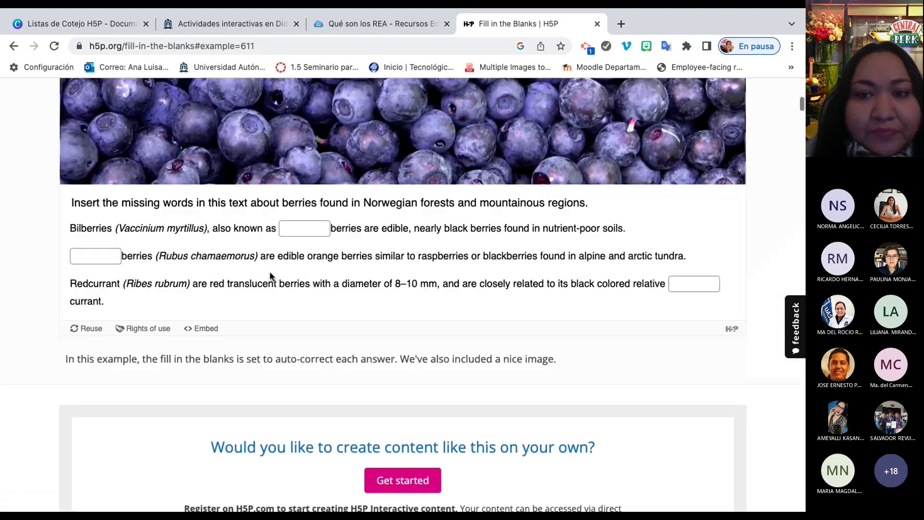
{"action": "left_click", "coordinate": [289, 228]}
{"action": "scroll", "coordinate": [290, 228], "scroll_direction": "up", "scroll_amount": 1}
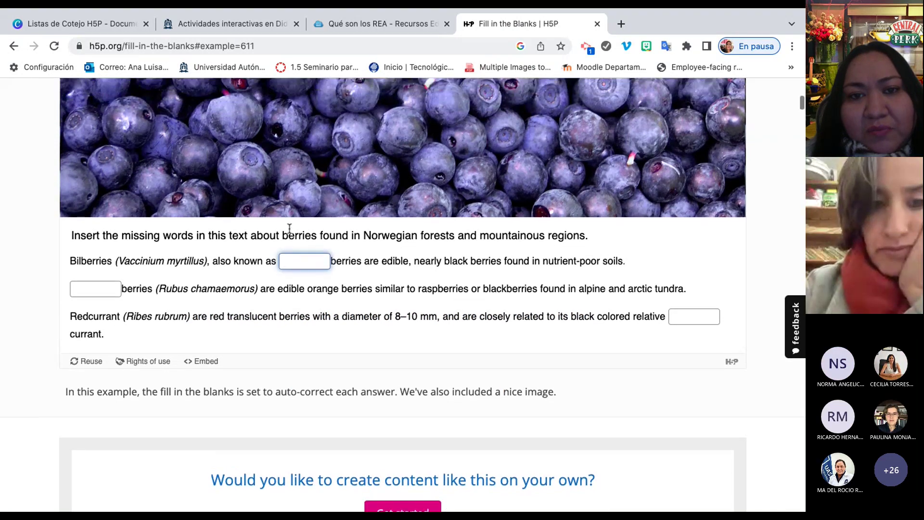
{"action": "scroll", "coordinate": [295, 268], "scroll_direction": "up", "scroll_amount": 1}
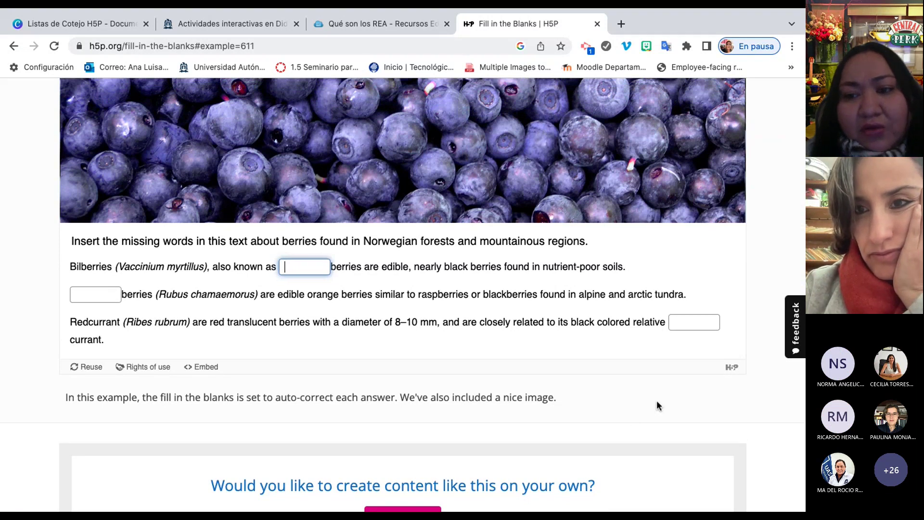
Switch to Microsoft Teams to check the meeting's participant list, then return to the h5p.org page in Chrome.
{"action": "key", "text": "super+Tab"}
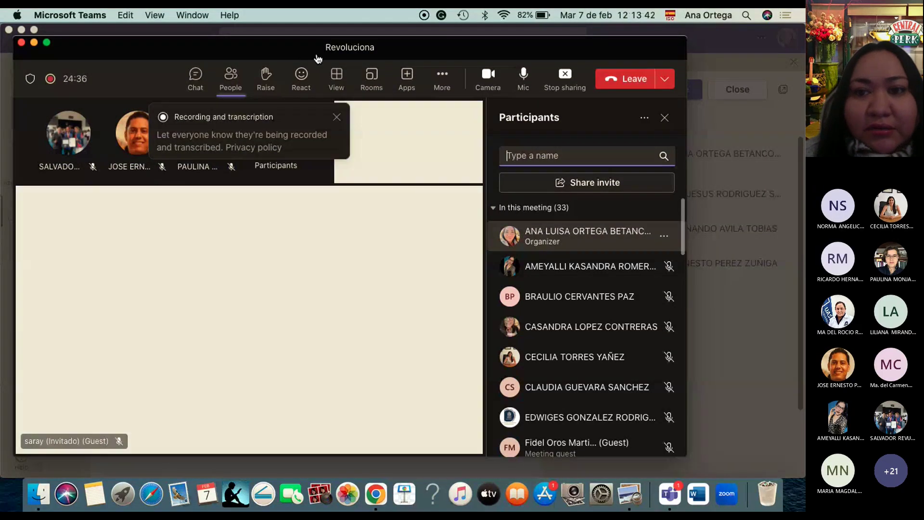
{"action": "scroll", "coordinate": [597, 340], "scroll_direction": "down", "scroll_amount": 5}
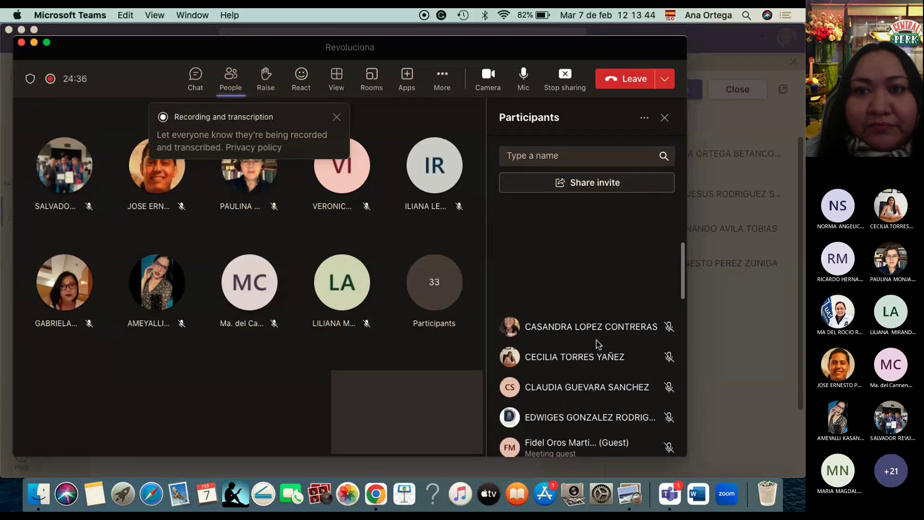
{"action": "left_click", "coordinate": [742, 327]}
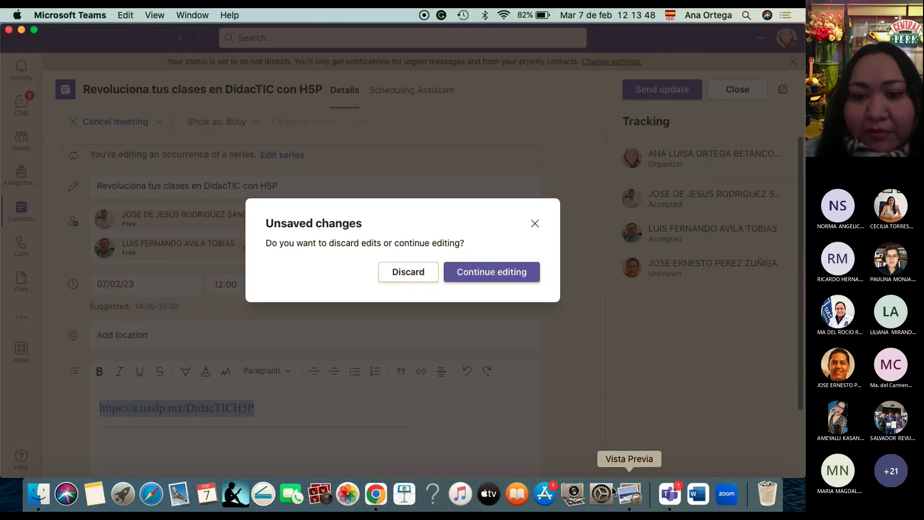
{"action": "left_click", "coordinate": [373, 499]}
Open the Classical Example on capitals and display the hint for the US capital blank.
{"action": "scroll", "coordinate": [384, 232], "scroll_direction": "up", "scroll_amount": 2}
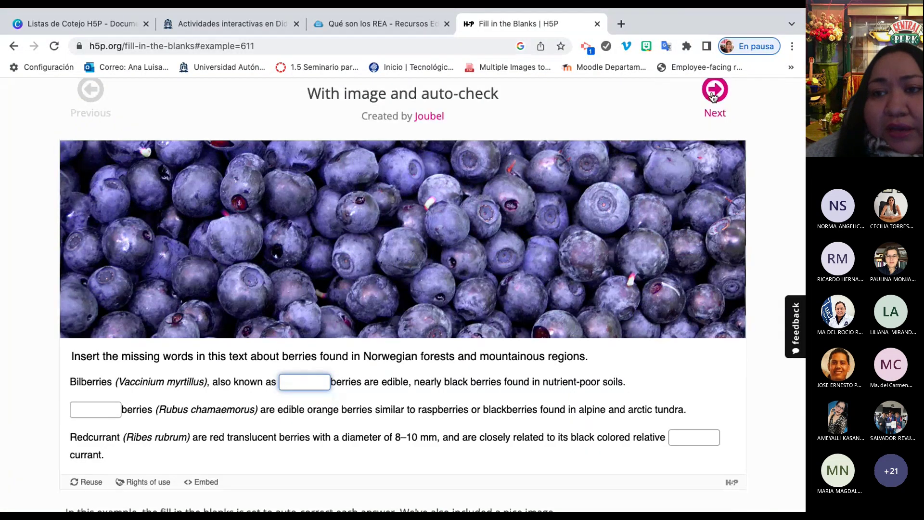
{"action": "left_click", "coordinate": [715, 117]}
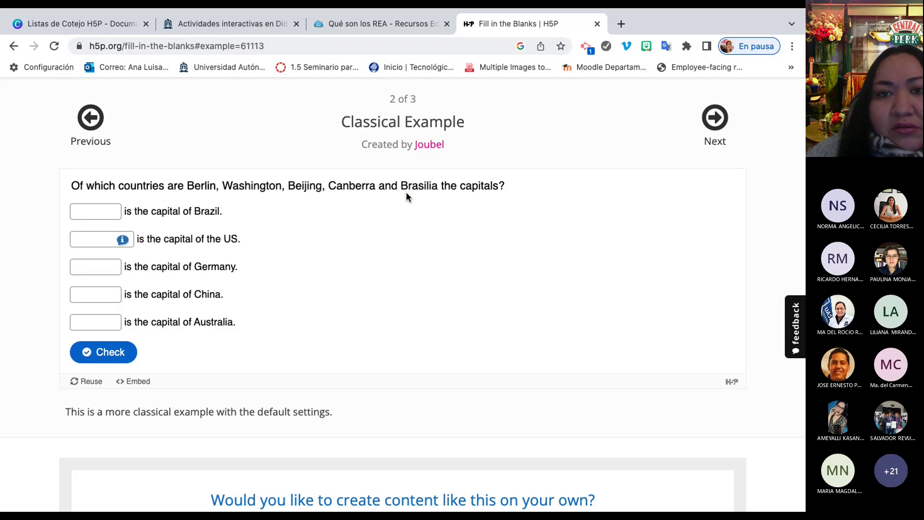
{"action": "left_click", "coordinate": [95, 211]}
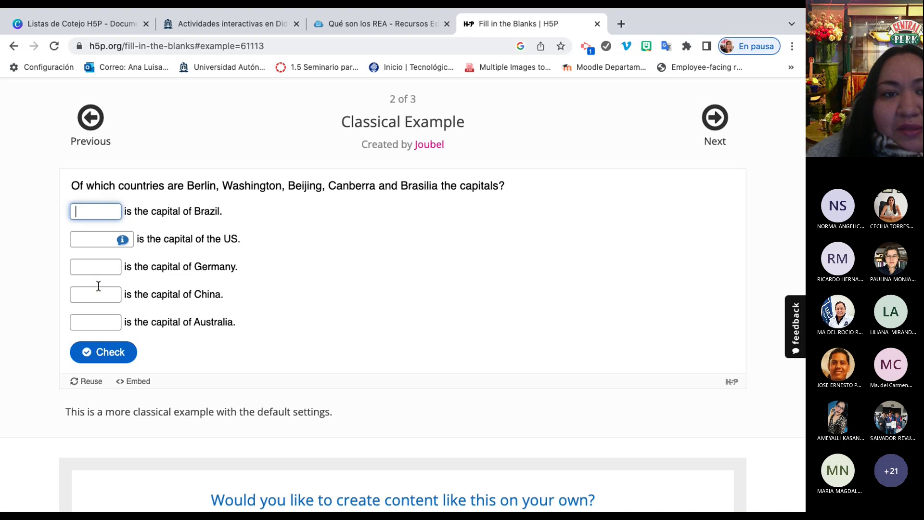
{"action": "left_click", "coordinate": [95, 244]}
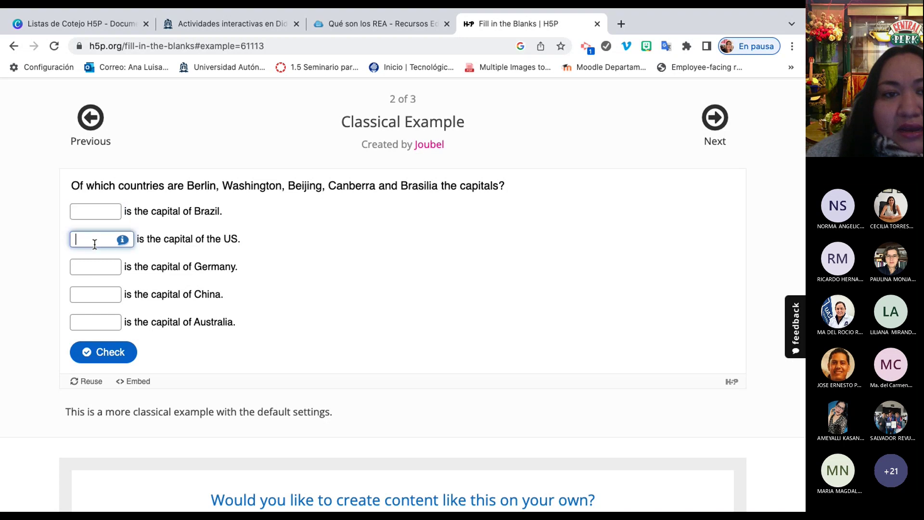
{"action": "left_click", "coordinate": [122, 240]}
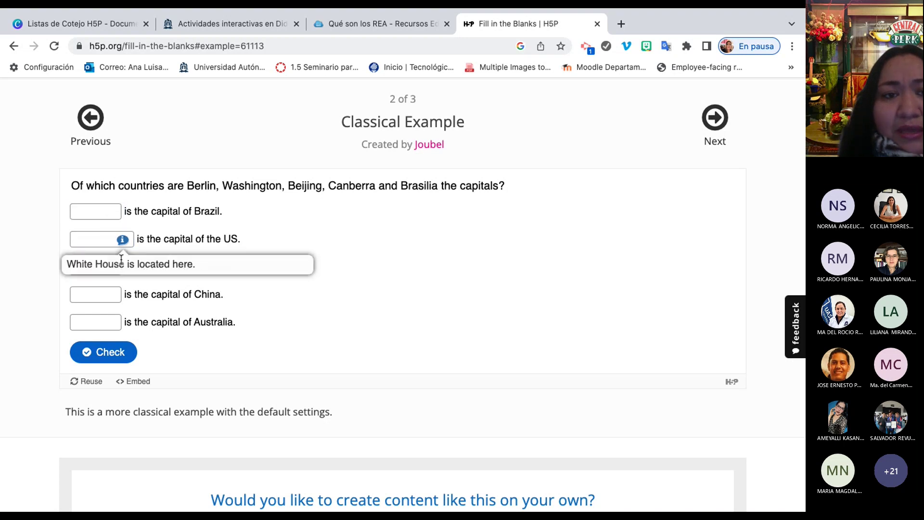
{"action": "left_click", "coordinate": [193, 266]}
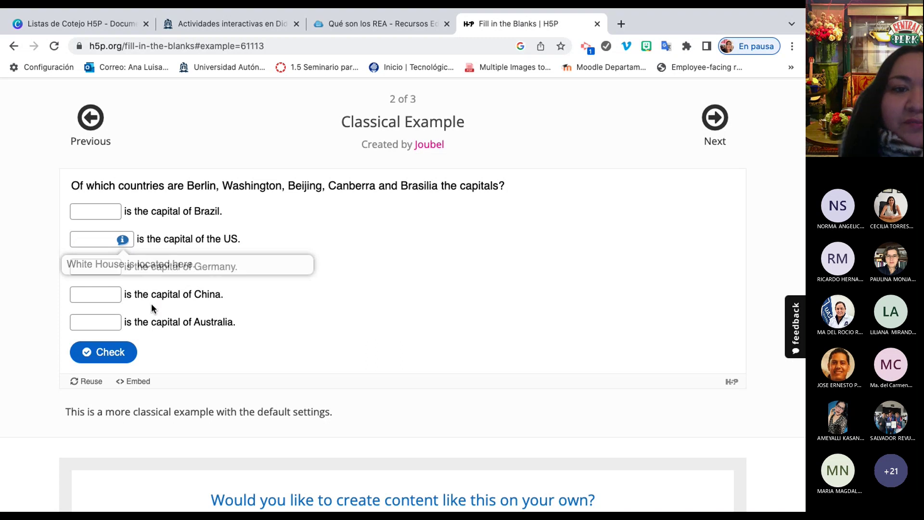
Check the capitals exercise with its blanks empty and try to show the solution, resetting the exercise with Retry.
{"action": "left_click", "coordinate": [117, 354]}
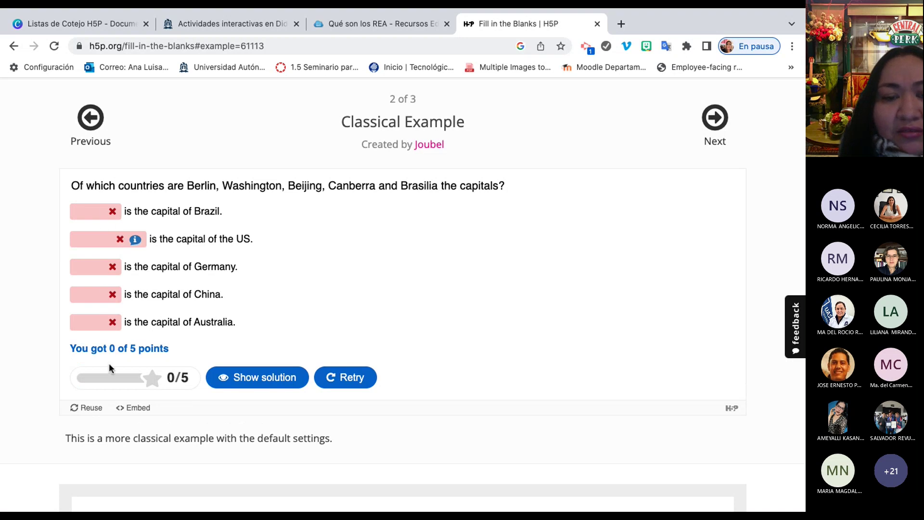
{"action": "left_click", "coordinate": [259, 379]}
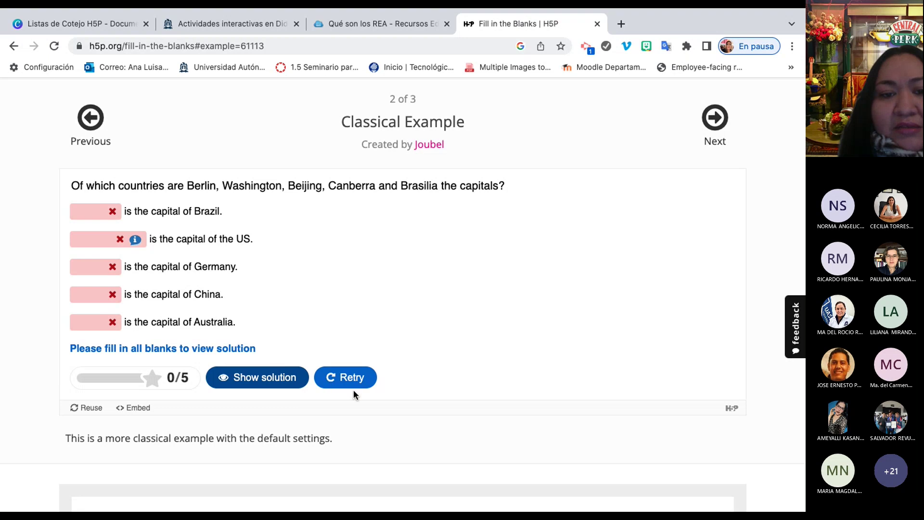
{"action": "scroll", "coordinate": [354, 382], "scroll_direction": "up", "scroll_amount": 3}
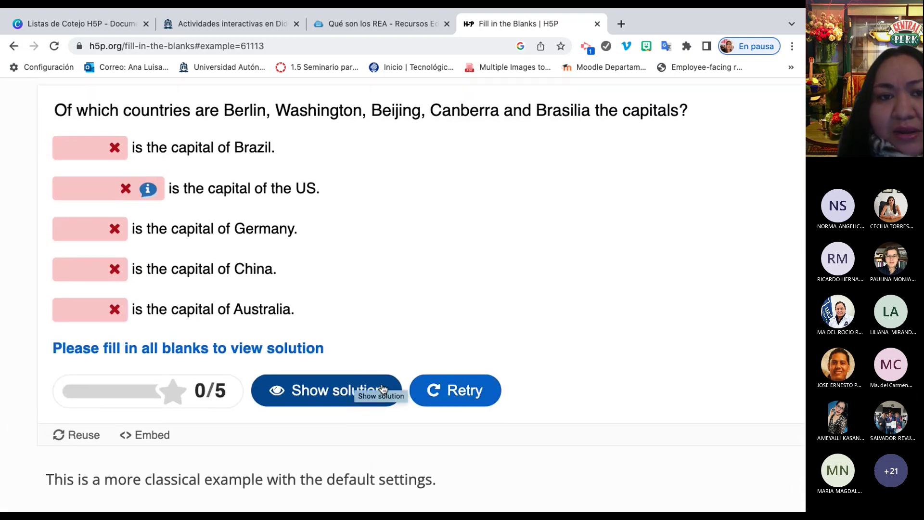
{"action": "left_click", "coordinate": [460, 392]}
{"action": "scroll", "coordinate": [458, 392], "scroll_direction": "down", "scroll_amount": 3}
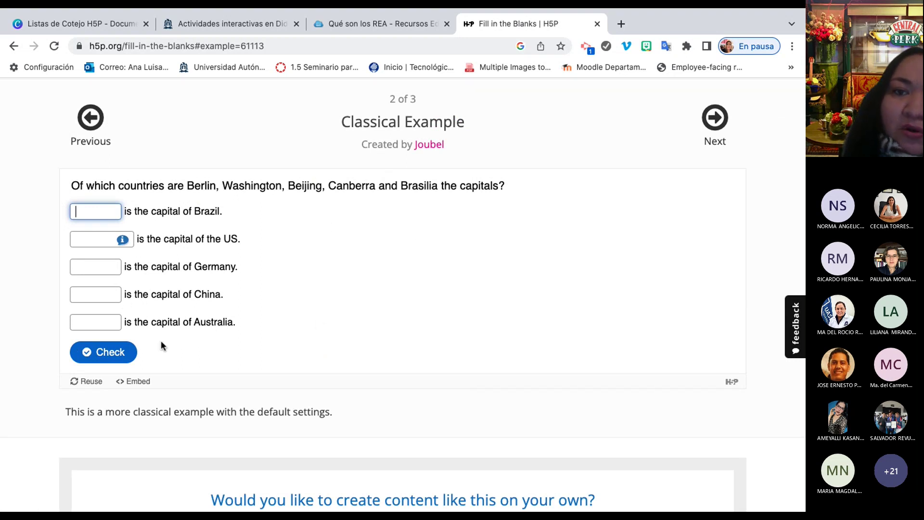
Open the Grammar test example and look over its sentences asking for verbs in the correct tense.
{"action": "left_click", "coordinate": [713, 123]}
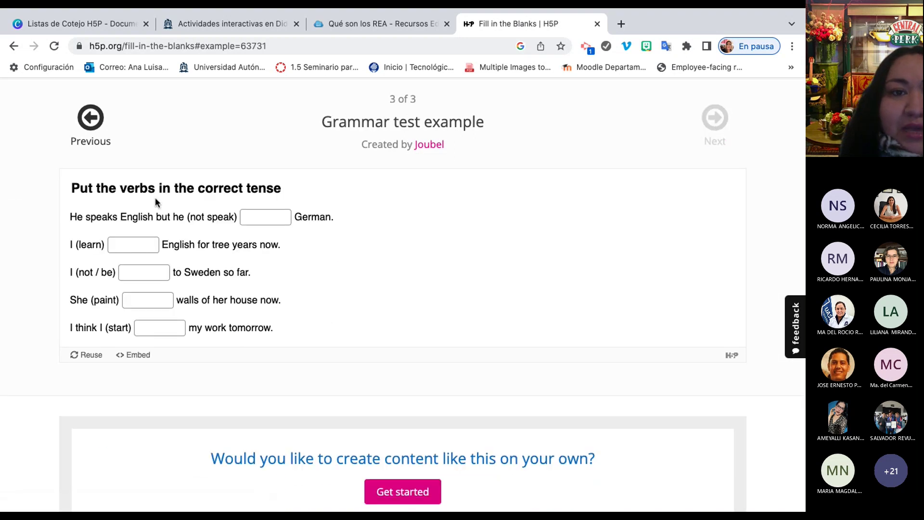
{"action": "scroll", "coordinate": [217, 192], "scroll_direction": "up", "scroll_amount": 5}
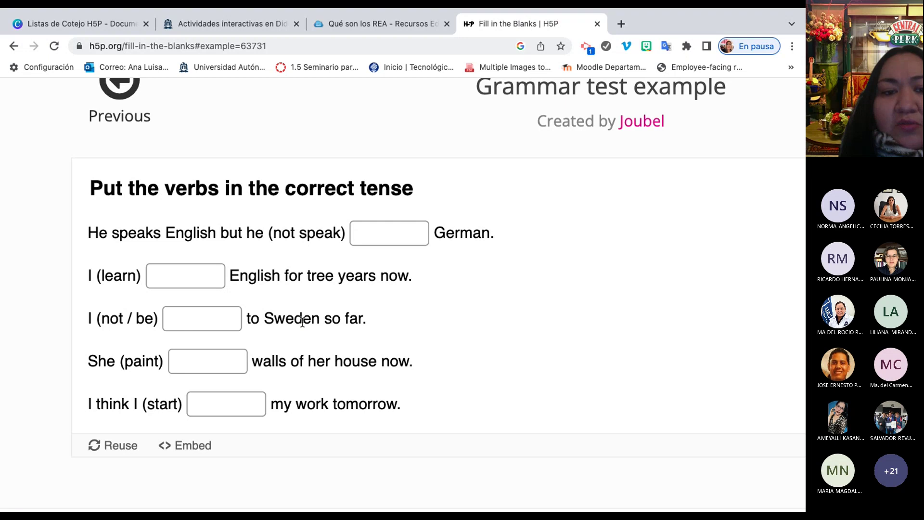
{"action": "key", "text": "super+0"}
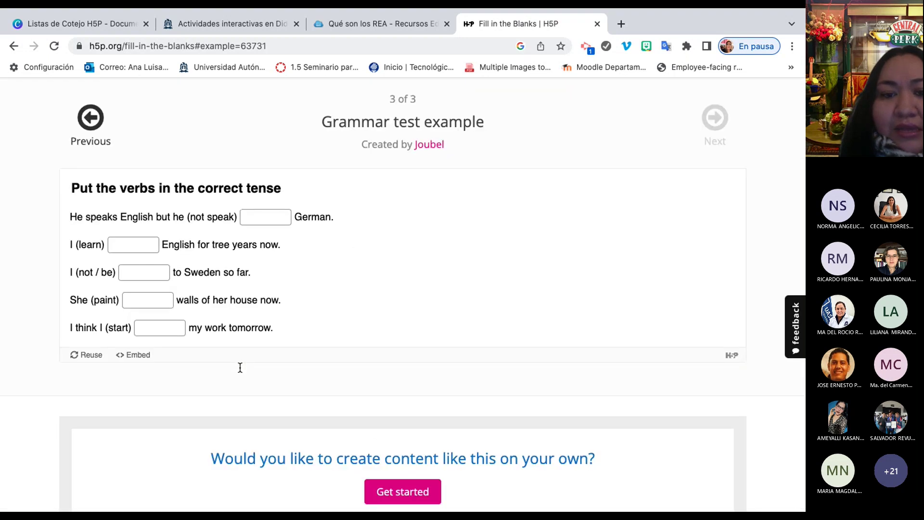
{"action": "scroll", "coordinate": [359, 266], "scroll_direction": "up", "scroll_amount": 5}
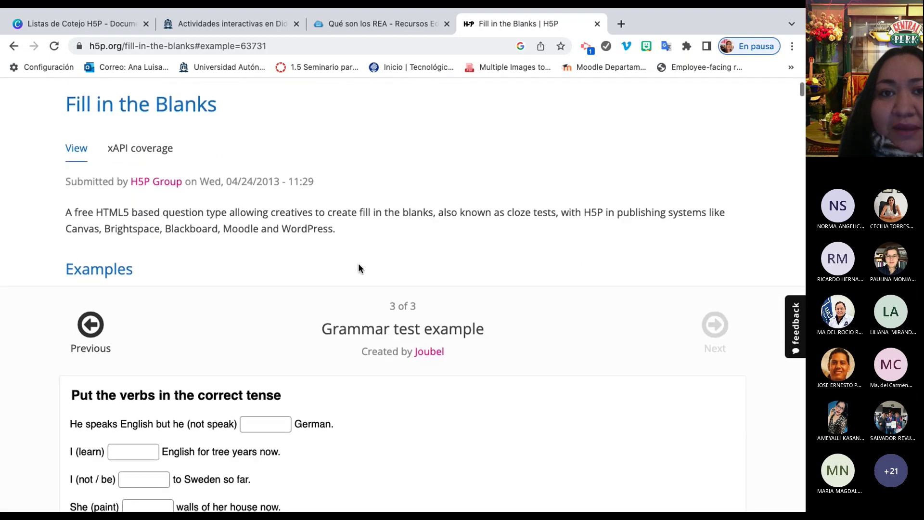
Return to the DidacTIC Fill in the Blanks activity and go back to the course section 2. Fill in the Blanks.
{"action": "mouse_move", "coordinate": [238, 25]}
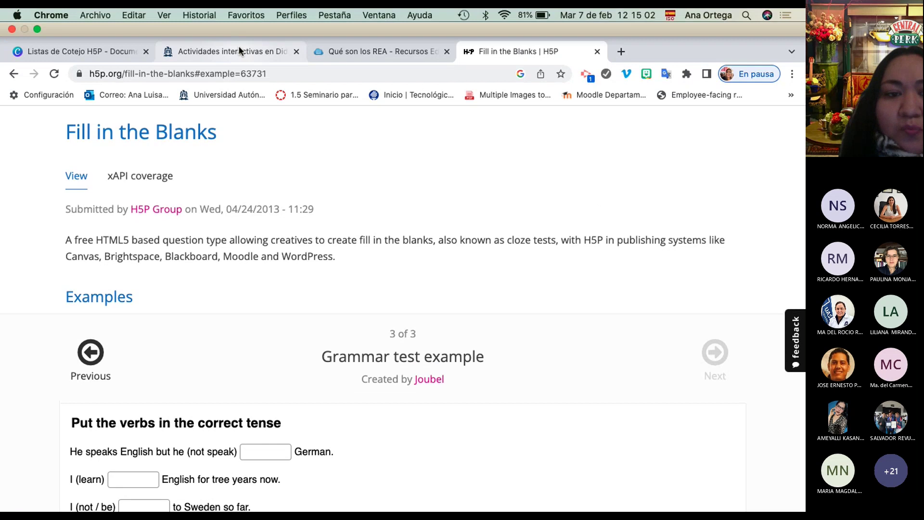
{"action": "left_click", "coordinate": [239, 47]}
{"action": "scroll", "coordinate": [239, 341], "scroll_direction": "up", "scroll_amount": 10}
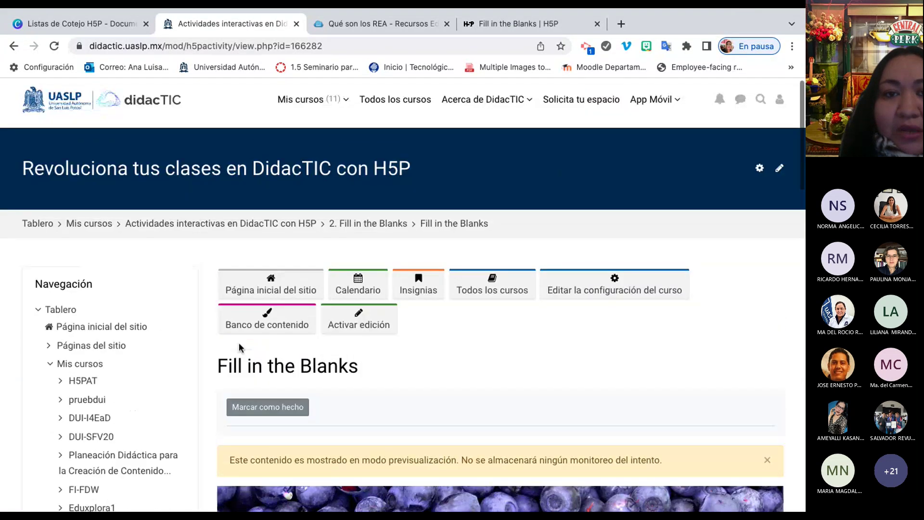
{"action": "scroll", "coordinate": [240, 346], "scroll_direction": "down", "scroll_amount": 3}
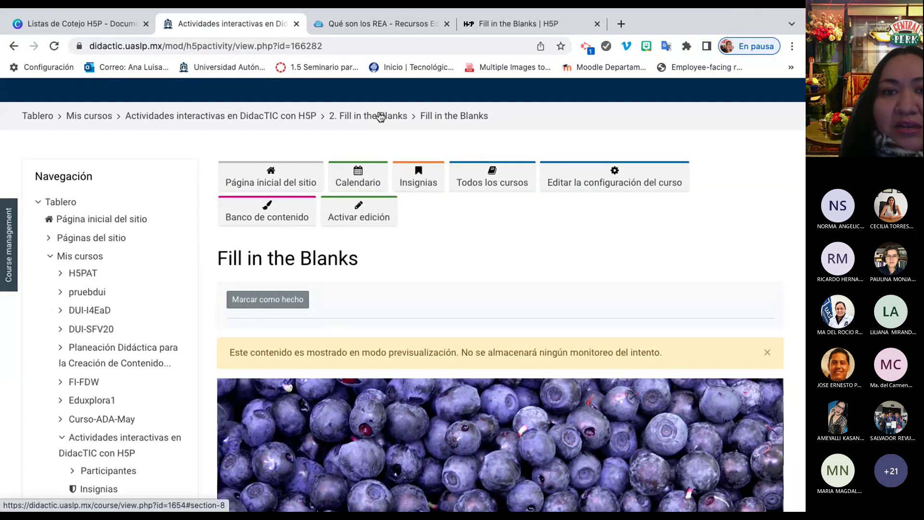
{"action": "left_click", "coordinate": [380, 117]}
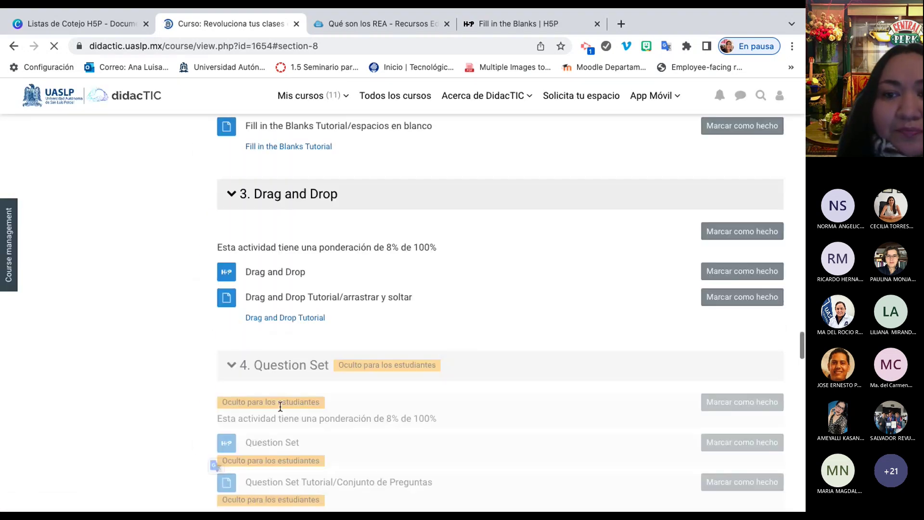
Open the Fill in the Blanks Tutorial/espacios en blanco PDF and look over its introduction and Videotutorial heading.
{"action": "scroll", "coordinate": [280, 406], "scroll_direction": "up", "scroll_amount": 5}
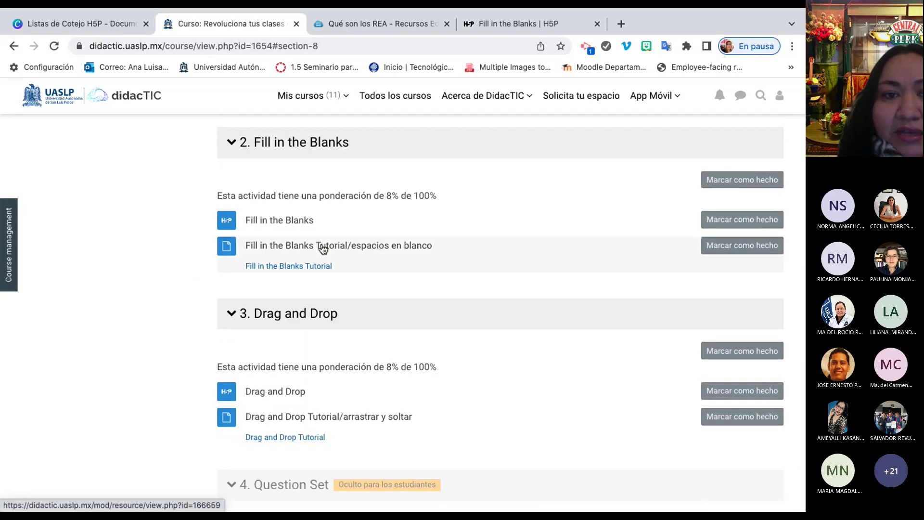
{"action": "left_click", "coordinate": [323, 249]}
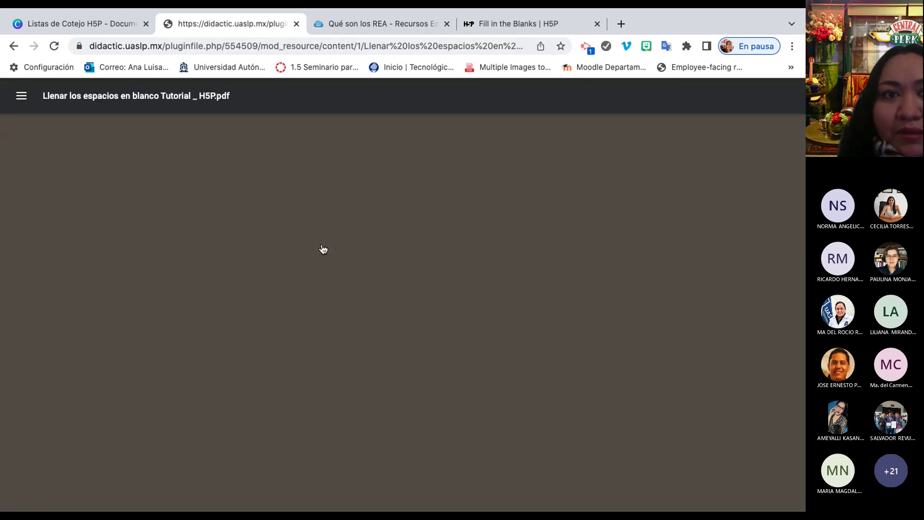
{"action": "scroll", "coordinate": [323, 248], "scroll_direction": "down", "scroll_amount": 3}
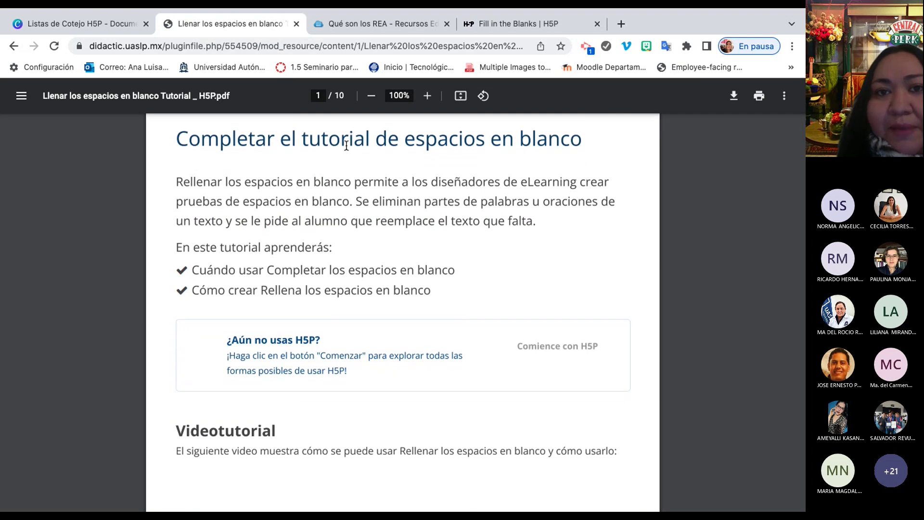
{"action": "scroll", "coordinate": [370, 291], "scroll_direction": "down", "scroll_amount": 4}
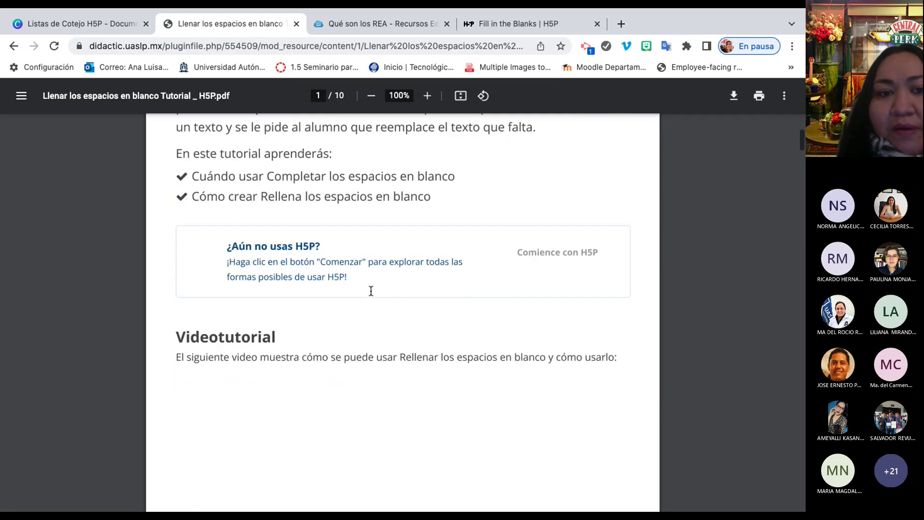
{"action": "scroll", "coordinate": [370, 291], "scroll_direction": "up", "scroll_amount": 4}
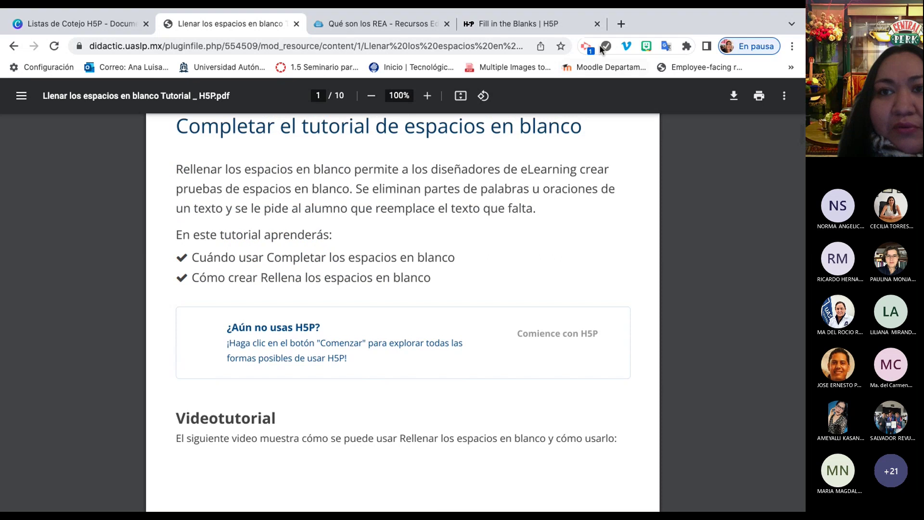
Open DidacTIC in a new tab and go to the Revoluciona tus clases en DidacTIC con H5P (Área de trabajo) course's participant sections.
{"action": "left_click", "coordinate": [622, 23]}
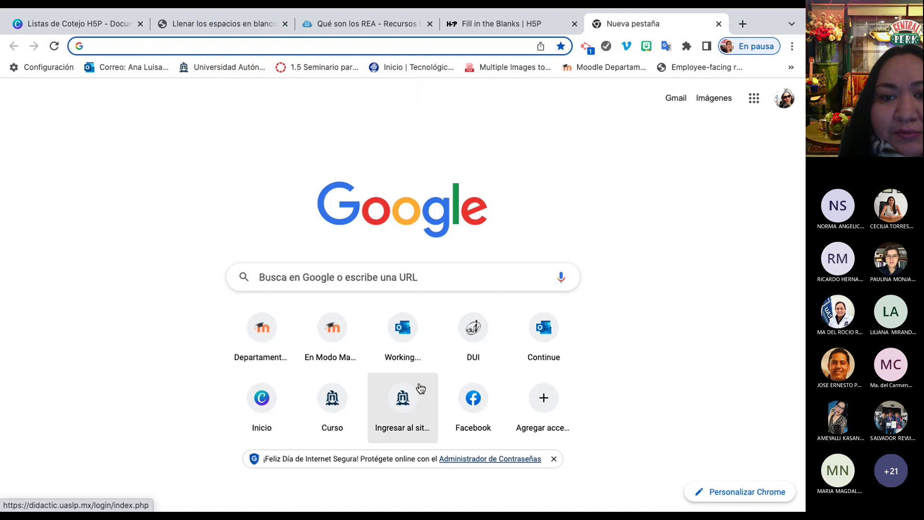
{"action": "left_click", "coordinate": [346, 392]}
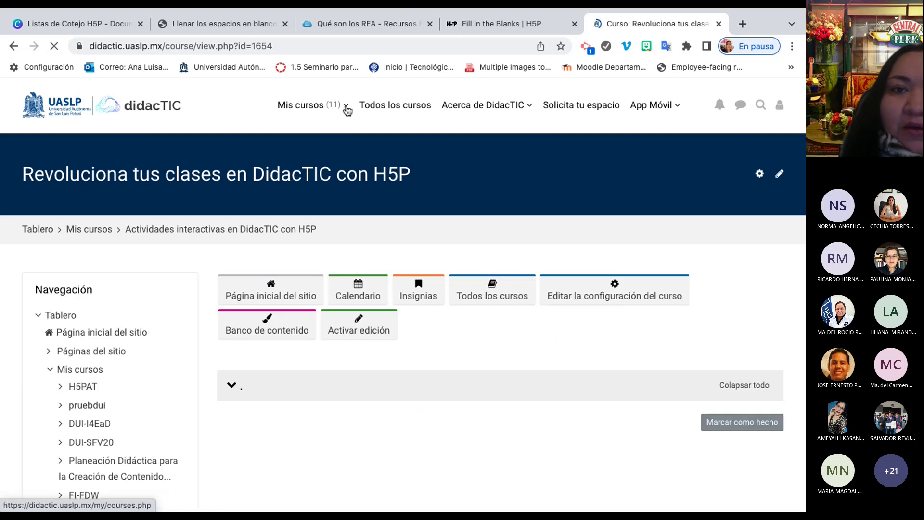
{"action": "mouse_move", "coordinate": [346, 109]}
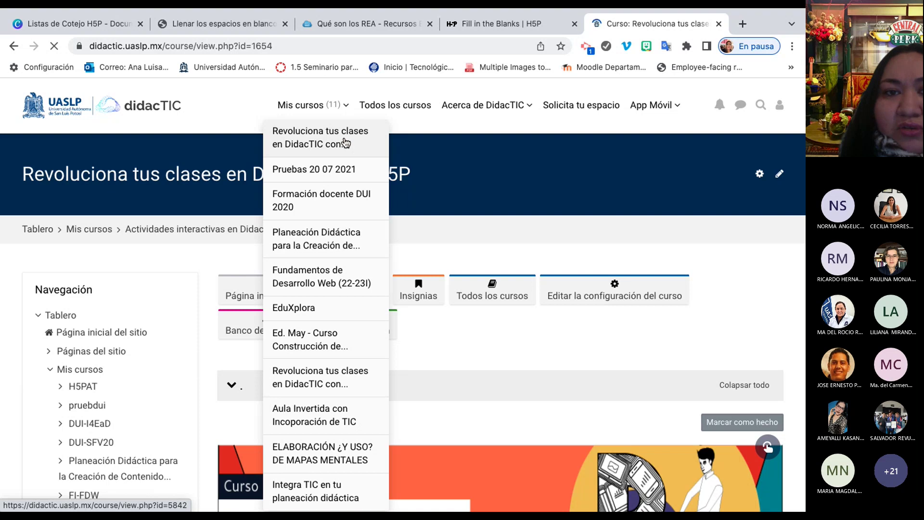
{"action": "left_click", "coordinate": [346, 143]}
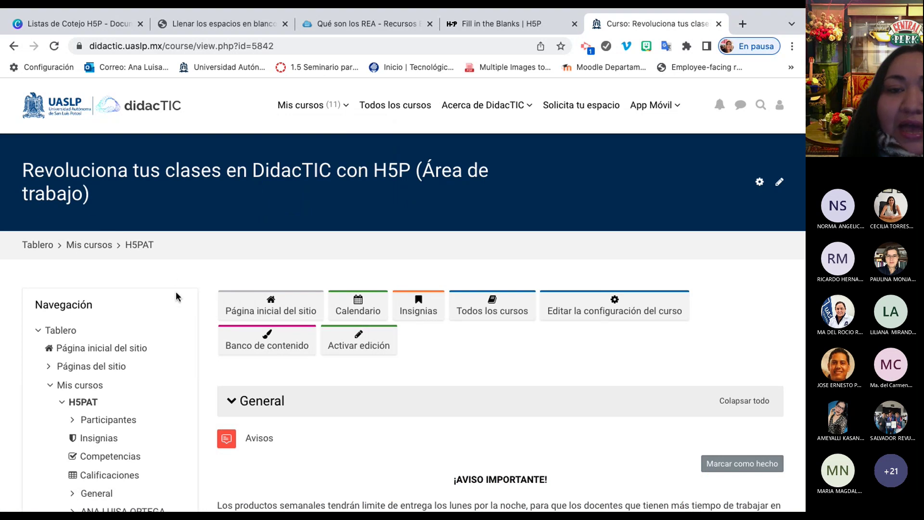
{"action": "scroll", "coordinate": [176, 297], "scroll_direction": "down", "scroll_amount": 5}
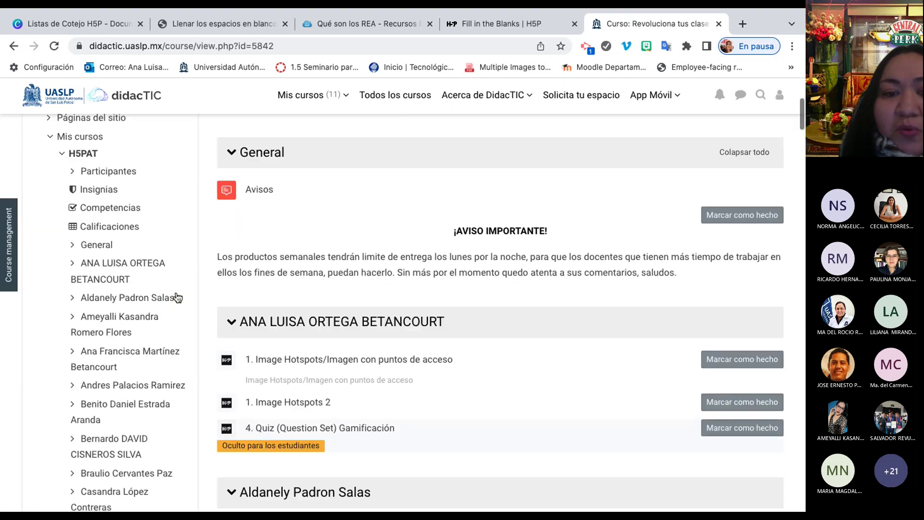
{"action": "scroll", "coordinate": [177, 297], "scroll_direction": "down", "scroll_amount": 3}
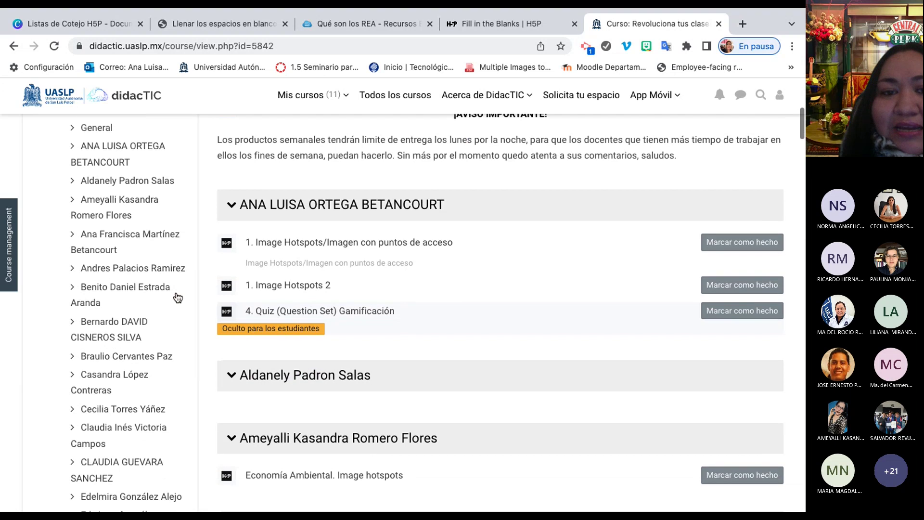
{"action": "scroll", "coordinate": [177, 297], "scroll_direction": "up", "scroll_amount": 1}
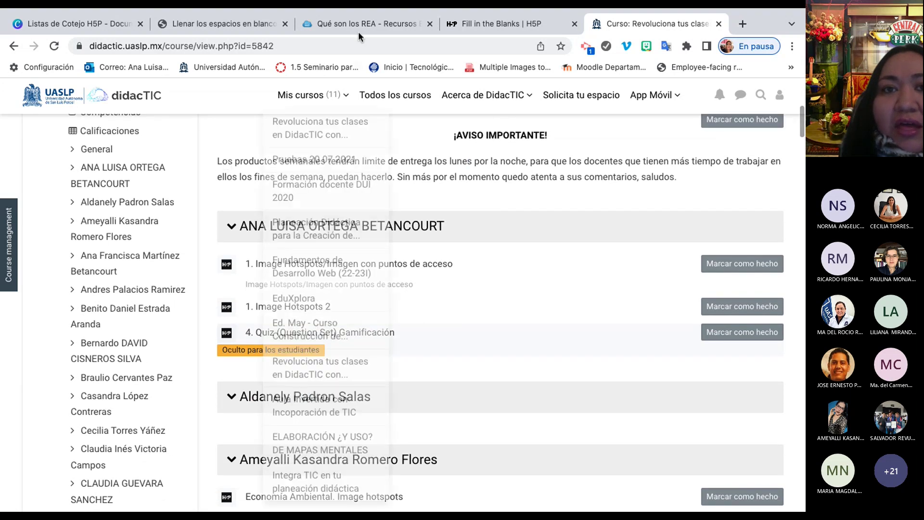
Glance back at the tutorial PDF, then examine the work area's participant sections and how their H5P activities are numbered and titled.
{"action": "left_click", "coordinate": [254, 24]}
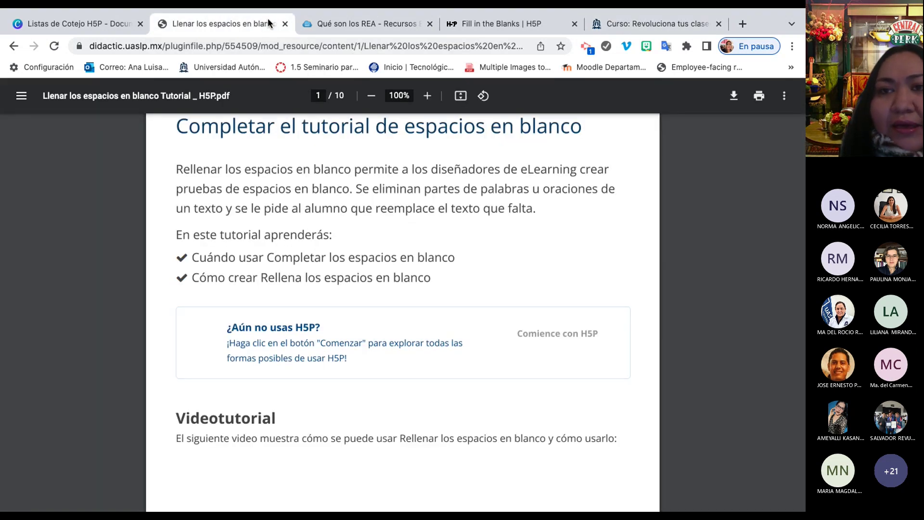
{"action": "left_click", "coordinate": [637, 24]}
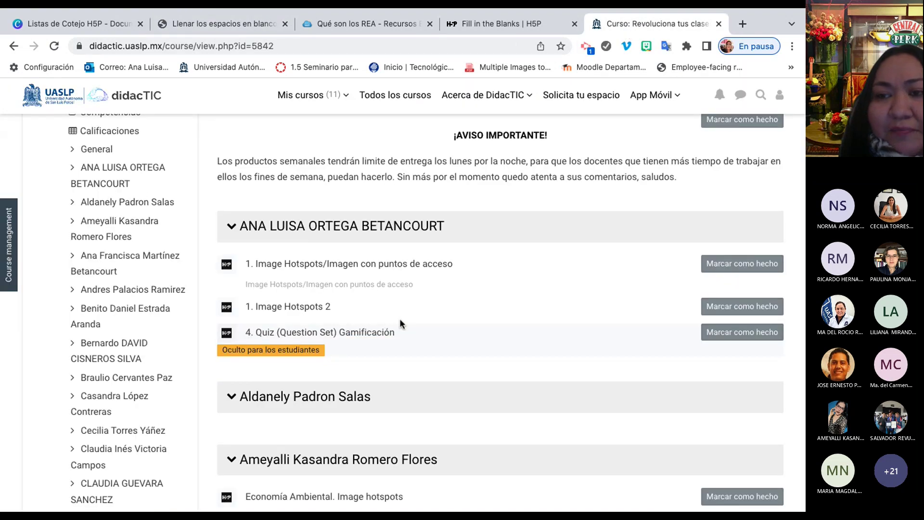
{"action": "scroll", "coordinate": [457, 337], "scroll_direction": "down", "scroll_amount": 1}
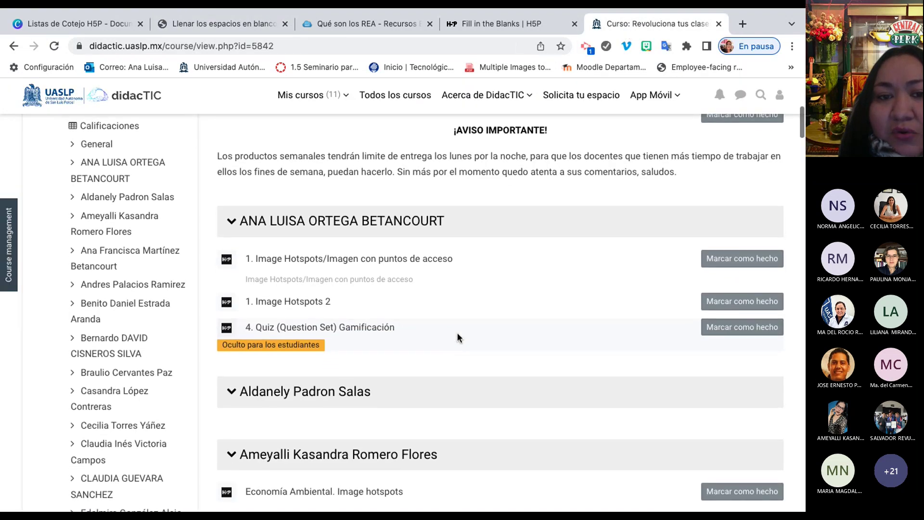
{"action": "scroll", "coordinate": [458, 336], "scroll_direction": "up", "scroll_amount": 1}
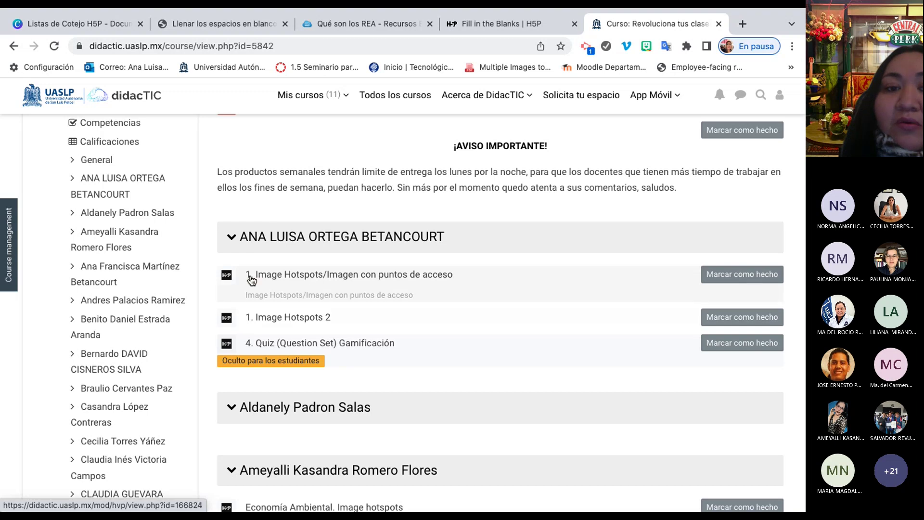
{"action": "scroll", "coordinate": [249, 283], "scroll_direction": "down", "scroll_amount": 10}
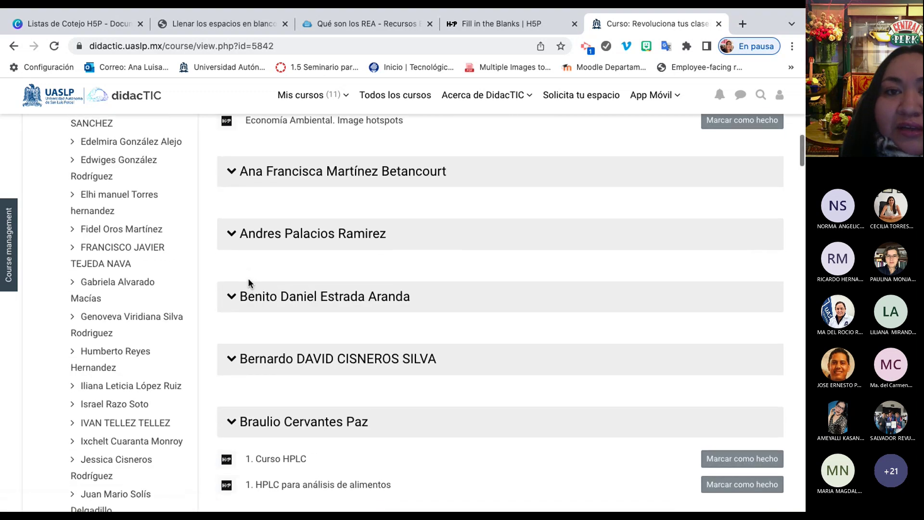
{"action": "scroll", "coordinate": [249, 284], "scroll_direction": "down", "scroll_amount": 2}
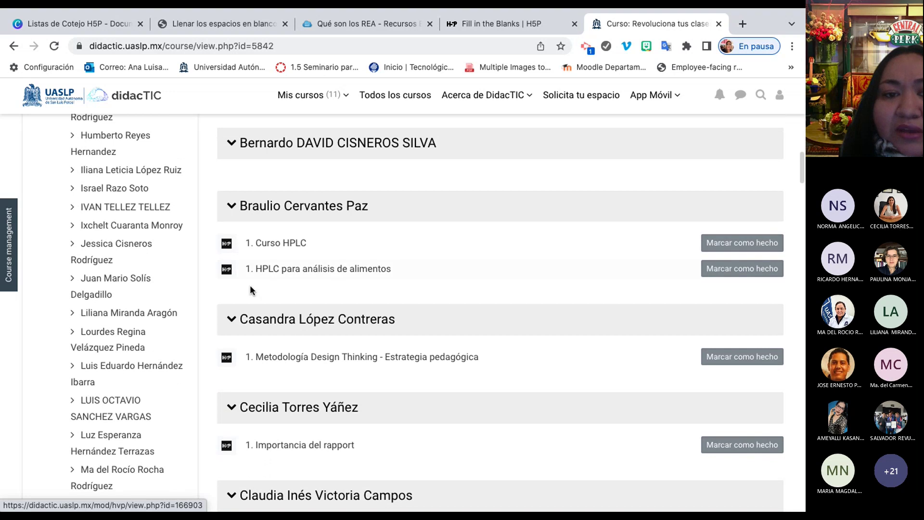
{"action": "scroll", "coordinate": [251, 372], "scroll_direction": "down", "scroll_amount": 6}
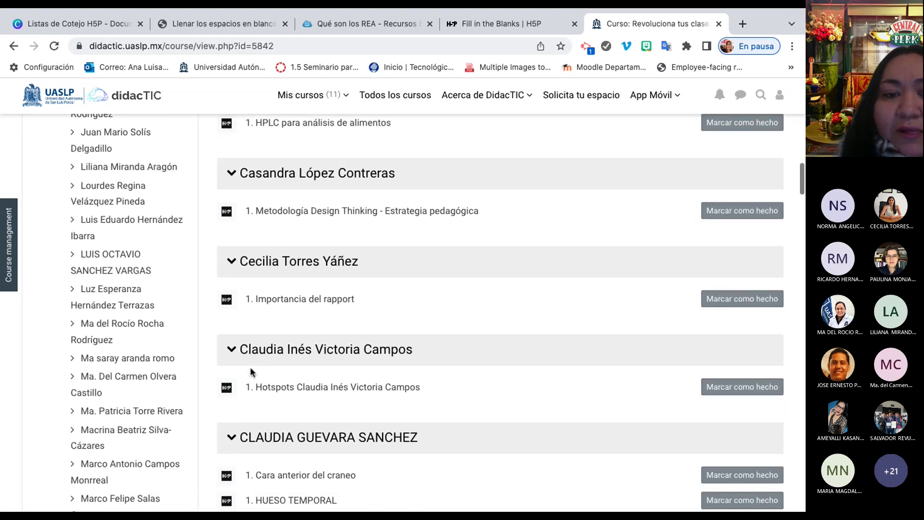
{"action": "scroll", "coordinate": [250, 372], "scroll_direction": "down", "scroll_amount": 2}
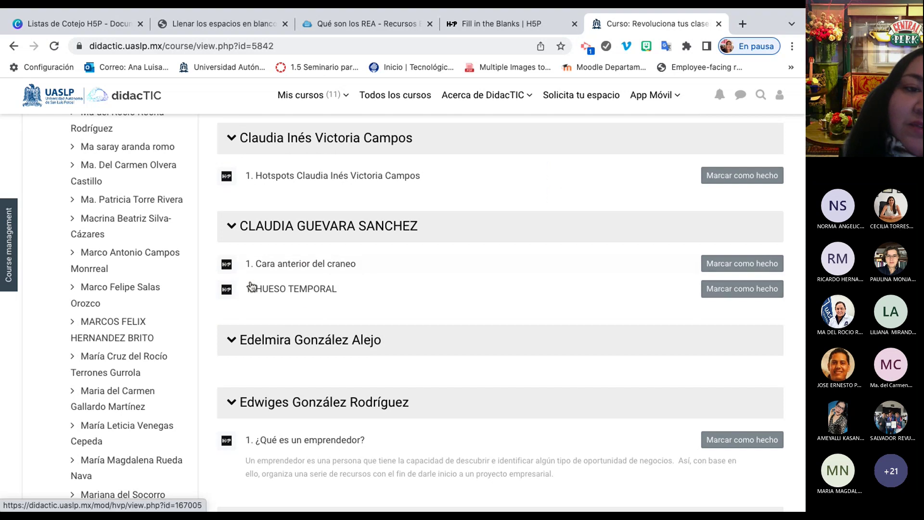
{"action": "scroll", "coordinate": [251, 306], "scroll_direction": "down", "scroll_amount": 3}
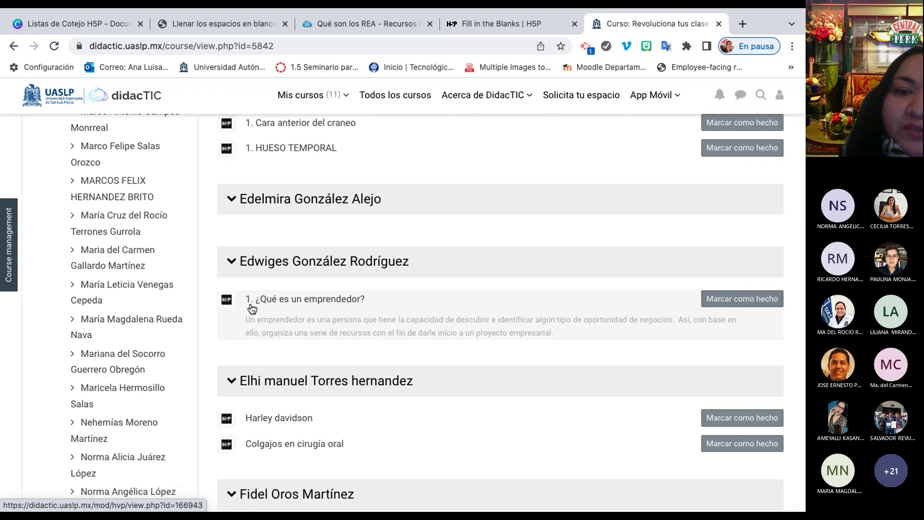
{"action": "scroll", "coordinate": [252, 308], "scroll_direction": "up", "scroll_amount": 20}
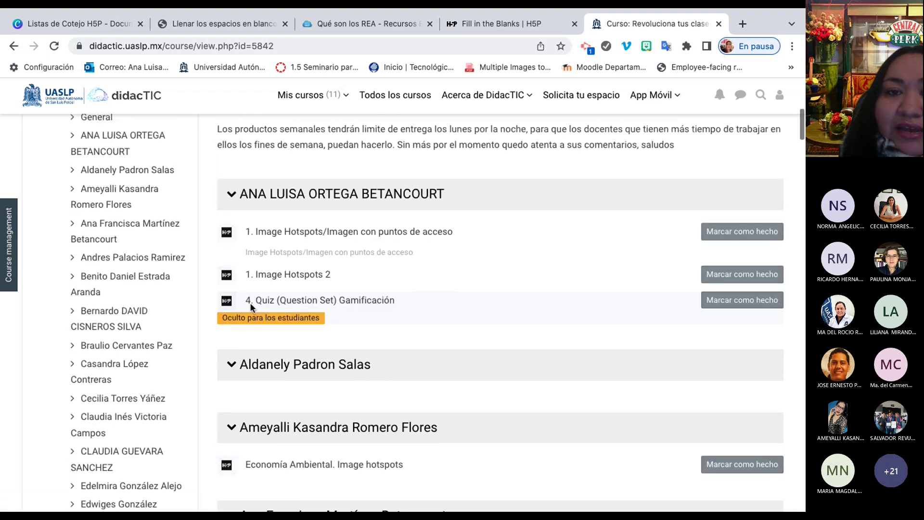
{"action": "scroll", "coordinate": [250, 308], "scroll_direction": "up", "scroll_amount": 3}
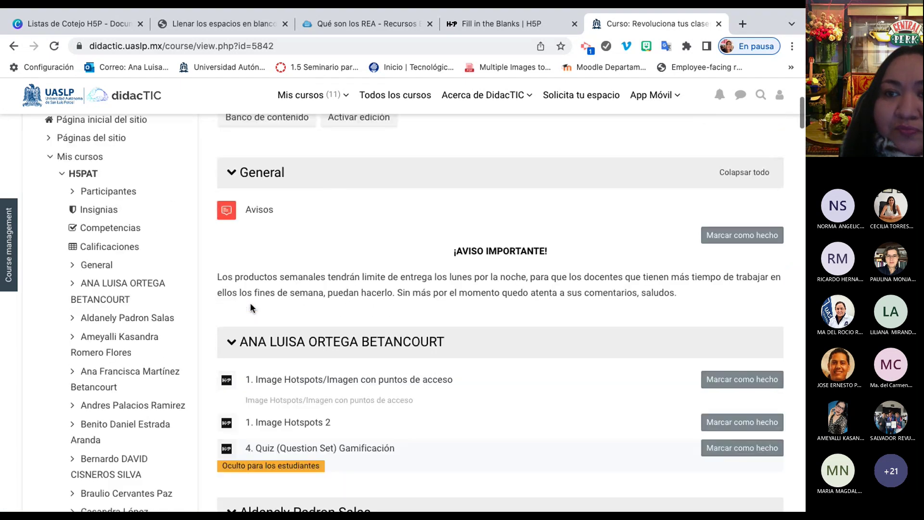
{"action": "scroll", "coordinate": [251, 308], "scroll_direction": "up", "scroll_amount": 5}
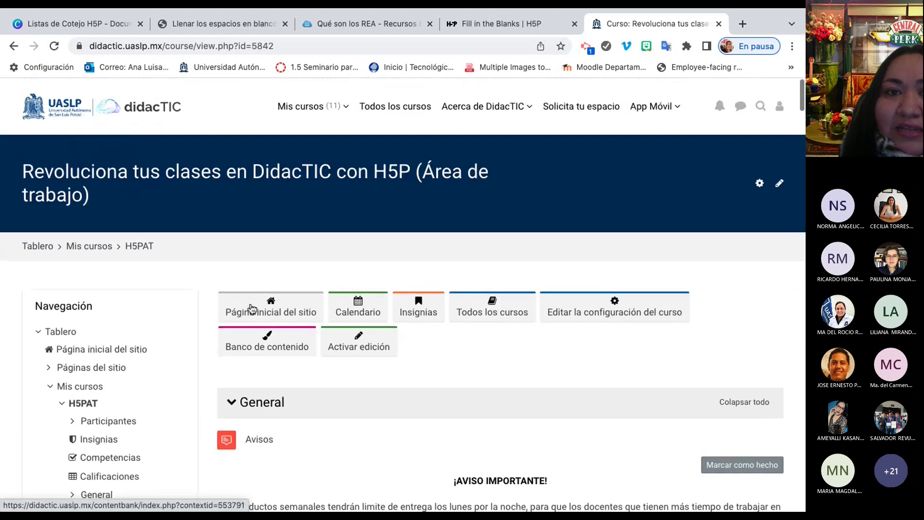
{"action": "scroll", "coordinate": [250, 308], "scroll_direction": "down", "scroll_amount": 1}
{"action": "scroll", "coordinate": [251, 307], "scroll_direction": "up", "scroll_amount": 1}
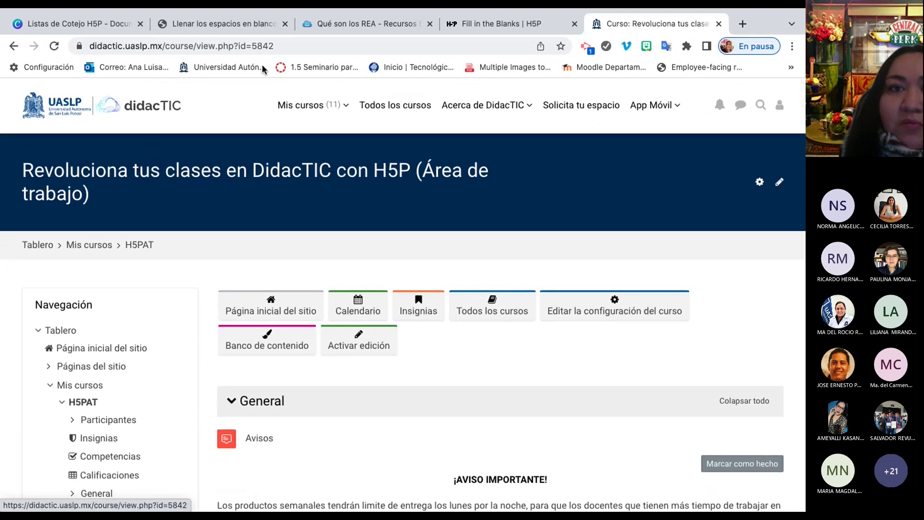
Open the work area's address in another new tab and switch that tab to the main Revoluciona tus clases en DidacTIC con H5P course.
{"action": "left_click", "coordinate": [237, 45]}
{"action": "key", "text": "ctrl+c"}
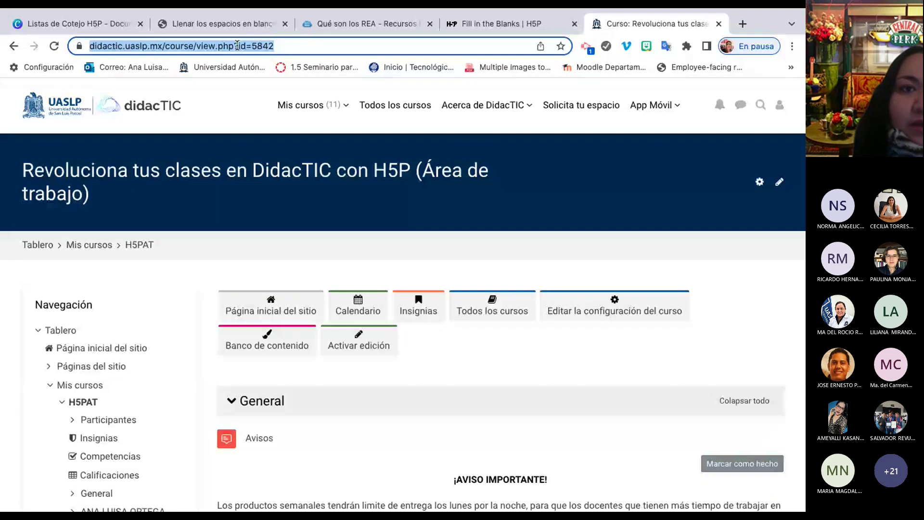
{"action": "left_click", "coordinate": [743, 24]}
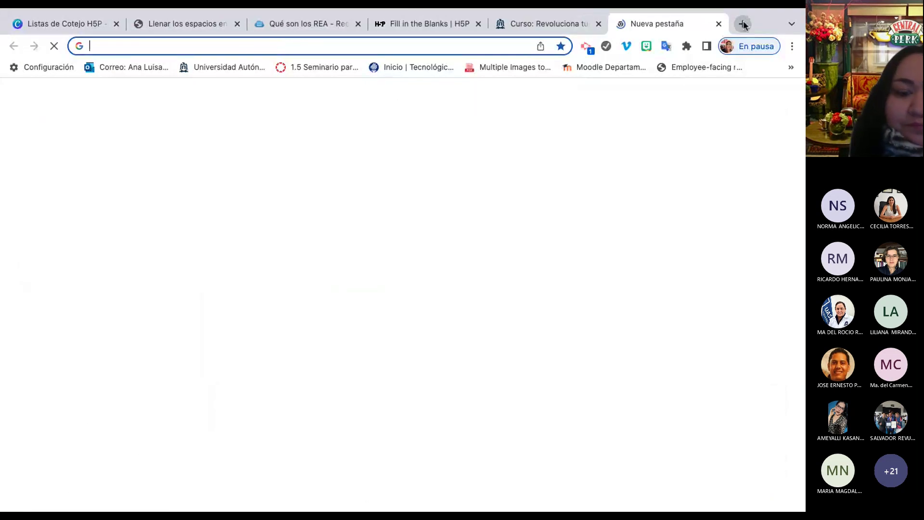
{"action": "key", "text": "ctrl+v"}
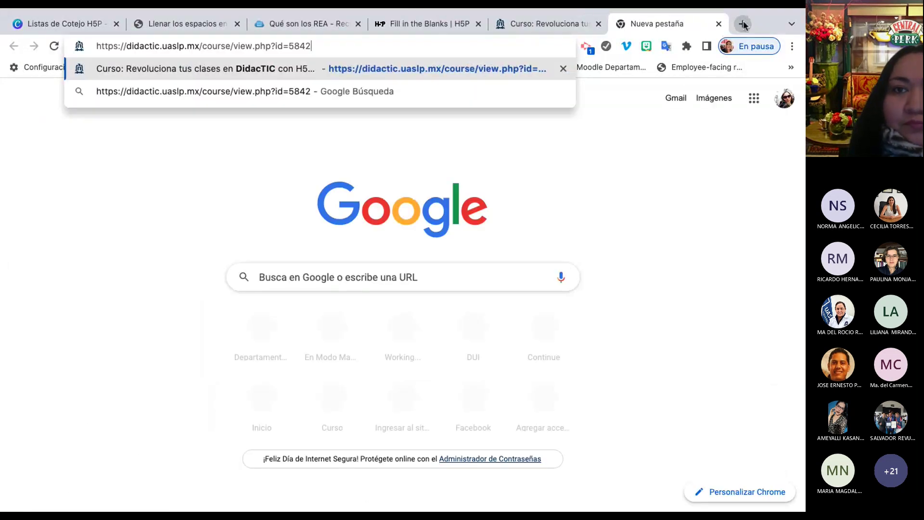
{"action": "key", "text": "Return"}
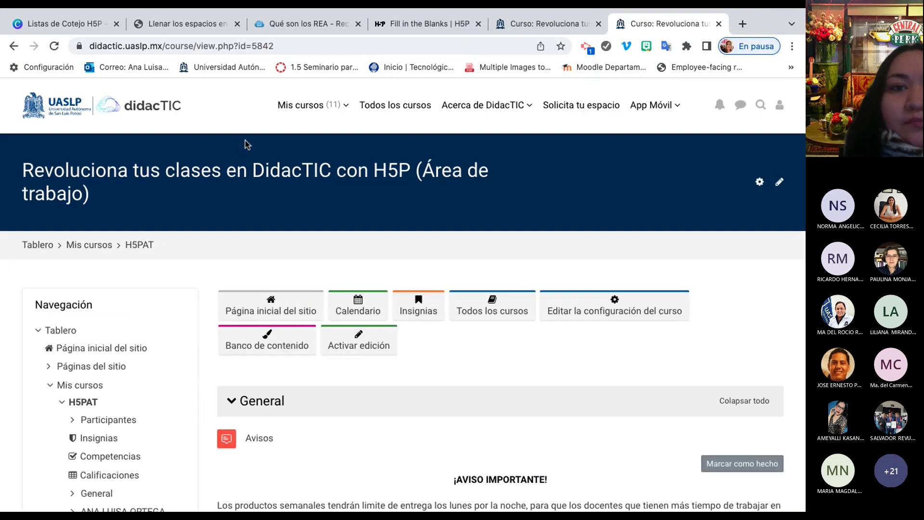
{"action": "left_click", "coordinate": [339, 116]}
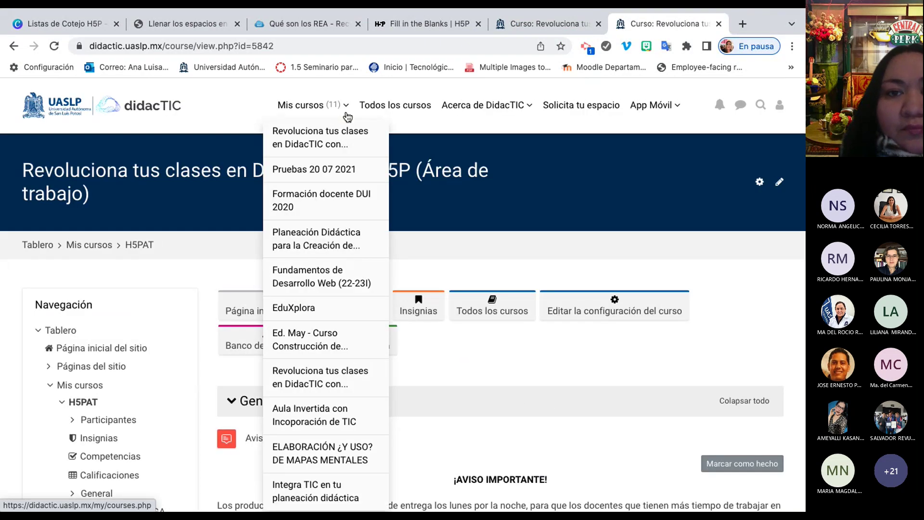
{"action": "left_click", "coordinate": [323, 383]}
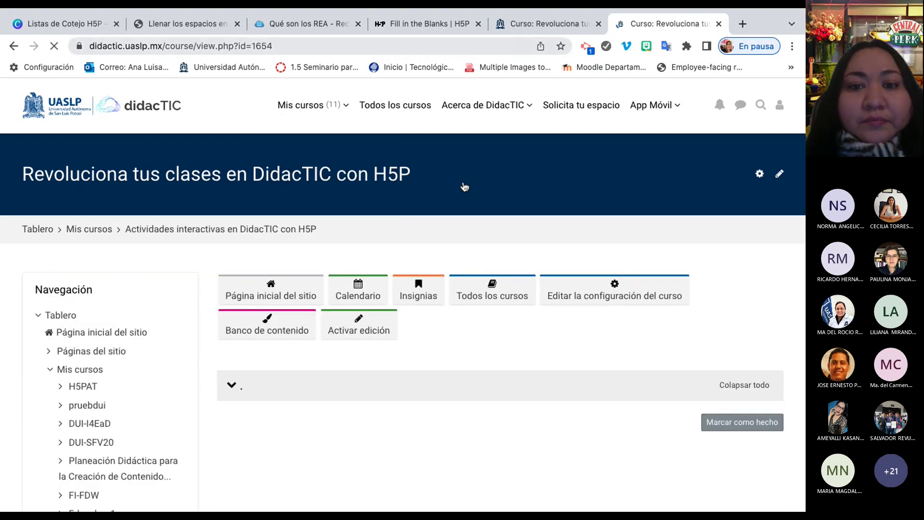
Look through the main course's welcome text and session dates down to the numbered list of ten H5P activities.
{"action": "scroll", "coordinate": [431, 343], "scroll_direction": "down", "scroll_amount": 8}
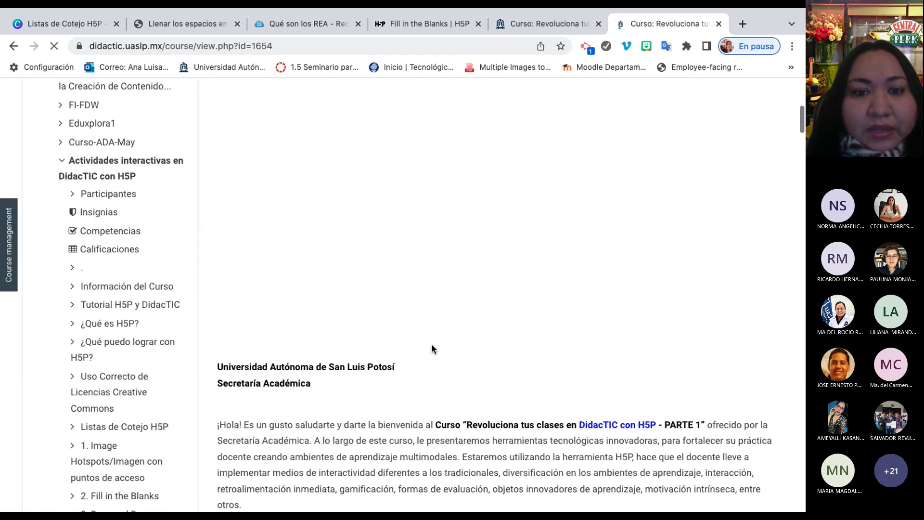
{"action": "scroll", "coordinate": [431, 349], "scroll_direction": "down", "scroll_amount": 4}
{"action": "scroll", "coordinate": [431, 348], "scroll_direction": "down", "scroll_amount": 5}
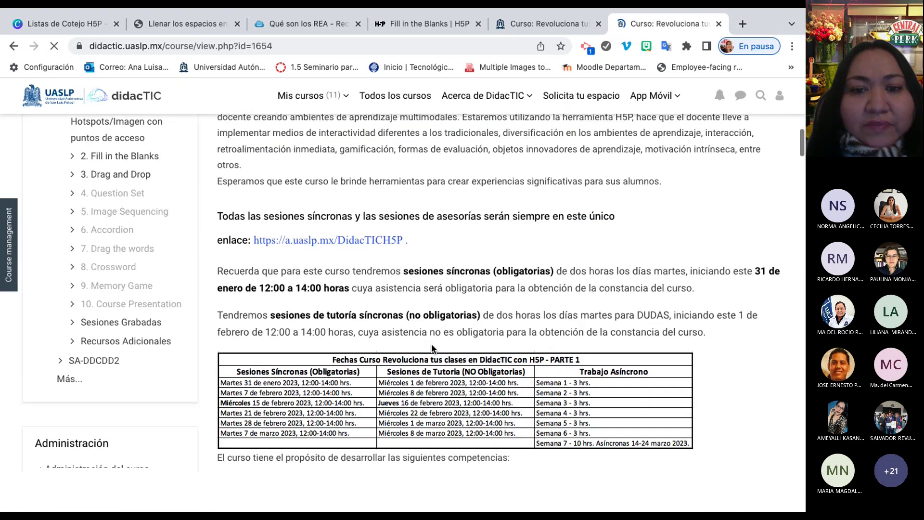
{"action": "scroll", "coordinate": [431, 343], "scroll_direction": "down", "scroll_amount": 6}
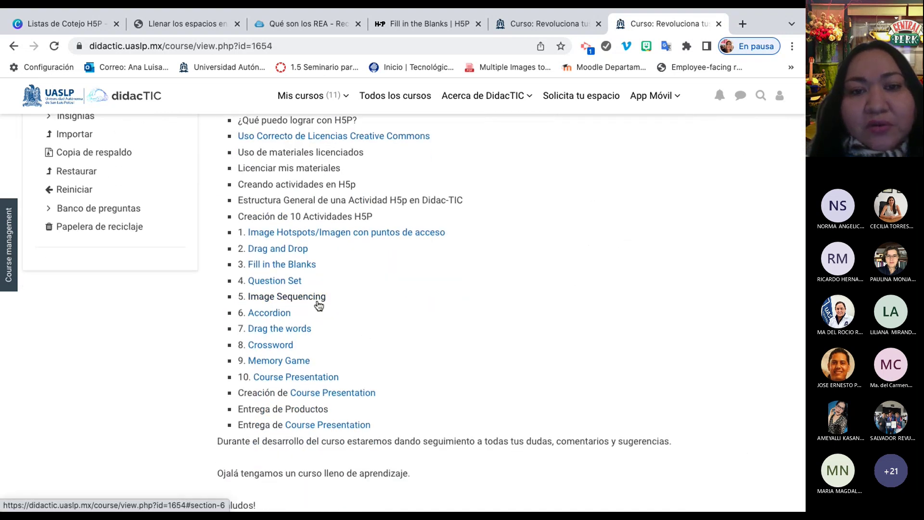
{"action": "scroll", "coordinate": [318, 306], "scroll_direction": "up", "scroll_amount": 5}
{"action": "scroll", "coordinate": [319, 306], "scroll_direction": "down", "scroll_amount": 1}
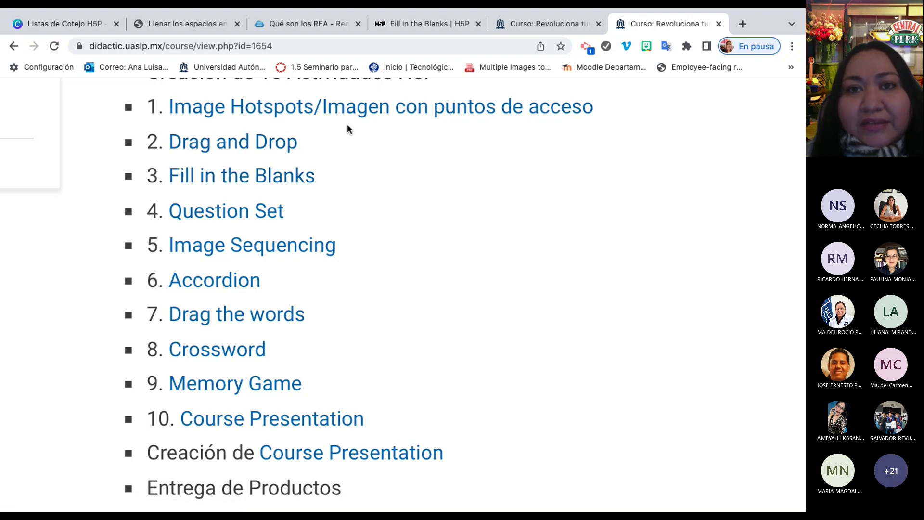
Review the H5P Fill in the Blanks example page and the Recursos Educativos Abiertos guide, and return to the course's activity list.
{"action": "left_click", "coordinate": [440, 23]}
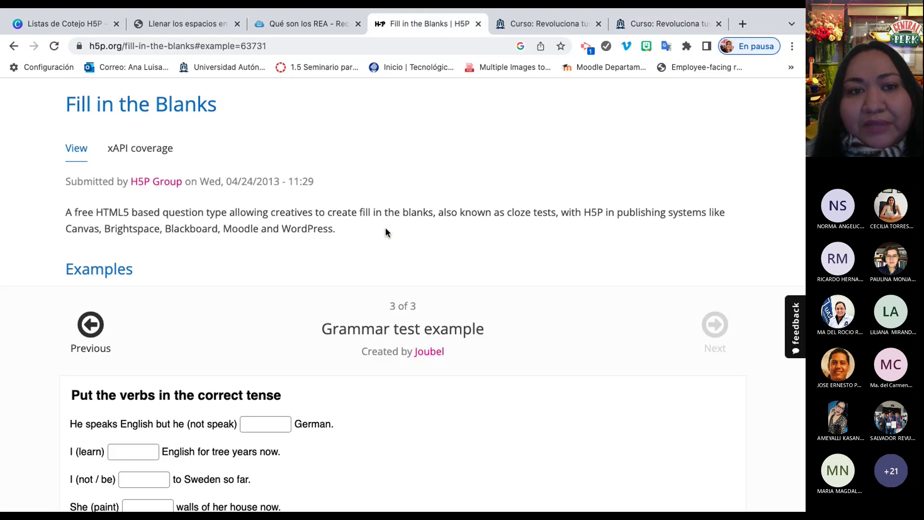
{"action": "scroll", "coordinate": [368, 283], "scroll_direction": "down", "scroll_amount": 3}
{"action": "scroll", "coordinate": [368, 284], "scroll_direction": "up", "scroll_amount": 4}
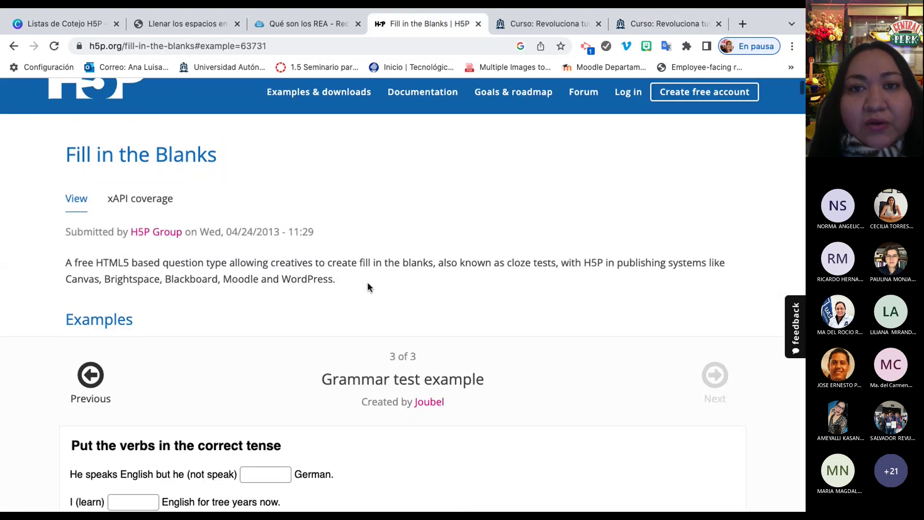
{"action": "scroll", "coordinate": [367, 287], "scroll_direction": "down", "scroll_amount": 1}
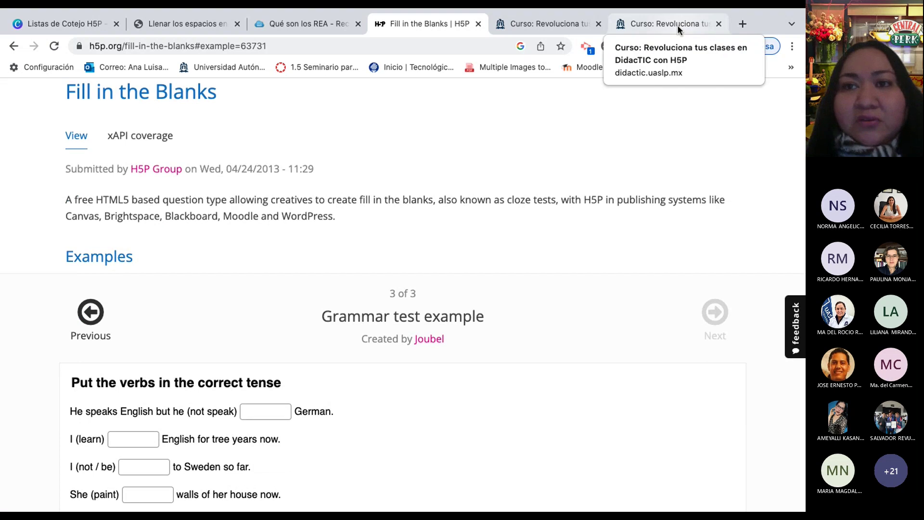
{"action": "left_click", "coordinate": [311, 27]}
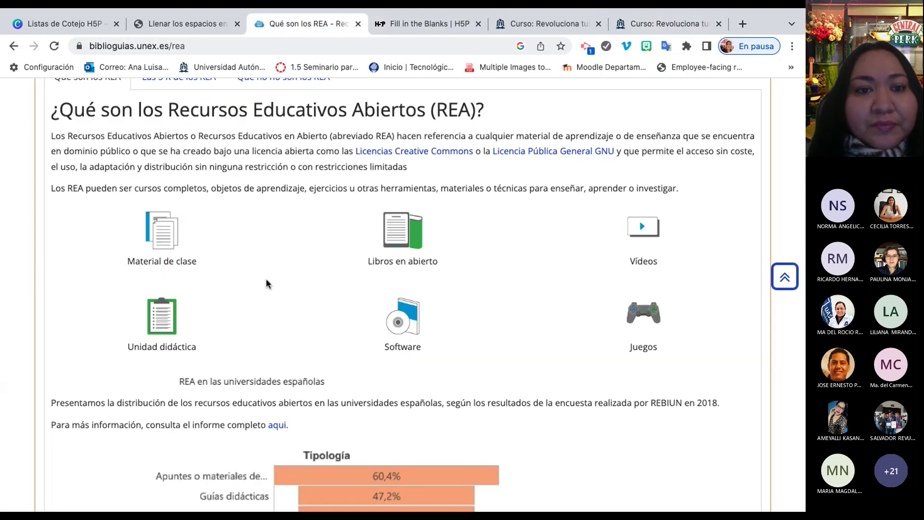
{"action": "scroll", "coordinate": [266, 279], "scroll_direction": "down", "scroll_amount": 2}
{"action": "scroll", "coordinate": [281, 263], "scroll_direction": "up", "scroll_amount": 2}
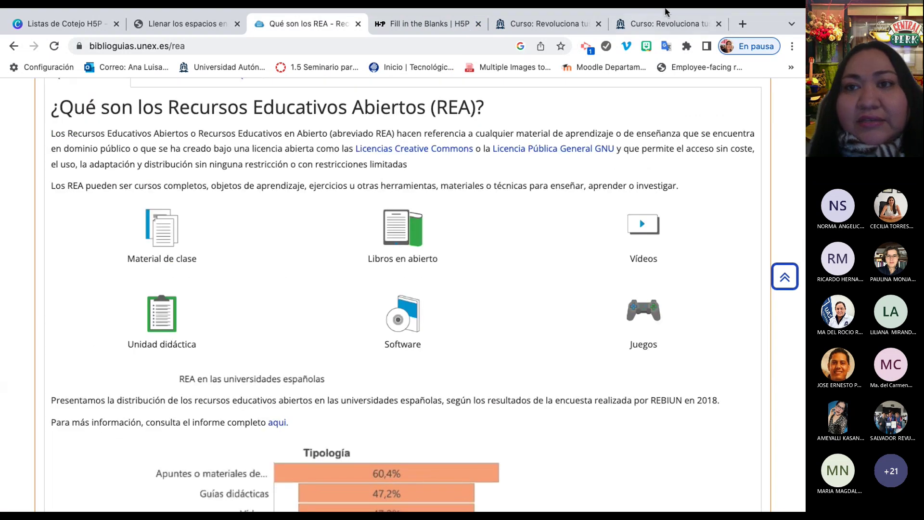
{"action": "left_click", "coordinate": [669, 25]}
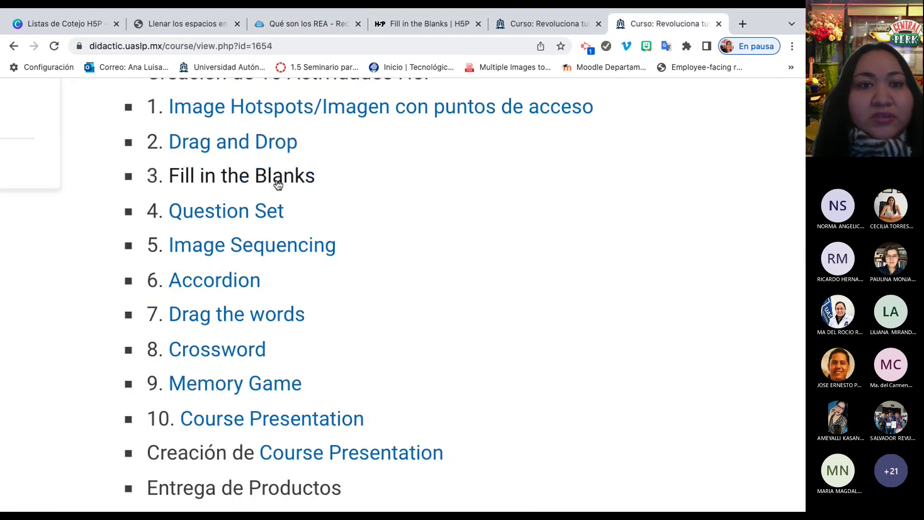
Return to the Revoluciona tus clases en DidacTIC con H5P (Área de trabajo) course and turn editing on.
{"action": "left_click", "coordinate": [564, 18]}
{"action": "scroll", "coordinate": [382, 354], "scroll_direction": "down", "scroll_amount": 3}
{"action": "scroll", "coordinate": [382, 354], "scroll_direction": "down", "scroll_amount": 2}
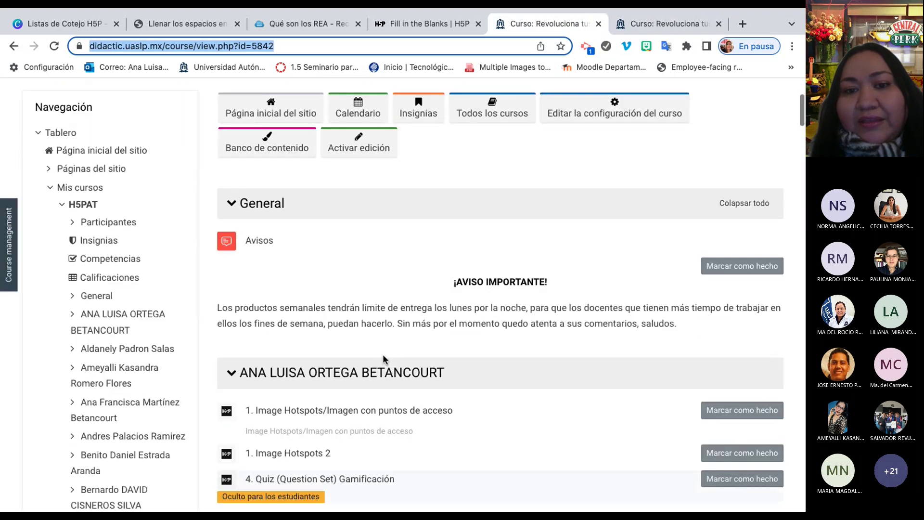
{"action": "scroll", "coordinate": [383, 354], "scroll_direction": "up", "scroll_amount": 5}
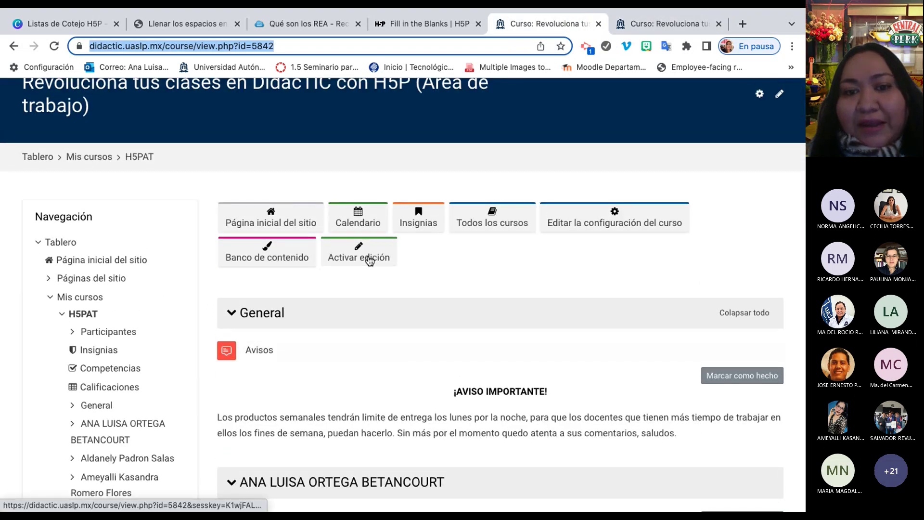
{"action": "left_click", "coordinate": [370, 260]}
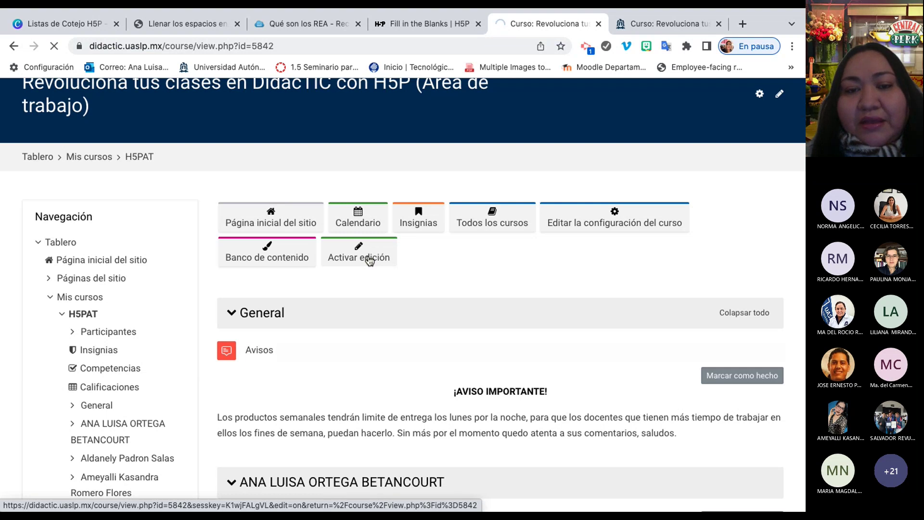
Examine the participant sections in editing mode, including the numbered activities and the place for adding resources in the instructor's section.
{"action": "scroll", "coordinate": [369, 261], "scroll_direction": "down", "scroll_amount": 3}
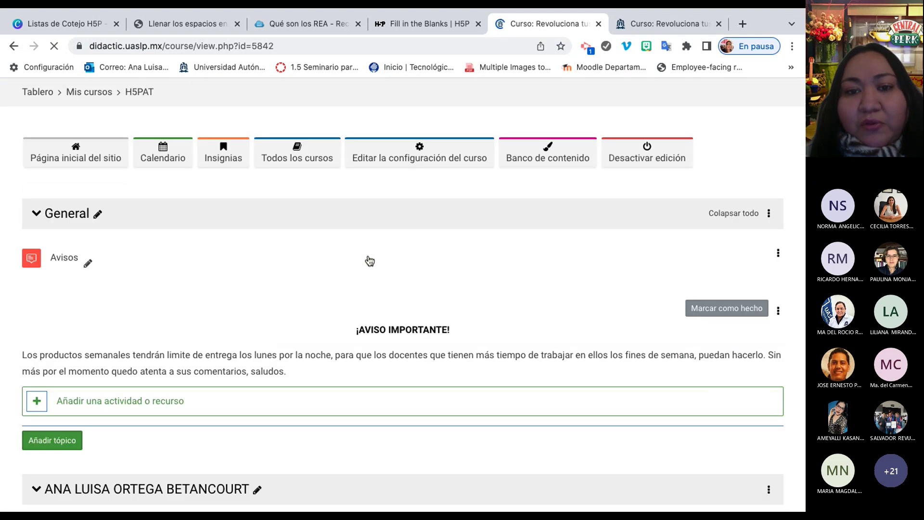
{"action": "scroll", "coordinate": [370, 261], "scroll_direction": "down", "scroll_amount": 5}
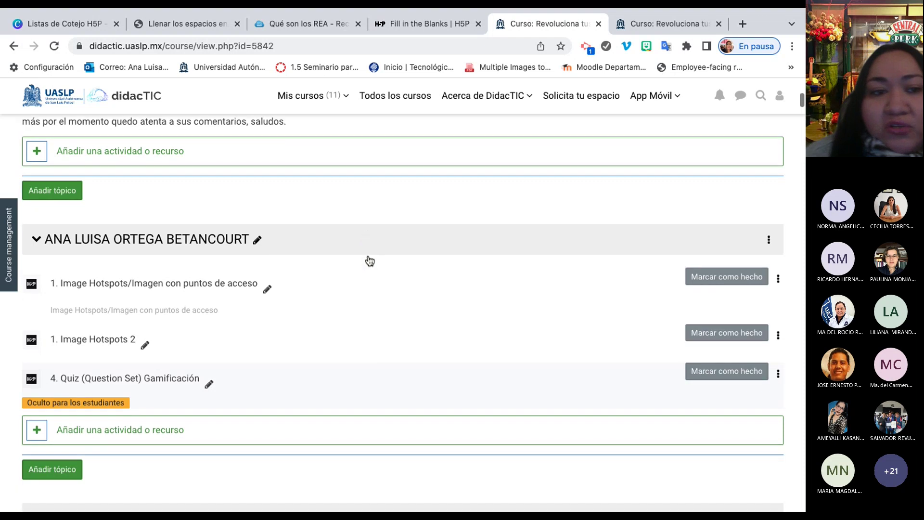
{"action": "scroll", "coordinate": [370, 260], "scroll_direction": "down", "scroll_amount": 1}
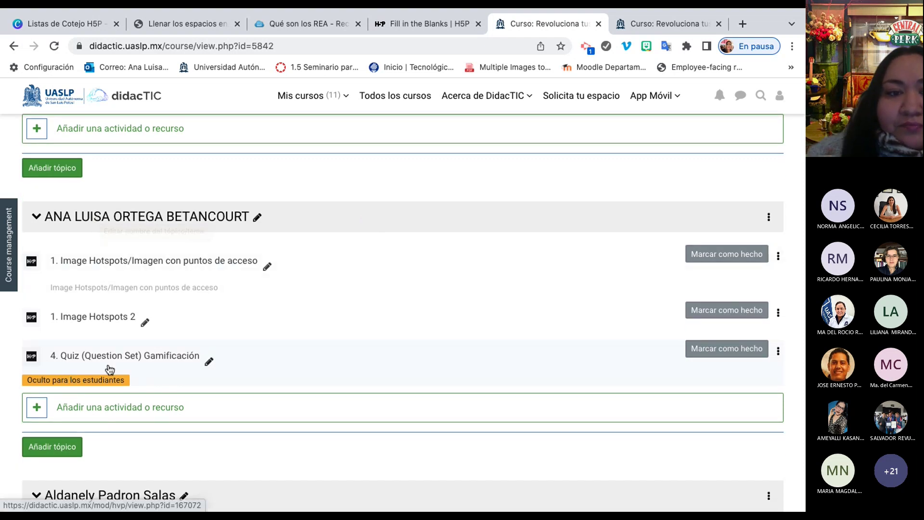
{"action": "scroll", "coordinate": [108, 368], "scroll_direction": "down", "scroll_amount": 3}
{"action": "scroll", "coordinate": [109, 369], "scroll_direction": "down", "scroll_amount": 12}
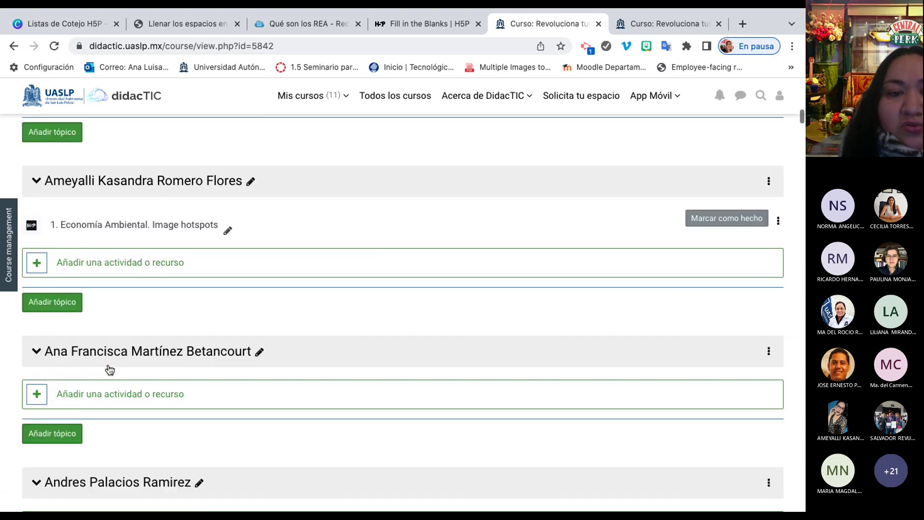
{"action": "scroll", "coordinate": [110, 369], "scroll_direction": "up", "scroll_amount": 15}
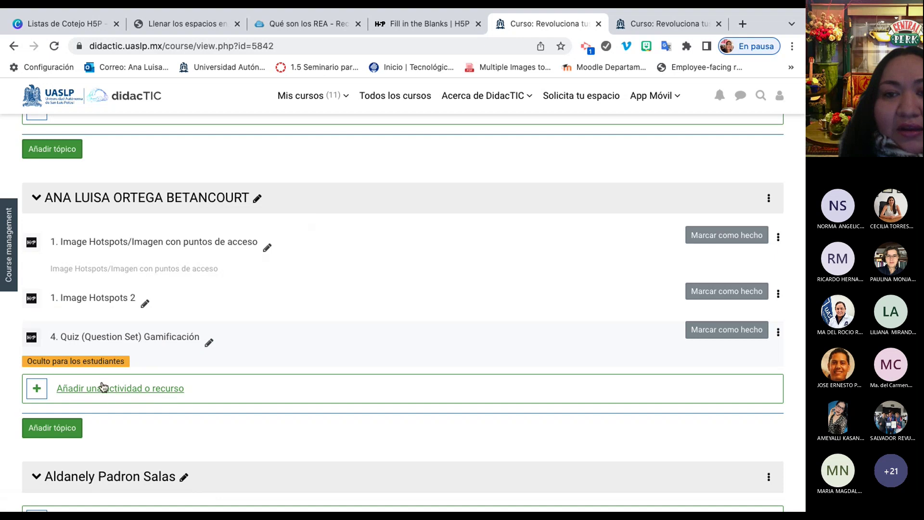
{"action": "scroll", "coordinate": [103, 386], "scroll_direction": "up", "scroll_amount": 3}
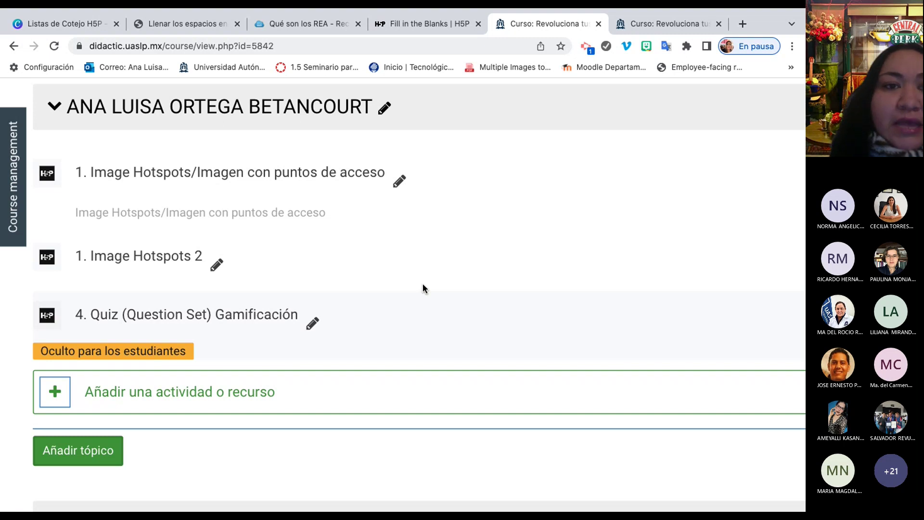
Start adding a Contenido Interactivo activity to the instructor's own section of the work area.
{"action": "left_click", "coordinate": [139, 396]}
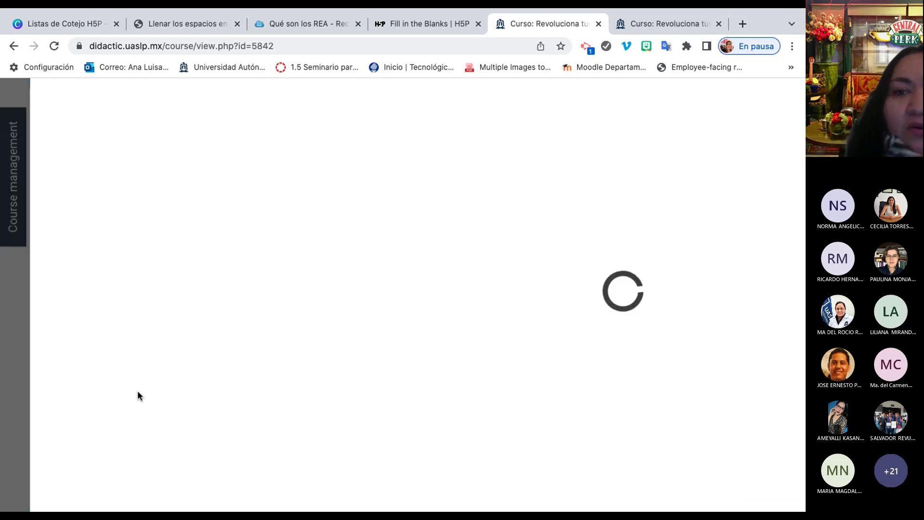
{"action": "key", "text": "ctrl+minus"}
{"action": "key", "text": "ctrl+minus"}
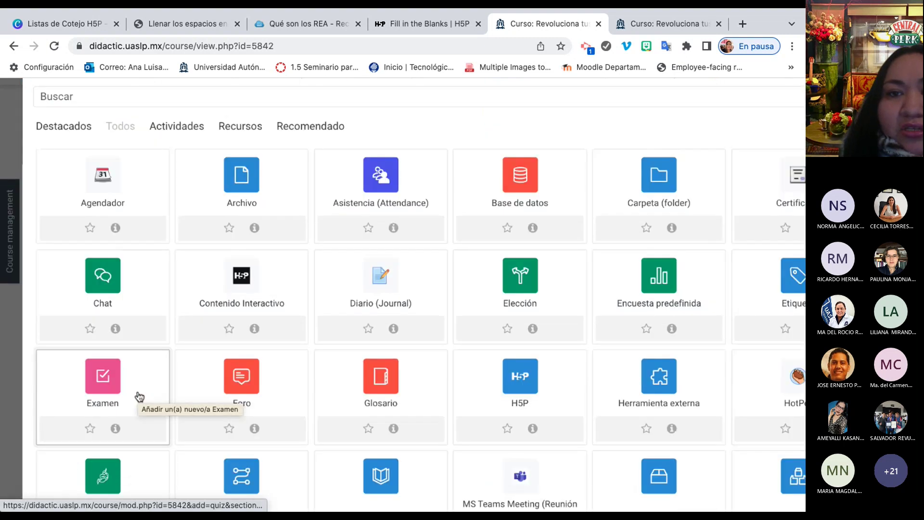
{"action": "scroll", "coordinate": [138, 396], "scroll_direction": "down", "scroll_amount": 3}
{"action": "key", "text": "ctrl+minus"}
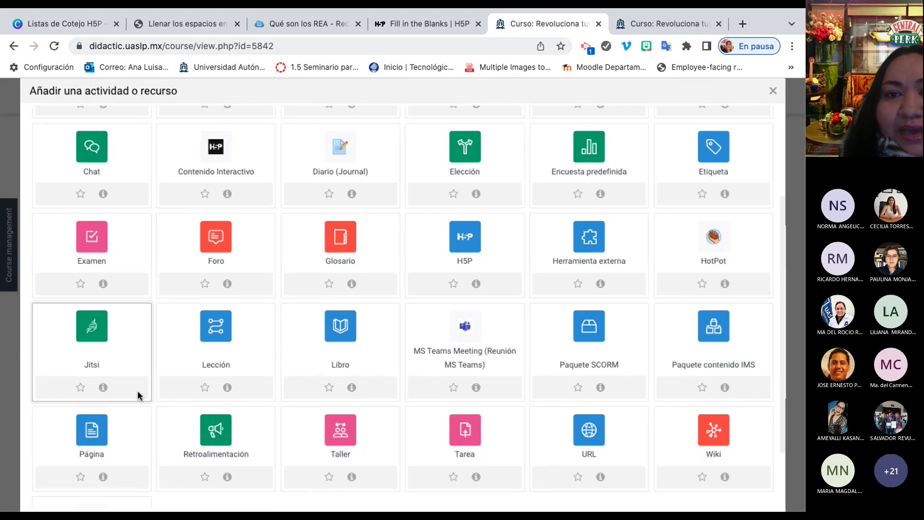
{"action": "scroll", "coordinate": [138, 396], "scroll_direction": "down", "scroll_amount": 2}
{"action": "scroll", "coordinate": [137, 391], "scroll_direction": "up", "scroll_amount": 2}
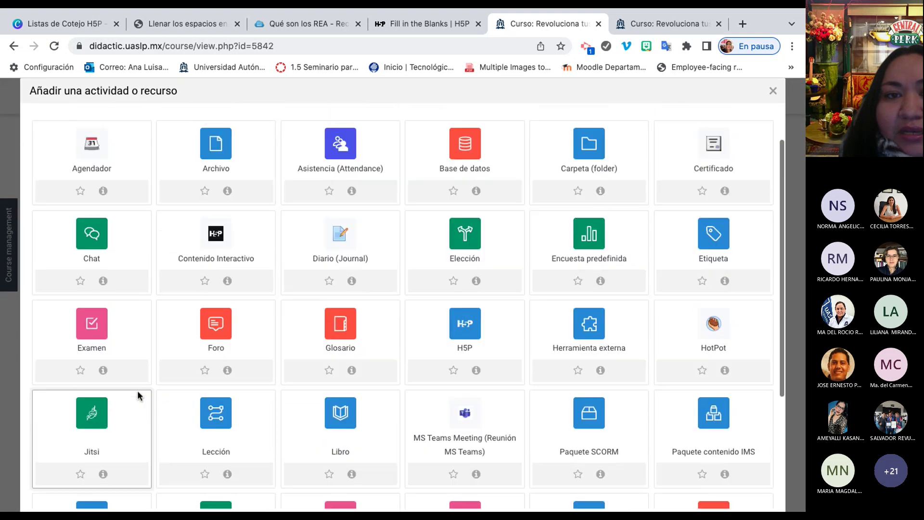
{"action": "left_click", "coordinate": [222, 230]}
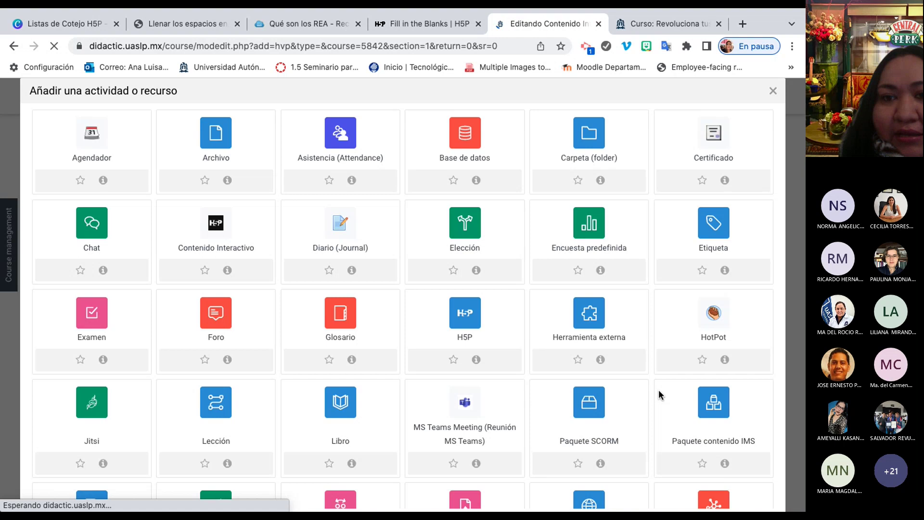
Switch to Microsoft Teams, look through the Revoluciona meeting's participant list, and return to Chrome.
{"action": "key", "text": "super+Tab"}
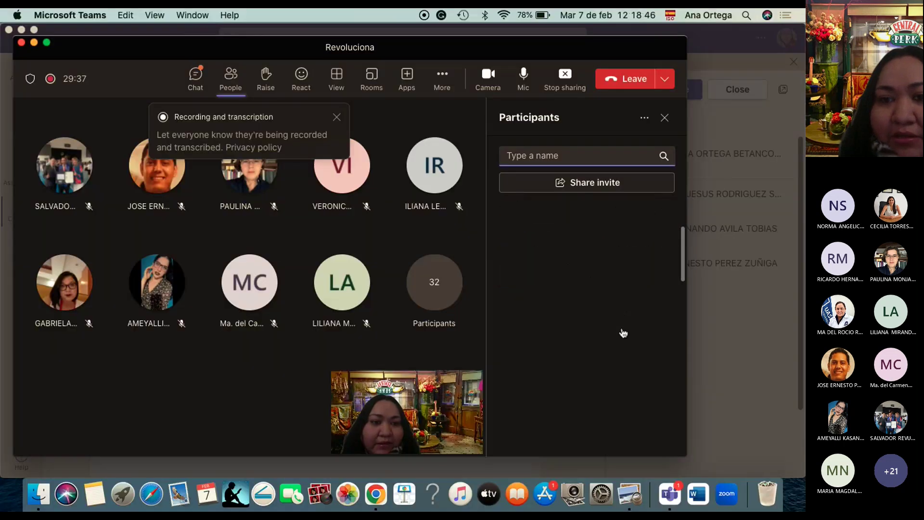
{"action": "scroll", "coordinate": [623, 332], "scroll_direction": "down", "scroll_amount": 5}
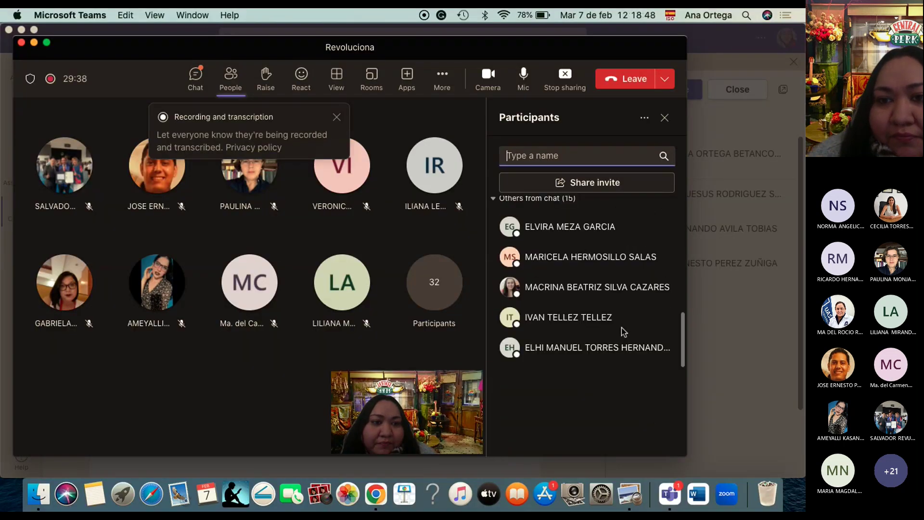
{"action": "scroll", "coordinate": [622, 330], "scroll_direction": "down", "scroll_amount": 1}
{"action": "scroll", "coordinate": [622, 332], "scroll_direction": "down", "scroll_amount": 5}
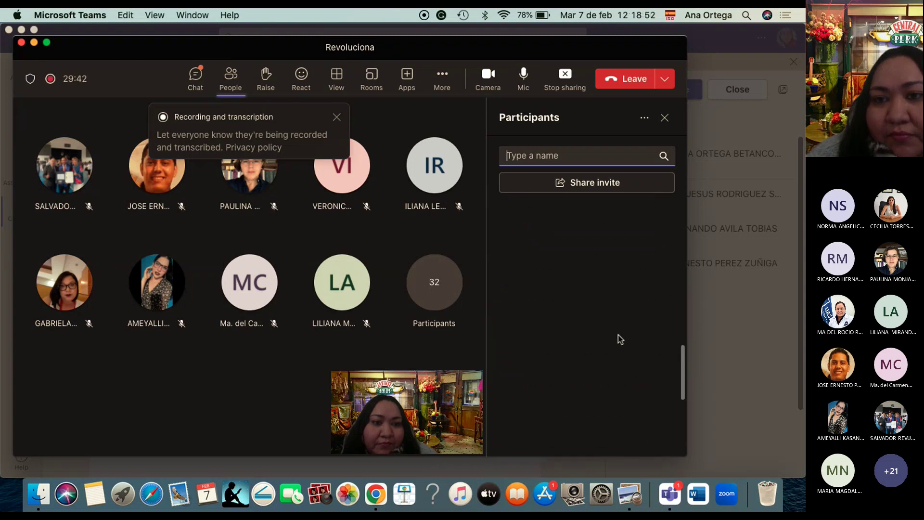
{"action": "scroll", "coordinate": [620, 339], "scroll_direction": "up", "scroll_amount": 5}
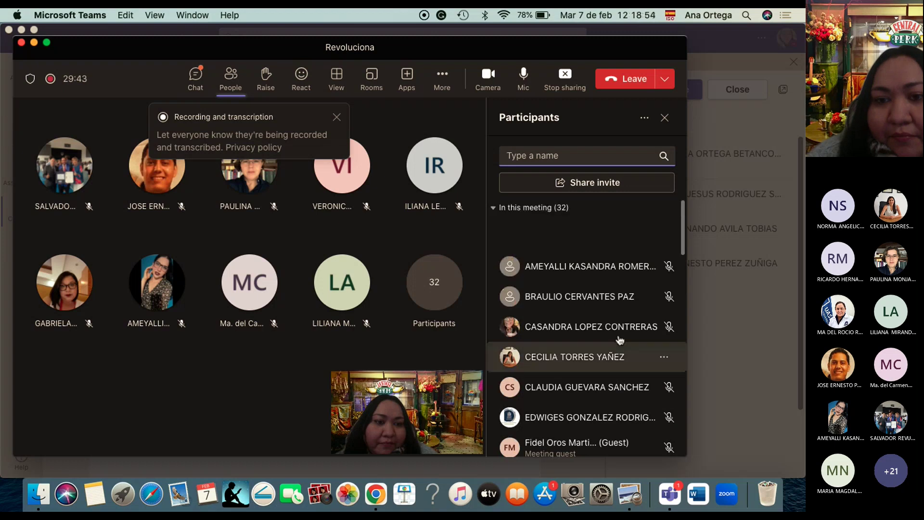
{"action": "left_click", "coordinate": [371, 492]}
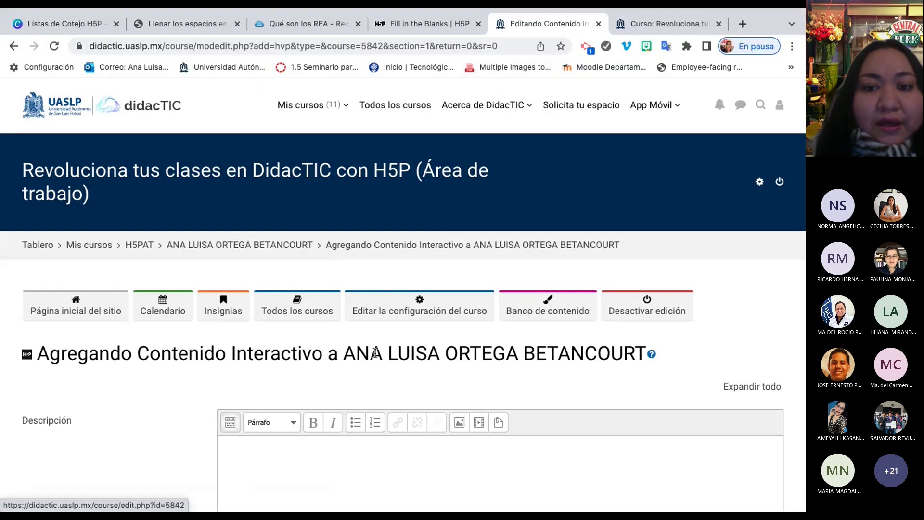
Examine the new activity's Descripción field and the H5P Hub content types offered in its Editor section.
{"action": "scroll", "coordinate": [375, 353], "scroll_direction": "down", "scroll_amount": 4}
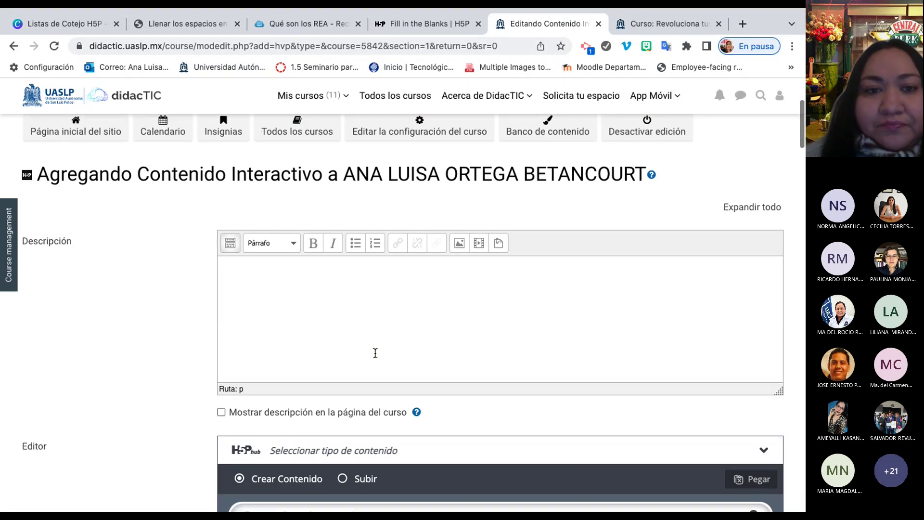
{"action": "scroll", "coordinate": [375, 353], "scroll_direction": "down", "scroll_amount": 5}
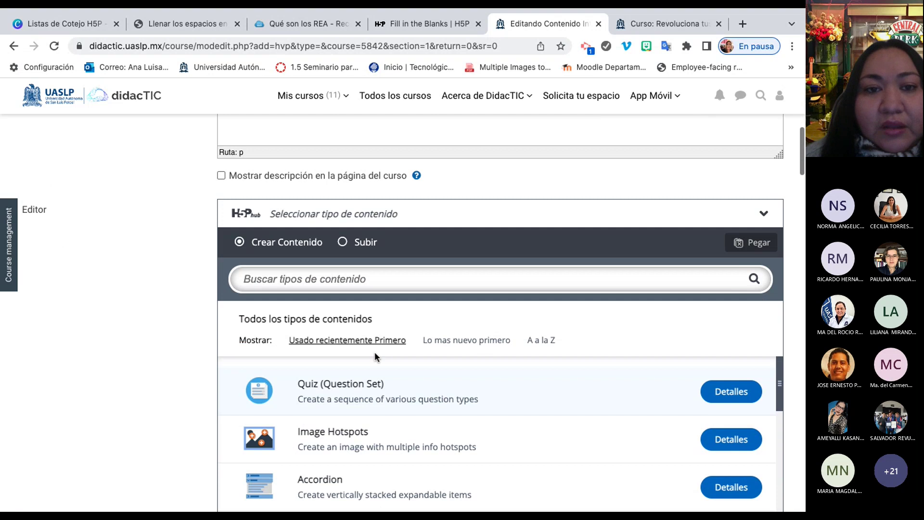
{"action": "scroll", "coordinate": [349, 287], "scroll_direction": "down", "scroll_amount": 4}
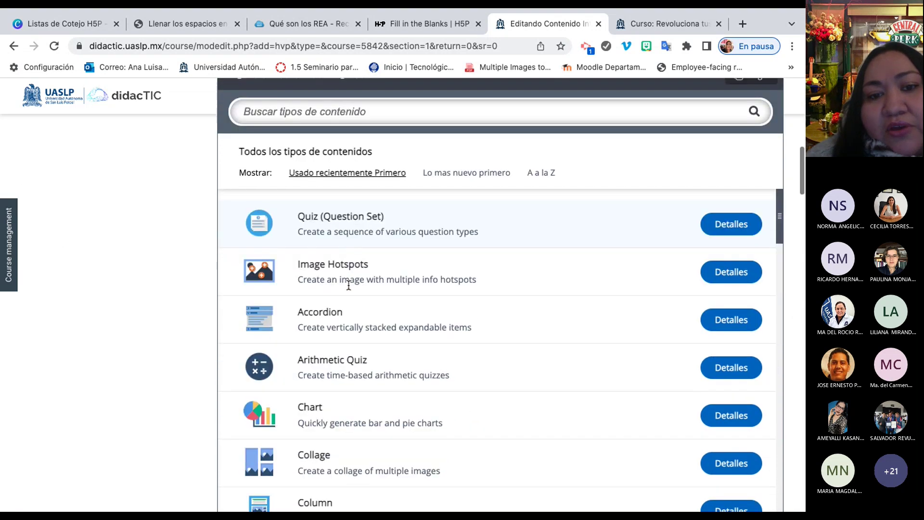
{"action": "scroll", "coordinate": [349, 285], "scroll_direction": "down", "scroll_amount": 1}
{"action": "scroll", "coordinate": [349, 289], "scroll_direction": "down", "scroll_amount": 1}
{"action": "scroll", "coordinate": [350, 289], "scroll_direction": "up", "scroll_amount": 1}
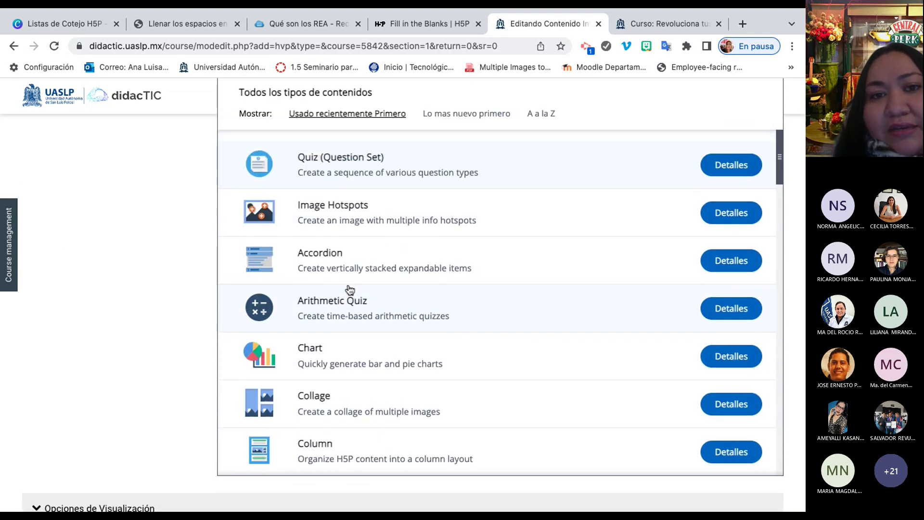
{"action": "scroll", "coordinate": [349, 289], "scroll_direction": "up", "scroll_amount": 2}
{"action": "scroll", "coordinate": [350, 292], "scroll_direction": "down", "scroll_amount": 1}
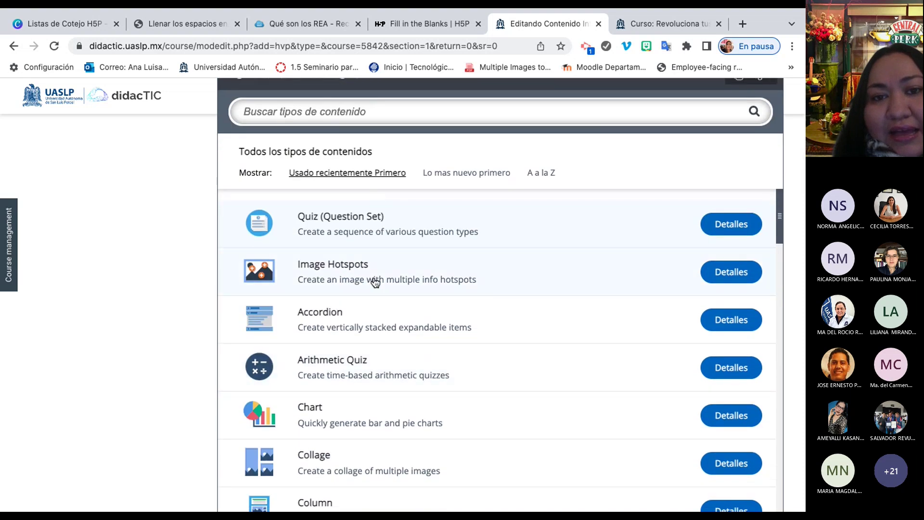
{"action": "scroll", "coordinate": [373, 285], "scroll_direction": "down", "scroll_amount": 1}
{"action": "scroll", "coordinate": [373, 277], "scroll_direction": "up", "scroll_amount": 1}
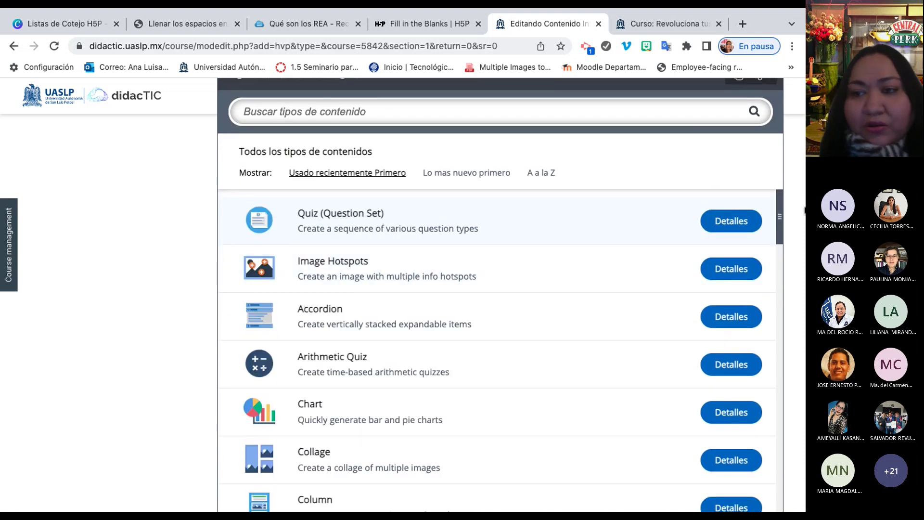
Choose Fill in the Blanks as the content type for the new Contenido Interactivo activity.
{"action": "left_click_drag", "start_coordinate": [779, 216], "coordinate": [790, 310]}
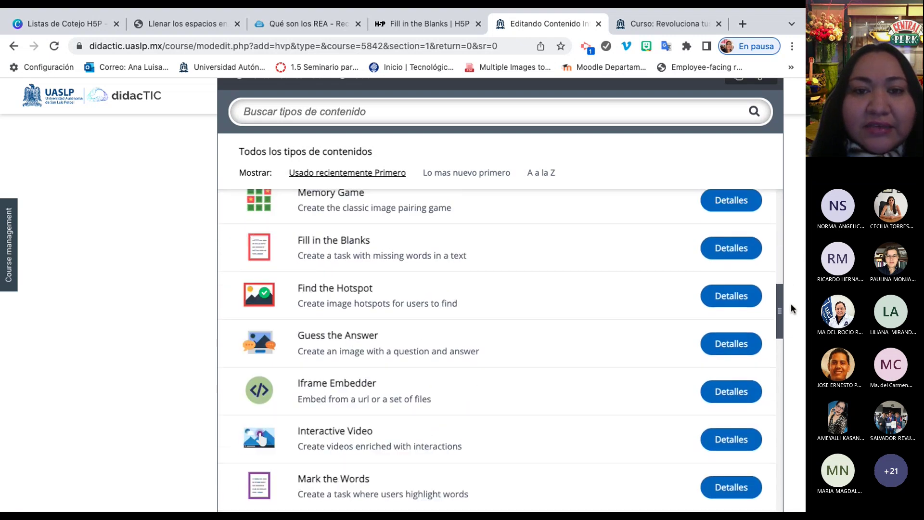
{"action": "left_click", "coordinate": [456, 257]}
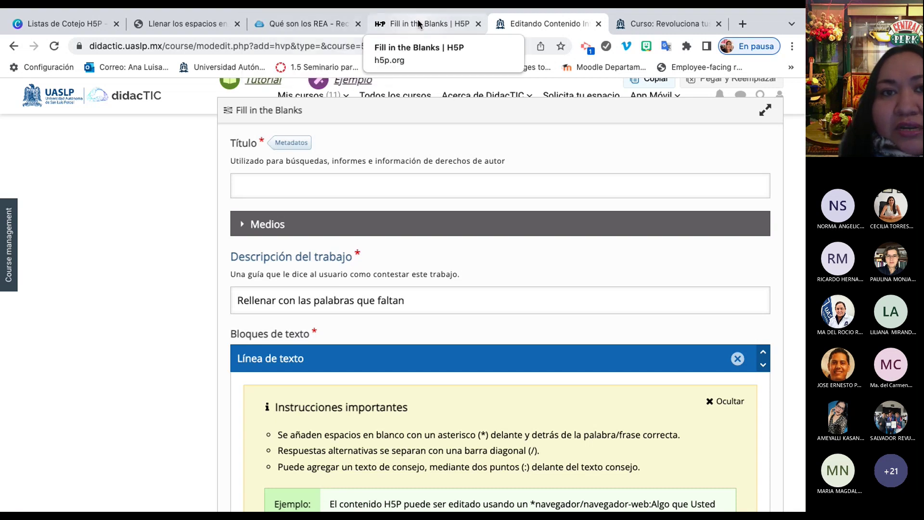
Look through the Llenar los espacios en blanco tutorial PDF from its introduction and strawberry example to Paso 1: Tema.
{"action": "left_click", "coordinate": [181, 24]}
{"action": "scroll", "coordinate": [211, 247], "scroll_direction": "up", "scroll_amount": 1}
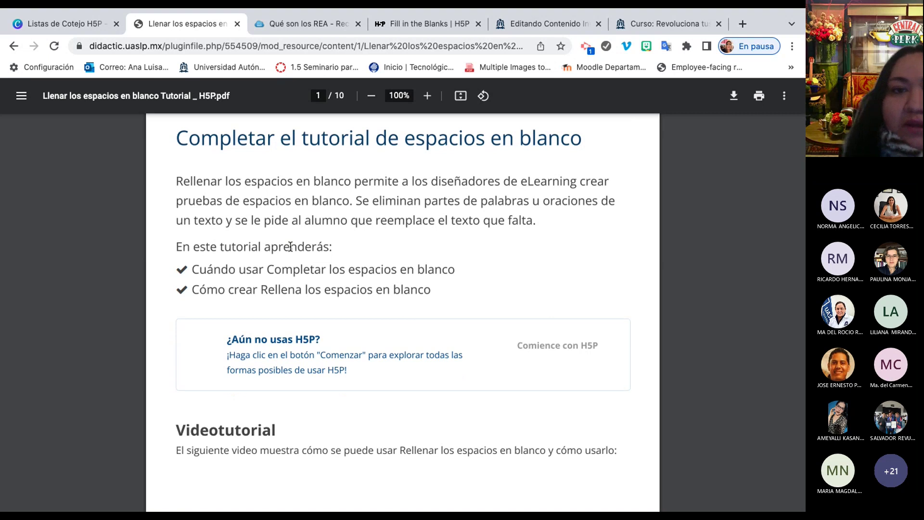
{"action": "scroll", "coordinate": [289, 249], "scroll_direction": "down", "scroll_amount": 10}
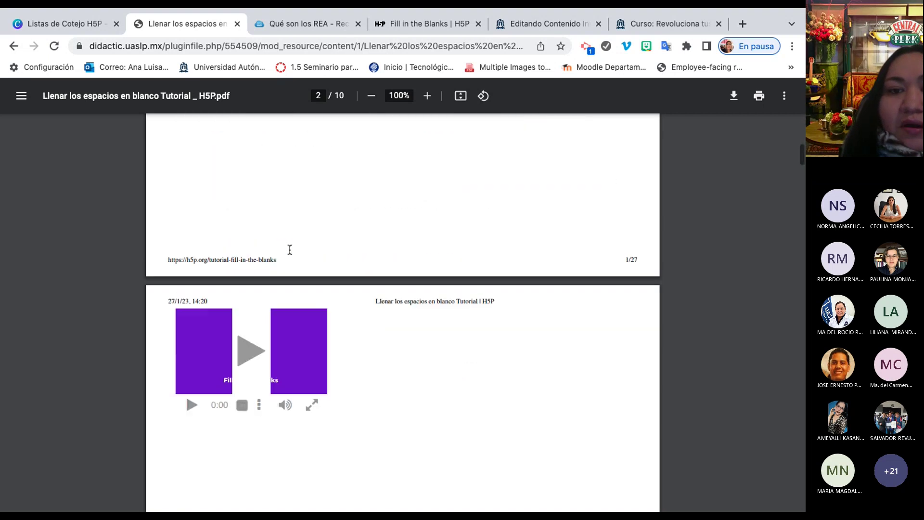
{"action": "scroll", "coordinate": [289, 250], "scroll_direction": "down", "scroll_amount": 5}
{"action": "scroll", "coordinate": [289, 249], "scroll_direction": "up", "scroll_amount": 1}
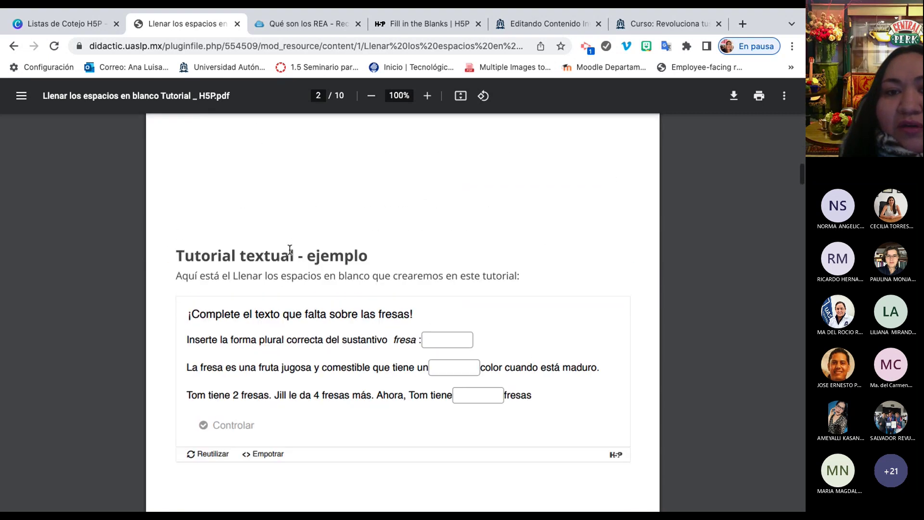
{"action": "scroll", "coordinate": [289, 250], "scroll_direction": "up", "scroll_amount": 12}
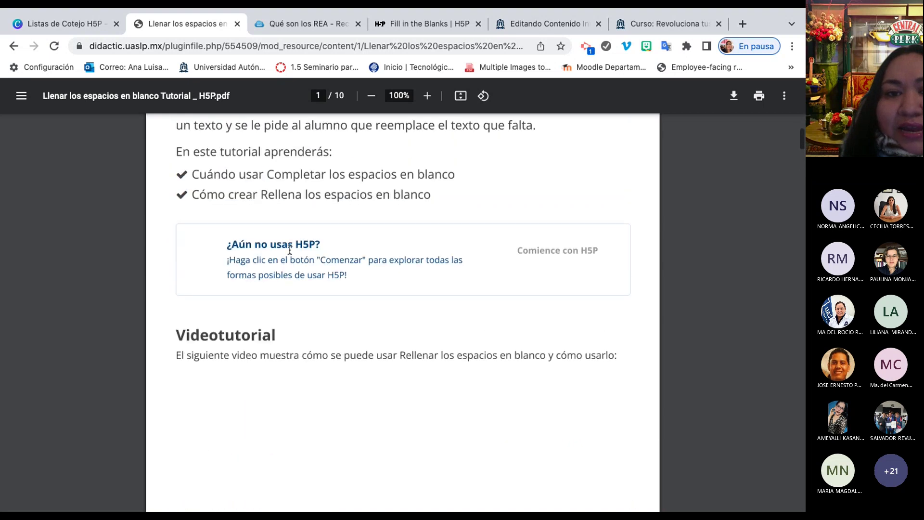
{"action": "scroll", "coordinate": [289, 249], "scroll_direction": "down", "scroll_amount": 12}
{"action": "scroll", "coordinate": [289, 250], "scroll_direction": "down", "scroll_amount": 14}
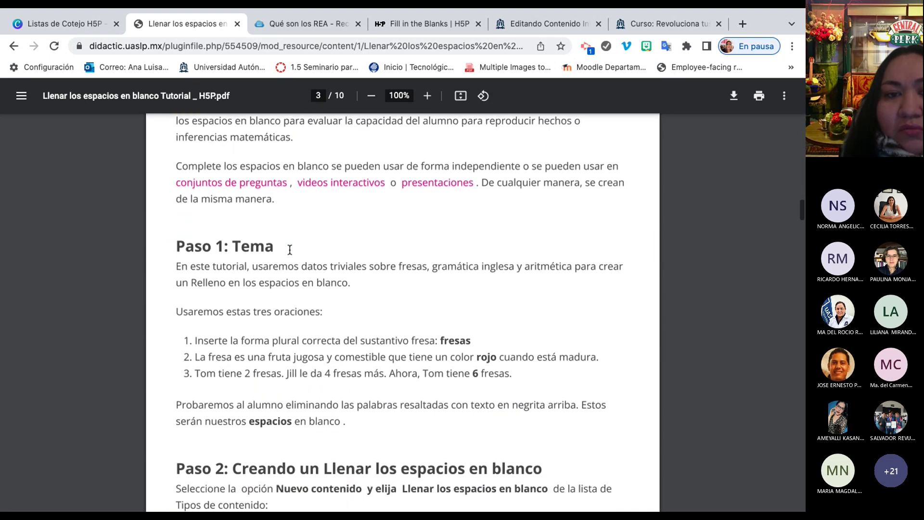
Examine Paso 2 of the tutorial PDF, enlarging the image that highlights Fill in the Blanks among the content types.
{"action": "scroll", "coordinate": [289, 249], "scroll_direction": "down", "scroll_amount": 7}
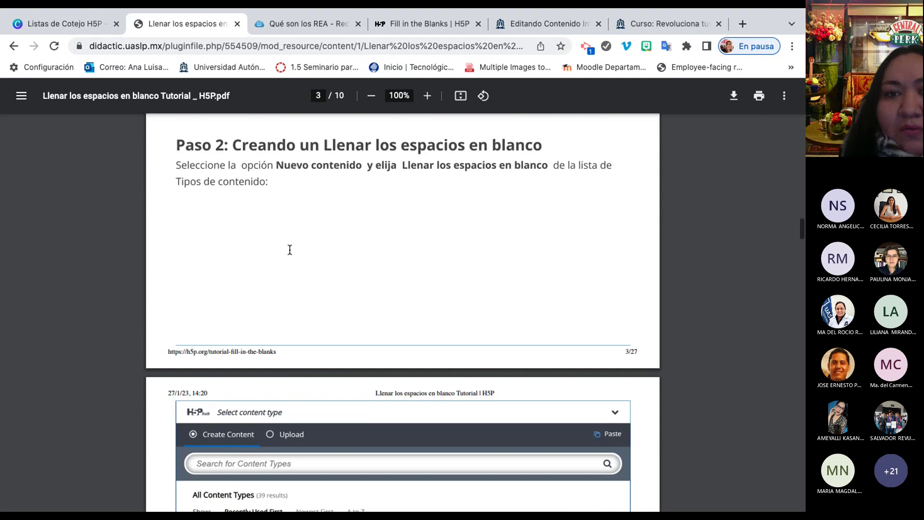
{"action": "scroll", "coordinate": [289, 250], "scroll_direction": "up", "scroll_amount": 3}
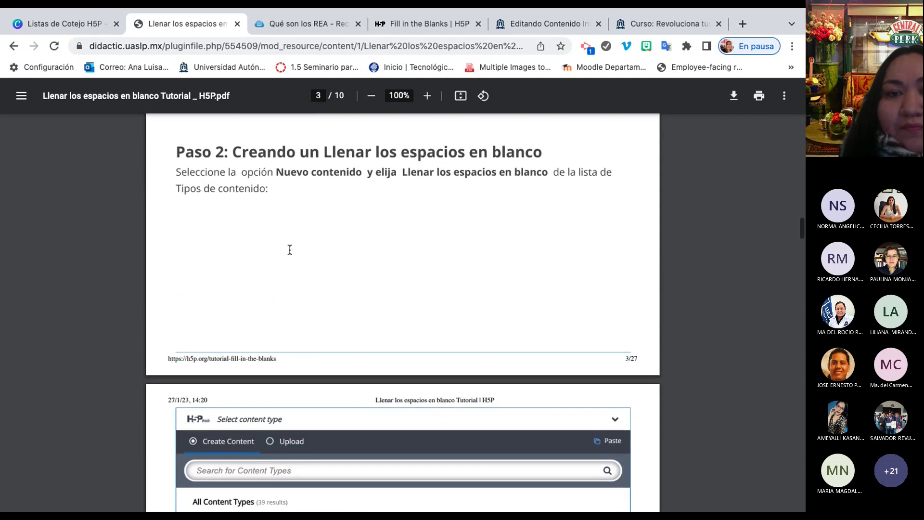
{"action": "scroll", "coordinate": [386, 180], "scroll_direction": "down", "scroll_amount": 4}
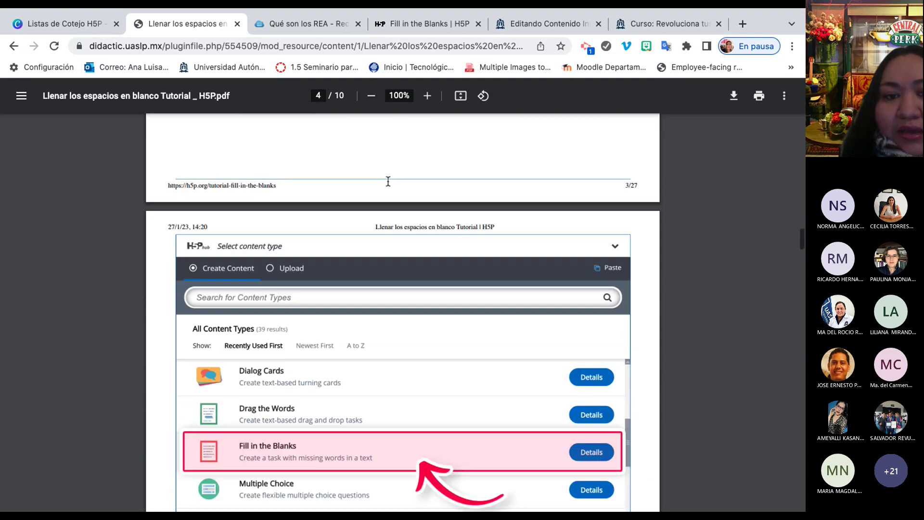
{"action": "scroll", "coordinate": [333, 455], "scroll_direction": "down", "scroll_amount": 2}
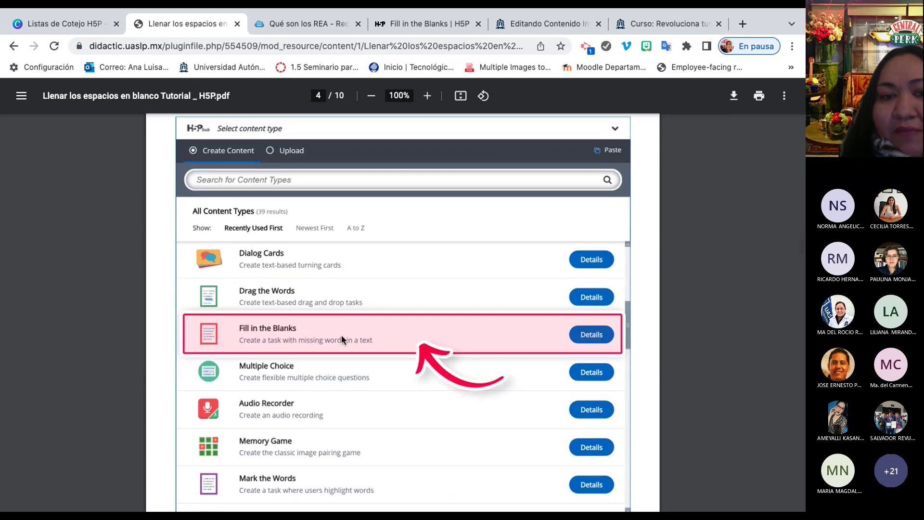
{"action": "scroll", "coordinate": [357, 333], "scroll_direction": "down", "scroll_amount": 2}
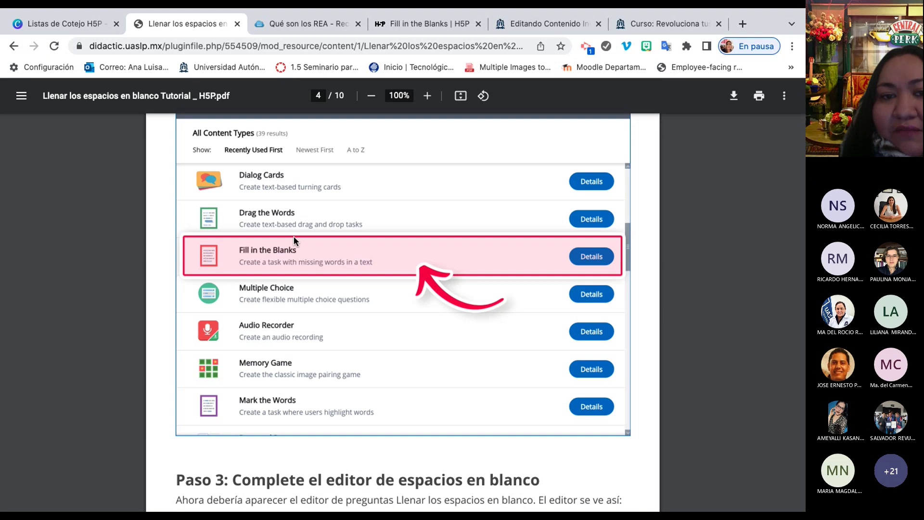
{"action": "scroll", "coordinate": [294, 241], "scroll_direction": "up", "scroll_amount": 5}
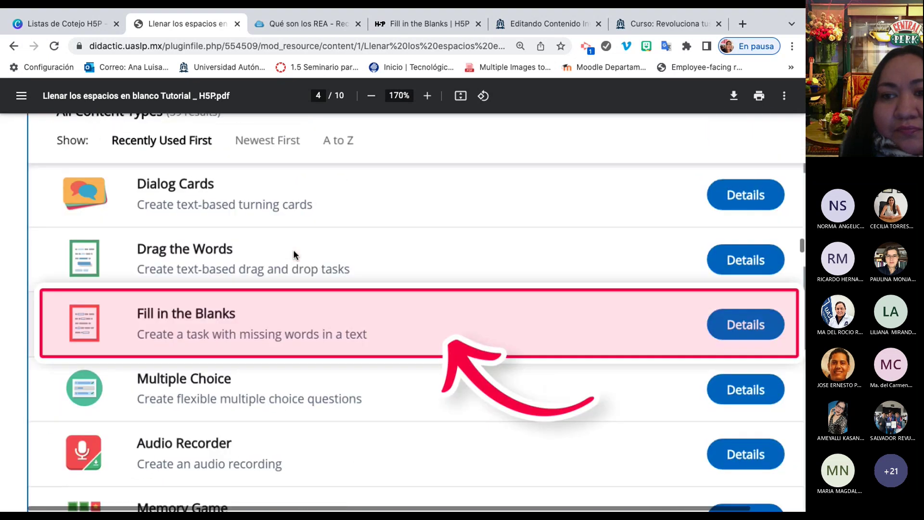
{"action": "scroll", "coordinate": [294, 252], "scroll_direction": "down", "scroll_amount": 3}
{"action": "scroll", "coordinate": [294, 252], "scroll_direction": "down", "scroll_amount": 5}
{"action": "scroll", "coordinate": [294, 252], "scroll_direction": "up", "scroll_amount": 3}
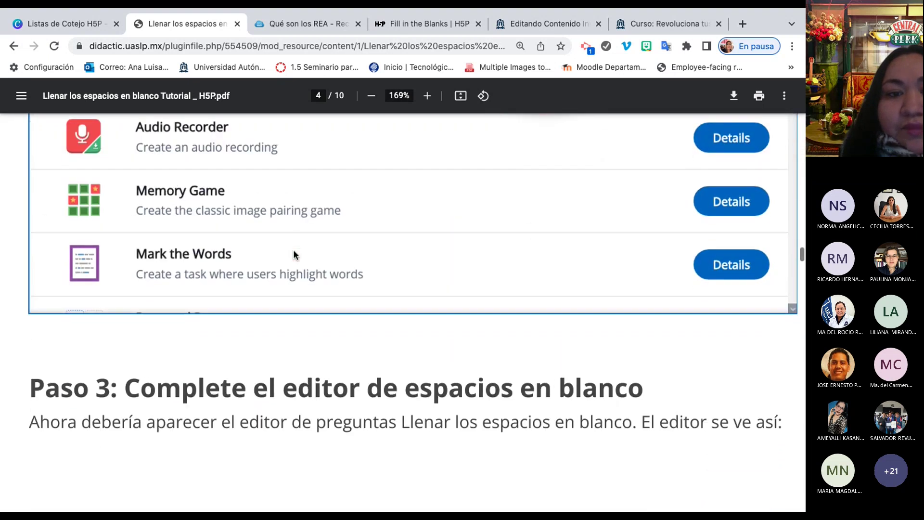
Read Paso 3 of the tutorial PDF and examine its image of the Fill in the Blanks editor.
{"action": "scroll", "coordinate": [293, 254], "scroll_direction": "down", "scroll_amount": 3}
{"action": "scroll", "coordinate": [294, 253], "scroll_direction": "down", "scroll_amount": 1}
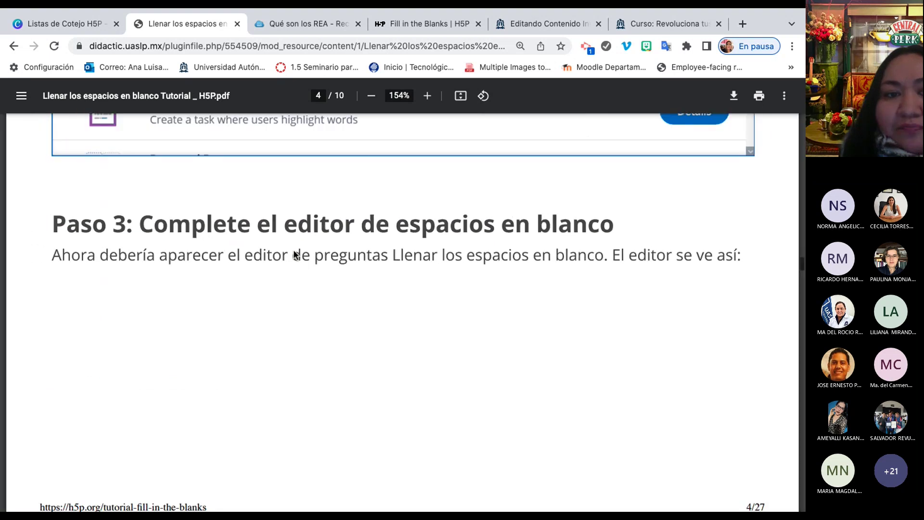
{"action": "scroll", "coordinate": [294, 254], "scroll_direction": "down", "scroll_amount": 2}
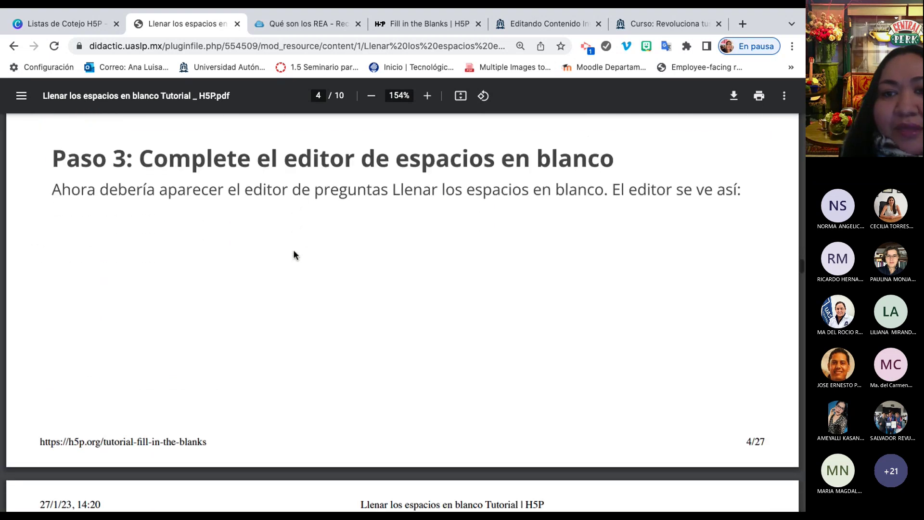
{"action": "scroll", "coordinate": [295, 254], "scroll_direction": "down", "scroll_amount": 5}
{"action": "scroll", "coordinate": [294, 255], "scroll_direction": "down", "scroll_amount": 3}
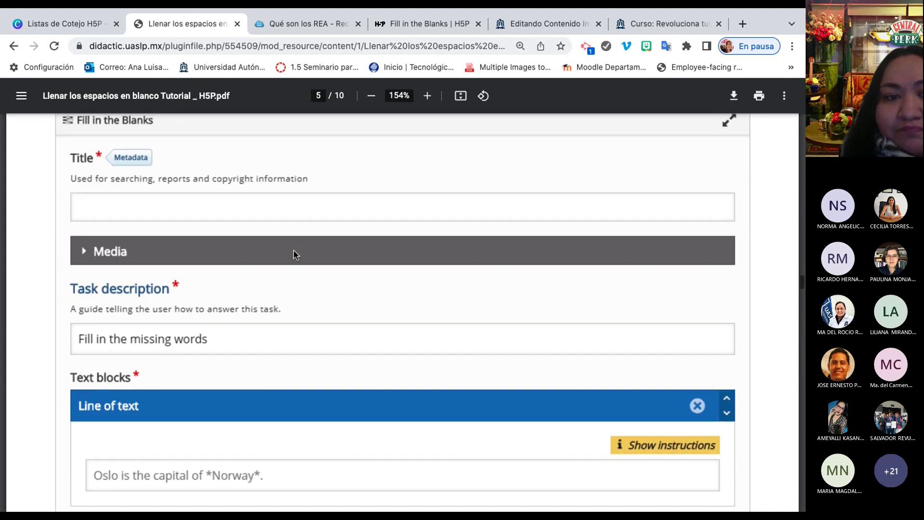
{"action": "scroll", "coordinate": [295, 255], "scroll_direction": "down", "scroll_amount": 3}
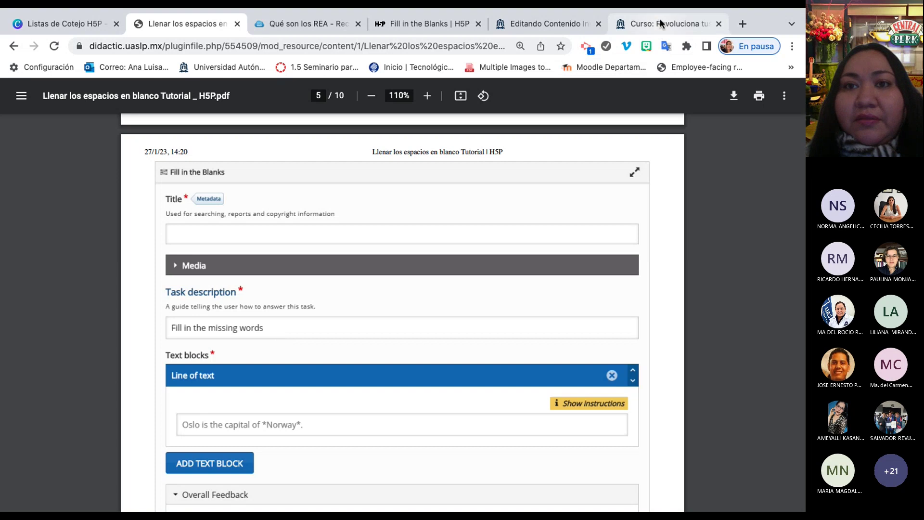
Return to the new activity's editing form and enter the title "3. Fill in the Blanks".
{"action": "left_click", "coordinate": [549, 22]}
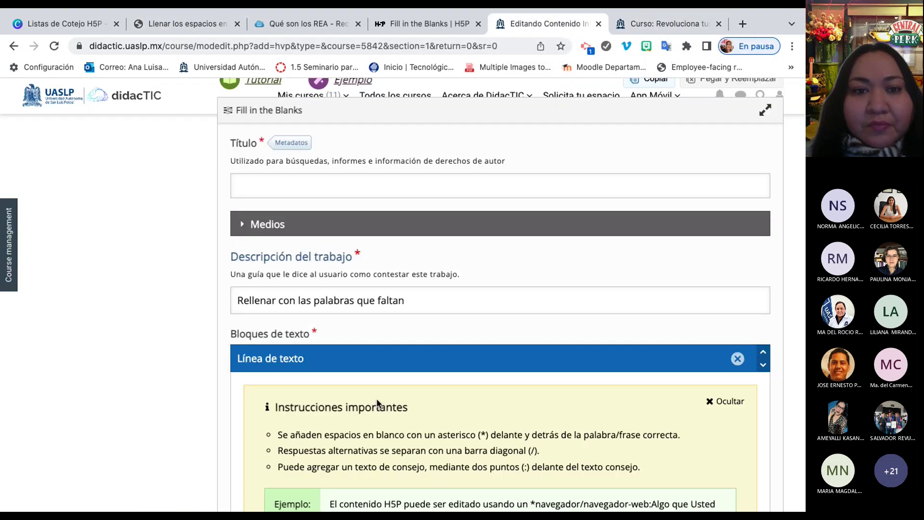
{"action": "scroll", "coordinate": [369, 418], "scroll_direction": "down", "scroll_amount": 1}
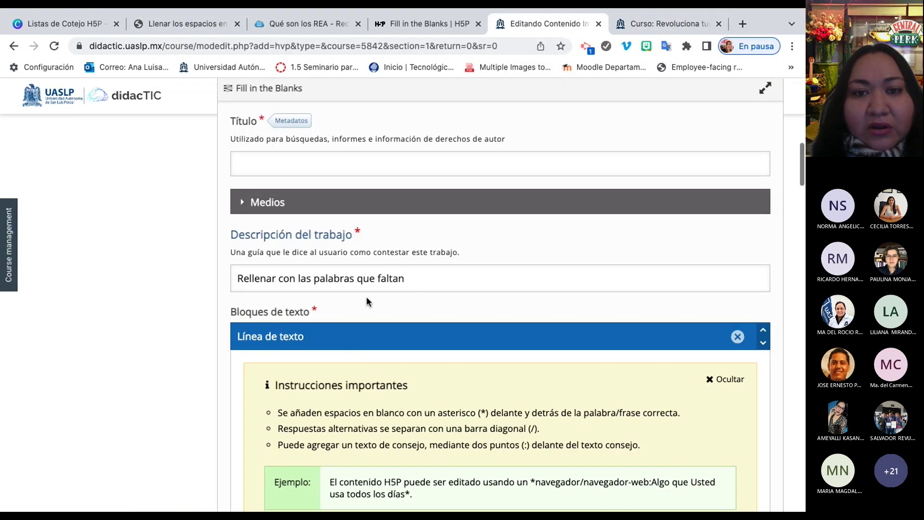
{"action": "scroll", "coordinate": [412, 284], "scroll_direction": "up", "scroll_amount": 2}
{"action": "scroll", "coordinate": [412, 284], "scroll_direction": "up", "scroll_amount": 1}
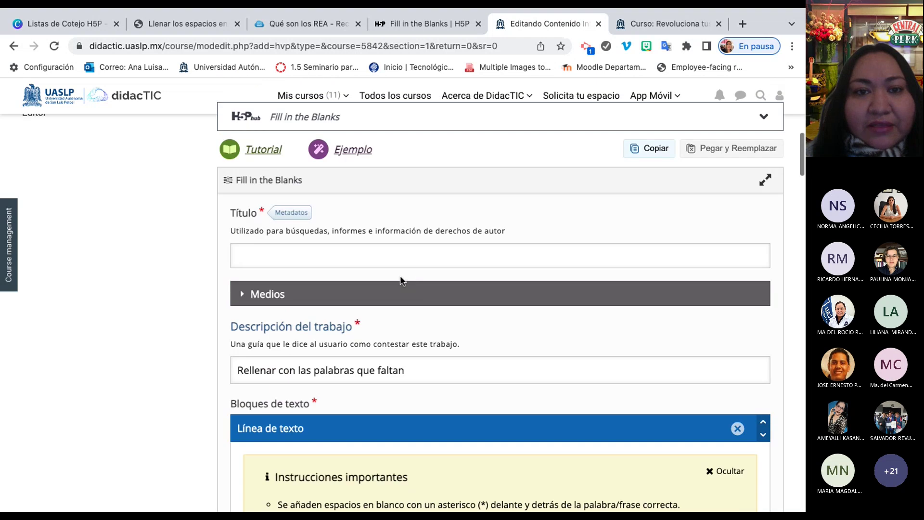
{"action": "left_click", "coordinate": [369, 258]}
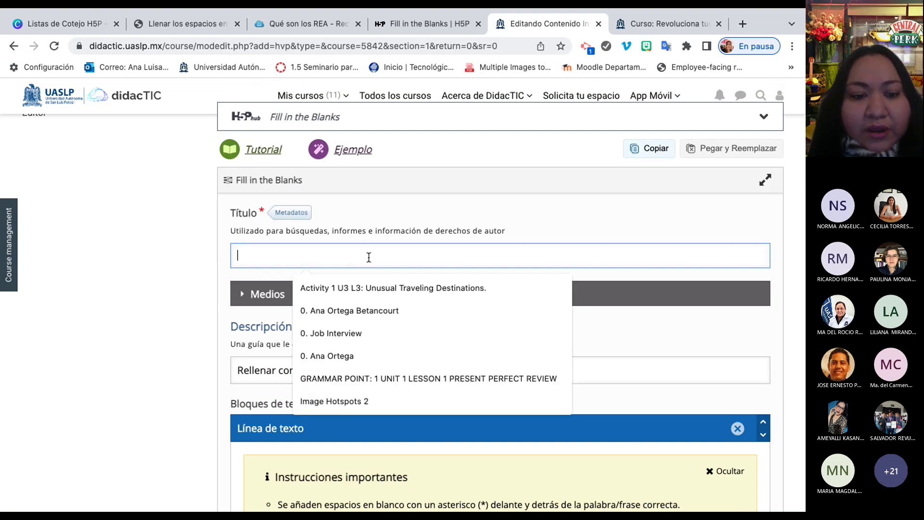
{"action": "type", "text": "3. Fill in the Blanks"}
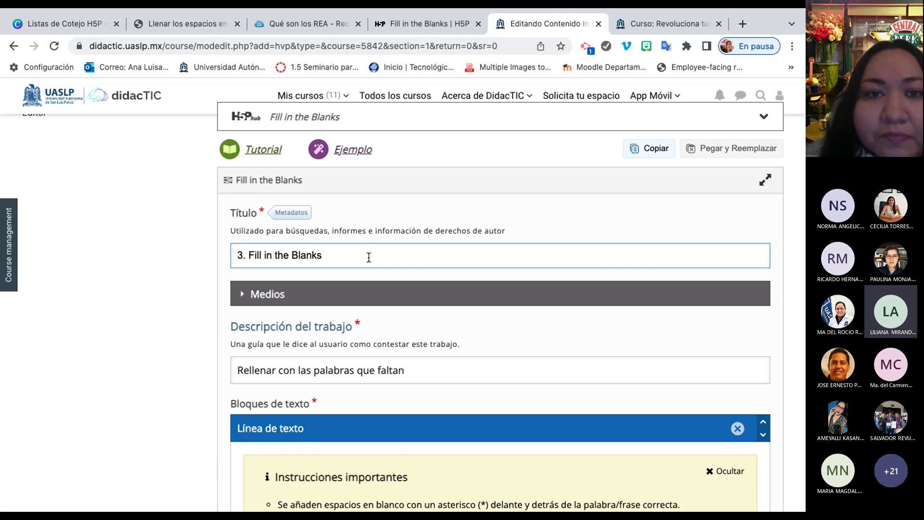
Check the Fill in the Blanks entry in the Revoluciona course's numbered list of H5P activities.
{"action": "left_click", "coordinate": [310, 25]}
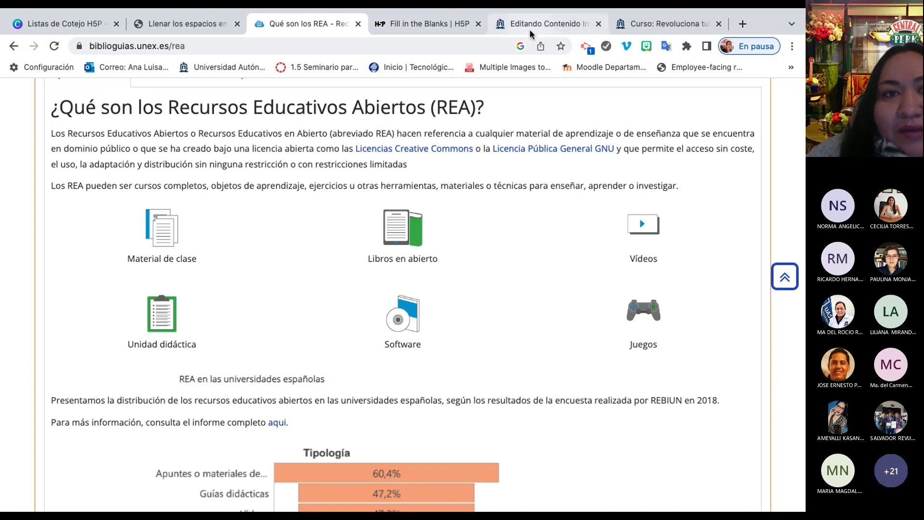
{"action": "left_click", "coordinate": [679, 24]}
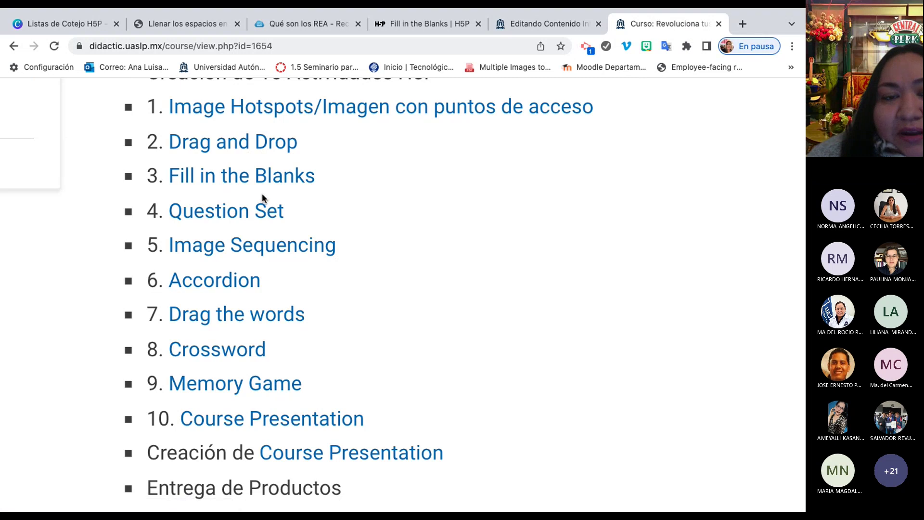
{"action": "left_click", "coordinate": [260, 176]}
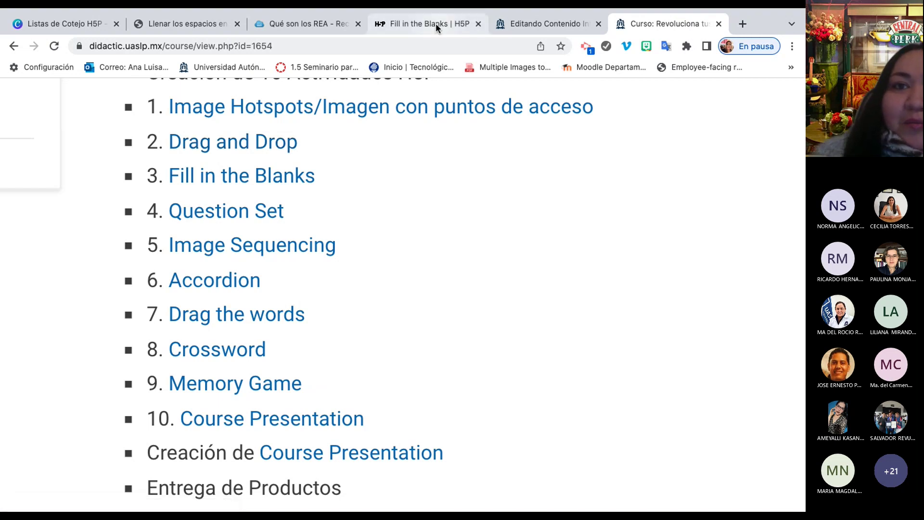
Review the activity form's task description, text block instructions and Retroalimentación Global section.
{"action": "left_click", "coordinate": [549, 21]}
{"action": "scroll", "coordinate": [388, 351], "scroll_direction": "down", "scroll_amount": 3}
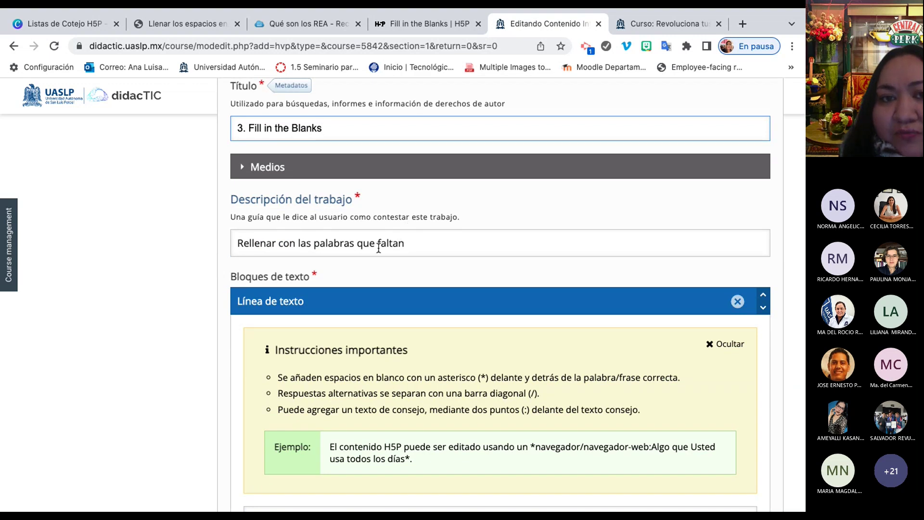
{"action": "scroll", "coordinate": [378, 248], "scroll_direction": "down", "scroll_amount": 5}
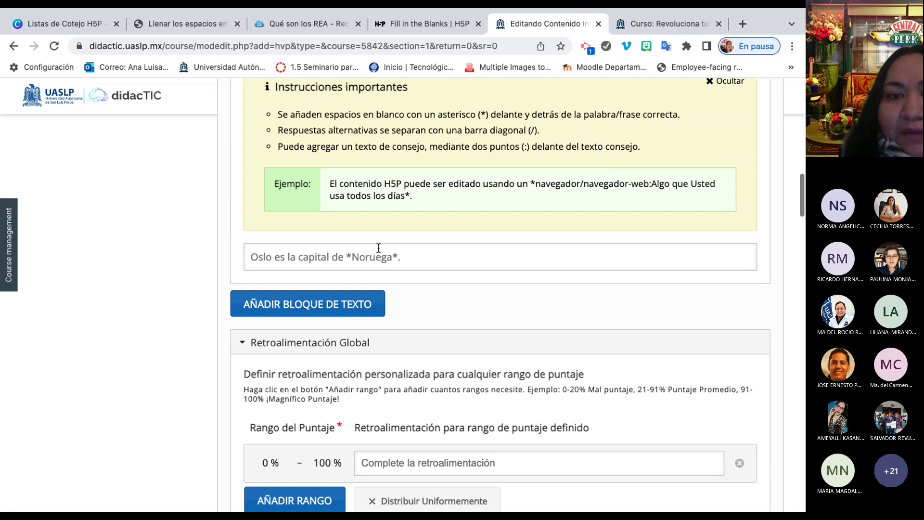
{"action": "scroll", "coordinate": [379, 248], "scroll_direction": "down", "scroll_amount": 3}
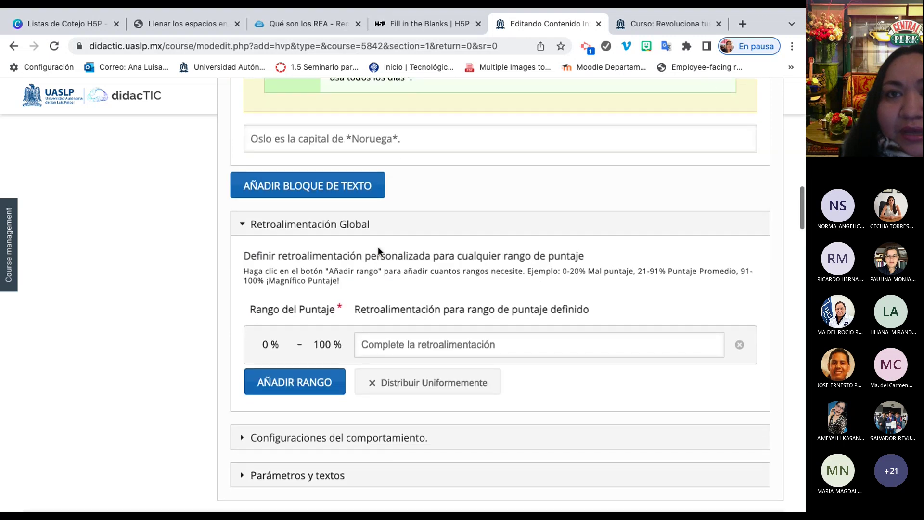
Examine the Fill in the Blanks editor image in the tutorial PDF and read Paso 4 about the task description.
{"action": "left_click", "coordinate": [187, 24]}
{"action": "scroll", "coordinate": [189, 378], "scroll_direction": "down", "scroll_amount": 1}
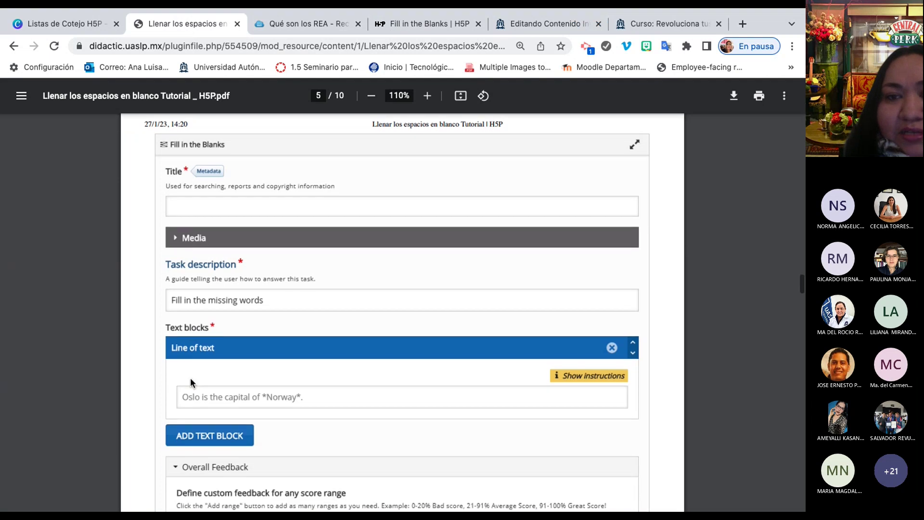
{"action": "scroll", "coordinate": [190, 378], "scroll_direction": "up", "scroll_amount": 1}
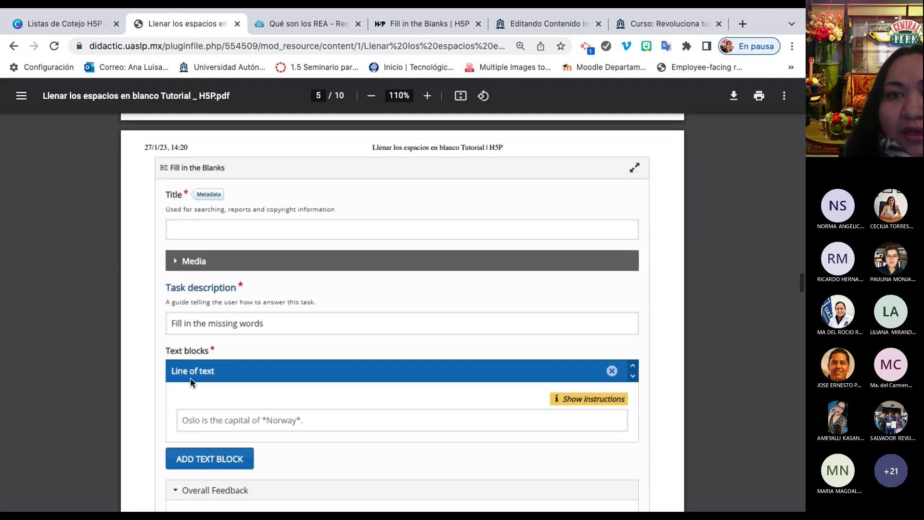
{"action": "scroll", "coordinate": [190, 377], "scroll_direction": "up", "scroll_amount": 4}
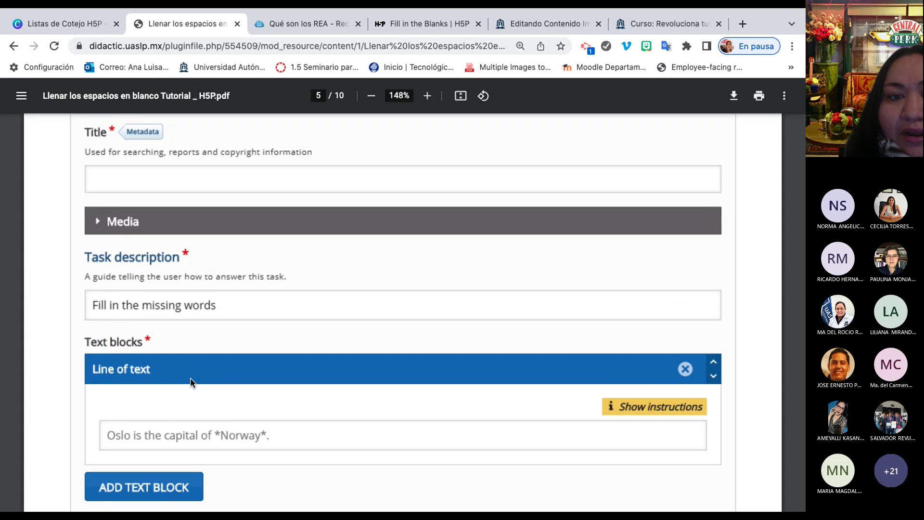
{"action": "scroll", "coordinate": [190, 378], "scroll_direction": "down", "scroll_amount": 1}
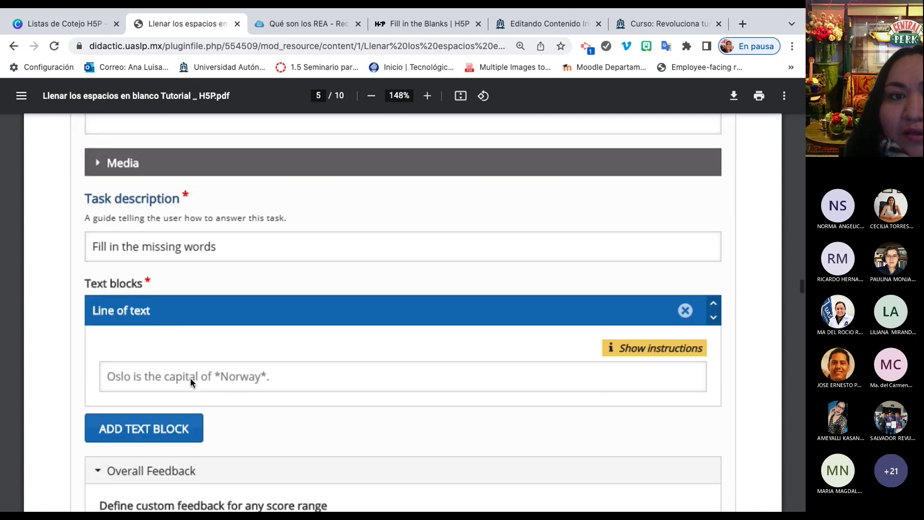
{"action": "scroll", "coordinate": [190, 377], "scroll_direction": "down", "scroll_amount": 1}
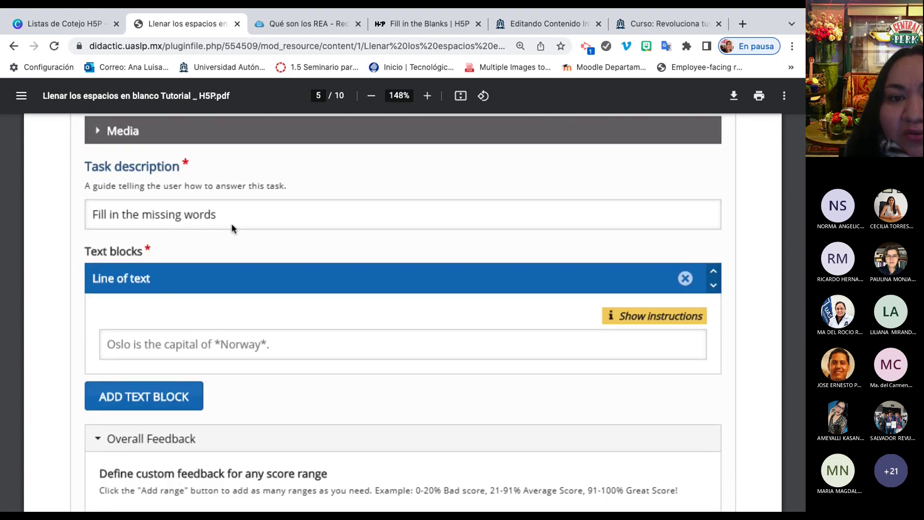
{"action": "scroll", "coordinate": [167, 401], "scroll_direction": "down", "scroll_amount": 4}
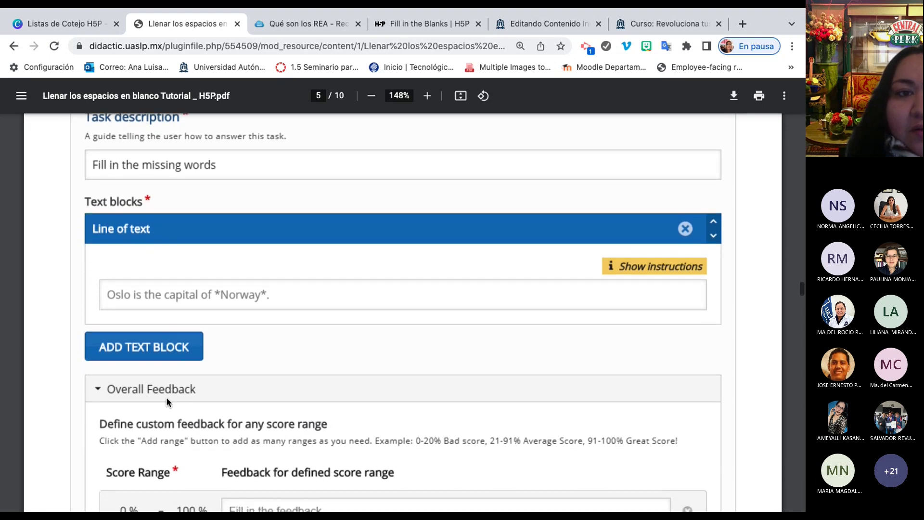
{"action": "scroll", "coordinate": [168, 401], "scroll_direction": "down", "scroll_amount": 4}
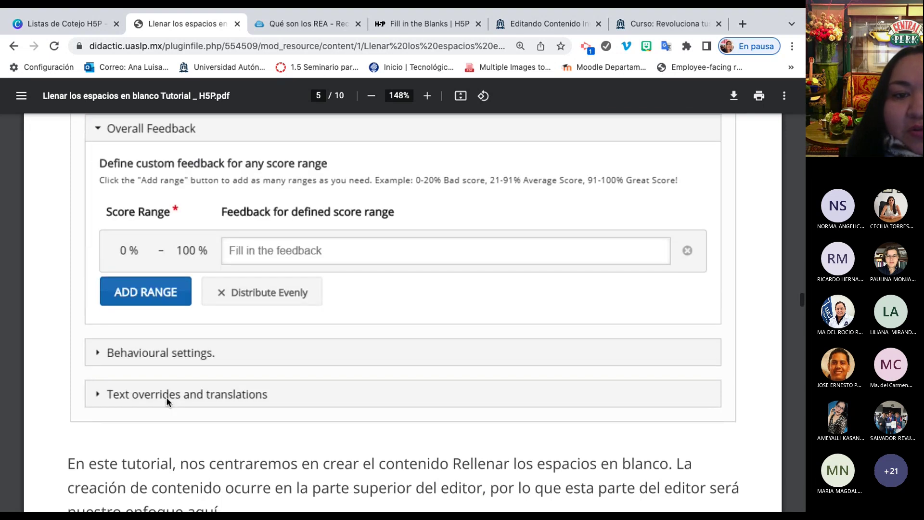
{"action": "scroll", "coordinate": [166, 397], "scroll_direction": "down", "scroll_amount": 4}
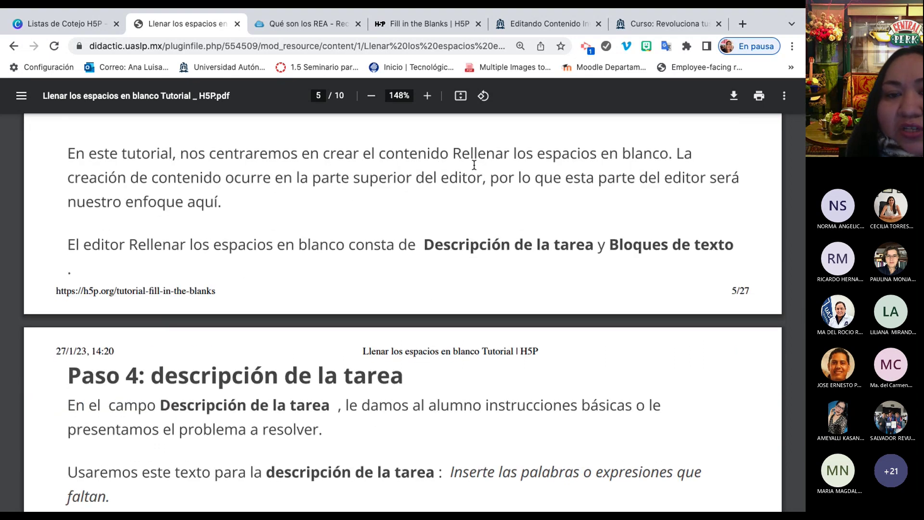
{"action": "scroll", "coordinate": [301, 330], "scroll_direction": "down", "scroll_amount": 6}
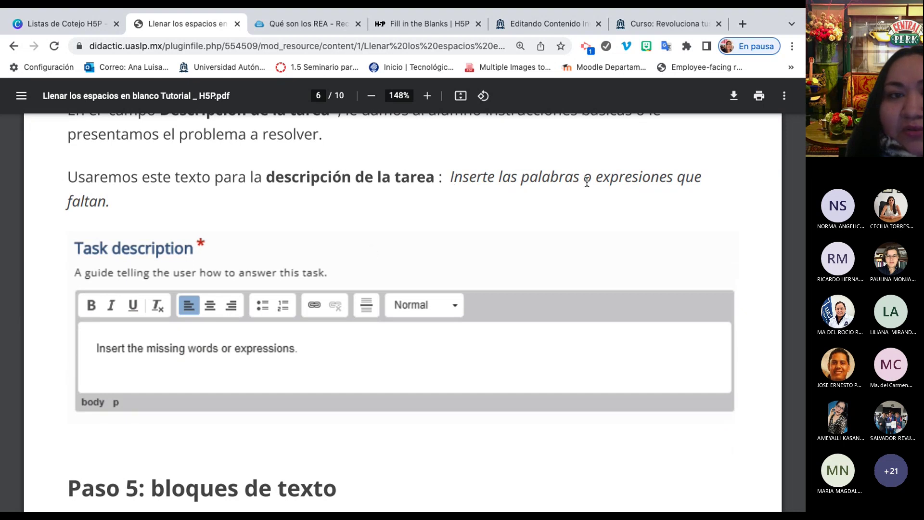
Return to the activity's editing form and review its feedback section, task description, title and H5P content type.
{"action": "left_click", "coordinate": [666, 25]}
{"action": "left_click", "coordinate": [545, 22]}
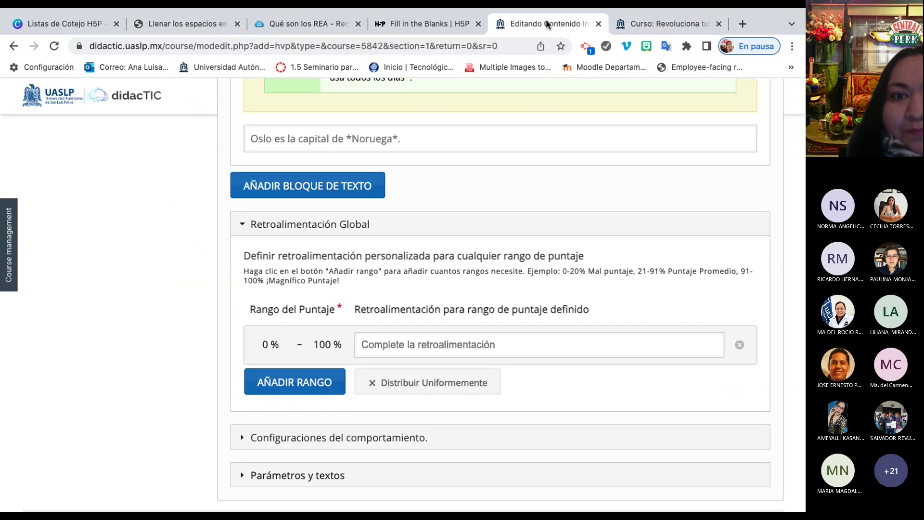
{"action": "scroll", "coordinate": [431, 359], "scroll_direction": "up", "scroll_amount": 3}
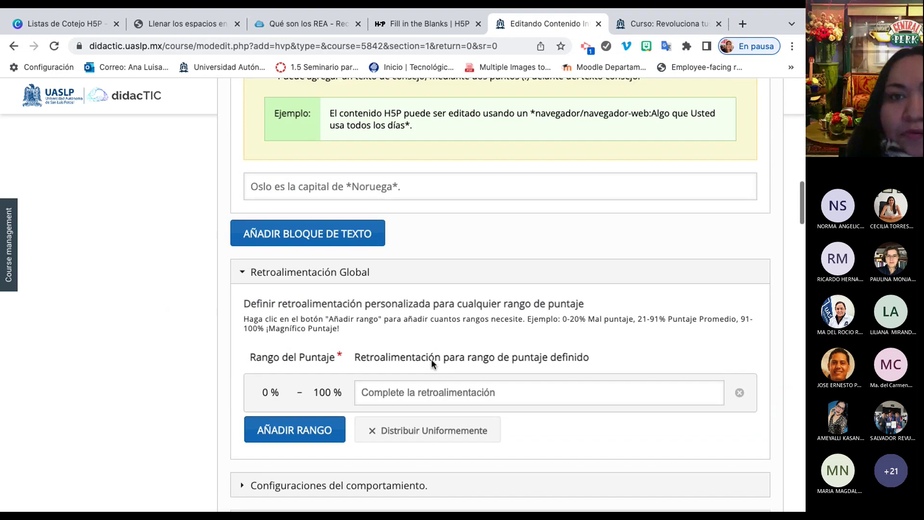
{"action": "scroll", "coordinate": [431, 360], "scroll_direction": "up", "scroll_amount": 6}
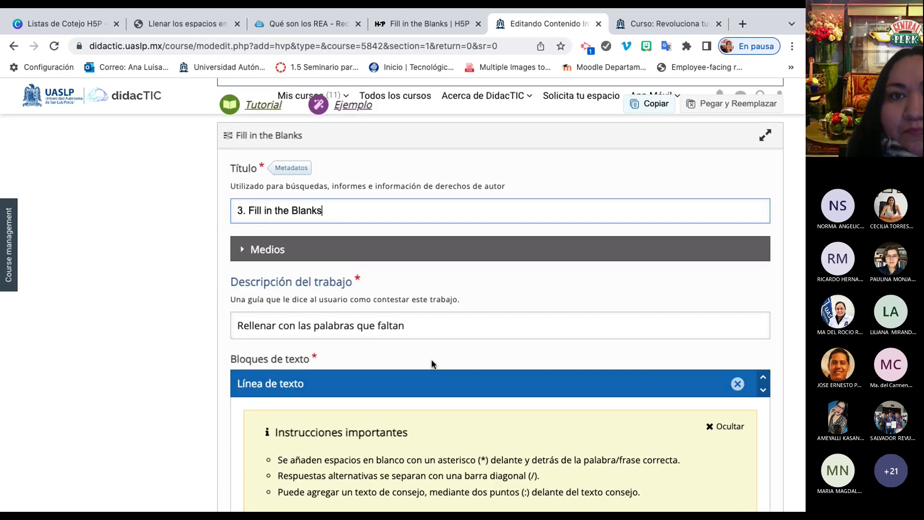
{"action": "scroll", "coordinate": [431, 365], "scroll_direction": "up", "scroll_amount": 7}
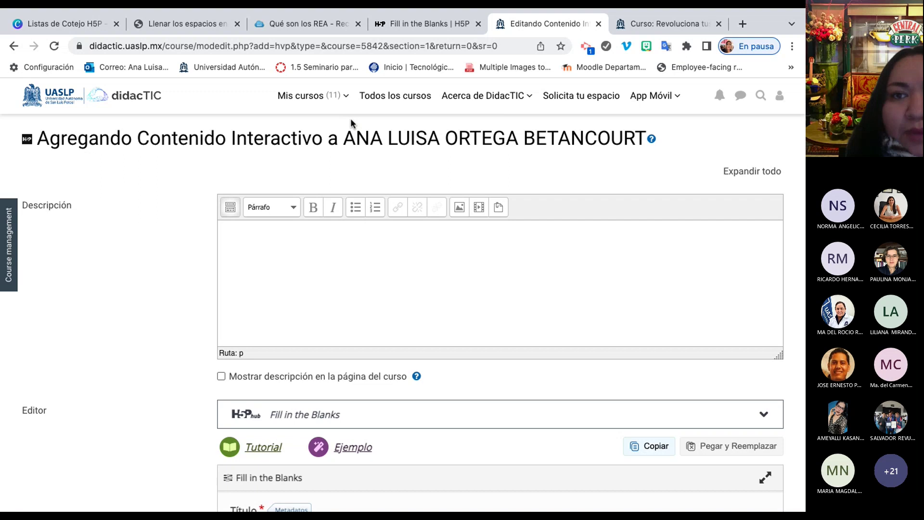
{"action": "scroll", "coordinate": [350, 206], "scroll_direction": "down", "scroll_amount": 3}
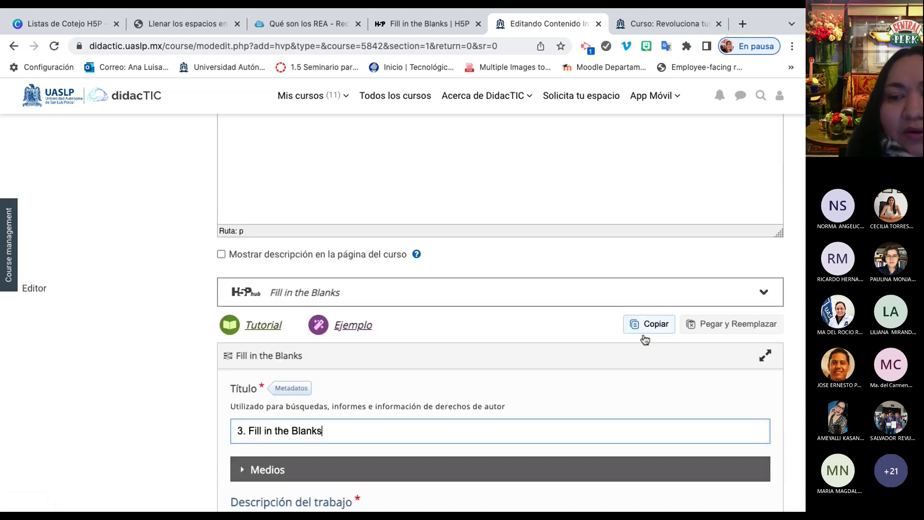
Open the course Revoluciona tus clases en DidacTIC con H5P (Área de trabajo) from the list of enrolled courses.
{"action": "mouse_move", "coordinate": [486, 97]}
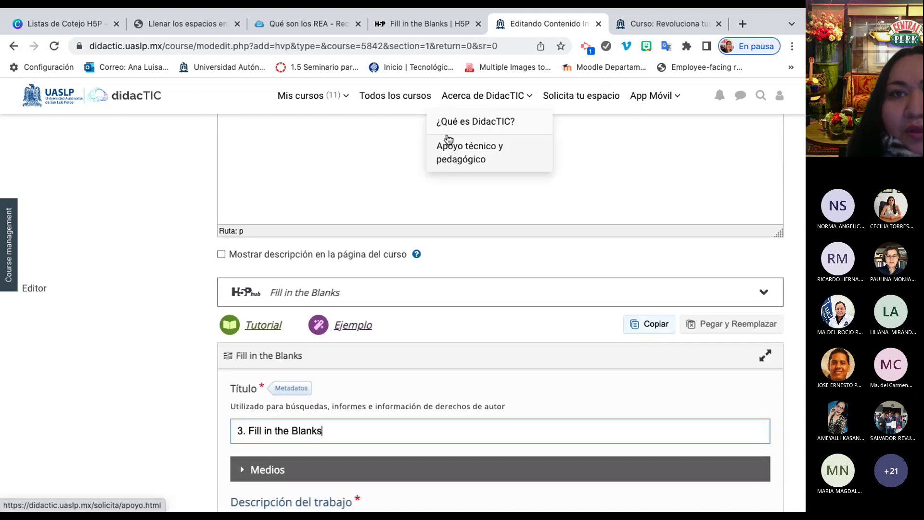
{"action": "scroll", "coordinate": [447, 139], "scroll_direction": "up", "scroll_amount": 1}
{"action": "mouse_move", "coordinate": [345, 99]}
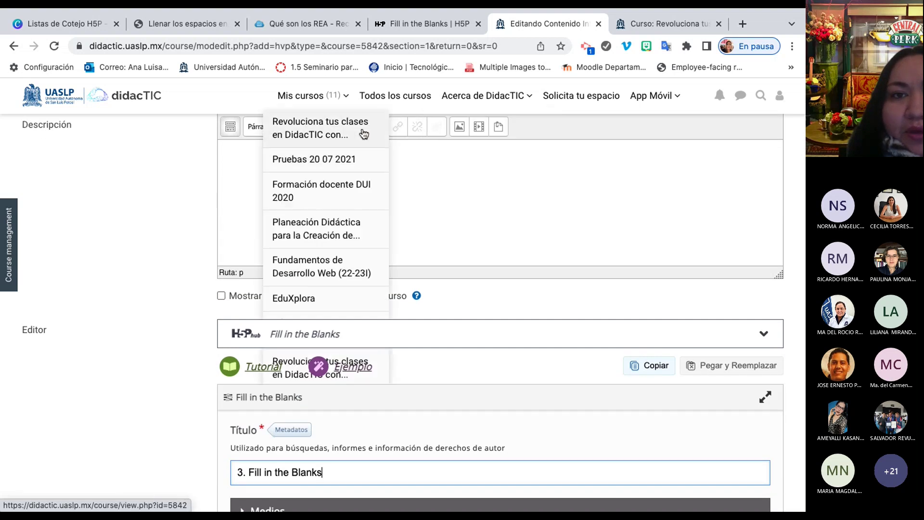
{"action": "left_click", "coordinate": [365, 135]}
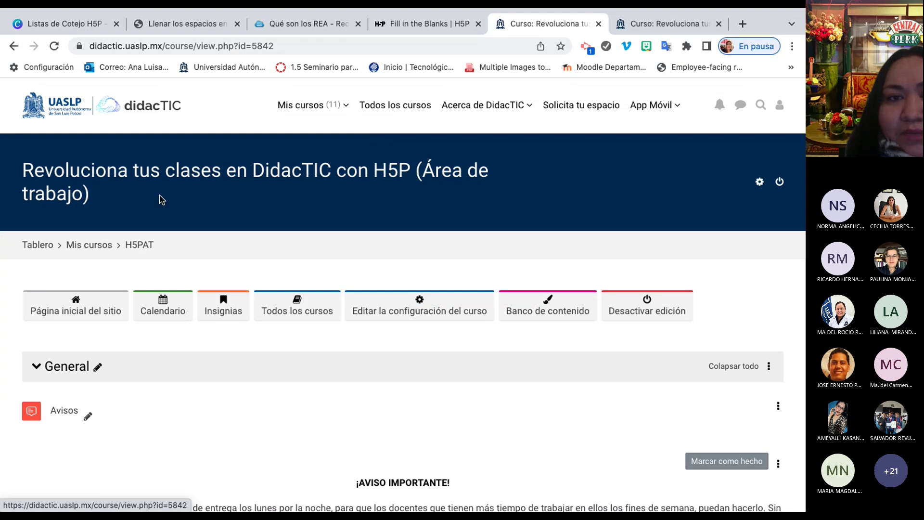
{"action": "scroll", "coordinate": [162, 200], "scroll_direction": "up", "scroll_amount": 3}
{"action": "scroll", "coordinate": [162, 199], "scroll_direction": "left", "scroll_amount": 1}
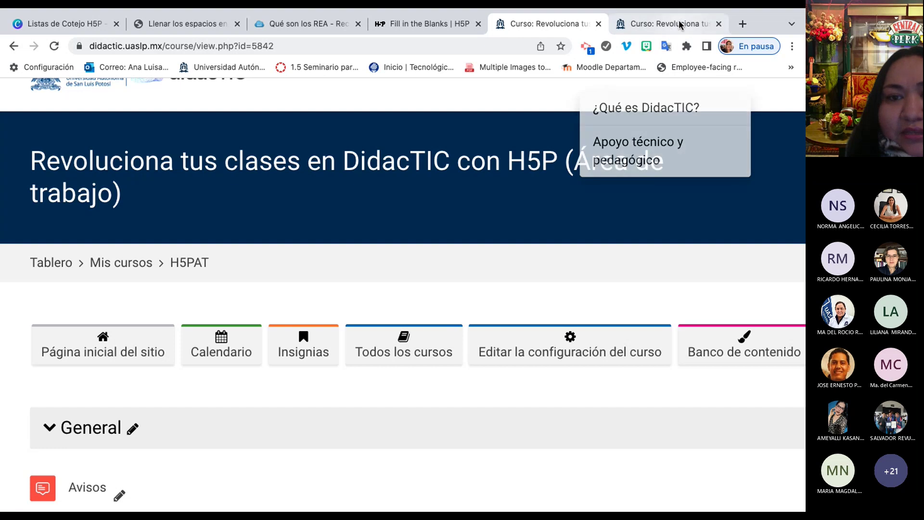
Review the main Revoluciona course's banner, welcome text and session dates, and display the list of enrolled courses.
{"action": "left_click", "coordinate": [679, 19]}
{"action": "scroll", "coordinate": [446, 251], "scroll_direction": "up", "scroll_amount": 5}
{"action": "key", "text": "ctrl+minus"}
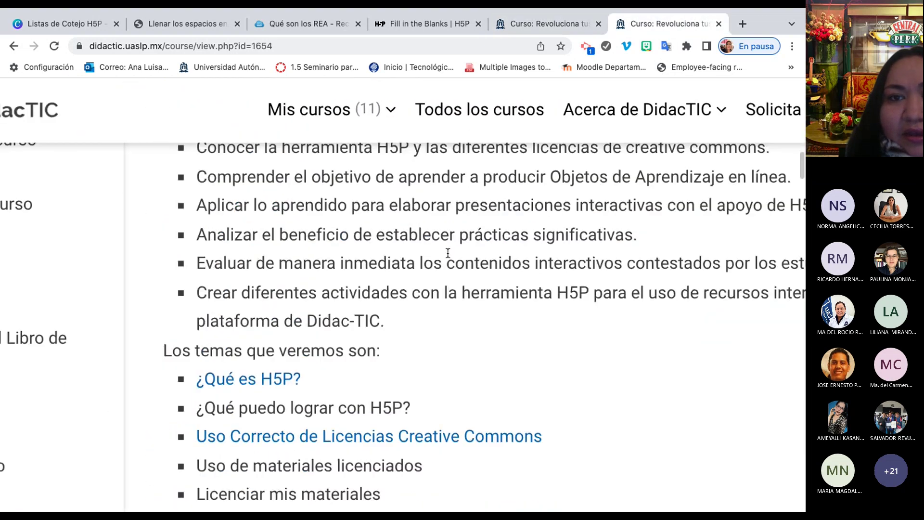
{"action": "scroll", "coordinate": [446, 251], "scroll_direction": "up", "scroll_amount": 10}
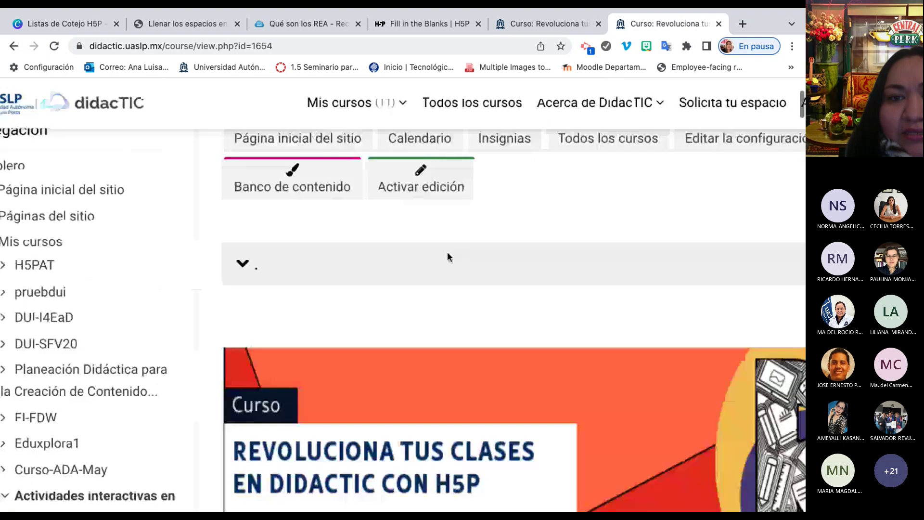
{"action": "scroll", "coordinate": [447, 251], "scroll_direction": "down", "scroll_amount": 4}
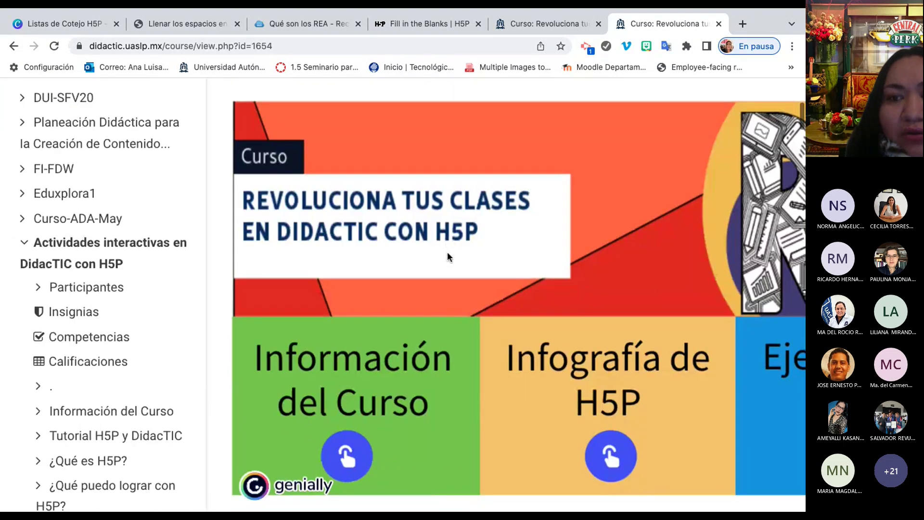
{"action": "scroll", "coordinate": [446, 251], "scroll_direction": "down", "scroll_amount": 4}
{"action": "scroll", "coordinate": [446, 251], "scroll_direction": "down", "scroll_amount": 9}
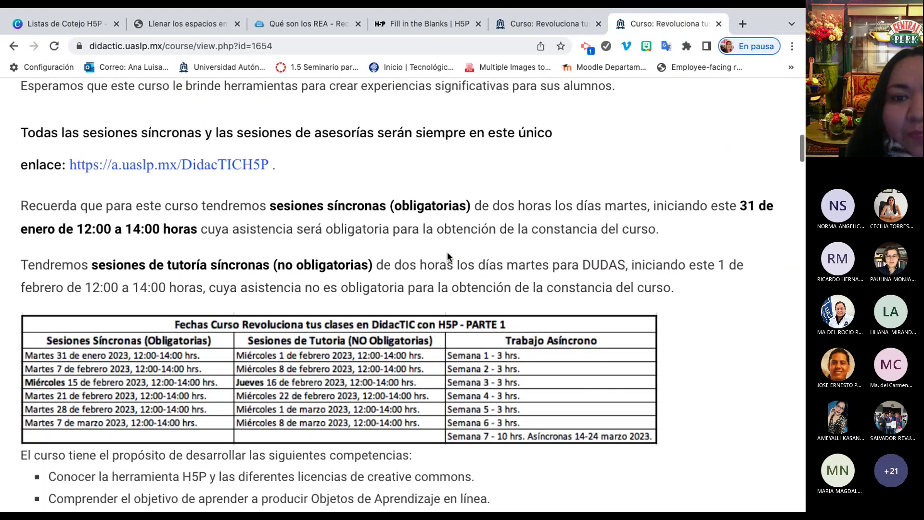
{"action": "scroll", "coordinate": [447, 251], "scroll_direction": "down", "scroll_amount": 6}
{"action": "scroll", "coordinate": [448, 252], "scroll_direction": "up", "scroll_amount": 8}
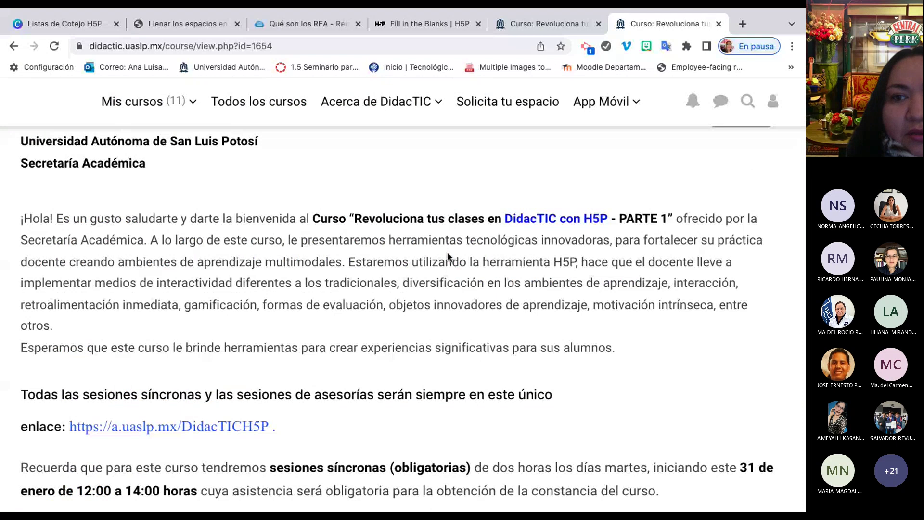
{"action": "scroll", "coordinate": [448, 257], "scroll_direction": "up", "scroll_amount": 10}
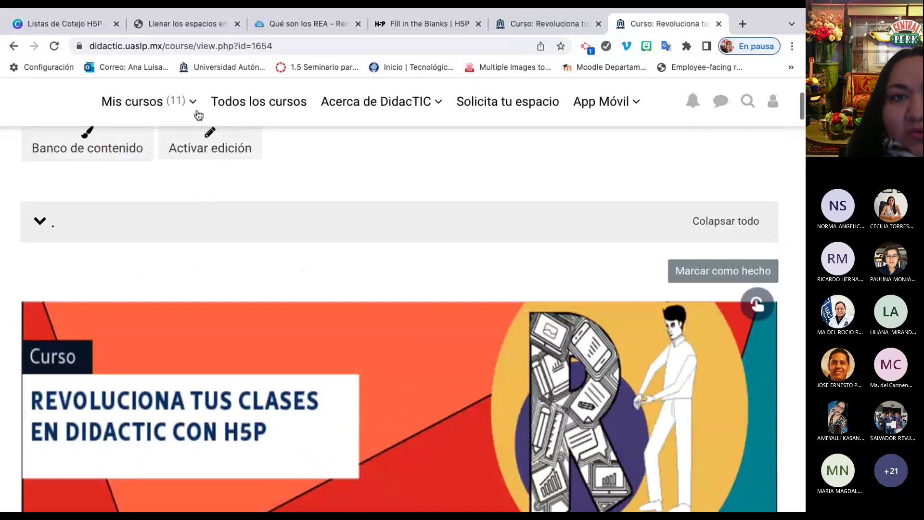
{"action": "left_click", "coordinate": [191, 103]}
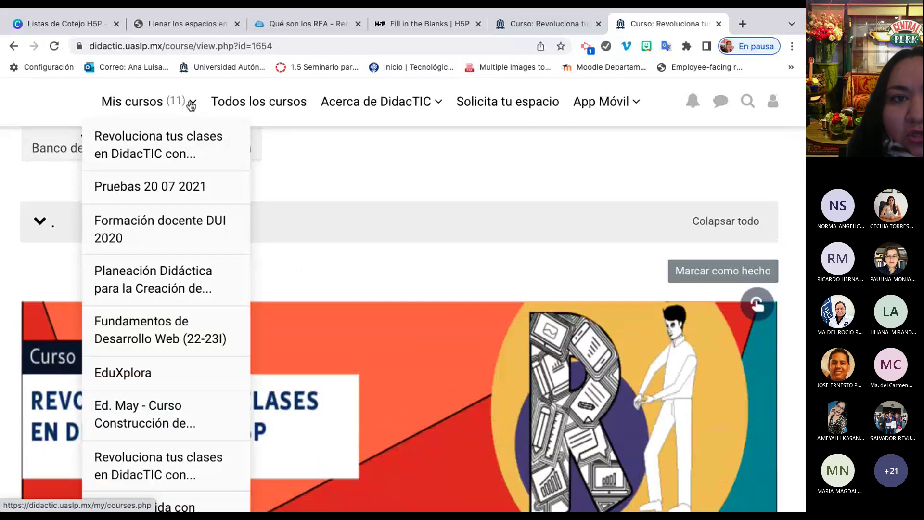
Return to the Área de trabajo course, look through the participants' sections and their H5P activities, and display the enrolled courses list.
{"action": "left_click", "coordinate": [542, 22]}
{"action": "left_click", "coordinate": [543, 21]}
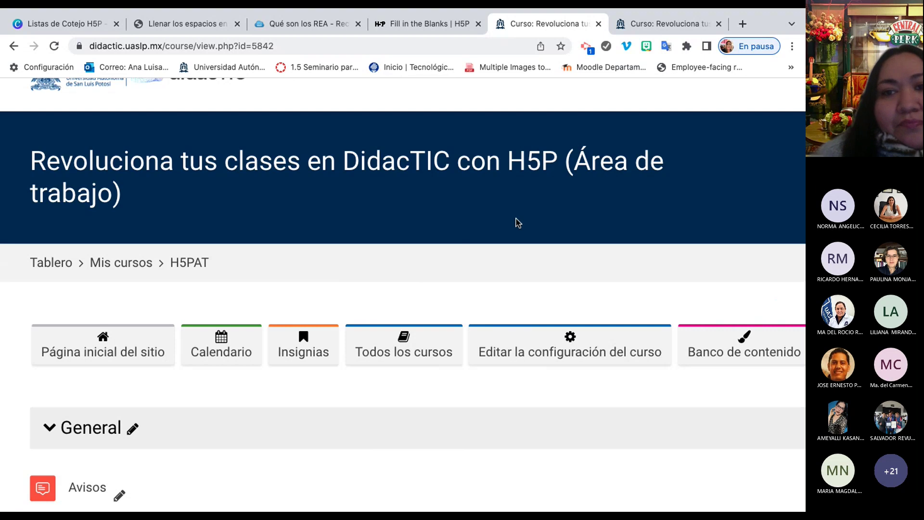
{"action": "scroll", "coordinate": [517, 222], "scroll_direction": "down", "scroll_amount": 1}
{"action": "scroll", "coordinate": [515, 222], "scroll_direction": "down", "scroll_amount": 8}
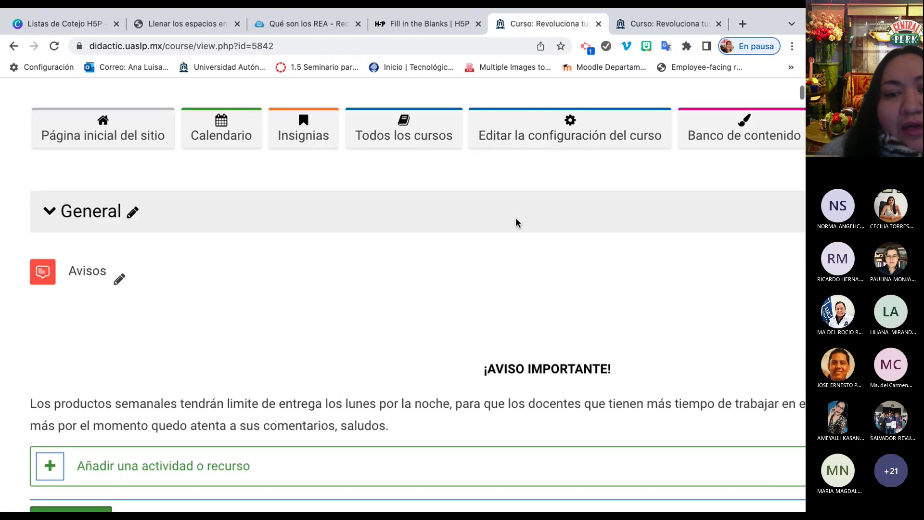
{"action": "scroll", "coordinate": [516, 221], "scroll_direction": "down", "scroll_amount": 5}
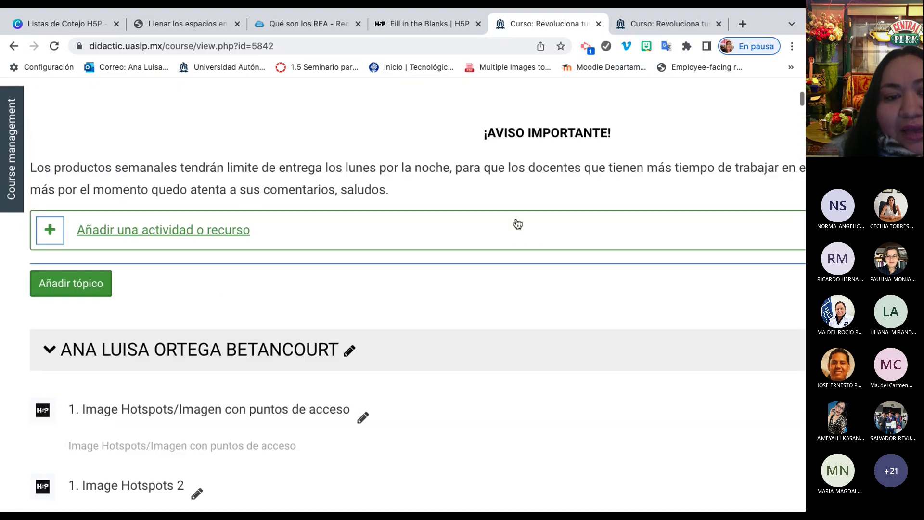
{"action": "scroll", "coordinate": [516, 218], "scroll_direction": "down", "scroll_amount": 3}
{"action": "key", "text": "ctrl+minus"}
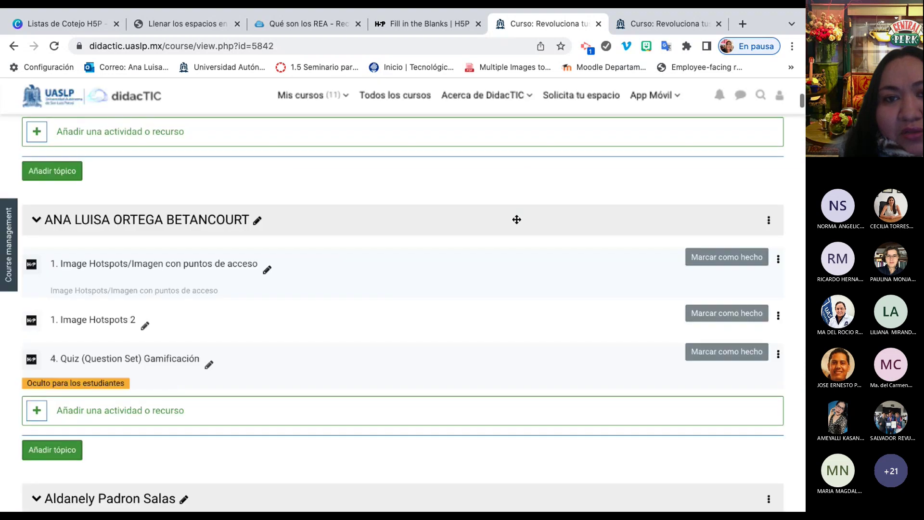
{"action": "scroll", "coordinate": [517, 219], "scroll_direction": "down", "scroll_amount": 10}
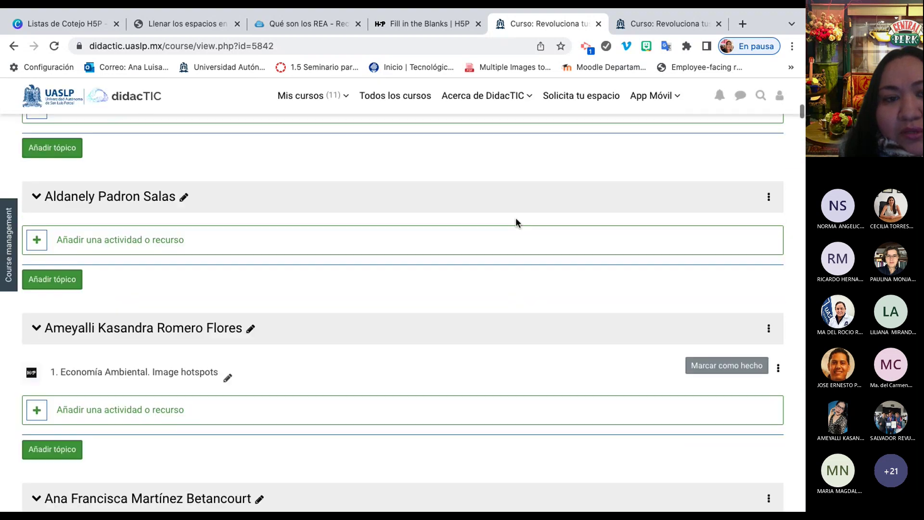
{"action": "scroll", "coordinate": [516, 220], "scroll_direction": "down", "scroll_amount": 12}
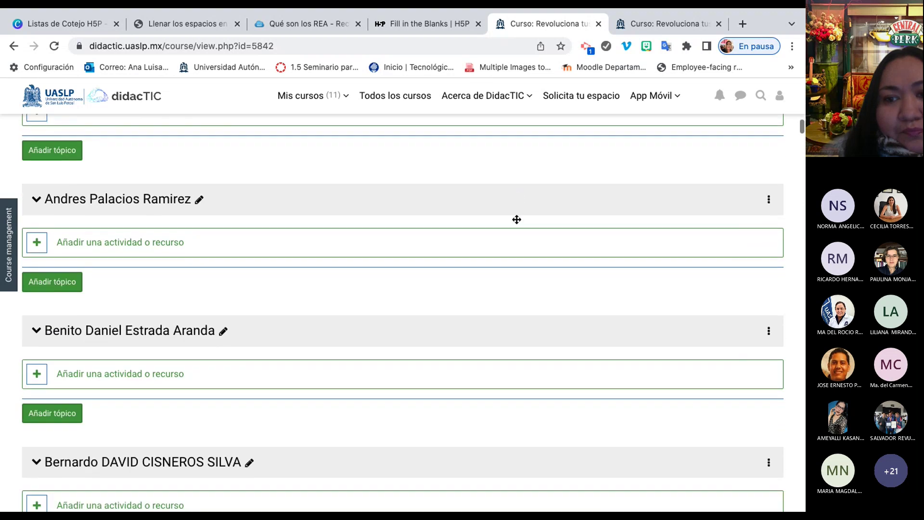
{"action": "scroll", "coordinate": [518, 224], "scroll_direction": "down", "scroll_amount": 11}
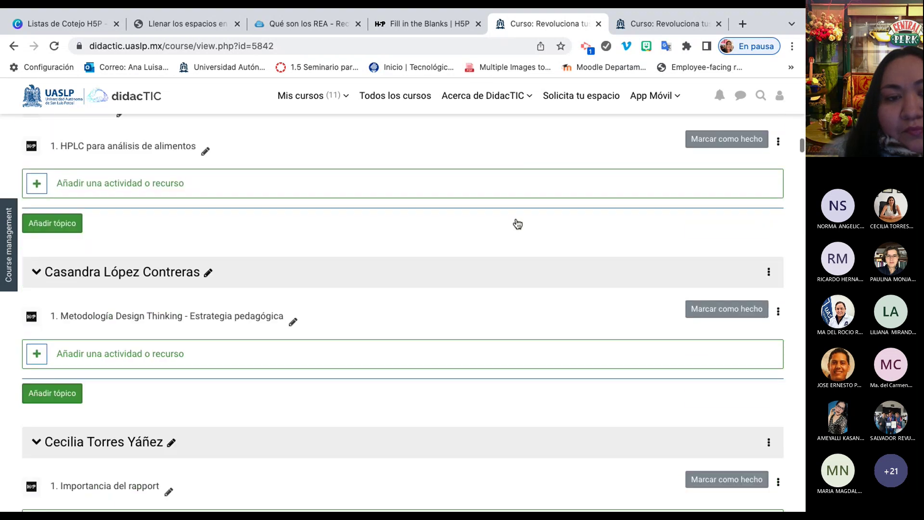
{"action": "scroll", "coordinate": [516, 220], "scroll_direction": "down", "scroll_amount": 2}
{"action": "scroll", "coordinate": [517, 224], "scroll_direction": "up", "scroll_amount": 20}
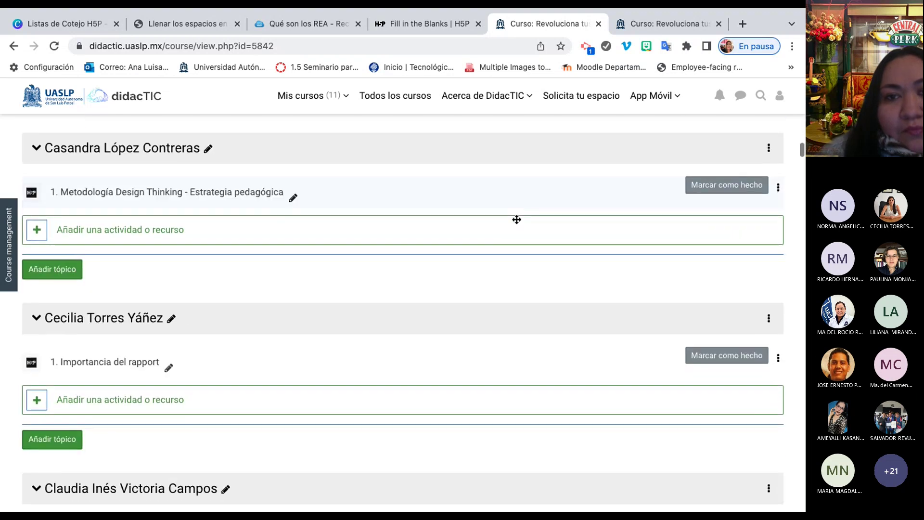
{"action": "scroll", "coordinate": [517, 223], "scroll_direction": "up", "scroll_amount": 15}
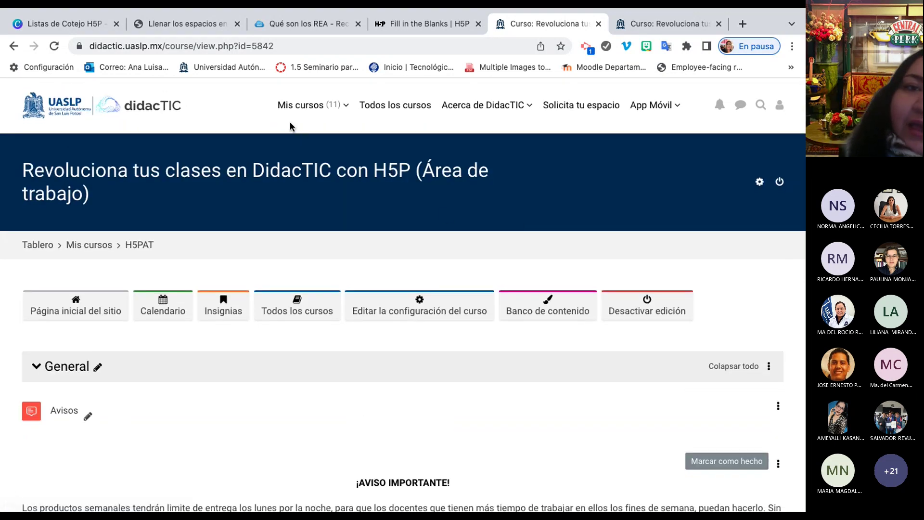
{"action": "left_click", "coordinate": [285, 101]}
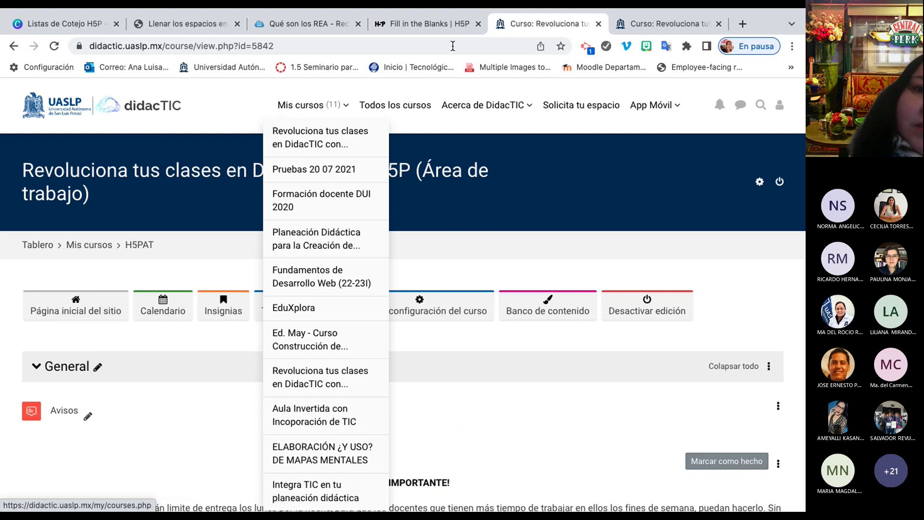
Switch to the main Revoluciona course and open the Área de trabajo course from its list of enrolled courses.
{"action": "left_click", "coordinate": [656, 26]}
{"action": "left_click", "coordinate": [655, 27]}
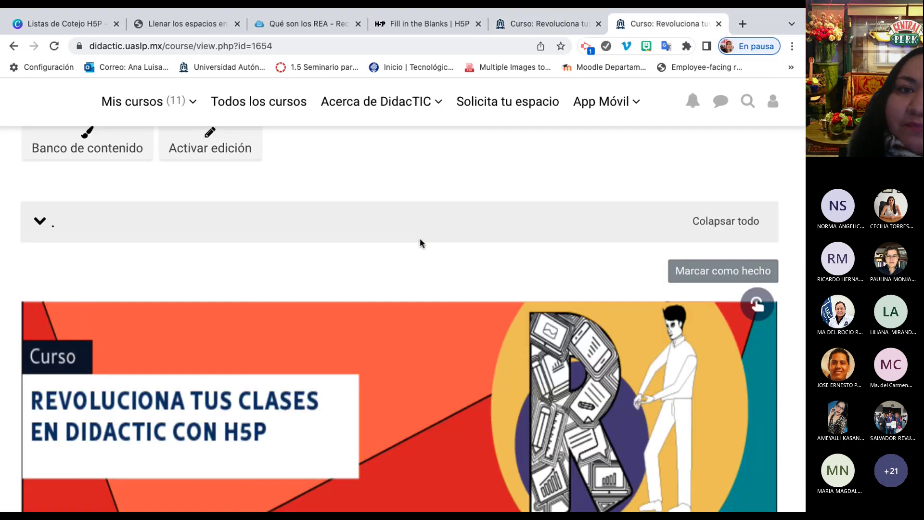
{"action": "scroll", "coordinate": [382, 273], "scroll_direction": "up", "scroll_amount": 3}
{"action": "scroll", "coordinate": [382, 274], "scroll_direction": "up", "scroll_amount": 3}
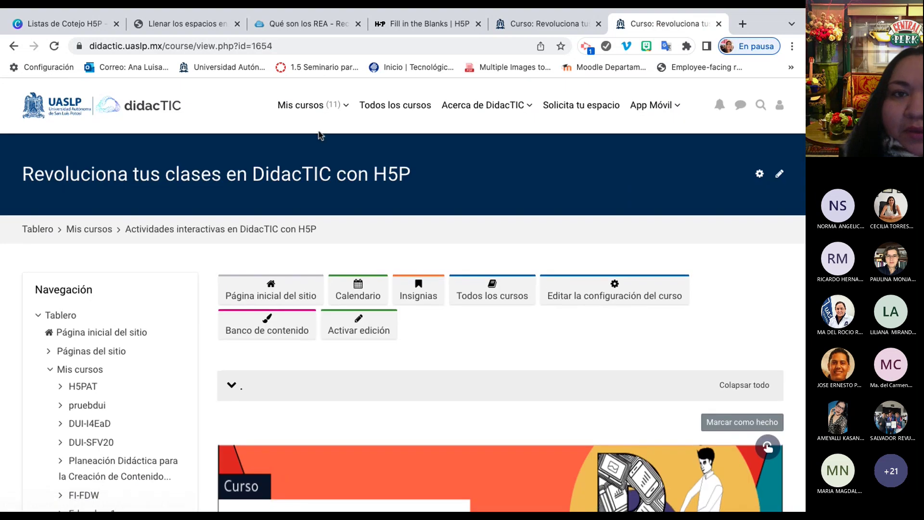
{"action": "left_click", "coordinate": [321, 108]}
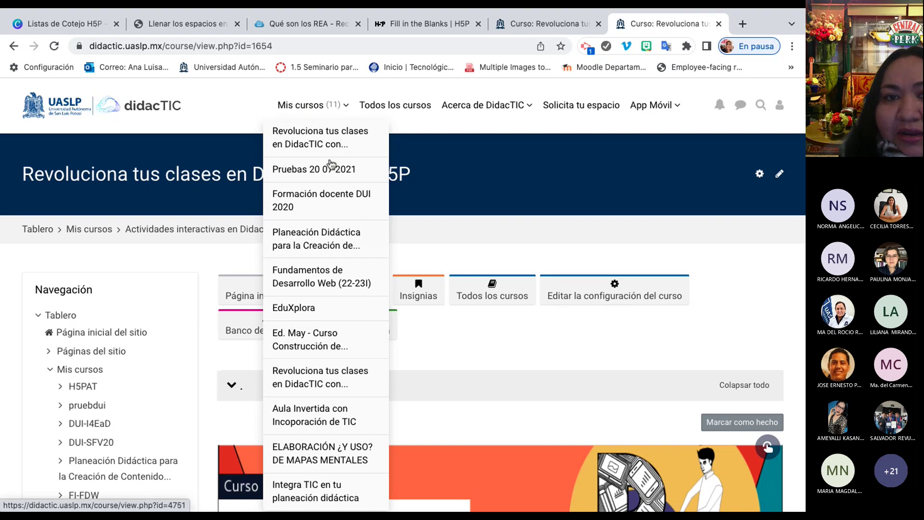
{"action": "left_click", "coordinate": [322, 141]}
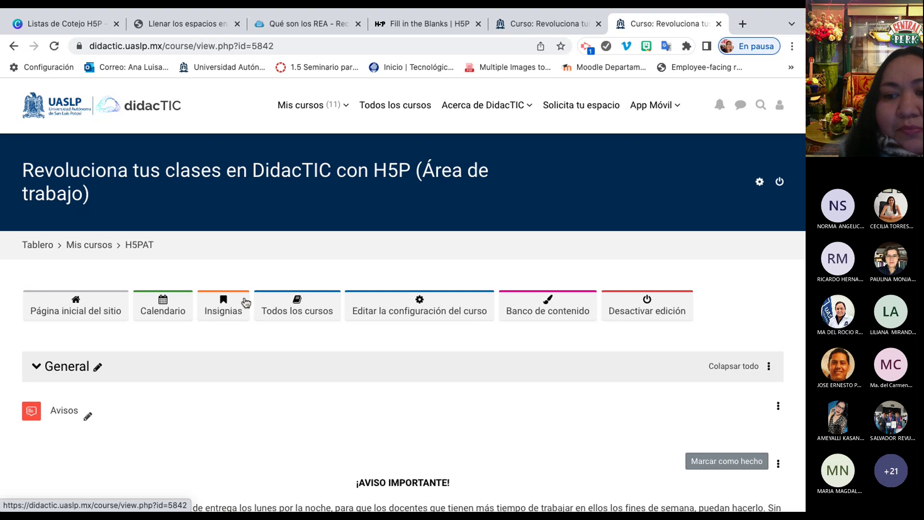
Turn off editing mode in the Área de trabajo course and look over its notice and first participant's section.
{"action": "scroll", "coordinate": [355, 439], "scroll_direction": "down", "scroll_amount": 1}
{"action": "scroll", "coordinate": [355, 439], "scroll_direction": "down", "scroll_amount": 1}
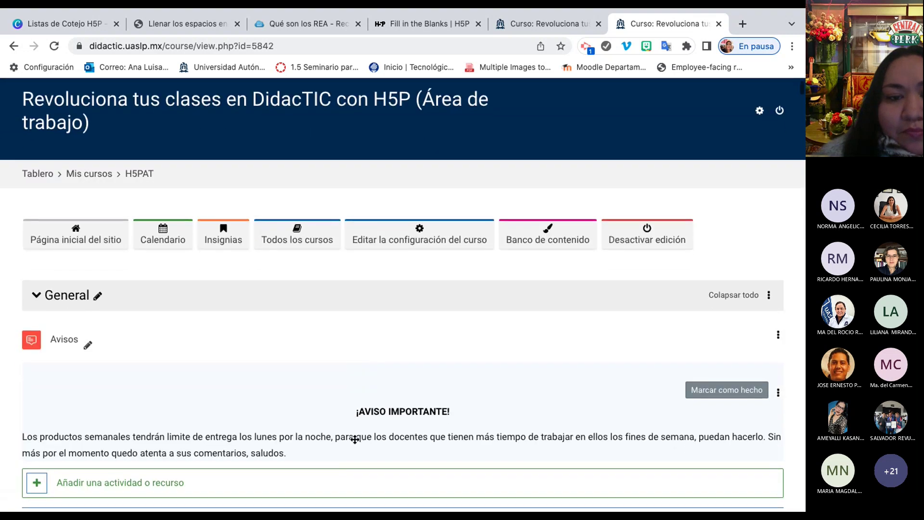
{"action": "scroll", "coordinate": [354, 439], "scroll_direction": "up", "scroll_amount": 2}
{"action": "scroll", "coordinate": [355, 439], "scroll_direction": "down", "scroll_amount": 1}
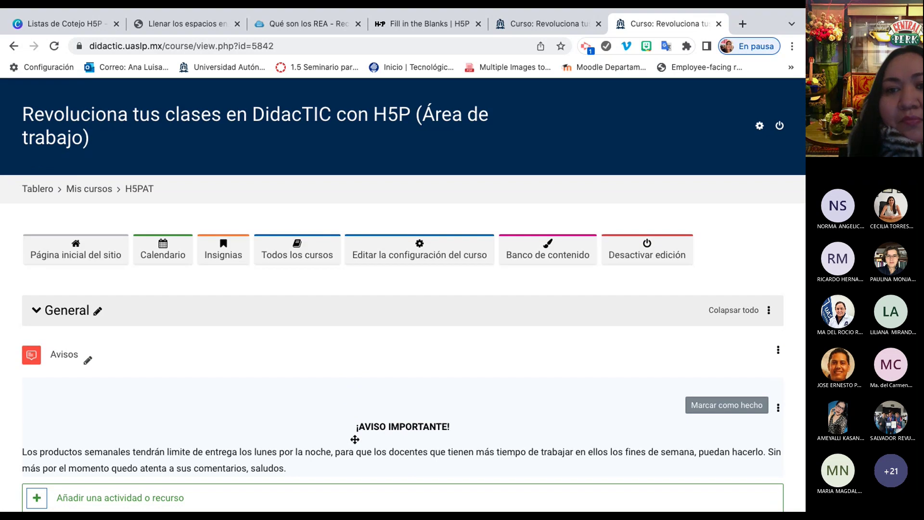
{"action": "left_click", "coordinate": [648, 257]}
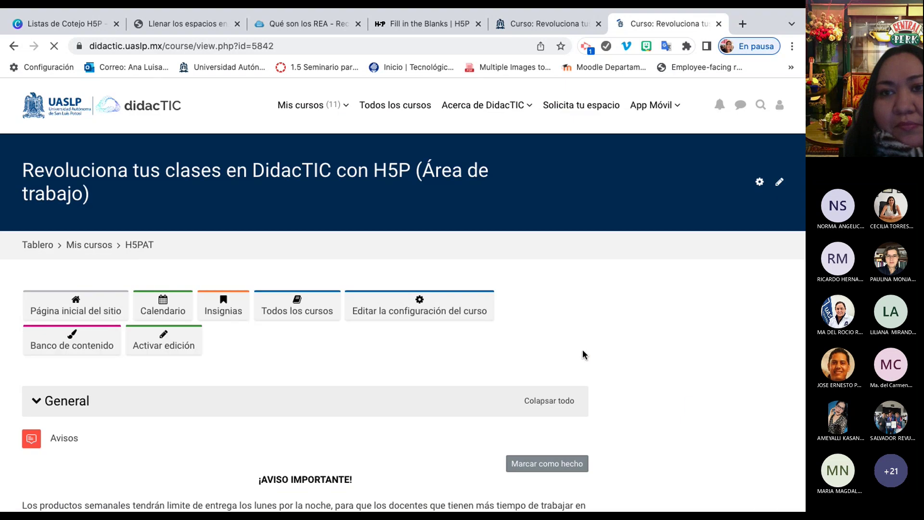
{"action": "scroll", "coordinate": [583, 379], "scroll_direction": "down", "scroll_amount": 7}
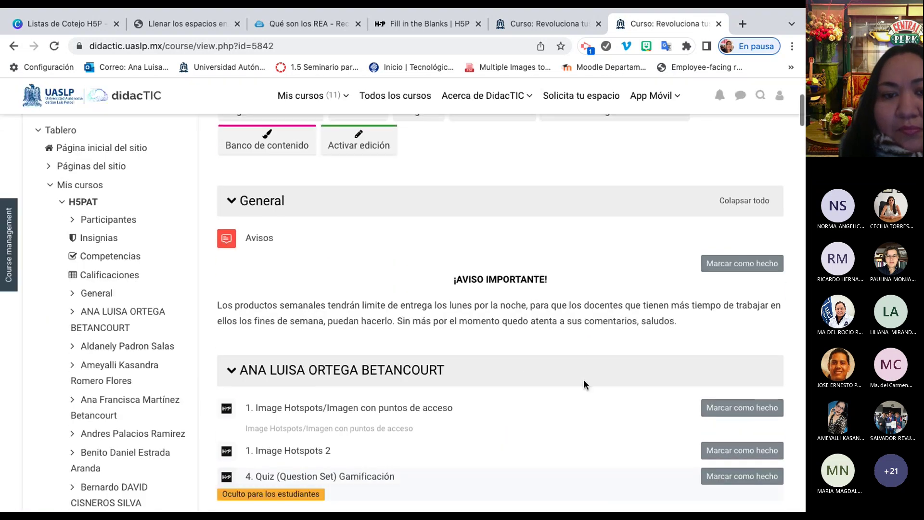
{"action": "scroll", "coordinate": [583, 379], "scroll_direction": "up", "scroll_amount": 6}
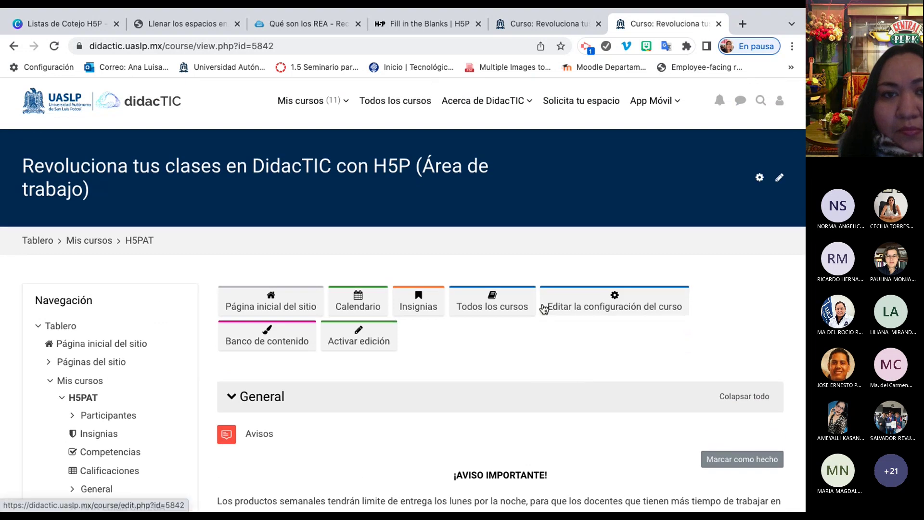
Open the main Revoluciona tus clases en DidacTIC con H5P course from the list of enrolled courses.
{"action": "left_click", "coordinate": [336, 100]}
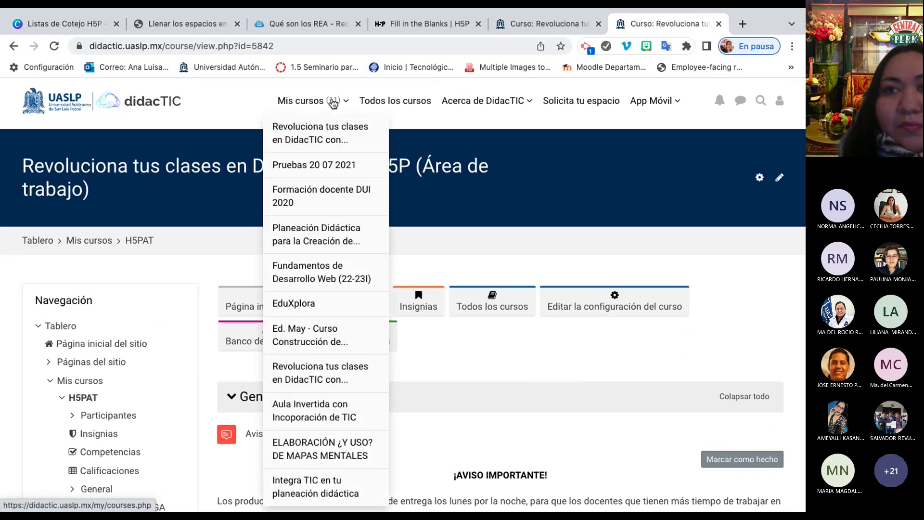
{"action": "left_click", "coordinate": [549, 24]}
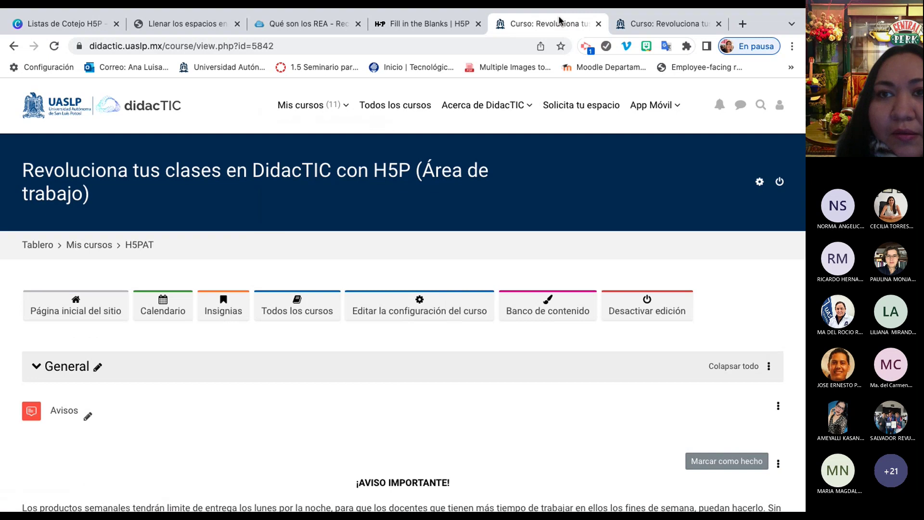
{"action": "left_click", "coordinate": [668, 25]}
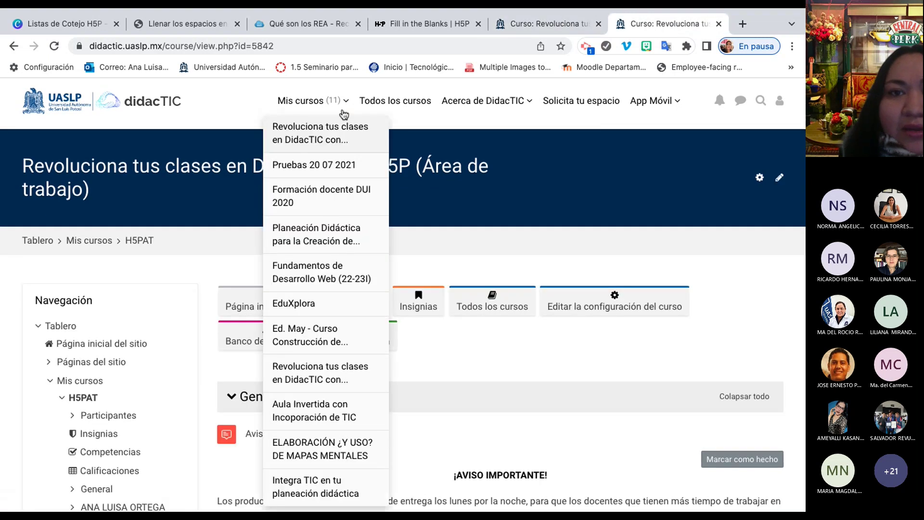
{"action": "left_click", "coordinate": [332, 100]}
{"action": "left_click", "coordinate": [311, 377]}
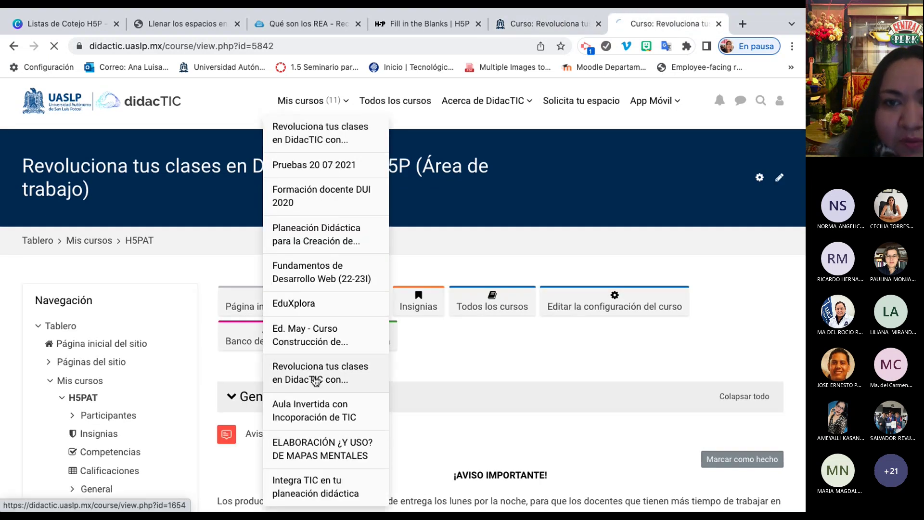
Return to the Área de trabajo course and add a Contenido Interactivo activity to the first participant's section.
{"action": "left_click", "coordinate": [542, 24]}
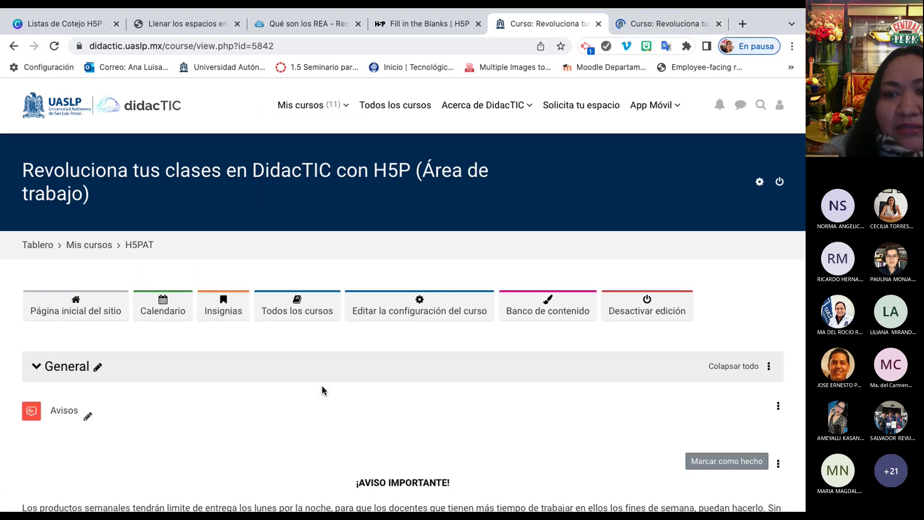
{"action": "scroll", "coordinate": [319, 385], "scroll_direction": "down", "scroll_amount": 1}
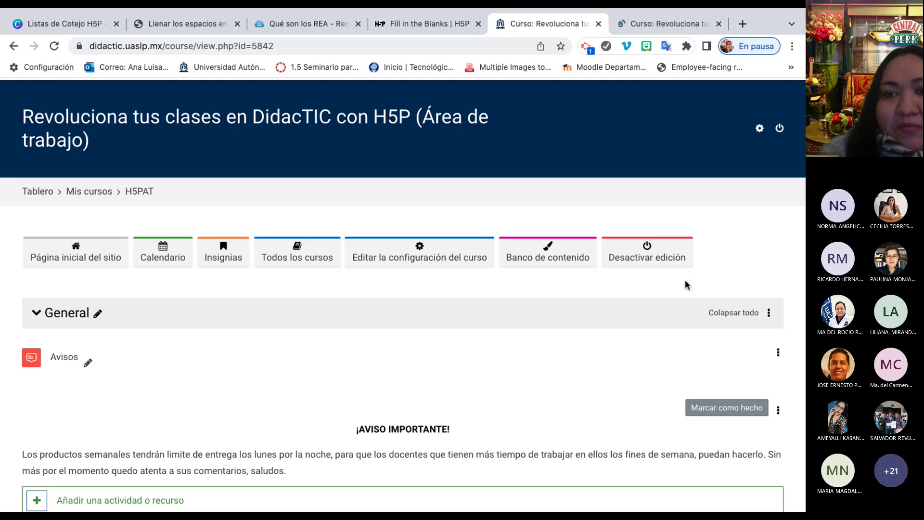
{"action": "scroll", "coordinate": [429, 339], "scroll_direction": "down", "scroll_amount": 10}
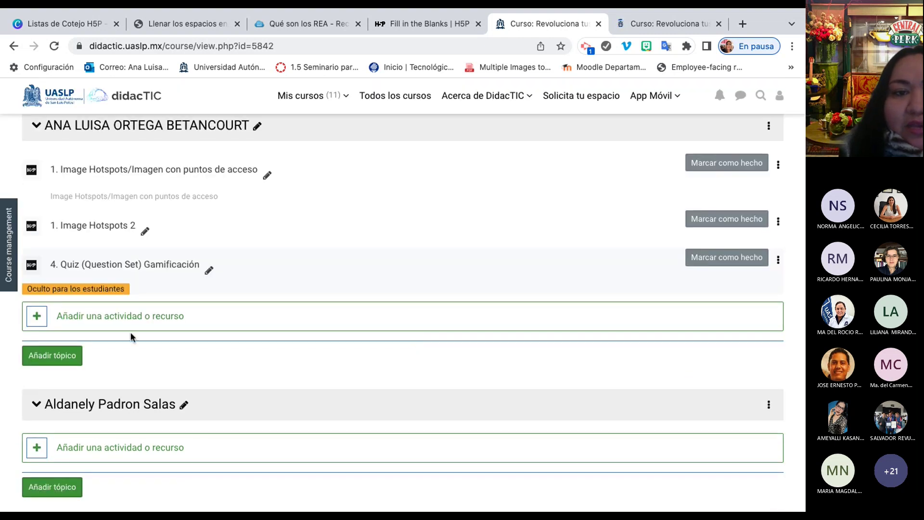
{"action": "scroll", "coordinate": [134, 322], "scroll_direction": "up", "scroll_amount": 5}
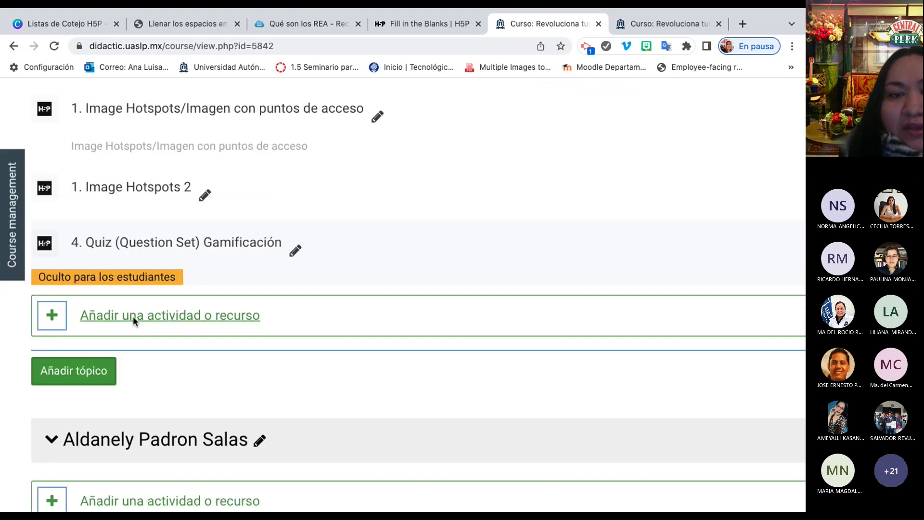
{"action": "left_click", "coordinate": [133, 317]}
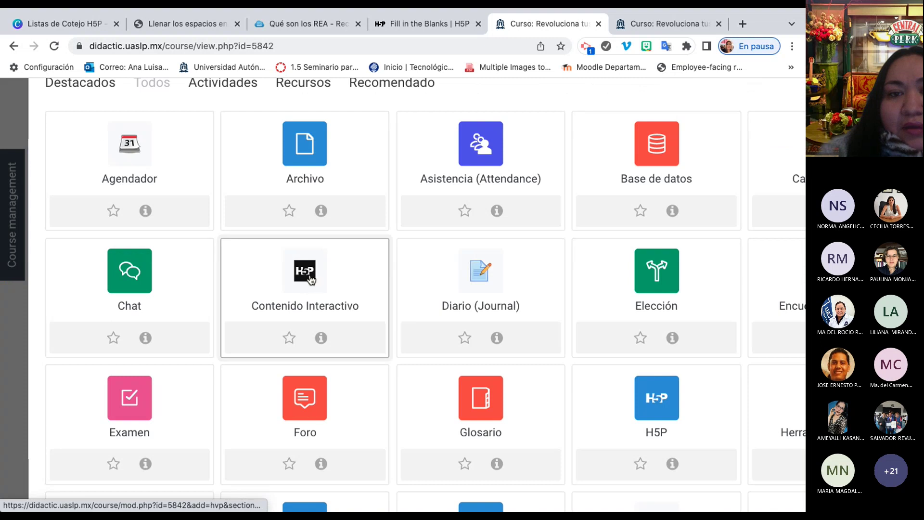
{"action": "left_click", "coordinate": [310, 278]}
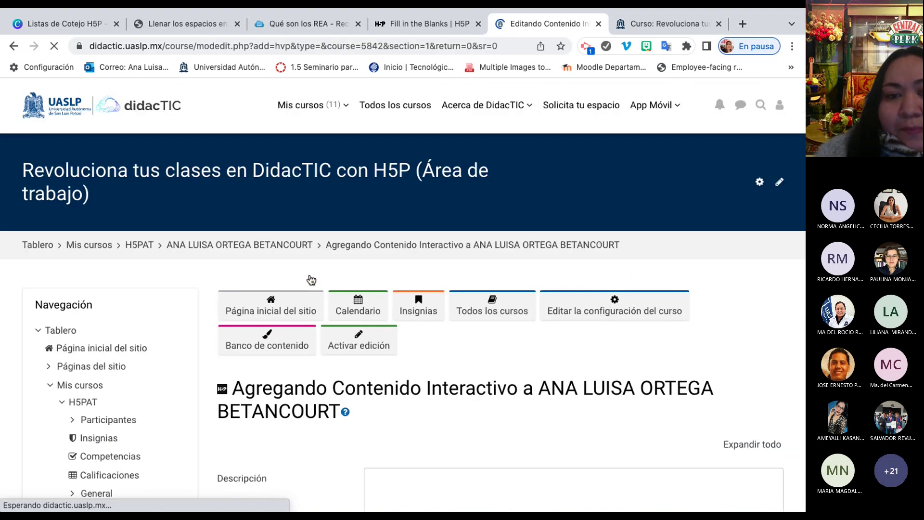
Choose Fill in the Blanks as the H5P content type for the new interactive activity.
{"action": "scroll", "coordinate": [311, 280], "scroll_direction": "down", "scroll_amount": 5}
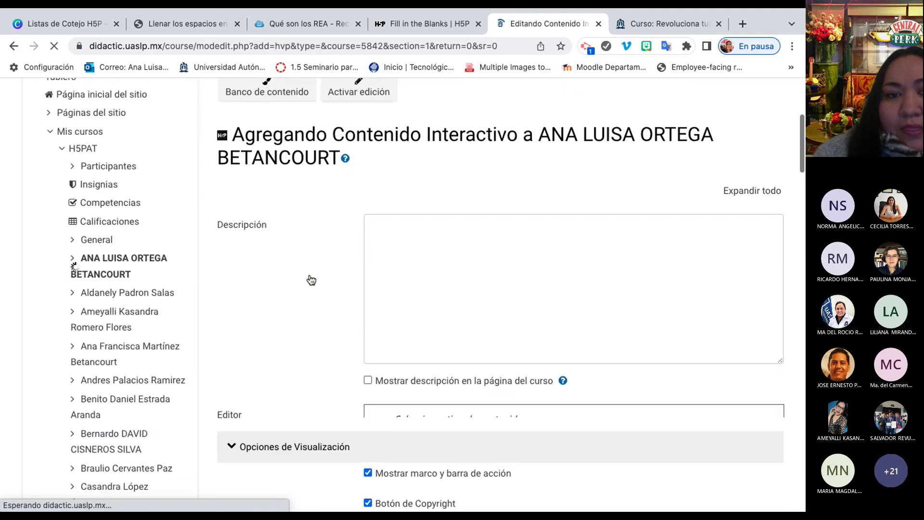
{"action": "scroll", "coordinate": [311, 280], "scroll_direction": "down", "scroll_amount": 8}
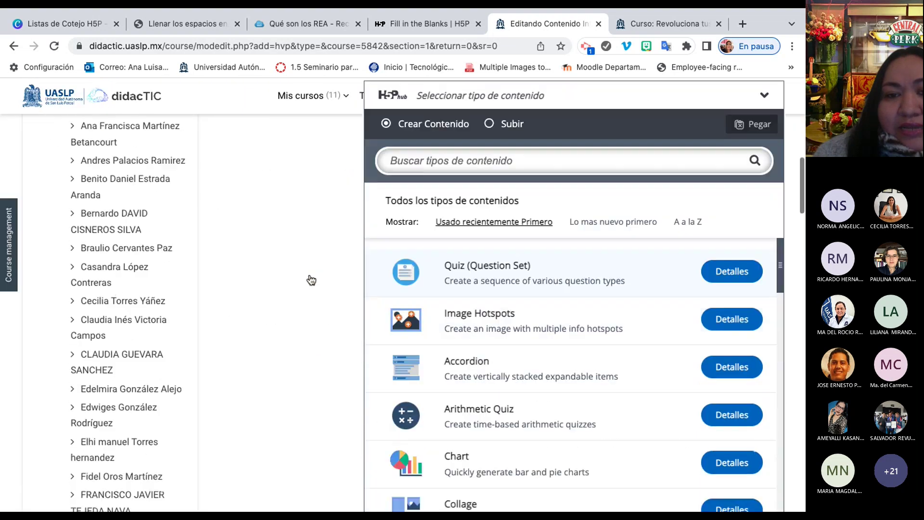
{"action": "scroll", "coordinate": [311, 280], "scroll_direction": "down", "scroll_amount": 2}
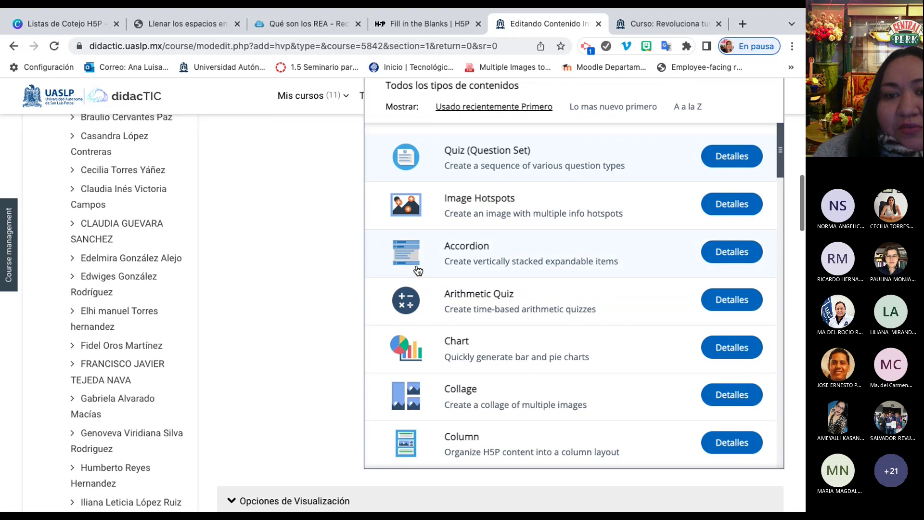
{"action": "scroll", "coordinate": [509, 375], "scroll_direction": "down", "scroll_amount": 8}
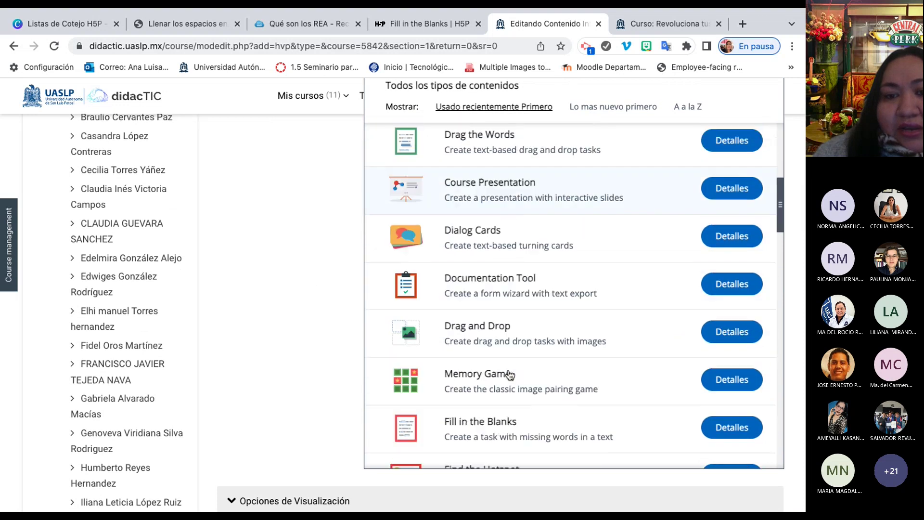
{"action": "scroll", "coordinate": [509, 375], "scroll_direction": "down", "scroll_amount": 1}
{"action": "scroll", "coordinate": [507, 354], "scroll_direction": "down", "scroll_amount": 10}
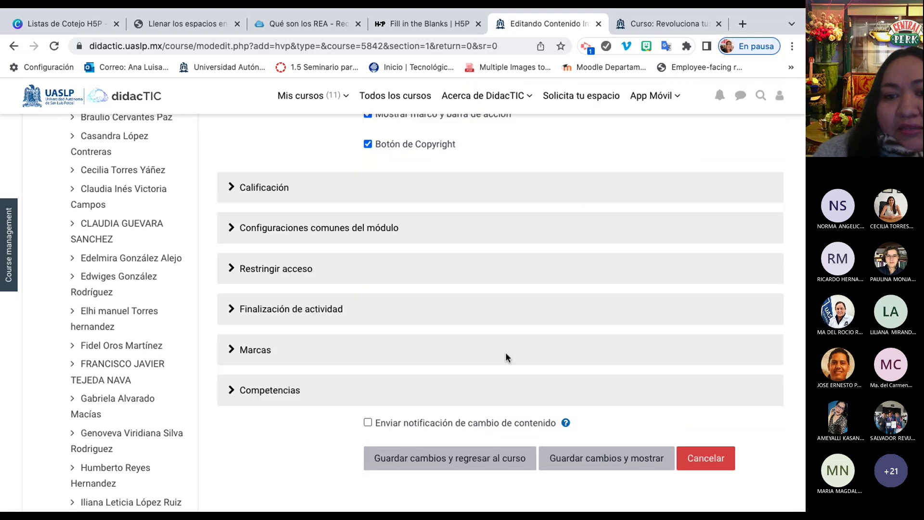
Title the new activity "3. Fill in the Blanks".
{"action": "scroll", "coordinate": [506, 355], "scroll_direction": "up", "scroll_amount": 5}
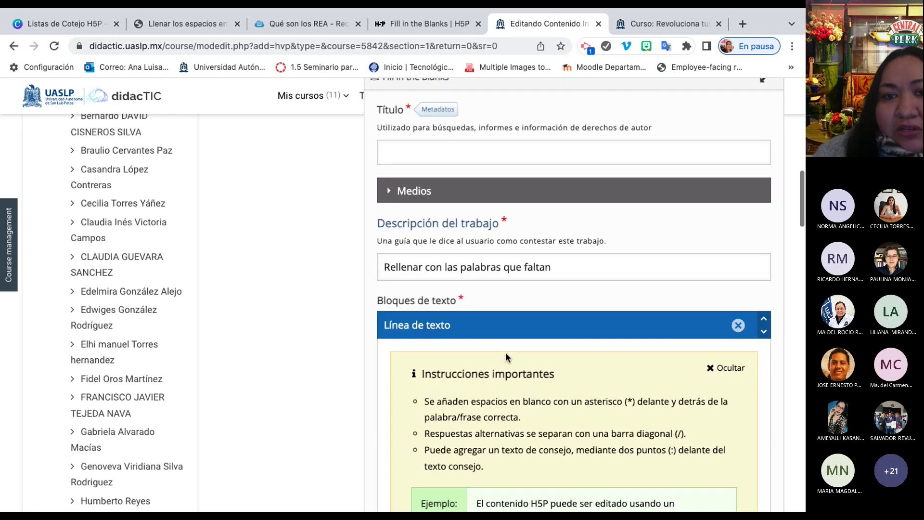
{"action": "scroll", "coordinate": [505, 351], "scroll_direction": "up", "scroll_amount": 2}
{"action": "scroll", "coordinate": [506, 352], "scroll_direction": "down", "scroll_amount": 8}
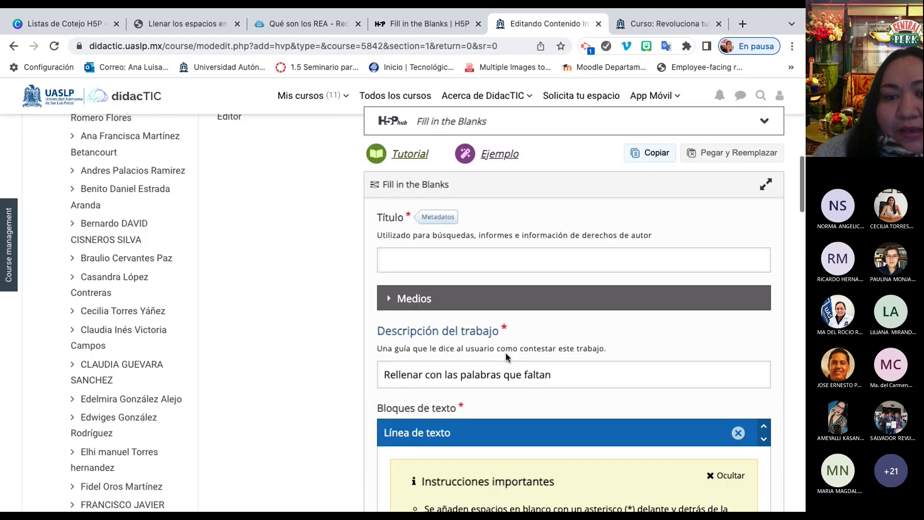
{"action": "scroll", "coordinate": [506, 354], "scroll_direction": "up", "scroll_amount": 3}
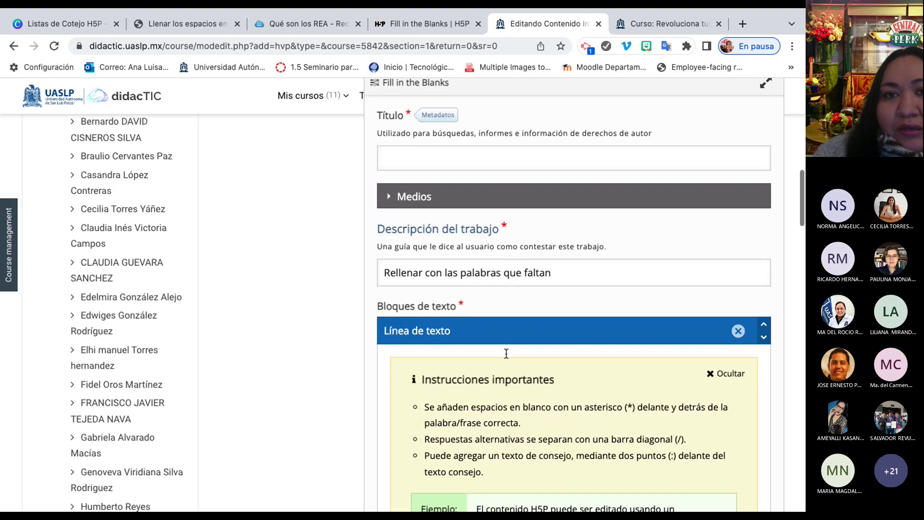
{"action": "left_click", "coordinate": [470, 211]}
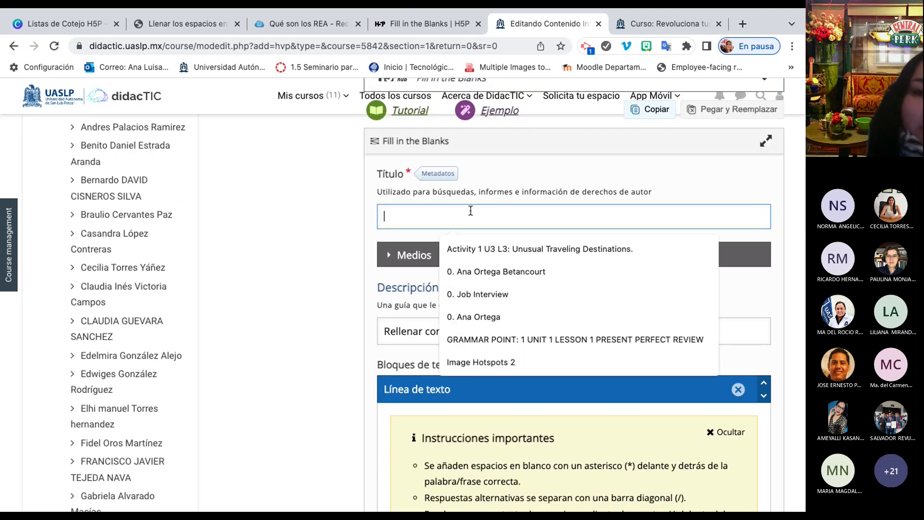
{"action": "type", "text": "3. Fill in the Blanks"}
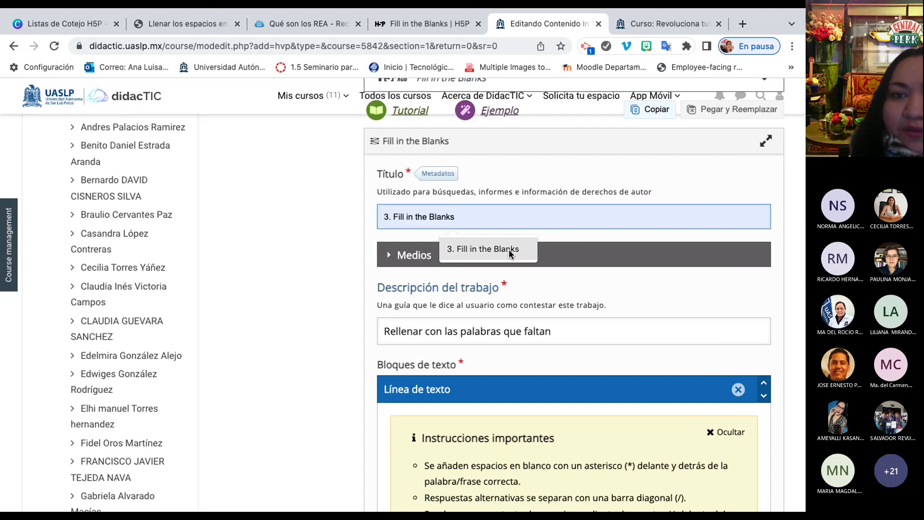
{"action": "left_click", "coordinate": [509, 249]}
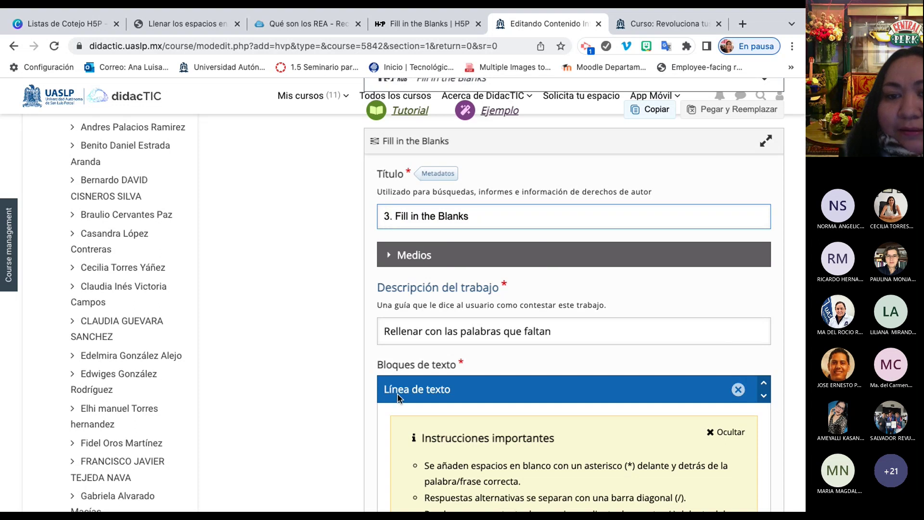
Look over the form's text block and feedback fields, and consult Paso 5: bloques de texto in the tutorial PDF.
{"action": "scroll", "coordinate": [397, 396], "scroll_direction": "down", "scroll_amount": 10}
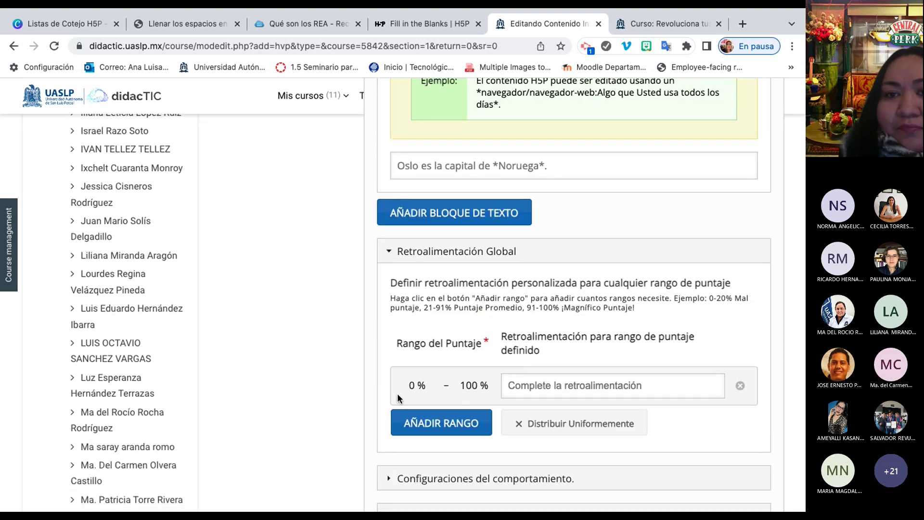
{"action": "left_click", "coordinate": [290, 24]}
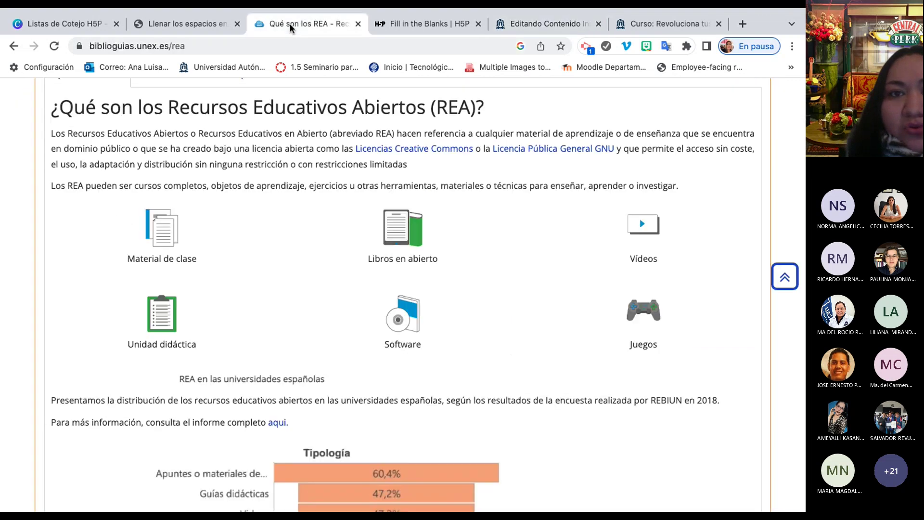
{"action": "left_click", "coordinate": [201, 18]}
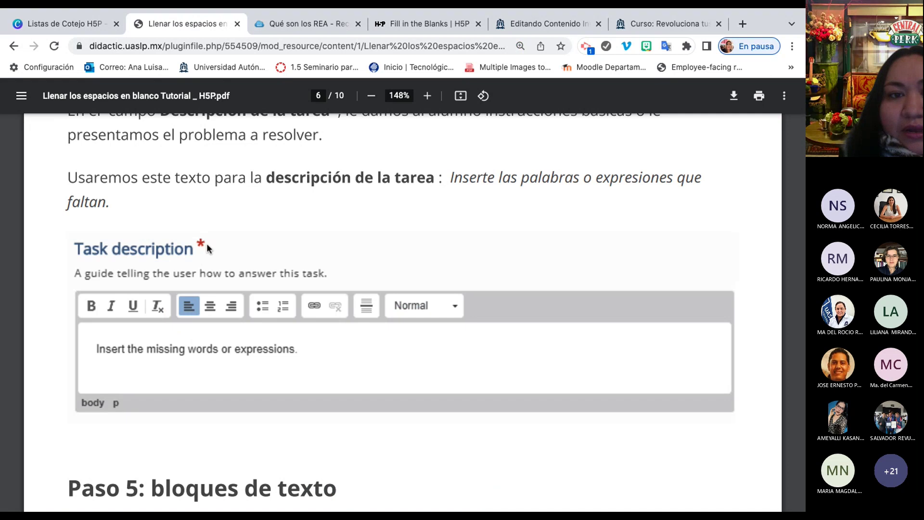
{"action": "scroll", "coordinate": [215, 380], "scroll_direction": "down", "scroll_amount": 6}
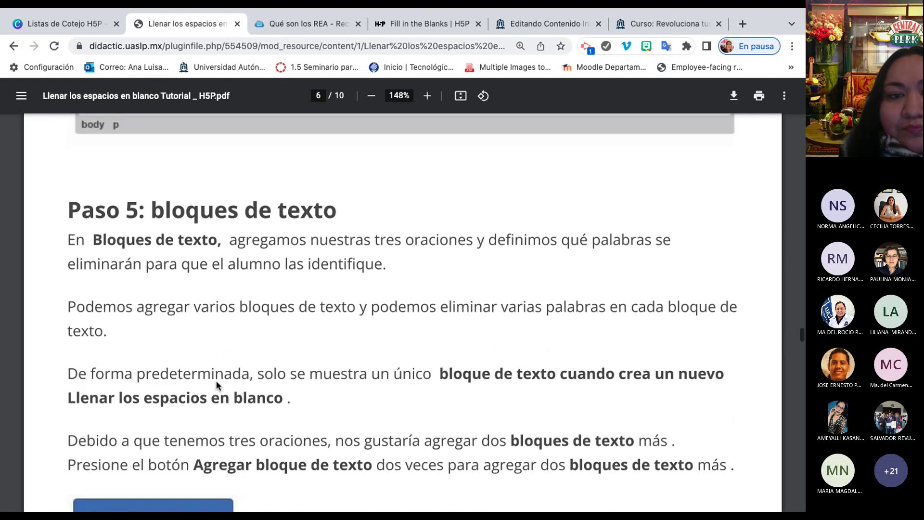
{"action": "scroll", "coordinate": [216, 383], "scroll_direction": "down", "scroll_amount": 2}
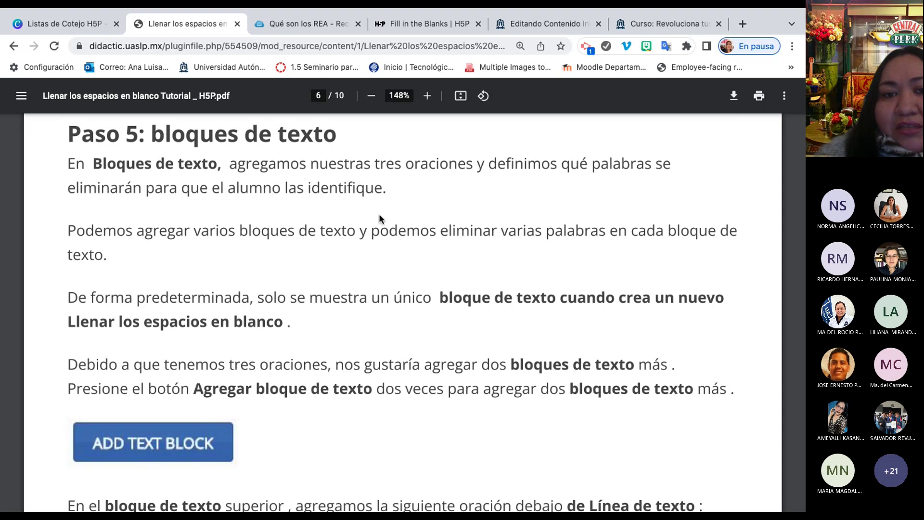
Return to the activity form and review the text block's instructions on blanks, alternative answers and hints, plus the global feedback section.
{"action": "left_click", "coordinate": [540, 23]}
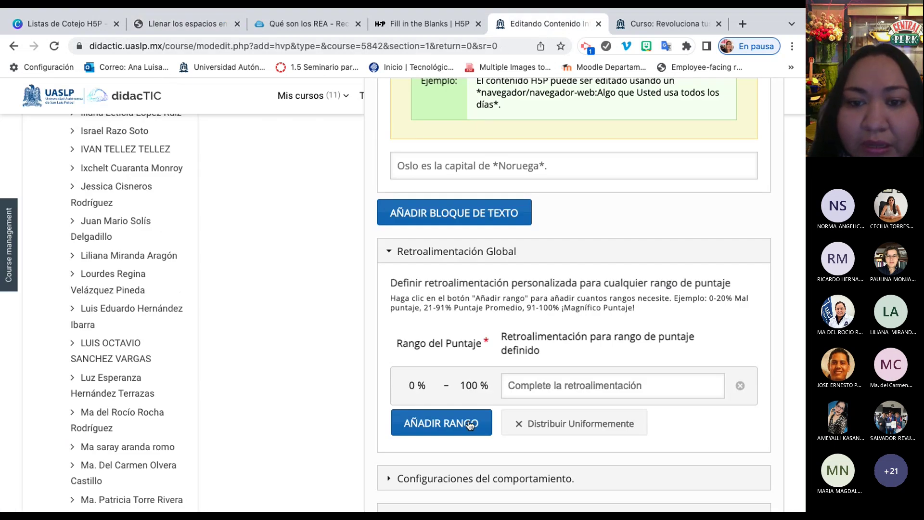
{"action": "scroll", "coordinate": [460, 446], "scroll_direction": "down", "scroll_amount": 1}
{"action": "scroll", "coordinate": [460, 441], "scroll_direction": "up", "scroll_amount": 2}
{"action": "scroll", "coordinate": [460, 441], "scroll_direction": "down", "scroll_amount": 5}
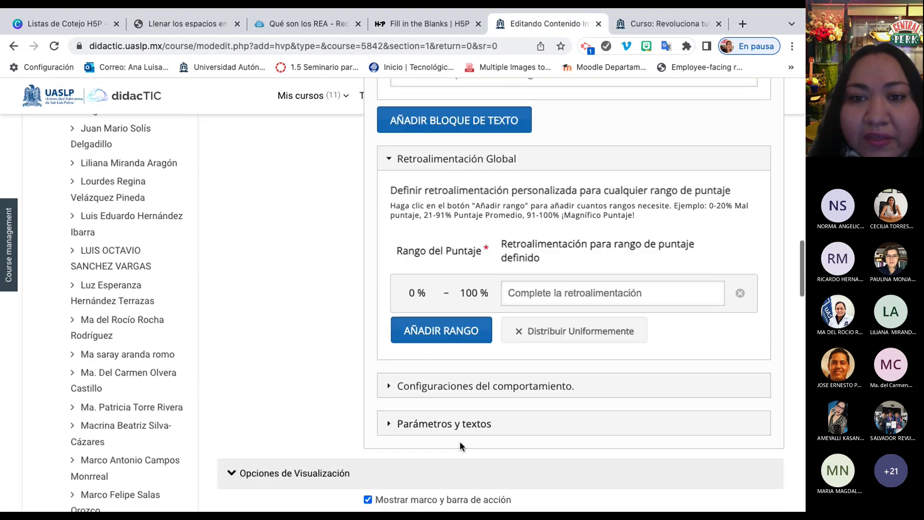
{"action": "scroll", "coordinate": [460, 441], "scroll_direction": "down", "scroll_amount": 1}
{"action": "scroll", "coordinate": [460, 441], "scroll_direction": "up", "scroll_amount": 7}
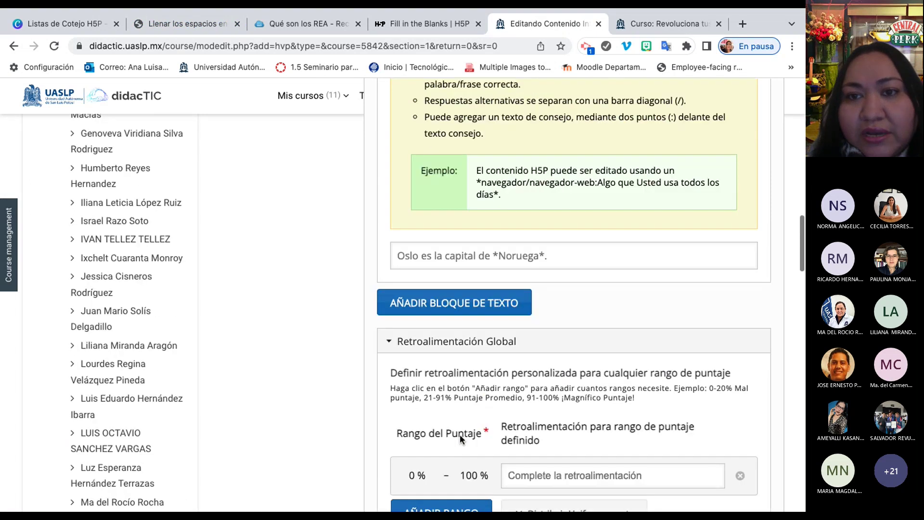
{"action": "scroll", "coordinate": [483, 340], "scroll_direction": "up", "scroll_amount": 3}
{"action": "scroll", "coordinate": [482, 340], "scroll_direction": "up", "scroll_amount": 3}
{"action": "scroll", "coordinate": [482, 340], "scroll_direction": "down", "scroll_amount": 1}
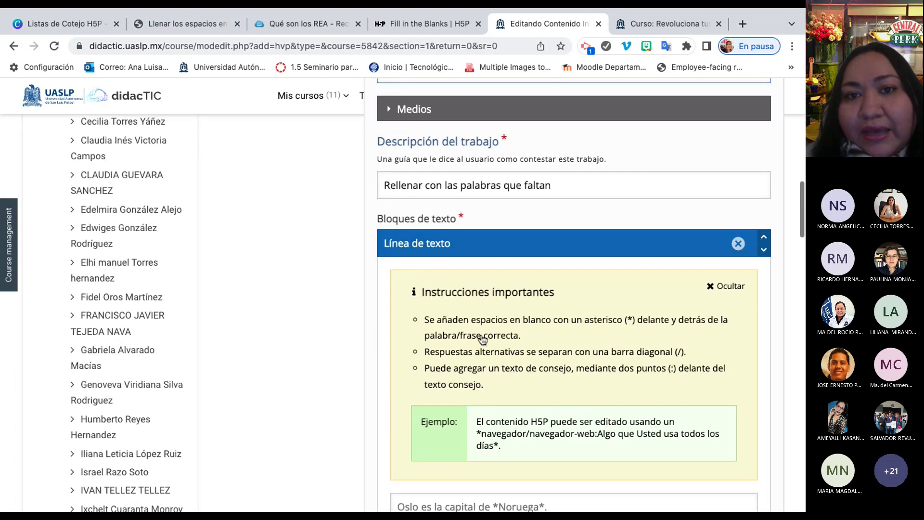
{"action": "scroll", "coordinate": [483, 339], "scroll_direction": "down", "scroll_amount": 3}
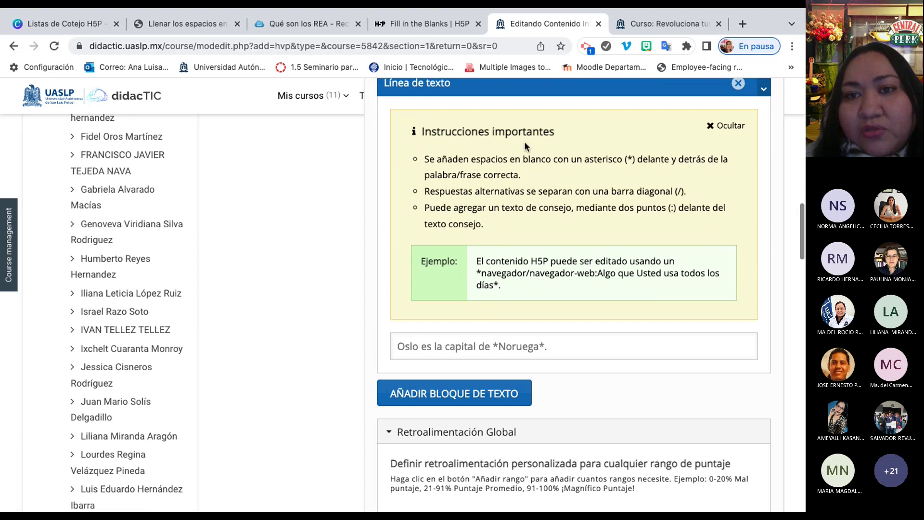
{"action": "scroll", "coordinate": [527, 186], "scroll_direction": "up", "scroll_amount": 5}
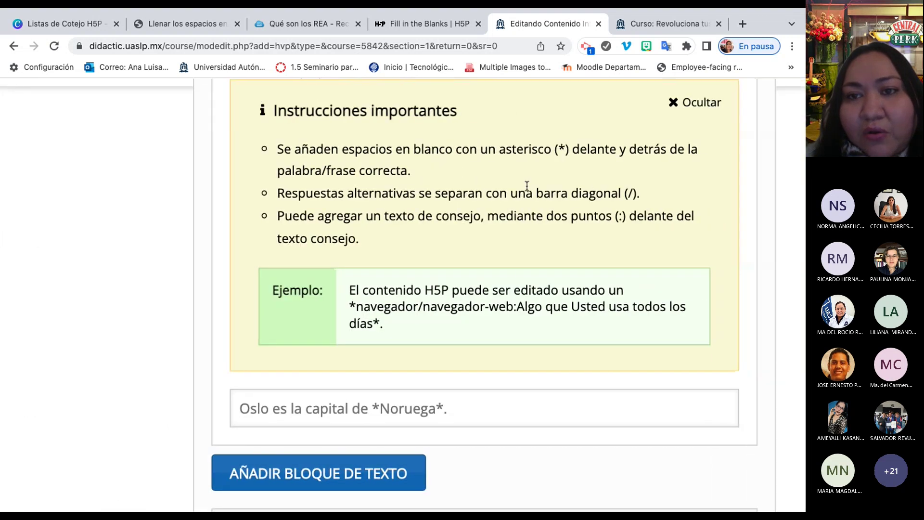
{"action": "scroll", "coordinate": [527, 185], "scroll_direction": "down", "scroll_amount": 1}
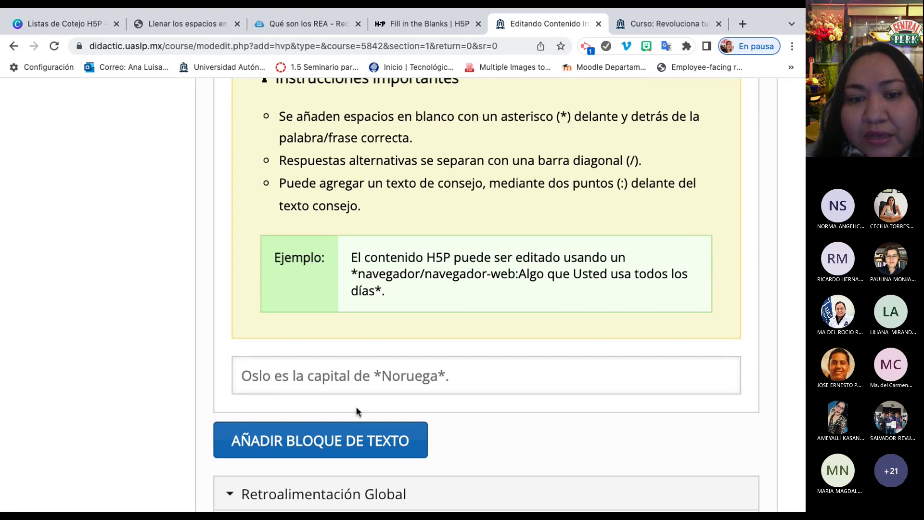
Add a second text block to the Fill in the Blanks activity.
{"action": "left_click", "coordinate": [352, 440]}
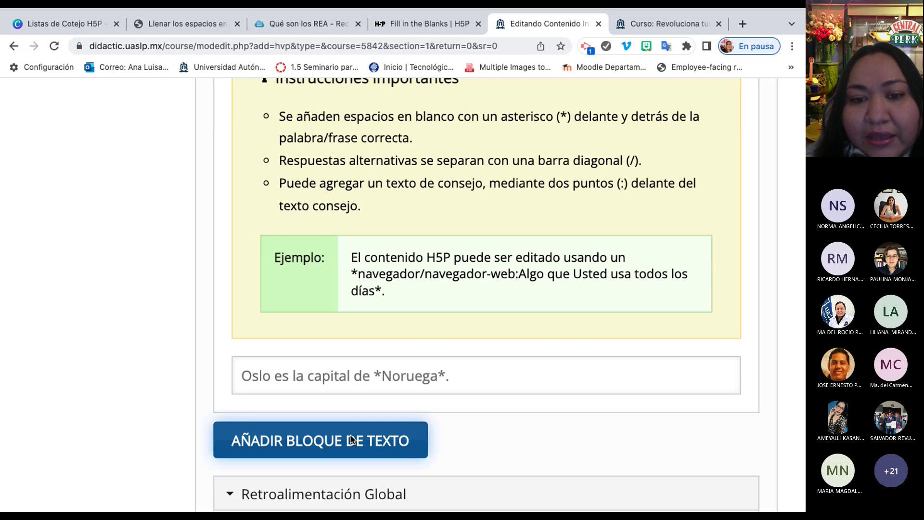
{"action": "scroll", "coordinate": [351, 438], "scroll_direction": "down", "scroll_amount": 7}
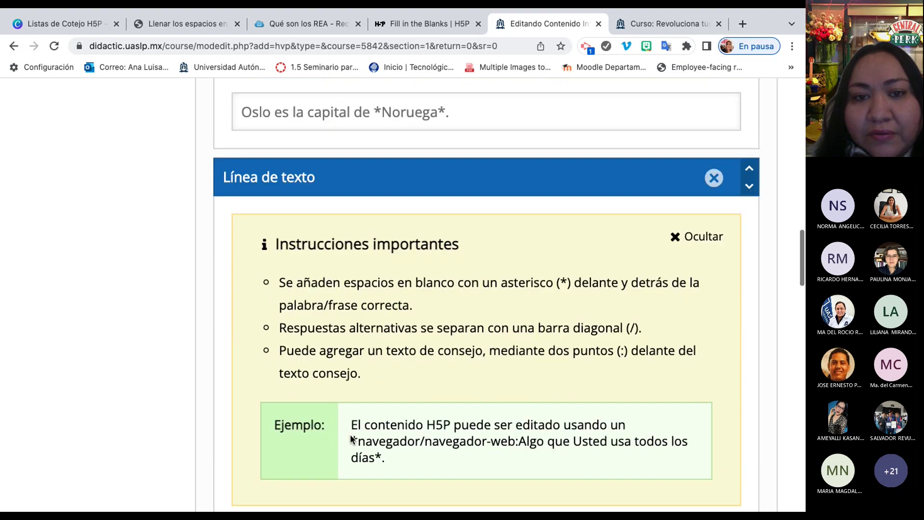
{"action": "scroll", "coordinate": [350, 434], "scroll_direction": "down", "scroll_amount": 2}
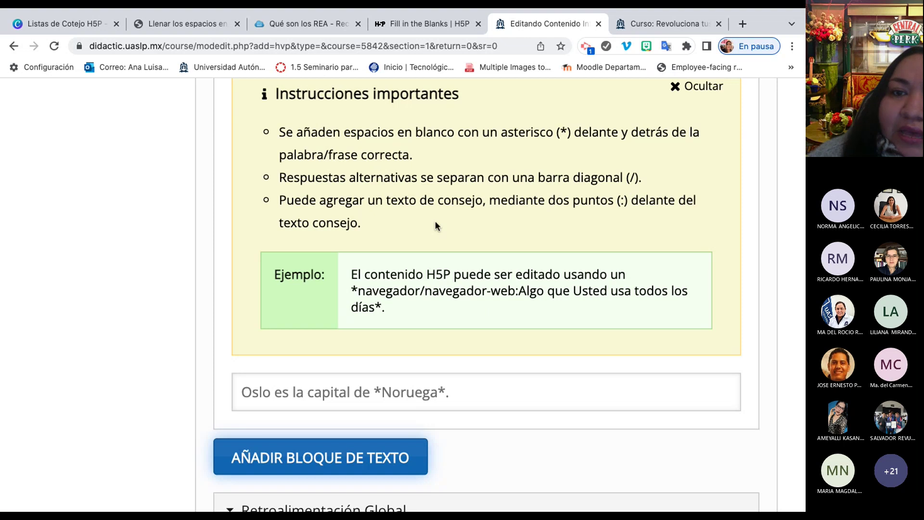
{"action": "scroll", "coordinate": [435, 225], "scroll_direction": "down", "scroll_amount": 2}
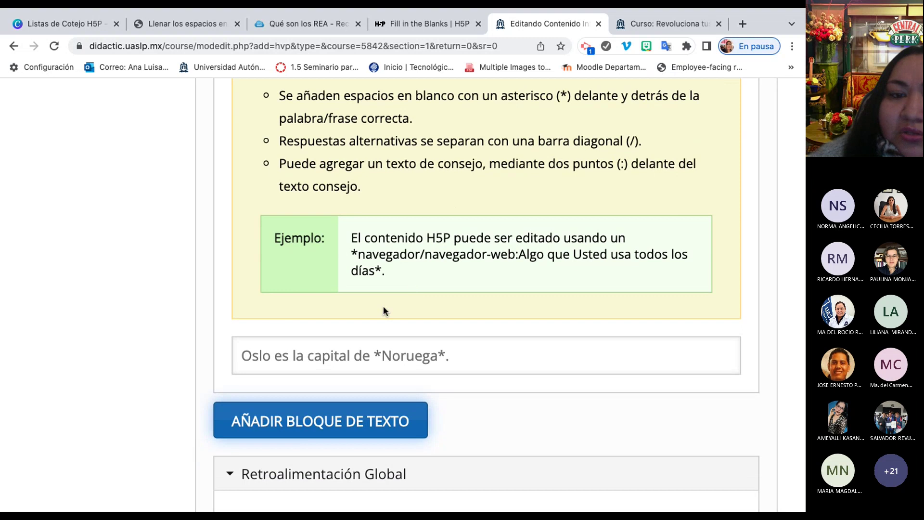
Review the first text block's instructions again and consult the REA guide and the H5P Fill in the Blanks example page.
{"action": "scroll", "coordinate": [383, 305], "scroll_direction": "down", "scroll_amount": 8}
{"action": "scroll", "coordinate": [383, 305], "scroll_direction": "up", "scroll_amount": 14}
{"action": "scroll", "coordinate": [383, 305], "scroll_direction": "up", "scroll_amount": 3}
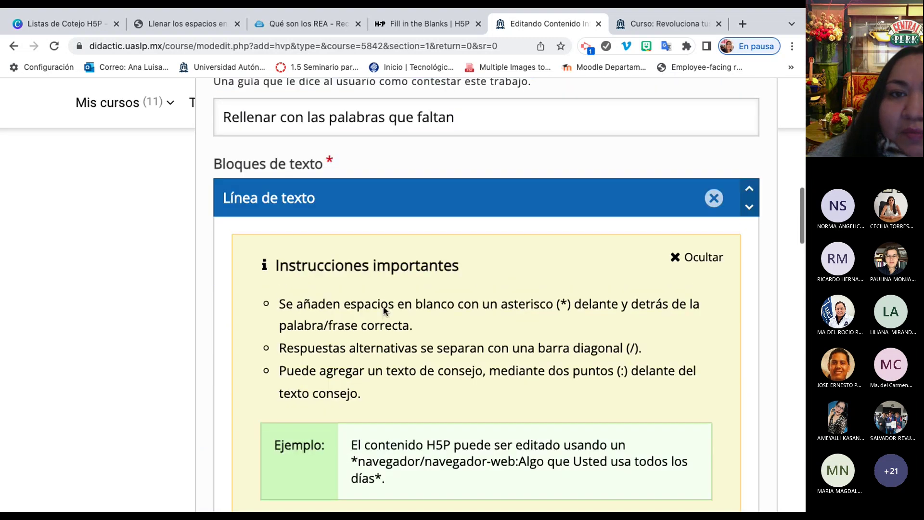
{"action": "scroll", "coordinate": [384, 310], "scroll_direction": "down", "scroll_amount": 2}
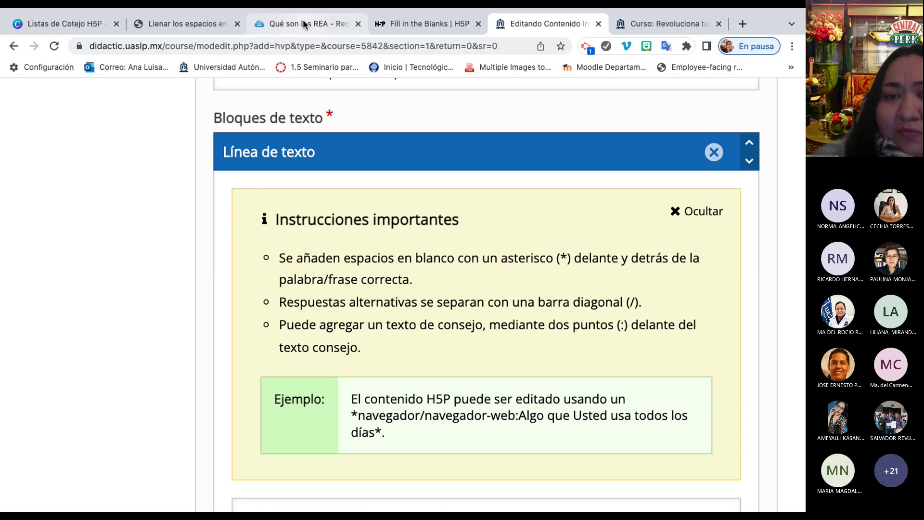
{"action": "scroll", "coordinate": [320, 264], "scroll_direction": "down", "scroll_amount": 1}
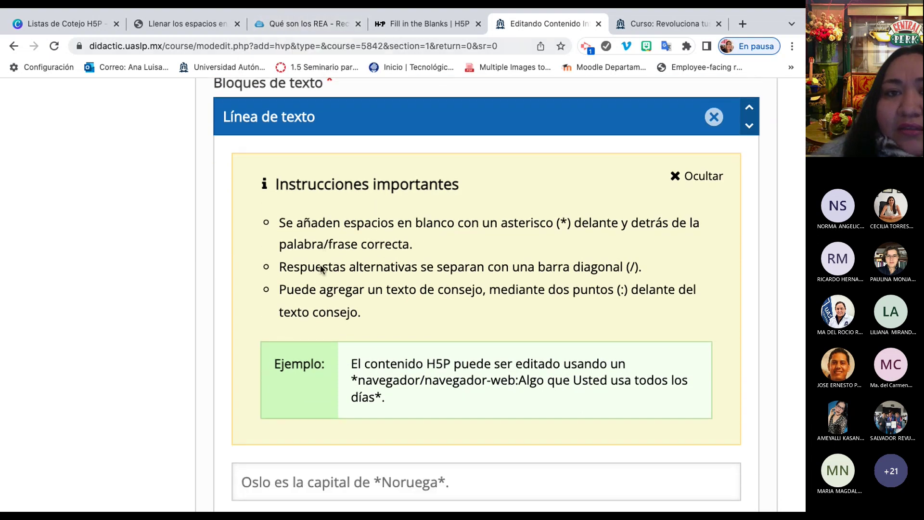
{"action": "scroll", "coordinate": [319, 263], "scroll_direction": "down", "scroll_amount": 1}
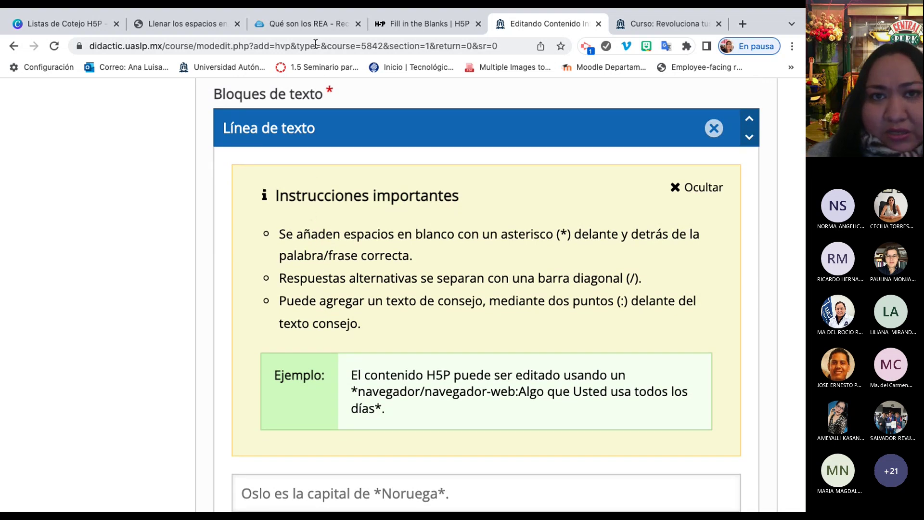
{"action": "left_click", "coordinate": [312, 23]}
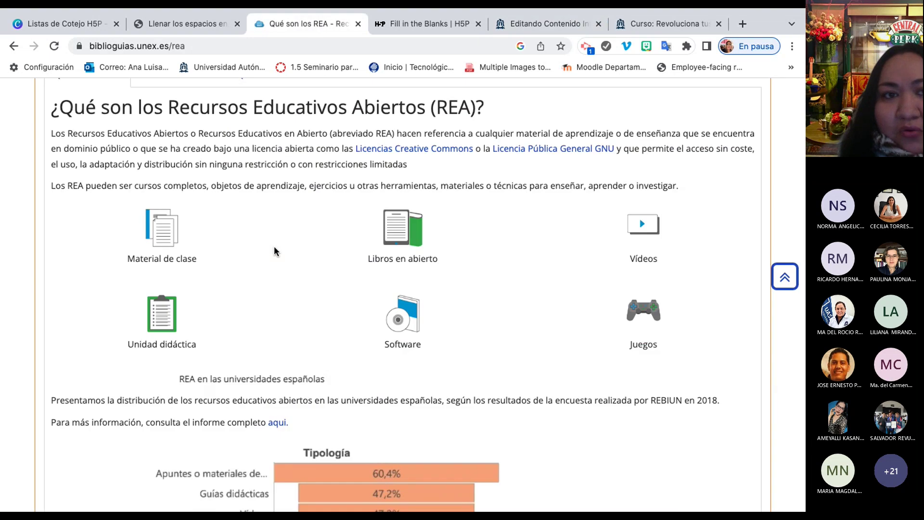
{"action": "left_click", "coordinate": [429, 22]}
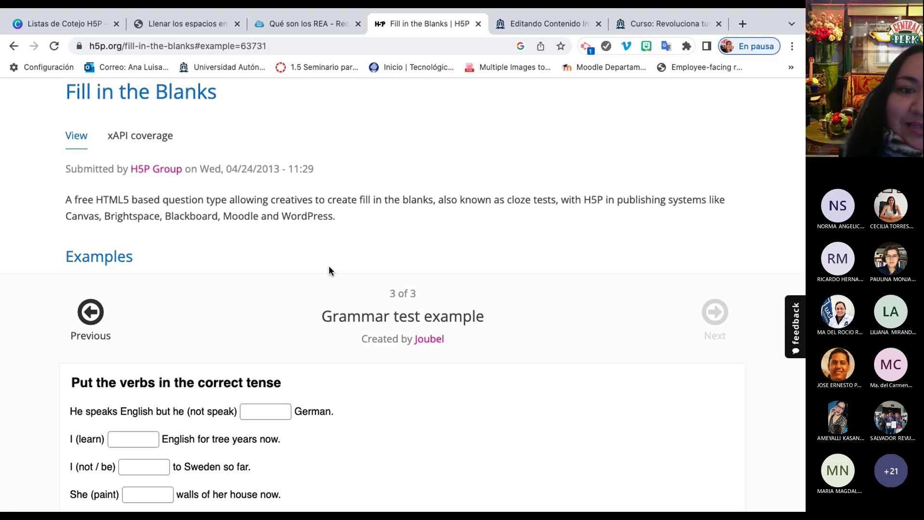
{"action": "left_click", "coordinate": [544, 20]}
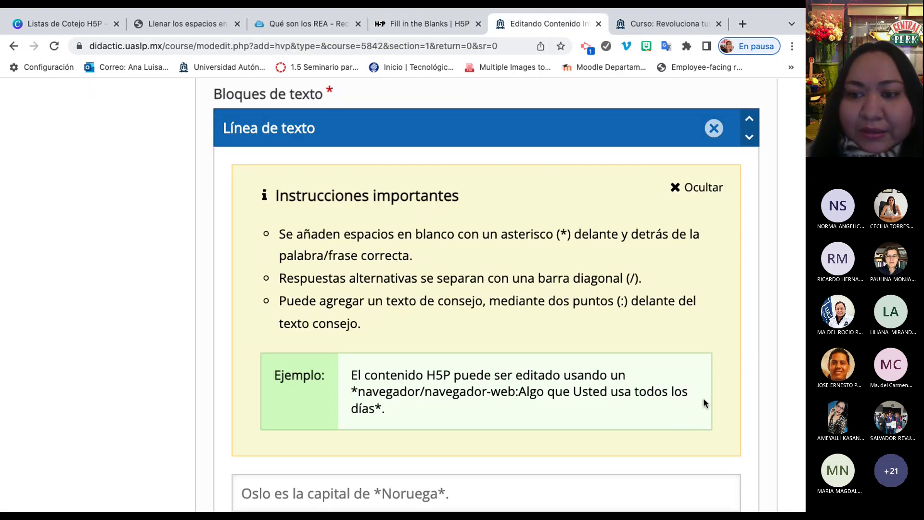
Switch to the Microsoft Teams meeting and read the chat for participants' questions and the work area link.
{"action": "key", "text": "super+Tab"}
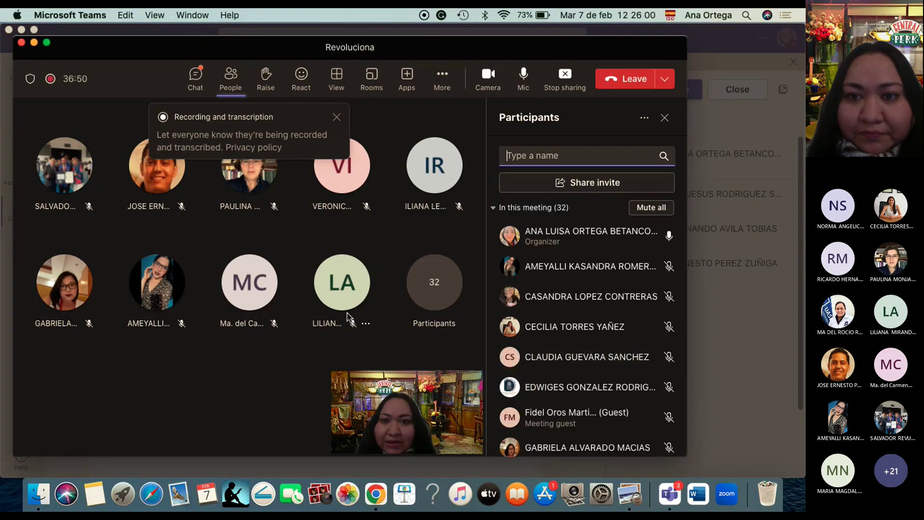
{"action": "left_click", "coordinate": [196, 74]}
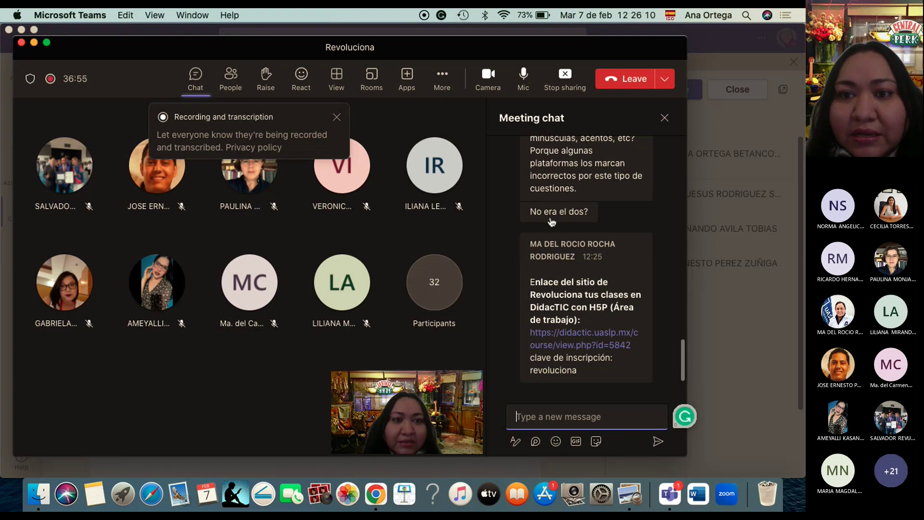
{"action": "scroll", "coordinate": [552, 221], "scroll_direction": "up", "scroll_amount": 5}
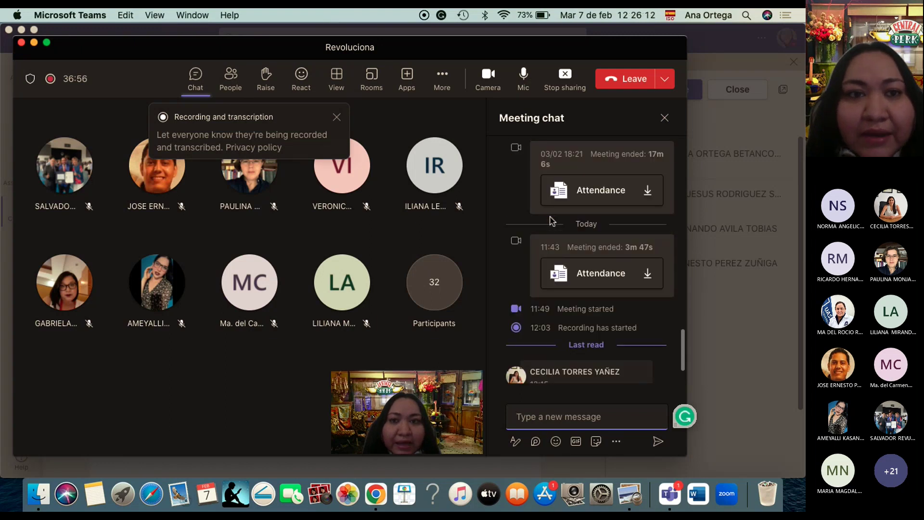
{"action": "scroll", "coordinate": [516, 156], "scroll_direction": "up", "scroll_amount": 1}
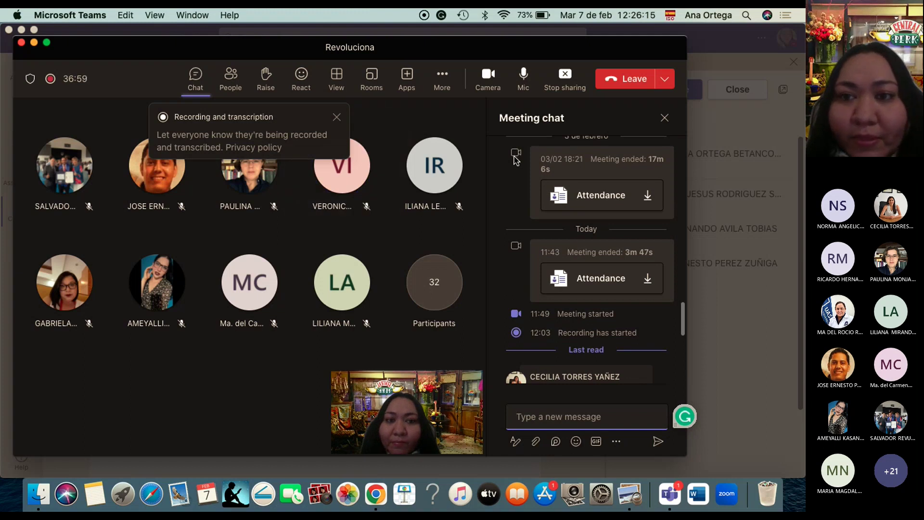
{"action": "scroll", "coordinate": [515, 159], "scroll_direction": "up", "scroll_amount": 1}
{"action": "scroll", "coordinate": [514, 159], "scroll_direction": "down", "scroll_amount": 8}
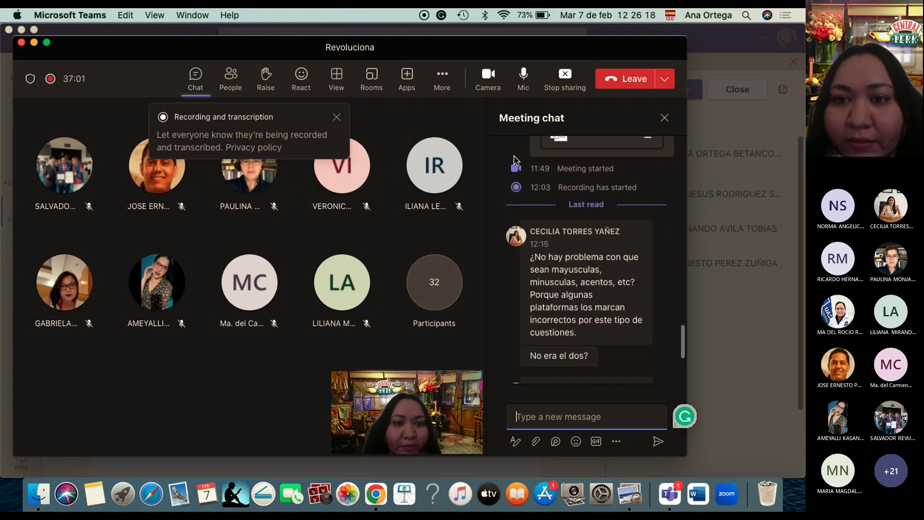
{"action": "scroll", "coordinate": [514, 159], "scroll_direction": "down", "scroll_amount": 4}
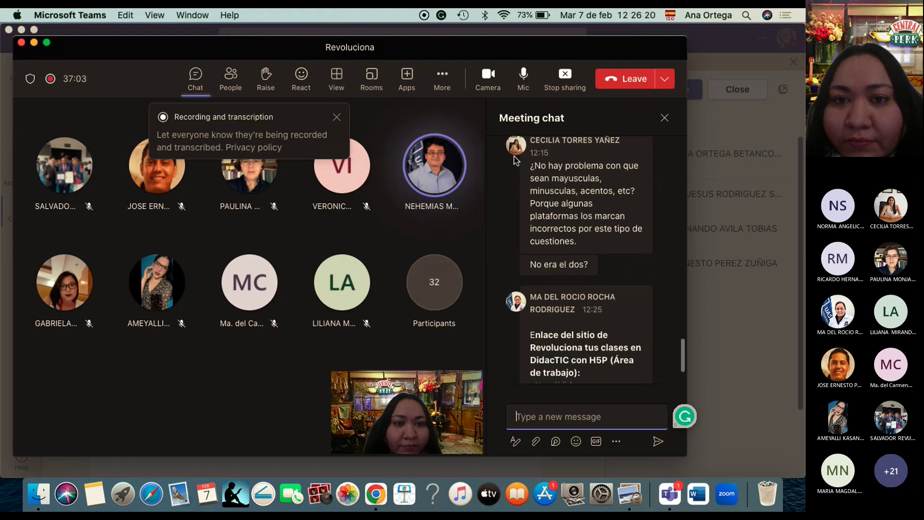
{"action": "scroll", "coordinate": [515, 158], "scroll_direction": "down", "scroll_amount": 2}
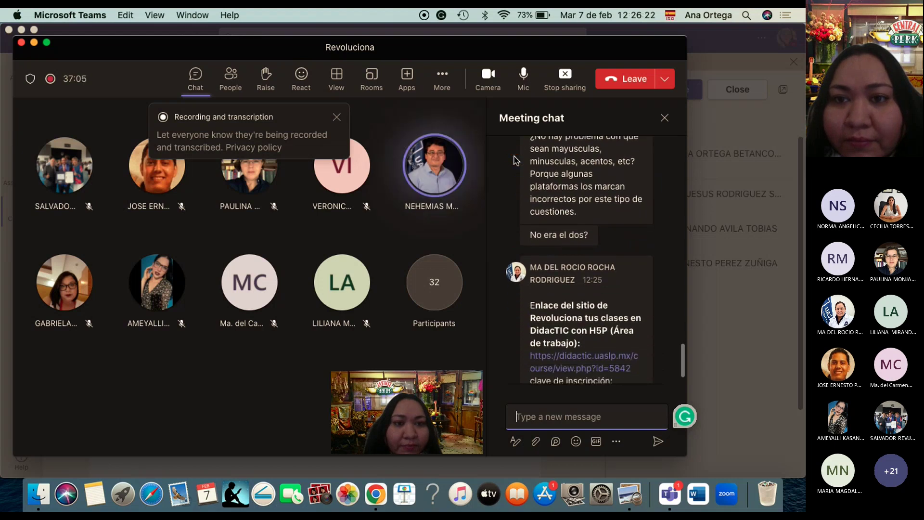
{"action": "scroll", "coordinate": [515, 160], "scroll_direction": "down", "scroll_amount": 1}
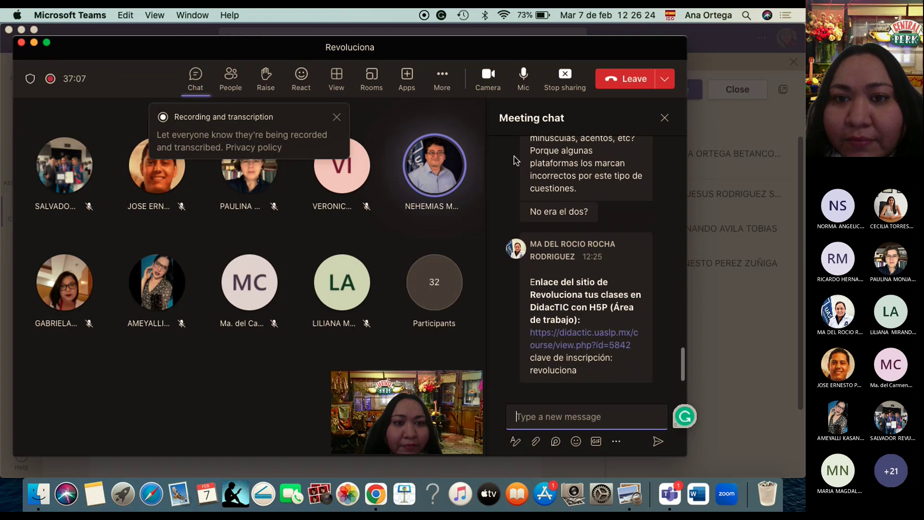
Switch back to Chrome and open the course Revoluciona tus clases en DidacTIC con H5P (Área de trabajo).
{"action": "left_click", "coordinate": [375, 493]}
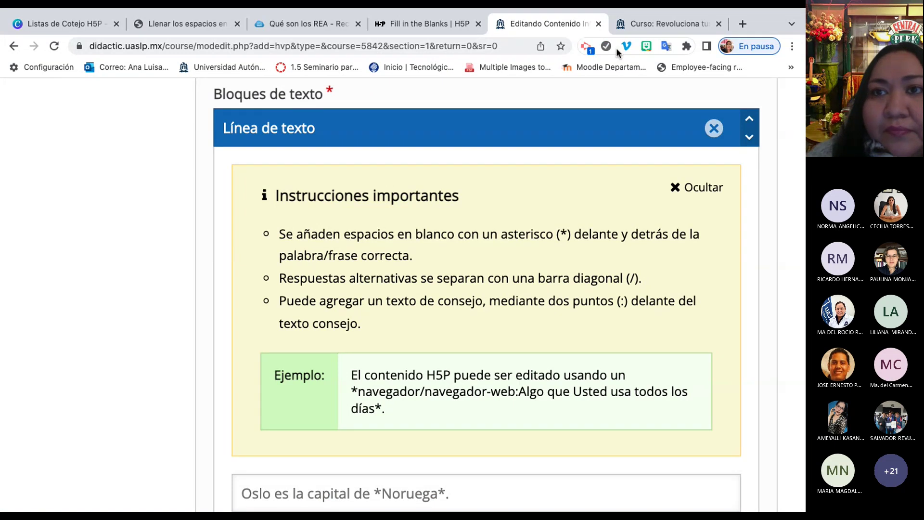
{"action": "left_click", "coordinate": [653, 24]}
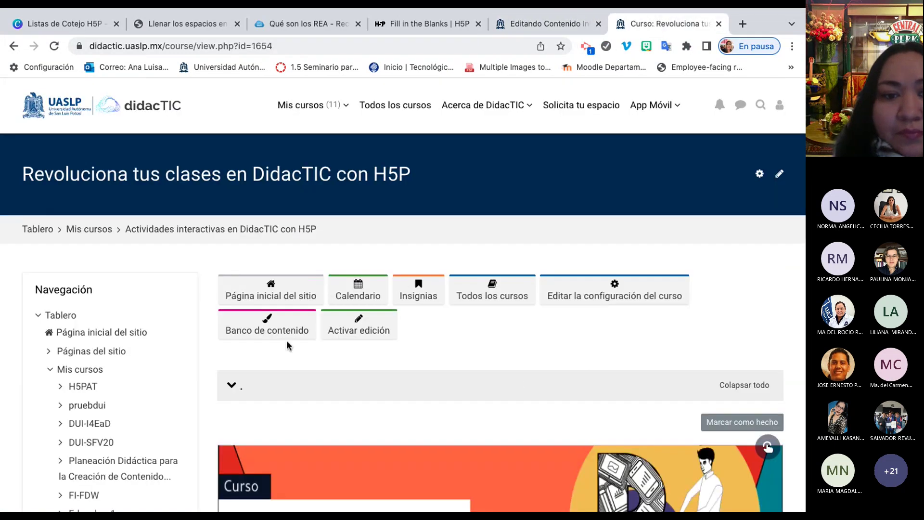
{"action": "scroll", "coordinate": [288, 345], "scroll_direction": "down", "scroll_amount": 5}
{"action": "scroll", "coordinate": [289, 238], "scroll_direction": "up", "scroll_amount": 5}
{"action": "left_click", "coordinate": [303, 91]}
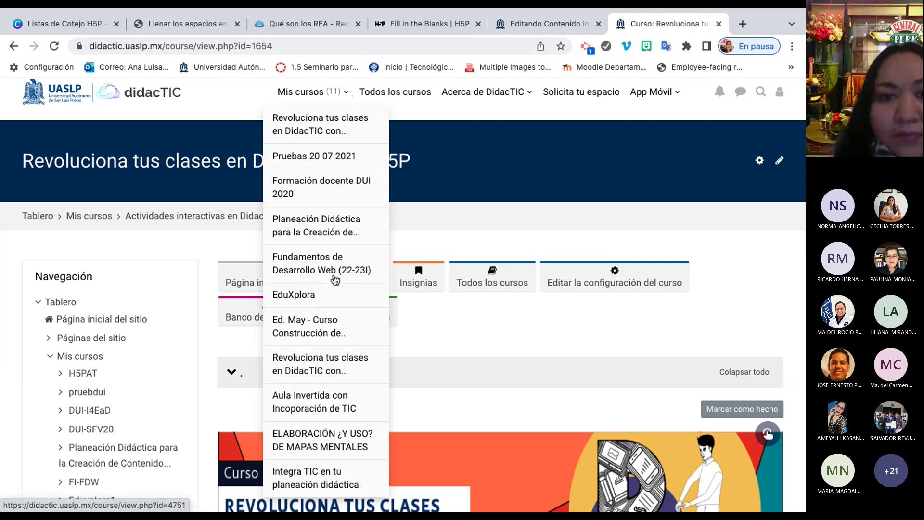
{"action": "left_click", "coordinate": [342, 128]}
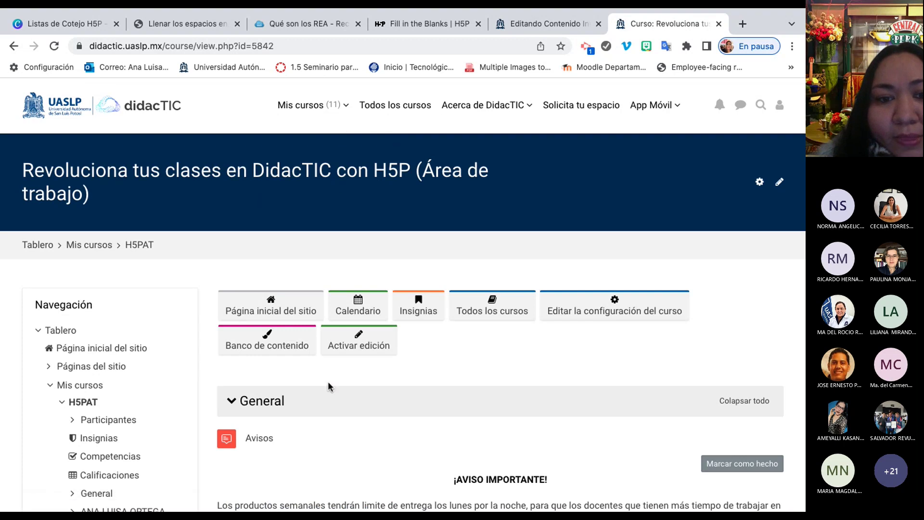
Look over the participants' sections in the work area course, and return to the Microsoft Teams meeting chat.
{"action": "scroll", "coordinate": [330, 389], "scroll_direction": "down", "scroll_amount": 1}
{"action": "scroll", "coordinate": [330, 390], "scroll_direction": "down", "scroll_amount": 1}
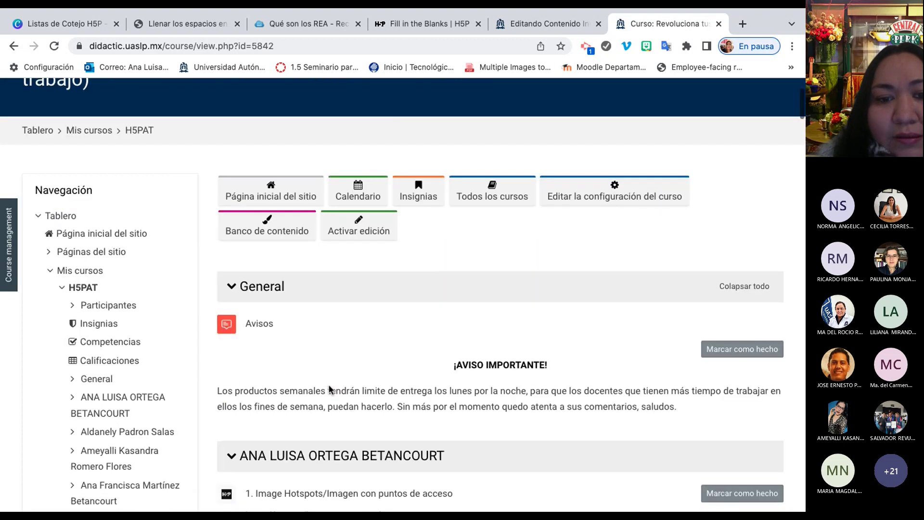
{"action": "scroll", "coordinate": [329, 390], "scroll_direction": "down", "scroll_amount": 3}
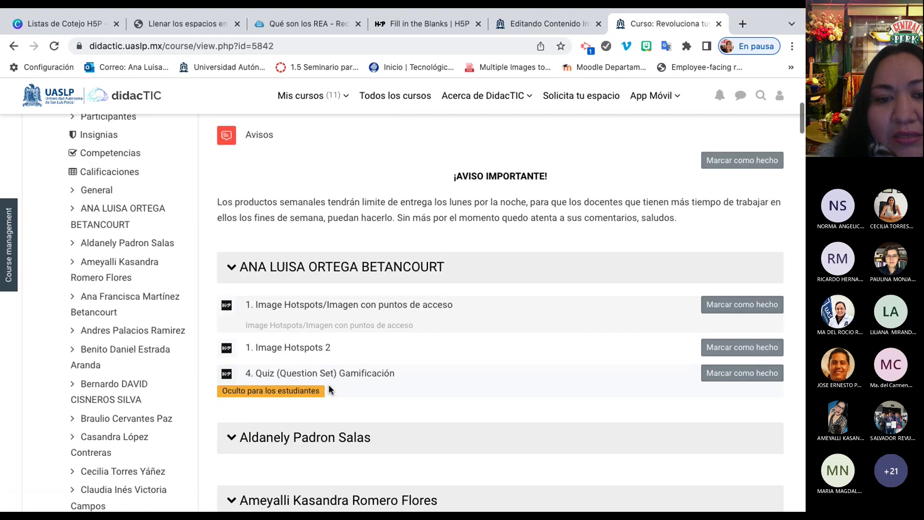
{"action": "scroll", "coordinate": [330, 390], "scroll_direction": "down", "scroll_amount": 2}
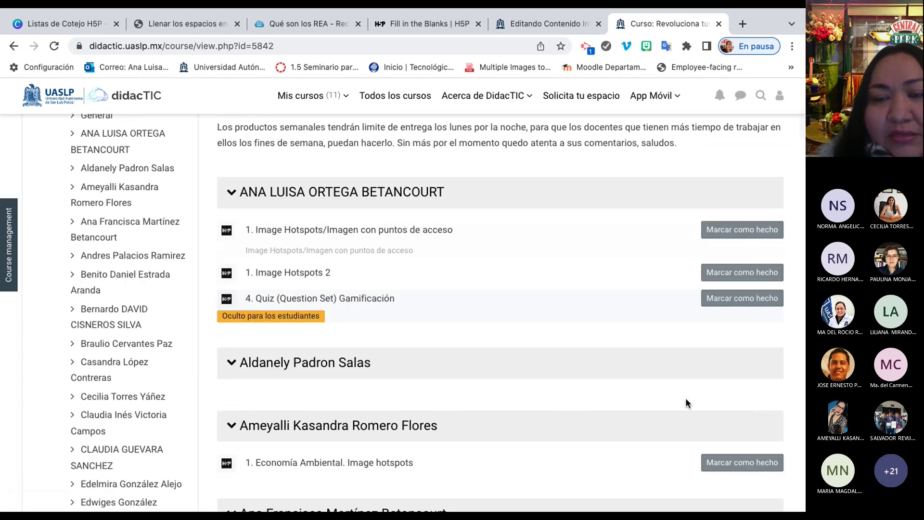
{"action": "key", "text": "super+Tab"}
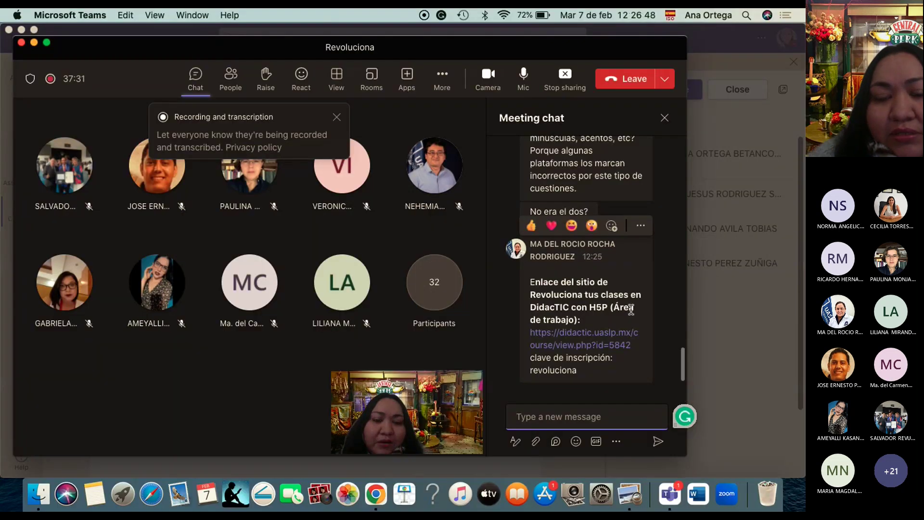
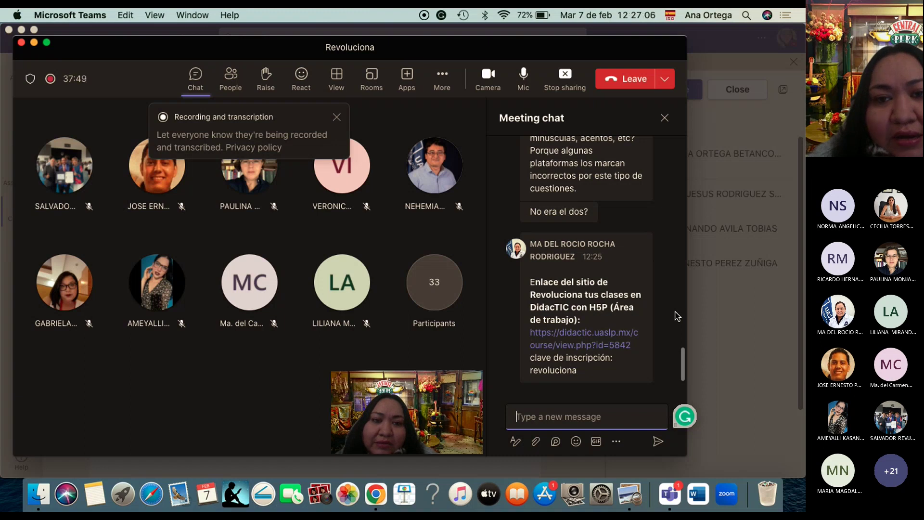
Switch back to Chrome and open the activity Mapa Híbrido-Suma y Resta de Fracciones-HotsPots from a participant's section in the work area course.
{"action": "left_click", "coordinate": [374, 490]}
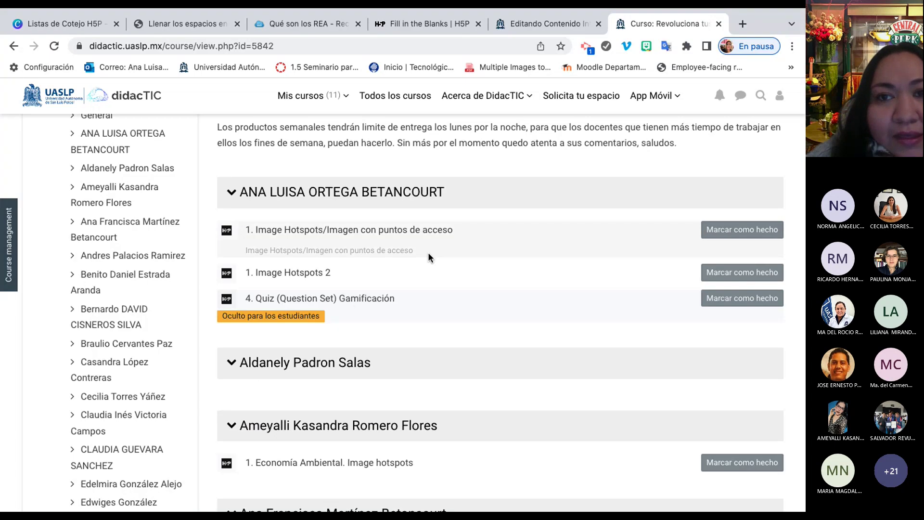
{"action": "scroll", "coordinate": [428, 256], "scroll_direction": "down", "scroll_amount": 6}
{"action": "scroll", "coordinate": [429, 255], "scroll_direction": "down", "scroll_amount": 10}
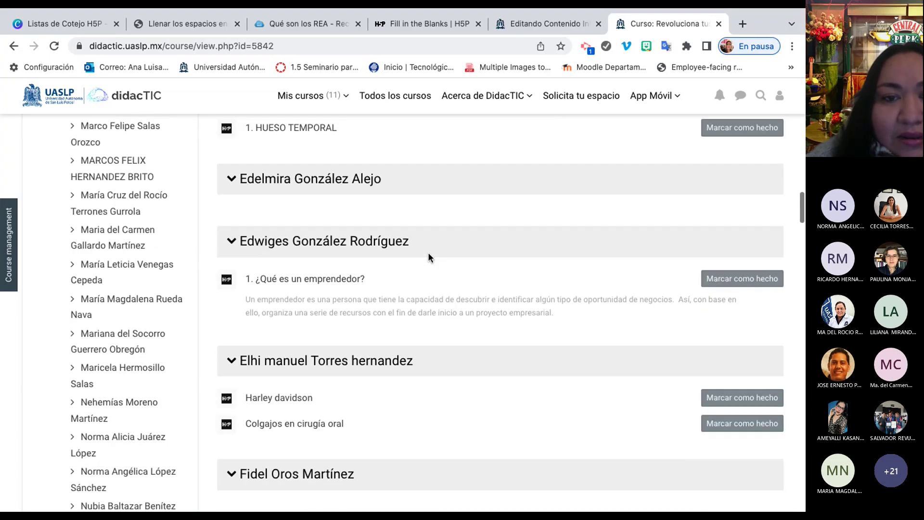
{"action": "scroll", "coordinate": [430, 258], "scroll_direction": "down", "scroll_amount": 15}
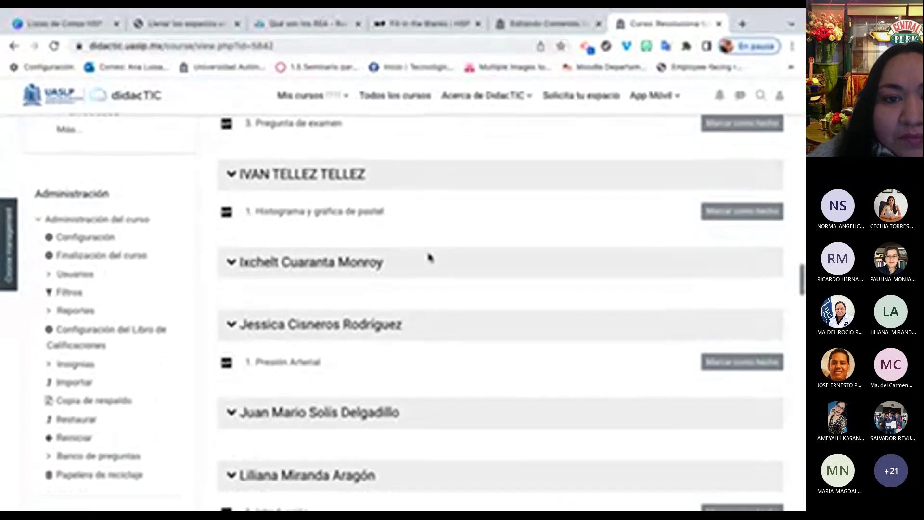
{"action": "scroll", "coordinate": [429, 257], "scroll_direction": "down", "scroll_amount": 15}
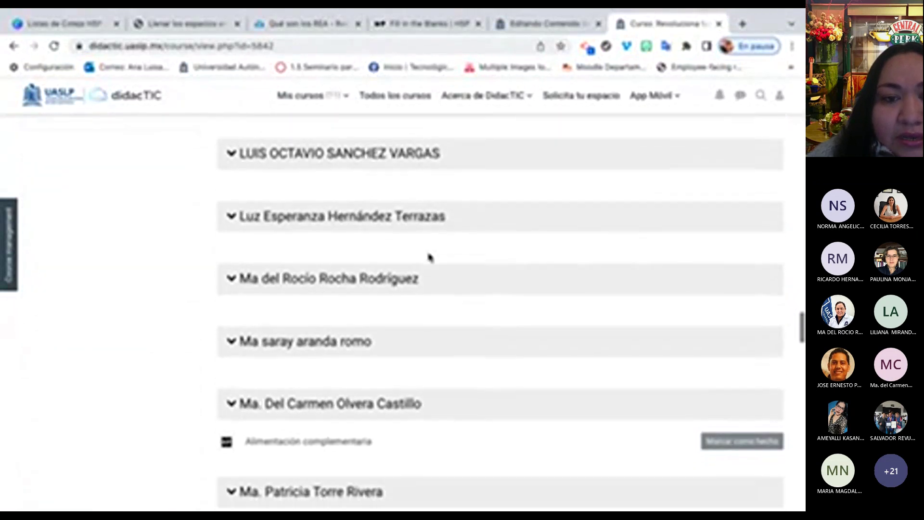
{"action": "scroll", "coordinate": [429, 257], "scroll_direction": "down", "scroll_amount": 15}
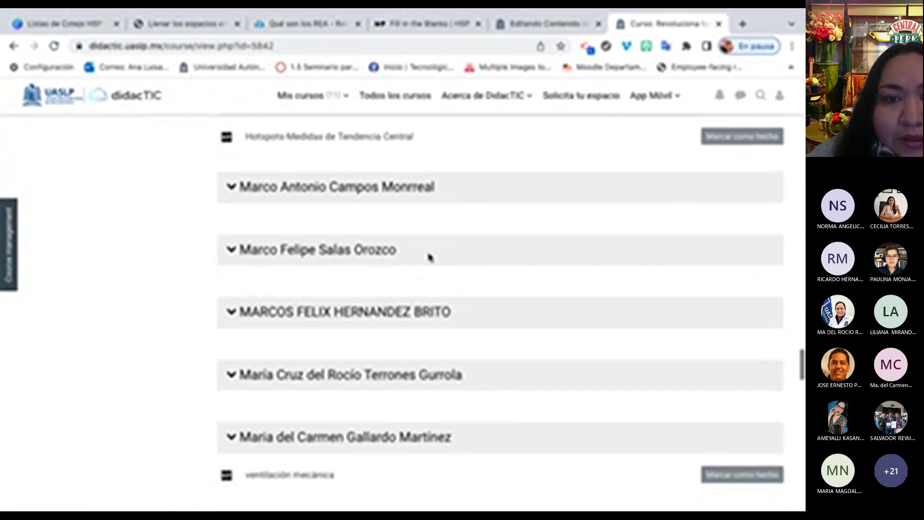
{"action": "scroll", "coordinate": [430, 256], "scroll_direction": "down", "scroll_amount": 5}
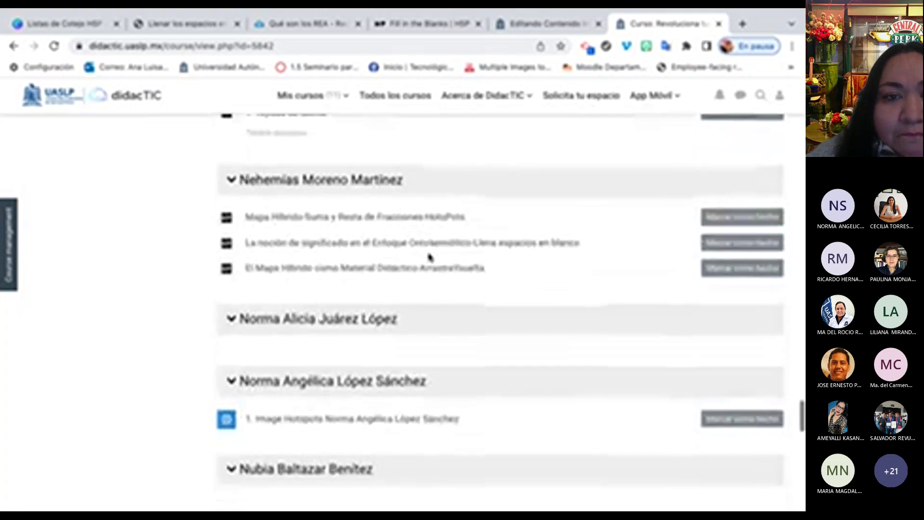
{"action": "left_click", "coordinate": [429, 221]}
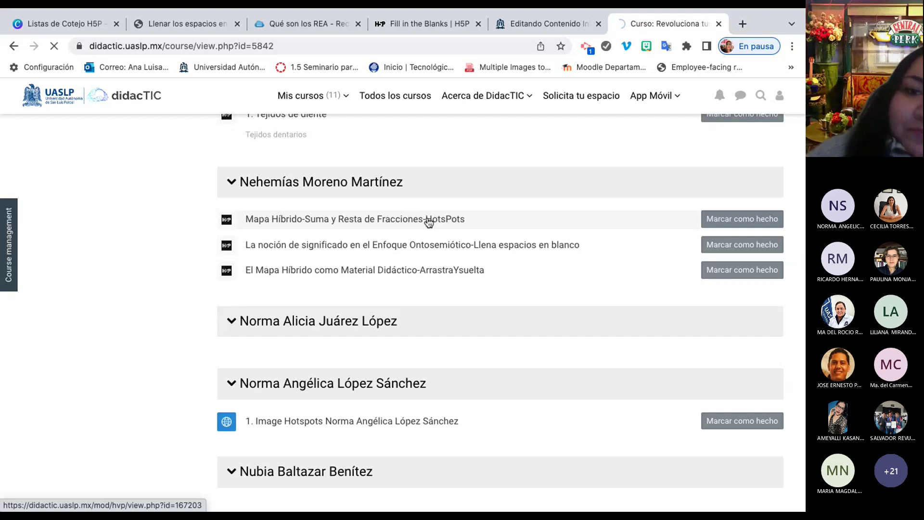
Show the fractions map in full screen and read the hotspot beside Problema de la votación SEP (2019).
{"action": "scroll", "coordinate": [429, 223], "scroll_direction": "down", "scroll_amount": 4}
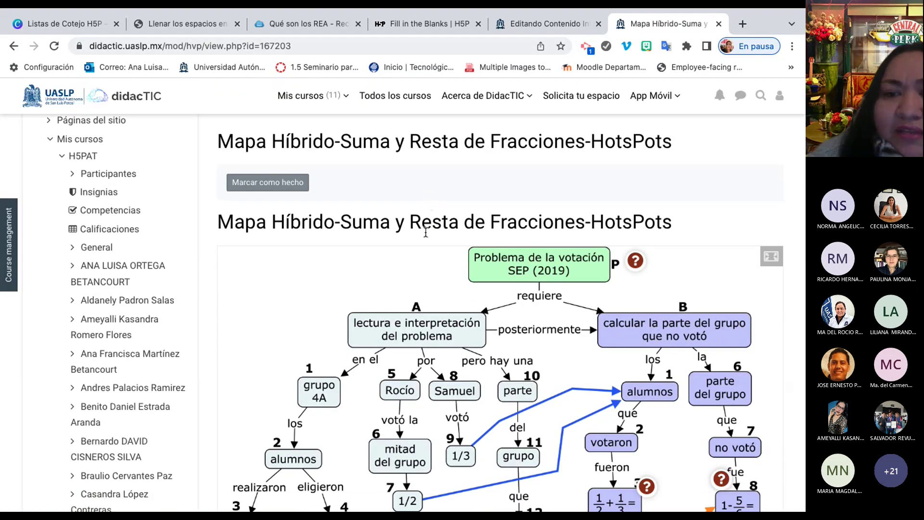
{"action": "scroll", "coordinate": [426, 232], "scroll_direction": "down", "scroll_amount": 3}
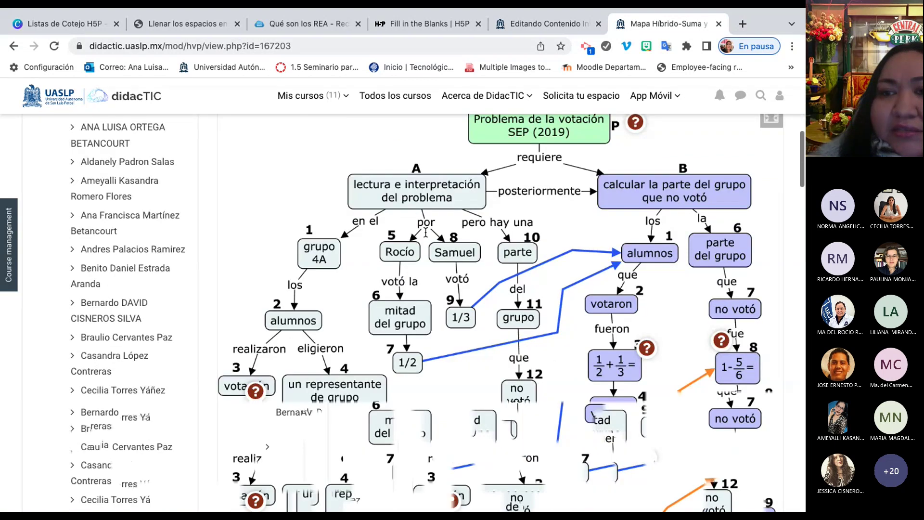
{"action": "scroll", "coordinate": [425, 233], "scroll_direction": "up", "scroll_amount": 1}
{"action": "left_click", "coordinate": [771, 151]}
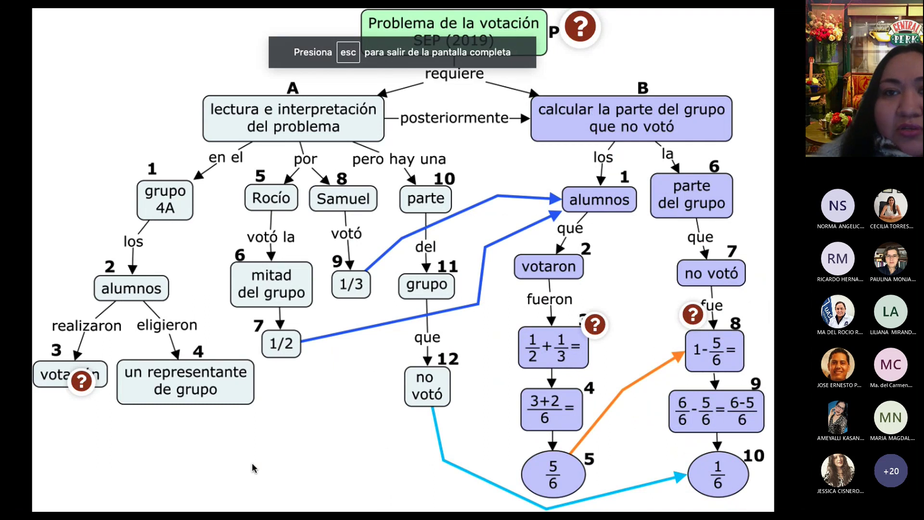
{"action": "left_click", "coordinate": [579, 36]}
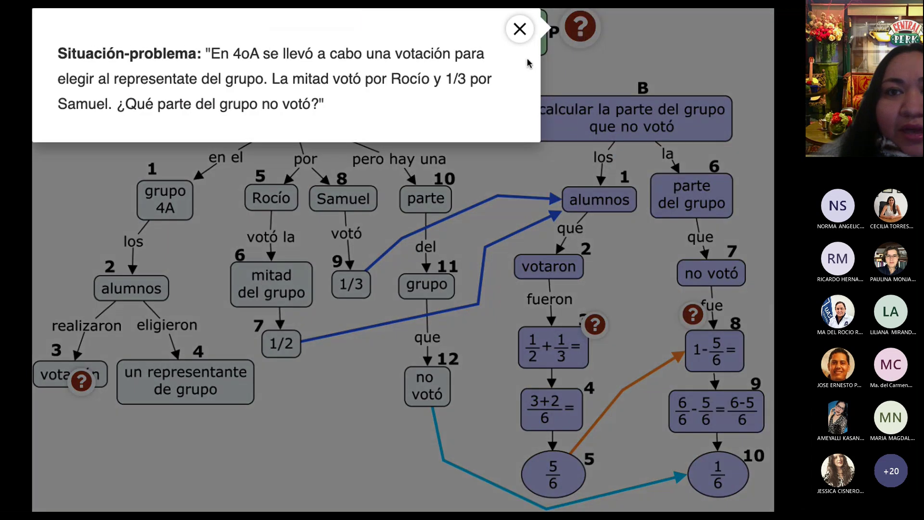
{"action": "left_click", "coordinate": [520, 29]}
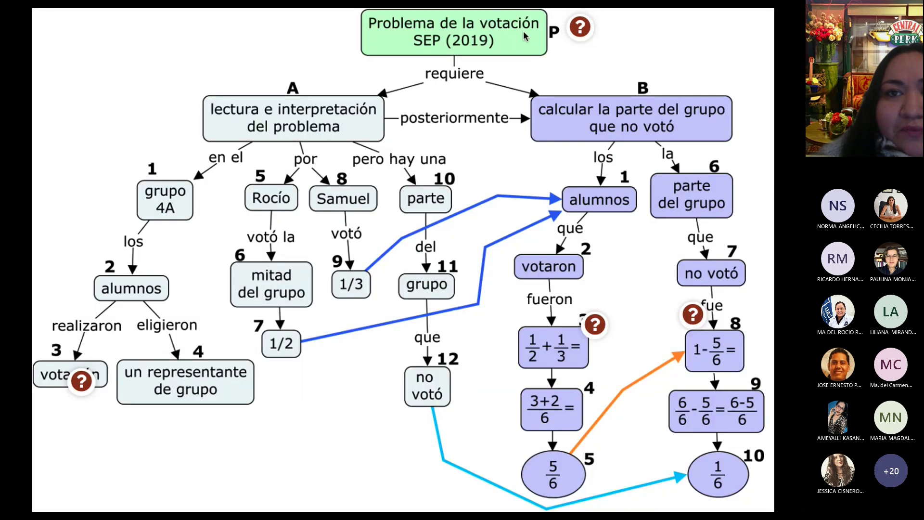
View the map's other hotspots at votación, the fraction addition and the fraction subtraction, closing each one.
{"action": "left_click", "coordinate": [81, 381]}
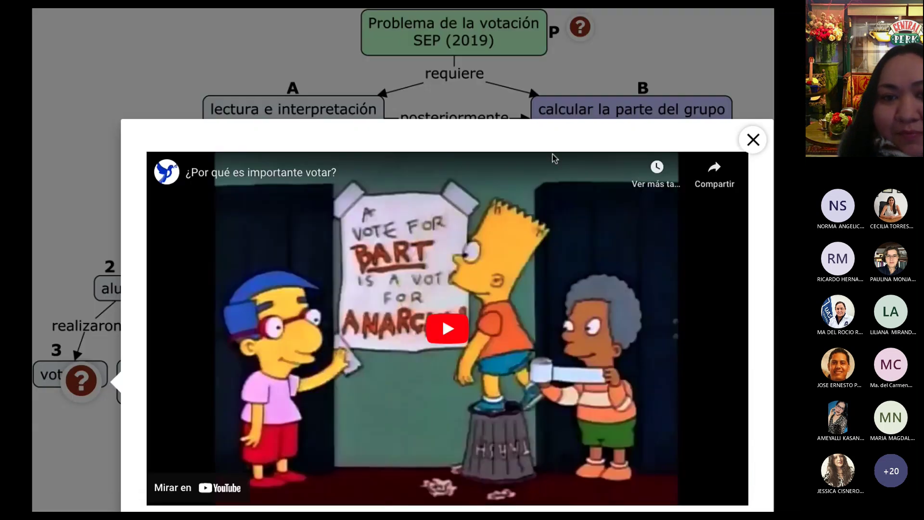
{"action": "left_click", "coordinate": [753, 139]}
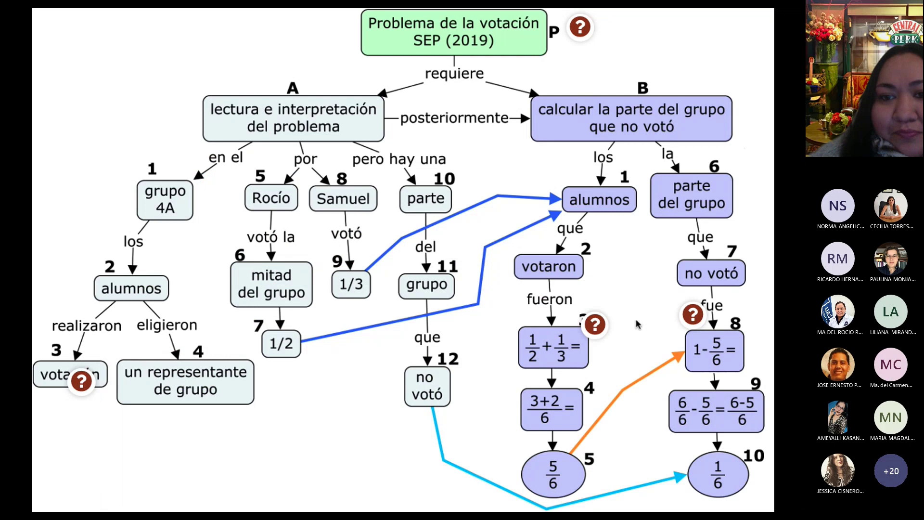
{"action": "left_click", "coordinate": [595, 330]}
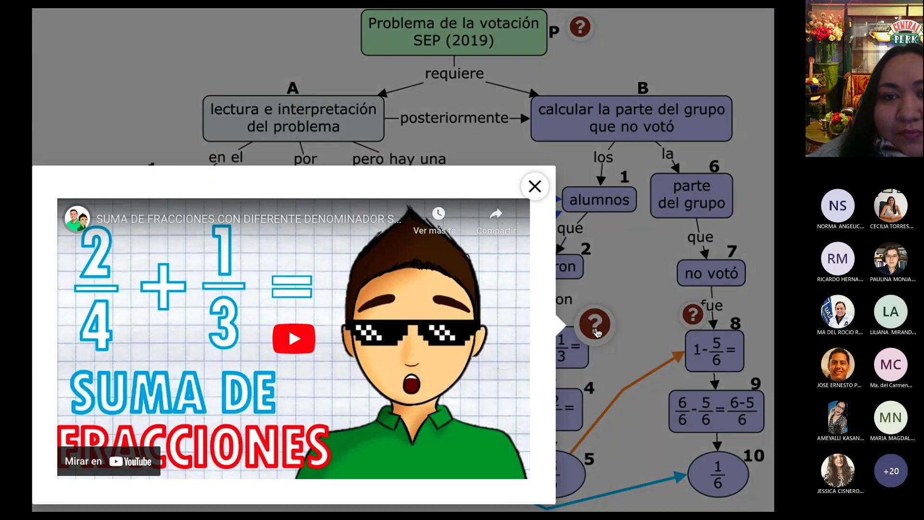
{"action": "left_click", "coordinate": [534, 186]}
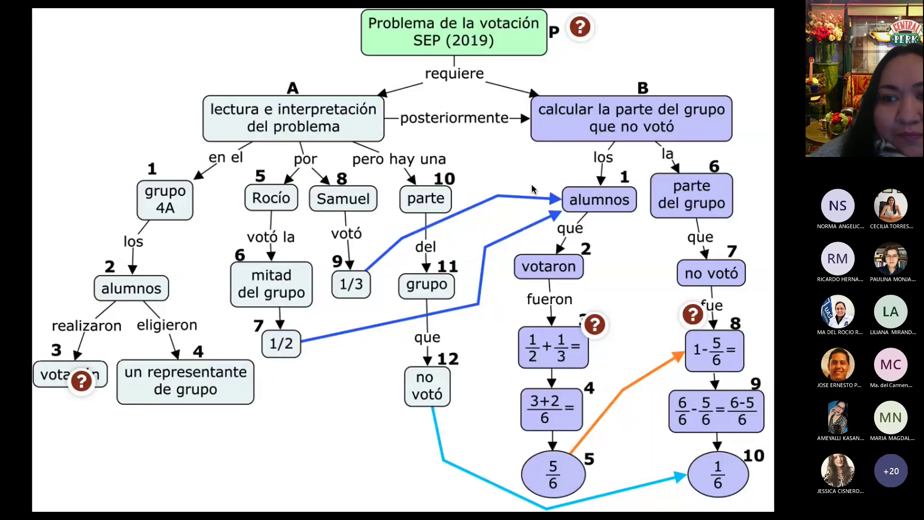
{"action": "left_click", "coordinate": [693, 314]}
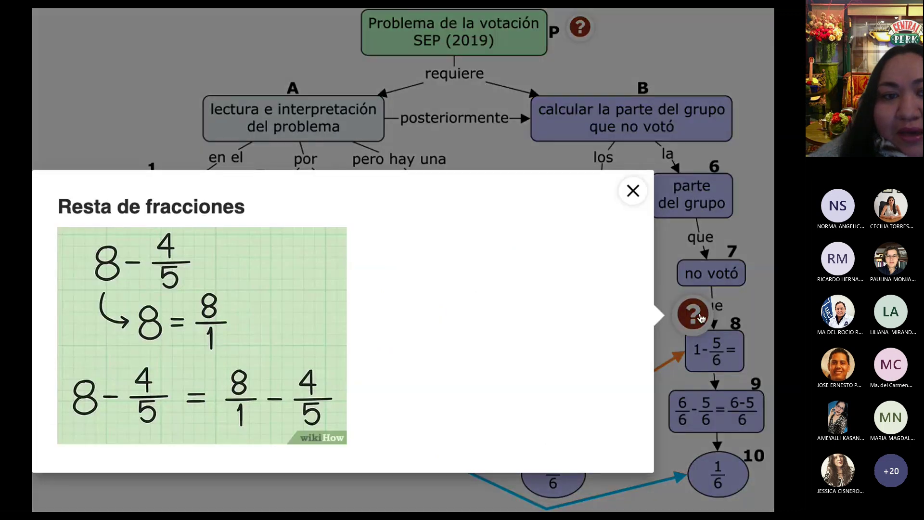
{"action": "left_click", "coordinate": [632, 191]}
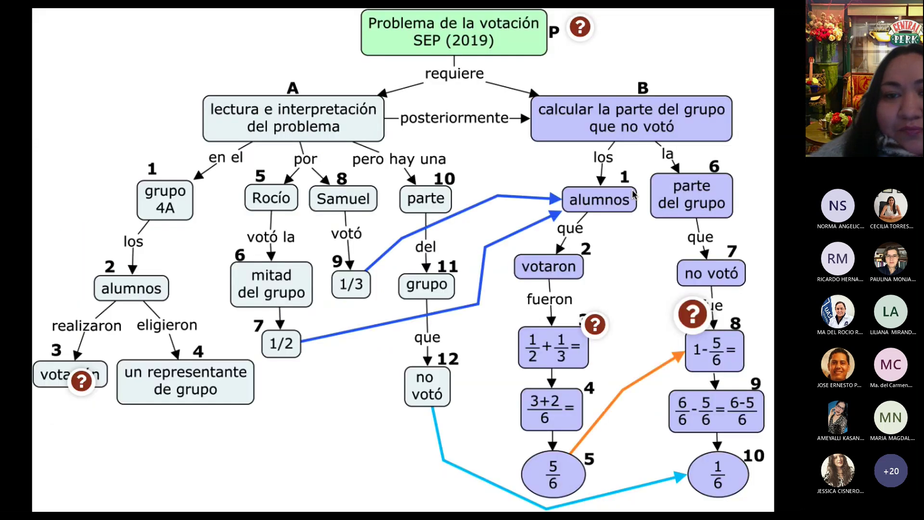
Leave the full-screen map and return to the participant's section of the work area course.
{"action": "key", "text": "Escape"}
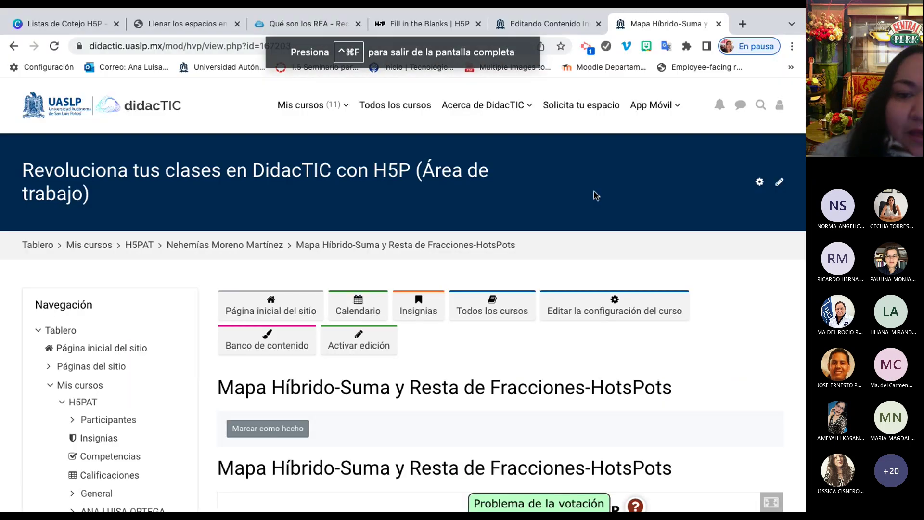
{"action": "scroll", "coordinate": [450, 381], "scroll_direction": "down", "scroll_amount": 1}
{"action": "scroll", "coordinate": [451, 381], "scroll_direction": "down", "scroll_amount": 1}
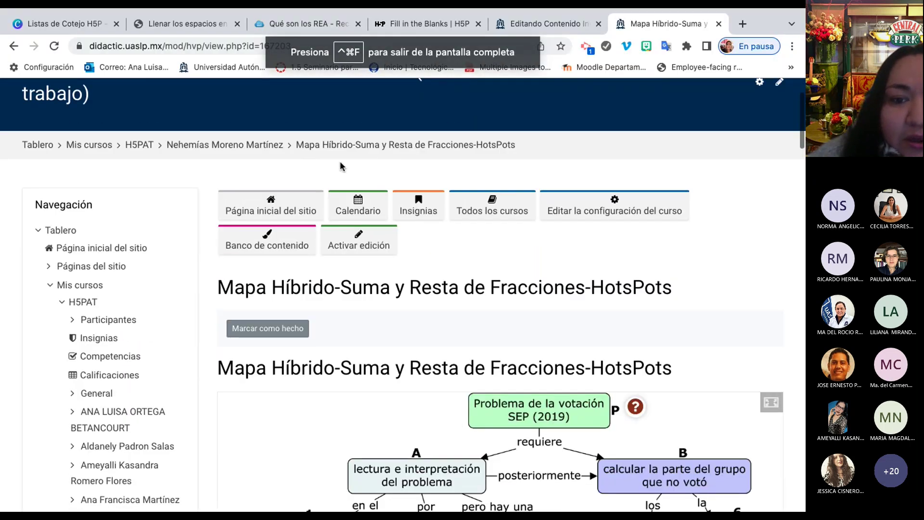
{"action": "left_click", "coordinate": [228, 146]}
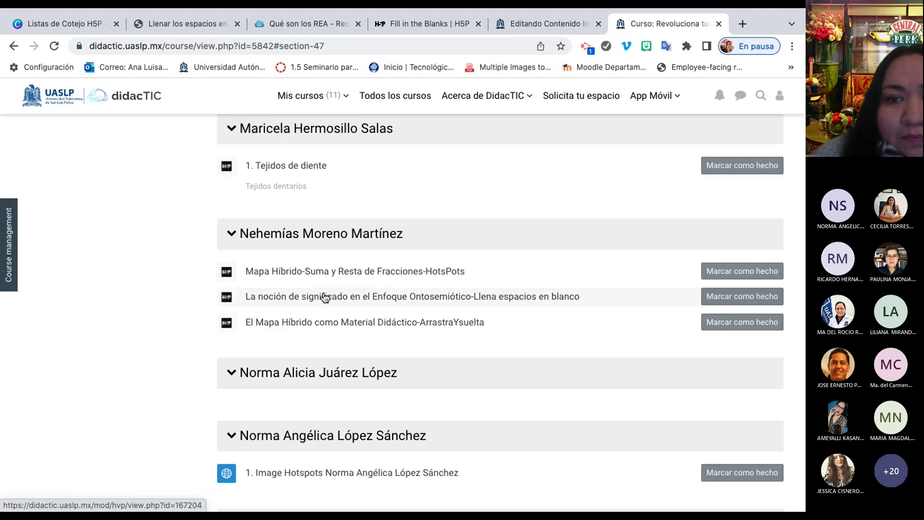
Look at the activity La noción de significado en el Enfoque Ontosemiótico-Llena espacios en blanco and return to the participant's section.
{"action": "left_click", "coordinate": [325, 298]}
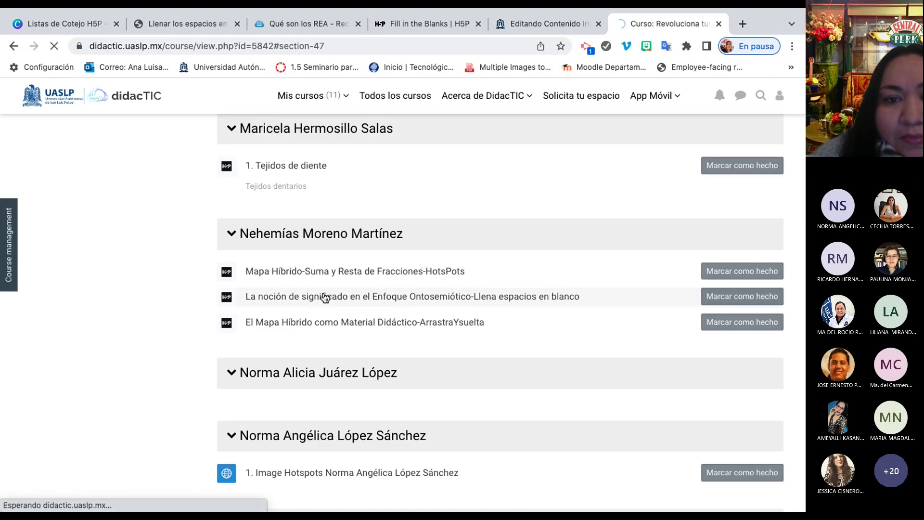
{"action": "scroll", "coordinate": [325, 297], "scroll_direction": "down", "scroll_amount": 5}
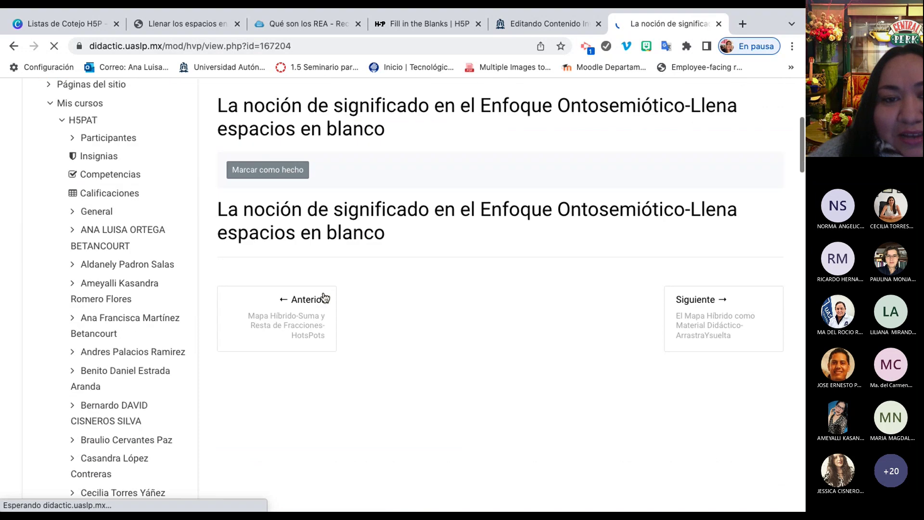
{"action": "scroll", "coordinate": [325, 298], "scroll_direction": "up", "scroll_amount": 6}
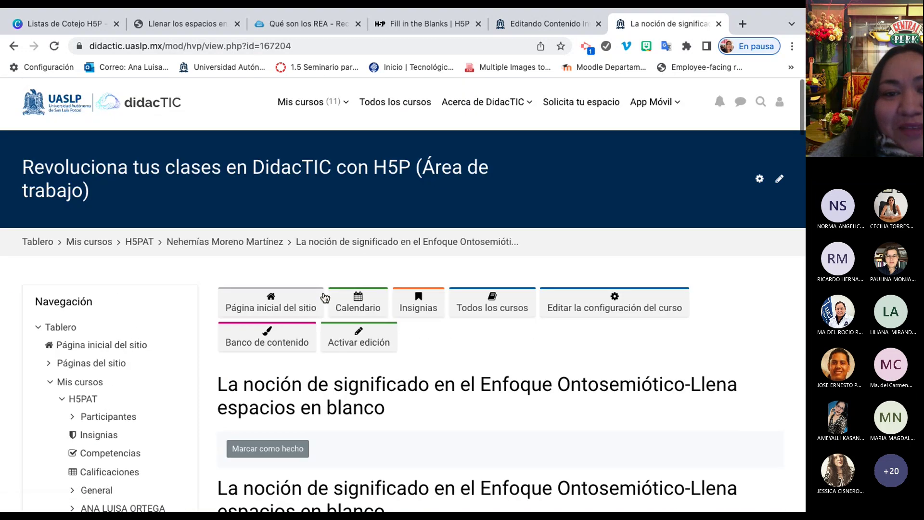
{"action": "left_click", "coordinate": [263, 246]}
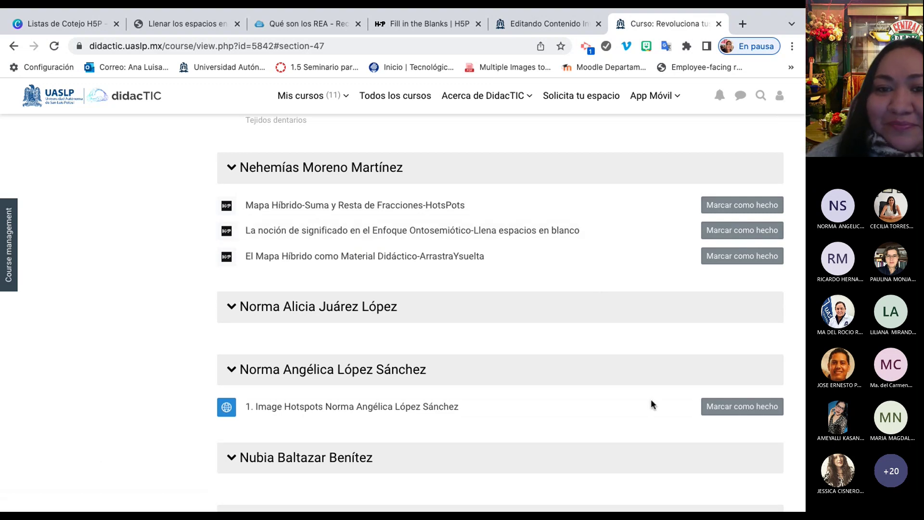
Switch to the Microsoft Teams meeting, read the chat question about the repeated image in Fill in the Blanks, and return to Chrome.
{"action": "key", "text": "super+Tab"}
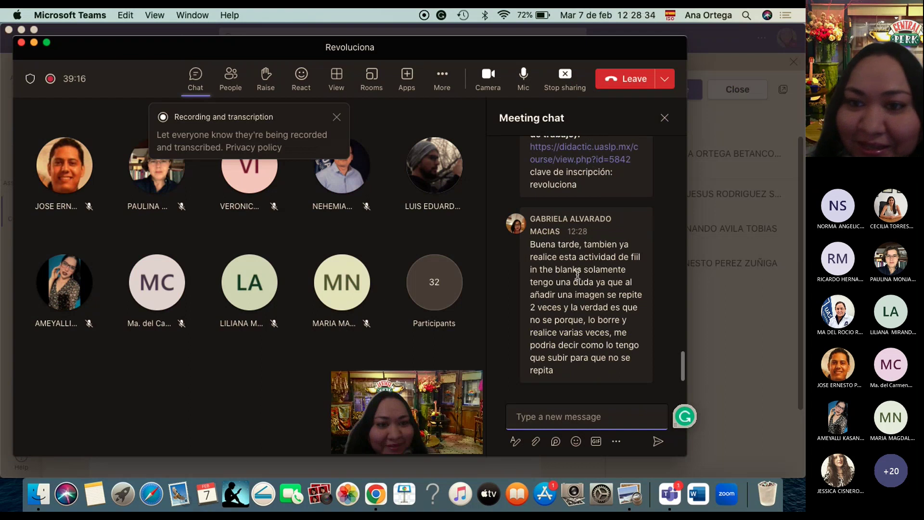
{"action": "mouse_move", "coordinate": [578, 273]}
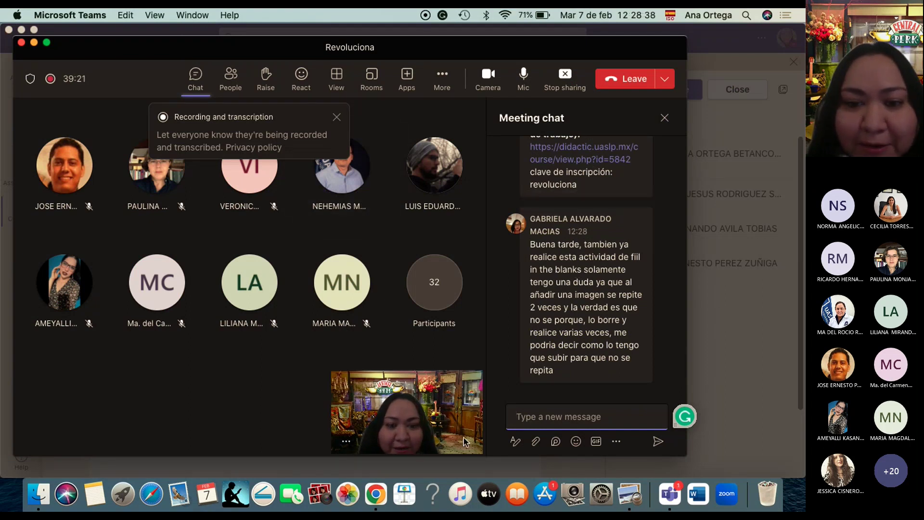
{"action": "left_click", "coordinate": [376, 493]}
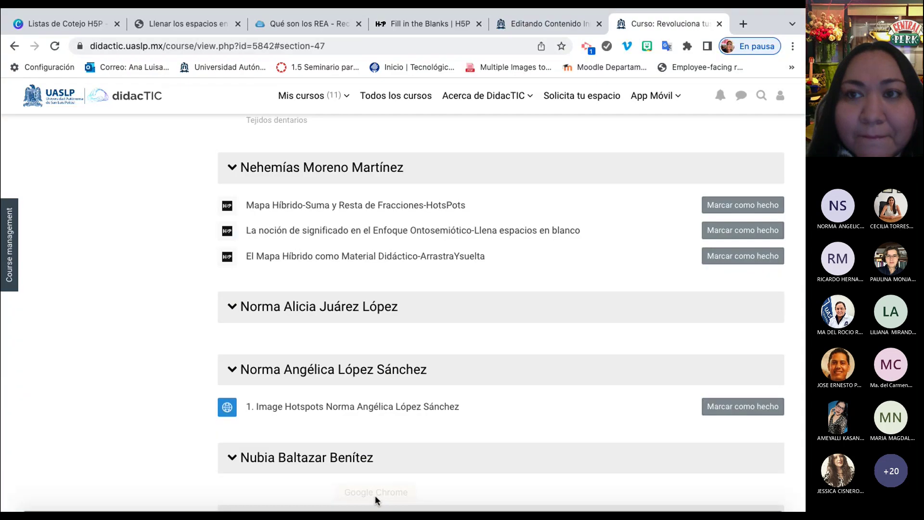
Open the activity El Mapa Híbrido como Material Didáctico-ArrastraYsuelta and view its drag-and-drop map.
{"action": "left_click", "coordinate": [420, 260]}
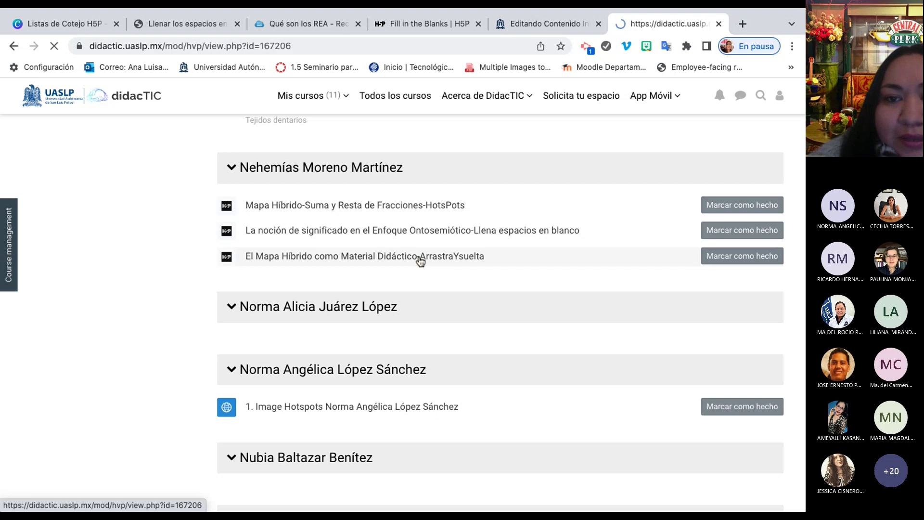
{"action": "scroll", "coordinate": [420, 260], "scroll_direction": "down", "scroll_amount": 3}
{"action": "scroll", "coordinate": [420, 260], "scroll_direction": "down", "scroll_amount": 5}
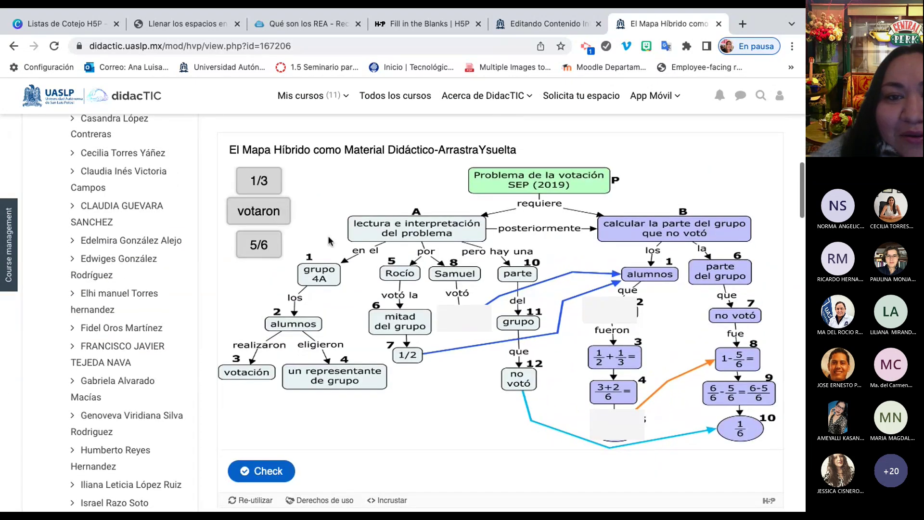
Try out the map by placing votaron in branch A's gap and 5/6 and 1/3 in branch B's gaps, and return to the participant's section.
{"action": "left_click_drag", "start_coordinate": [253, 188], "coordinate": [447, 307]}
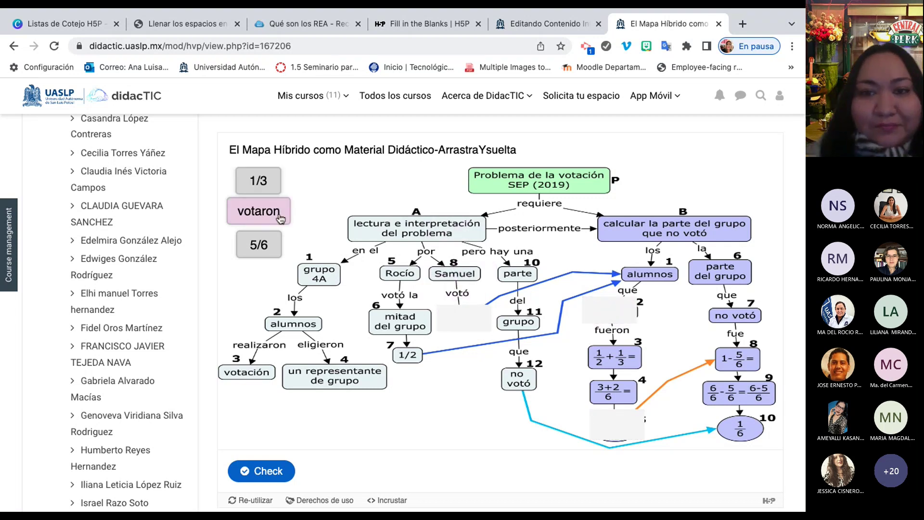
{"action": "left_click_drag", "start_coordinate": [279, 216], "coordinate": [482, 326]}
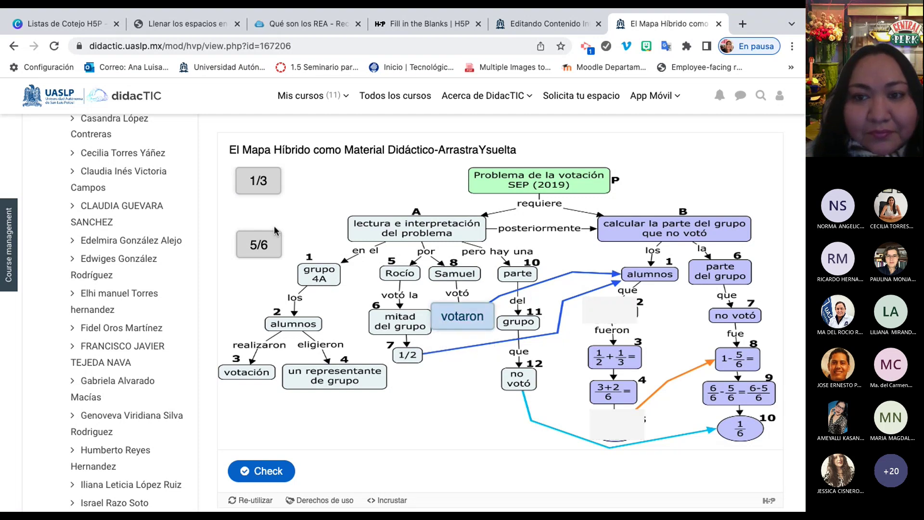
{"action": "left_click_drag", "start_coordinate": [258, 245], "coordinate": [630, 317]}
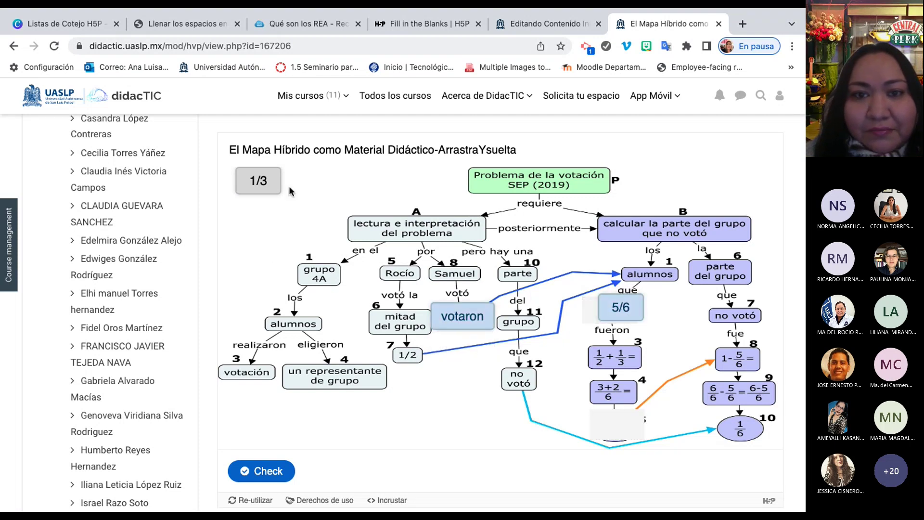
{"action": "left_click_drag", "start_coordinate": [259, 181], "coordinate": [596, 429]}
{"action": "scroll", "coordinate": [305, 345], "scroll_direction": "up", "scroll_amount": 10}
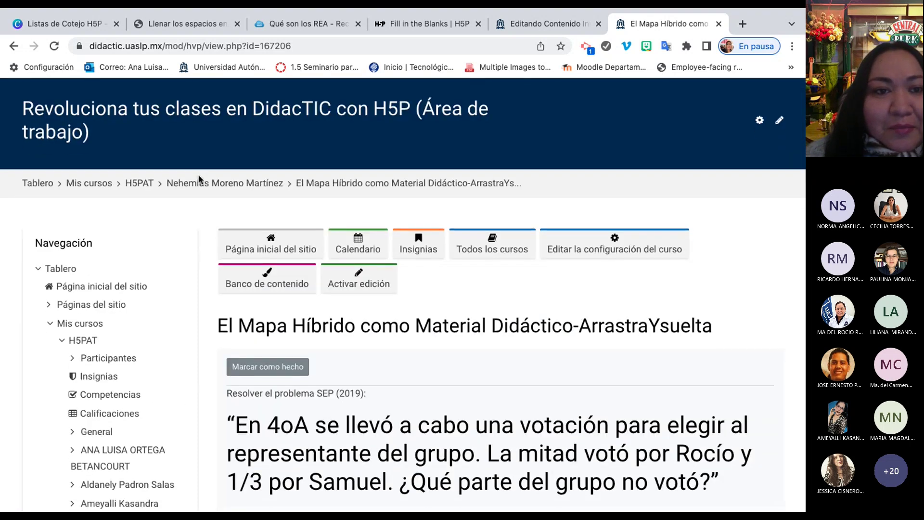
{"action": "left_click", "coordinate": [216, 186]}
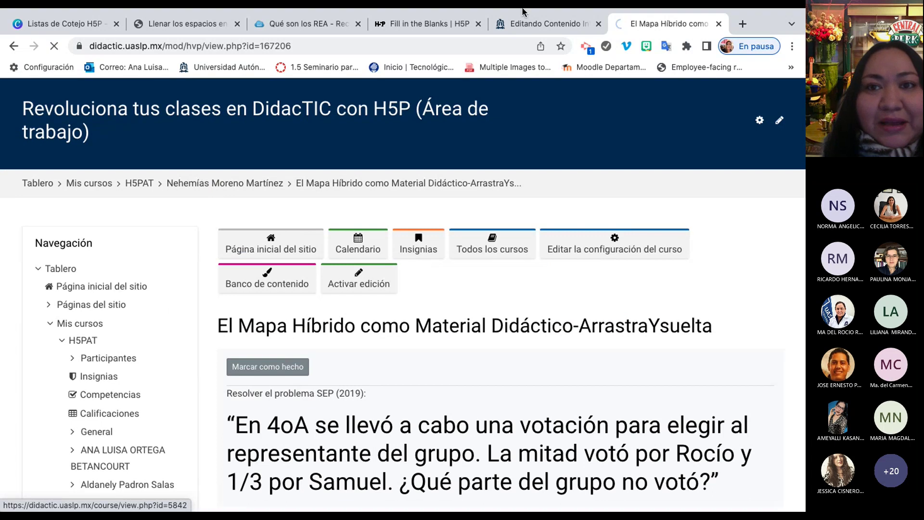
Return to the Fill in the Blanks editor and review the task description and the first text block's instructions for blanks, alternative answers and hints.
{"action": "left_click", "coordinate": [442, 25]}
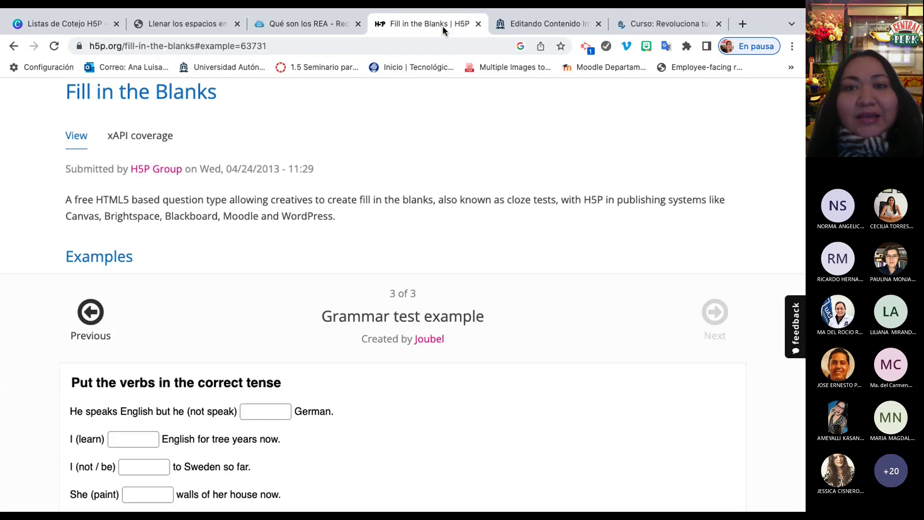
{"action": "left_click", "coordinate": [565, 22]}
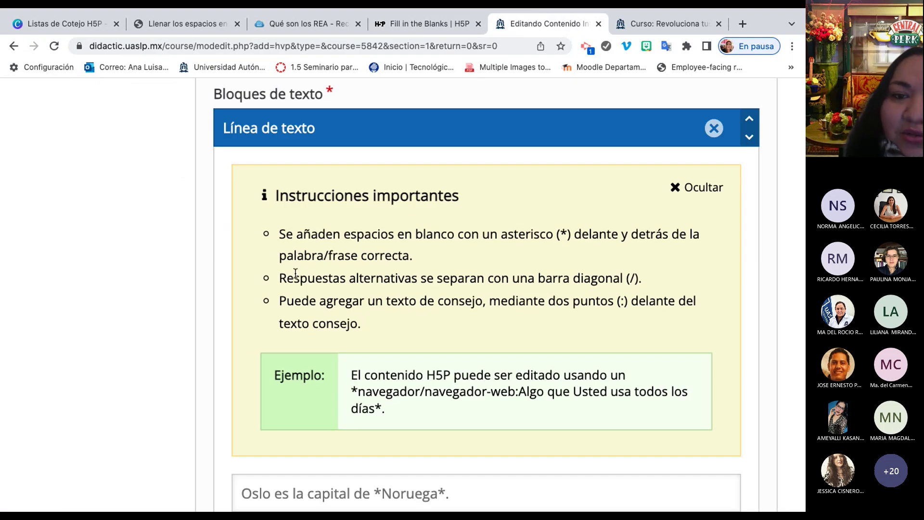
{"action": "scroll", "coordinate": [295, 273], "scroll_direction": "down", "scroll_amount": 3}
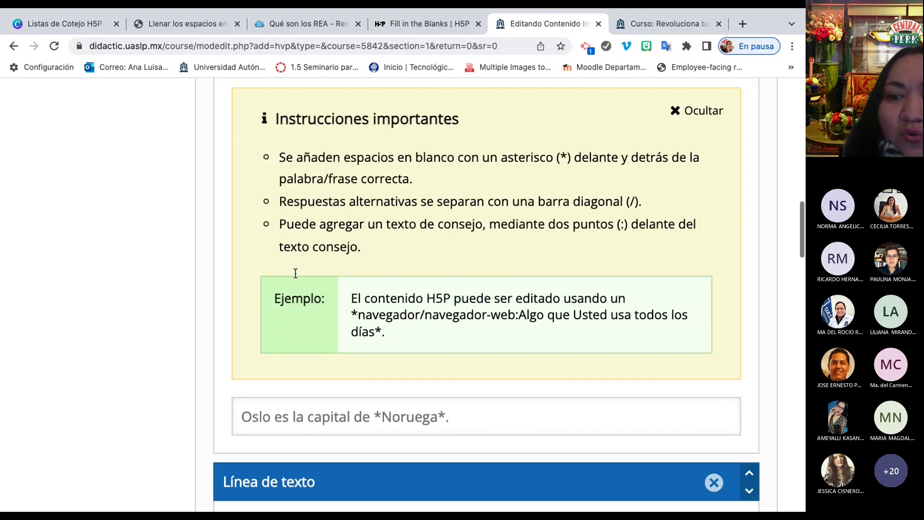
{"action": "scroll", "coordinate": [295, 273], "scroll_direction": "up", "scroll_amount": 2}
{"action": "scroll", "coordinate": [295, 273], "scroll_direction": "up", "scroll_amount": 5}
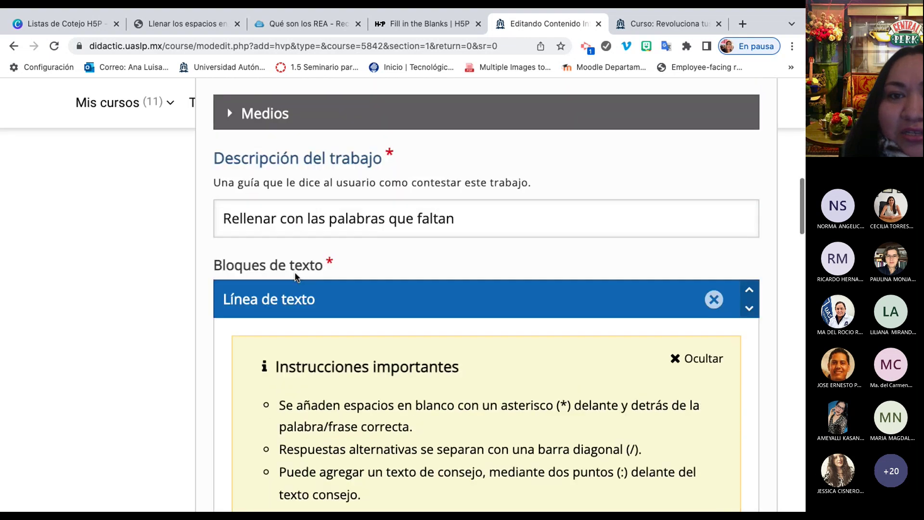
{"action": "scroll", "coordinate": [295, 273], "scroll_direction": "down", "scroll_amount": 5}
{"action": "scroll", "coordinate": [295, 272], "scroll_direction": "down", "scroll_amount": 4}
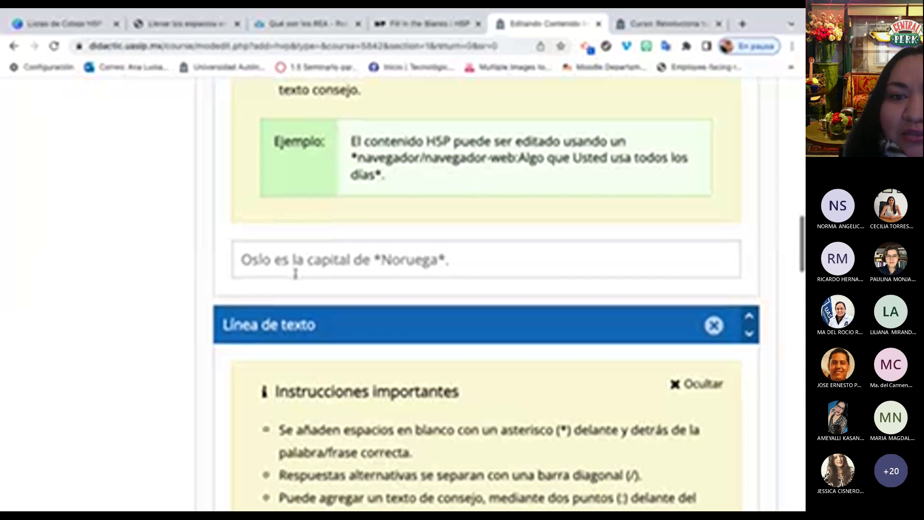
{"action": "scroll", "coordinate": [294, 272], "scroll_direction": "up", "scroll_amount": 2}
{"action": "scroll", "coordinate": [295, 272], "scroll_direction": "up", "scroll_amount": 3}
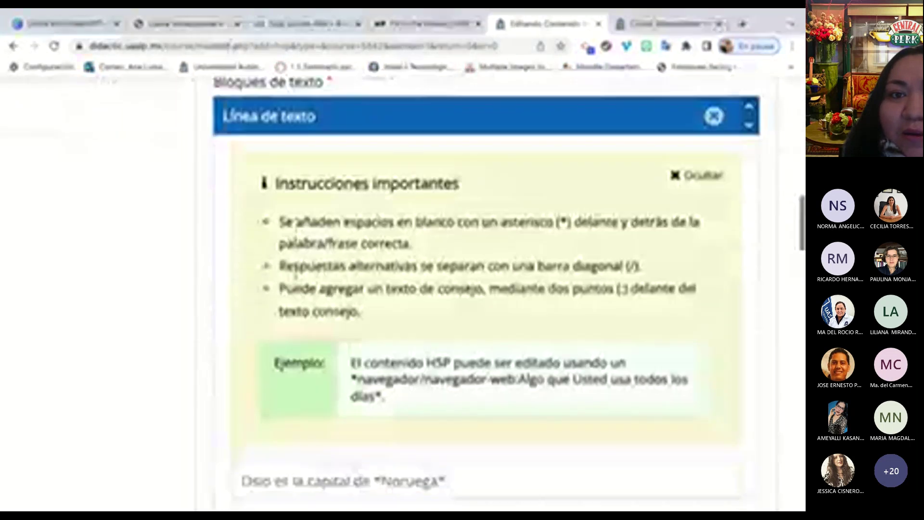
{"action": "scroll", "coordinate": [295, 272], "scroll_direction": "down", "scroll_amount": 5}
{"action": "scroll", "coordinate": [295, 276], "scroll_direction": "up", "scroll_amount": 1}
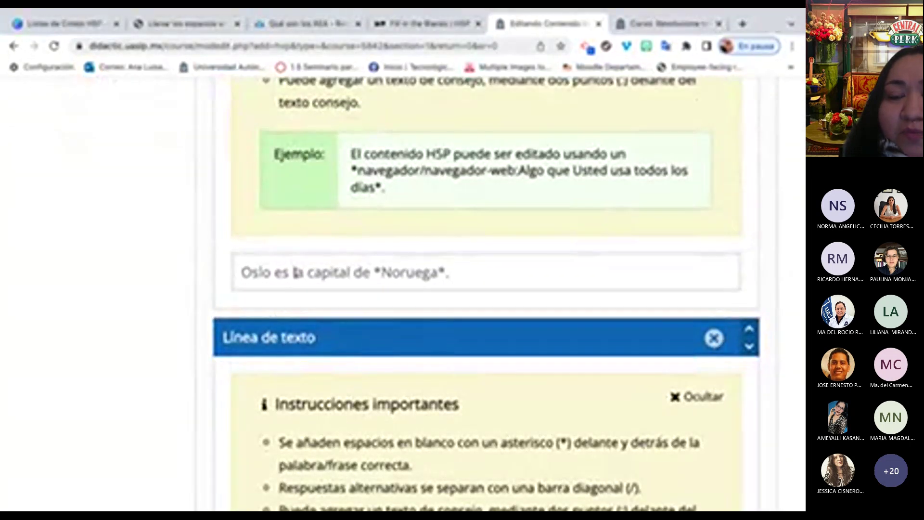
{"action": "scroll", "coordinate": [295, 273], "scroll_direction": "up", "scroll_amount": 6}
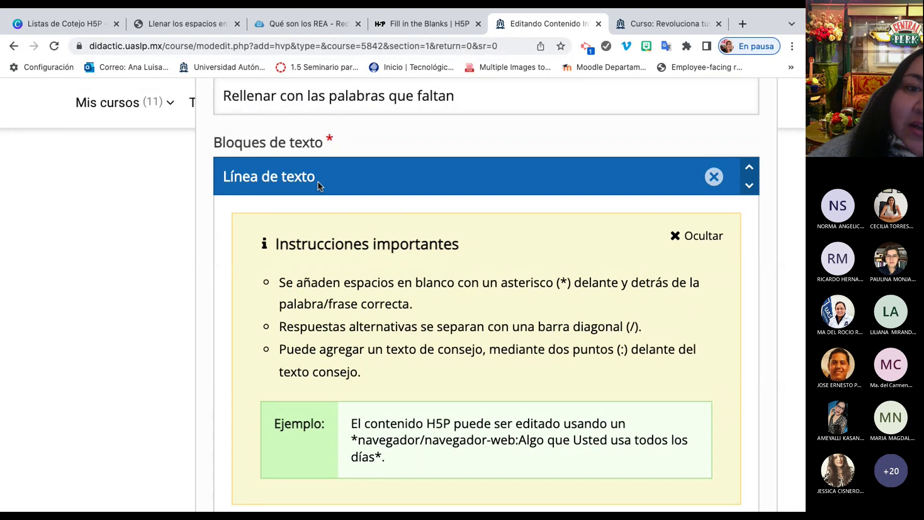
Add another text block below the existing ones in Bloques de texto.
{"action": "scroll", "coordinate": [319, 187], "scroll_direction": "down", "scroll_amount": 10}
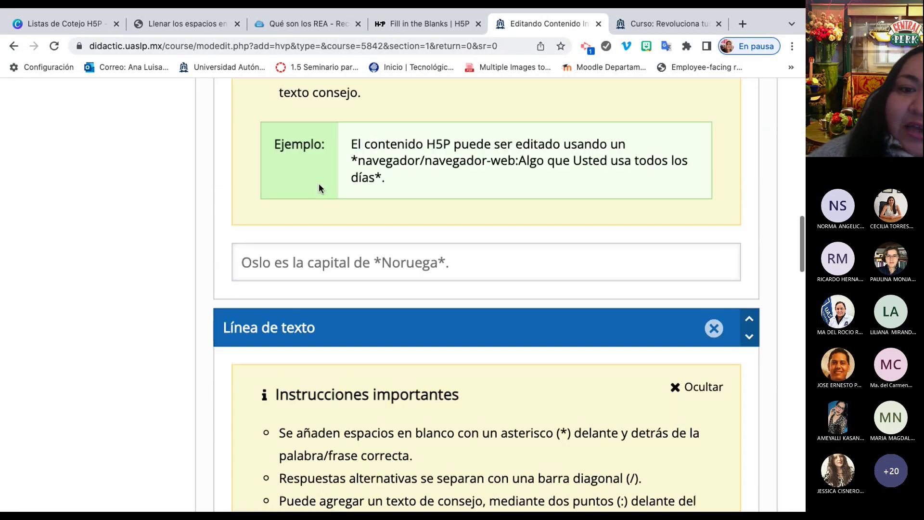
{"action": "scroll", "coordinate": [318, 183], "scroll_direction": "down", "scroll_amount": 1}
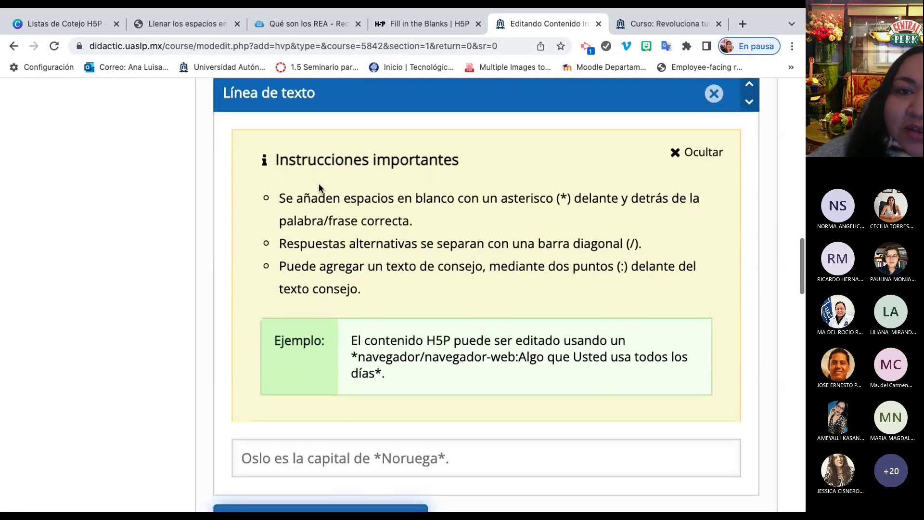
{"action": "scroll", "coordinate": [319, 183], "scroll_direction": "up", "scroll_amount": 1}
{"action": "scroll", "coordinate": [318, 187], "scroll_direction": "down", "scroll_amount": 3}
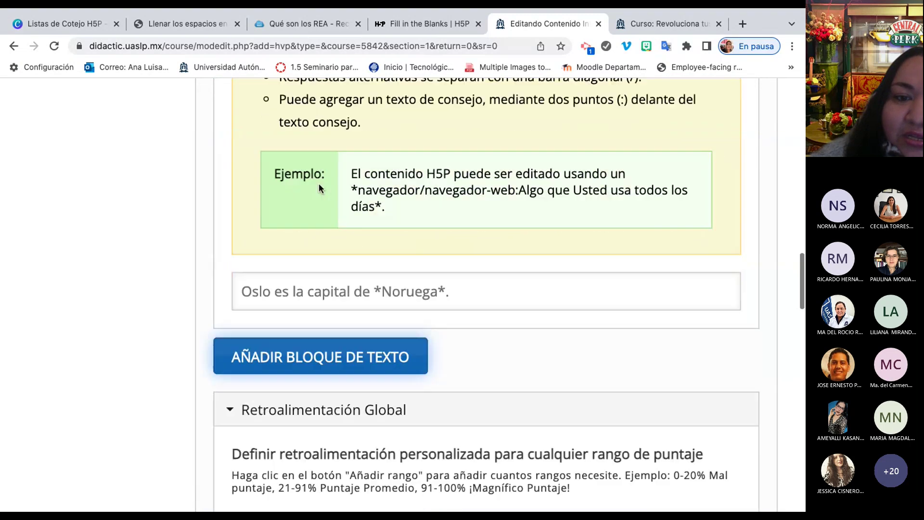
{"action": "scroll", "coordinate": [319, 187], "scroll_direction": "down", "scroll_amount": 4}
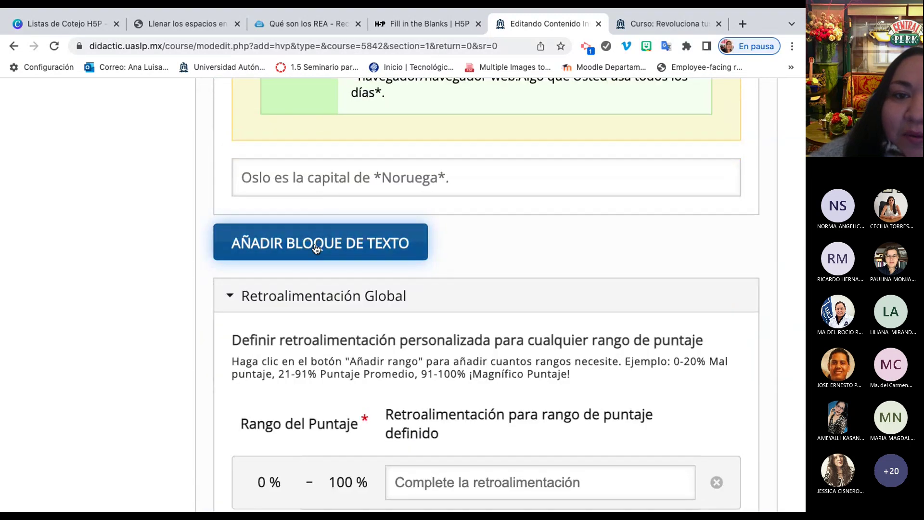
{"action": "left_click", "coordinate": [317, 249]}
{"action": "scroll", "coordinate": [315, 246], "scroll_direction": "down", "scroll_amount": 5}
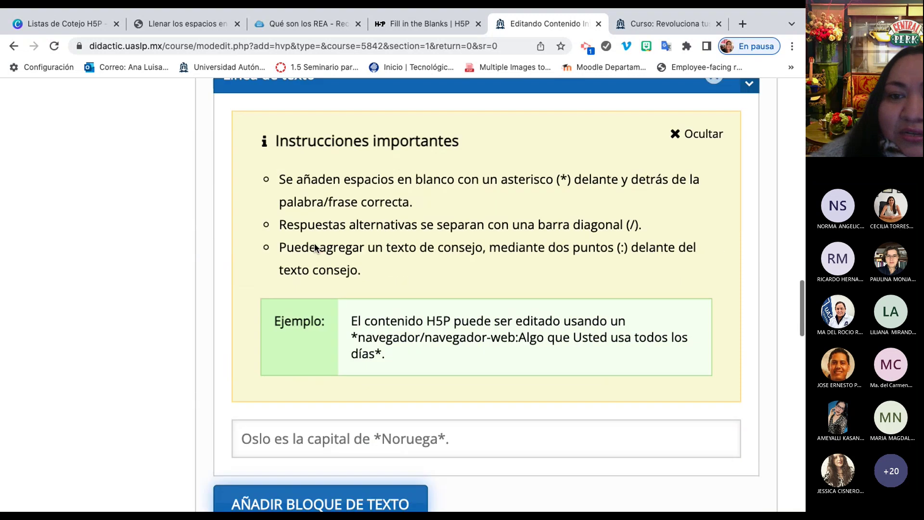
Look over the stacked text blocks and go back up to the Descripción del trabajo field.
{"action": "scroll", "coordinate": [315, 246], "scroll_direction": "up", "scroll_amount": 2}
{"action": "scroll", "coordinate": [314, 244], "scroll_direction": "up", "scroll_amount": 10}
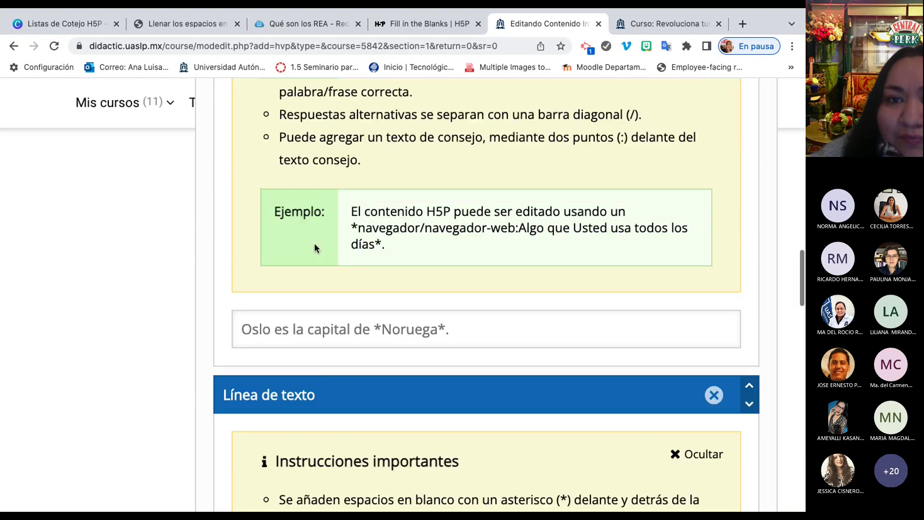
{"action": "scroll", "coordinate": [313, 244], "scroll_direction": "down", "scroll_amount": 6}
{"action": "scroll", "coordinate": [315, 244], "scroll_direction": "up", "scroll_amount": 5}
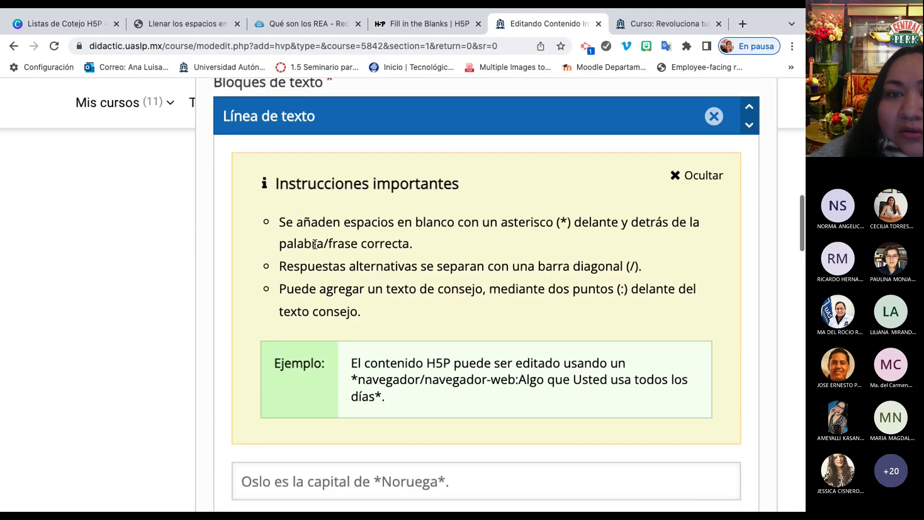
{"action": "scroll", "coordinate": [315, 244], "scroll_direction": "down", "scroll_amount": 1}
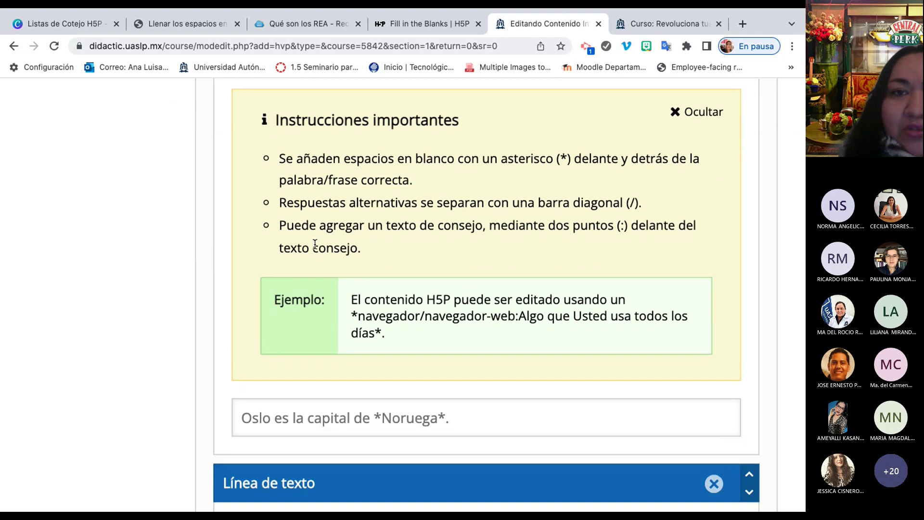
{"action": "scroll", "coordinate": [314, 244], "scroll_direction": "up", "scroll_amount": 5}
{"action": "scroll", "coordinate": [314, 244], "scroll_direction": "down", "scroll_amount": 1}
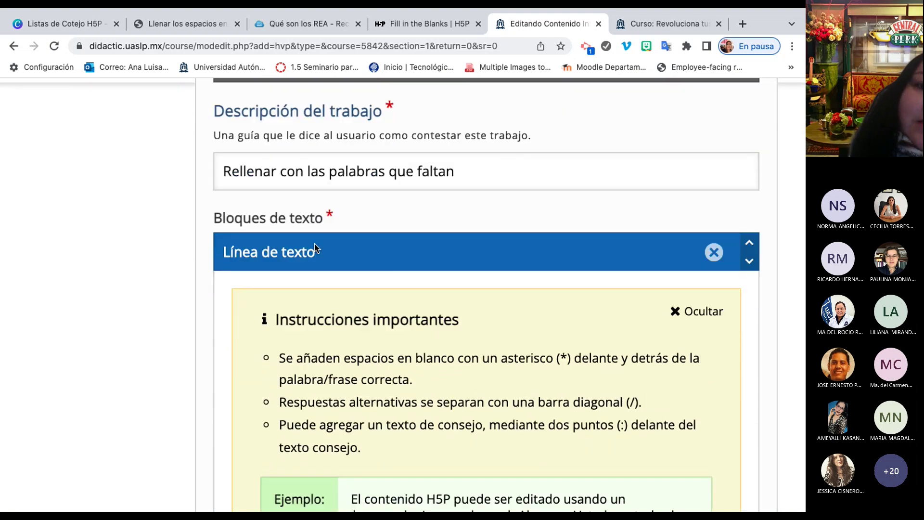
{"action": "scroll", "coordinate": [314, 244], "scroll_direction": "up", "scroll_amount": 1}
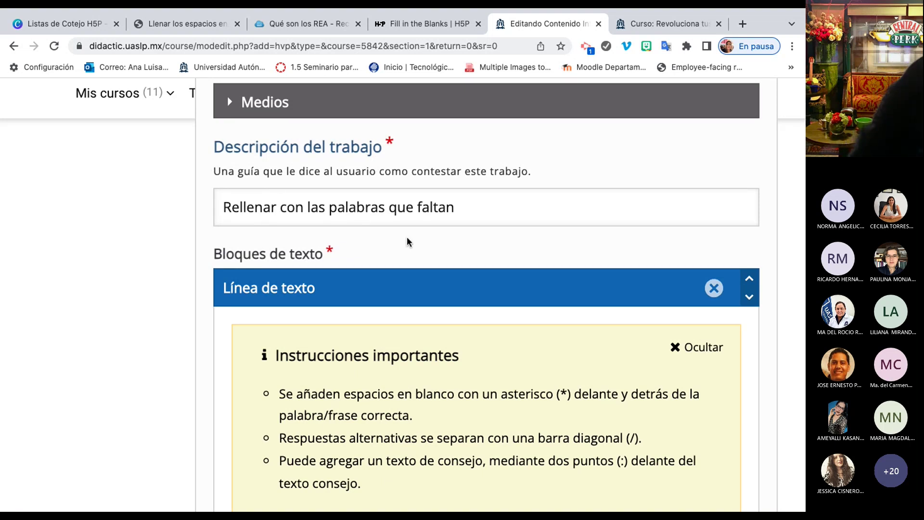
Copy the heading ¿Qué son los Recursos Educativos Abiertos (REA)? with its first paragraph from the REA page into the first text block.
{"action": "scroll", "coordinate": [407, 238], "scroll_direction": "down", "scroll_amount": 5}
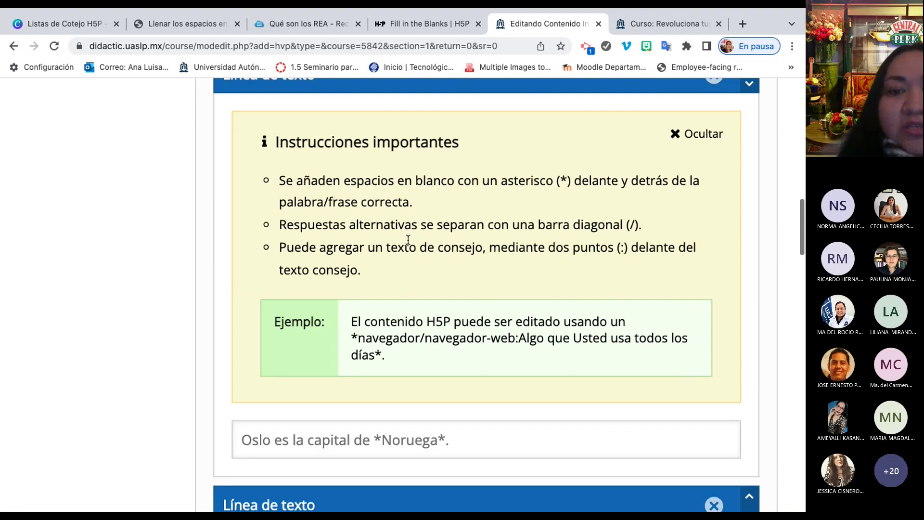
{"action": "scroll", "coordinate": [408, 240], "scroll_direction": "down", "scroll_amount": 3}
{"action": "left_click", "coordinate": [363, 305]}
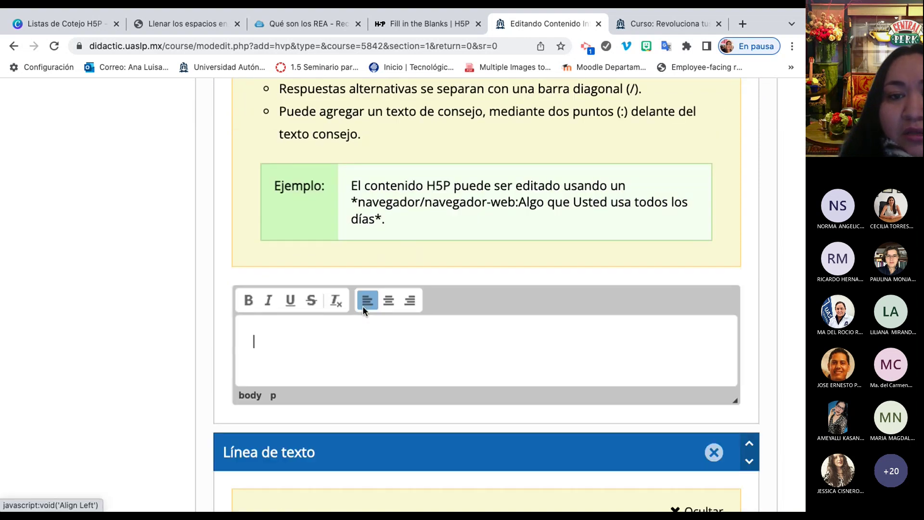
{"action": "left_click", "coordinate": [299, 23]}
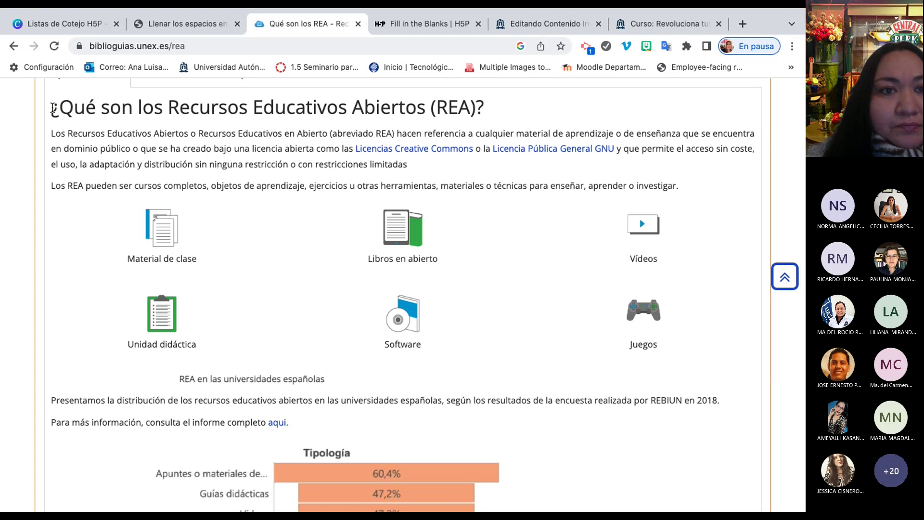
{"action": "left_click_drag", "start_coordinate": [52, 108], "coordinate": [422, 169]}
{"action": "key", "text": "ctrl+c"}
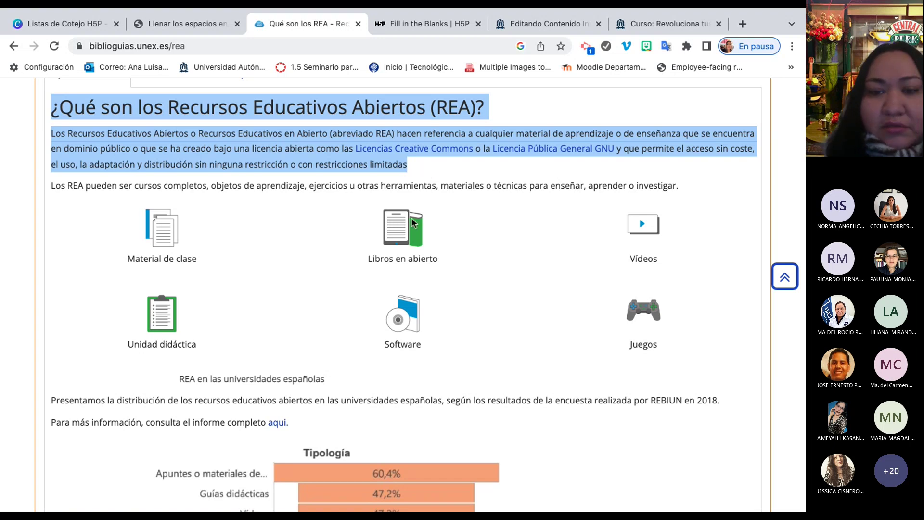
{"action": "left_click", "coordinate": [429, 22]}
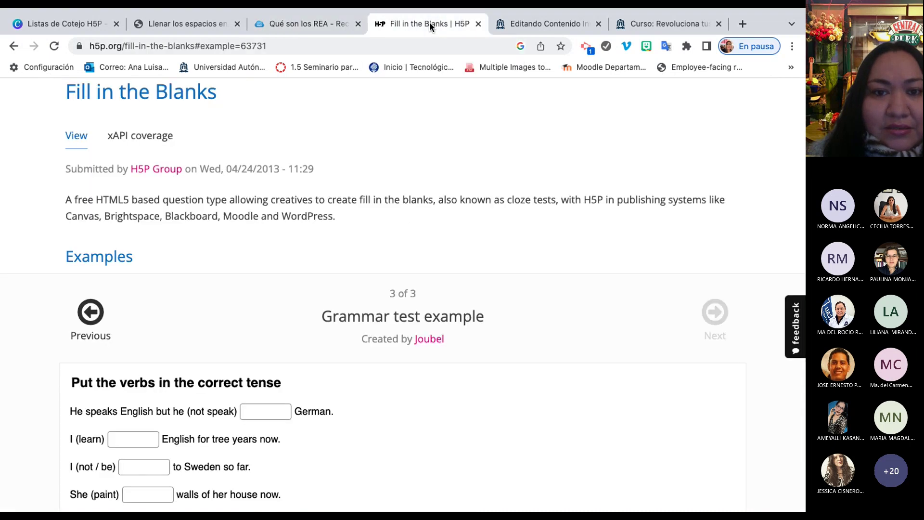
{"action": "left_click", "coordinate": [539, 22]}
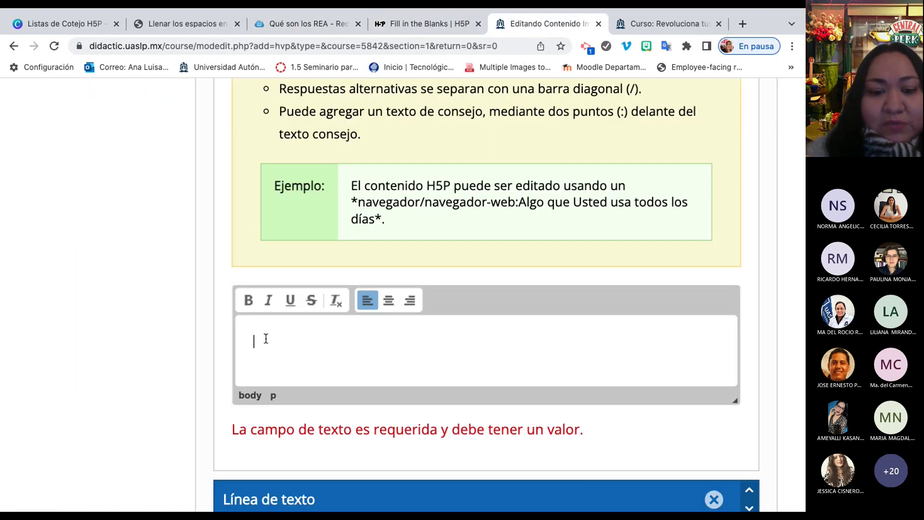
{"action": "key", "text": "ctrl+v"}
Delete the phrase "o Recursos Educativos en Abierto (abreviado REA)" from the pasted paragraph.
{"action": "scroll", "coordinate": [265, 339], "scroll_direction": "down", "scroll_amount": 3}
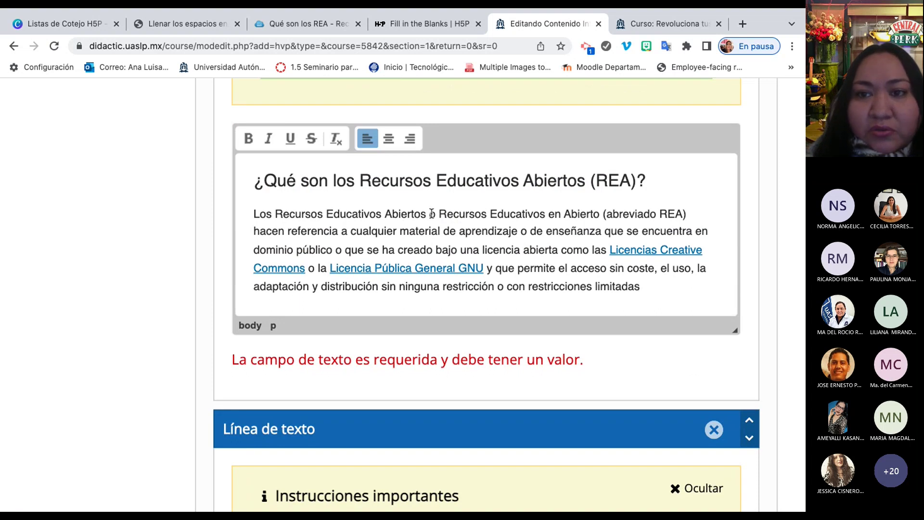
{"action": "left_click_drag", "start_coordinate": [428, 212], "coordinate": [692, 214]}
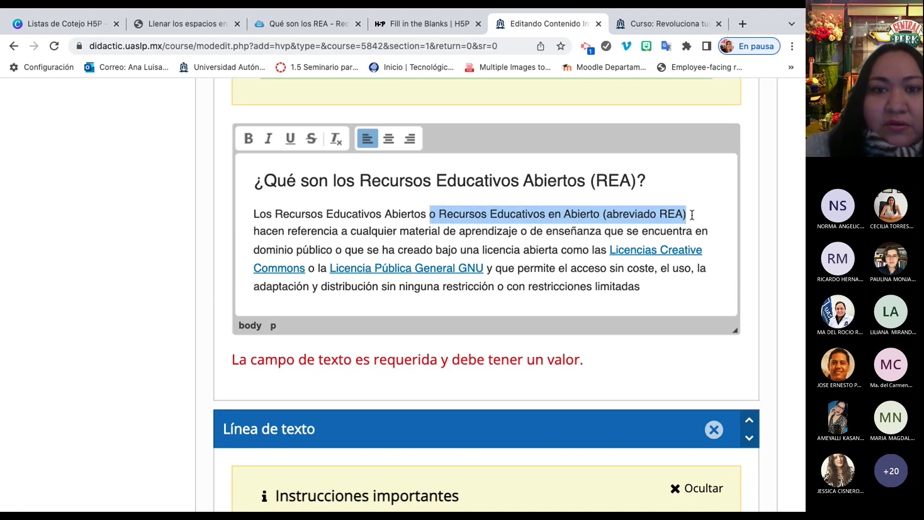
{"action": "key", "text": "BackSpace"}
{"action": "key", "text": "BackSpace"}
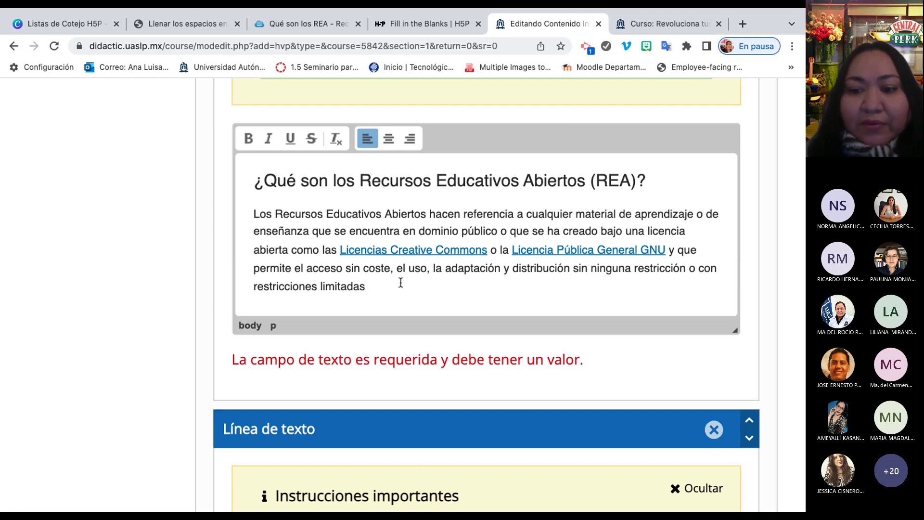
Clear the wrong character entered before "dominio público" and switch the keyboard's input language.
{"action": "type", "text": "("}
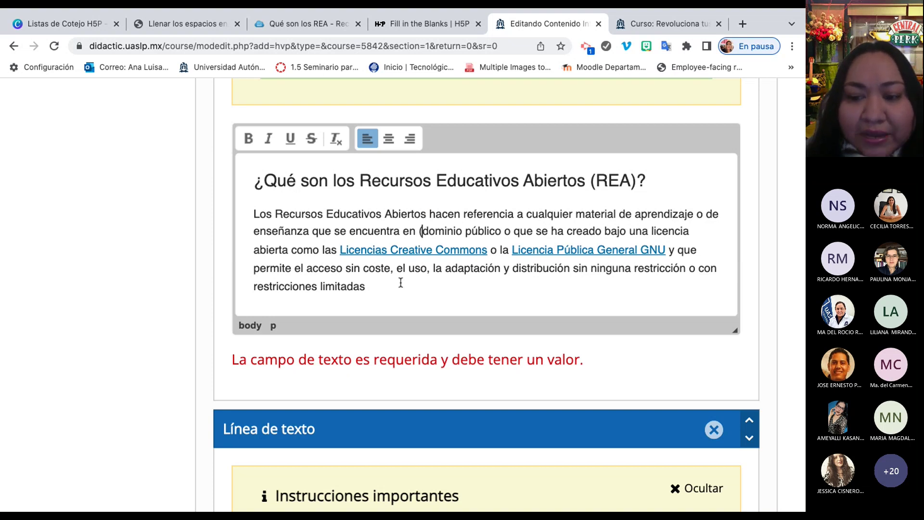
{"action": "key", "text": "BackSpace"}
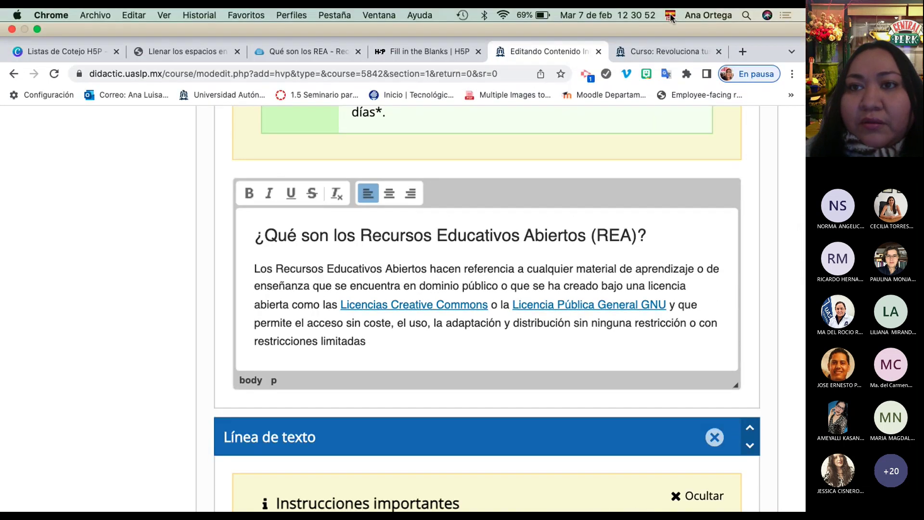
{"action": "left_click", "coordinate": [671, 18]}
{"action": "left_click", "coordinate": [662, 45]}
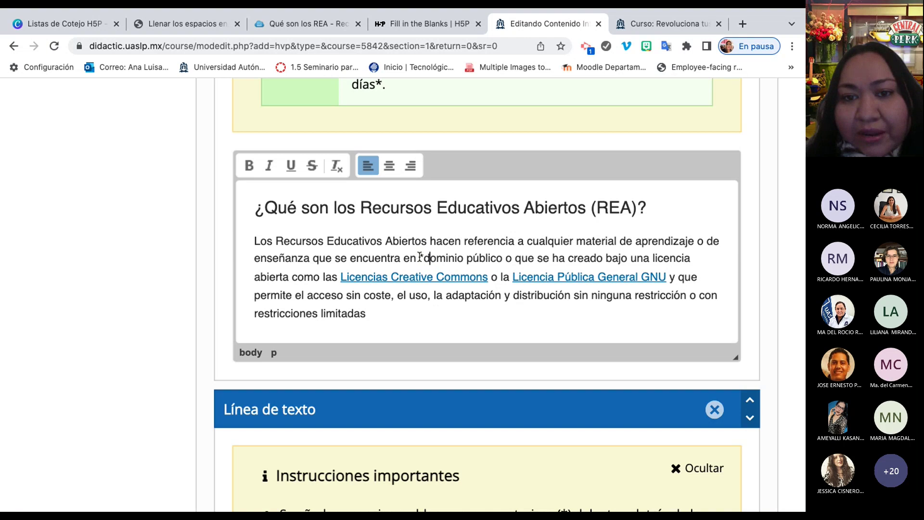
Mark "dominio público" as a blank by enclosing it in asterisks.
{"action": "key", "text": "Right"}
{"action": "key", "text": "Right"}
{"action": "key", "text": "Right"}
{"action": "key", "text": "Right"}
{"action": "key", "text": "Right"}
{"action": "key", "text": "Right"}
{"action": "key", "text": "Right"}
{"action": "key", "text": "Right"}
{"action": "key", "text": "Right"}
{"action": "key", "text": "Right"}
{"action": "key", "text": "Right"}
{"action": "key", "text": "Right"}
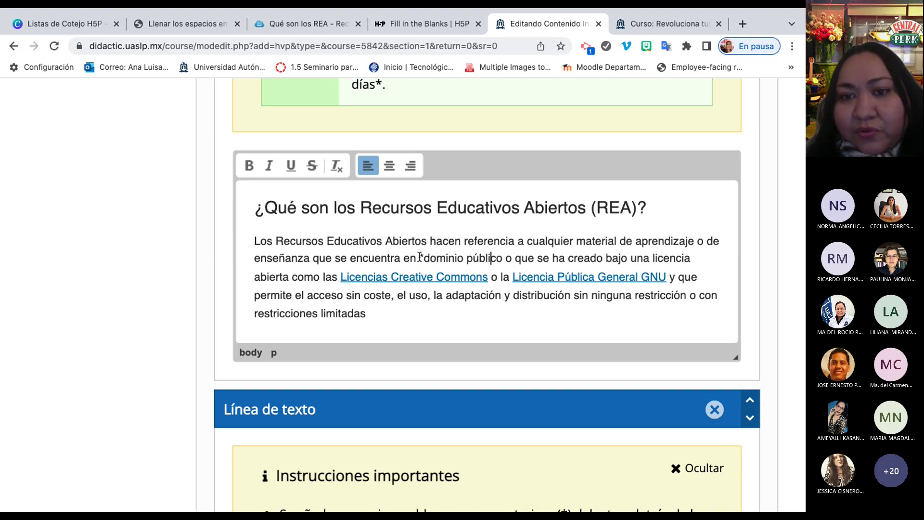
{"action": "key", "text": "Right"}
{"action": "type", "text": "*"}
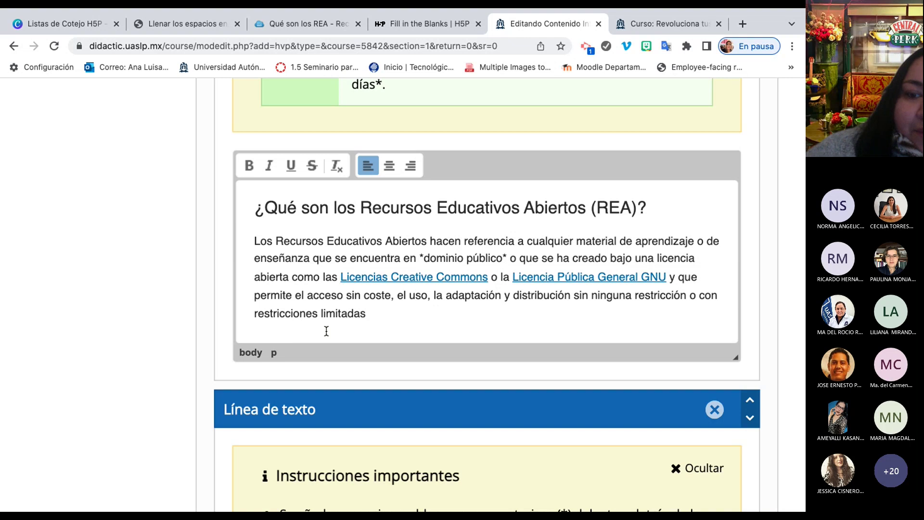
{"action": "key", "text": "shift+Return"}
{"action": "type", "text": "*"}
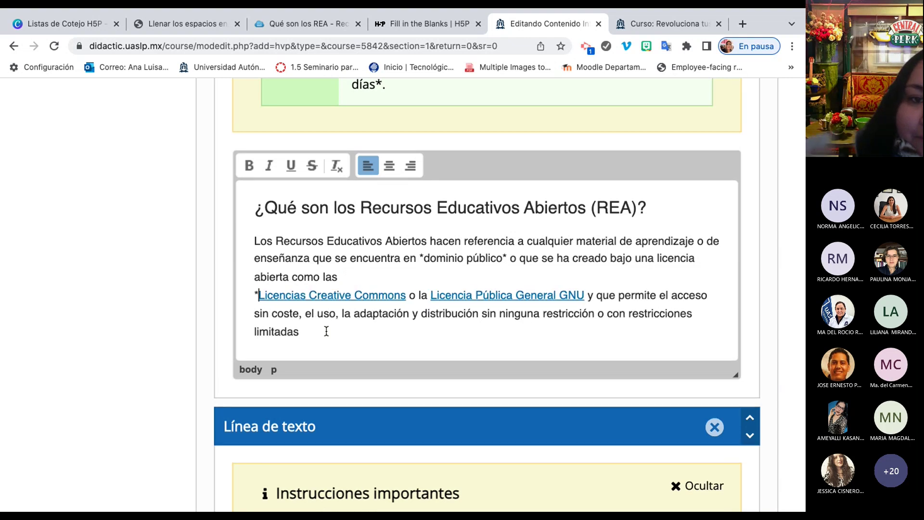
{"action": "key", "text": "BackSpace"}
{"action": "key", "text": "BackSpace"}
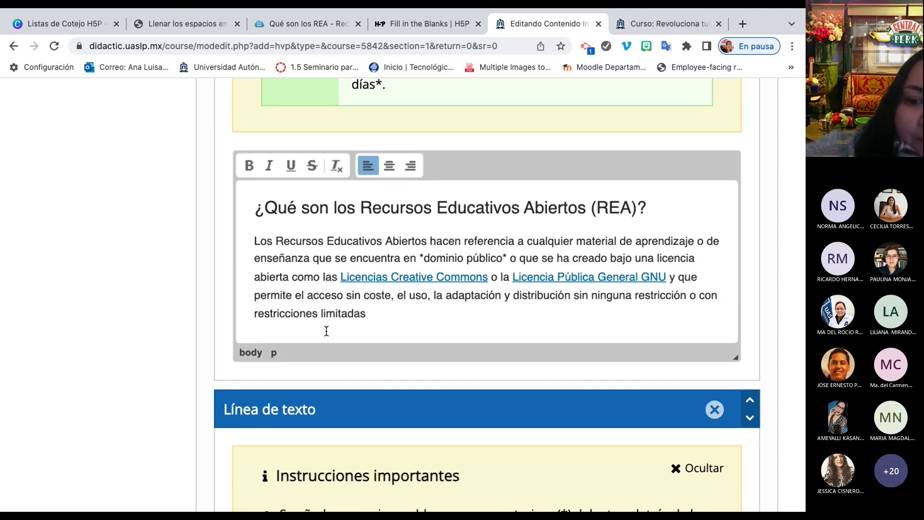
Mark "Licencias Creative Commons" as a blank by enclosing it in asterisks, checking the Microsoft Teams meeting chat in between.
{"action": "type", "text": "*"}
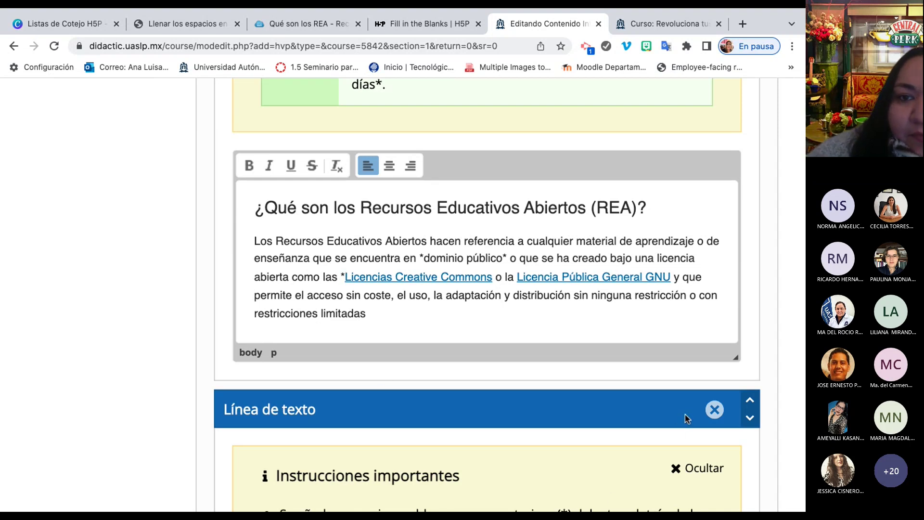
{"action": "key", "text": "ctrl+Left"}
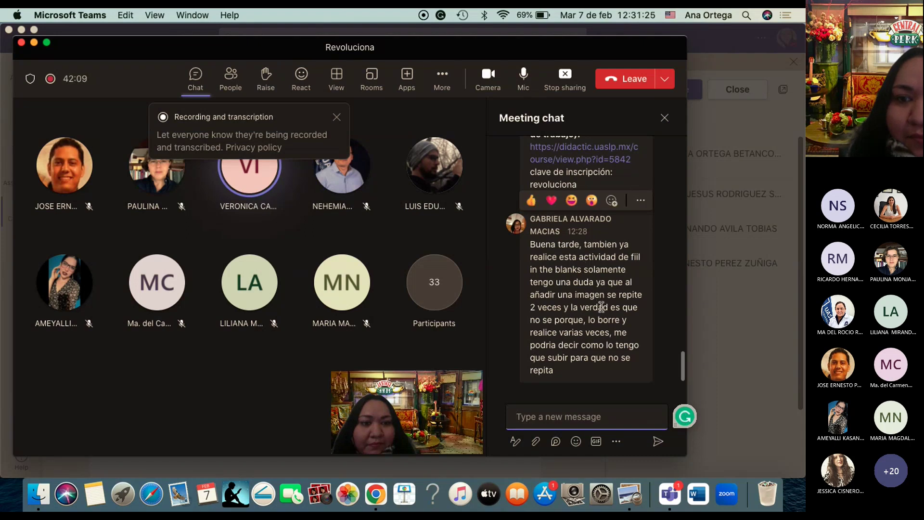
{"action": "left_click", "coordinate": [712, 330]}
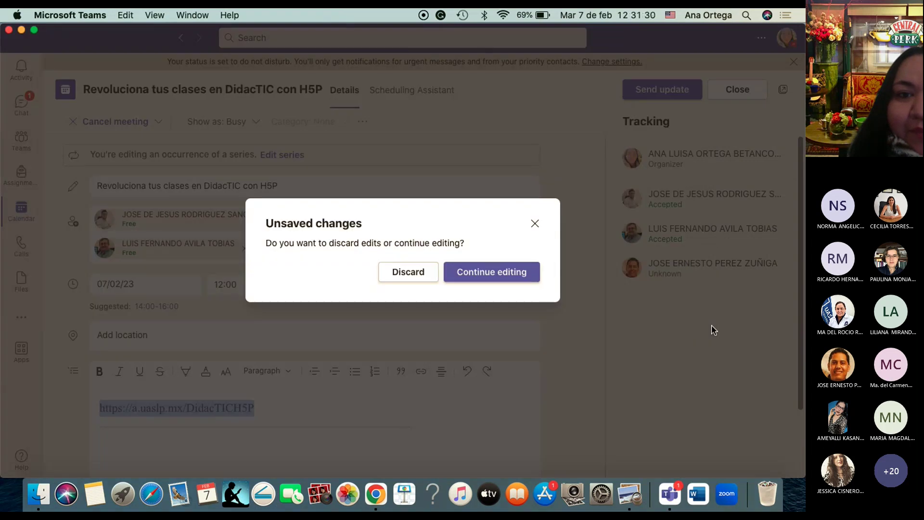
{"action": "left_click", "coordinate": [376, 492]}
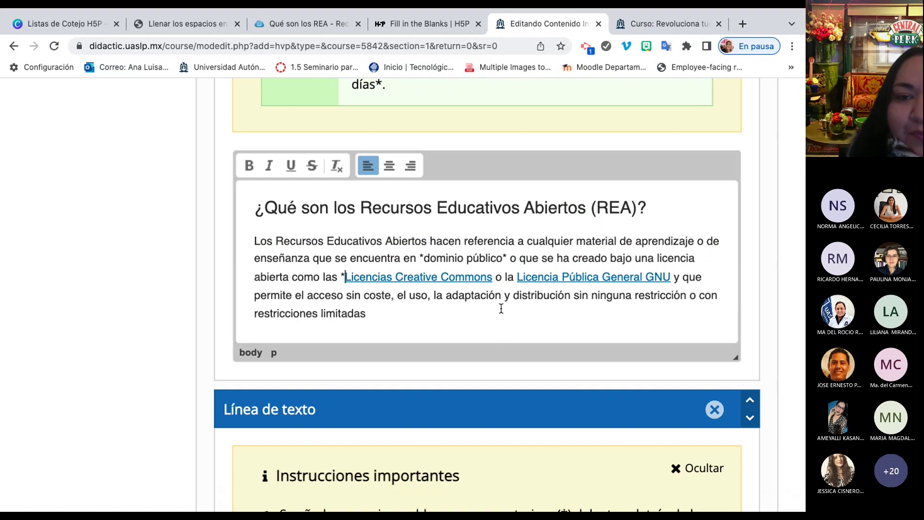
{"action": "left_click", "coordinate": [494, 278]}
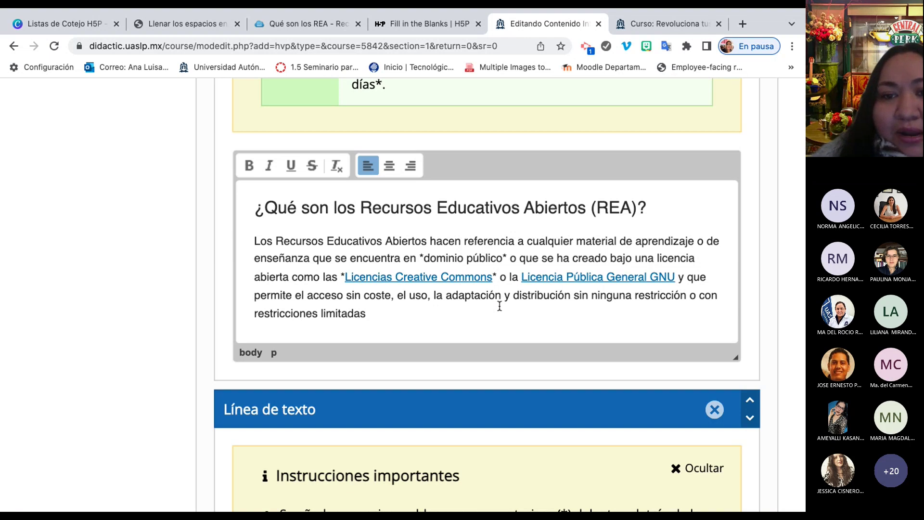
{"action": "scroll", "coordinate": [499, 306], "scroll_direction": "up", "scroll_amount": 1}
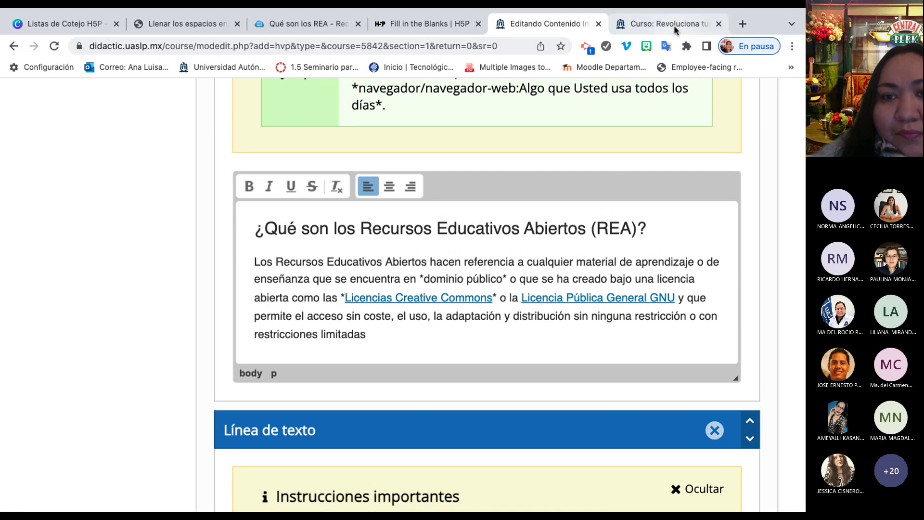
Look through the participants' sections down to the end of the DidacTIC course page for their H5P activities.
{"action": "left_click", "coordinate": [674, 25]}
{"action": "scroll", "coordinate": [485, 362], "scroll_direction": "down", "scroll_amount": 1}
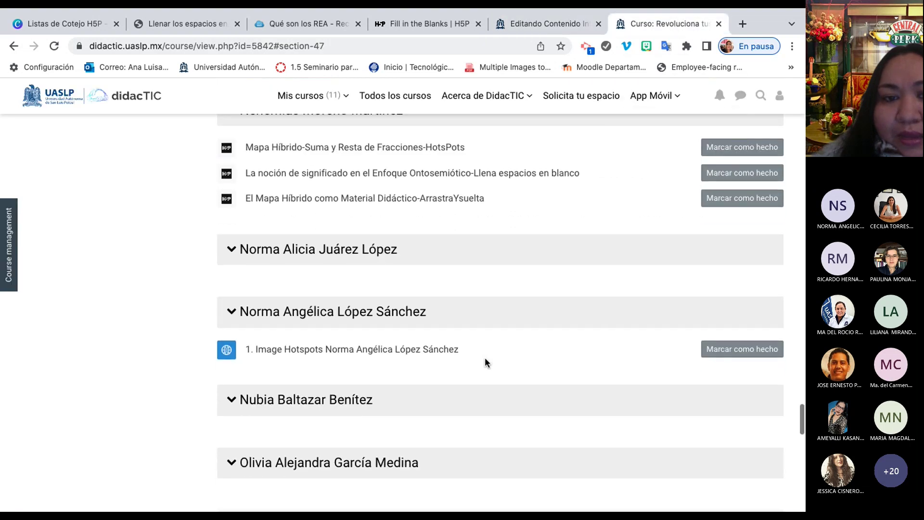
{"action": "scroll", "coordinate": [486, 362], "scroll_direction": "up", "scroll_amount": 6}
{"action": "scroll", "coordinate": [485, 362], "scroll_direction": "down", "scroll_amount": 4}
{"action": "scroll", "coordinate": [485, 362], "scroll_direction": "down", "scroll_amount": 8}
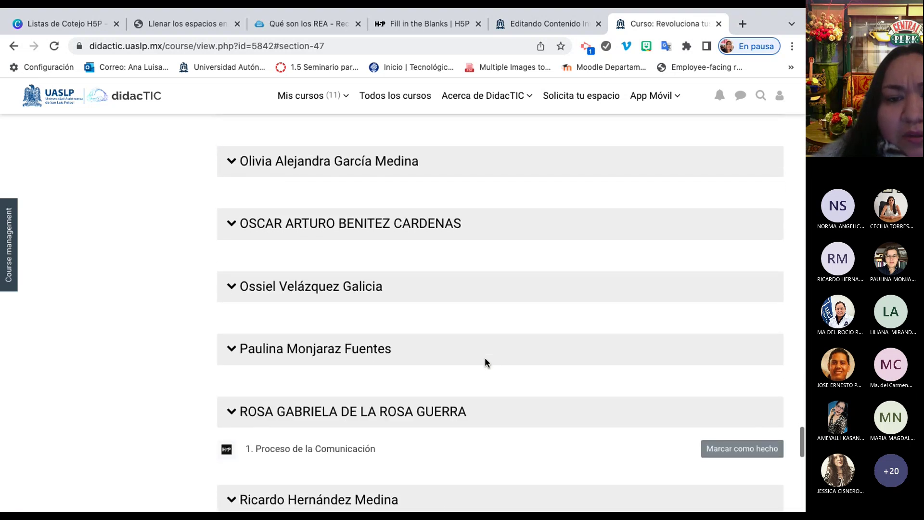
{"action": "scroll", "coordinate": [485, 362], "scroll_direction": "down", "scroll_amount": 7}
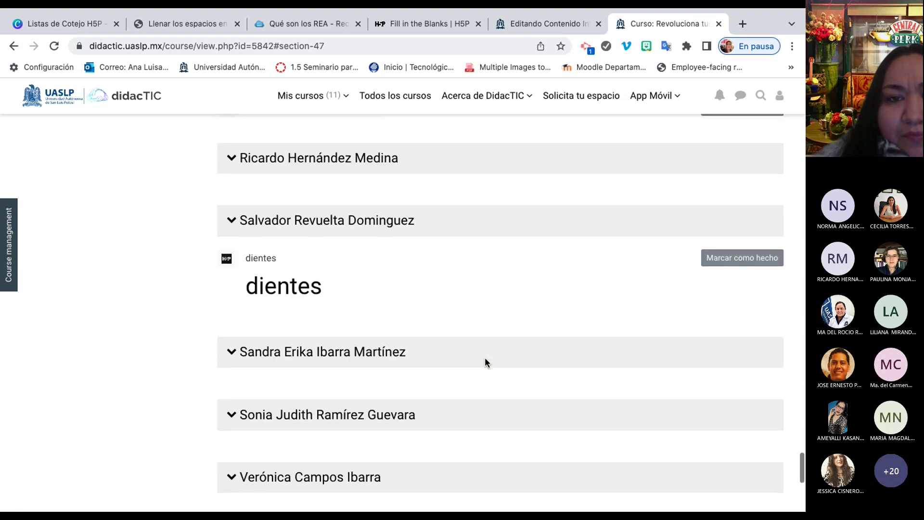
{"action": "scroll", "coordinate": [485, 362], "scroll_direction": "down", "scroll_amount": 4}
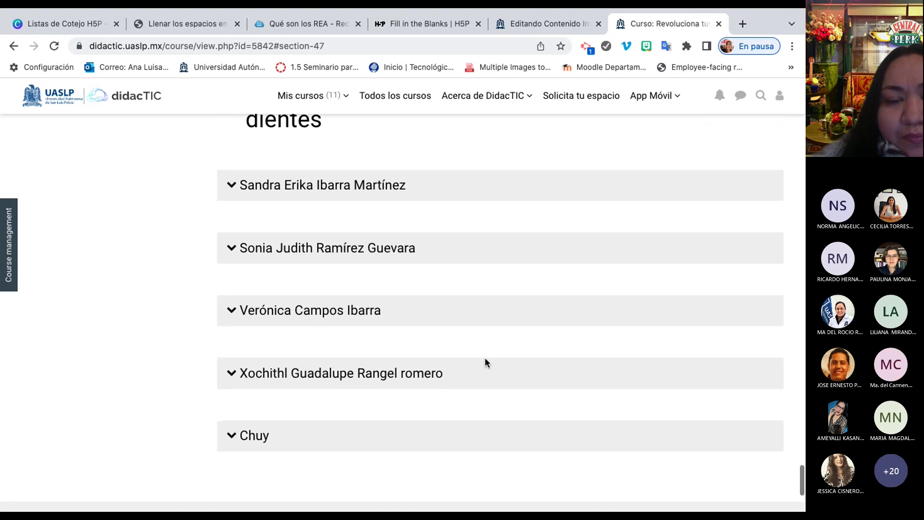
{"action": "scroll", "coordinate": [485, 362], "scroll_direction": "down", "scroll_amount": 3}
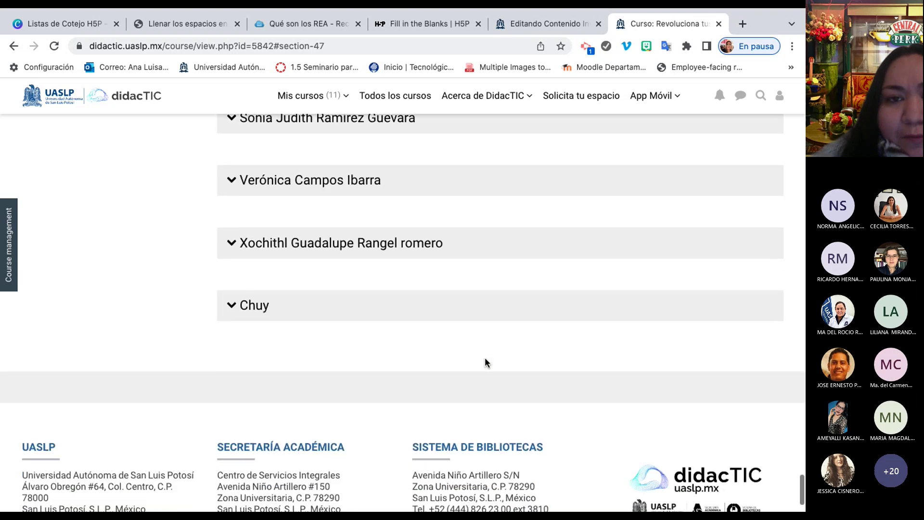
Examine the Fill in the Blanks entry in the content type list on page 4 of the Llenar los espacios en blanco tutorial PDF.
{"action": "left_click", "coordinate": [203, 23]}
{"action": "scroll", "coordinate": [175, 420], "scroll_direction": "up", "scroll_amount": 10}
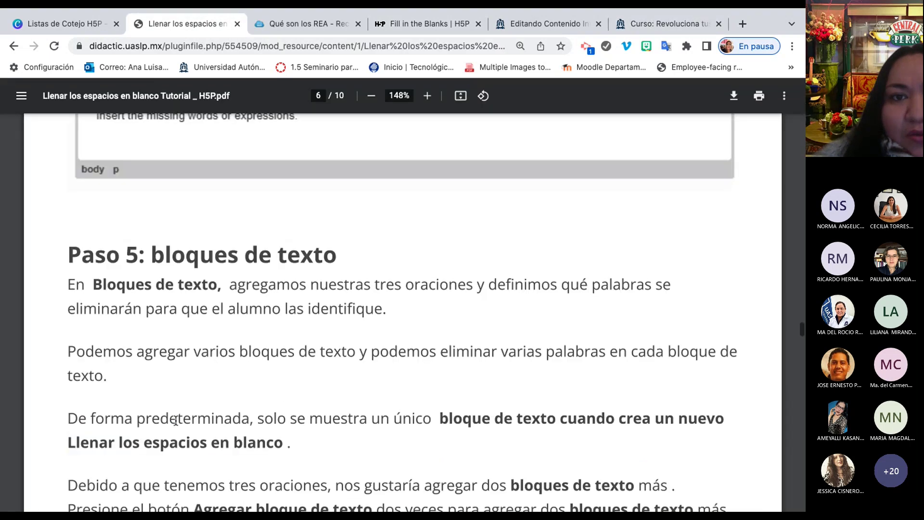
{"action": "scroll", "coordinate": [175, 419], "scroll_direction": "up", "scroll_amount": 20}
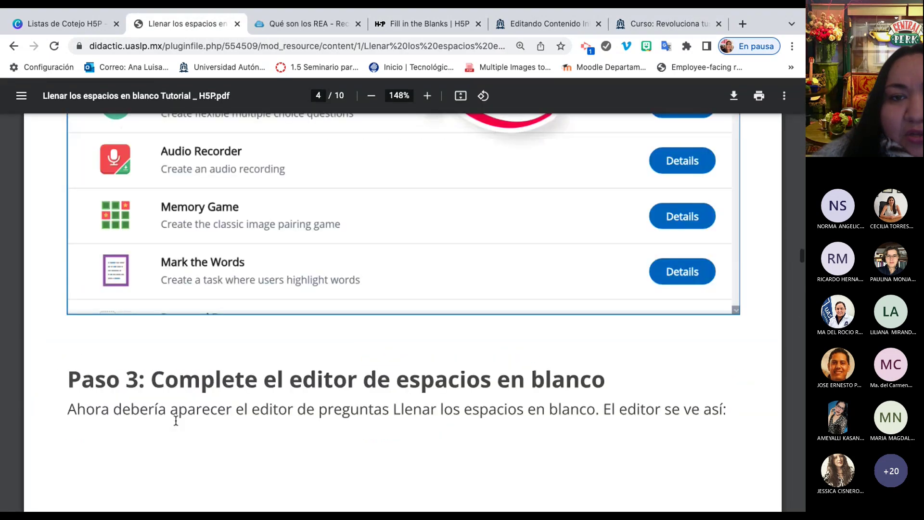
{"action": "scroll", "coordinate": [176, 420], "scroll_direction": "up", "scroll_amount": 2}
{"action": "scroll", "coordinate": [176, 420], "scroll_direction": "down", "scroll_amount": 3, "text": "ctrl"}
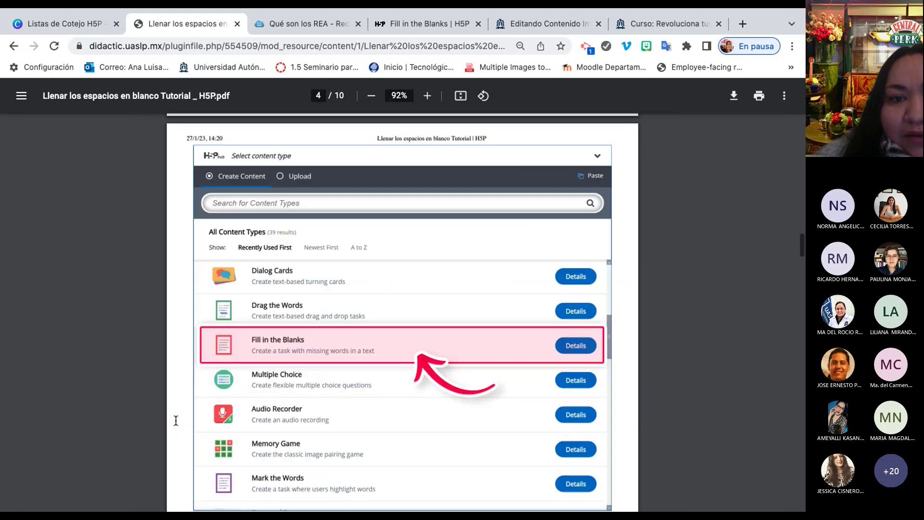
{"action": "scroll", "coordinate": [262, 343], "scroll_direction": "down", "scroll_amount": 2}
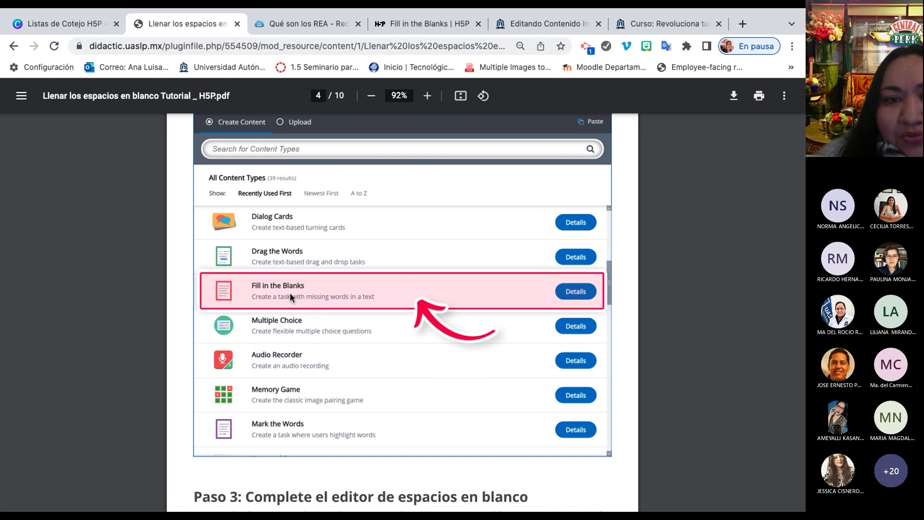
{"action": "scroll", "coordinate": [289, 292], "scroll_direction": "up", "scroll_amount": 3, "text": "ctrl"}
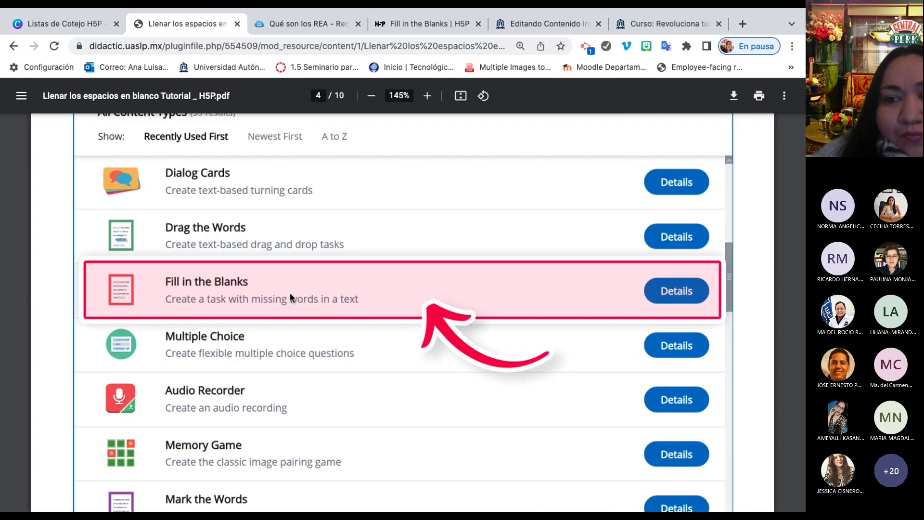
Review Paso 3 of the tutorial, examining the Fill in the Blanks editor's title, media, task description and text block fields.
{"action": "scroll", "coordinate": [289, 295], "scroll_direction": "down", "scroll_amount": 5}
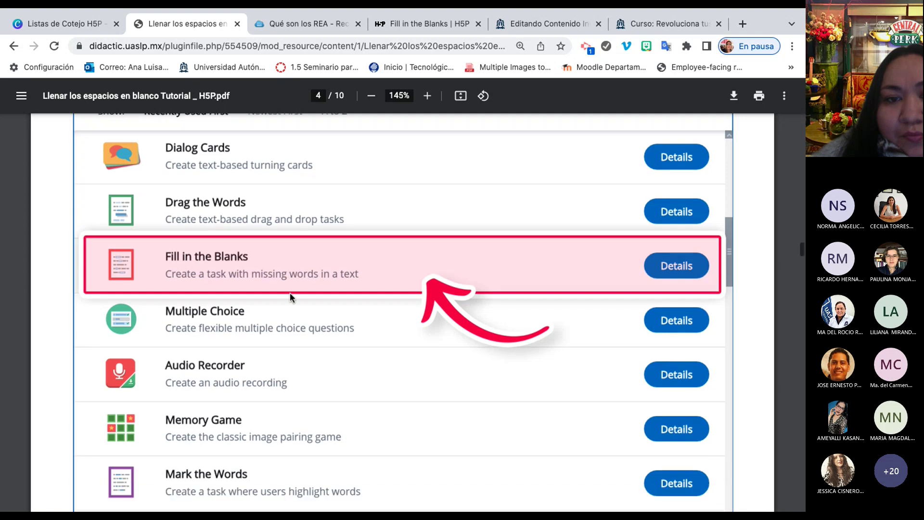
{"action": "scroll", "coordinate": [289, 294], "scroll_direction": "down", "scroll_amount": 5}
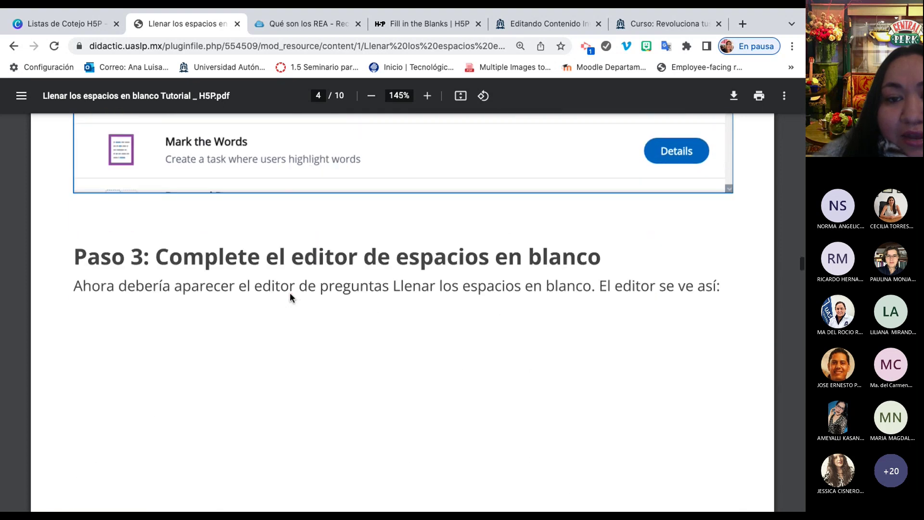
{"action": "scroll", "coordinate": [289, 295], "scroll_direction": "down", "scroll_amount": 3}
{"action": "scroll", "coordinate": [290, 293], "scroll_direction": "down", "scroll_amount": 4}
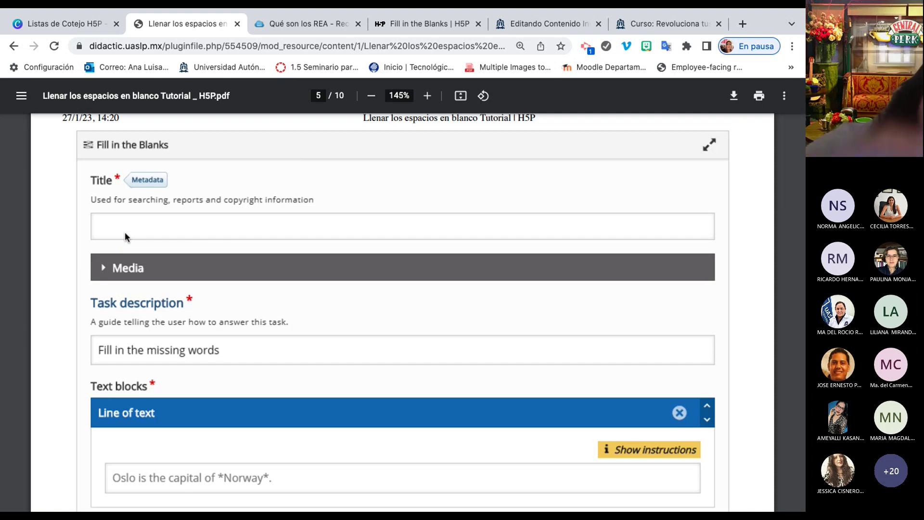
{"action": "scroll", "coordinate": [126, 232], "scroll_direction": "down", "scroll_amount": 1}
{"action": "scroll", "coordinate": [125, 236], "scroll_direction": "up", "scroll_amount": 4}
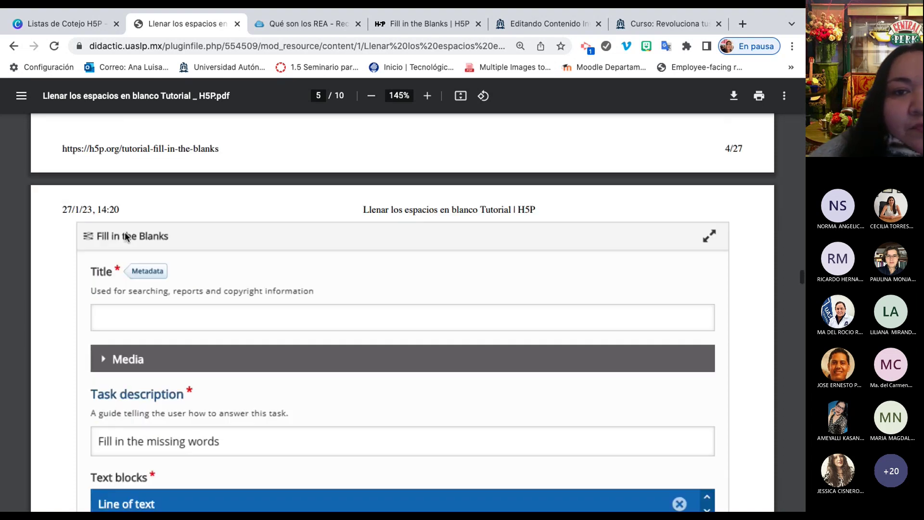
{"action": "scroll", "coordinate": [125, 232], "scroll_direction": "down", "scroll_amount": 5}
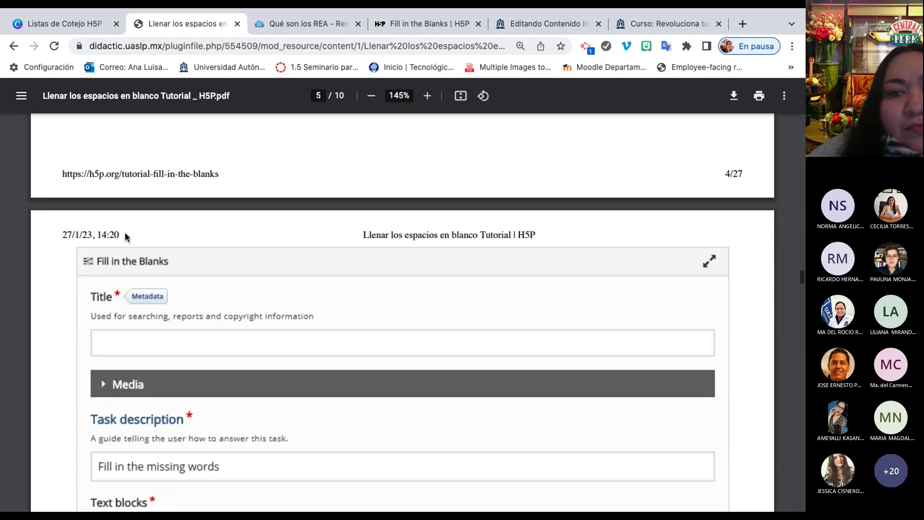
Review the Fill in the Blanks editor layout and the "Paso 4: descripción de la tarea" section in the tutorial PDF.
{"action": "scroll", "coordinate": [125, 232], "scroll_direction": "down", "scroll_amount": 1}
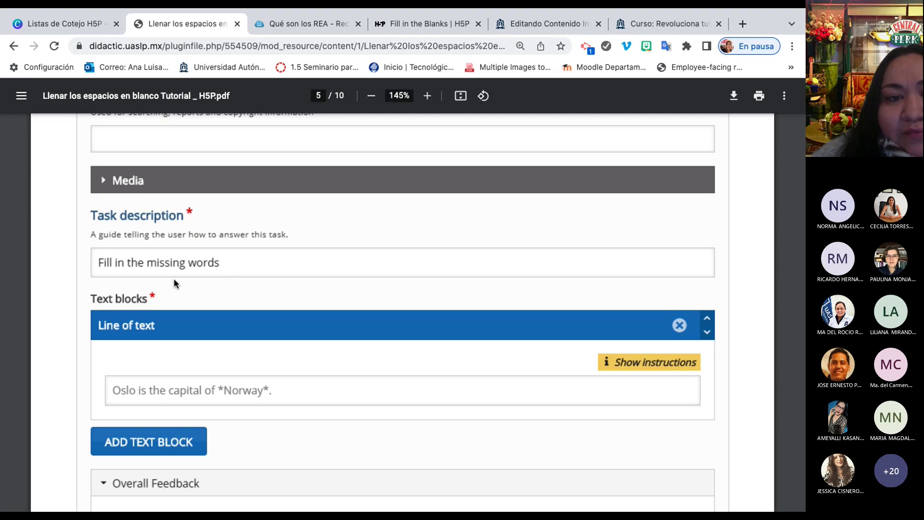
{"action": "scroll", "coordinate": [172, 278], "scroll_direction": "down", "scroll_amount": 3}
{"action": "scroll", "coordinate": [171, 278], "scroll_direction": "down", "scroll_amount": 1}
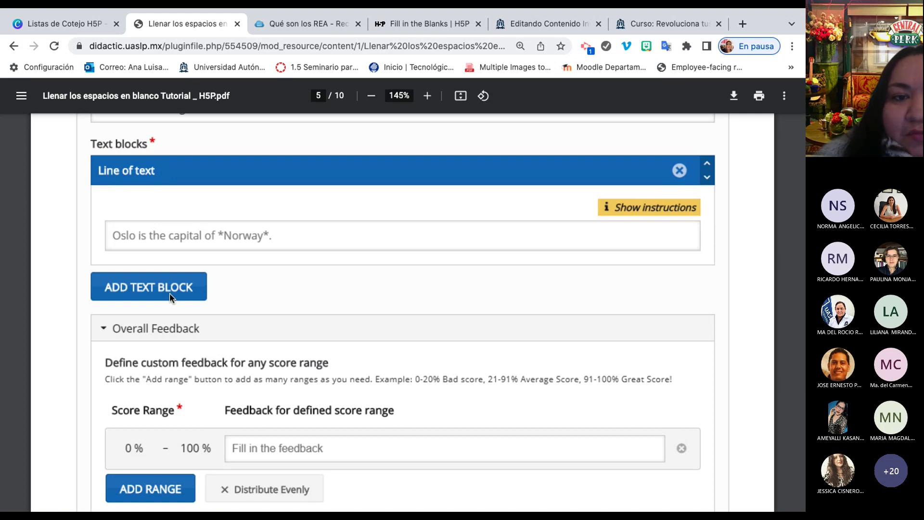
{"action": "scroll", "coordinate": [170, 293], "scroll_direction": "down", "scroll_amount": 4}
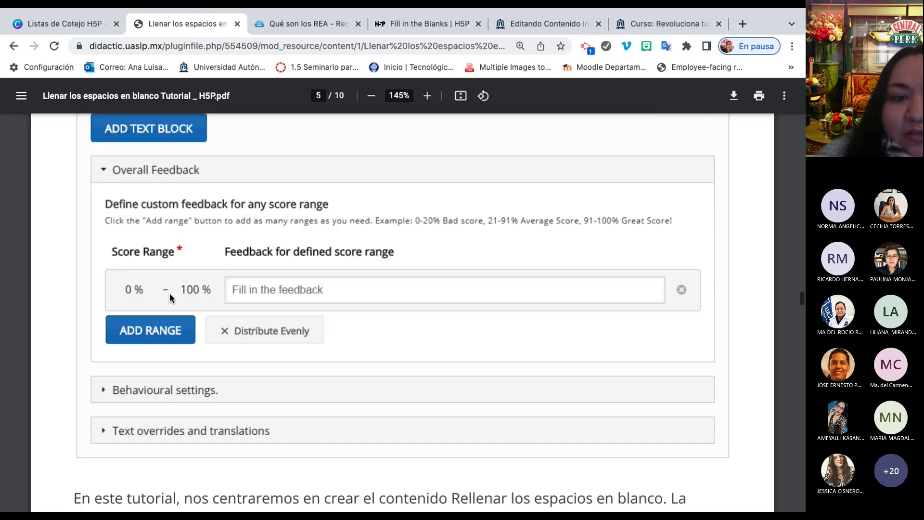
{"action": "scroll", "coordinate": [170, 294], "scroll_direction": "down", "scroll_amount": 4}
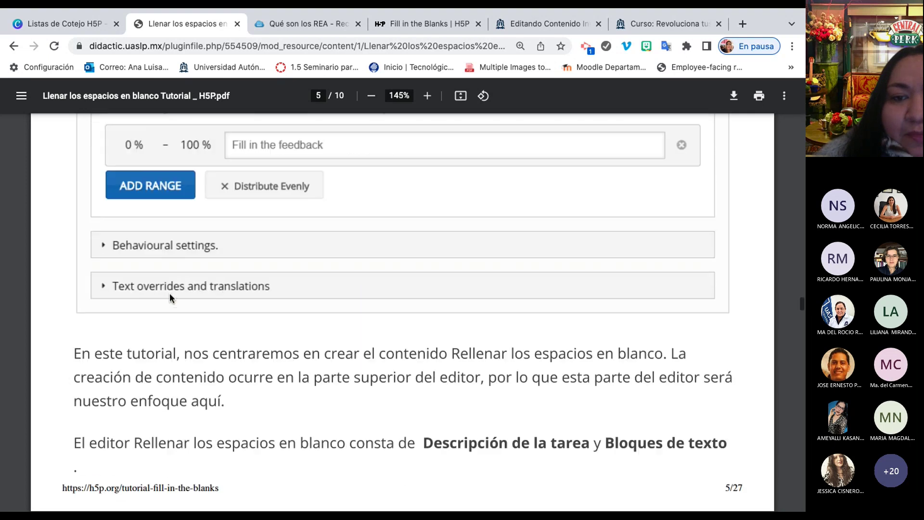
{"action": "scroll", "coordinate": [170, 294], "scroll_direction": "down", "scroll_amount": 4}
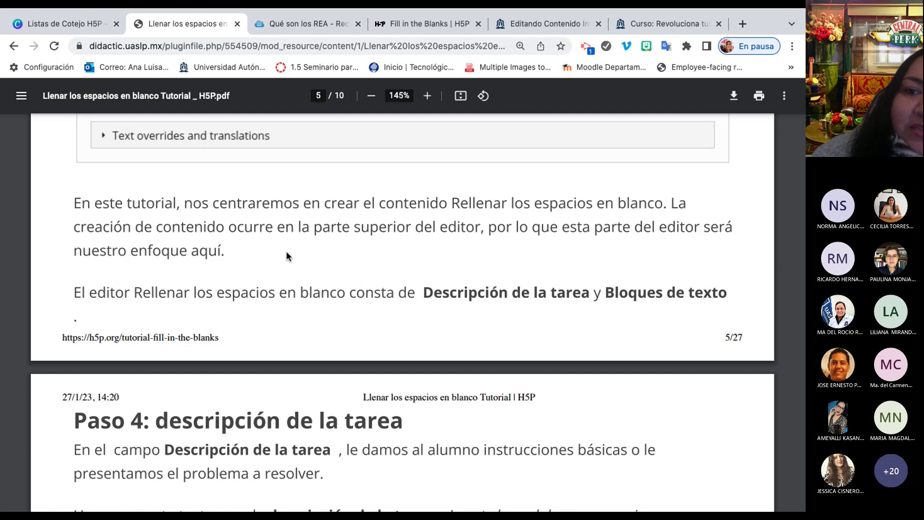
{"action": "scroll", "coordinate": [165, 274], "scroll_direction": "down", "scroll_amount": 3}
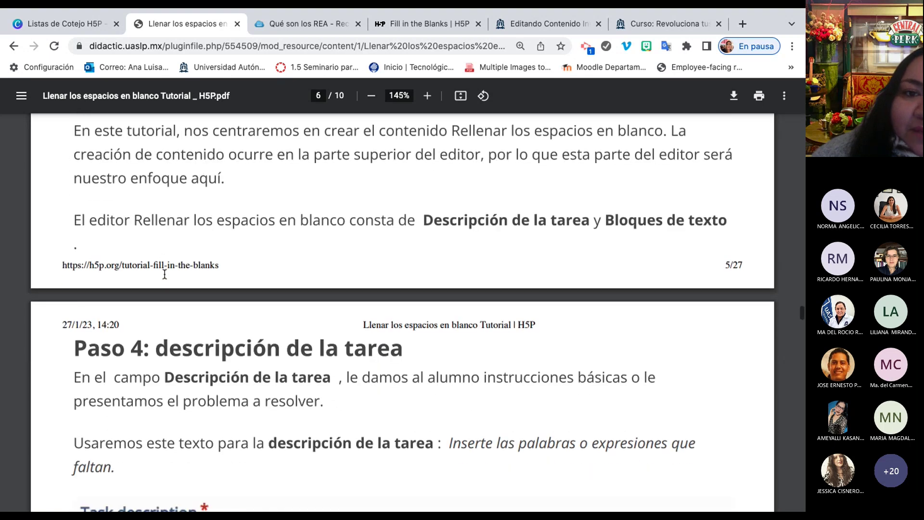
{"action": "scroll", "coordinate": [164, 274], "scroll_direction": "down", "scroll_amount": 1}
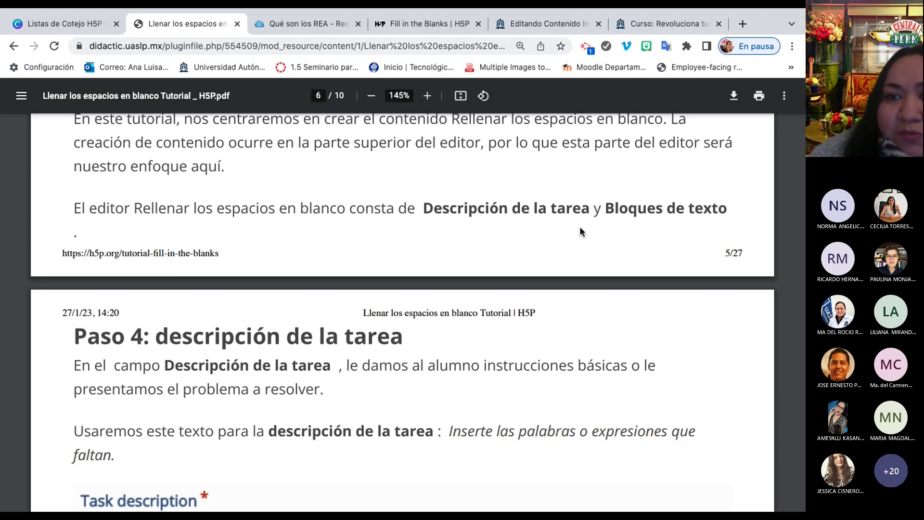
{"action": "scroll", "coordinate": [529, 244], "scroll_direction": "down", "scroll_amount": 4}
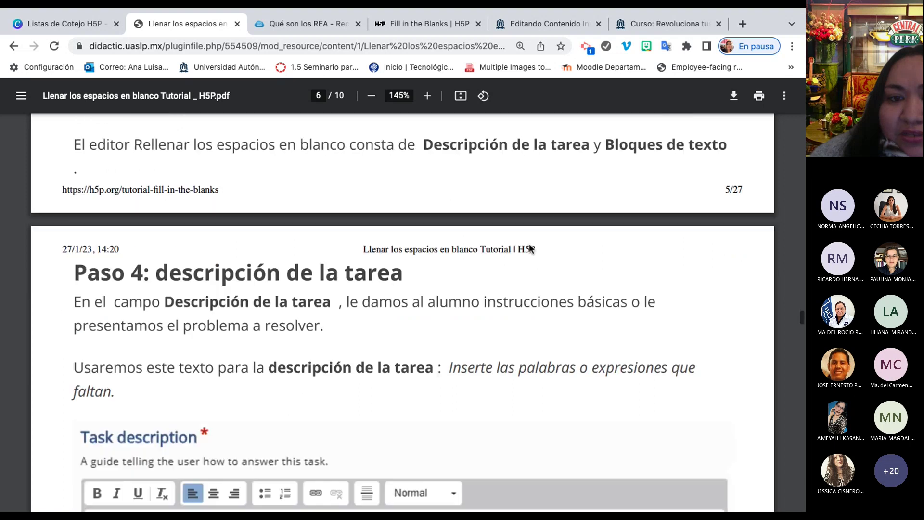
{"action": "scroll", "coordinate": [529, 248], "scroll_direction": "down", "scroll_amount": 1}
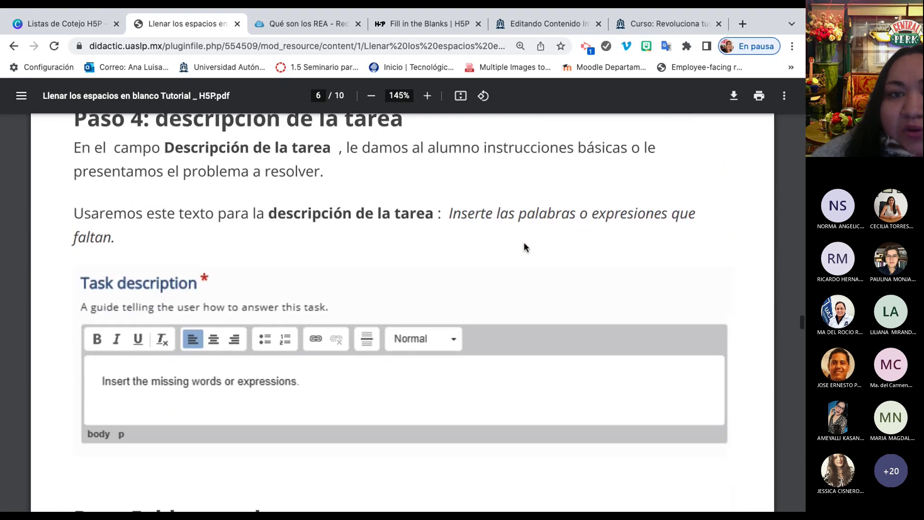
{"action": "scroll", "coordinate": [397, 183], "scroll_direction": "up", "scroll_amount": 1}
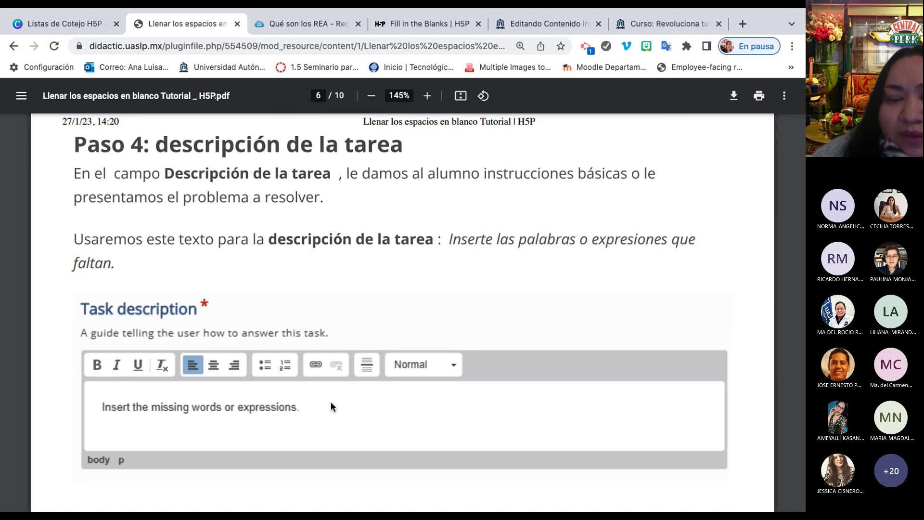
{"action": "scroll", "coordinate": [331, 407], "scroll_direction": "down", "scroll_amount": 1}
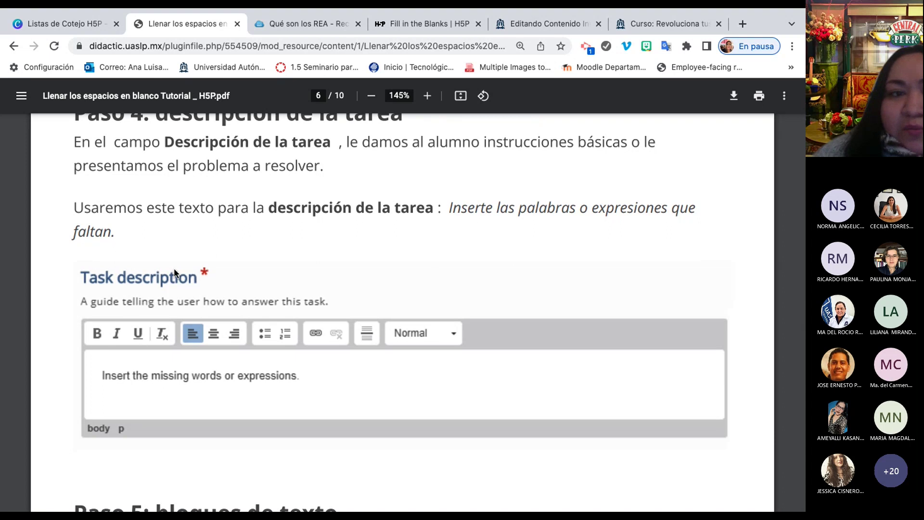
Replace the activity's task description with the tutorial's sample text "Inserte las palabras o expresiones que faltan.".
{"action": "scroll", "coordinate": [169, 267], "scroll_direction": "down", "scroll_amount": 3}
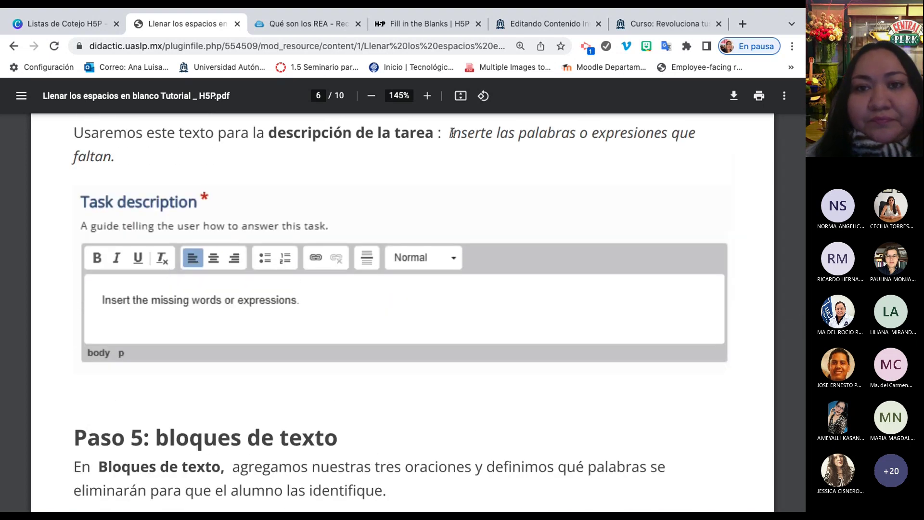
{"action": "left_click_drag", "start_coordinate": [452, 132], "coordinate": [123, 159]}
{"action": "key", "text": "ctrl+c"}
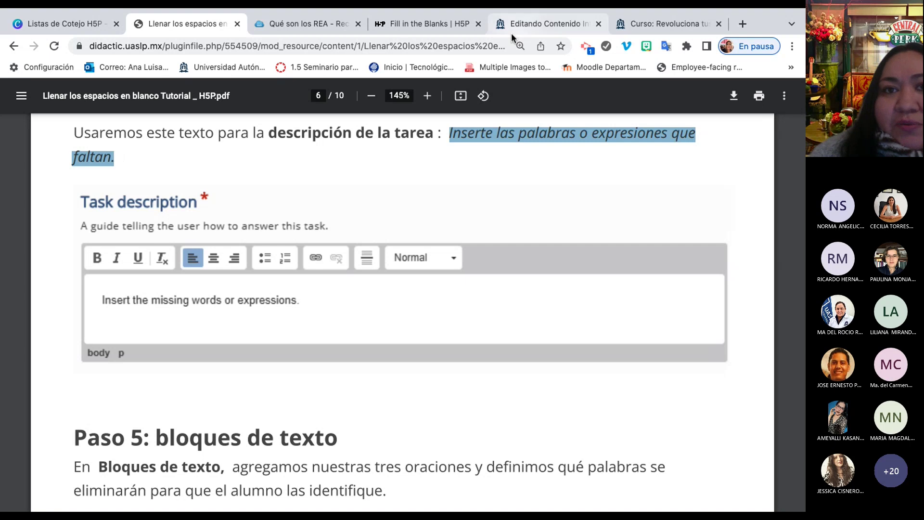
{"action": "left_click", "coordinate": [562, 20]}
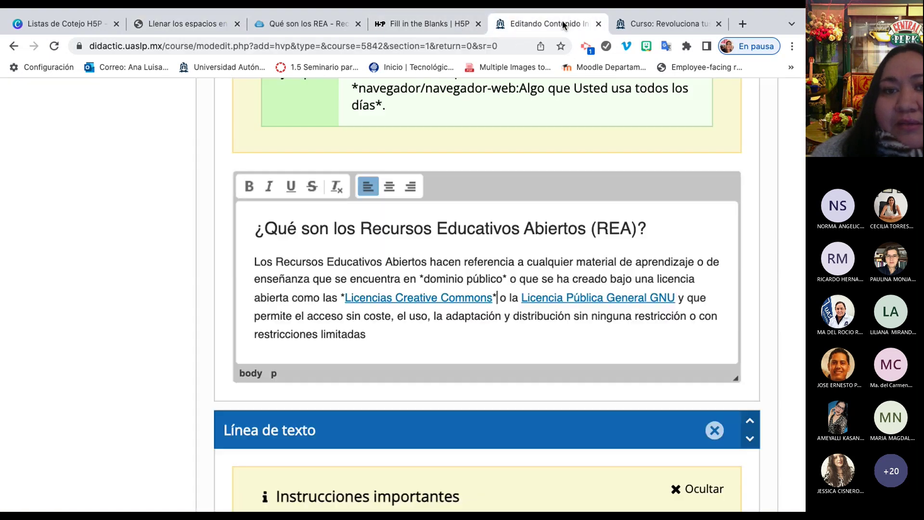
{"action": "scroll", "coordinate": [385, 217], "scroll_direction": "up", "scroll_amount": 5}
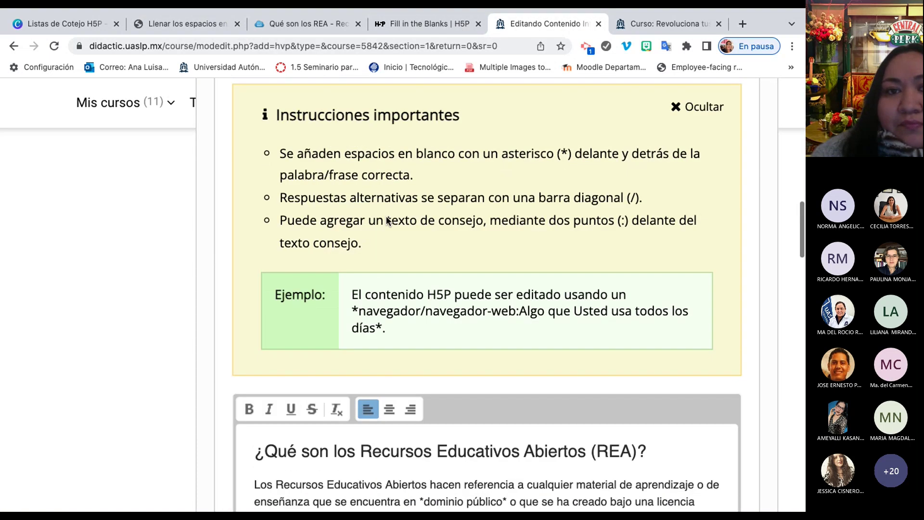
{"action": "scroll", "coordinate": [388, 220], "scroll_direction": "up", "scroll_amount": 5}
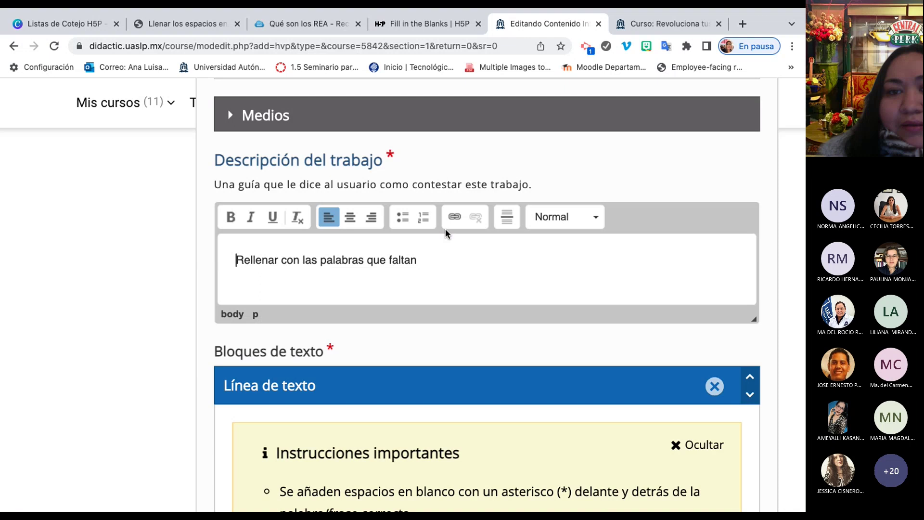
{"action": "triple_click", "coordinate": [409, 258]}
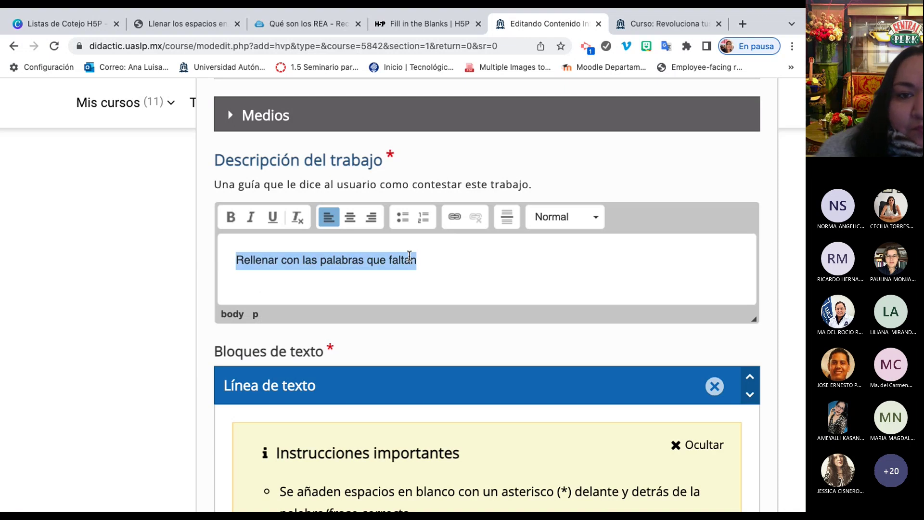
{"action": "key", "text": "ctrl+v"}
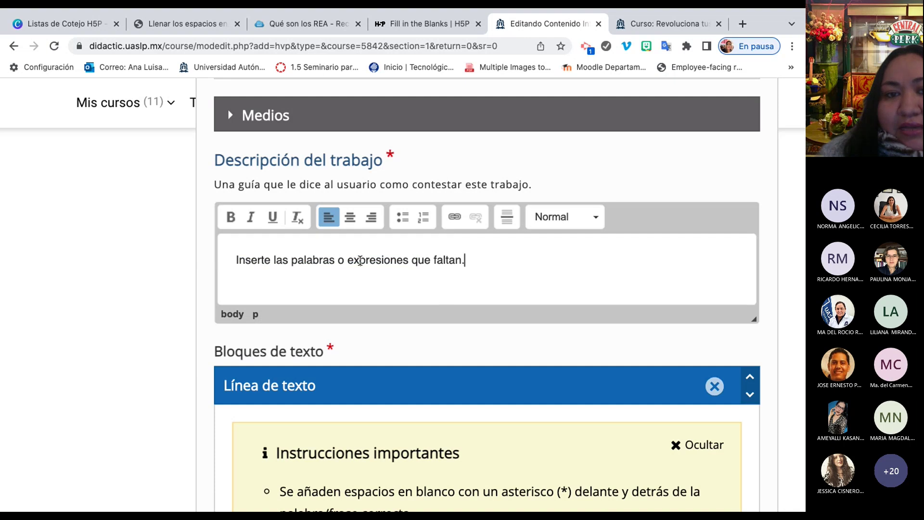
Make the whole task description text bold.
{"action": "triple_click", "coordinate": [344, 261]}
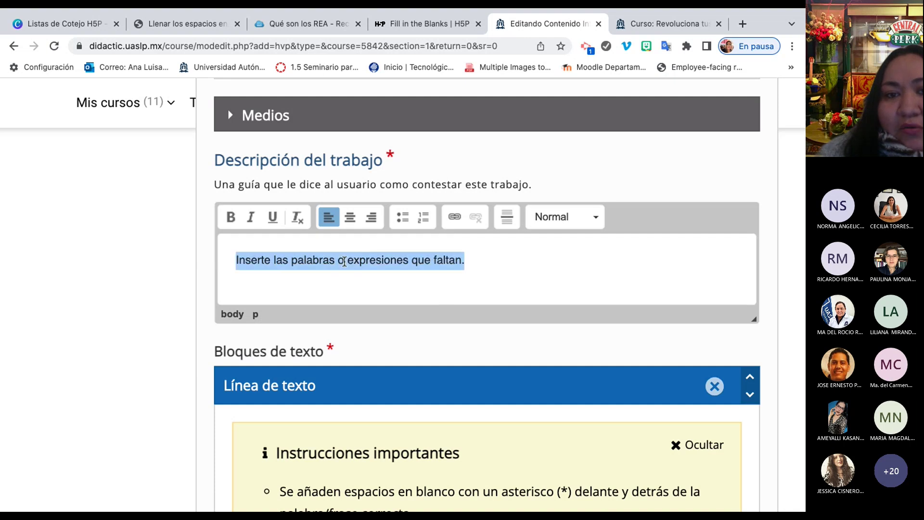
{"action": "left_click", "coordinate": [230, 217]}
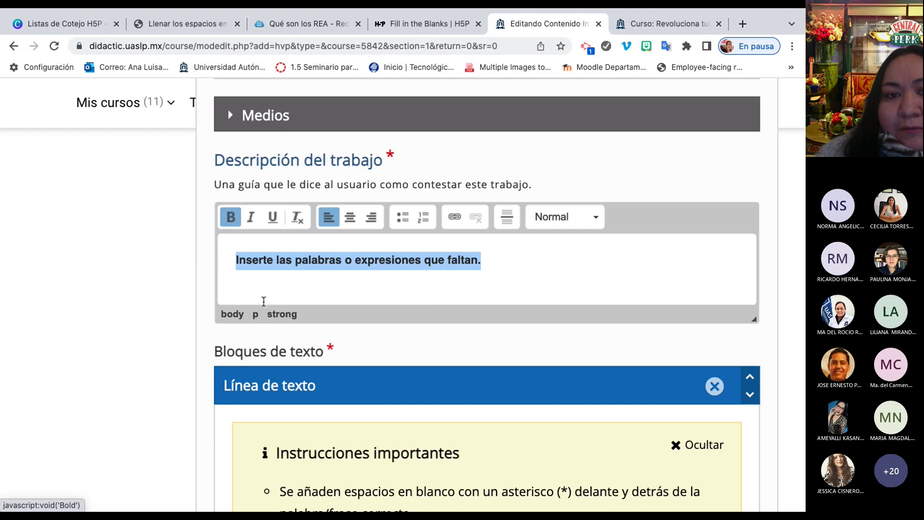
{"action": "left_click", "coordinate": [279, 287]}
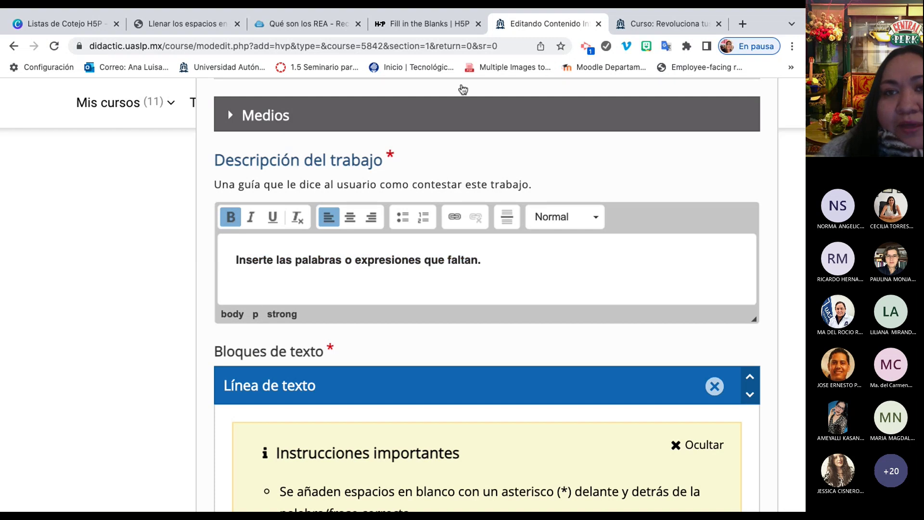
Read the "Paso 5: bloques de texto" section of the tutorial PDF.
{"action": "left_click", "coordinate": [314, 24]}
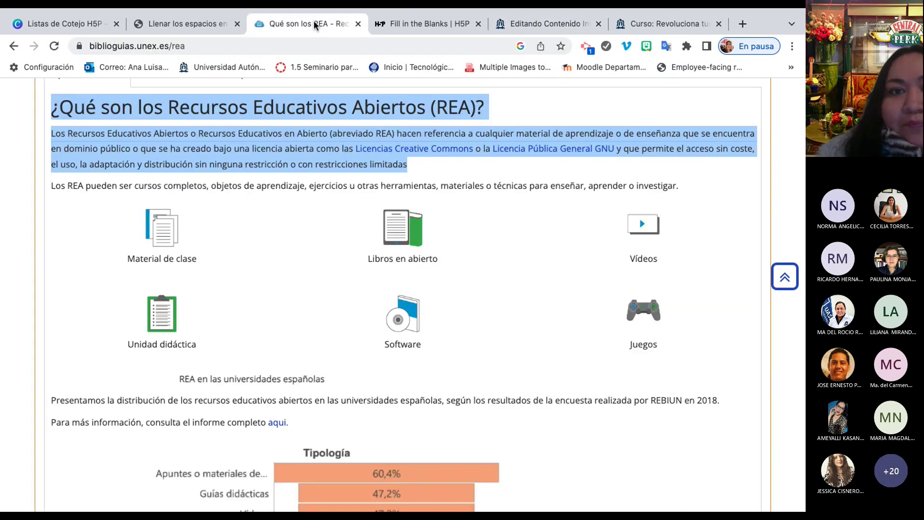
{"action": "left_click", "coordinate": [189, 26]}
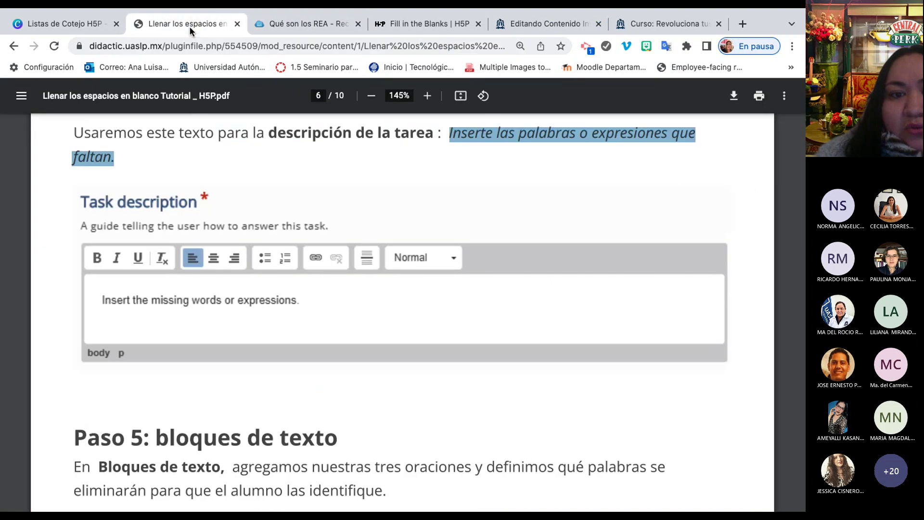
{"action": "scroll", "coordinate": [213, 308], "scroll_direction": "down", "scroll_amount": 5}
{"action": "scroll", "coordinate": [213, 308], "scroll_direction": "down", "scroll_amount": 2}
{"action": "scroll", "coordinate": [212, 308], "scroll_direction": "down", "scroll_amount": 1}
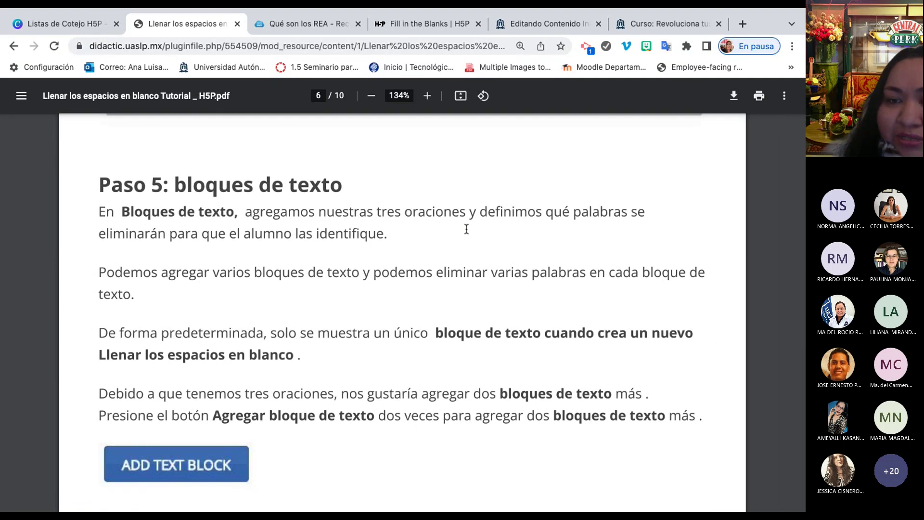
Examine the existing "Línea de texto" blocks and the option for adding another one in the activity form.
{"action": "left_click", "coordinate": [538, 20]}
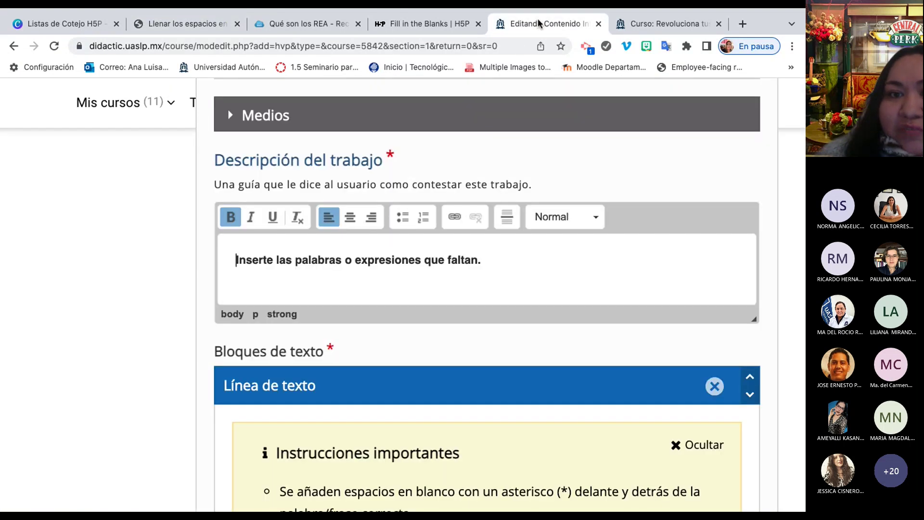
{"action": "scroll", "coordinate": [336, 355], "scroll_direction": "down", "scroll_amount": 4}
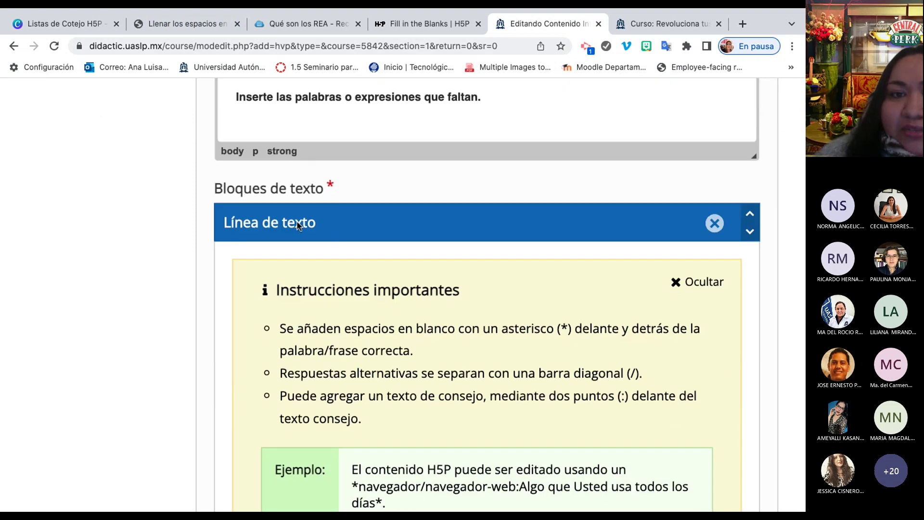
{"action": "scroll", "coordinate": [308, 342], "scroll_direction": "down", "scroll_amount": 8}
{"action": "scroll", "coordinate": [308, 342], "scroll_direction": "down", "scroll_amount": 10}
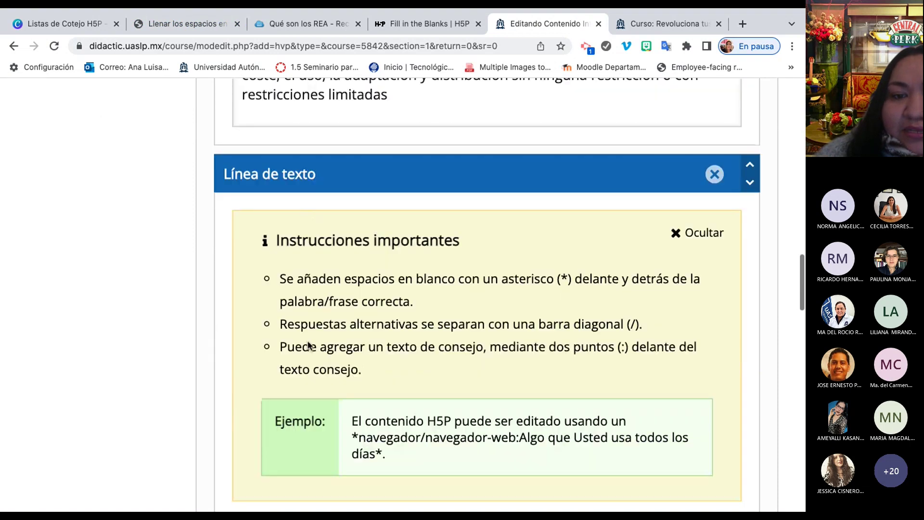
{"action": "scroll", "coordinate": [307, 340], "scroll_direction": "down", "scroll_amount": 5}
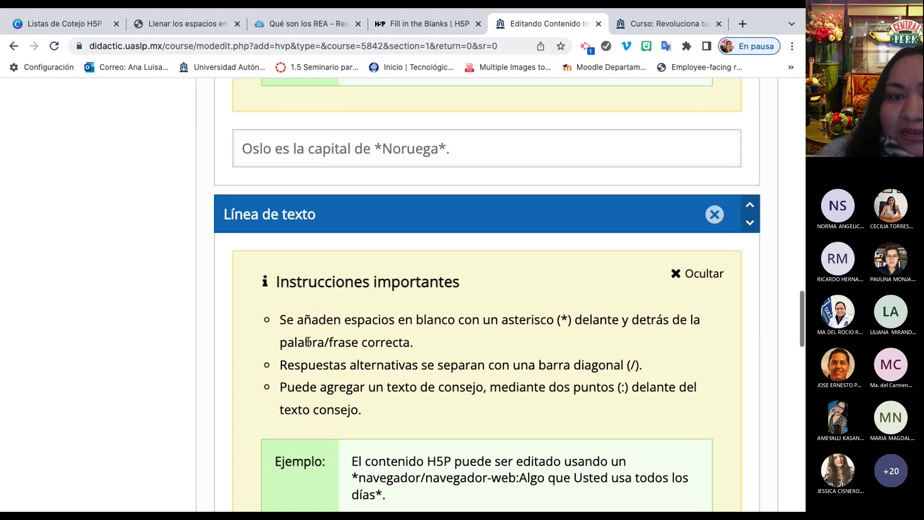
{"action": "scroll", "coordinate": [308, 342], "scroll_direction": "down", "scroll_amount": 2}
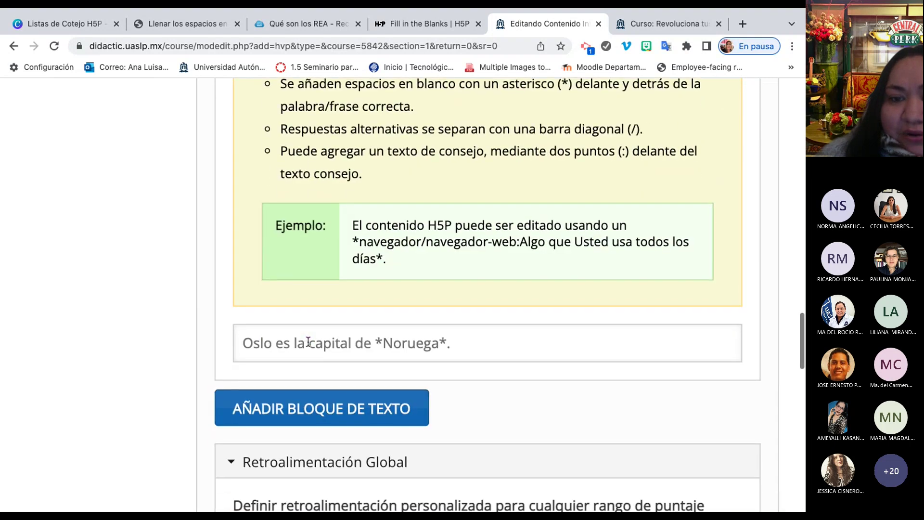
{"action": "scroll", "coordinate": [308, 341], "scroll_direction": "up", "scroll_amount": 10}
{"action": "scroll", "coordinate": [308, 341], "scroll_direction": "up", "scroll_amount": 7}
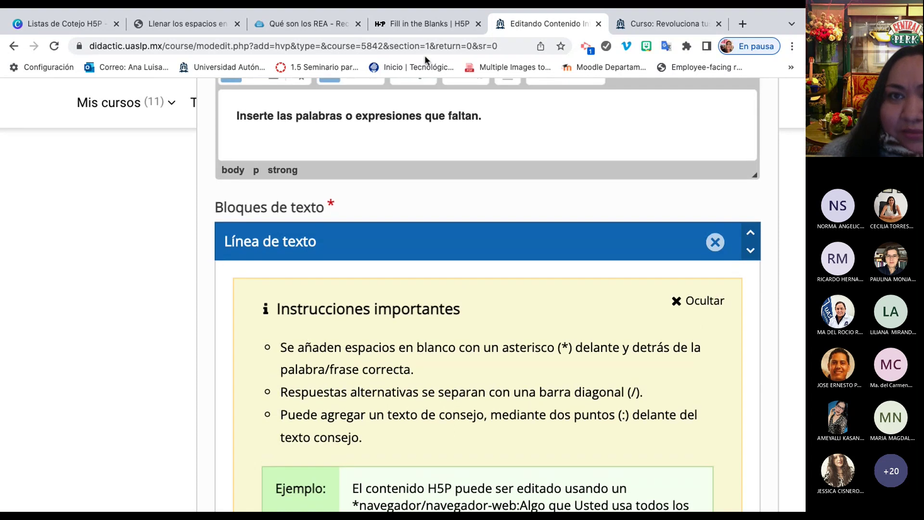
In the first text block, delete everything after the "*Licencias Creative Commons*" blank and end the sentence with a period.
{"action": "left_click", "coordinate": [166, 21]}
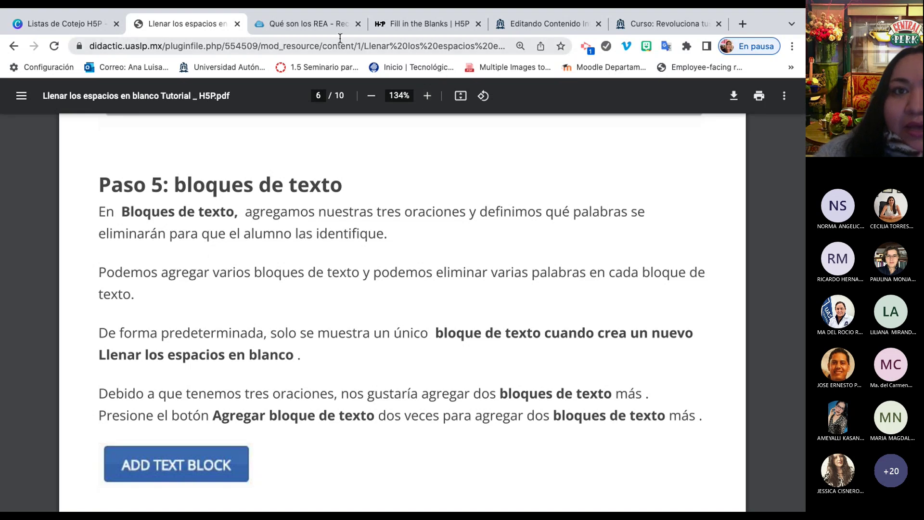
{"action": "left_click", "coordinate": [318, 23]}
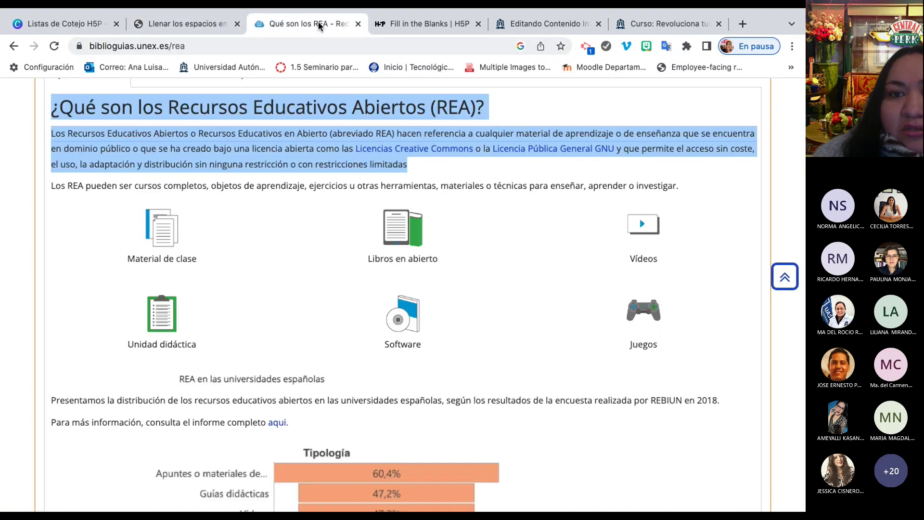
{"action": "left_click", "coordinate": [545, 21]}
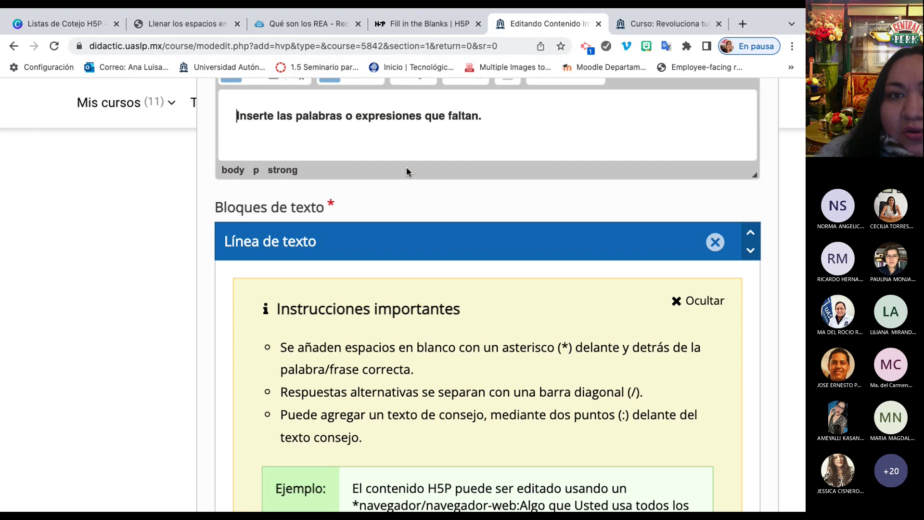
{"action": "scroll", "coordinate": [406, 167], "scroll_direction": "down", "scroll_amount": 10}
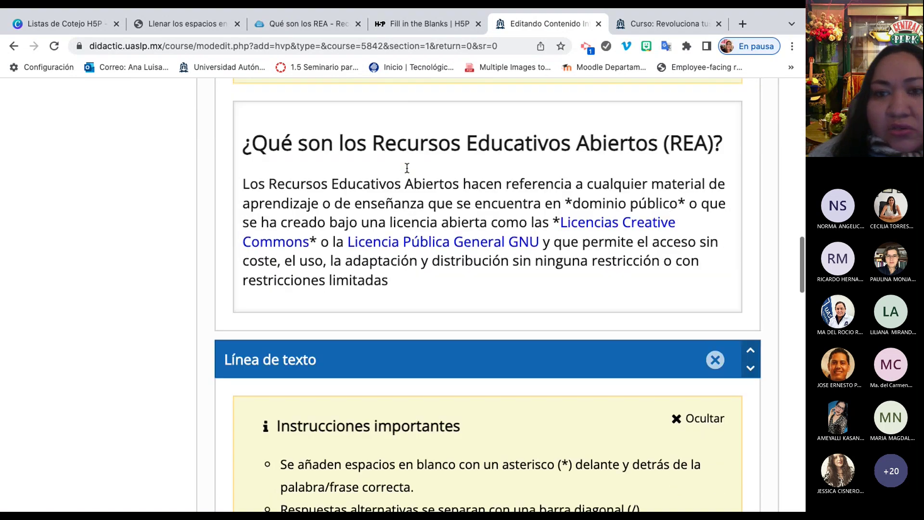
{"action": "left_click", "coordinate": [320, 239]}
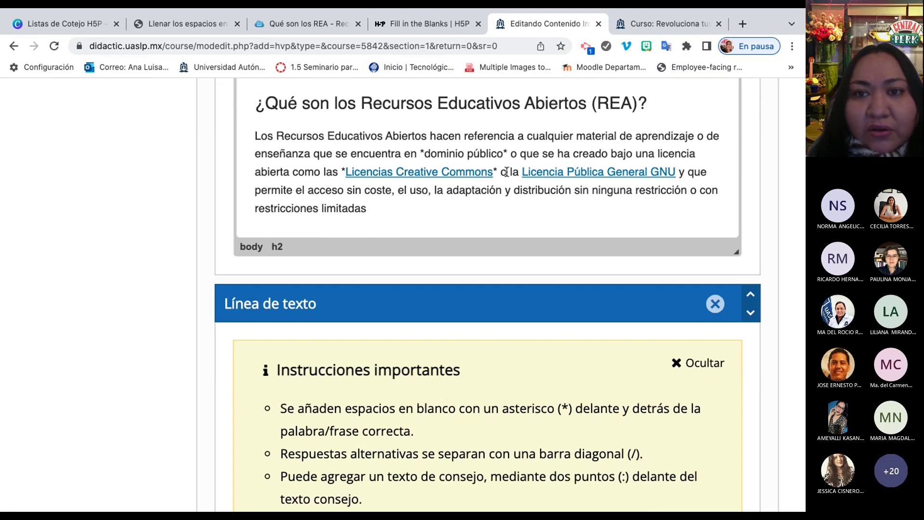
{"action": "left_click_drag", "start_coordinate": [501, 172], "coordinate": [384, 206]}
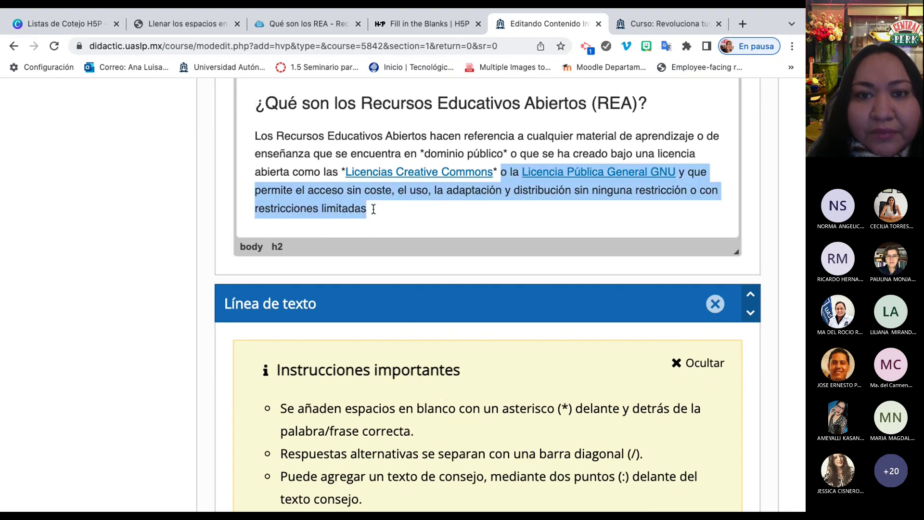
{"action": "key", "text": "BackSpace"}
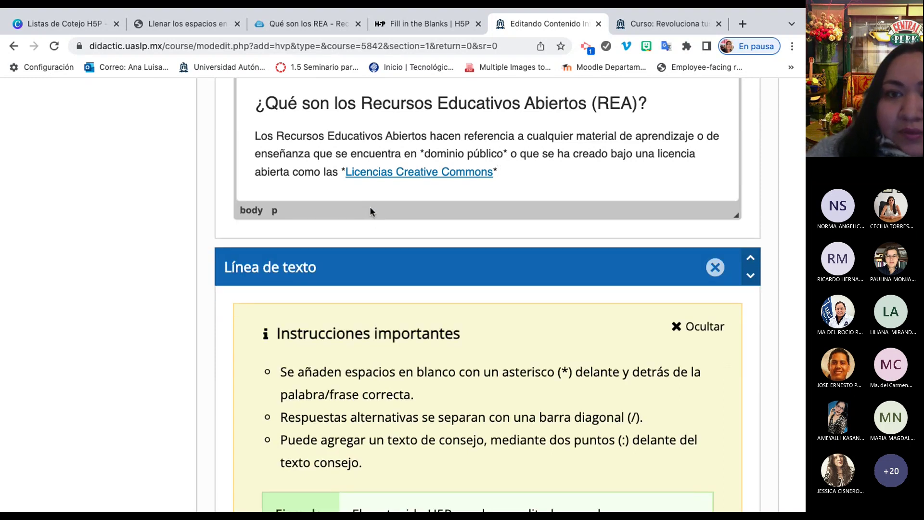
{"action": "type", "text": "."}
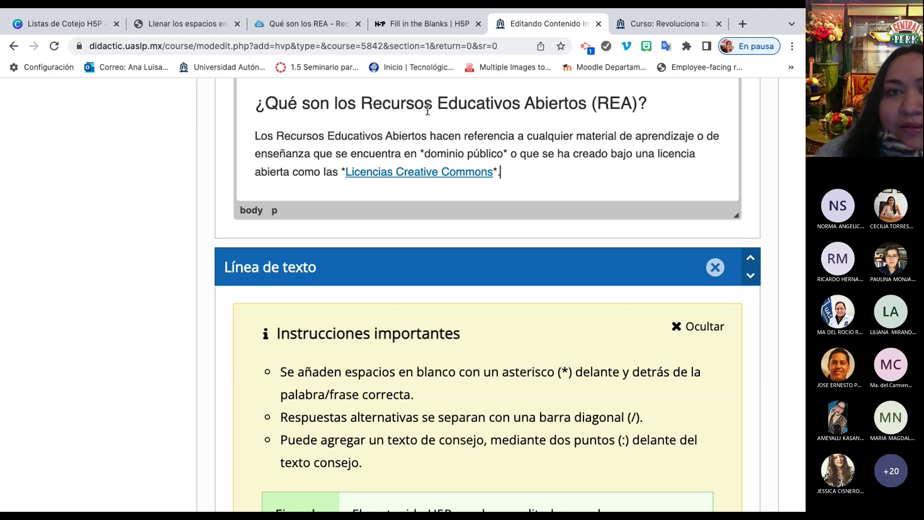
Read in the tutorial PDF how to add text blocks and mark the word to blank out with asterisks.
{"action": "left_click", "coordinate": [195, 21]}
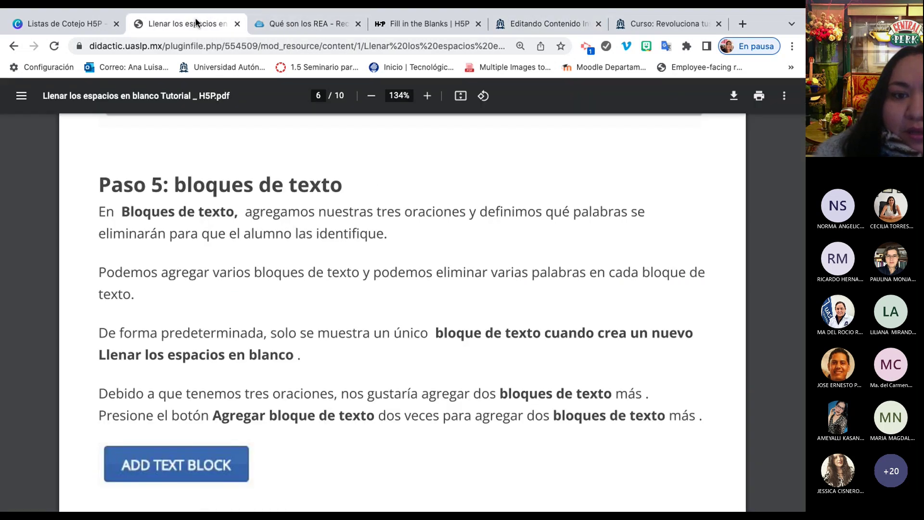
{"action": "scroll", "coordinate": [240, 417], "scroll_direction": "down", "scroll_amount": 2}
{"action": "scroll", "coordinate": [239, 417], "scroll_direction": "down", "scroll_amount": 3}
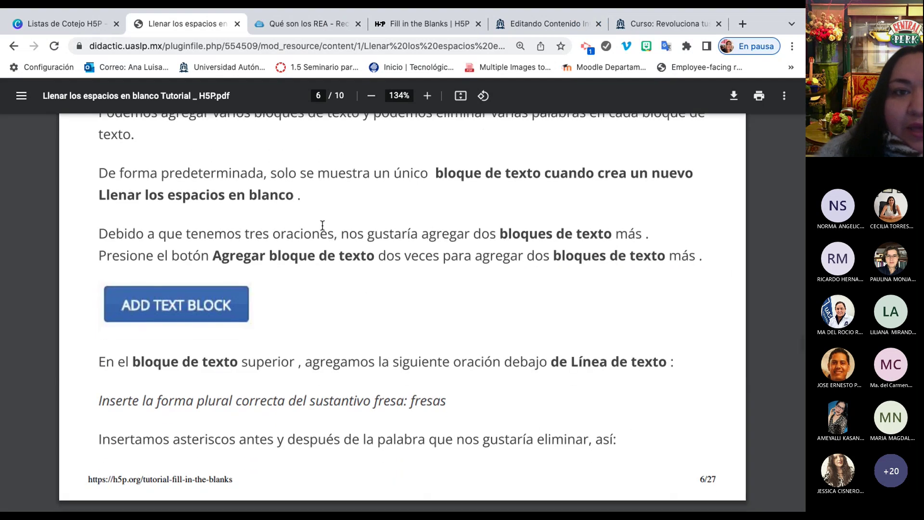
{"action": "scroll", "coordinate": [369, 191], "scroll_direction": "up", "scroll_amount": 4}
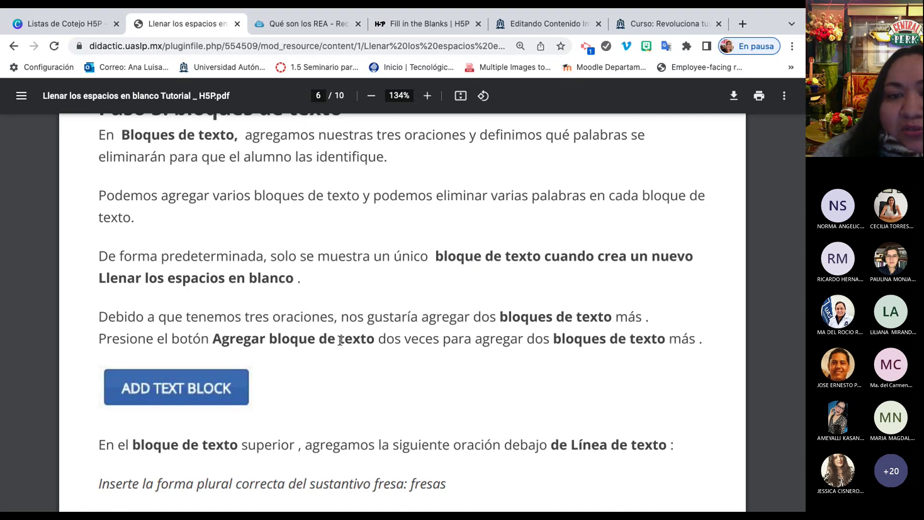
{"action": "scroll", "coordinate": [332, 366], "scroll_direction": "down", "scroll_amount": 4}
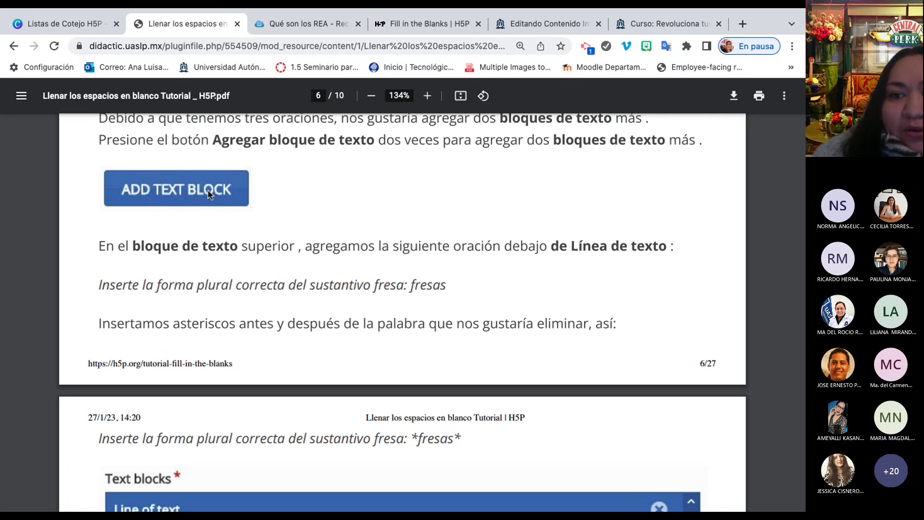
{"action": "scroll", "coordinate": [204, 217], "scroll_direction": "down", "scroll_amount": 4}
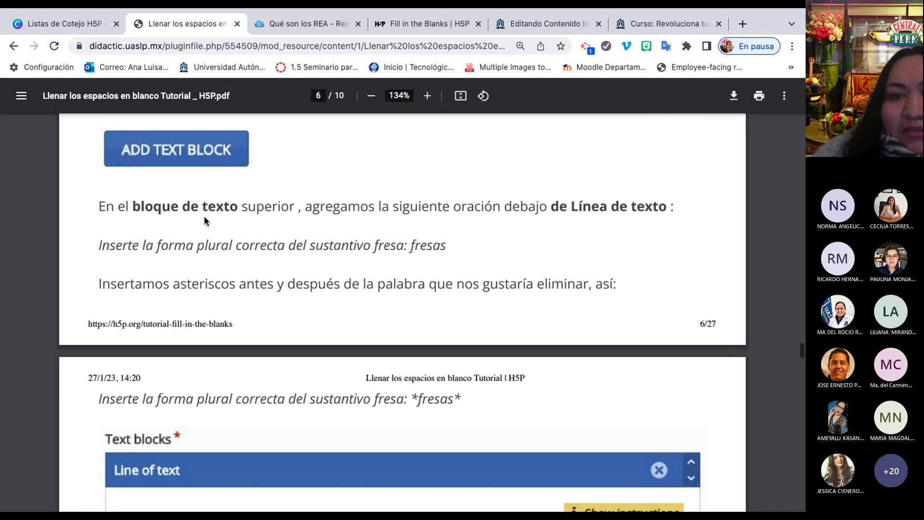
{"action": "scroll", "coordinate": [204, 215], "scroll_direction": "down", "scroll_amount": 2}
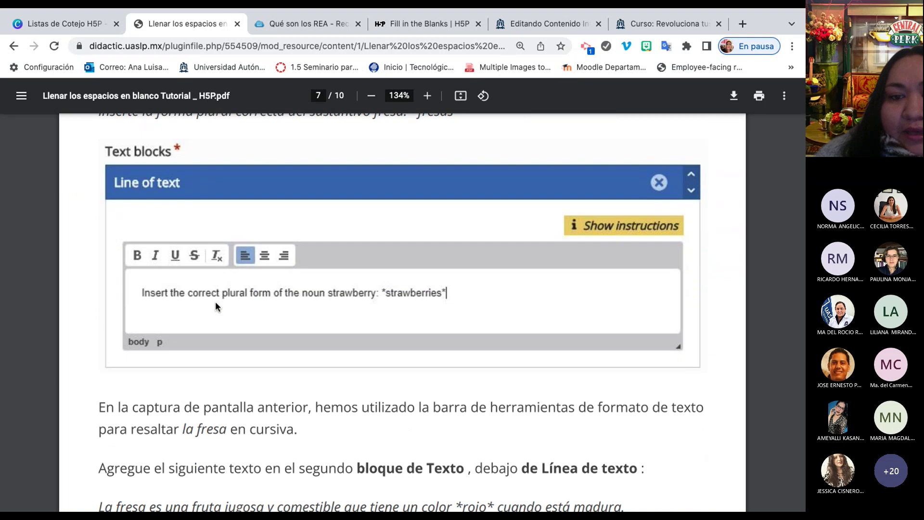
{"action": "scroll", "coordinate": [215, 302], "scroll_direction": "down", "scroll_amount": 2}
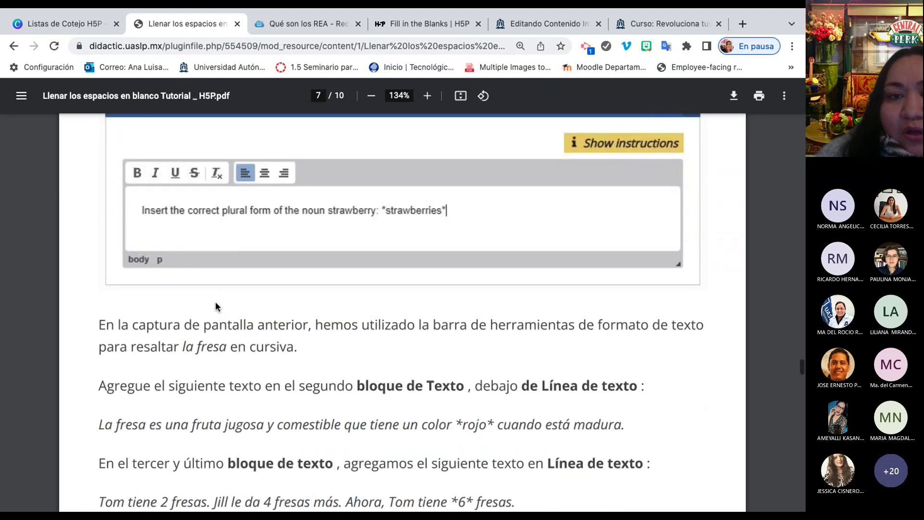
{"action": "scroll", "coordinate": [215, 301], "scroll_direction": "up", "scroll_amount": 4}
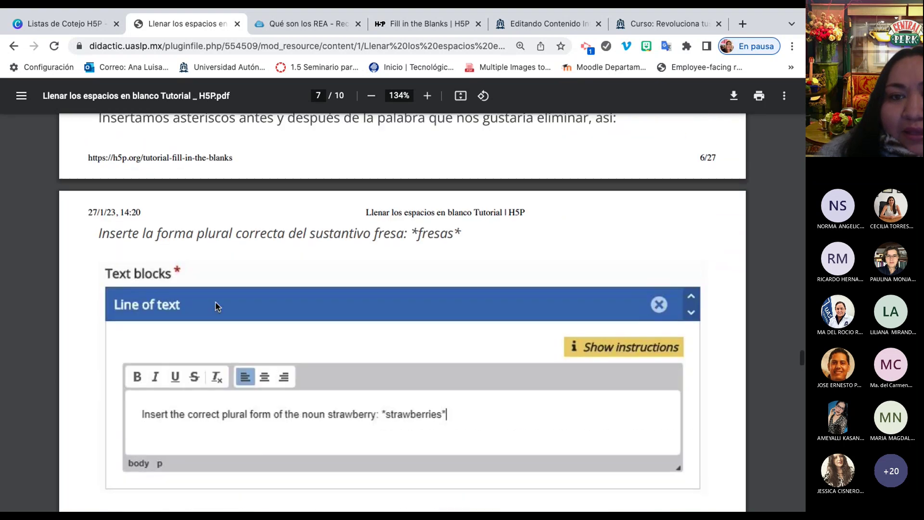
{"action": "scroll", "coordinate": [218, 307], "scroll_direction": "down", "scroll_amount": 2}
{"action": "scroll", "coordinate": [215, 303], "scroll_direction": "down", "scroll_amount": 1}
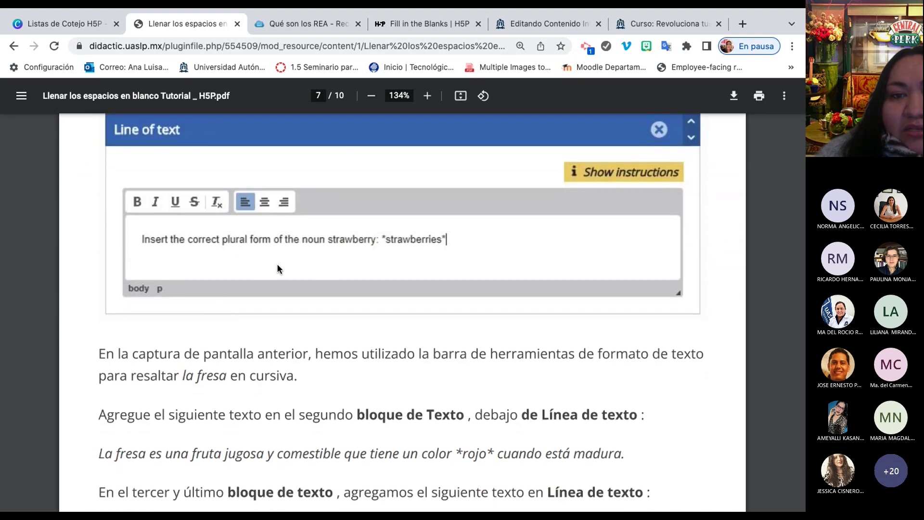
Read the tutorial's instructions for the second and third text blocks and for separating alternative answers with a slash.
{"action": "scroll", "coordinate": [307, 290], "scroll_direction": "down", "scroll_amount": 3}
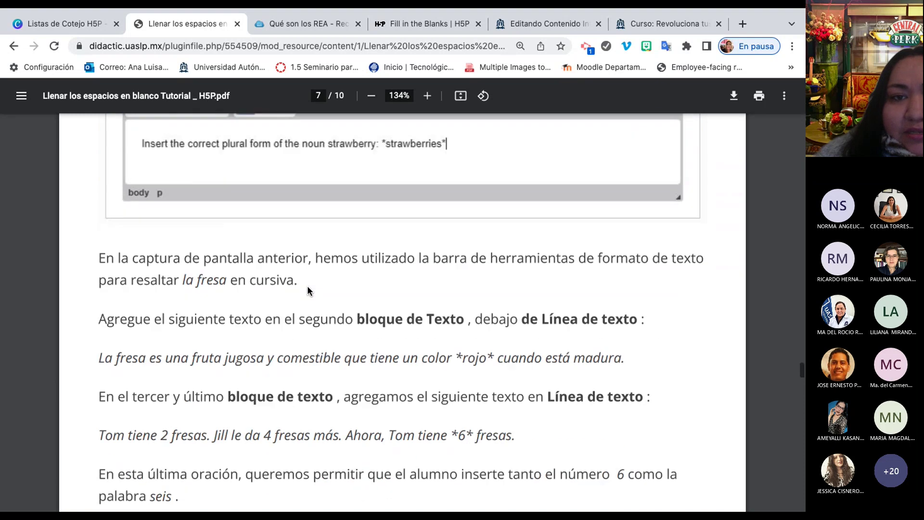
{"action": "scroll", "coordinate": [307, 287], "scroll_direction": "down", "scroll_amount": 2}
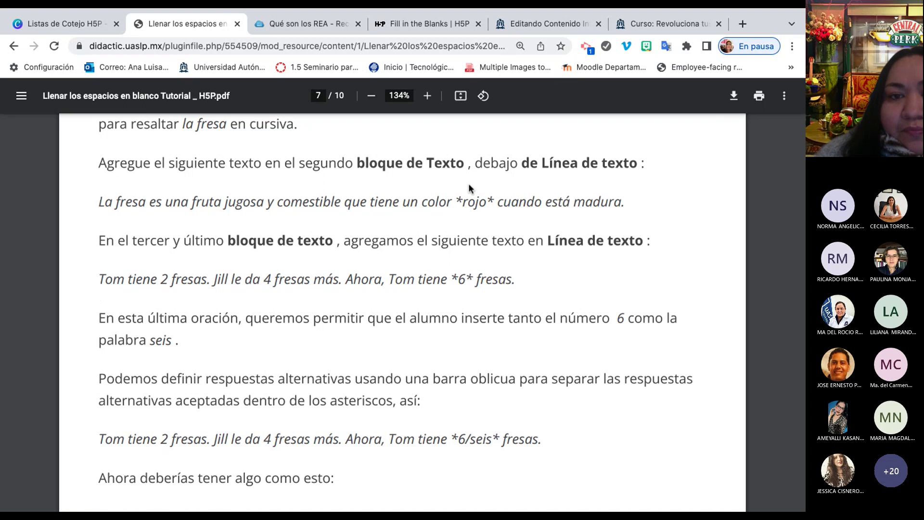
{"action": "scroll", "coordinate": [428, 309], "scroll_direction": "down", "scroll_amount": 1}
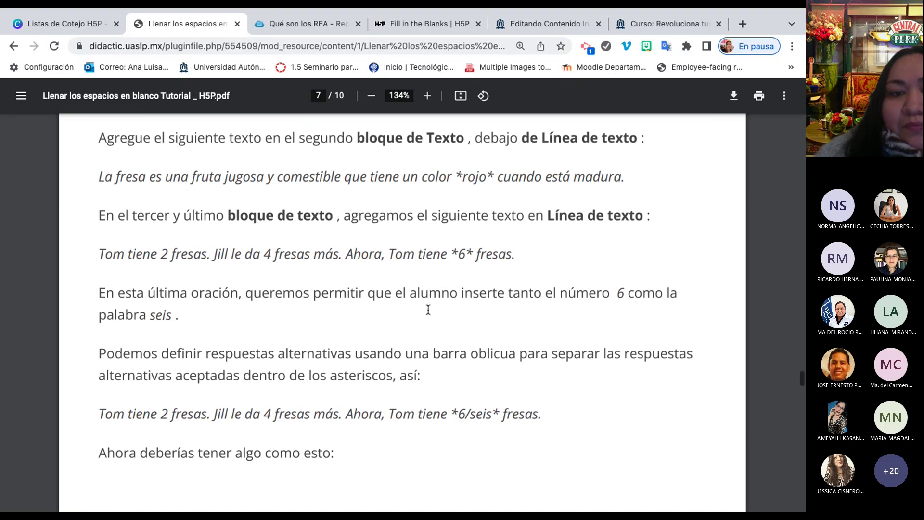
{"action": "scroll", "coordinate": [427, 309], "scroll_direction": "down", "scroll_amount": 3}
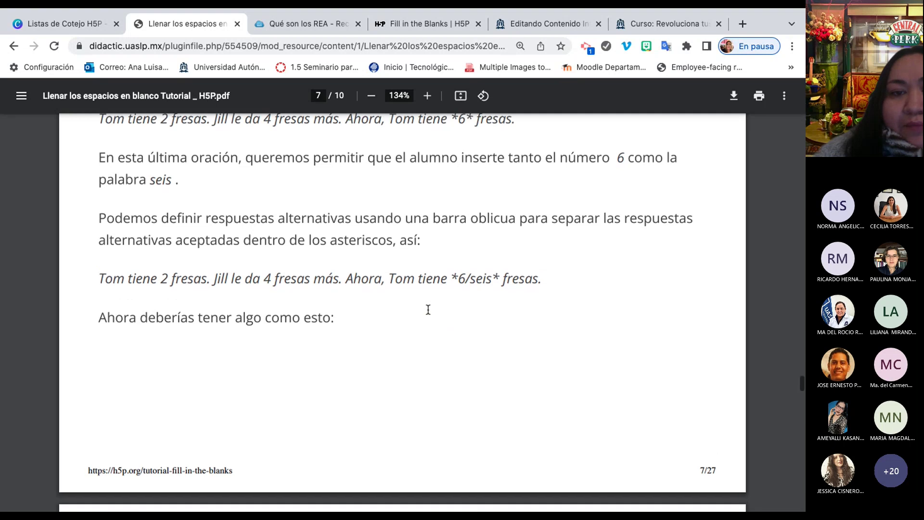
{"action": "scroll", "coordinate": [428, 309], "scroll_direction": "up", "scroll_amount": 2}
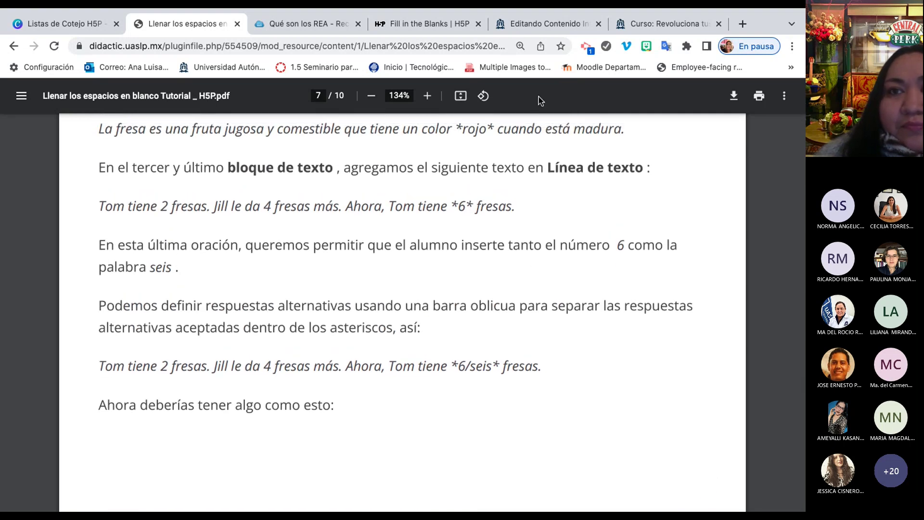
{"action": "left_click", "coordinate": [421, 24]}
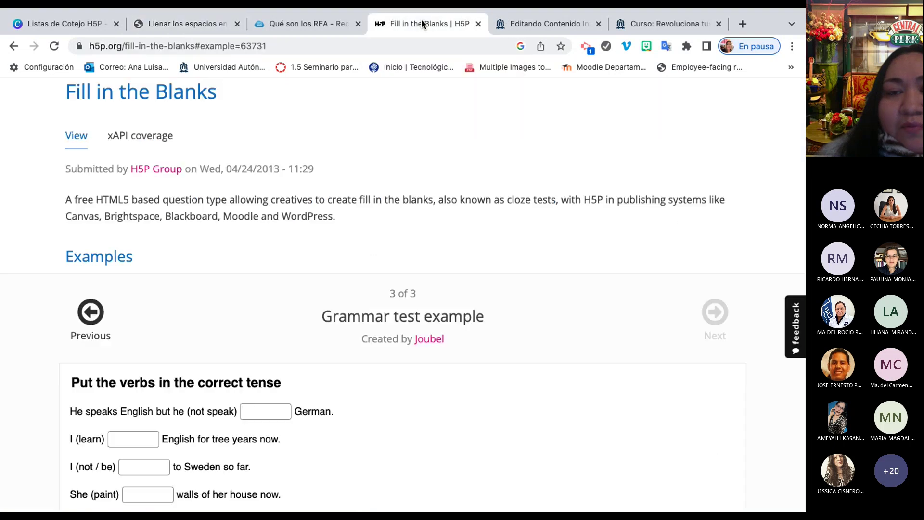
{"action": "left_click", "coordinate": [544, 19]}
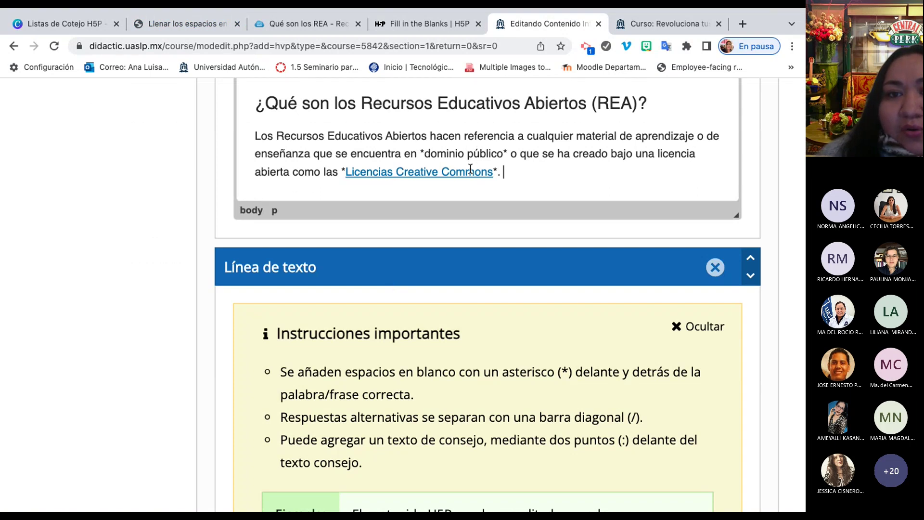
Look through the "Qué son los REA" web page for another sentence to use in the activity.
{"action": "left_click", "coordinate": [320, 22]}
{"action": "scroll", "coordinate": [297, 267], "scroll_direction": "down", "scroll_amount": 3}
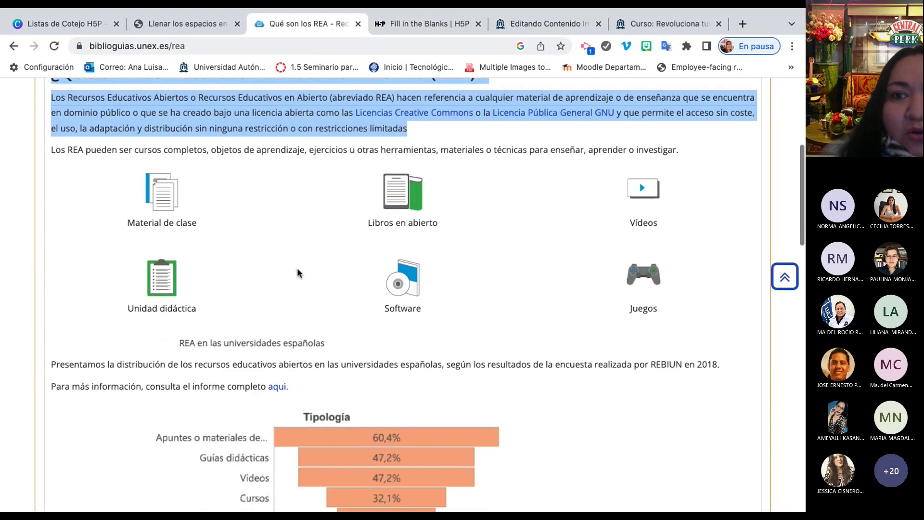
{"action": "scroll", "coordinate": [296, 268], "scroll_direction": "down", "scroll_amount": 1}
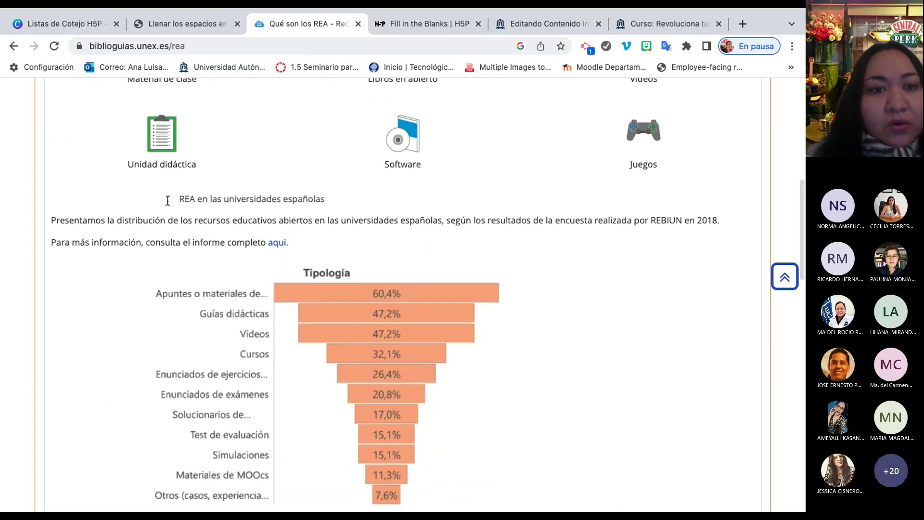
{"action": "scroll", "coordinate": [71, 330], "scroll_direction": "down", "scroll_amount": 4}
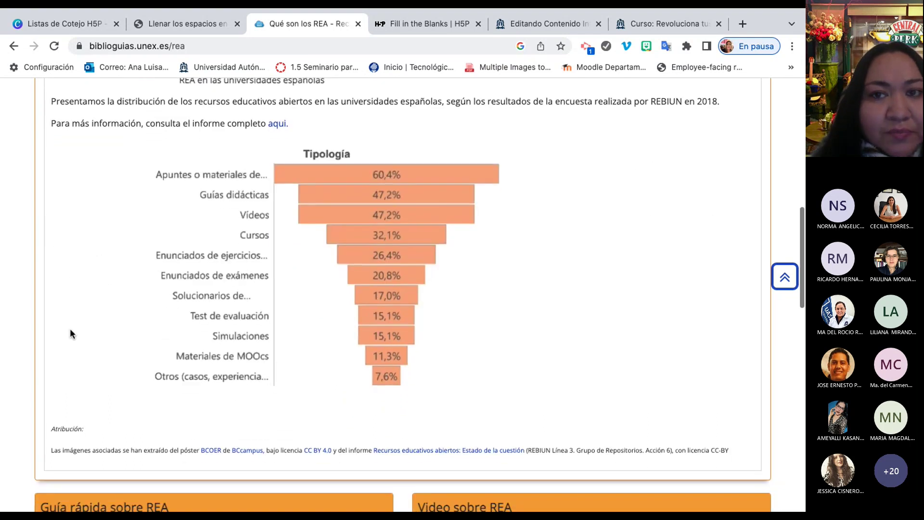
{"action": "scroll", "coordinate": [71, 332], "scroll_direction": "down", "scroll_amount": 4}
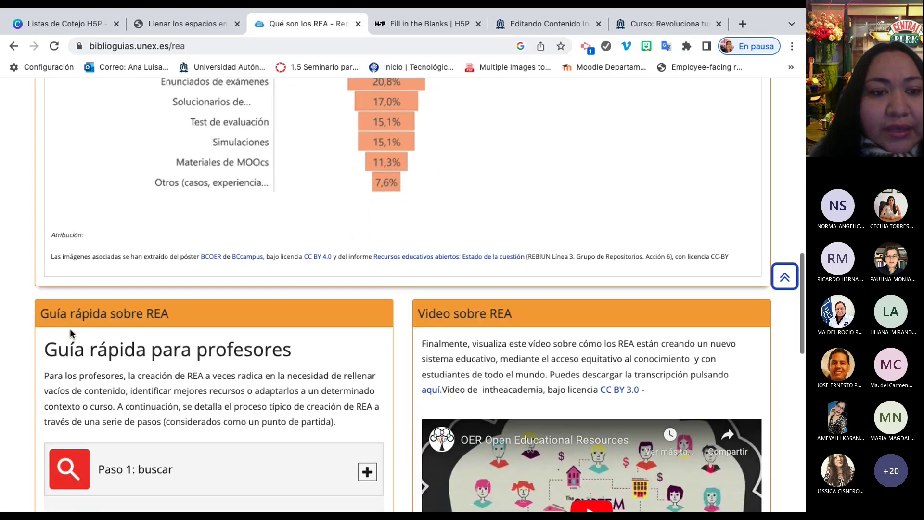
{"action": "scroll", "coordinate": [70, 328], "scroll_direction": "down", "scroll_amount": 1}
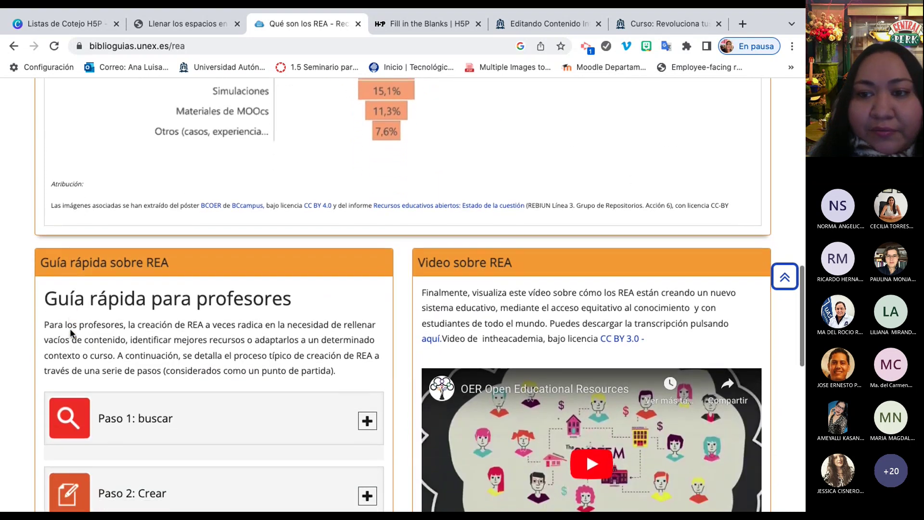
{"action": "scroll", "coordinate": [70, 328], "scroll_direction": "up", "scroll_amount": 8}
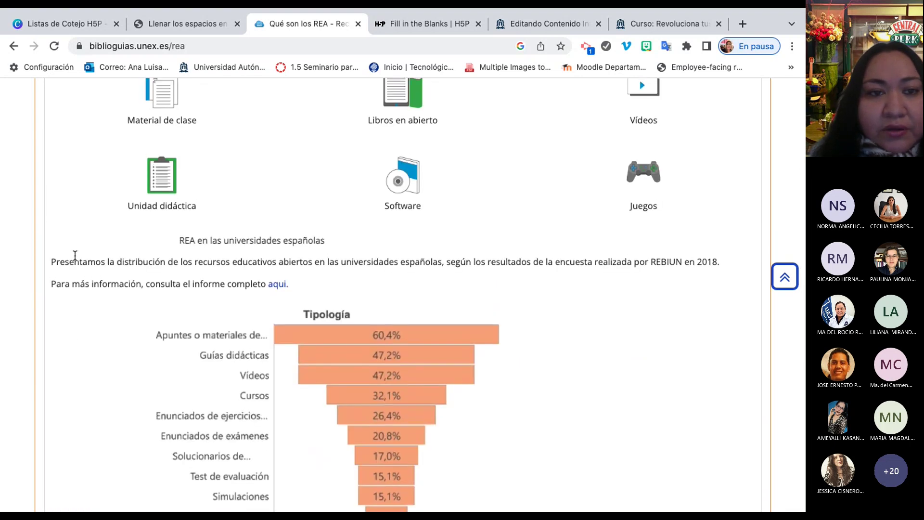
{"action": "left_click_drag", "start_coordinate": [53, 260], "coordinate": [429, 263]}
{"action": "scroll", "coordinate": [428, 264], "scroll_direction": "up", "scroll_amount": 5}
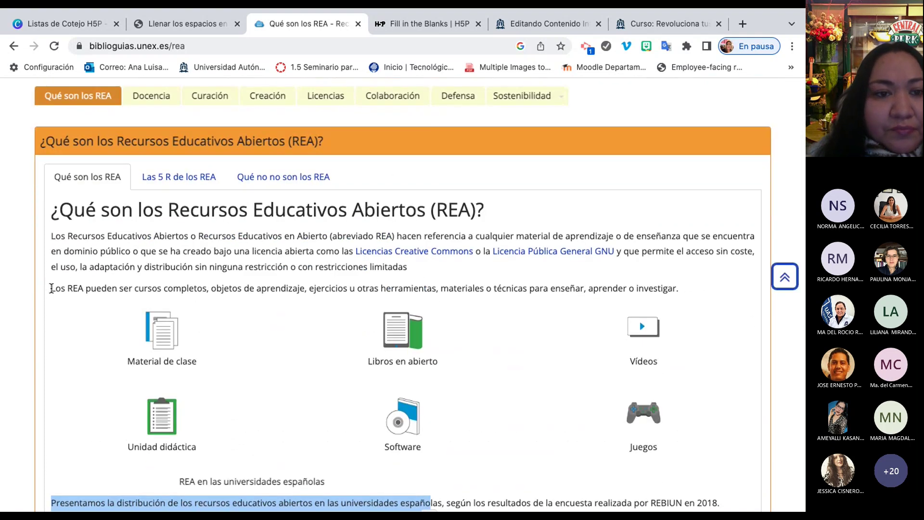
Copy the sentence beginning "Los REA pueden ser cursos completos" from the web page into the second text block of the activity.
{"action": "left_click_drag", "start_coordinate": [50, 289], "coordinate": [167, 290]}
{"action": "left_click", "coordinate": [440, 274]}
{"action": "left_click_drag", "start_coordinate": [602, 289], "coordinate": [681, 290]}
{"action": "triple_click", "coordinate": [297, 288]}
{"action": "key", "text": "ctrl+c"}
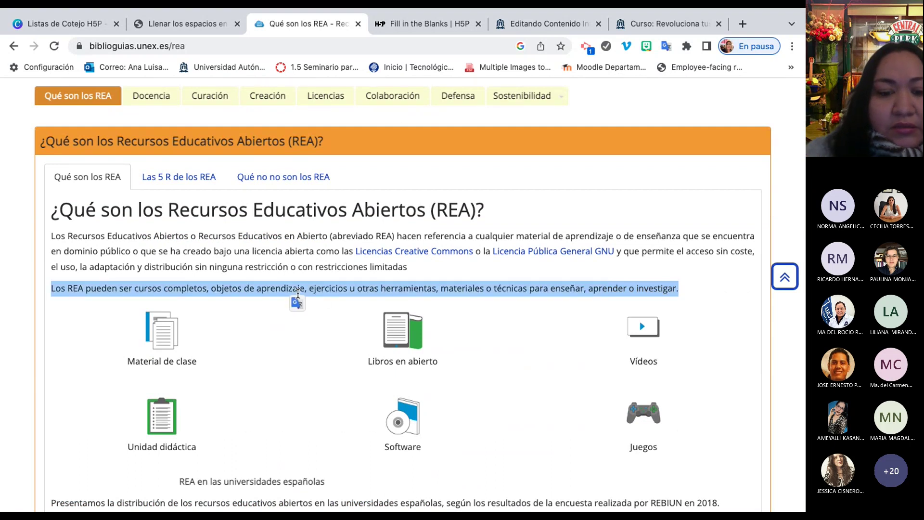
{"action": "left_click", "coordinate": [537, 23]}
{"action": "scroll", "coordinate": [462, 216], "scroll_direction": "down", "scroll_amount": 8}
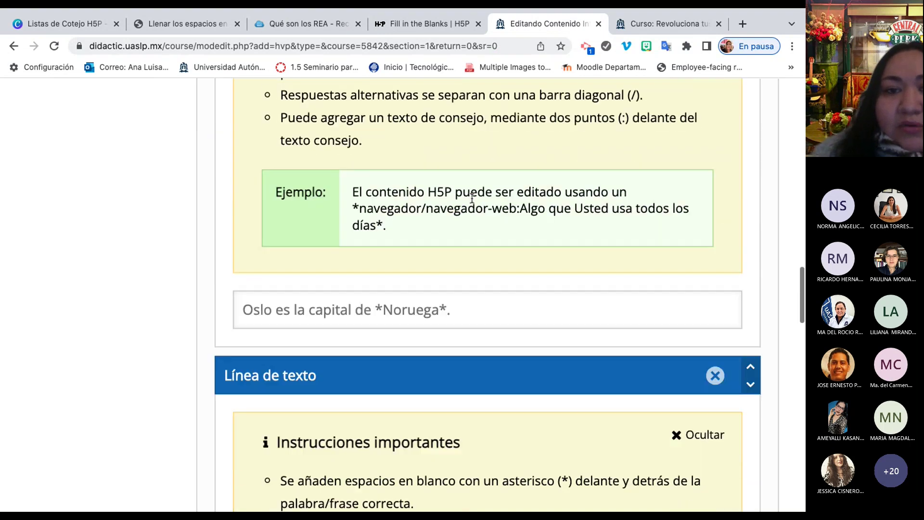
{"action": "left_click", "coordinate": [442, 271]}
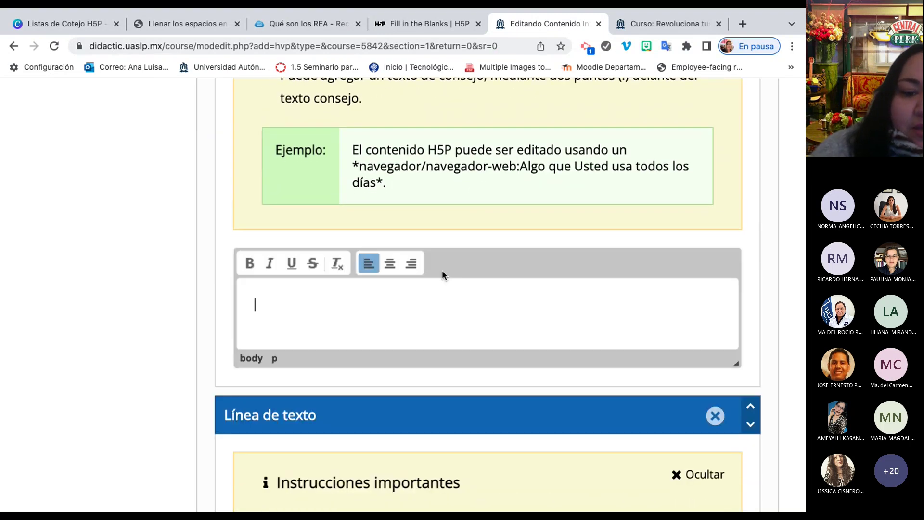
{"action": "key", "text": "ctrl+v"}
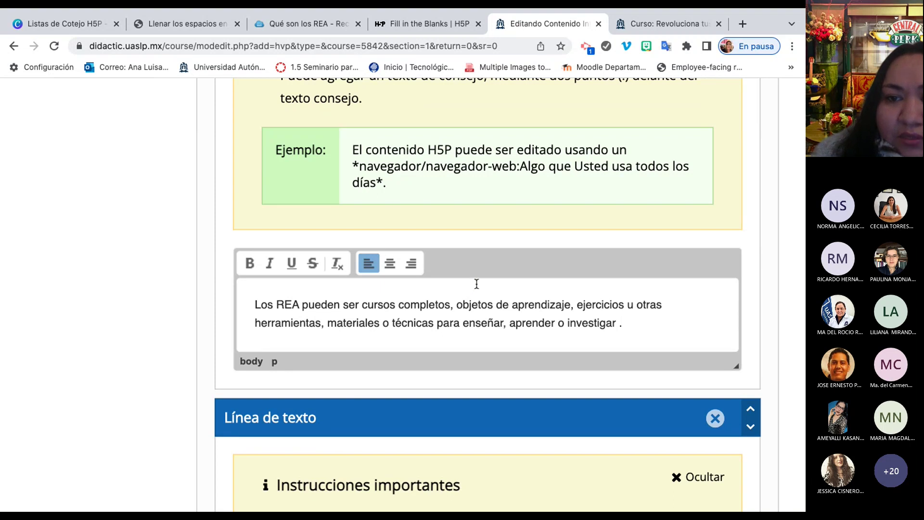
Insert the word "dos" before "objetos de aprendizaje" in the second text block and enclose it in asterisks as a blank.
{"action": "left_click", "coordinate": [456, 304]}
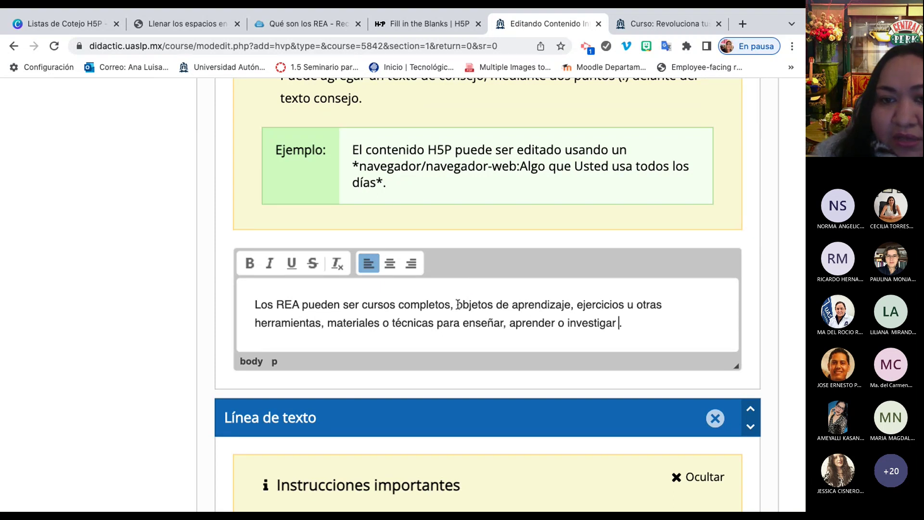
{"action": "type", "text": "dos"}
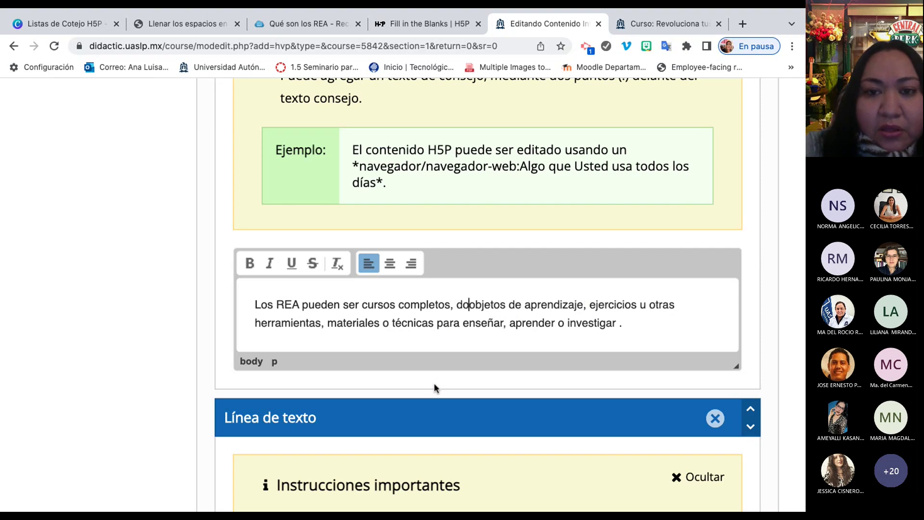
{"action": "key", "text": "Left"}
{"action": "key", "text": "Left"}
{"action": "key", "text": "Left"}
{"action": "key", "text": "Left"}
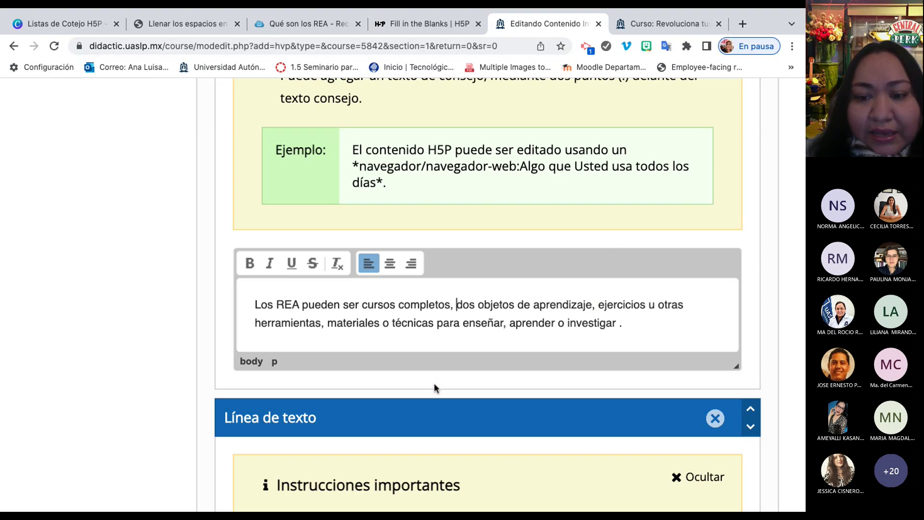
{"action": "type", "text": "*"}
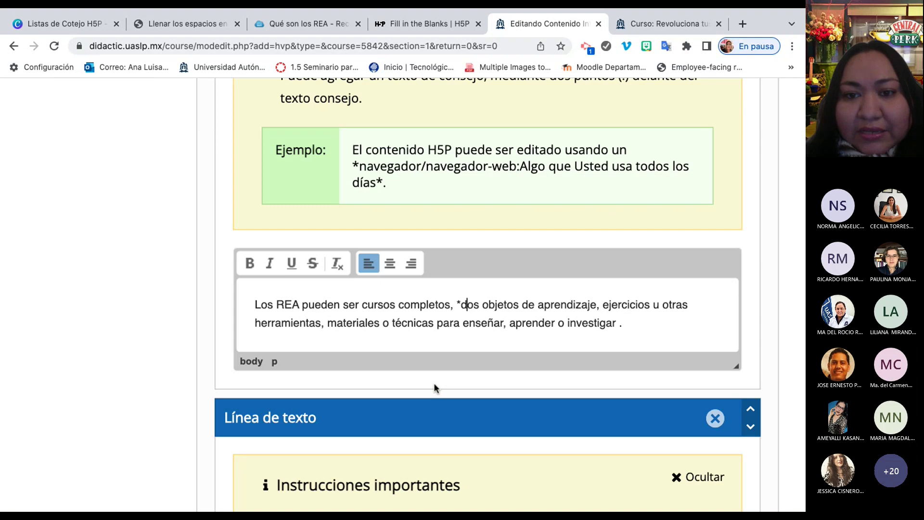
{"action": "key", "text": "Right"}
{"action": "key", "text": "Right"}
{"action": "key", "text": "Right"}
{"action": "type", "text": "*"}
Add "2" as an alternative answer inside the "dos" blank, separated by a slash.
{"action": "key", "text": "Left"}
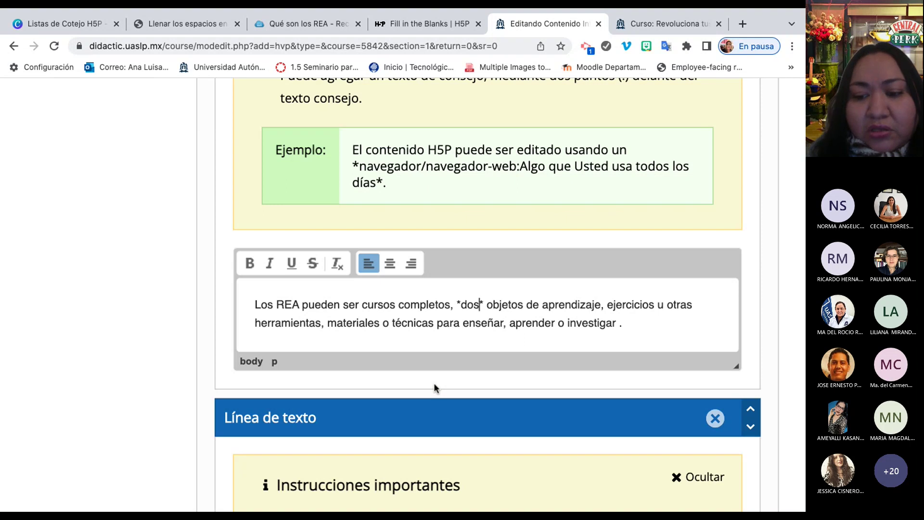
{"action": "type", "text": "/"}
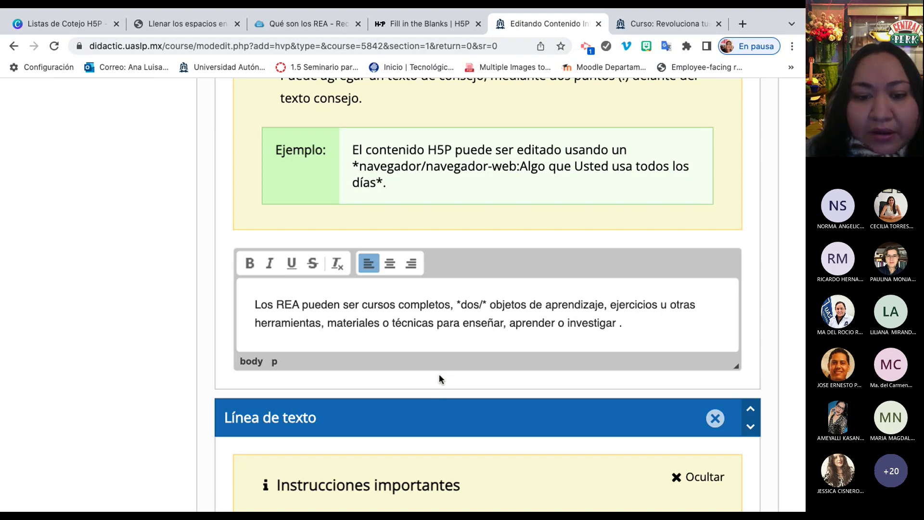
{"action": "type", "text": "2"}
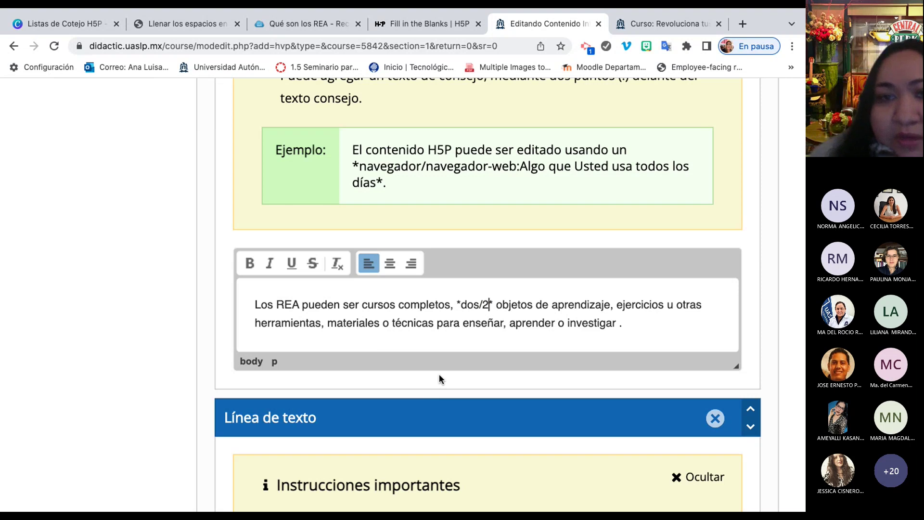
Compare the tutorial PDF's third text block sentence with its version that accepts alternative answers between asterisks.
{"action": "left_click", "coordinate": [201, 21]}
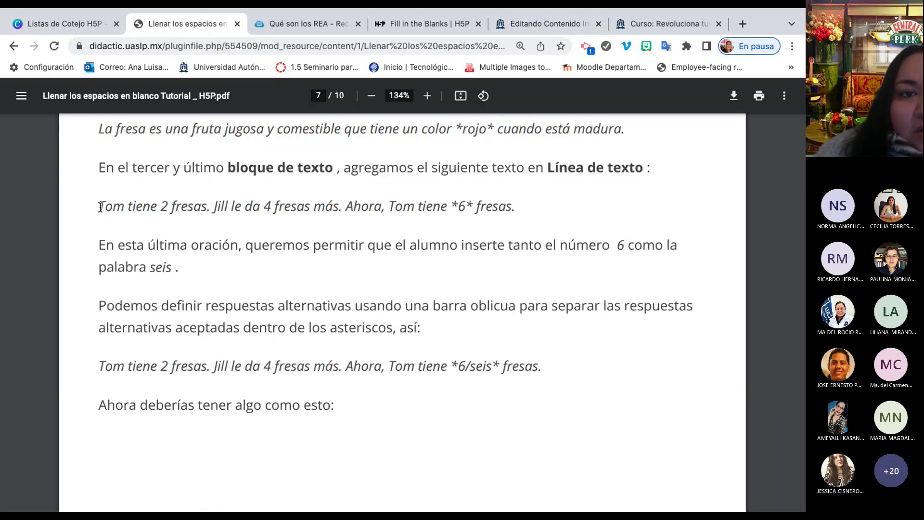
{"action": "left_click_drag", "start_coordinate": [99, 206], "coordinate": [531, 204]}
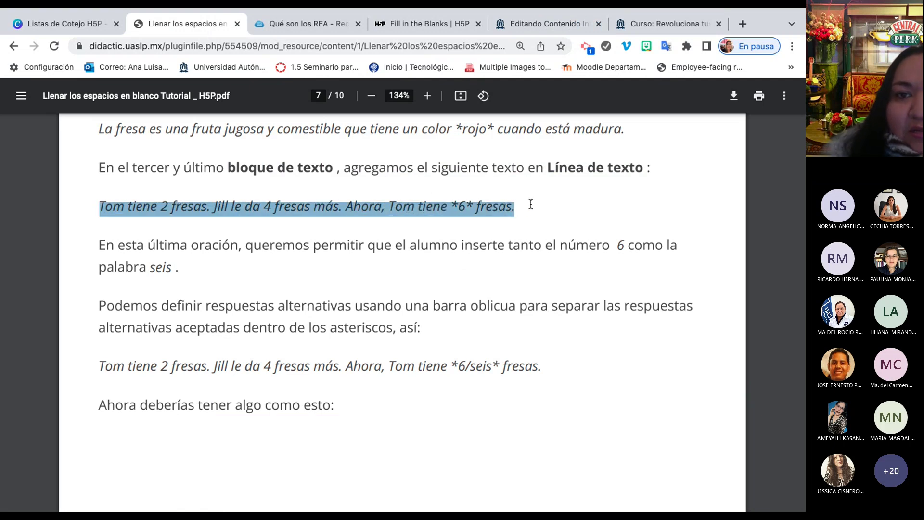
{"action": "scroll", "coordinate": [541, 195], "scroll_direction": "up", "scroll_amount": 2, "text": "ctrl"}
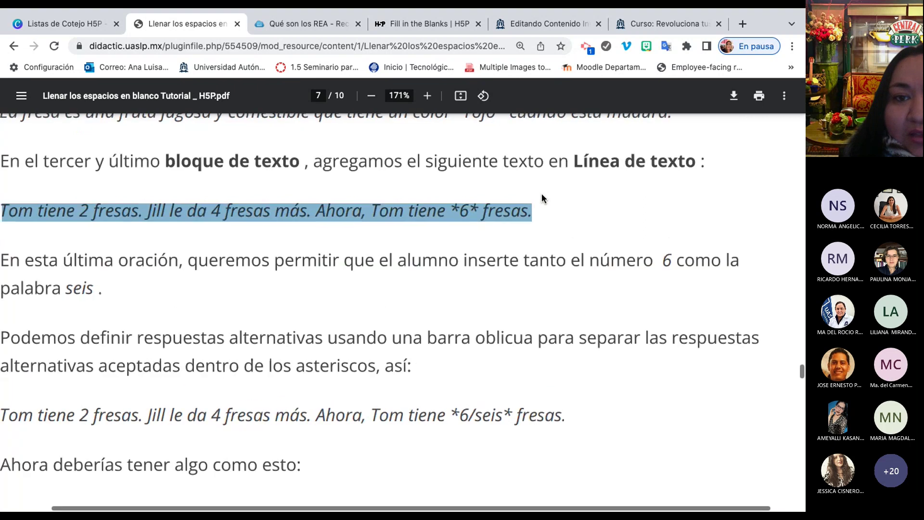
{"action": "scroll", "coordinate": [542, 195], "scroll_direction": "down", "scroll_amount": 2}
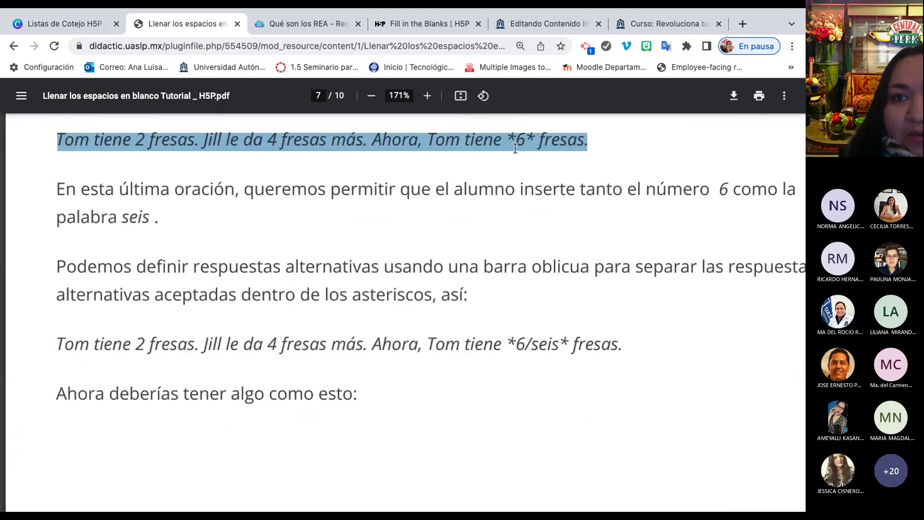
{"action": "left_click", "coordinate": [511, 343]}
{"action": "left_click_drag", "start_coordinate": [511, 343], "coordinate": [569, 345]}
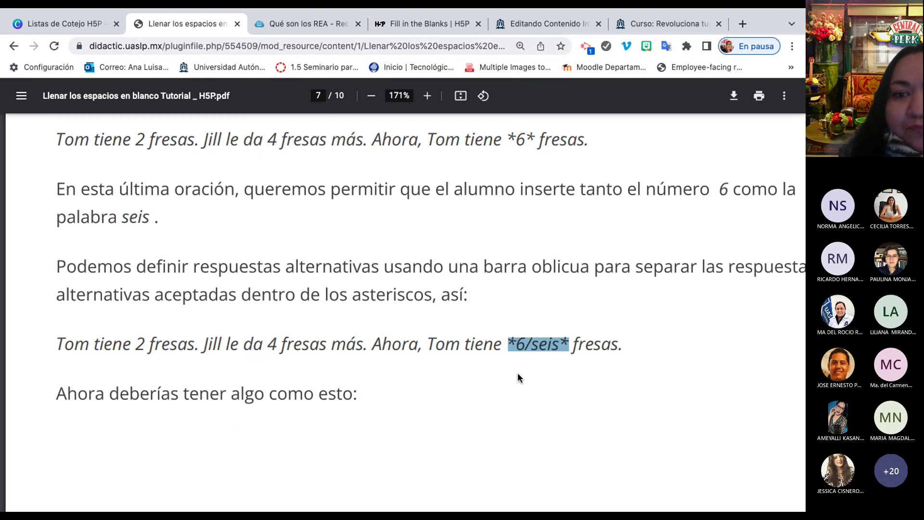
Examine the tutorial PDF's example of the three finished text blocks and the note on adding, deleting and reordering blocks.
{"action": "scroll", "coordinate": [518, 371], "scroll_direction": "down", "scroll_amount": 3}
{"action": "scroll", "coordinate": [518, 377], "scroll_direction": "down", "scroll_amount": 7}
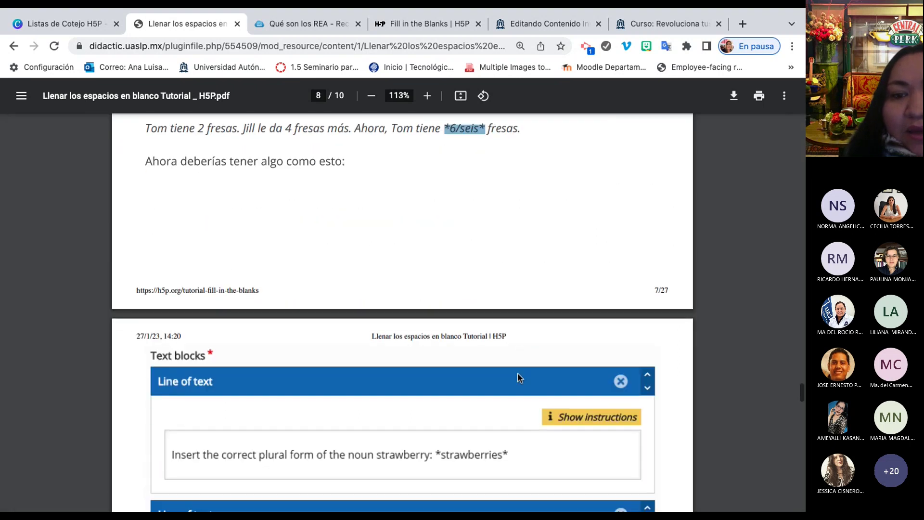
{"action": "scroll", "coordinate": [518, 376], "scroll_direction": "up", "scroll_amount": 3}
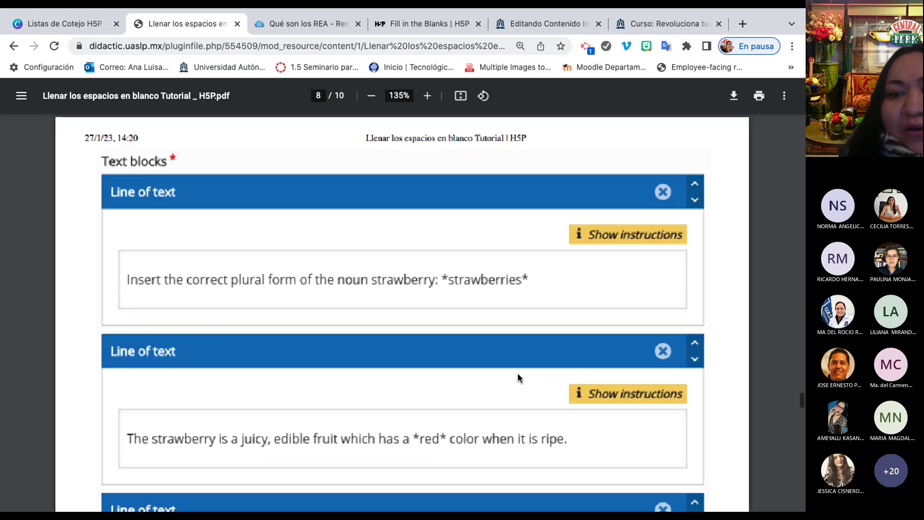
{"action": "scroll", "coordinate": [518, 376], "scroll_direction": "up", "scroll_amount": 1}
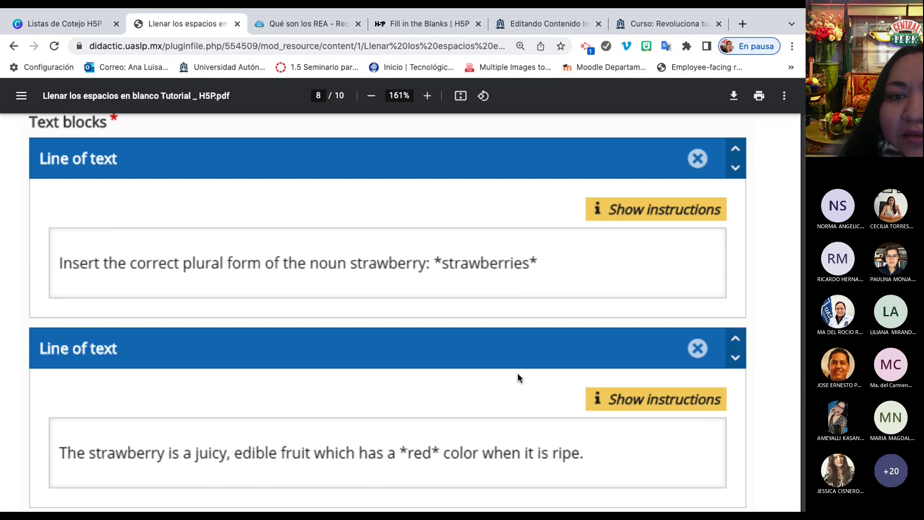
{"action": "scroll", "coordinate": [519, 377], "scroll_direction": "up", "scroll_amount": 6}
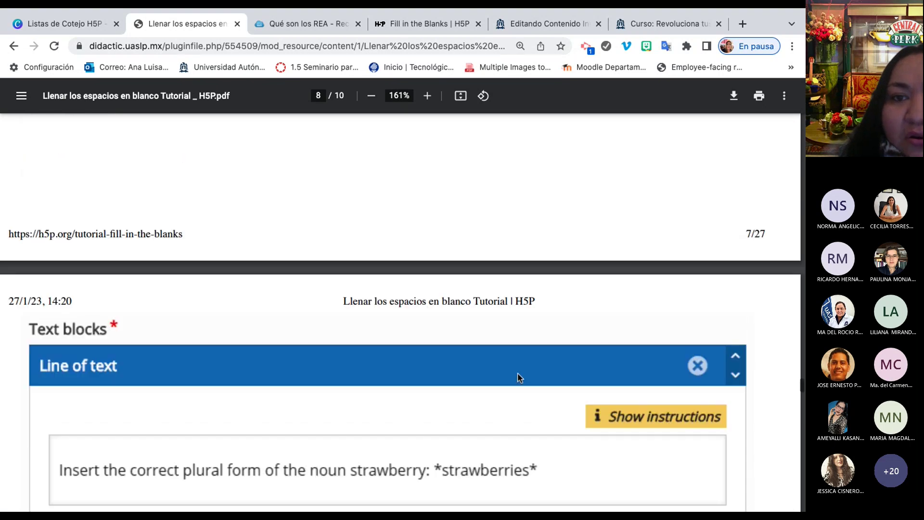
{"action": "scroll", "coordinate": [520, 378], "scroll_direction": "up", "scroll_amount": 3}
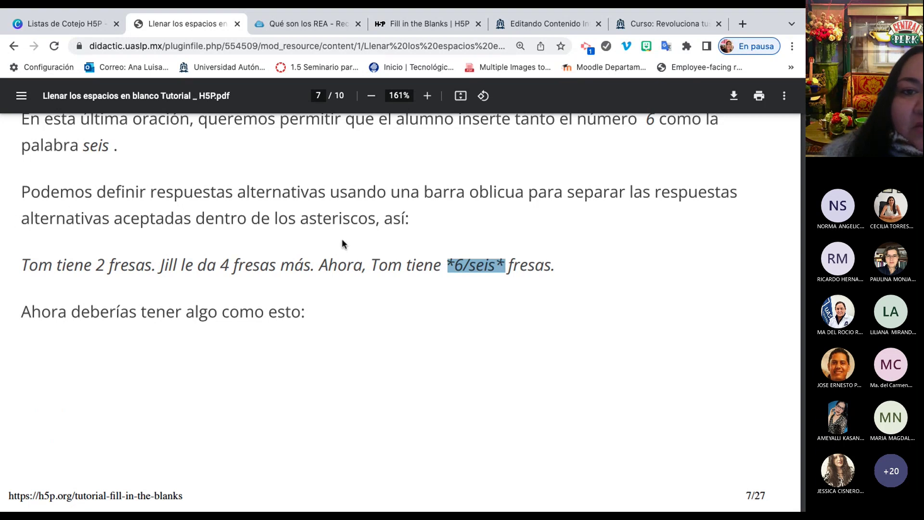
{"action": "scroll", "coordinate": [342, 243], "scroll_direction": "down", "scroll_amount": 1}
{"action": "scroll", "coordinate": [342, 240], "scroll_direction": "down", "scroll_amount": 8}
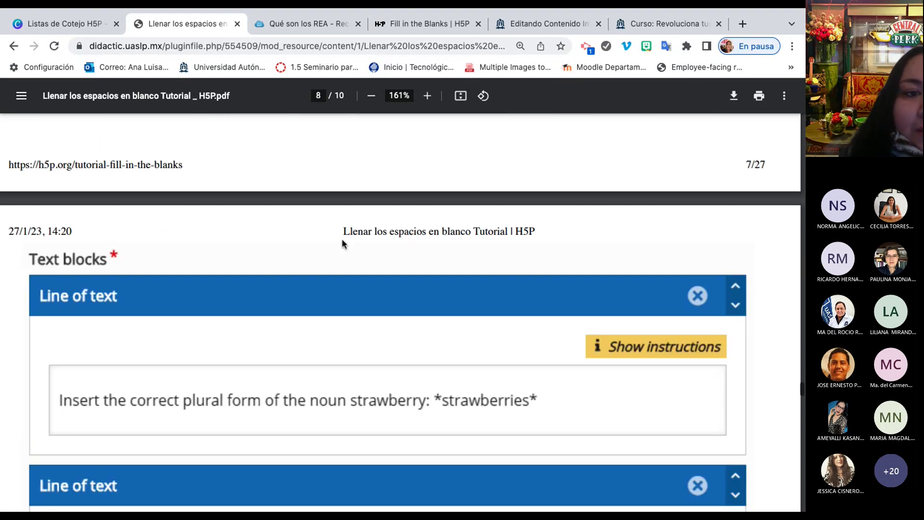
{"action": "scroll", "coordinate": [342, 243], "scroll_direction": "down", "scroll_amount": 2}
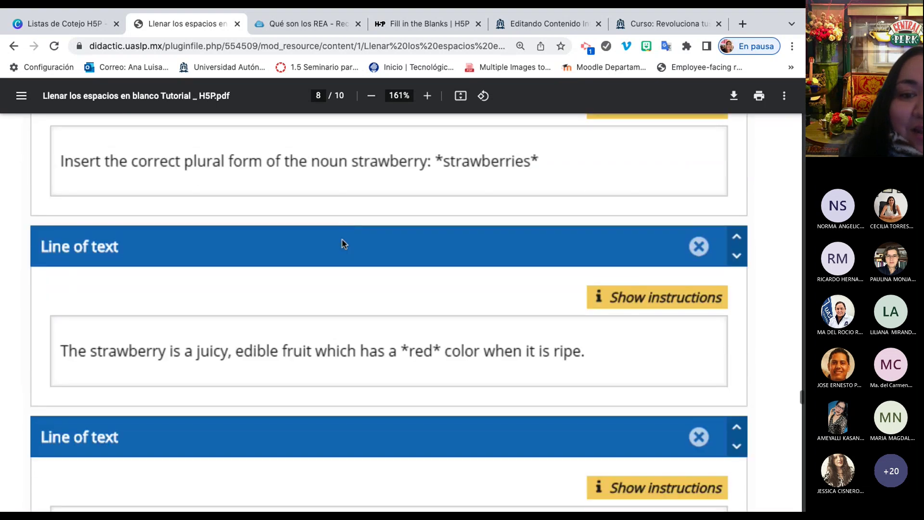
{"action": "scroll", "coordinate": [343, 243], "scroll_direction": "down", "scroll_amount": 2}
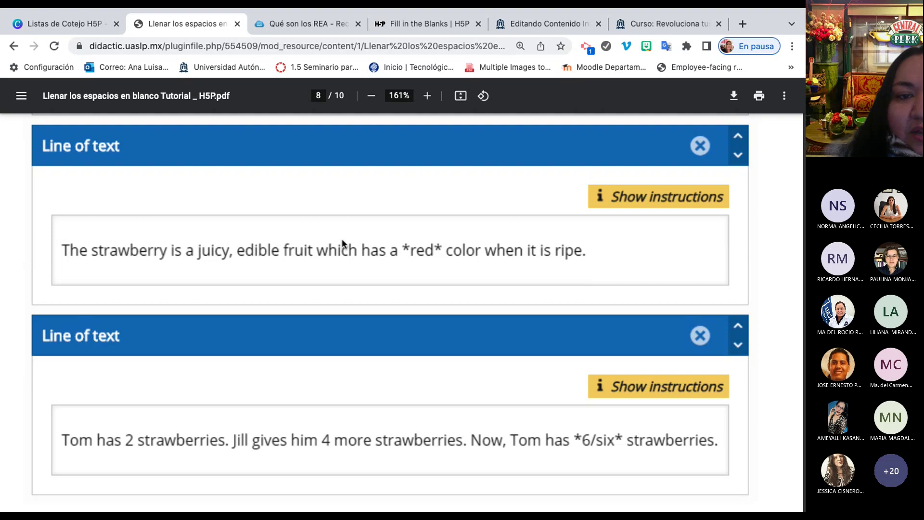
{"action": "scroll", "coordinate": [342, 243], "scroll_direction": "up", "scroll_amount": 2}
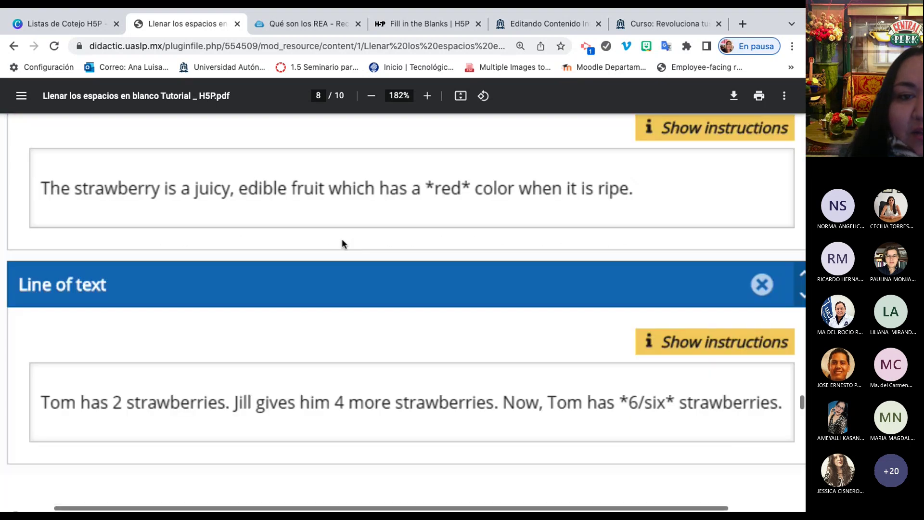
{"action": "scroll", "coordinate": [342, 243], "scroll_direction": "down", "scroll_amount": 2}
{"action": "scroll", "coordinate": [341, 243], "scroll_direction": "down", "scroll_amount": 2}
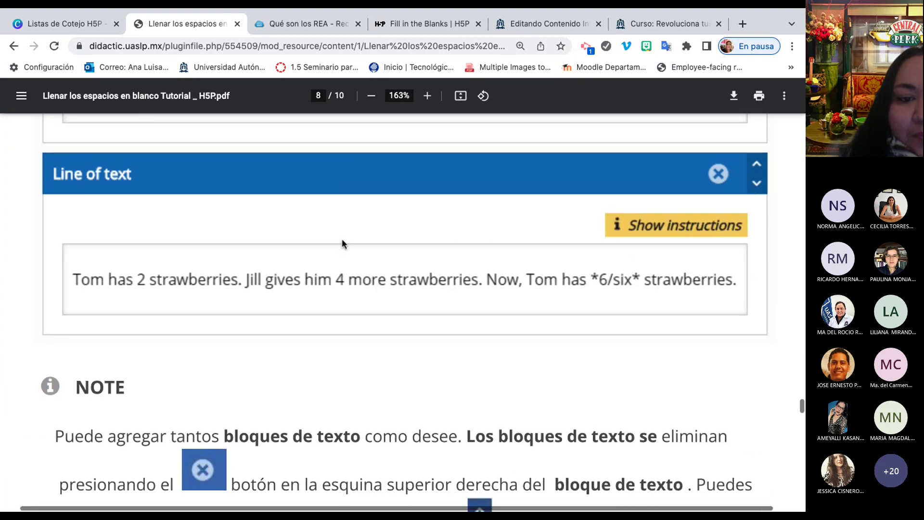
{"action": "scroll", "coordinate": [341, 243], "scroll_direction": "down", "scroll_amount": 4}
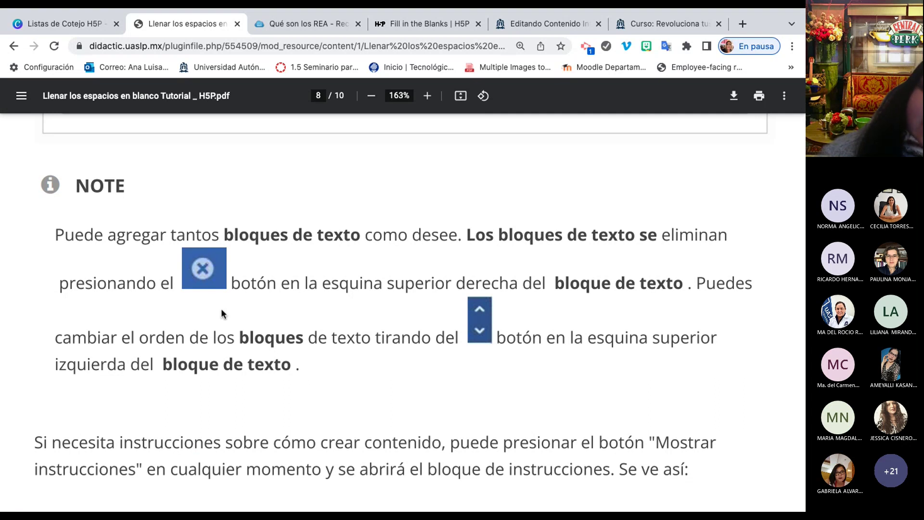
Delete the empty third text block from the activity and confirm its removal.
{"action": "left_click", "coordinate": [550, 24]}
{"action": "scroll", "coordinate": [352, 358], "scroll_direction": "down", "scroll_amount": 5}
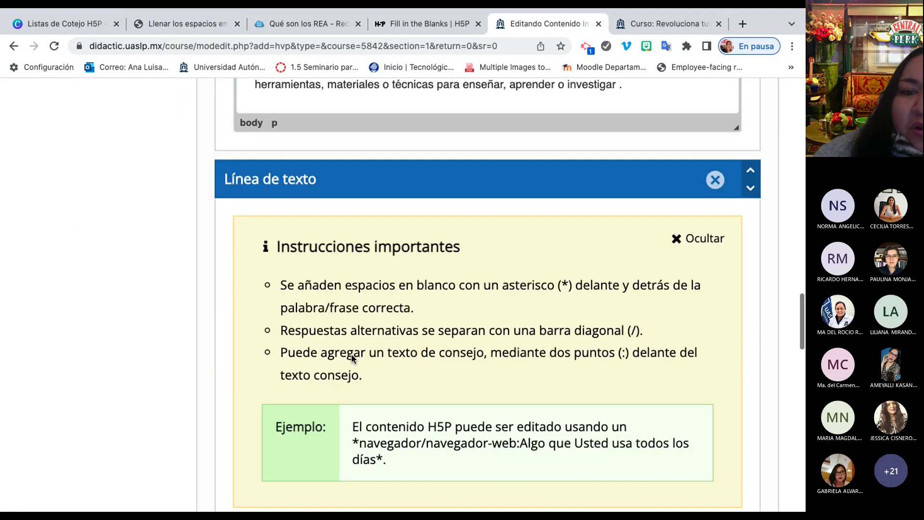
{"action": "scroll", "coordinate": [351, 359], "scroll_direction": "down", "scroll_amount": 1}
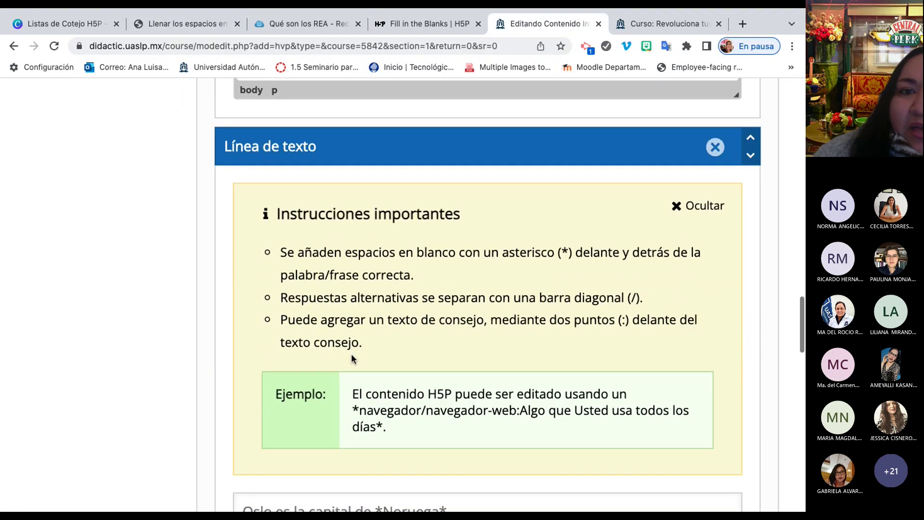
{"action": "left_click", "coordinate": [716, 147]}
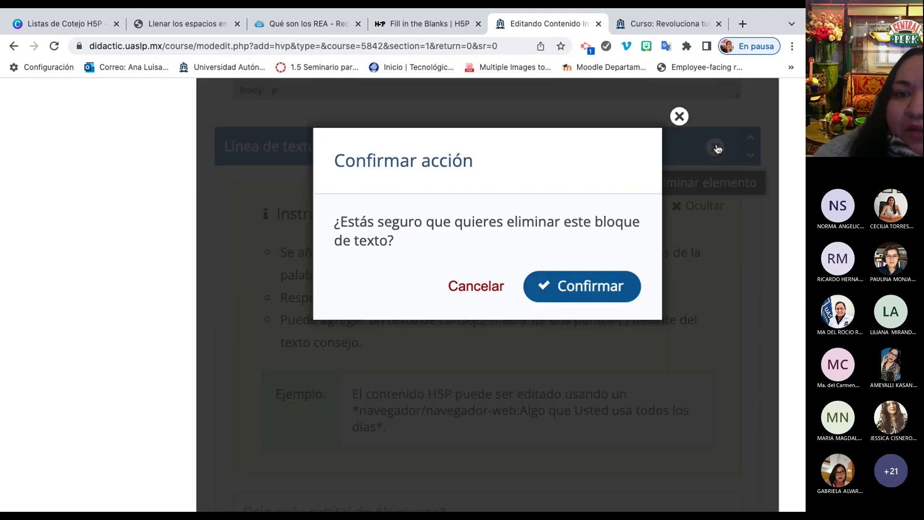
{"action": "left_click", "coordinate": [596, 289]}
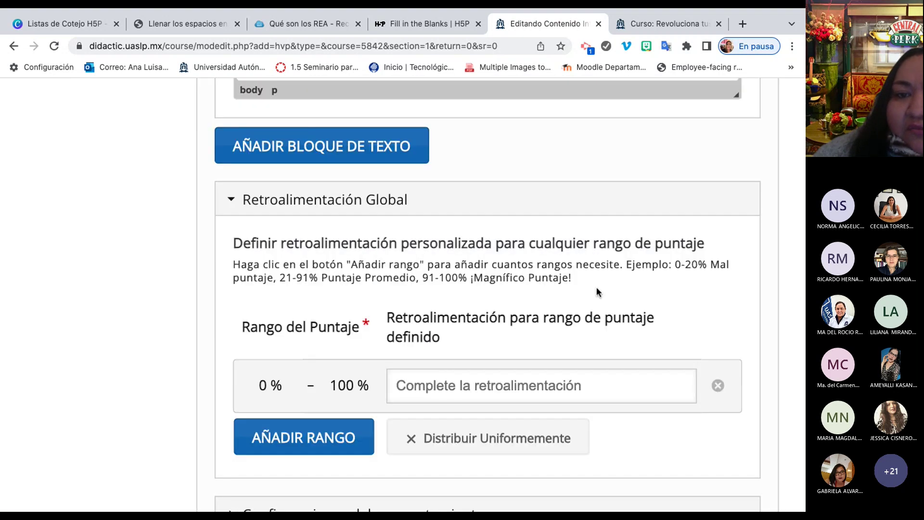
Add a new text block below the sentence about what REA can be and open its text for editing.
{"action": "scroll", "coordinate": [596, 287], "scroll_direction": "up", "scroll_amount": 15}
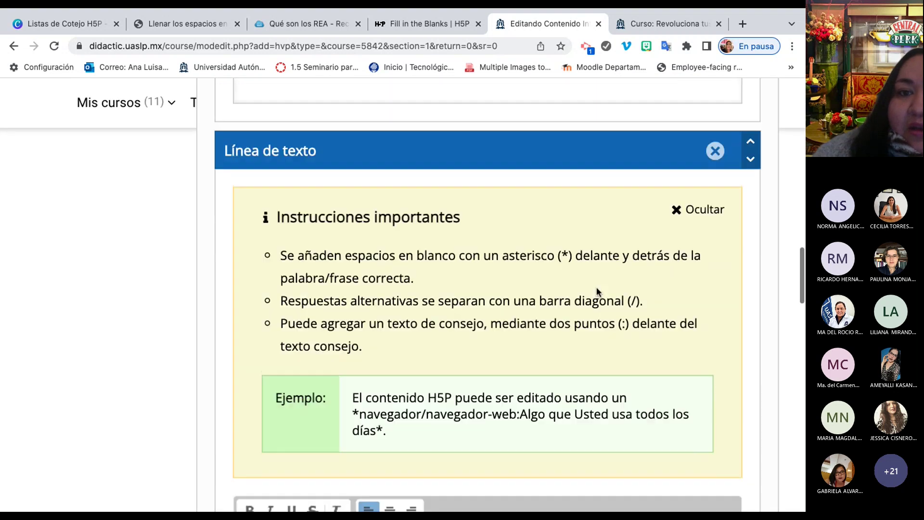
{"action": "scroll", "coordinate": [596, 291], "scroll_direction": "up", "scroll_amount": 1}
{"action": "scroll", "coordinate": [597, 291], "scroll_direction": "down", "scroll_amount": 4}
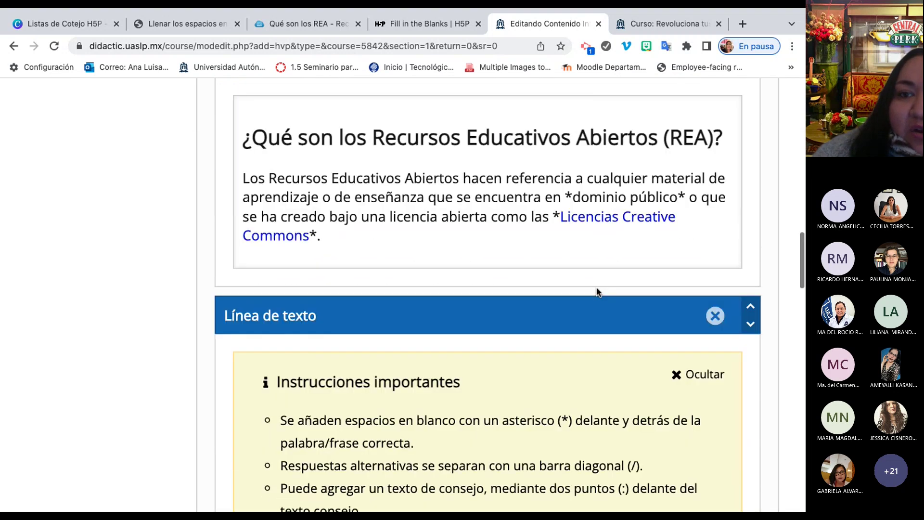
{"action": "scroll", "coordinate": [596, 288], "scroll_direction": "up", "scroll_amount": 8}
{"action": "scroll", "coordinate": [596, 287], "scroll_direction": "down", "scroll_amount": 7}
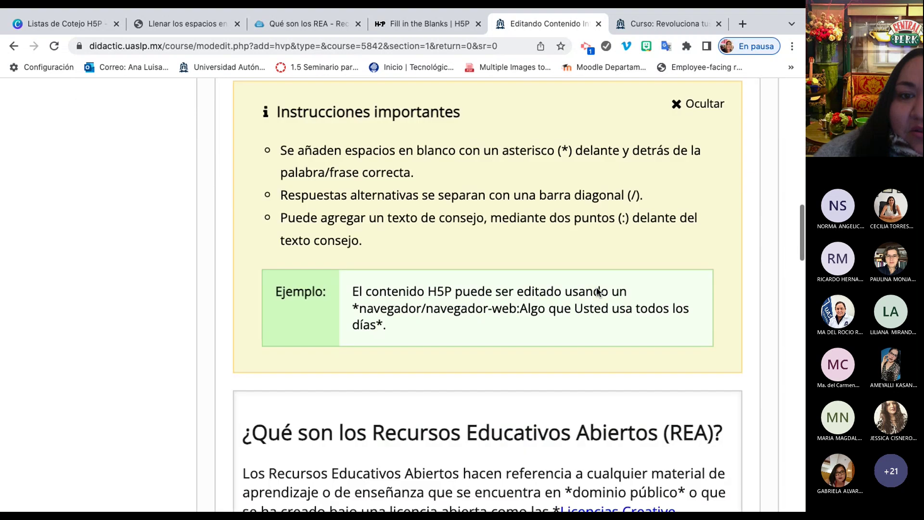
{"action": "scroll", "coordinate": [596, 287], "scroll_direction": "down", "scroll_amount": 10}
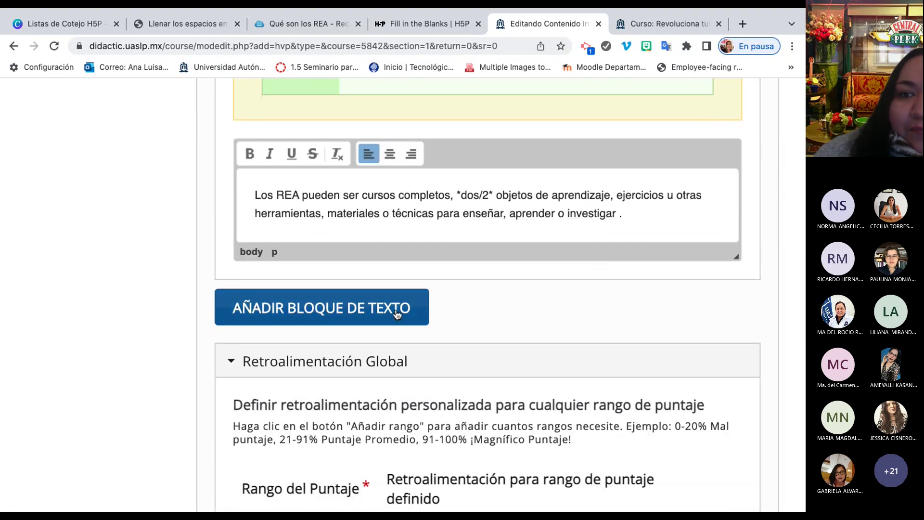
{"action": "left_click", "coordinate": [396, 313]}
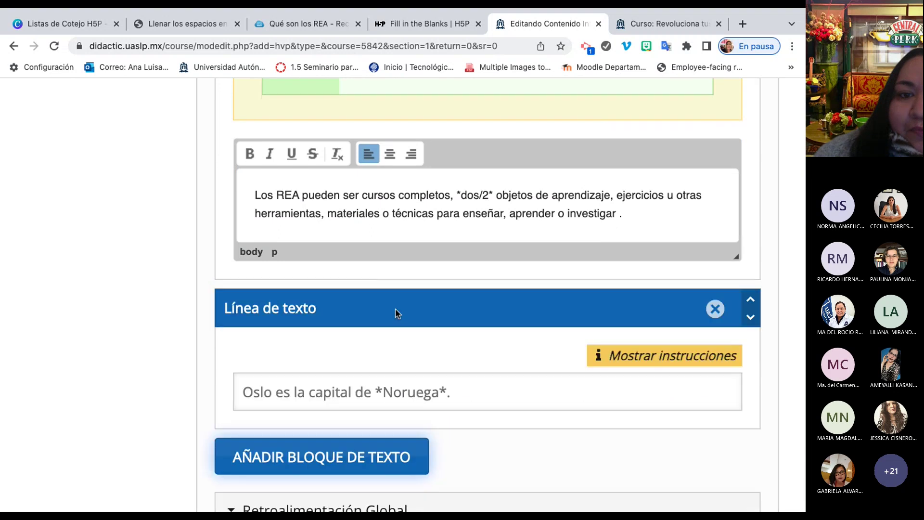
{"action": "scroll", "coordinate": [396, 313], "scroll_direction": "down", "scroll_amount": 5}
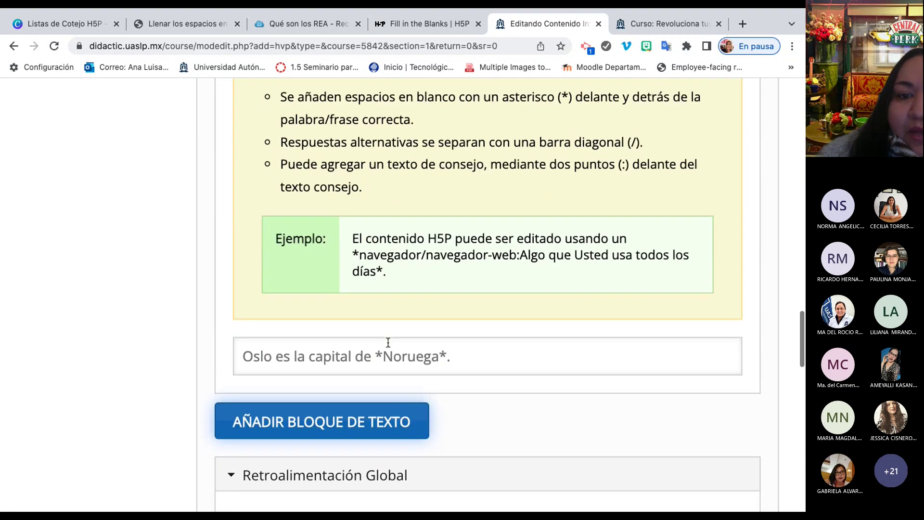
{"action": "left_click", "coordinate": [381, 365]}
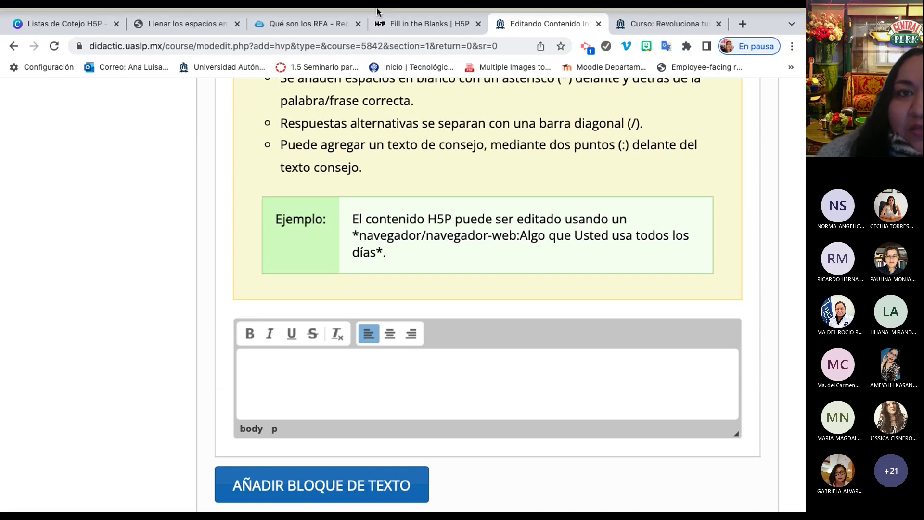
Look through the Universidad de Extremadura library guide on REA for more material for the new text block.
{"action": "left_click", "coordinate": [311, 23]}
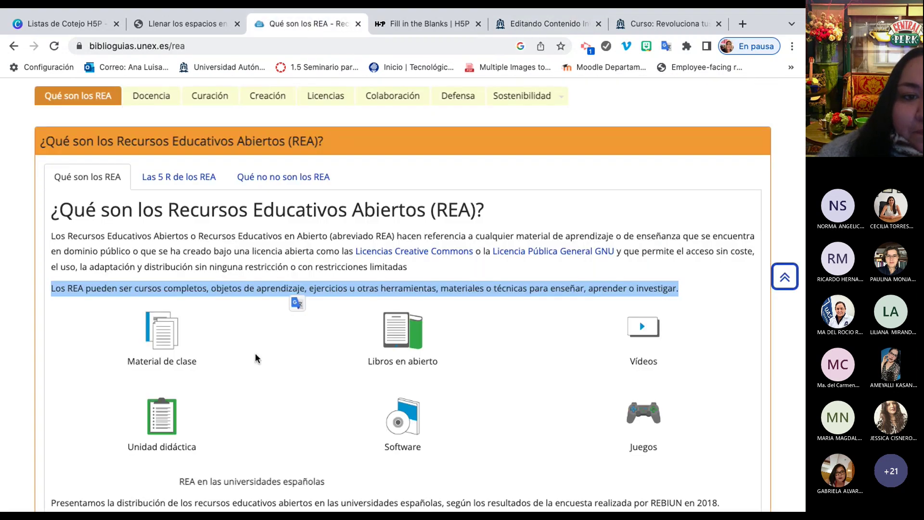
{"action": "scroll", "coordinate": [256, 354], "scroll_direction": "down", "scroll_amount": 4}
{"action": "scroll", "coordinate": [255, 354], "scroll_direction": "down", "scroll_amount": 15}
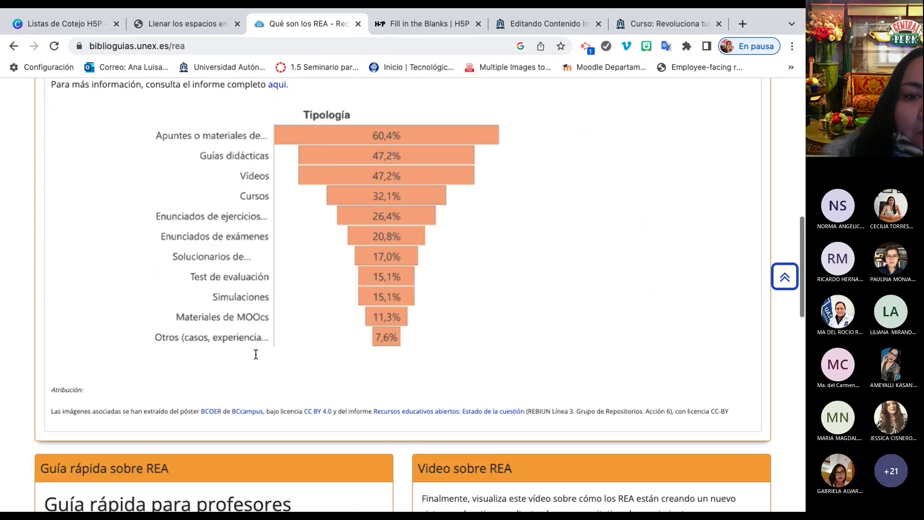
{"action": "scroll", "coordinate": [256, 354], "scroll_direction": "down", "scroll_amount": 3}
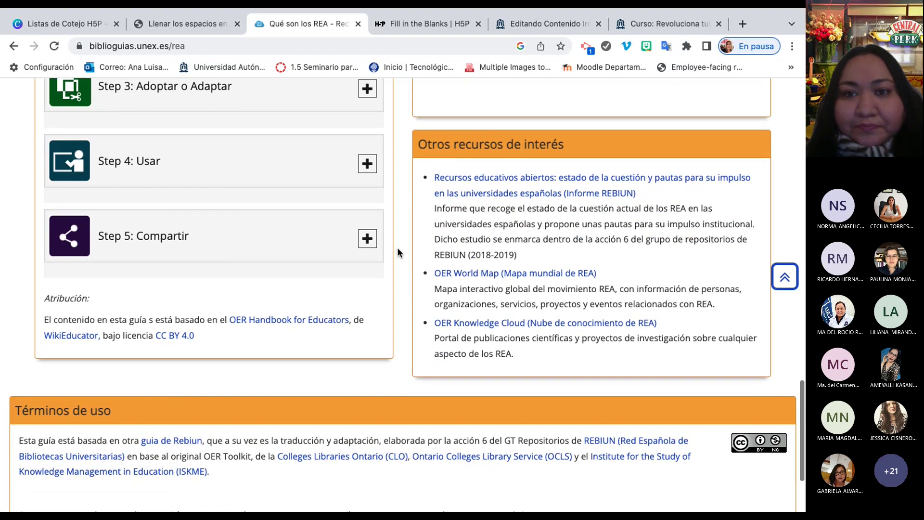
{"action": "scroll", "coordinate": [397, 250], "scroll_direction": "down", "scroll_amount": 3}
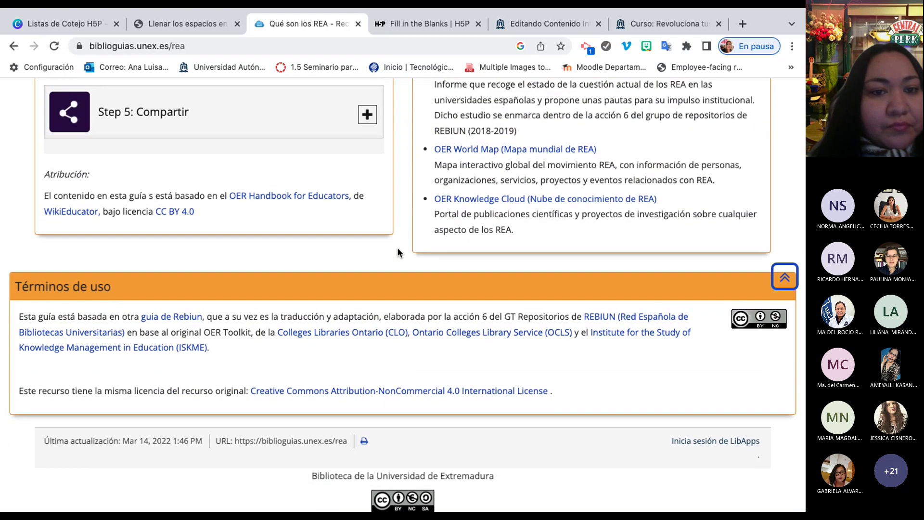
{"action": "key", "text": "Home"}
{"action": "scroll", "coordinate": [397, 247], "scroll_direction": "down", "scroll_amount": 2}
{"action": "scroll", "coordinate": [397, 247], "scroll_direction": "down", "scroll_amount": 2}
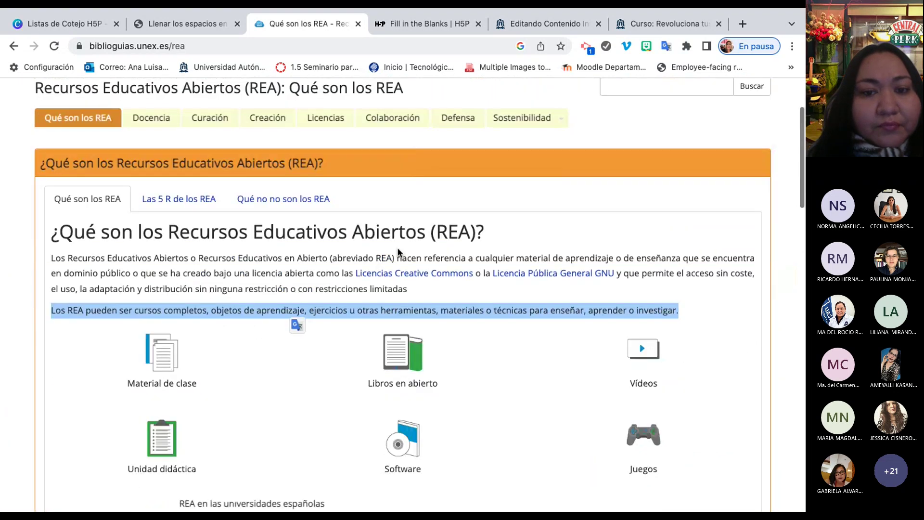
{"action": "scroll", "coordinate": [402, 254], "scroll_direction": "down", "scroll_amount": 1}
{"action": "scroll", "coordinate": [256, 194], "scroll_direction": "up", "scroll_amount": 3}
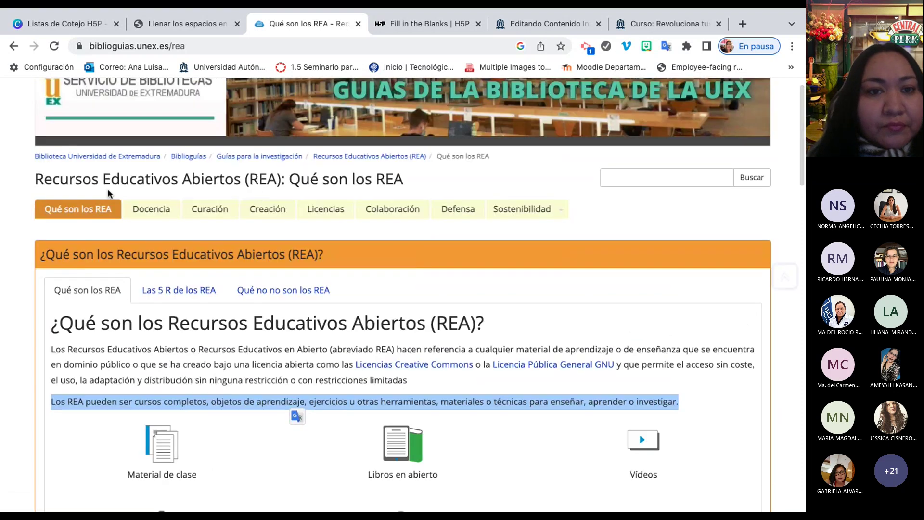
Return to the REA search results, open Universidad Veracruzana's Recurso Educativo Abierto page and copy its "¿Qué es un REA?" heading with the three paragraphs below it.
{"action": "left_click", "coordinate": [12, 47]}
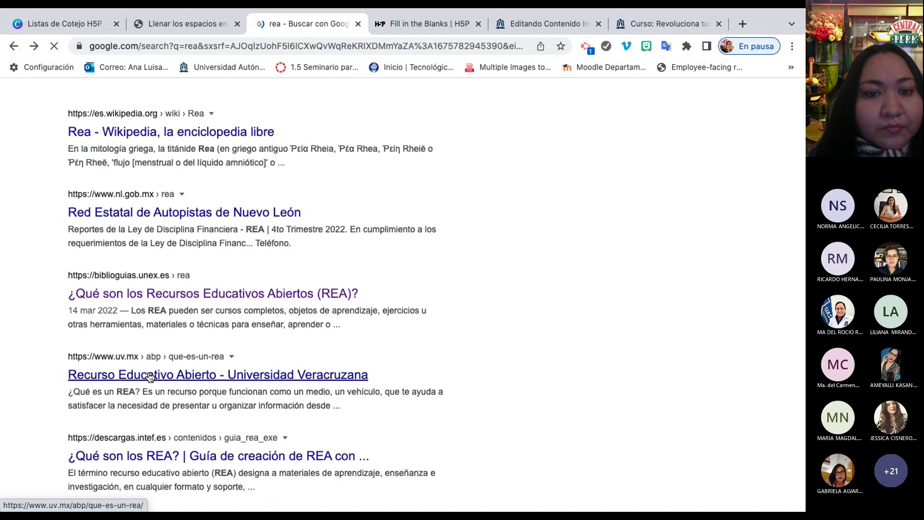
{"action": "left_click", "coordinate": [149, 375]}
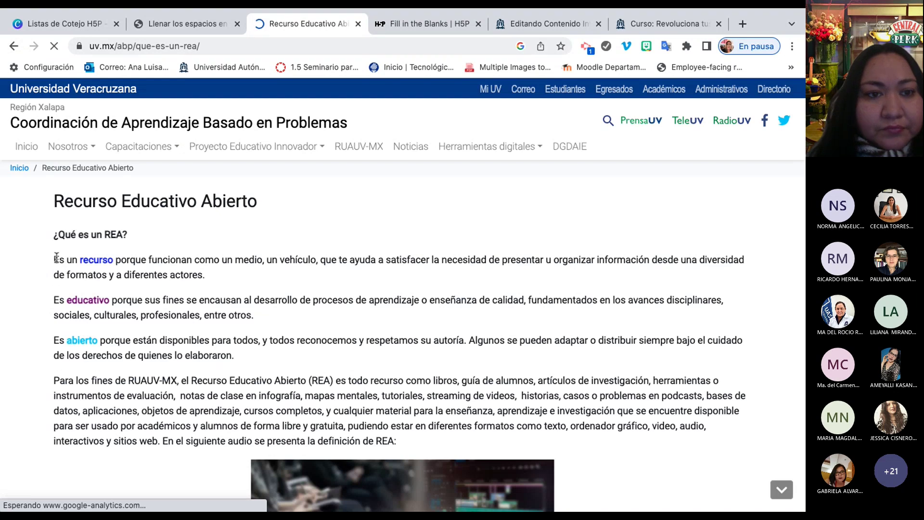
{"action": "left_click_drag", "start_coordinate": [55, 233], "coordinate": [247, 357]}
{"action": "key", "text": "ctrl+c"}
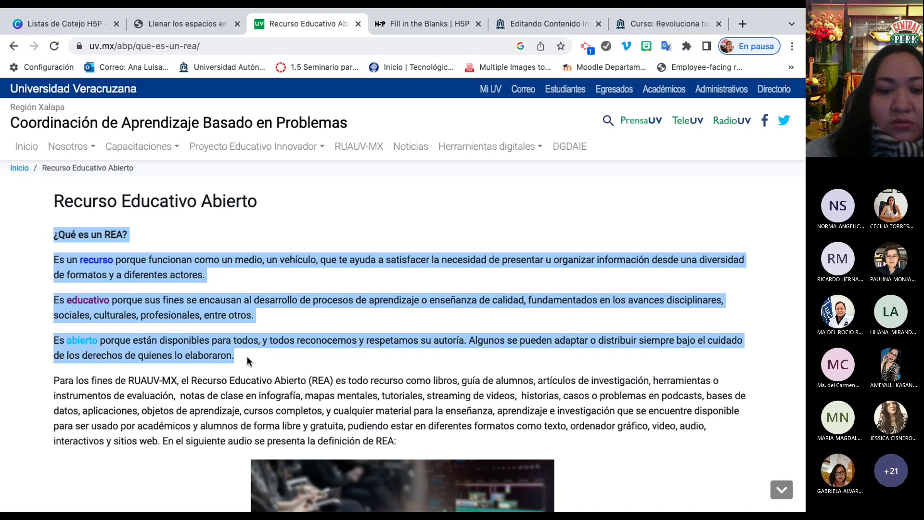
Paste the copied "¿Qué es un REA?" text into the activity's empty third text block.
{"action": "left_click", "coordinate": [553, 19]}
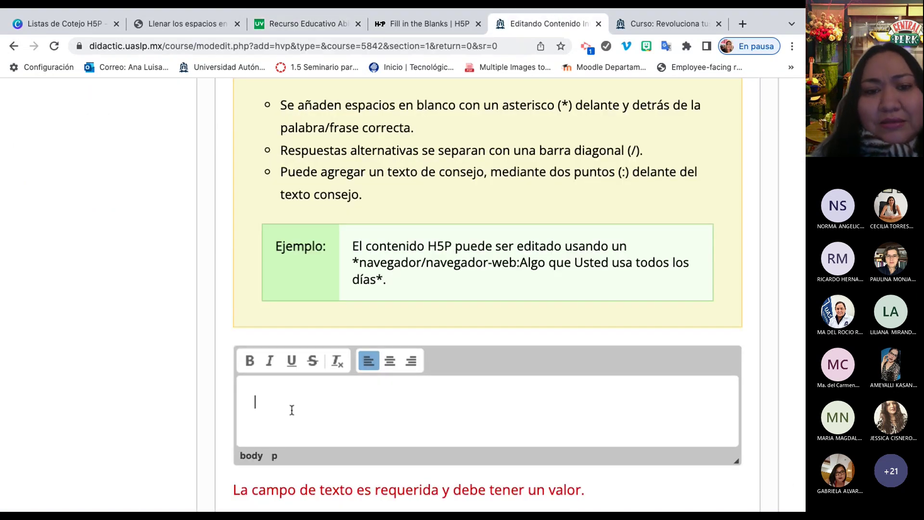
{"action": "key", "text": "ctrl+v"}
{"action": "scroll", "coordinate": [292, 409], "scroll_direction": "down", "scroll_amount": 4}
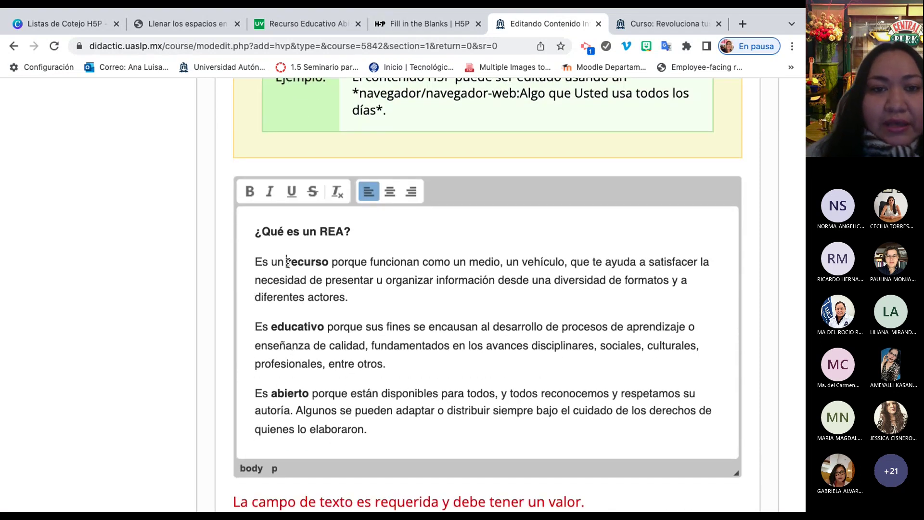
Enclose "recurso" in asterisks and replace the wording between "un medio" and "organizar información" with "para".
{"action": "left_click", "coordinate": [288, 263]}
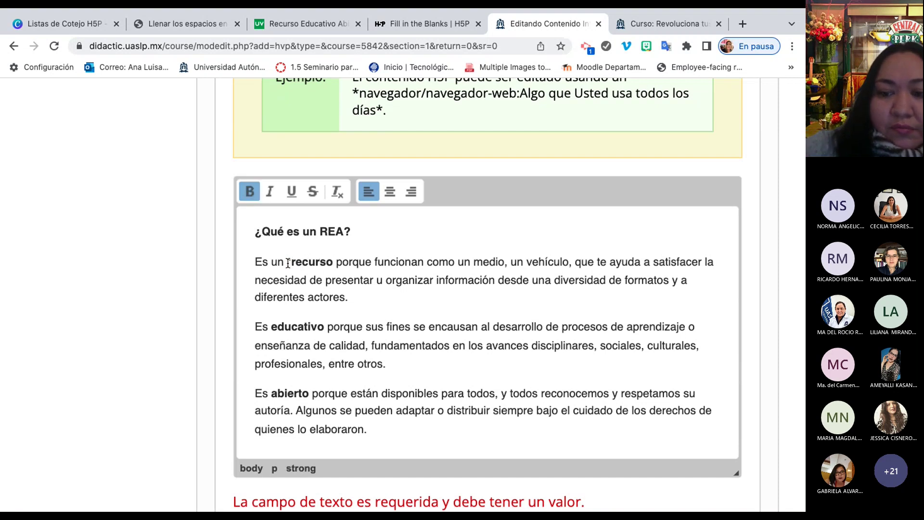
{"action": "type", "text": "*"}
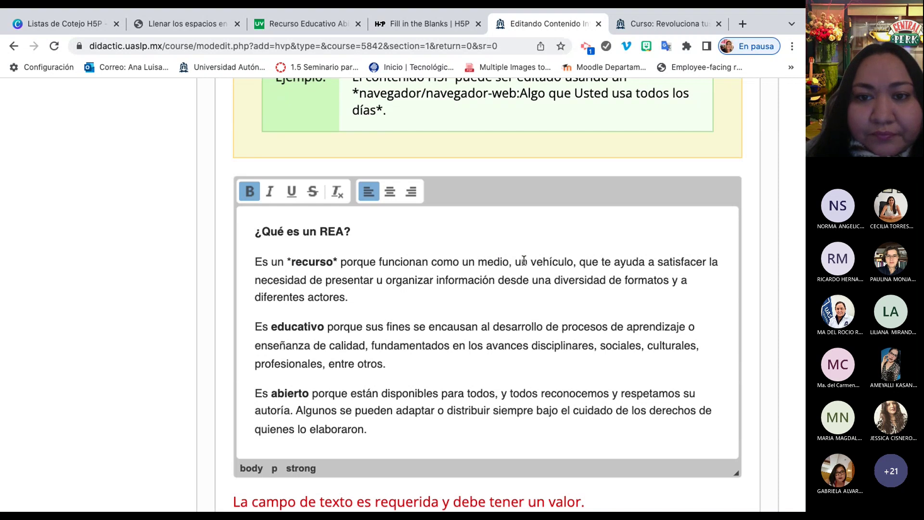
{"action": "left_click_drag", "start_coordinate": [515, 262], "coordinate": [384, 280]}
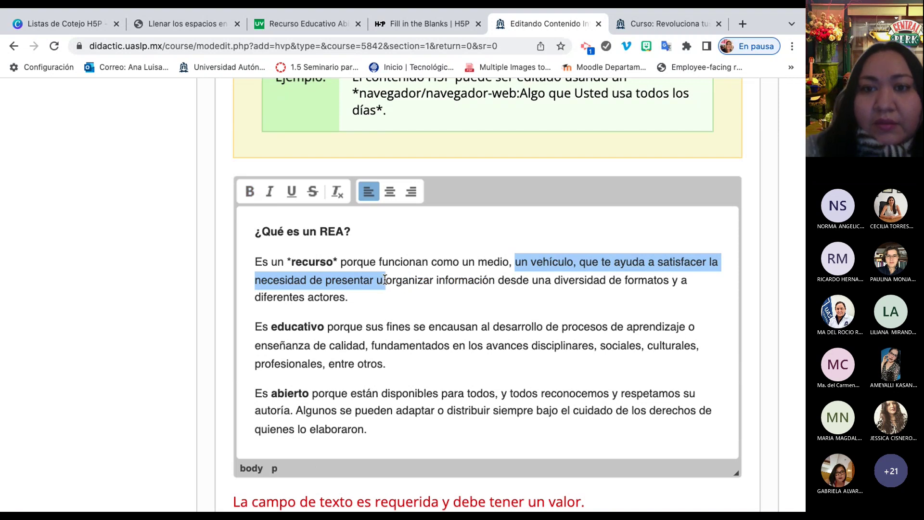
{"action": "key", "text": "BackSpace"}
{"action": "key", "text": "BackSpace"}
{"action": "key", "text": "BackSpace"}
{"action": "type", "text": "par"}
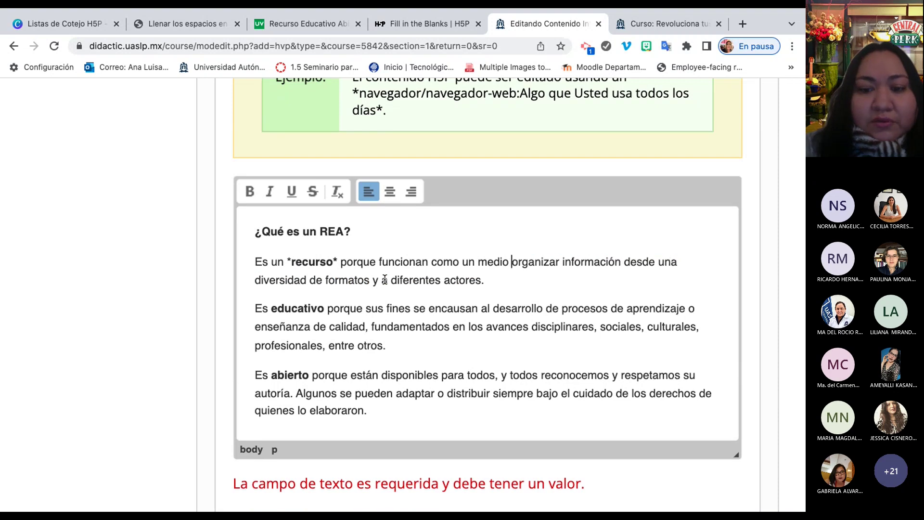
{"action": "type", "text": "a"}
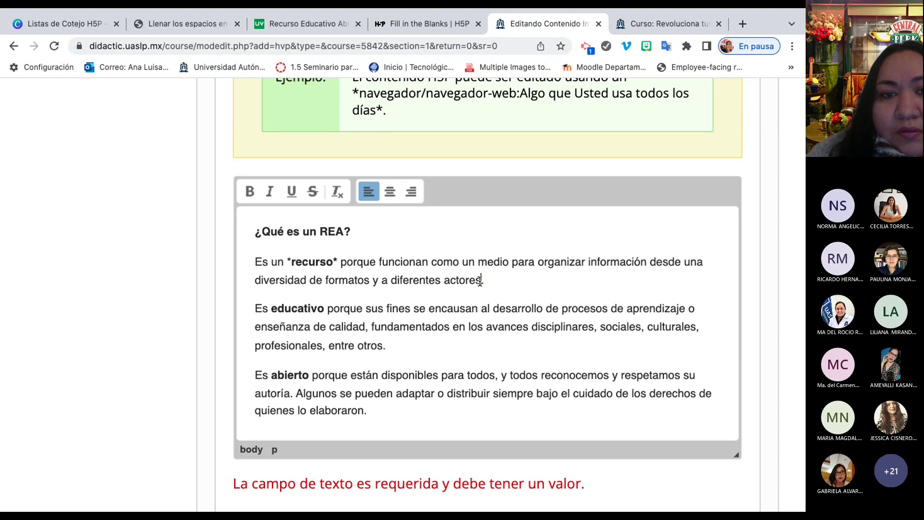
Remove "y a diferentes actores" so the recurso sentence ends with "diversidad de formatos.".
{"action": "key", "text": "BackSpace"}
{"action": "key", "text": "BackSpace"}
{"action": "key", "text": "BackSpace"}
{"action": "key", "text": "BackSpace"}
{"action": "key", "text": "BackSpace"}
{"action": "key", "text": "BackSpace"}
{"action": "key", "text": "BackSpace"}
{"action": "key", "text": "BackSpace"}
{"action": "key", "text": "BackSpace"}
{"action": "key", "text": "BackSpace"}
{"action": "key", "text": "BackSpace"}
{"action": "key", "text": "BackSpace"}
{"action": "key", "text": "BackSpace"}
{"action": "key", "text": "BackSpace"}
{"action": "key", "text": "BackSpace"}
{"action": "key", "text": "BackSpace"}
{"action": "key", "text": "BackSpace"}
{"action": "key", "text": "BackSpace"}
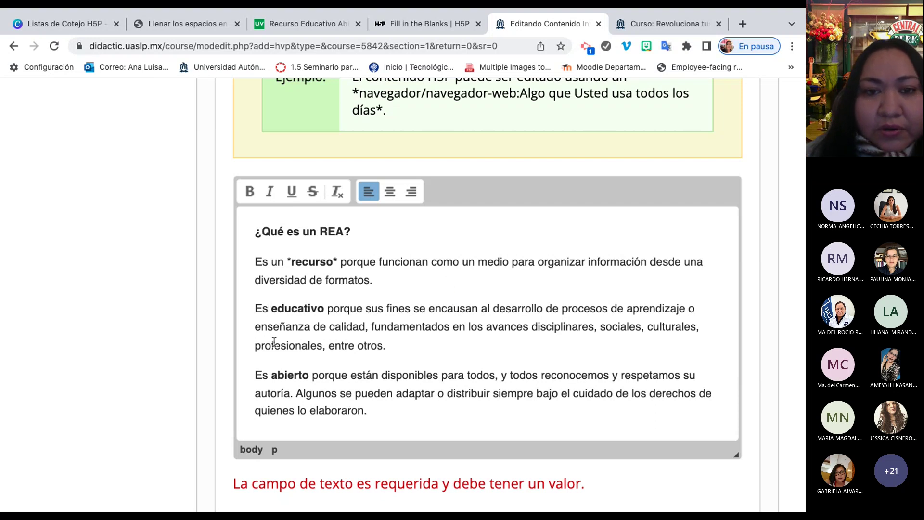
Enclose "educativo" in asterisks and delete the rest of its sentence after "enseñanza de calidad".
{"action": "type", "text": "*"}
{"action": "key", "text": "Right"}
{"action": "key", "text": "Right"}
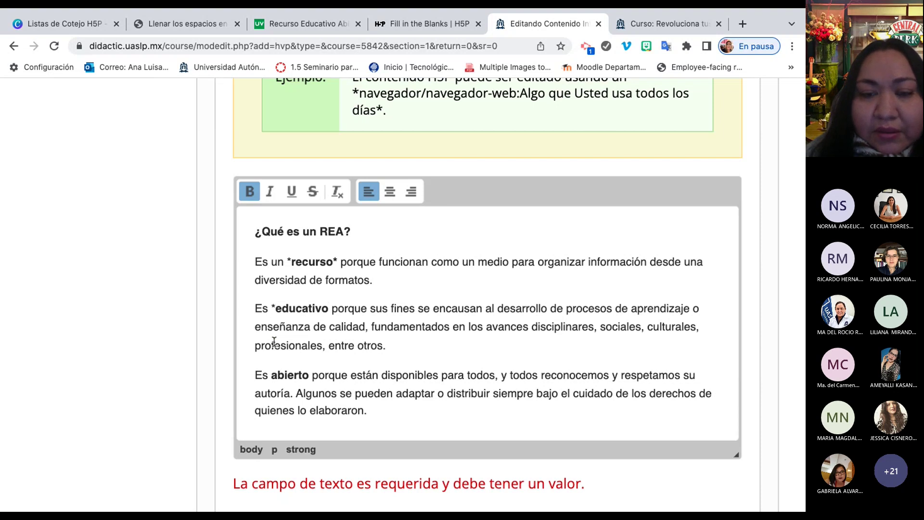
{"action": "type", "text": "*"}
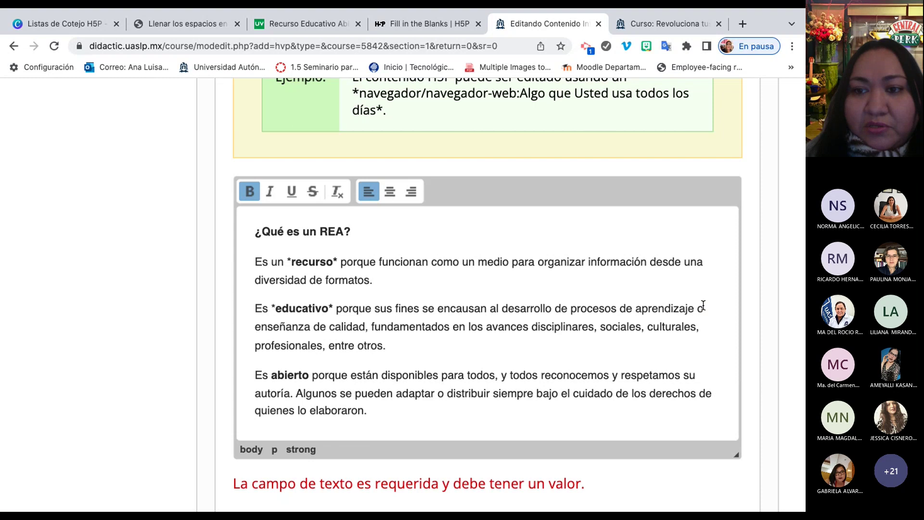
{"action": "left_click_drag", "start_coordinate": [699, 308], "coordinate": [626, 308]}
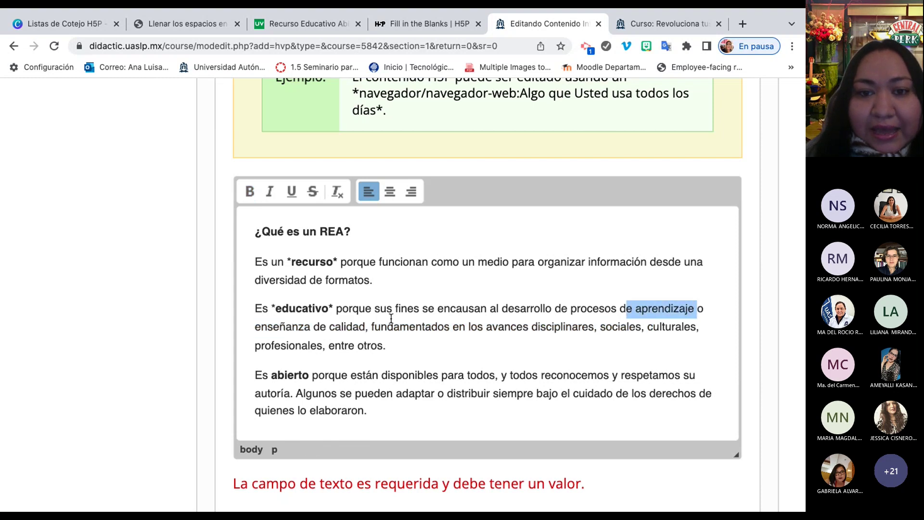
{"action": "left_click", "coordinate": [369, 330]}
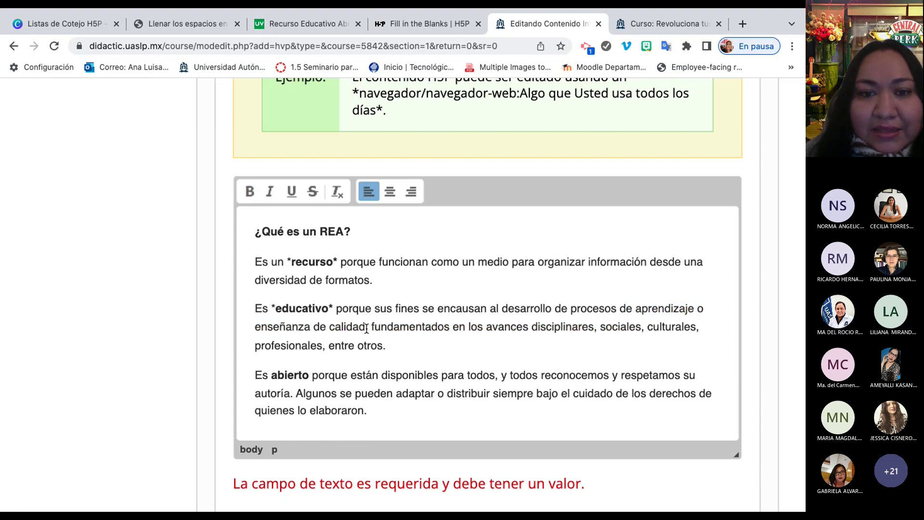
{"action": "left_click_drag", "start_coordinate": [383, 346], "coordinate": [365, 329]}
{"action": "key", "text": "BackSpace"}
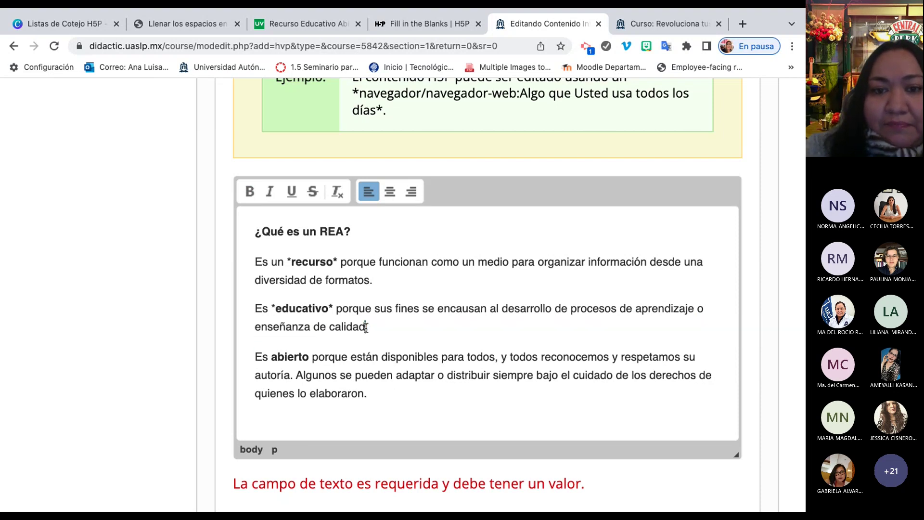
Enclose "abierto" in asterisks and delete the paragraph's second sentence beginning "Algunos se pueden adaptar".
{"action": "scroll", "coordinate": [366, 327], "scroll_direction": "down", "scroll_amount": 1}
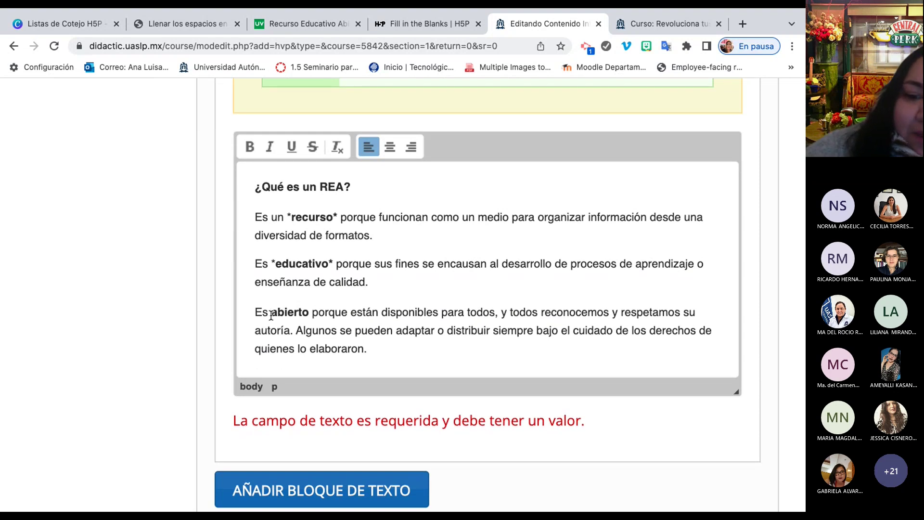
{"action": "key", "text": "Right"}
{"action": "key", "text": "Right"}
{"action": "key", "text": "Right"}
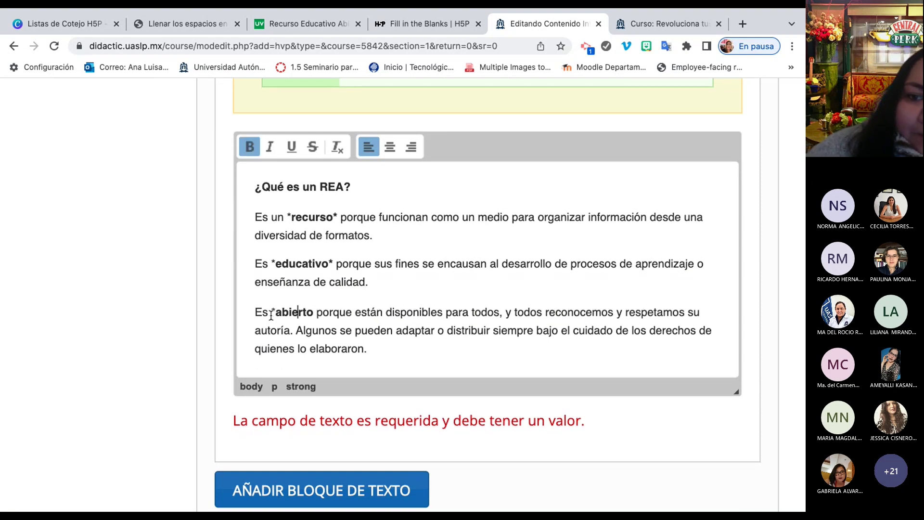
{"action": "type", "text": "*"}
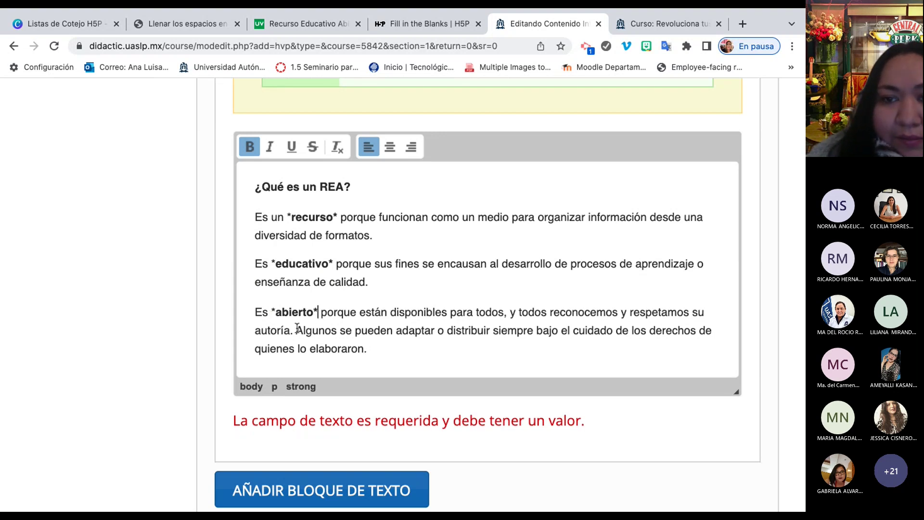
{"action": "left_click_drag", "start_coordinate": [296, 328], "coordinate": [390, 351]}
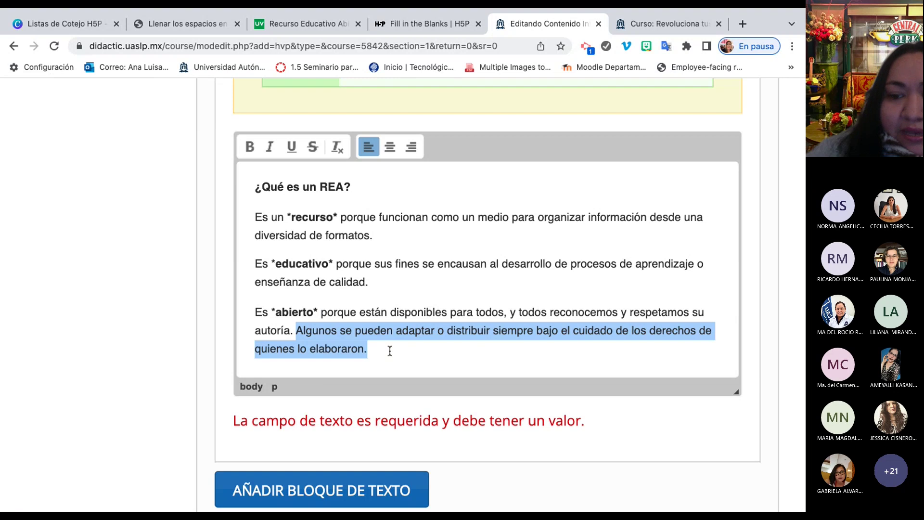
{"action": "key", "text": "BackSpace"}
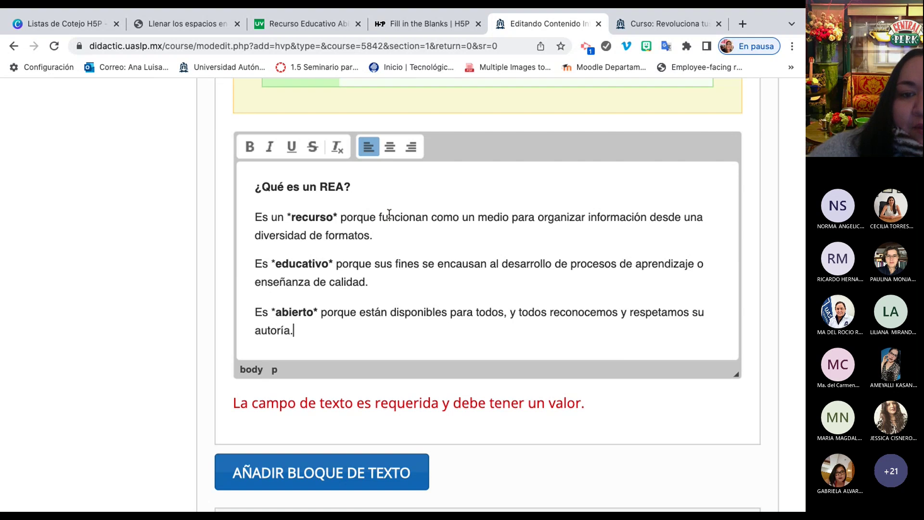
Review the activity's title, task description and text blocks, checking the words marked as blanks with asterisks.
{"action": "scroll", "coordinate": [389, 214], "scroll_direction": "up", "scroll_amount": 4}
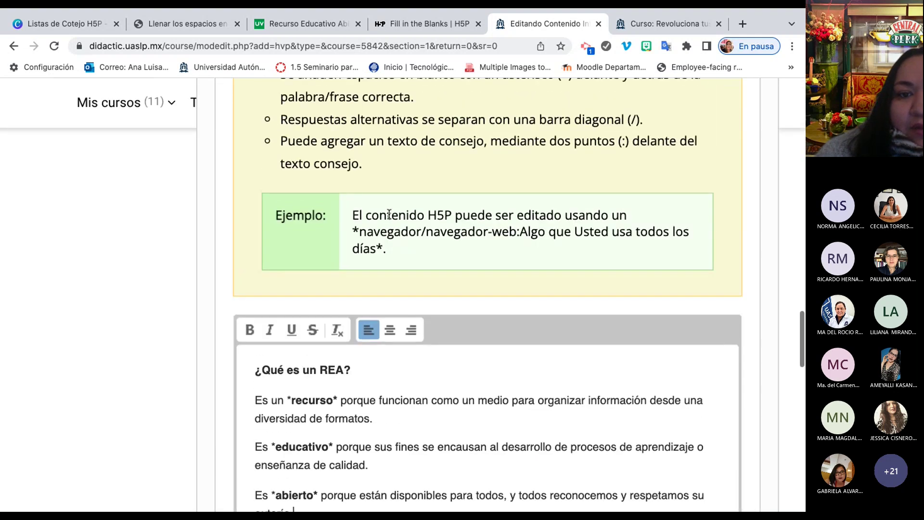
{"action": "scroll", "coordinate": [389, 214], "scroll_direction": "down", "scroll_amount": 5}
{"action": "scroll", "coordinate": [389, 213], "scroll_direction": "down", "scroll_amount": 10}
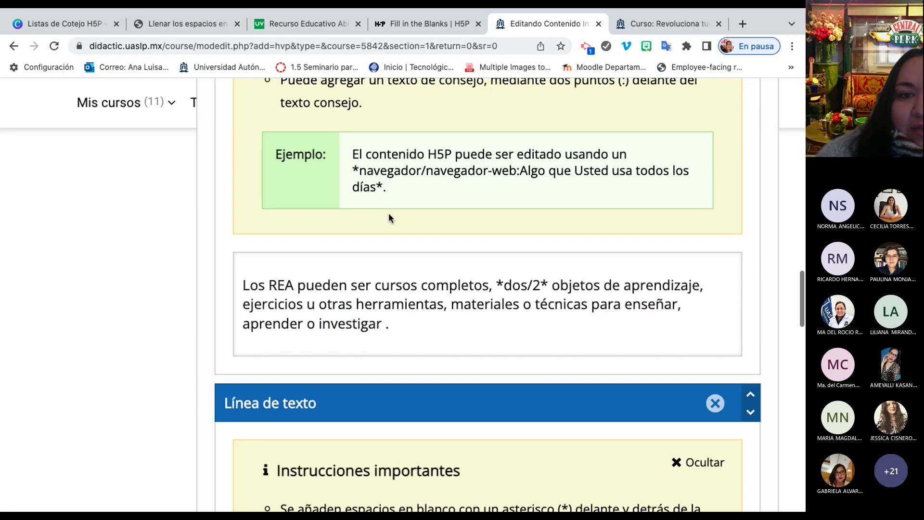
{"action": "scroll", "coordinate": [389, 216], "scroll_direction": "up", "scroll_amount": 15}
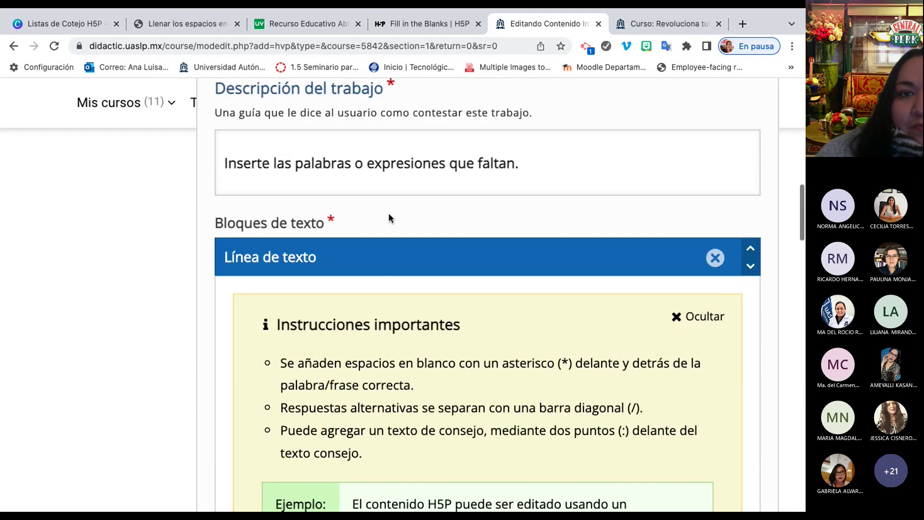
{"action": "scroll", "coordinate": [389, 217], "scroll_direction": "up", "scroll_amount": 6}
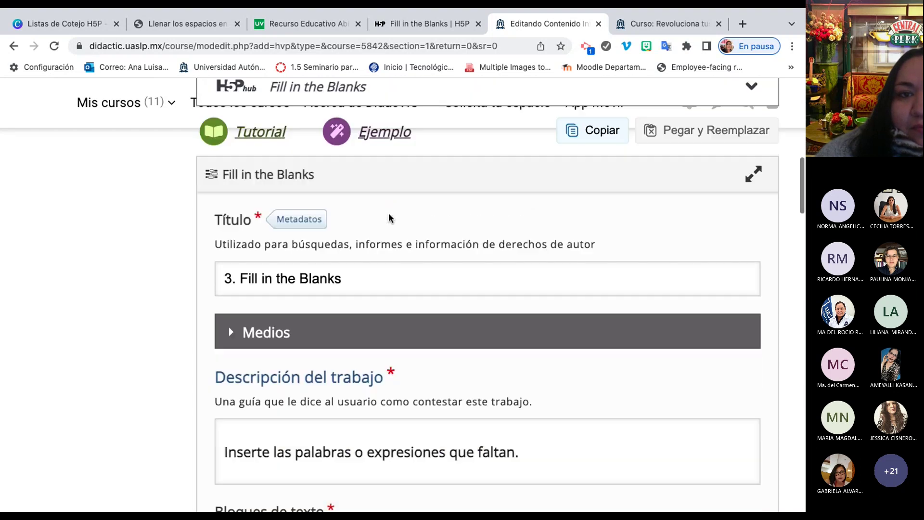
{"action": "scroll", "coordinate": [391, 219], "scroll_direction": "down", "scroll_amount": 12}
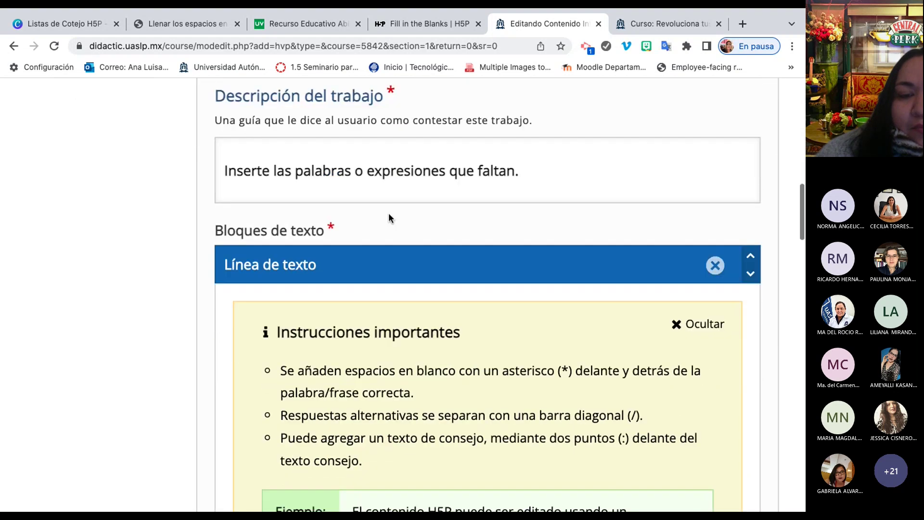
{"action": "scroll", "coordinate": [389, 213], "scroll_direction": "down", "scroll_amount": 5}
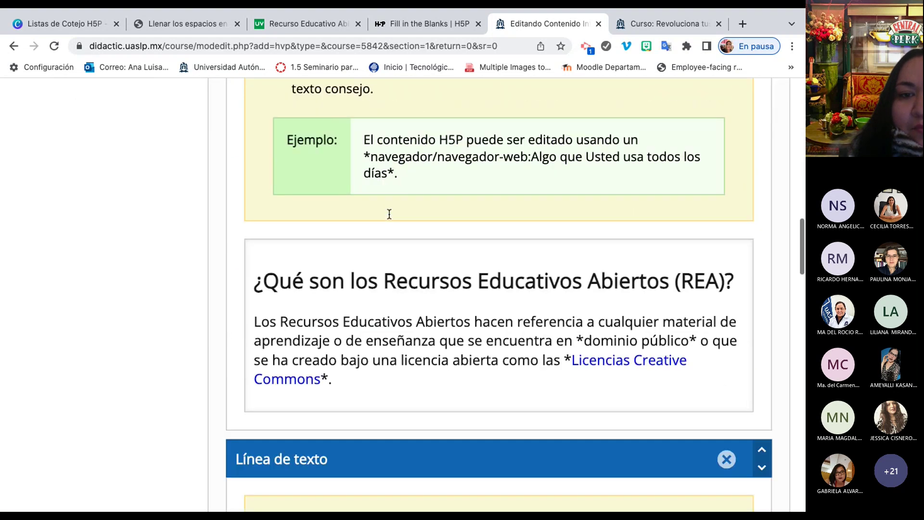
{"action": "scroll", "coordinate": [389, 214], "scroll_direction": "down", "scroll_amount": 13}
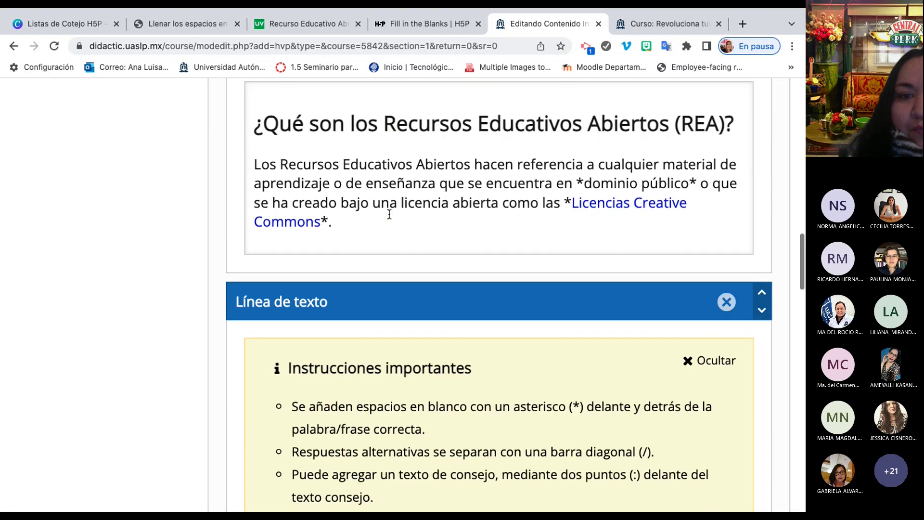
{"action": "scroll", "coordinate": [388, 214], "scroll_direction": "down", "scroll_amount": 1}
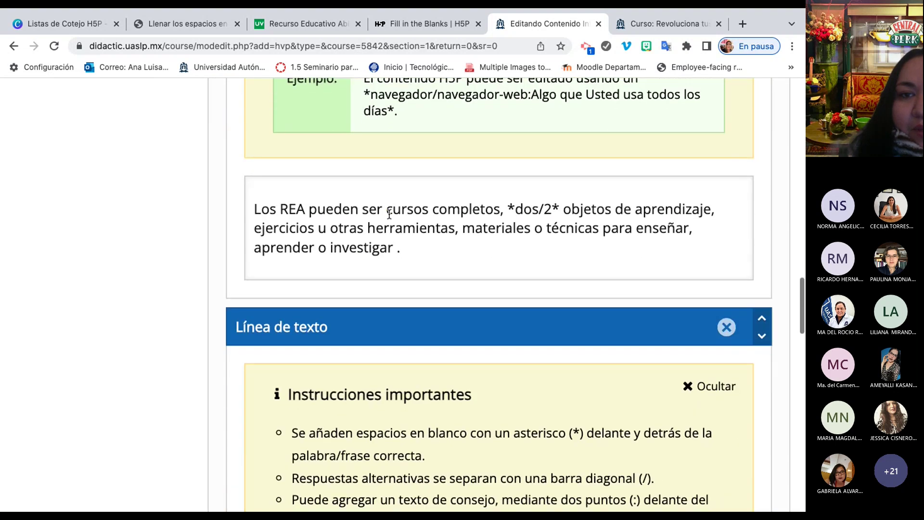
Examine the second and third text blocks, checking the wording and asterisks around "recurso", "educativo" and "abierto".
{"action": "scroll", "coordinate": [388, 214], "scroll_direction": "down", "scroll_amount": 10}
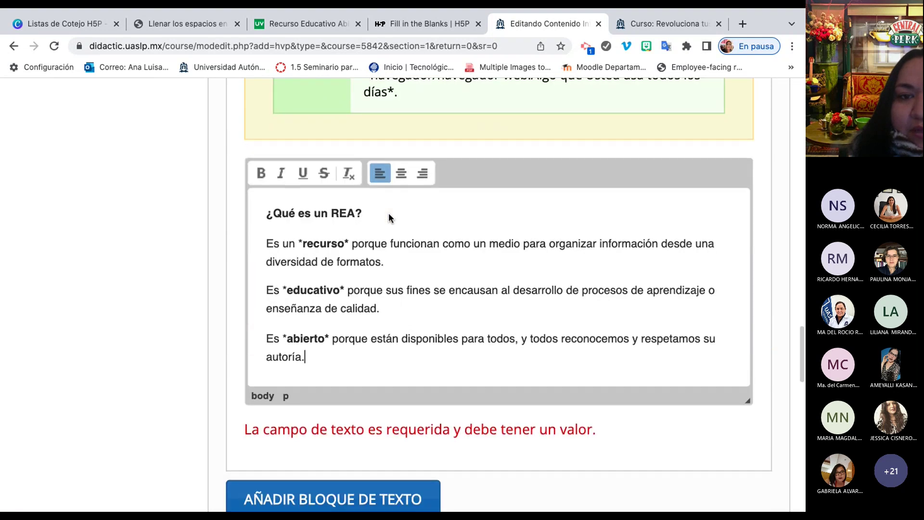
{"action": "scroll", "coordinate": [389, 216], "scroll_direction": "down", "scroll_amount": 10}
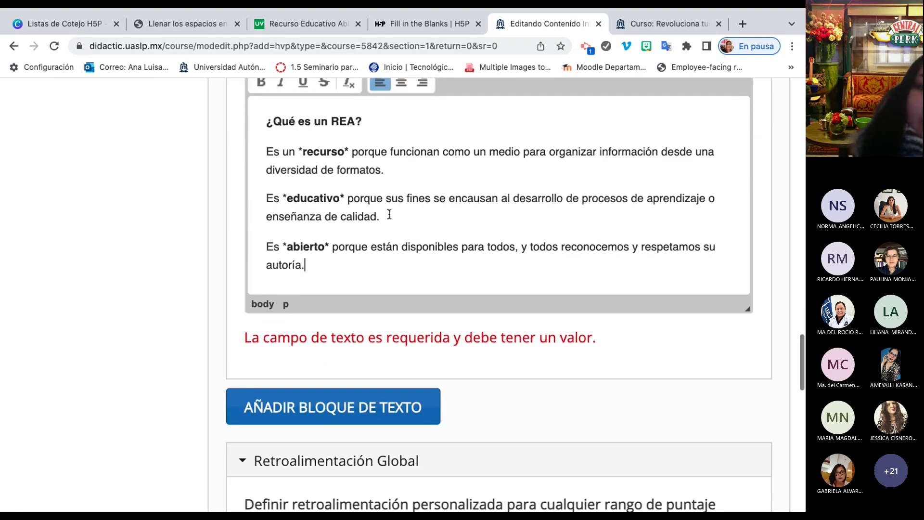
{"action": "scroll", "coordinate": [389, 213], "scroll_direction": "down", "scroll_amount": 3}
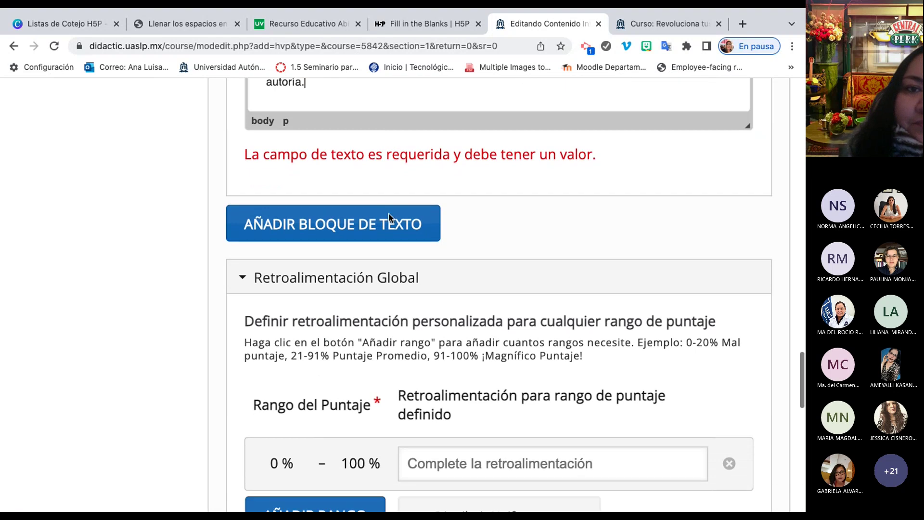
{"action": "scroll", "coordinate": [388, 214], "scroll_direction": "up", "scroll_amount": 4}
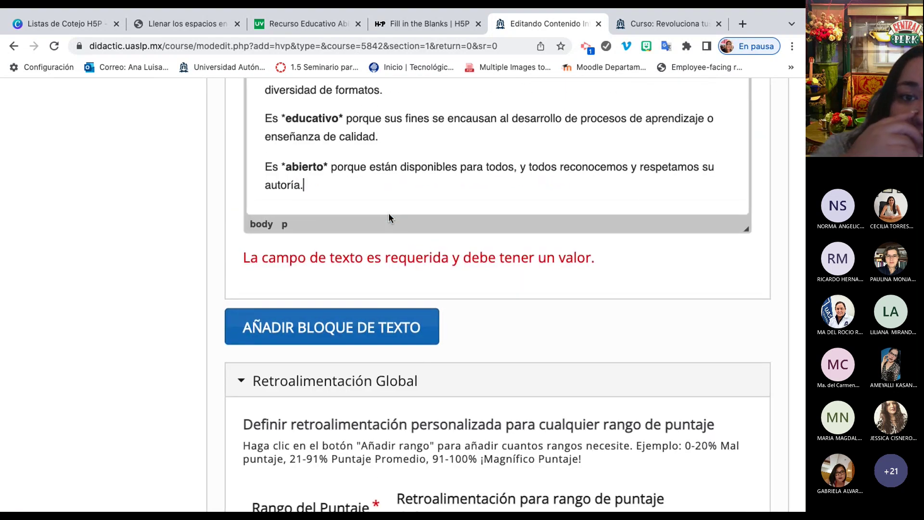
{"action": "scroll", "coordinate": [389, 215], "scroll_direction": "up", "scroll_amount": 5}
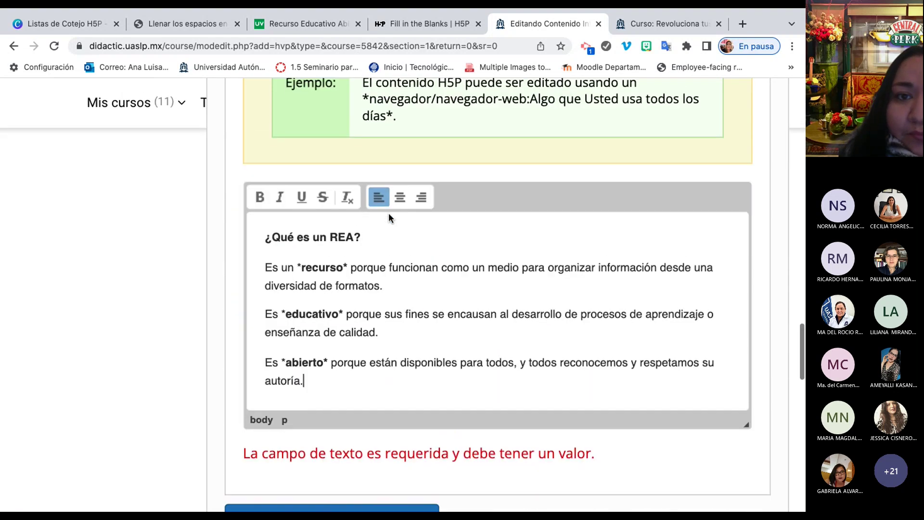
{"action": "left_click", "coordinate": [264, 242]}
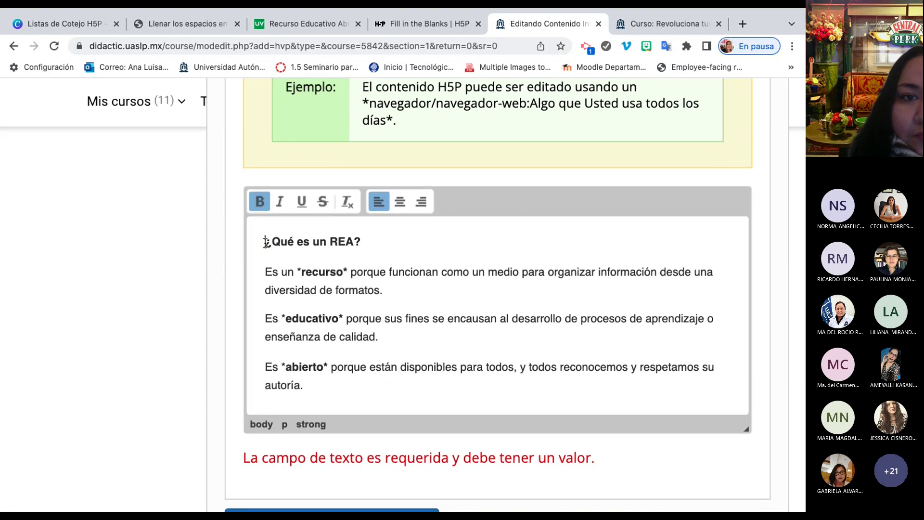
{"action": "scroll", "coordinate": [264, 241], "scroll_direction": "up", "scroll_amount": 7}
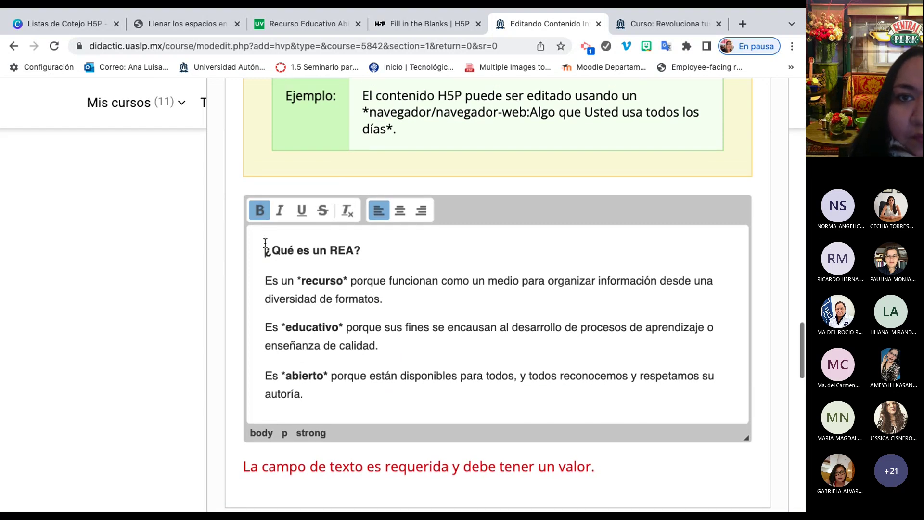
{"action": "scroll", "coordinate": [264, 242], "scroll_direction": "down", "scroll_amount": 12}
{"action": "scroll", "coordinate": [264, 245], "scroll_direction": "down", "scroll_amount": 1}
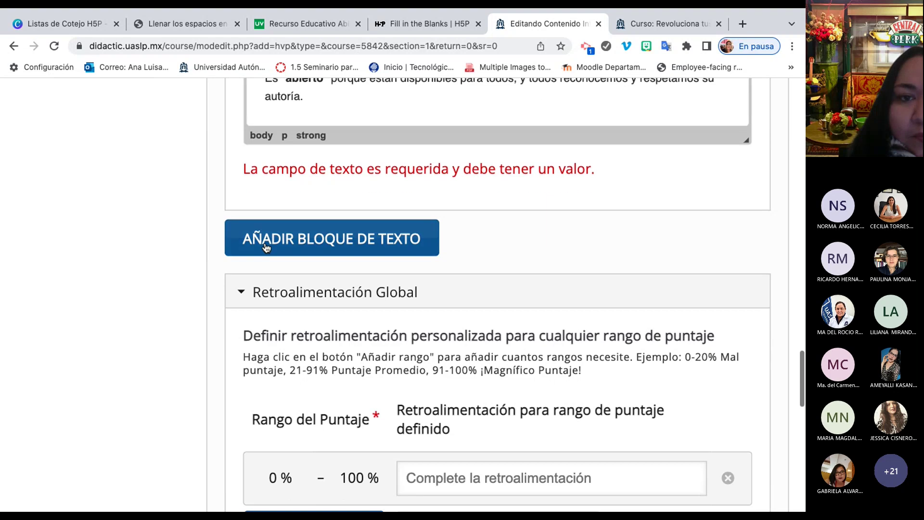
{"action": "scroll", "coordinate": [264, 245], "scroll_direction": "up", "scroll_amount": 2}
{"action": "scroll", "coordinate": [264, 241], "scroll_direction": "up", "scroll_amount": 3}
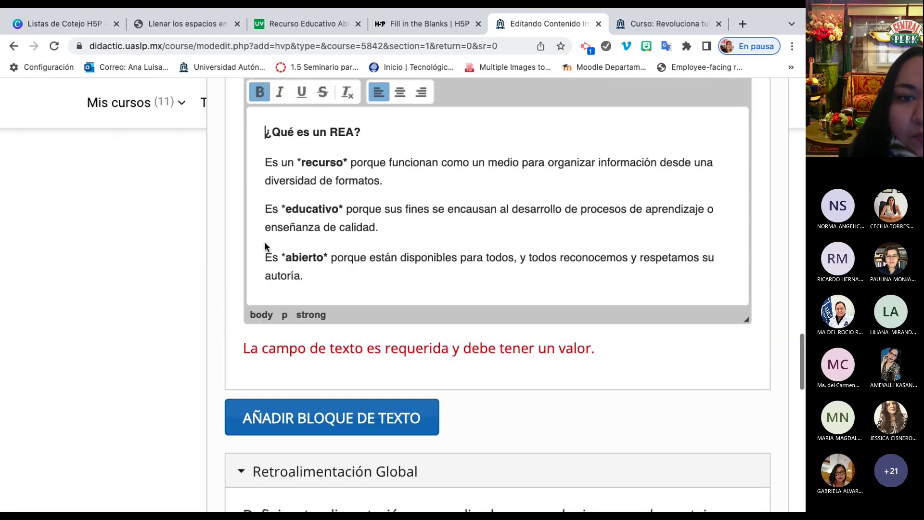
Save the Fill in the Blanks activity with its remaining settings left as they are and return to the course.
{"action": "scroll", "coordinate": [264, 241], "scroll_direction": "down", "scroll_amount": 5}
{"action": "scroll", "coordinate": [265, 235], "scroll_direction": "down", "scroll_amount": 4}
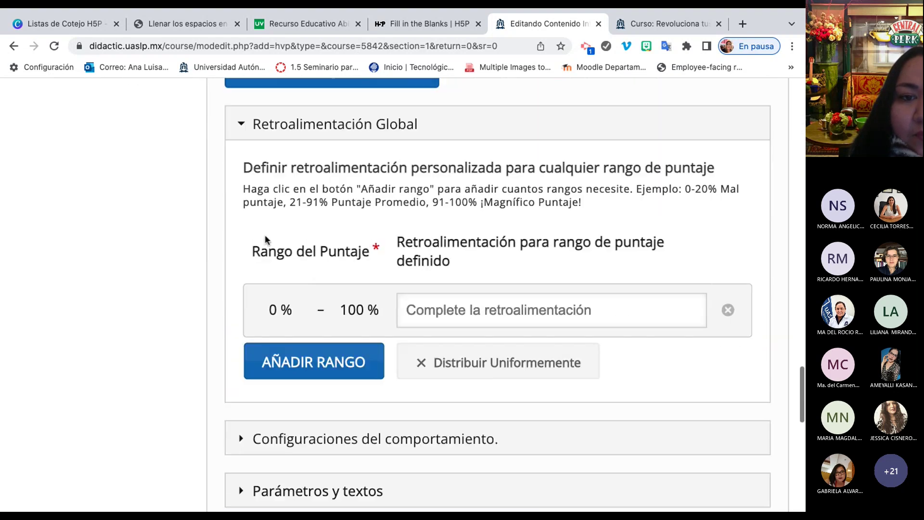
{"action": "scroll", "coordinate": [265, 235], "scroll_direction": "down", "scroll_amount": 2}
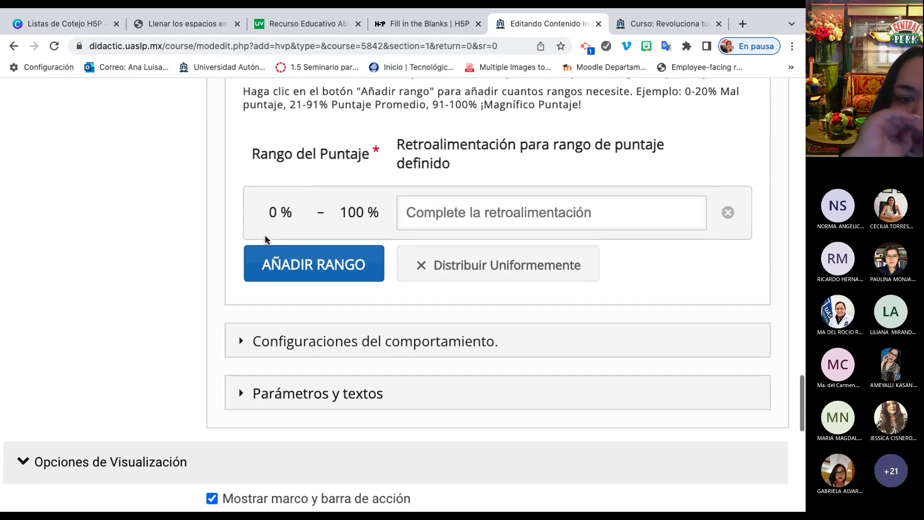
{"action": "scroll", "coordinate": [266, 240], "scroll_direction": "down", "scroll_amount": 8}
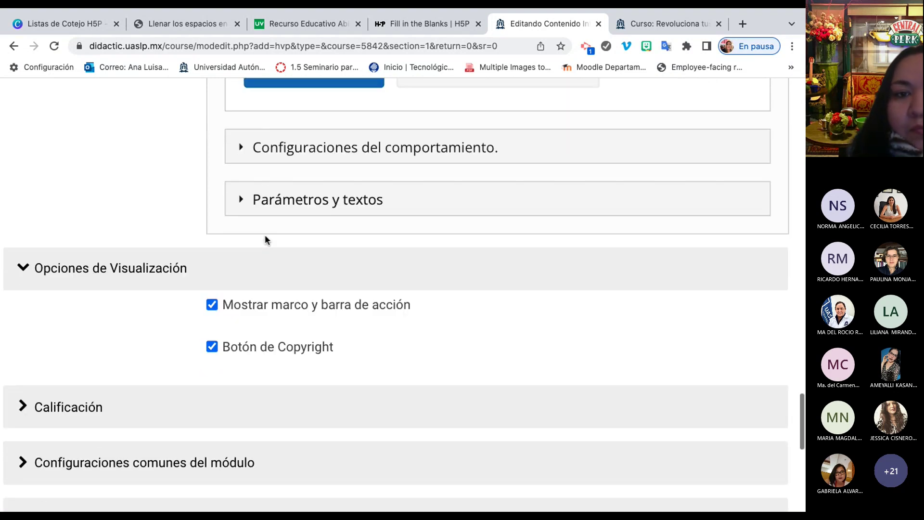
{"action": "scroll", "coordinate": [265, 239], "scroll_direction": "down", "scroll_amount": 5}
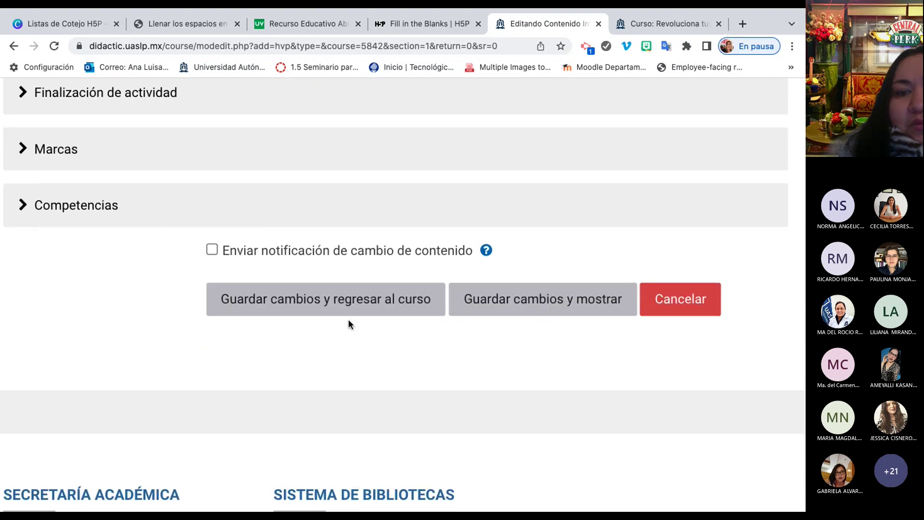
{"action": "scroll", "coordinate": [351, 310], "scroll_direction": "down", "scroll_amount": 1}
{"action": "scroll", "coordinate": [350, 311], "scroll_direction": "down", "scroll_amount": 1}
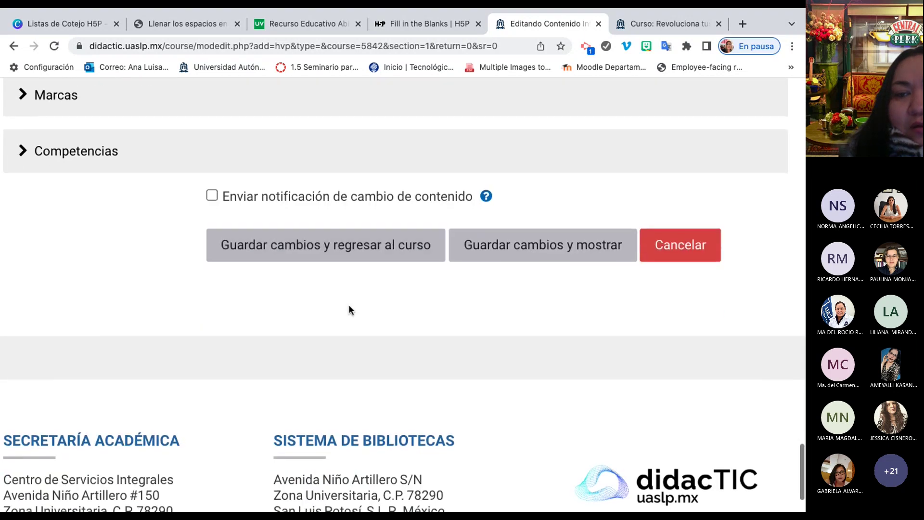
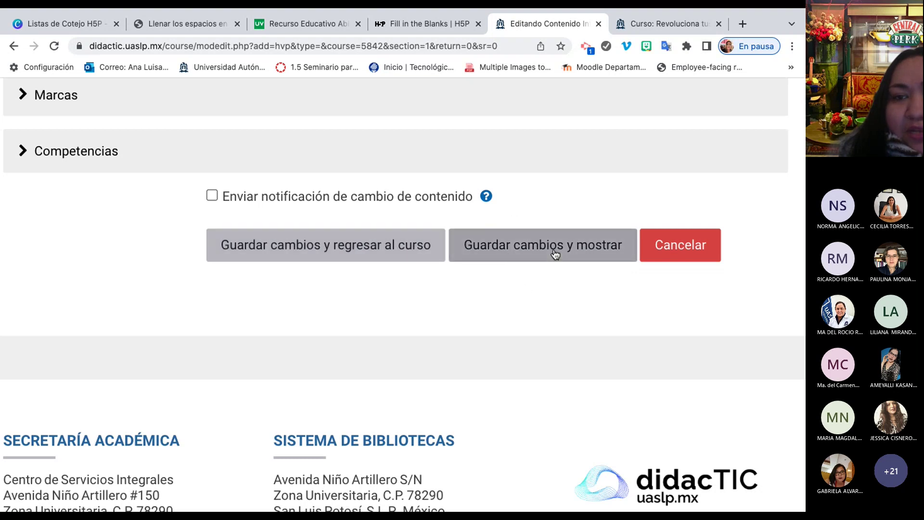
{"action": "left_click", "coordinate": [381, 259]}
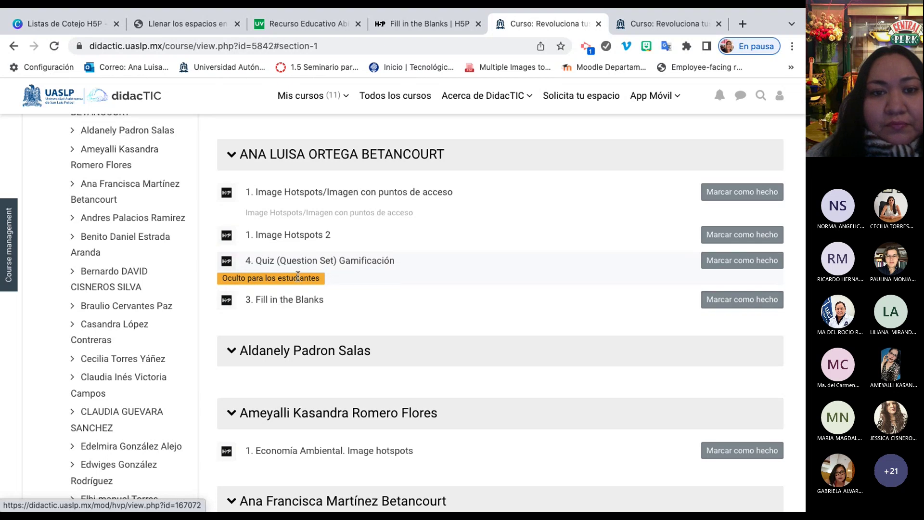
Open the "3. Fill in the Blanks" activity in the course and examine how its instructions, sentences and blanks are displayed.
{"action": "left_click", "coordinate": [320, 303]}
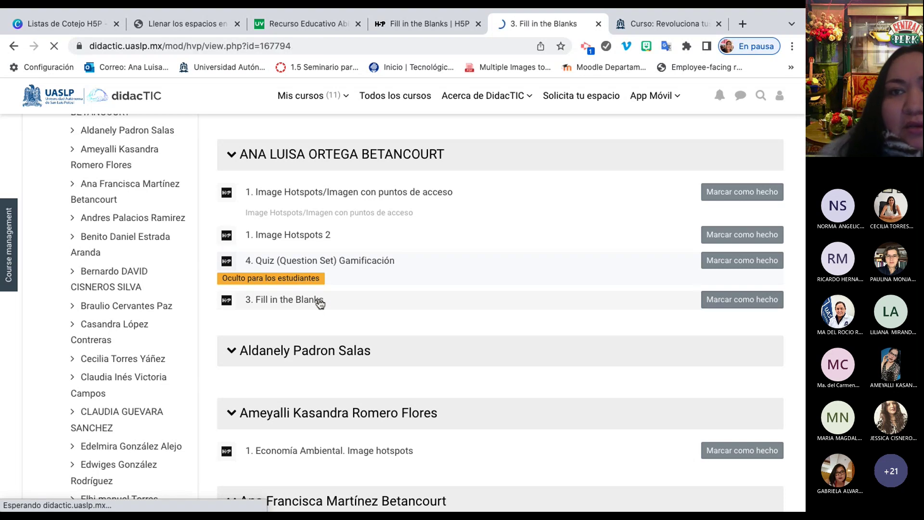
{"action": "scroll", "coordinate": [320, 304], "scroll_direction": "down", "scroll_amount": 3}
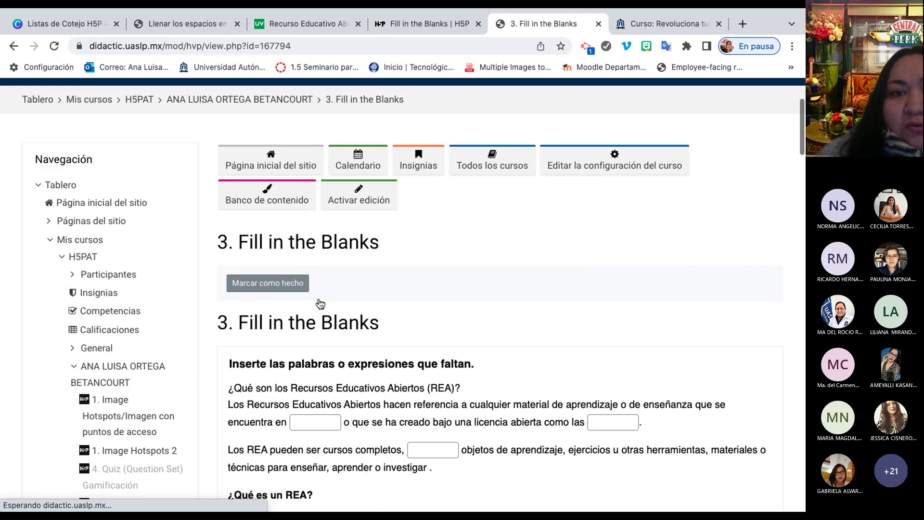
{"action": "scroll", "coordinate": [320, 303], "scroll_direction": "down", "scroll_amount": 3}
{"action": "scroll", "coordinate": [320, 303], "scroll_direction": "down", "scroll_amount": 1}
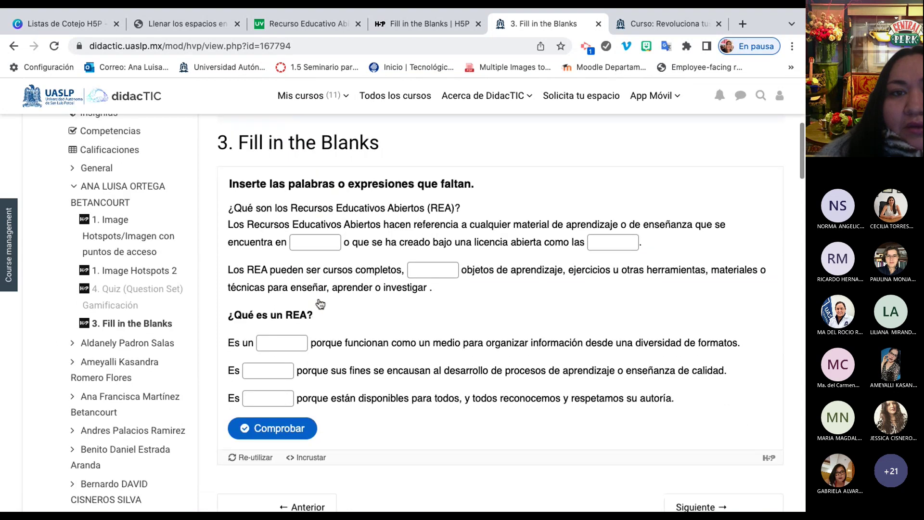
{"action": "scroll", "coordinate": [320, 303], "scroll_direction": "down", "scroll_amount": 1}
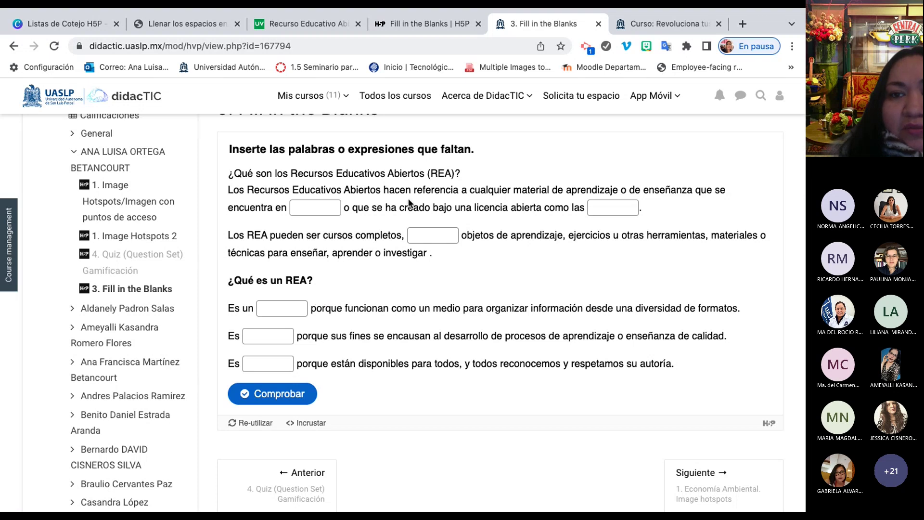
{"action": "scroll", "coordinate": [404, 270], "scroll_direction": "down", "scroll_amount": 2}
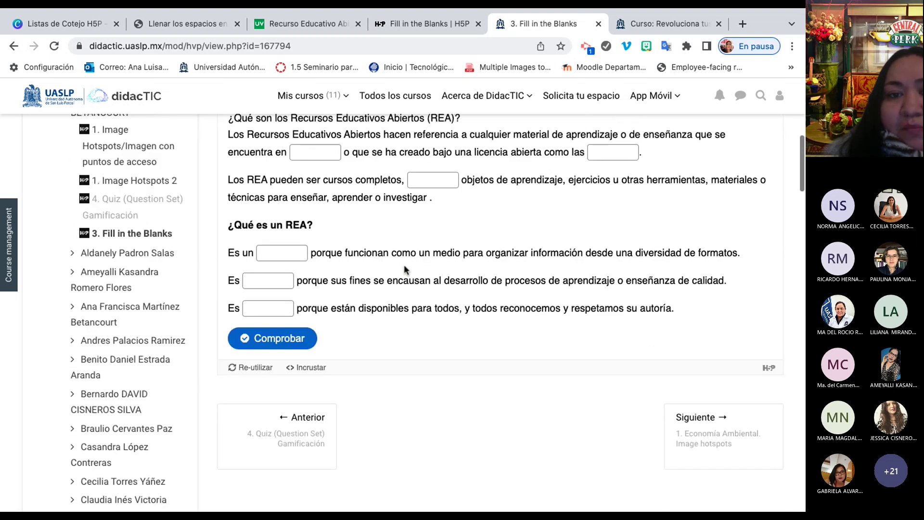
{"action": "scroll", "coordinate": [405, 269], "scroll_direction": "up", "scroll_amount": 3}
{"action": "scroll", "coordinate": [404, 270], "scroll_direction": "down", "scroll_amount": 2}
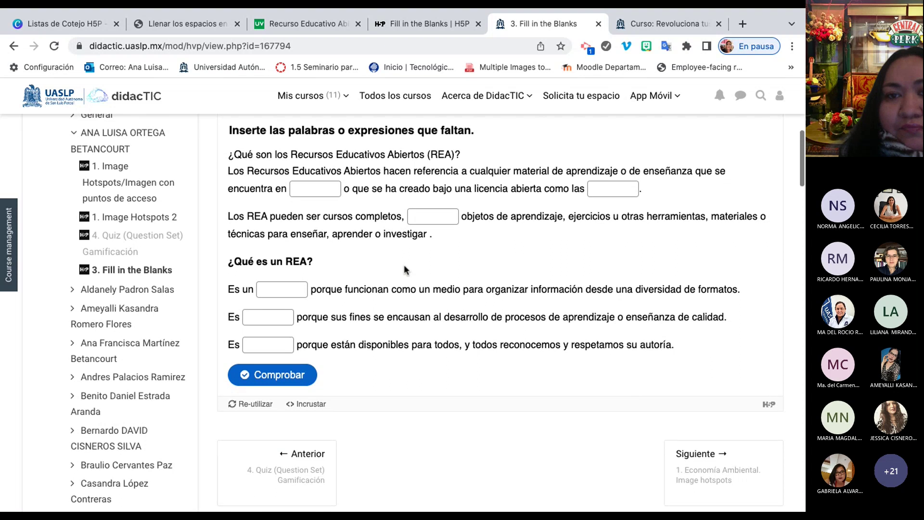
{"action": "scroll", "coordinate": [405, 270], "scroll_direction": "down", "scroll_amount": 1}
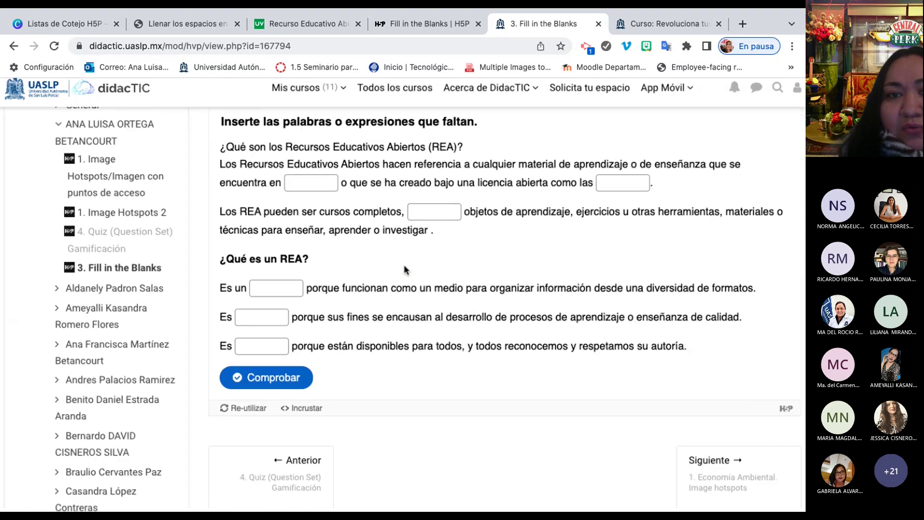
{"action": "scroll", "coordinate": [404, 270], "scroll_direction": "up", "scroll_amount": 3}
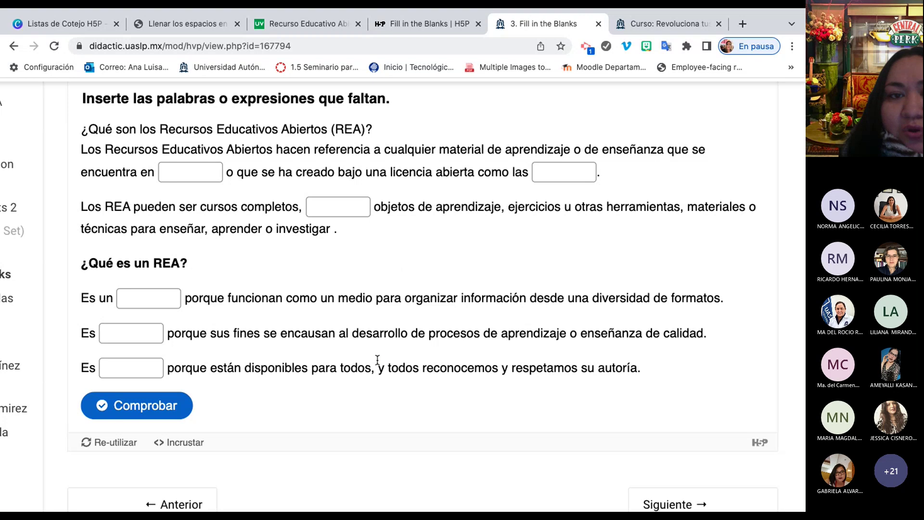
{"action": "scroll", "coordinate": [378, 359], "scroll_direction": "down", "scroll_amount": 2}
{"action": "scroll", "coordinate": [377, 364], "scroll_direction": "down", "scroll_amount": 1}
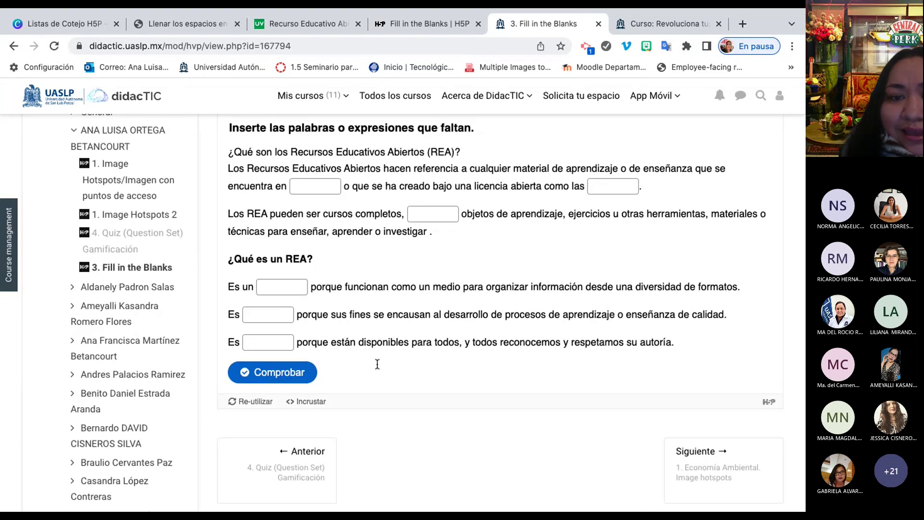
{"action": "scroll", "coordinate": [378, 363], "scroll_direction": "up", "scroll_amount": 3}
{"action": "scroll", "coordinate": [377, 364], "scroll_direction": "down", "scroll_amount": 2}
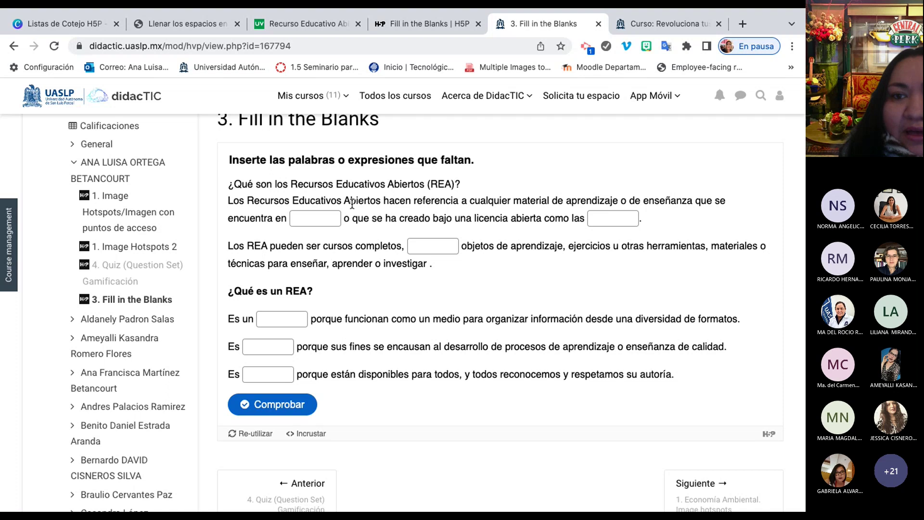
Turn on editing mode from the "3. Fill in the Blanks" activity page and look over the reloaded activity.
{"action": "scroll", "coordinate": [341, 265], "scroll_direction": "up", "scroll_amount": 5}
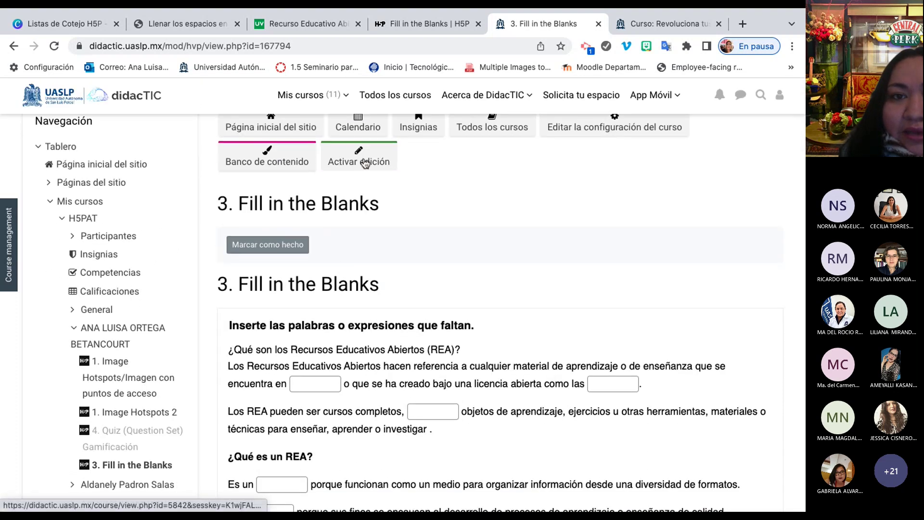
{"action": "left_click", "coordinate": [365, 164]}
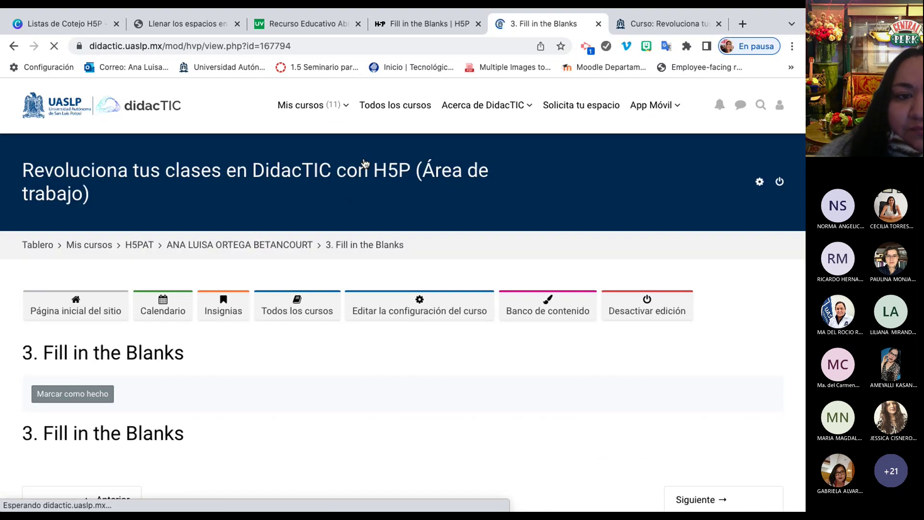
{"action": "scroll", "coordinate": [365, 164], "scroll_direction": "down", "scroll_amount": 6}
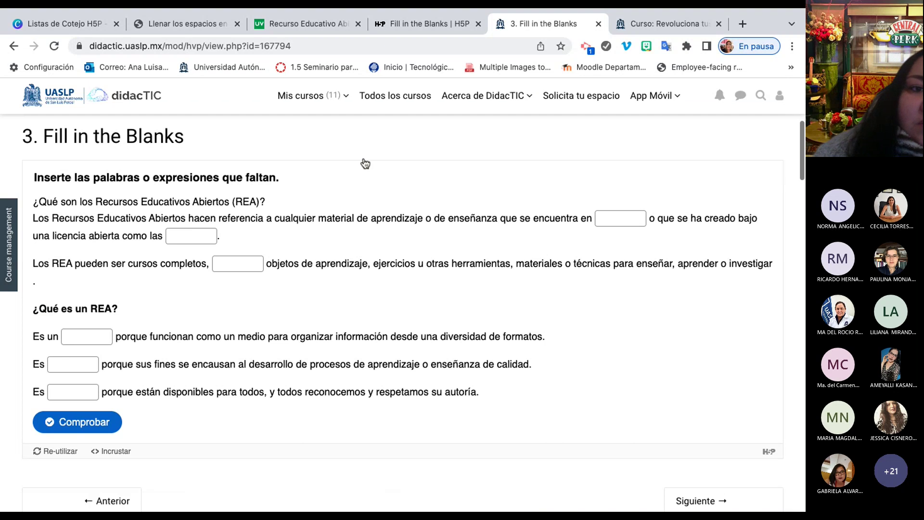
{"action": "scroll", "coordinate": [364, 164], "scroll_direction": "down", "scroll_amount": 1}
{"action": "scroll", "coordinate": [365, 164], "scroll_direction": "up", "scroll_amount": 4}
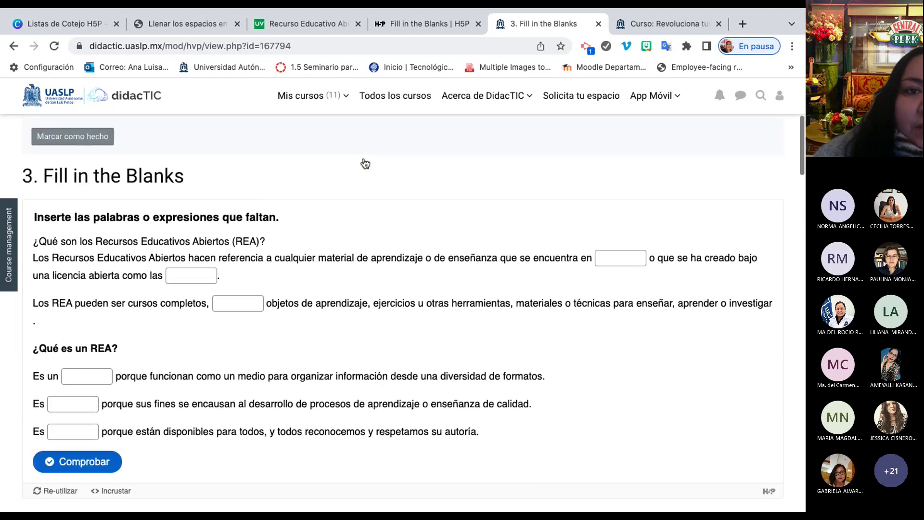
{"action": "left_click", "coordinate": [365, 162]}
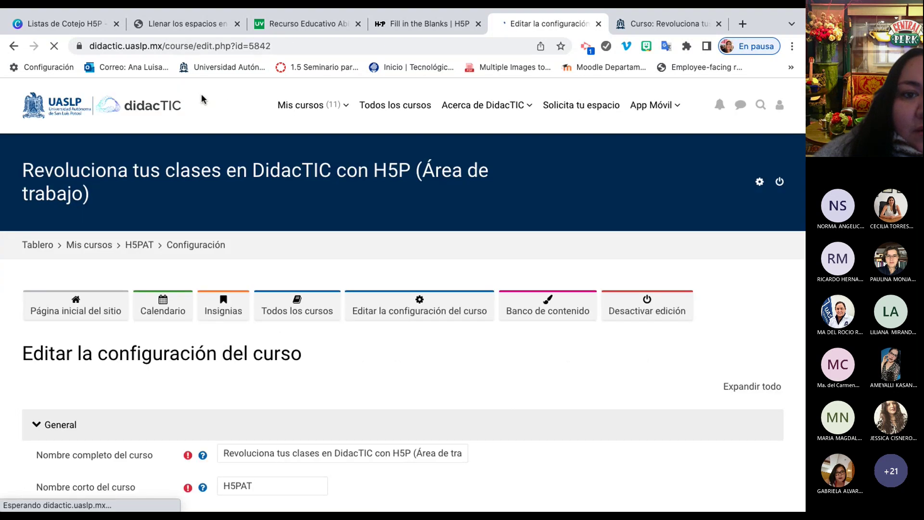
{"action": "scroll", "coordinate": [206, 313], "scroll_direction": "down", "scroll_amount": 2}
{"action": "scroll", "coordinate": [221, 231], "scroll_direction": "up", "scroll_amount": 3}
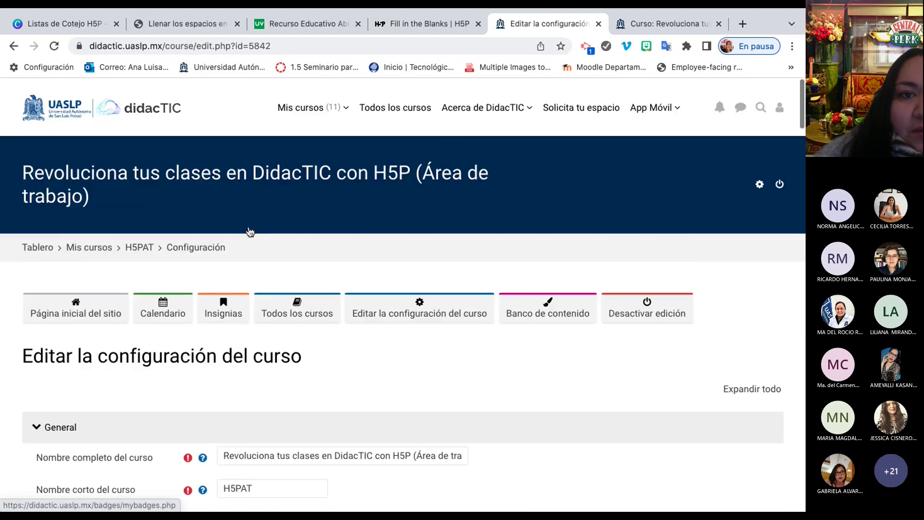
Go to the site home page and reopen the course "Revoluciona tus clases en DidacTIC con H5P (Área de trabajo)" from the enrolled courses.
{"action": "left_click", "coordinate": [91, 305]}
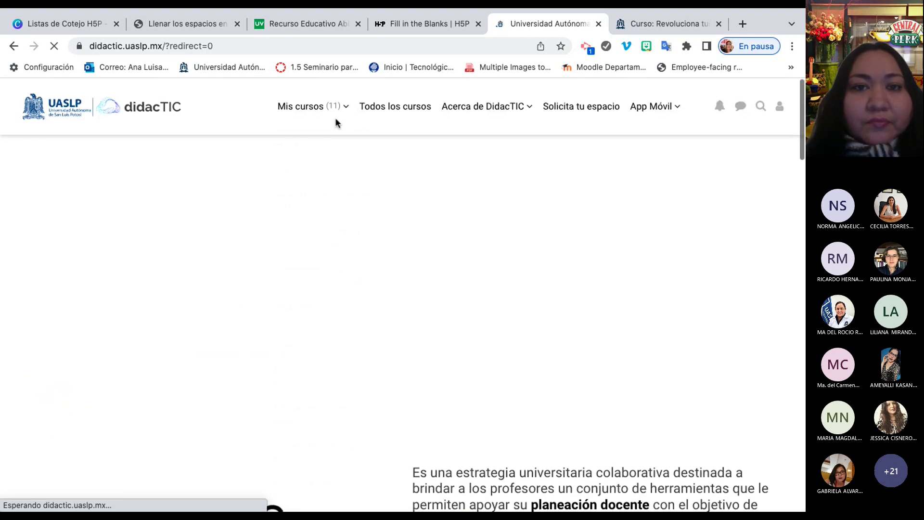
{"action": "left_click", "coordinate": [348, 106]}
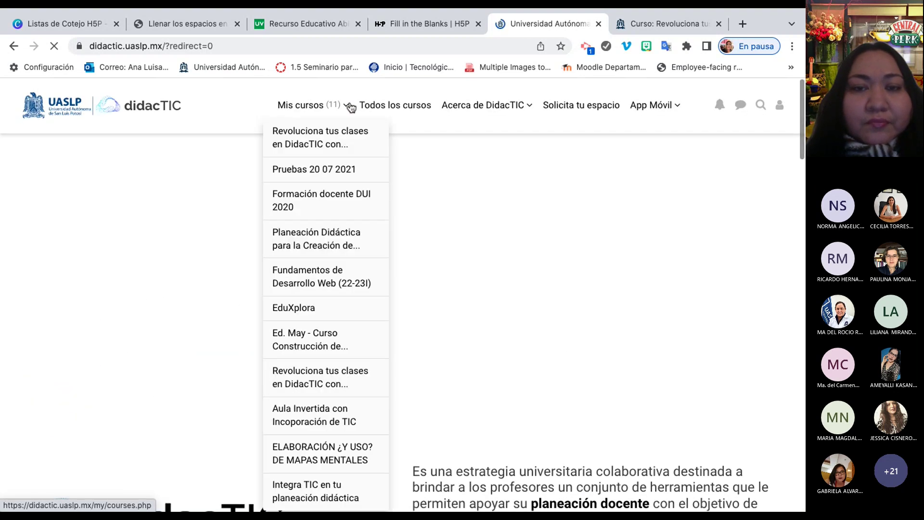
{"action": "left_click", "coordinate": [345, 141]}
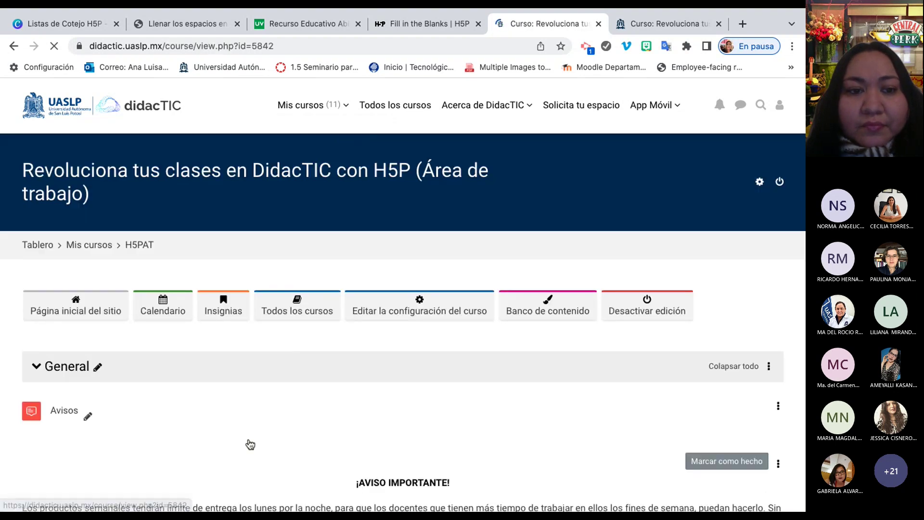
Find the "3. Fill in the Blanks" activity in the course and open its settings for editing.
{"action": "scroll", "coordinate": [249, 439], "scroll_direction": "down", "scroll_amount": 3}
{"action": "scroll", "coordinate": [249, 440], "scroll_direction": "down", "scroll_amount": 8}
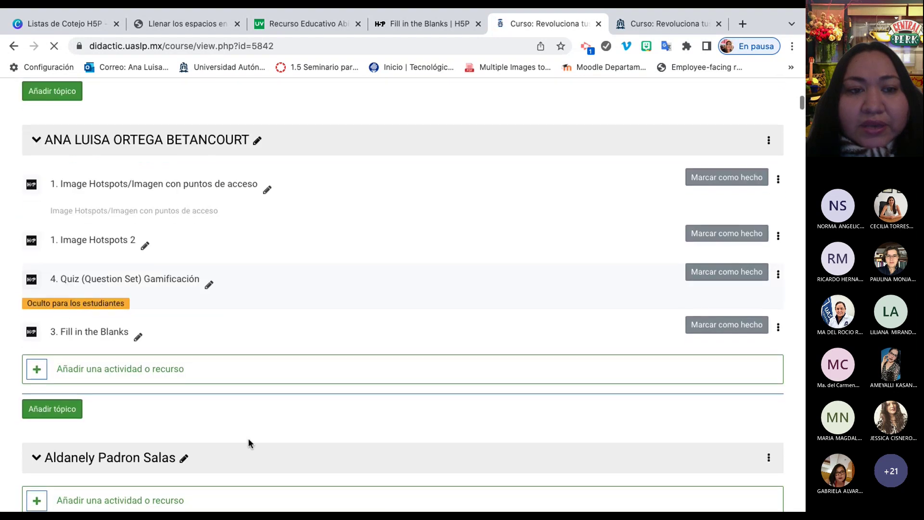
{"action": "scroll", "coordinate": [293, 350], "scroll_direction": "down", "scroll_amount": 2}
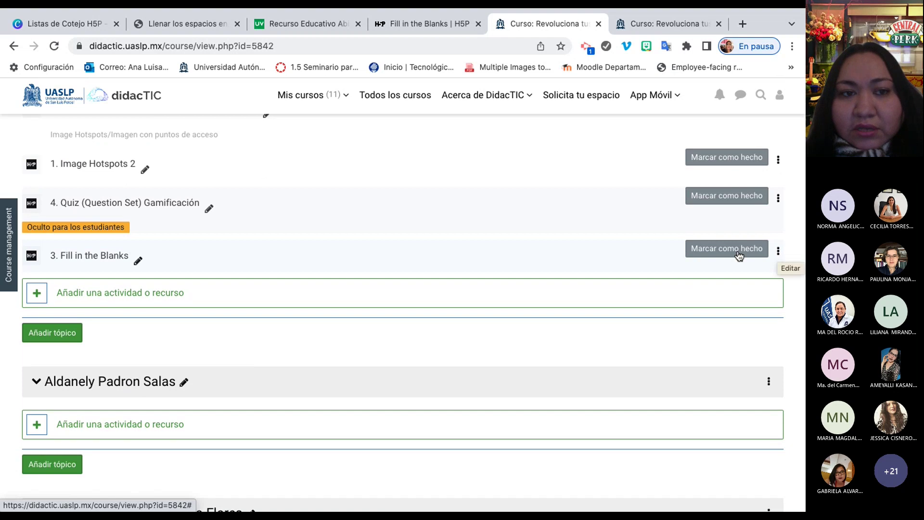
{"action": "left_click", "coordinate": [779, 252]}
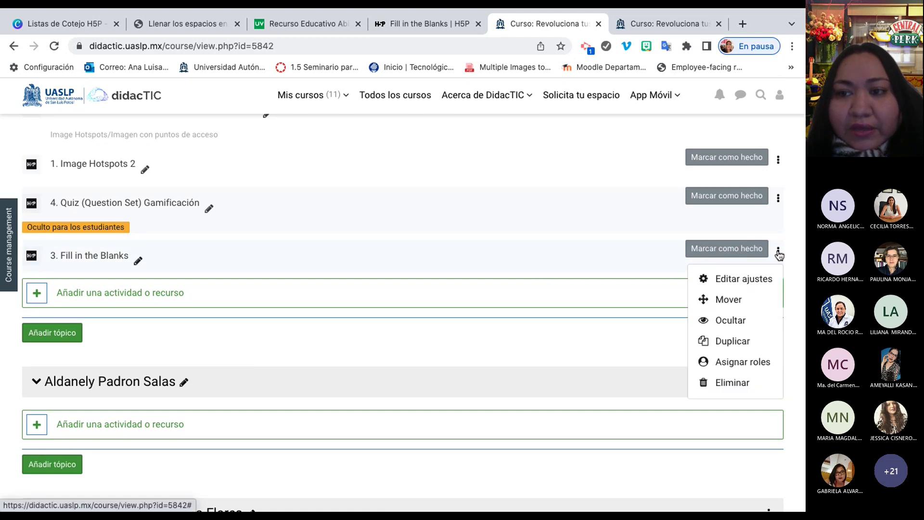
{"action": "left_click", "coordinate": [764, 283]}
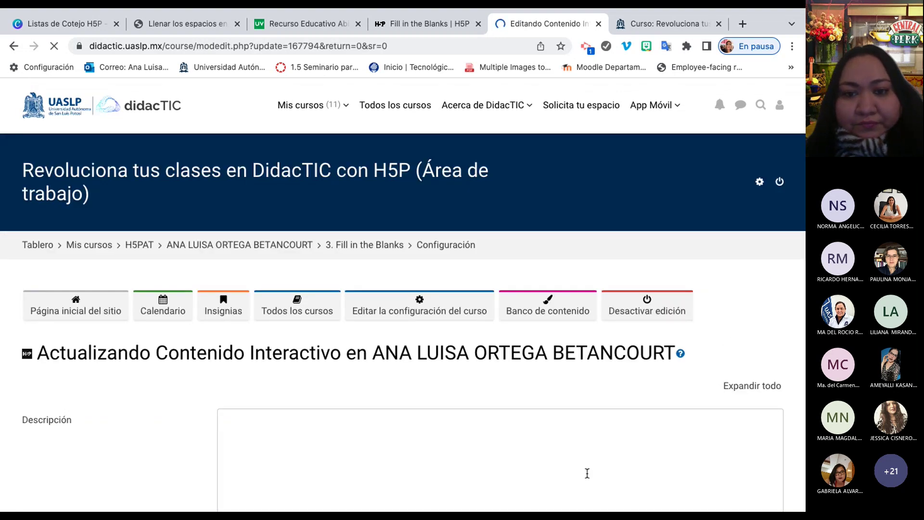
Examine the Fill in the Blanks editor, including the title, task description, text blocks, global feedback and display options.
{"action": "scroll", "coordinate": [453, 355], "scroll_direction": "down", "scroll_amount": 7}
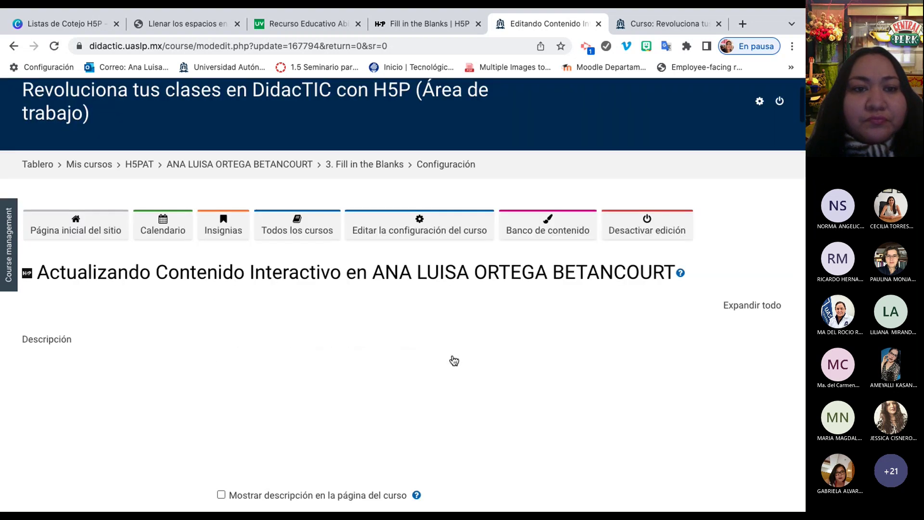
{"action": "scroll", "coordinate": [454, 360], "scroll_direction": "down", "scroll_amount": 2}
{"action": "scroll", "coordinate": [454, 360], "scroll_direction": "down", "scroll_amount": 3}
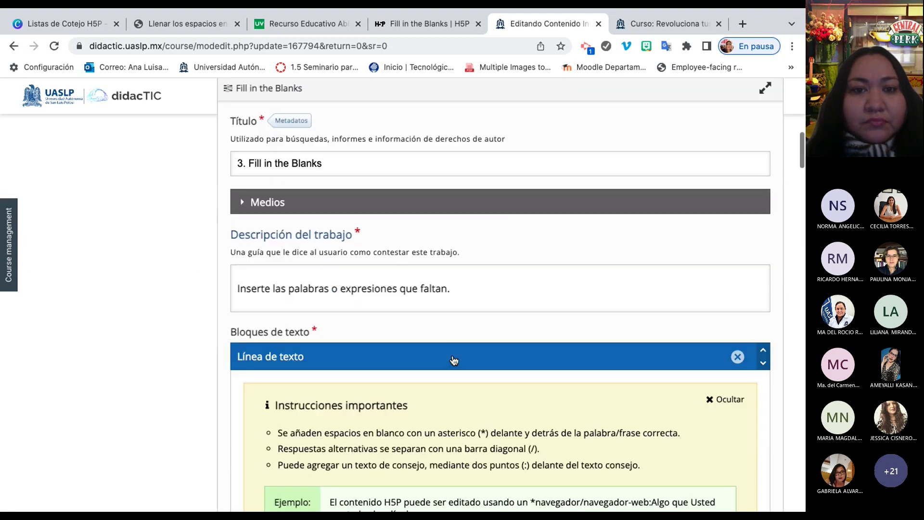
{"action": "scroll", "coordinate": [452, 360], "scroll_direction": "down", "scroll_amount": 8}
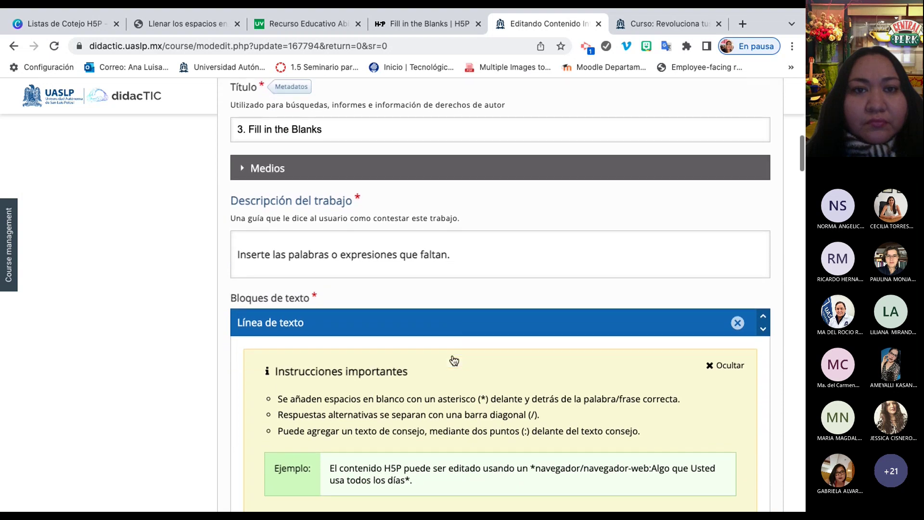
{"action": "scroll", "coordinate": [452, 357], "scroll_direction": "down", "scroll_amount": 4}
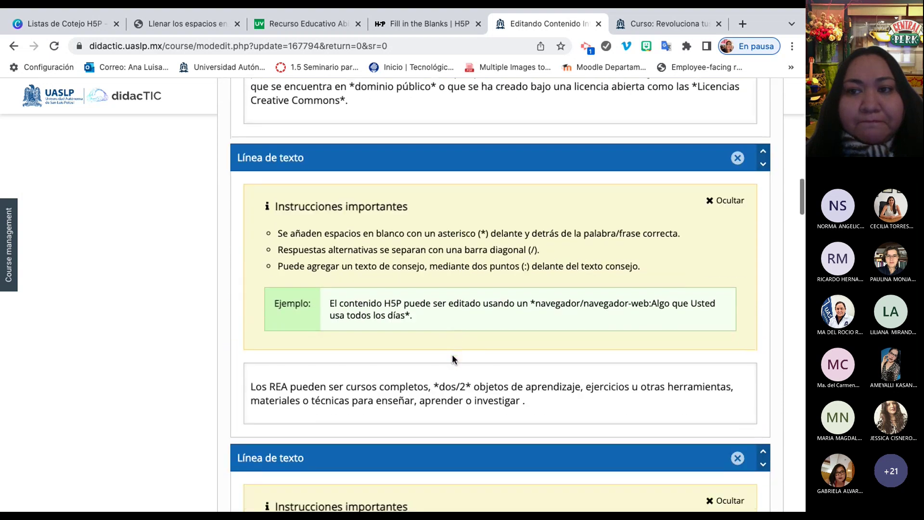
{"action": "scroll", "coordinate": [453, 357], "scroll_direction": "down", "scroll_amount": 4}
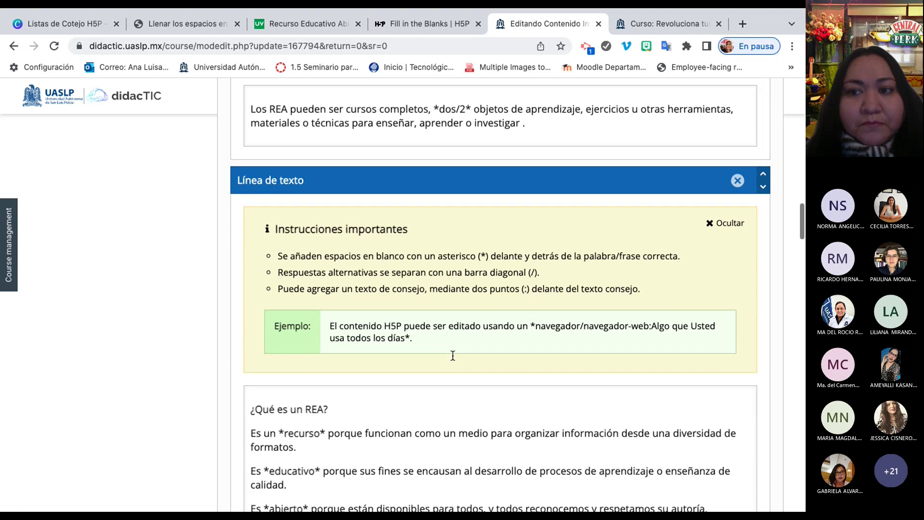
{"action": "scroll", "coordinate": [453, 356], "scroll_direction": "down", "scroll_amount": 7}
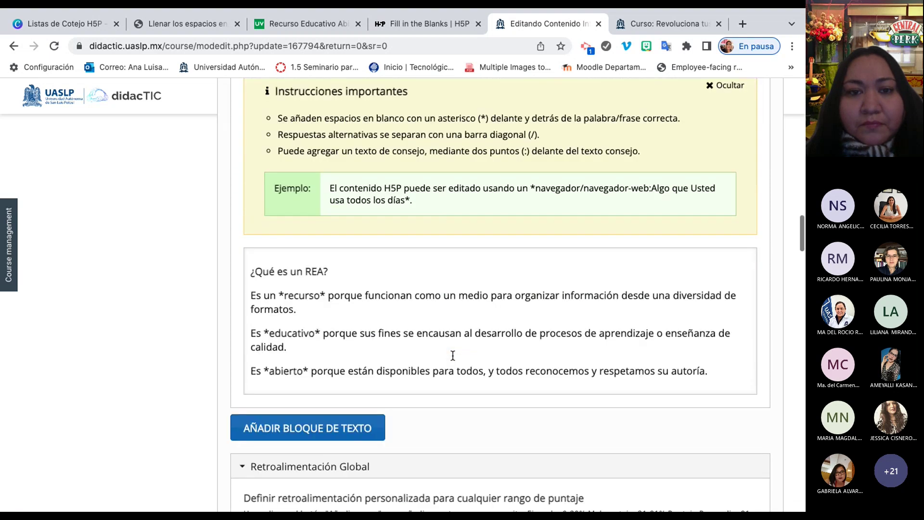
{"action": "scroll", "coordinate": [452, 353], "scroll_direction": "down", "scroll_amount": 5}
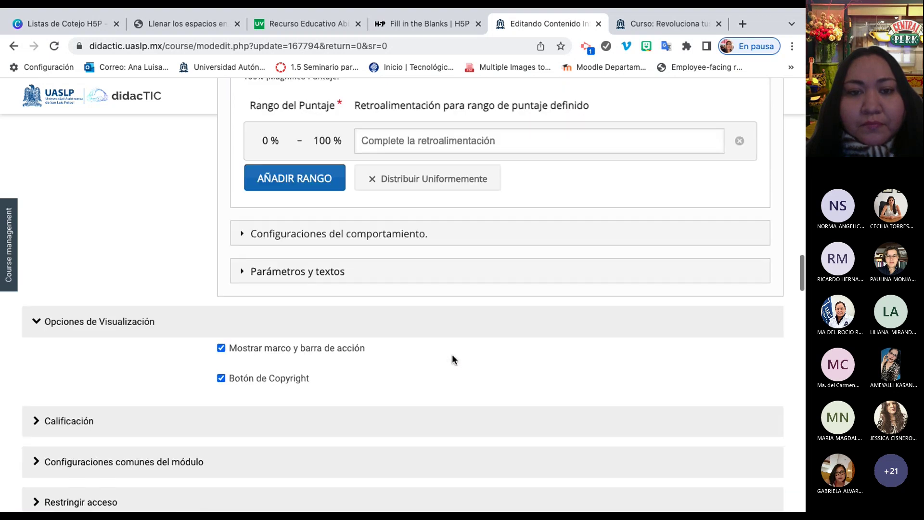
{"action": "scroll", "coordinate": [452, 354], "scroll_direction": "up", "scroll_amount": 7}
{"action": "scroll", "coordinate": [453, 360], "scroll_direction": "down", "scroll_amount": 2}
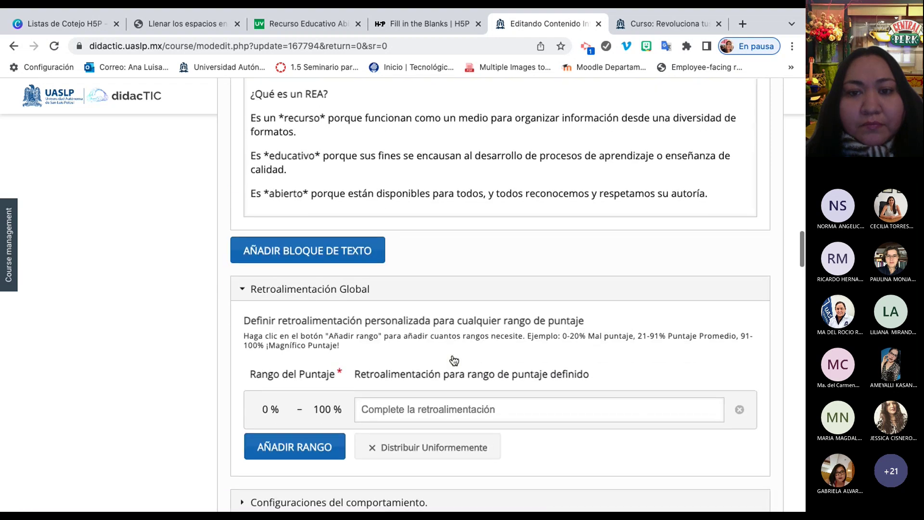
{"action": "scroll", "coordinate": [454, 360], "scroll_direction": "up", "scroll_amount": 7}
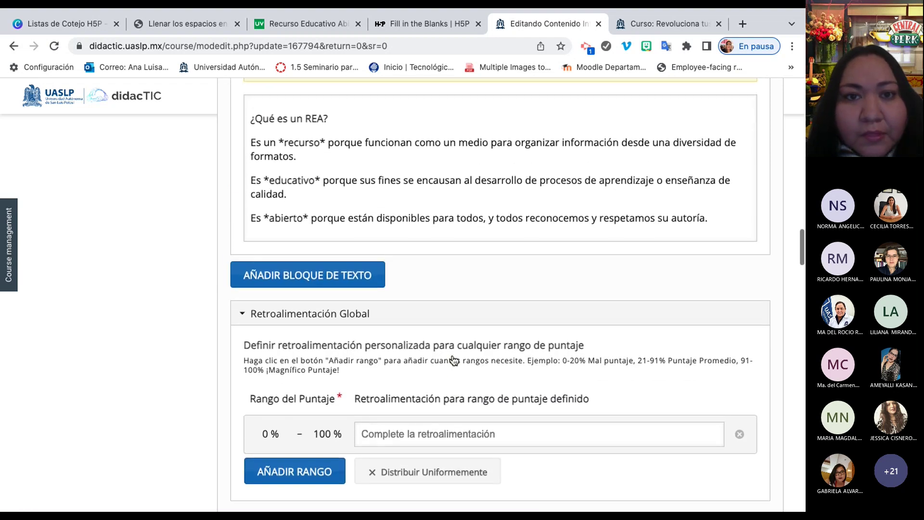
{"action": "scroll", "coordinate": [451, 354], "scroll_direction": "up", "scroll_amount": 4}
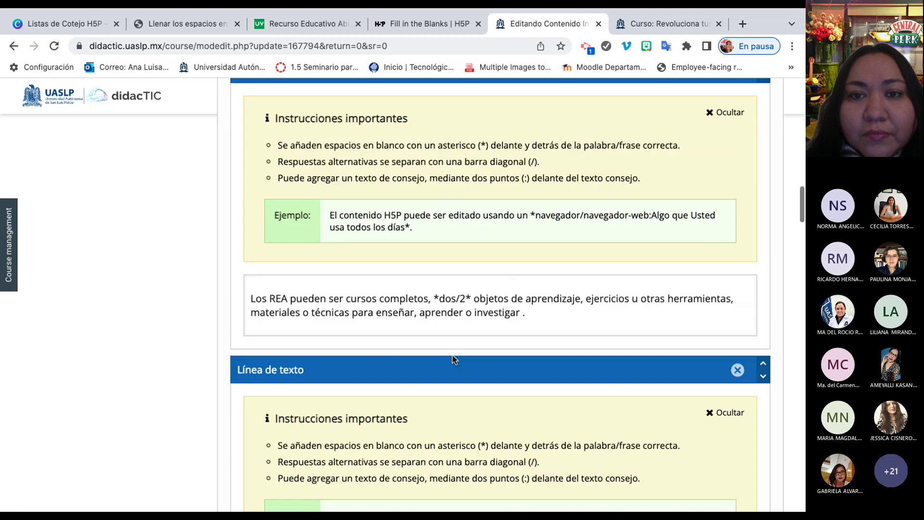
{"action": "scroll", "coordinate": [452, 354], "scroll_direction": "up", "scroll_amount": 7}
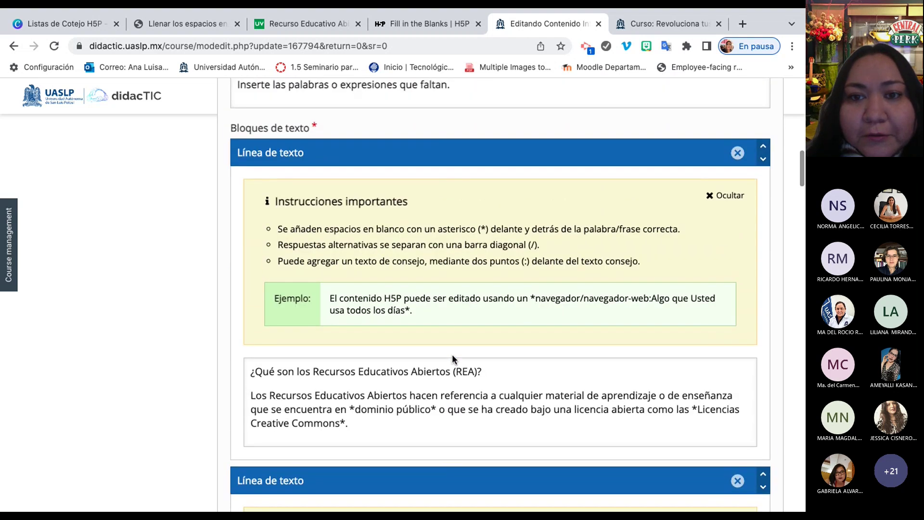
{"action": "scroll", "coordinate": [452, 353], "scroll_direction": "up", "scroll_amount": 4}
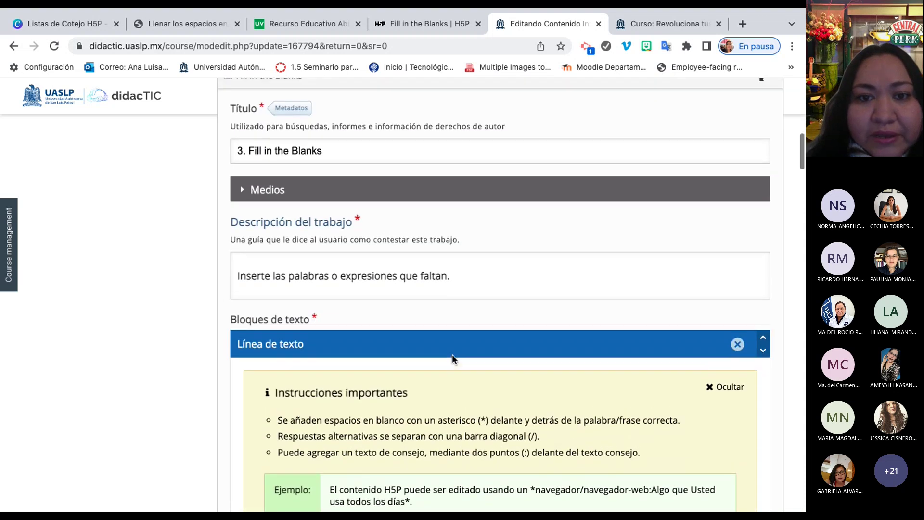
Move the "¿Qué es un REA?" text block up one place, above "Los REA pueden ser cursos completos", and review the block order.
{"action": "scroll", "coordinate": [451, 355], "scroll_direction": "down", "scroll_amount": 4}
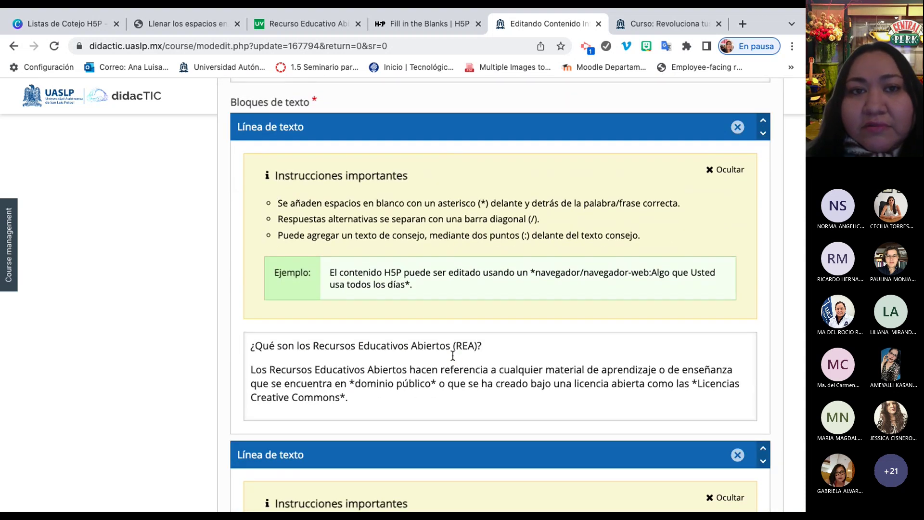
{"action": "scroll", "coordinate": [452, 355], "scroll_direction": "down", "scroll_amount": 5}
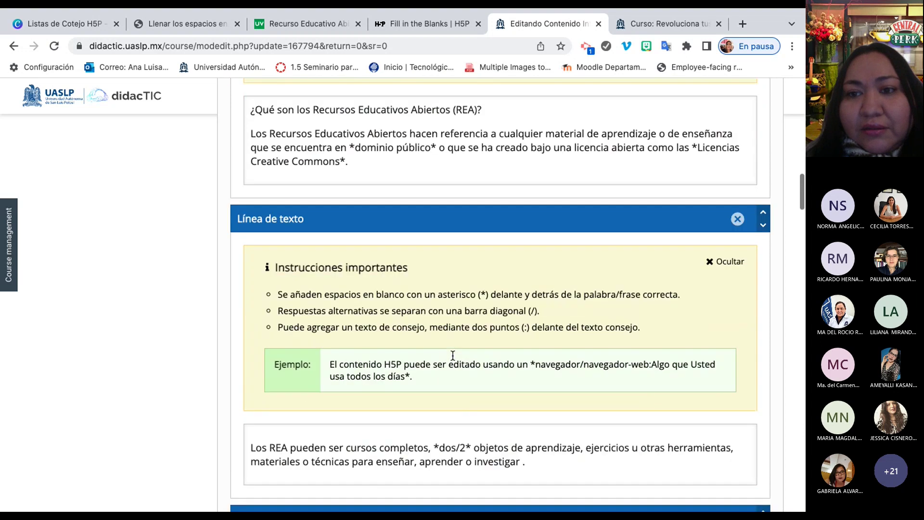
{"action": "scroll", "coordinate": [452, 355], "scroll_direction": "down", "scroll_amount": 2}
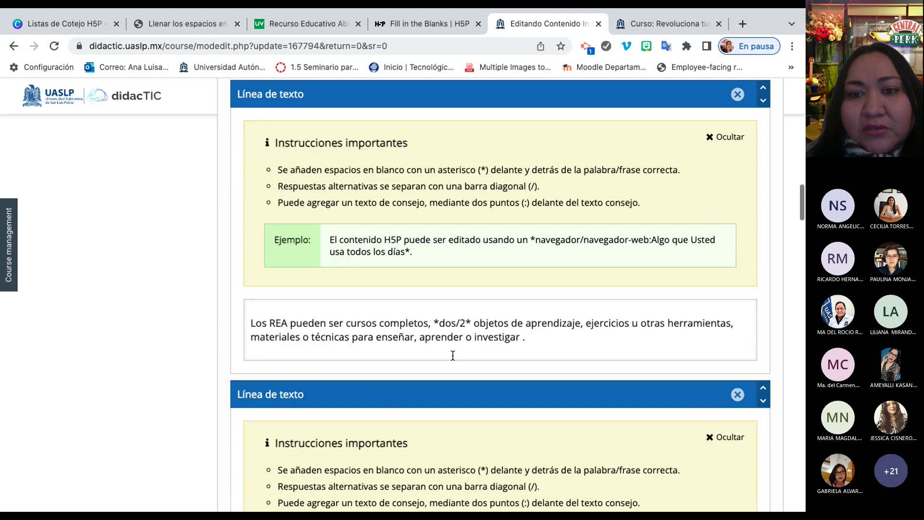
{"action": "scroll", "coordinate": [452, 355], "scroll_direction": "down", "scroll_amount": 5}
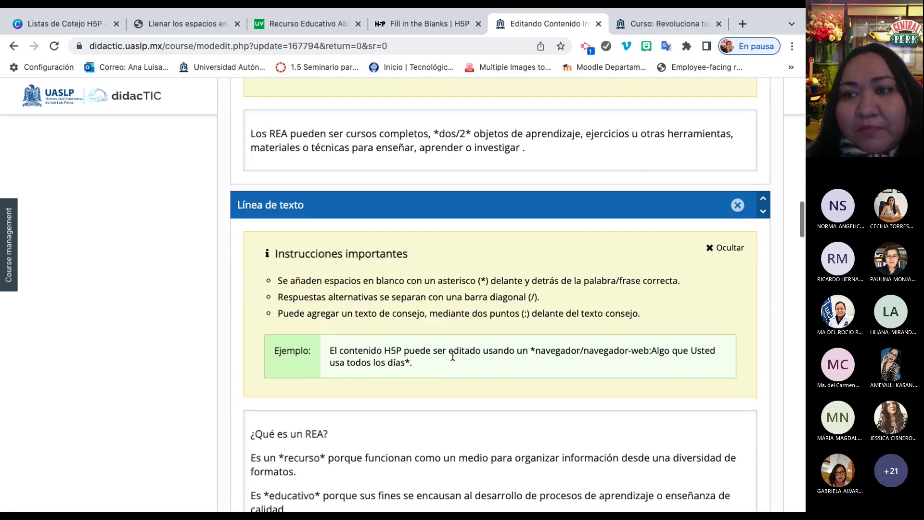
{"action": "left_click", "coordinate": [763, 202]}
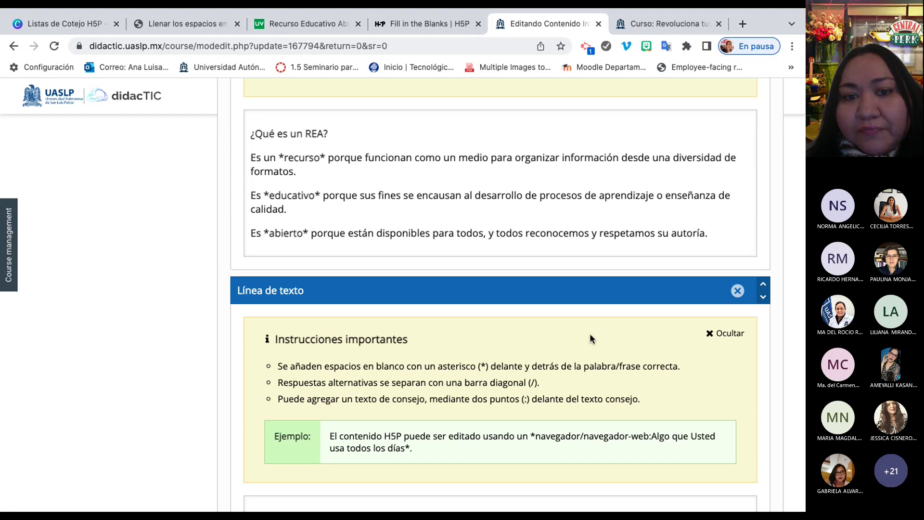
{"action": "scroll", "coordinate": [590, 333], "scroll_direction": "down", "scroll_amount": 4}
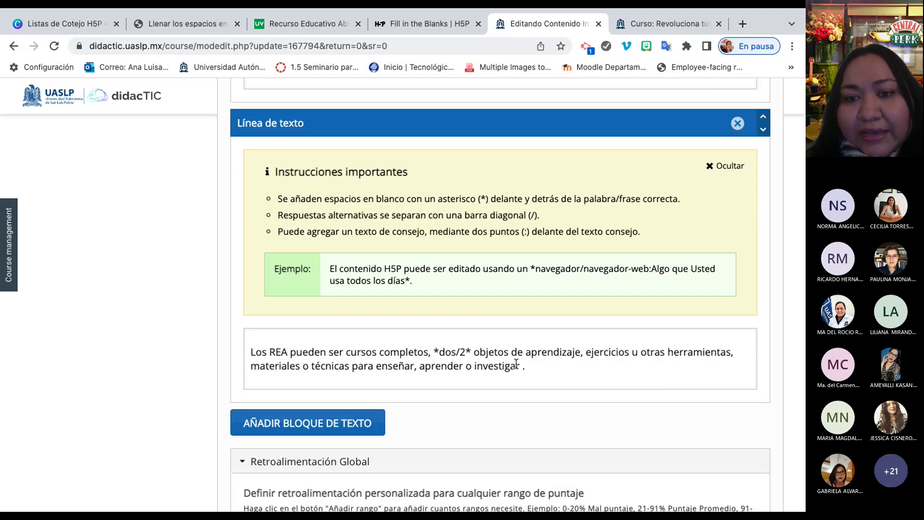
{"action": "scroll", "coordinate": [517, 368], "scroll_direction": "up", "scroll_amount": 4}
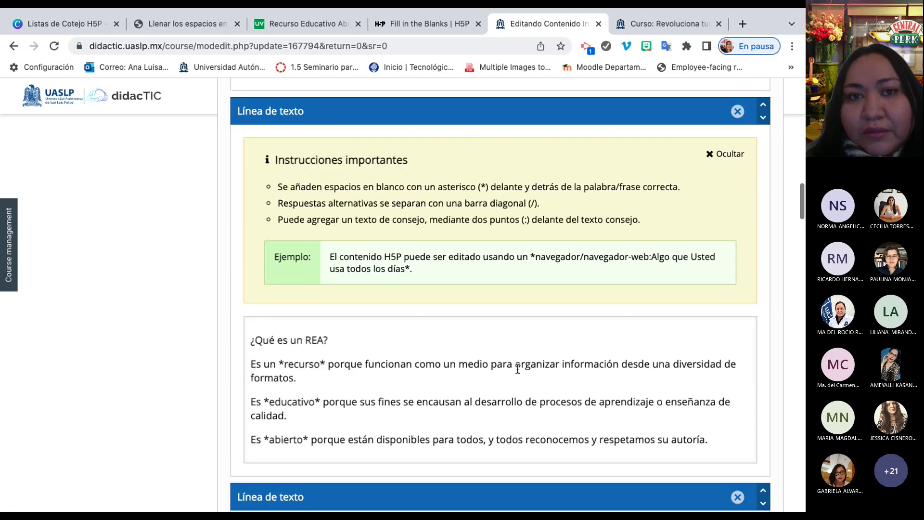
{"action": "scroll", "coordinate": [517, 367], "scroll_direction": "down", "scroll_amount": 7}
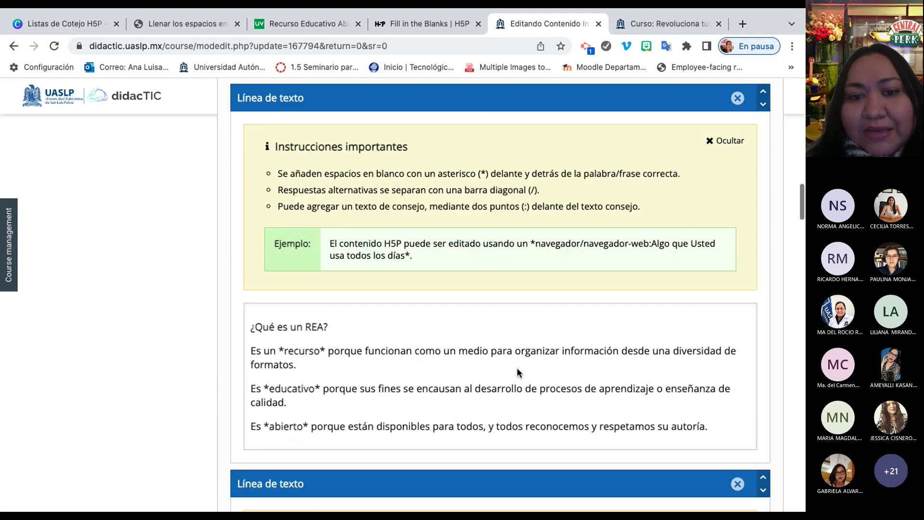
{"action": "scroll", "coordinate": [517, 371], "scroll_direction": "down", "scroll_amount": 10}
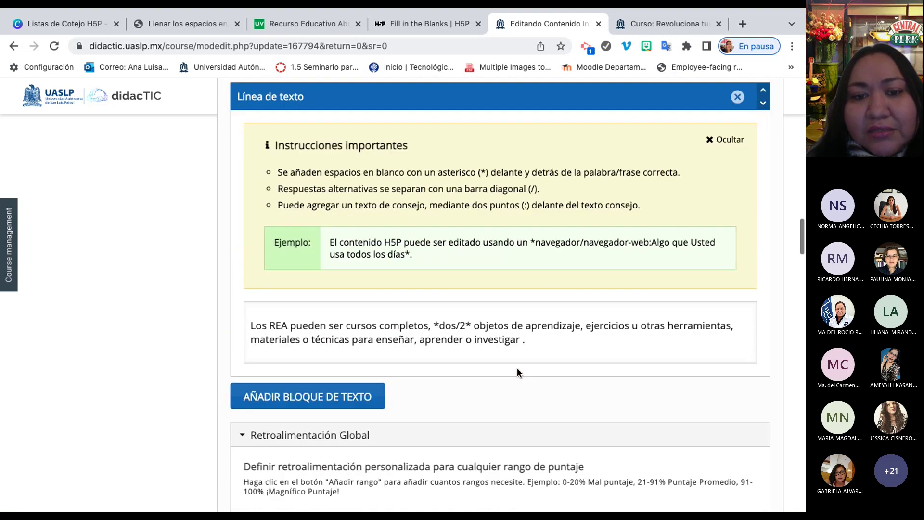
Move the "¿Qué es un REA?" text block back down one place, below "Los REA pueden ser cursos completos".
{"action": "scroll", "coordinate": [517, 368], "scroll_direction": "down", "scroll_amount": 12}
{"action": "scroll", "coordinate": [517, 368], "scroll_direction": "up", "scroll_amount": 18}
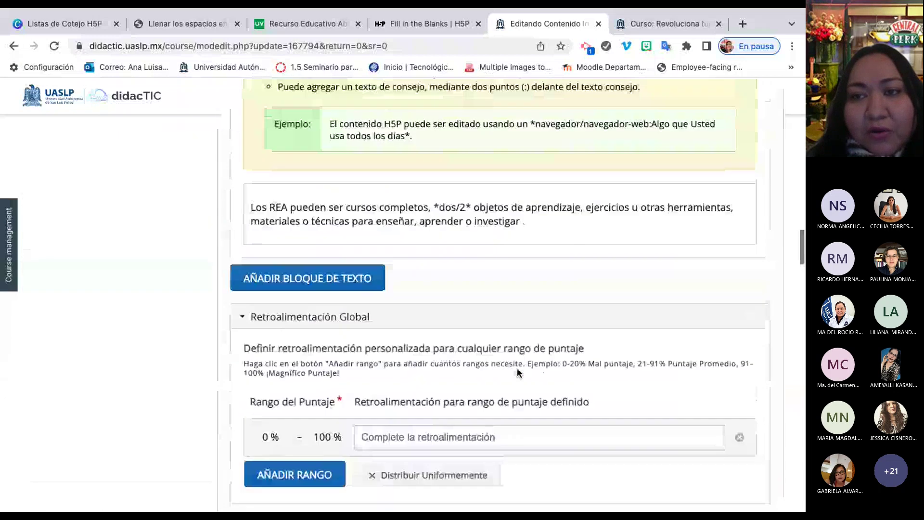
{"action": "scroll", "coordinate": [517, 368], "scroll_direction": "up", "scroll_amount": 8}
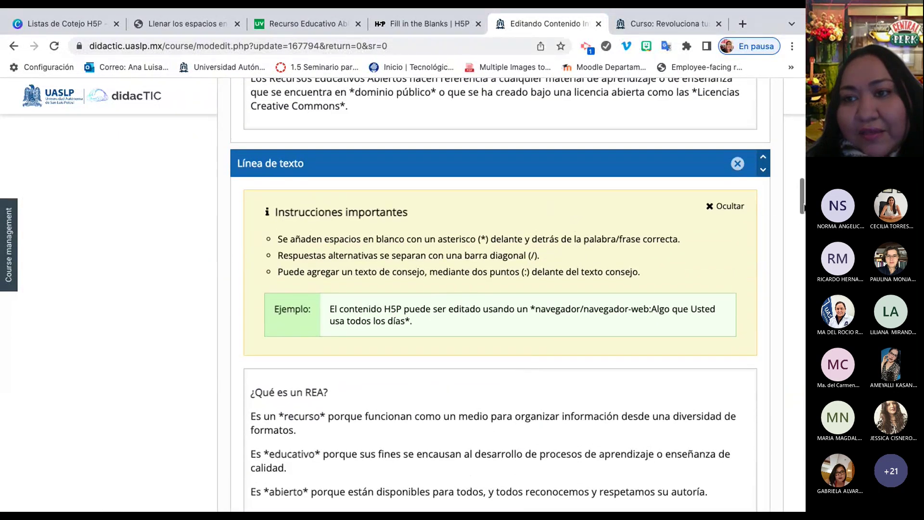
{"action": "scroll", "coordinate": [763, 190], "scroll_direction": "up", "scroll_amount": 3}
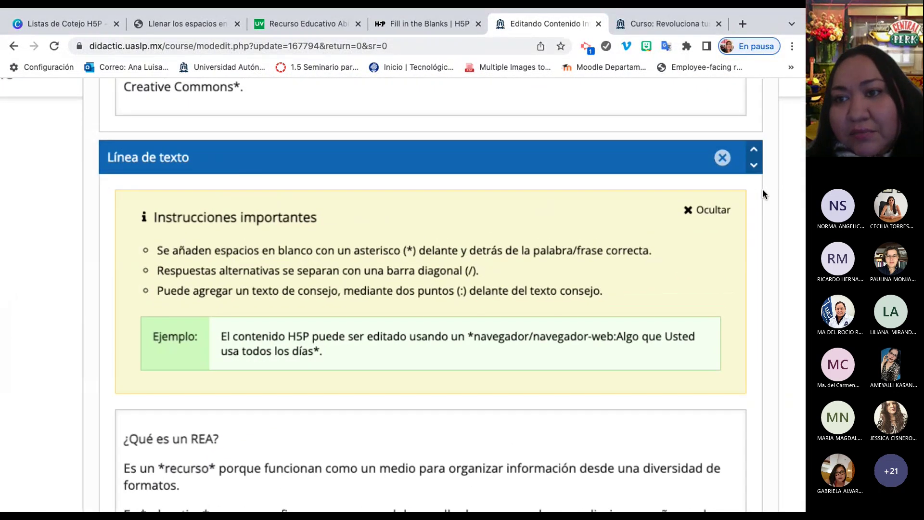
{"action": "scroll", "coordinate": [763, 191], "scroll_direction": "up", "scroll_amount": 2}
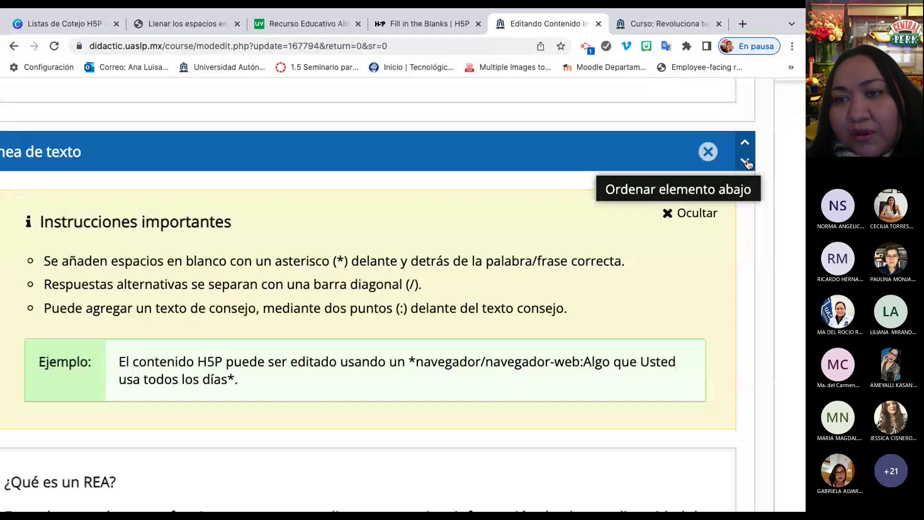
{"action": "left_click", "coordinate": [745, 163]}
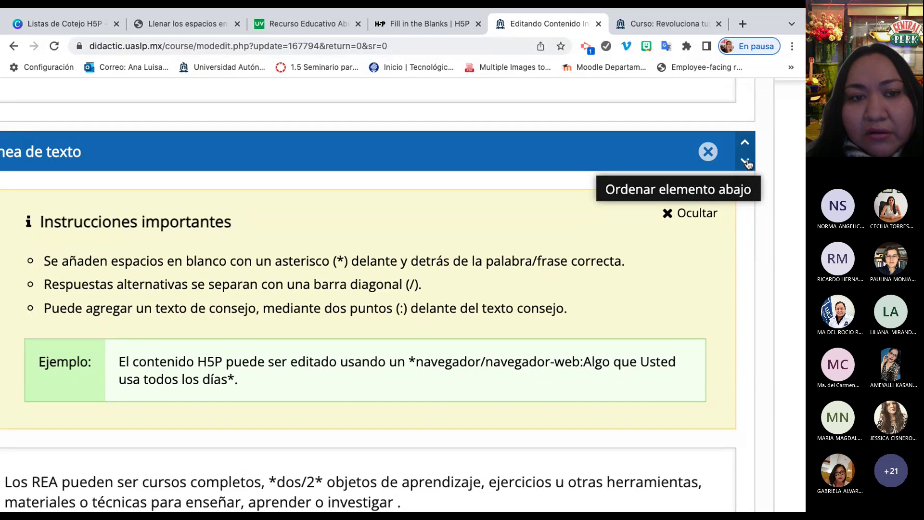
Check the order of the text blocks and locate the reordering control of the "¿Qué es un REA?" block.
{"action": "scroll", "coordinate": [435, 339], "scroll_direction": "down", "scroll_amount": 3}
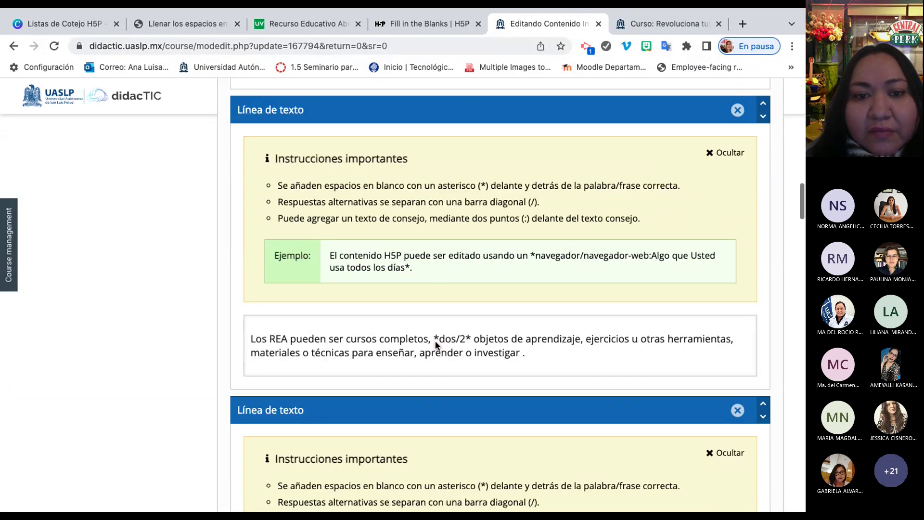
{"action": "scroll", "coordinate": [435, 341], "scroll_direction": "down", "scroll_amount": 14}
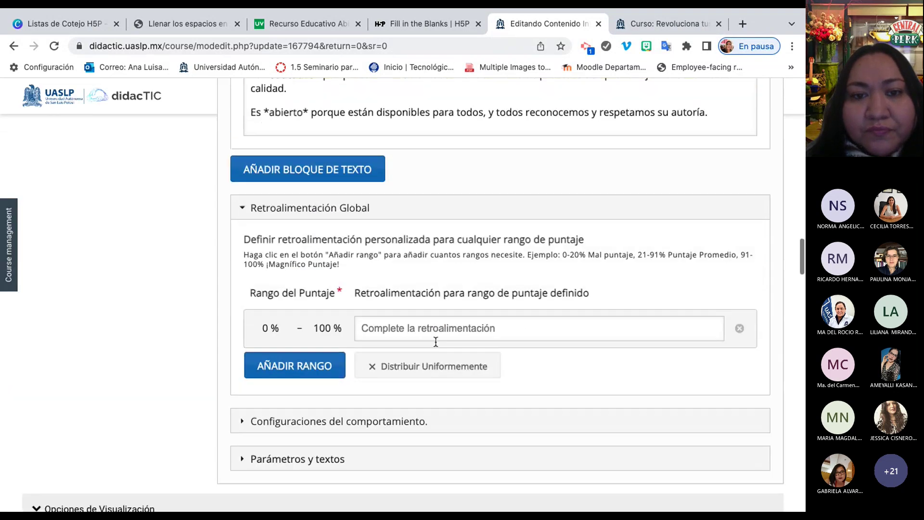
{"action": "scroll", "coordinate": [435, 341], "scroll_direction": "down", "scroll_amount": 2}
{"action": "scroll", "coordinate": [435, 341], "scroll_direction": "up", "scroll_amount": 15}
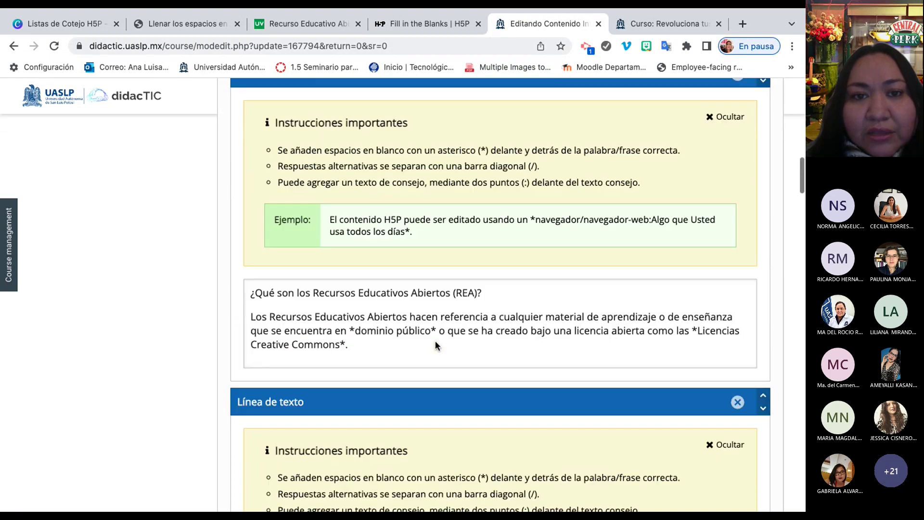
{"action": "scroll", "coordinate": [435, 340], "scroll_direction": "down", "scroll_amount": 8}
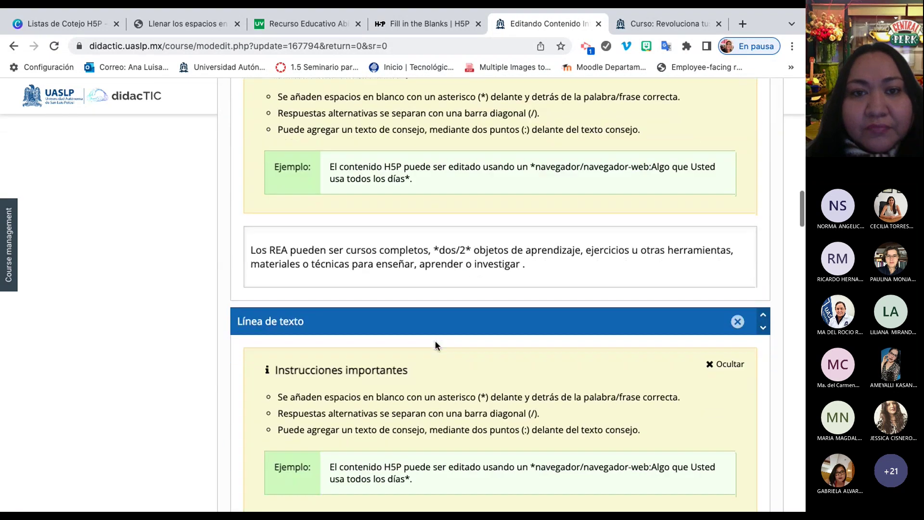
{"action": "scroll", "coordinate": [435, 340], "scroll_direction": "down", "scroll_amount": 2}
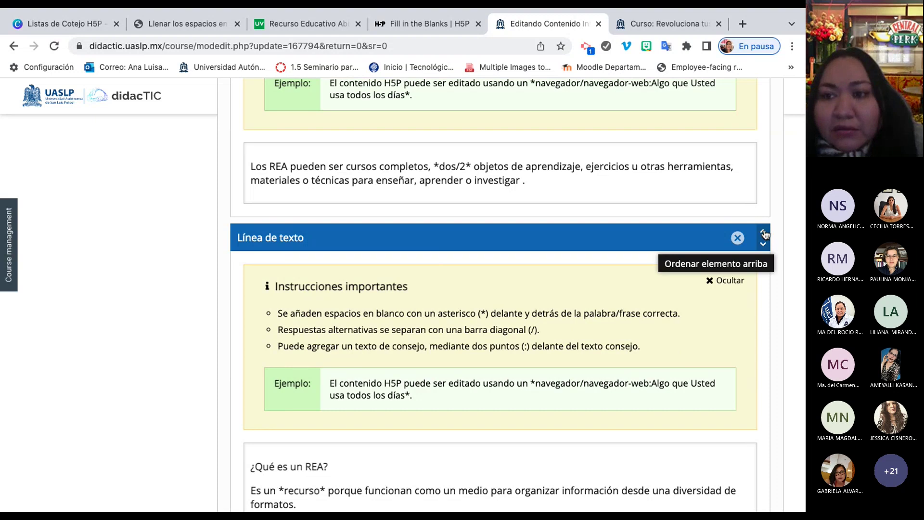
Move the "¿Qué es un REA?" text block above "Los REA pueden ser cursos completos" and save, returning to the course.
{"action": "left_click", "coordinate": [763, 233]}
{"action": "scroll", "coordinate": [539, 313], "scroll_direction": "down", "scroll_amount": 10}
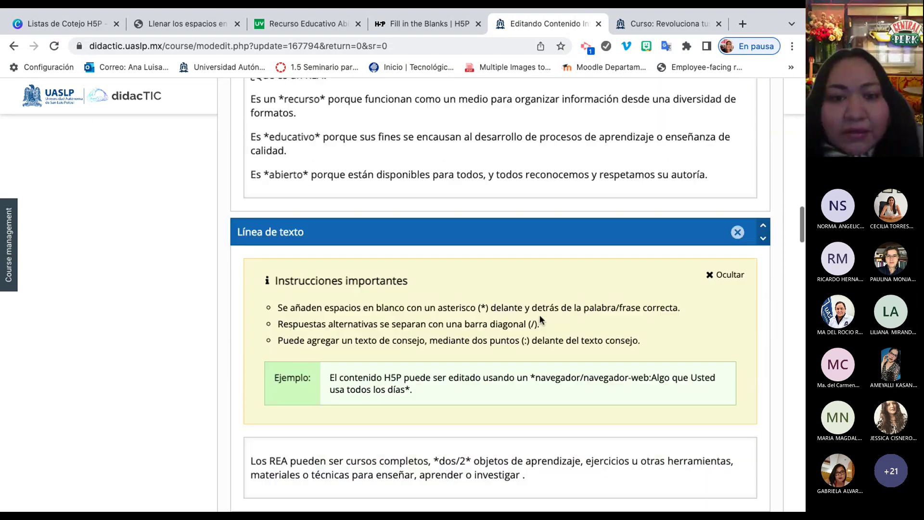
{"action": "scroll", "coordinate": [539, 314], "scroll_direction": "down", "scroll_amount": 15}
{"action": "scroll", "coordinate": [539, 314], "scroll_direction": "up", "scroll_amount": 3}
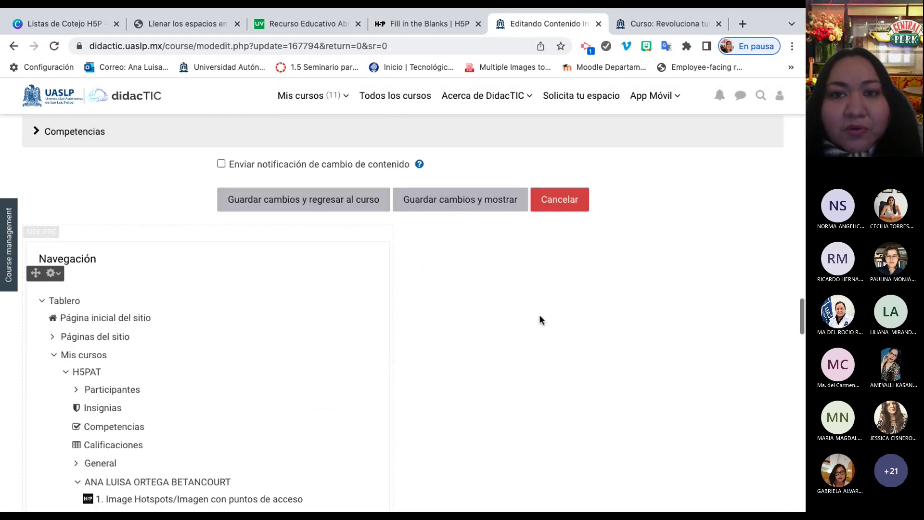
{"action": "left_click", "coordinate": [336, 278]}
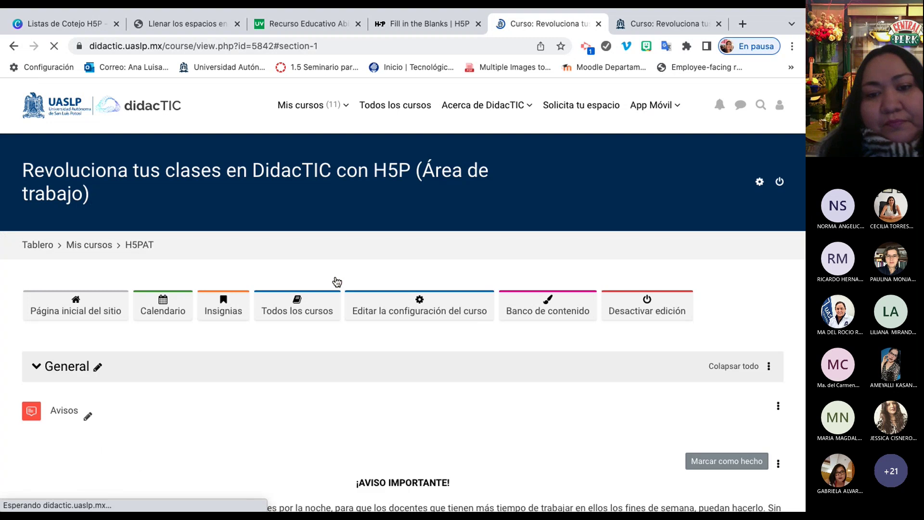
Open the "3. Fill in the Blanks" activity from the course page and review the order of its text blocks.
{"action": "scroll", "coordinate": [337, 282], "scroll_direction": "down", "scroll_amount": 15}
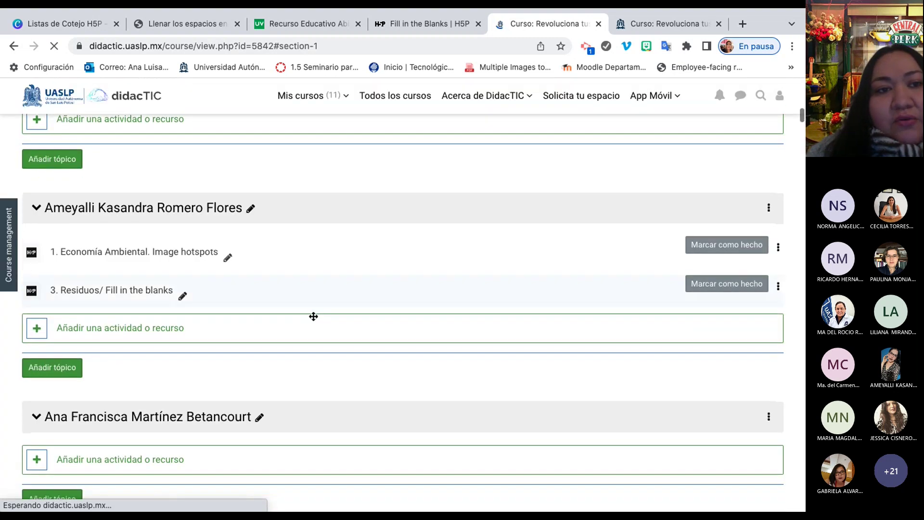
{"action": "scroll", "coordinate": [310, 334], "scroll_direction": "up", "scroll_amount": 8}
{"action": "scroll", "coordinate": [308, 338], "scroll_direction": "up", "scroll_amount": 1}
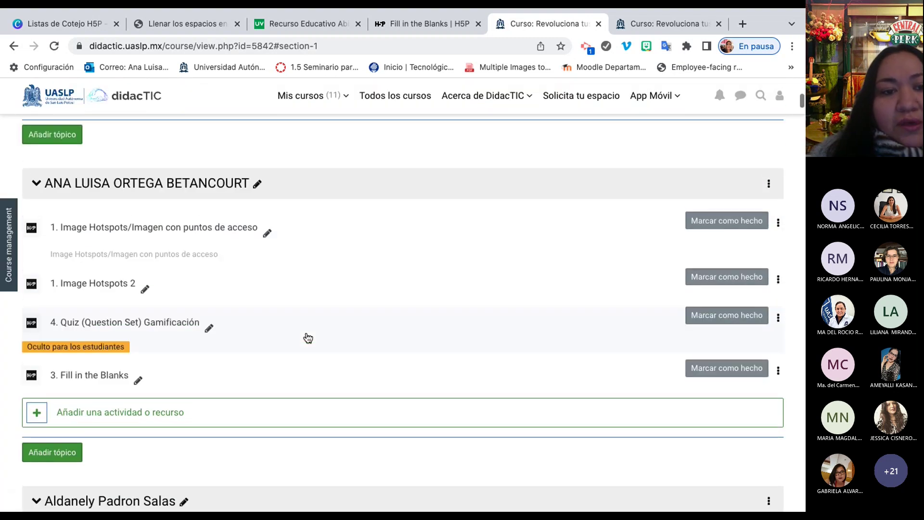
{"action": "left_click", "coordinate": [99, 378]}
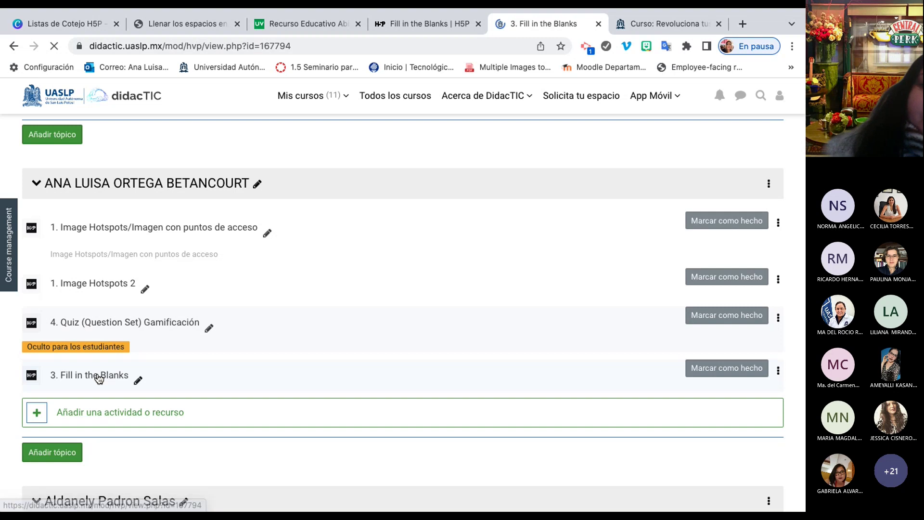
{"action": "scroll", "coordinate": [99, 378], "scroll_direction": "down", "scroll_amount": 7}
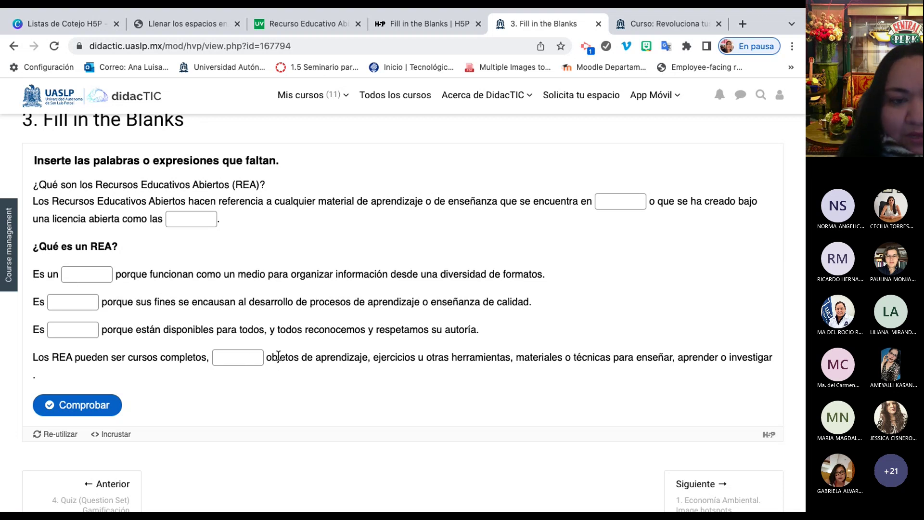
{"action": "scroll", "coordinate": [278, 357], "scroll_direction": "up", "scroll_amount": 5}
{"action": "scroll", "coordinate": [278, 356], "scroll_direction": "down", "scroll_amount": 2}
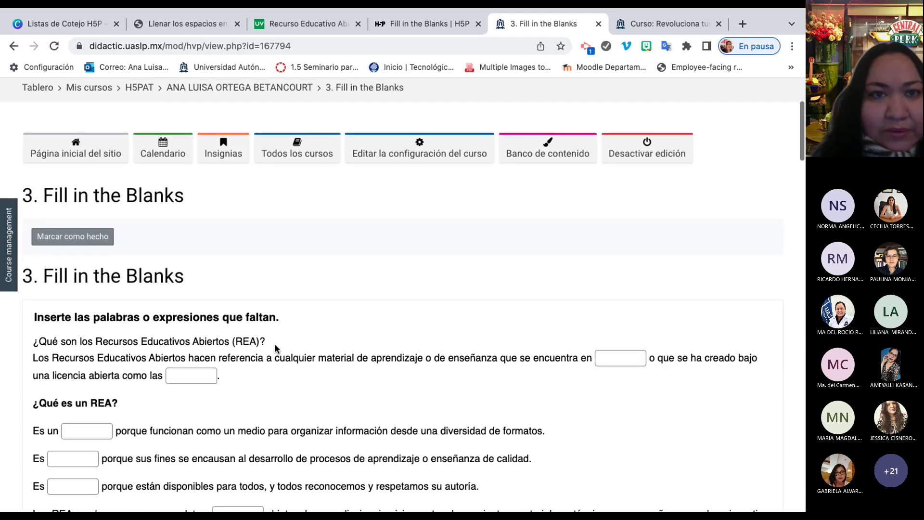
Return to the course page and open the participant's "lesiones elementales" activity.
{"action": "left_click", "coordinate": [260, 90]}
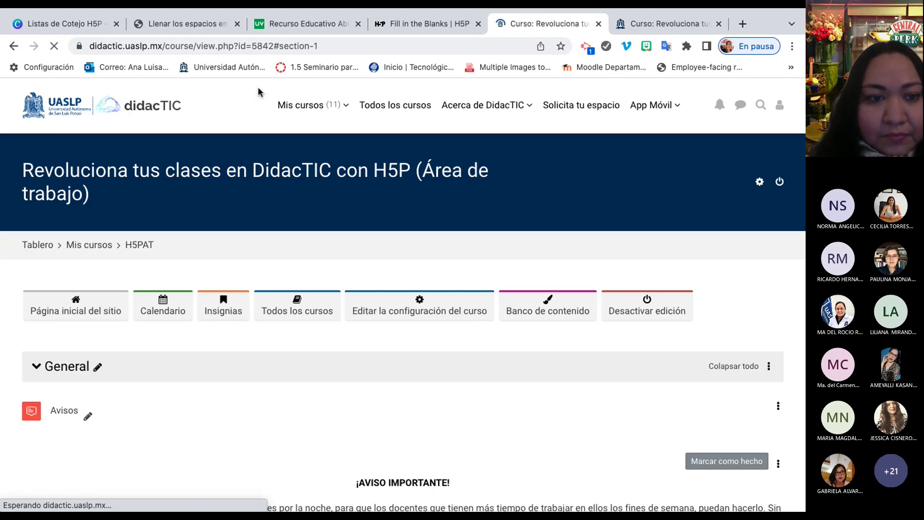
{"action": "scroll", "coordinate": [259, 90], "scroll_direction": "down", "scroll_amount": 3}
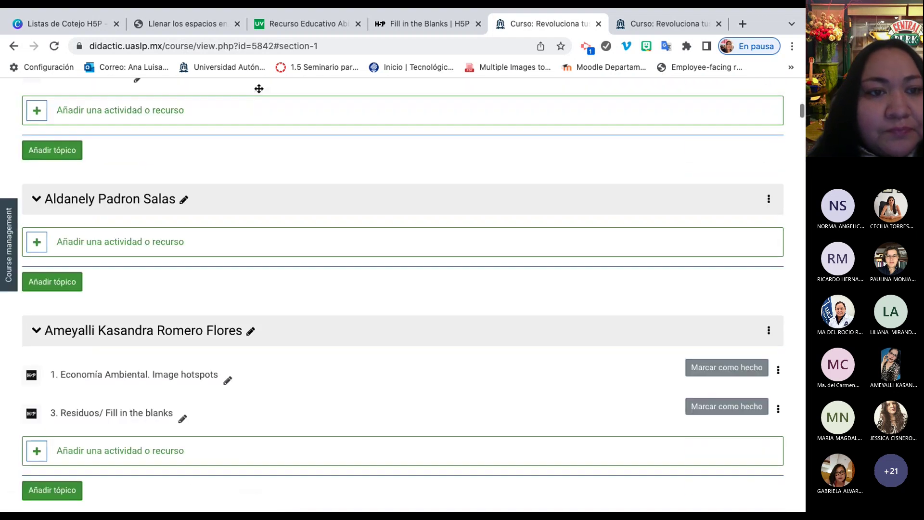
{"action": "scroll", "coordinate": [259, 90], "scroll_direction": "down", "scroll_amount": 6}
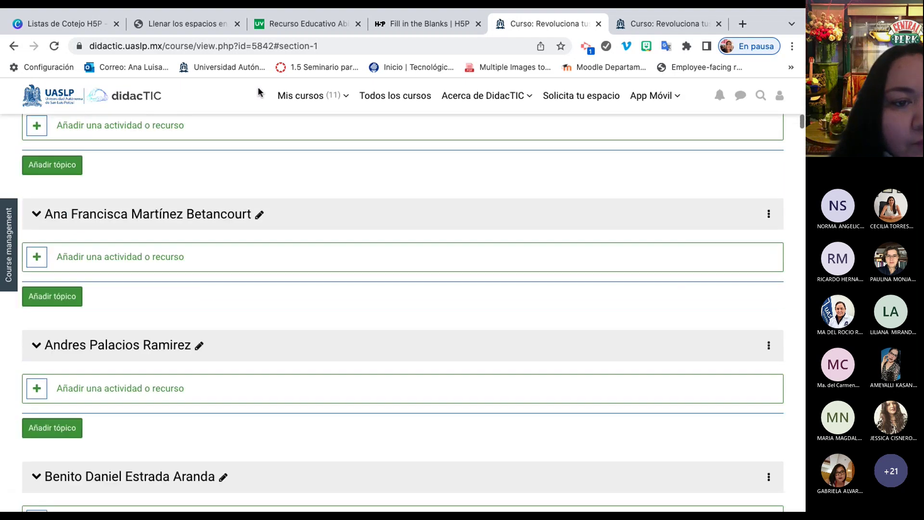
{"action": "scroll", "coordinate": [258, 92], "scroll_direction": "down", "scroll_amount": 15}
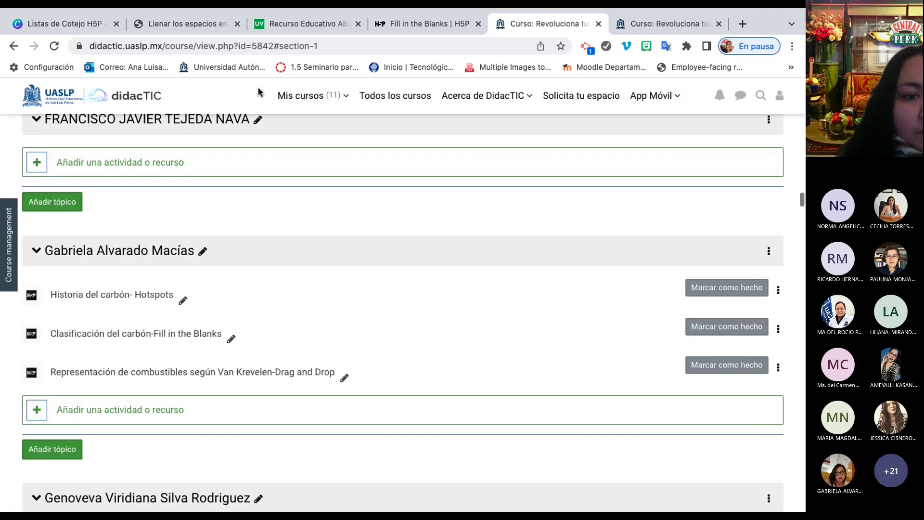
{"action": "scroll", "coordinate": [259, 91], "scroll_direction": "down", "scroll_amount": 15}
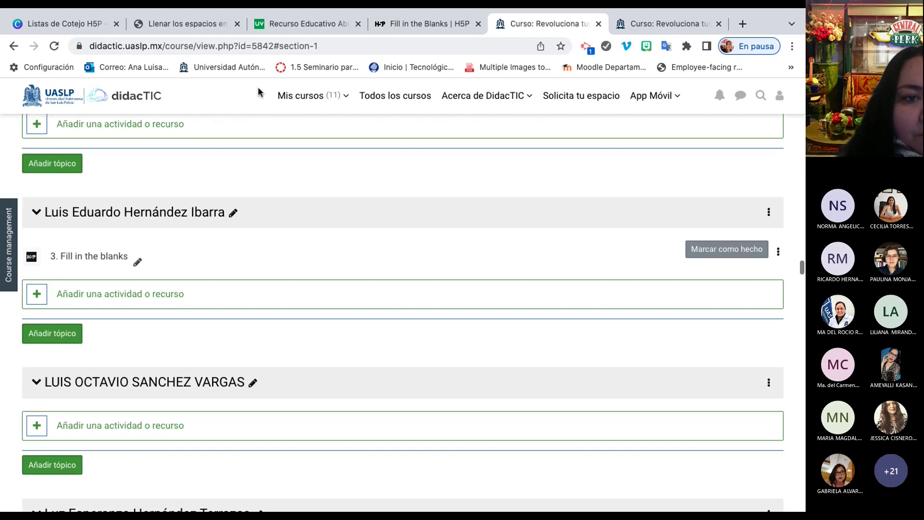
{"action": "scroll", "coordinate": [259, 91], "scroll_direction": "up", "scroll_amount": 6}
{"action": "scroll", "coordinate": [259, 92], "scroll_direction": "down", "scroll_amount": 14}
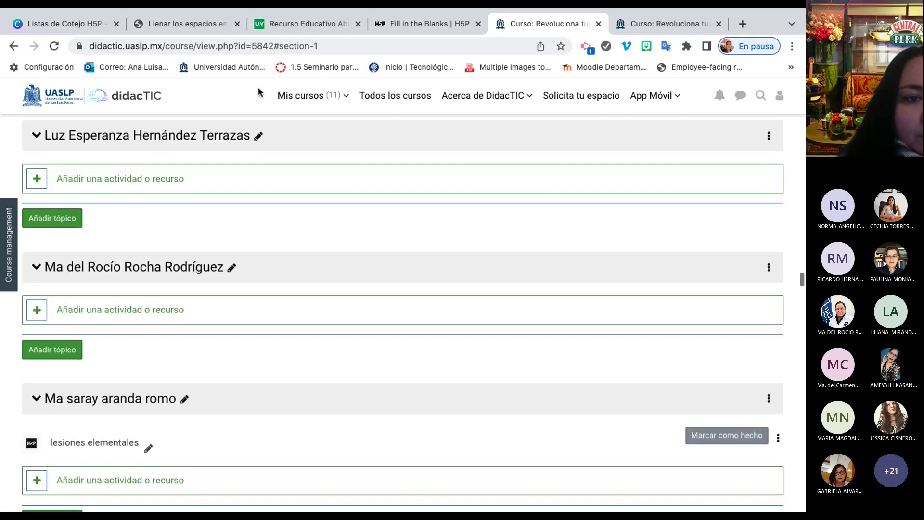
{"action": "scroll", "coordinate": [259, 91], "scroll_direction": "down", "scroll_amount": 3}
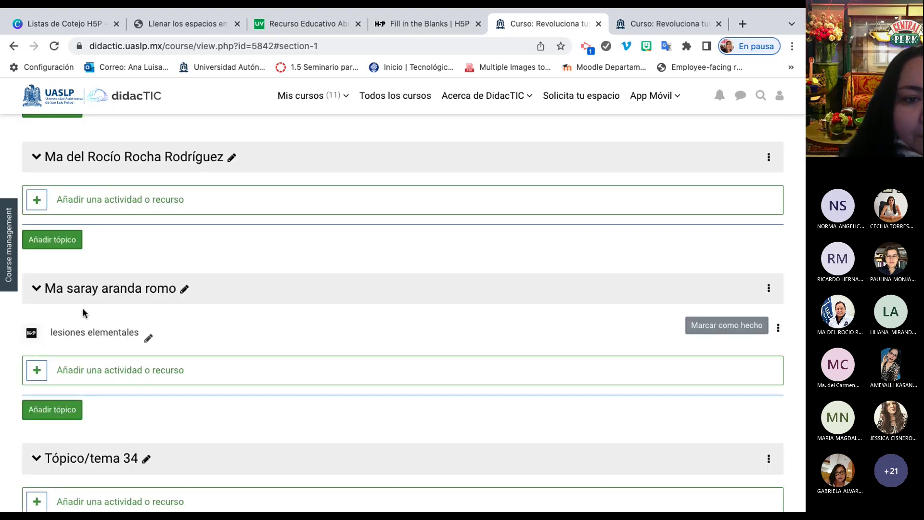
{"action": "left_click", "coordinate": [99, 336]}
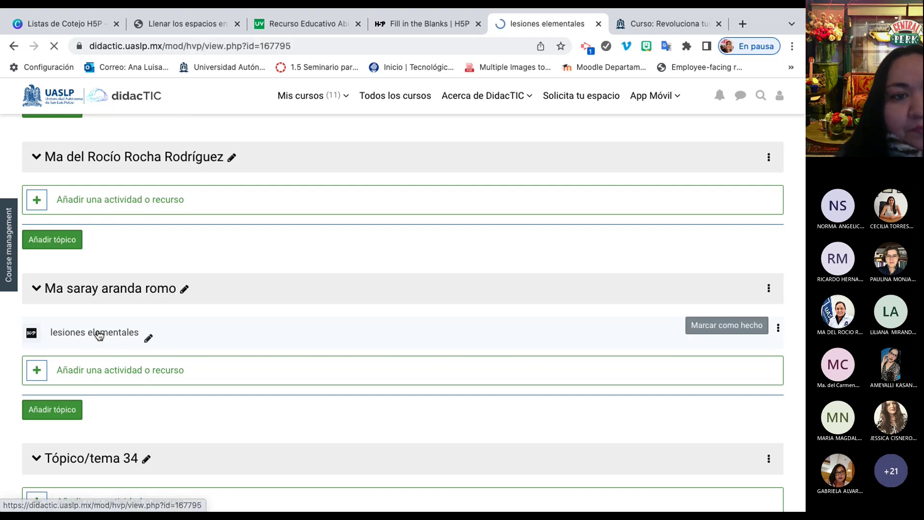
{"action": "scroll", "coordinate": [99, 335], "scroll_direction": "down", "scroll_amount": 7}
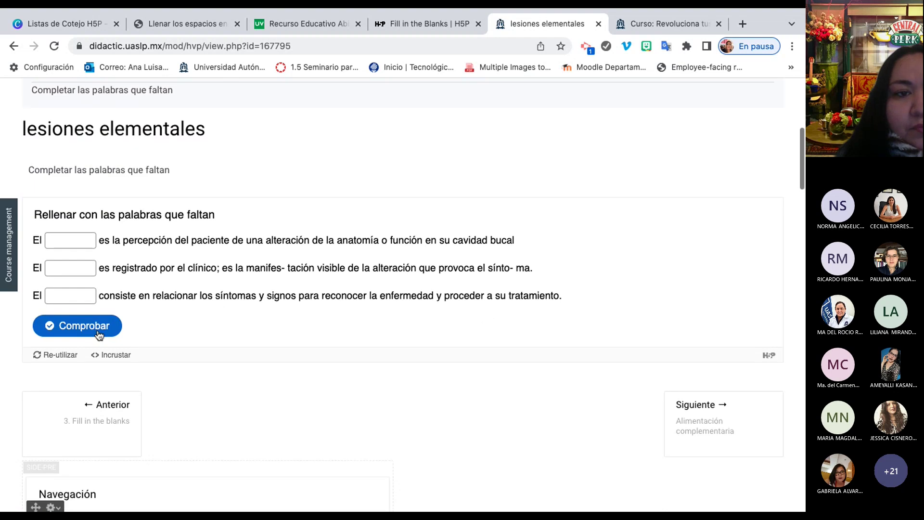
Check the exercise with all blanks empty, request its solution and restart it.
{"action": "left_click", "coordinate": [99, 331]}
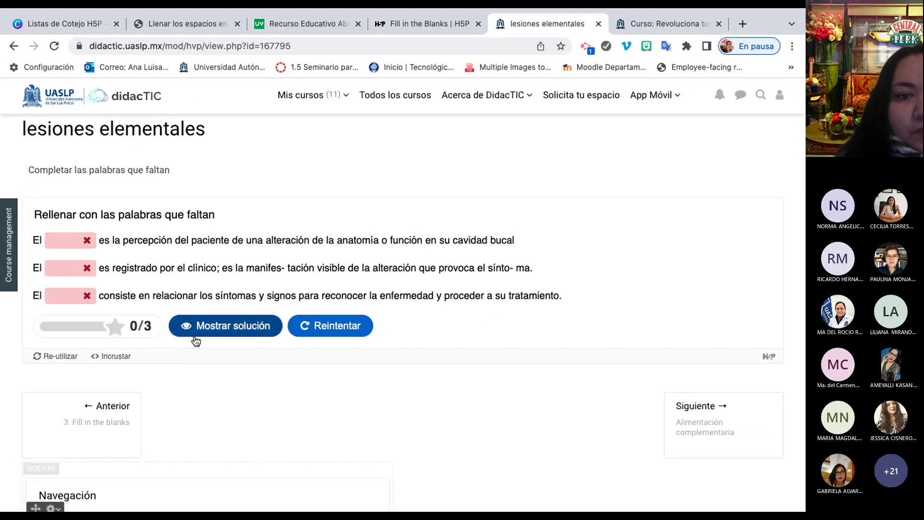
{"action": "left_click", "coordinate": [219, 331]}
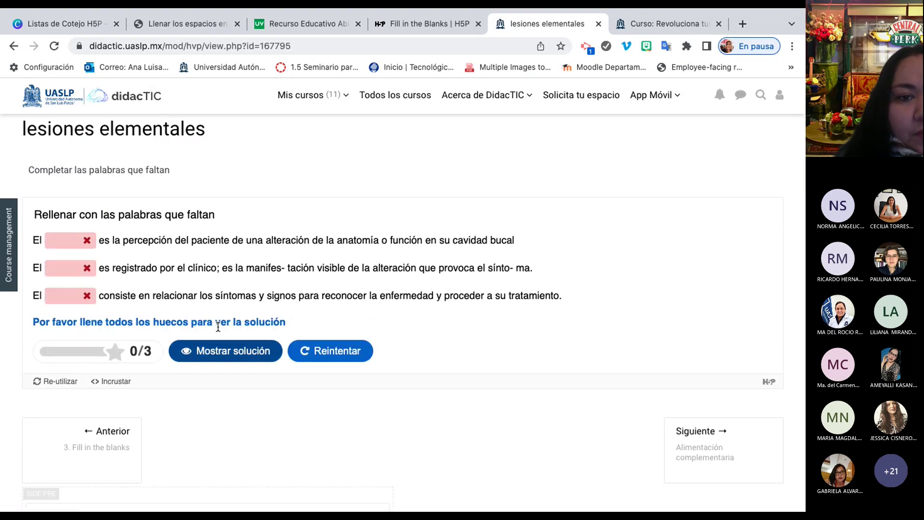
{"action": "left_click", "coordinate": [302, 349]}
{"action": "scroll", "coordinate": [192, 311], "scroll_direction": "up", "scroll_amount": 3}
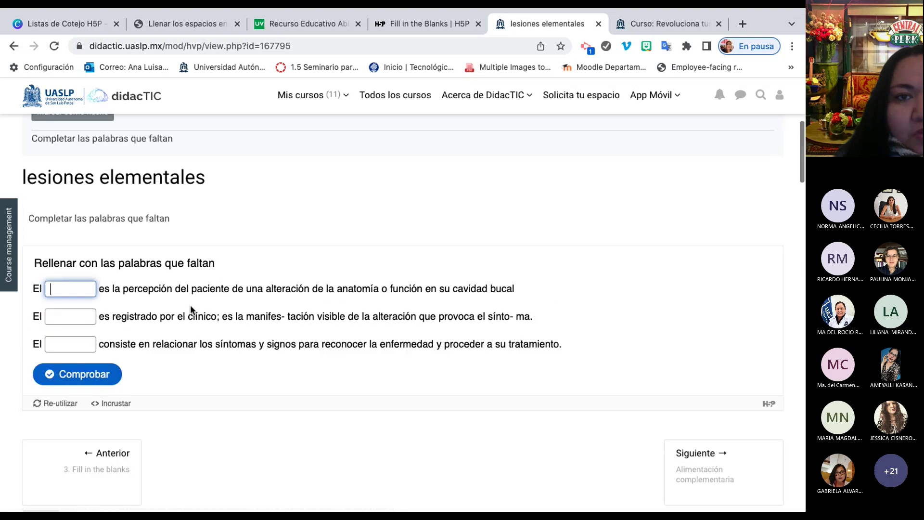
Check the exercise with only "Sintoma" in the first blank, request the solution and restart it.
{"action": "scroll", "coordinate": [191, 309], "scroll_direction": "down", "scroll_amount": 2}
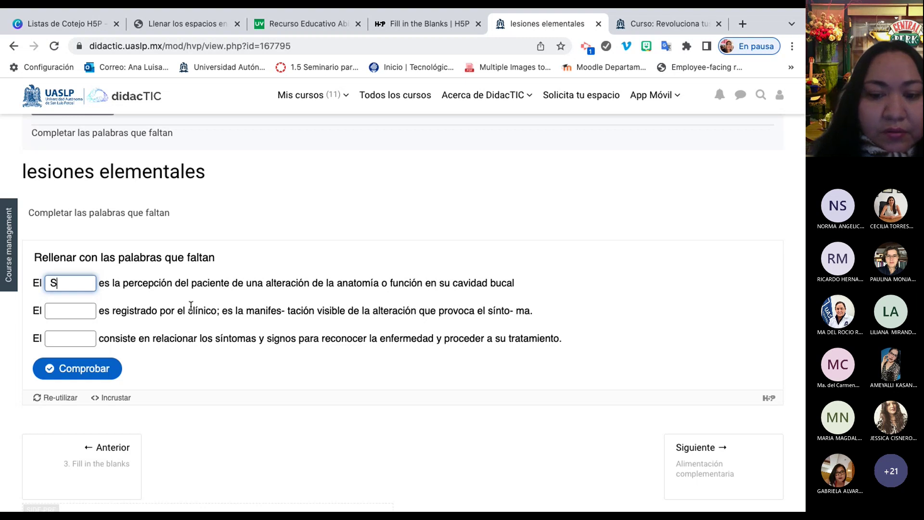
{"action": "type", "text": "ma"}
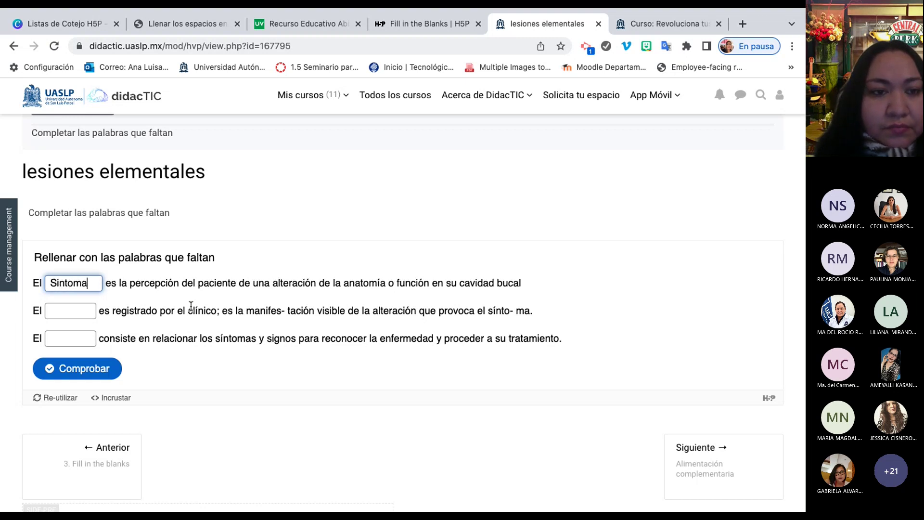
{"action": "left_click", "coordinate": [83, 369]}
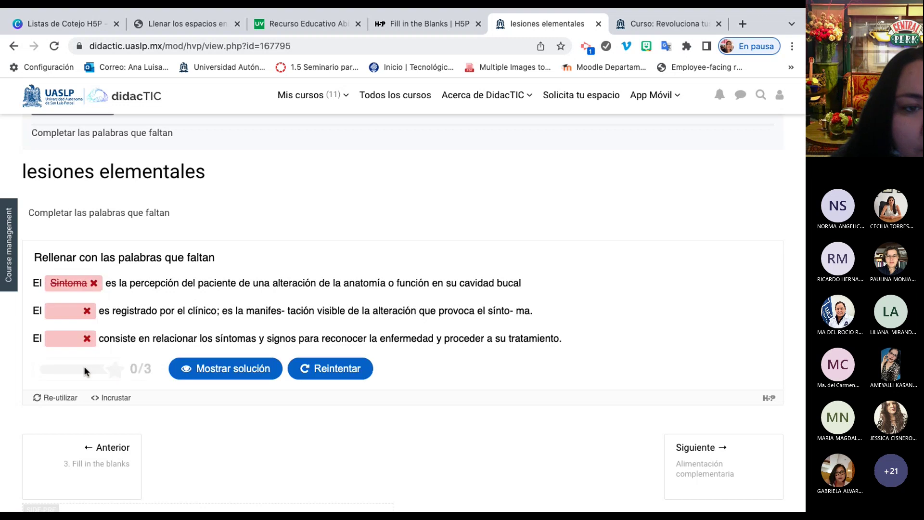
{"action": "left_click", "coordinate": [213, 374]}
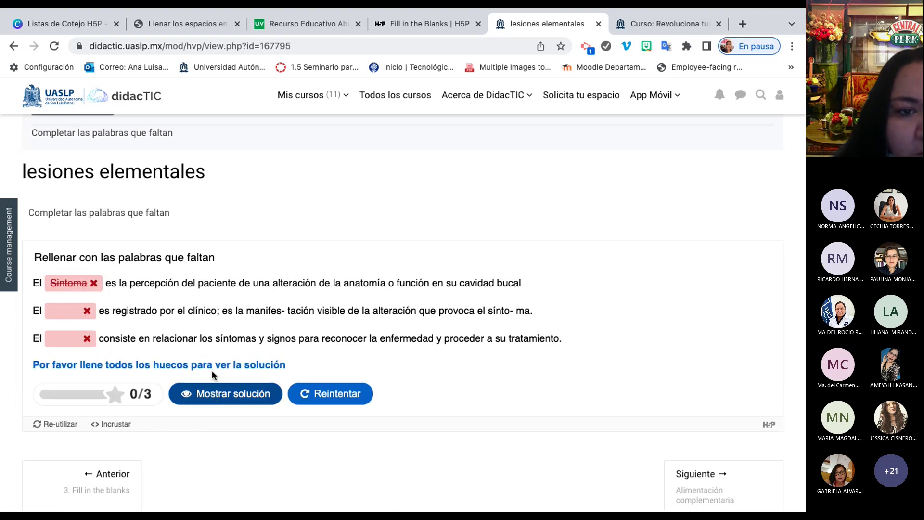
{"action": "left_click", "coordinate": [342, 399]}
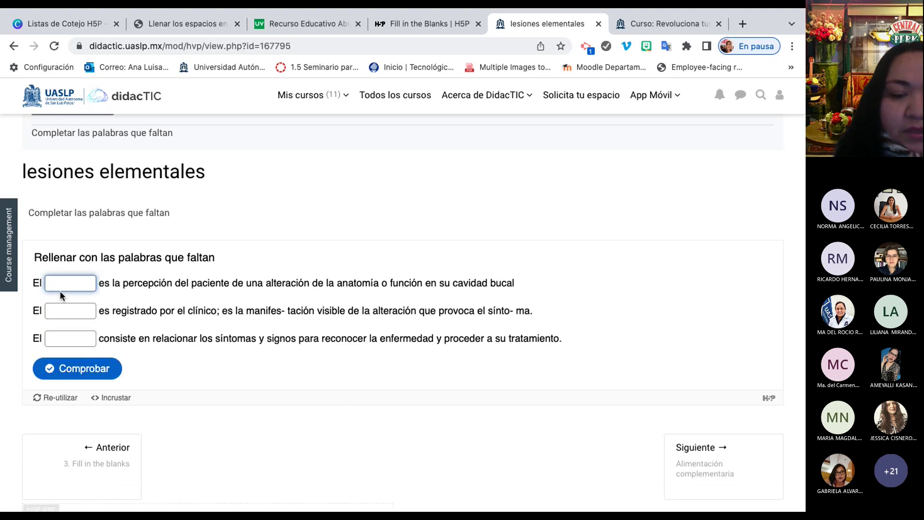
Fill the three blanks with "Sintoma", "Signo" and "Diagnostico", in that order.
{"action": "type", "text": "Sintoma"}
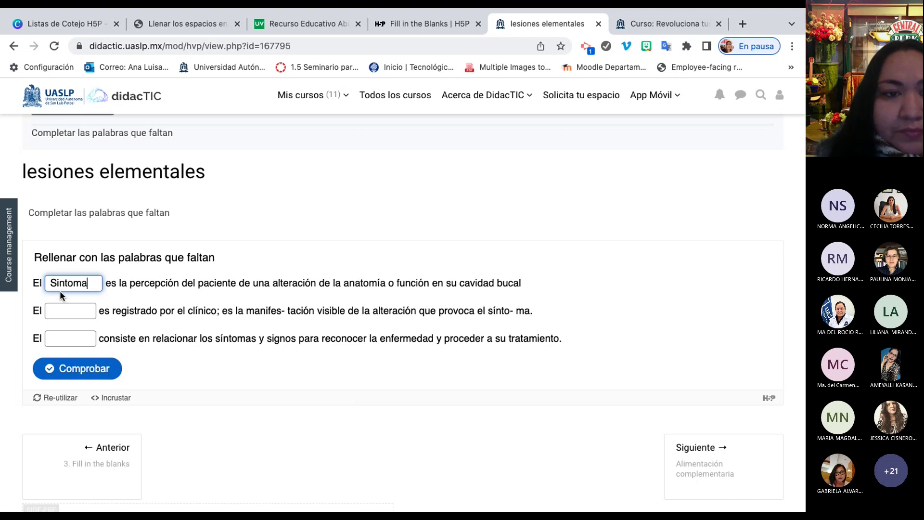
{"action": "left_click", "coordinate": [58, 312]}
{"action": "type", "text": "S"}
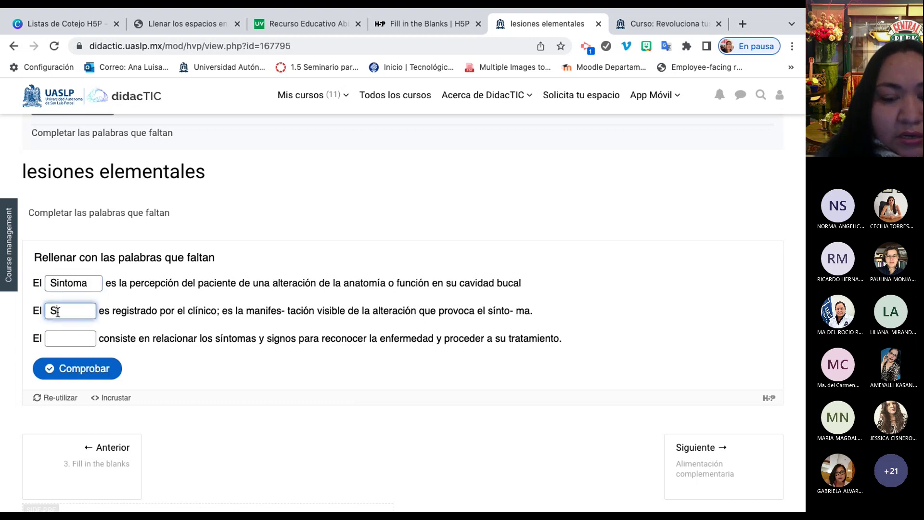
{"action": "type", "text": "igno"}
{"action": "key", "text": "Tab"}
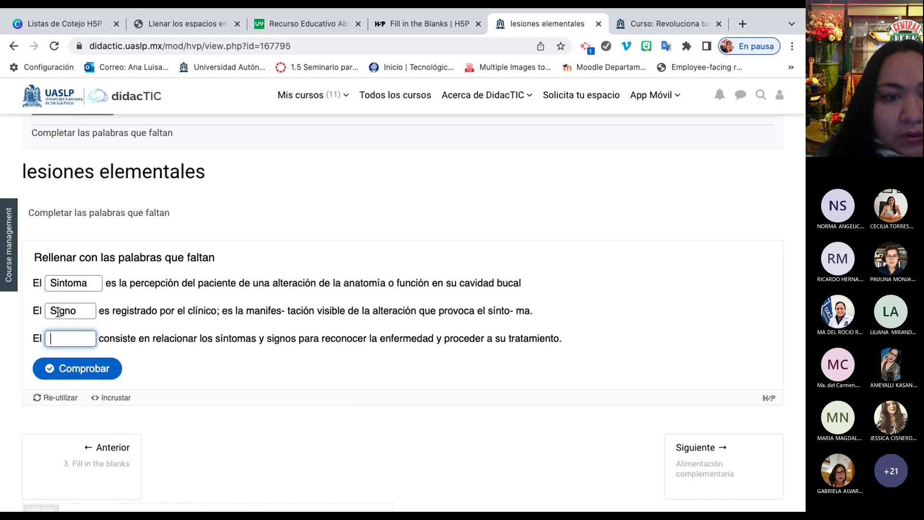
{"action": "type", "text": "Dia"}
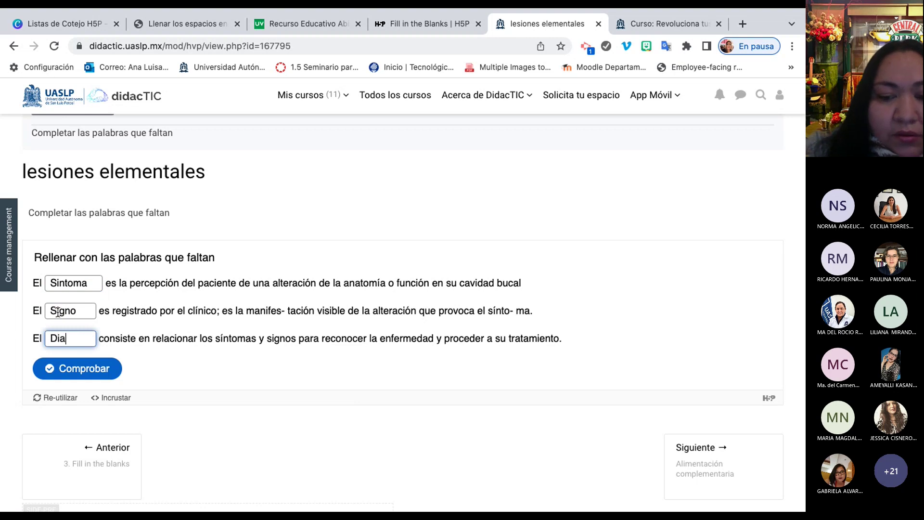
{"action": "type", "text": "gnostico"}
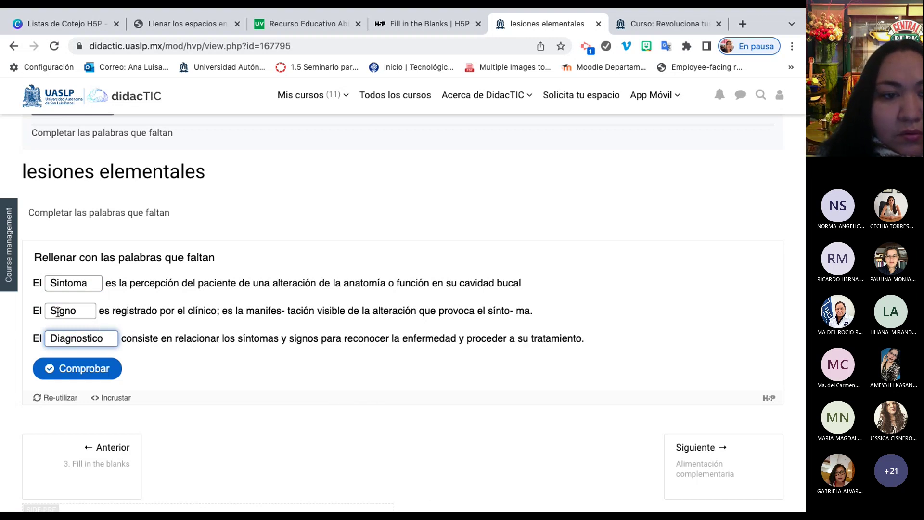
Check the three answers against the solution and restart the exercise.
{"action": "left_click", "coordinate": [85, 379]}
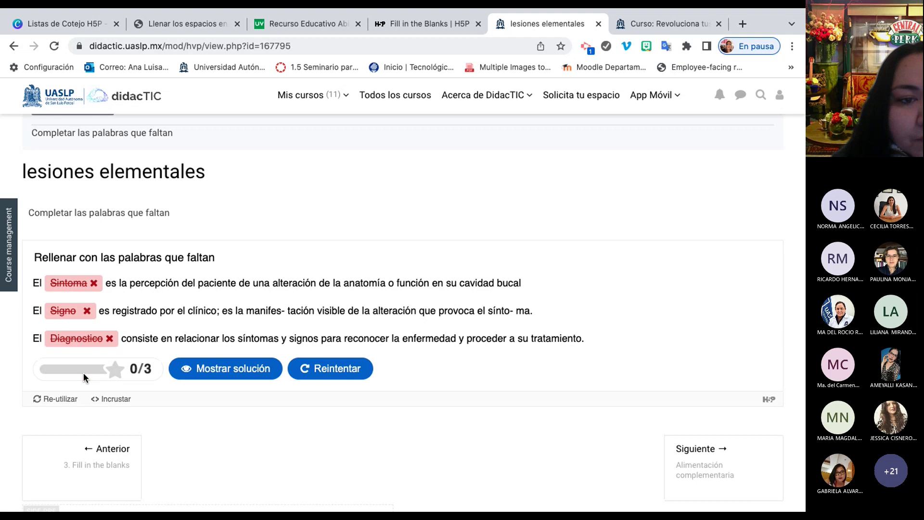
{"action": "left_click", "coordinate": [249, 366]}
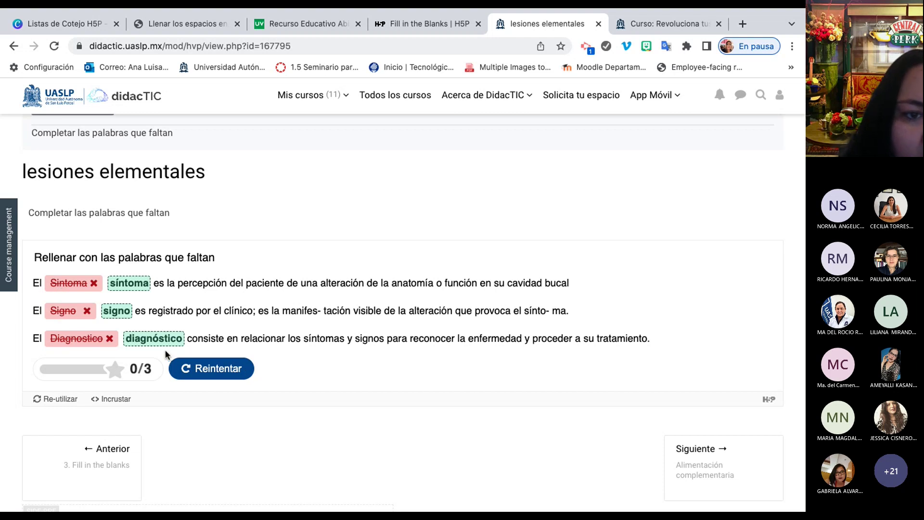
{"action": "left_click", "coordinate": [198, 368]}
{"action": "type", "text": "s"}
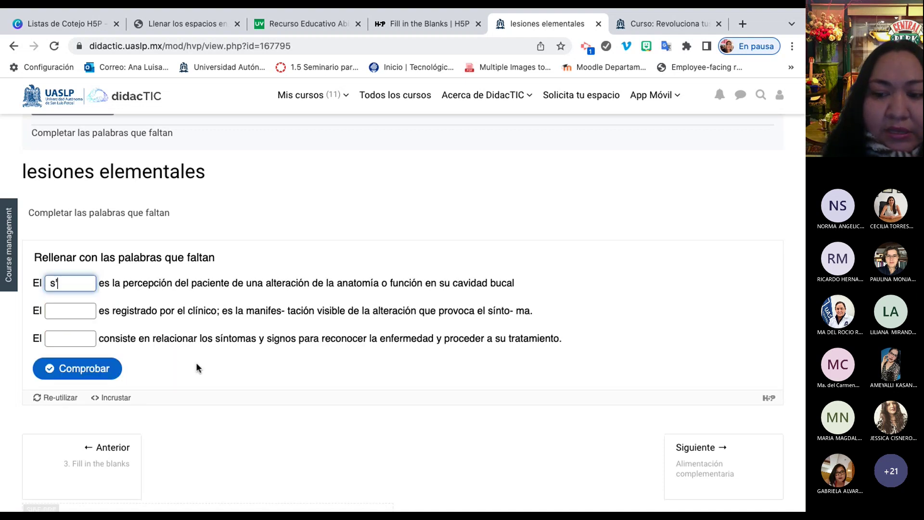
{"action": "type", "text": "'intoma"}
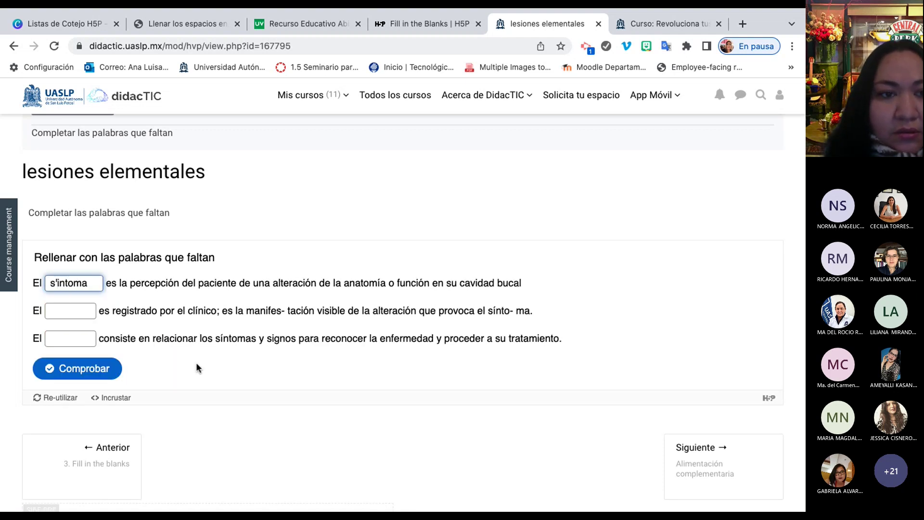
{"action": "key", "text": "BackSpace"}
{"action": "key", "text": "BackSpace"}
{"action": "key", "text": "BackSpace"}
{"action": "key", "text": "BackSpace"}
{"action": "key", "text": "BackSpace"}
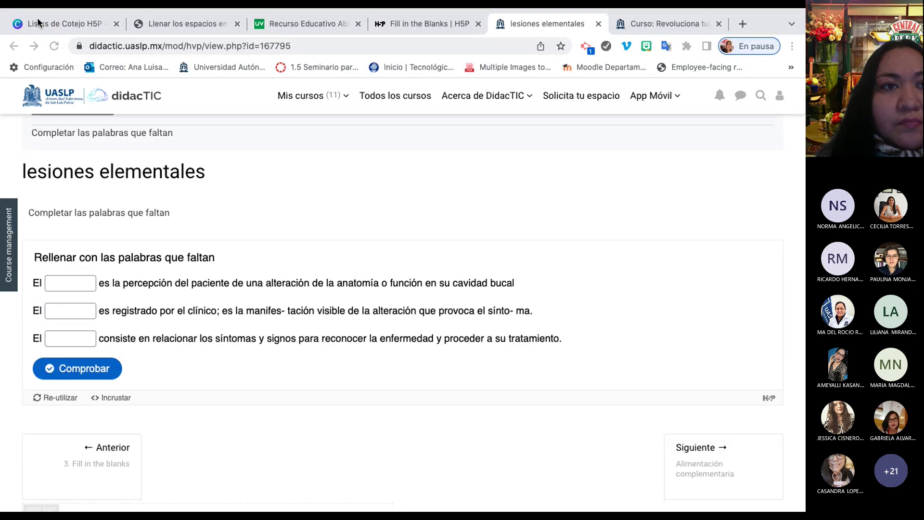
Take the browser out of full screen and switch the keyboard input source to Español - ISO.
{"action": "mouse_move", "coordinate": [39, 12]}
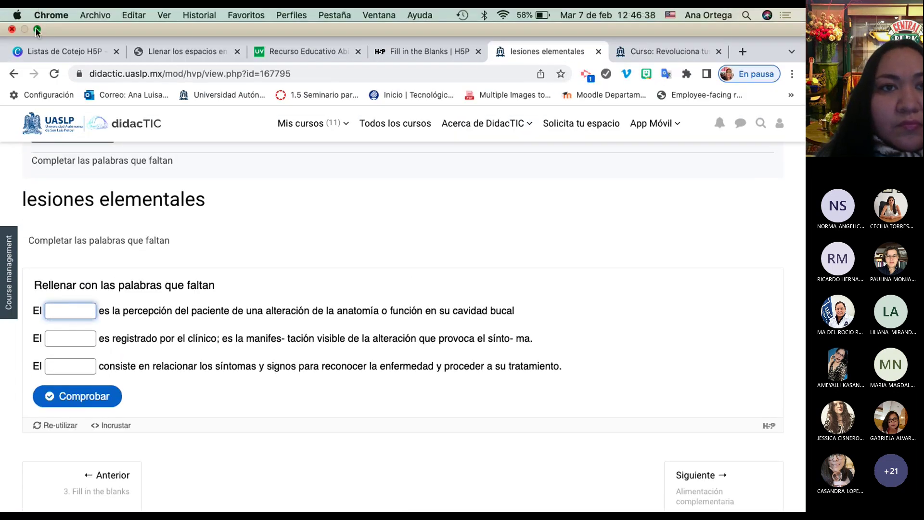
{"action": "left_click", "coordinate": [37, 30]}
{"action": "left_click", "coordinate": [669, 14]}
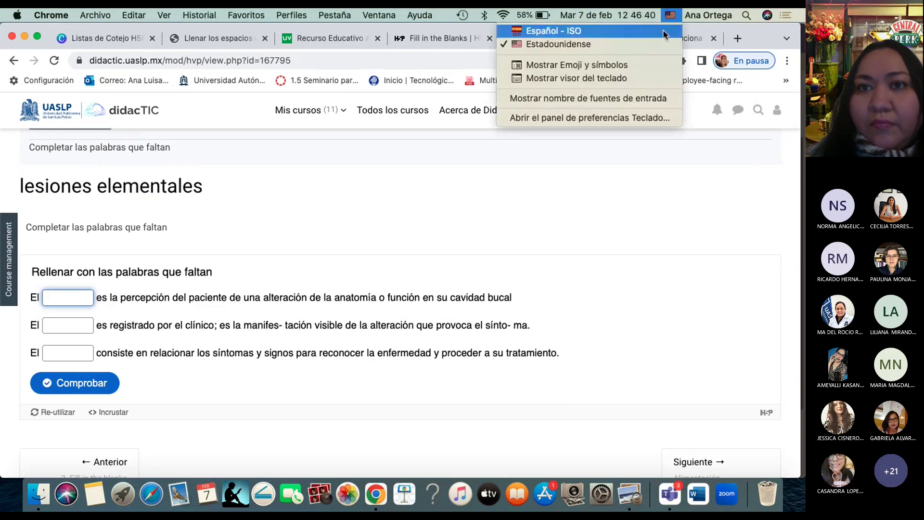
{"action": "left_click", "coordinate": [663, 32]}
Fill the three blanks with "síntoma", "signo" and "diagnóstico", in that order, with accents and in lowercase.
{"action": "type", "text": "s"}
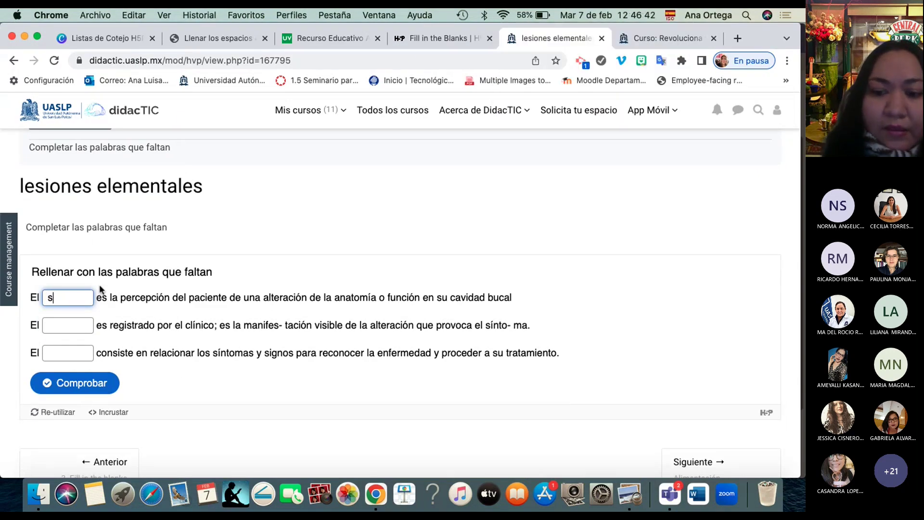
{"action": "type", "text": "ínton"}
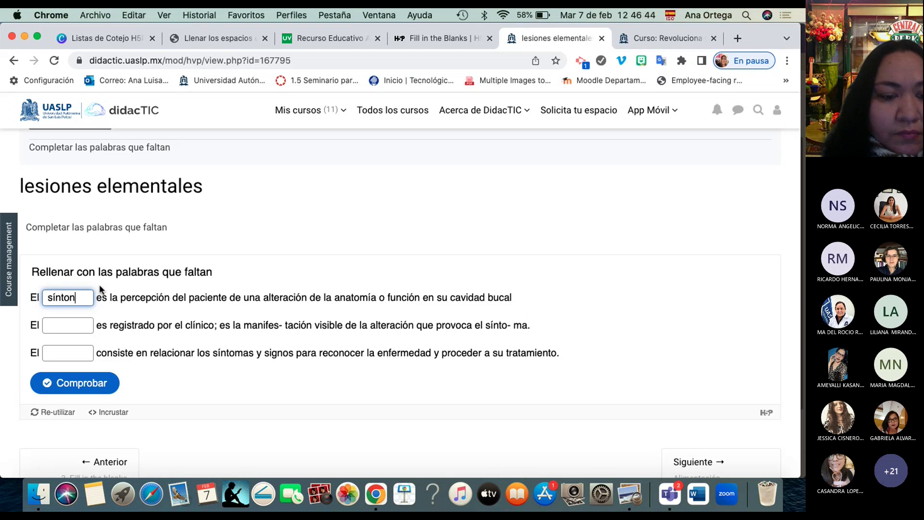
{"action": "type", "text": "a"}
{"action": "key", "text": "BackSpace"}
{"action": "key", "text": "BackSpace"}
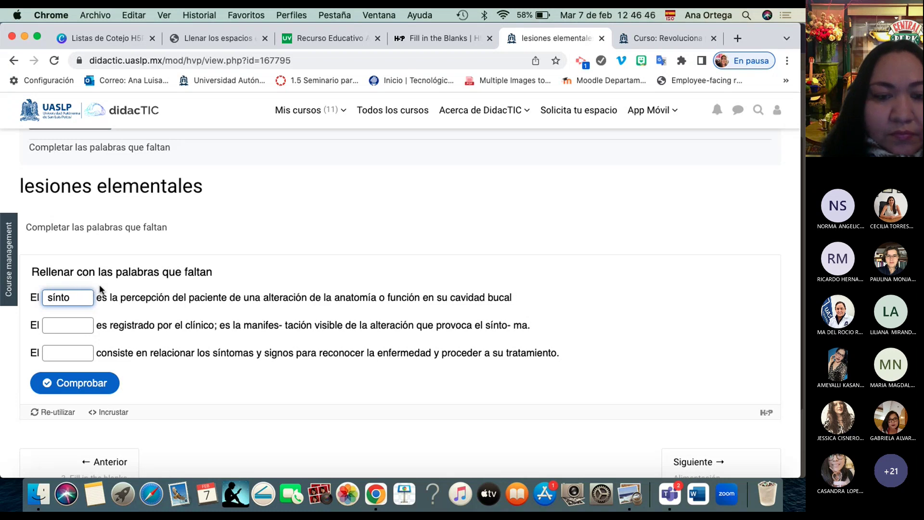
{"action": "type", "text": "ma"}
{"action": "key", "text": "Tab"}
{"action": "type", "text": "signo"}
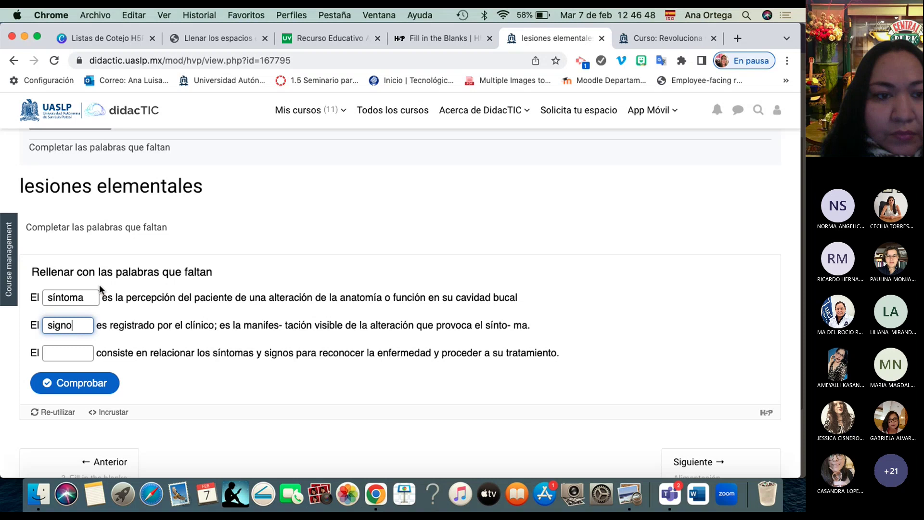
{"action": "key", "text": "Tab"}
{"action": "type", "text": "di"}
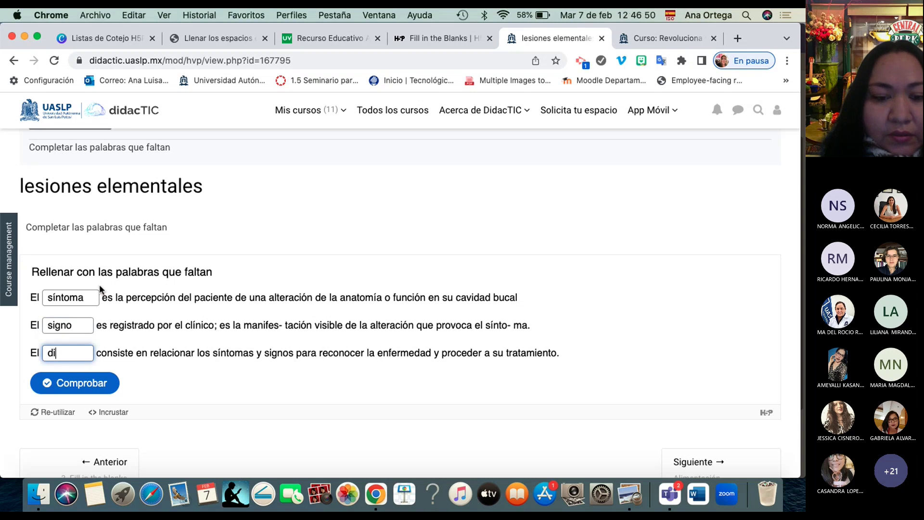
{"action": "type", "text": "agnóstico"}
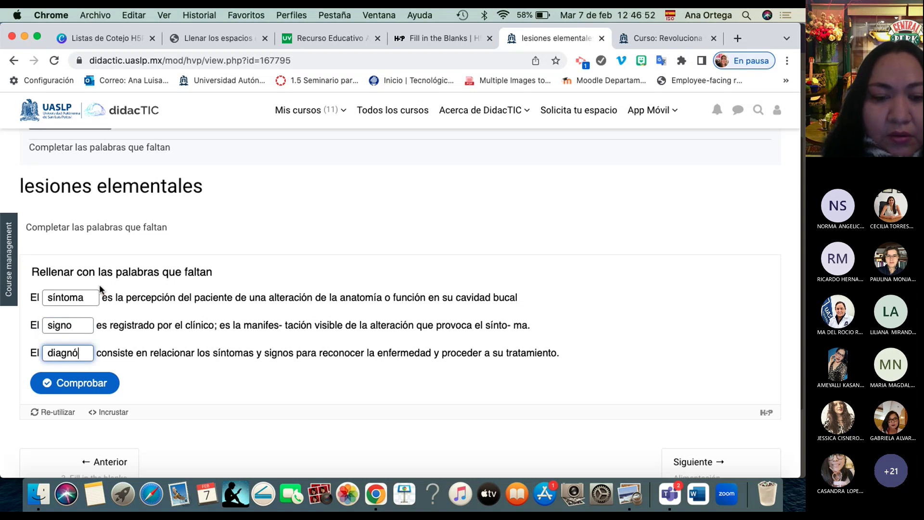
Check the accented lowercase answers, request the solution and look over the exercise page.
{"action": "left_click", "coordinate": [76, 383]}
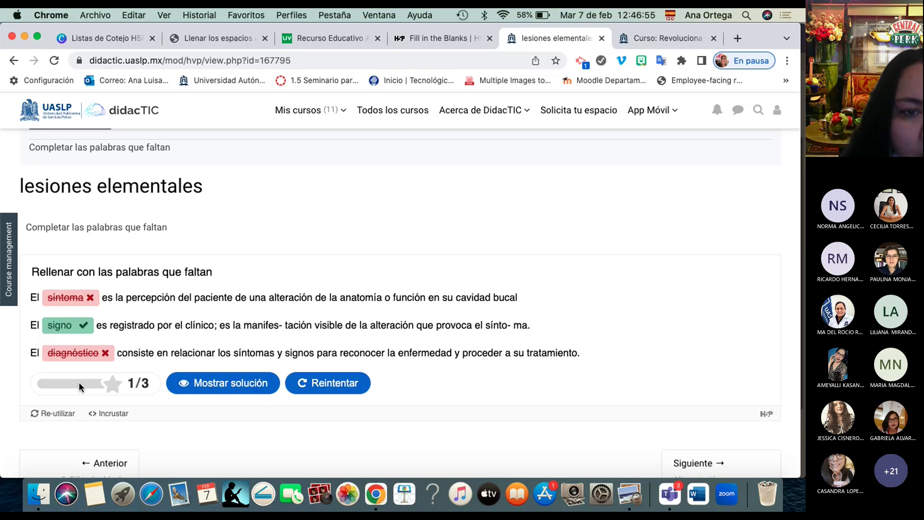
{"action": "left_click", "coordinate": [216, 385]}
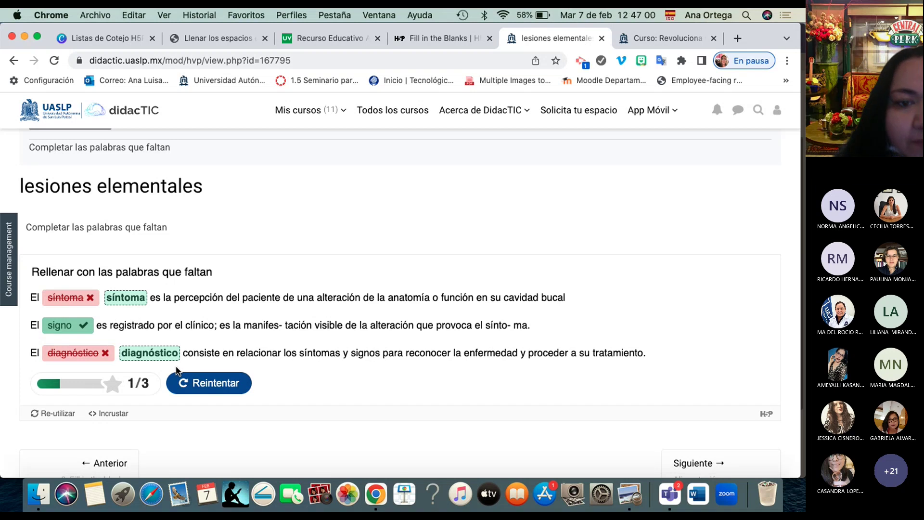
{"action": "scroll", "coordinate": [229, 364], "scroll_direction": "up", "scroll_amount": 3}
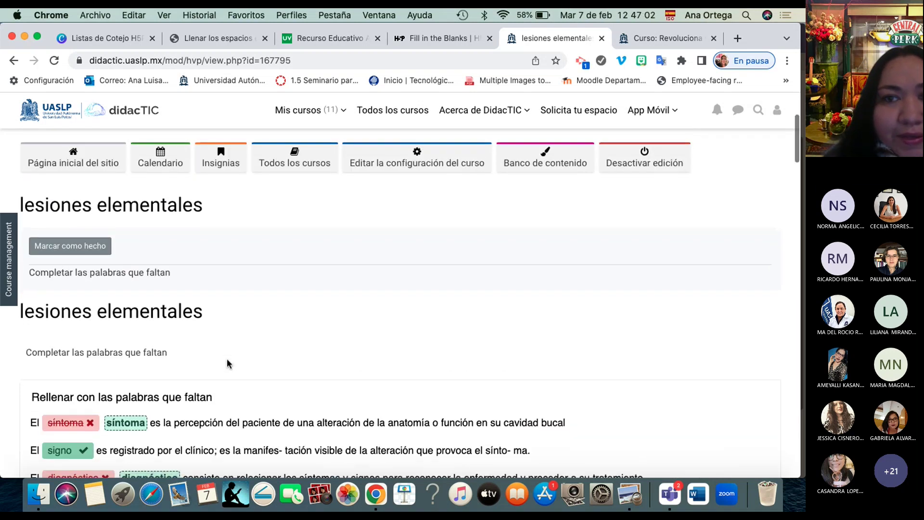
{"action": "scroll", "coordinate": [226, 364], "scroll_direction": "down", "scroll_amount": 1}
{"action": "scroll", "coordinate": [221, 353], "scroll_direction": "up", "scroll_amount": 1}
{"action": "scroll", "coordinate": [178, 327], "scroll_direction": "down", "scroll_amount": 10}
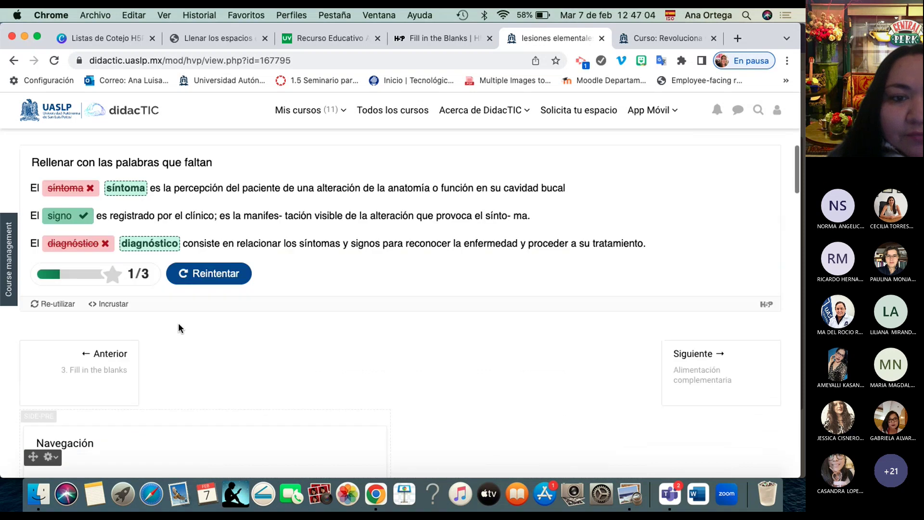
{"action": "scroll", "coordinate": [177, 326], "scroll_direction": "up", "scroll_amount": 12}
{"action": "scroll", "coordinate": [178, 325], "scroll_direction": "down", "scroll_amount": 1}
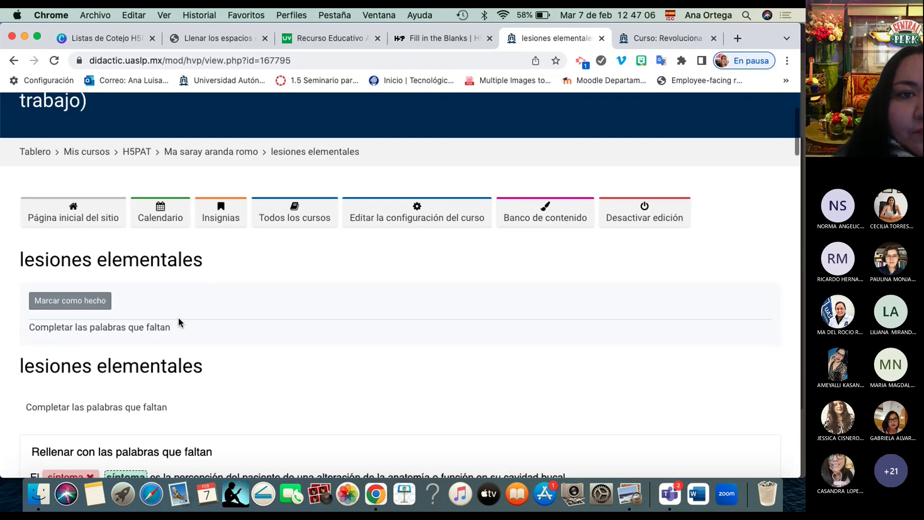
Return to the participant's course section and open the settings of the "lesiones elementales" activity for editing.
{"action": "left_click", "coordinate": [229, 153]}
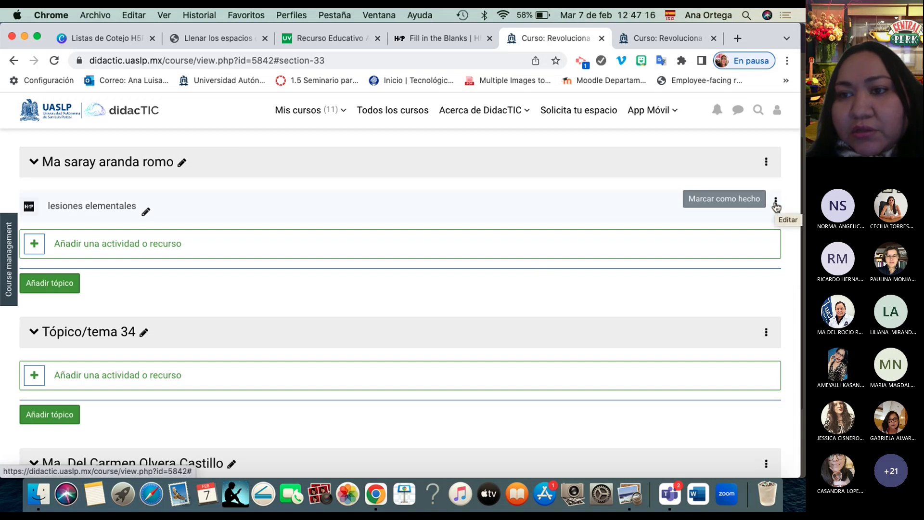
{"action": "left_click", "coordinate": [776, 202]}
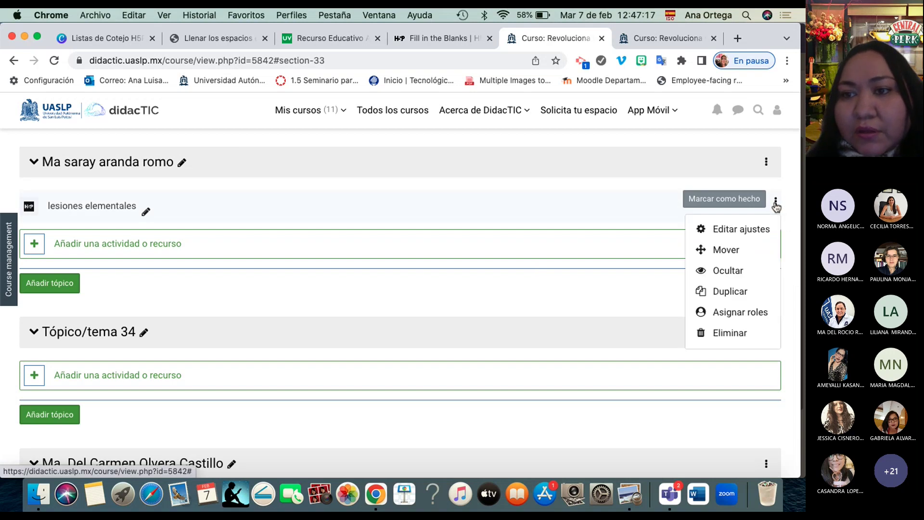
{"action": "left_click", "coordinate": [763, 240]}
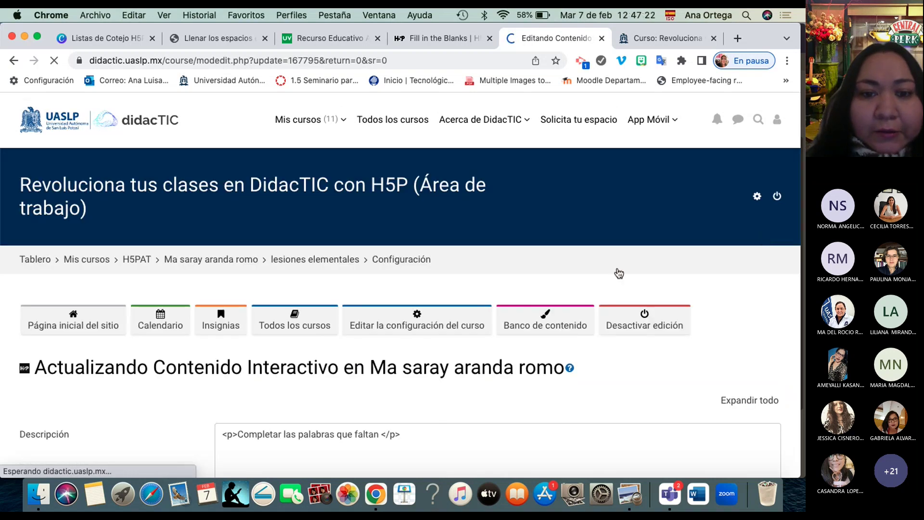
Examine the activity's title, task description, three text blocks with their asterisk-marked answers, and overall feedback settings.
{"action": "scroll", "coordinate": [552, 357], "scroll_direction": "down", "scroll_amount": 8}
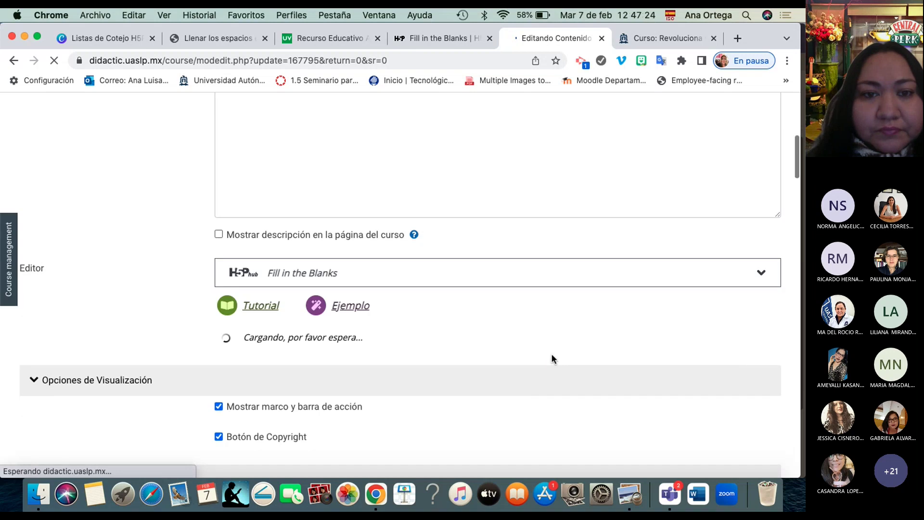
{"action": "scroll", "coordinate": [550, 353], "scroll_direction": "down", "scroll_amount": 6}
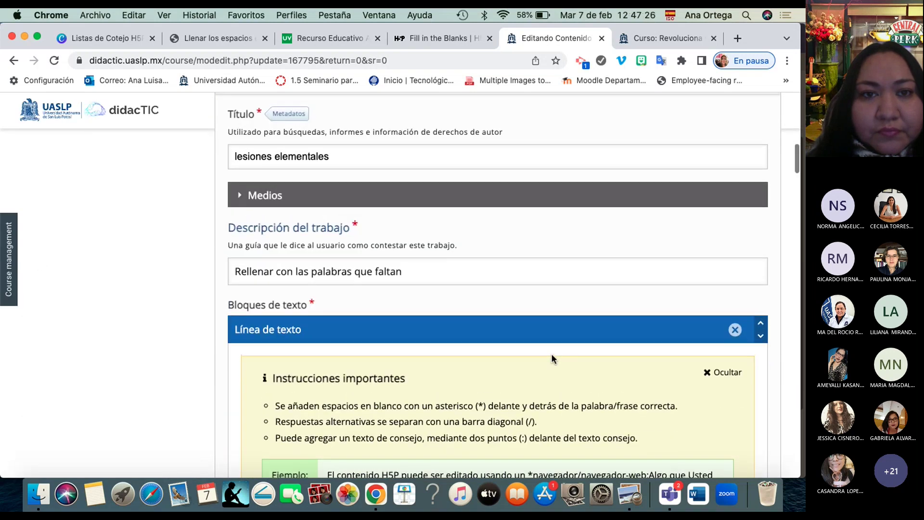
{"action": "scroll", "coordinate": [550, 353], "scroll_direction": "down", "scroll_amount": 5}
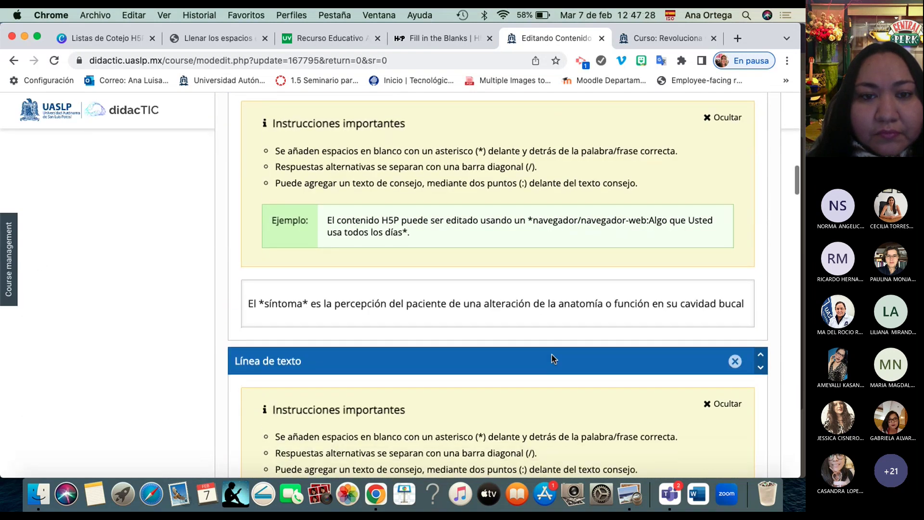
{"action": "scroll", "coordinate": [552, 358], "scroll_direction": "down", "scroll_amount": 1}
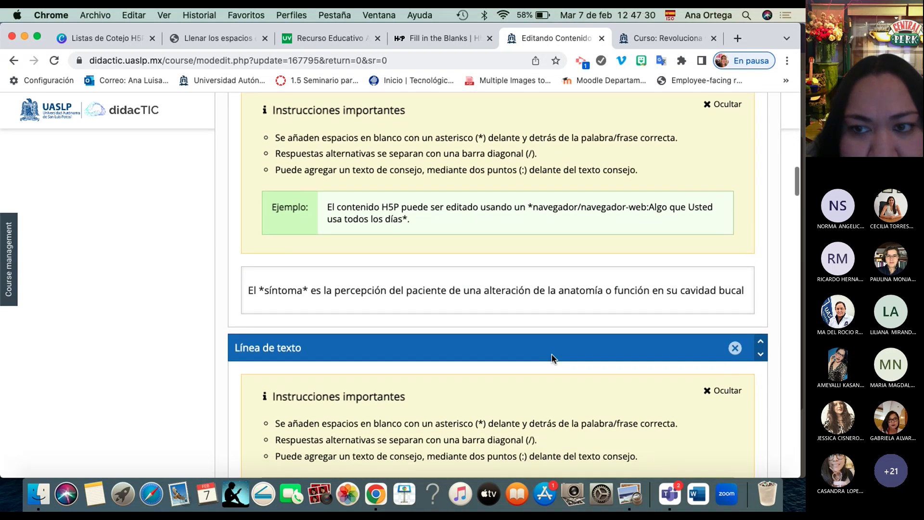
{"action": "scroll", "coordinate": [553, 358], "scroll_direction": "up", "scroll_amount": 1}
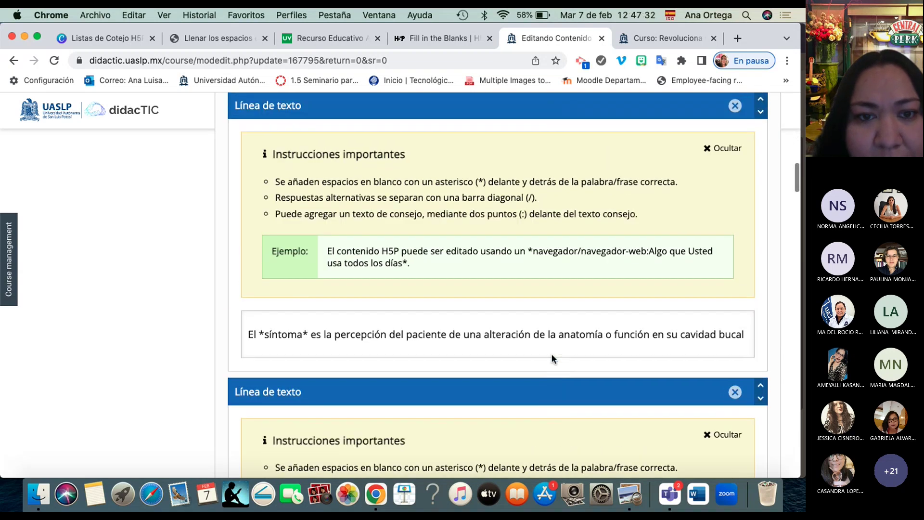
{"action": "scroll", "coordinate": [551, 358], "scroll_direction": "down", "scroll_amount": 2}
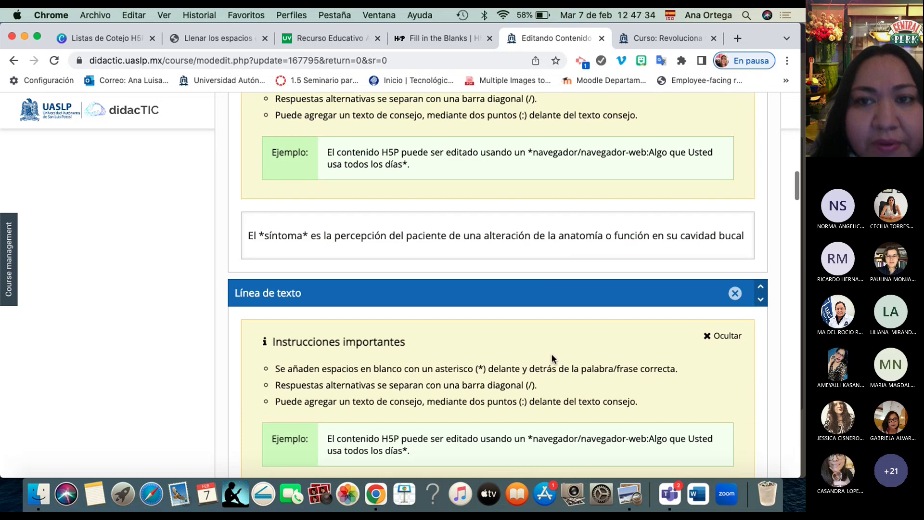
{"action": "scroll", "coordinate": [552, 358], "scroll_direction": "up", "scroll_amount": 1}
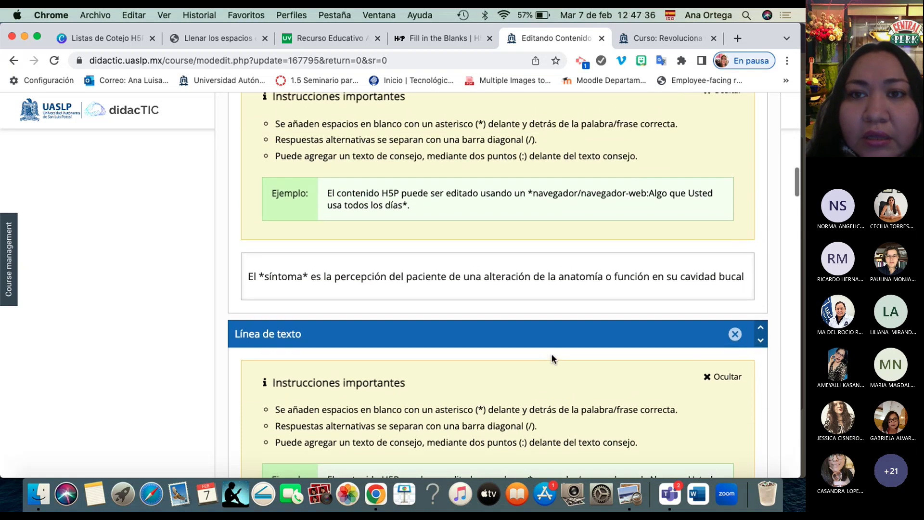
{"action": "scroll", "coordinate": [552, 358], "scroll_direction": "down", "scroll_amount": 1}
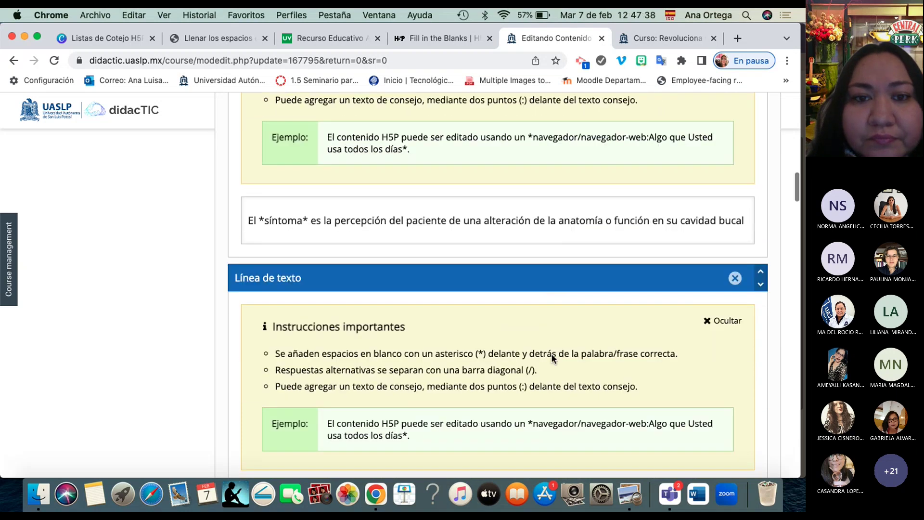
{"action": "scroll", "coordinate": [551, 356], "scroll_direction": "down", "scroll_amount": 5}
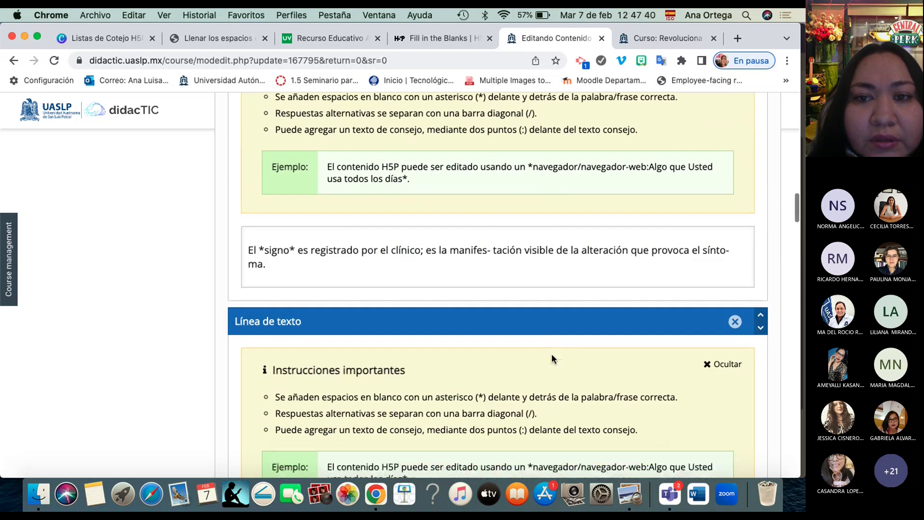
{"action": "scroll", "coordinate": [552, 358], "scroll_direction": "down", "scroll_amount": 5}
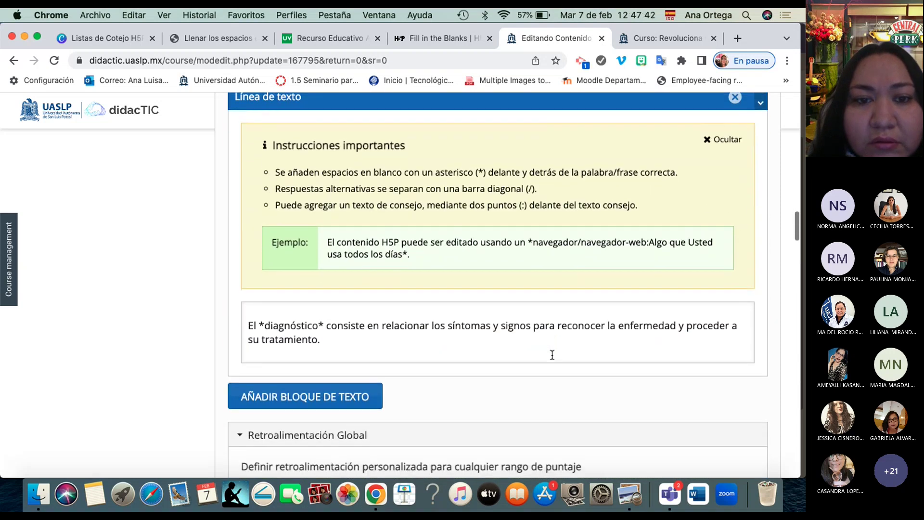
{"action": "scroll", "coordinate": [552, 355], "scroll_direction": "down", "scroll_amount": 2}
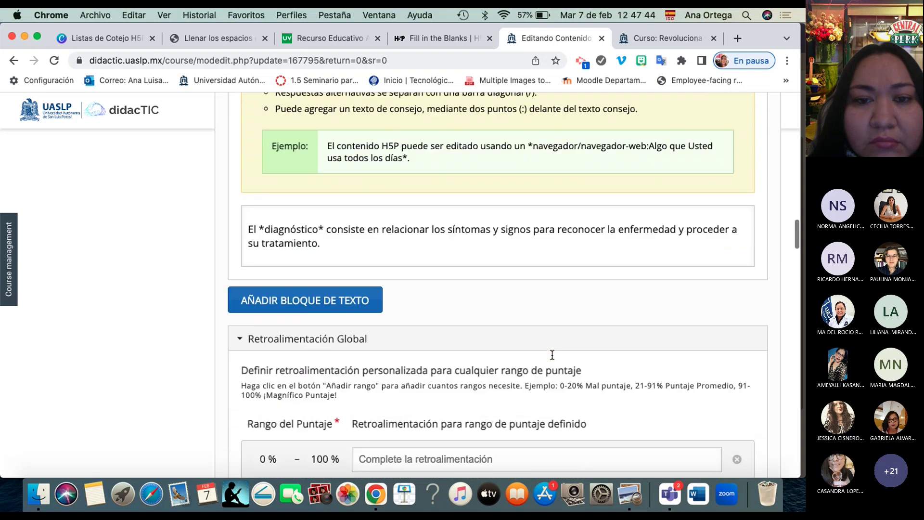
{"action": "scroll", "coordinate": [552, 355], "scroll_direction": "down", "scroll_amount": 6}
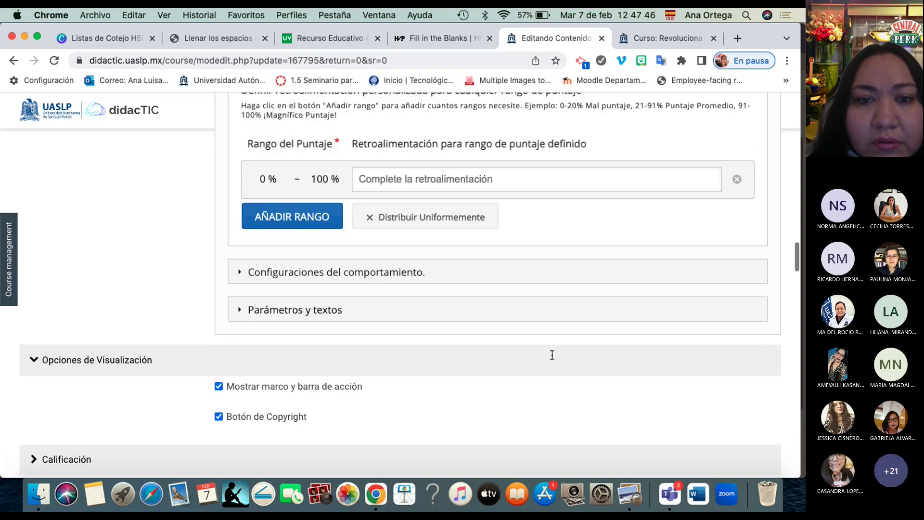
In the behaviour settings, disable the "MAYÚSCULAS/minúsculas si importan" option.
{"action": "left_click", "coordinate": [239, 270]}
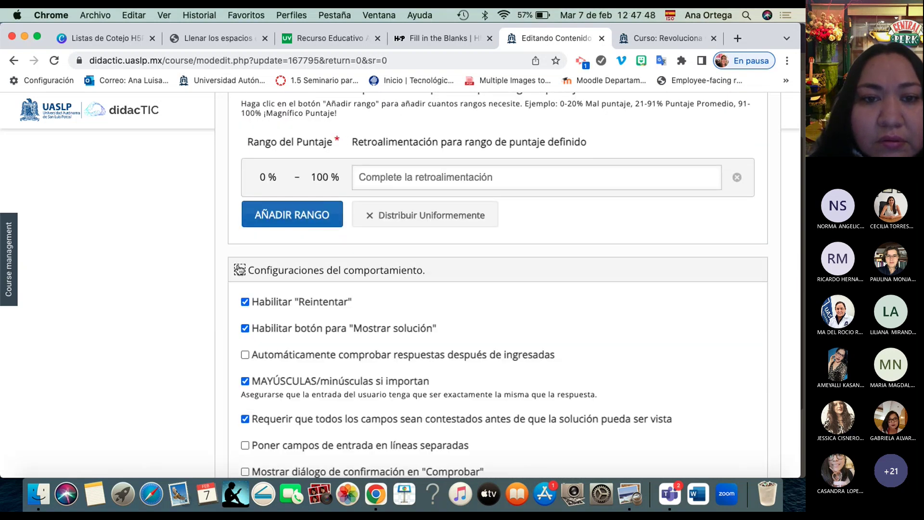
{"action": "scroll", "coordinate": [228, 368], "scroll_direction": "down", "scroll_amount": 2}
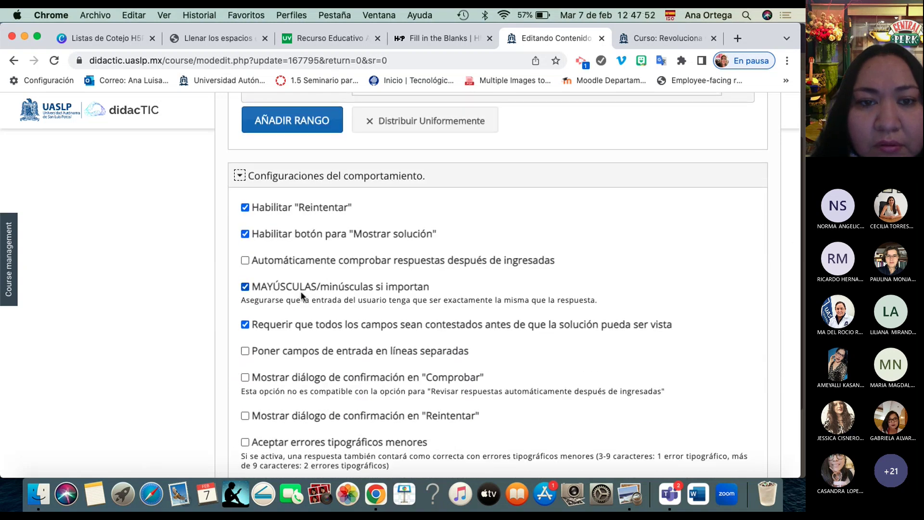
{"action": "left_click", "coordinate": [245, 287]}
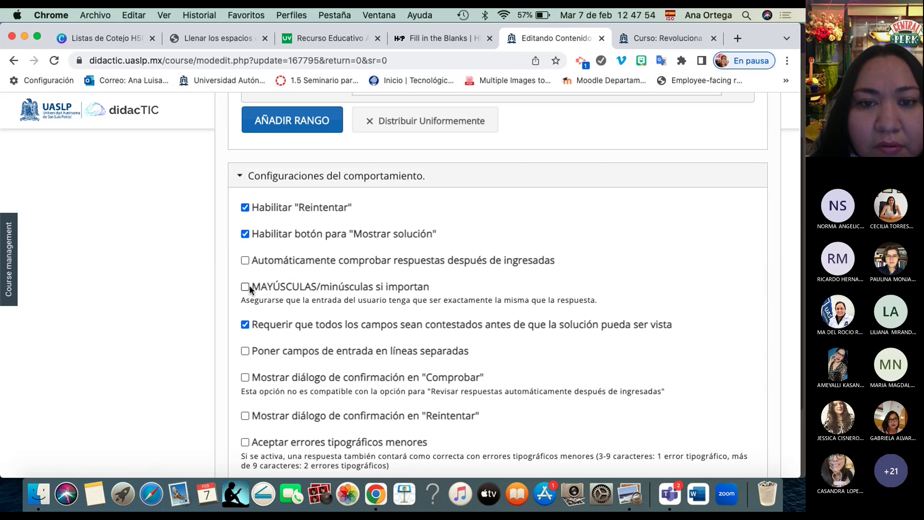
Review the remaining behaviour settings, expand the "Parámetros y textos" section and look over the display options.
{"action": "scroll", "coordinate": [298, 333], "scroll_direction": "down", "scroll_amount": 2}
{"action": "scroll", "coordinate": [298, 336], "scroll_direction": "down", "scroll_amount": 1}
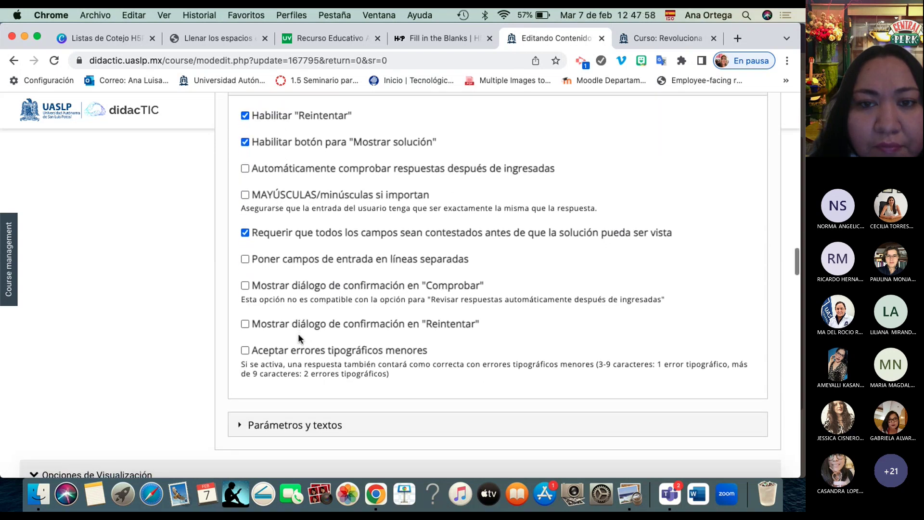
{"action": "scroll", "coordinate": [298, 333], "scroll_direction": "down", "scroll_amount": 3}
{"action": "left_click", "coordinate": [282, 341]}
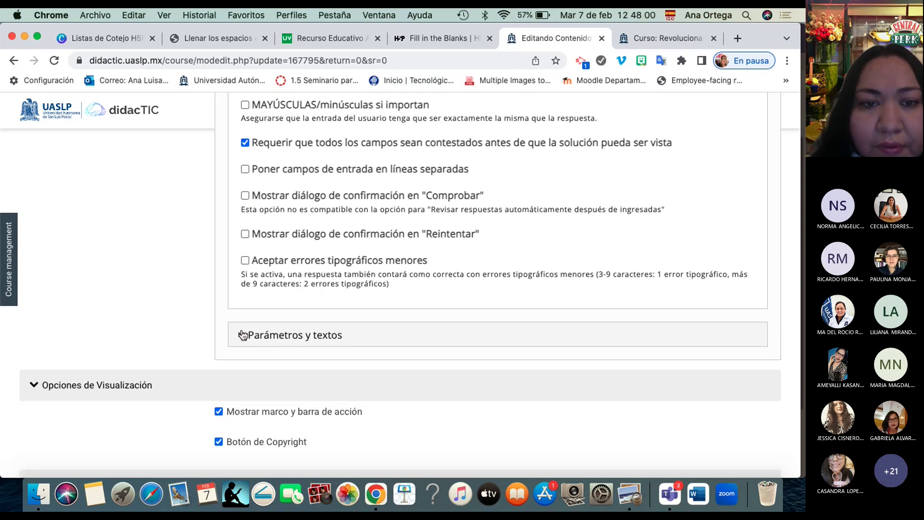
{"action": "scroll", "coordinate": [294, 405], "scroll_direction": "down", "scroll_amount": 5}
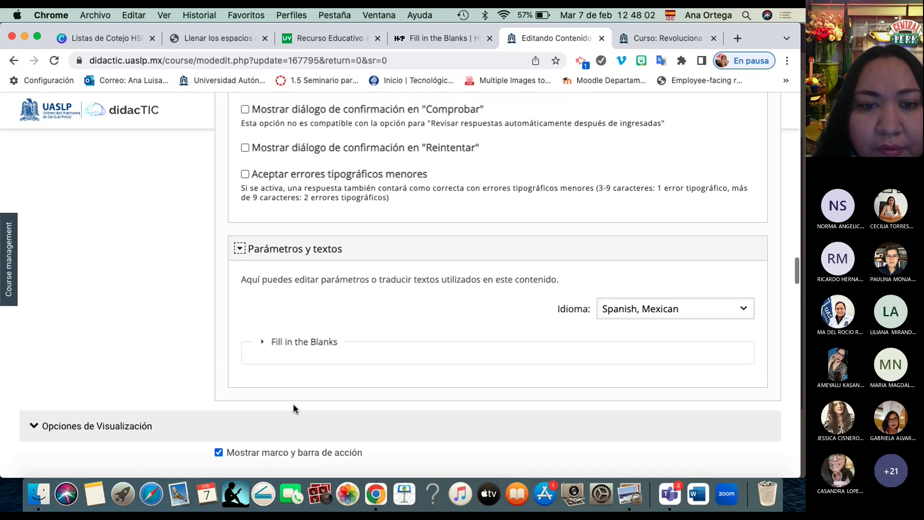
{"action": "scroll", "coordinate": [293, 403], "scroll_direction": "down", "scroll_amount": 4}
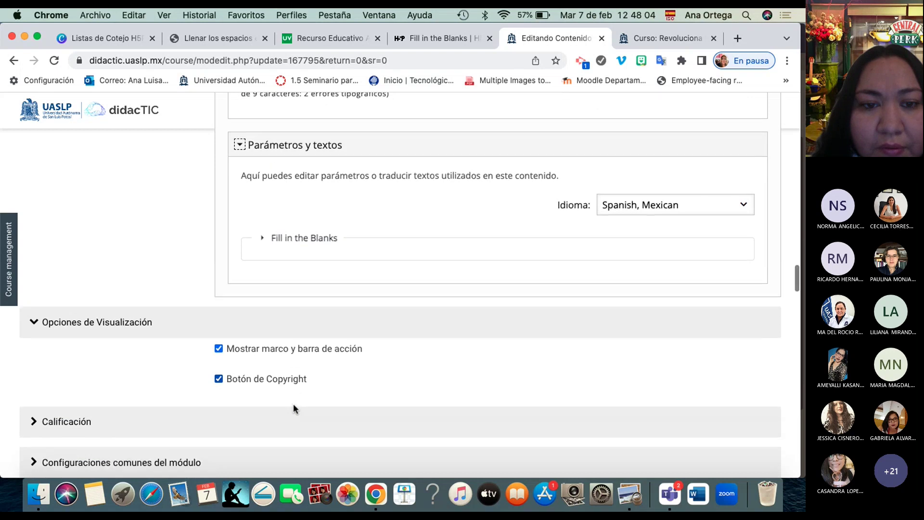
Return to the text blocks and examine the first block's sentence and its asterisk-marked answer up close.
{"action": "scroll", "coordinate": [293, 403], "scroll_direction": "up", "scroll_amount": 1}
{"action": "scroll", "coordinate": [294, 406], "scroll_direction": "up", "scroll_amount": 15}
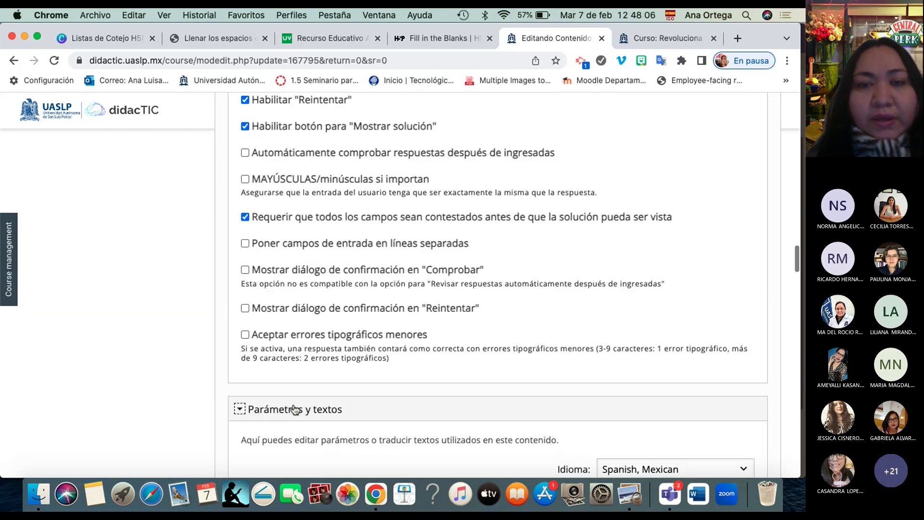
{"action": "scroll", "coordinate": [294, 407], "scroll_direction": "up", "scroll_amount": 8}
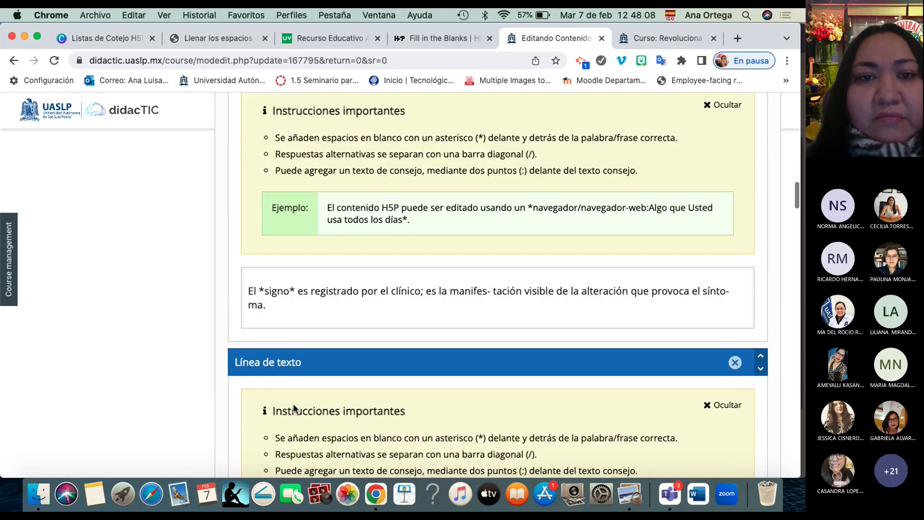
{"action": "scroll", "coordinate": [294, 407], "scroll_direction": "up", "scroll_amount": 6}
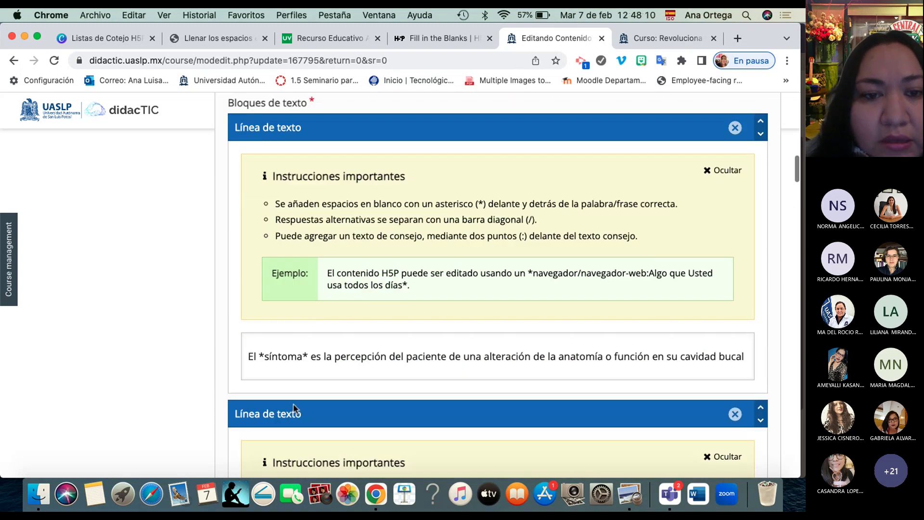
{"action": "scroll", "coordinate": [293, 406], "scroll_direction": "down", "scroll_amount": 1}
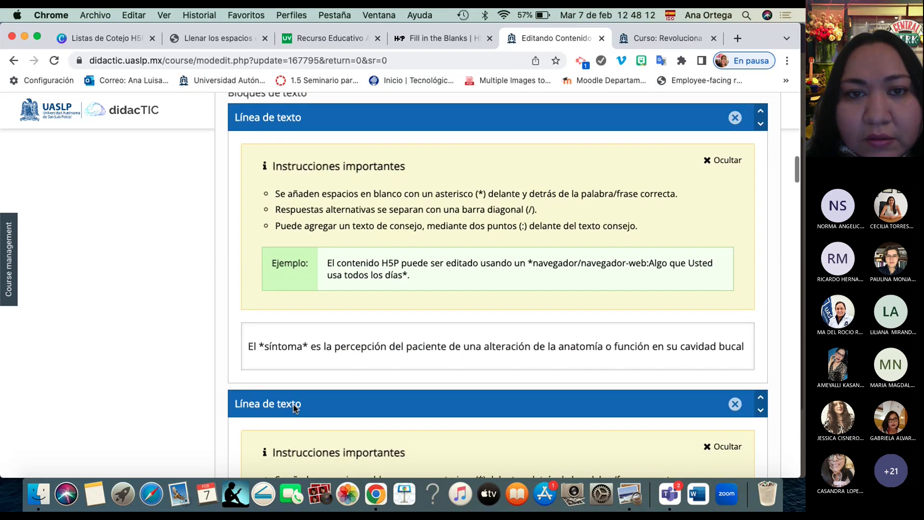
{"action": "scroll", "coordinate": [294, 408], "scroll_direction": "down", "scroll_amount": 4}
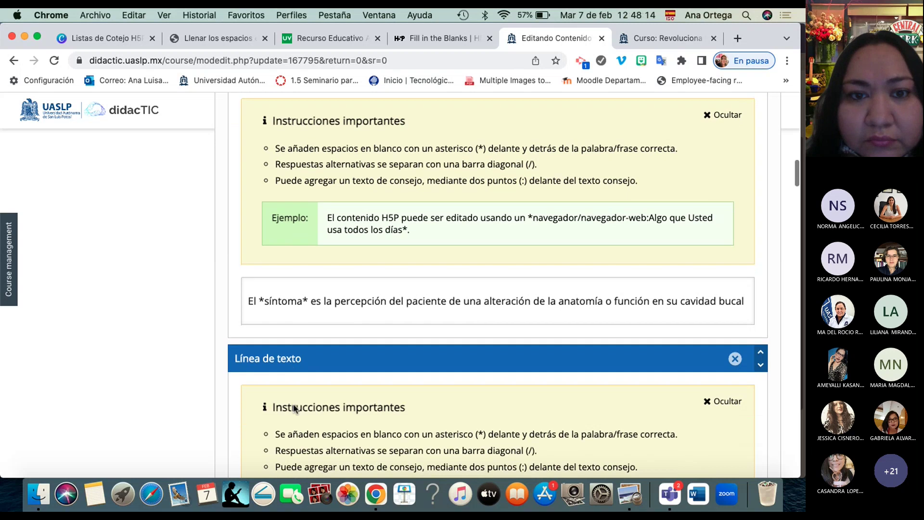
{"action": "scroll", "coordinate": [294, 409], "scroll_direction": "up", "scroll_amount": 3}
{"action": "scroll", "coordinate": [293, 404], "scroll_direction": "down", "scroll_amount": 3}
{"action": "scroll", "coordinate": [294, 404], "scroll_direction": "right", "scroll_amount": 1}
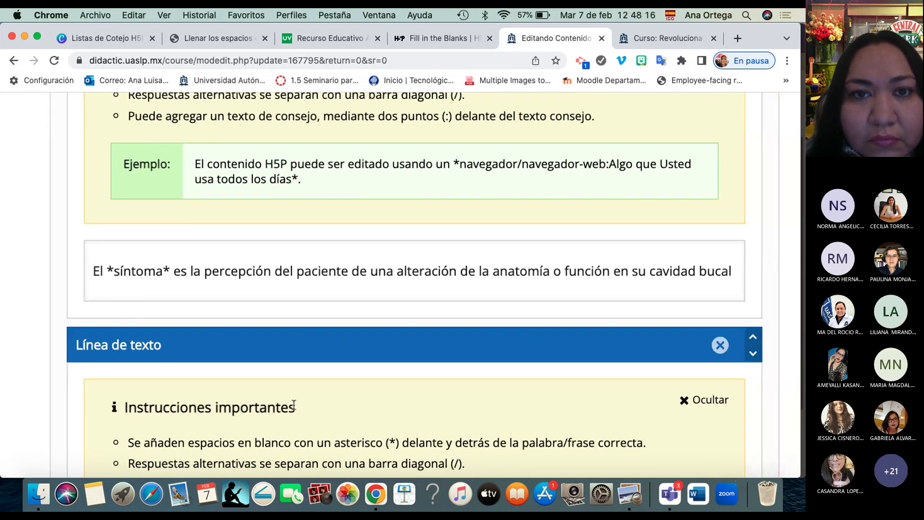
{"action": "scroll", "coordinate": [294, 405], "scroll_direction": "up", "scroll_amount": 3}
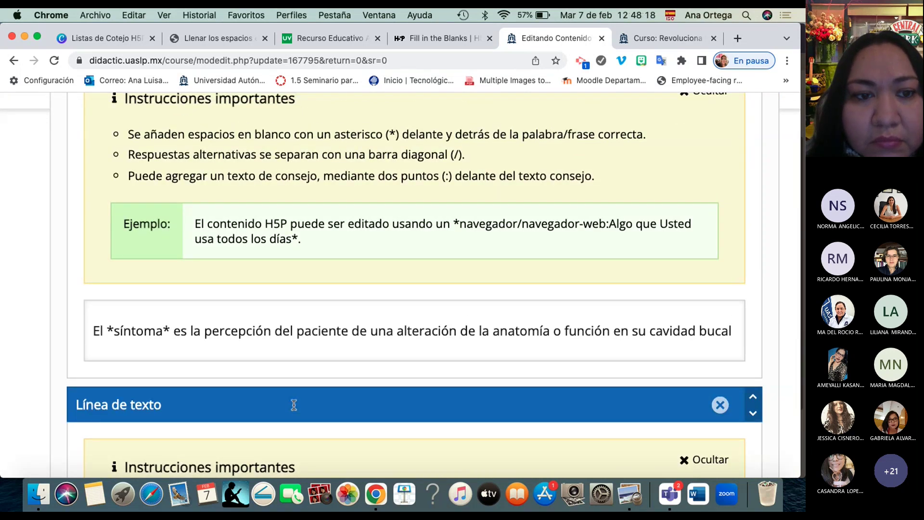
{"action": "scroll", "coordinate": [294, 405], "scroll_direction": "down", "scroll_amount": 3}
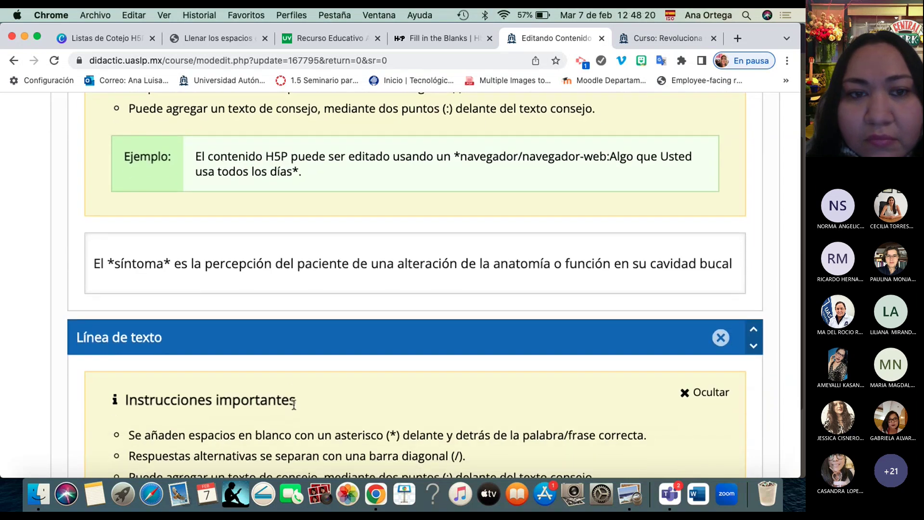
Open the first text block for editing and check the spacing around the answer "*síntoma*".
{"action": "left_click", "coordinate": [732, 262]}
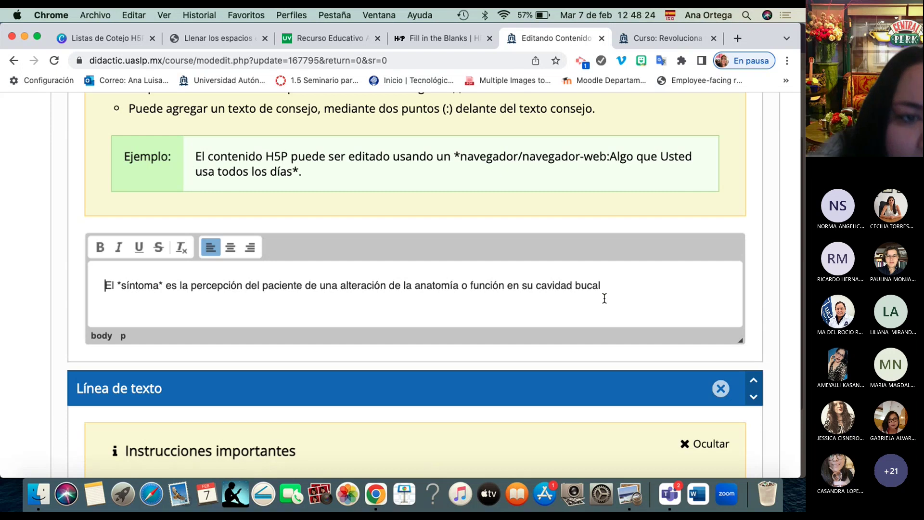
{"action": "scroll", "coordinate": [257, 312], "scroll_direction": "up", "scroll_amount": 3}
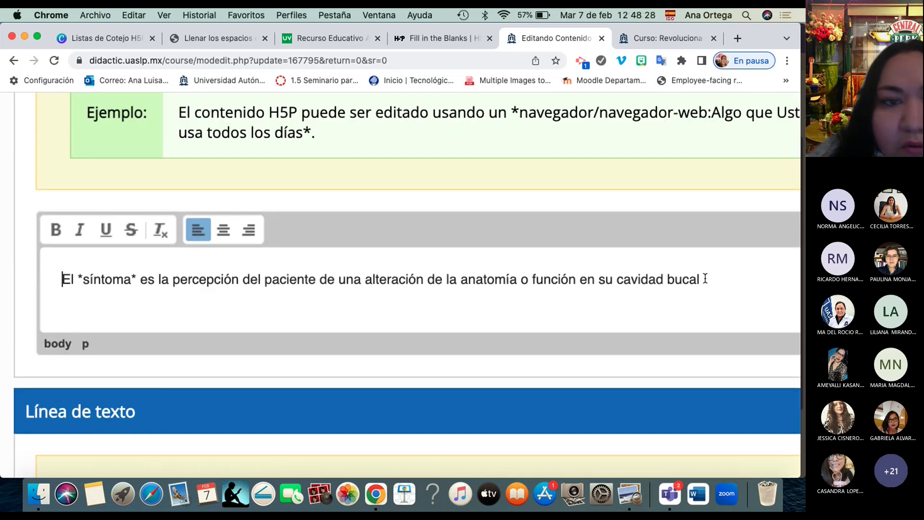
{"action": "left_click", "coordinate": [139, 288]}
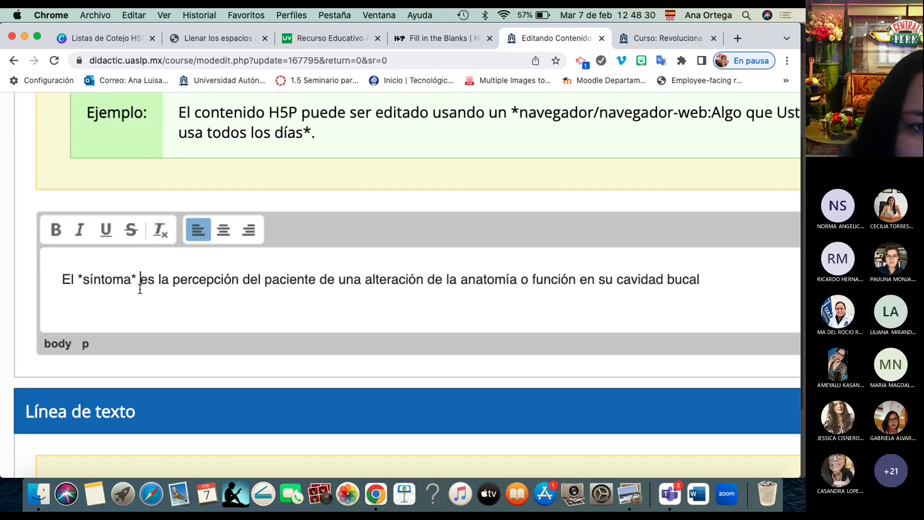
{"action": "key", "text": "BackSpace"}
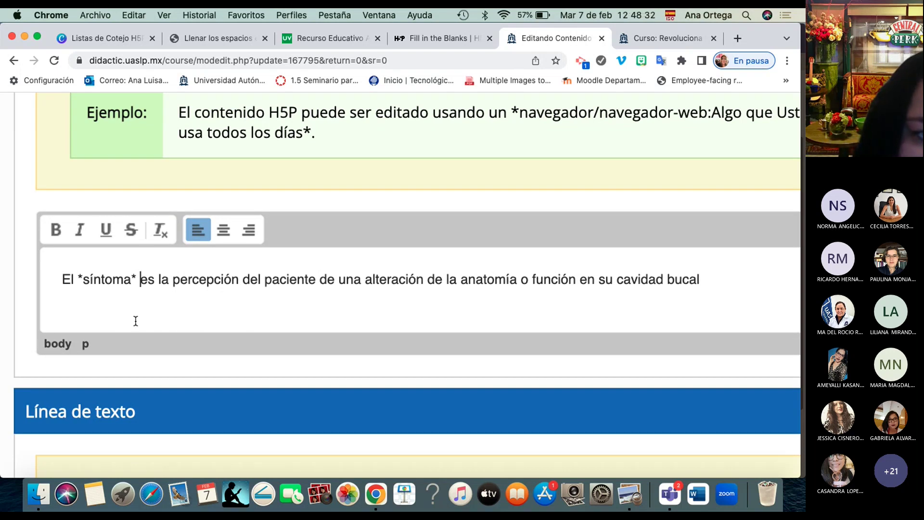
{"action": "left_click", "coordinate": [74, 279]}
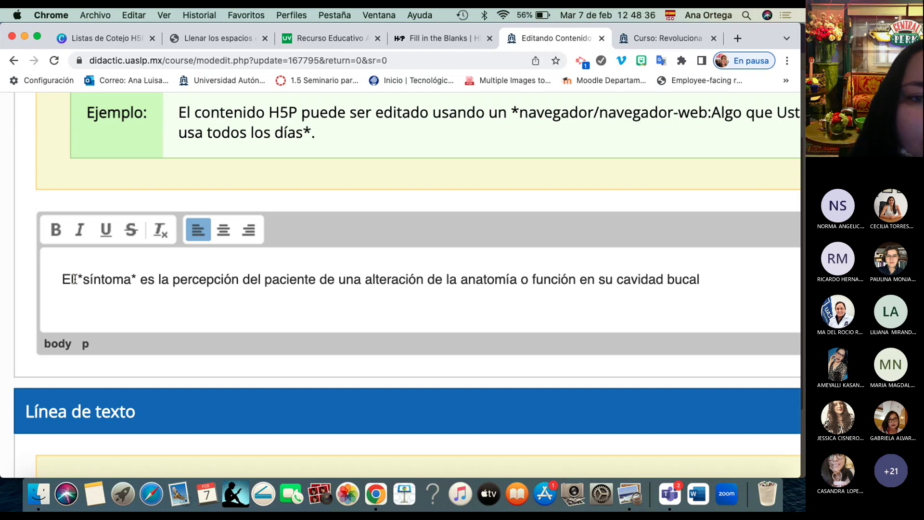
Open the second text block for editing and check the answer "*signo*" character by character for stray spaces.
{"action": "scroll", "coordinate": [75, 280], "scroll_direction": "down", "scroll_amount": 10}
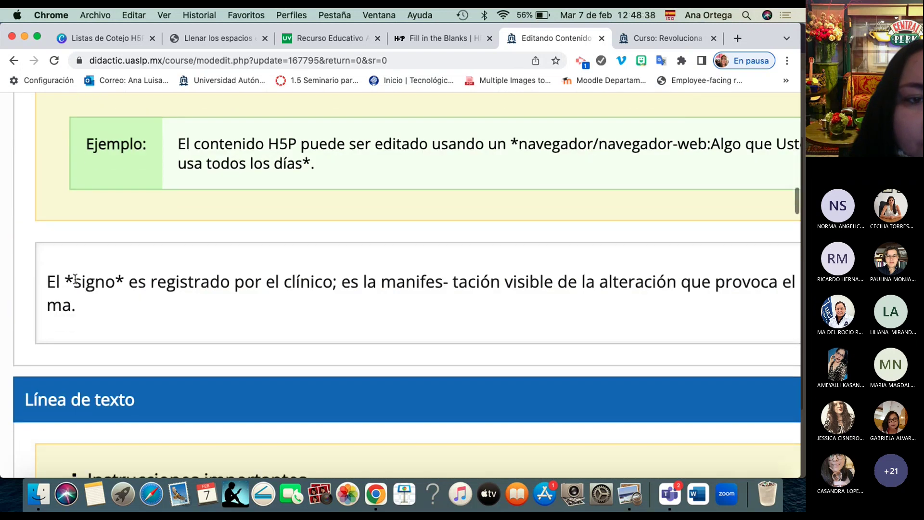
{"action": "left_click", "coordinate": [64, 278]}
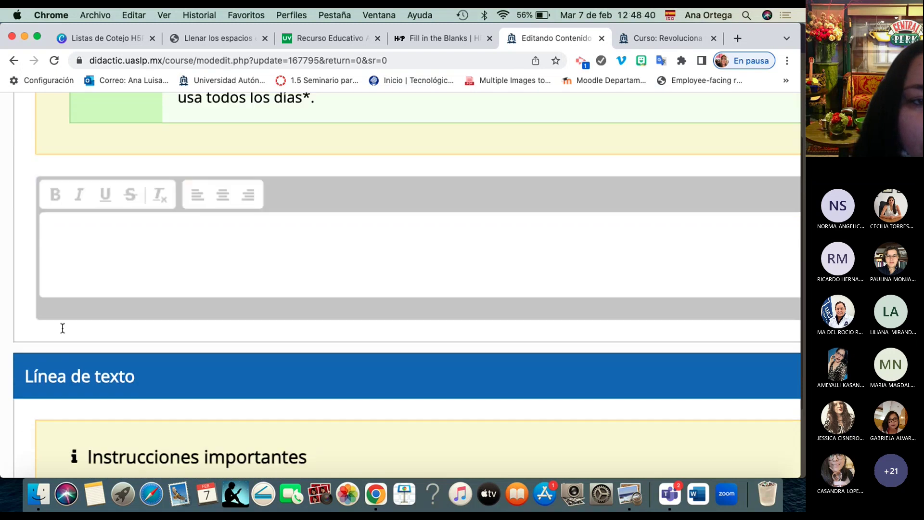
{"action": "key", "text": "Right"}
{"action": "key", "text": "Right"}
{"action": "key", "text": "Right"}
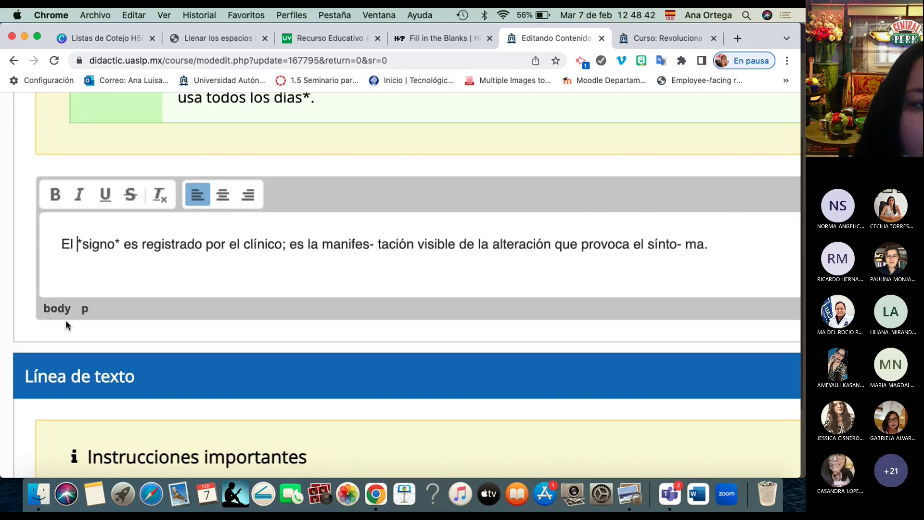
{"action": "key", "text": "Right"}
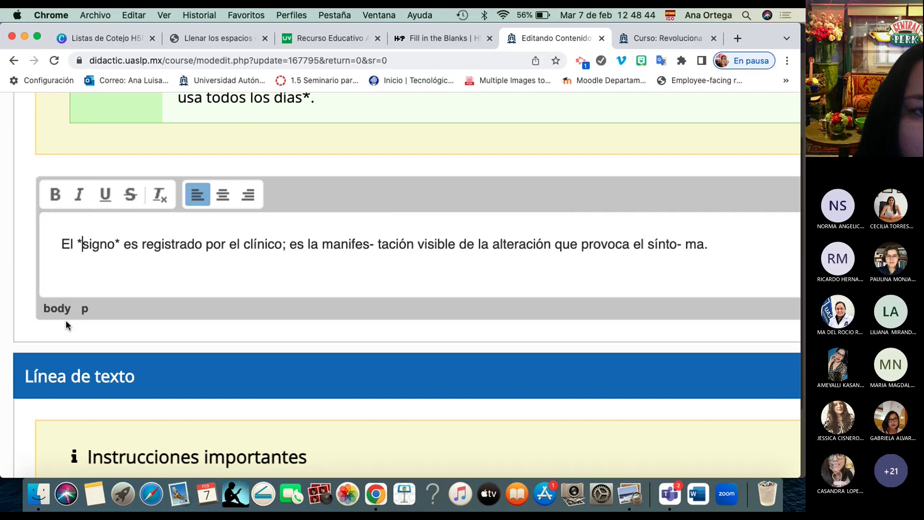
{"action": "key", "text": "Right"}
{"action": "key", "text": "Right"}
{"action": "key", "text": "Right"}
{"action": "key", "text": "Right"}
{"action": "key", "text": "Right"}
{"action": "key", "text": "Right"}
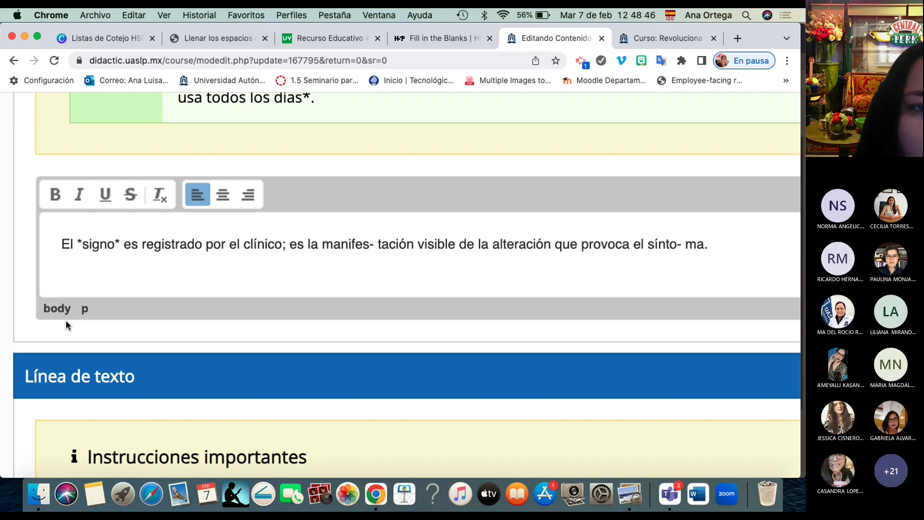
{"action": "key", "text": "Right"}
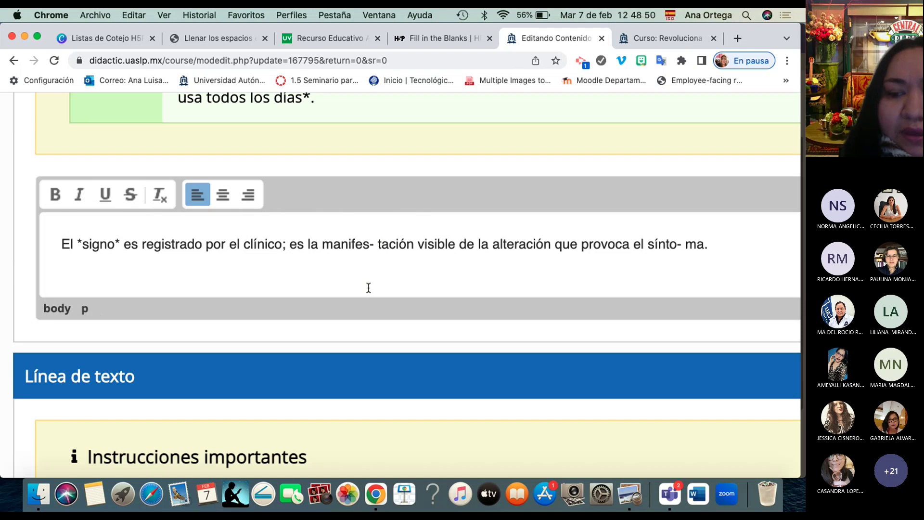
In the second text block, remove the stray hyphens and spaces so the words read "manifestación" and "síntoma".
{"action": "key", "text": "BackSpace"}
{"action": "key", "text": "BackSpace"}
{"action": "scroll", "coordinate": [369, 287], "scroll_direction": "down", "scroll_amount": 1}
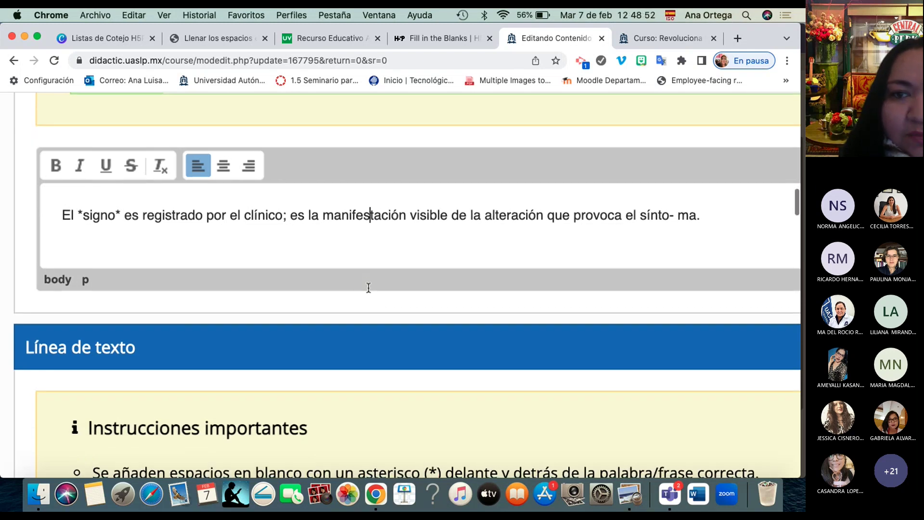
{"action": "left_click", "coordinate": [676, 216]}
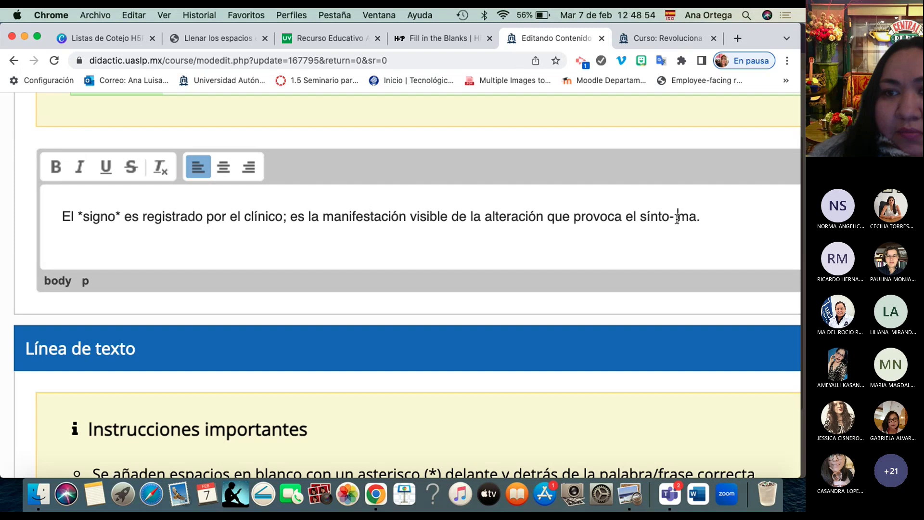
{"action": "key", "text": "BackSpace"}
{"action": "key", "text": "BackSpace"}
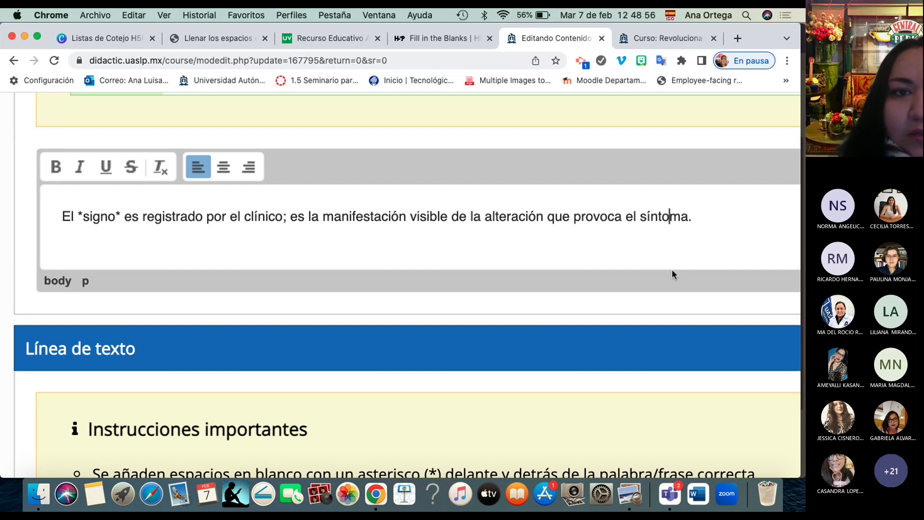
In the third text block, re-enter the accented "ó" in the answer "*diagnóstico*" and check the rest of the word.
{"action": "scroll", "coordinate": [672, 273], "scroll_direction": "down", "scroll_amount": 4}
{"action": "scroll", "coordinate": [672, 273], "scroll_direction": "down", "scroll_amount": 15}
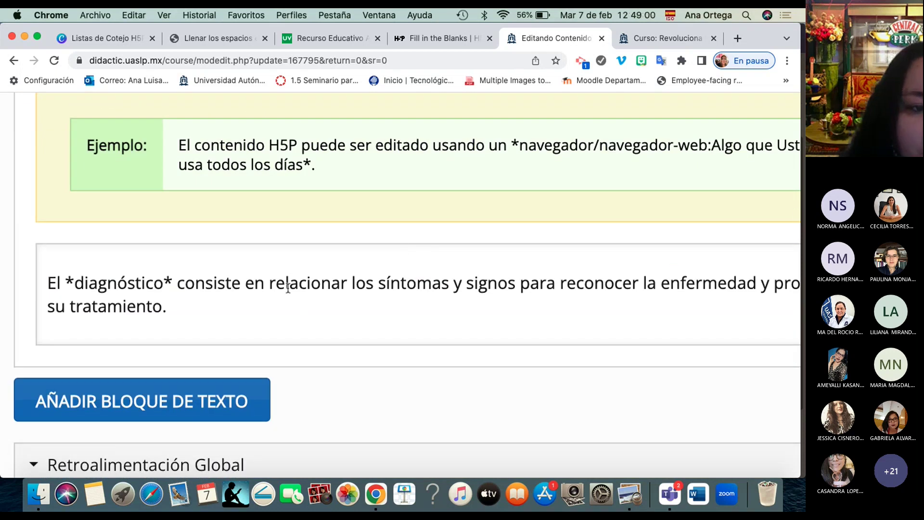
{"action": "left_click", "coordinate": [66, 284]}
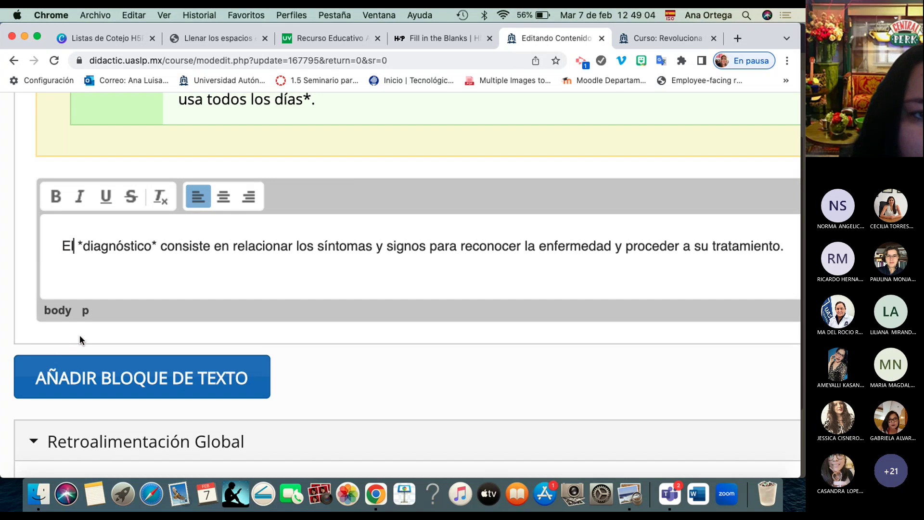
{"action": "key", "text": "Right"}
{"action": "key", "text": "Right"}
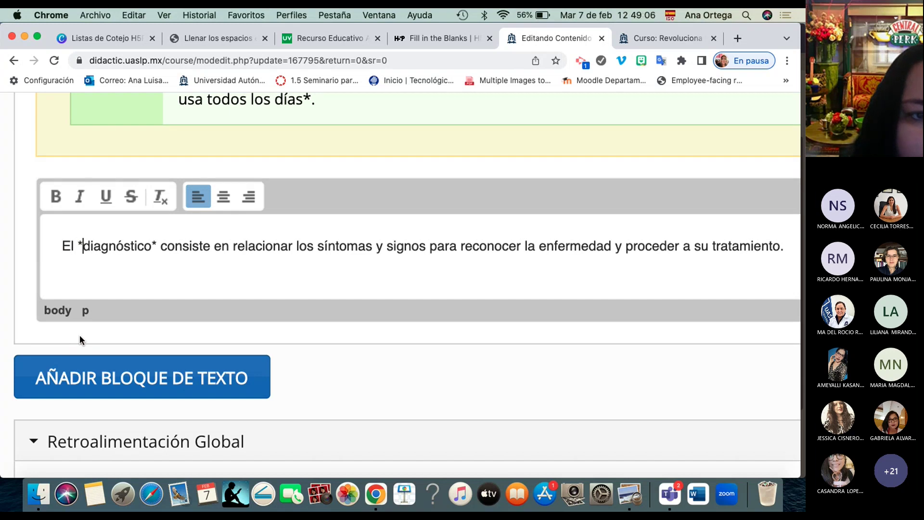
{"action": "key", "text": "Right"}
{"action": "key", "text": "Right"}
{"action": "key", "text": "Right"}
{"action": "key", "text": "Right"}
{"action": "key", "text": "Right"}
{"action": "key", "text": "Right"}
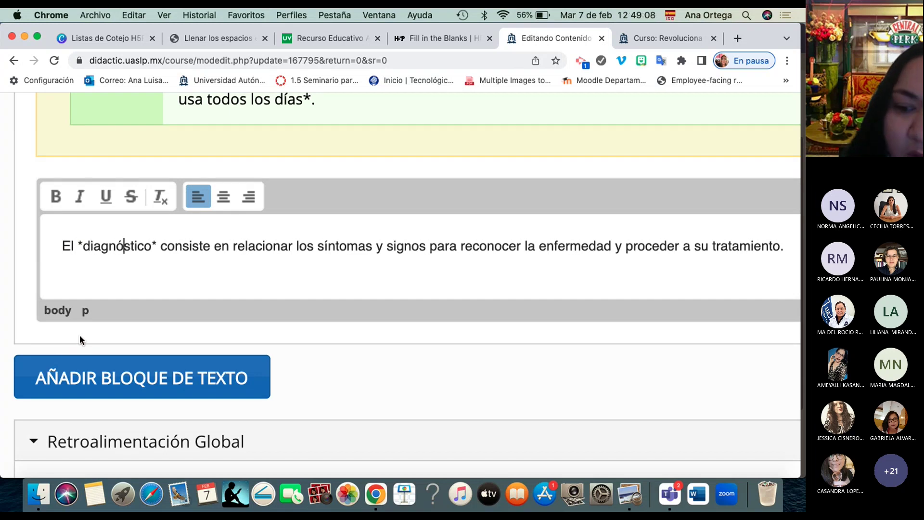
{"action": "type", "text": "o"}
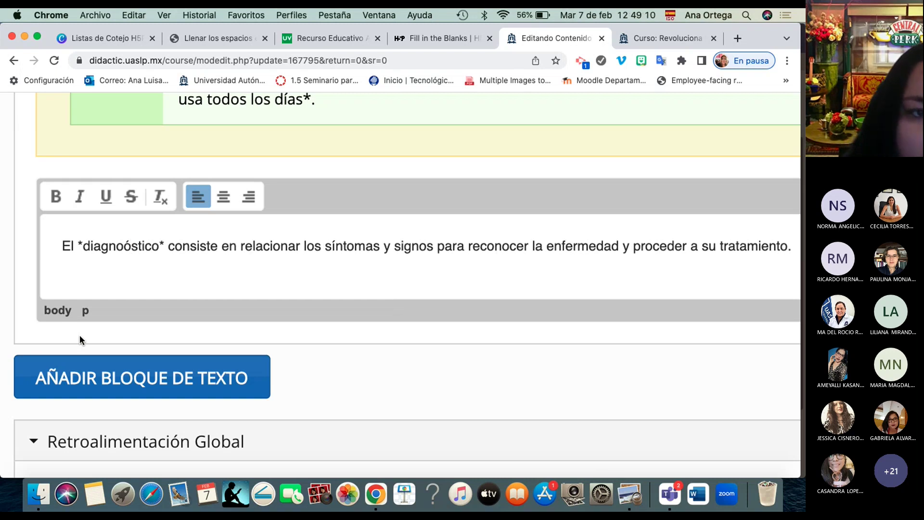
{"action": "key", "text": "BackSpace"}
{"action": "key", "text": "Delete"}
{"action": "type", "text": "´"}
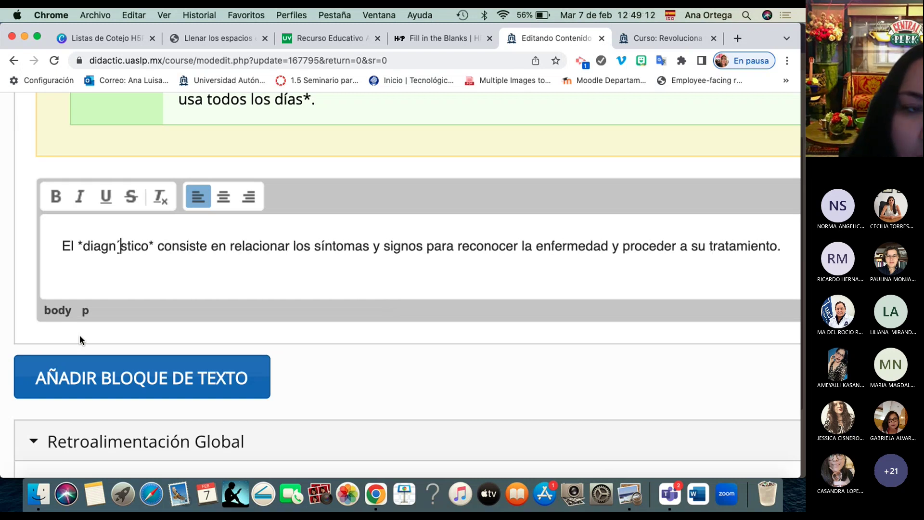
{"action": "type", "text": "o"}
{"action": "key", "text": "Right"}
{"action": "key", "text": "Right"}
{"action": "key", "text": "Right"}
{"action": "key", "text": "Right"}
{"action": "key", "text": "Right"}
{"action": "key", "text": "Right"}
{"action": "key", "text": "Right"}
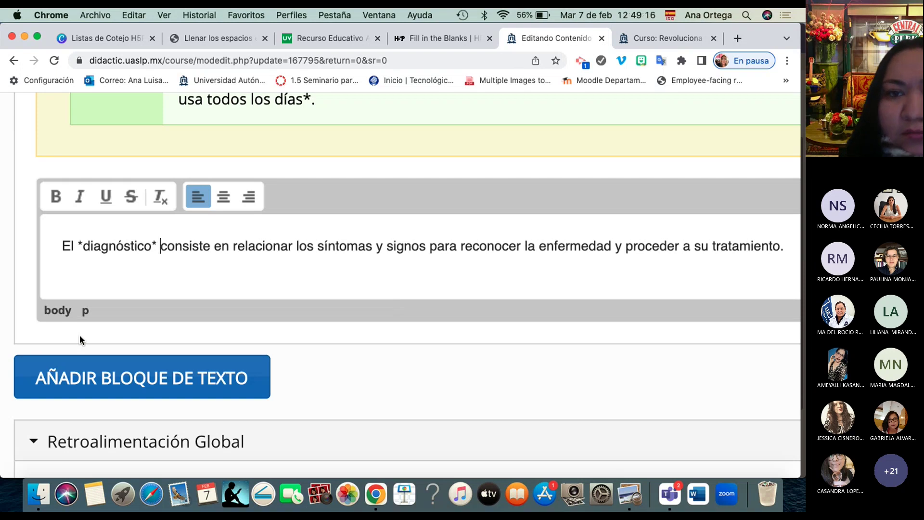
In the behaviour settings, enable "Automáticamente comprobar respuestas después de ingresadas".
{"action": "scroll", "coordinate": [501, 343], "scroll_direction": "down", "scroll_amount": 4}
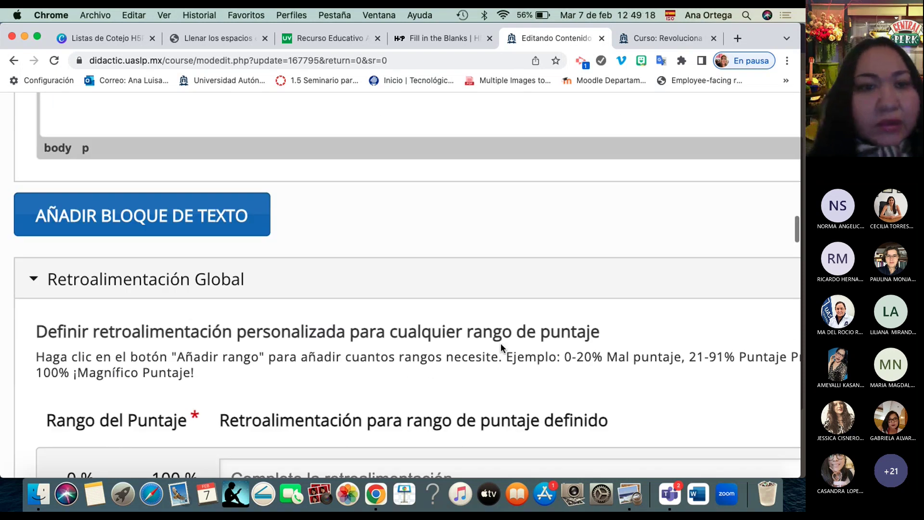
{"action": "scroll", "coordinate": [500, 342], "scroll_direction": "down", "scroll_amount": 6}
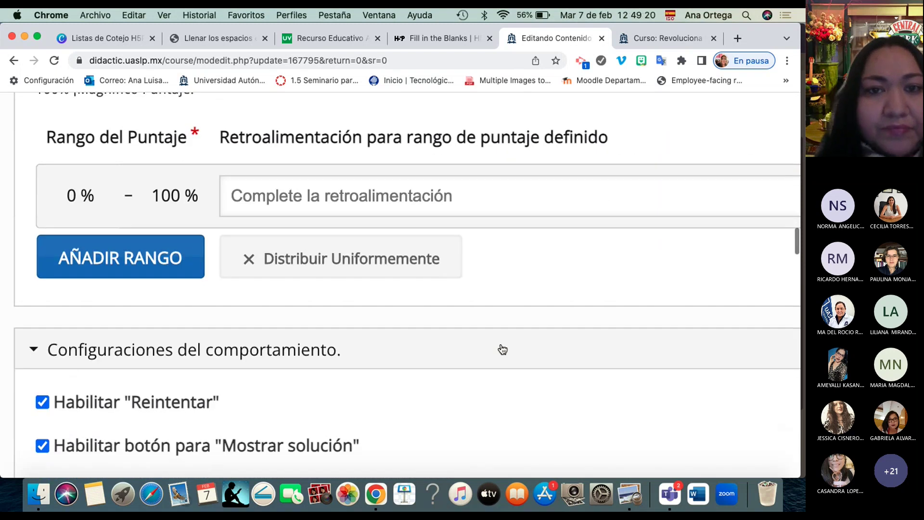
{"action": "scroll", "coordinate": [501, 342], "scroll_direction": "down", "scroll_amount": 5}
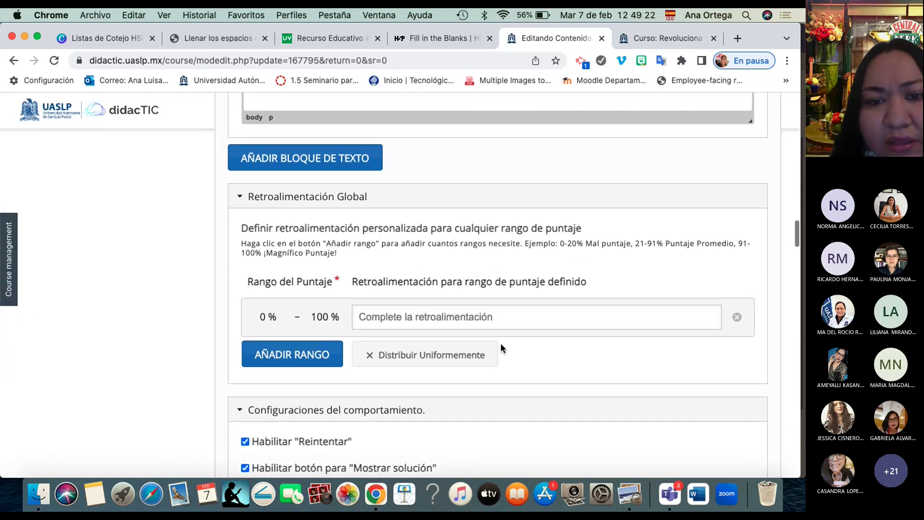
{"action": "scroll", "coordinate": [500, 343], "scroll_direction": "up", "scroll_amount": 5}
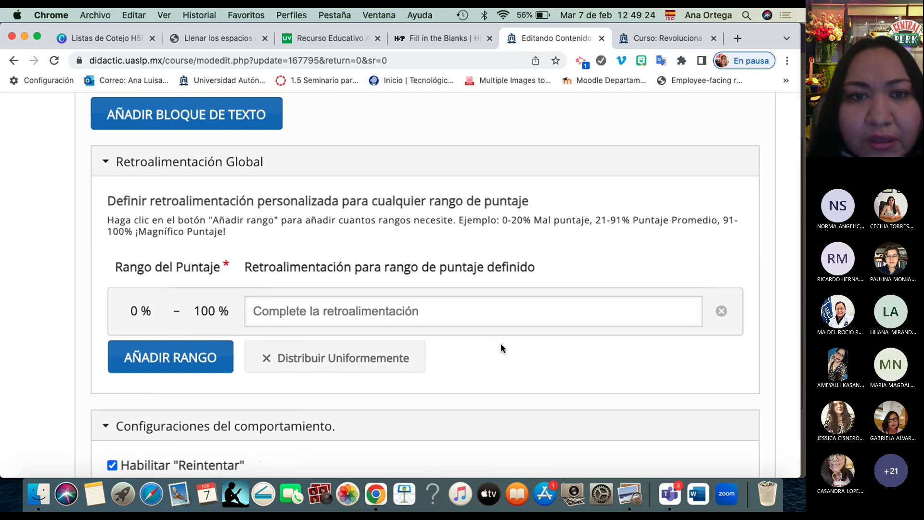
{"action": "scroll", "coordinate": [356, 276], "scroll_direction": "down", "scroll_amount": 4}
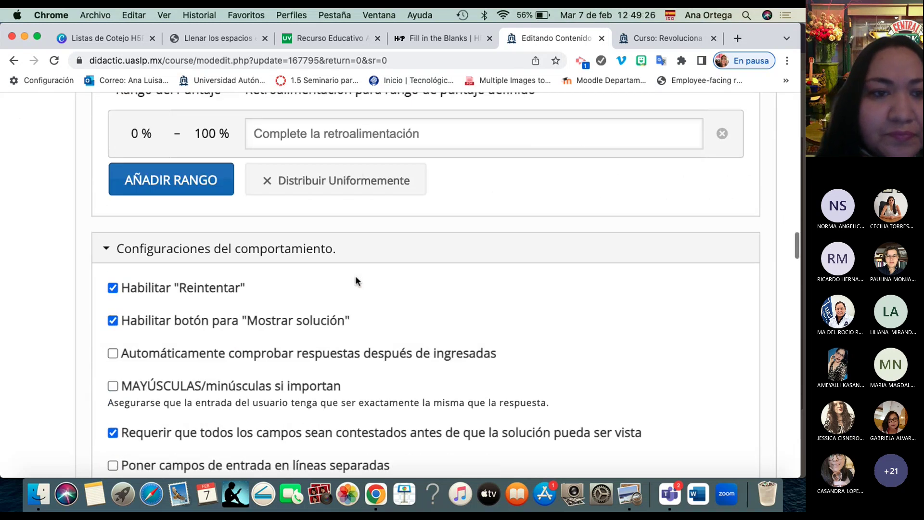
{"action": "scroll", "coordinate": [356, 281], "scroll_direction": "down", "scroll_amount": 1}
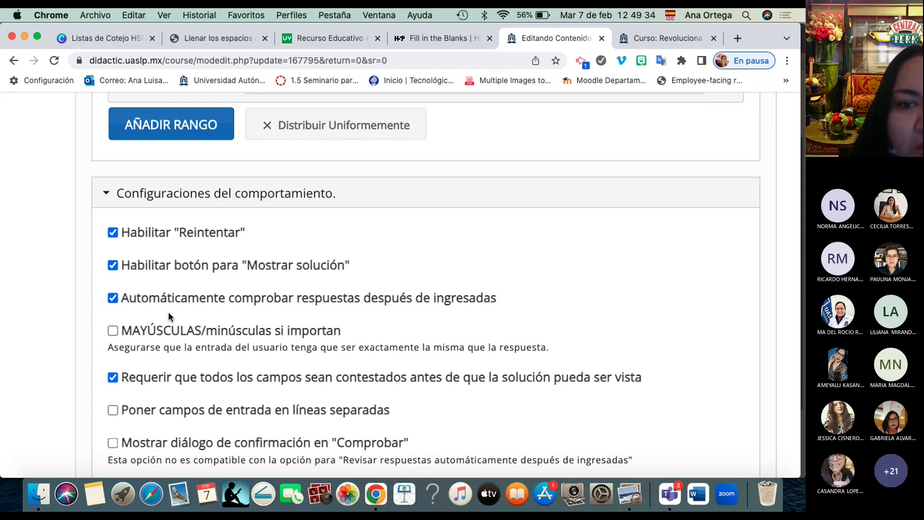
Review the remaining behaviour options, including the confirmation dialogs and the description of "Aceptar errores tipográficos menores".
{"action": "scroll", "coordinate": [166, 313], "scroll_direction": "down", "scroll_amount": 2}
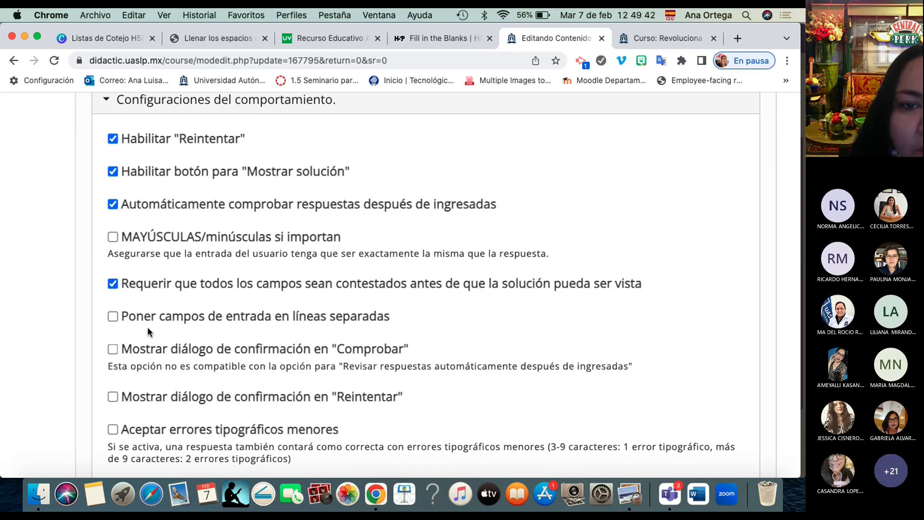
{"action": "scroll", "coordinate": [147, 326], "scroll_direction": "up", "scroll_amount": 3}
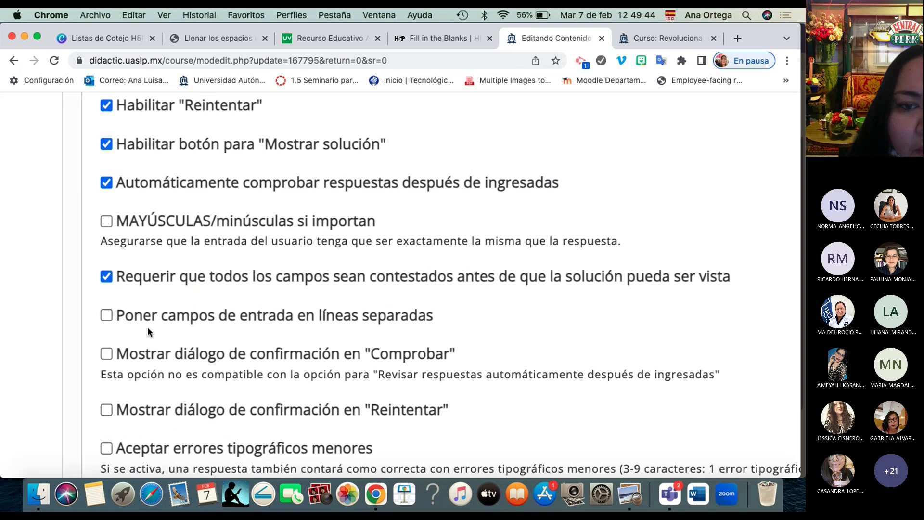
{"action": "scroll", "coordinate": [147, 326], "scroll_direction": "down", "scroll_amount": 3}
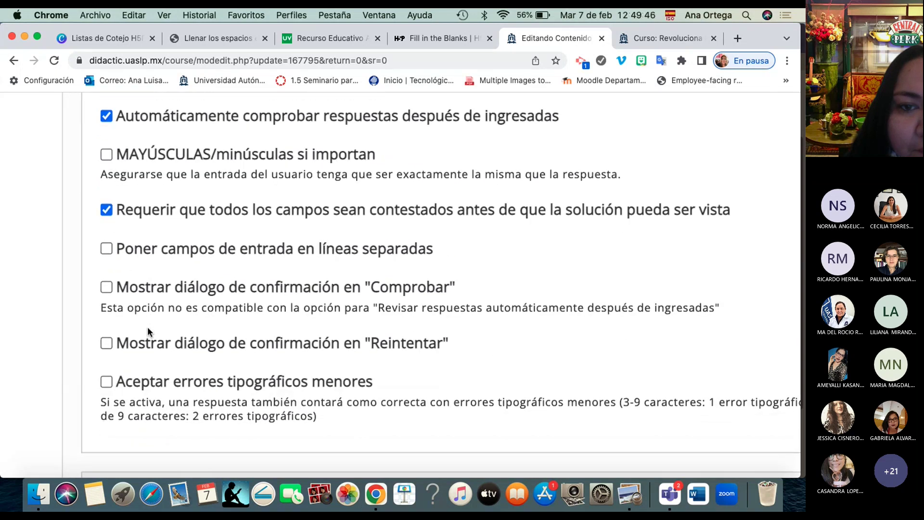
{"action": "scroll", "coordinate": [148, 328], "scroll_direction": "down", "scroll_amount": 2}
{"action": "scroll", "coordinate": [147, 327], "scroll_direction": "down", "scroll_amount": 2}
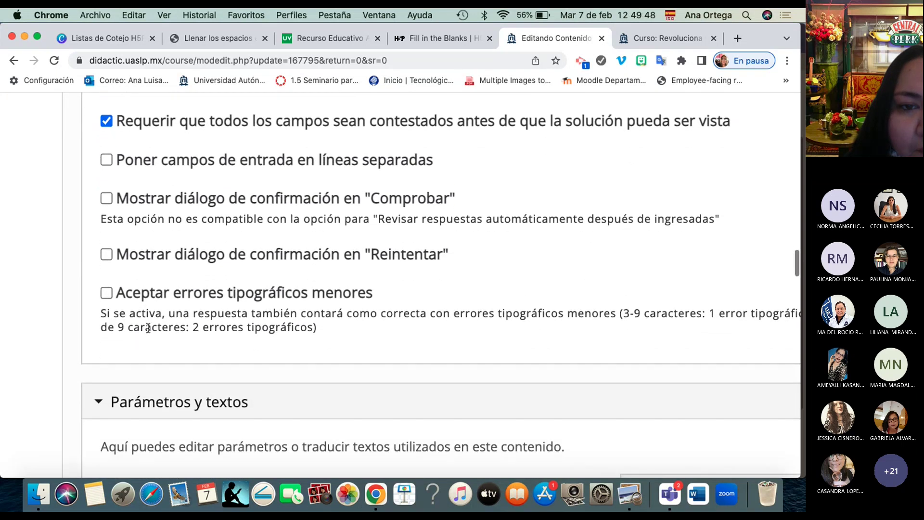
{"action": "scroll", "coordinate": [147, 327], "scroll_direction": "down", "scroll_amount": 2}
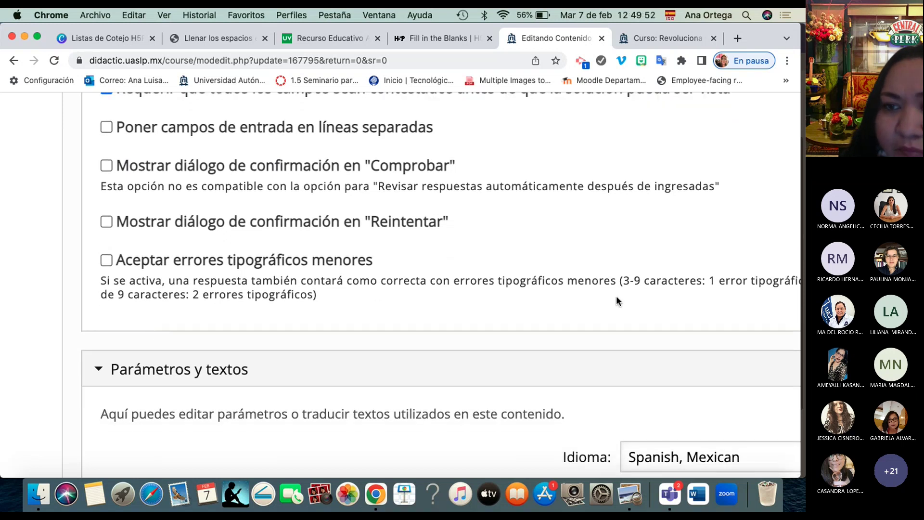
{"action": "scroll", "coordinate": [617, 301], "scroll_direction": "right", "scroll_amount": 3}
Save the activity's changes and return to the course page.
{"action": "scroll", "coordinate": [617, 299], "scroll_direction": "down", "scroll_amount": 10}
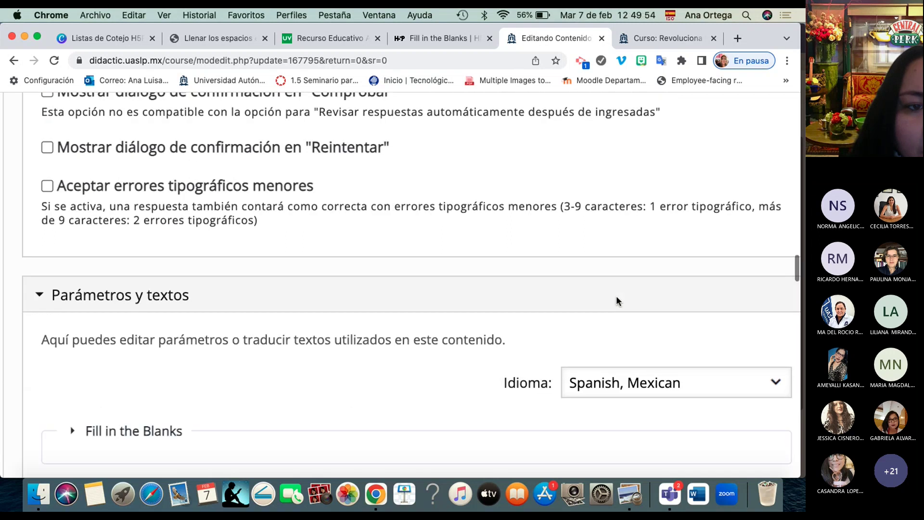
{"action": "scroll", "coordinate": [618, 301], "scroll_direction": "down", "scroll_amount": 15}
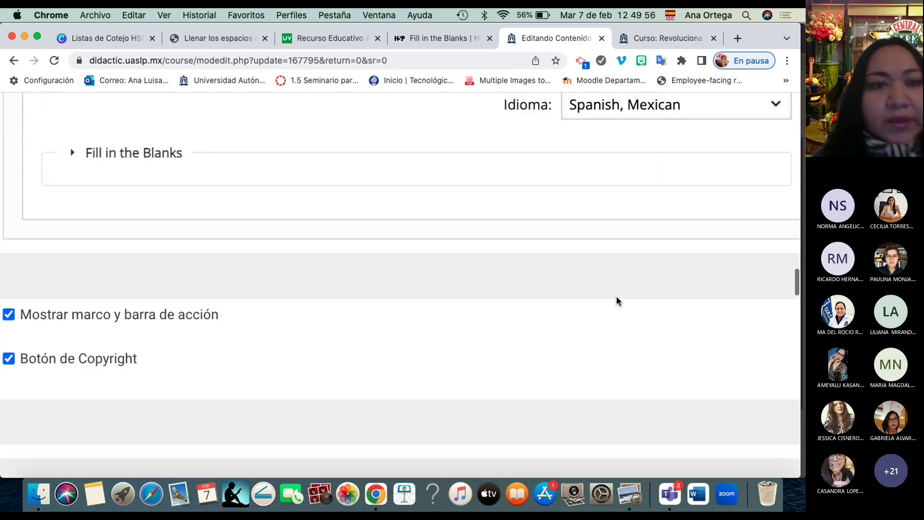
{"action": "scroll", "coordinate": [615, 302], "scroll_direction": "down", "scroll_amount": 5}
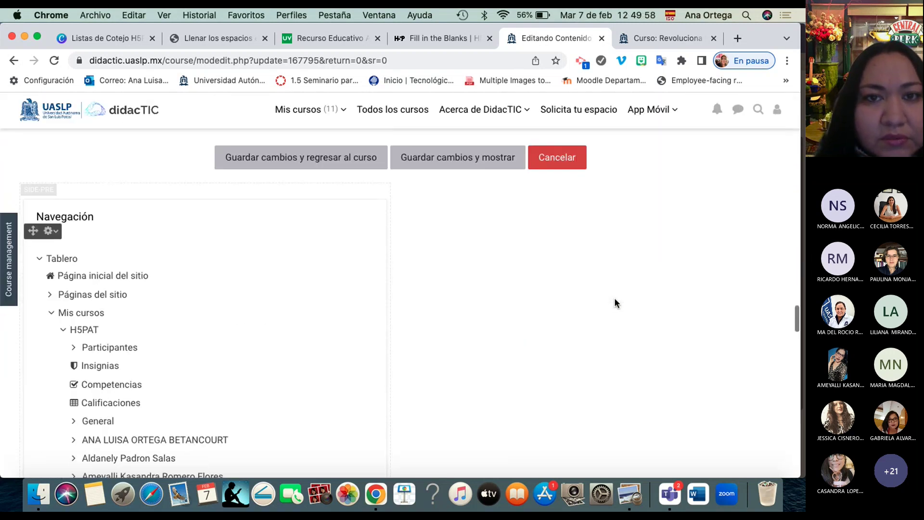
{"action": "scroll", "coordinate": [615, 304], "scroll_direction": "up", "scroll_amount": 2}
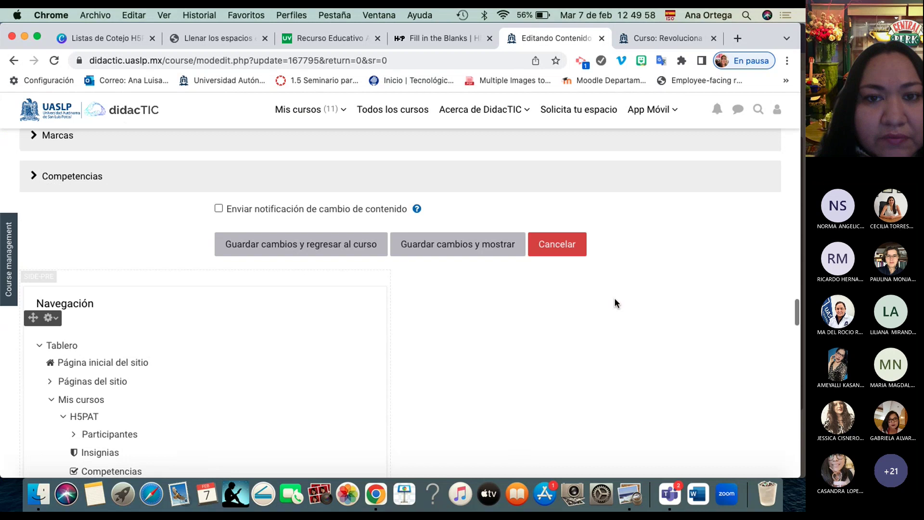
{"action": "left_click", "coordinate": [317, 252]}
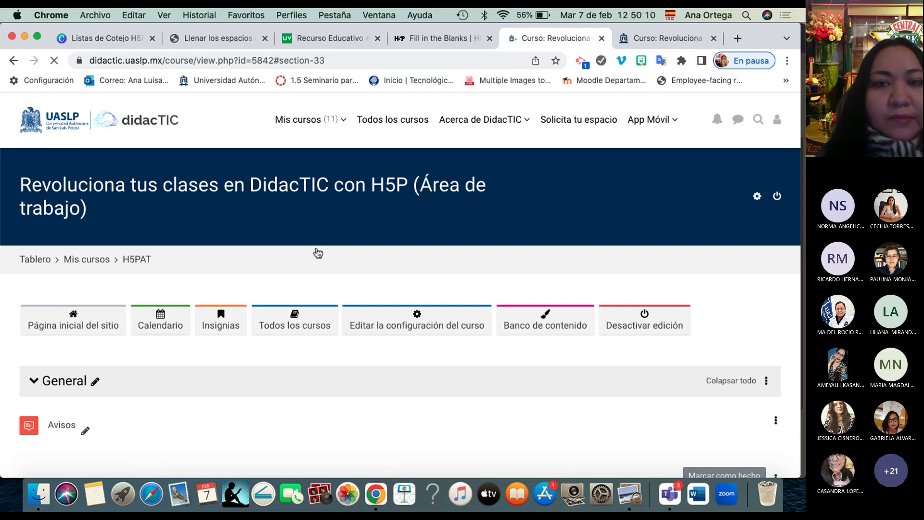
Open the "lesiones elementales" activity from the participant's section and bring its three fill-in sentences into view.
{"action": "scroll", "coordinate": [317, 252], "scroll_direction": "up", "scroll_amount": 5}
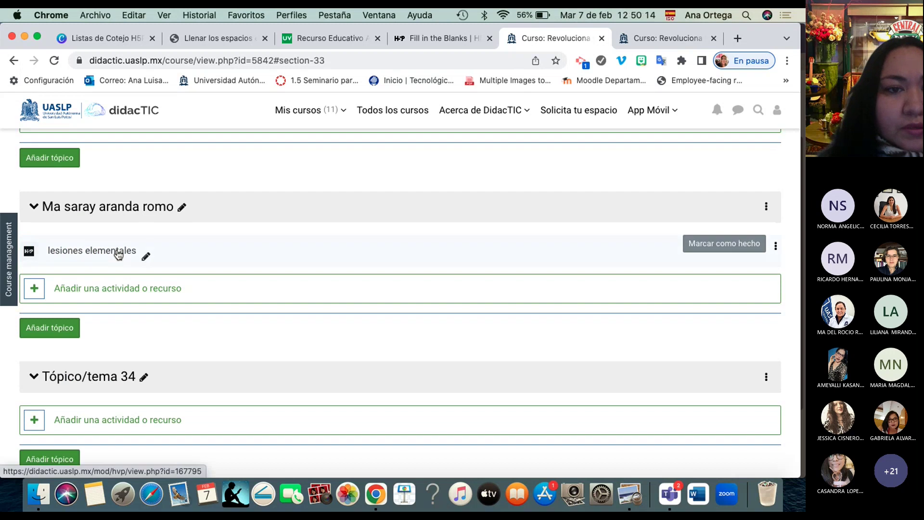
{"action": "left_click", "coordinate": [118, 255]}
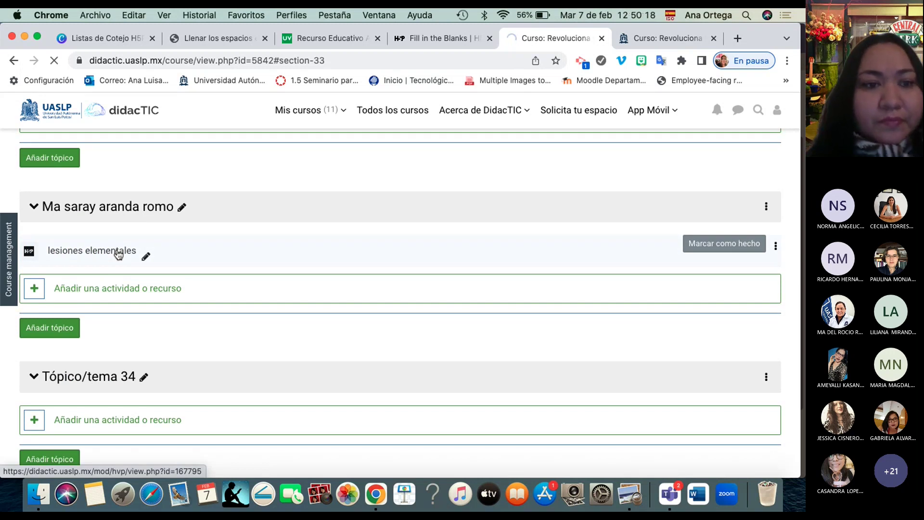
{"action": "scroll", "coordinate": [140, 409], "scroll_direction": "down", "scroll_amount": 3}
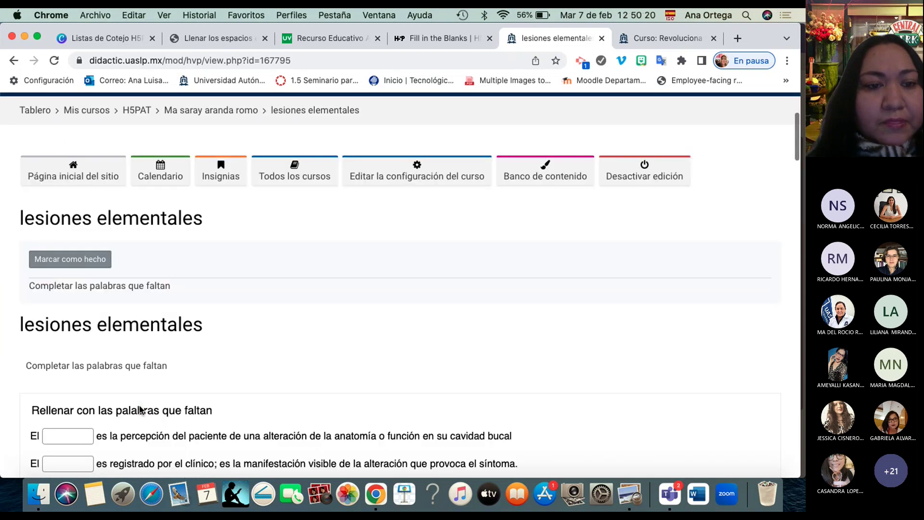
{"action": "scroll", "coordinate": [139, 409], "scroll_direction": "down", "scroll_amount": 3}
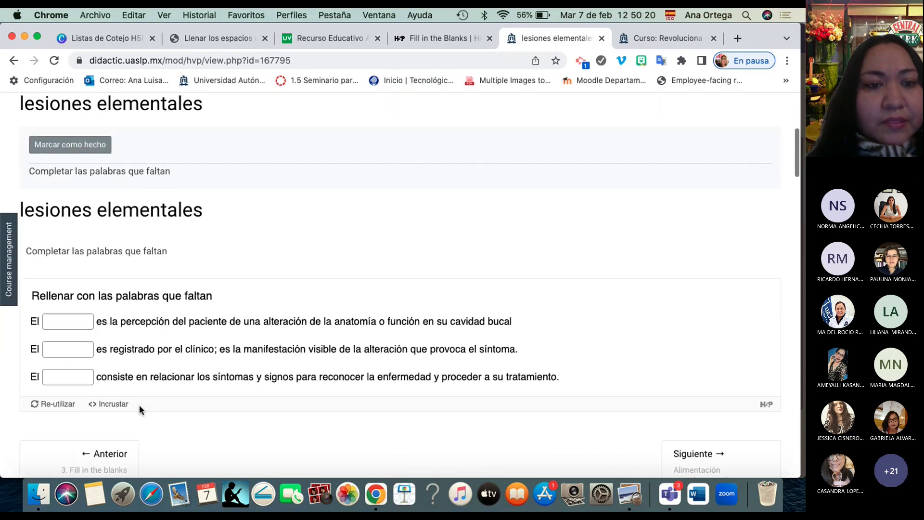
Answer the first blank with "síntoma" and submit it for automatic checking.
{"action": "left_click", "coordinate": [71, 318]}
{"action": "type", "text": "s"}
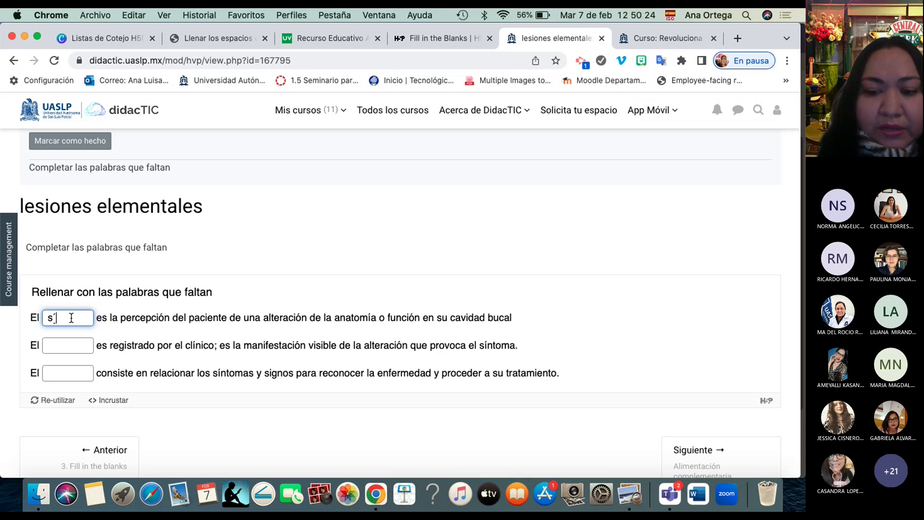
{"action": "type", "text": "íntoma"}
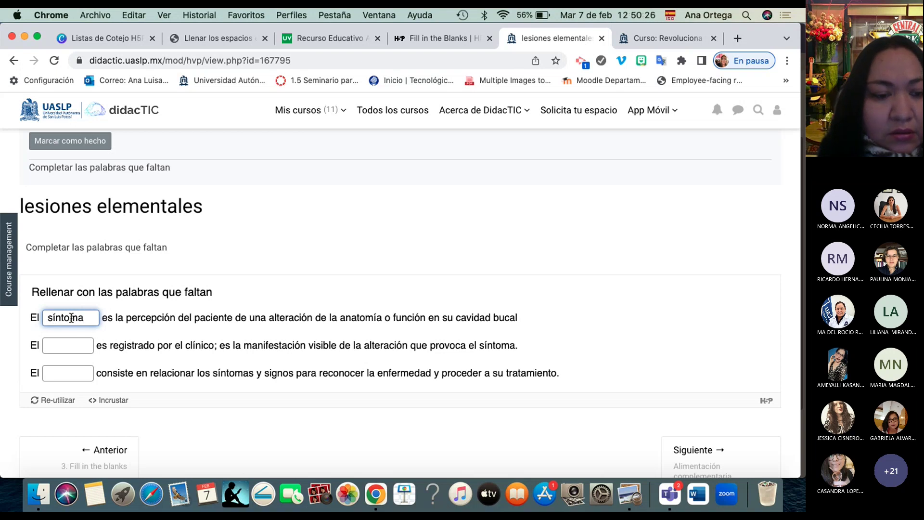
{"action": "key", "text": "Tab"}
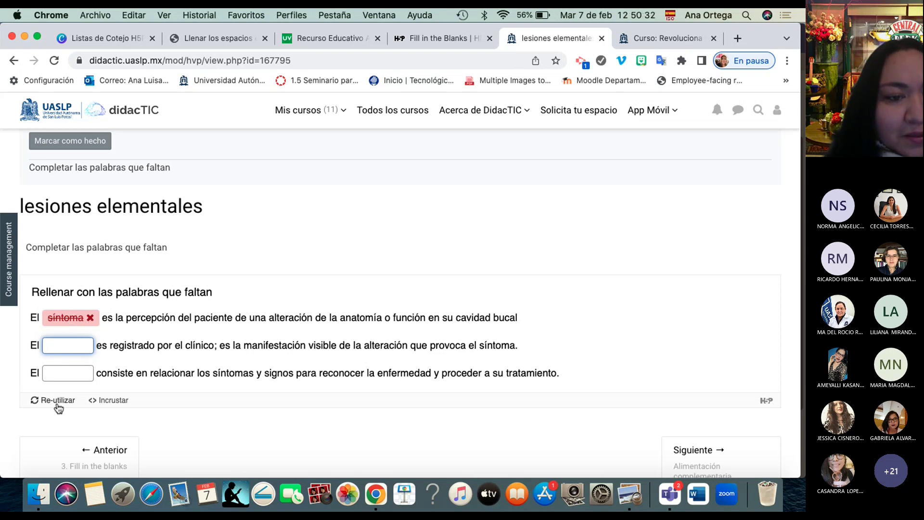
Fill the second blank with the answer "signo".
{"action": "scroll", "coordinate": [71, 346], "scroll_direction": "down", "scroll_amount": 5}
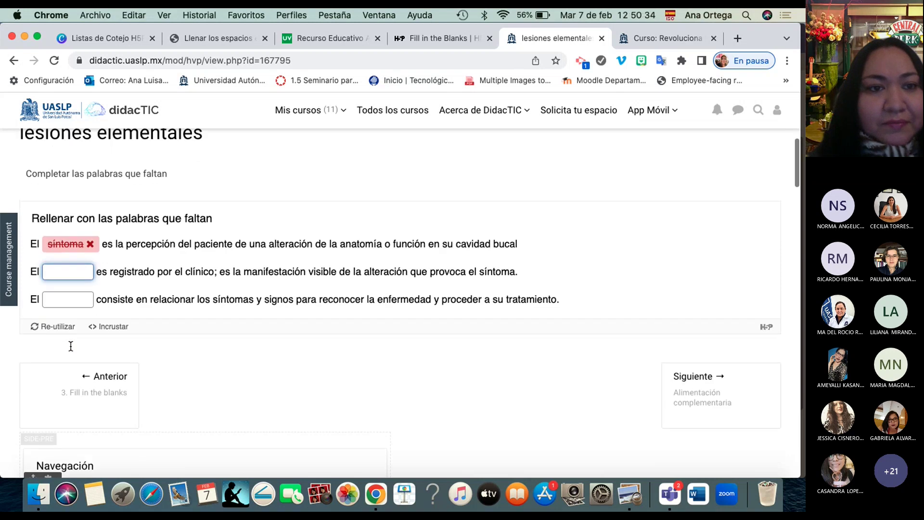
{"action": "scroll", "coordinate": [70, 346], "scroll_direction": "up", "scroll_amount": 5}
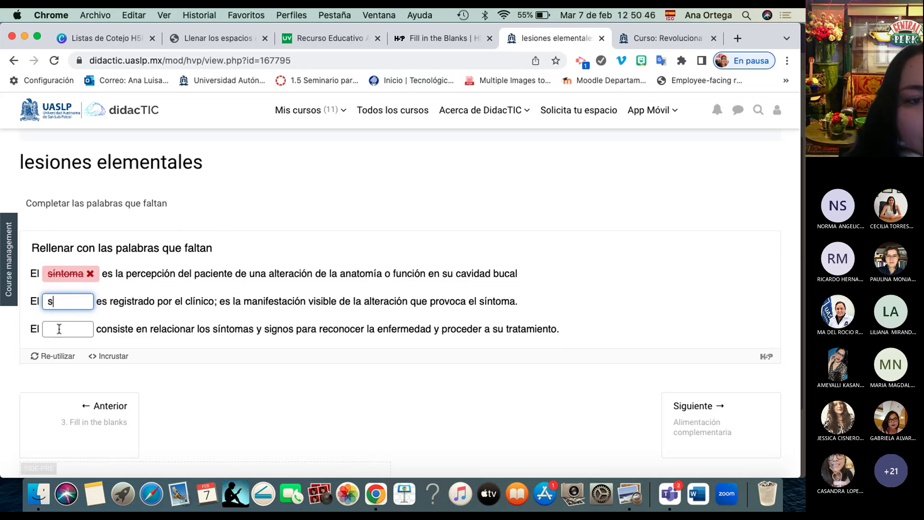
{"action": "left_click", "coordinate": [59, 328]}
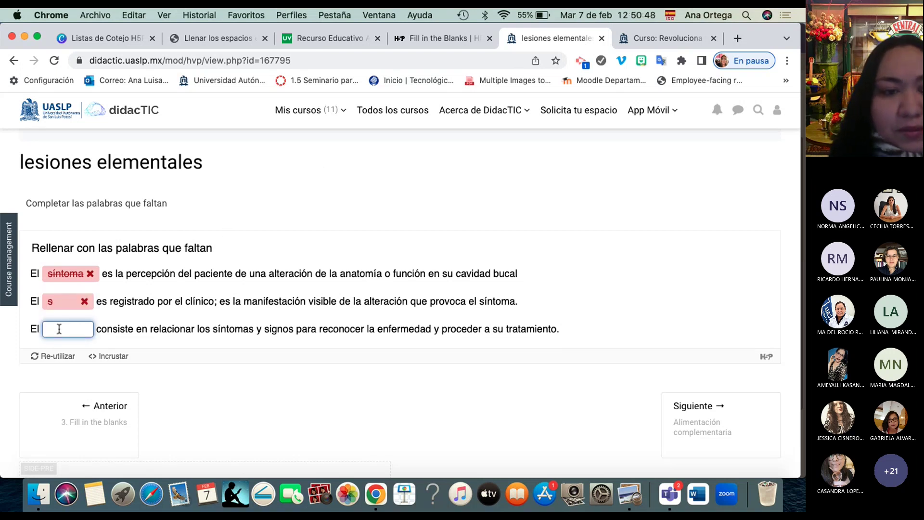
{"action": "left_click", "coordinate": [60, 299]}
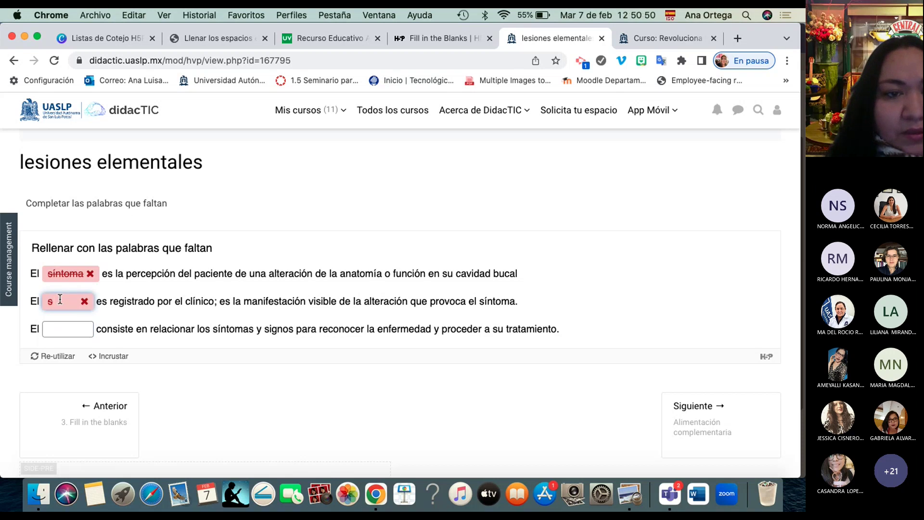
{"action": "type", "text": "igno"}
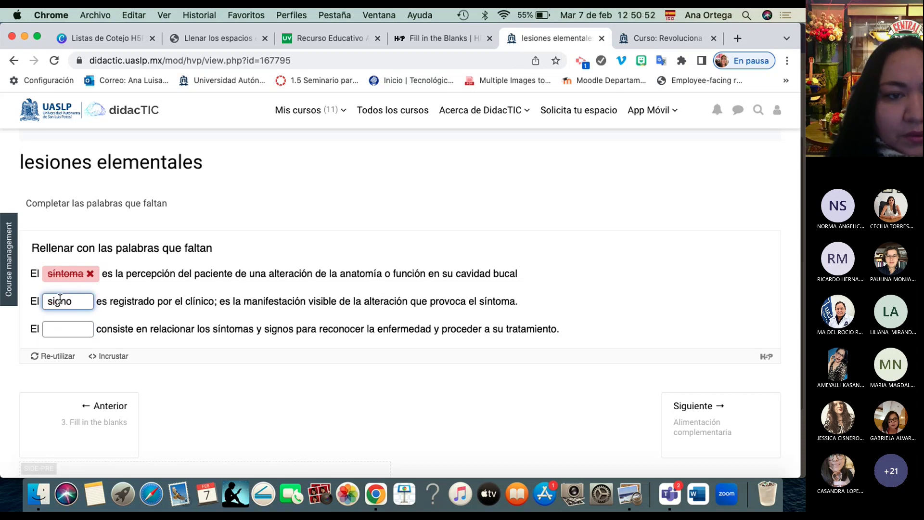
Fill the third blank with the answer "diagnóstico".
{"action": "left_click", "coordinate": [42, 321]}
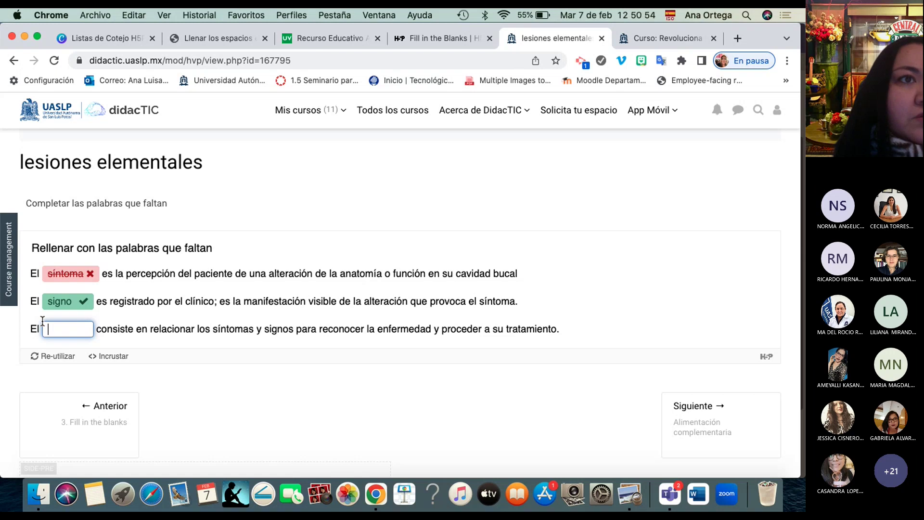
{"action": "type", "text": "dia"}
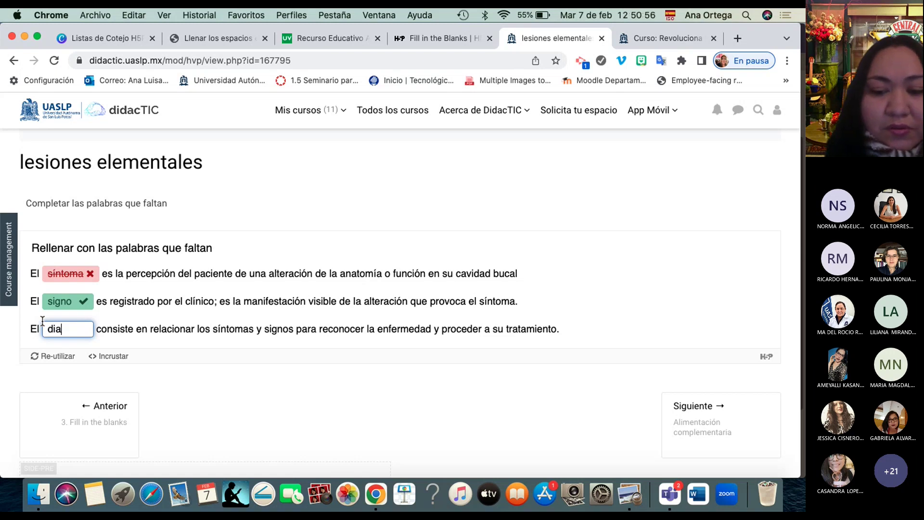
{"action": "type", "text": "gnóstio"}
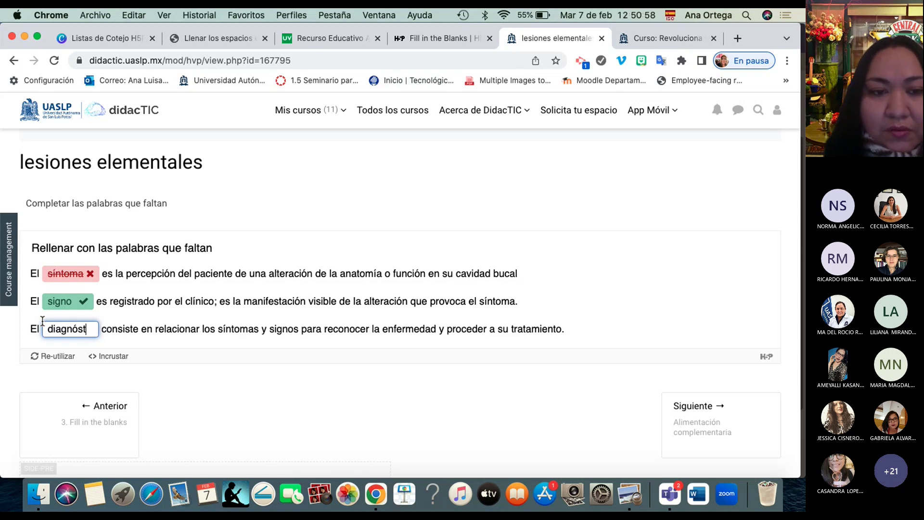
{"action": "key", "text": "BackSpace"}
{"action": "key", "text": "BackSpace"}
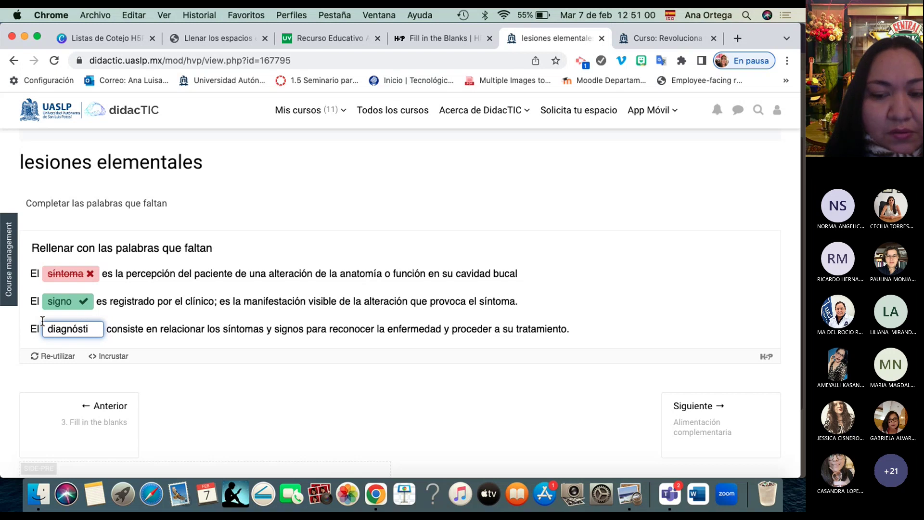
{"action": "type", "text": "ico"}
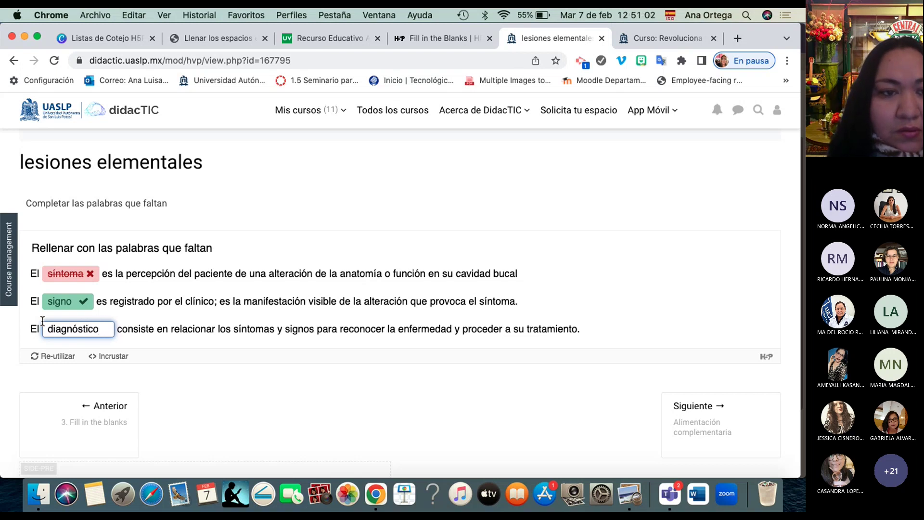
Replace the first blank's answer with "Síntoma", capitalized, and submit it for automatic checking.
{"action": "left_click", "coordinate": [70, 273]}
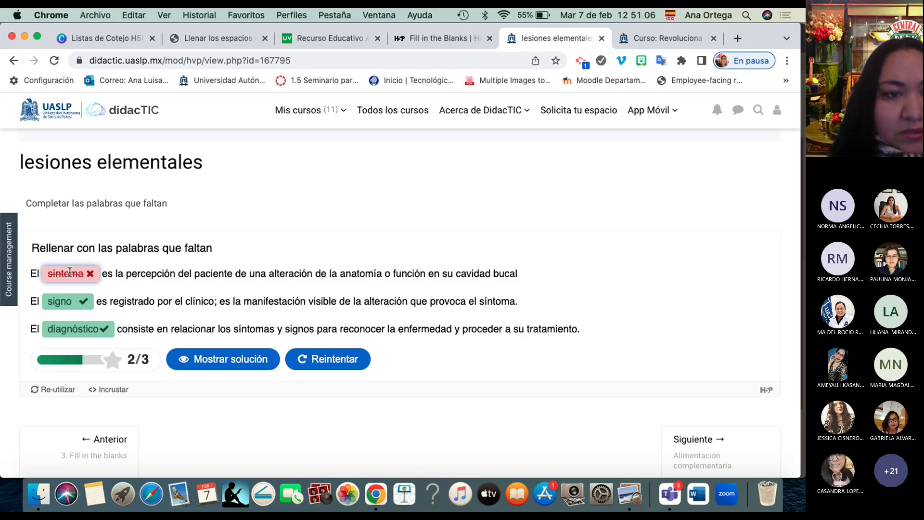
{"action": "key", "text": "BackSpace"}
{"action": "key", "text": "BackSpace"}
{"action": "key", "text": "BackSpace"}
{"action": "key", "text": "BackSpace"}
{"action": "key", "text": "BackSpace"}
{"action": "key", "text": "BackSpace"}
{"action": "key", "text": "BackSpace"}
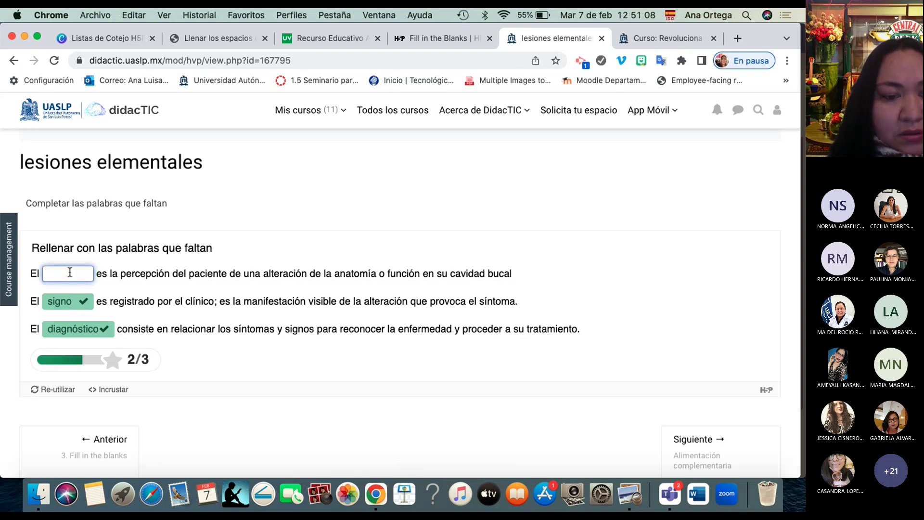
{"action": "type", "text": "S´"}
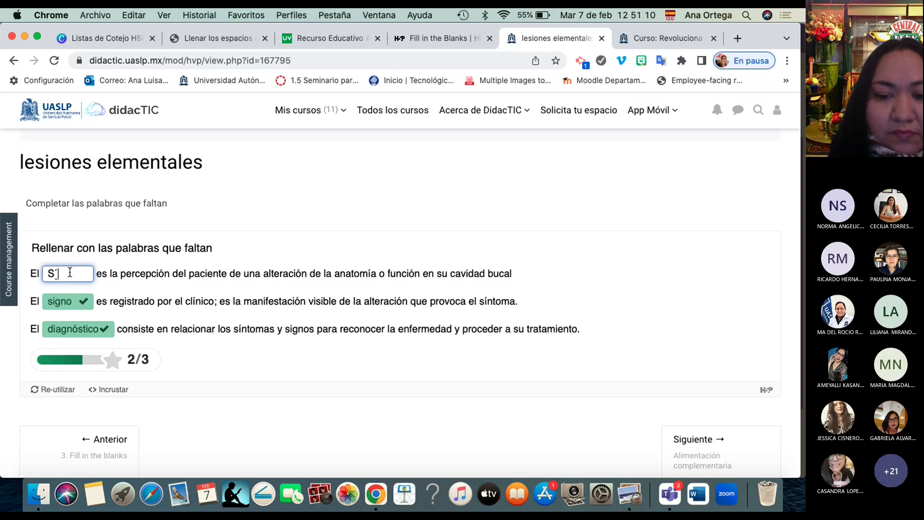
{"action": "type", "text": "intoma"}
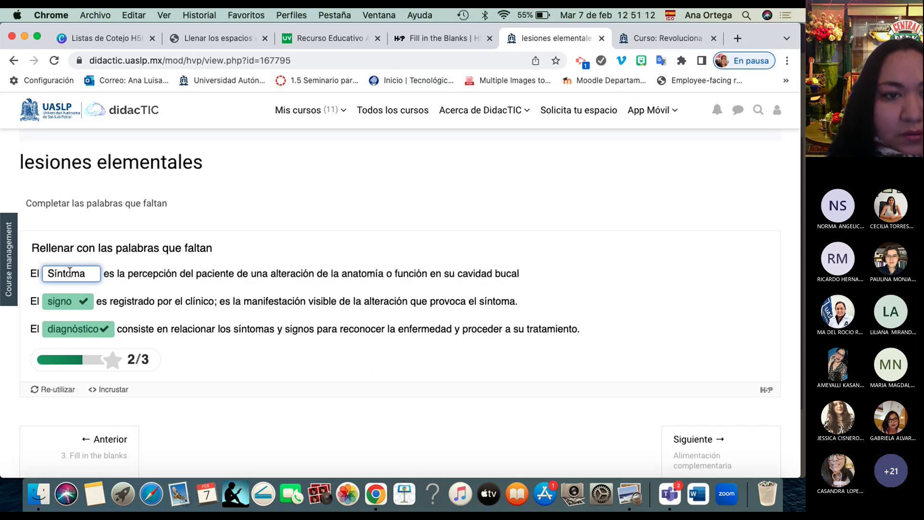
{"action": "left_click", "coordinate": [112, 274]}
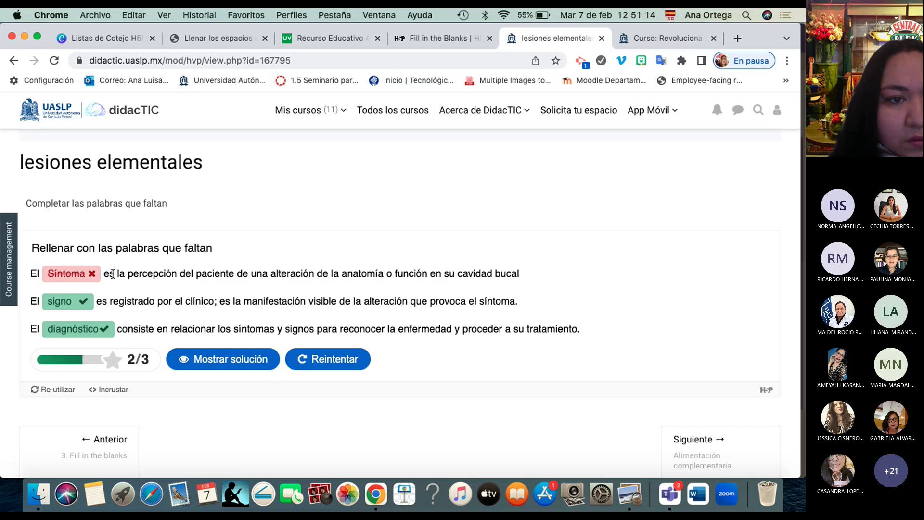
Reveal the activity's solution and compare the expected first answer with the submitted one.
{"action": "left_click", "coordinate": [230, 364]}
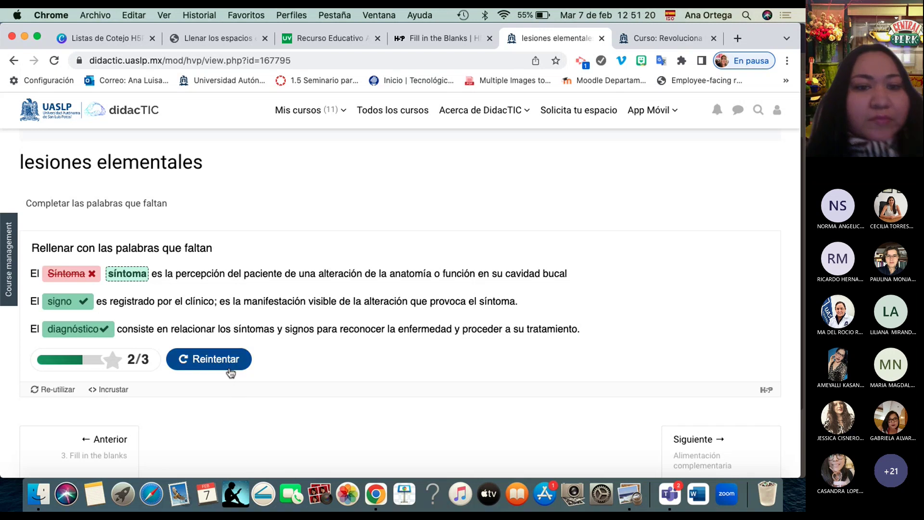
{"action": "scroll", "coordinate": [217, 229], "scroll_direction": "down", "scroll_amount": 2}
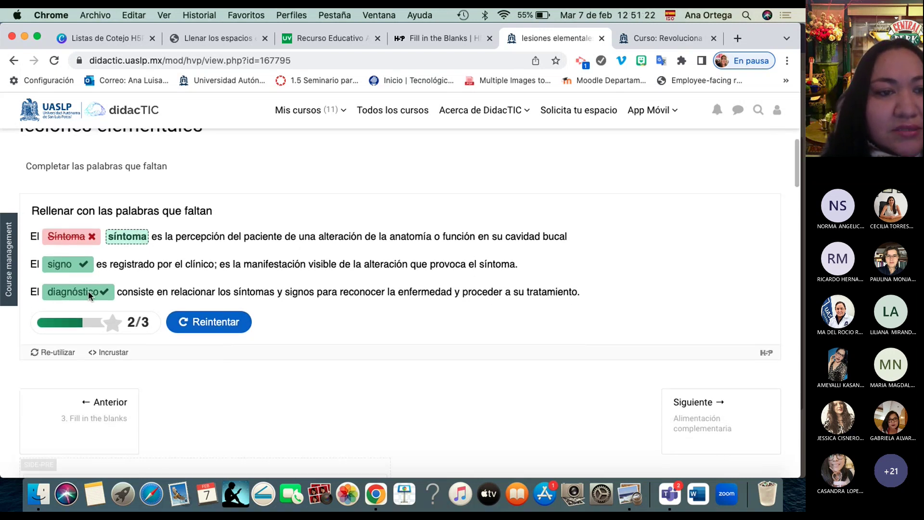
{"action": "scroll", "coordinate": [88, 299], "scroll_direction": "down", "scroll_amount": 5}
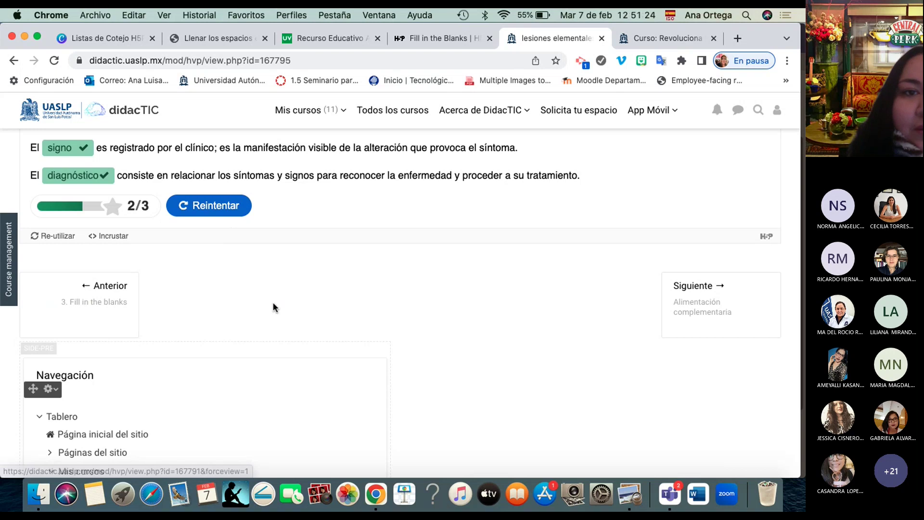
Return to the participant's course section and open the settings of the "lesiones elementales" activity for editing.
{"action": "scroll", "coordinate": [272, 306], "scroll_direction": "up", "scroll_amount": 12}
{"action": "scroll", "coordinate": [272, 302], "scroll_direction": "up", "scroll_amount": 2}
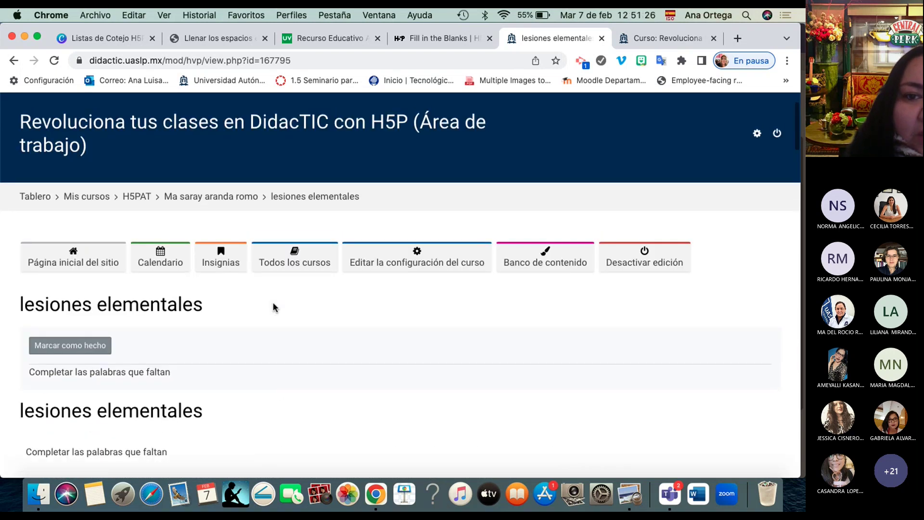
{"action": "scroll", "coordinate": [272, 301], "scroll_direction": "down", "scroll_amount": 3}
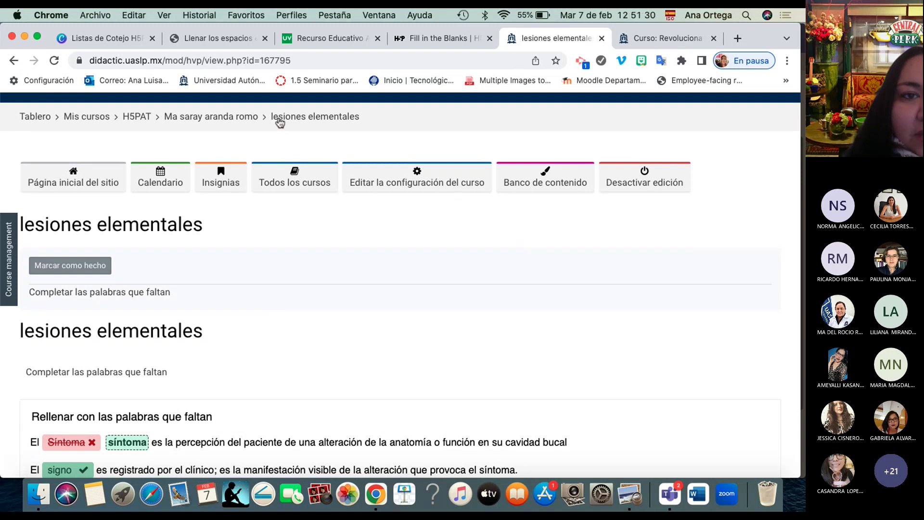
{"action": "left_click", "coordinate": [244, 118]}
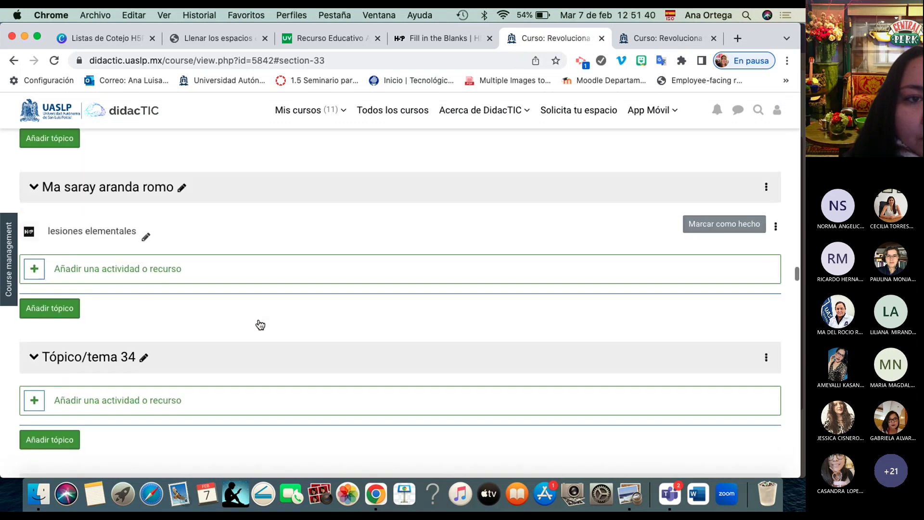
{"action": "left_click", "coordinate": [775, 227]}
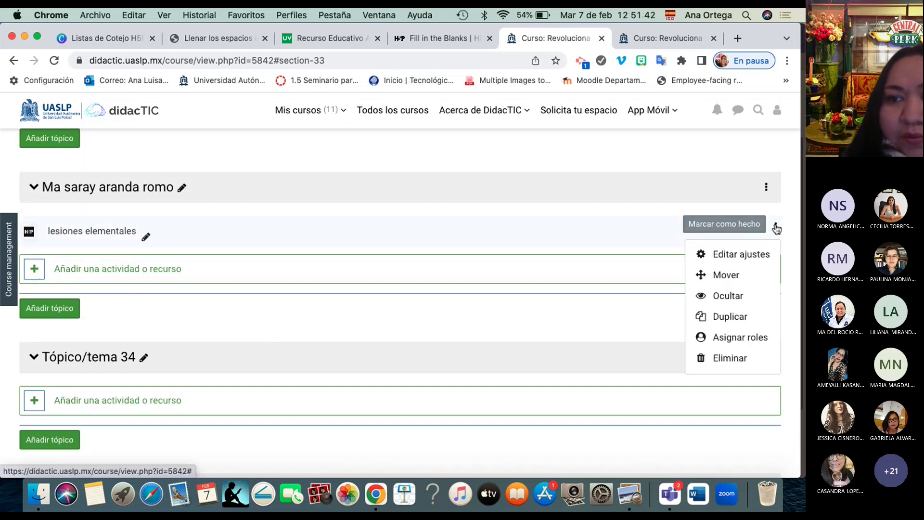
{"action": "left_click", "coordinate": [761, 256]}
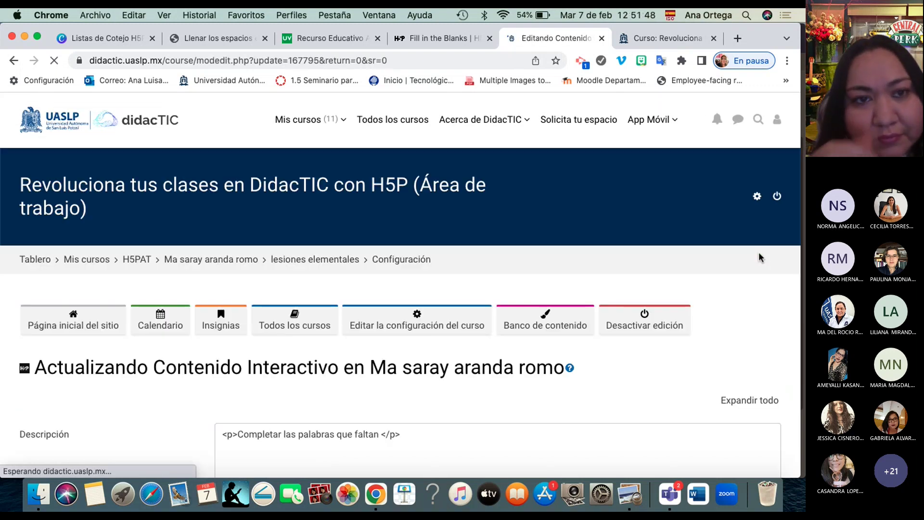
Retype the answer between the asterisks in the first text line as "síntoma".
{"action": "scroll", "coordinate": [538, 264], "scroll_direction": "down", "scroll_amount": 6}
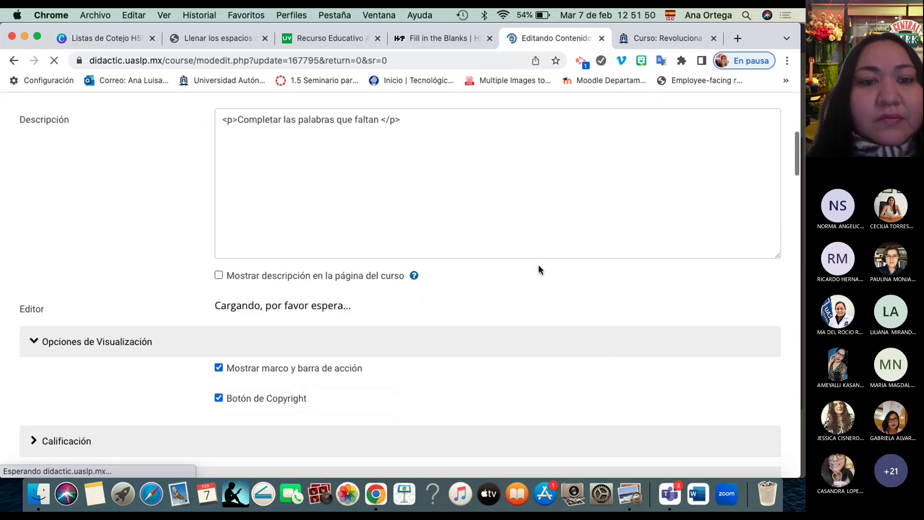
{"action": "scroll", "coordinate": [538, 264], "scroll_direction": "down", "scroll_amount": 7}
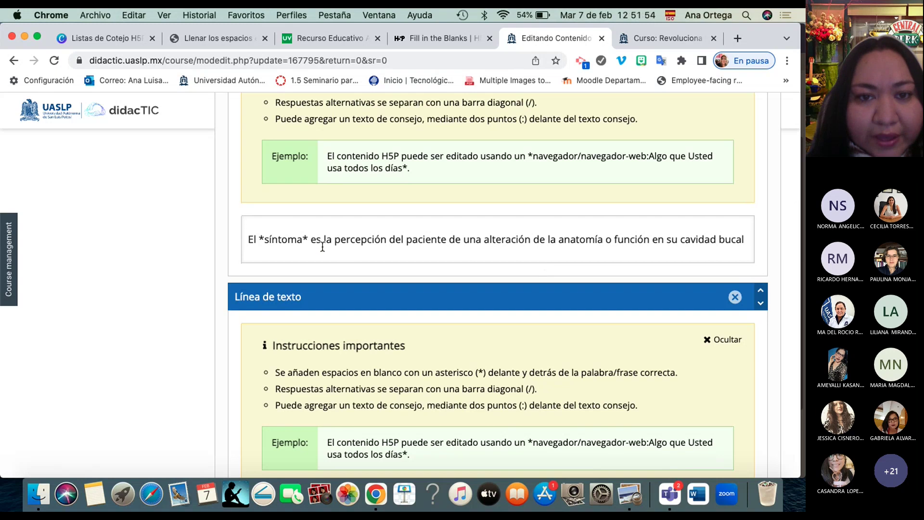
{"action": "left_click", "coordinate": [300, 238]}
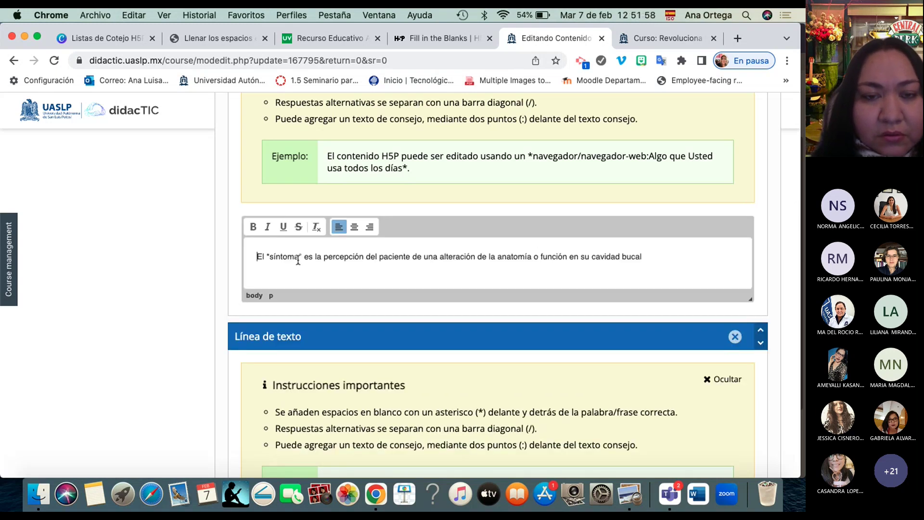
{"action": "scroll", "coordinate": [298, 260], "scroll_direction": "up", "scroll_amount": 5}
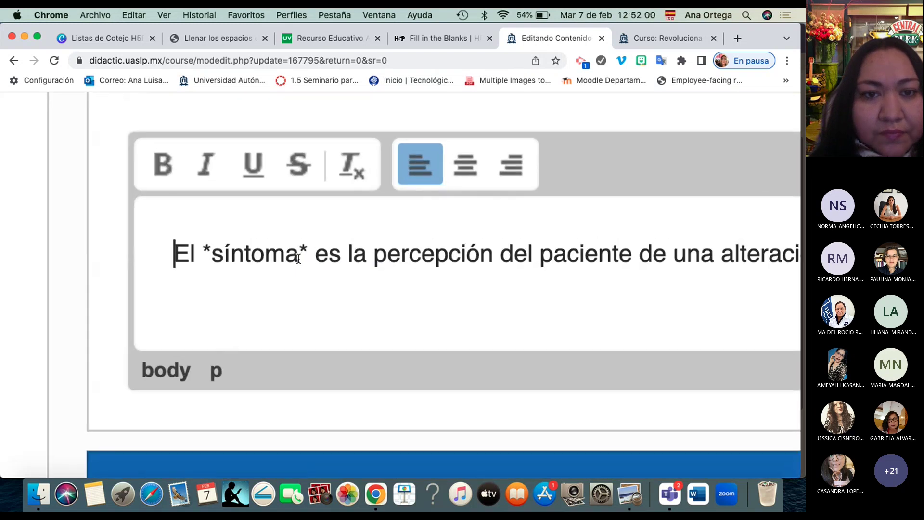
{"action": "left_click", "coordinate": [298, 258]}
{"action": "key", "text": "BackSpace"}
{"action": "key", "text": "BackSpace"}
{"action": "key", "text": "BackSpace"}
{"action": "key", "text": "BackSpace"}
{"action": "key", "text": "BackSpace"}
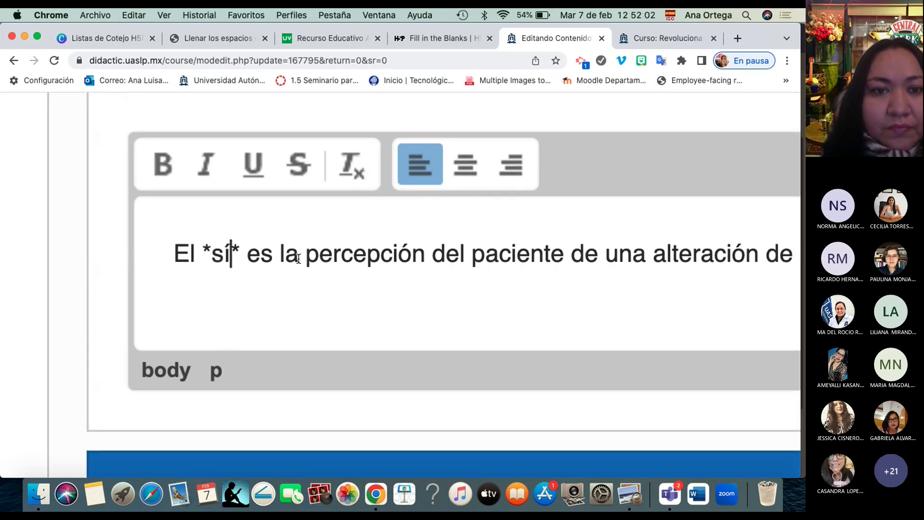
{"action": "key", "text": "BackSpace"}
{"action": "key", "text": "BackSpace"}
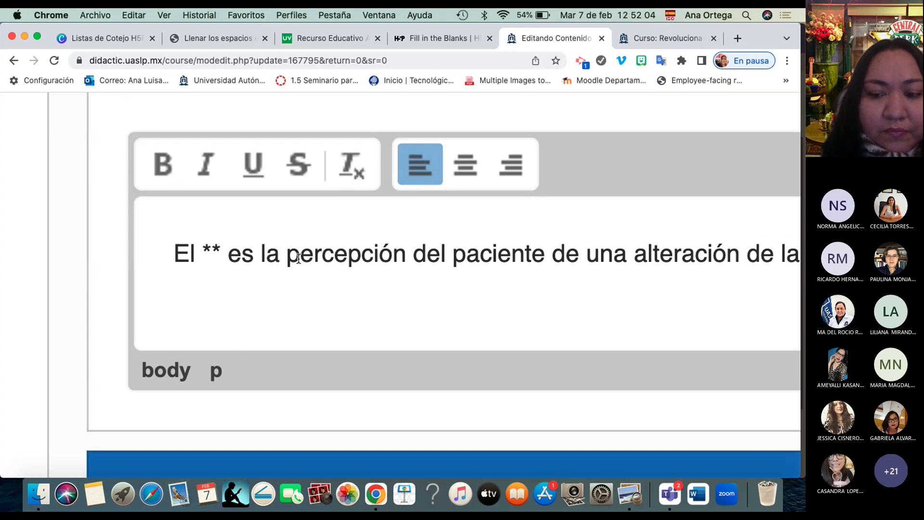
{"action": "type", "text": "sínt"}
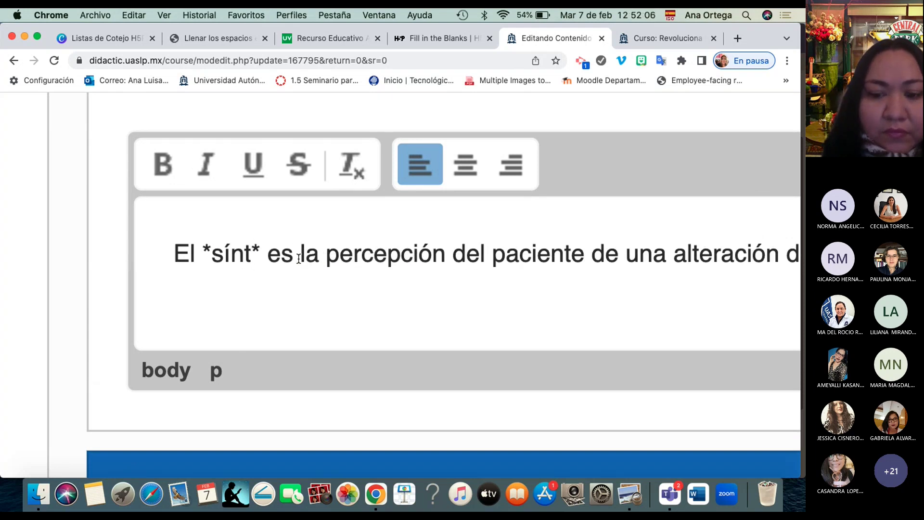
{"action": "type", "text": "oma"}
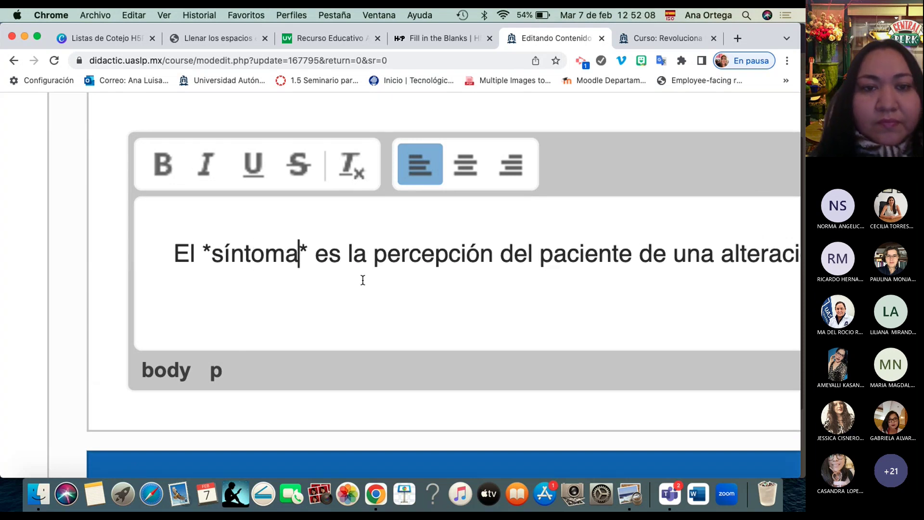
Restore the page to a smaller zoom, save the activity's changes and return to the course.
{"action": "scroll", "coordinate": [365, 308], "scroll_direction": "down", "scroll_amount": 2}
{"action": "key", "text": "super+minus"}
{"action": "key", "text": "super+minus"}
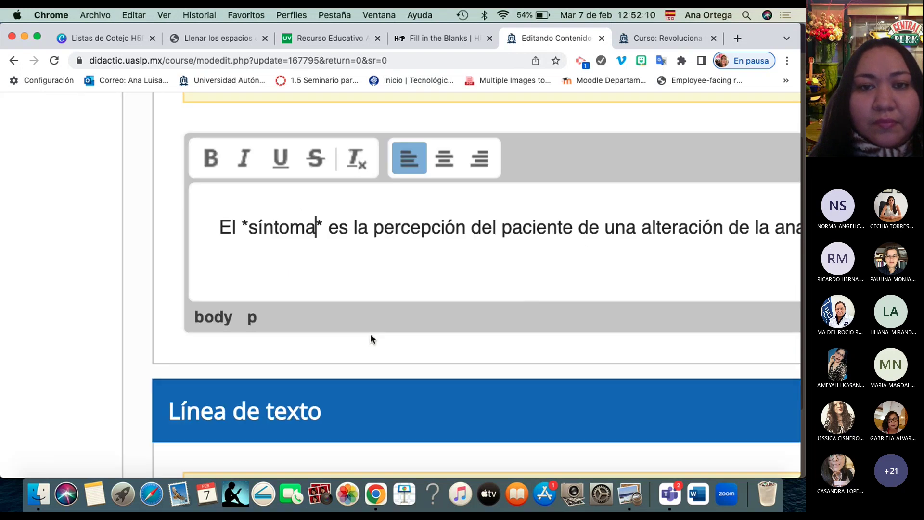
{"action": "scroll", "coordinate": [370, 333], "scroll_direction": "down", "scroll_amount": 10}
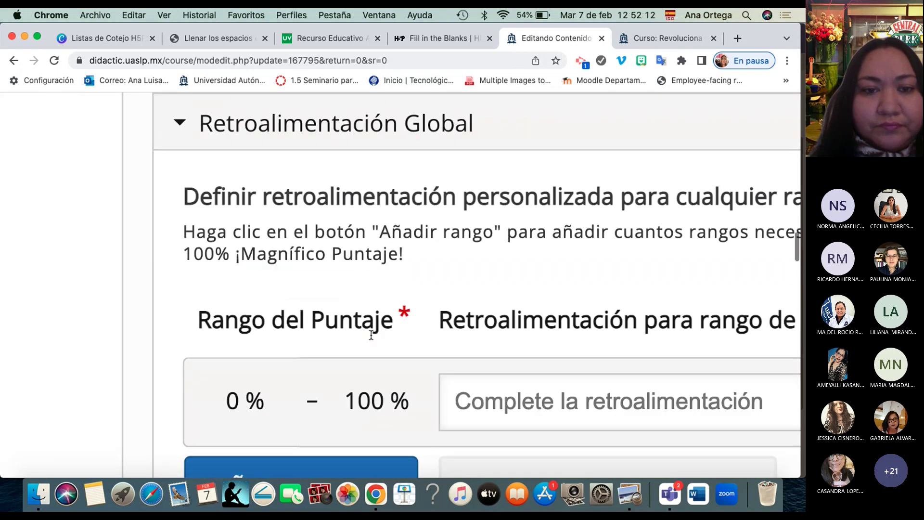
{"action": "scroll", "coordinate": [371, 335], "scroll_direction": "down", "scroll_amount": 15}
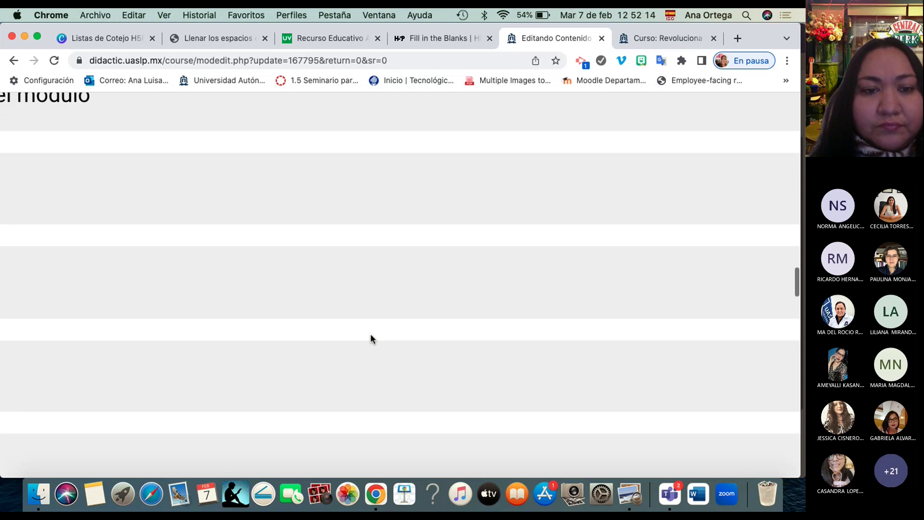
{"action": "scroll", "coordinate": [371, 337], "scroll_direction": "down", "scroll_amount": 5}
{"action": "left_click", "coordinate": [375, 329]}
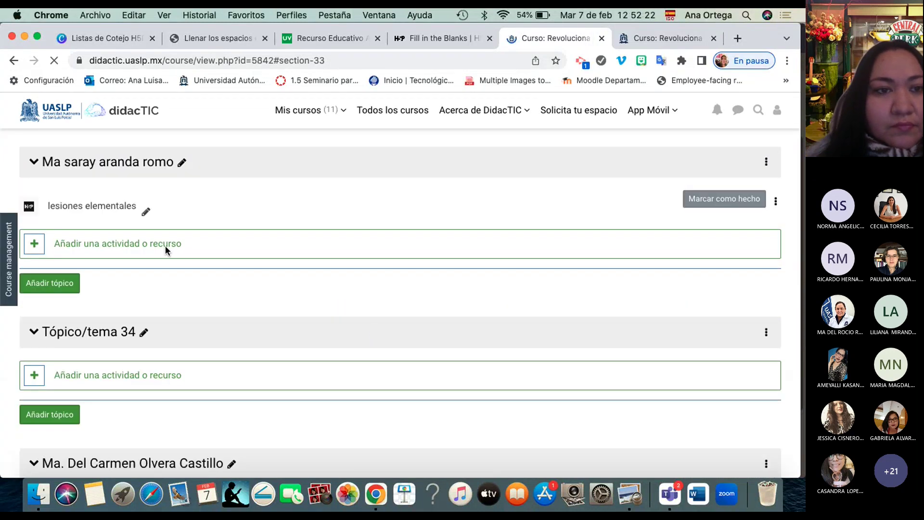
Reopen the "lesiones elementales" activity and fill its first blank with "síntoma".
{"action": "left_click", "coordinate": [97, 207]}
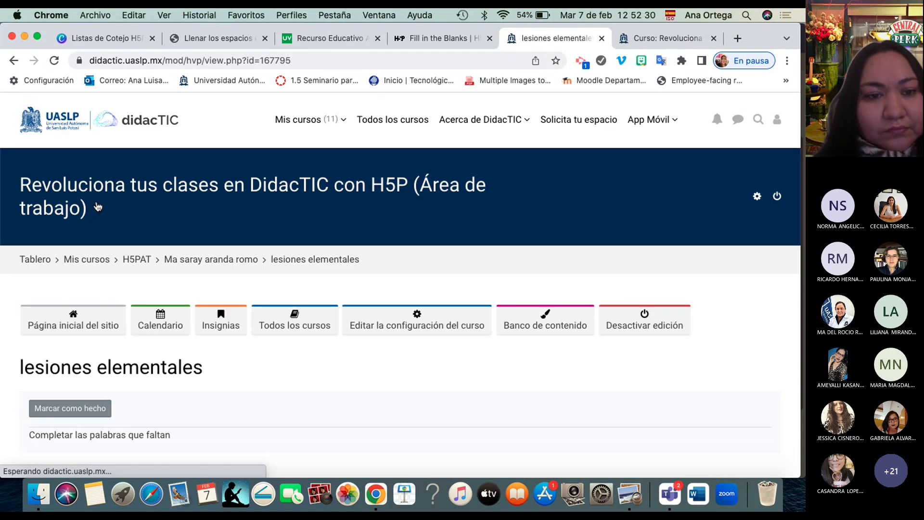
{"action": "scroll", "coordinate": [97, 207], "scroll_direction": "down", "scroll_amount": 10}
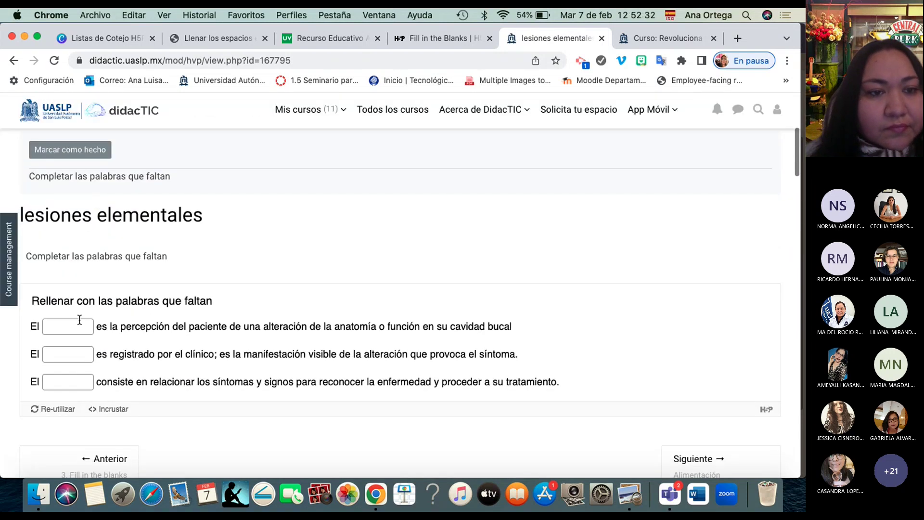
{"action": "left_click", "coordinate": [76, 331]}
{"action": "type", "text": "s"}
{"action": "key", "text": "dead_acute"}
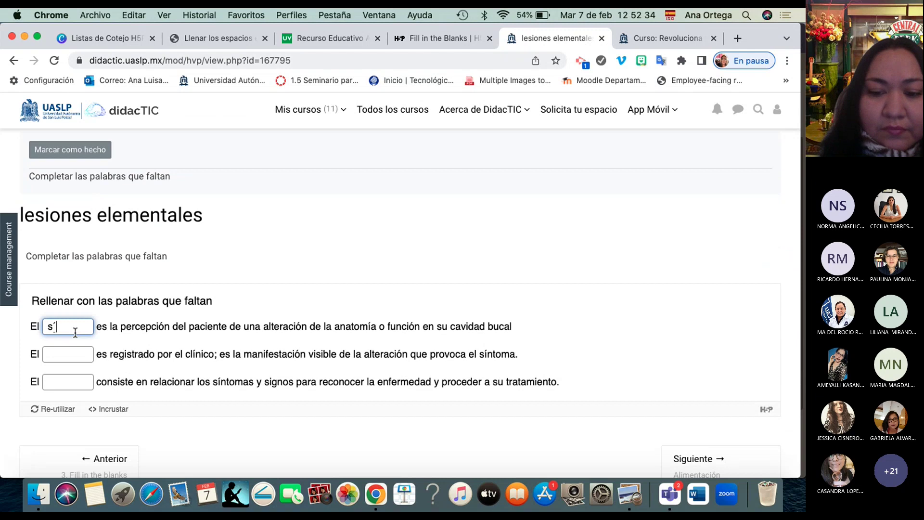
{"action": "type", "text": "intoma"}
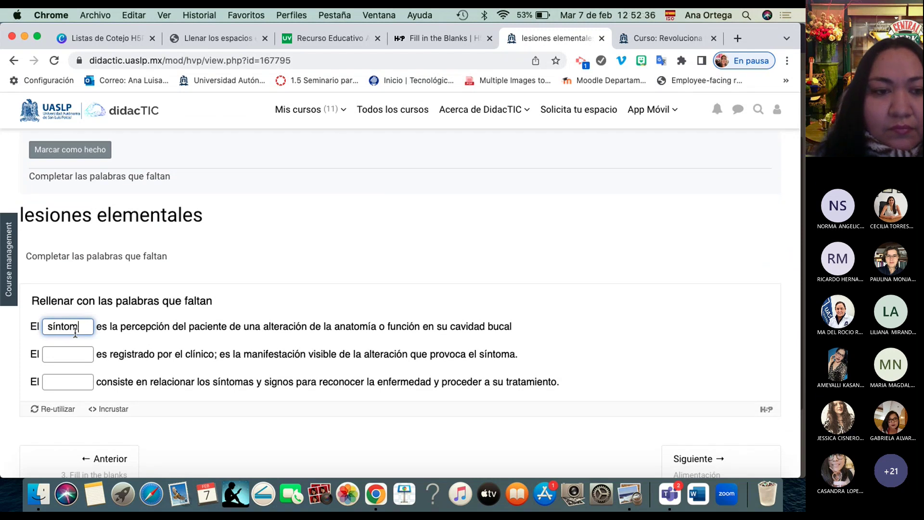
Complete the remaining blanks of the lesiones elementales exercise with "signo" in the second sentence and "diagnóstico" in the third.
{"action": "left_click", "coordinate": [54, 354]}
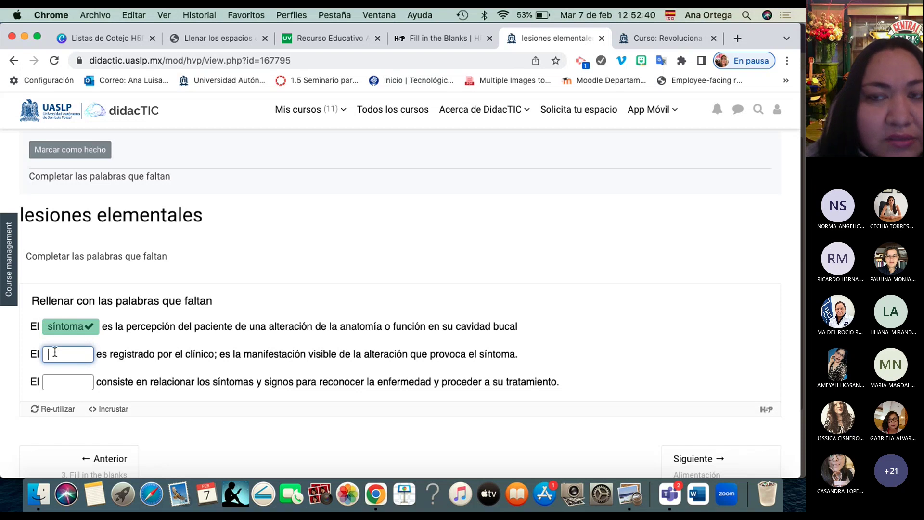
{"action": "type", "text": "signo"}
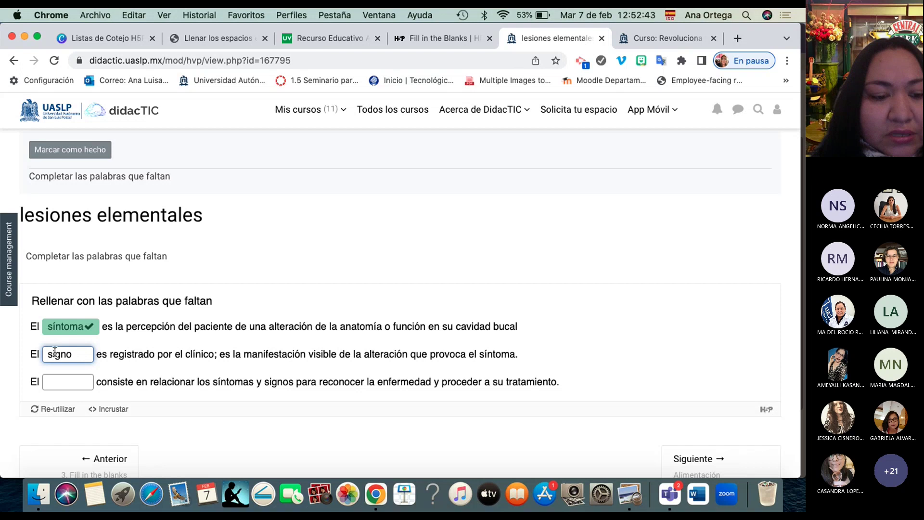
{"action": "key", "text": "Tab"}
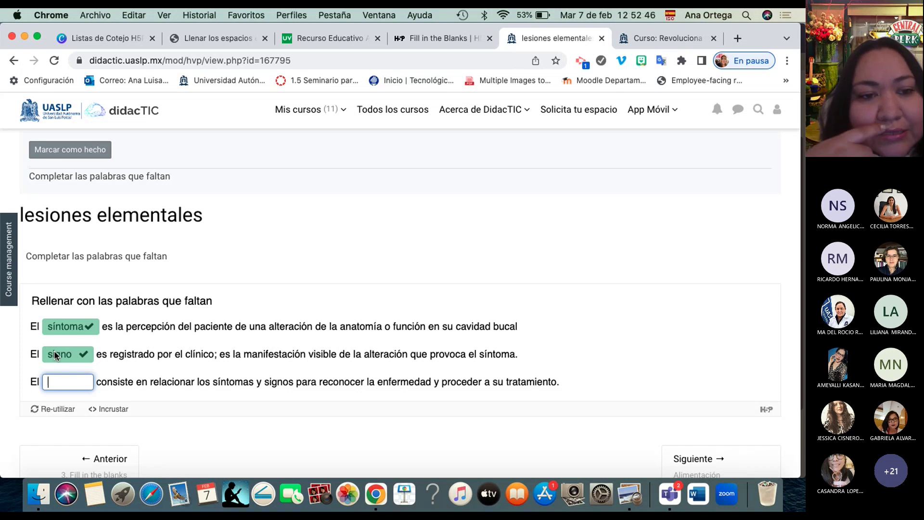
{"action": "type", "text": "diagn"}
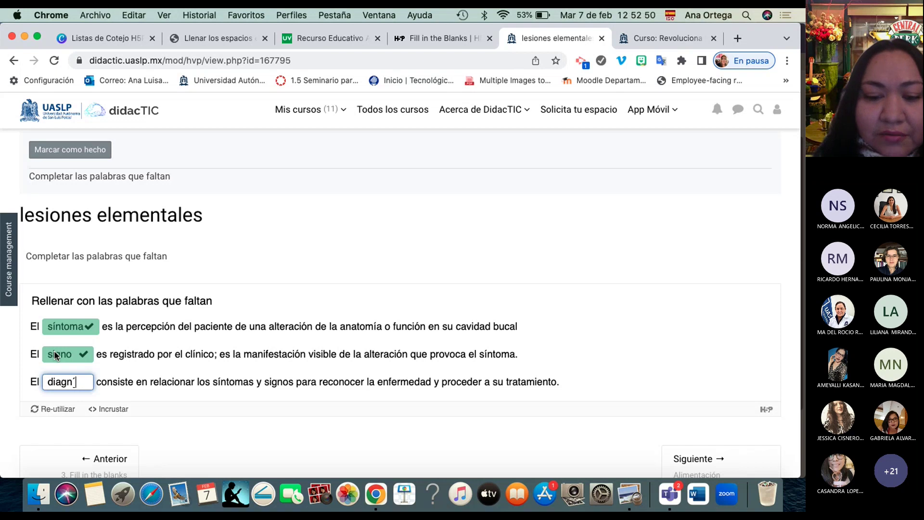
{"action": "type", "text": "ós"}
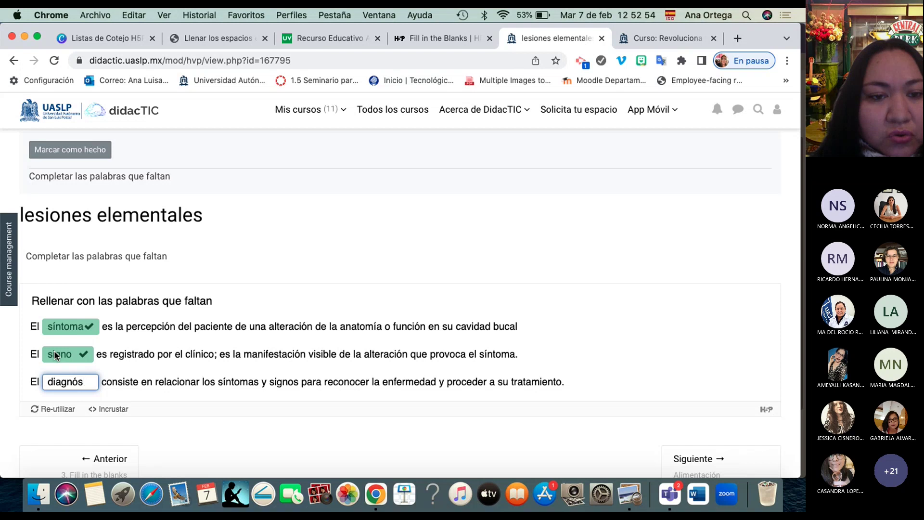
{"action": "type", "text": "tico"}
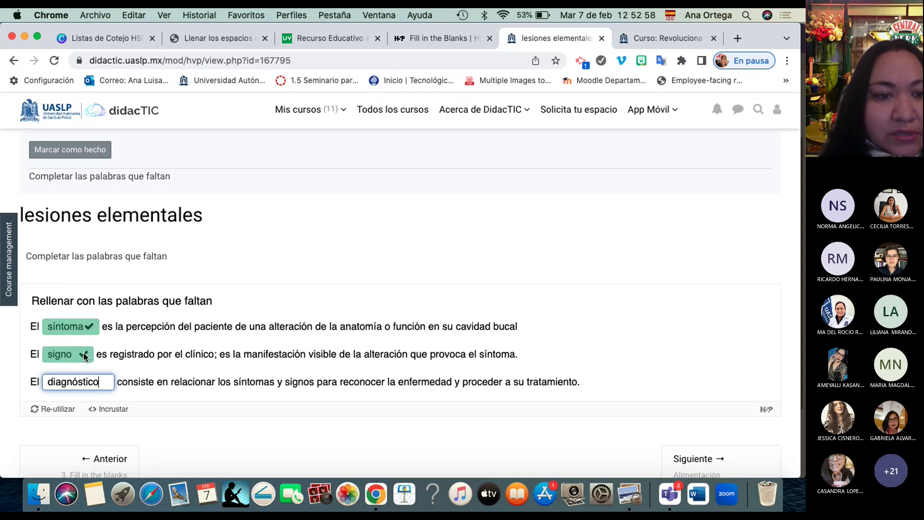
{"action": "left_click", "coordinate": [137, 357]}
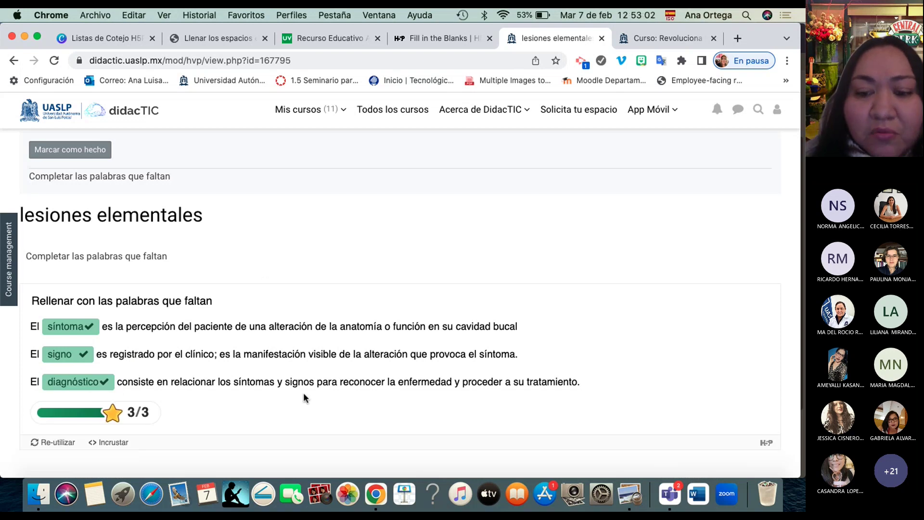
Check which keyboard input languages are available on the computer.
{"action": "left_click", "coordinate": [671, 15]}
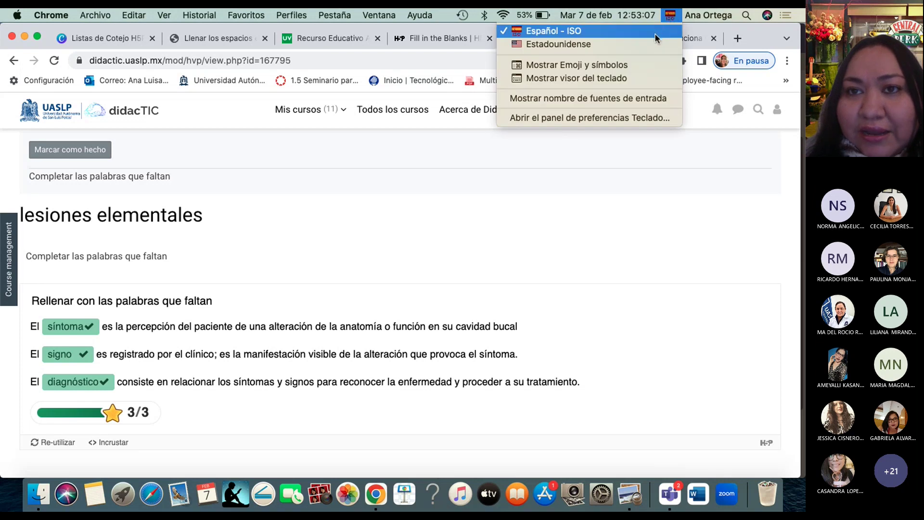
{"action": "left_click", "coordinate": [672, 16]}
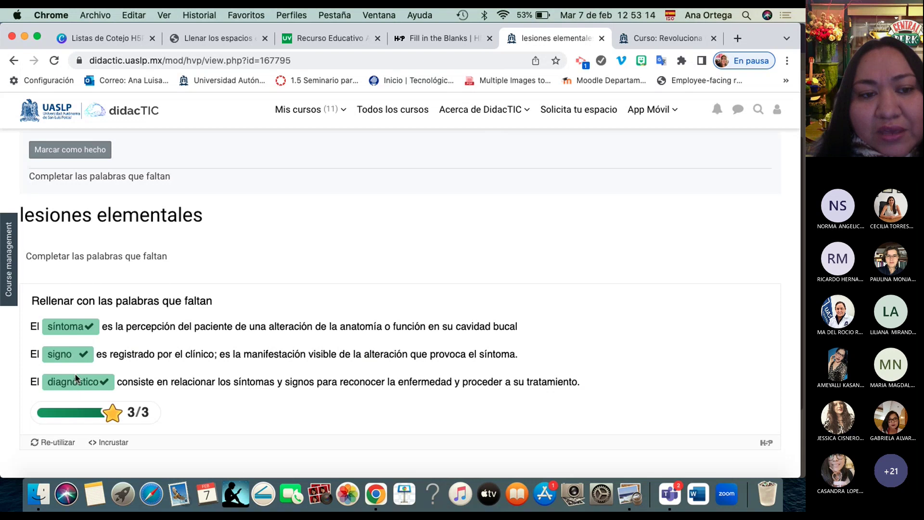
Review the completed sentences, answer feedback and score of the lesiones elementales exercise.
{"action": "scroll", "coordinate": [75, 388], "scroll_direction": "up", "scroll_amount": 5}
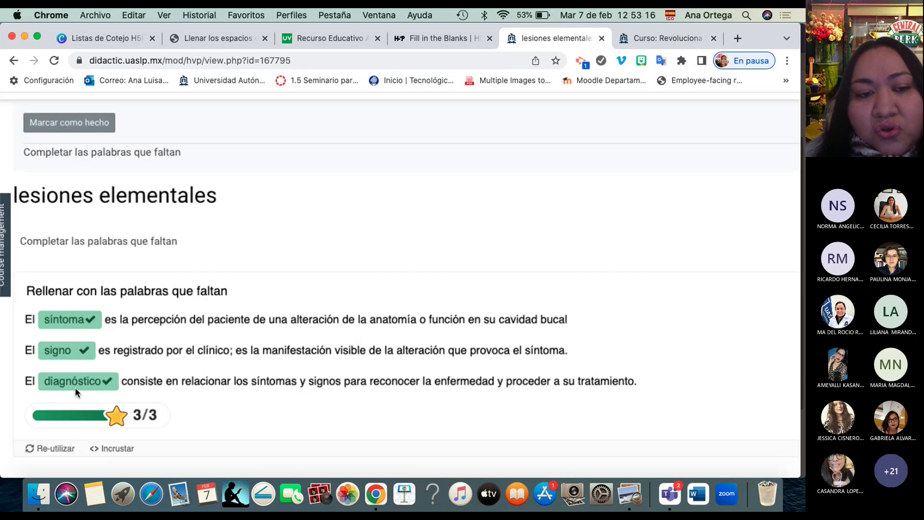
{"action": "scroll", "coordinate": [75, 388], "scroll_direction": "down", "scroll_amount": 2}
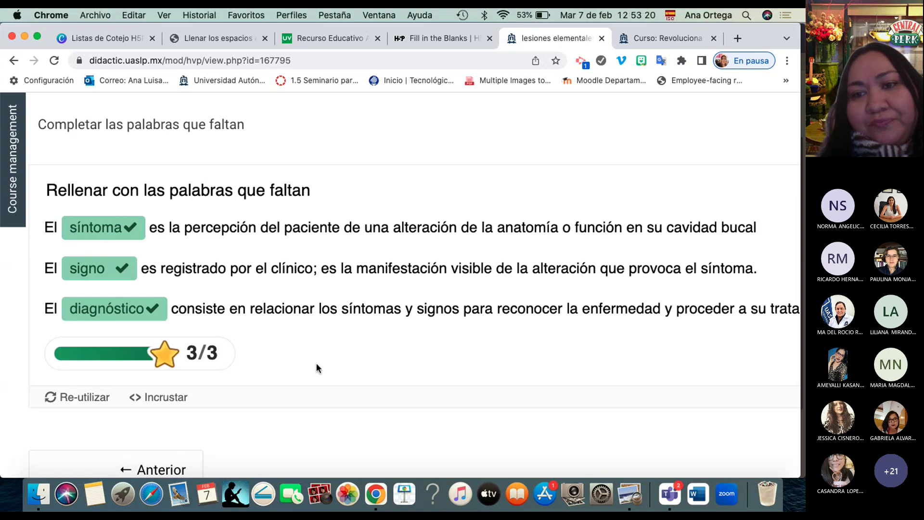
{"action": "scroll", "coordinate": [316, 364], "scroll_direction": "down", "scroll_amount": 5}
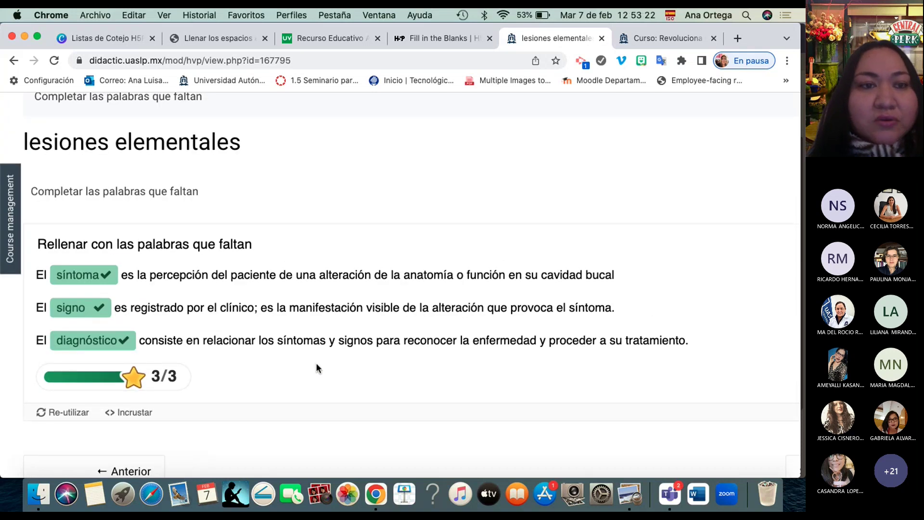
{"action": "scroll", "coordinate": [317, 364], "scroll_direction": "down", "scroll_amount": 4}
{"action": "scroll", "coordinate": [316, 364], "scroll_direction": "down", "scroll_amount": 2}
{"action": "scroll", "coordinate": [316, 364], "scroll_direction": "up", "scroll_amount": 12}
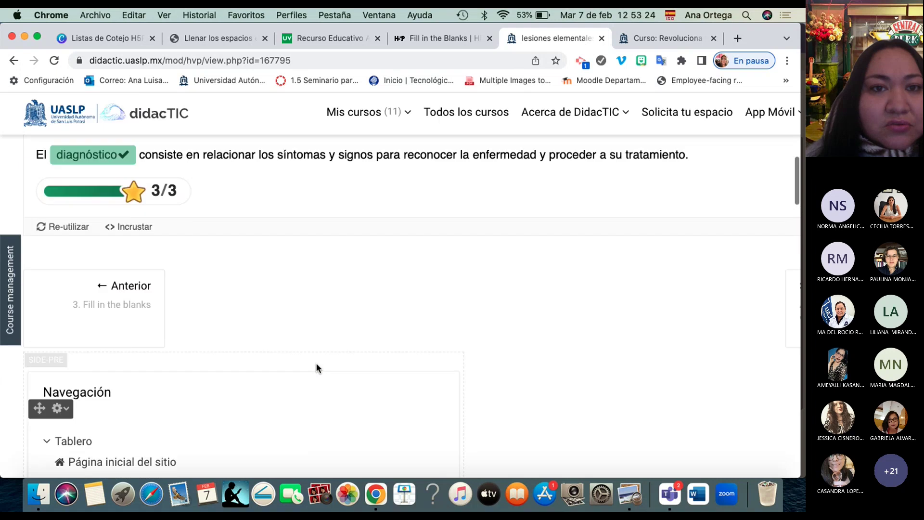
{"action": "scroll", "coordinate": [316, 365], "scroll_direction": "down", "scroll_amount": 10}
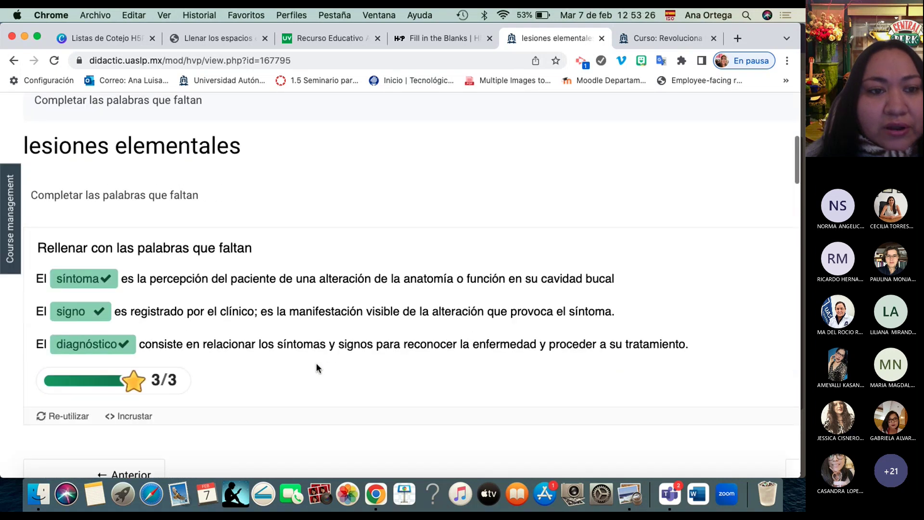
{"action": "scroll", "coordinate": [316, 364], "scroll_direction": "down", "scroll_amount": 2}
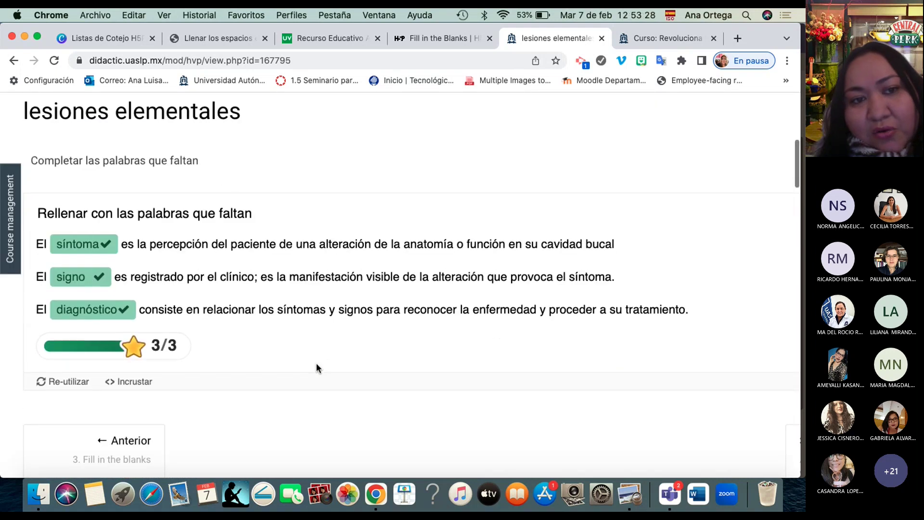
{"action": "scroll", "coordinate": [316, 363], "scroll_direction": "up", "scroll_amount": 3}
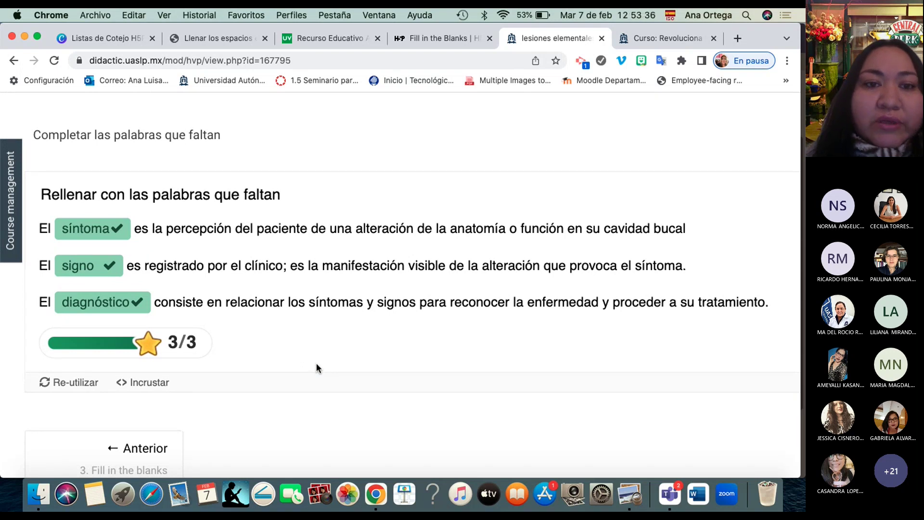
{"action": "scroll", "coordinate": [316, 364], "scroll_direction": "down", "scroll_amount": 3}
{"action": "scroll", "coordinate": [316, 364], "scroll_direction": "up", "scroll_amount": 4}
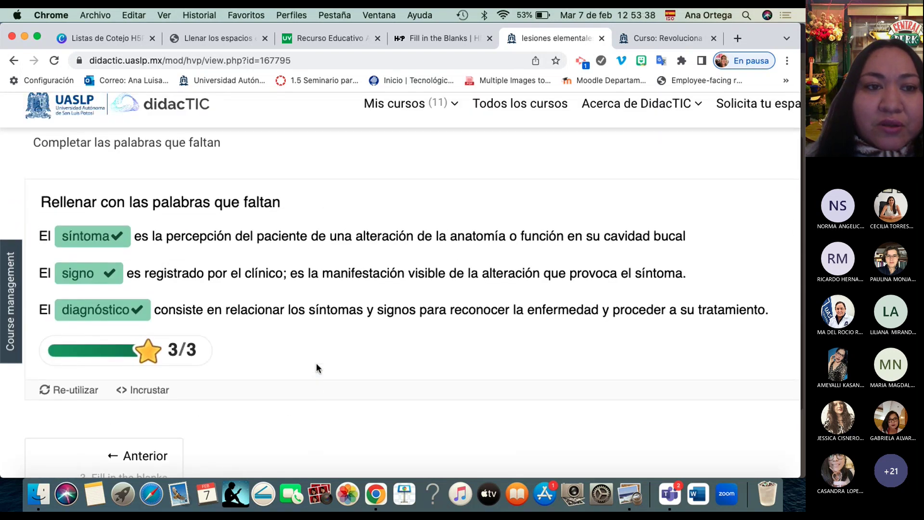
{"action": "scroll", "coordinate": [316, 364], "scroll_direction": "up", "scroll_amount": 2}
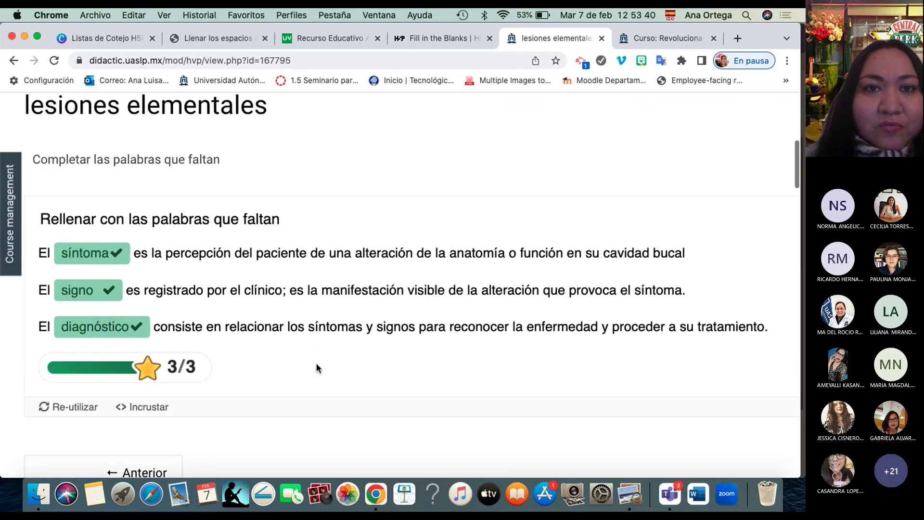
{"action": "scroll", "coordinate": [316, 363], "scroll_direction": "up", "scroll_amount": 2}
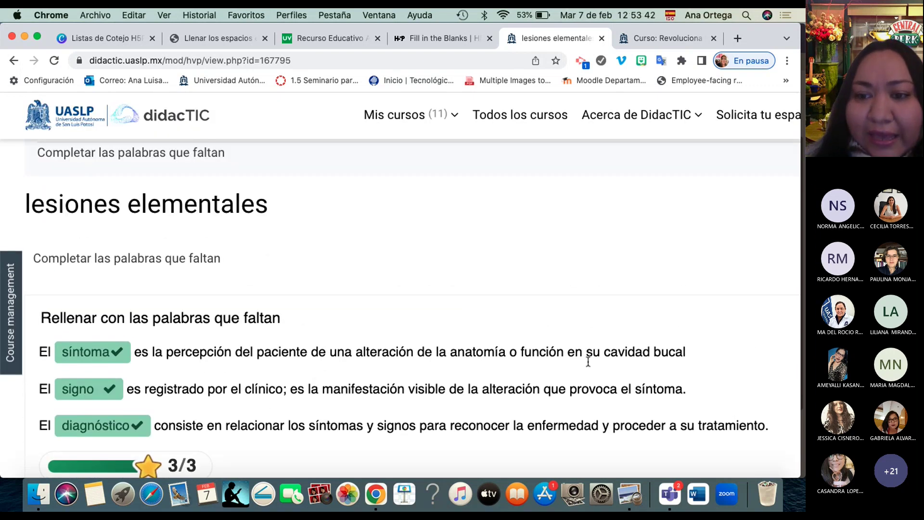
Go to the first "Revoluciona tus clases en DidacTIC" course and open its "3. Residuos/ Fill in the blanks" activity.
{"action": "left_click", "coordinate": [455, 115]}
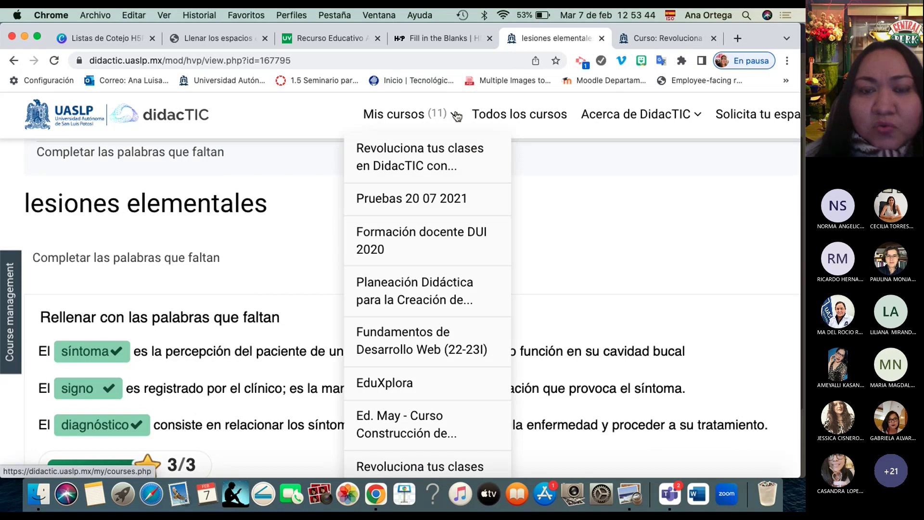
{"action": "left_click", "coordinate": [460, 166]}
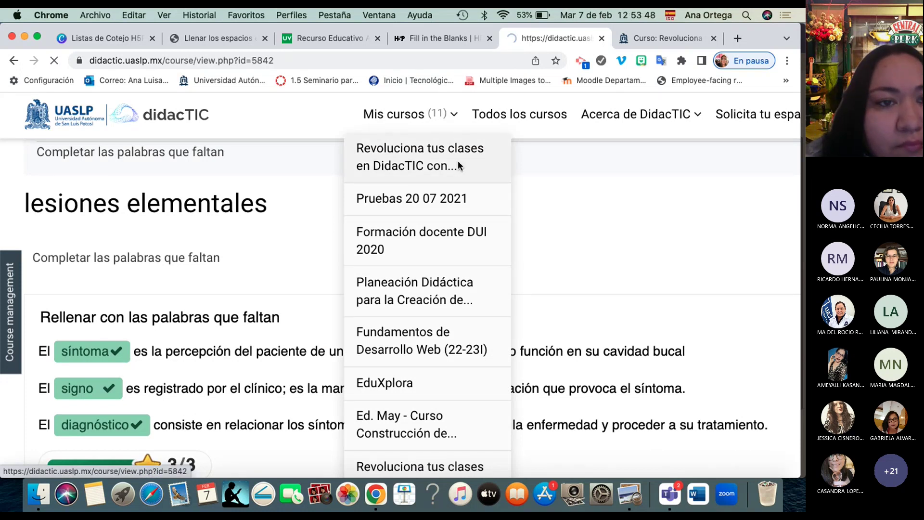
{"action": "scroll", "coordinate": [307, 398], "scroll_direction": "down", "scroll_amount": 10}
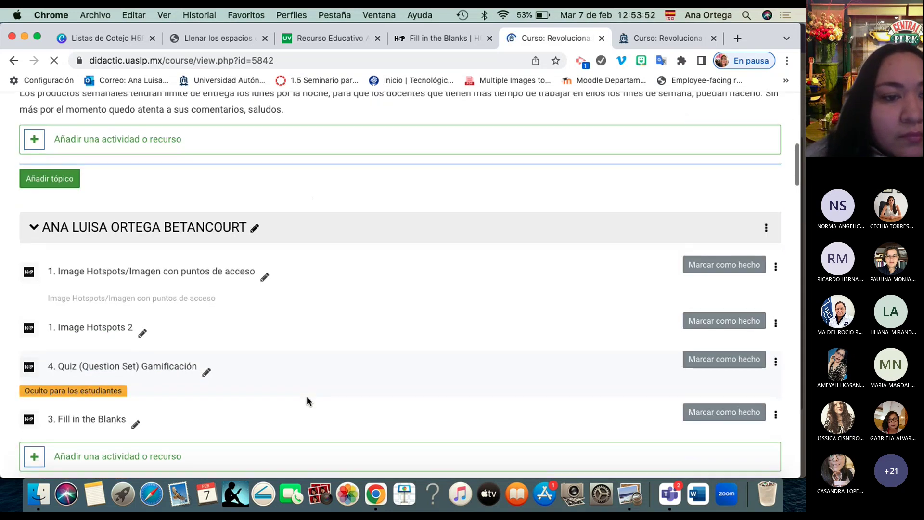
{"action": "scroll", "coordinate": [308, 398], "scroll_direction": "down", "scroll_amount": 5}
{"action": "scroll", "coordinate": [308, 397], "scroll_direction": "down", "scroll_amount": 5}
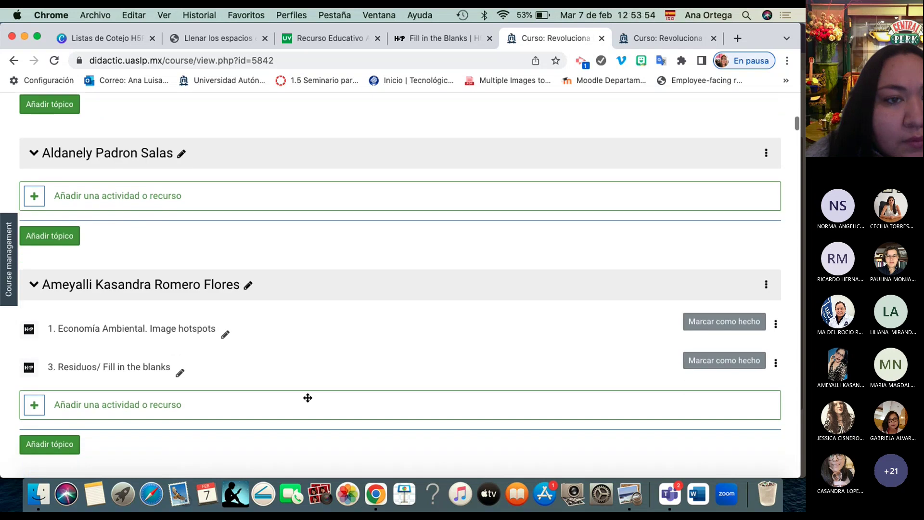
{"action": "scroll", "coordinate": [308, 401], "scroll_direction": "down", "scroll_amount": 5}
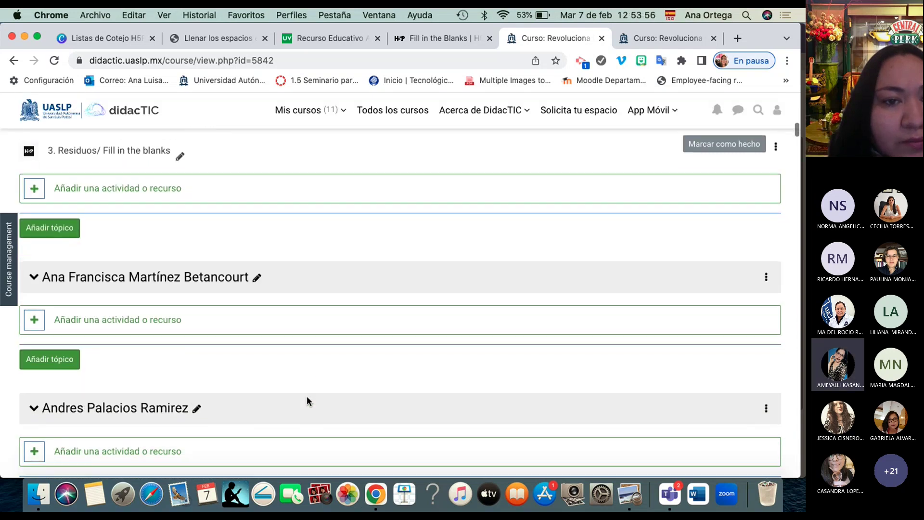
{"action": "scroll", "coordinate": [307, 399], "scroll_direction": "down", "scroll_amount": 5}
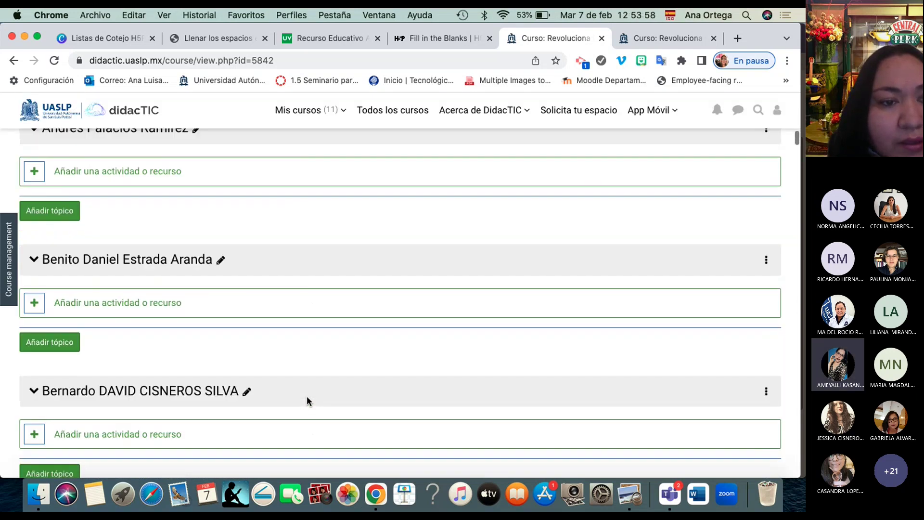
{"action": "scroll", "coordinate": [307, 397], "scroll_direction": "up", "scroll_amount": 10}
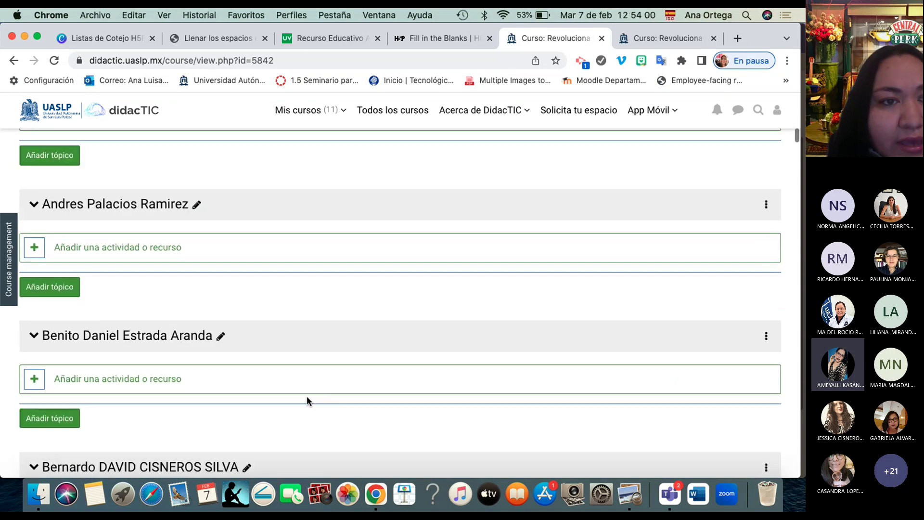
{"action": "scroll", "coordinate": [307, 398], "scroll_direction": "up", "scroll_amount": 1}
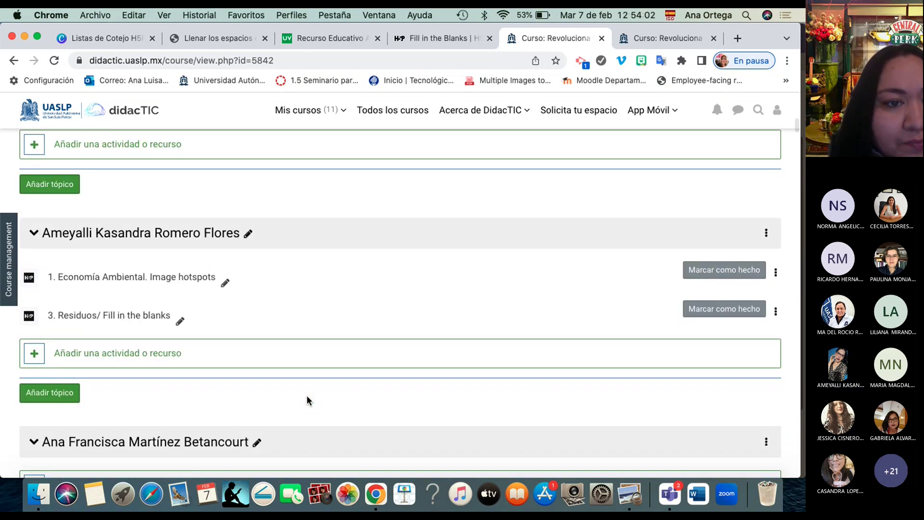
{"action": "left_click", "coordinate": [92, 320]}
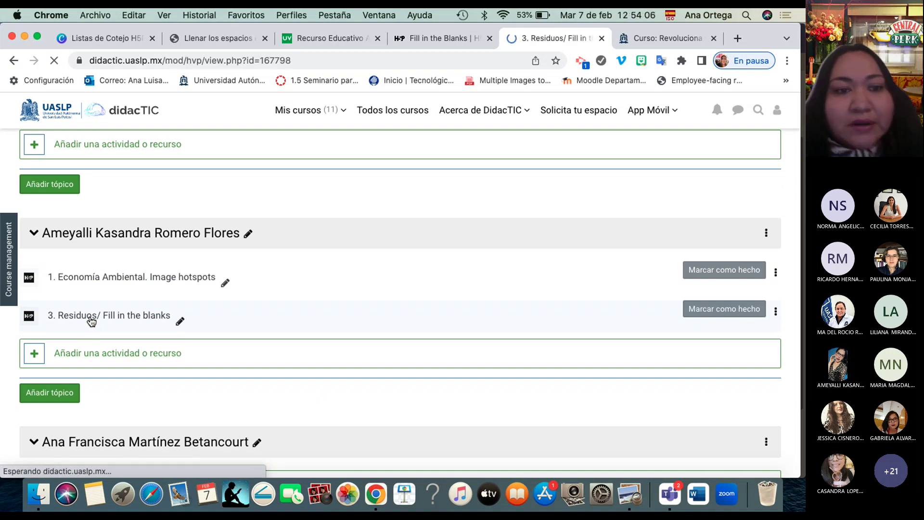
Fill the blank in the first sentence of the Residuos exercise with "residuos".
{"action": "scroll", "coordinate": [91, 321], "scroll_direction": "down", "scroll_amount": 8}
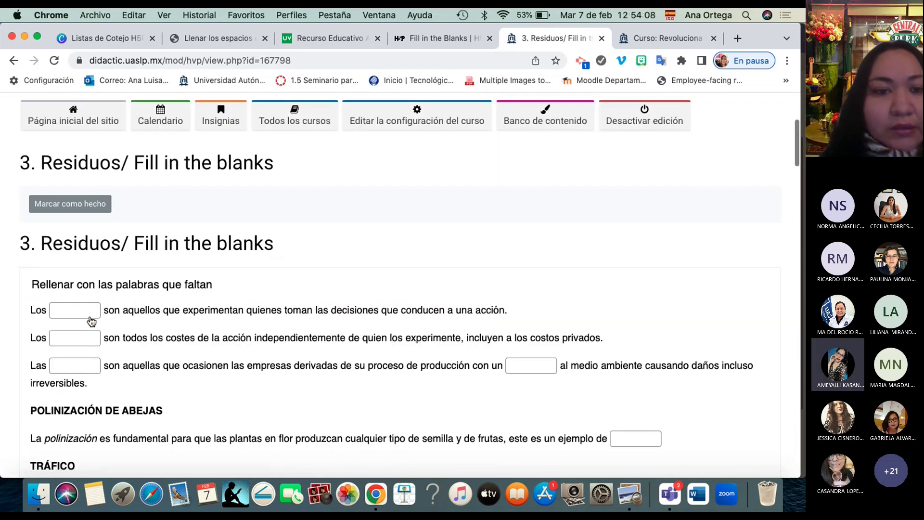
{"action": "scroll", "coordinate": [91, 321], "scroll_direction": "up", "scroll_amount": 2}
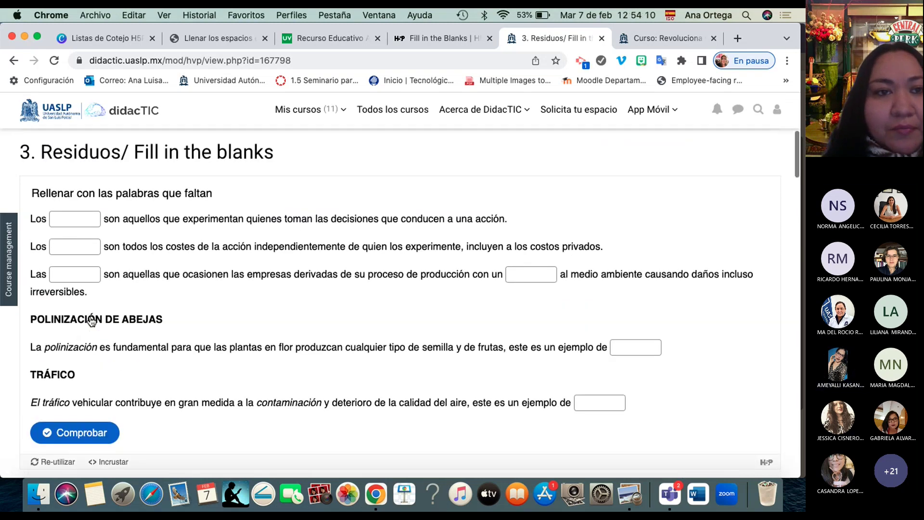
{"action": "scroll", "coordinate": [92, 321], "scroll_direction": "up", "scroll_amount": 1}
{"action": "scroll", "coordinate": [91, 321], "scroll_direction": "down", "scroll_amount": 1}
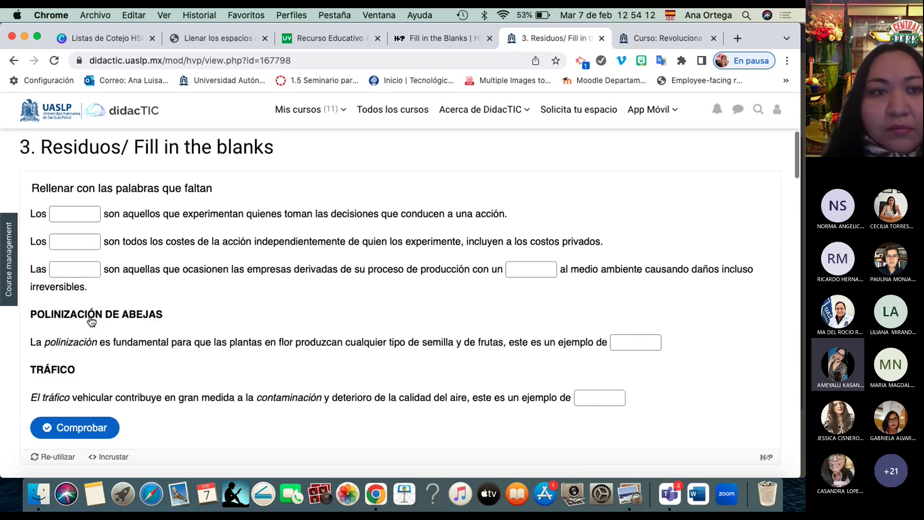
{"action": "left_click", "coordinate": [70, 212]}
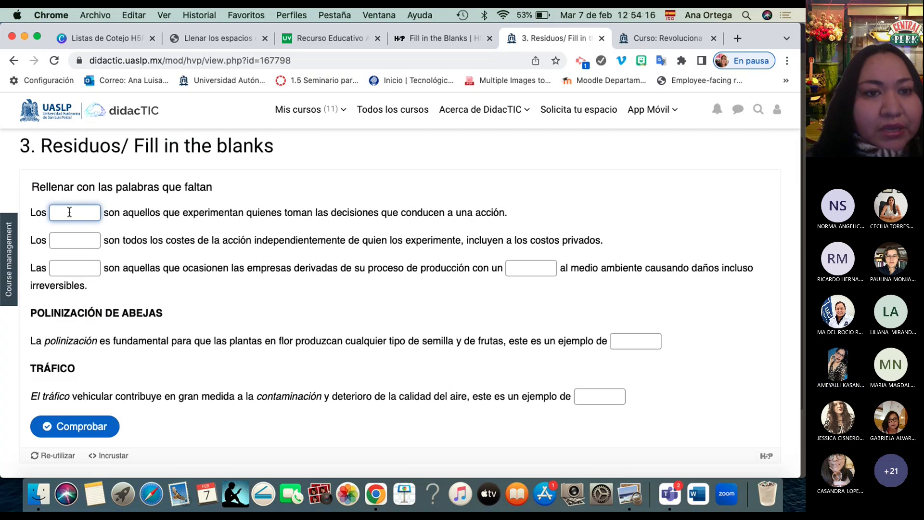
{"action": "type", "text": "r"}
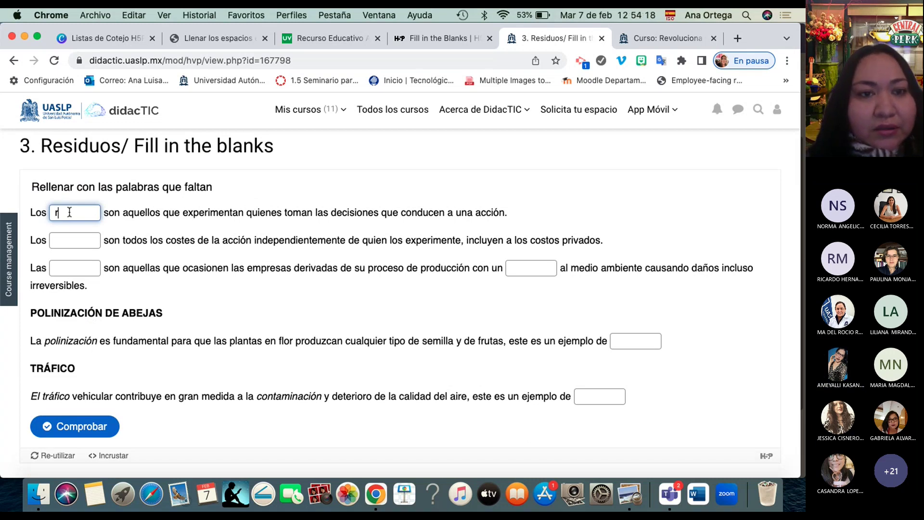
{"action": "type", "text": "es"}
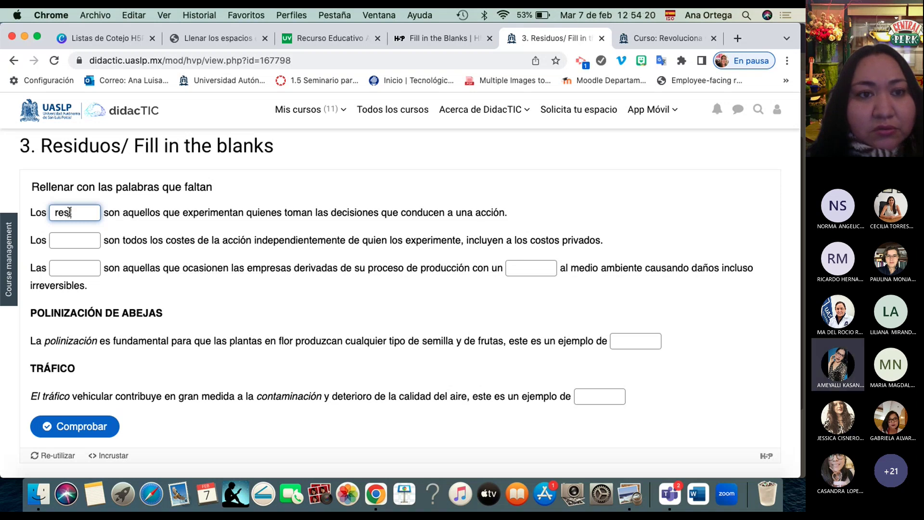
{"action": "type", "text": "iduos"}
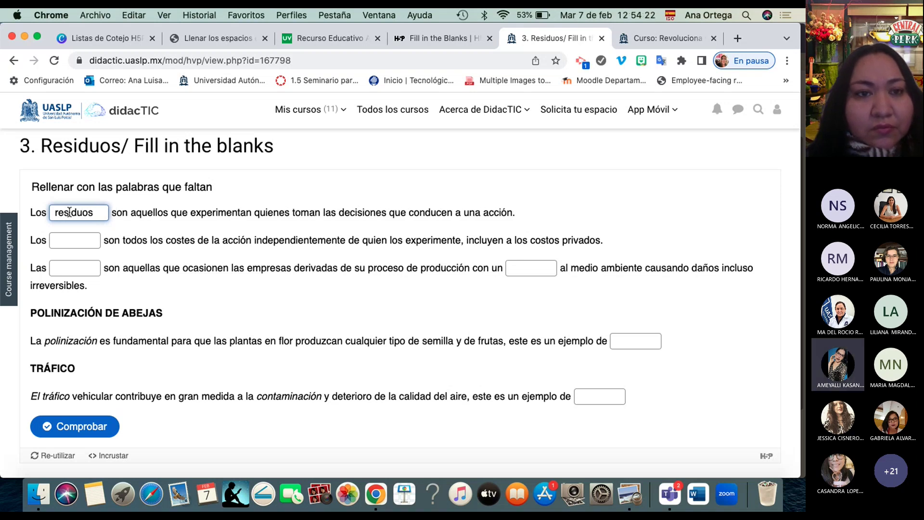
Fill the blank in the second sentence of the Residuos exercise with "costos sociales".
{"action": "key", "text": "Tab"}
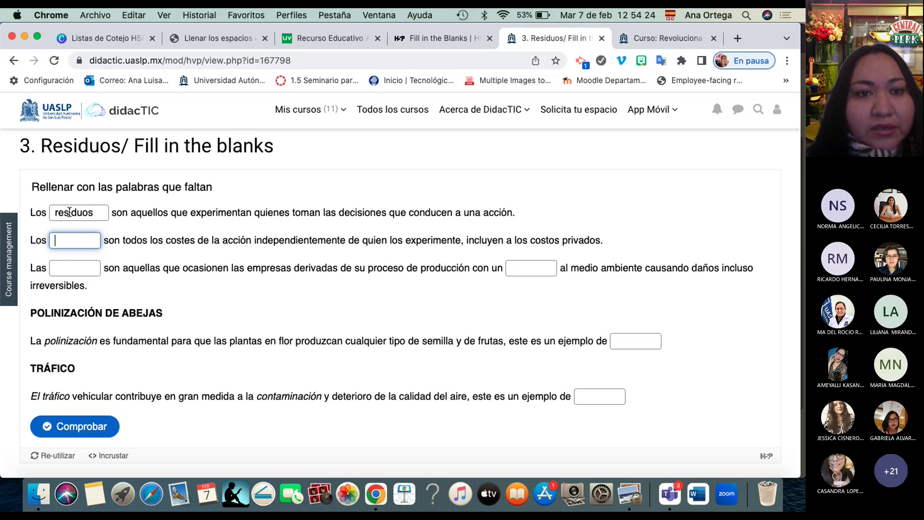
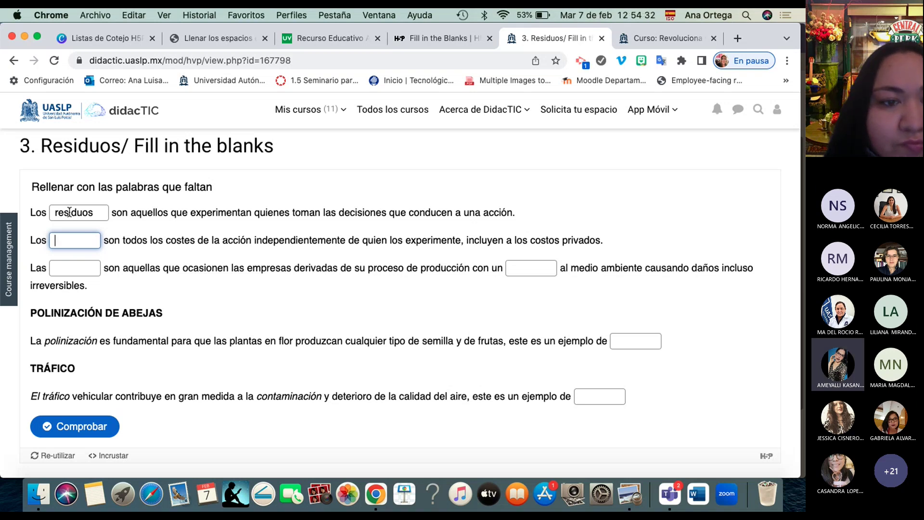
{"action": "type", "text": "costo"}
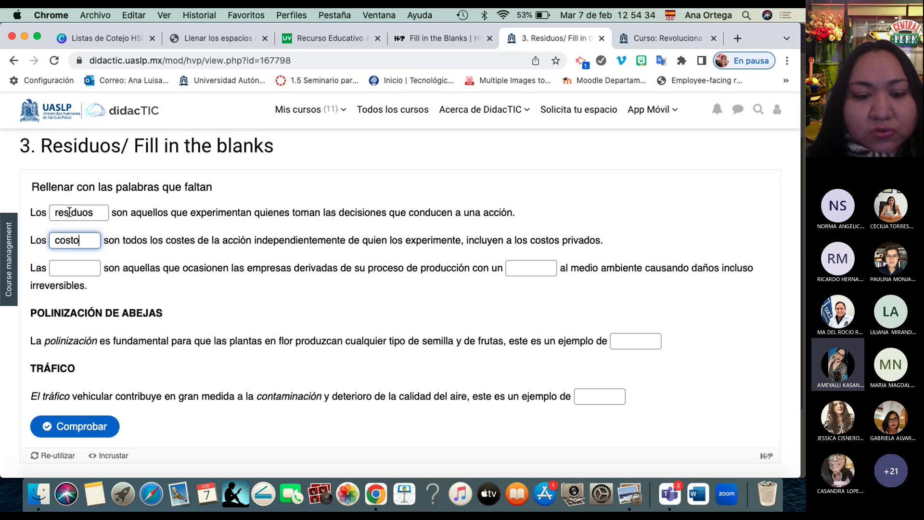
{"action": "type", "text": "s sociale"}
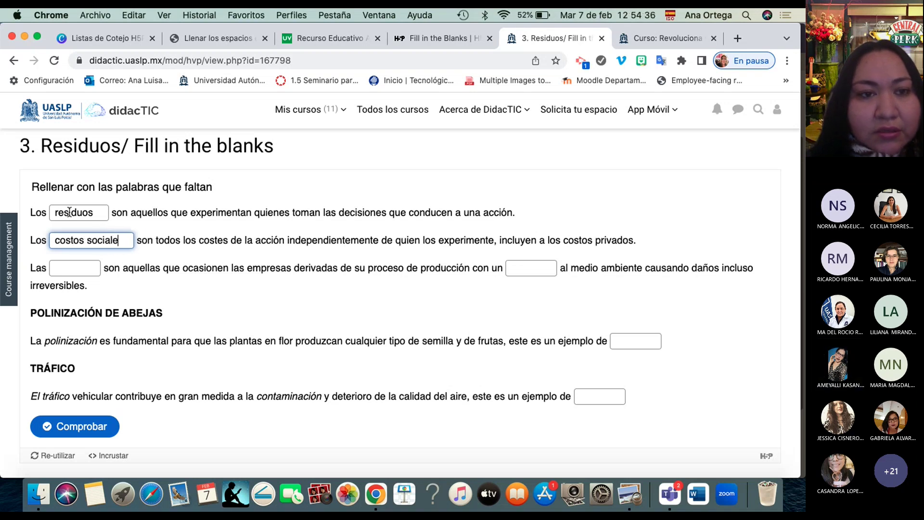
{"action": "type", "text": "s"}
Fill the two blanks in the third sentence with "externalidades negativas" and "impacto negativo".
{"action": "key", "text": "Tab"}
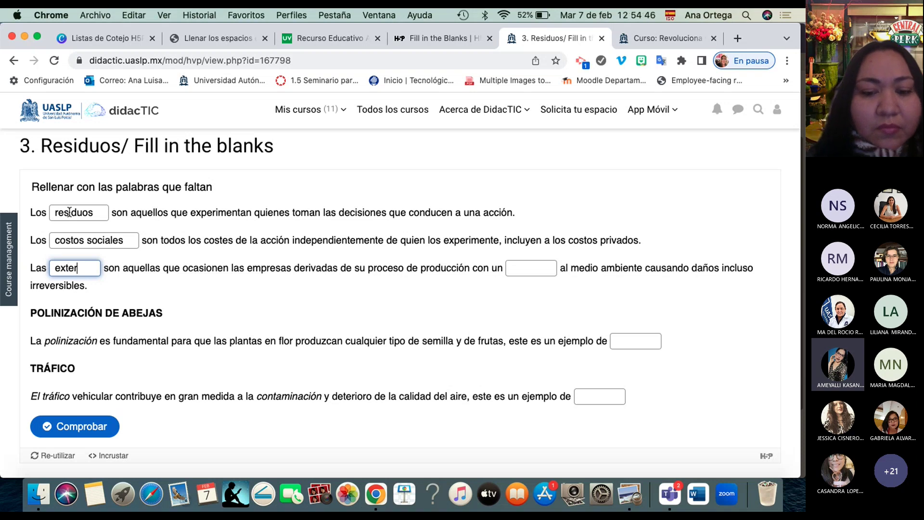
{"action": "type", "text": "alidad"}
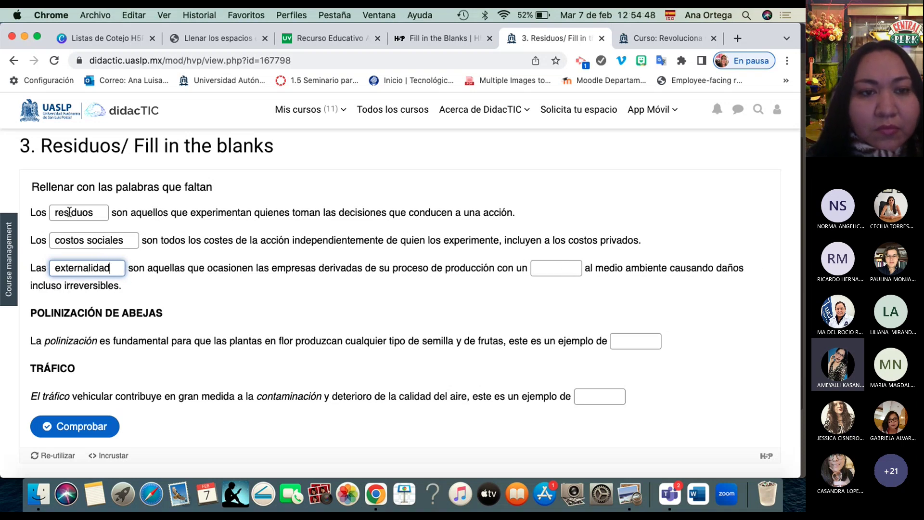
{"action": "type", "text": "es nega"}
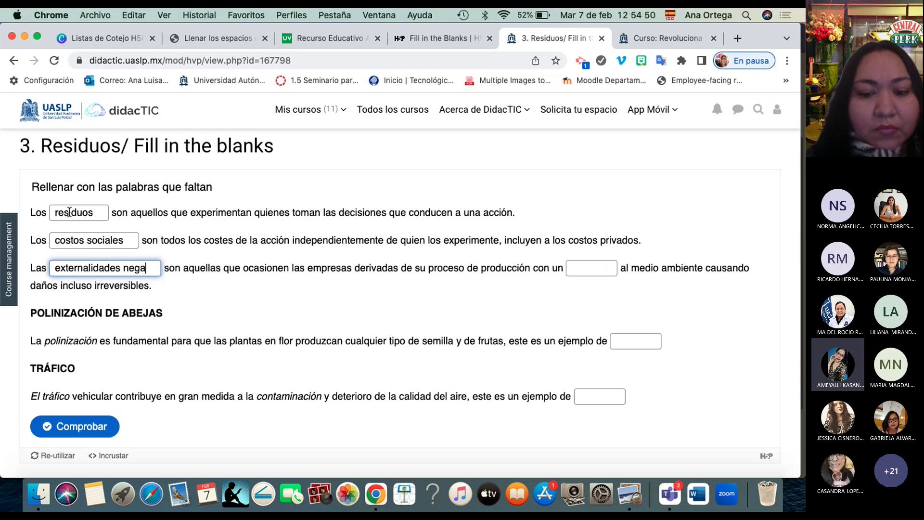
{"action": "type", "text": "tivas"}
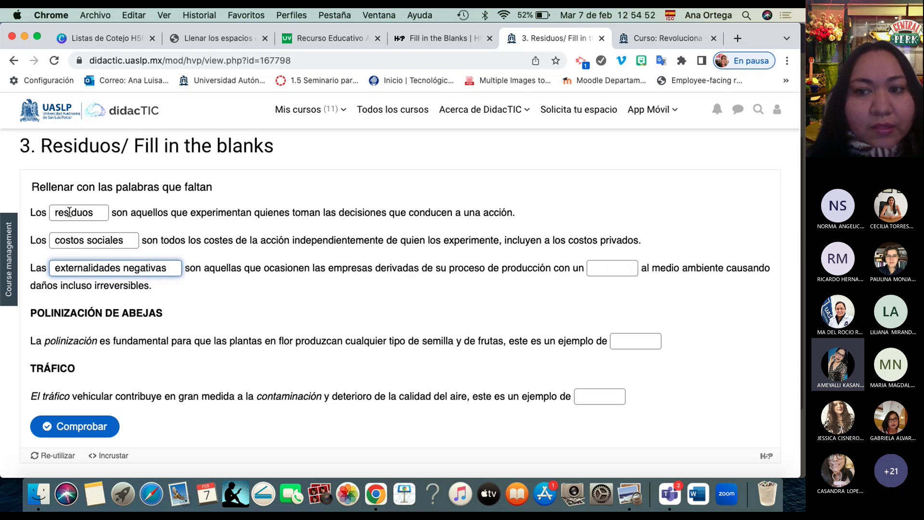
{"action": "key", "text": "Tab"}
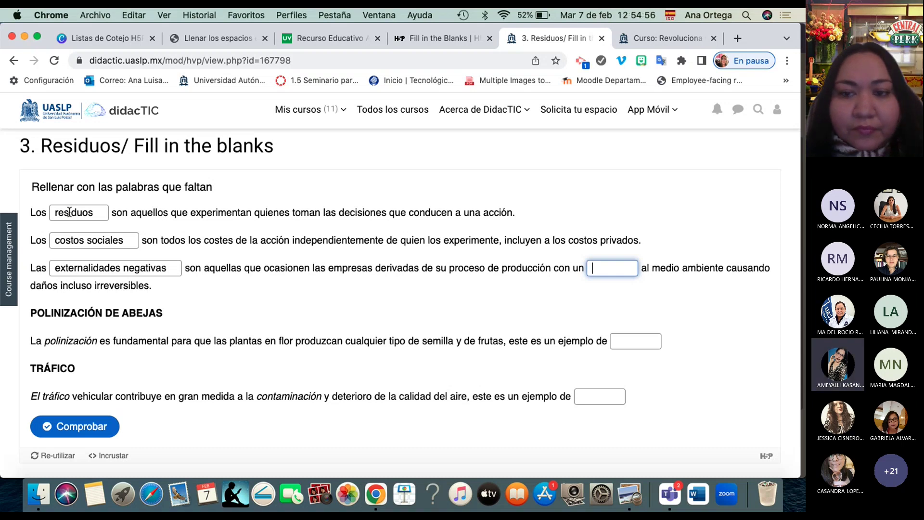
{"action": "type", "text": "impac"}
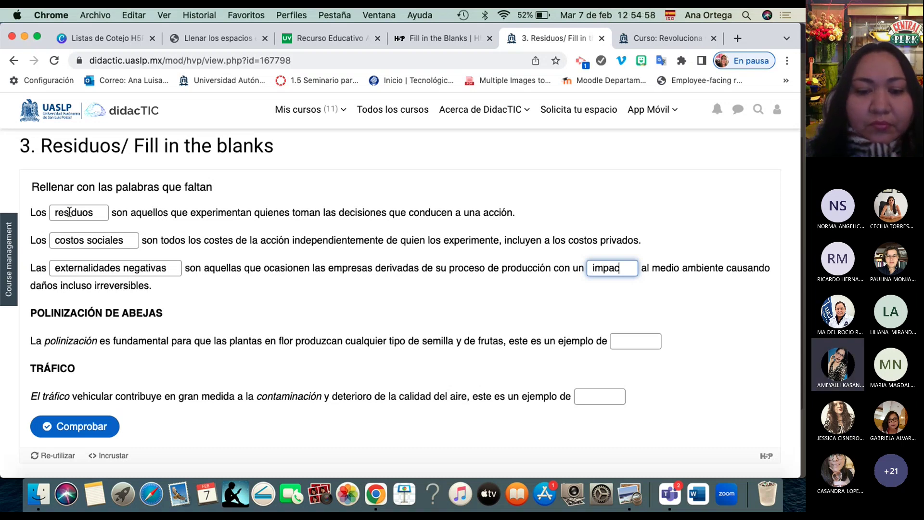
{"action": "type", "text": "to negat"}
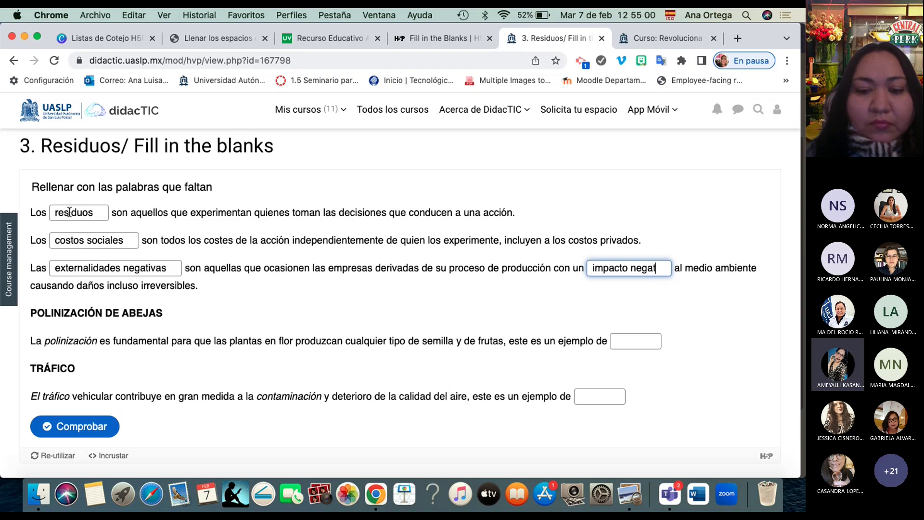
{"action": "type", "text": "ivo"}
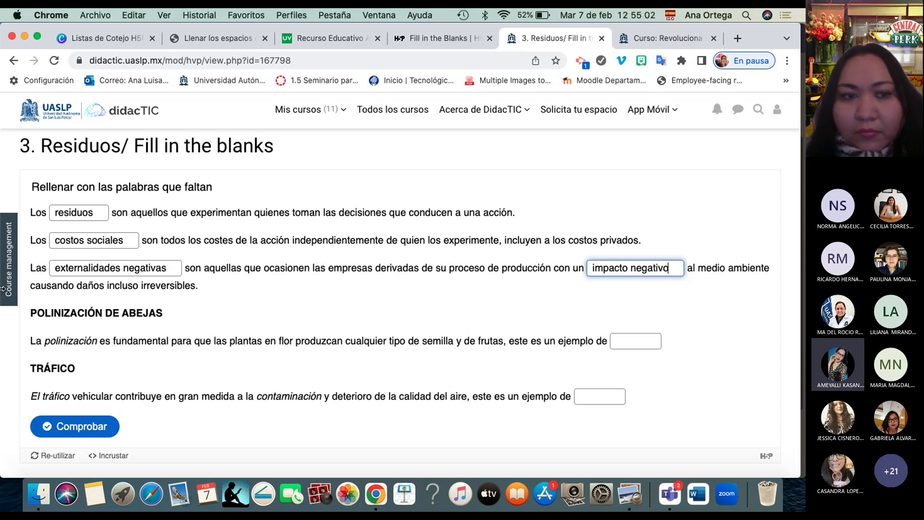
Fill the blank in the "Polinización de abejas" sentence with "externalidad positiva".
{"action": "left_click", "coordinate": [625, 348]}
{"action": "scroll", "coordinate": [449, 365], "scroll_direction": "down", "scroll_amount": 2}
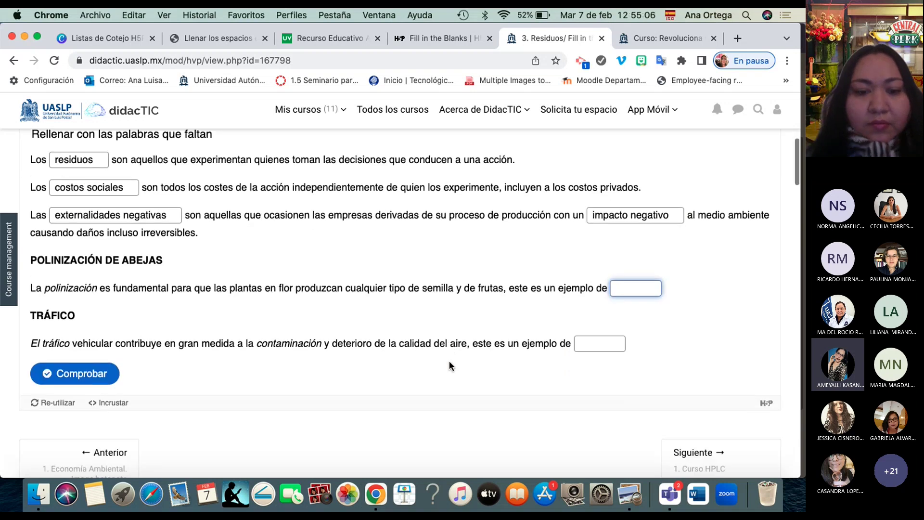
{"action": "type", "text": "externa"}
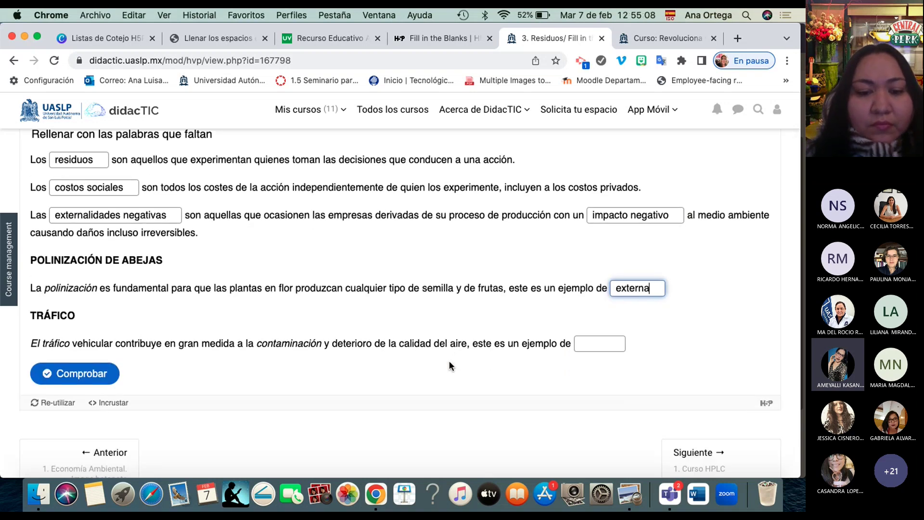
{"action": "type", "text": "lidad "}
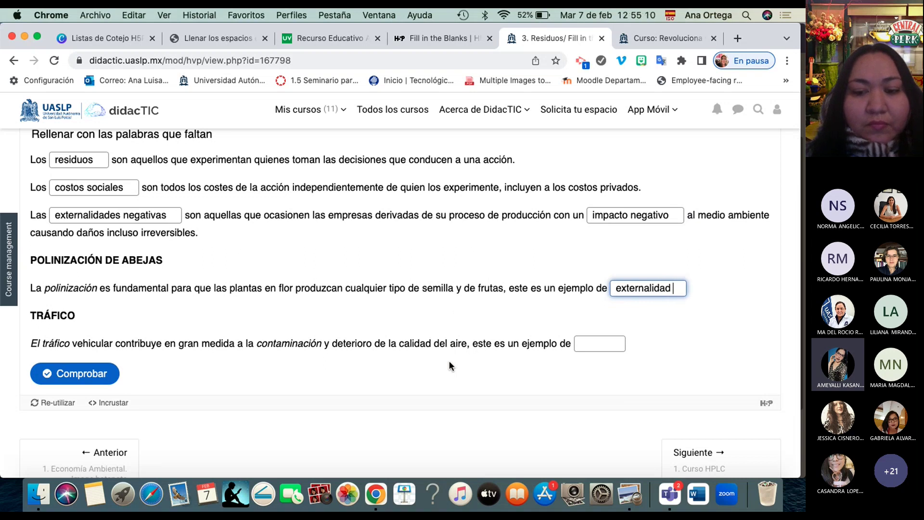
{"action": "type", "text": "positiva"}
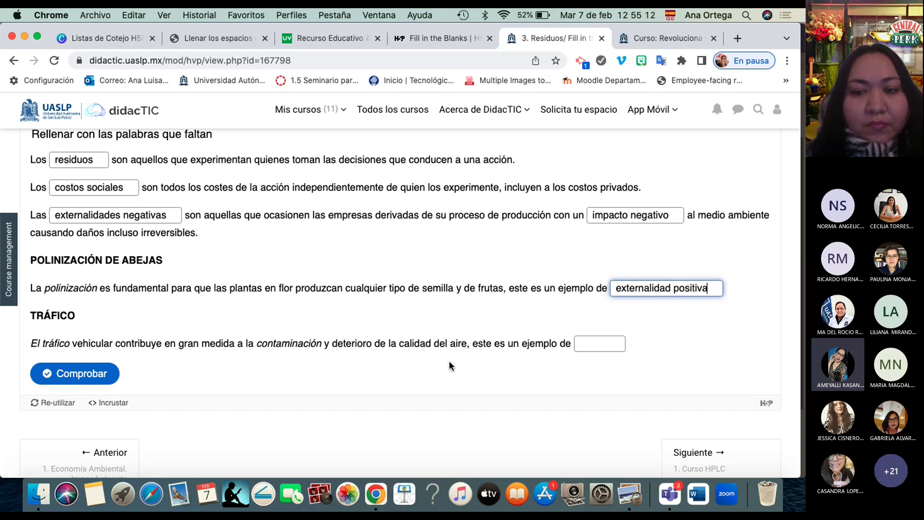
Fill the blank in the "Tráfico" sentence with "externalidad negativa".
{"action": "left_click", "coordinate": [596, 345]}
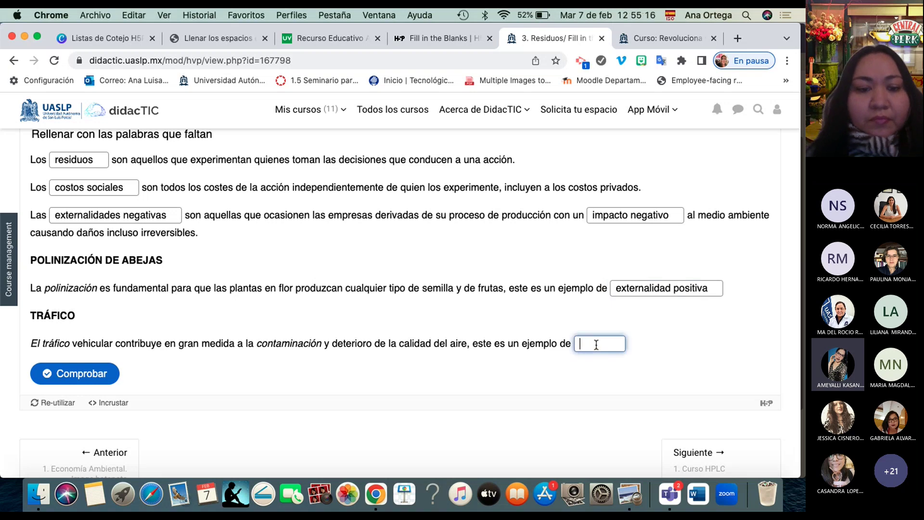
{"action": "type", "text": "e"}
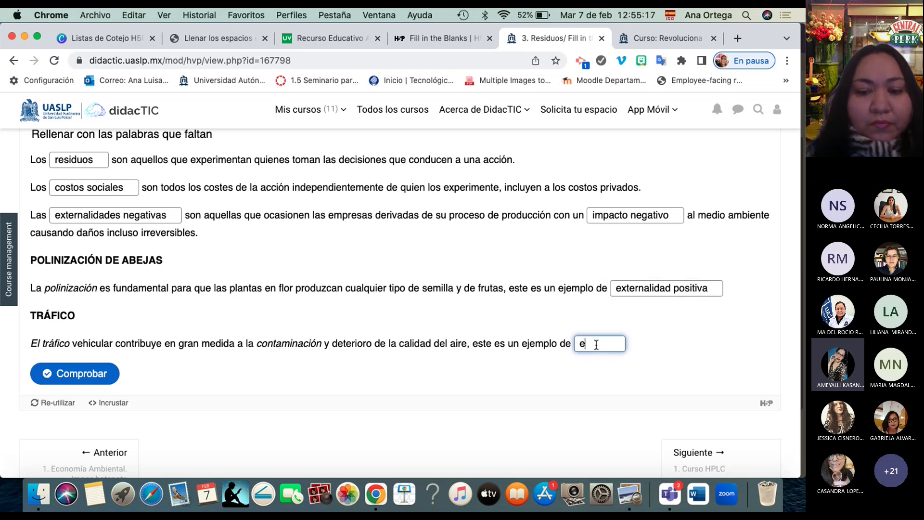
{"action": "type", "text": "xternalidad "}
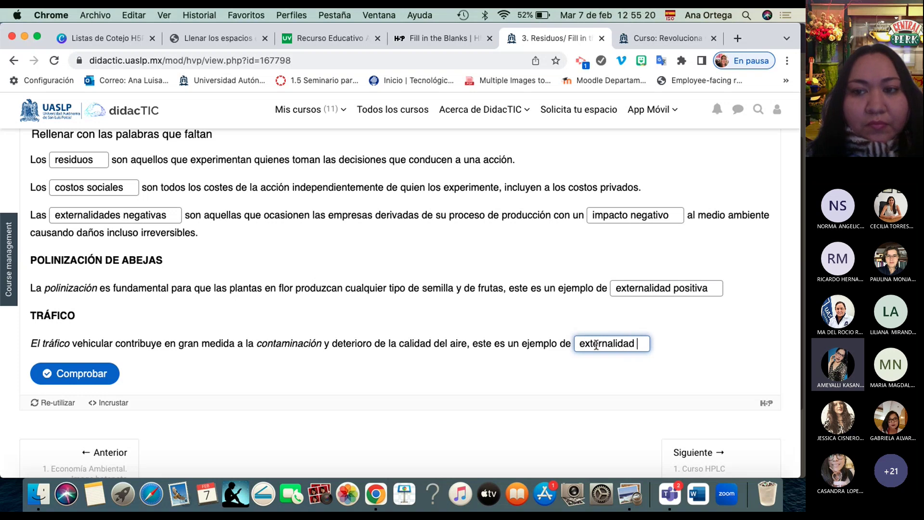
{"action": "type", "text": "negati"}
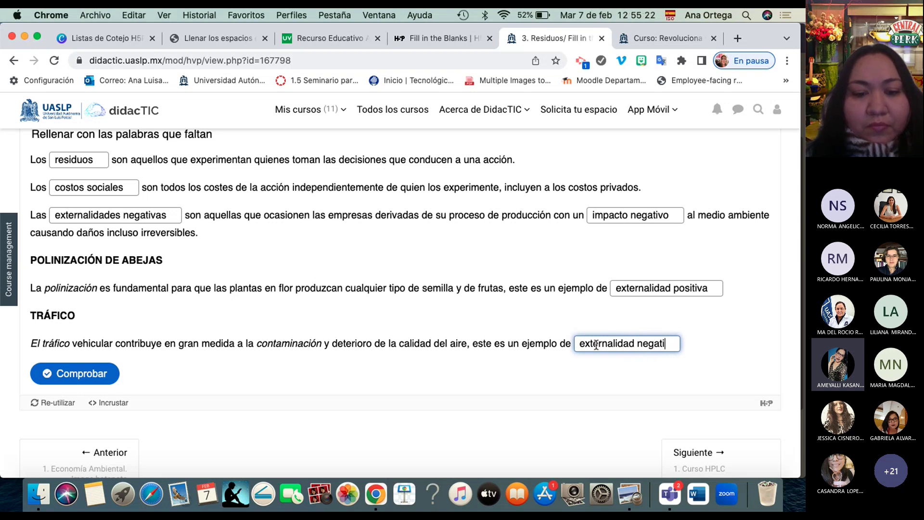
{"action": "type", "text": "va"}
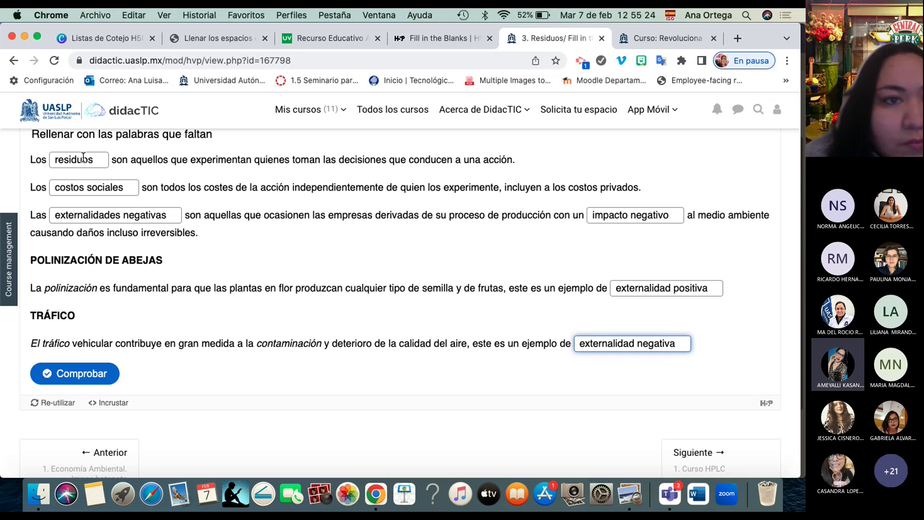
Replace the answer in the first sentence of the Residuos exercise with "costos privados".
{"action": "left_click", "coordinate": [126, 188]}
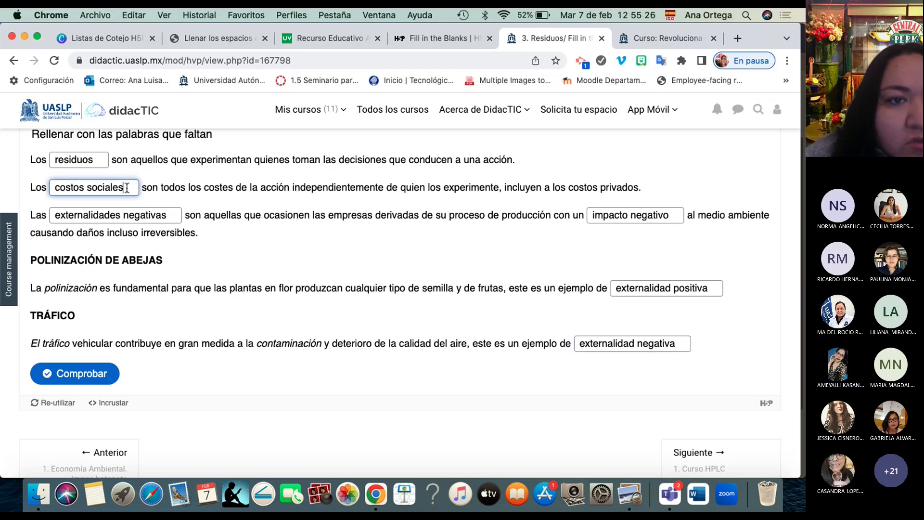
{"action": "left_click", "coordinate": [96, 162]}
{"action": "key", "text": "BackSpace"}
{"action": "key", "text": "BackSpace"}
{"action": "key", "text": "BackSpace"}
{"action": "key", "text": "BackSpace"}
{"action": "key", "text": "BackSpace"}
{"action": "key", "text": "BackSpace"}
{"action": "key", "text": "BackSpace"}
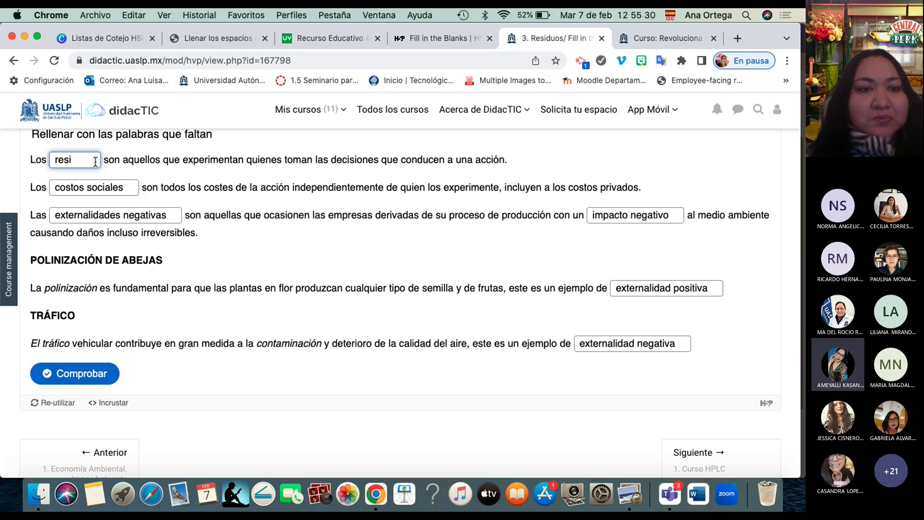
{"action": "type", "text": "cos"}
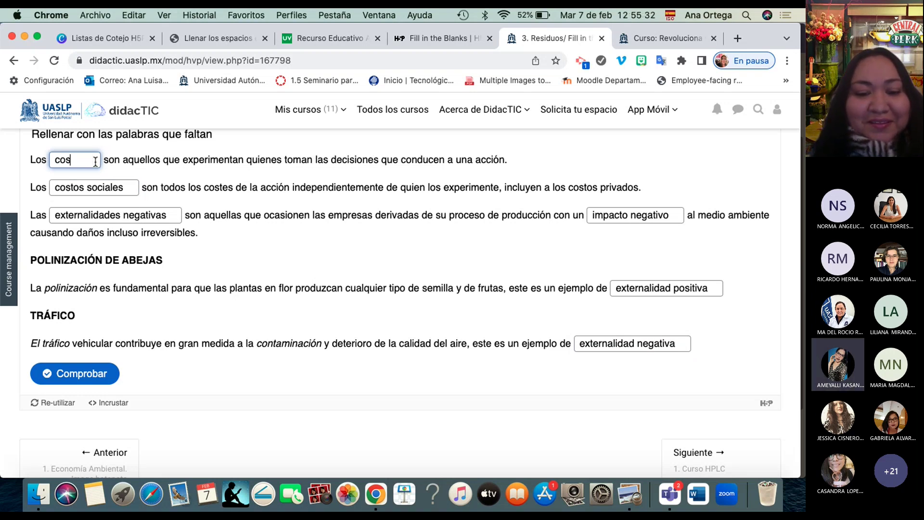
{"action": "type", "text": "tos p"}
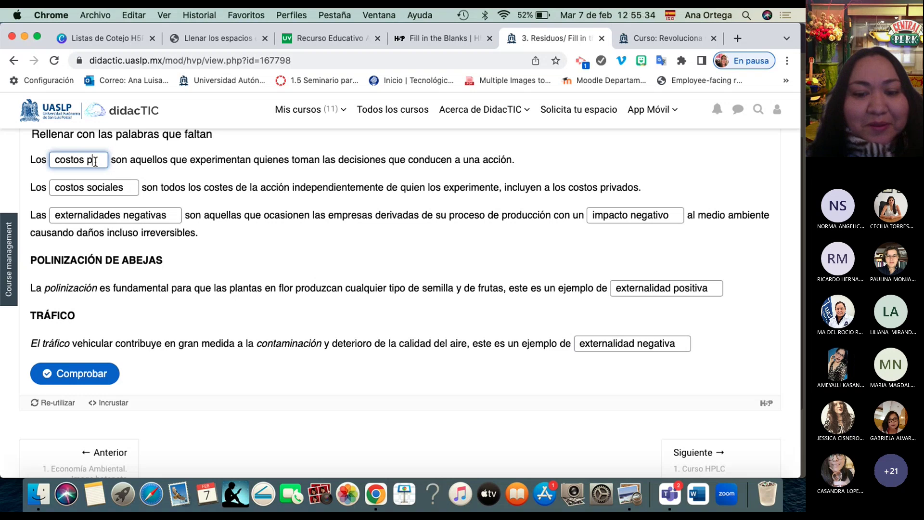
{"action": "type", "text": "rivados"}
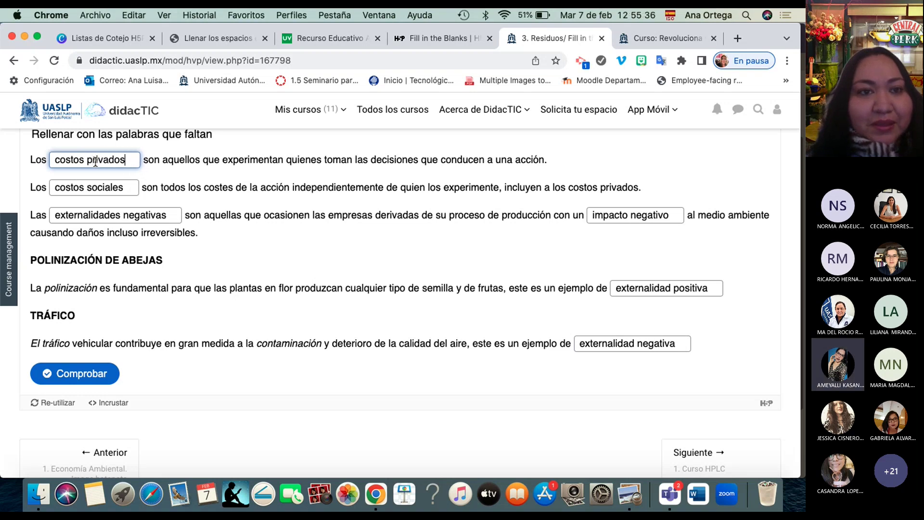
Check the answers of the Residuos exercise and review the feedback and score.
{"action": "left_click", "coordinate": [72, 367]}
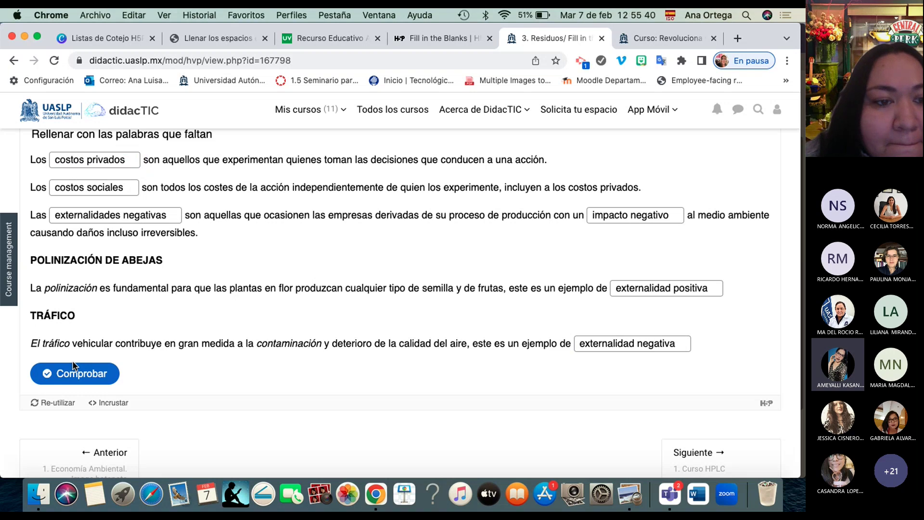
{"action": "left_click", "coordinate": [75, 369]}
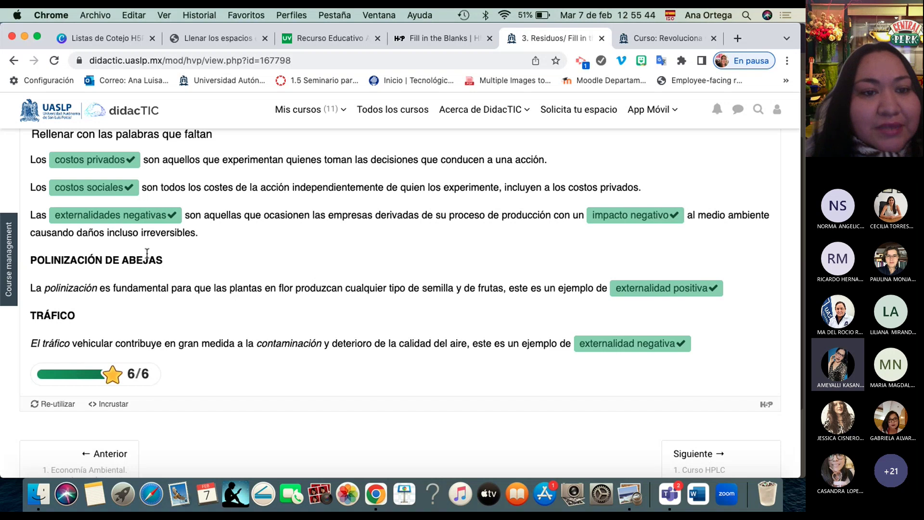
{"action": "scroll", "coordinate": [147, 254], "scroll_direction": "up", "scroll_amount": 3}
{"action": "scroll", "coordinate": [148, 252], "scroll_direction": "down", "scroll_amount": 5}
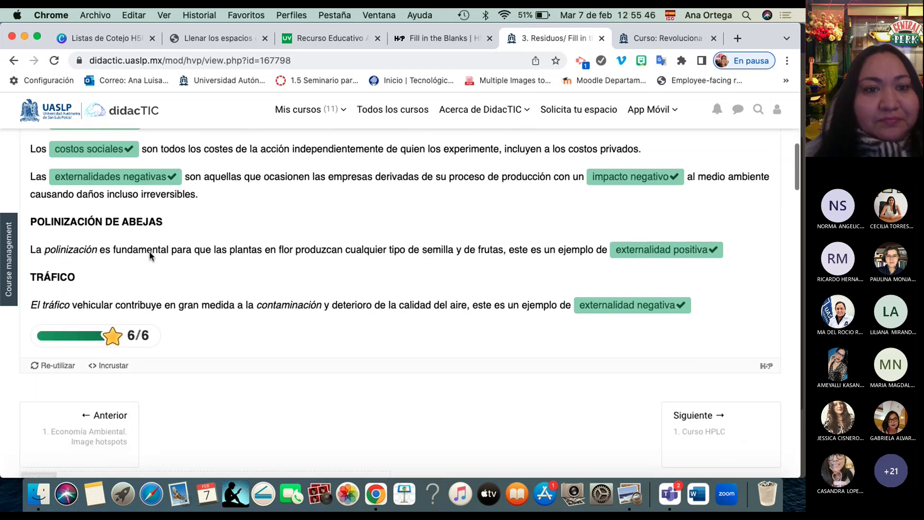
{"action": "scroll", "coordinate": [150, 254], "scroll_direction": "up", "scroll_amount": 10}
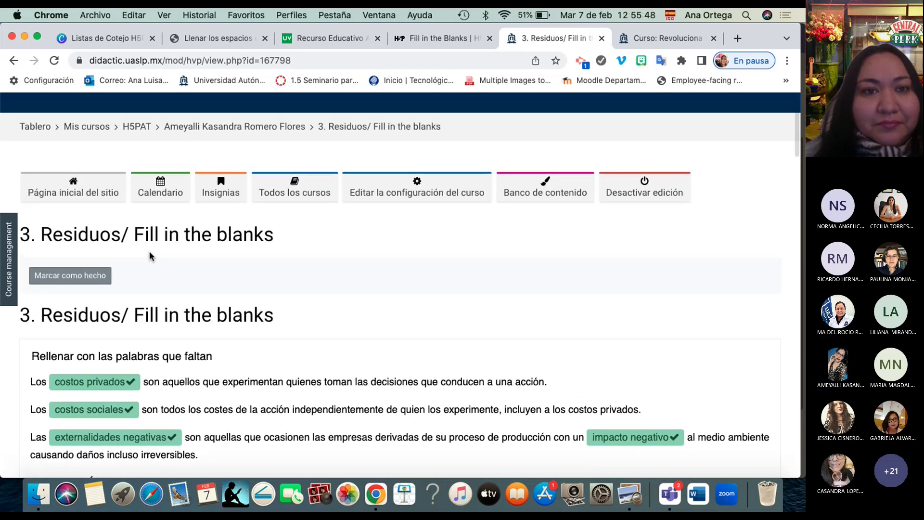
Return to the H5PAT course page and look through the participants' sections for Fill in the Blanks activities.
{"action": "left_click", "coordinate": [144, 128]}
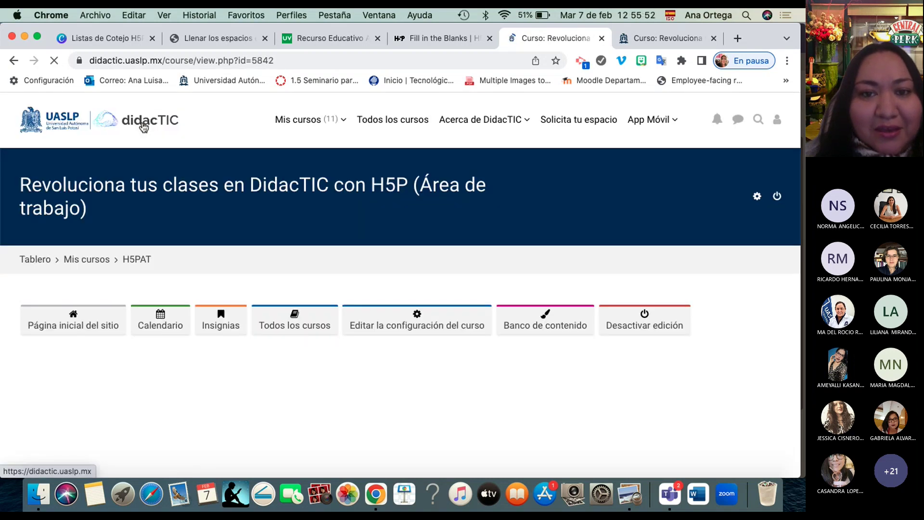
{"action": "scroll", "coordinate": [196, 421], "scroll_direction": "down", "scroll_amount": 1}
{"action": "scroll", "coordinate": [196, 422], "scroll_direction": "down", "scroll_amount": 15}
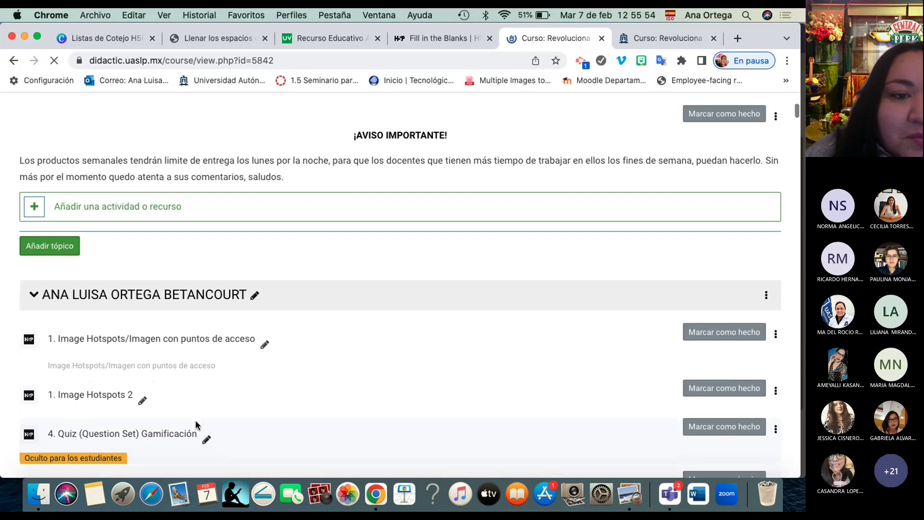
{"action": "scroll", "coordinate": [196, 421], "scroll_direction": "down", "scroll_amount": 5}
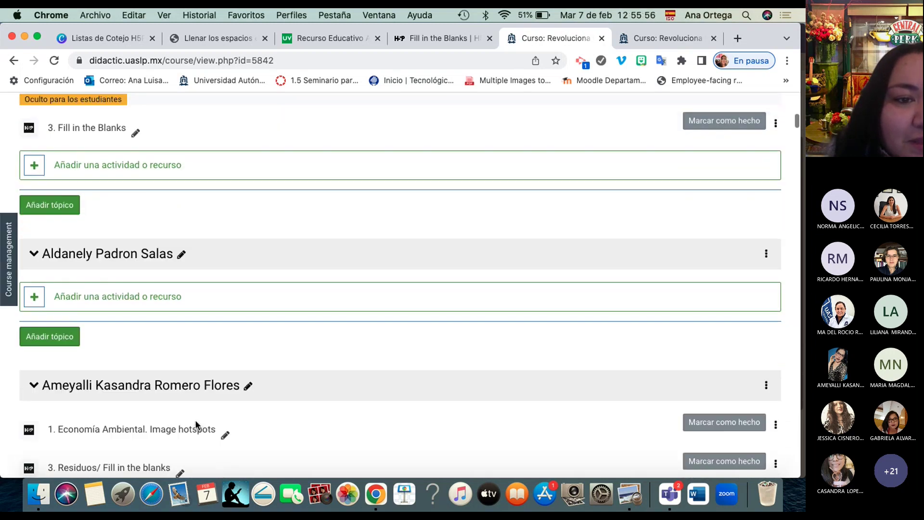
{"action": "scroll", "coordinate": [196, 424], "scroll_direction": "down", "scroll_amount": 6}
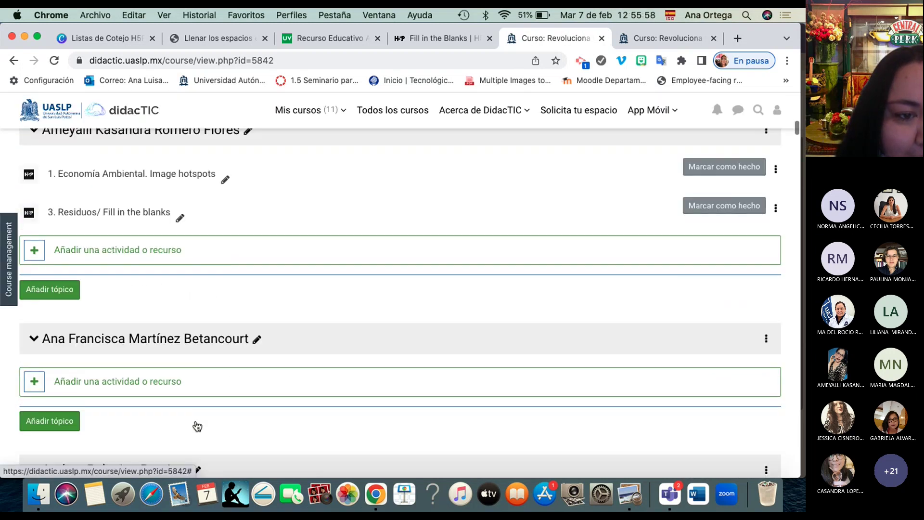
{"action": "scroll", "coordinate": [196, 423], "scroll_direction": "down", "scroll_amount": 9}
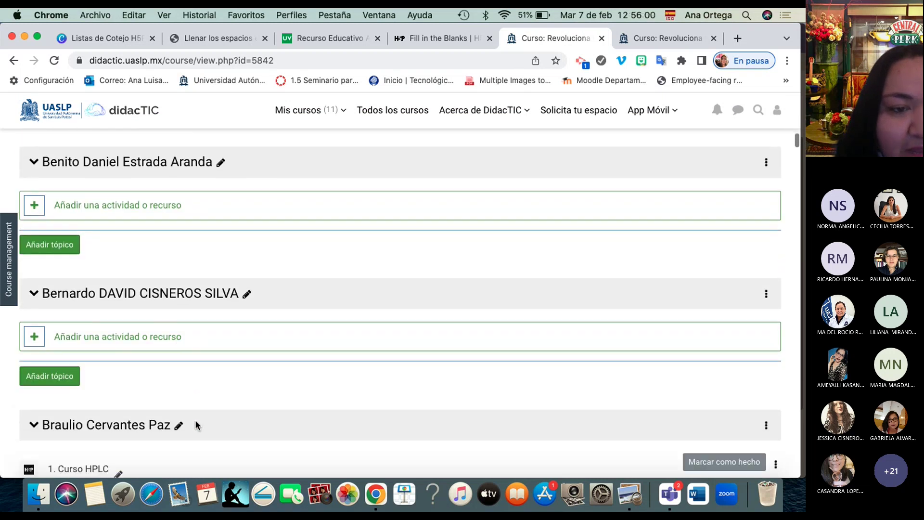
{"action": "scroll", "coordinate": [195, 422], "scroll_direction": "down", "scroll_amount": 4}
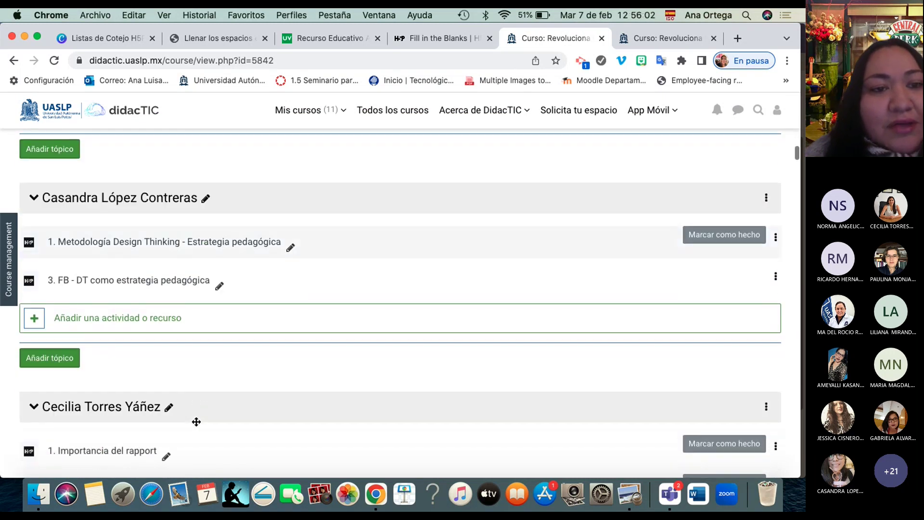
{"action": "scroll", "coordinate": [196, 422], "scroll_direction": "down", "scroll_amount": 3}
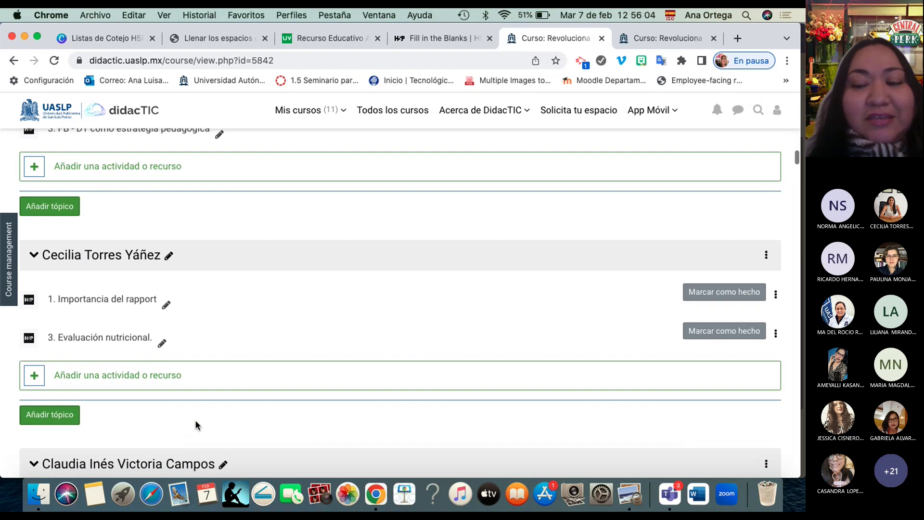
{"action": "scroll", "coordinate": [196, 424], "scroll_direction": "down", "scroll_amount": 3}
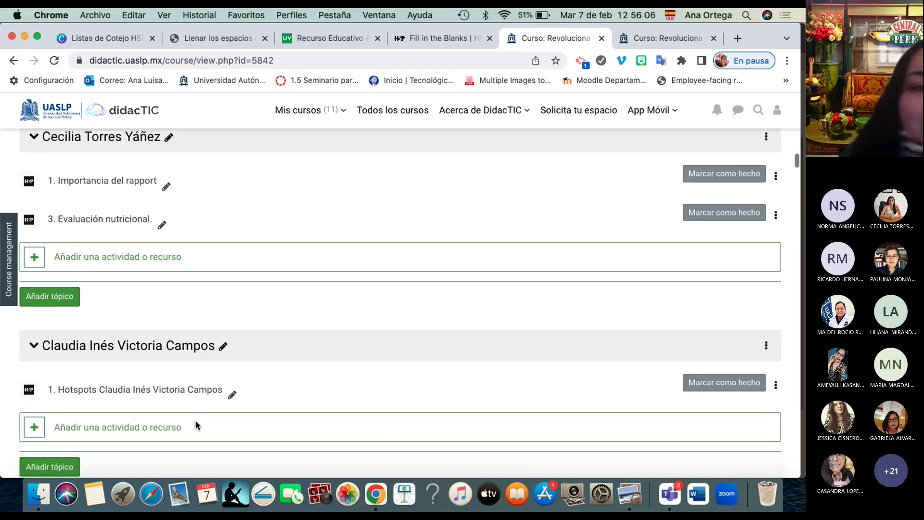
{"action": "scroll", "coordinate": [195, 424], "scroll_direction": "down", "scroll_amount": 6}
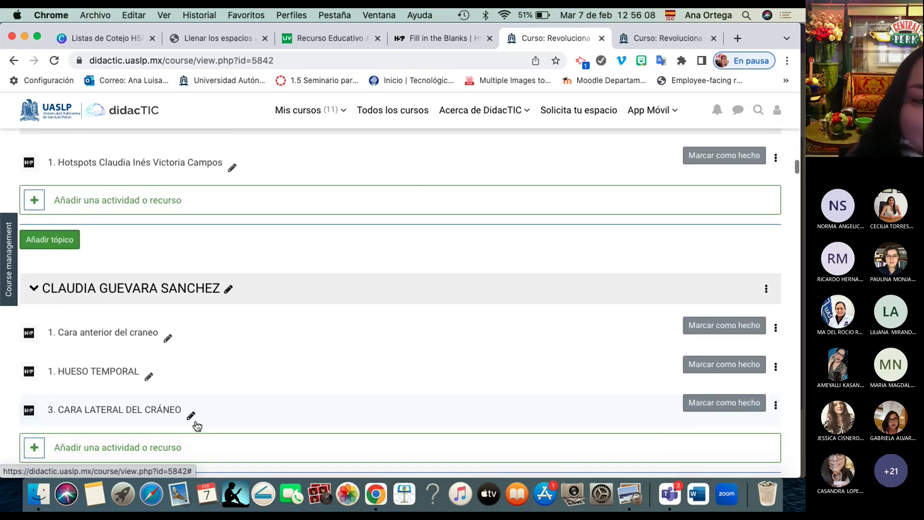
{"action": "scroll", "coordinate": [197, 426], "scroll_direction": "down", "scroll_amount": 2}
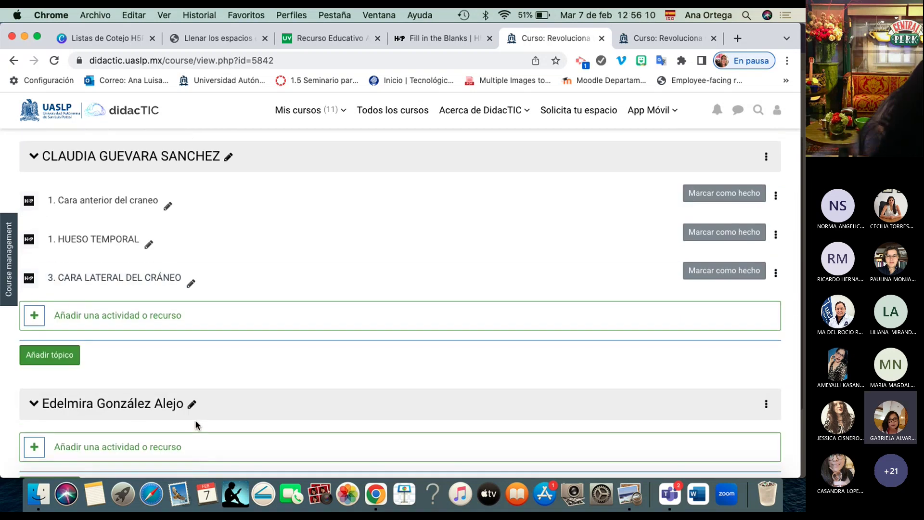
{"action": "scroll", "coordinate": [196, 424], "scroll_direction": "down", "scroll_amount": 5}
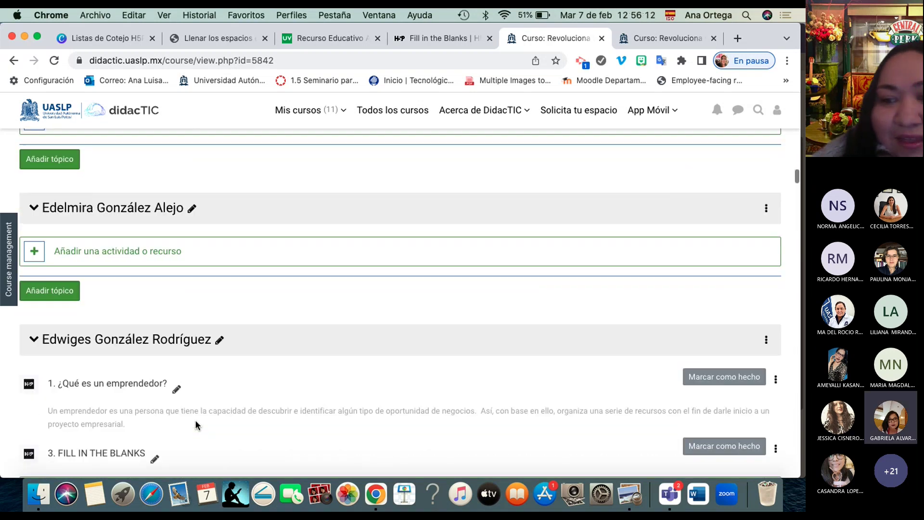
{"action": "scroll", "coordinate": [196, 424], "scroll_direction": "down", "scroll_amount": 3}
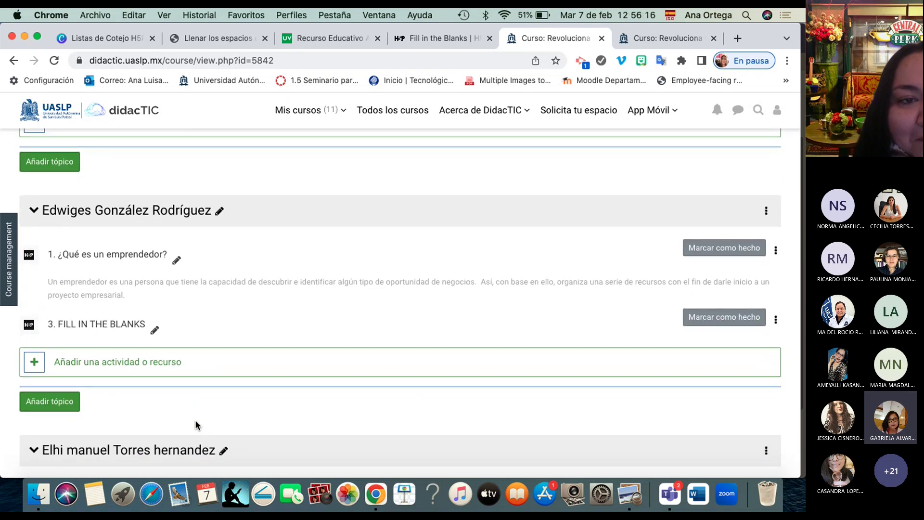
{"action": "scroll", "coordinate": [195, 425], "scroll_direction": "down", "scroll_amount": 2}
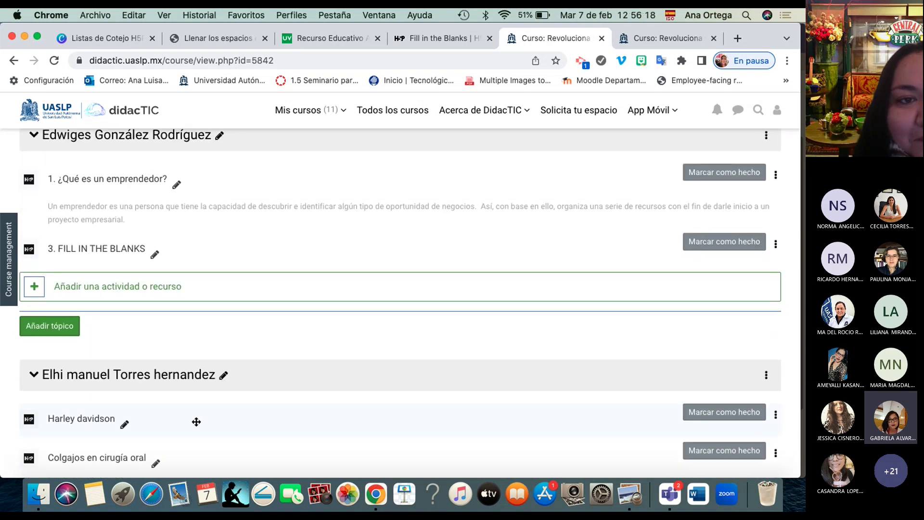
{"action": "scroll", "coordinate": [196, 422], "scroll_direction": "up", "scroll_amount": 1}
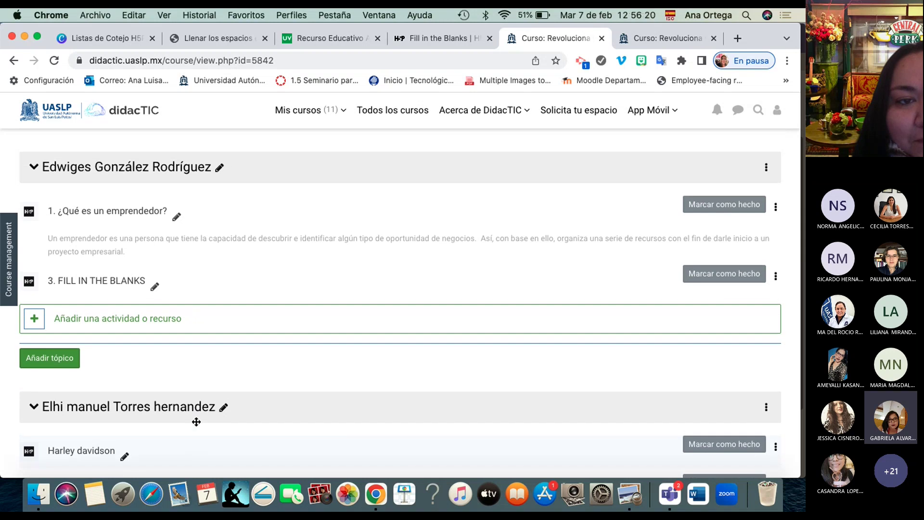
{"action": "scroll", "coordinate": [196, 421], "scroll_direction": "down", "scroll_amount": 1}
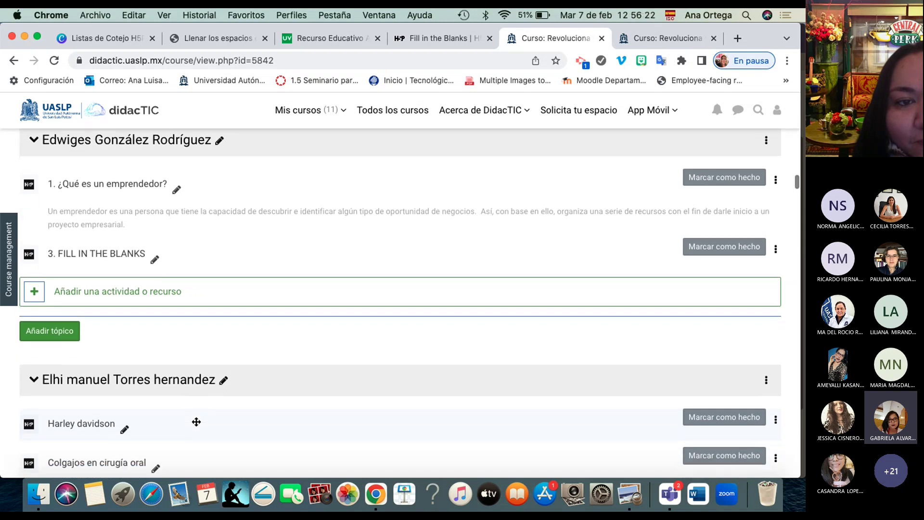
{"action": "scroll", "coordinate": [195, 422], "scroll_direction": "down", "scroll_amount": 7}
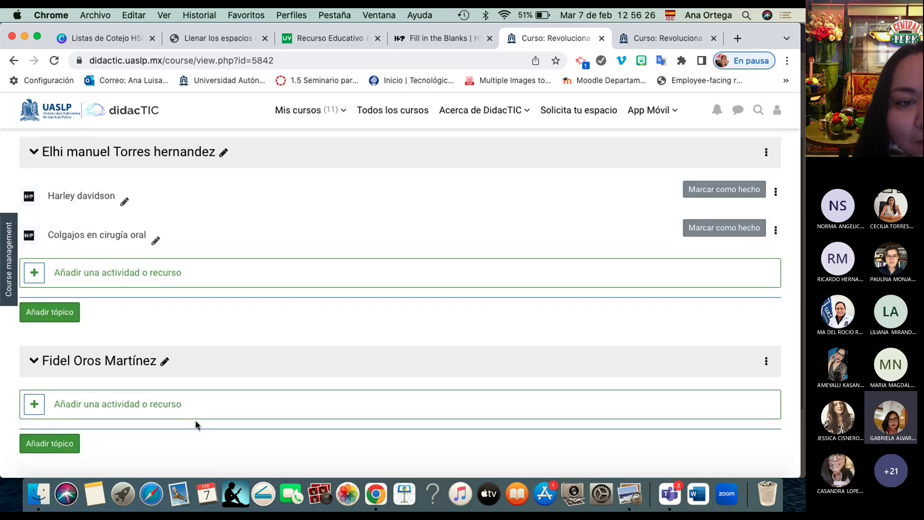
{"action": "scroll", "coordinate": [196, 424], "scroll_direction": "down", "scroll_amount": 8}
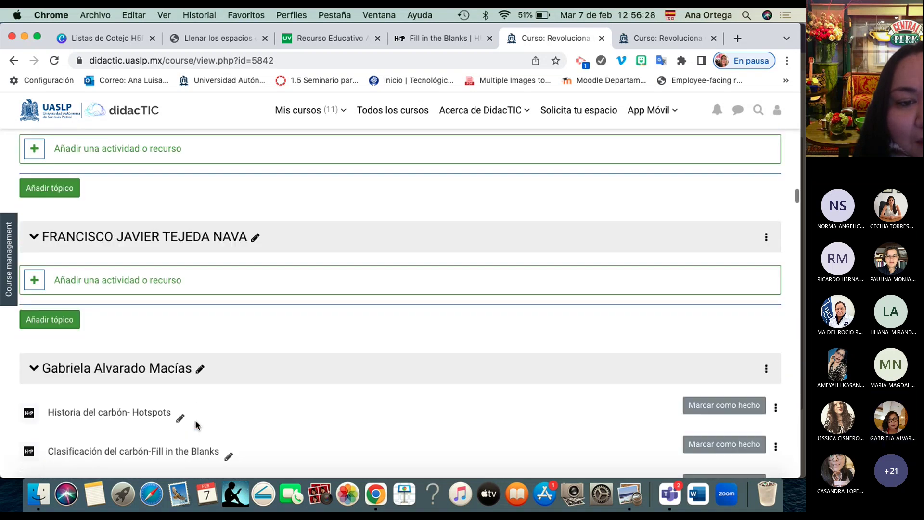
{"action": "scroll", "coordinate": [196, 423], "scroll_direction": "down", "scroll_amount": 6}
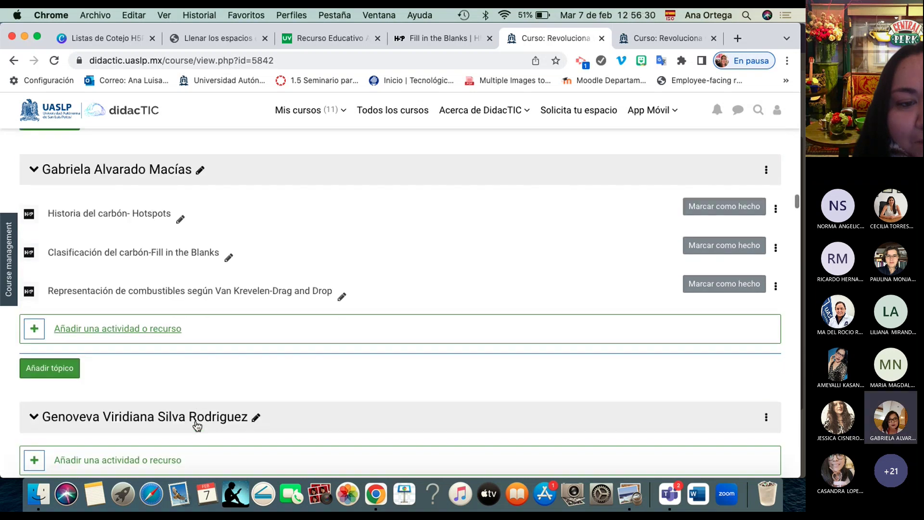
{"action": "left_click", "coordinate": [220, 292]}
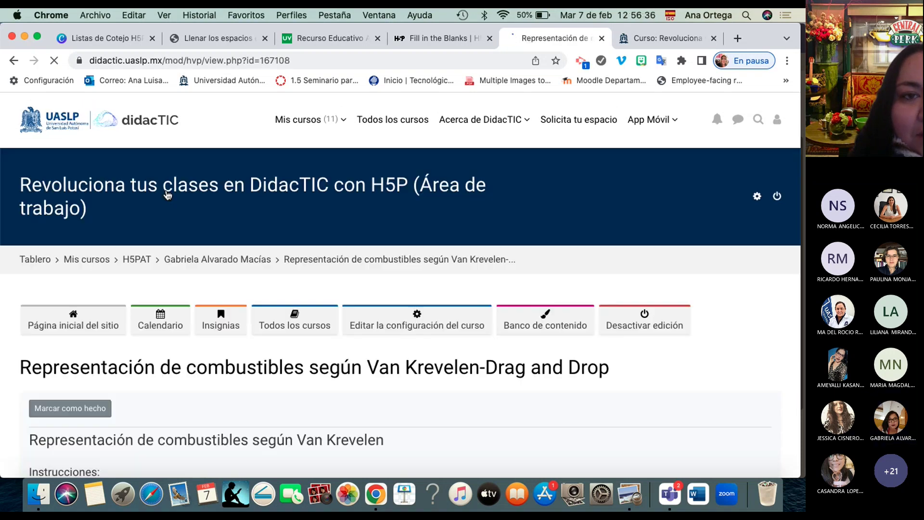
{"action": "left_click", "coordinate": [14, 60]}
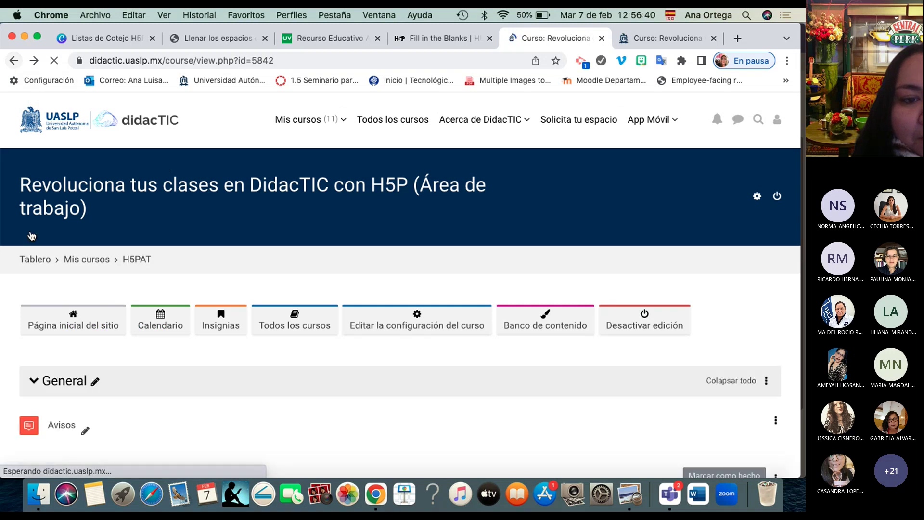
{"action": "scroll", "coordinate": [42, 364], "scroll_direction": "down", "scroll_amount": 20}
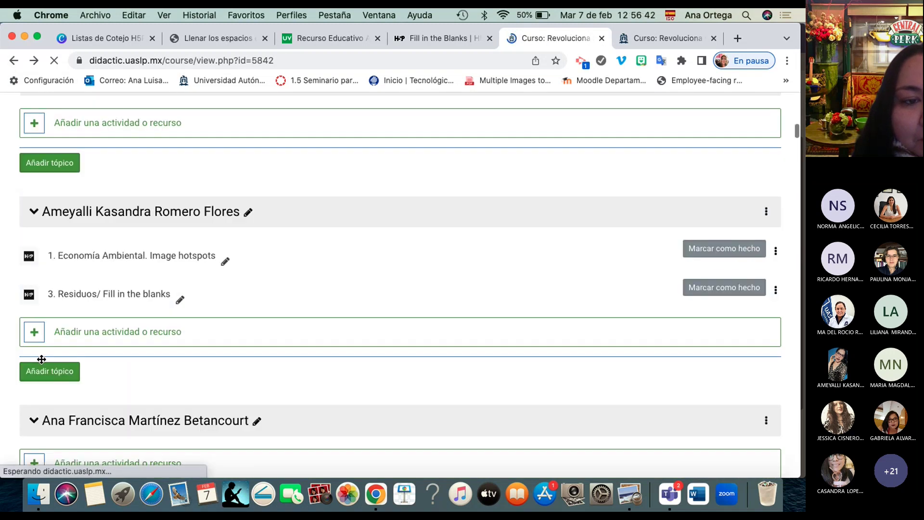
{"action": "scroll", "coordinate": [41, 359], "scroll_direction": "down", "scroll_amount": 20}
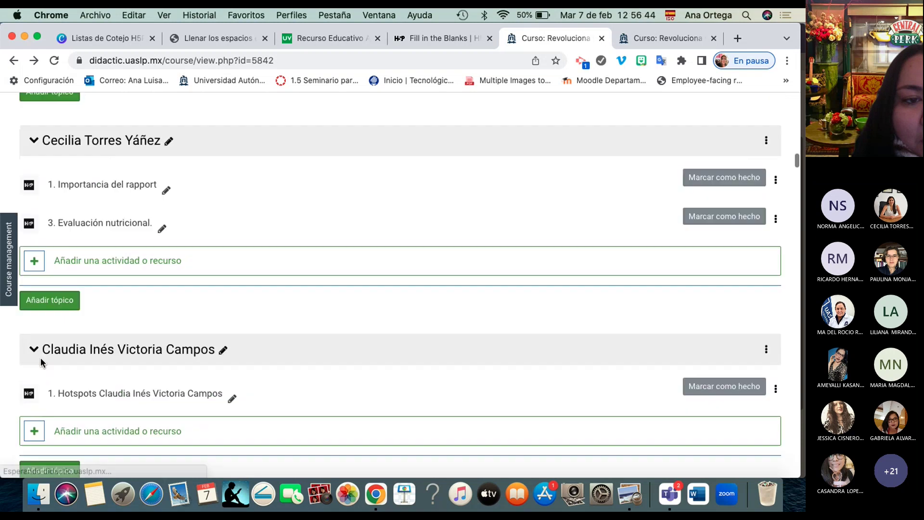
{"action": "scroll", "coordinate": [41, 359], "scroll_direction": "down", "scroll_amount": 20}
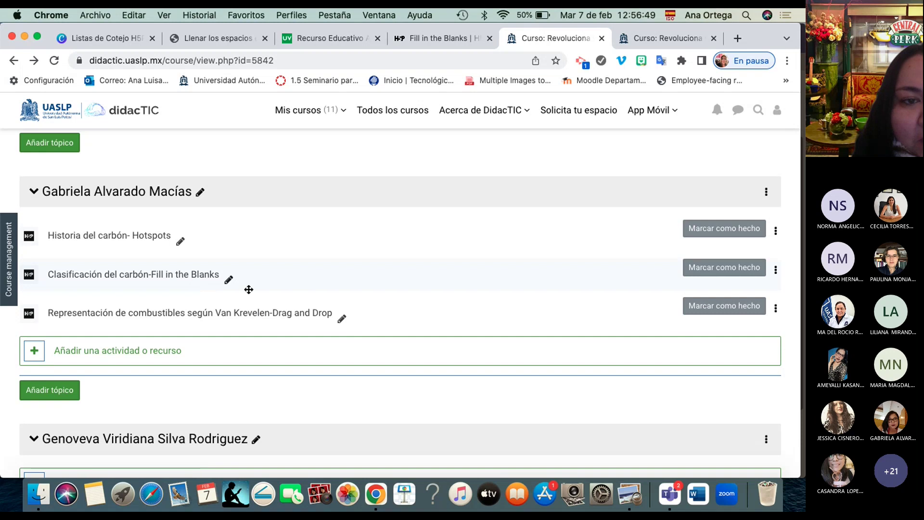
Open the "Clasificación del carbón-Fill in the Blanks" activity and examine its images, instructions and fill-in questions.
{"action": "left_click", "coordinate": [210, 277]}
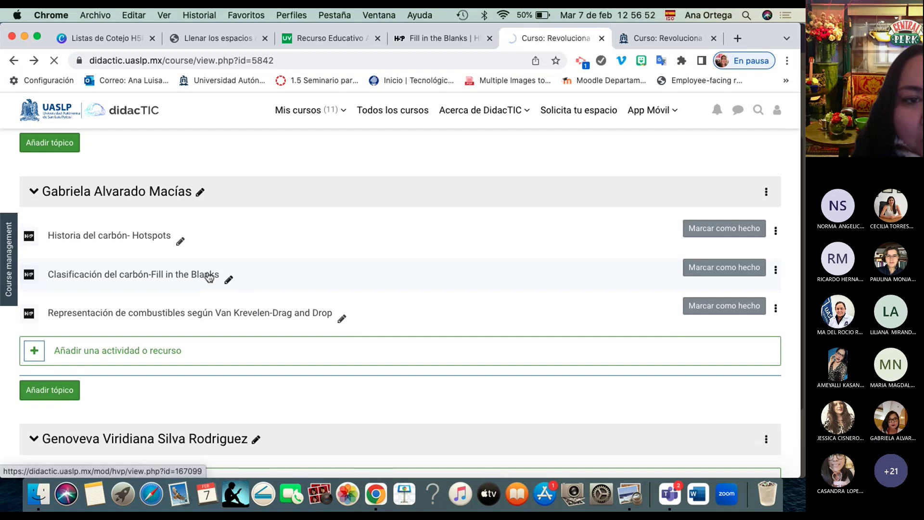
{"action": "scroll", "coordinate": [210, 277], "scroll_direction": "down", "scroll_amount": 5}
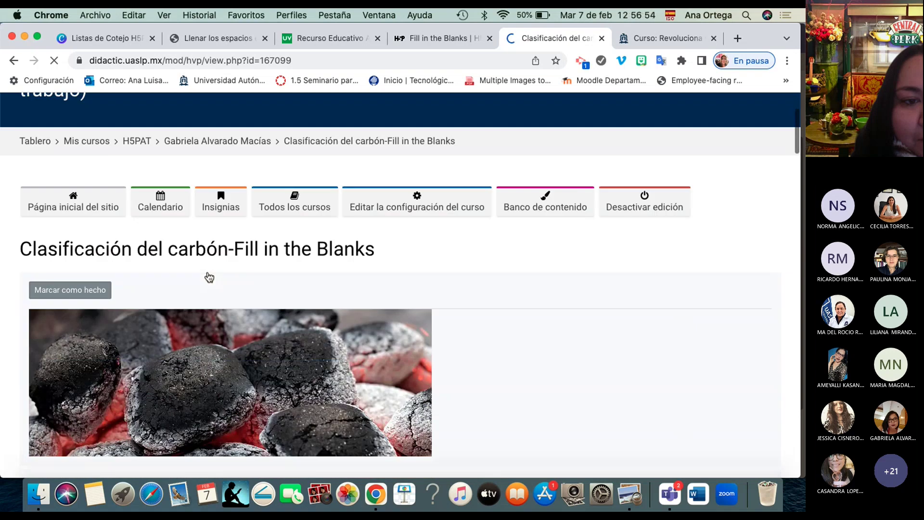
{"action": "scroll", "coordinate": [209, 277], "scroll_direction": "down", "scroll_amount": 5}
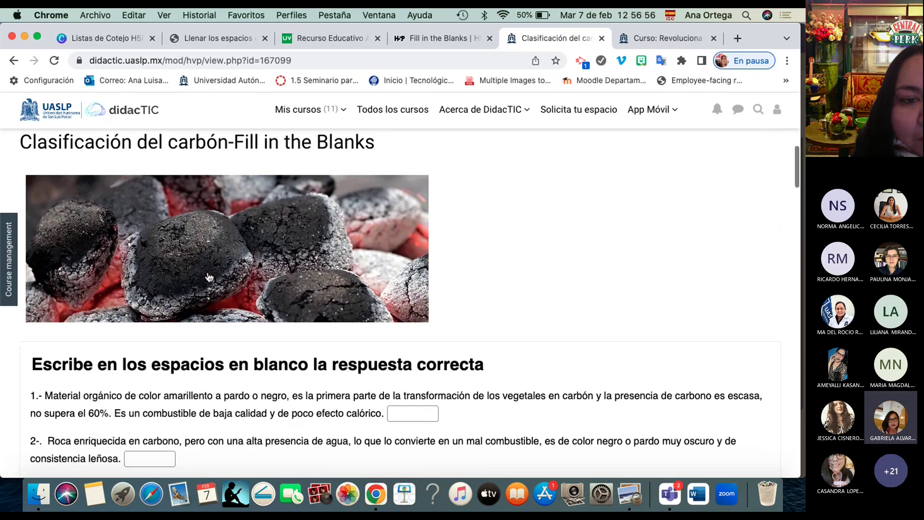
{"action": "scroll", "coordinate": [209, 277], "scroll_direction": "up", "scroll_amount": 2}
{"action": "scroll", "coordinate": [209, 277], "scroll_direction": "up", "scroll_amount": 4}
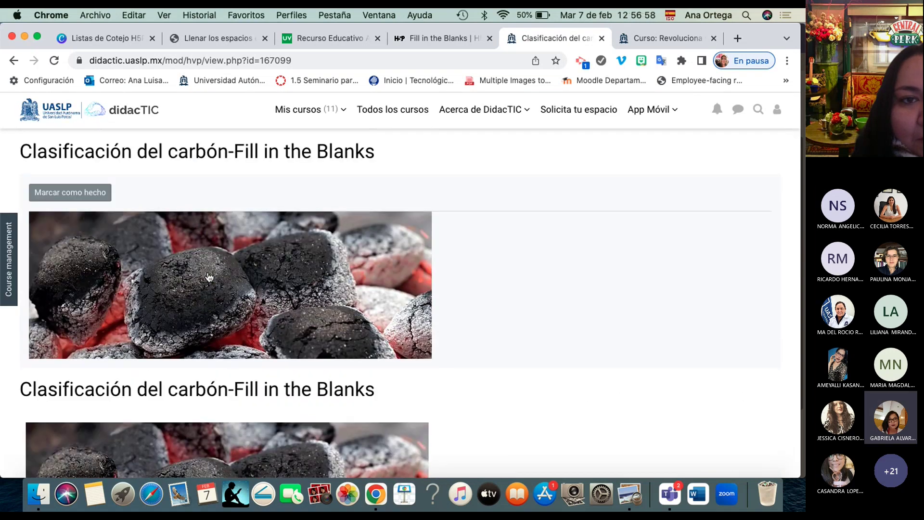
{"action": "scroll", "coordinate": [209, 276], "scroll_direction": "down", "scroll_amount": 3}
{"action": "scroll", "coordinate": [209, 276], "scroll_direction": "down", "scroll_amount": 6}
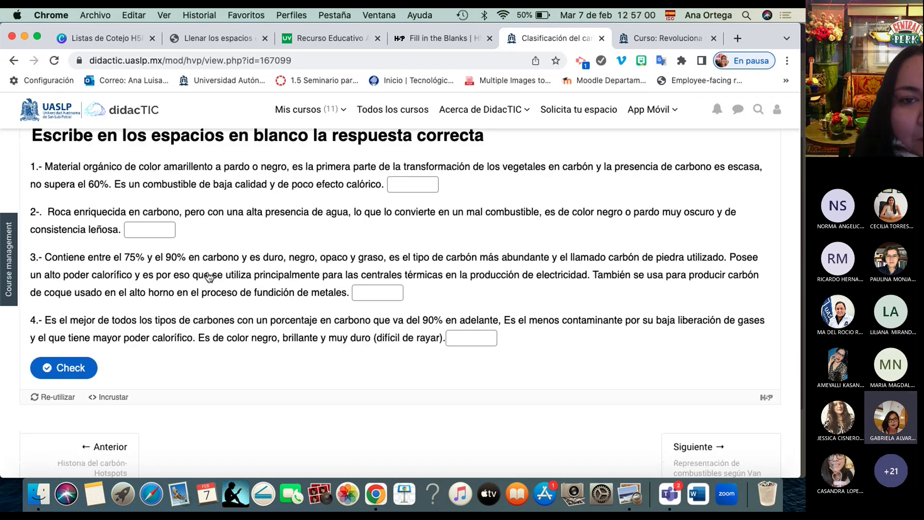
{"action": "scroll", "coordinate": [208, 276], "scroll_direction": "up", "scroll_amount": 10}
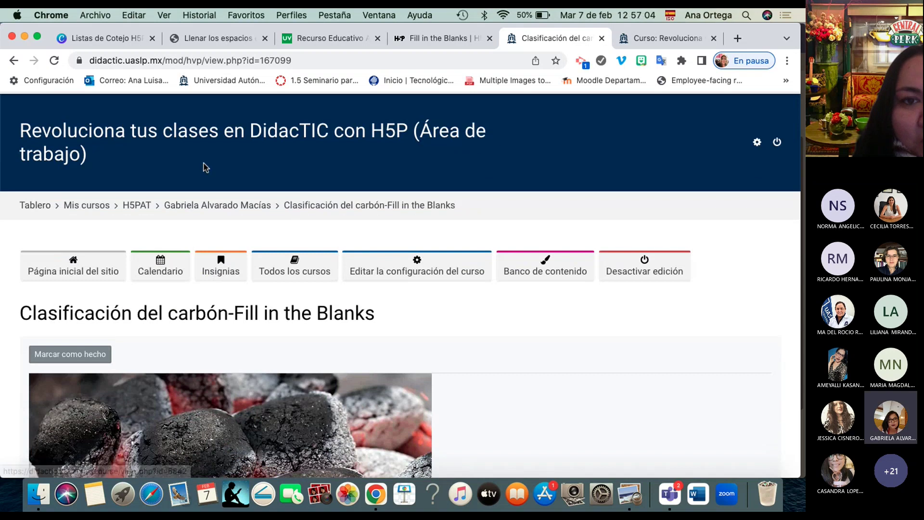
Return to the H5PAT course page and open the settings of the "Clasificación del carbón-Fill in the Blanks" activity for editing.
{"action": "left_click", "coordinate": [252, 209]}
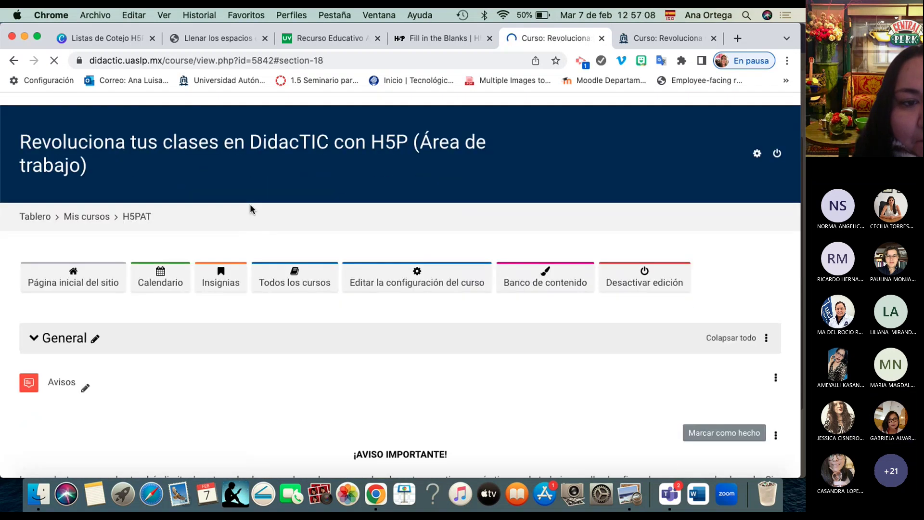
{"action": "scroll", "coordinate": [250, 208], "scroll_direction": "down", "scroll_amount": 15}
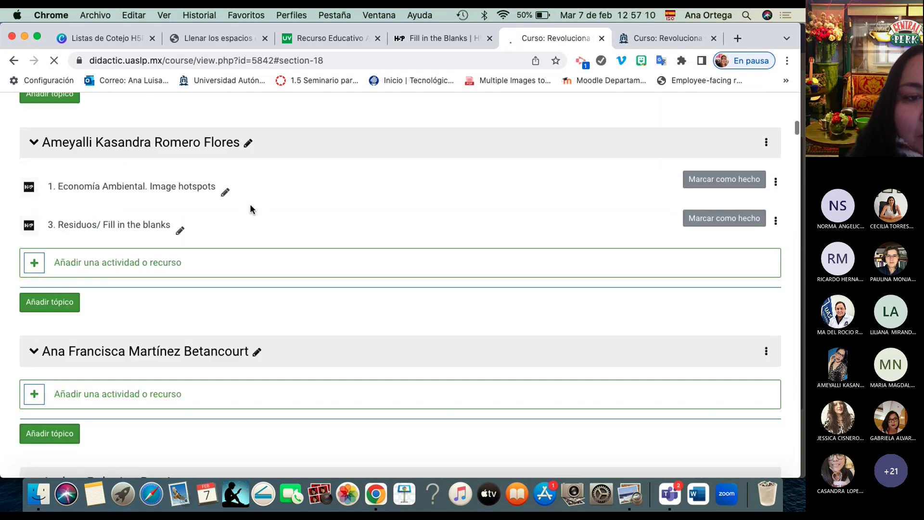
{"action": "scroll", "coordinate": [249, 208], "scroll_direction": "down", "scroll_amount": 20}
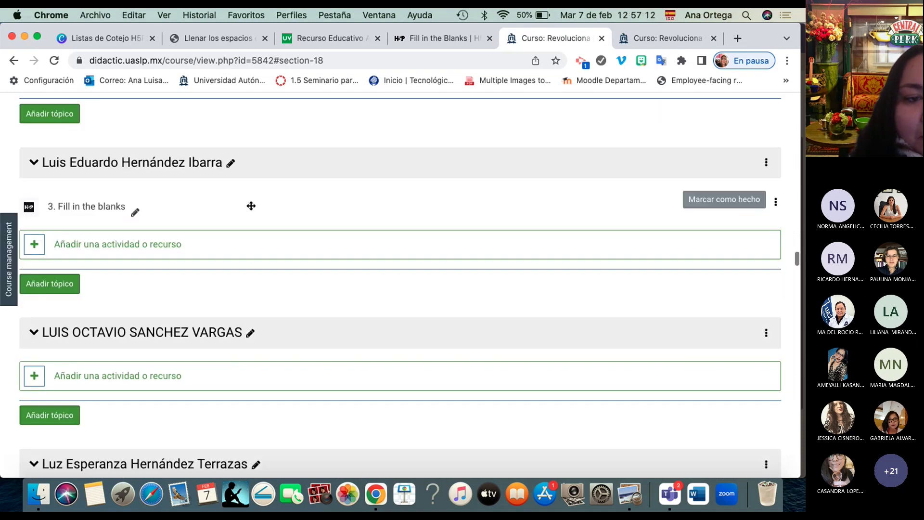
{"action": "scroll", "coordinate": [251, 205], "scroll_direction": "down", "scroll_amount": 10}
{"action": "scroll", "coordinate": [250, 207], "scroll_direction": "down", "scroll_amount": 1}
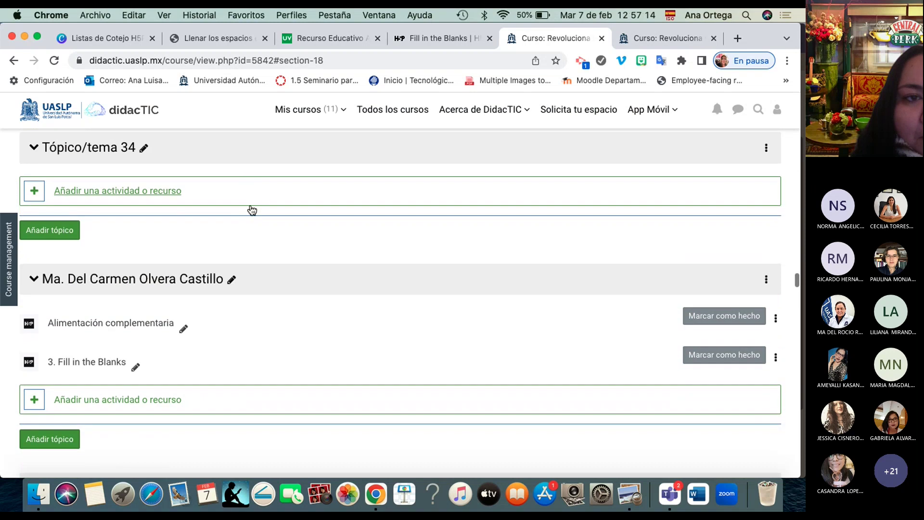
{"action": "scroll", "coordinate": [250, 207], "scroll_direction": "up", "scroll_amount": 15}
{"action": "scroll", "coordinate": [250, 205], "scroll_direction": "up", "scroll_amount": 15}
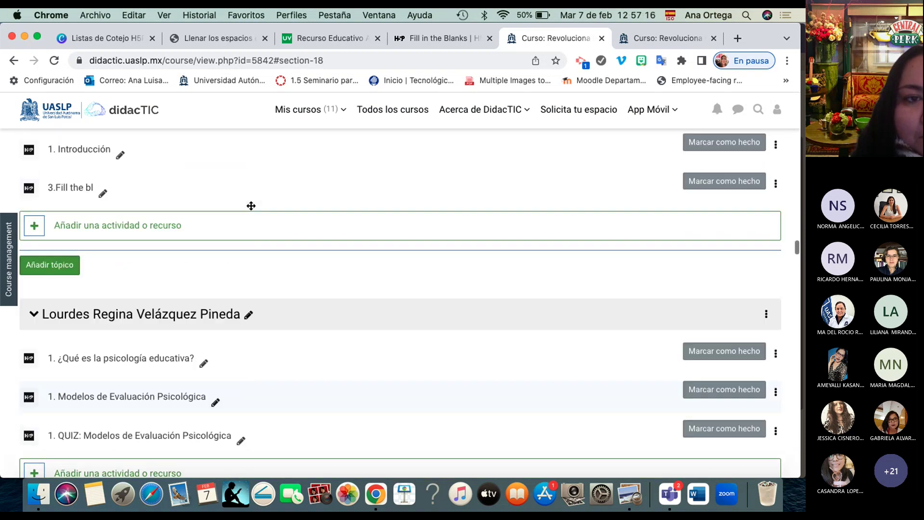
{"action": "scroll", "coordinate": [251, 210], "scroll_direction": "up", "scroll_amount": 15}
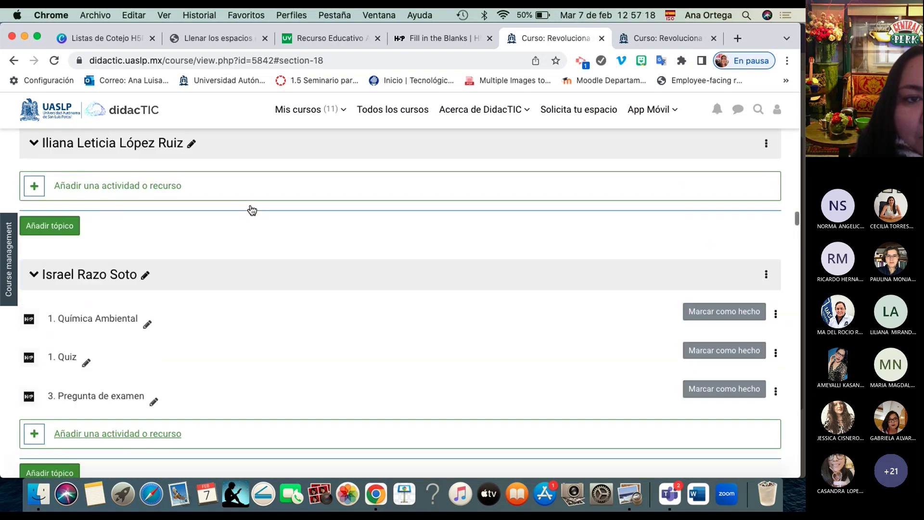
{"action": "scroll", "coordinate": [250, 209], "scroll_direction": "up", "scroll_amount": 3}
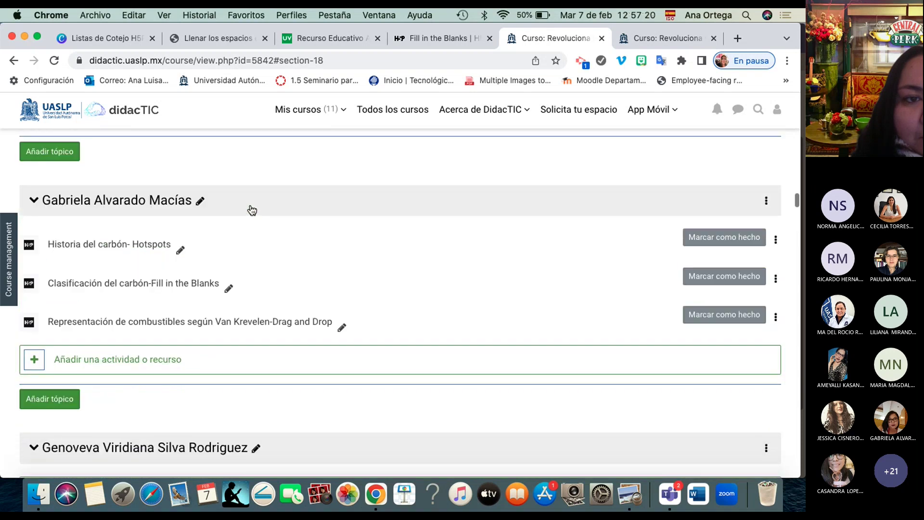
{"action": "left_click", "coordinate": [775, 313]}
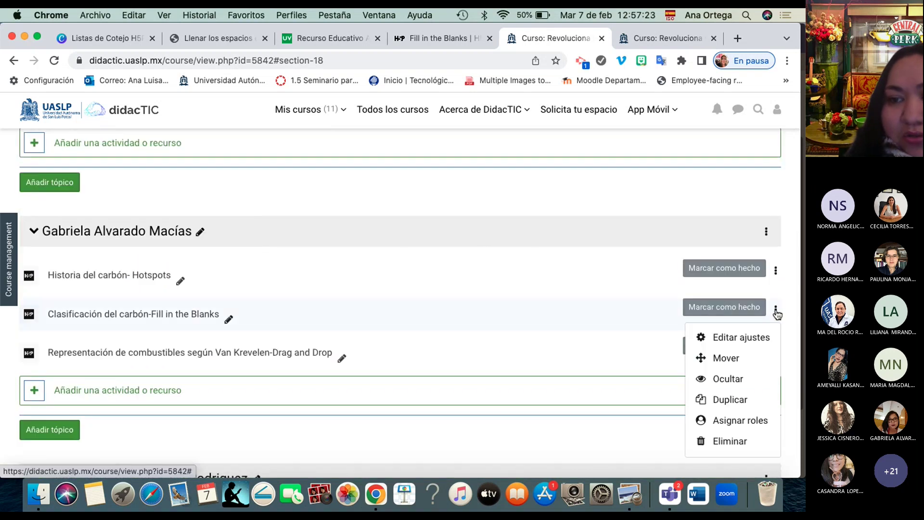
{"action": "left_click", "coordinate": [752, 338]}
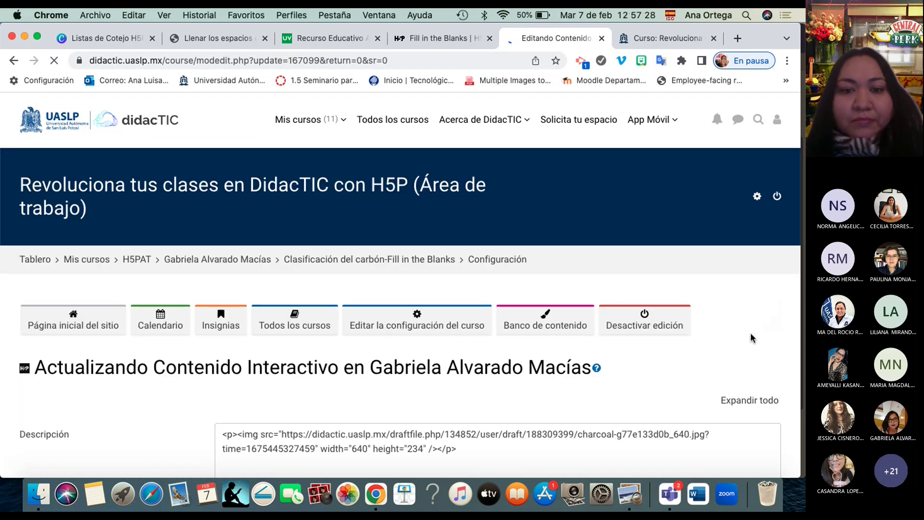
Examine how the Clasificación del carbón activity is built: description image, title, task description, four text blocks, global feedback and display options.
{"action": "scroll", "coordinate": [584, 274], "scroll_direction": "down", "scroll_amount": 3}
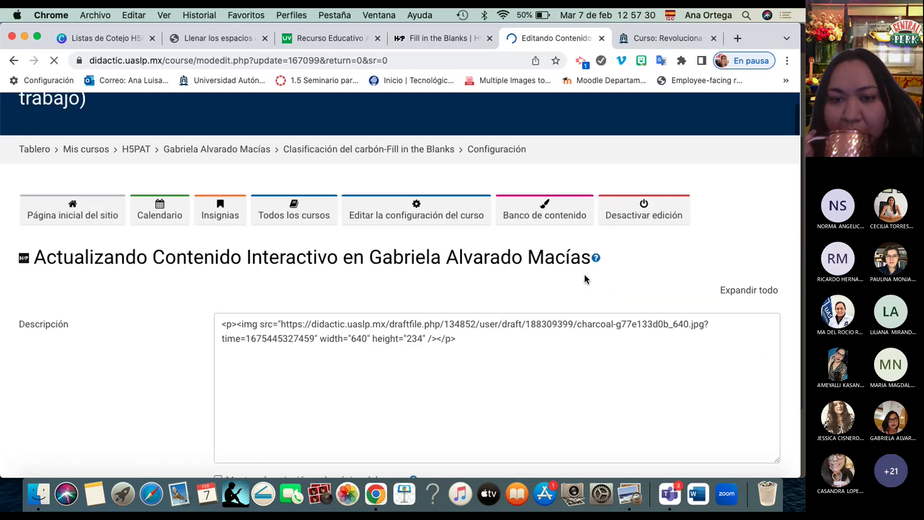
{"action": "scroll", "coordinate": [584, 278], "scroll_direction": "down", "scroll_amount": 2}
{"action": "scroll", "coordinate": [584, 278], "scroll_direction": "down", "scroll_amount": 2}
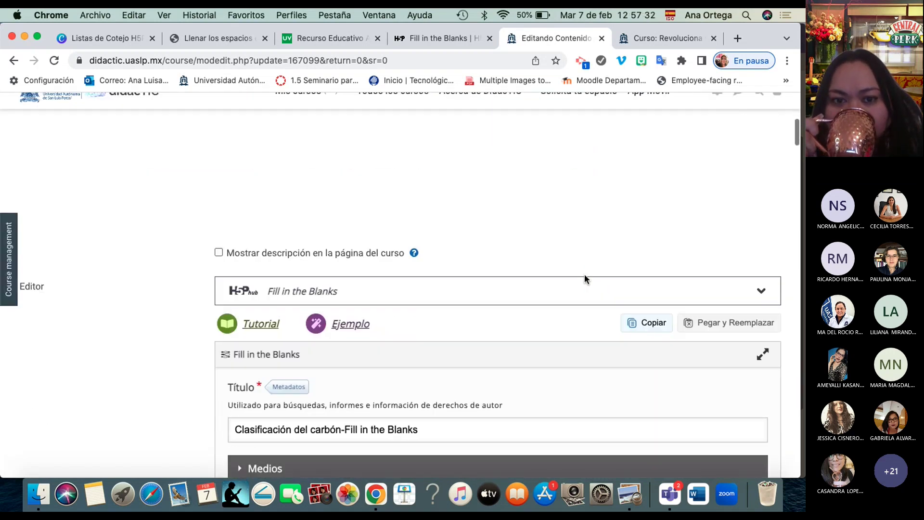
{"action": "scroll", "coordinate": [585, 278], "scroll_direction": "up", "scroll_amount": 5}
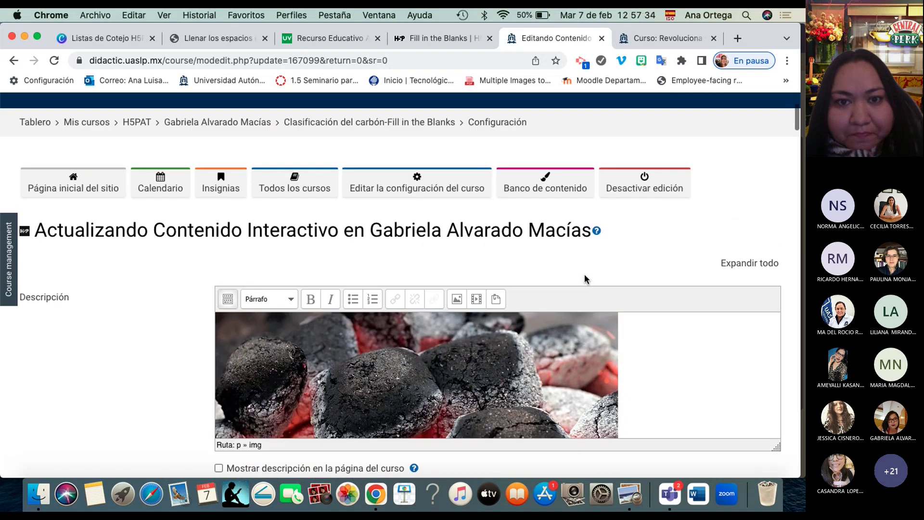
{"action": "scroll", "coordinate": [584, 275], "scroll_direction": "down", "scroll_amount": 5}
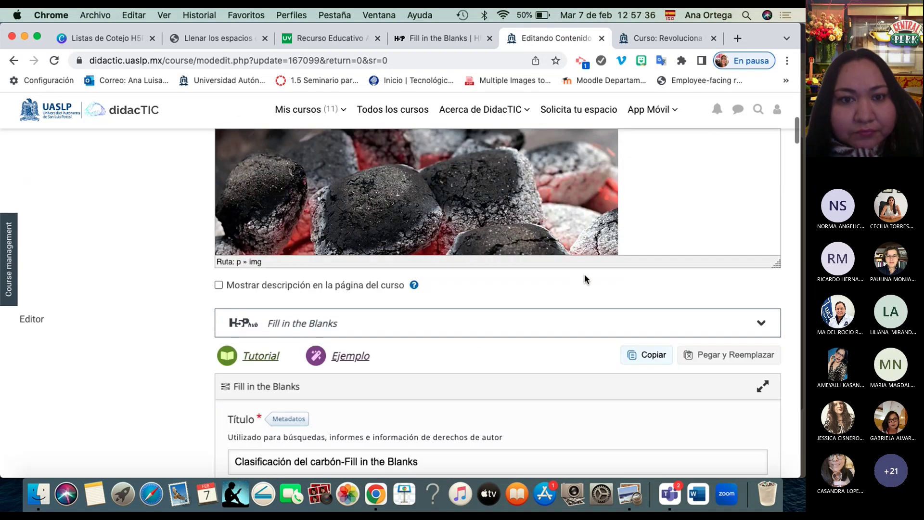
{"action": "scroll", "coordinate": [584, 280], "scroll_direction": "down", "scroll_amount": 2}
{"action": "scroll", "coordinate": [584, 279], "scroll_direction": "down", "scroll_amount": 8}
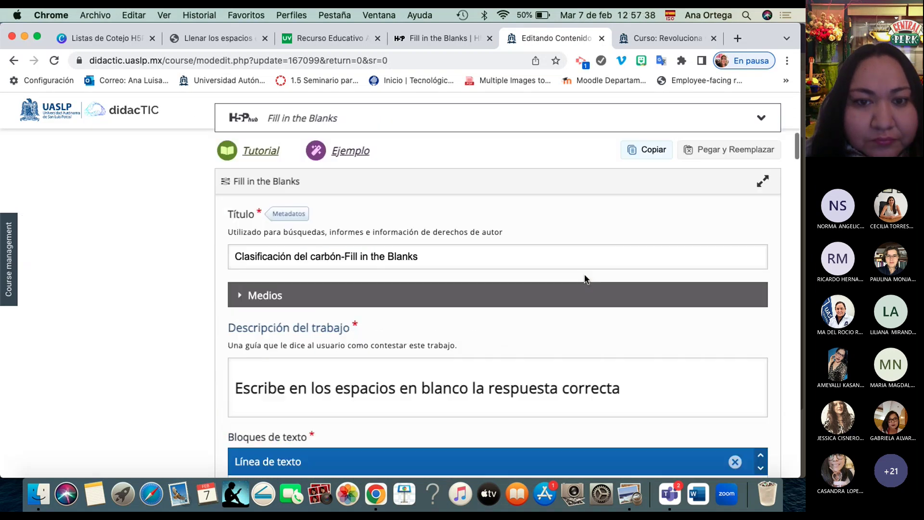
{"action": "scroll", "coordinate": [585, 275], "scroll_direction": "down", "scroll_amount": 12}
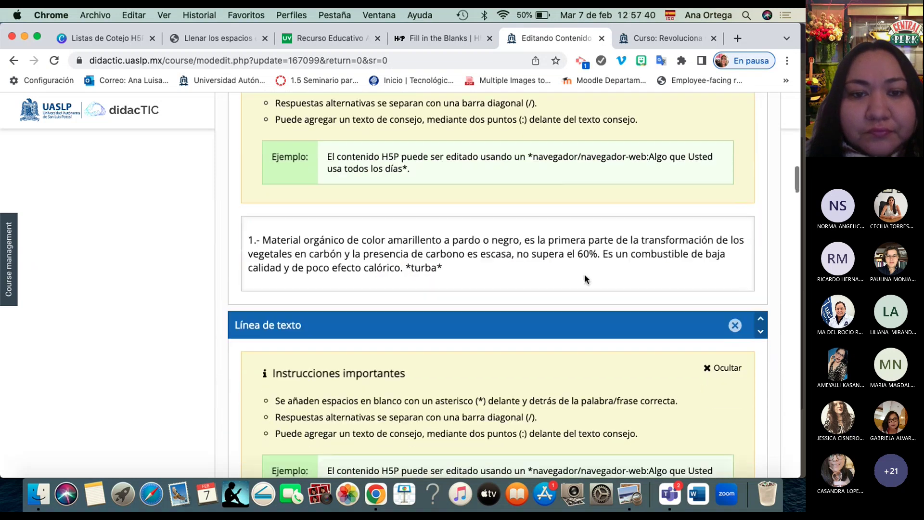
{"action": "scroll", "coordinate": [584, 276], "scroll_direction": "down", "scroll_amount": 12}
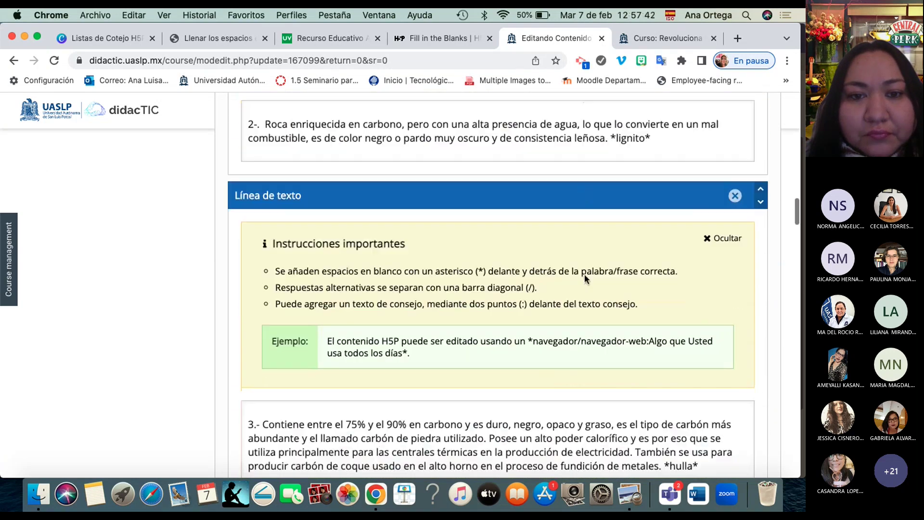
{"action": "scroll", "coordinate": [584, 276], "scroll_direction": "down", "scroll_amount": 12}
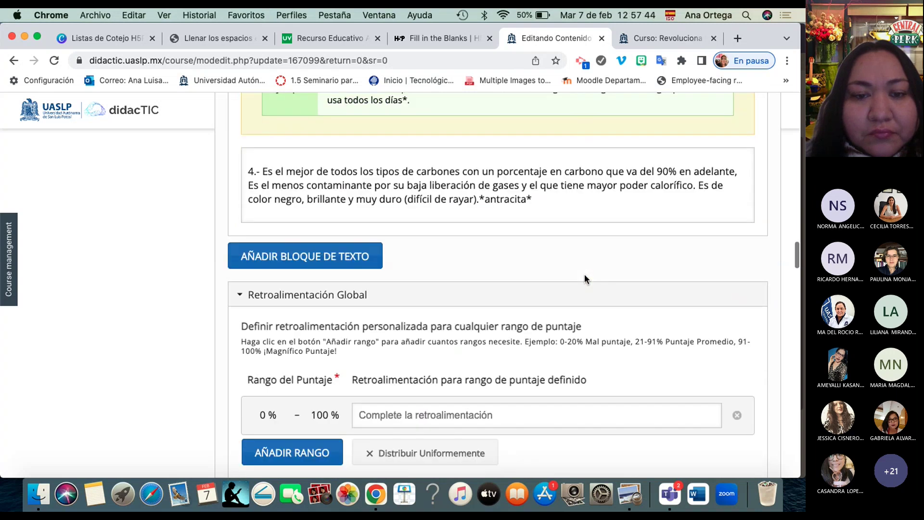
{"action": "scroll", "coordinate": [584, 275], "scroll_direction": "down", "scroll_amount": 2}
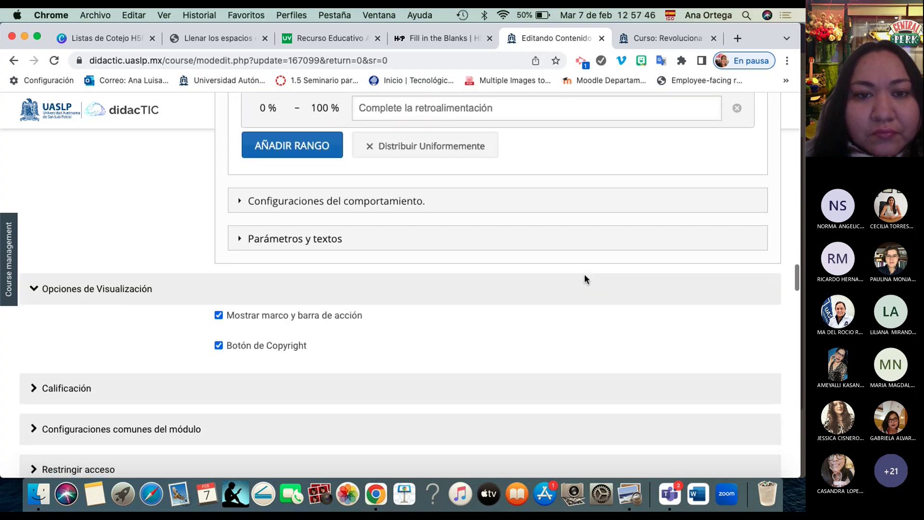
{"action": "scroll", "coordinate": [584, 279], "scroll_direction": "down", "scroll_amount": 1}
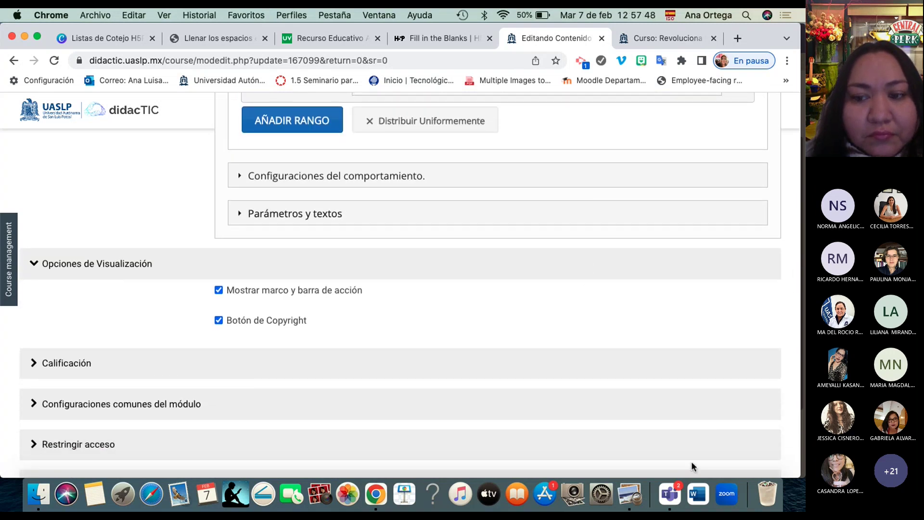
{"action": "scroll", "coordinate": [645, 301], "scroll_direction": "up", "scroll_amount": 8}
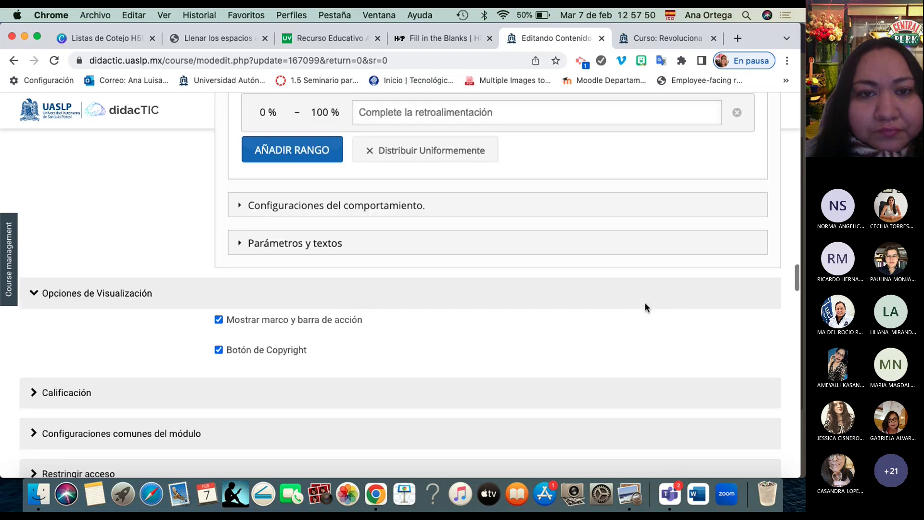
{"action": "scroll", "coordinate": [645, 301], "scroll_direction": "down", "scroll_amount": 7}
{"action": "scroll", "coordinate": [644, 307], "scroll_direction": "down", "scroll_amount": 3}
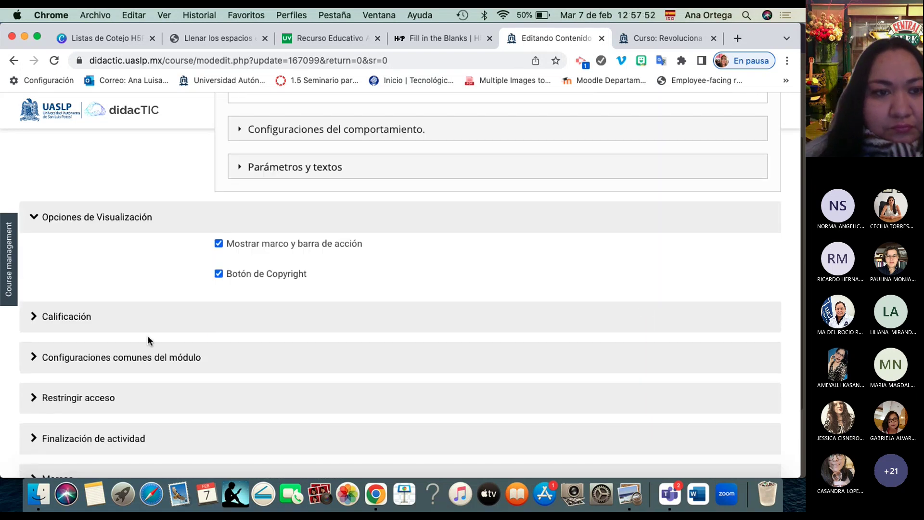
Expand the activity's common module, access restriction and activity completion settings and review them.
{"action": "left_click", "coordinate": [34, 356]}
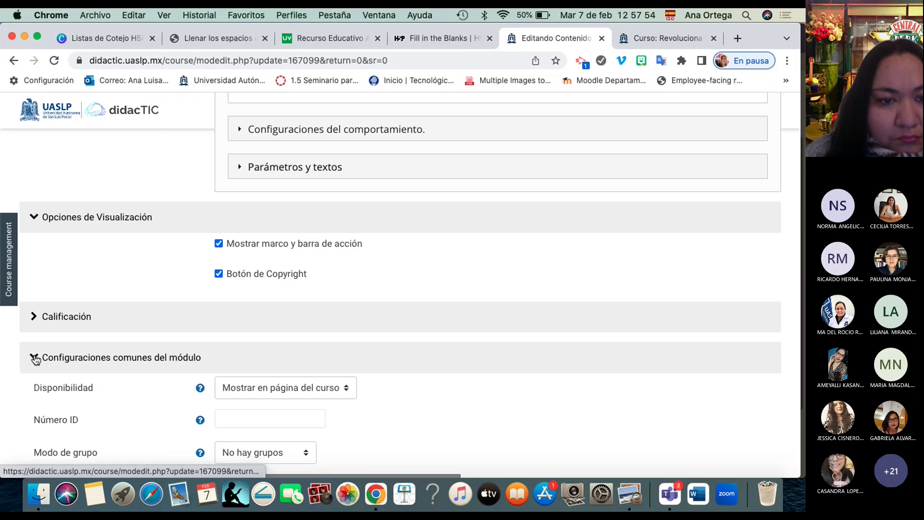
{"action": "scroll", "coordinate": [35, 359], "scroll_direction": "down", "scroll_amount": 5}
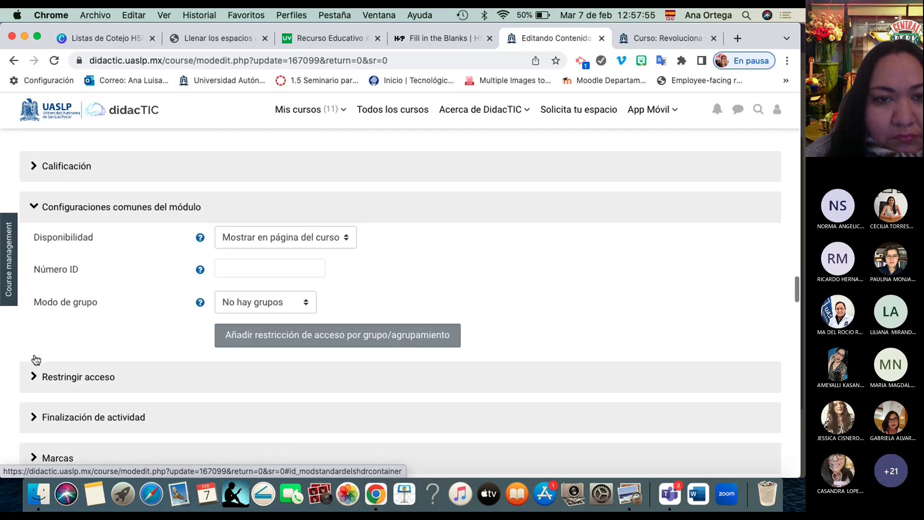
{"action": "left_click", "coordinate": [35, 381]}
{"action": "scroll", "coordinate": [34, 385], "scroll_direction": "down", "scroll_amount": 5}
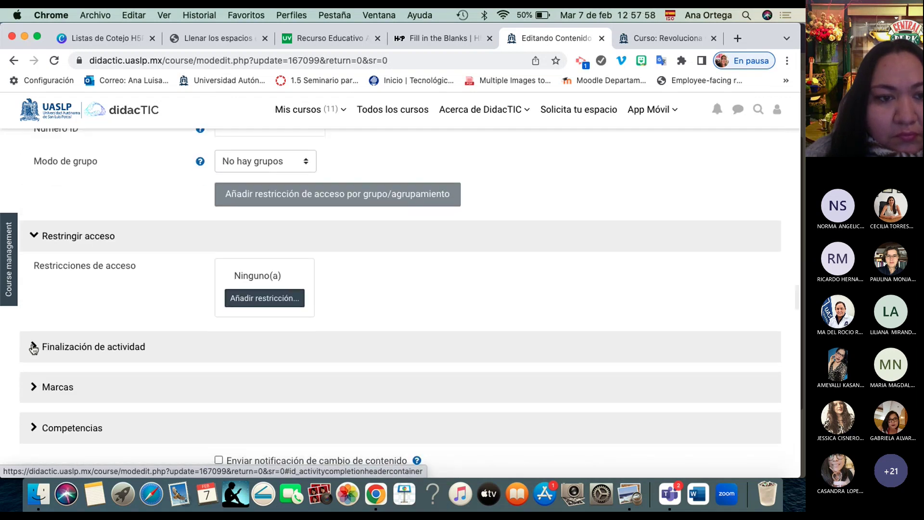
{"action": "left_click", "coordinate": [34, 348]}
{"action": "scroll", "coordinate": [38, 369], "scroll_direction": "down", "scroll_amount": 4}
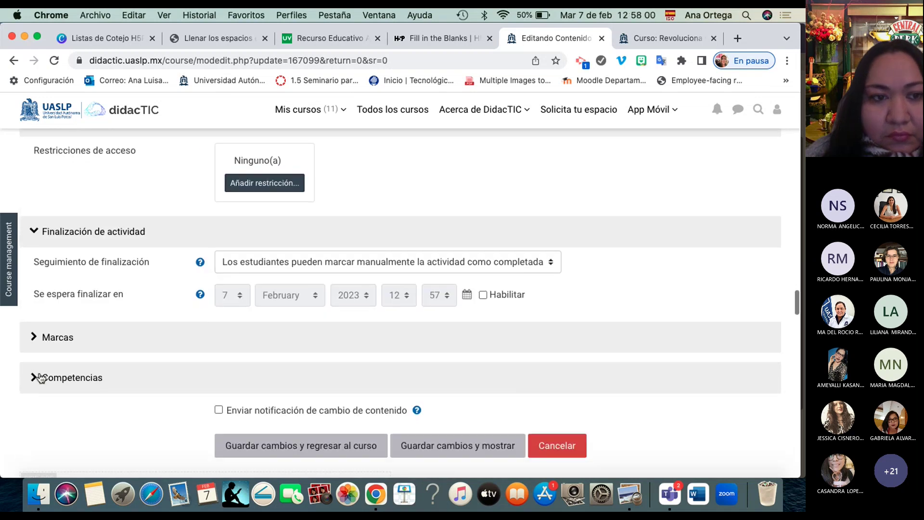
Expand the activity's tags, competencies and grade settings and review their options.
{"action": "left_click", "coordinate": [34, 337]}
{"action": "scroll", "coordinate": [39, 368], "scroll_direction": "down", "scroll_amount": 2}
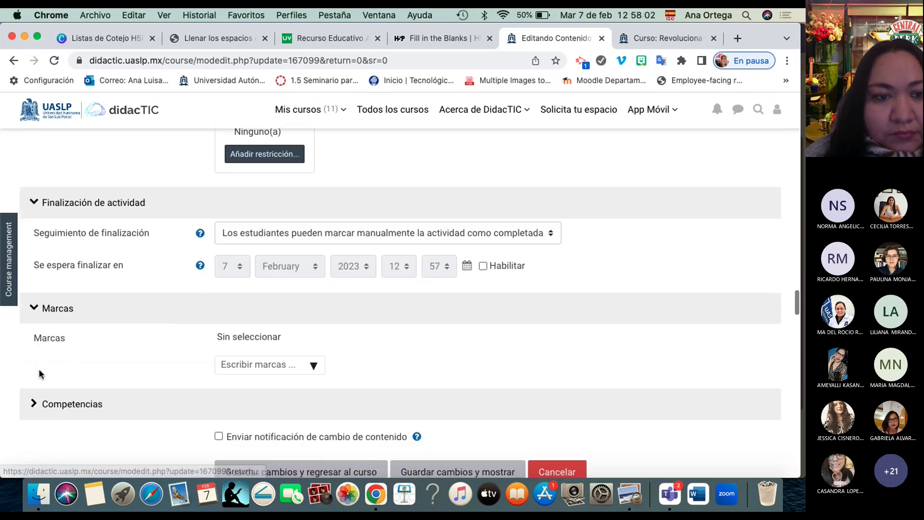
{"action": "left_click", "coordinate": [34, 378]}
{"action": "scroll", "coordinate": [33, 379], "scroll_direction": "down", "scroll_amount": 4}
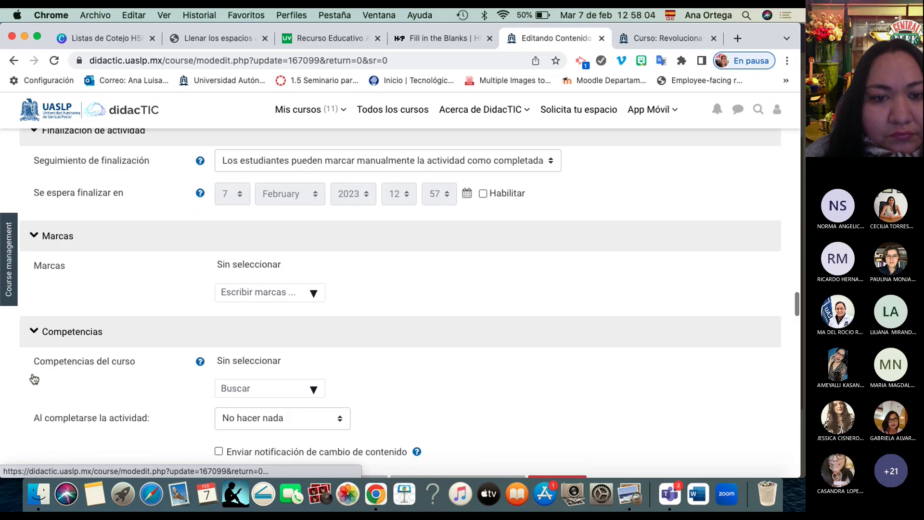
{"action": "scroll", "coordinate": [34, 378], "scroll_direction": "up", "scroll_amount": 10}
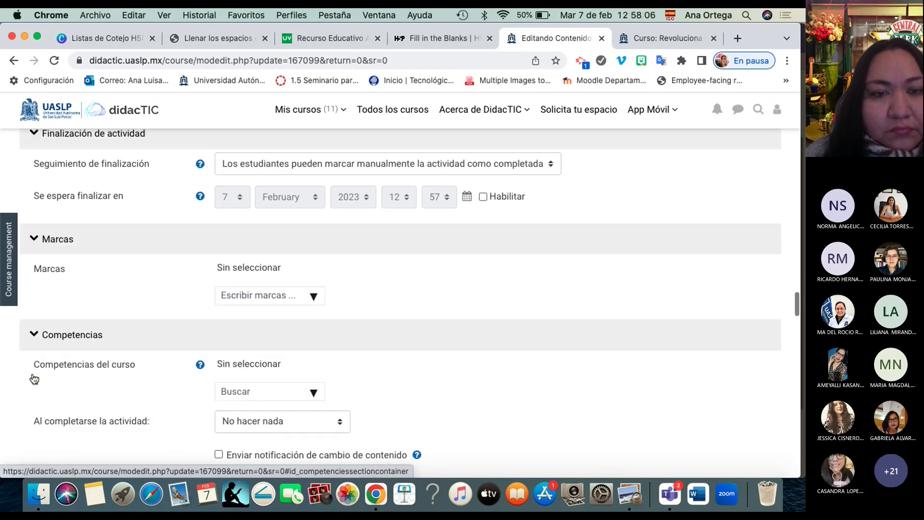
{"action": "scroll", "coordinate": [34, 379], "scroll_direction": "up", "scroll_amount": 7}
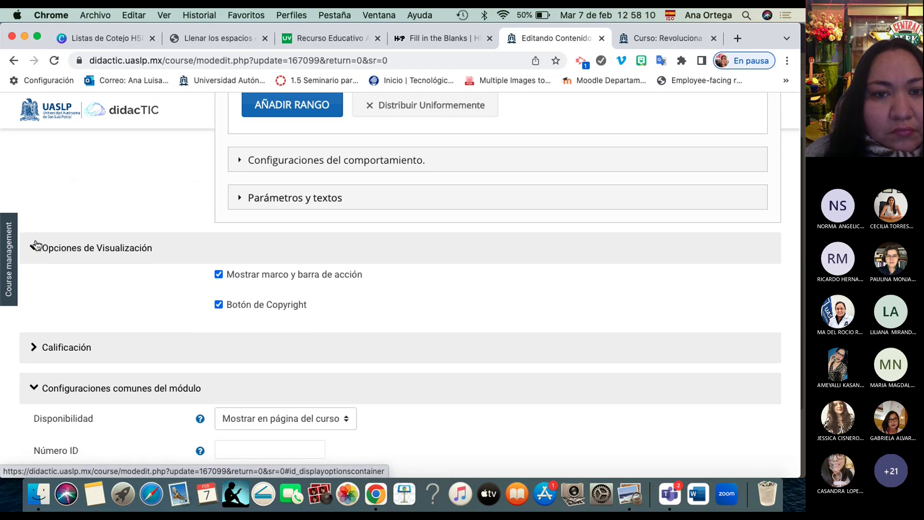
{"action": "left_click", "coordinate": [34, 353]}
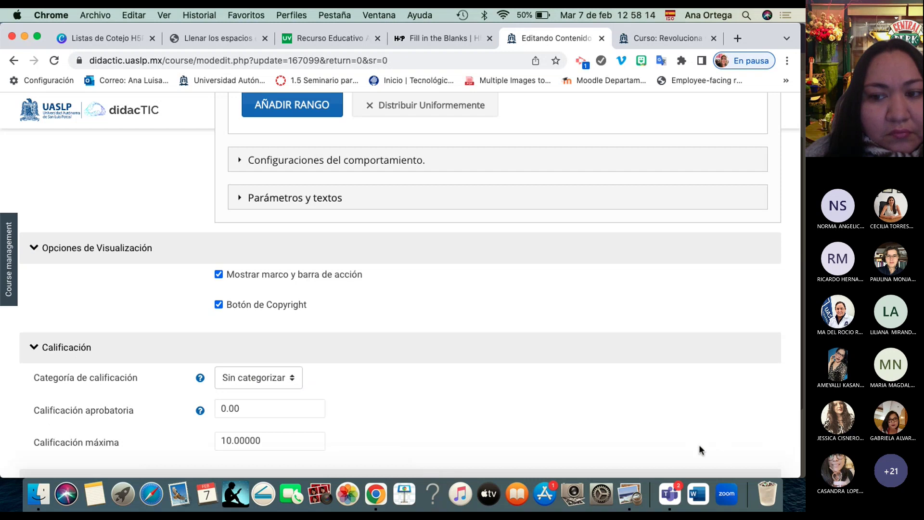
Expand "Parámetros y textos" and "Configuraciones del comportamiento" and examine the behaviour options for retrying, solutions and answer checking.
{"action": "scroll", "coordinate": [498, 327], "scroll_direction": "up", "scroll_amount": 3}
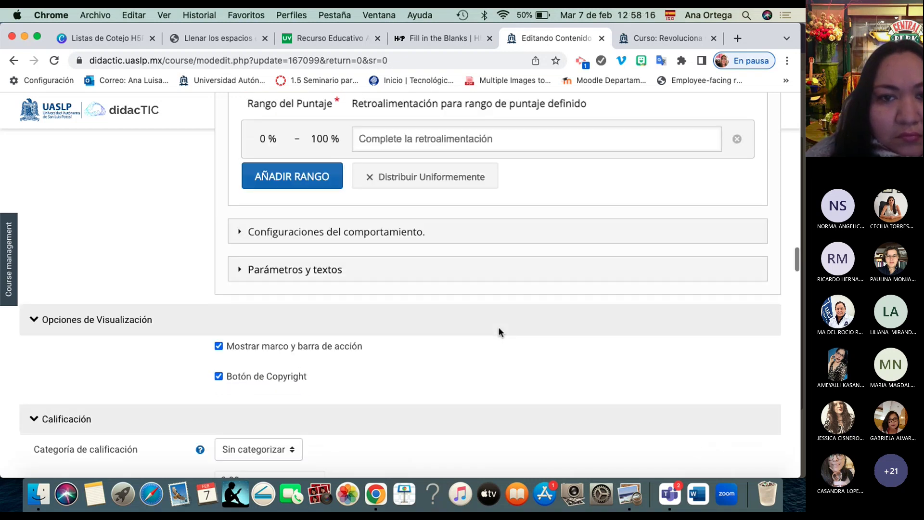
{"action": "left_click", "coordinate": [237, 298]}
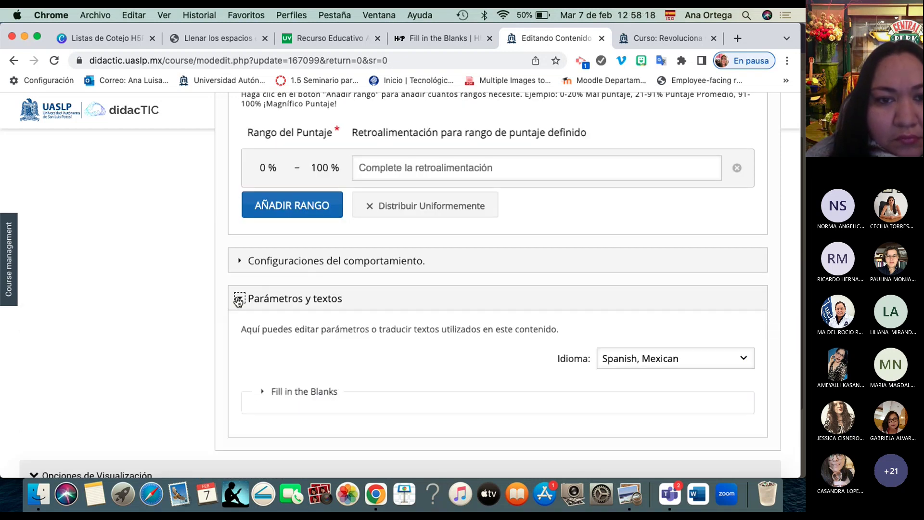
{"action": "left_click", "coordinate": [241, 263]}
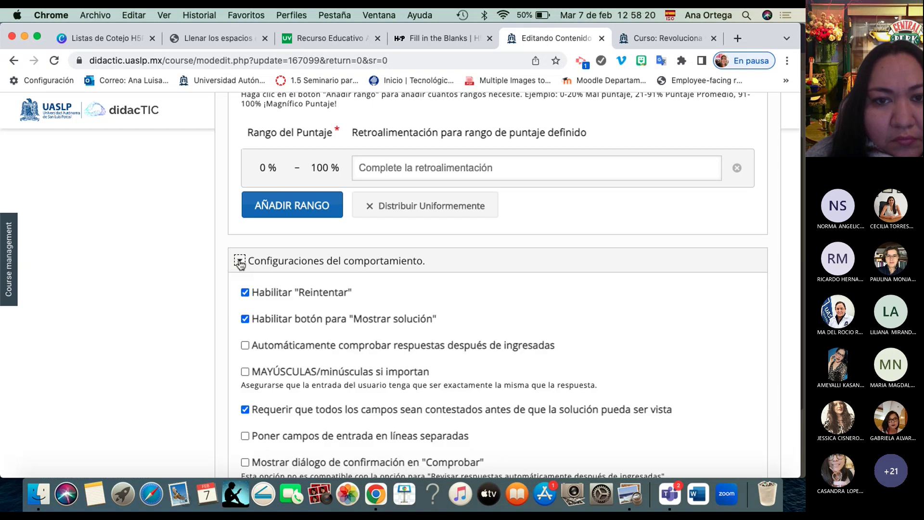
{"action": "scroll", "coordinate": [240, 263], "scroll_direction": "down", "scroll_amount": 3}
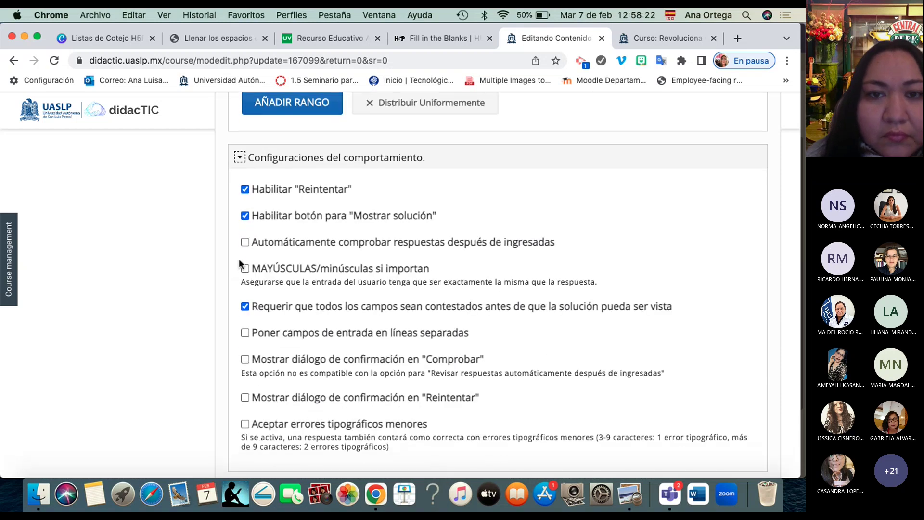
{"action": "scroll", "coordinate": [238, 259], "scroll_direction": "down", "scroll_amount": 2}
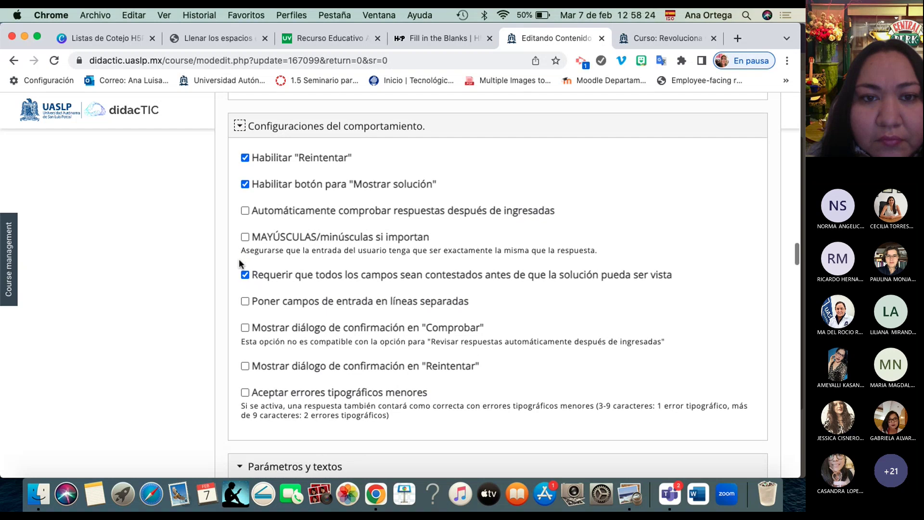
Examine the remaining behaviour options, the global feedback range and the four text blocks with their asterisk-marked answers, back up to the task description.
{"action": "scroll", "coordinate": [239, 259], "scroll_direction": "down", "scroll_amount": 3}
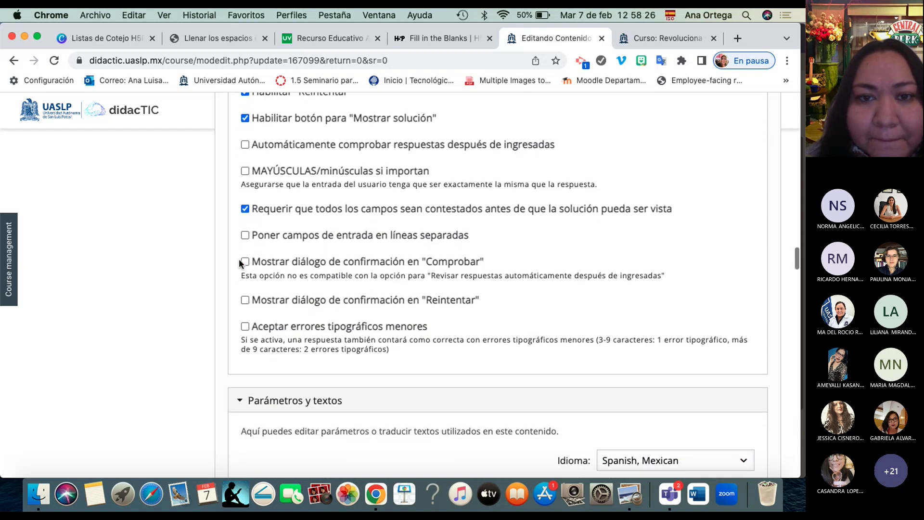
{"action": "scroll", "coordinate": [239, 258], "scroll_direction": "down", "scroll_amount": 3}
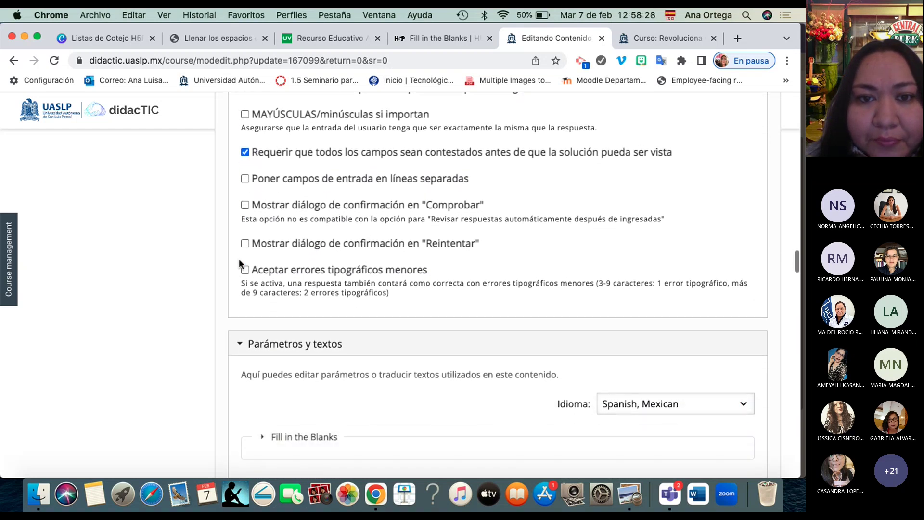
{"action": "scroll", "coordinate": [239, 258], "scroll_direction": "up", "scroll_amount": 15}
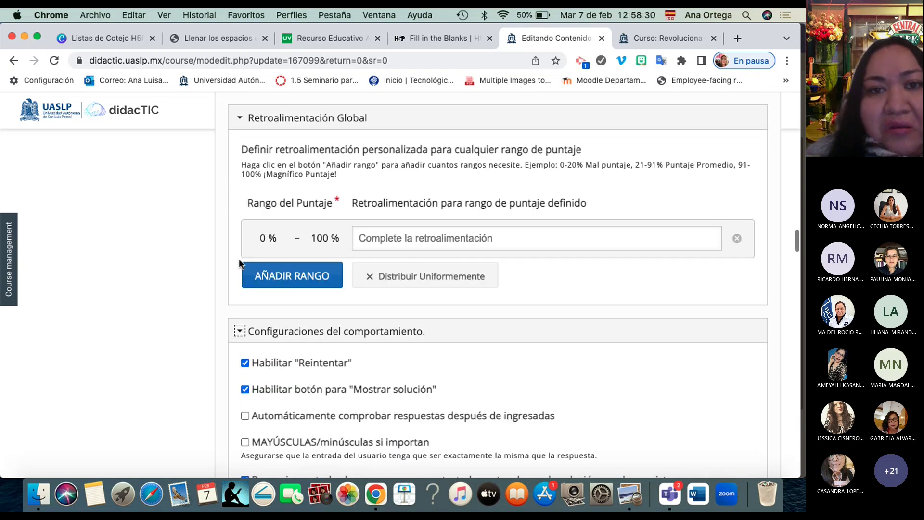
{"action": "scroll", "coordinate": [239, 258], "scroll_direction": "up", "scroll_amount": 5}
{"action": "scroll", "coordinate": [239, 258], "scroll_direction": "down", "scroll_amount": 6}
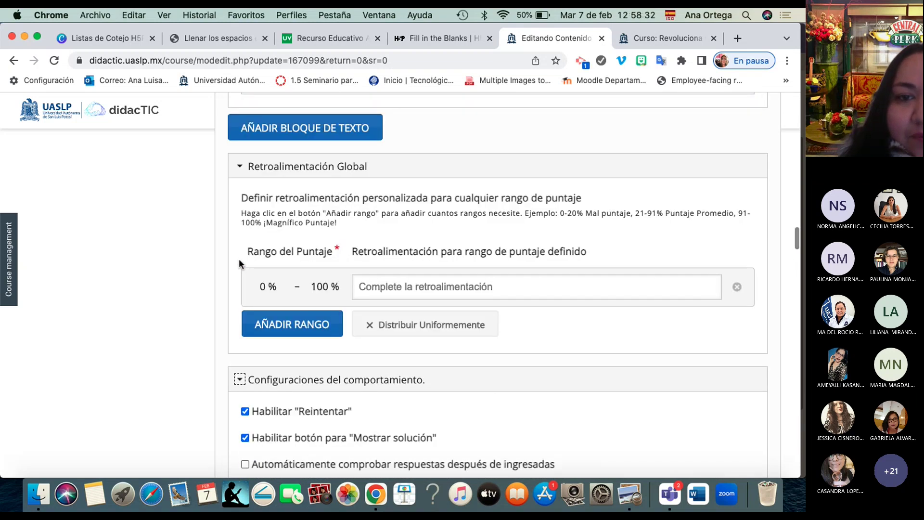
{"action": "scroll", "coordinate": [239, 258], "scroll_direction": "up", "scroll_amount": 3}
{"action": "scroll", "coordinate": [239, 262], "scroll_direction": "up", "scroll_amount": 8}
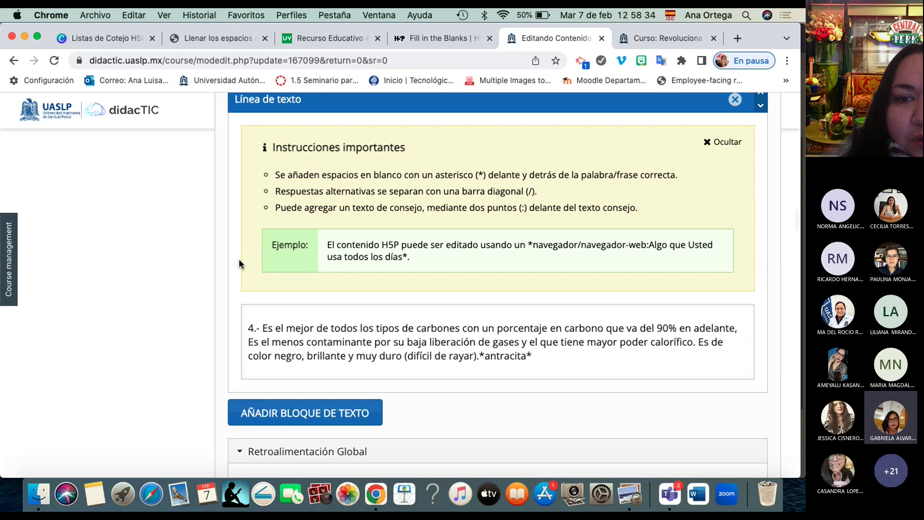
{"action": "scroll", "coordinate": [239, 259], "scroll_direction": "up", "scroll_amount": 10}
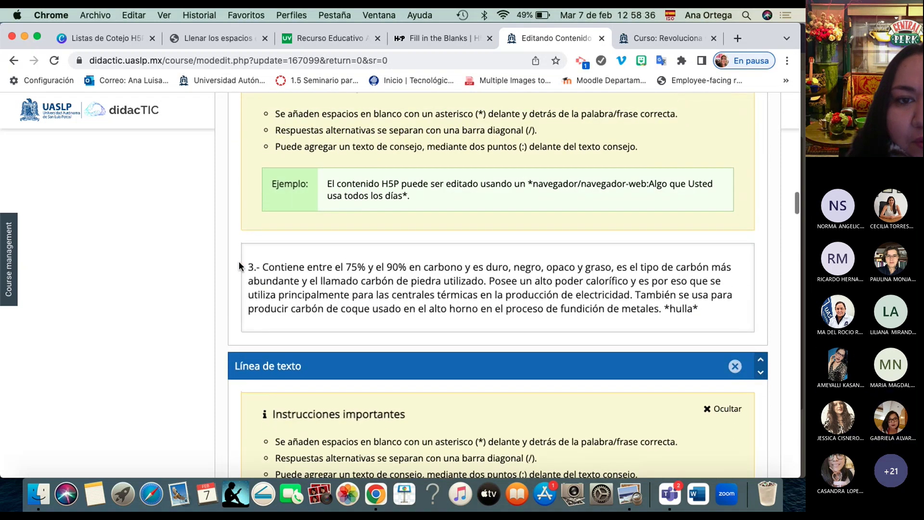
{"action": "scroll", "coordinate": [239, 260], "scroll_direction": "up", "scroll_amount": 14}
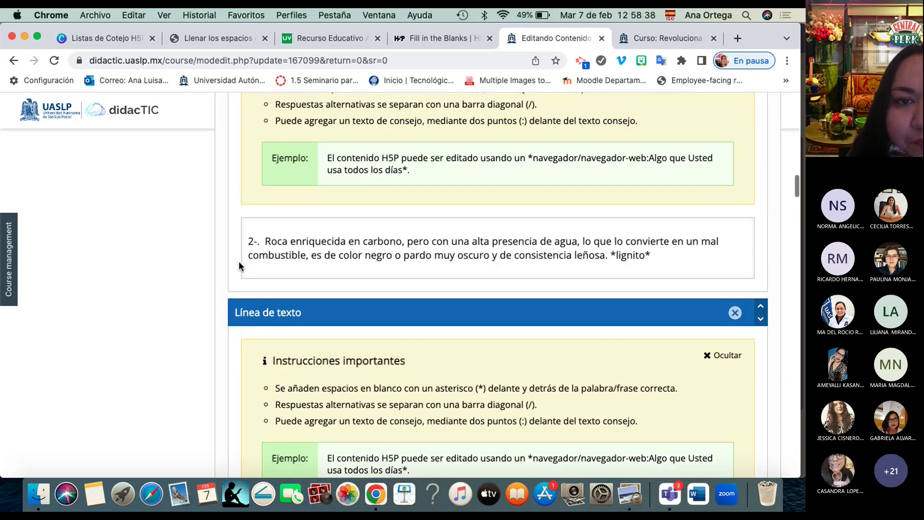
{"action": "scroll", "coordinate": [239, 261], "scroll_direction": "up", "scroll_amount": 14}
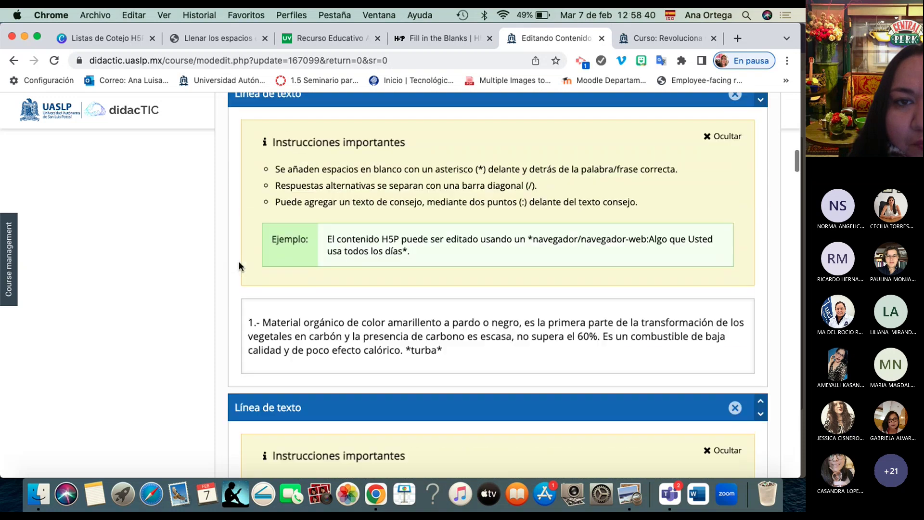
{"action": "scroll", "coordinate": [239, 263], "scroll_direction": "up", "scroll_amount": 7}
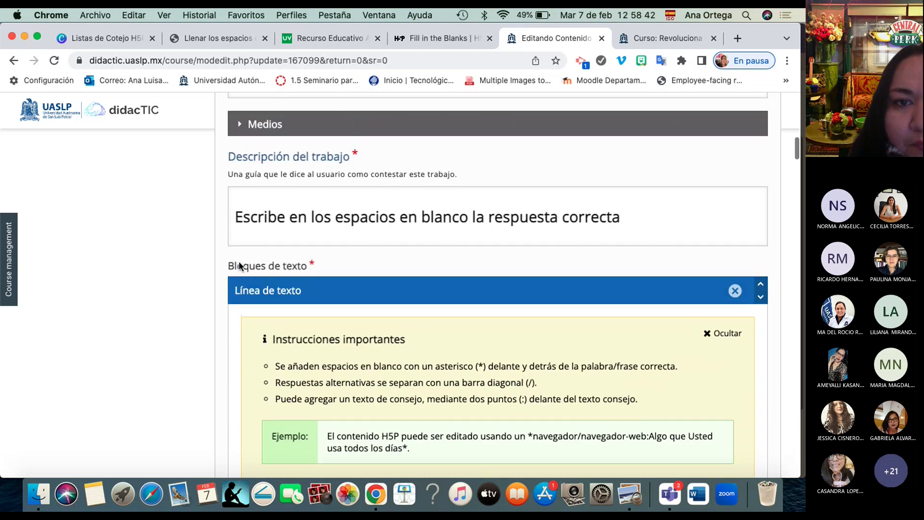
Expand the "Medios" section below the activity title, check its media type setting, and collapse the section again.
{"action": "scroll", "coordinate": [238, 263], "scroll_direction": "up", "scroll_amount": 2}
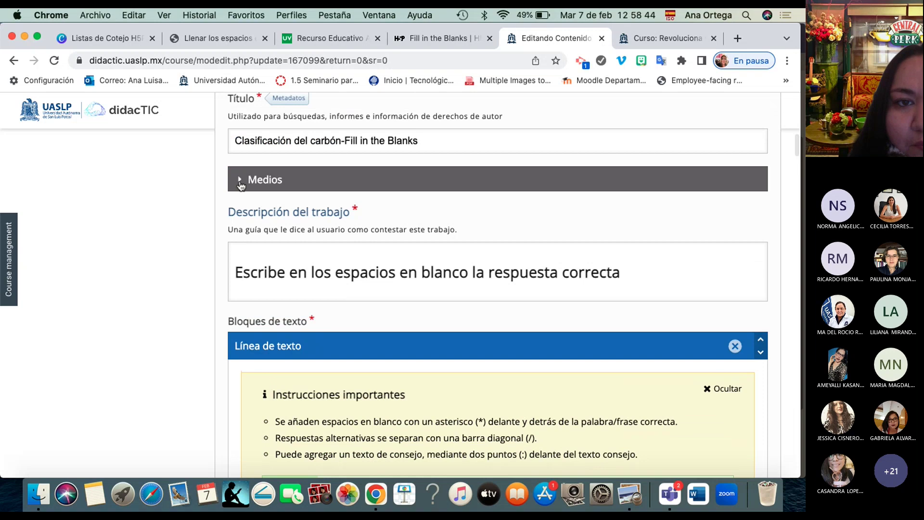
{"action": "left_click", "coordinate": [241, 181]}
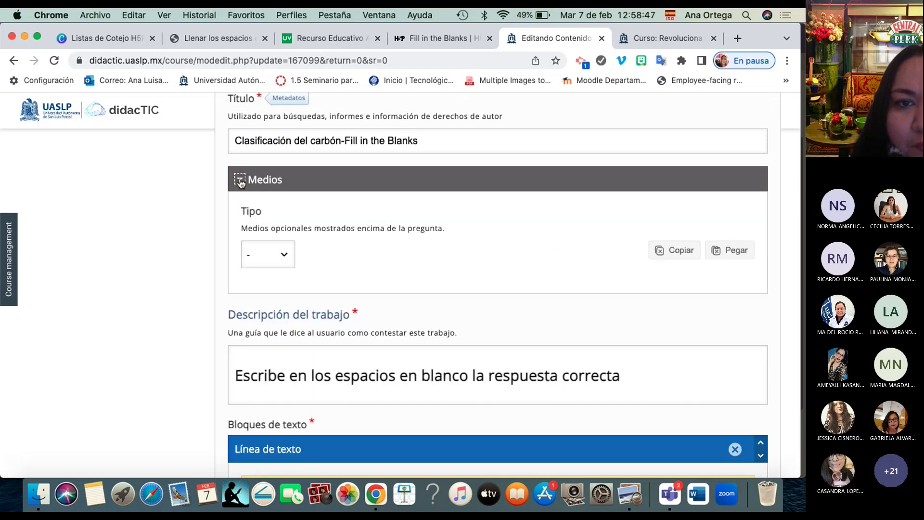
{"action": "scroll", "coordinate": [241, 183], "scroll_direction": "up", "scroll_amount": 3}
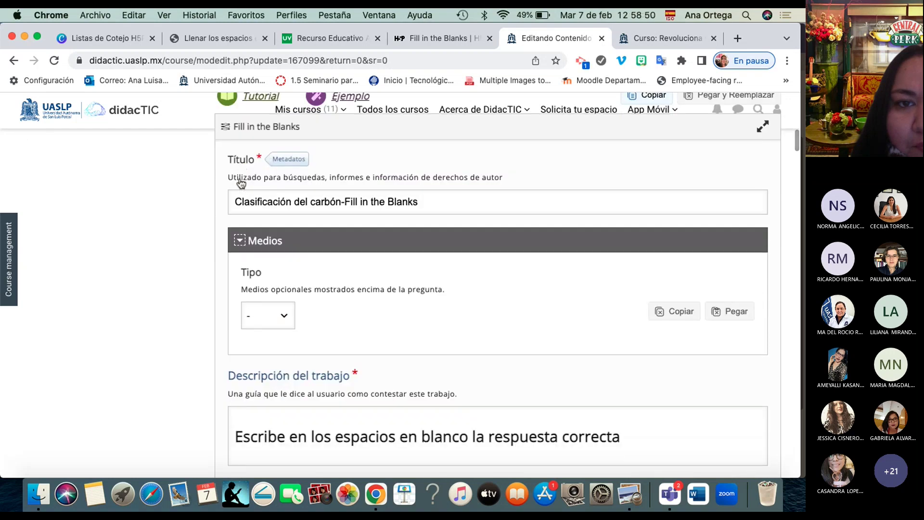
{"action": "scroll", "coordinate": [239, 242], "scroll_direction": "down", "scroll_amount": 10}
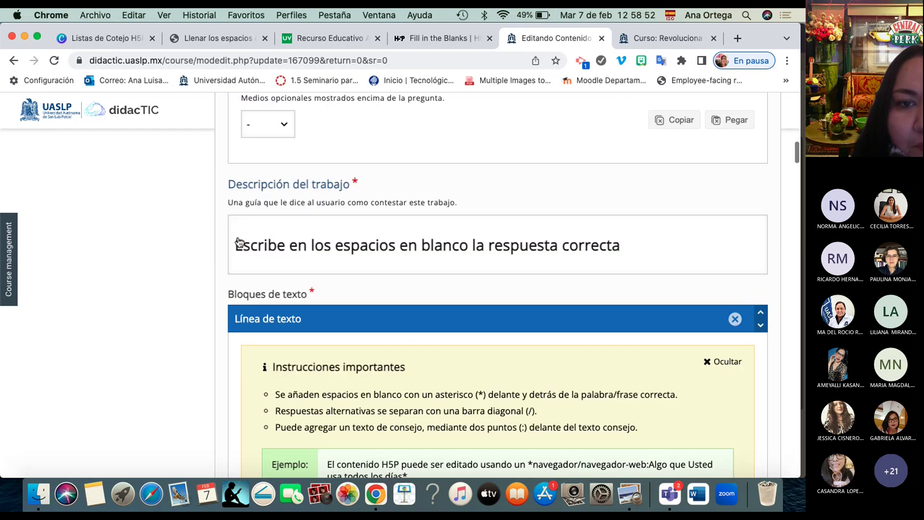
{"action": "scroll", "coordinate": [238, 240], "scroll_direction": "up", "scroll_amount": 8}
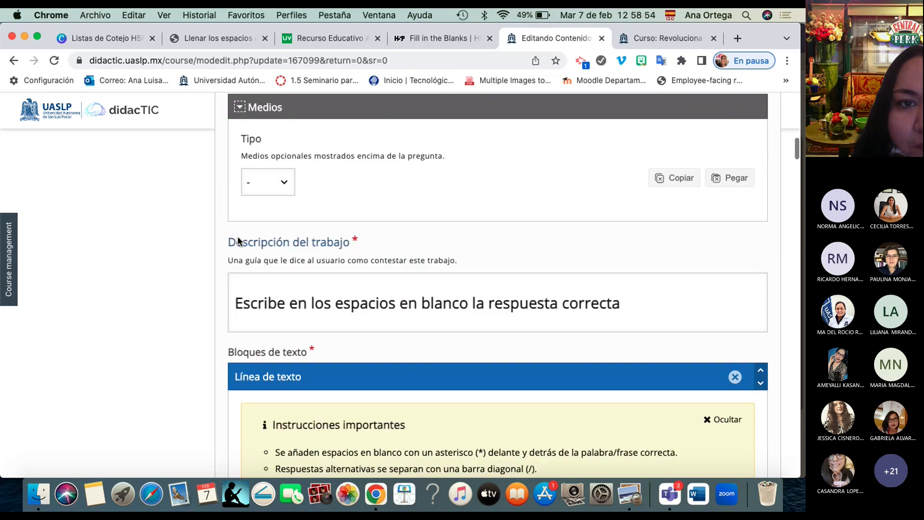
{"action": "left_click", "coordinate": [240, 174]}
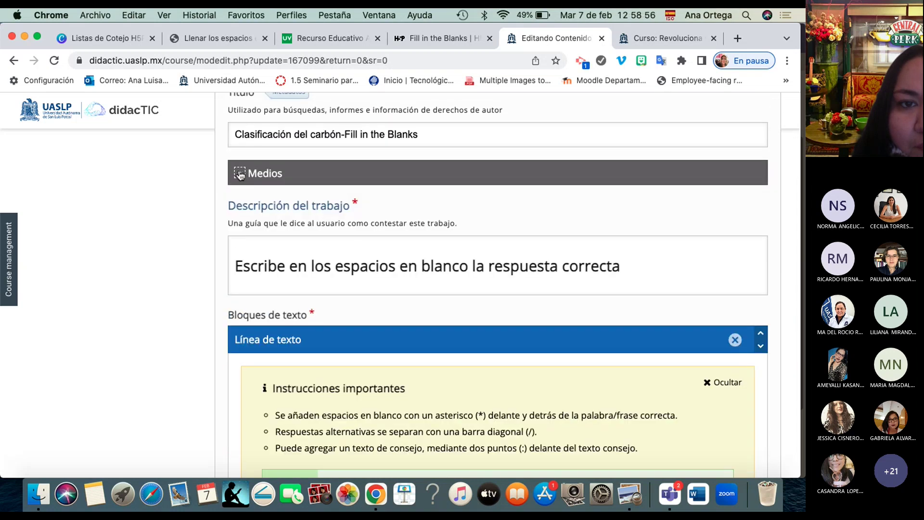
Review the coal image in the activity description and enable "Mostrar descripción en la página del curso".
{"action": "scroll", "coordinate": [238, 277], "scroll_direction": "down", "scroll_amount": 5}
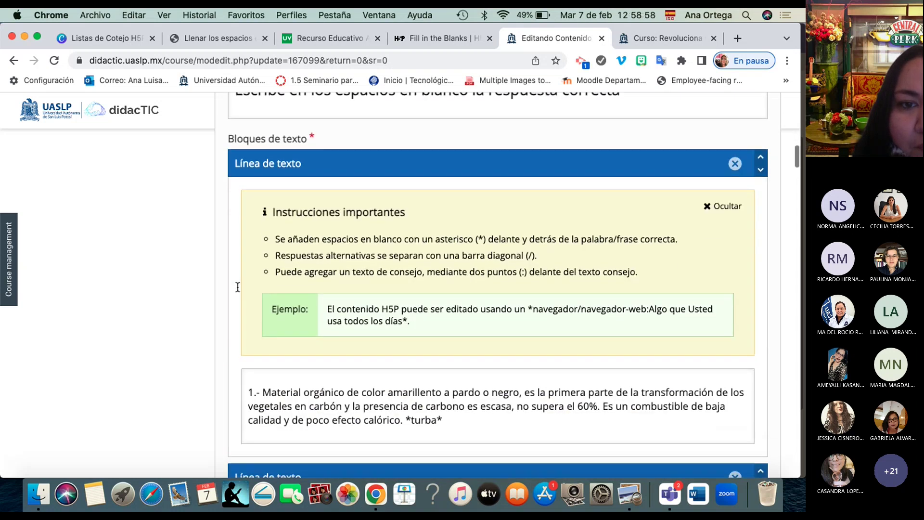
{"action": "scroll", "coordinate": [237, 285], "scroll_direction": "up", "scroll_amount": 12}
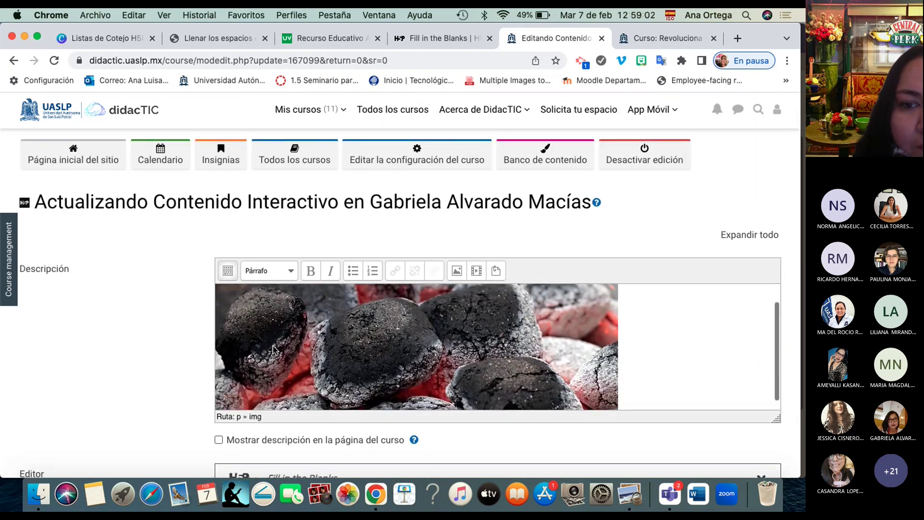
{"action": "scroll", "coordinate": [260, 332], "scroll_direction": "down", "scroll_amount": 2}
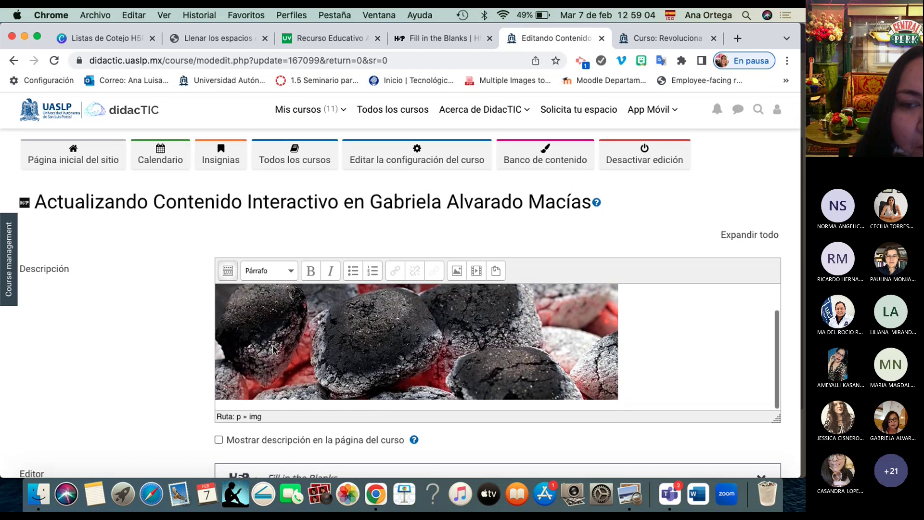
{"action": "scroll", "coordinate": [273, 346], "scroll_direction": "up", "scroll_amount": 2}
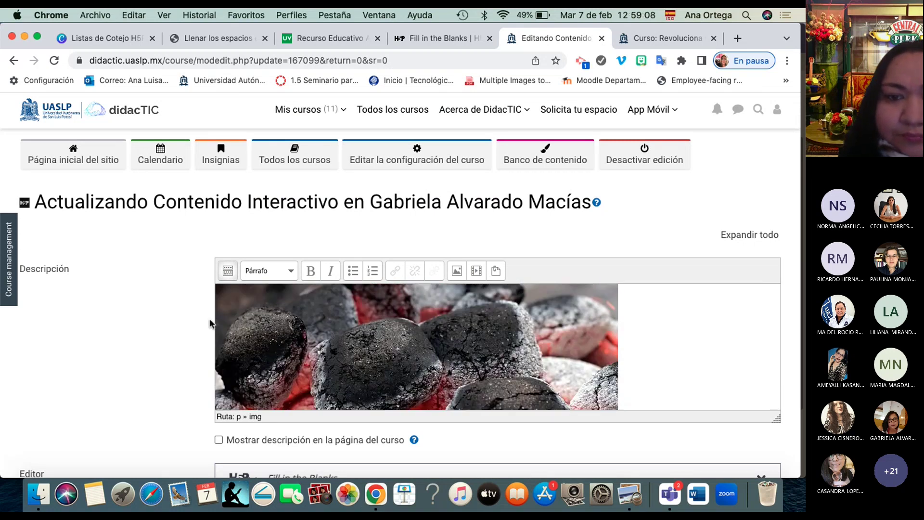
{"action": "scroll", "coordinate": [210, 323], "scroll_direction": "down", "scroll_amount": 4}
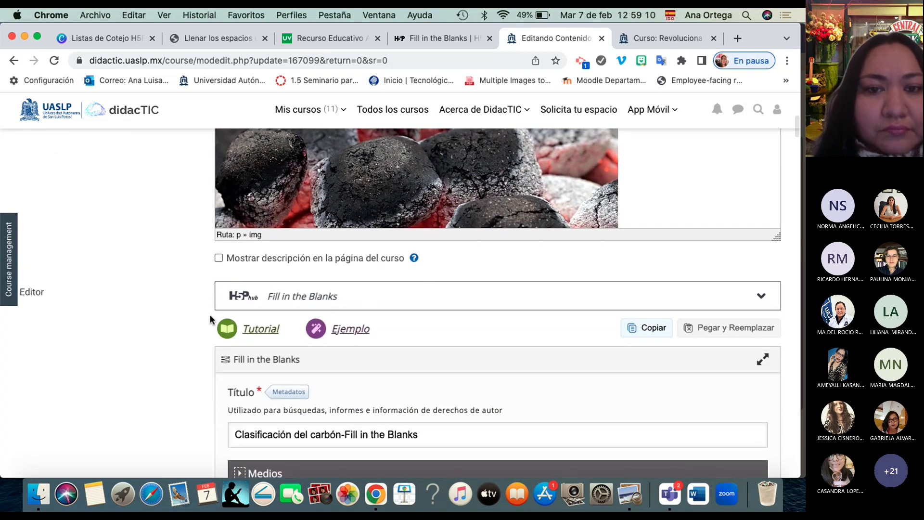
{"action": "left_click", "coordinate": [218, 258]}
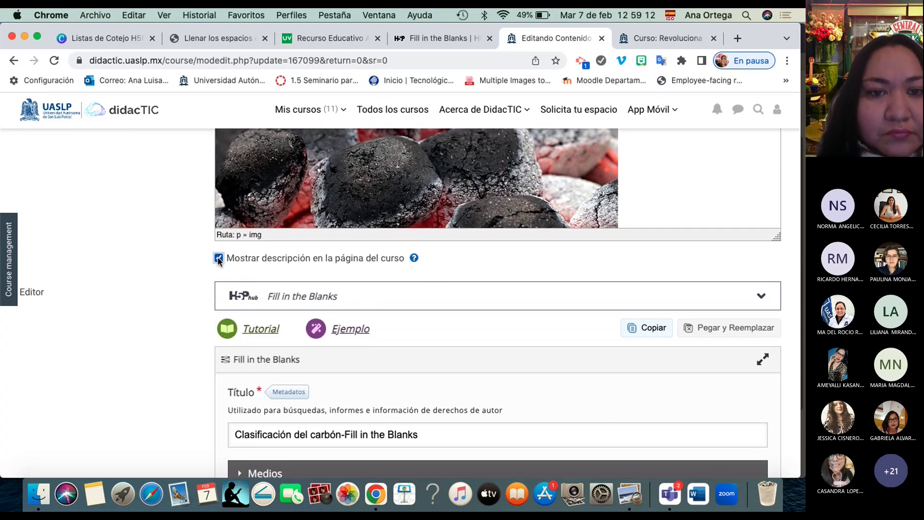
Look over the rest of the activity settings, save the changes and display the activity.
{"action": "scroll", "coordinate": [183, 340], "scroll_direction": "down", "scroll_amount": 3}
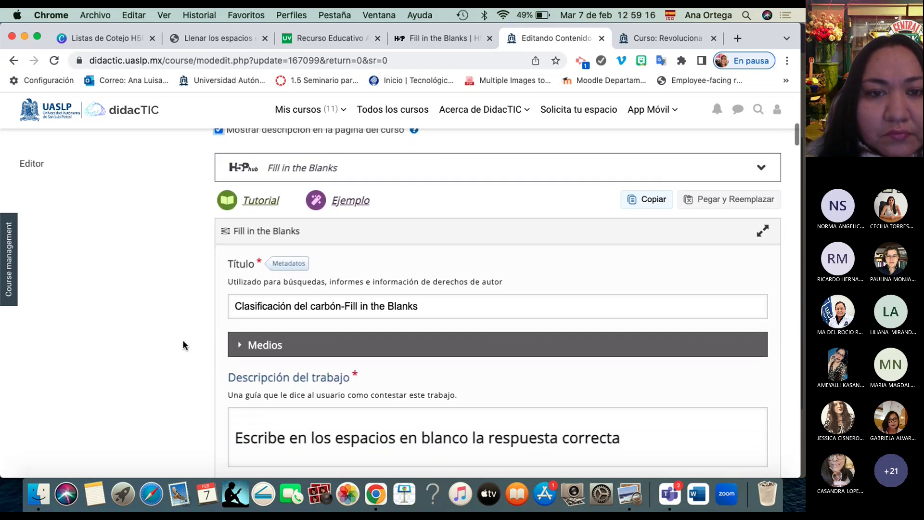
{"action": "scroll", "coordinate": [183, 341], "scroll_direction": "down", "scroll_amount": 1}
{"action": "scroll", "coordinate": [183, 341], "scroll_direction": "down", "scroll_amount": 10}
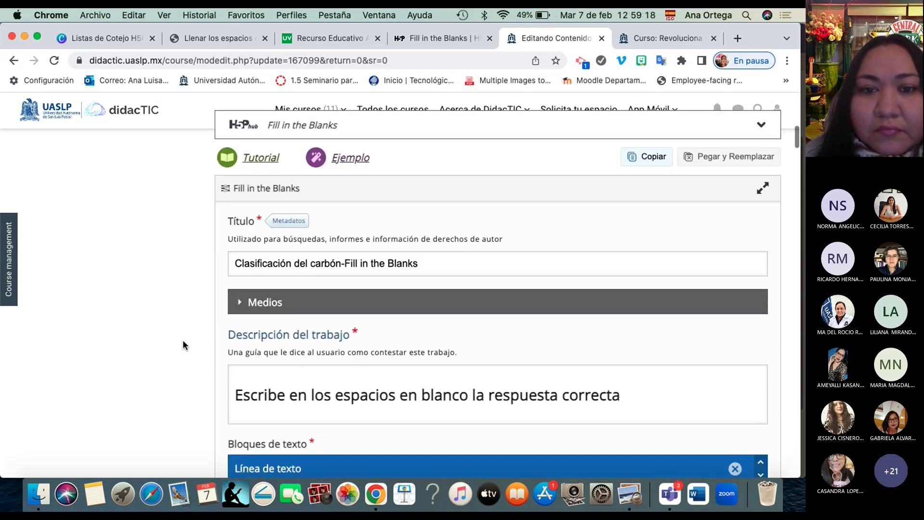
{"action": "scroll", "coordinate": [183, 340], "scroll_direction": "down", "scroll_amount": 15}
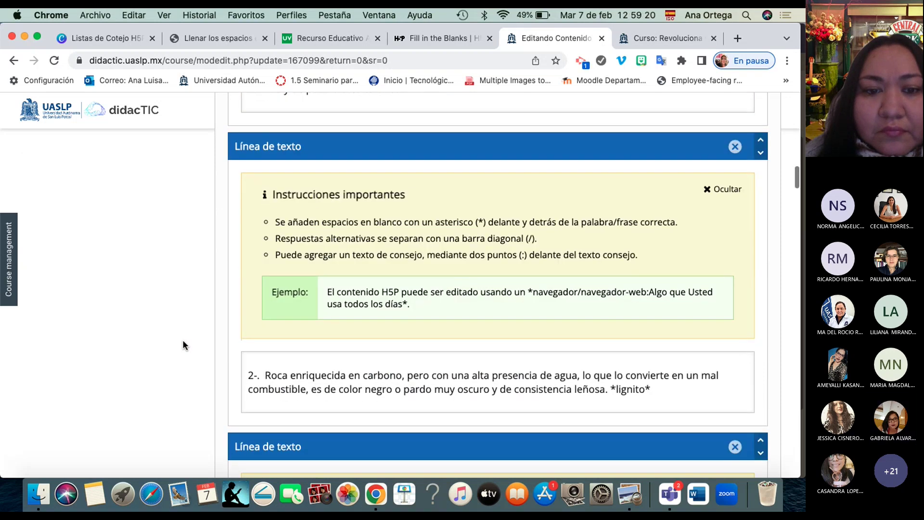
{"action": "scroll", "coordinate": [183, 344], "scroll_direction": "down", "scroll_amount": 5}
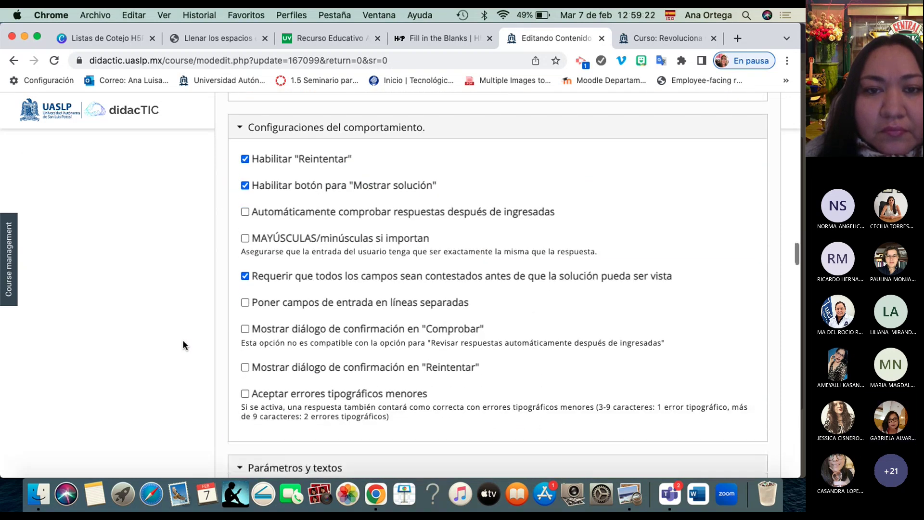
{"action": "scroll", "coordinate": [183, 345], "scroll_direction": "up", "scroll_amount": 4}
{"action": "scroll", "coordinate": [183, 340], "scroll_direction": "down", "scroll_amount": 20}
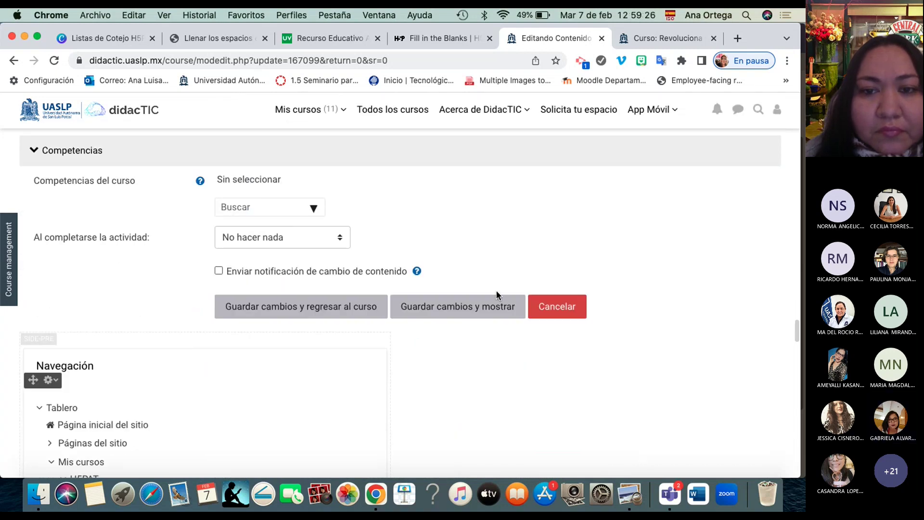
{"action": "left_click", "coordinate": [482, 308]}
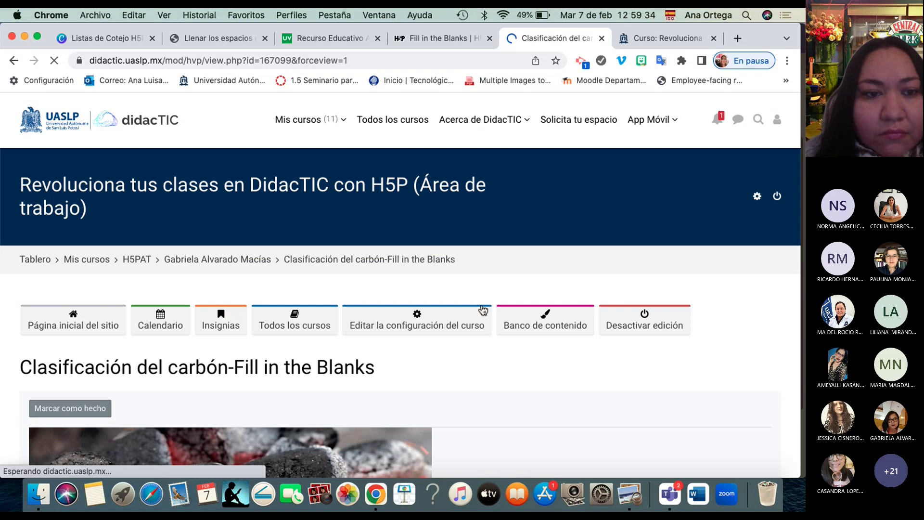
Review the saved Clasificación del carbón activity: description image, task instruction, four fill-in statements, and its location in the breadcrumb trail.
{"action": "scroll", "coordinate": [483, 309], "scroll_direction": "down", "scroll_amount": 4}
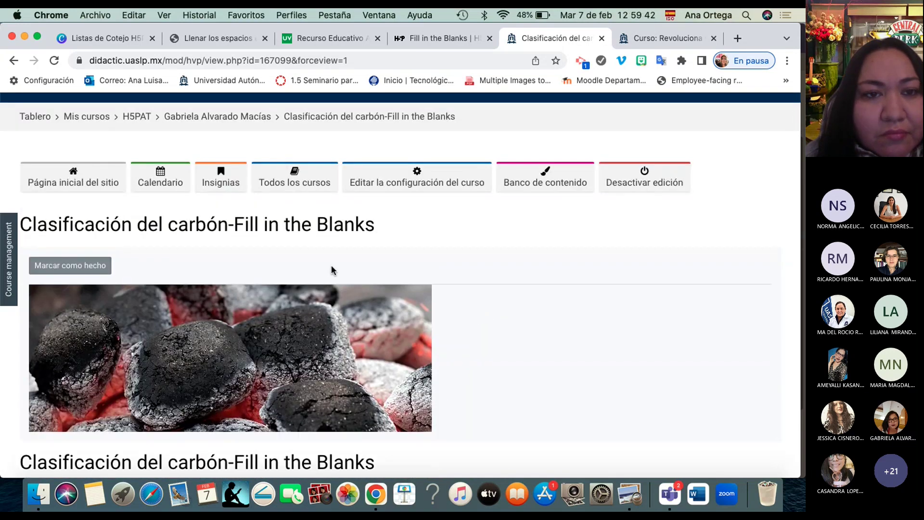
{"action": "scroll", "coordinate": [331, 270], "scroll_direction": "down", "scroll_amount": 1}
{"action": "scroll", "coordinate": [331, 270], "scroll_direction": "down", "scroll_amount": 10}
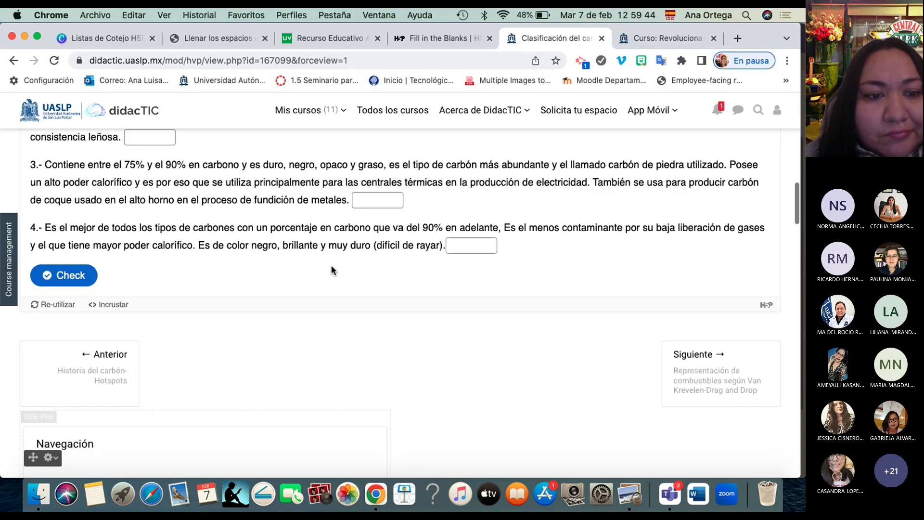
{"action": "scroll", "coordinate": [331, 270], "scroll_direction": "up", "scroll_amount": 12}
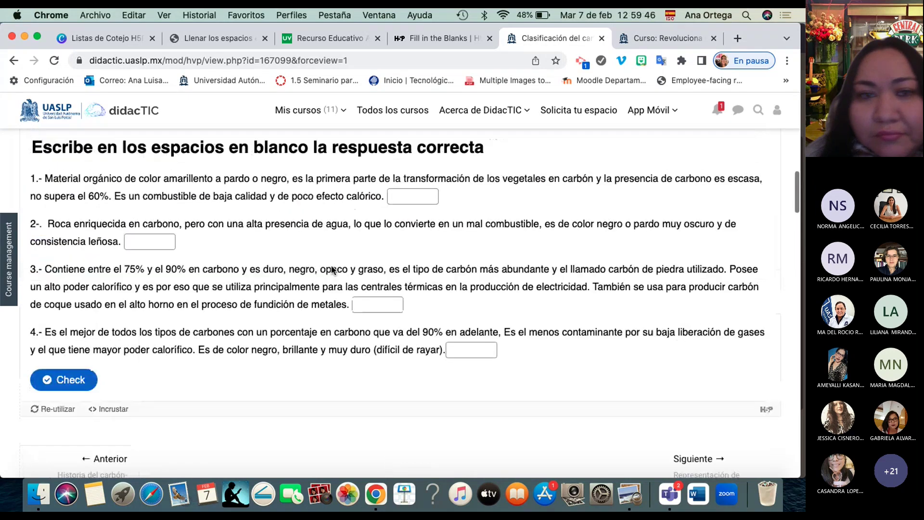
{"action": "scroll", "coordinate": [331, 270], "scroll_direction": "up", "scroll_amount": 2}
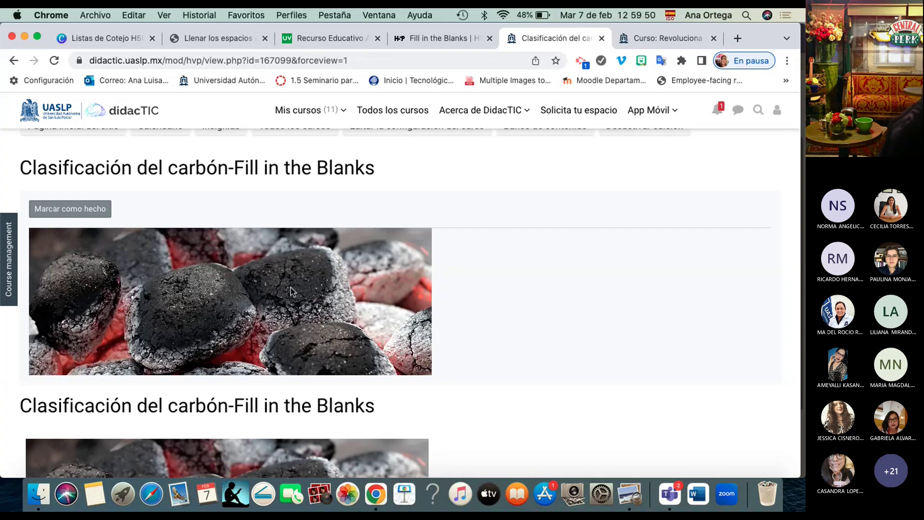
{"action": "scroll", "coordinate": [291, 291], "scroll_direction": "down", "scroll_amount": 6}
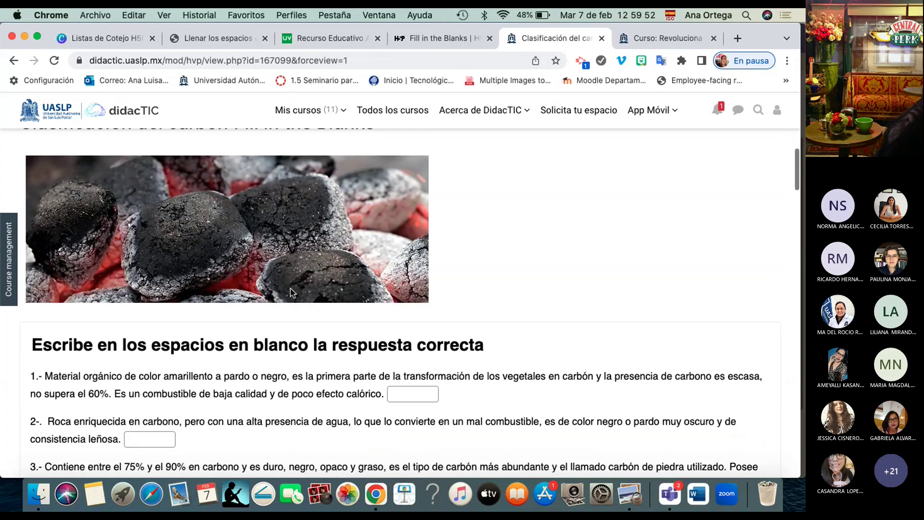
{"action": "scroll", "coordinate": [291, 291], "scroll_direction": "up", "scroll_amount": 1}
{"action": "scroll", "coordinate": [290, 292], "scroll_direction": "up", "scroll_amount": 6}
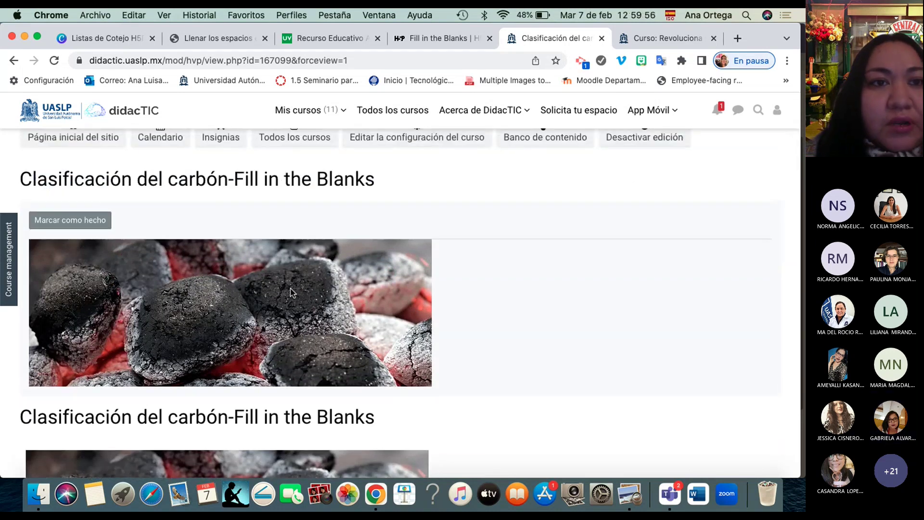
{"action": "scroll", "coordinate": [283, 216], "scroll_direction": "up", "scroll_amount": 4}
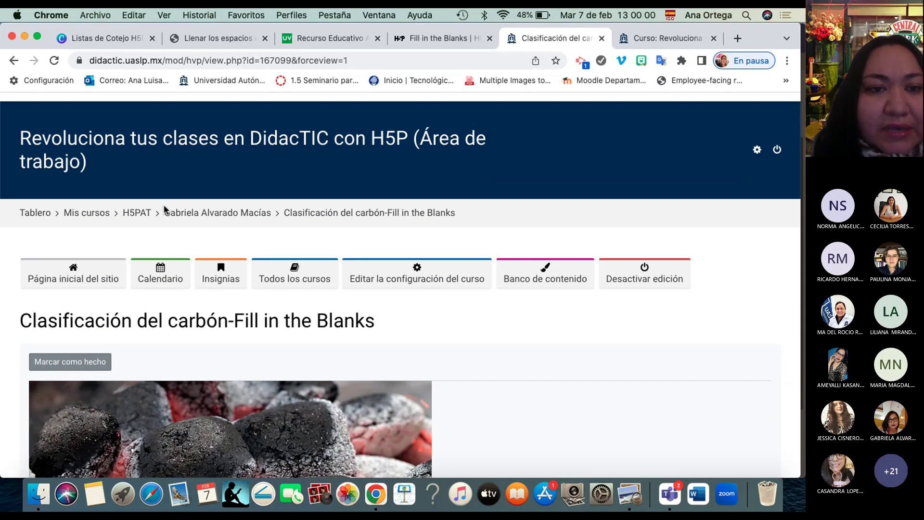
{"action": "left_click_drag", "start_coordinate": [165, 213], "coordinate": [457, 225]}
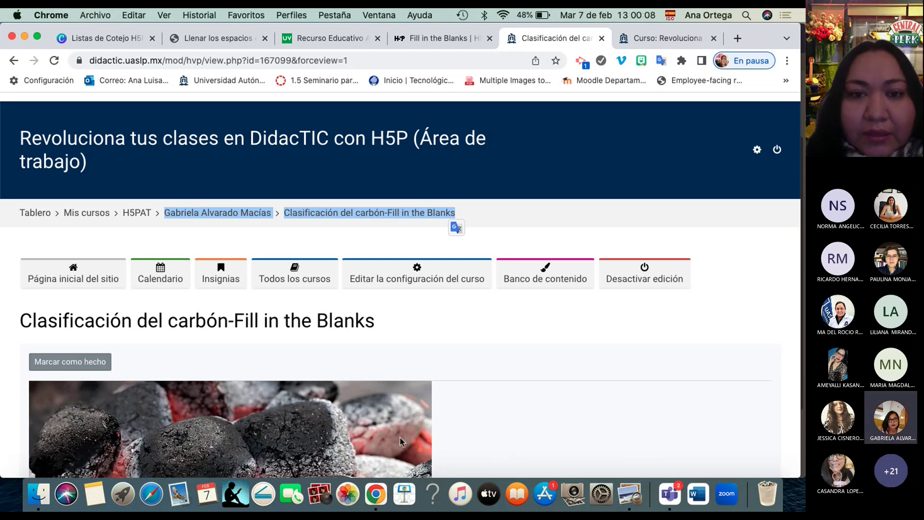
Look over the saved Clasificación del carbón activity page and return to the H5PAT course page.
{"action": "scroll", "coordinate": [407, 410], "scroll_direction": "down", "scroll_amount": 5}
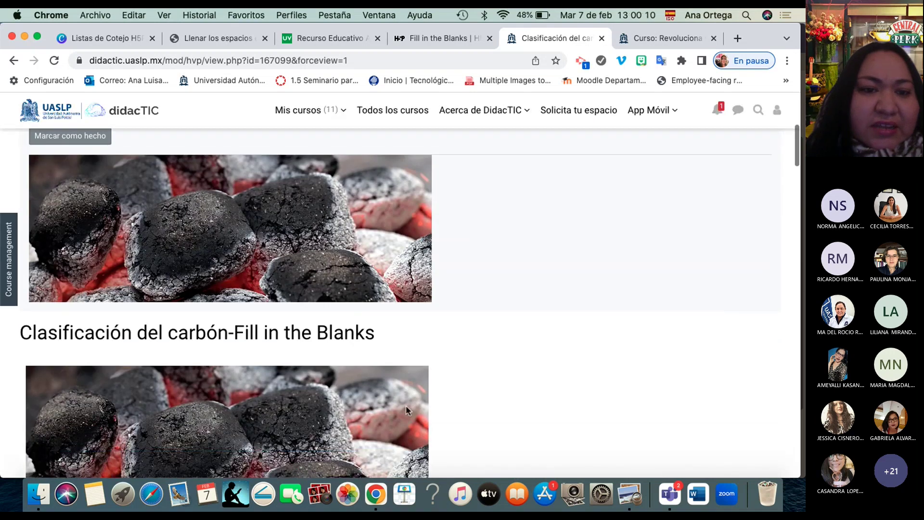
{"action": "scroll", "coordinate": [406, 410], "scroll_direction": "down", "scroll_amount": 3}
{"action": "scroll", "coordinate": [407, 410], "scroll_direction": "up", "scroll_amount": 8}
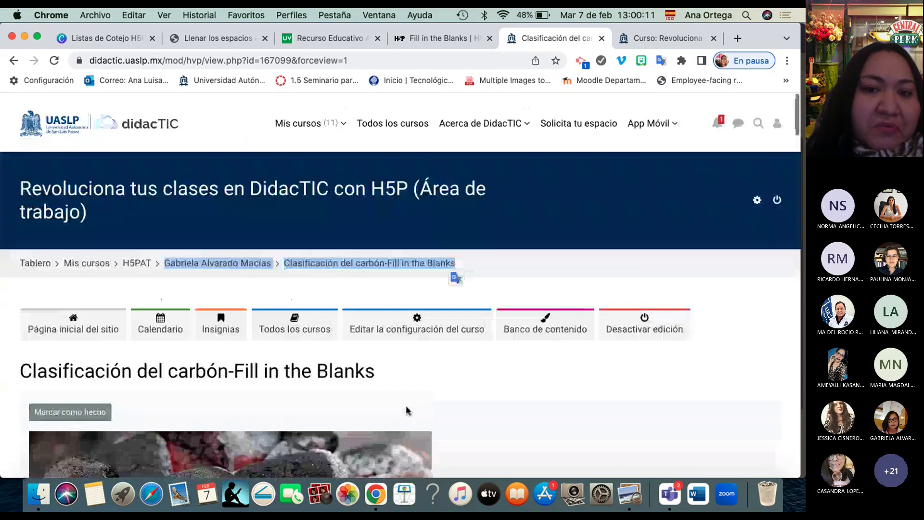
{"action": "scroll", "coordinate": [407, 410], "scroll_direction": "down", "scroll_amount": 4}
{"action": "scroll", "coordinate": [434, 337], "scroll_direction": "up", "scroll_amount": 4}
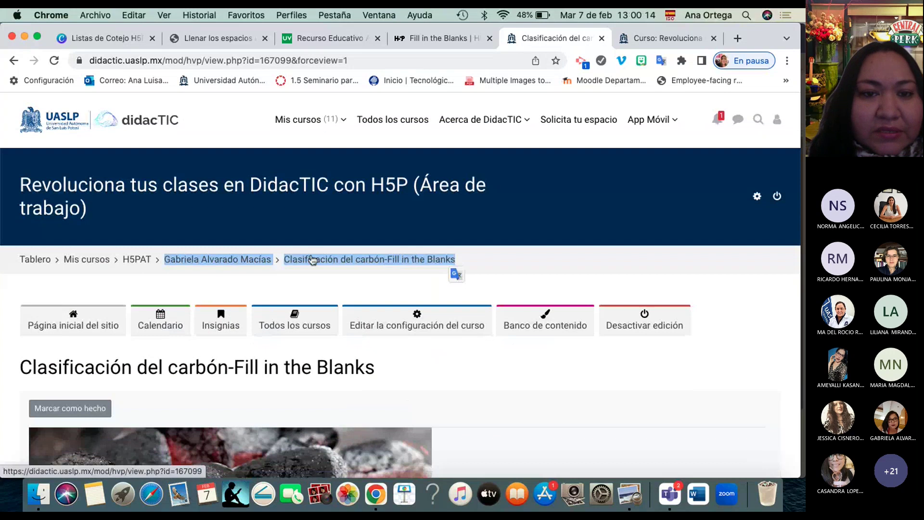
{"action": "left_click", "coordinate": [140, 261]}
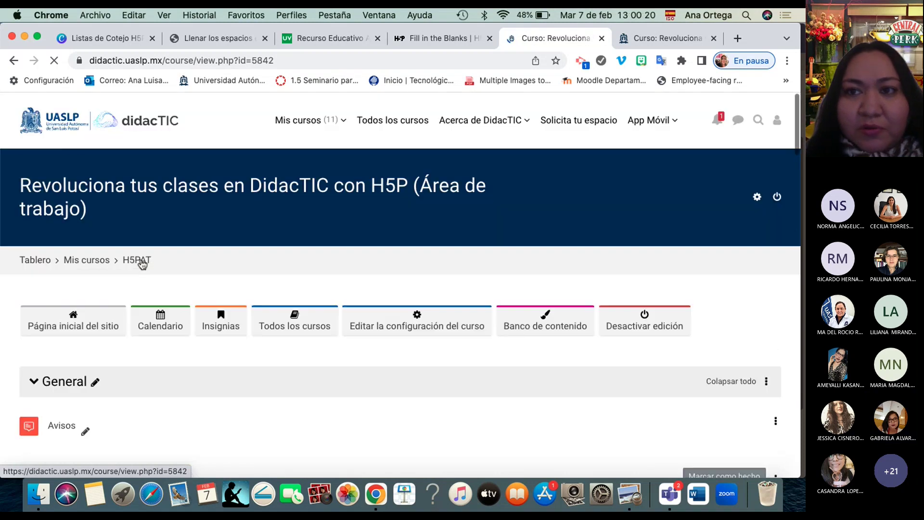
{"action": "scroll", "coordinate": [142, 264], "scroll_direction": "down", "scroll_amount": 8}
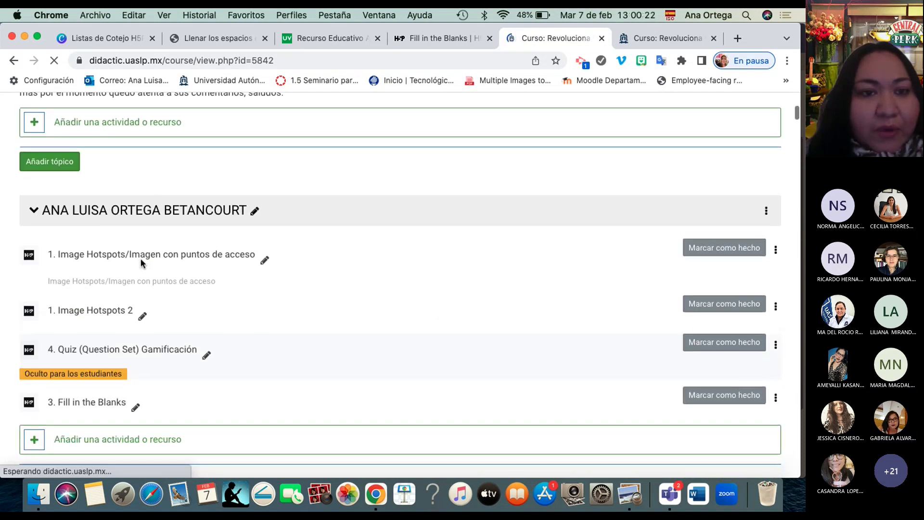
{"action": "scroll", "coordinate": [141, 260], "scroll_direction": "up", "scroll_amount": 5}
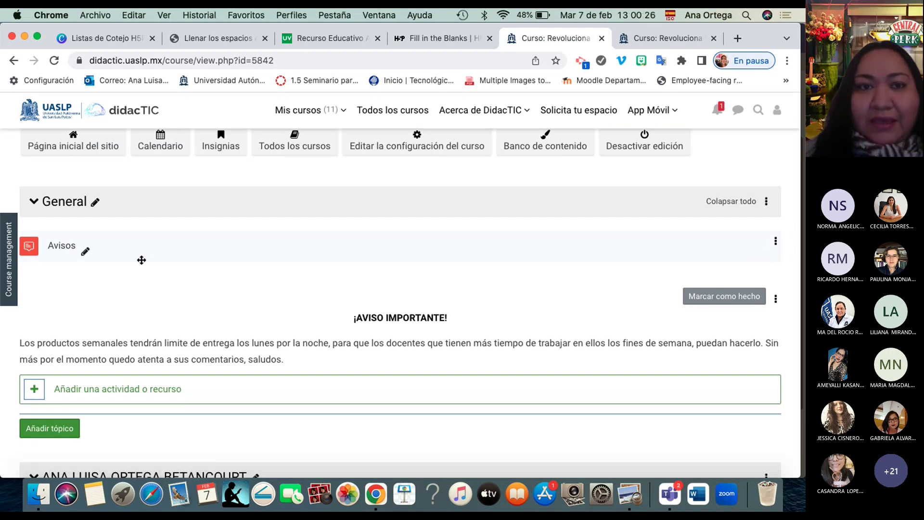
{"action": "scroll", "coordinate": [141, 259], "scroll_direction": "up", "scroll_amount": 3}
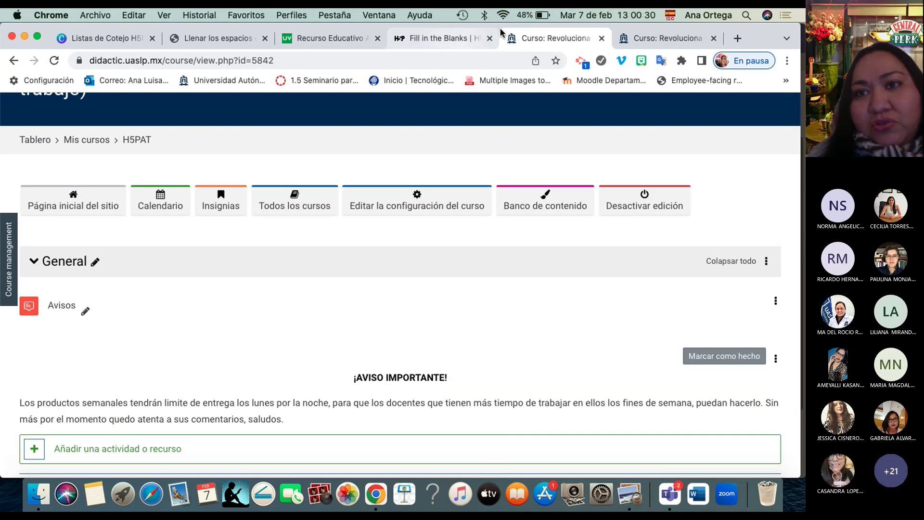
{"action": "left_click", "coordinate": [661, 39]}
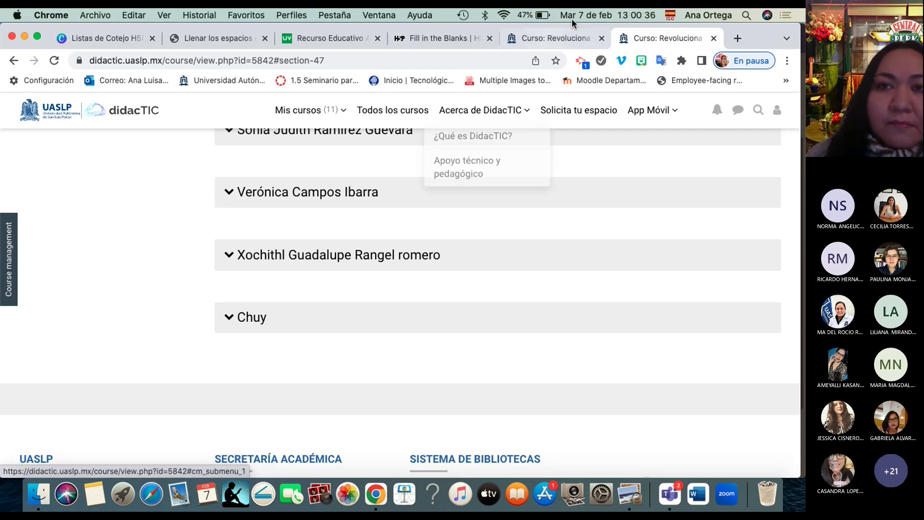
{"action": "left_click", "coordinate": [558, 37]}
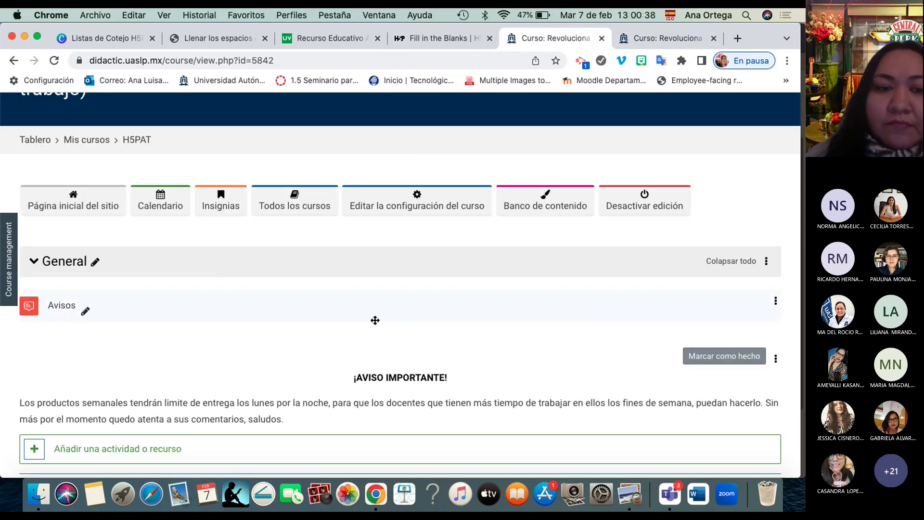
Open the settings of the "3. Fill in the Blanks" activity in the instructor's own course section for editing.
{"action": "scroll", "coordinate": [374, 320], "scroll_direction": "down", "scroll_amount": 6}
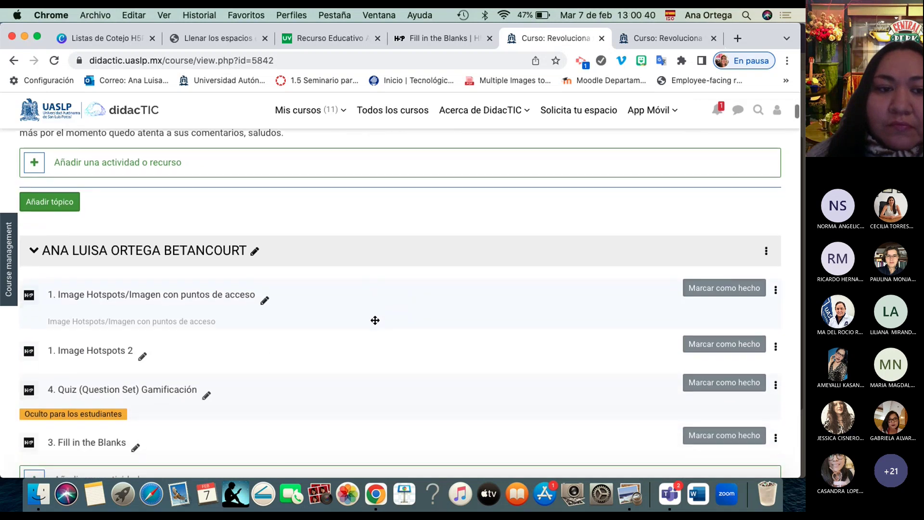
{"action": "scroll", "coordinate": [375, 320], "scroll_direction": "down", "scroll_amount": 2}
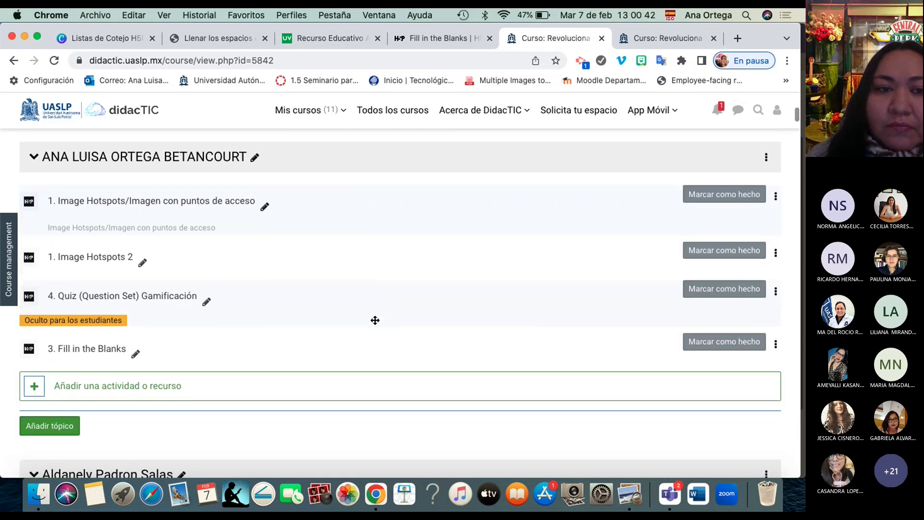
{"action": "scroll", "coordinate": [375, 320], "scroll_direction": "down", "scroll_amount": 1}
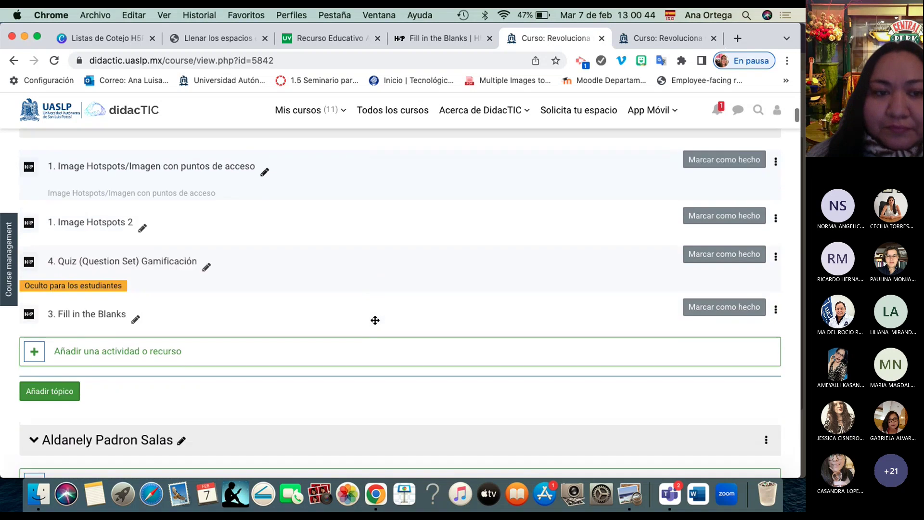
{"action": "scroll", "coordinate": [375, 320], "scroll_direction": "down", "scroll_amount": 2}
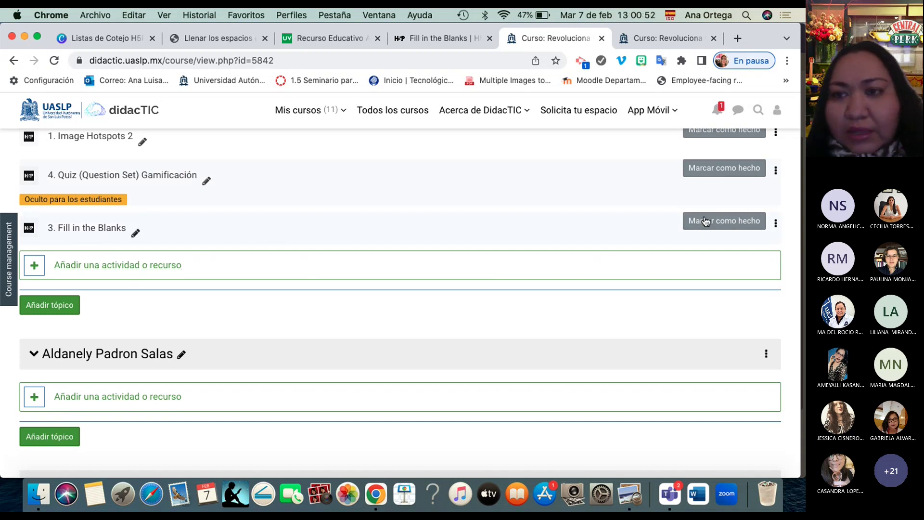
{"action": "scroll", "coordinate": [778, 229], "scroll_direction": "up", "scroll_amount": 1}
{"action": "scroll", "coordinate": [777, 229], "scroll_direction": "up", "scroll_amount": 1}
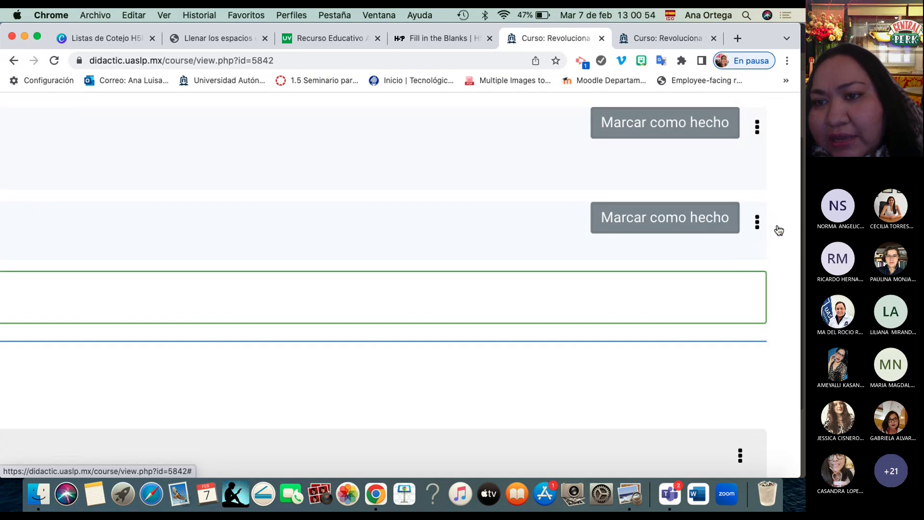
{"action": "left_click", "coordinate": [756, 222]}
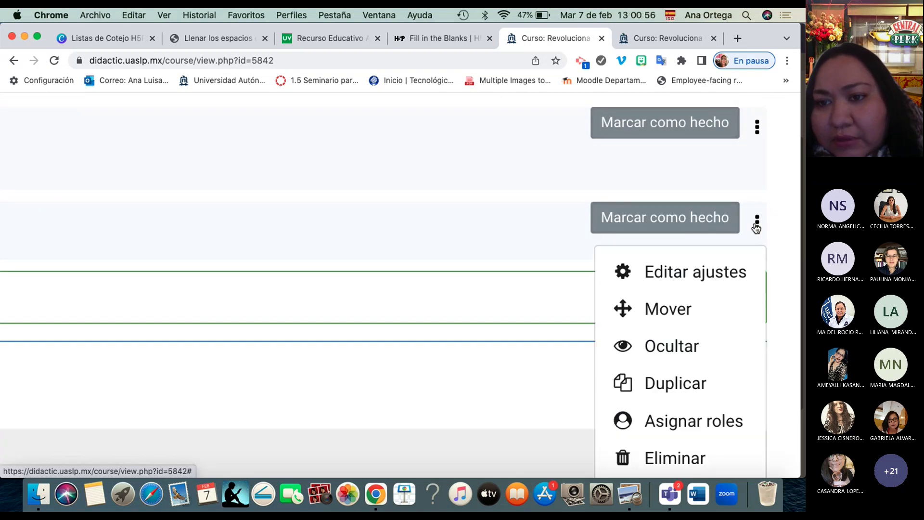
{"action": "left_click", "coordinate": [729, 278]}
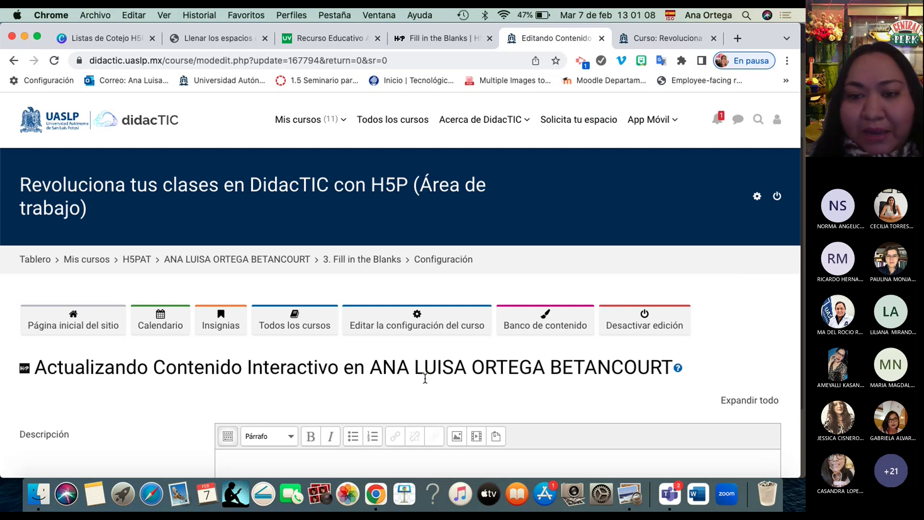
Review the title, text blocks with their asterisk-marked blanks, and global feedback range of the "3. Fill in the Blanks" activity.
{"action": "scroll", "coordinate": [425, 378], "scroll_direction": "down", "scroll_amount": 12}
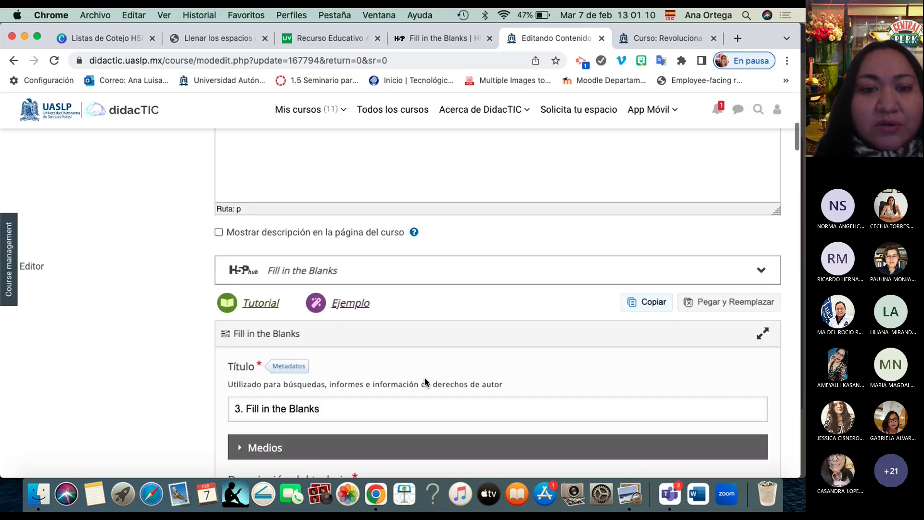
{"action": "scroll", "coordinate": [425, 381], "scroll_direction": "down", "scroll_amount": 5}
{"action": "scroll", "coordinate": [424, 382], "scroll_direction": "down", "scroll_amount": 7}
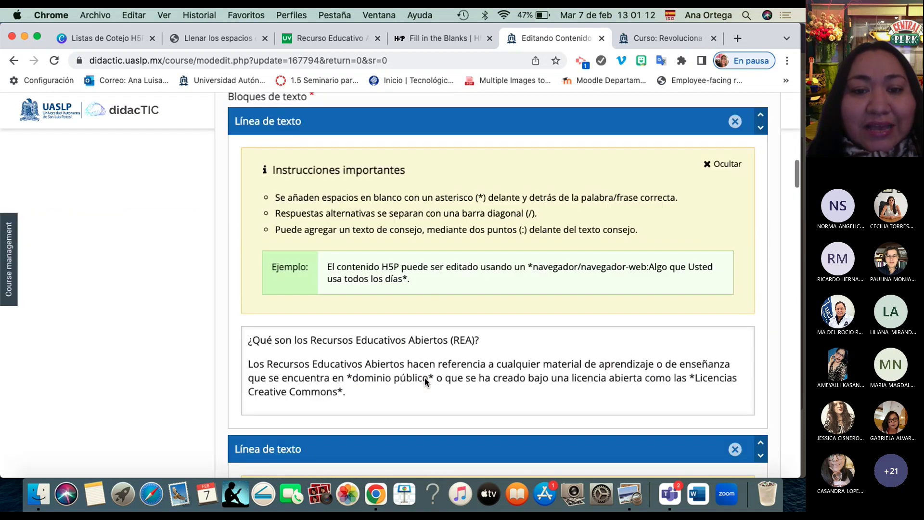
{"action": "scroll", "coordinate": [424, 381], "scroll_direction": "down", "scroll_amount": 15}
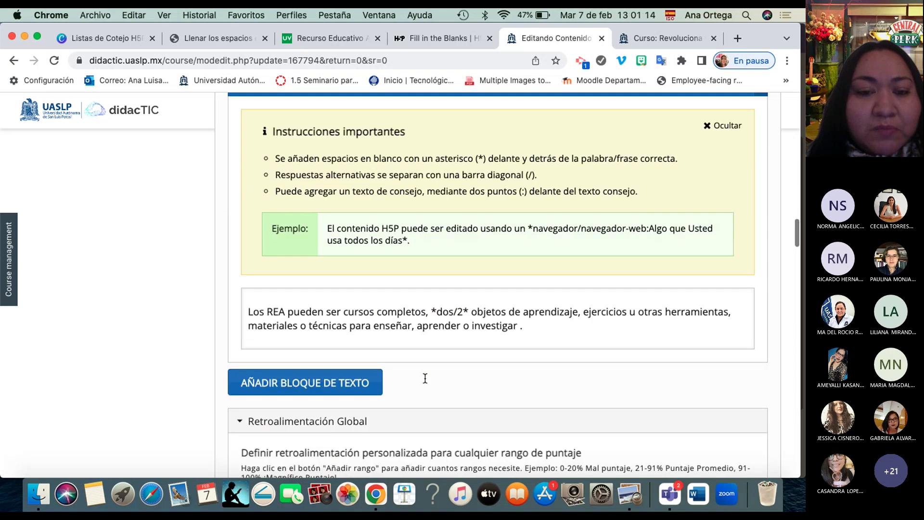
{"action": "scroll", "coordinate": [425, 377], "scroll_direction": "down", "scroll_amount": 3}
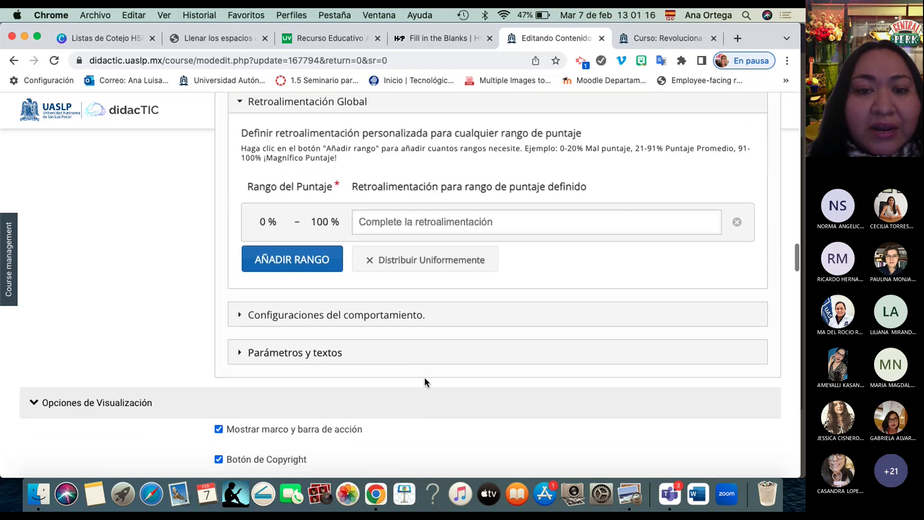
{"action": "scroll", "coordinate": [287, 316], "scroll_direction": "up", "scroll_amount": 7}
{"action": "scroll", "coordinate": [284, 315], "scroll_direction": "down", "scroll_amount": 8}
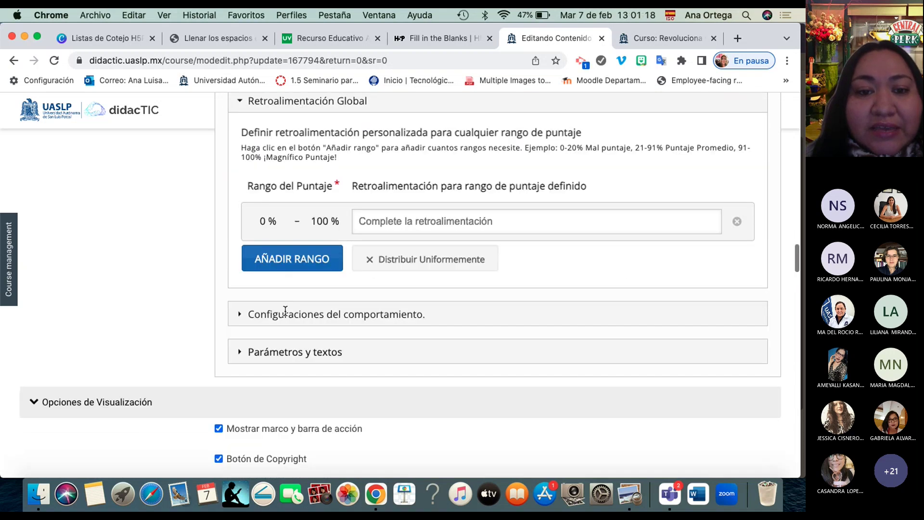
Expand the behaviour settings and enable "Automáticamente comprobar respuestas después de ingresadas".
{"action": "left_click", "coordinate": [239, 297]}
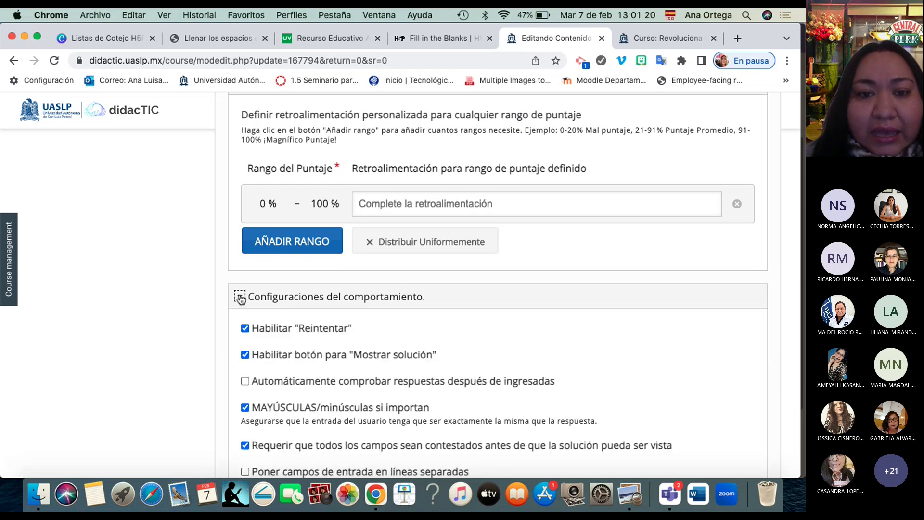
{"action": "scroll", "coordinate": [212, 374], "scroll_direction": "down", "scroll_amount": 4}
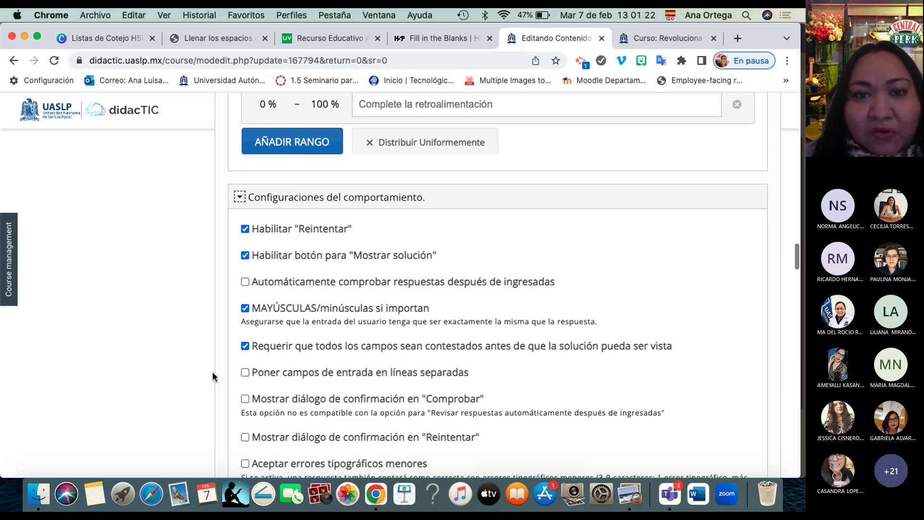
{"action": "scroll", "coordinate": [212, 372], "scroll_direction": "down", "scroll_amount": 2}
{"action": "scroll", "coordinate": [212, 372], "scroll_direction": "up", "scroll_amount": 5}
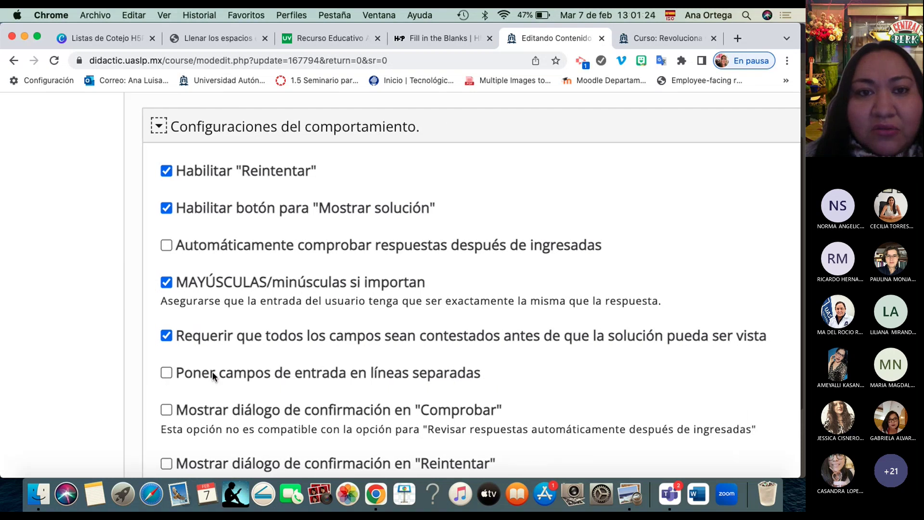
{"action": "scroll", "coordinate": [212, 374], "scroll_direction": "right", "scroll_amount": 1}
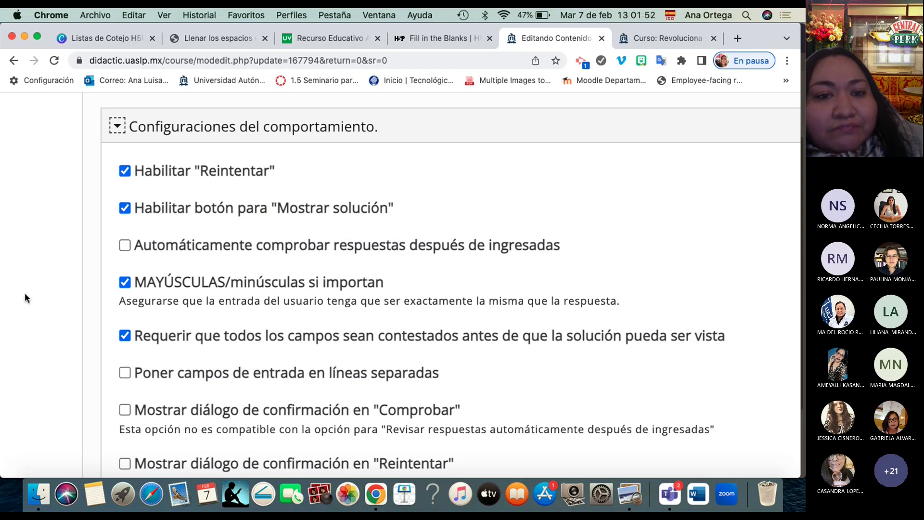
{"action": "left_click", "coordinate": [124, 245]}
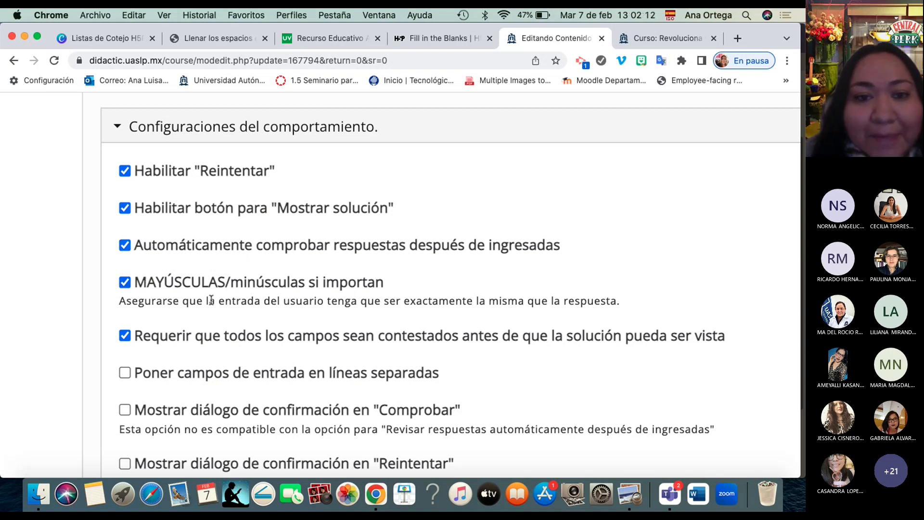
Examine the behaviour options for case sensitivity, requiring all fields answered, separate-line input fields and the confirmation dialogs.
{"action": "scroll", "coordinate": [211, 300], "scroll_direction": "down", "scroll_amount": 2}
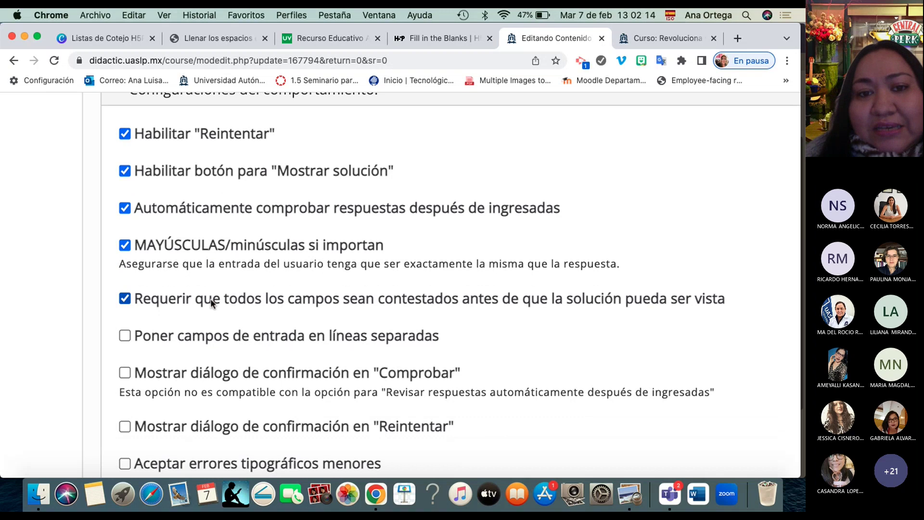
{"action": "scroll", "coordinate": [209, 298], "scroll_direction": "up", "scroll_amount": 3}
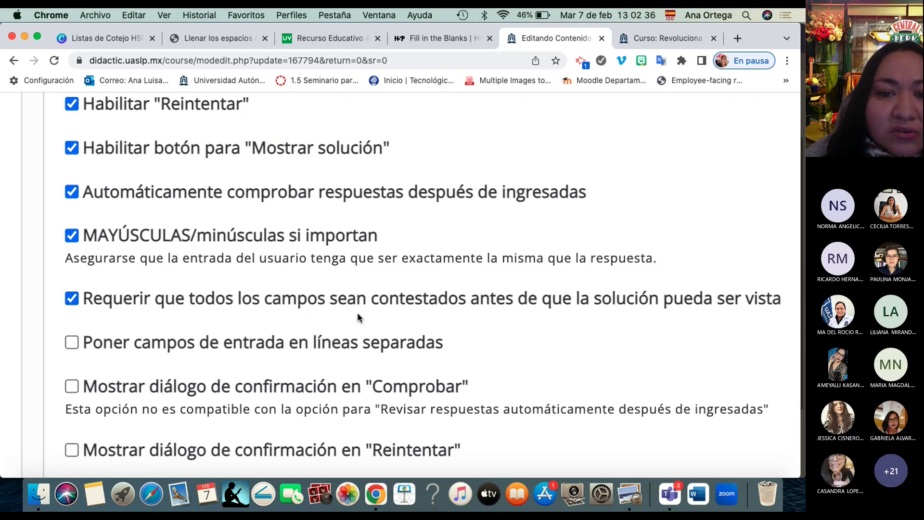
{"action": "scroll", "coordinate": [357, 315], "scroll_direction": "down", "scroll_amount": 5}
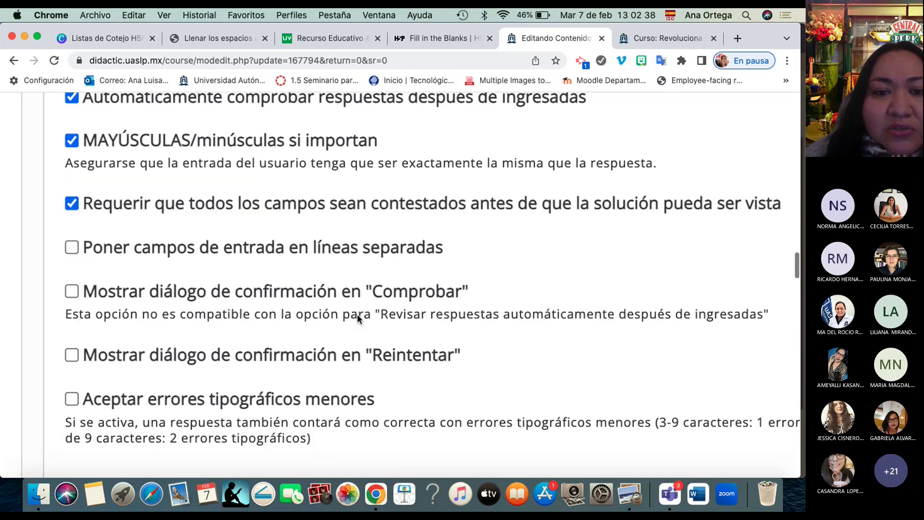
{"action": "scroll", "coordinate": [357, 314], "scroll_direction": "down", "scroll_amount": 1}
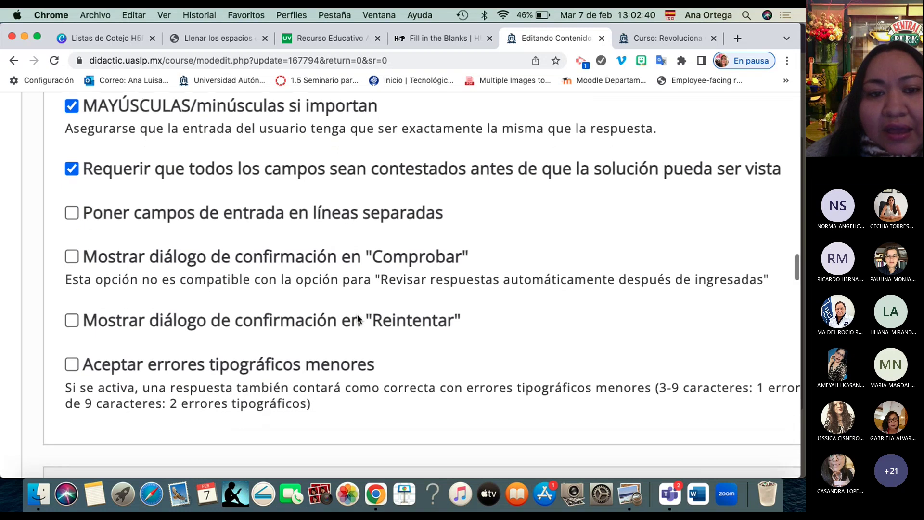
{"action": "scroll", "coordinate": [358, 318], "scroll_direction": "up", "scroll_amount": 1}
{"action": "scroll", "coordinate": [357, 319], "scroll_direction": "down", "scroll_amount": 1}
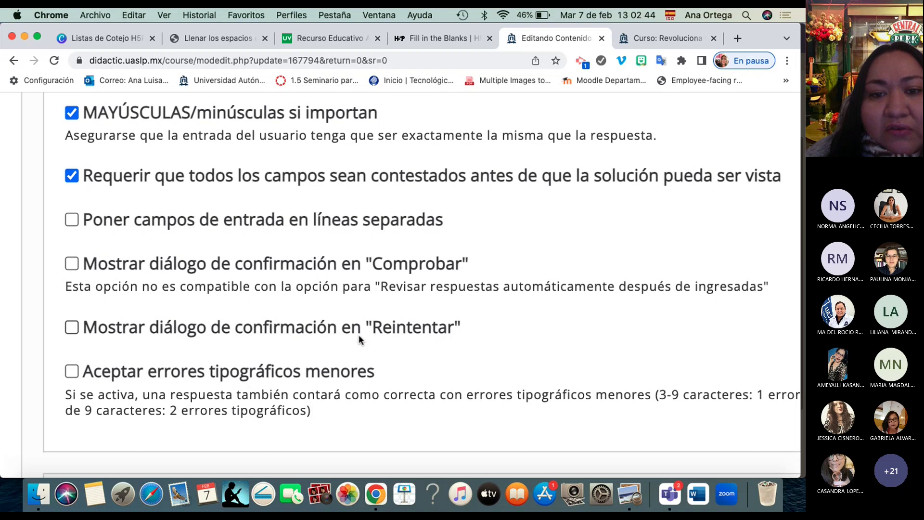
Read the full explanation of the "Aceptar errores tipográficos menores" option, including its character limits.
{"action": "scroll", "coordinate": [127, 391], "scroll_direction": "down", "scroll_amount": 4}
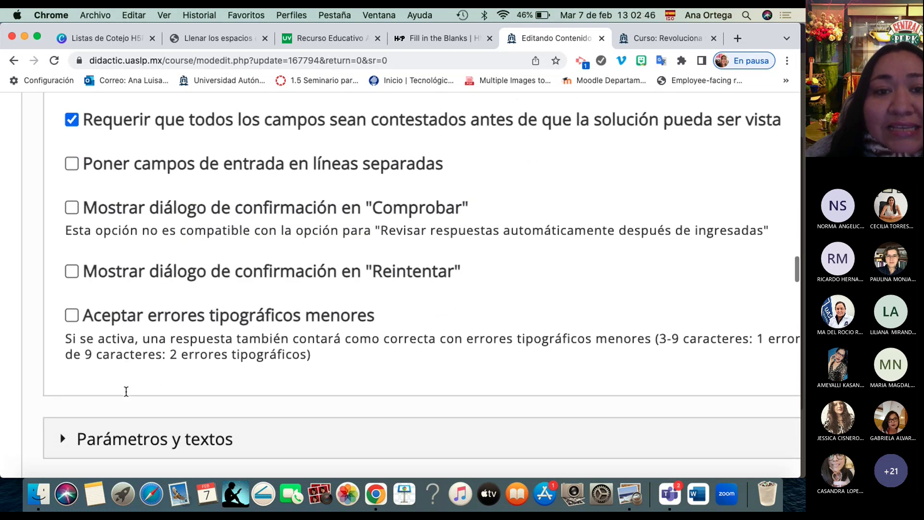
{"action": "scroll", "coordinate": [126, 391], "scroll_direction": "down", "scroll_amount": 4}
{"action": "scroll", "coordinate": [126, 392], "scroll_direction": "right", "scroll_amount": 2}
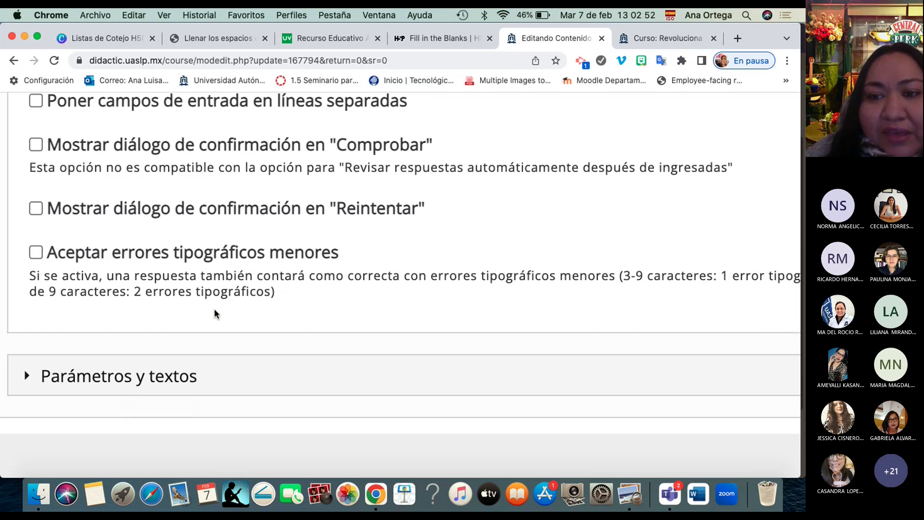
{"action": "scroll", "coordinate": [274, 281], "scroll_direction": "right", "scroll_amount": 5}
{"action": "scroll", "coordinate": [274, 281], "scroll_direction": "right", "scroll_amount": 2}
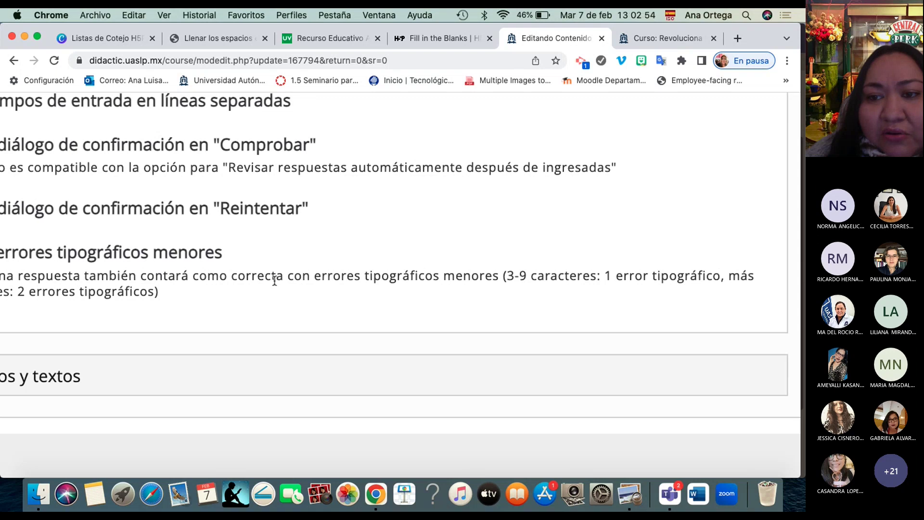
{"action": "scroll", "coordinate": [275, 275], "scroll_direction": "left", "scroll_amount": 3}
{"action": "scroll", "coordinate": [276, 275], "scroll_direction": "right", "scroll_amount": 4}
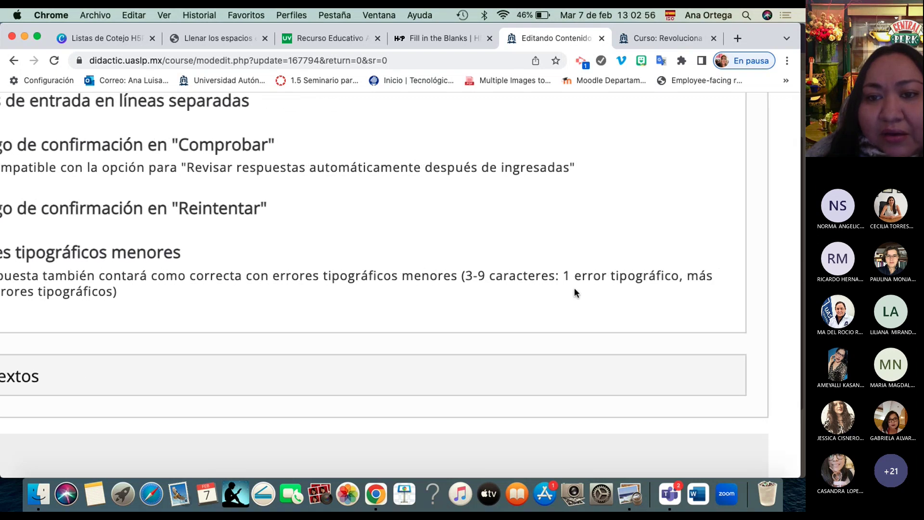
Finish reviewing the "Aceptar errores tipográficos menores" option and collapse the "Configuraciones del comportamiento" section.
{"action": "scroll", "coordinate": [650, 289], "scroll_direction": "left", "scroll_amount": 10}
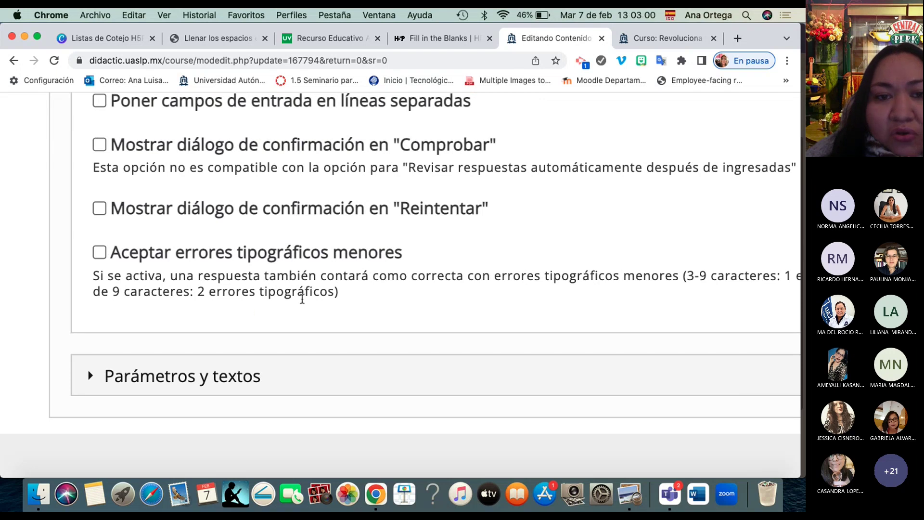
{"action": "scroll", "coordinate": [283, 317], "scroll_direction": "down", "scroll_amount": 2}
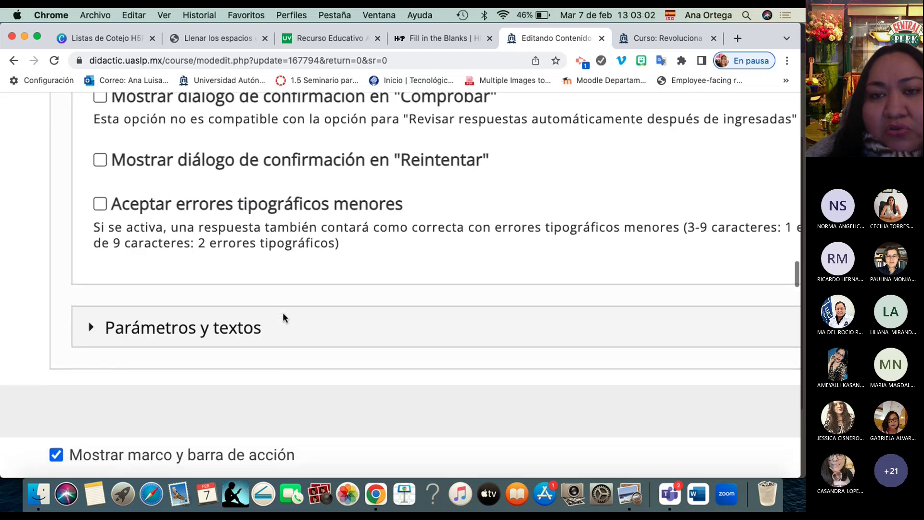
{"action": "scroll", "coordinate": [283, 317], "scroll_direction": "up", "scroll_amount": 7}
{"action": "scroll", "coordinate": [282, 313], "scroll_direction": "up", "scroll_amount": 3}
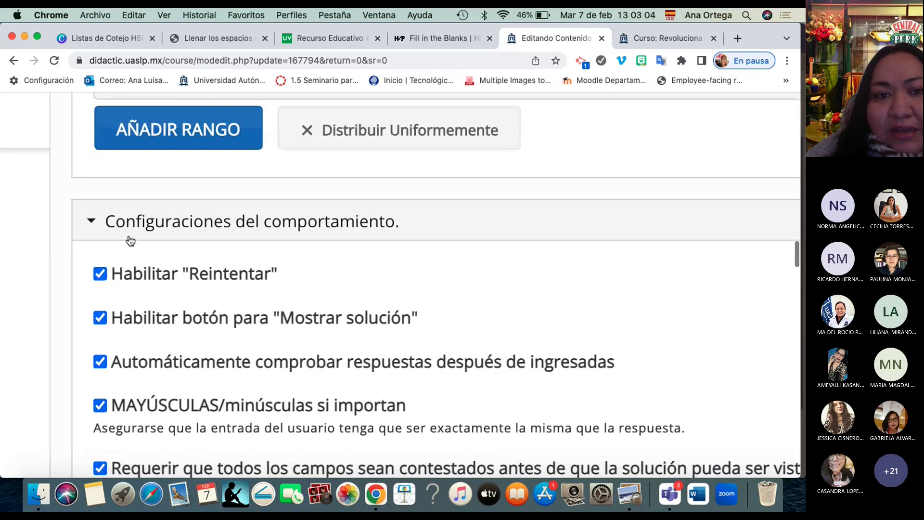
{"action": "left_click", "coordinate": [92, 221]}
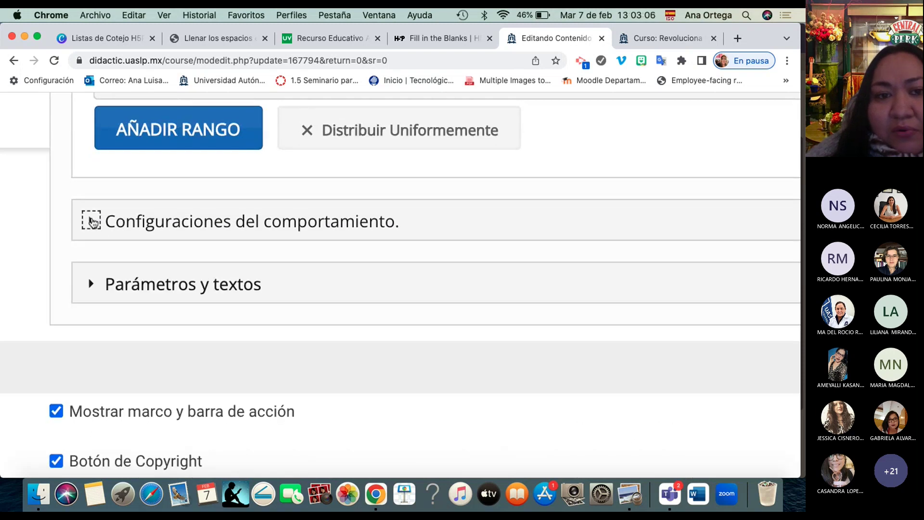
{"action": "left_click", "coordinate": [93, 222]}
{"action": "left_click", "coordinate": [93, 222]}
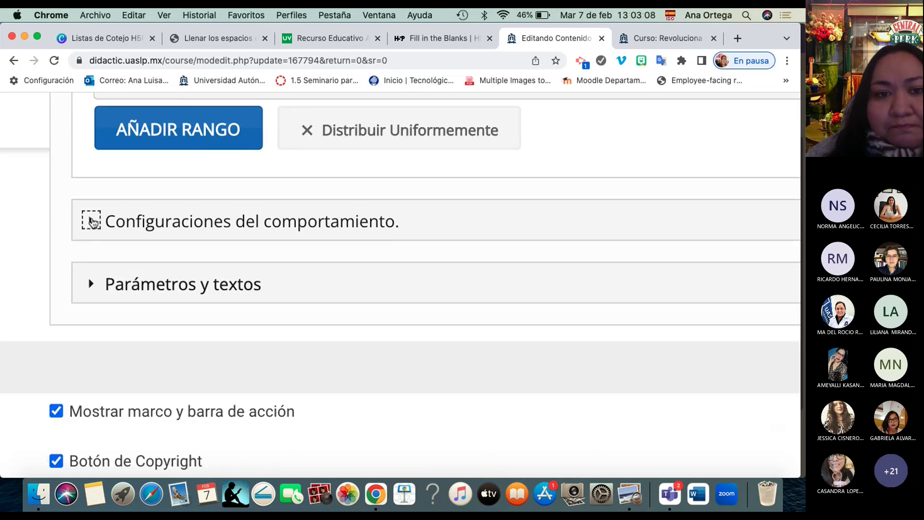
Expand the "Parámetros y textos" section of the Fill in the Blanks activity.
{"action": "scroll", "coordinate": [92, 219], "scroll_direction": "down", "scroll_amount": 2}
{"action": "left_click", "coordinate": [91, 191]}
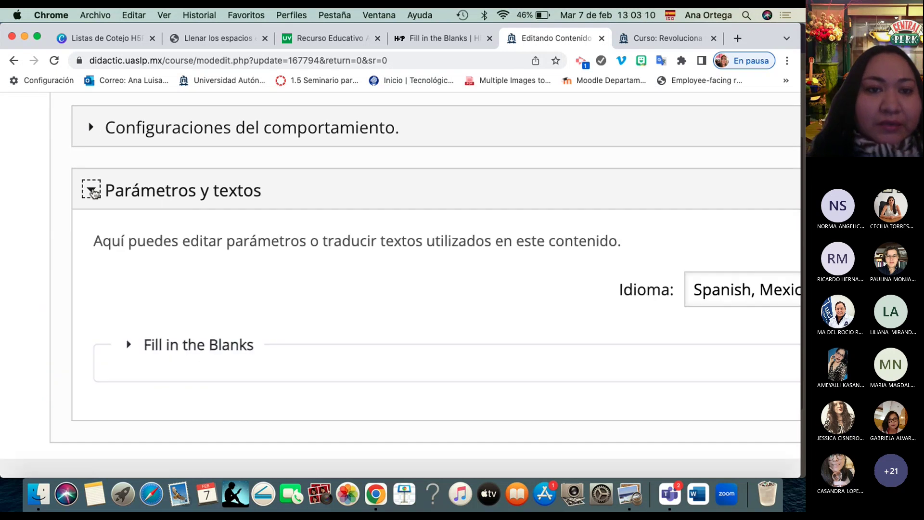
{"action": "scroll", "coordinate": [92, 192], "scroll_direction": "down", "scroll_amount": 2}
{"action": "scroll", "coordinate": [94, 193], "scroll_direction": "up", "scroll_amount": 3}
{"action": "scroll", "coordinate": [92, 187], "scroll_direction": "down", "scroll_amount": 3}
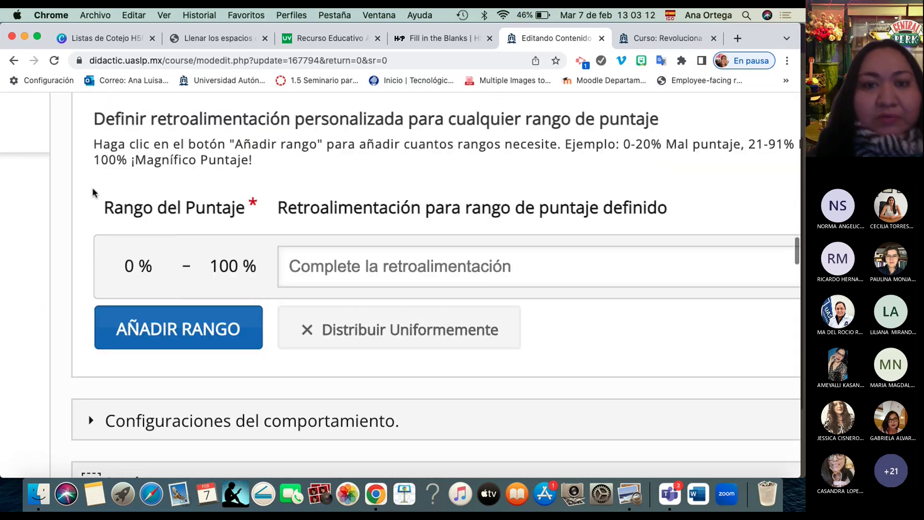
{"action": "scroll", "coordinate": [93, 191], "scroll_direction": "down", "scroll_amount": 2}
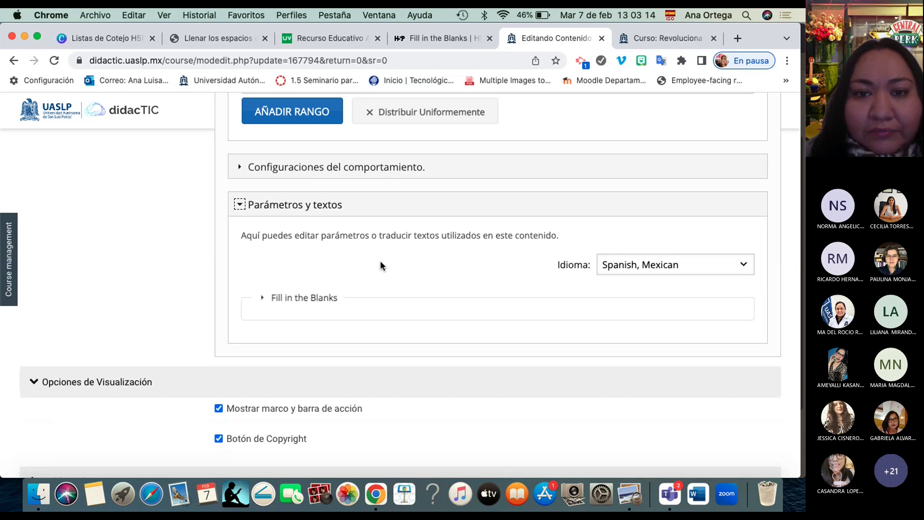
{"action": "scroll", "coordinate": [488, 260], "scroll_direction": "up", "scroll_amount": 2}
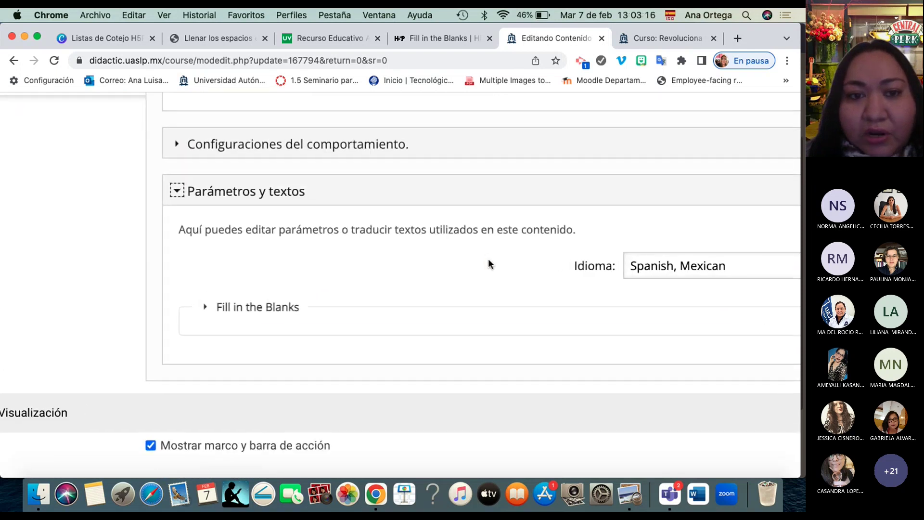
Check the available content languages under Idioma and keep "Spanish, Mexican" selected.
{"action": "scroll", "coordinate": [488, 258], "scroll_direction": "up", "scroll_amount": 2}
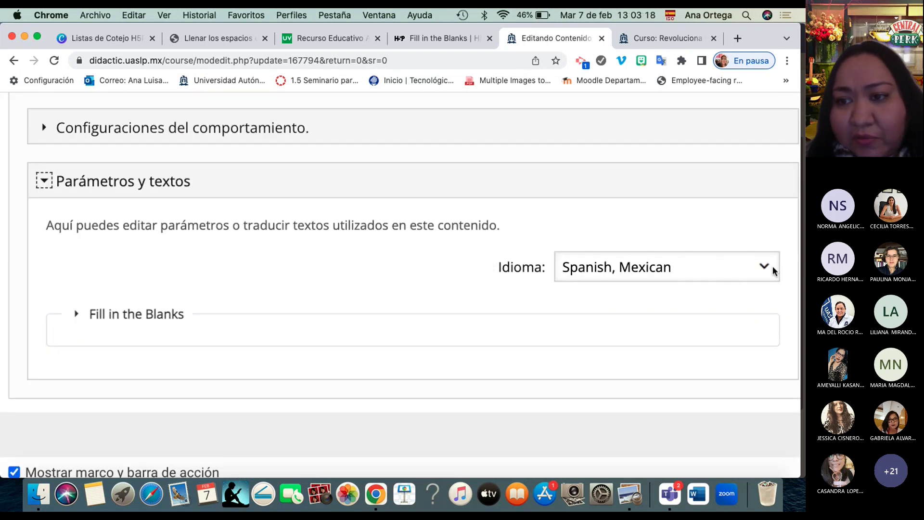
{"action": "left_click", "coordinate": [765, 266]}
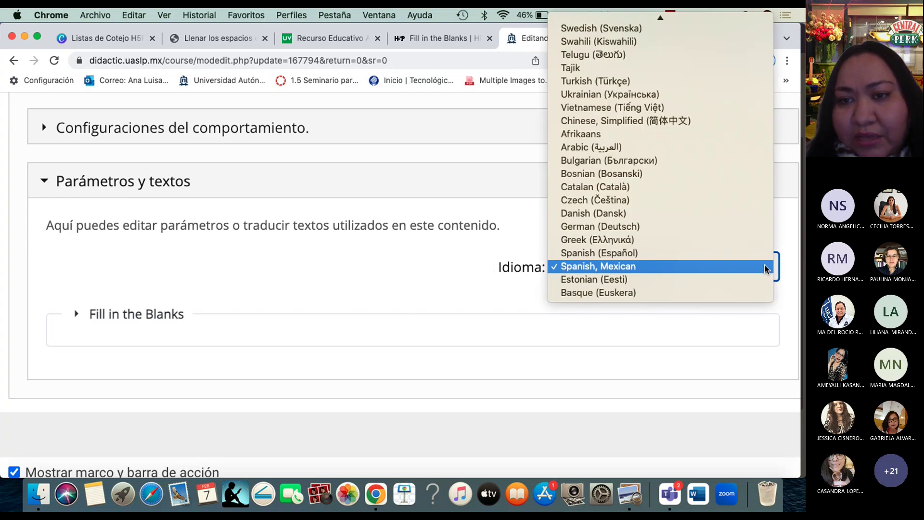
{"action": "left_click", "coordinate": [764, 266]}
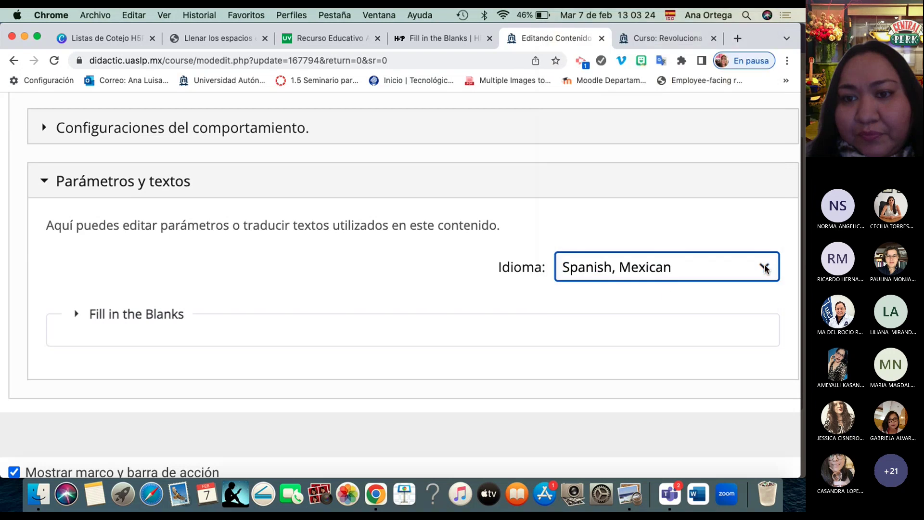
{"action": "scroll", "coordinate": [458, 340], "scroll_direction": "down", "scroll_amount": 2}
{"action": "scroll", "coordinate": [458, 340], "scroll_direction": "down", "scroll_amount": 1}
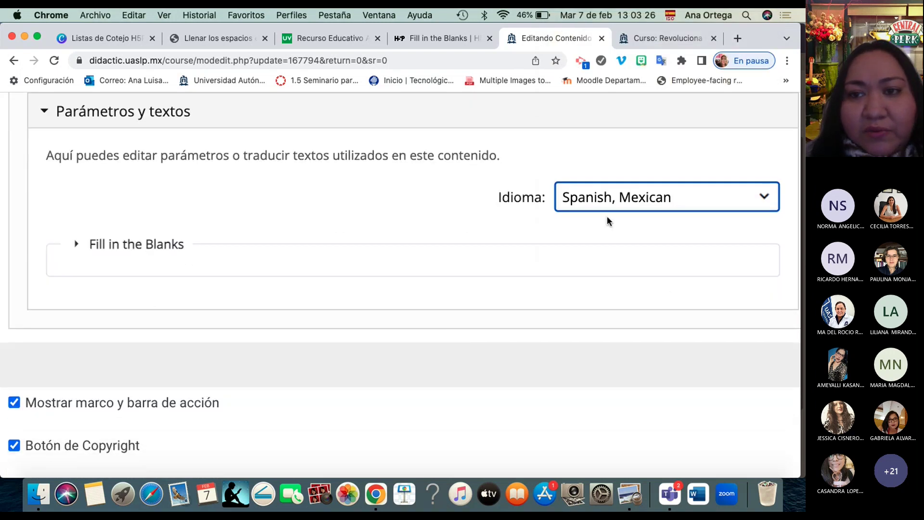
{"action": "left_click", "coordinate": [477, 274]}
Save the Fill in the Blanks activity's changes and return to the course.
{"action": "scroll", "coordinate": [476, 274], "scroll_direction": "down", "scroll_amount": 5}
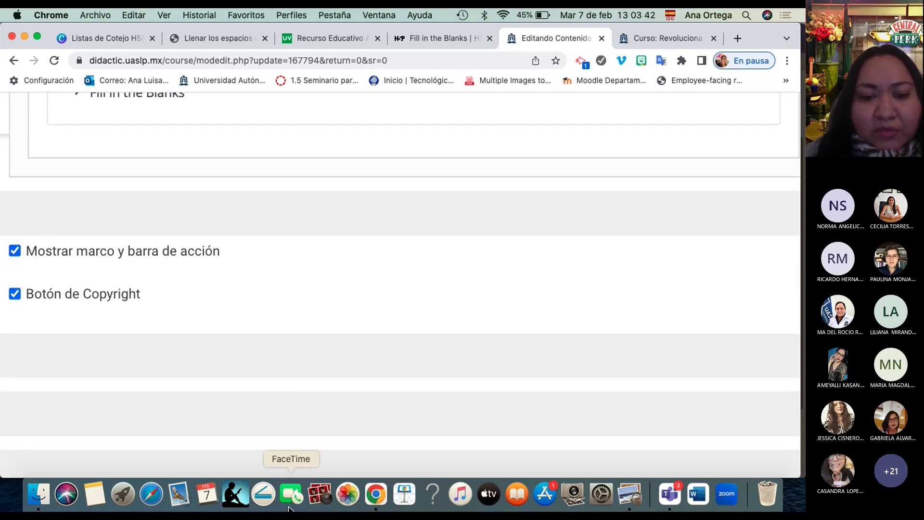
{"action": "scroll", "coordinate": [354, 385], "scroll_direction": "down", "scroll_amount": 10}
{"action": "scroll", "coordinate": [357, 390], "scroll_direction": "down", "scroll_amount": 1}
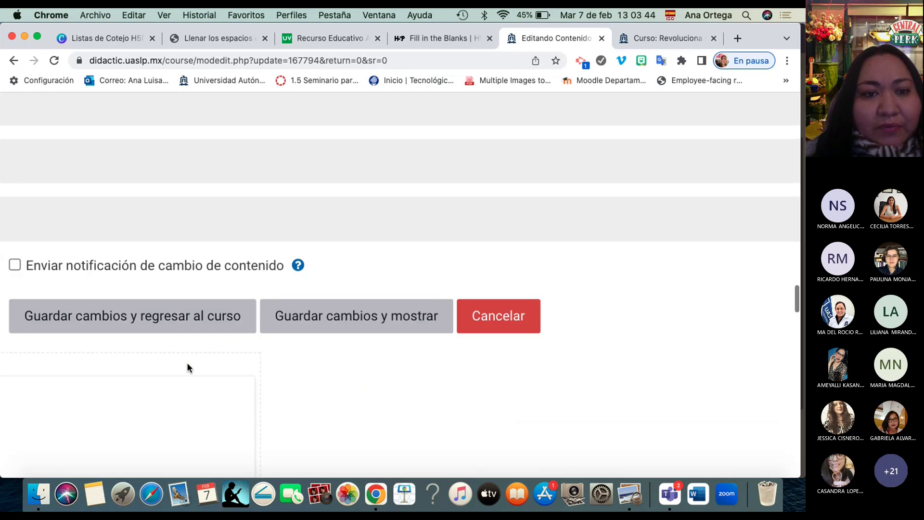
{"action": "left_click", "coordinate": [187, 322]}
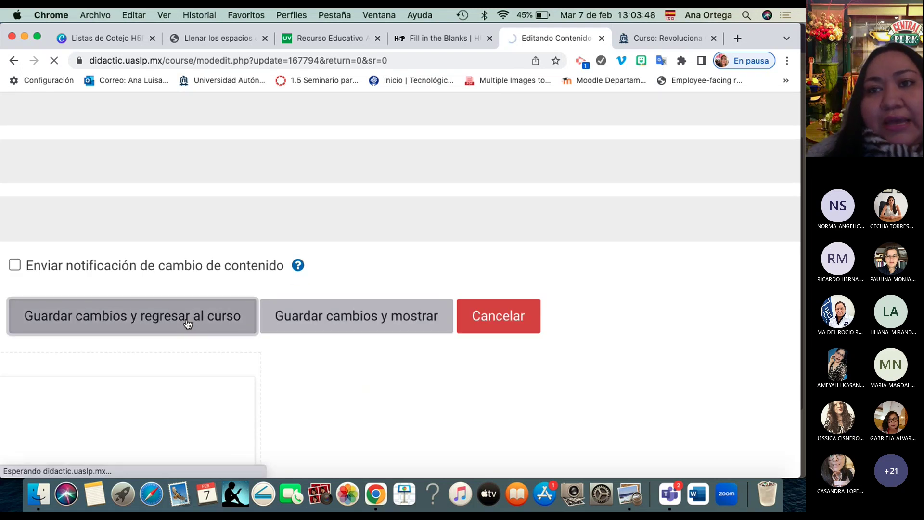
Switch to the other open H5P work-area course page and open the main "Revoluciona tus clases en DidacTIC con H5P" course from there.
{"action": "left_click", "coordinate": [666, 39]}
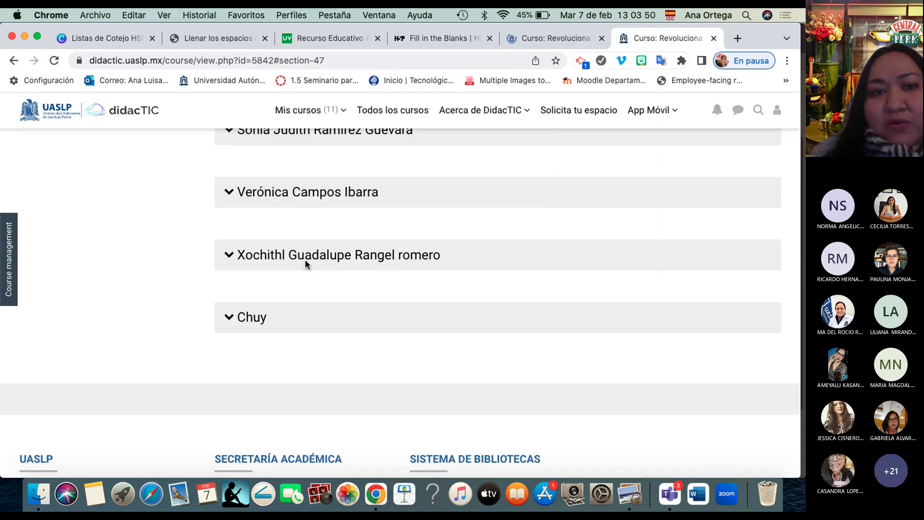
{"action": "scroll", "coordinate": [306, 264], "scroll_direction": "up", "scroll_amount": 20}
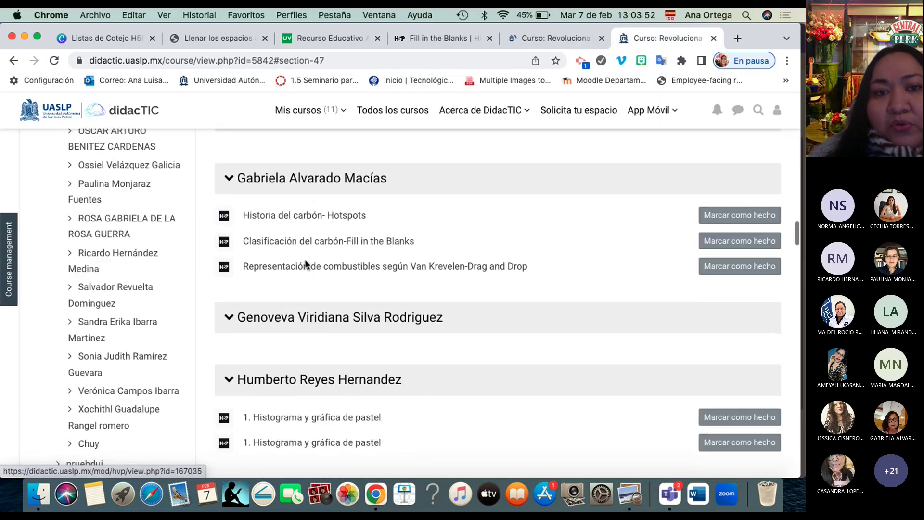
{"action": "scroll", "coordinate": [305, 264], "scroll_direction": "up", "scroll_amount": 20}
{"action": "scroll", "coordinate": [306, 265], "scroll_direction": "up", "scroll_amount": 2}
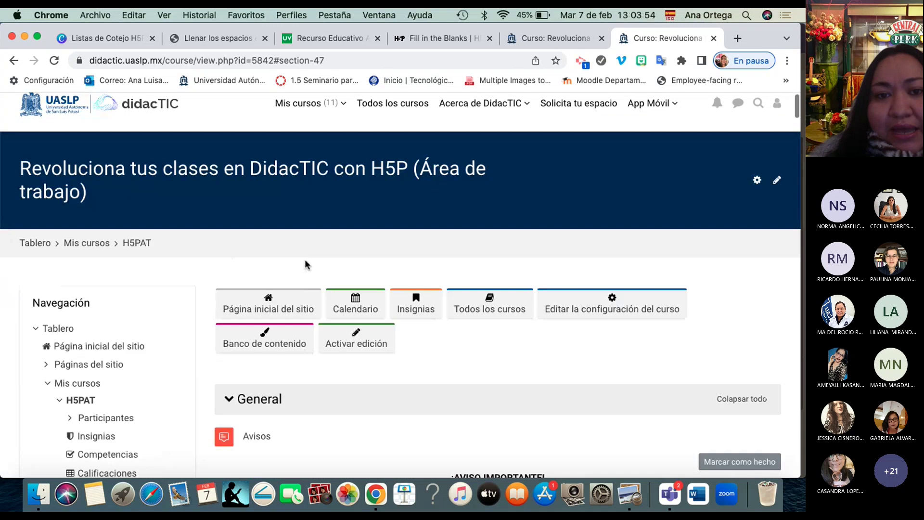
{"action": "scroll", "coordinate": [305, 259], "scroll_direction": "down", "scroll_amount": 3}
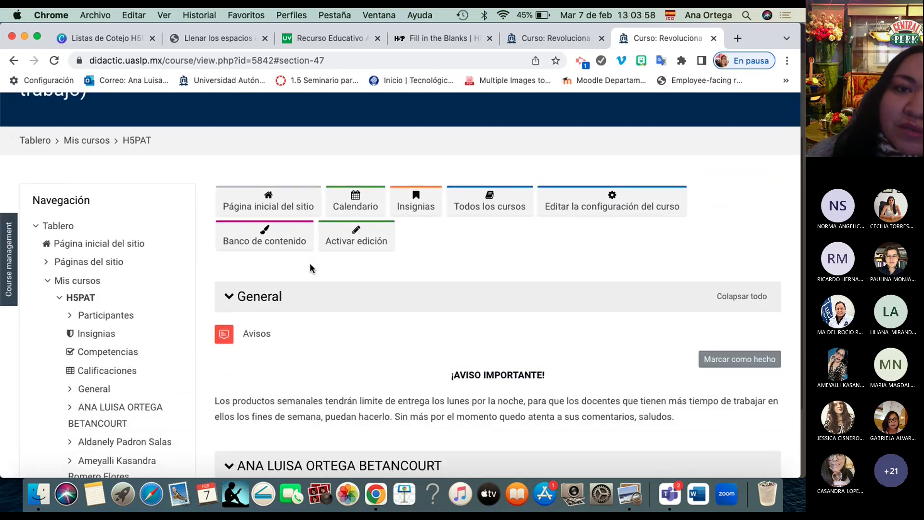
{"action": "scroll", "coordinate": [303, 193], "scroll_direction": "up", "scroll_amount": 3}
{"action": "left_click", "coordinate": [344, 121]}
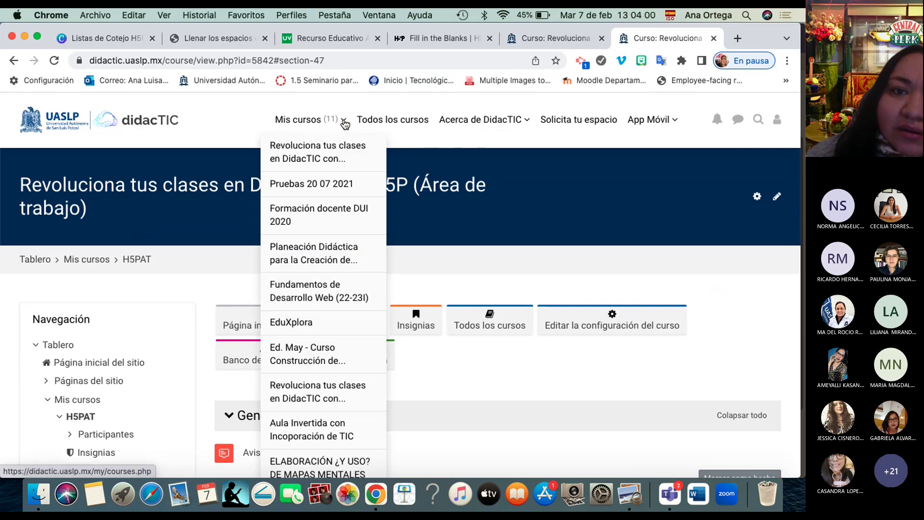
{"action": "left_click", "coordinate": [330, 400]}
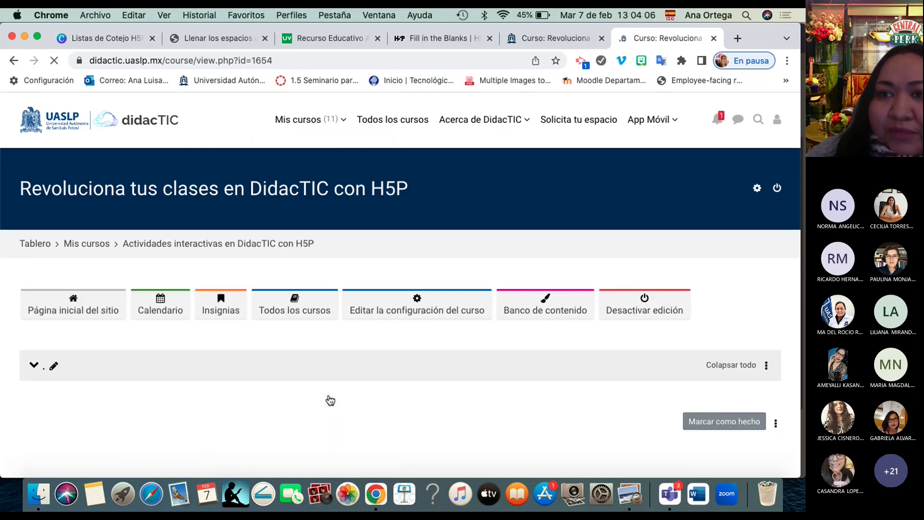
{"action": "scroll", "coordinate": [331, 400], "scroll_direction": "down", "scroll_amount": 3}
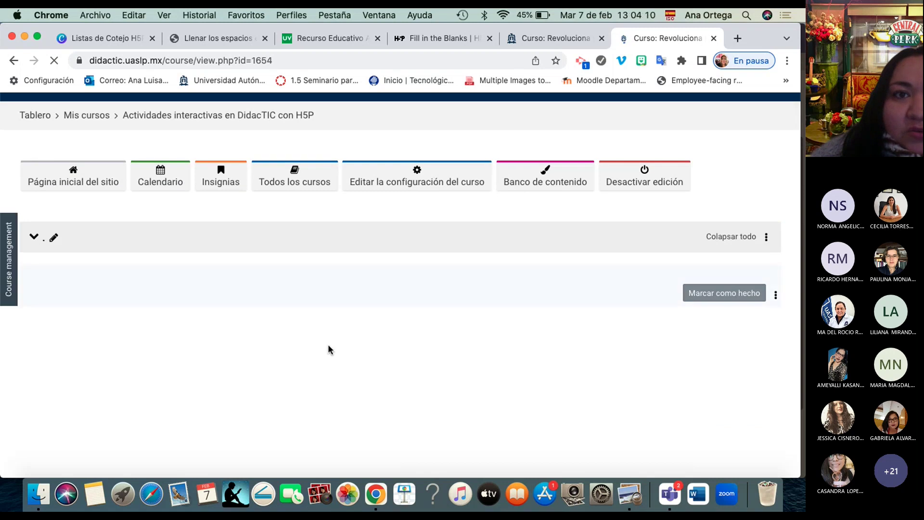
Switch to Finder and extract "Listas de Cotejo H5P.zip" in the Descargas folder.
{"action": "left_click", "coordinate": [41, 493]}
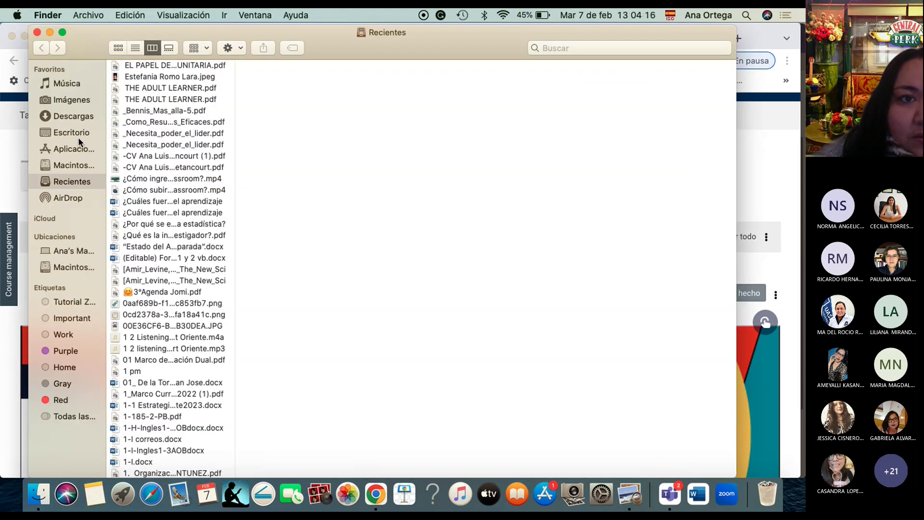
{"action": "left_click", "coordinate": [78, 115]}
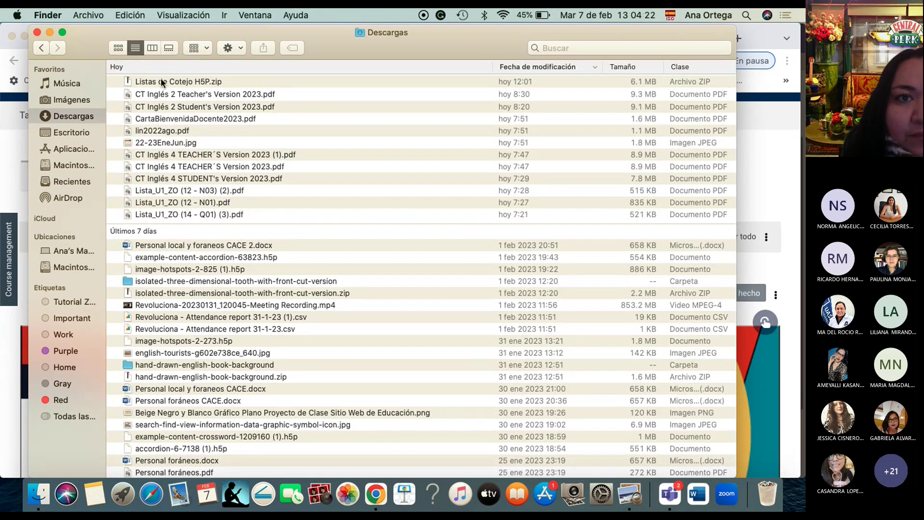
{"action": "double_click", "coordinate": [160, 79]}
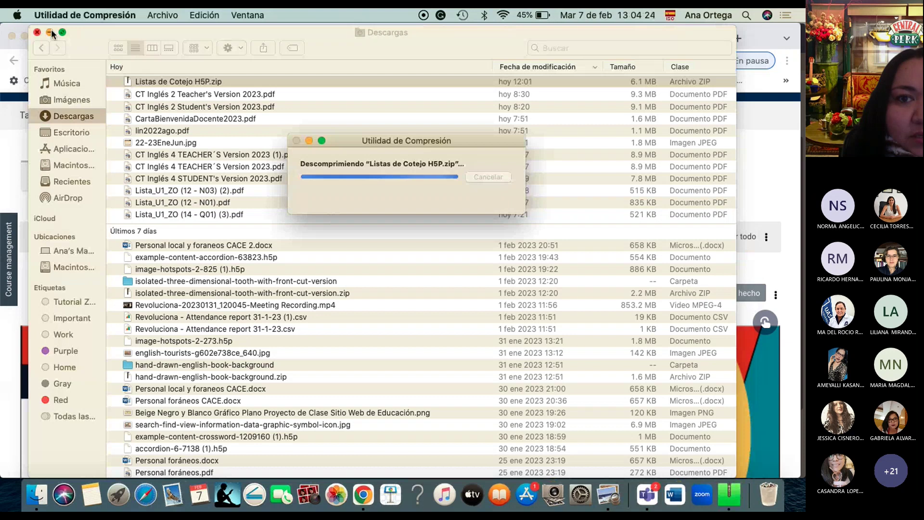
{"action": "left_click", "coordinate": [51, 31]}
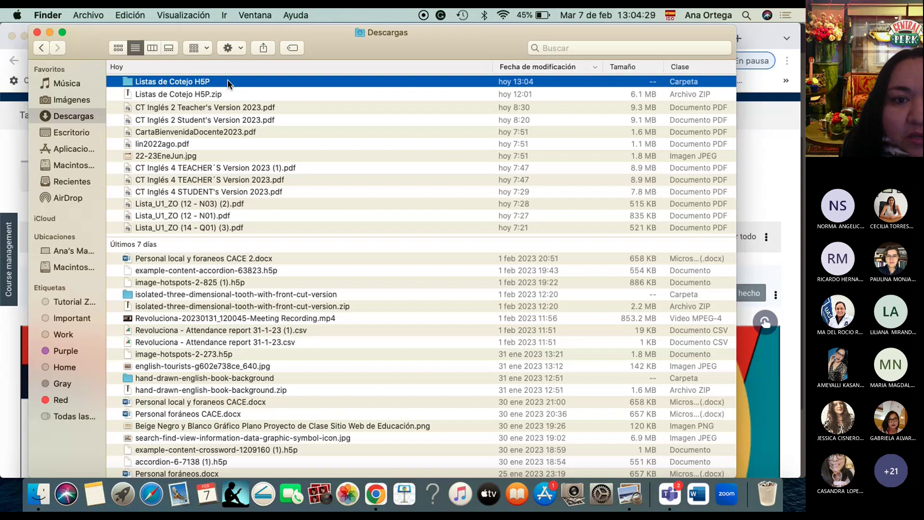
Open 3.png, the Fill in the Blanks checklist, from the extracted "Listas de Cotejo H5P" folder.
{"action": "double_click", "coordinate": [229, 82]}
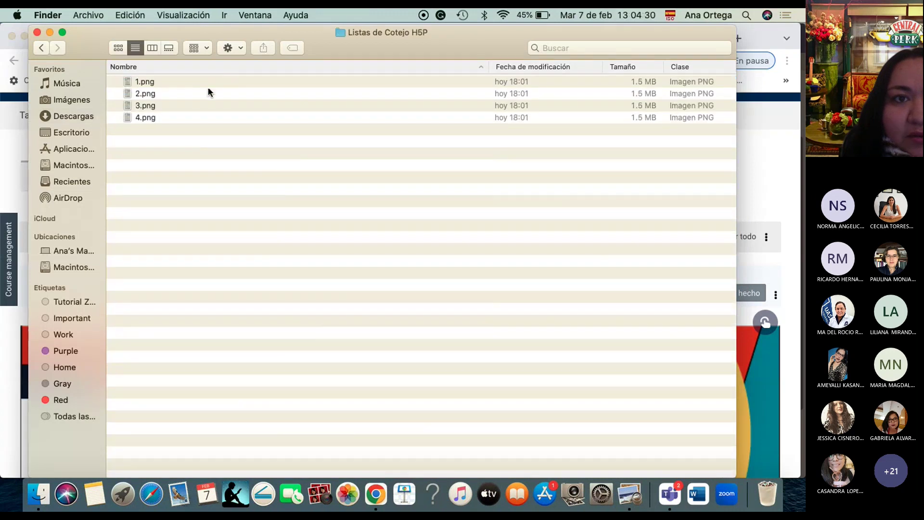
{"action": "left_click", "coordinate": [185, 93]}
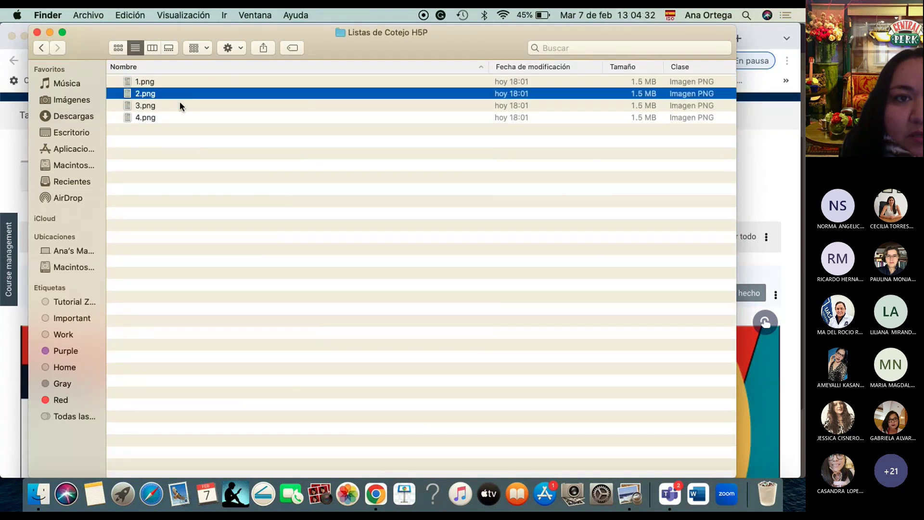
{"action": "double_click", "coordinate": [179, 105]}
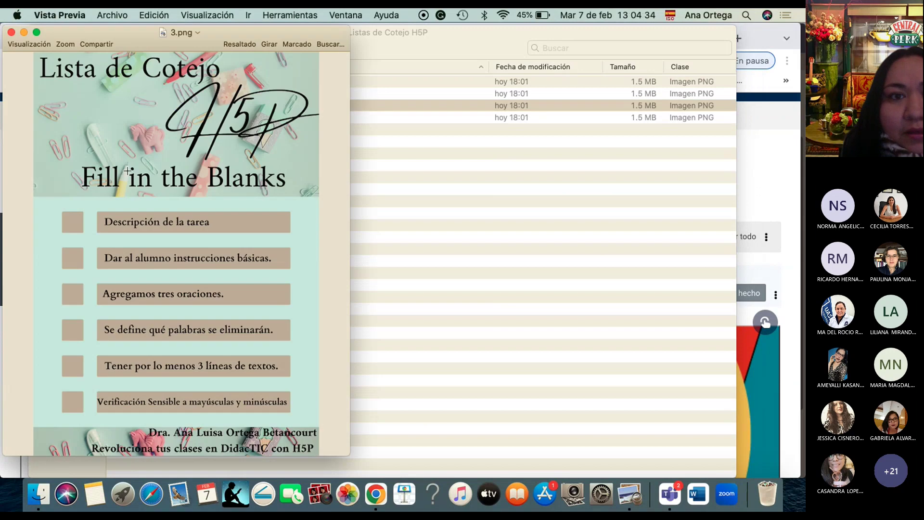
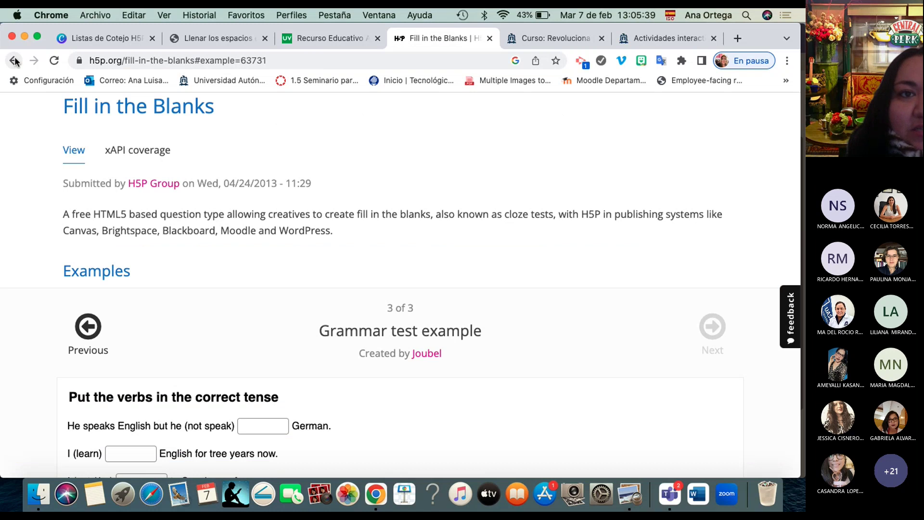
Return to H5P's Examples and Downloads page and look through the content types for Drag and Drop.
{"action": "left_click", "coordinate": [15, 61]}
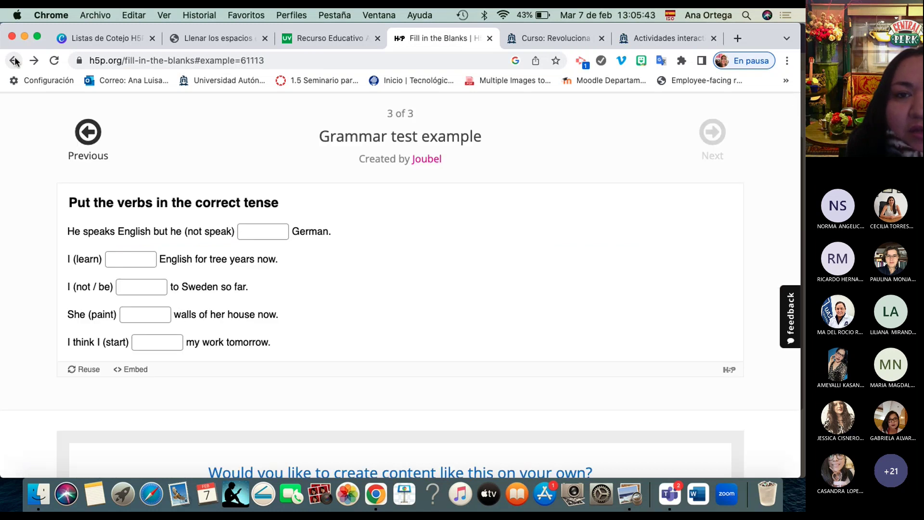
{"action": "left_click", "coordinate": [14, 61]}
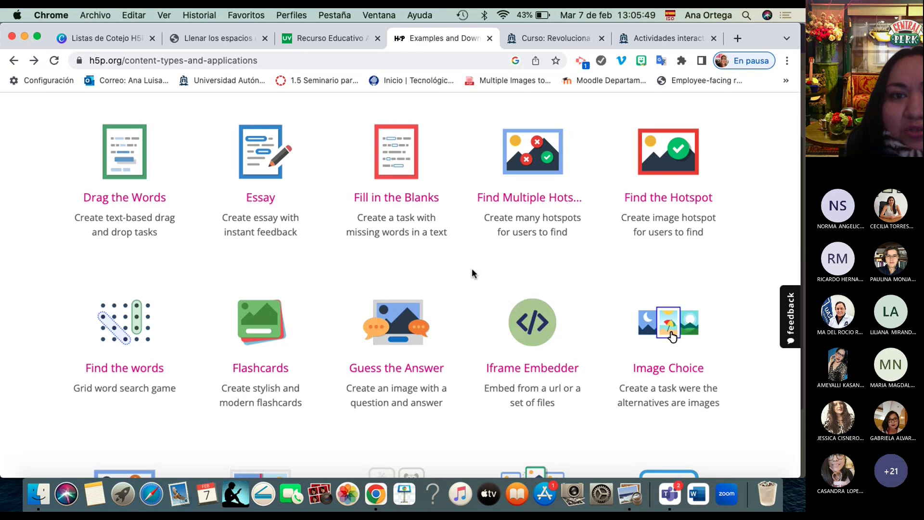
{"action": "scroll", "coordinate": [472, 267], "scroll_direction": "up", "scroll_amount": 20}
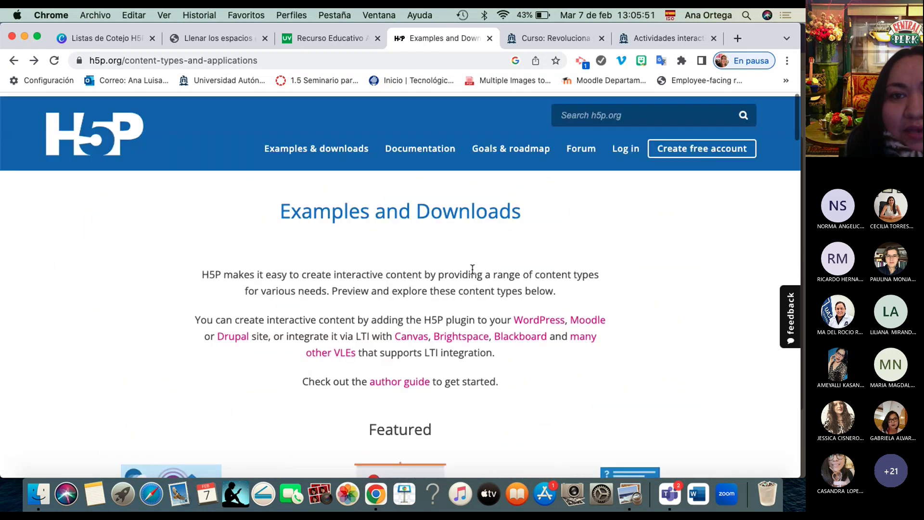
{"action": "scroll", "coordinate": [472, 268], "scroll_direction": "down", "scroll_amount": 10}
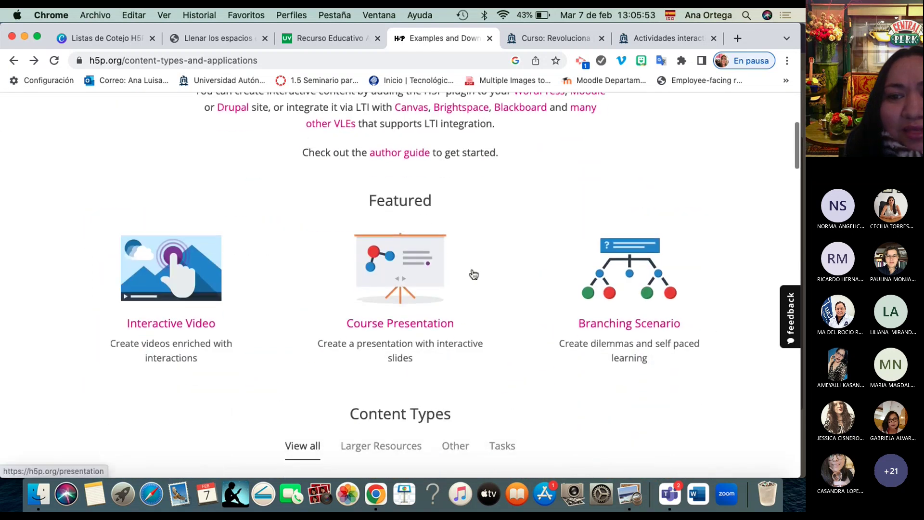
{"action": "scroll", "coordinate": [474, 274], "scroll_direction": "down", "scroll_amount": 8}
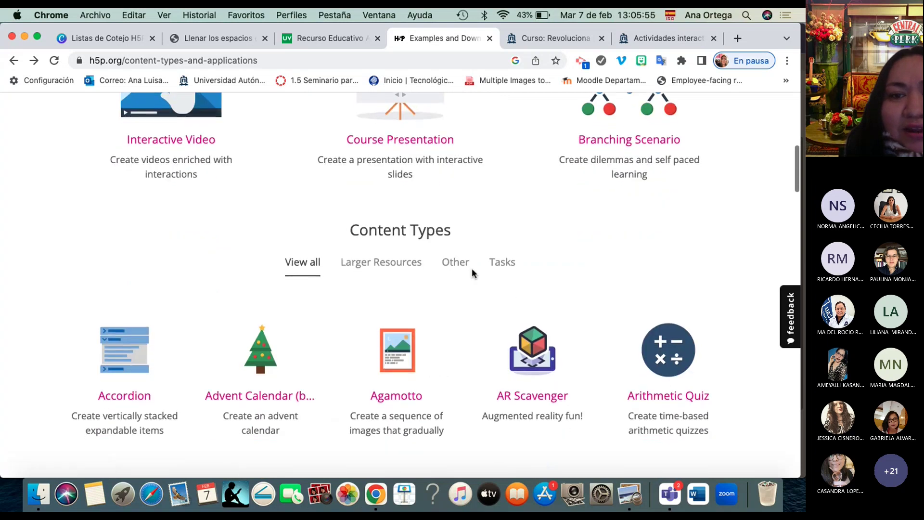
{"action": "scroll", "coordinate": [471, 270], "scroll_direction": "down", "scroll_amount": 6}
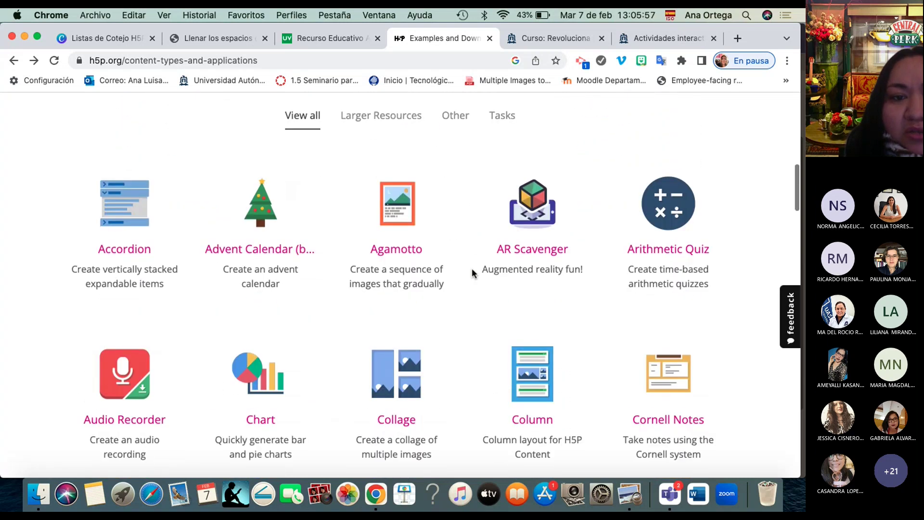
{"action": "scroll", "coordinate": [472, 270], "scroll_direction": "down", "scroll_amount": 5}
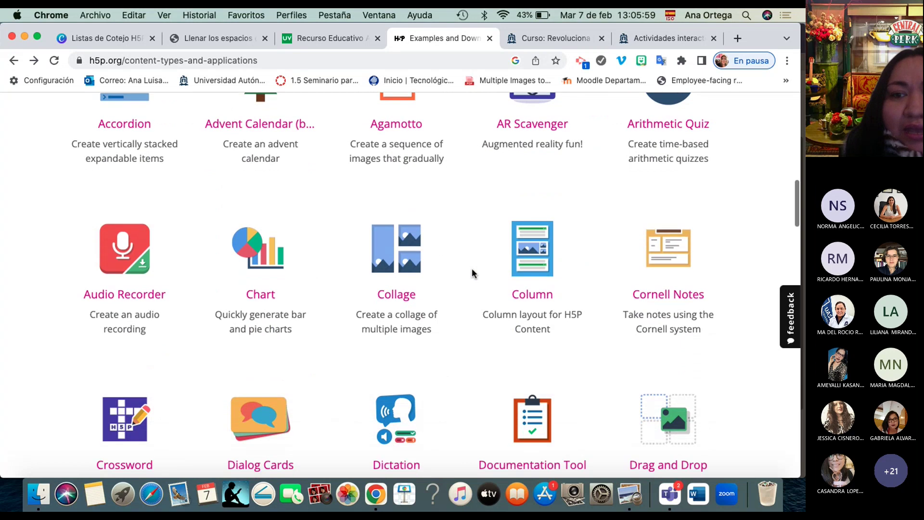
{"action": "scroll", "coordinate": [472, 272], "scroll_direction": "down", "scroll_amount": 8}
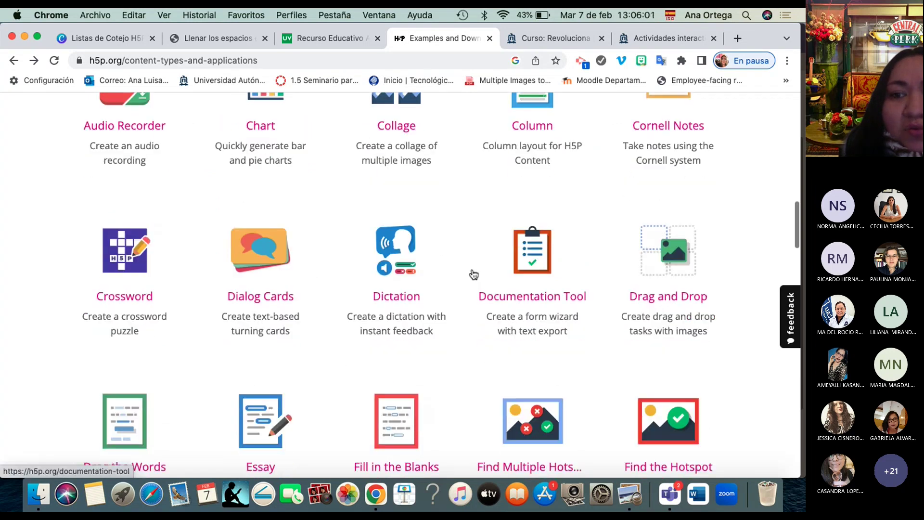
{"action": "scroll", "coordinate": [473, 250], "scroll_direction": "down", "scroll_amount": 1}
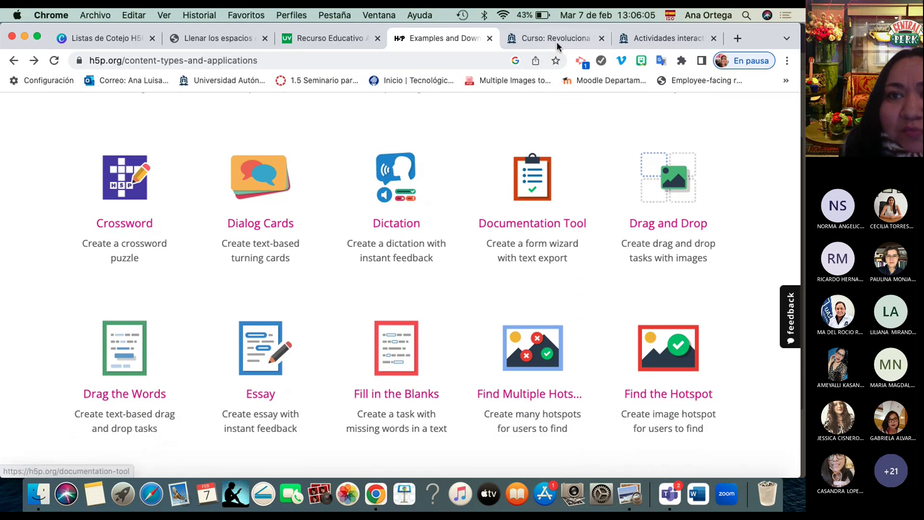
Switch to the open DidacTIC Drag and Drop activity and go back to its course, "Actividades interactivas en DidacTIC con H5P".
{"action": "left_click", "coordinate": [674, 37]}
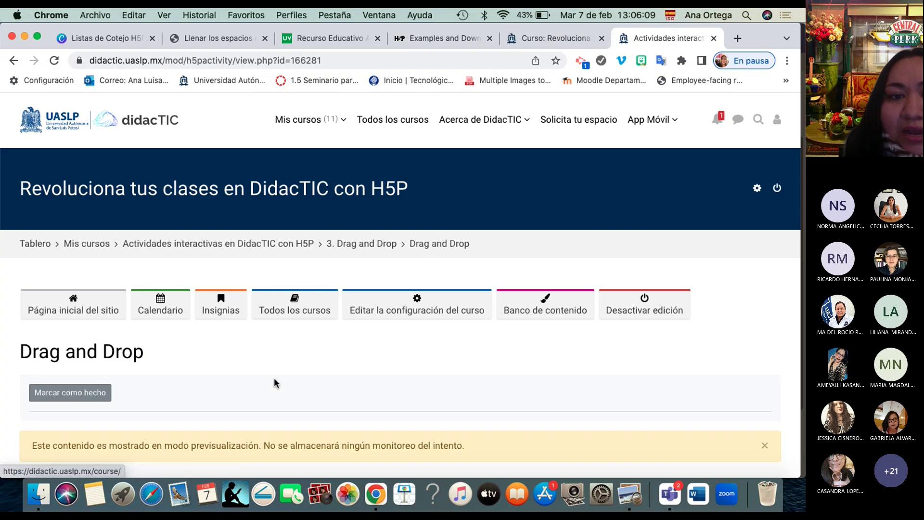
{"action": "left_click", "coordinate": [271, 248]}
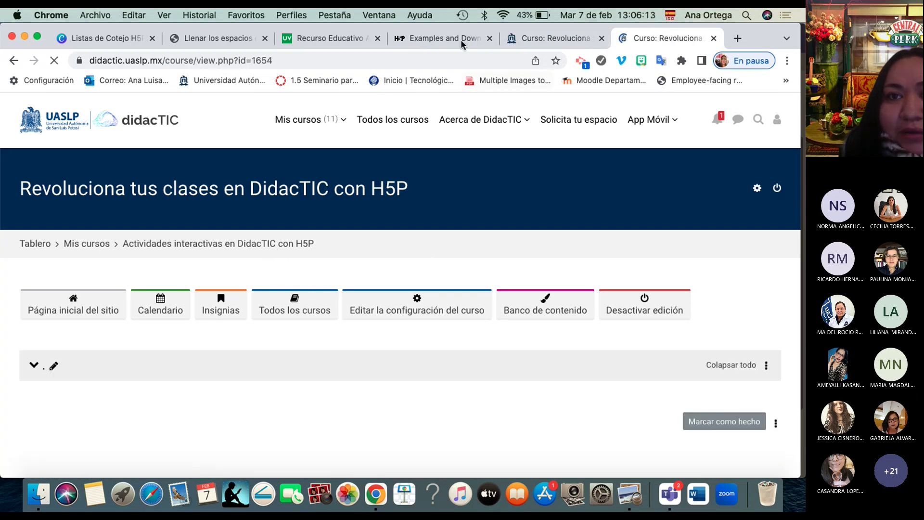
Open the Drag and Drop content type on H5P.org and show its "Simple drag and drop" example full screen.
{"action": "left_click", "coordinate": [433, 35]}
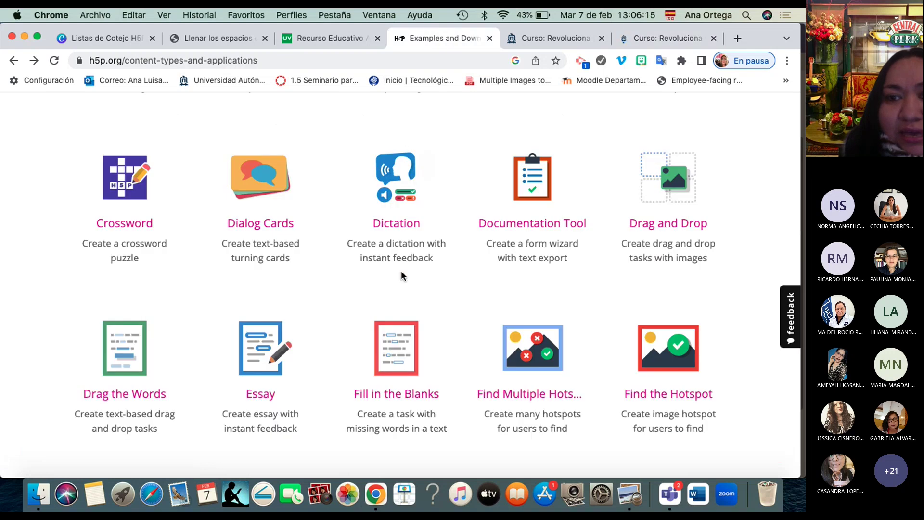
{"action": "left_click", "coordinate": [678, 232]}
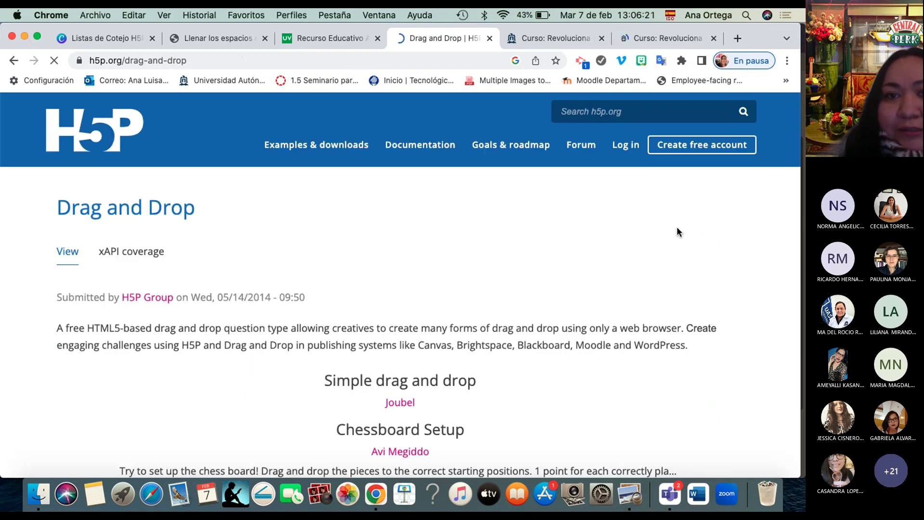
{"action": "scroll", "coordinate": [455, 262], "scroll_direction": "down", "scroll_amount": 6}
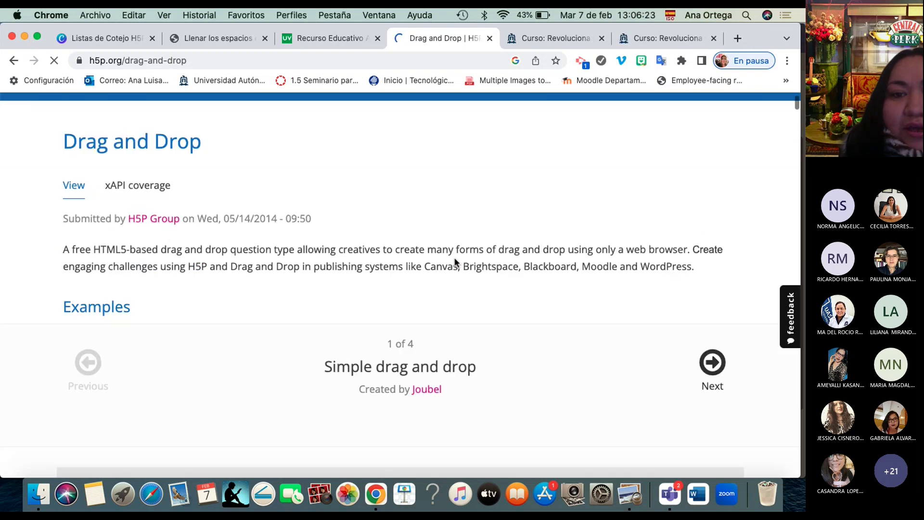
{"action": "scroll", "coordinate": [456, 263], "scroll_direction": "down", "scroll_amount": 5}
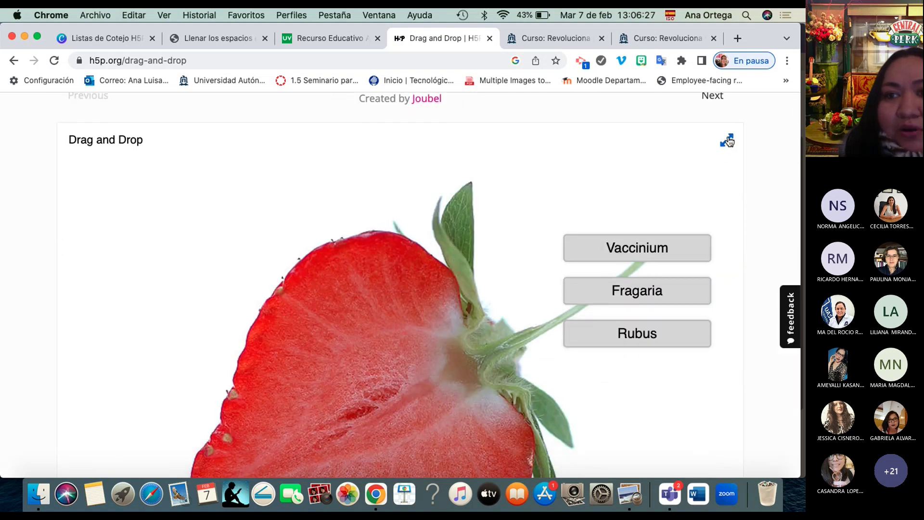
{"action": "left_click", "coordinate": [727, 140]}
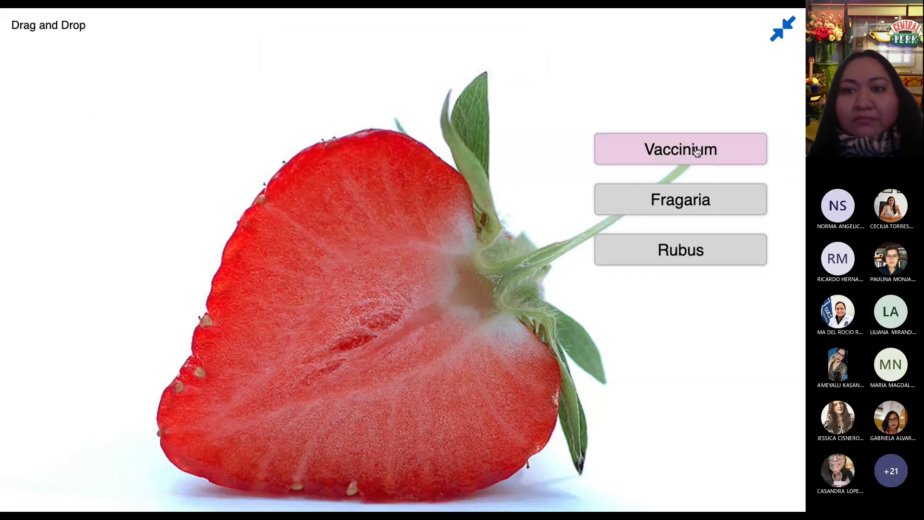
Try placing Vaccinium, Fragaria and Rubus on the strawberry, show the score, and reset the exercise.
{"action": "left_click_drag", "start_coordinate": [696, 151], "coordinate": [398, 217]}
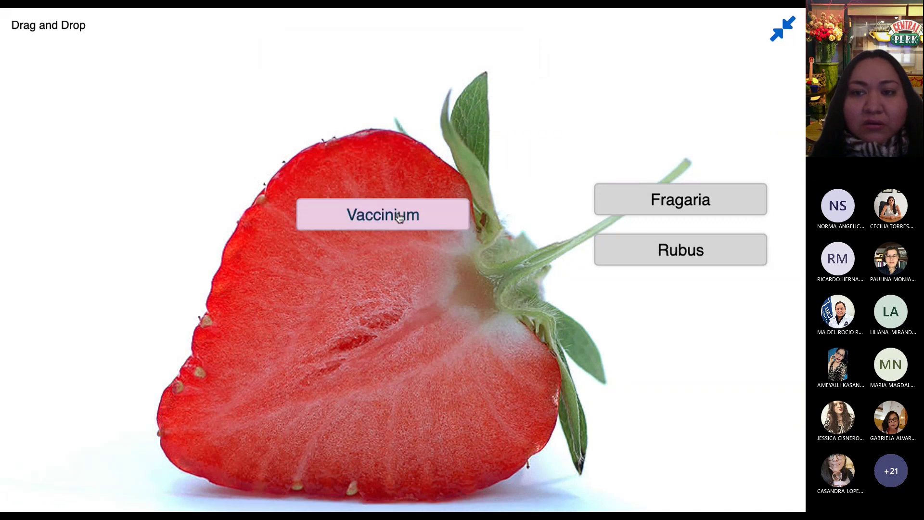
{"action": "left_click_drag", "start_coordinate": [679, 210], "coordinate": [264, 409]}
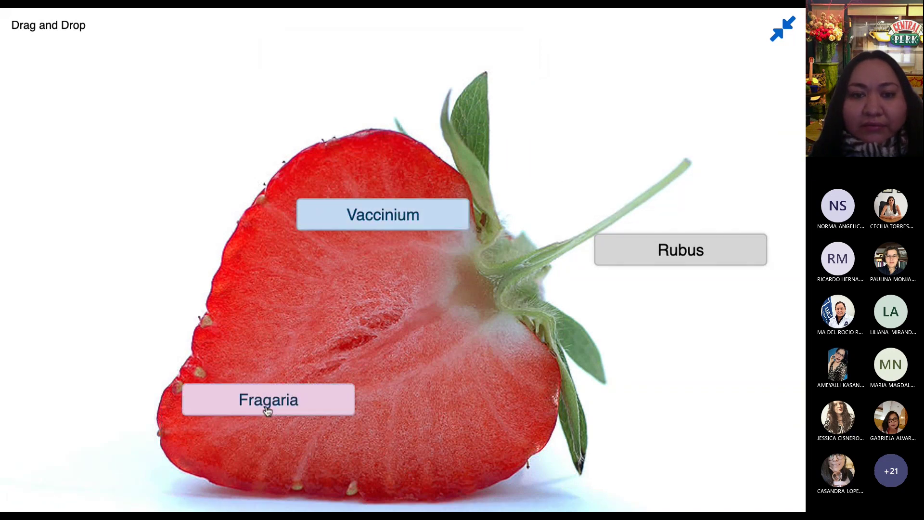
{"action": "left_click_drag", "start_coordinate": [681, 266], "coordinate": [446, 326]}
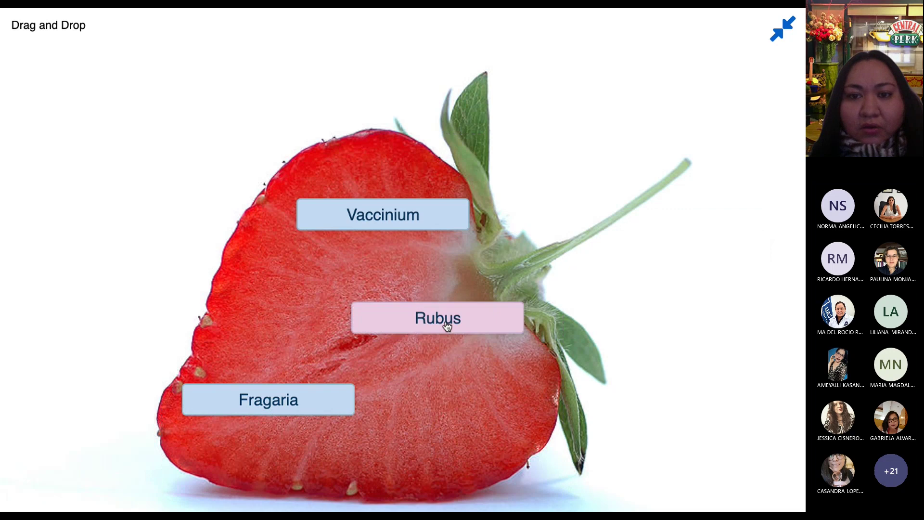
{"action": "scroll", "coordinate": [445, 326], "scroll_direction": "down", "scroll_amount": 2}
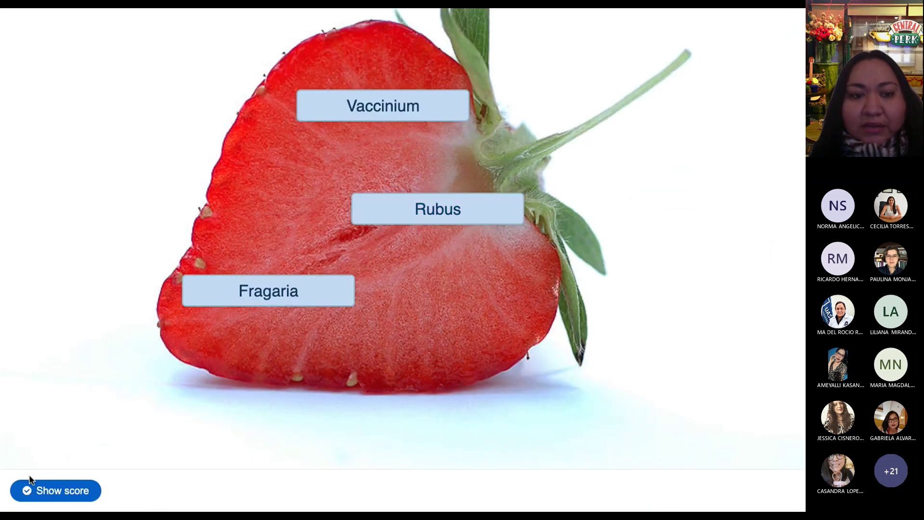
{"action": "left_click", "coordinate": [52, 490]}
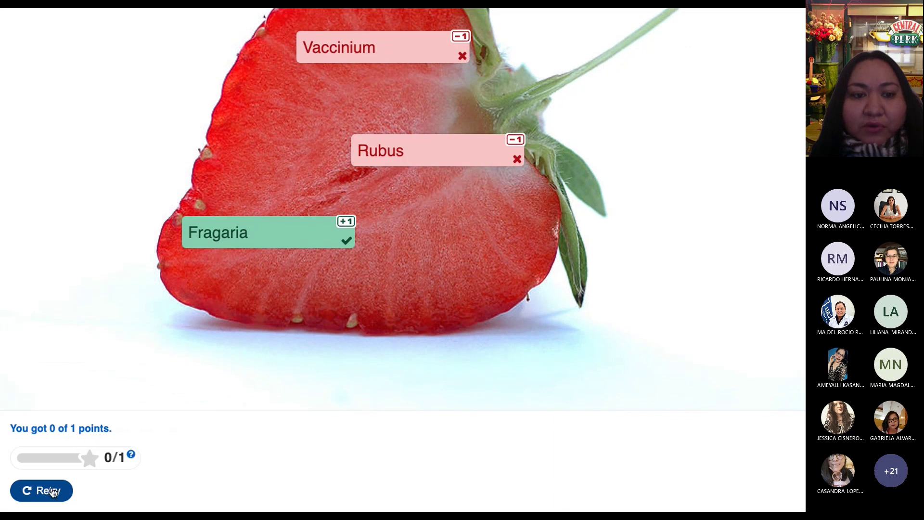
{"action": "left_click", "coordinate": [47, 492]}
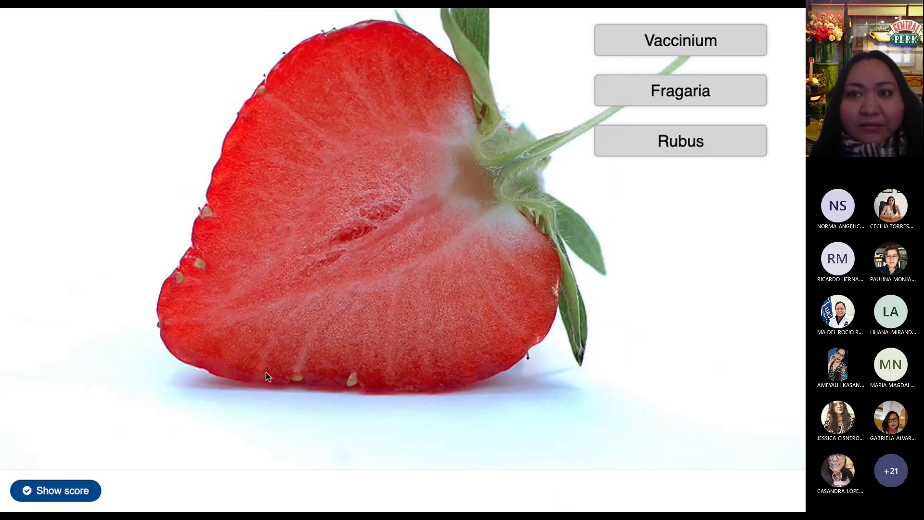
Try all three labels at different spots on the strawberry, starting with Fragaria, check the score and retry.
{"action": "left_click_drag", "start_coordinate": [680, 94], "coordinate": [275, 301]}
{"action": "left_click_drag", "start_coordinate": [656, 147], "coordinate": [382, 122]}
{"action": "left_click_drag", "start_coordinate": [732, 31], "coordinate": [503, 233]}
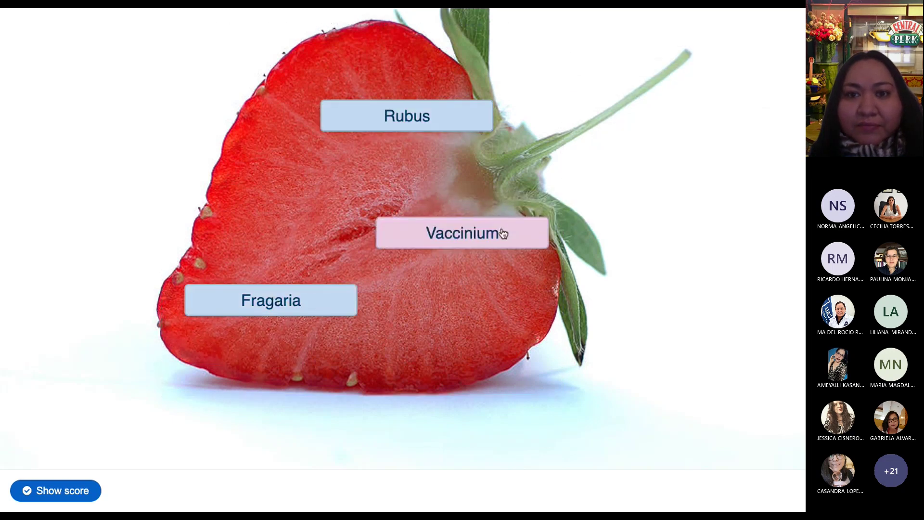
{"action": "left_click", "coordinate": [81, 490]}
{"action": "scroll", "coordinate": [82, 485], "scroll_direction": "down", "scroll_amount": 1}
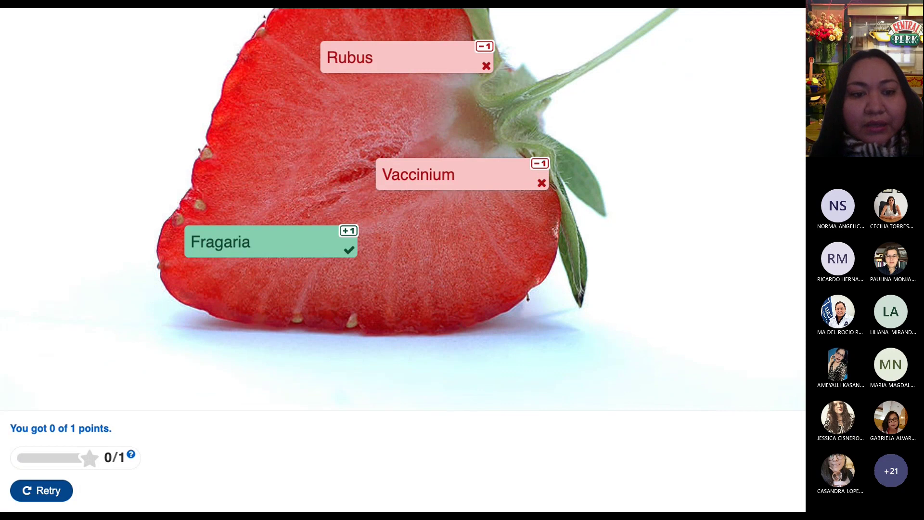
{"action": "left_click", "coordinate": [56, 495]}
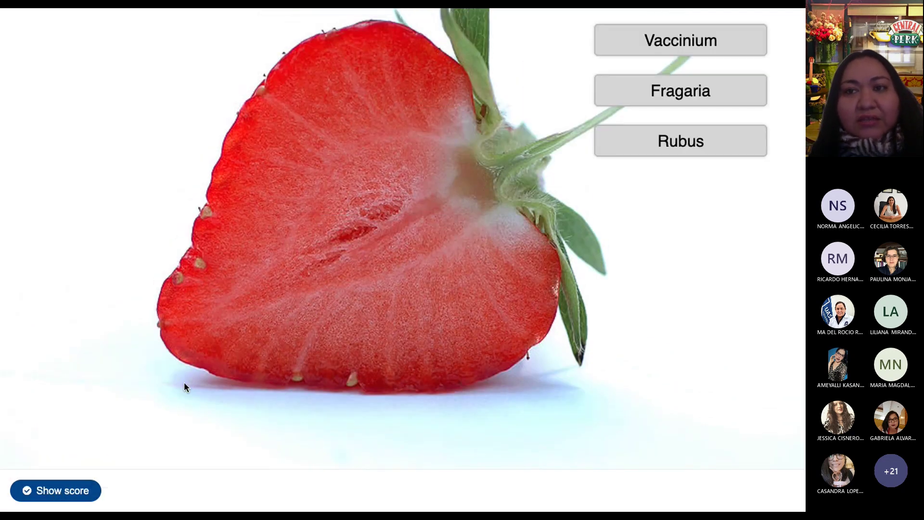
Place only the Fragaria label on the strawberry, show the score, and leave full screen.
{"action": "left_click_drag", "start_coordinate": [680, 96], "coordinate": [392, 217]}
{"action": "left_click", "coordinate": [66, 490]}
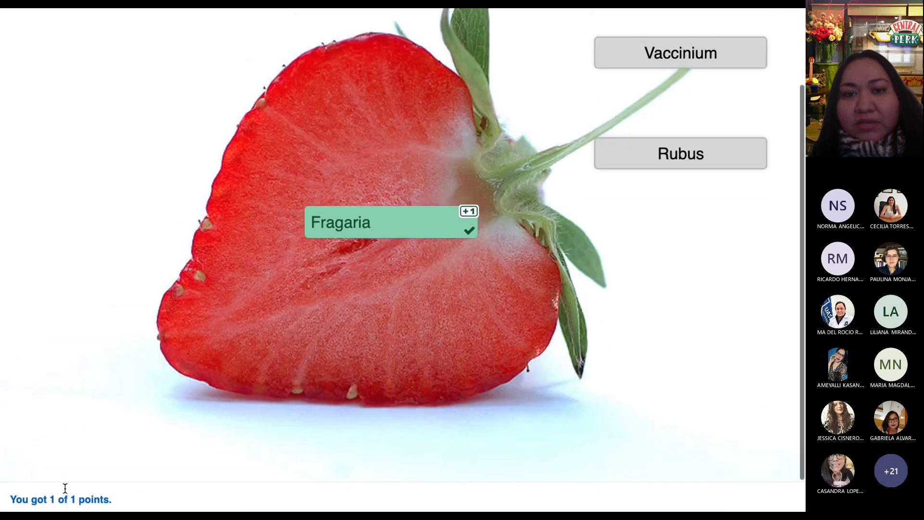
{"action": "key", "text": "Escape"}
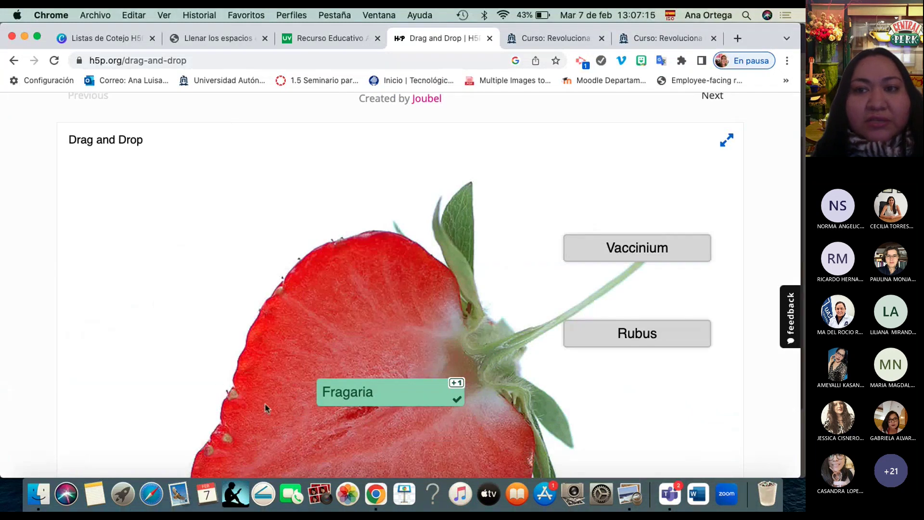
Review the strawberry example's page, move on to the "Chessboard Setup" example, and examine its board, pieces and instructions.
{"action": "scroll", "coordinate": [265, 404], "scroll_direction": "down", "scroll_amount": 5}
{"action": "scroll", "coordinate": [265, 404], "scroll_direction": "up", "scroll_amount": 4}
{"action": "scroll", "coordinate": [265, 408], "scroll_direction": "up", "scroll_amount": 3}
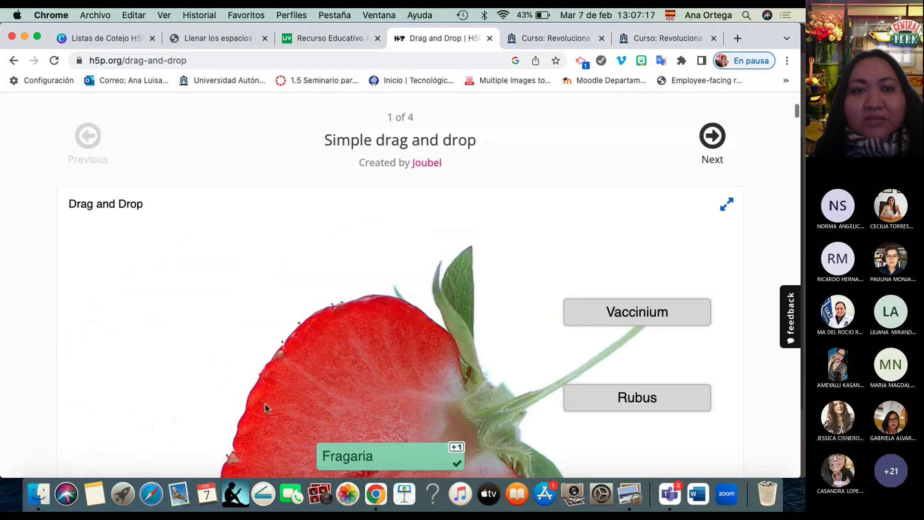
{"action": "scroll", "coordinate": [265, 408], "scroll_direction": "down", "scroll_amount": 4}
{"action": "scroll", "coordinate": [265, 408], "scroll_direction": "up", "scroll_amount": 8}
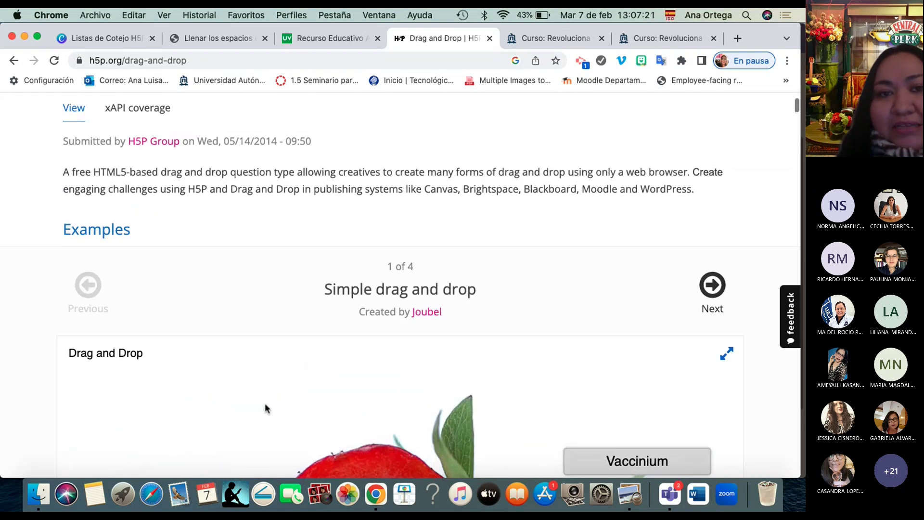
{"action": "scroll", "coordinate": [265, 408], "scroll_direction": "down", "scroll_amount": 8}
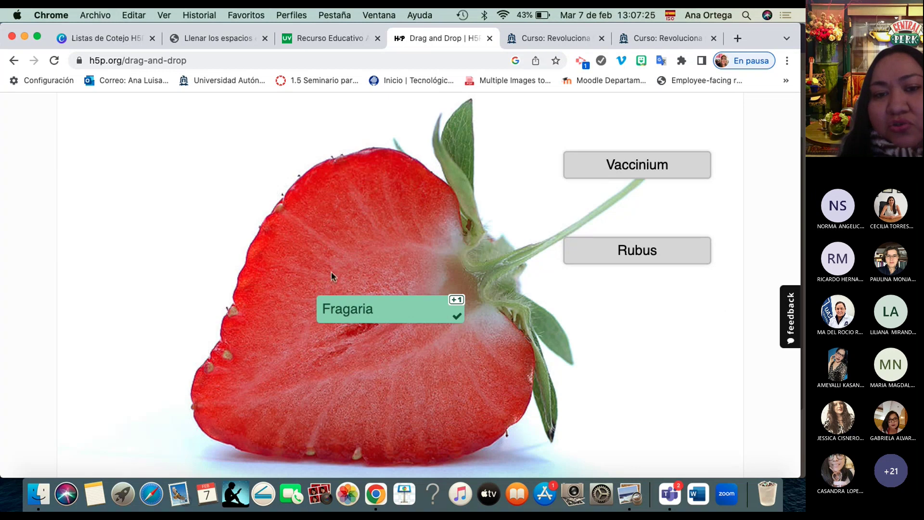
{"action": "scroll", "coordinate": [553, 289], "scroll_direction": "up", "scroll_amount": 4}
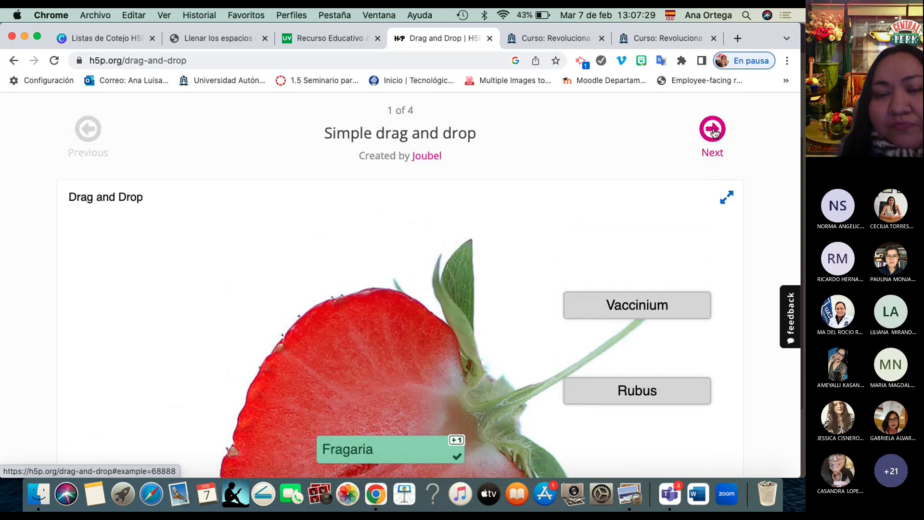
{"action": "left_click", "coordinate": [713, 130]}
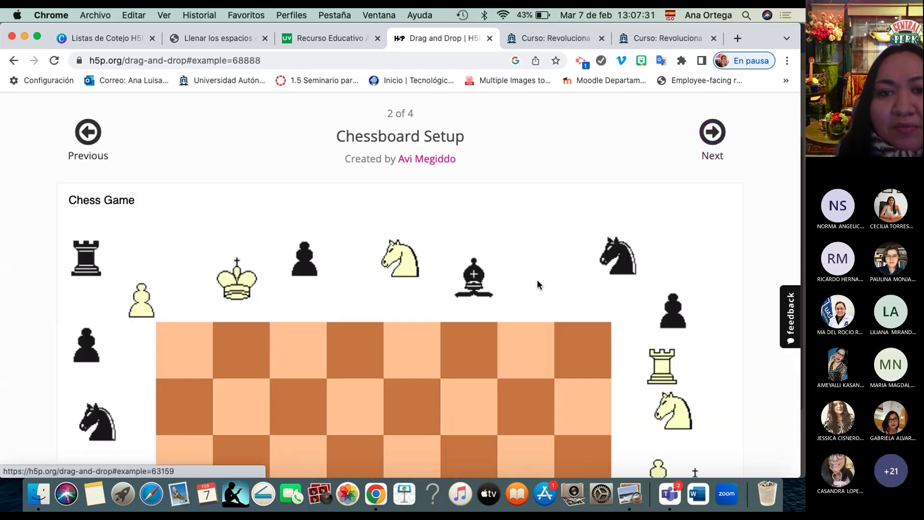
{"action": "scroll", "coordinate": [536, 279], "scroll_direction": "down", "scroll_amount": 2}
{"action": "scroll", "coordinate": [537, 282], "scroll_direction": "down", "scroll_amount": 10}
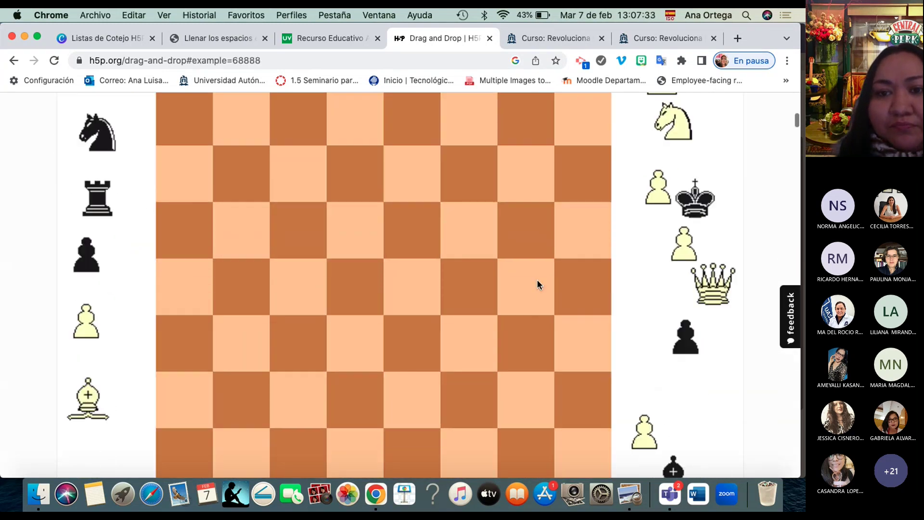
{"action": "scroll", "coordinate": [537, 280], "scroll_direction": "down", "scroll_amount": 5}
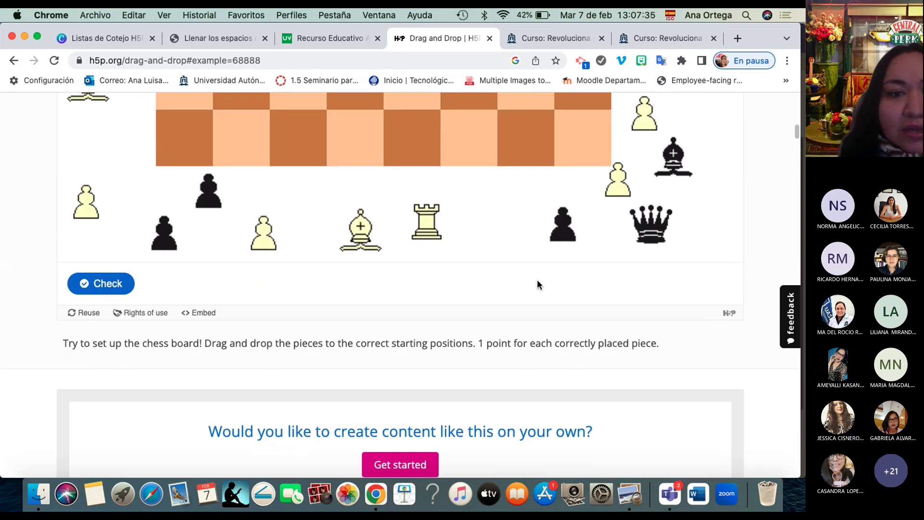
{"action": "scroll", "coordinate": [537, 279], "scroll_direction": "up", "scroll_amount": 5}
{"action": "scroll", "coordinate": [537, 282], "scroll_direction": "up", "scroll_amount": 10}
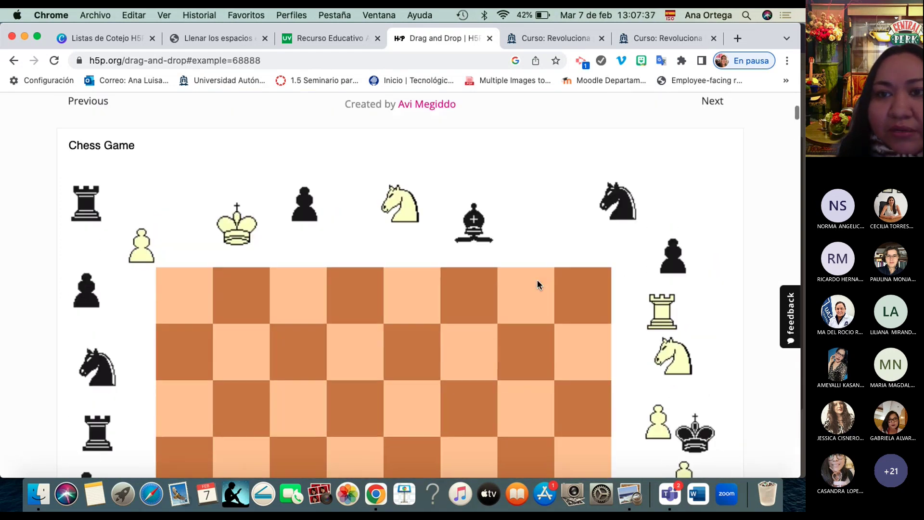
Show the browser full screen, place a black rook in the chessboard's upper-left corner, and try a white rook in the upper-right corner.
{"action": "scroll", "coordinate": [705, 160], "scroll_direction": "down", "scroll_amount": 2}
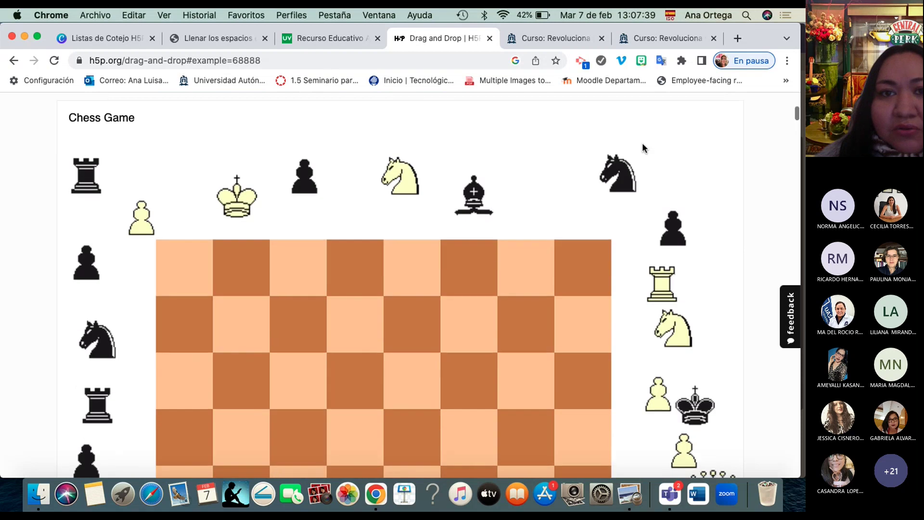
{"action": "left_click", "coordinate": [37, 36]}
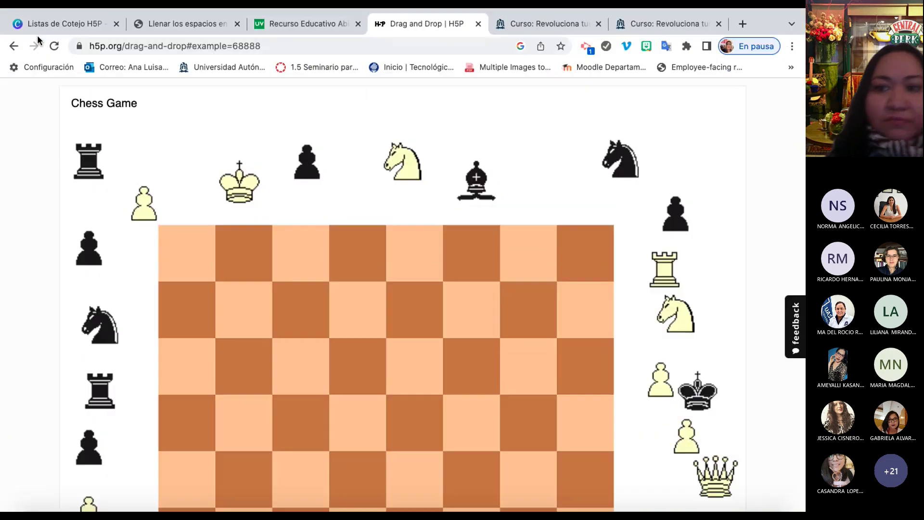
{"action": "scroll", "coordinate": [255, 393], "scroll_direction": "down", "scroll_amount": 5}
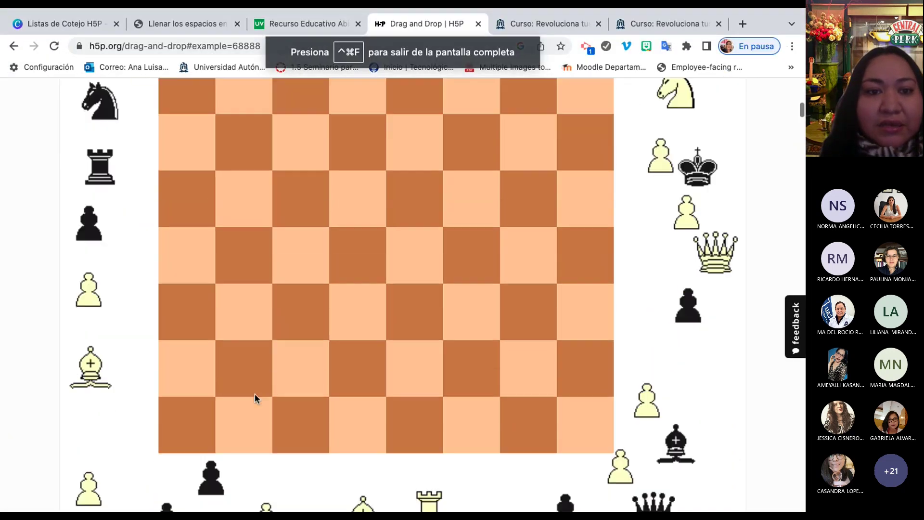
{"action": "scroll", "coordinate": [254, 393], "scroll_direction": "up", "scroll_amount": 5}
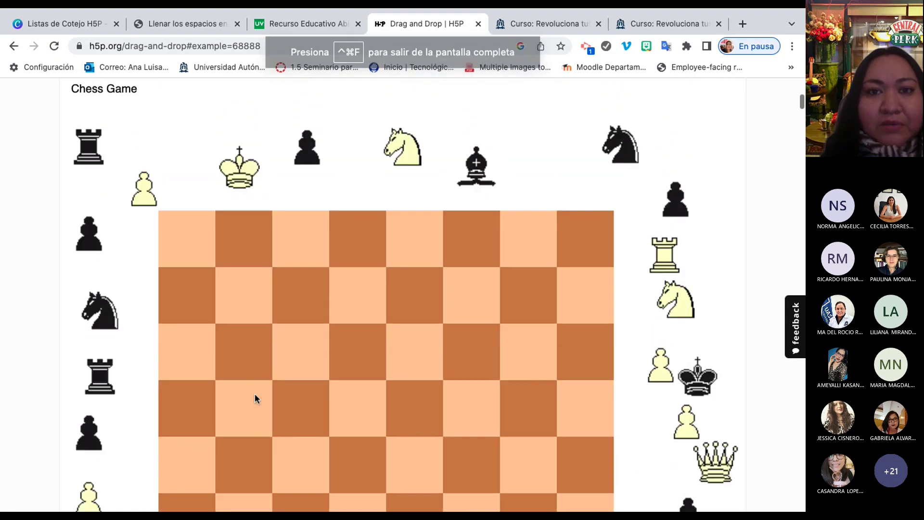
{"action": "scroll", "coordinate": [254, 392], "scroll_direction": "down", "scroll_amount": 1}
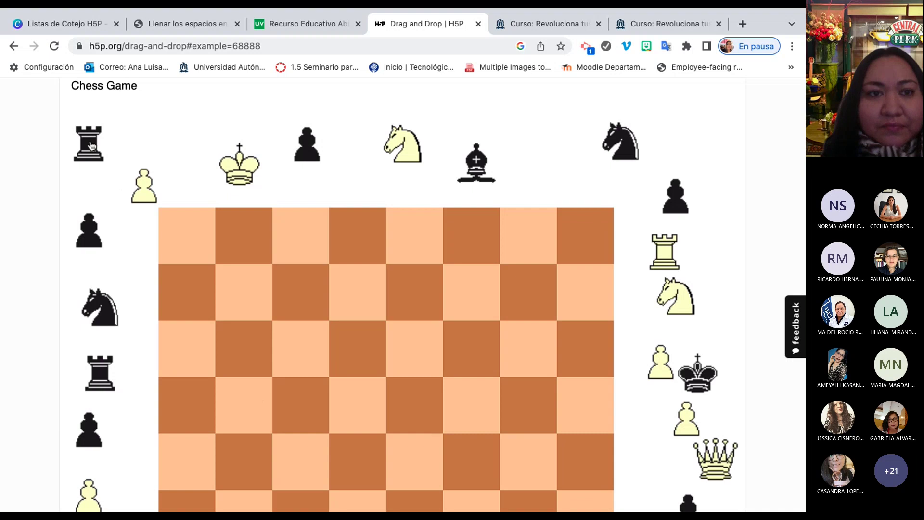
{"action": "left_click_drag", "start_coordinate": [98, 148], "coordinate": [198, 241]}
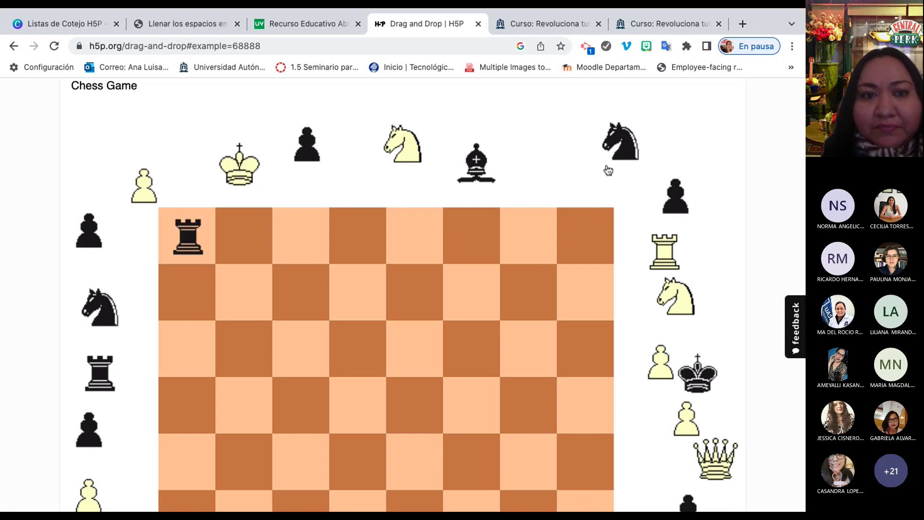
{"action": "left_click_drag", "start_coordinate": [669, 247], "coordinate": [596, 232]}
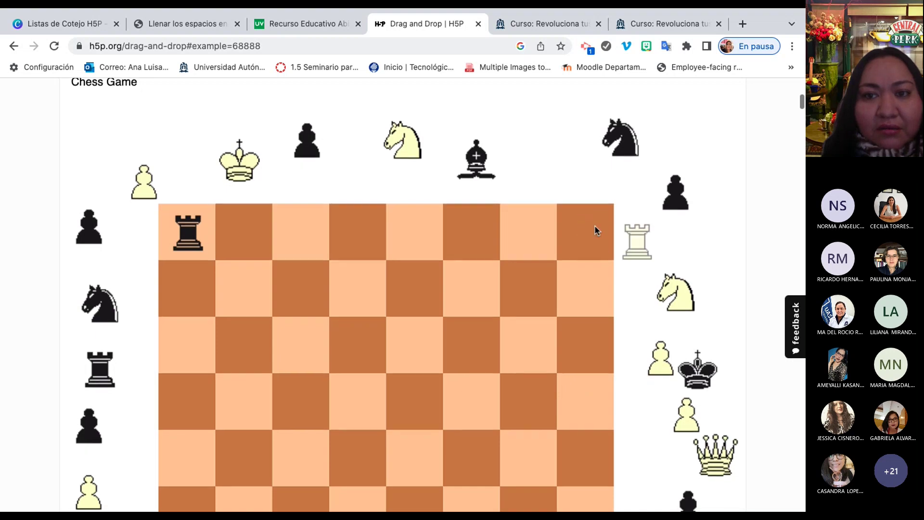
Place a white rook in the board's lower-right corner and try to set a white bishop on the bottom row.
{"action": "scroll", "coordinate": [594, 230], "scroll_direction": "down", "scroll_amount": 5}
{"action": "scroll", "coordinate": [594, 224], "scroll_direction": "down", "scroll_amount": 1}
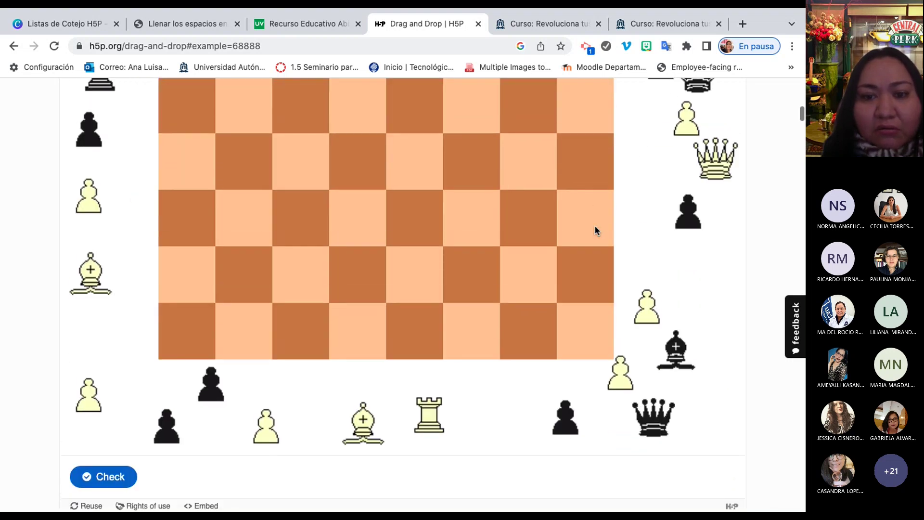
{"action": "left_click_drag", "start_coordinate": [435, 417], "coordinate": [585, 345]}
{"action": "left_click_drag", "start_coordinate": [370, 423], "coordinate": [532, 330]}
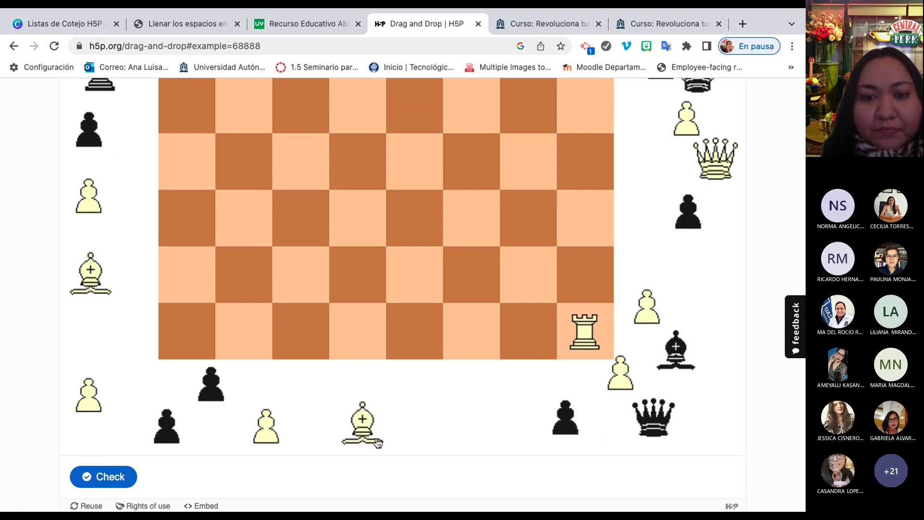
{"action": "left_click_drag", "start_coordinate": [377, 440], "coordinate": [435, 348]}
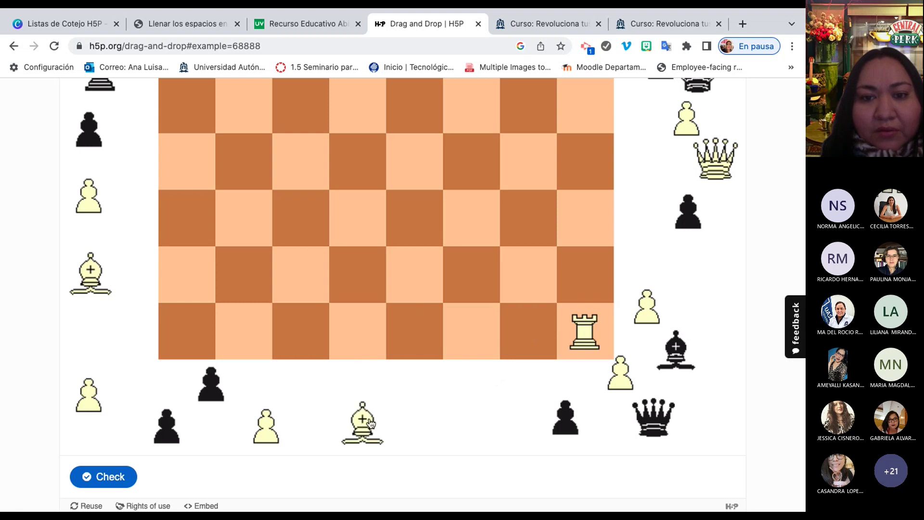
{"action": "left_click_drag", "start_coordinate": [371, 424], "coordinate": [362, 328]}
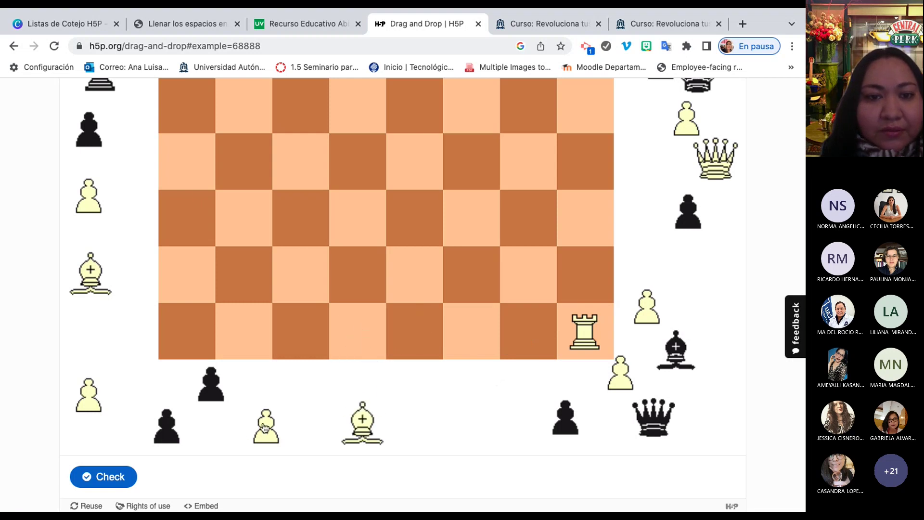
Place six white pawns on the second-to-last row, on its first, third, fifth, sixth, seventh and eighth squares.
{"action": "left_click_drag", "start_coordinate": [264, 426], "coordinate": [236, 238]}
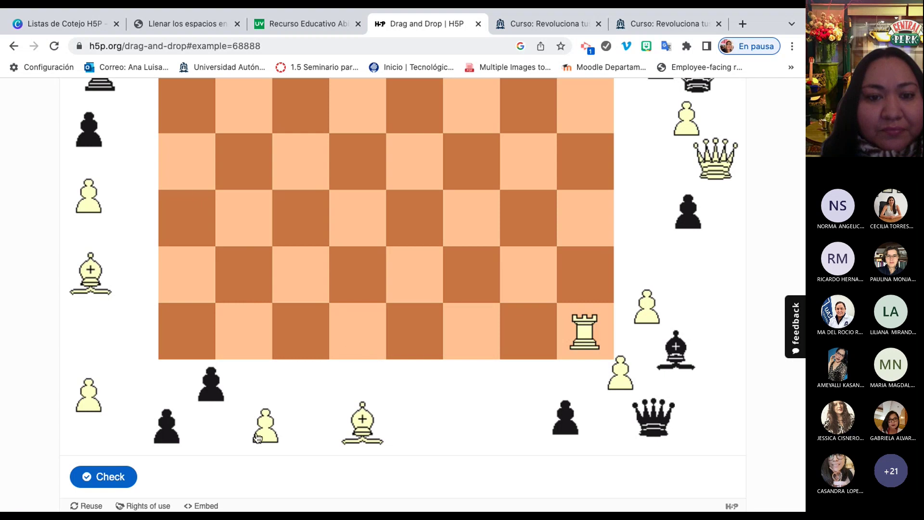
{"action": "left_click_drag", "start_coordinate": [265, 432], "coordinate": [304, 280]}
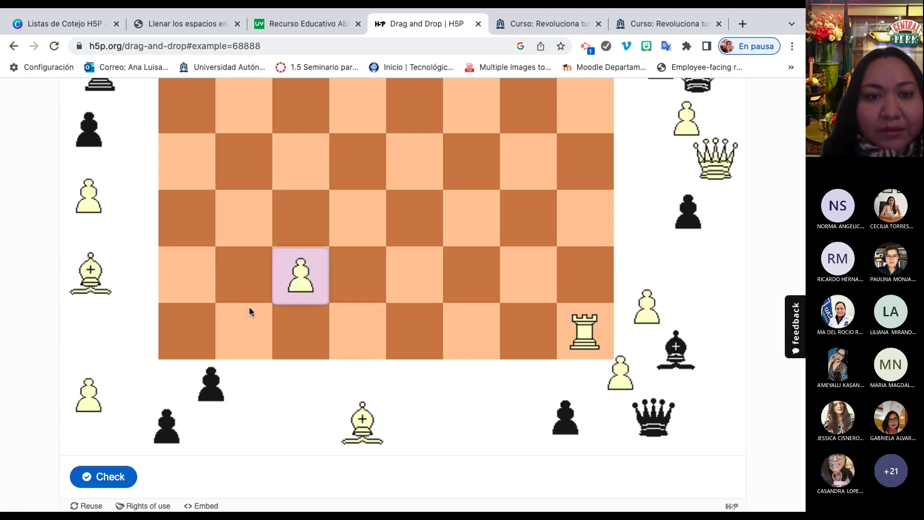
{"action": "left_click_drag", "start_coordinate": [85, 398], "coordinate": [181, 273]}
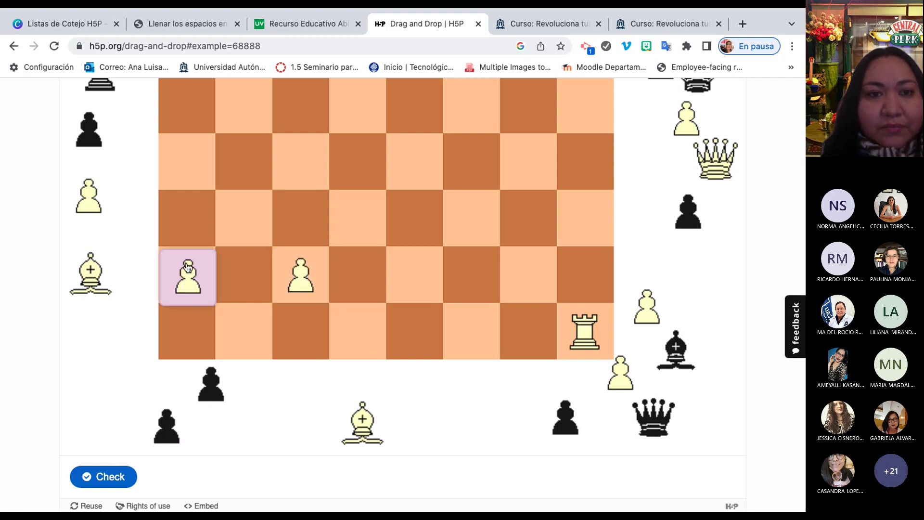
{"action": "left_click_drag", "start_coordinate": [93, 202], "coordinate": [414, 277]}
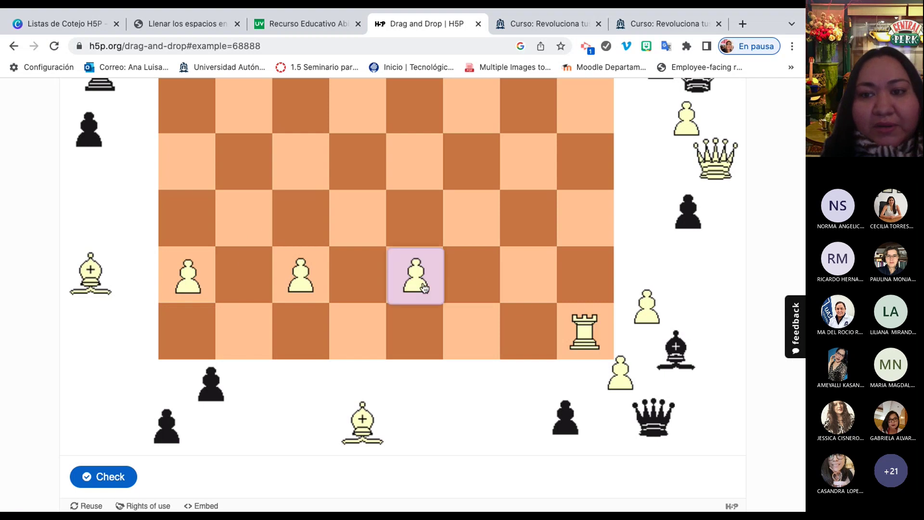
{"action": "left_click_drag", "start_coordinate": [648, 318], "coordinate": [530, 283]}
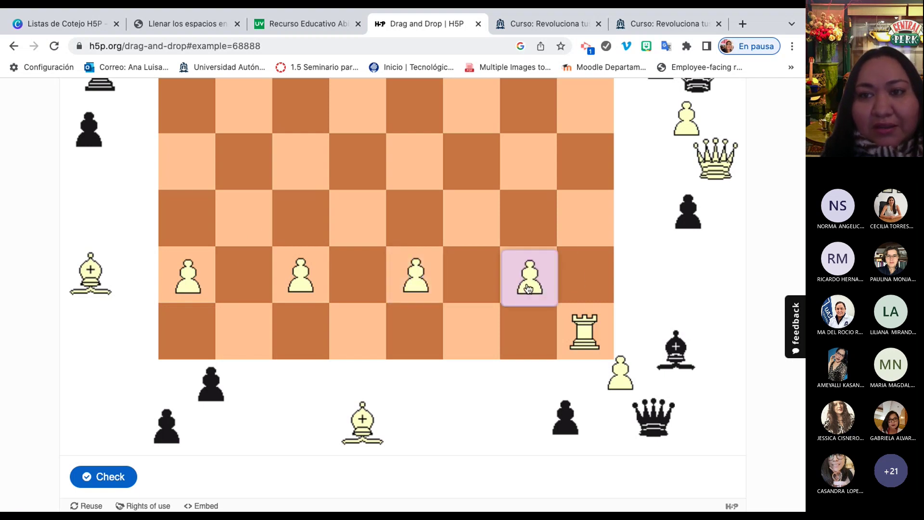
{"action": "scroll", "coordinate": [633, 231], "scroll_direction": "up", "scroll_amount": 2}
{"action": "left_click_drag", "start_coordinate": [686, 216], "coordinate": [585, 312]}
{"action": "left_click_drag", "start_coordinate": [688, 212], "coordinate": [585, 385]}
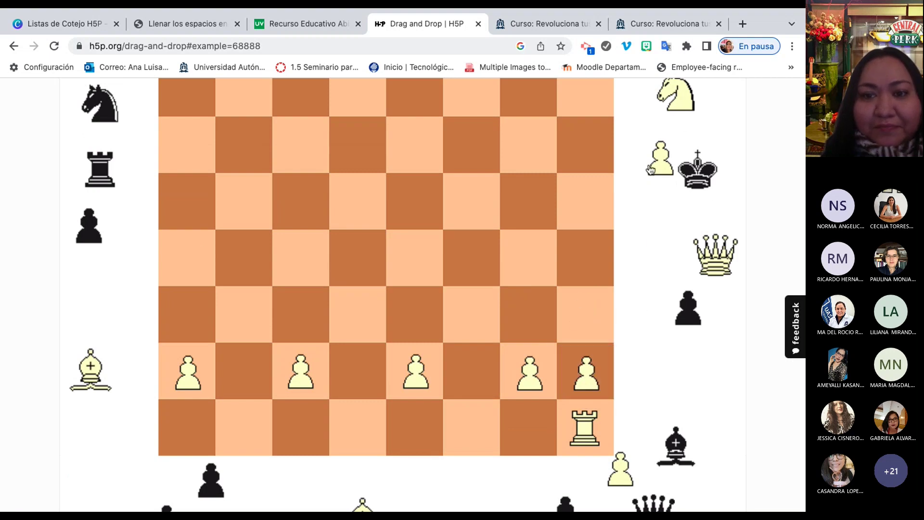
{"action": "left_click_drag", "start_coordinate": [660, 159], "coordinate": [472, 377]}
Place black knights on the top row's second and seventh squares, a black rook on its eighth, and black pawns at both ends of the row below.
{"action": "scroll", "coordinate": [178, 271], "scroll_direction": "up", "scroll_amount": 4}
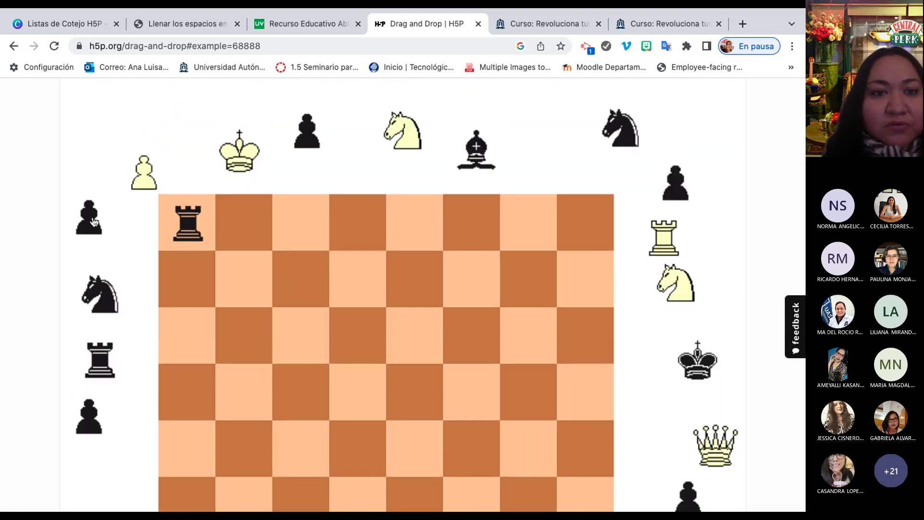
{"action": "left_click_drag", "start_coordinate": [89, 219], "coordinate": [190, 279]}
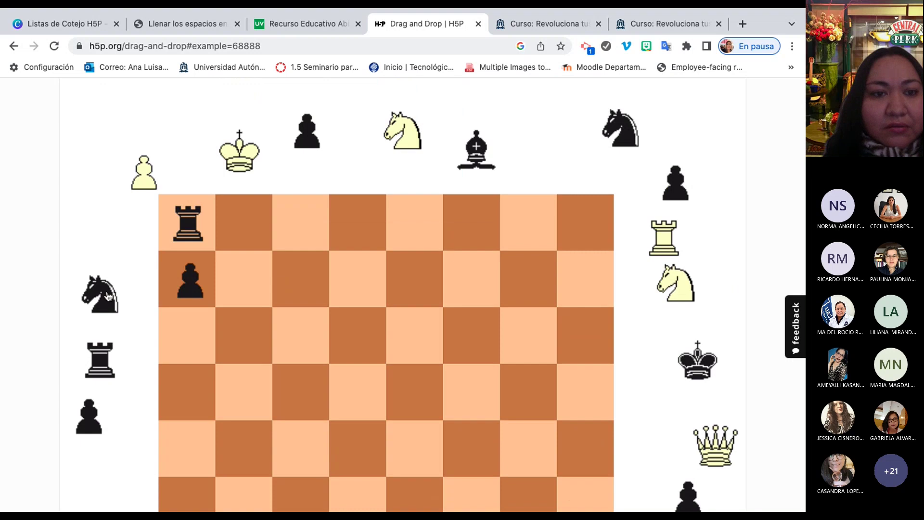
{"action": "left_click_drag", "start_coordinate": [108, 296], "coordinate": [251, 225]}
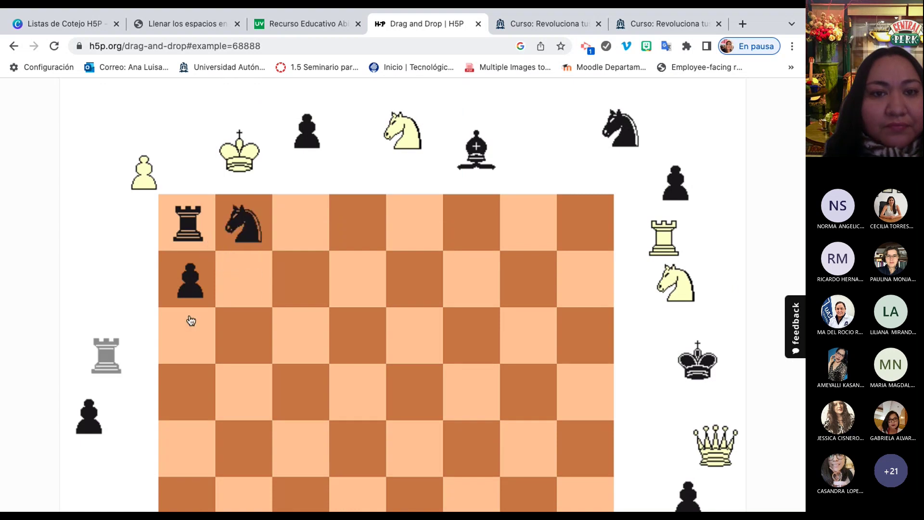
{"action": "left_click_drag", "start_coordinate": [191, 320], "coordinate": [308, 212]}
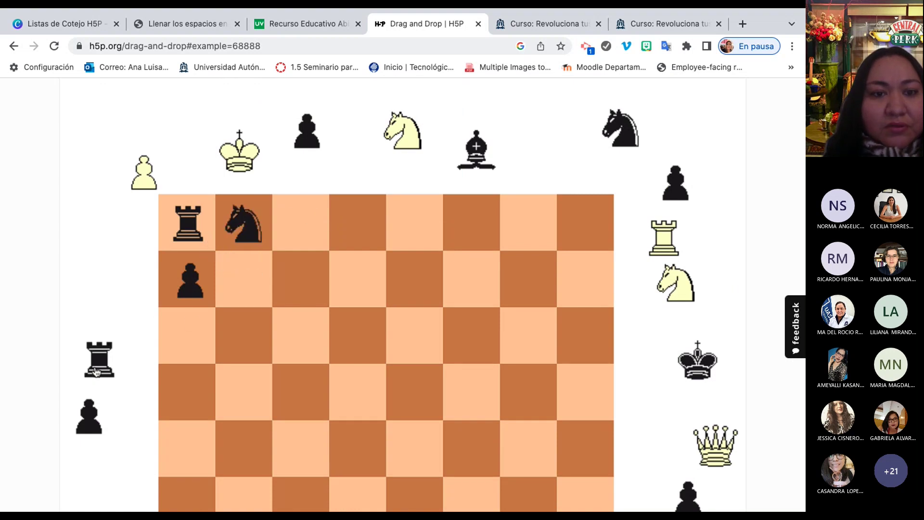
{"action": "left_click_drag", "start_coordinate": [96, 370], "coordinate": [580, 222]}
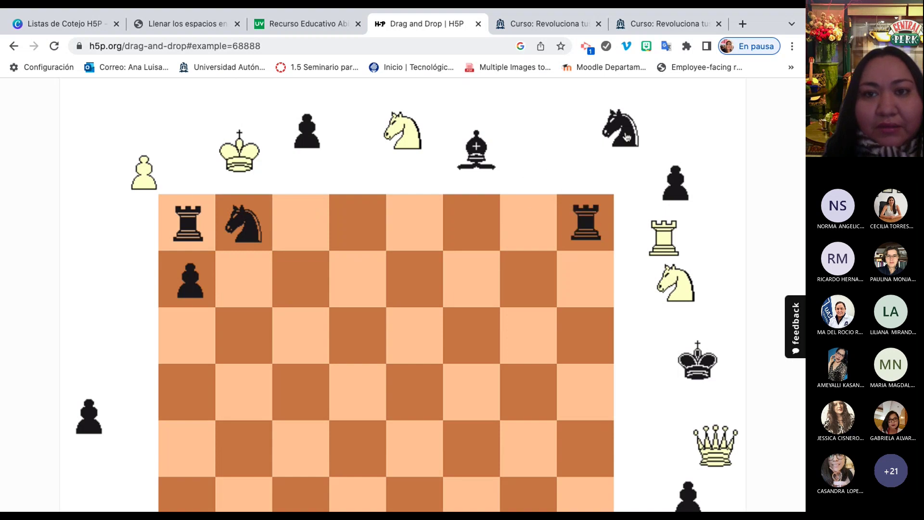
{"action": "left_click_drag", "start_coordinate": [625, 137], "coordinate": [534, 226]}
{"action": "left_click_drag", "start_coordinate": [675, 186], "coordinate": [587, 280]}
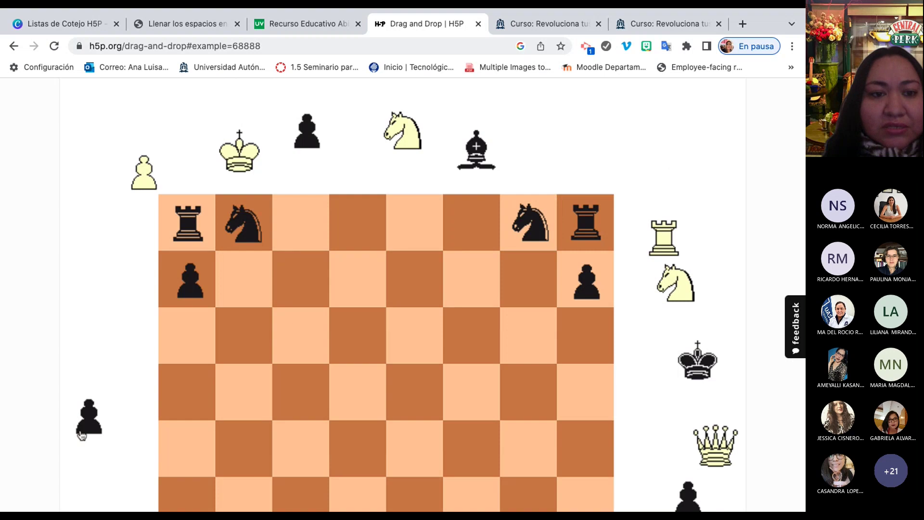
Place black pawns on the second row's second and third squares, and a black bishop and king on the top row's third and fifth squares.
{"action": "left_click_drag", "start_coordinate": [82, 435], "coordinate": [239, 289]}
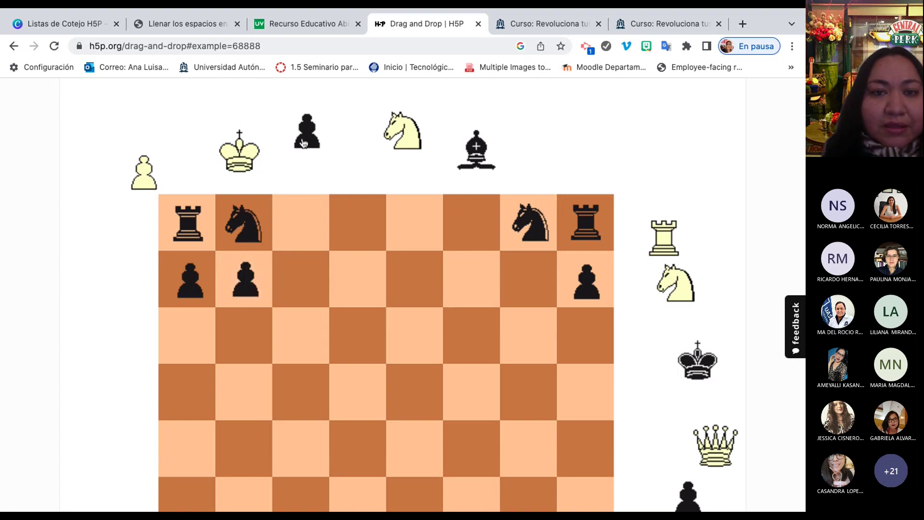
{"action": "left_click_drag", "start_coordinate": [303, 143], "coordinate": [296, 293]}
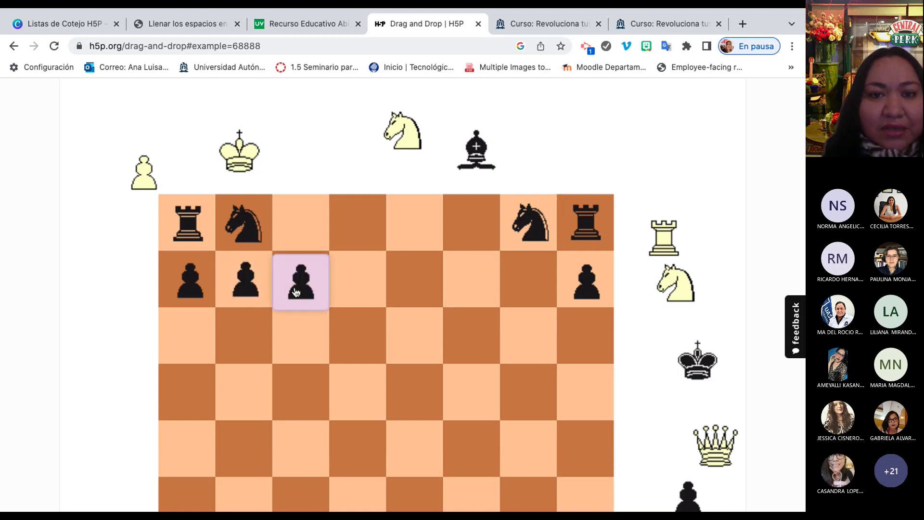
{"action": "left_click_drag", "start_coordinate": [479, 148], "coordinate": [340, 227]}
{"action": "scroll", "coordinate": [626, 299], "scroll_direction": "down", "scroll_amount": 3}
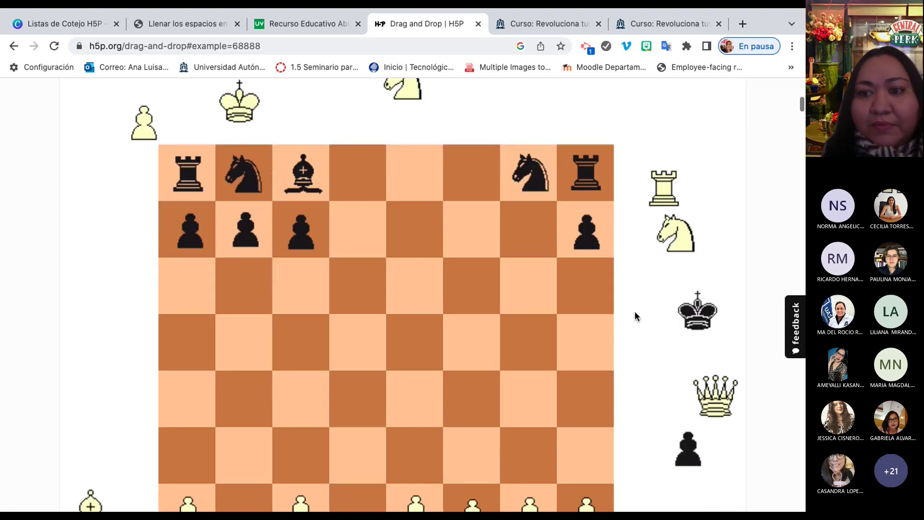
{"action": "scroll", "coordinate": [635, 313], "scroll_direction": "up", "scroll_amount": 1}
{"action": "left_click_drag", "start_coordinate": [696, 289], "coordinate": [368, 174]}
{"action": "left_click_drag", "start_coordinate": [697, 295], "coordinate": [427, 144]}
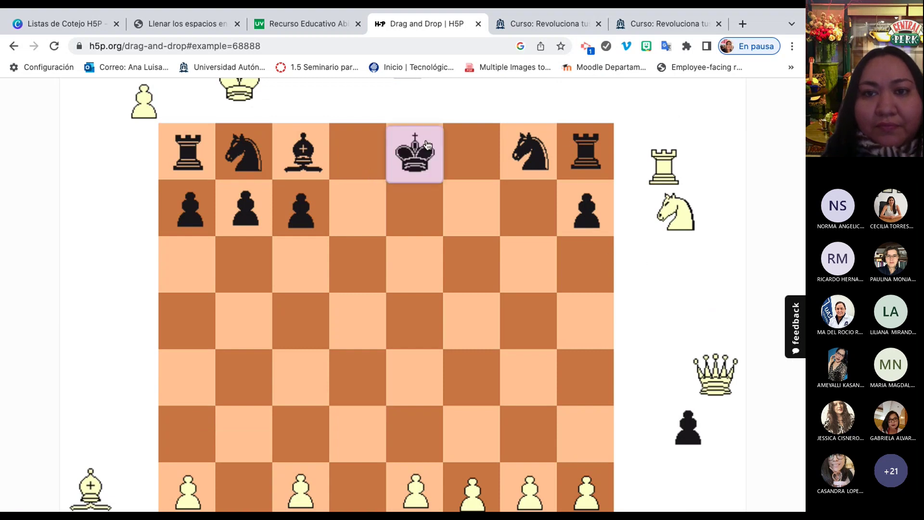
Place a white bishop on the bottom row's third square and the remaining black bishop on the top row's sixth square.
{"action": "scroll", "coordinate": [712, 332], "scroll_direction": "down", "scroll_amount": 3}
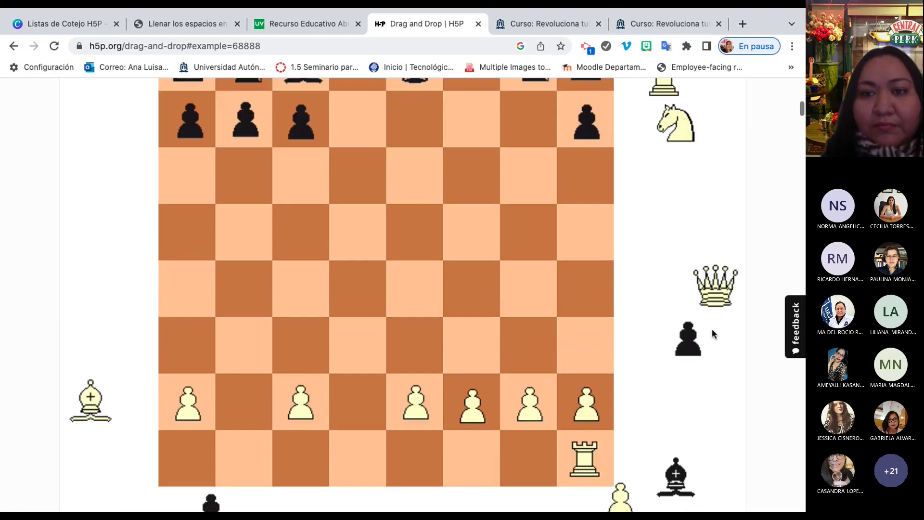
{"action": "left_click_drag", "start_coordinate": [689, 283], "coordinate": [663, 199]}
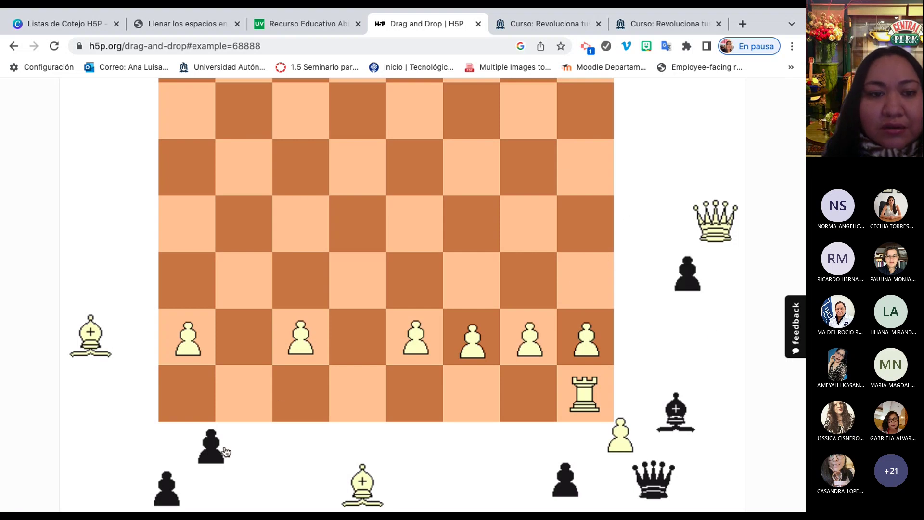
{"action": "scroll", "coordinate": [224, 447], "scroll_direction": "up", "scroll_amount": 2}
{"action": "left_click_drag", "start_coordinate": [102, 428], "coordinate": [308, 474]}
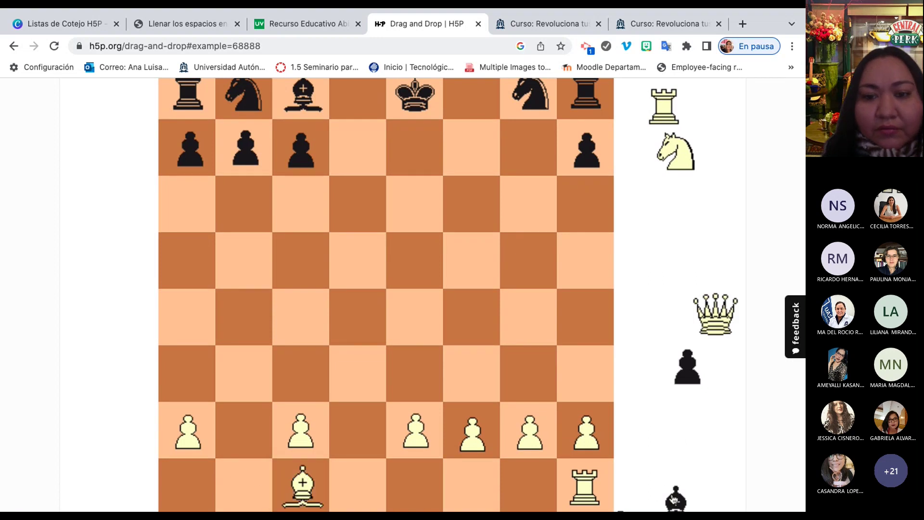
{"action": "left_click_drag", "start_coordinate": [674, 501], "coordinate": [423, 450]}
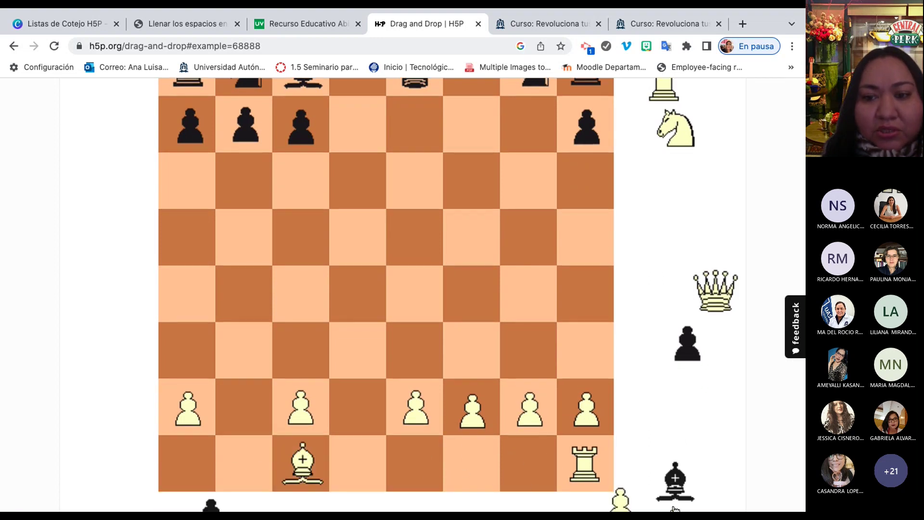
{"action": "left_click_drag", "start_coordinate": [674, 503], "coordinate": [348, 476]}
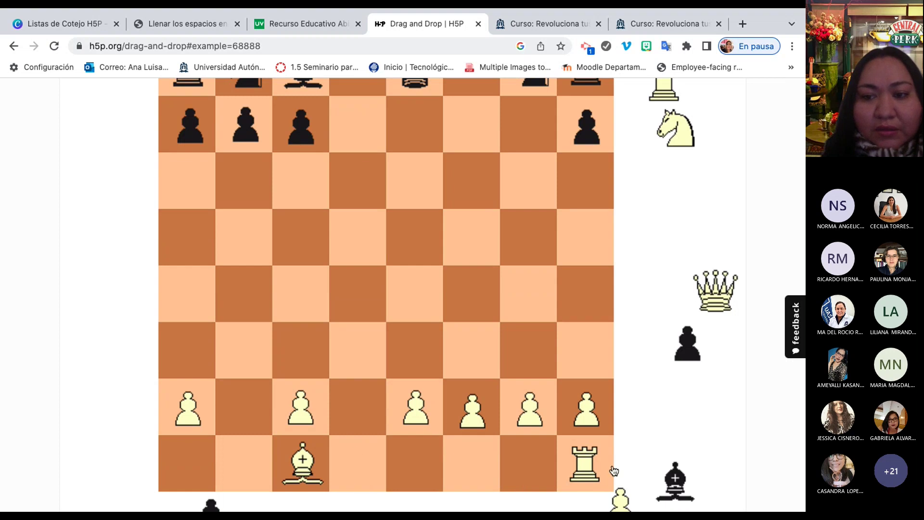
{"action": "left_click_drag", "start_coordinate": [676, 493], "coordinate": [475, 79]}
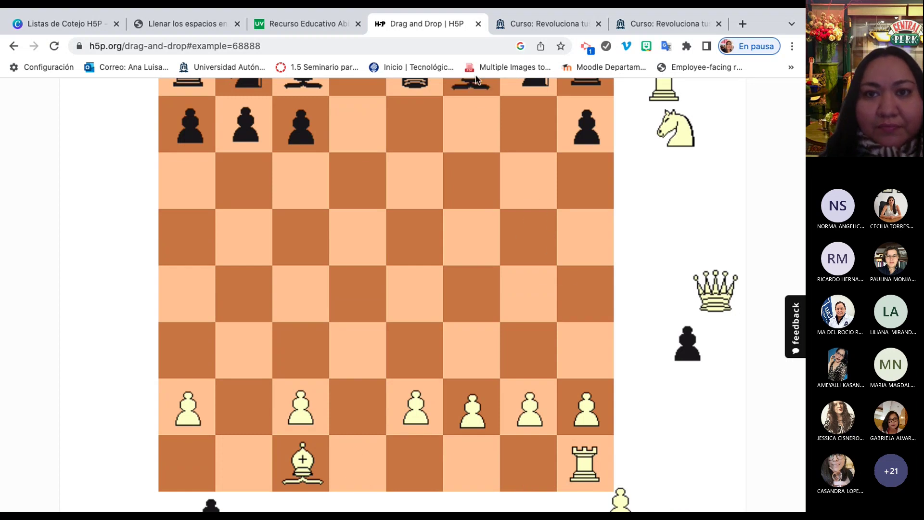
Try to bring the white pawn and white king from above the board down to the white side, and view the exercise's instructions.
{"action": "scroll", "coordinate": [466, 147], "scroll_direction": "up", "scroll_amount": 3}
{"action": "scroll", "coordinate": [466, 147], "scroll_direction": "down", "scroll_amount": 3}
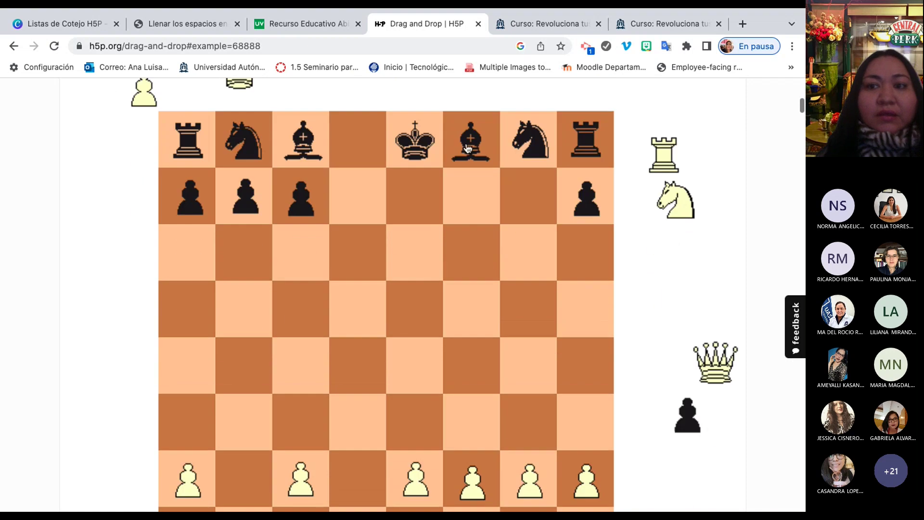
{"action": "scroll", "coordinate": [466, 143], "scroll_direction": "up", "scroll_amount": 4}
{"action": "left_click_drag", "start_coordinate": [139, 232], "coordinate": [108, 467]}
{"action": "left_click_drag", "start_coordinate": [245, 200], "coordinate": [353, 480]}
{"action": "scroll", "coordinate": [353, 480], "scroll_direction": "down", "scroll_amount": 7}
{"action": "scroll", "coordinate": [354, 483], "scroll_direction": "down", "scroll_amount": 5}
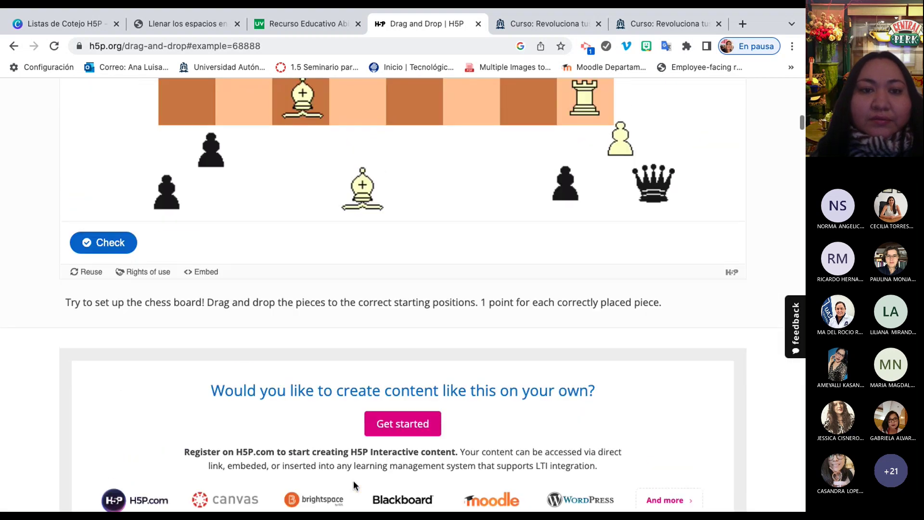
Place black pawns on the fourth and fifth squares of the board's second row.
{"action": "scroll", "coordinate": [138, 473], "scroll_direction": "up", "scroll_amount": 2}
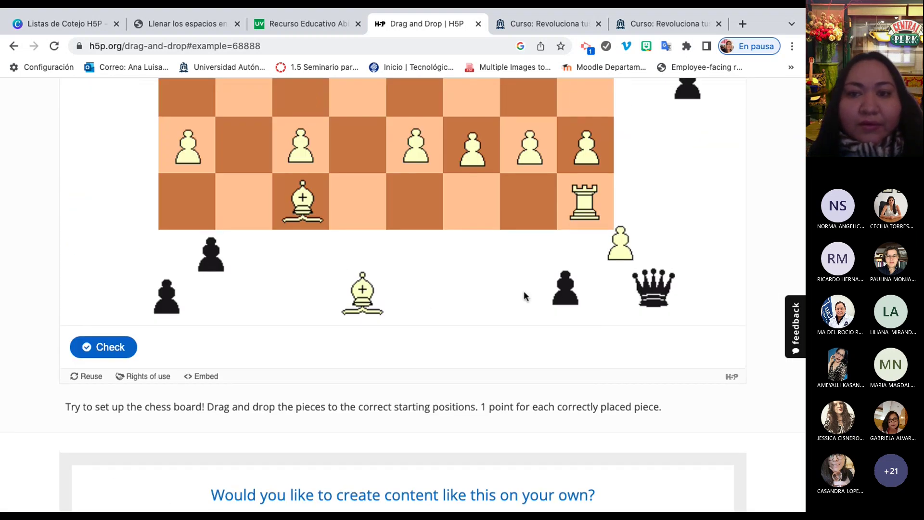
{"action": "scroll", "coordinate": [549, 302], "scroll_direction": "up", "scroll_amount": 5}
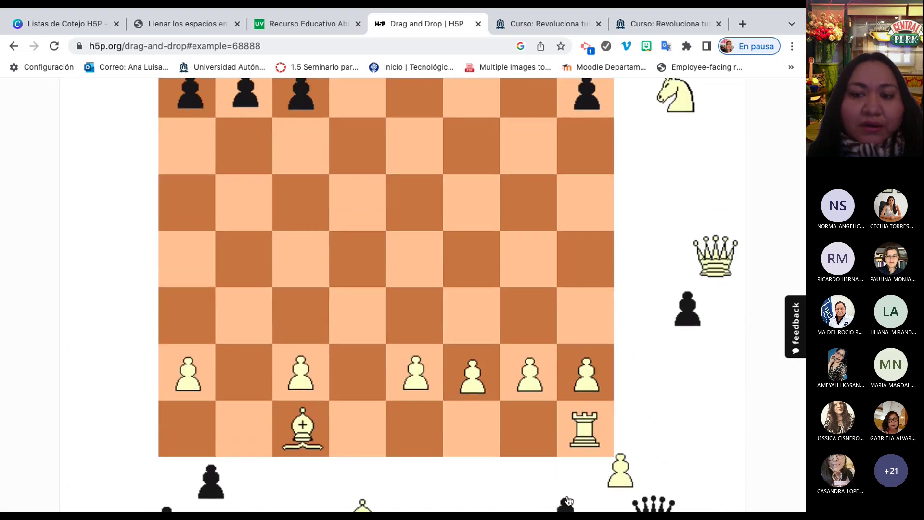
{"action": "left_click_drag", "start_coordinate": [567, 500], "coordinate": [361, 77]}
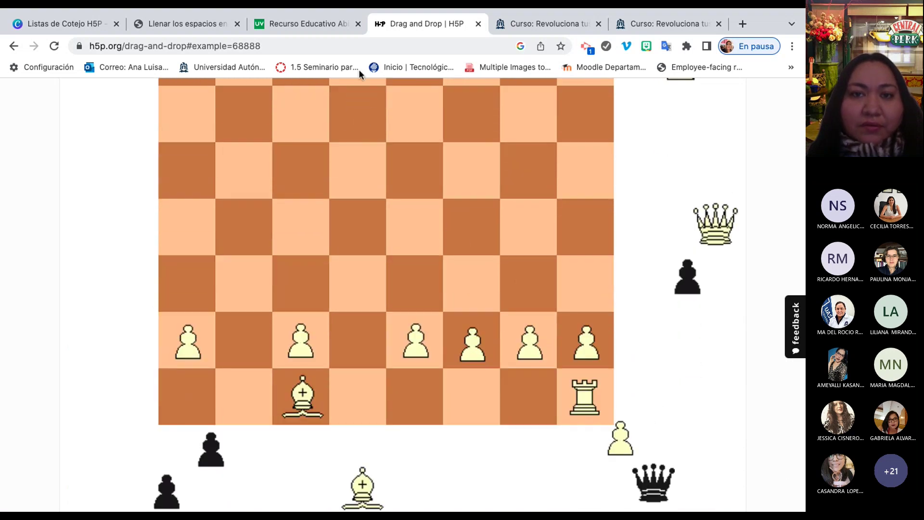
{"action": "scroll", "coordinate": [313, 182], "scroll_direction": "up", "scroll_amount": 2}
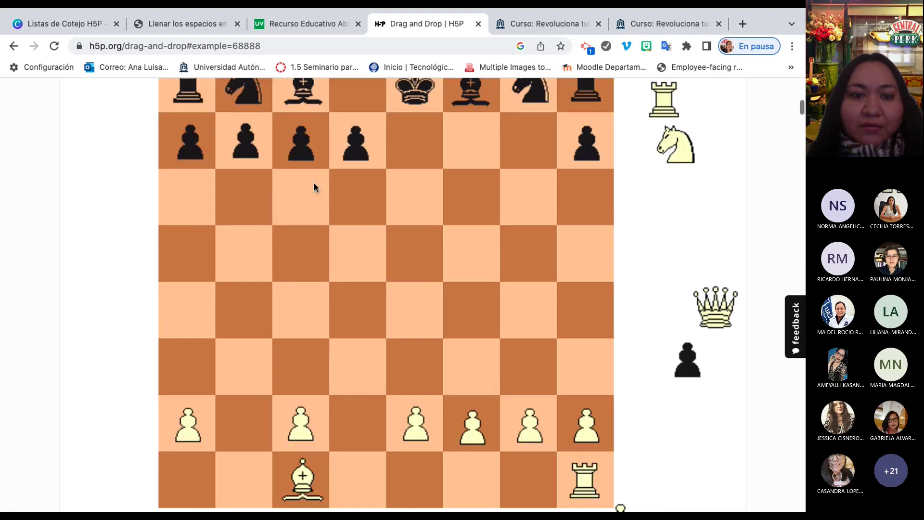
{"action": "scroll", "coordinate": [229, 448], "scroll_direction": "down", "scroll_amount": 1}
{"action": "scroll", "coordinate": [229, 448], "scroll_direction": "up", "scroll_amount": 1}
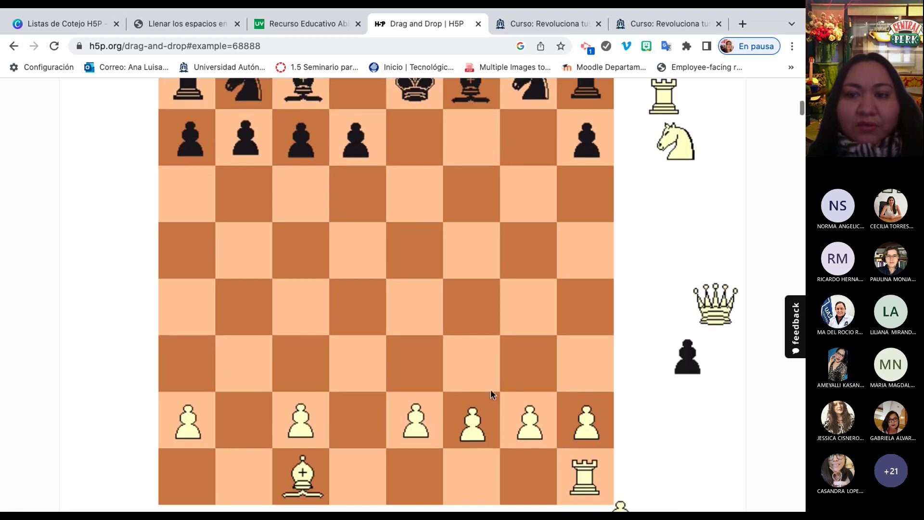
{"action": "left_click_drag", "start_coordinate": [691, 350], "coordinate": [415, 136]}
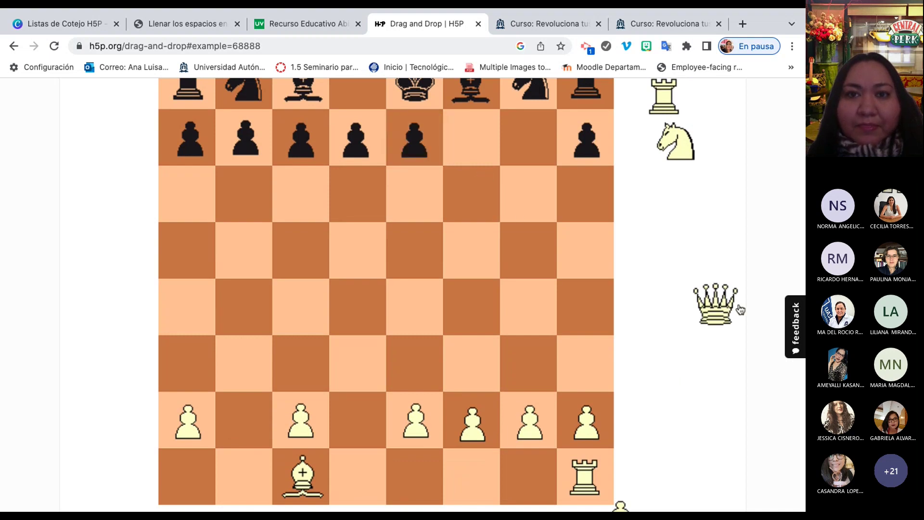
Place the white queen, rook, knight and remaining bishop on the bottom row's fourth, first, seventh and sixth squares.
{"action": "left_click_drag", "start_coordinate": [740, 309], "coordinate": [378, 483]}
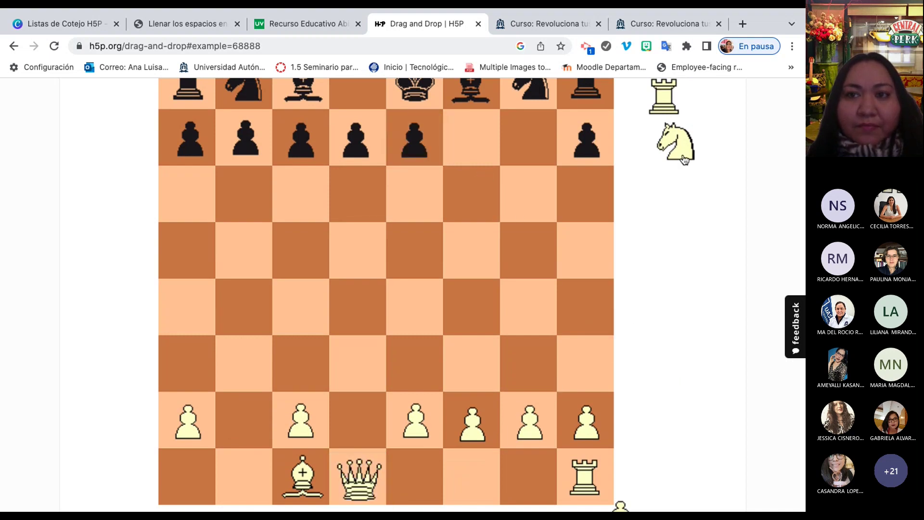
{"action": "left_click_drag", "start_coordinate": [664, 97], "coordinate": [190, 490]}
{"action": "left_click_drag", "start_coordinate": [674, 153], "coordinate": [543, 491]}
{"action": "scroll", "coordinate": [534, 495], "scroll_direction": "down", "scroll_amount": 3}
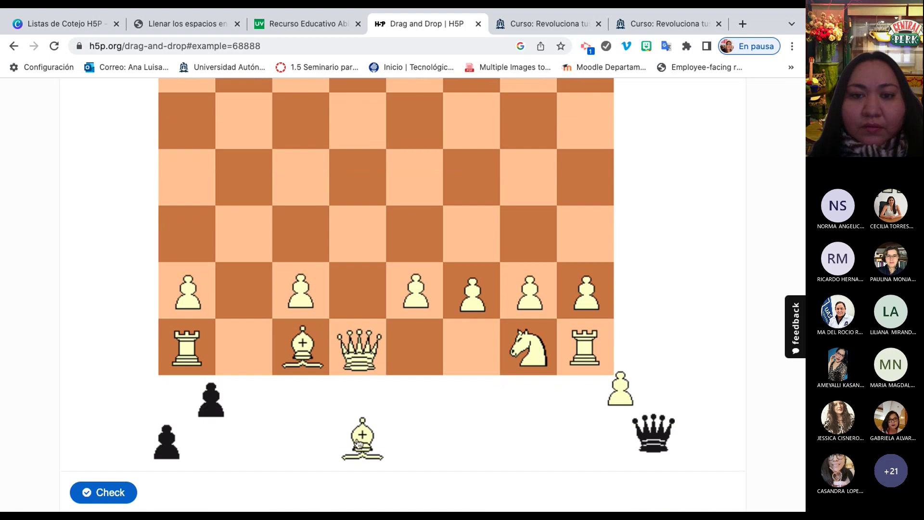
{"action": "left_click_drag", "start_coordinate": [359, 442], "coordinate": [411, 343]}
{"action": "left_click_drag", "start_coordinate": [365, 435], "coordinate": [481, 337]}
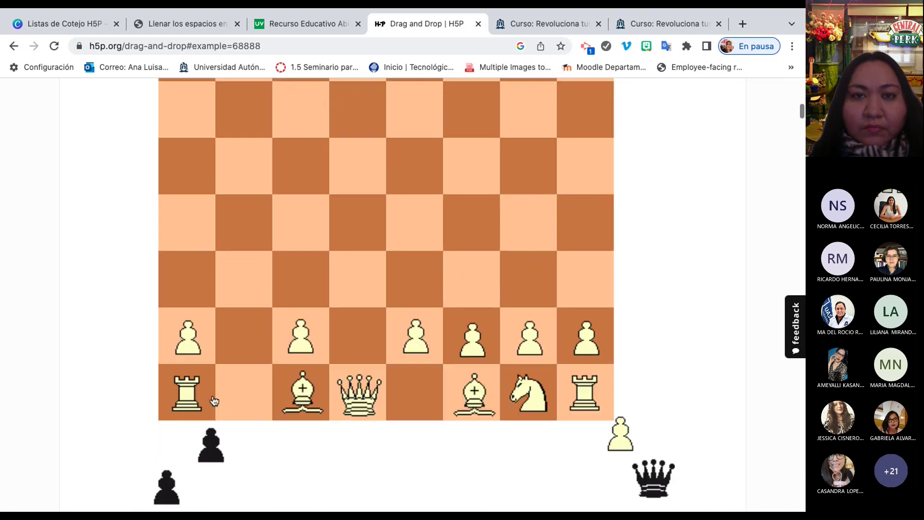
Place a black pawn from below the board on the second row's sixth square.
{"action": "scroll", "coordinate": [215, 398], "scroll_direction": "up", "scroll_amount": 3}
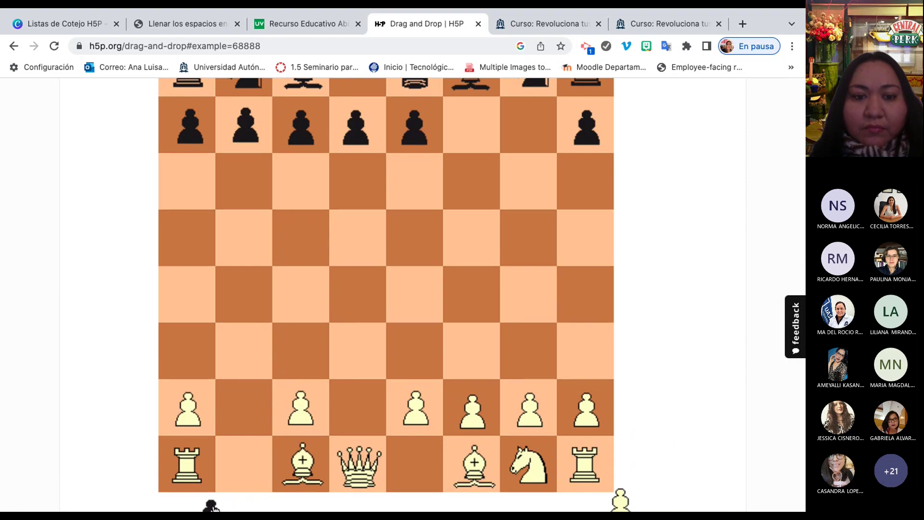
{"action": "scroll", "coordinate": [210, 505], "scroll_direction": "down", "scroll_amount": 1}
{"action": "left_click_drag", "start_coordinate": [211, 474], "coordinate": [473, 99]}
{"action": "scroll", "coordinate": [254, 351], "scroll_direction": "down", "scroll_amount": 1}
{"action": "scroll", "coordinate": [254, 351], "scroll_direction": "down", "scroll_amount": 1}
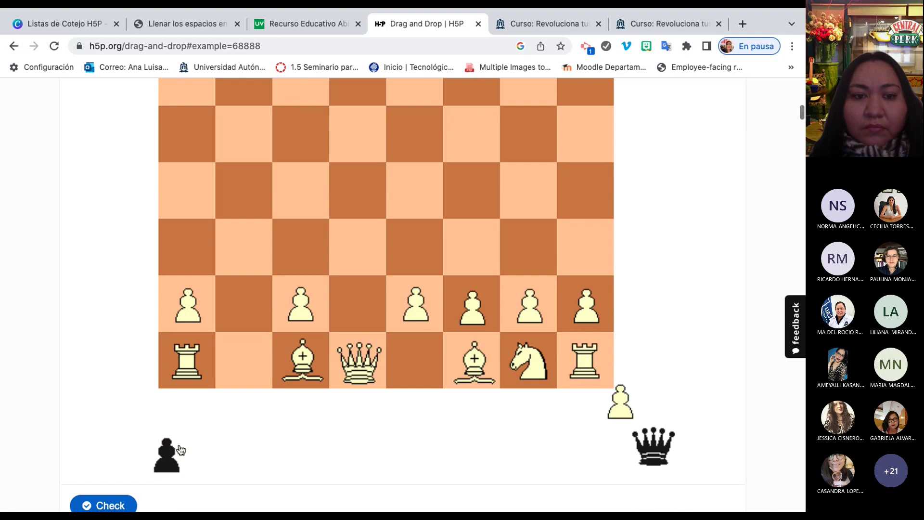
Try to bring the last black pawn from below the board up to the black side.
{"action": "left_click_drag", "start_coordinate": [165, 457], "coordinate": [433, 243]}
{"action": "scroll", "coordinate": [432, 245], "scroll_direction": "up", "scroll_amount": 3}
{"action": "scroll", "coordinate": [431, 246], "scroll_direction": "down", "scroll_amount": 2}
{"action": "scroll", "coordinate": [430, 247], "scroll_direction": "down", "scroll_amount": 1}
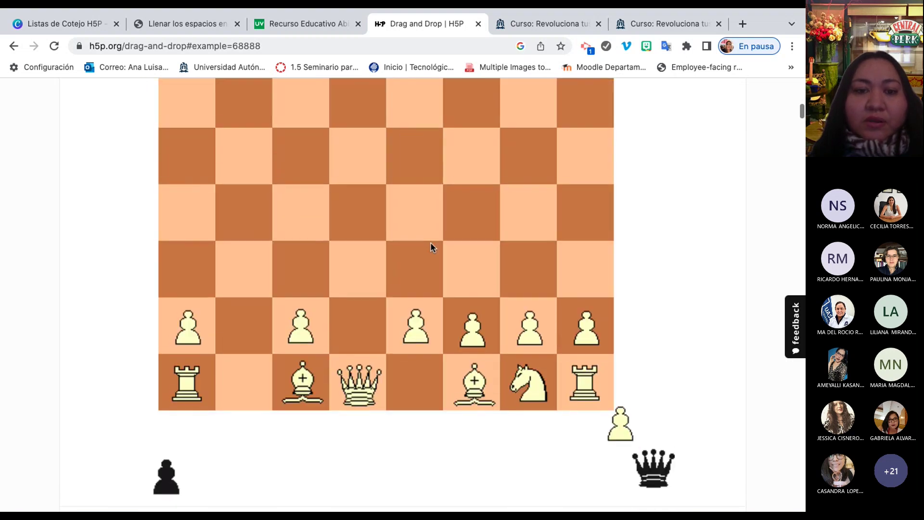
{"action": "scroll", "coordinate": [430, 247], "scroll_direction": "up", "scroll_amount": 5}
{"action": "scroll", "coordinate": [430, 247], "scroll_direction": "down", "scroll_amount": 3}
Check the chessboard answers and review the score and the points marked on the black and white pieces.
{"action": "scroll", "coordinate": [432, 247], "scroll_direction": "down", "scroll_amount": 5}
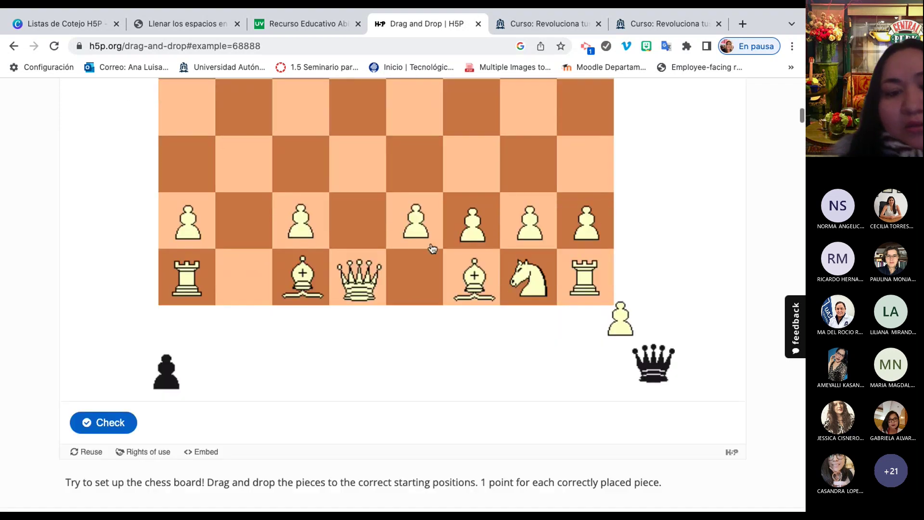
{"action": "left_click", "coordinate": [104, 351]}
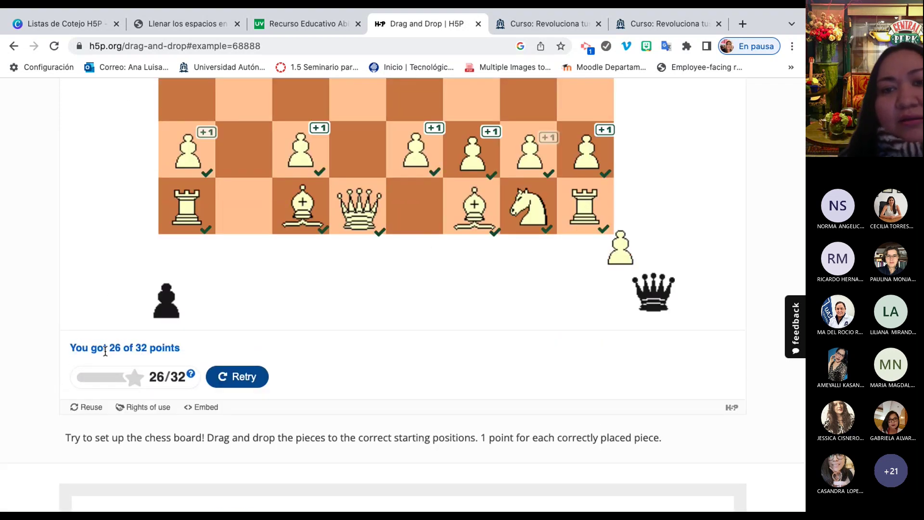
{"action": "scroll", "coordinate": [356, 304], "scroll_direction": "up", "scroll_amount": 6}
{"action": "scroll", "coordinate": [356, 300], "scroll_direction": "up", "scroll_amount": 2}
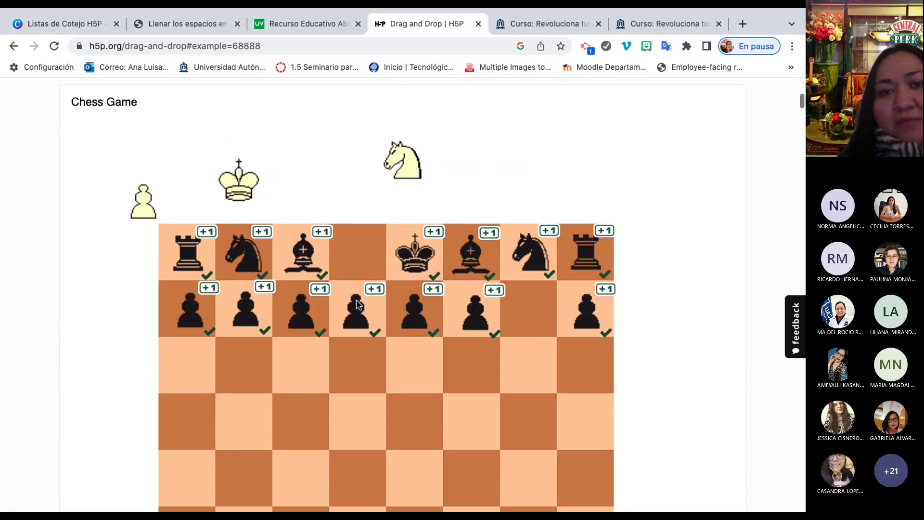
{"action": "scroll", "coordinate": [356, 299], "scroll_direction": "down", "scroll_amount": 1}
{"action": "scroll", "coordinate": [356, 300], "scroll_direction": "up", "scroll_amount": 1}
{"action": "scroll", "coordinate": [356, 300], "scroll_direction": "down", "scroll_amount": 7}
{"action": "scroll", "coordinate": [356, 303], "scroll_direction": "down", "scroll_amount": 1}
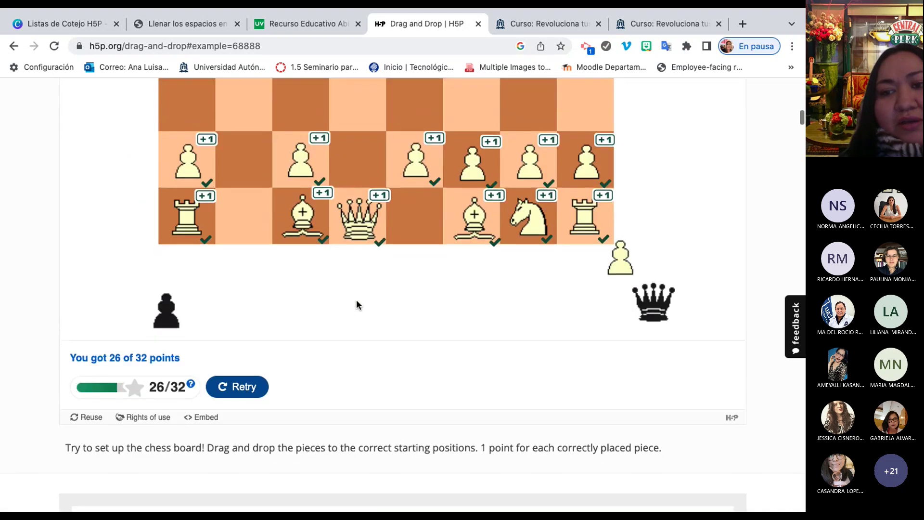
{"action": "scroll", "coordinate": [356, 303], "scroll_direction": "up", "scroll_amount": 1}
{"action": "scroll", "coordinate": [356, 303], "scroll_direction": "up", "scroll_amount": 3}
{"action": "scroll", "coordinate": [356, 303], "scroll_direction": "up", "scroll_amount": 6}
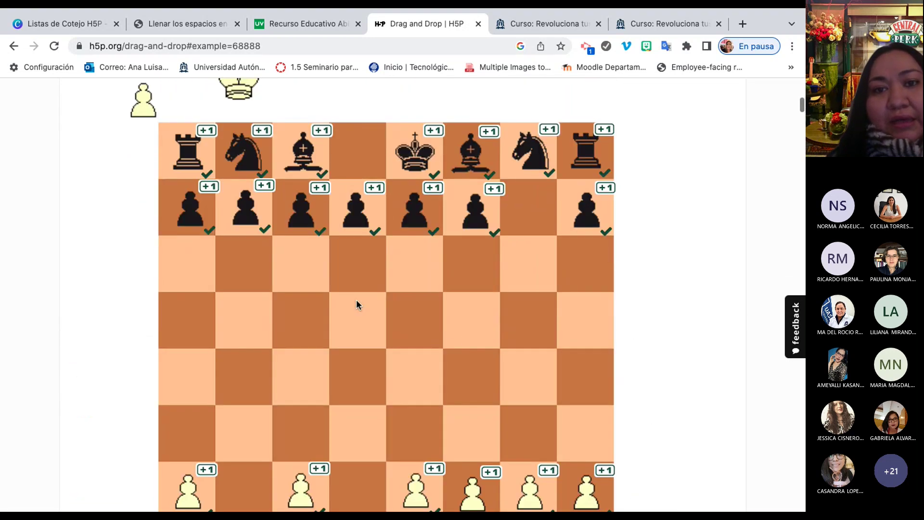
{"action": "scroll", "coordinate": [357, 304], "scroll_direction": "down", "scroll_amount": 1}
{"action": "scroll", "coordinate": [356, 303], "scroll_direction": "down", "scroll_amount": 6}
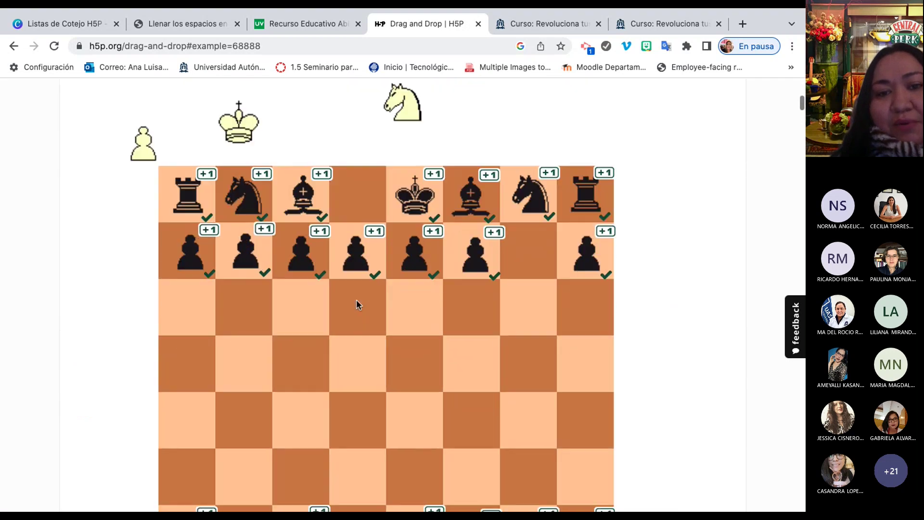
Advance to the next Drag and Drop example, Simple matching game, and look over its pictures and word labels.
{"action": "scroll", "coordinate": [356, 303], "scroll_direction": "up", "scroll_amount": 6}
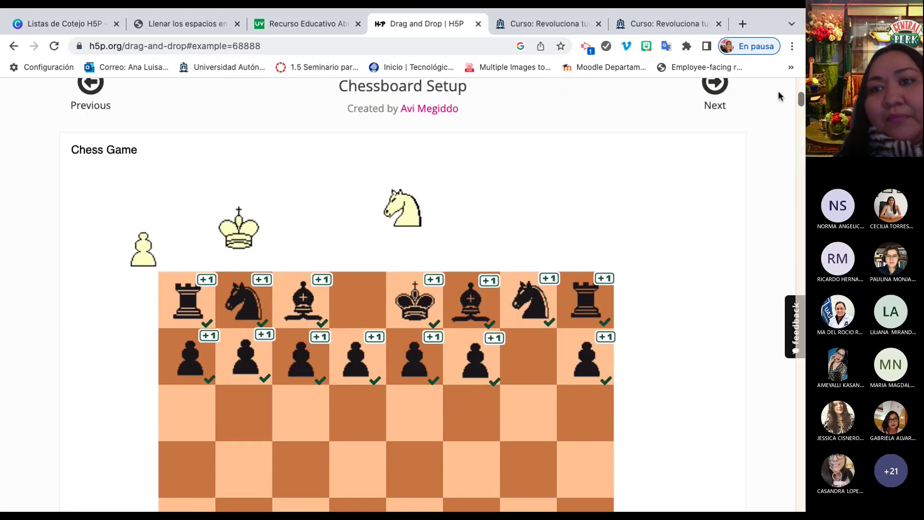
{"action": "left_click", "coordinate": [707, 88]}
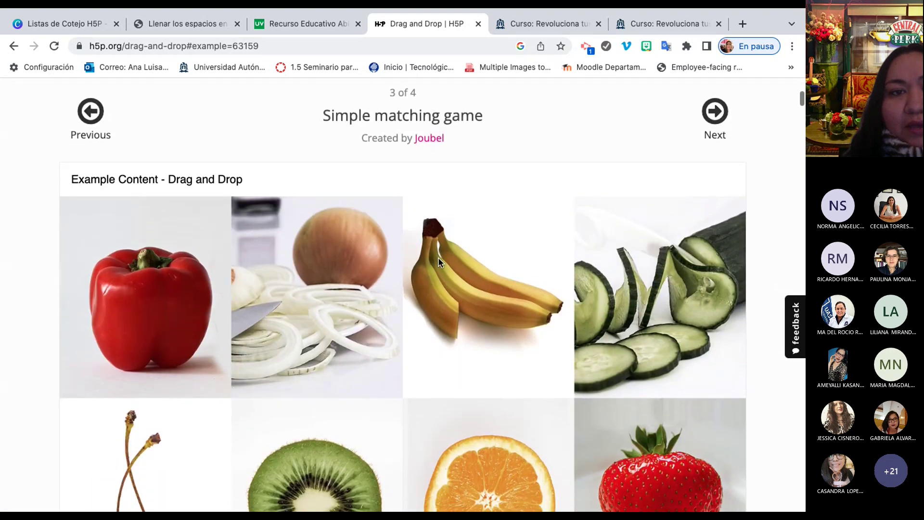
{"action": "scroll", "coordinate": [437, 261], "scroll_direction": "down", "scroll_amount": 1}
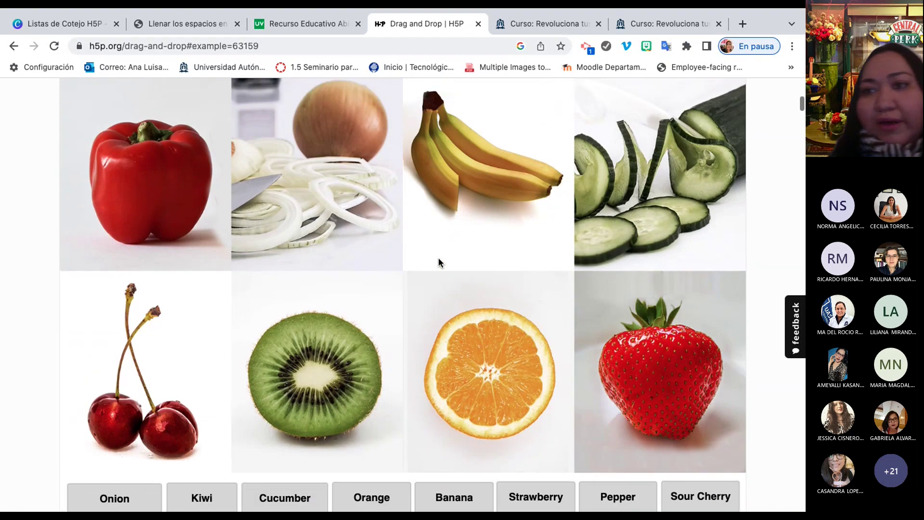
{"action": "scroll", "coordinate": [438, 262], "scroll_direction": "down", "scroll_amount": 3}
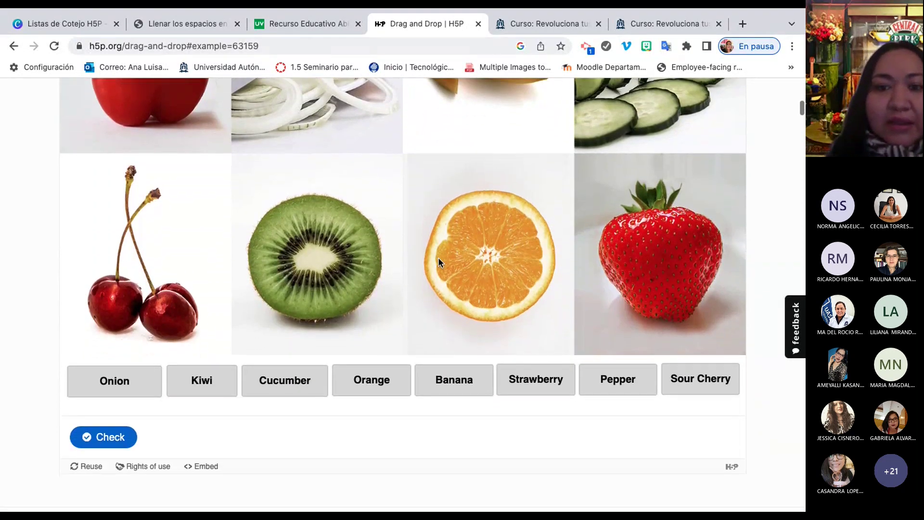
{"action": "scroll", "coordinate": [438, 257], "scroll_direction": "up", "scroll_amount": 1}
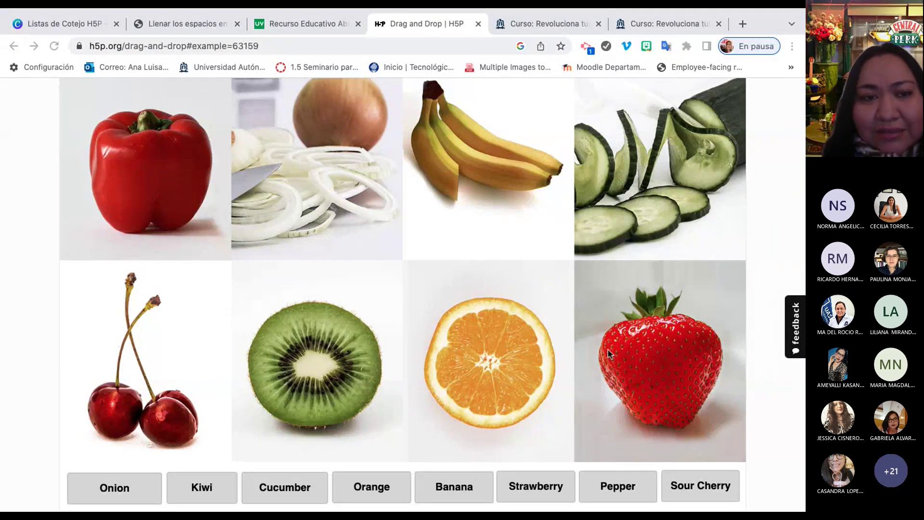
{"action": "scroll", "coordinate": [608, 351], "scroll_direction": "down", "scroll_amount": 2}
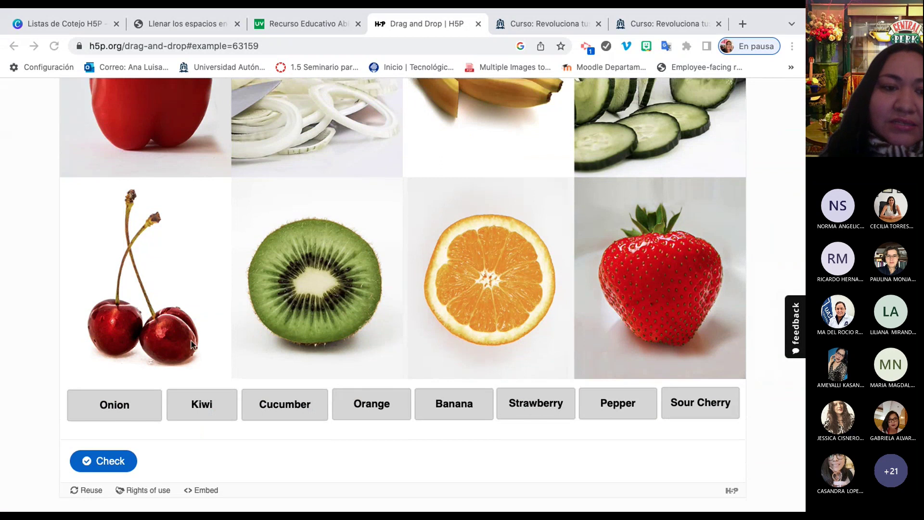
{"action": "scroll", "coordinate": [121, 410], "scroll_direction": "up", "scroll_amount": 3}
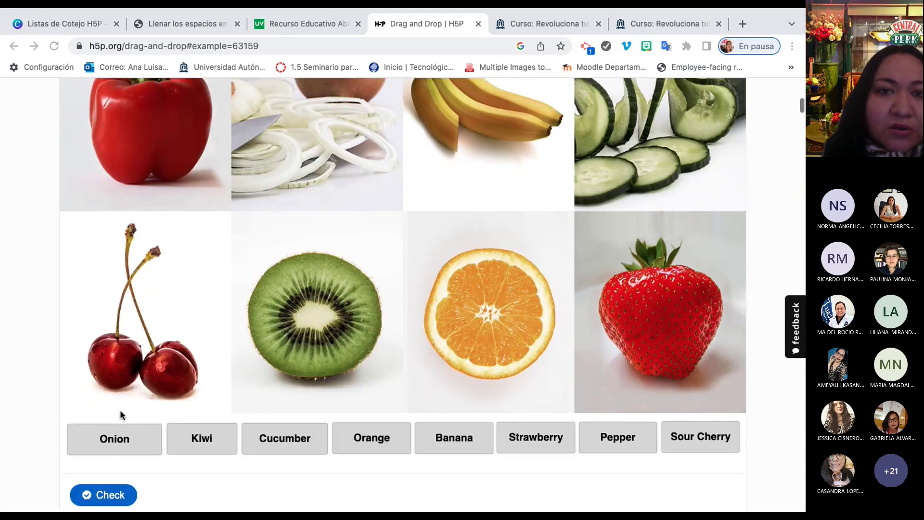
{"action": "scroll", "coordinate": [120, 409], "scroll_direction": "down", "scroll_amount": 3}
{"action": "scroll", "coordinate": [120, 409], "scroll_direction": "up", "scroll_amount": 2}
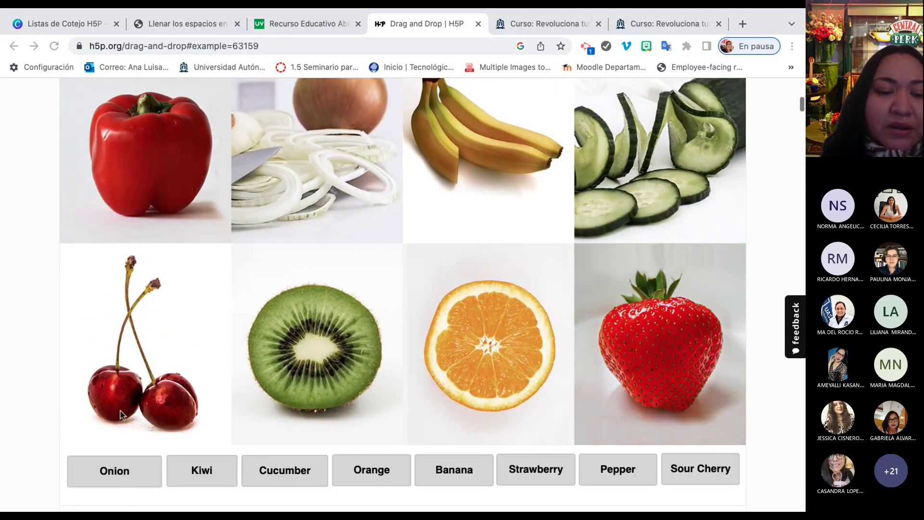
Place the Onion, Kiwi, Cucumber, Orange, Banana, Strawberry and Pepper labels on their matching pictures.
{"action": "left_click", "coordinate": [124, 474]}
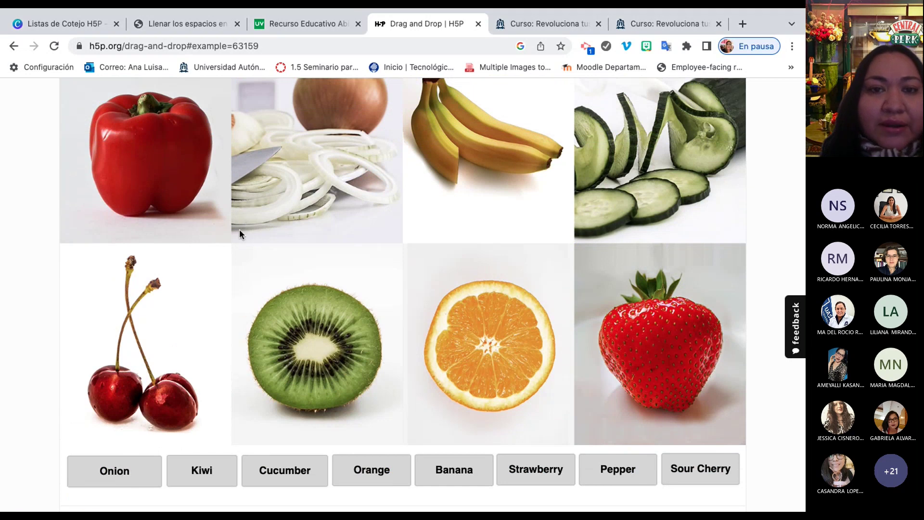
{"action": "left_click_drag", "start_coordinate": [139, 483], "coordinate": [350, 153]}
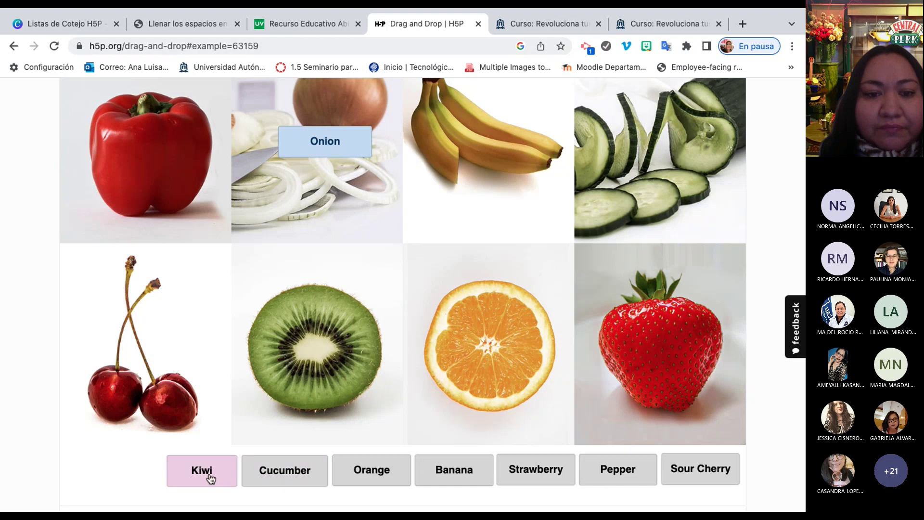
{"action": "left_click_drag", "start_coordinate": [211, 477], "coordinate": [371, 312]}
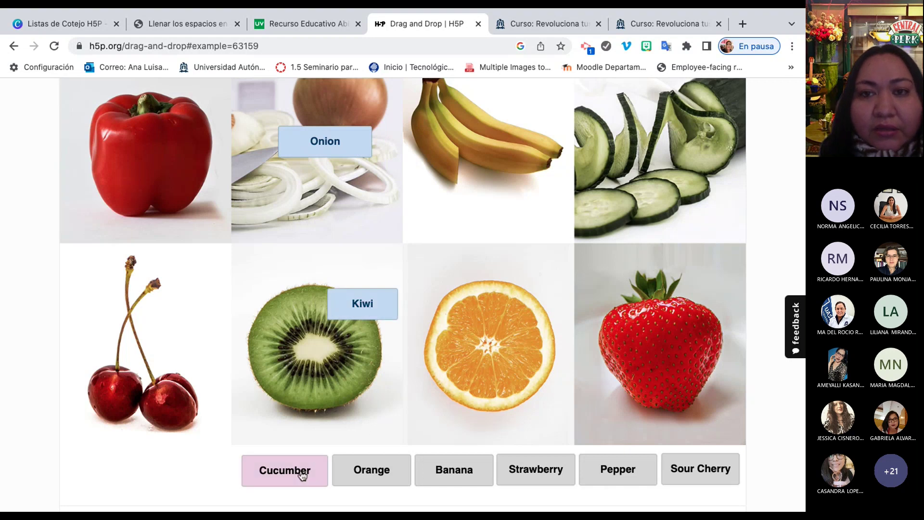
{"action": "left_click_drag", "start_coordinate": [302, 476], "coordinate": [704, 145]}
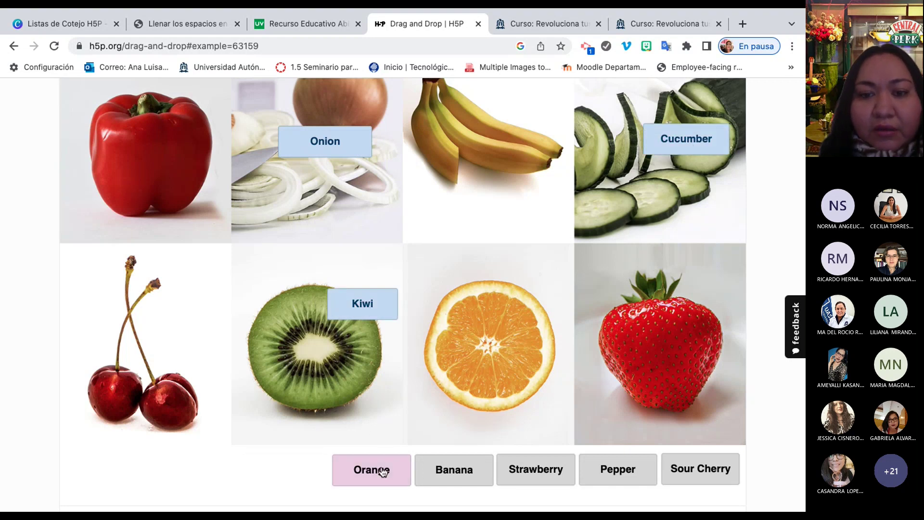
{"action": "left_click_drag", "start_coordinate": [383, 471], "coordinate": [514, 333]}
{"action": "left_click_drag", "start_coordinate": [454, 476], "coordinate": [480, 188]}
{"action": "left_click_drag", "start_coordinate": [539, 475], "coordinate": [653, 318]}
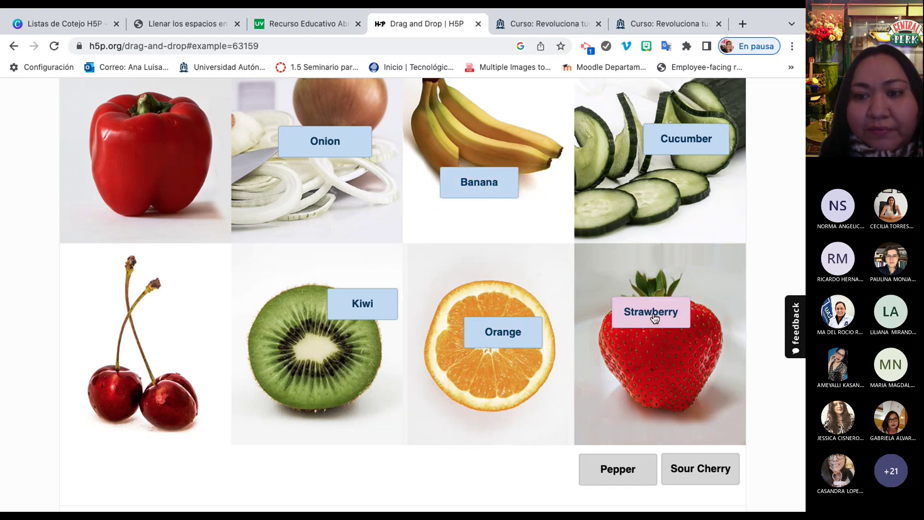
{"action": "left_click_drag", "start_coordinate": [607, 473], "coordinate": [143, 193]}
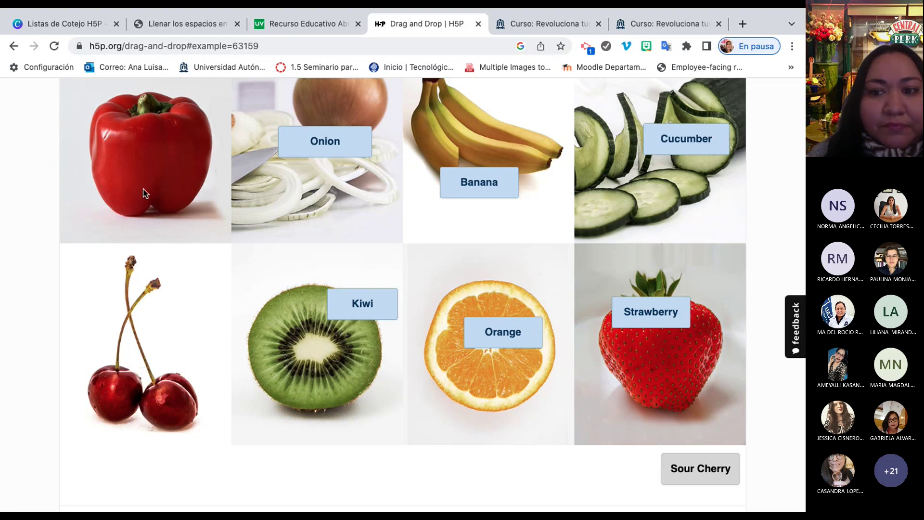
Place the Sour Cherry label on the cherries picture and review the labelled pictures.
{"action": "scroll", "coordinate": [362, 297], "scroll_direction": "up", "scroll_amount": 3}
{"action": "scroll", "coordinate": [362, 296], "scroll_direction": "down", "scroll_amount": 5}
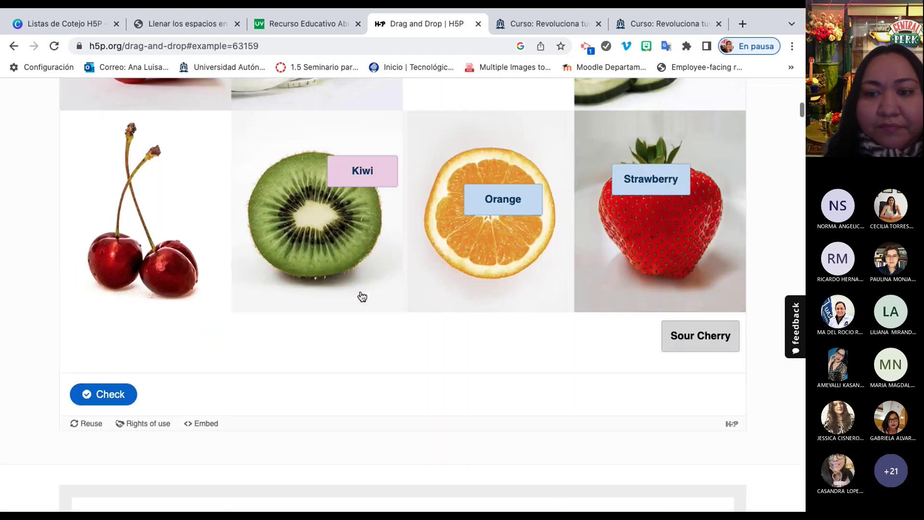
{"action": "scroll", "coordinate": [362, 296], "scroll_direction": "down", "scroll_amount": 2}
{"action": "scroll", "coordinate": [362, 295], "scroll_direction": "up", "scroll_amount": 1}
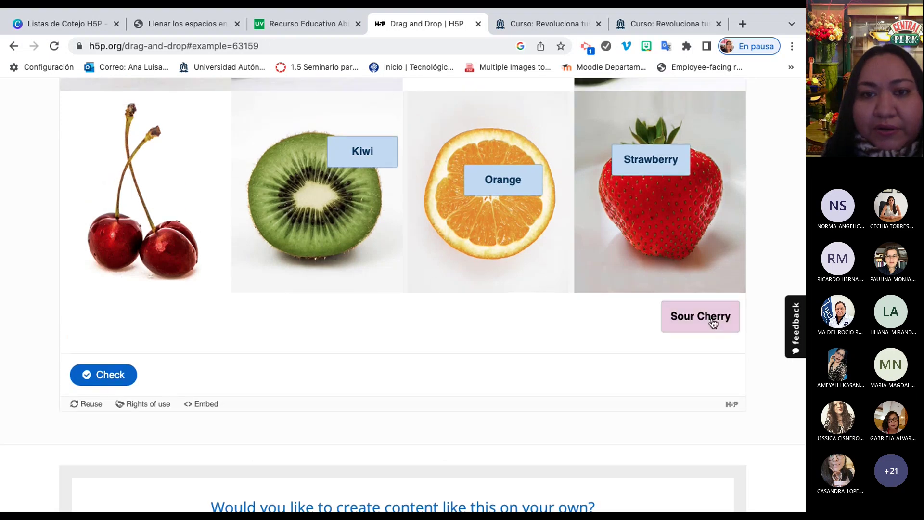
{"action": "left_click_drag", "start_coordinate": [712, 317], "coordinate": [136, 195]}
{"action": "scroll", "coordinate": [136, 197], "scroll_direction": "up", "scroll_amount": 5}
{"action": "scroll", "coordinate": [137, 197], "scroll_direction": "up", "scroll_amount": 1}
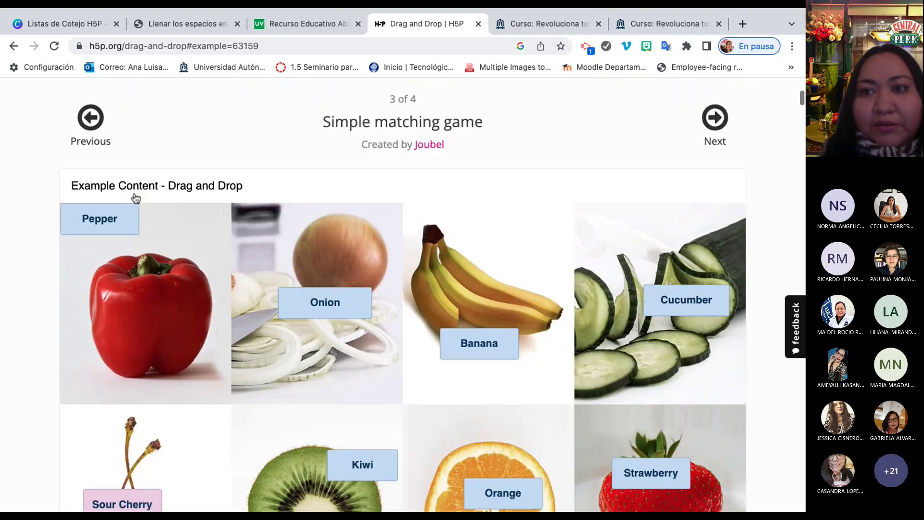
Check the simple matching game answers and review the score and the marks on the fruit and vegetable labels.
{"action": "scroll", "coordinate": [136, 197], "scroll_direction": "down", "scroll_amount": 6}
{"action": "left_click", "coordinate": [112, 408]}
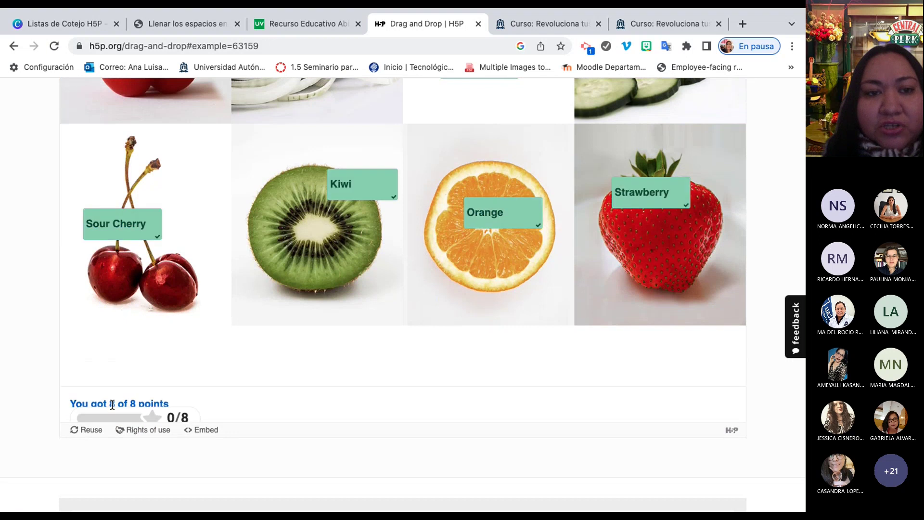
{"action": "scroll", "coordinate": [112, 407], "scroll_direction": "up", "scroll_amount": 6}
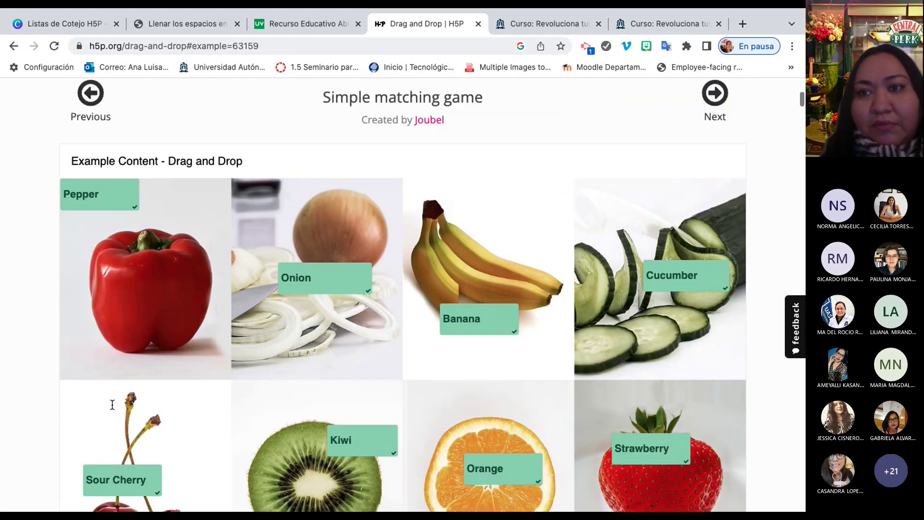
{"action": "scroll", "coordinate": [112, 407], "scroll_direction": "down", "scroll_amount": 2}
{"action": "scroll", "coordinate": [26, 208], "scroll_direction": "up", "scroll_amount": 1}
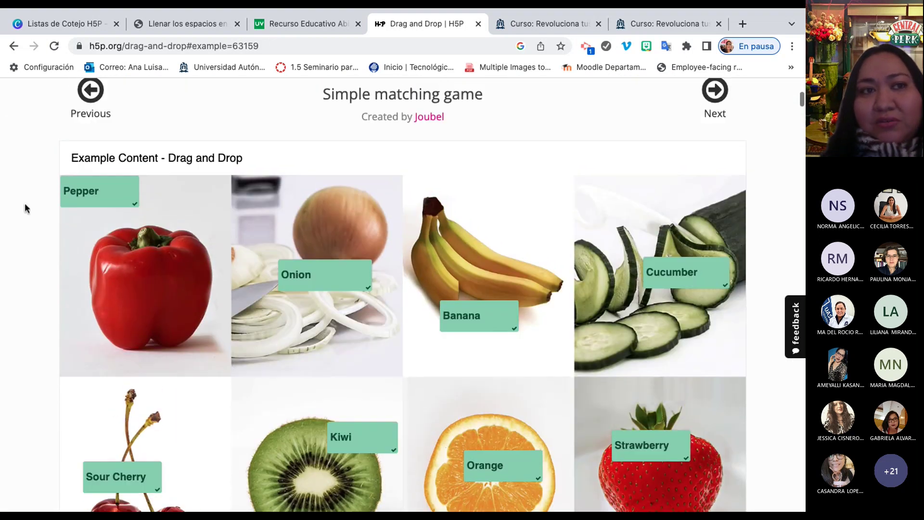
Advance to the Matching game with auto align example and place the USA, France, Italy, Mexico, Spain and Germany labels under their flags.
{"action": "left_click", "coordinate": [715, 95]}
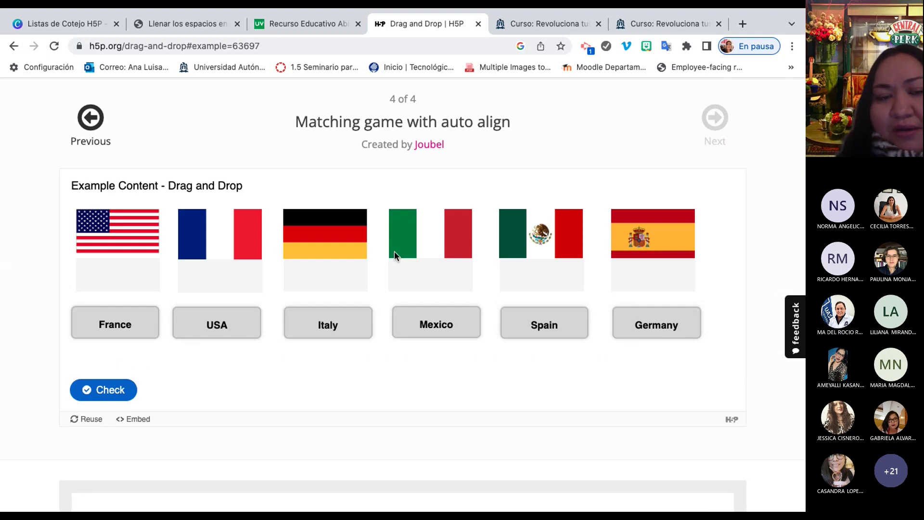
{"action": "left_click", "coordinate": [222, 326]}
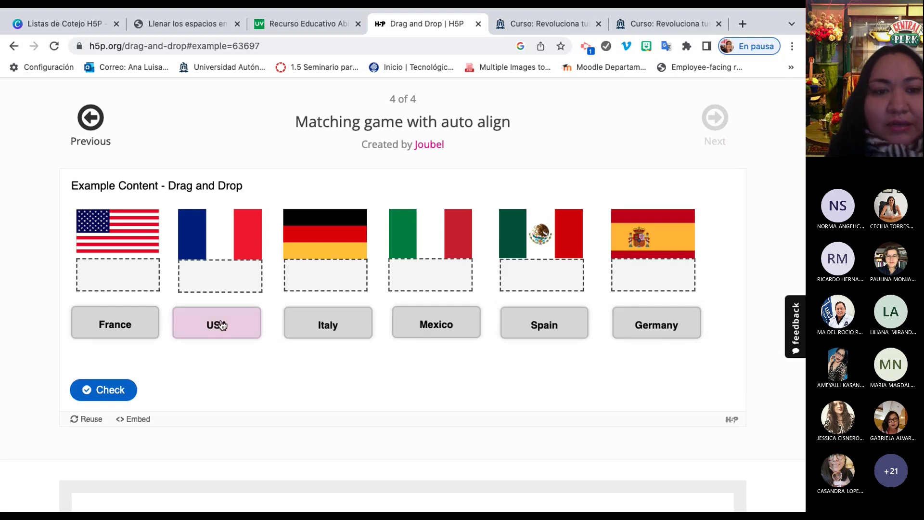
{"action": "left_click_drag", "start_coordinate": [241, 328], "coordinate": [139, 288]}
{"action": "left_click_drag", "start_coordinate": [124, 332], "coordinate": [252, 284]}
{"action": "left_click_drag", "start_coordinate": [330, 324], "coordinate": [457, 279]}
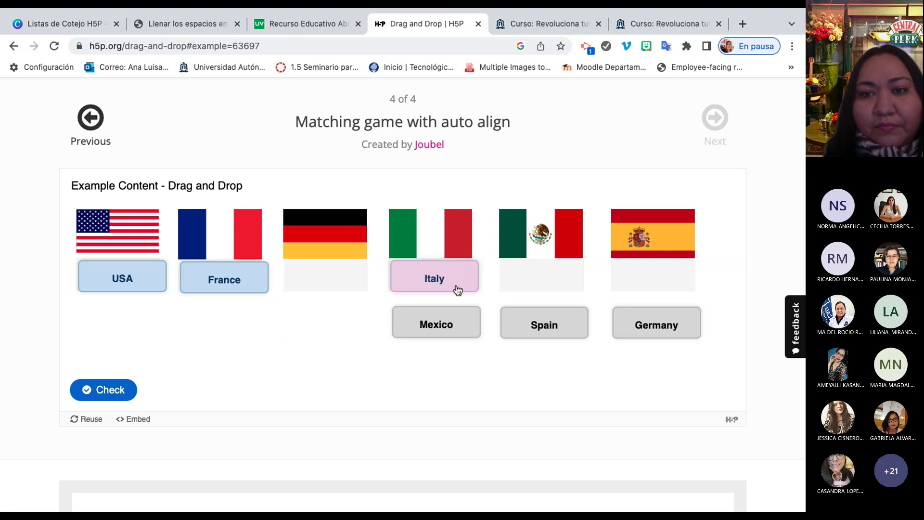
{"action": "left_click_drag", "start_coordinate": [476, 312], "coordinate": [567, 275]}
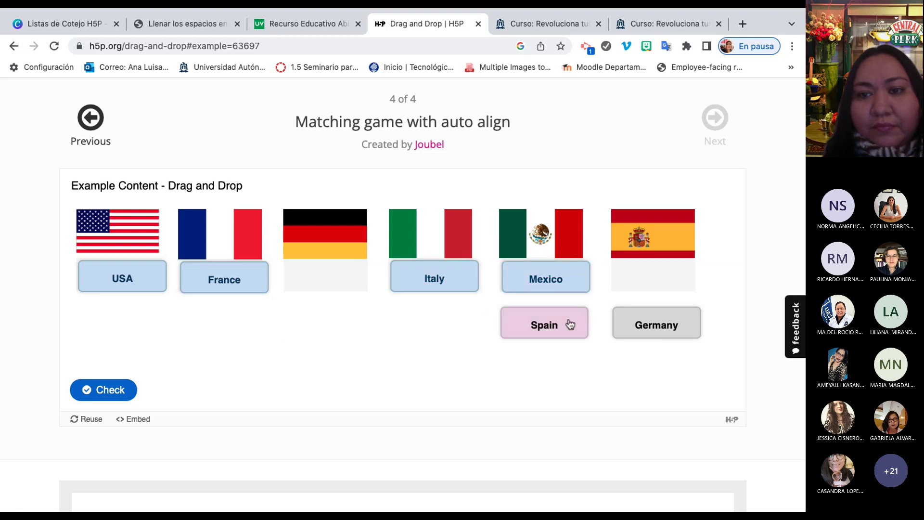
{"action": "left_click_drag", "start_coordinate": [571, 324], "coordinate": [669, 275]}
{"action": "left_click_drag", "start_coordinate": [677, 329], "coordinate": [343, 289]}
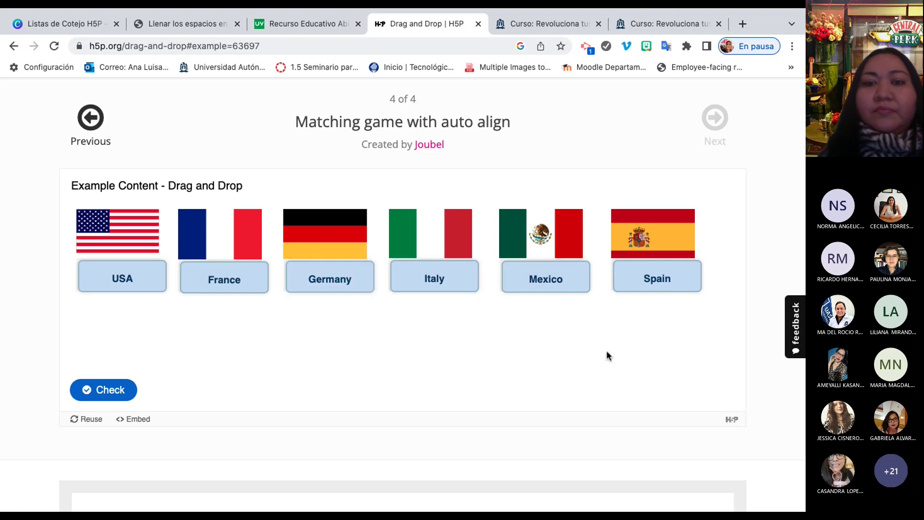
Check the flag matching answers and review the score and the marked country labels.
{"action": "left_click", "coordinate": [102, 391]}
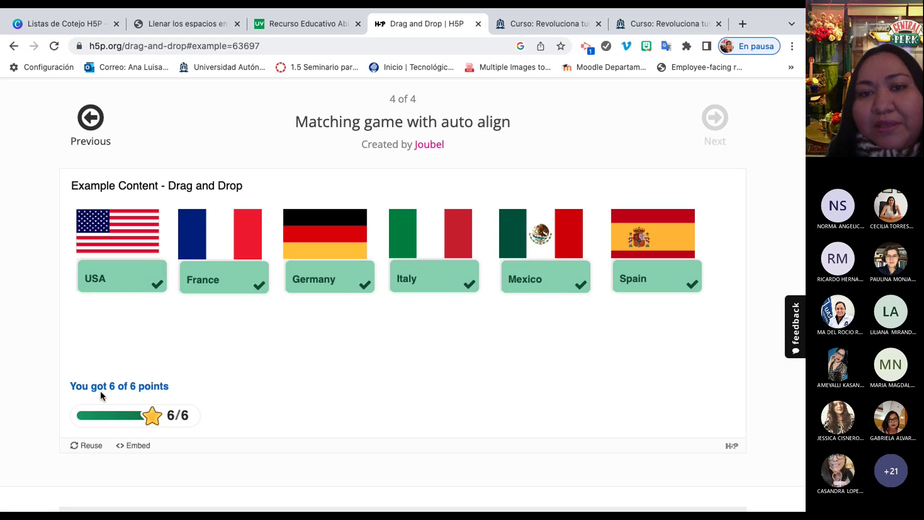
{"action": "scroll", "coordinate": [100, 391], "scroll_direction": "down", "scroll_amount": 3}
{"action": "scroll", "coordinate": [100, 391], "scroll_direction": "up", "scroll_amount": 2}
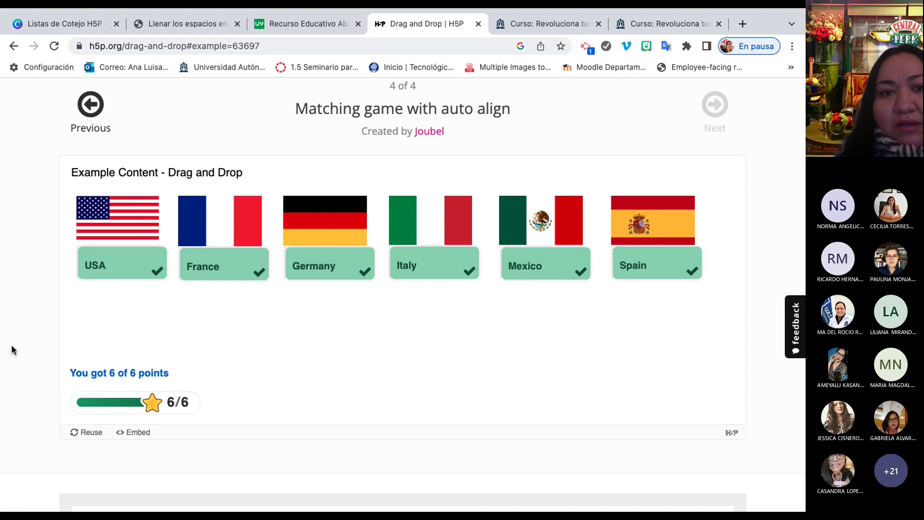
Download the flag matching example as an .h5p file and open its embed options to select the iframe code.
{"action": "left_click", "coordinate": [91, 432]}
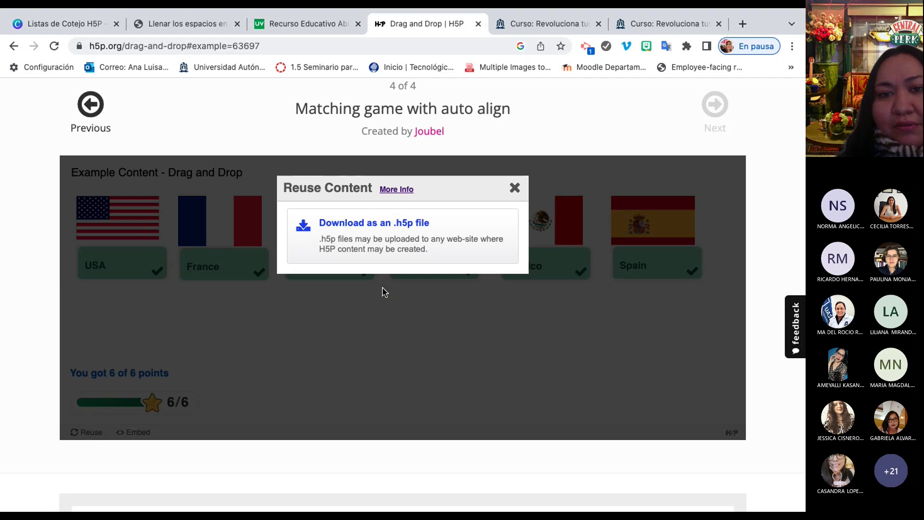
{"action": "left_click", "coordinate": [385, 227]}
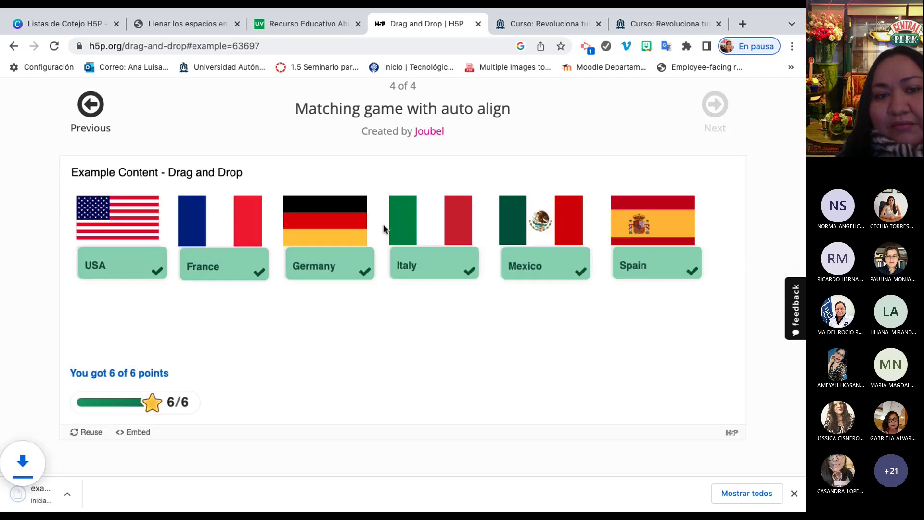
{"action": "left_click", "coordinate": [138, 432]}
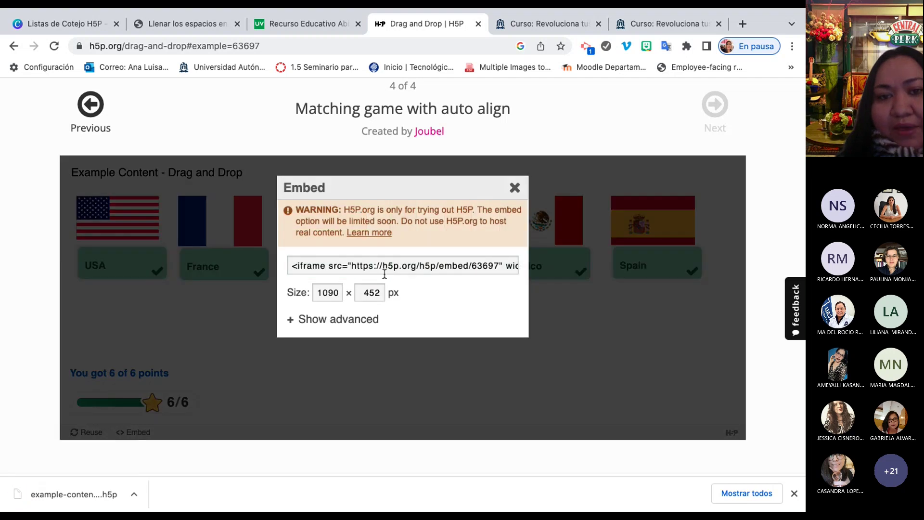
{"action": "left_click", "coordinate": [386, 268]}
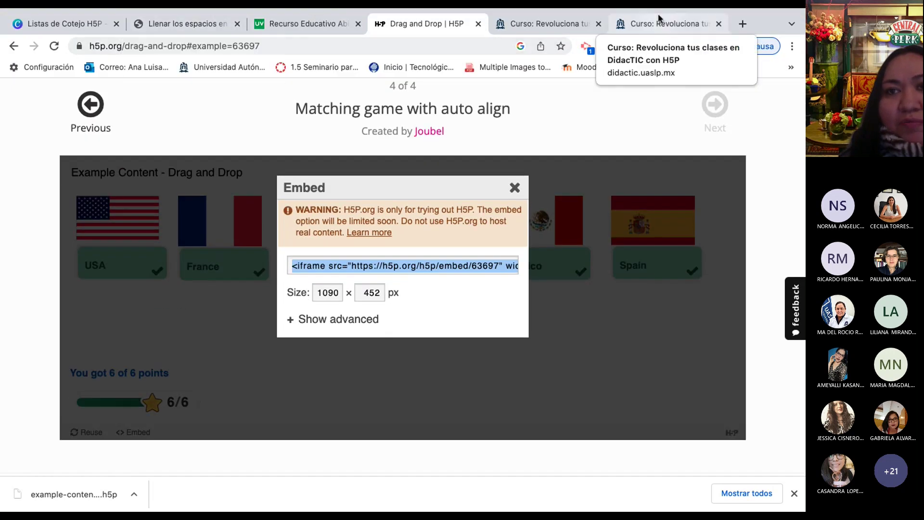
Switch to the DidacTIC course and add a new H5P activity to the instructor's own section.
{"action": "left_click", "coordinate": [558, 23]}
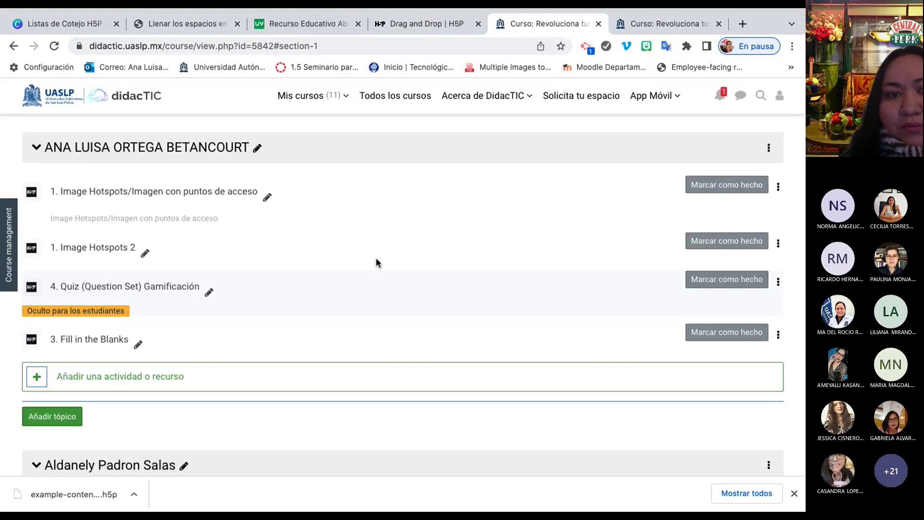
{"action": "left_click", "coordinate": [164, 376]}
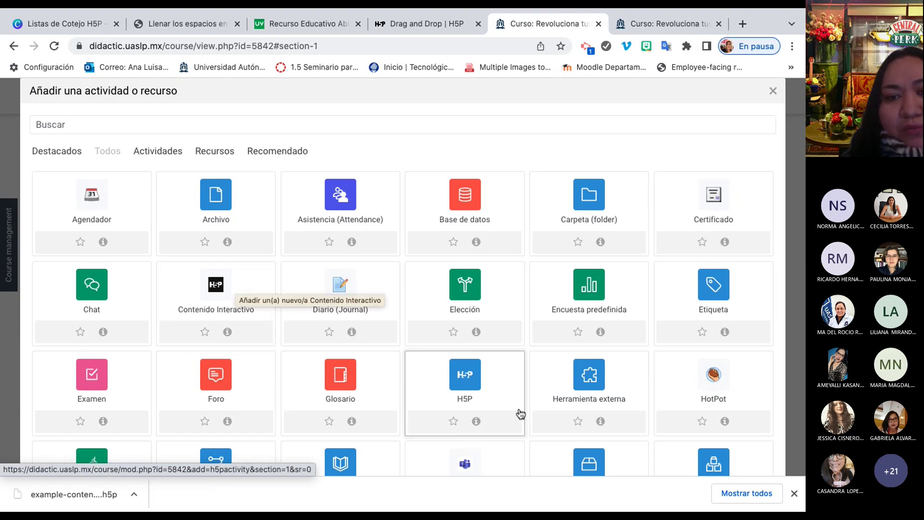
{"action": "left_click", "coordinate": [488, 380]}
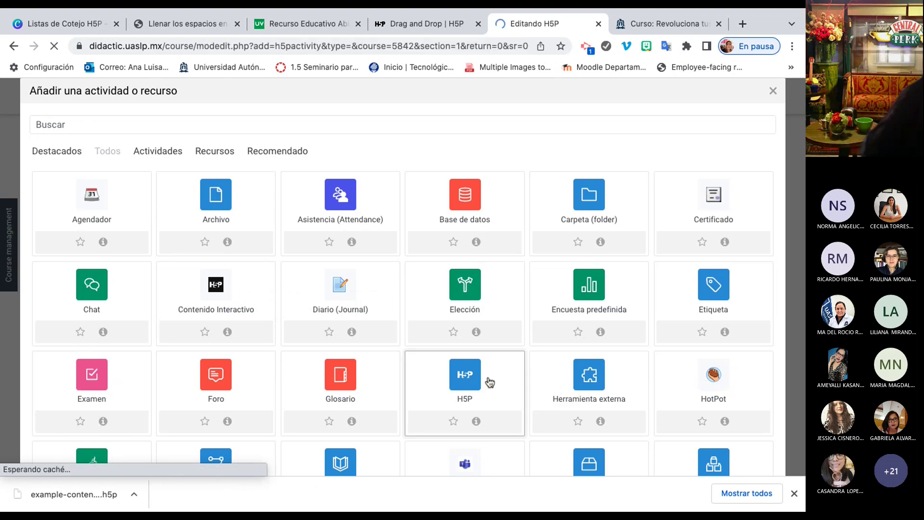
Upload example-content-drag-and-drop-4-73038.h5p from the Descargas folder as the activity's package file and look over the General settings.
{"action": "scroll", "coordinate": [490, 381], "scroll_direction": "down", "scroll_amount": 6}
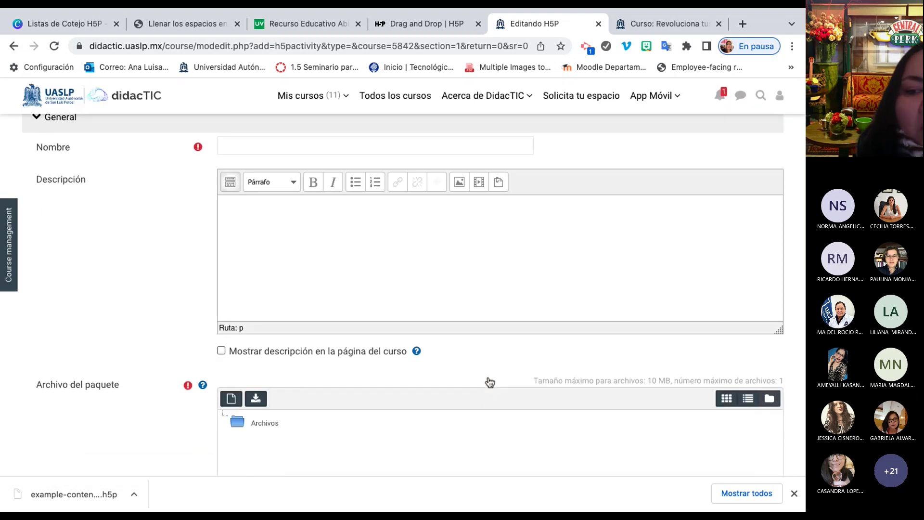
{"action": "scroll", "coordinate": [487, 380], "scroll_direction": "down", "scroll_amount": 4}
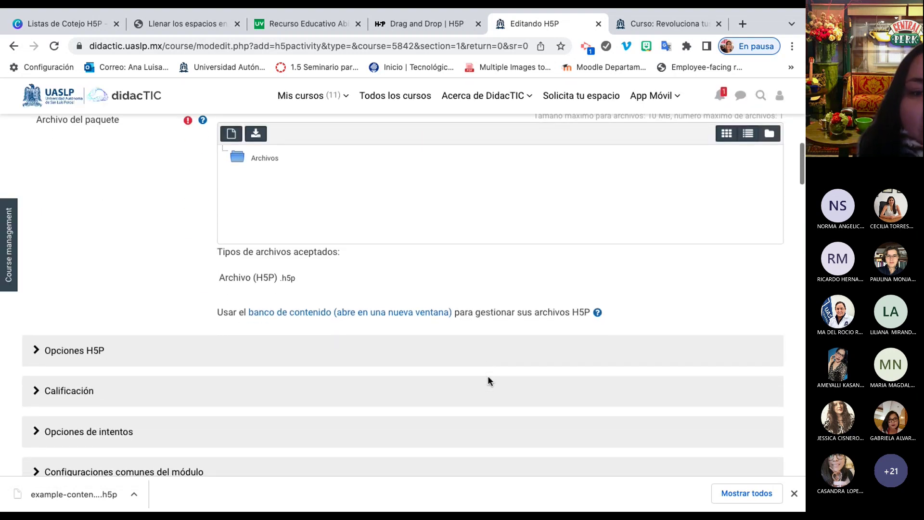
{"action": "scroll", "coordinate": [488, 381], "scroll_direction": "up", "scroll_amount": 4}
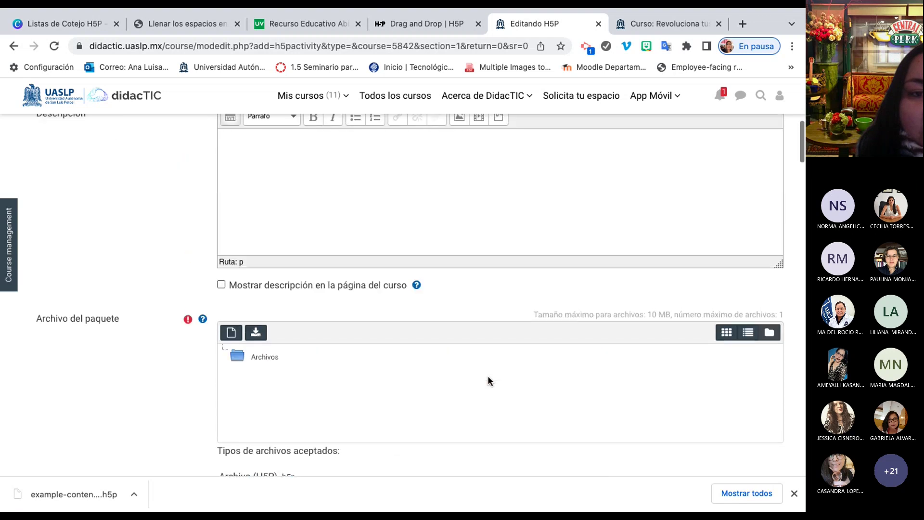
{"action": "scroll", "coordinate": [488, 379], "scroll_direction": "down", "scroll_amount": 6}
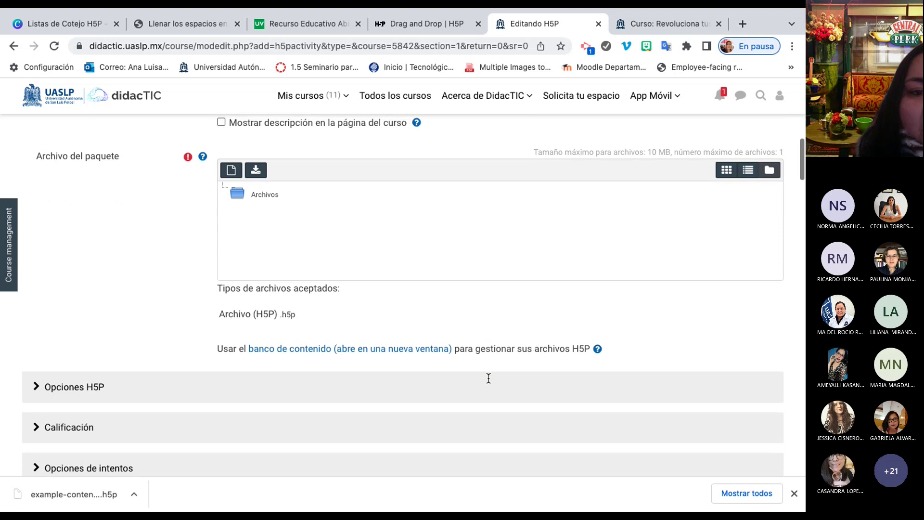
{"action": "scroll", "coordinate": [488, 378], "scroll_direction": "up", "scroll_amount": 6}
{"action": "scroll", "coordinate": [488, 378], "scroll_direction": "down", "scroll_amount": 4}
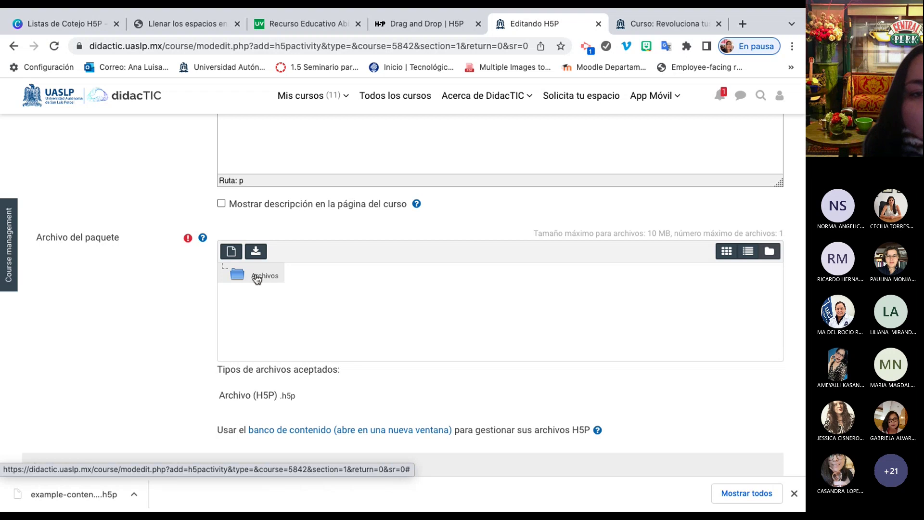
{"action": "left_click", "coordinate": [232, 251]}
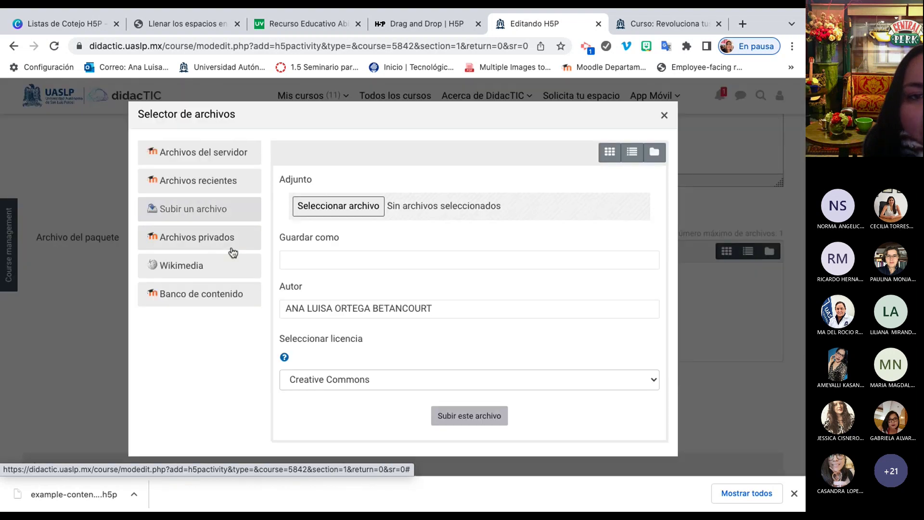
{"action": "left_click", "coordinate": [339, 206]}
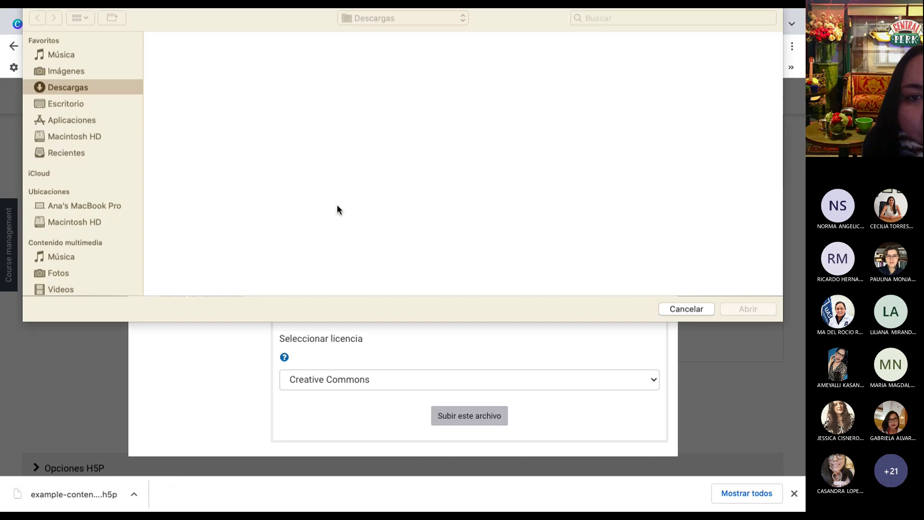
{"action": "left_click", "coordinate": [83, 93]}
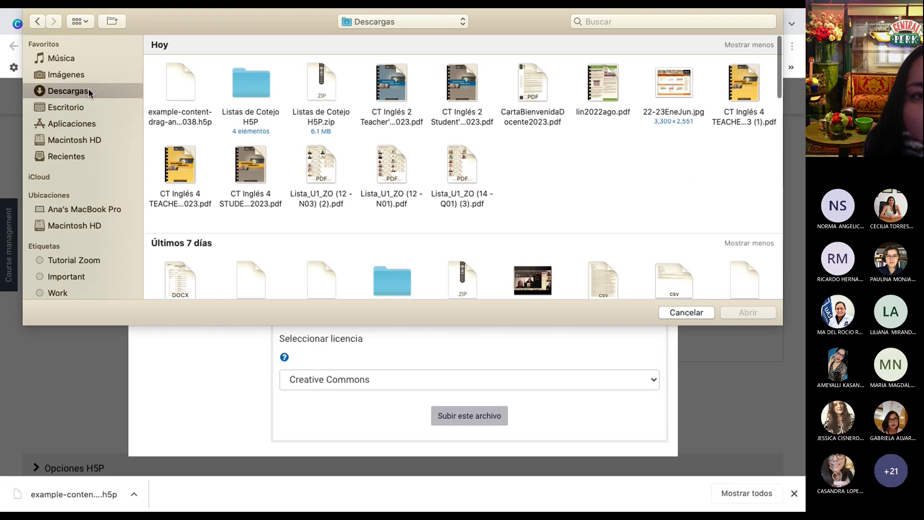
{"action": "double_click", "coordinate": [175, 68]}
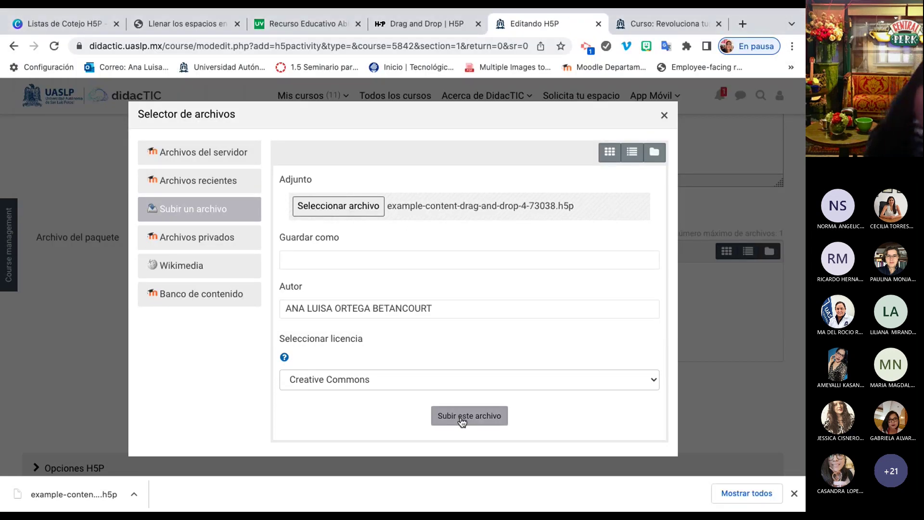
{"action": "left_click", "coordinate": [462, 416]}
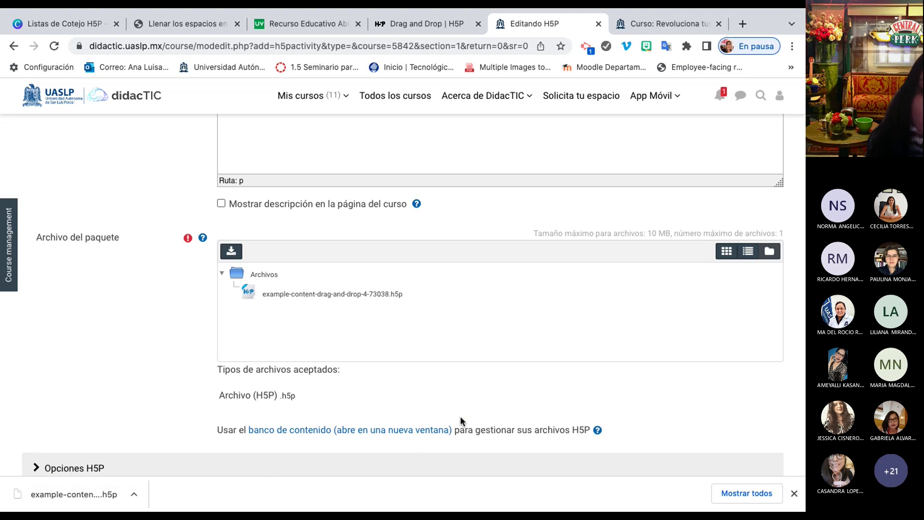
{"action": "scroll", "coordinate": [460, 415], "scroll_direction": "up", "scroll_amount": 3}
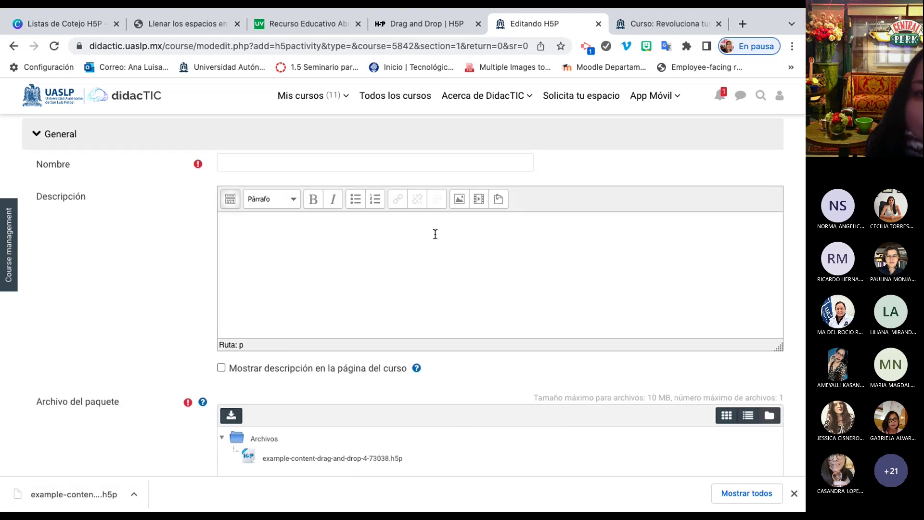
{"action": "scroll", "coordinate": [470, 215], "scroll_direction": "down", "scroll_amount": 5}
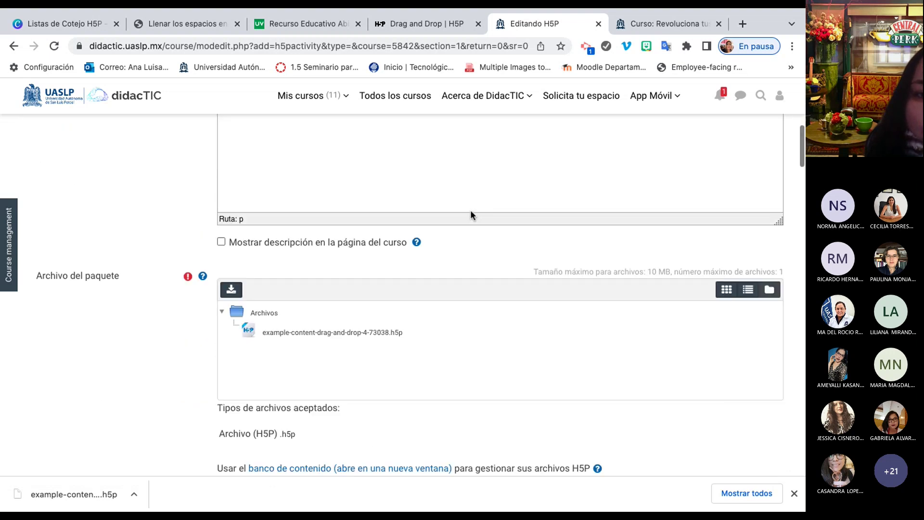
Enable the copyright button (Botón de copyright) in the activity's H5P options.
{"action": "scroll", "coordinate": [470, 215], "scroll_direction": "down", "scroll_amount": 5}
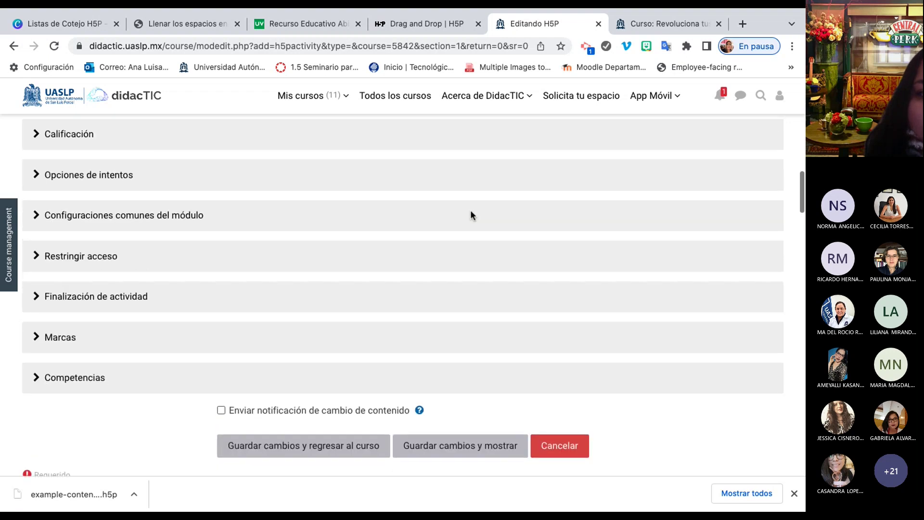
{"action": "scroll", "coordinate": [470, 215], "scroll_direction": "up", "scroll_amount": 2}
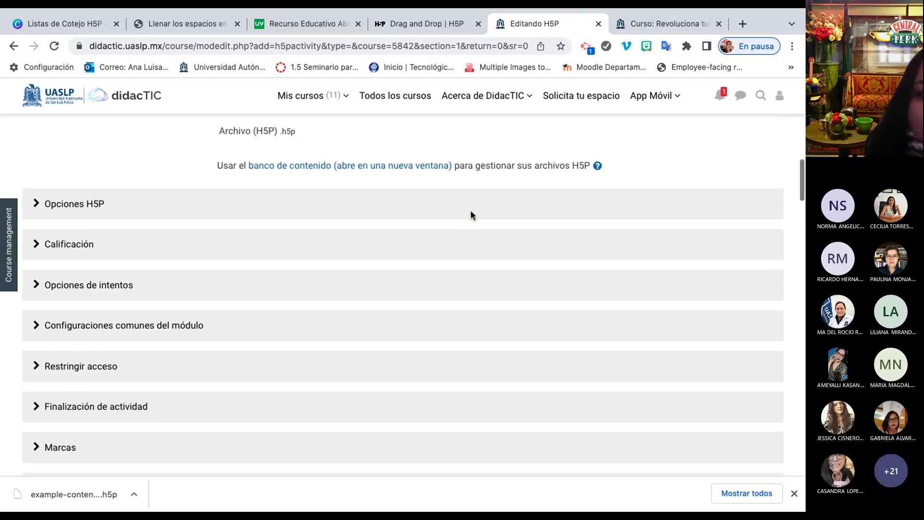
{"action": "left_click", "coordinate": [62, 206]}
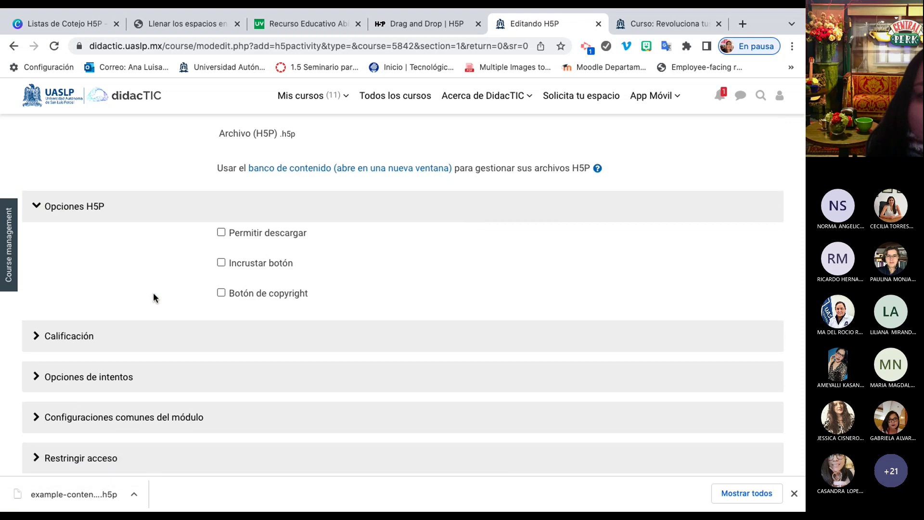
{"action": "scroll", "coordinate": [153, 292], "scroll_direction": "up", "scroll_amount": 5}
{"action": "scroll", "coordinate": [153, 292], "scroll_direction": "down", "scroll_amount": 4}
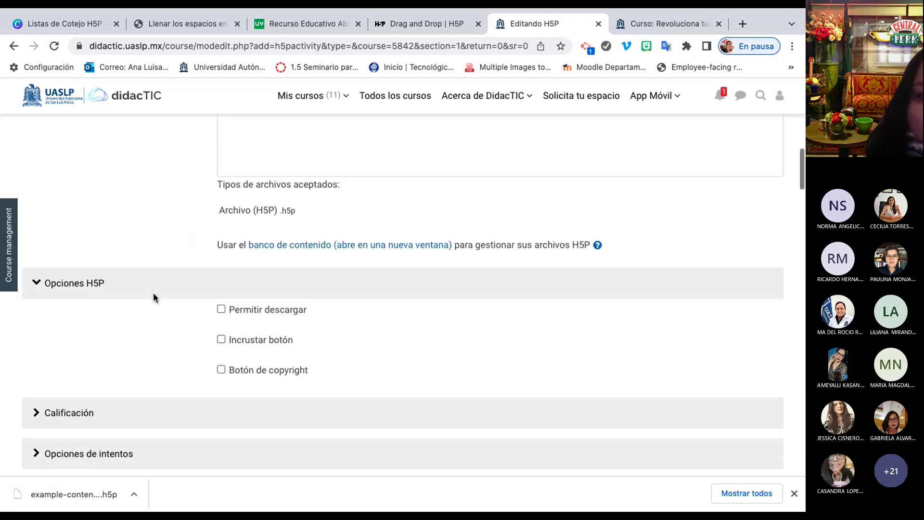
{"action": "scroll", "coordinate": [153, 297], "scroll_direction": "down", "scroll_amount": 1}
{"action": "left_click", "coordinate": [221, 353]}
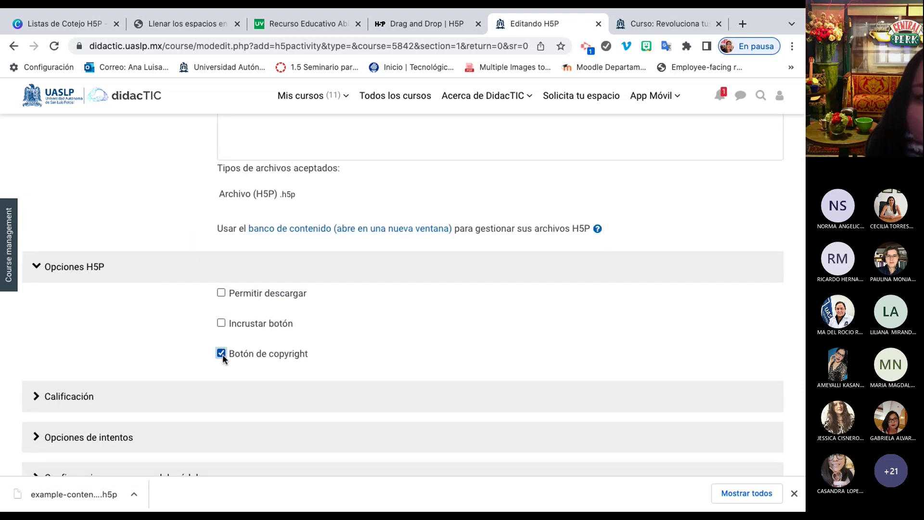
{"action": "scroll", "coordinate": [223, 354], "scroll_direction": "up", "scroll_amount": 7}
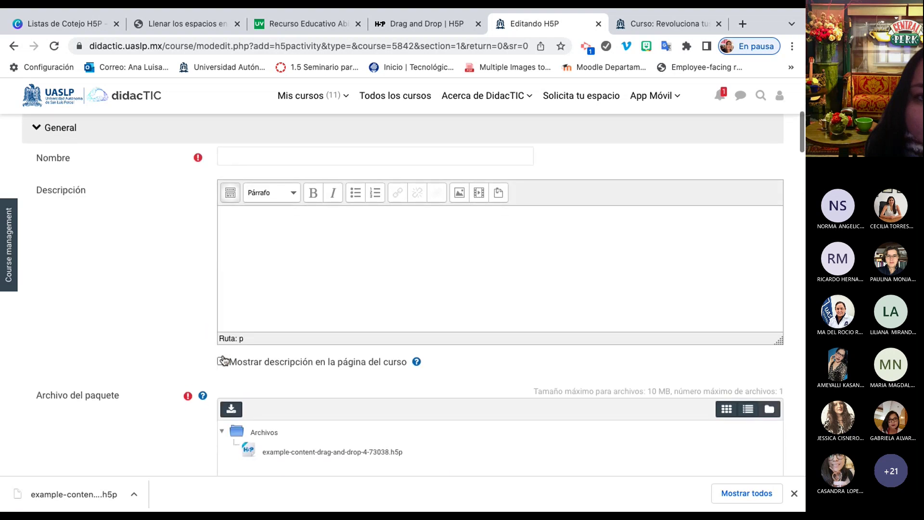
{"action": "scroll", "coordinate": [223, 337], "scroll_direction": "up", "scroll_amount": 1}
{"action": "left_click", "coordinate": [230, 232]}
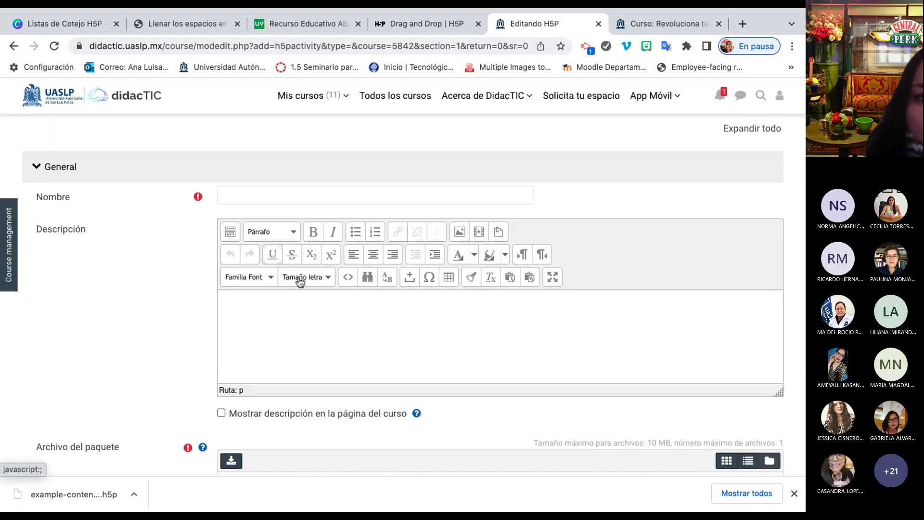
{"action": "left_click", "coordinate": [347, 278]}
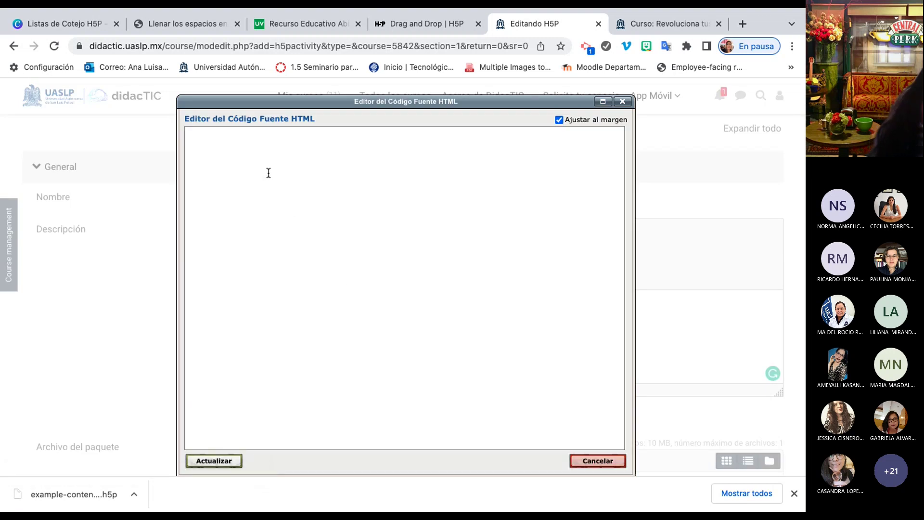
{"action": "type", "text": "<iframe src=\"https://h5p.org/h5p/embed/63697\" width=\"1090\" height=\"452\" frameborder=\"0\" allowfullscreen=\"allowfullscreen\" allow=\"geolocation *; microphone *; camera *; midi *; encrypted-media *\" title=\"Example Content - Drag and Drop\"></iframe><script src=\"https://h5p.org/sites/all/modules/h5p/library/js/h5p-resizer.js\" charset=\"UTF-8\"></script>"}
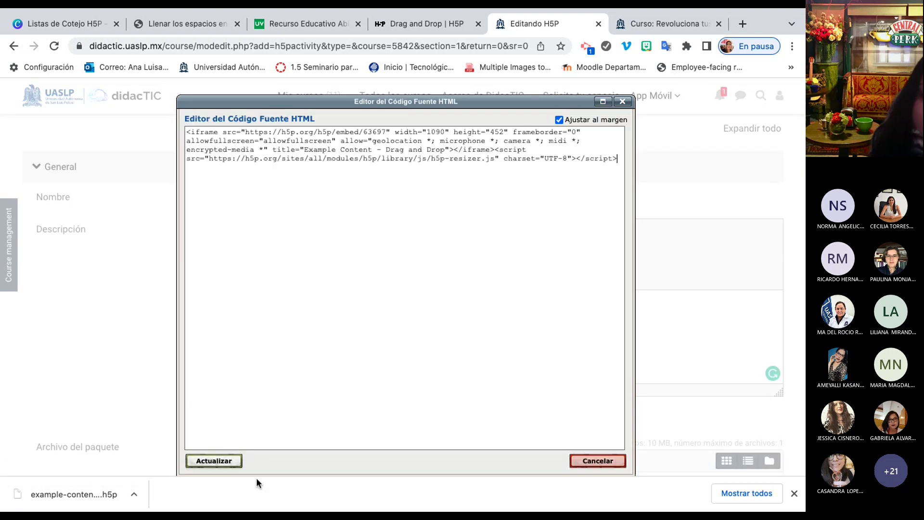
{"action": "left_click", "coordinate": [225, 463]}
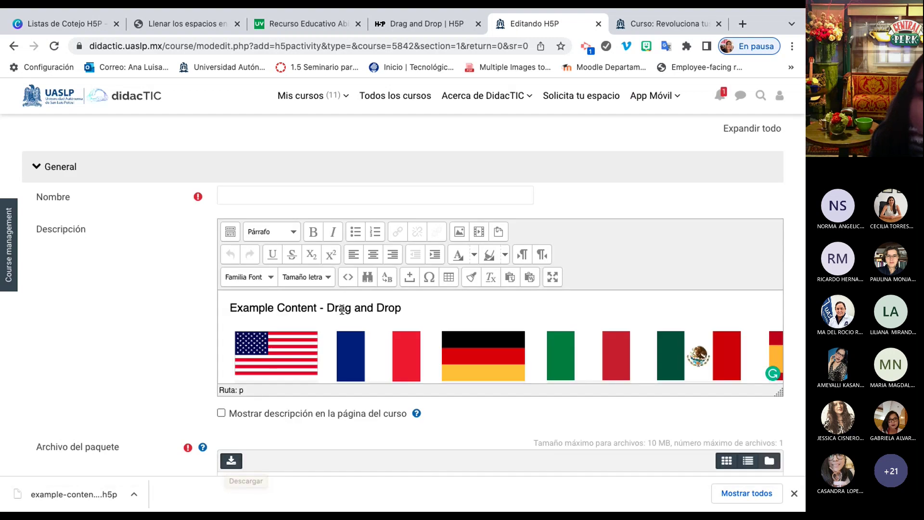
{"action": "scroll", "coordinate": [342, 309], "scroll_direction": "down", "scroll_amount": 5}
{"action": "scroll", "coordinate": [341, 310], "scroll_direction": "up", "scroll_amount": 5}
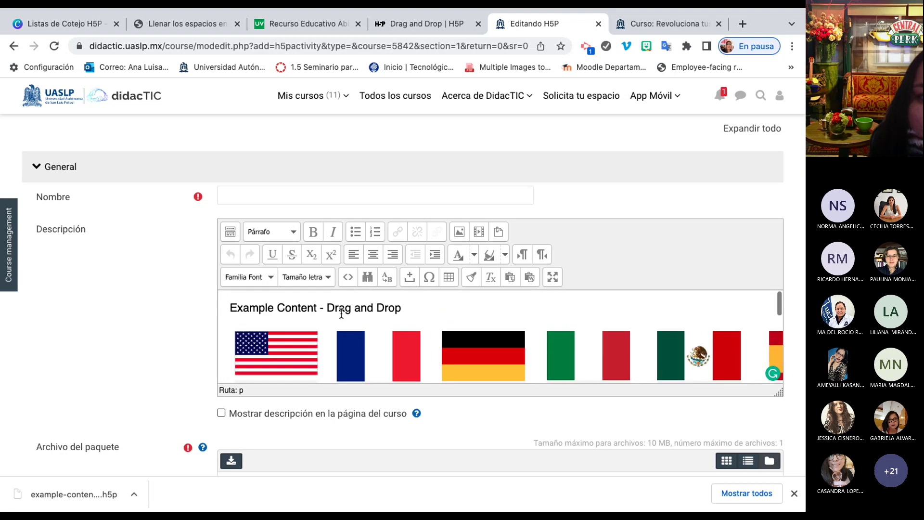
Name the activity "2. Example Content - Drag and Drop", copying the title text from the embedded content in the description.
{"action": "triple_click", "coordinate": [337, 303]}
{"action": "key", "text": "ctrl+c"}
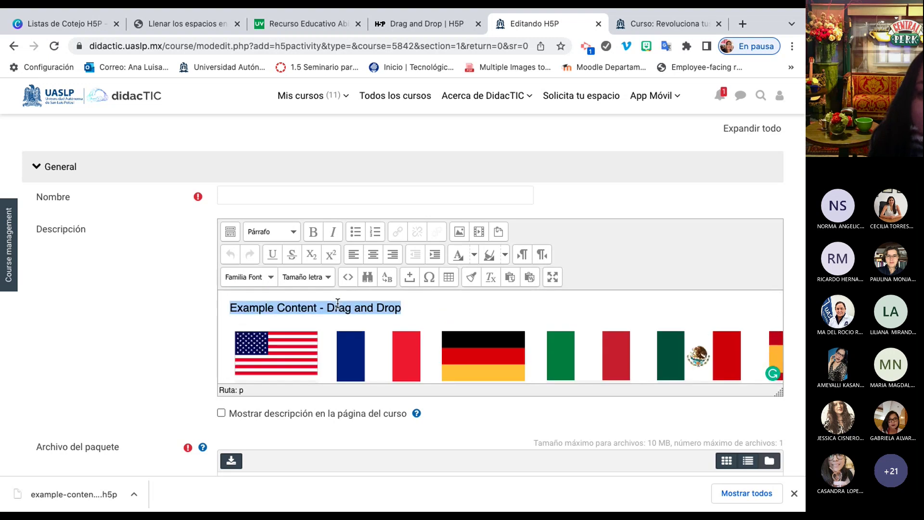
{"action": "left_click", "coordinate": [318, 194]}
{"action": "key", "text": "ctrl+v"}
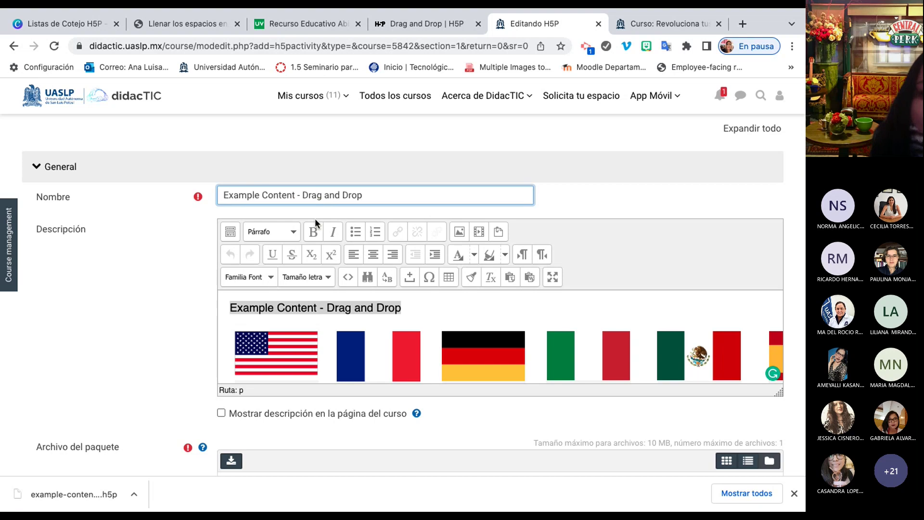
{"action": "left_click", "coordinate": [222, 195]}
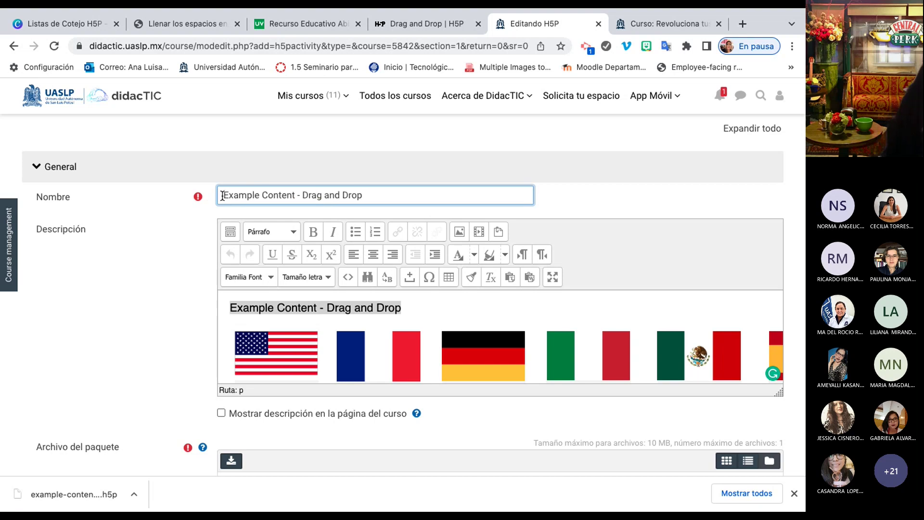
{"action": "type", "text": "2."}
Save the H5P activity and return to the course.
{"action": "scroll", "coordinate": [222, 195], "scroll_direction": "down", "scroll_amount": 10}
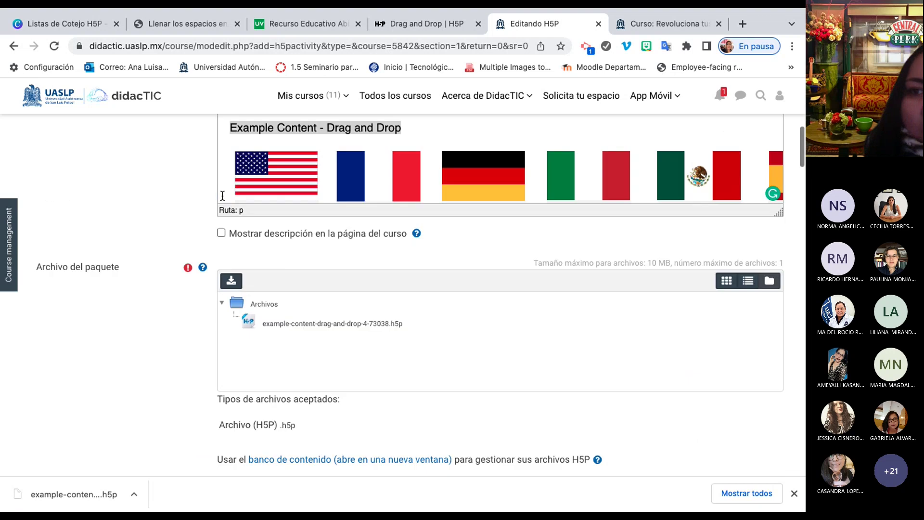
{"action": "scroll", "coordinate": [221, 194], "scroll_direction": "down", "scroll_amount": 10}
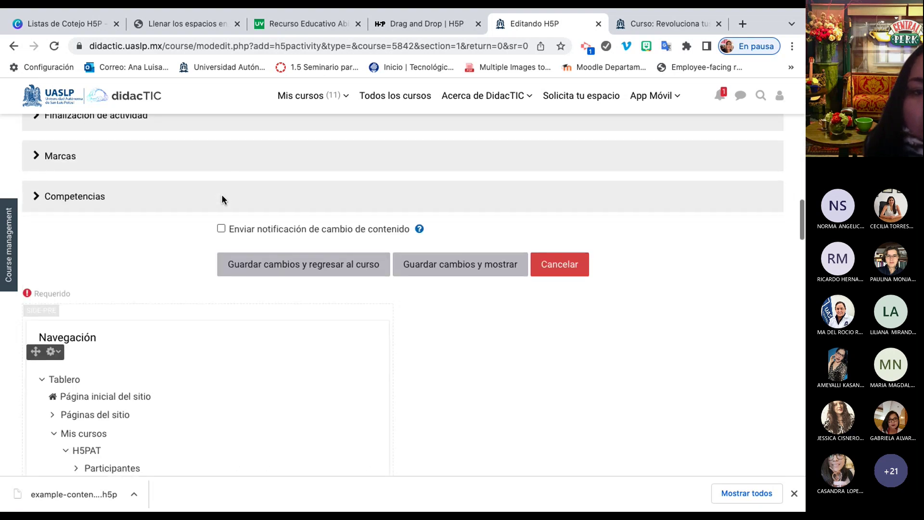
{"action": "left_click", "coordinate": [360, 268]}
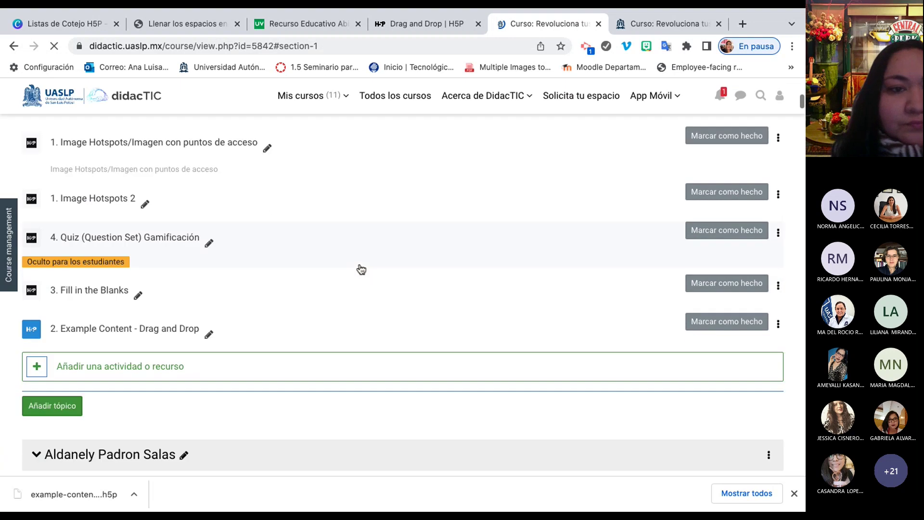
View the "2. Example Content - Drag and Drop" activity as published and return to its course section.
{"action": "left_click", "coordinate": [103, 331]}
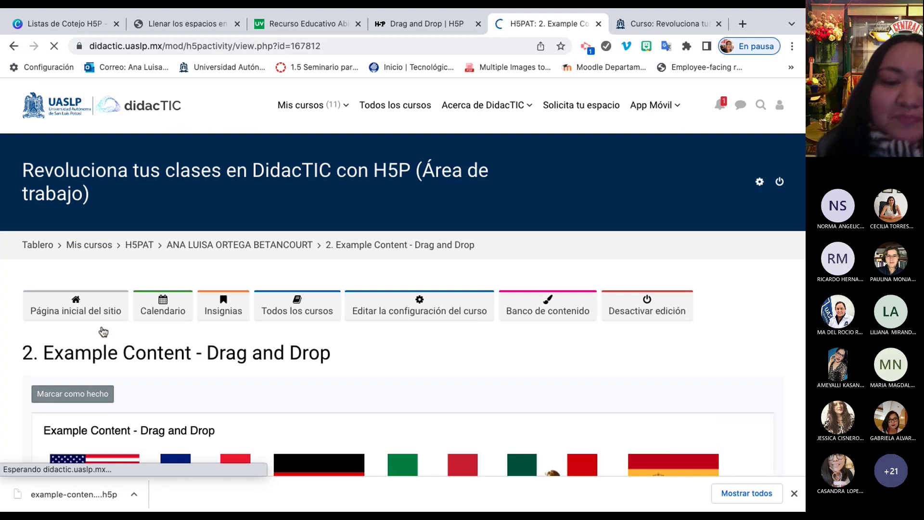
{"action": "scroll", "coordinate": [103, 331], "scroll_direction": "down", "scroll_amount": 6}
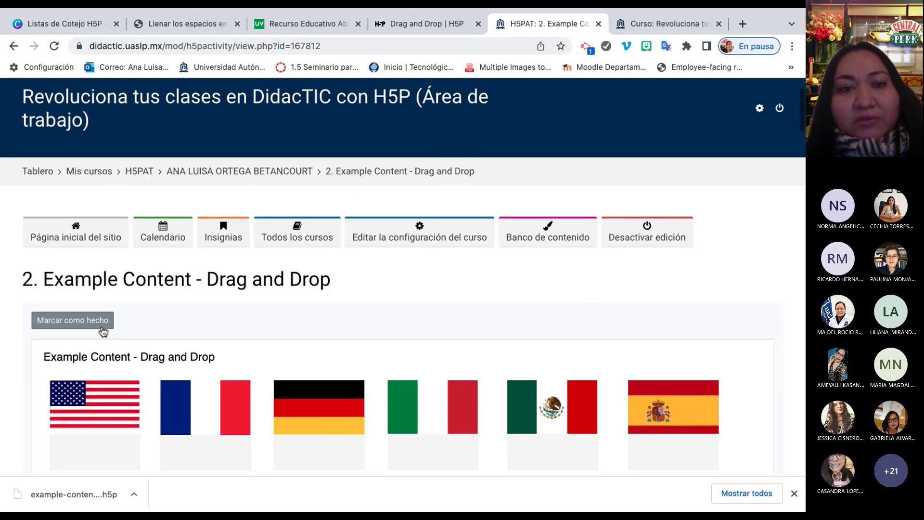
{"action": "left_click", "coordinate": [268, 175]}
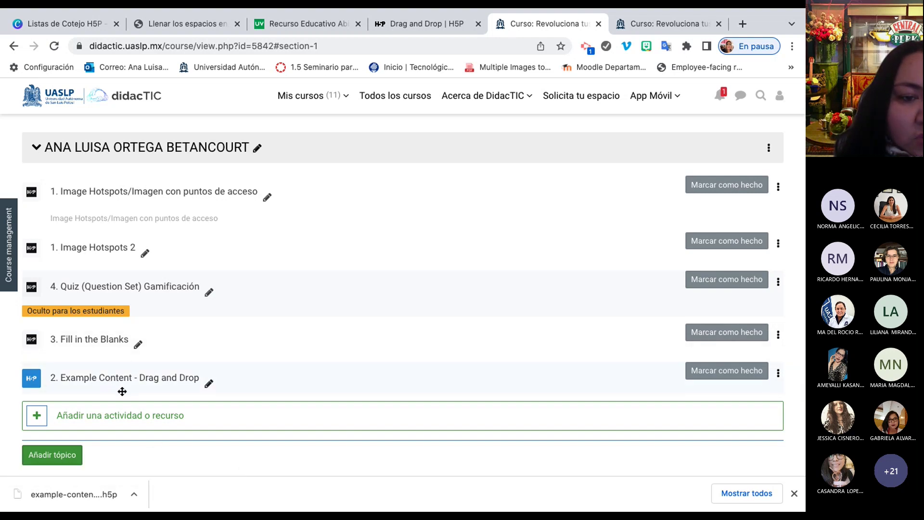
Reorder the section's activities: Image Hotspots/Imagen con puntos de acceso, Image Hotspots 2, Example Content - Drag and Drop, Fill in the Blanks, Quiz (Question Set) Gamificación.
{"action": "left_click_drag", "start_coordinate": [122, 391], "coordinate": [91, 265]}
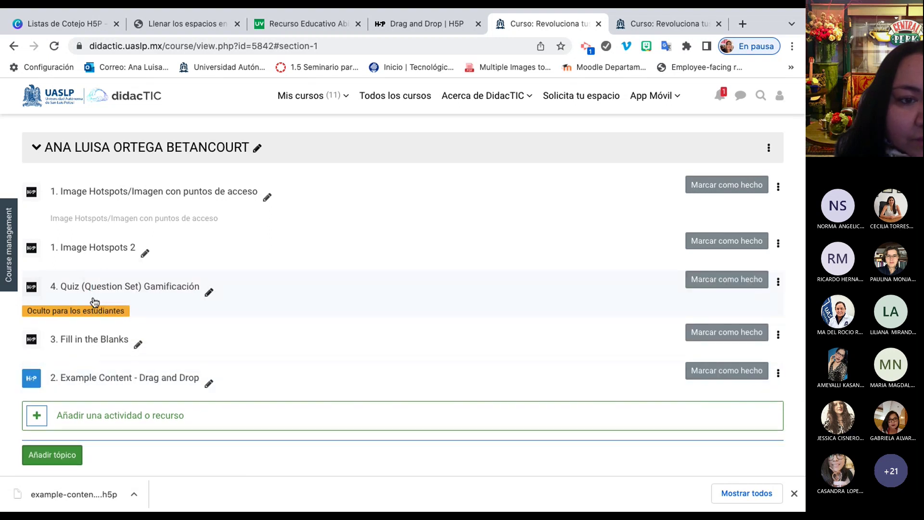
{"action": "left_click_drag", "start_coordinate": [108, 361], "coordinate": [99, 263]}
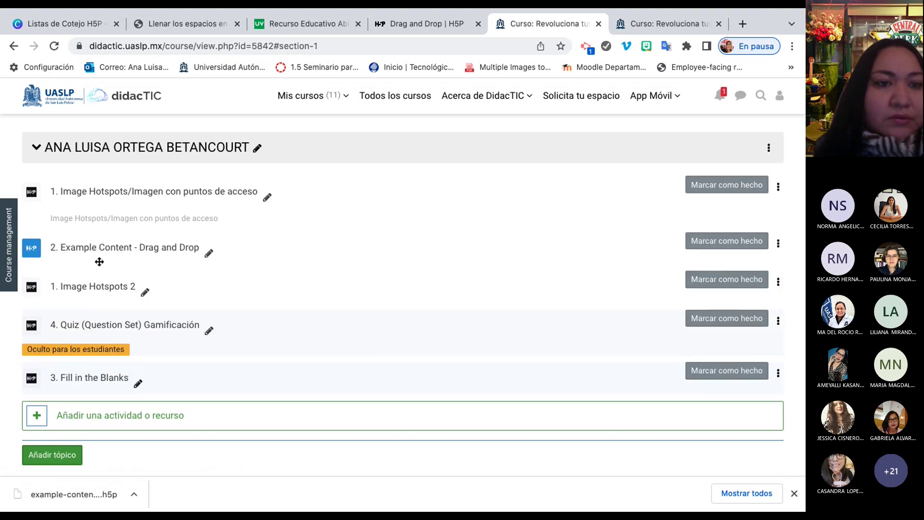
{"action": "left_click_drag", "start_coordinate": [107, 381], "coordinate": [102, 271]}
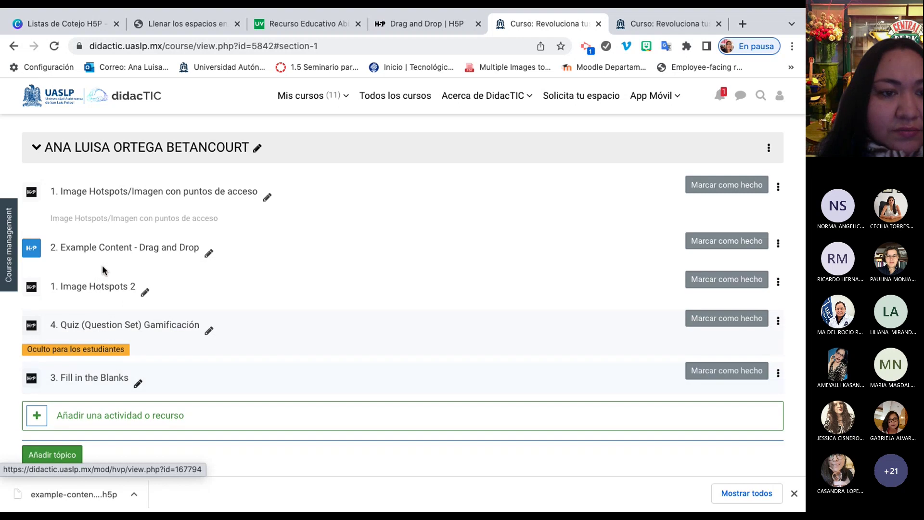
{"action": "left_click_drag", "start_coordinate": [95, 386], "coordinate": [91, 258]}
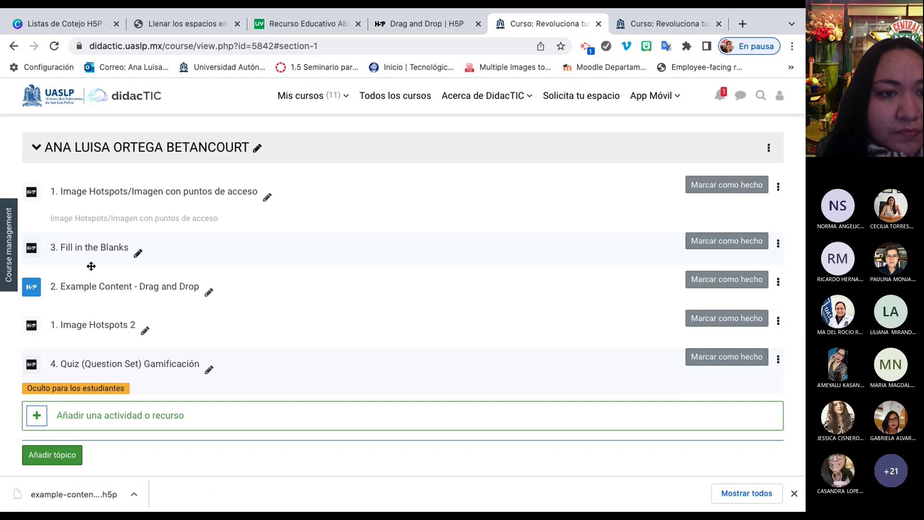
{"action": "left_click_drag", "start_coordinate": [99, 248], "coordinate": [91, 214]}
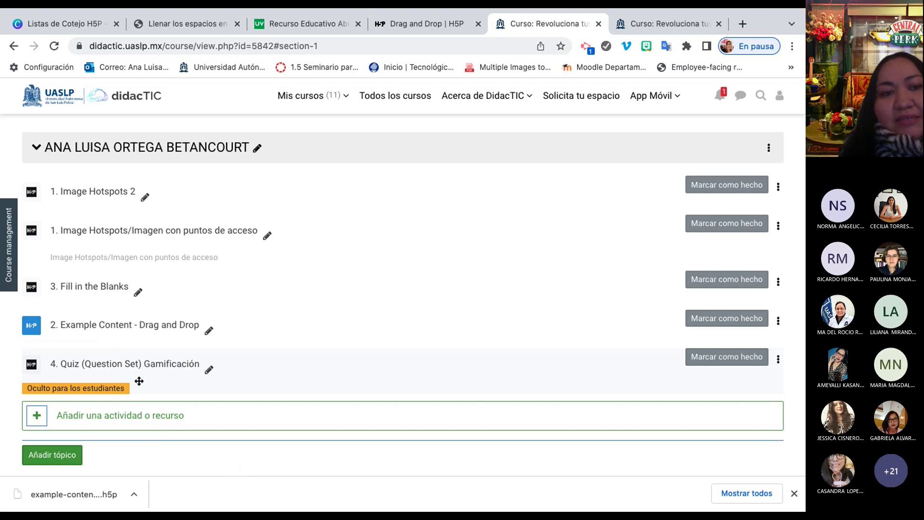
{"action": "left_click_drag", "start_coordinate": [99, 330], "coordinate": [99, 169]}
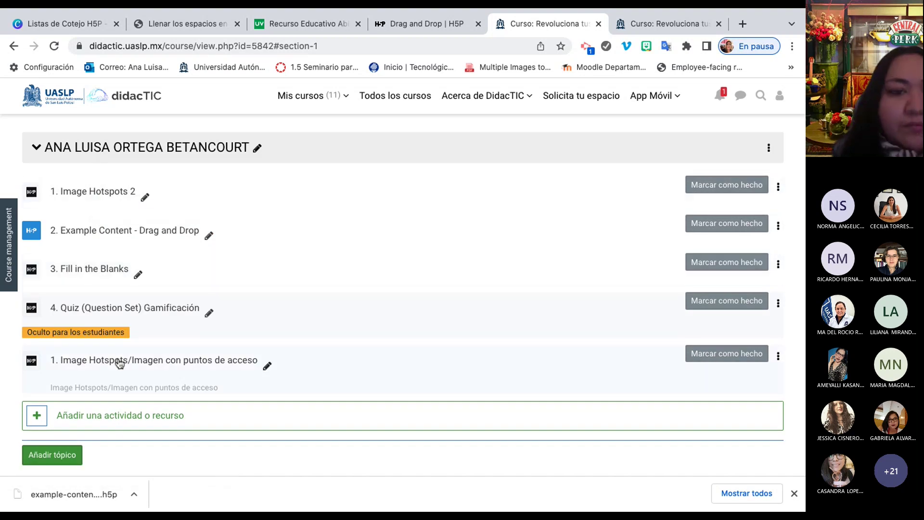
{"action": "left_click_drag", "start_coordinate": [120, 362], "coordinate": [114, 184]}
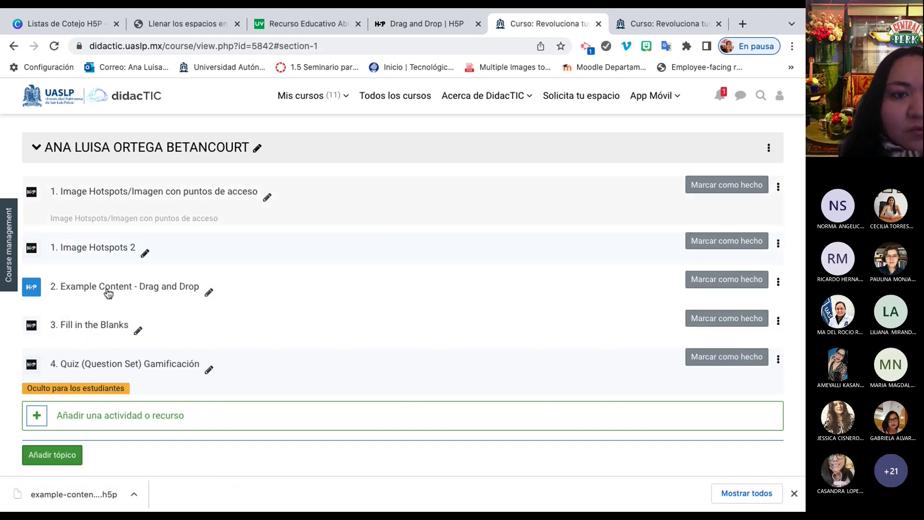
{"action": "left_click", "coordinate": [136, 416]}
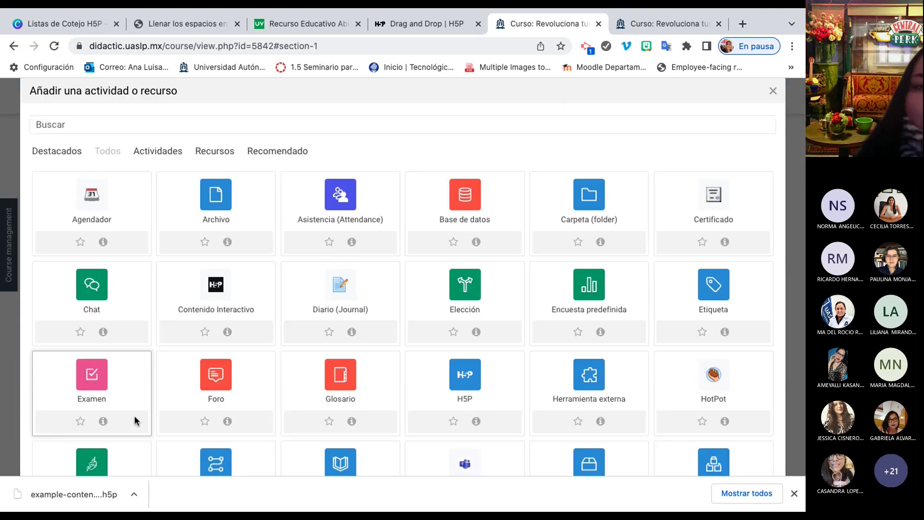
{"action": "left_click", "coordinate": [214, 288]}
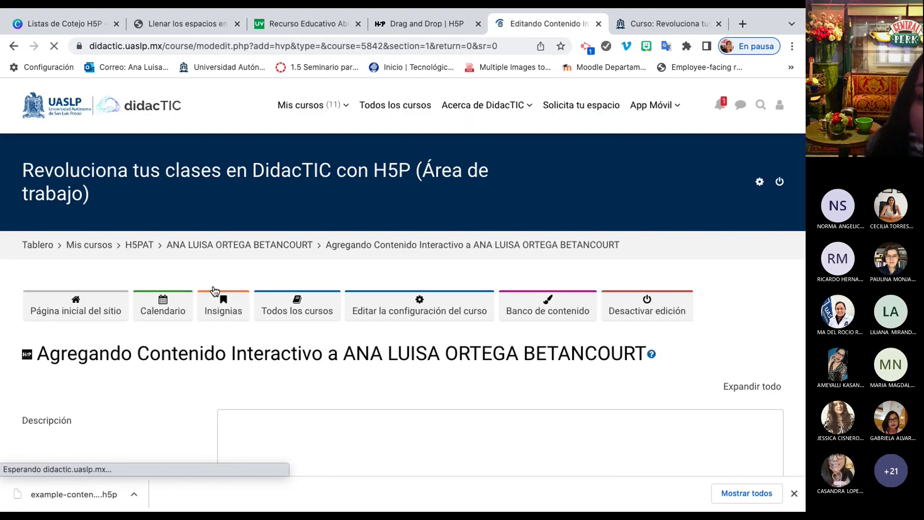
{"action": "scroll", "coordinate": [215, 290], "scroll_direction": "down", "scroll_amount": 5}
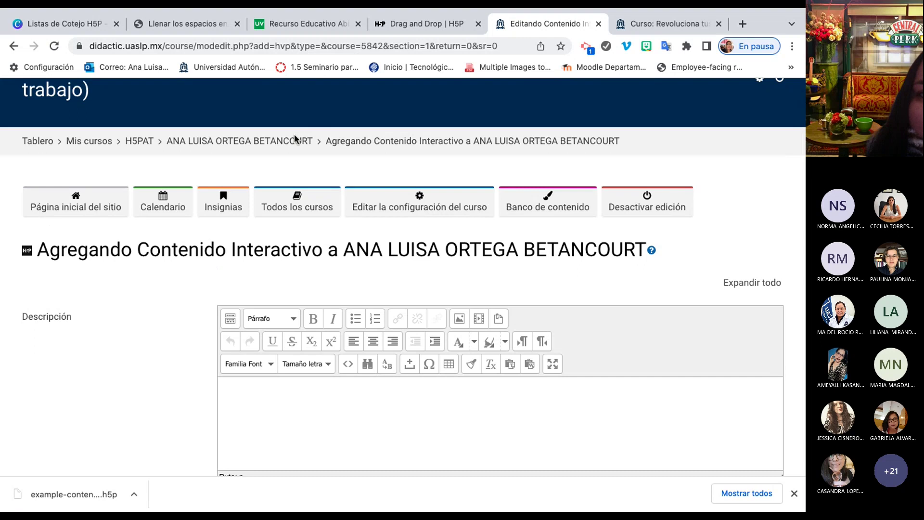
{"action": "left_click", "coordinate": [295, 142]}
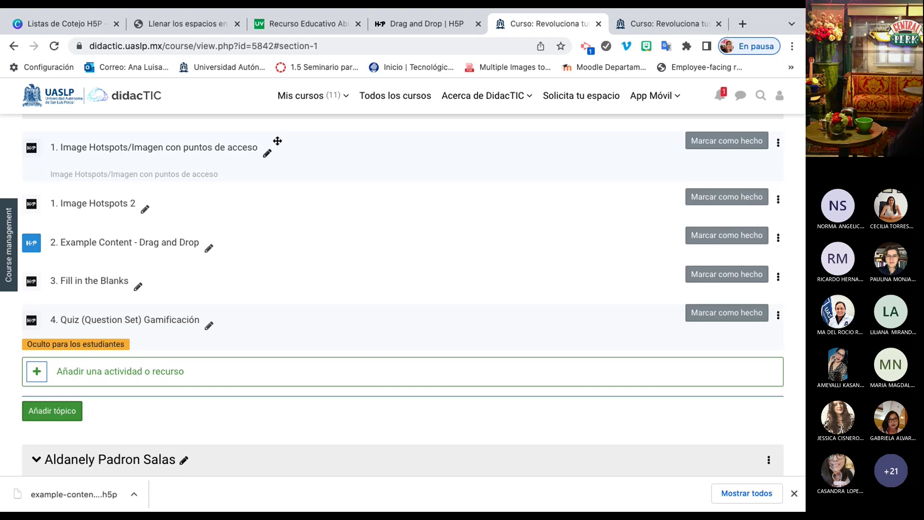
Start adding a new Contenido Interactivo activity to the same course section and go to its description settings.
{"action": "left_click", "coordinate": [110, 376]}
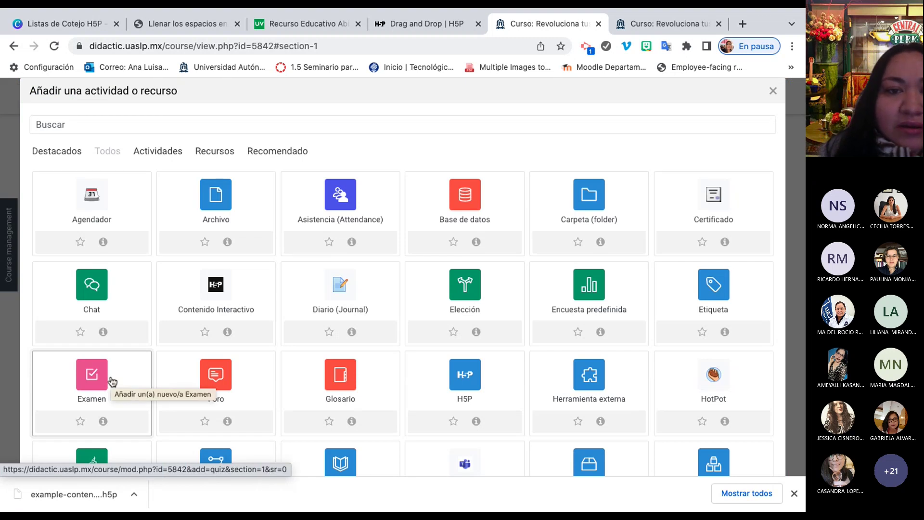
{"action": "scroll", "coordinate": [194, 313], "scroll_direction": "up", "scroll_amount": 5}
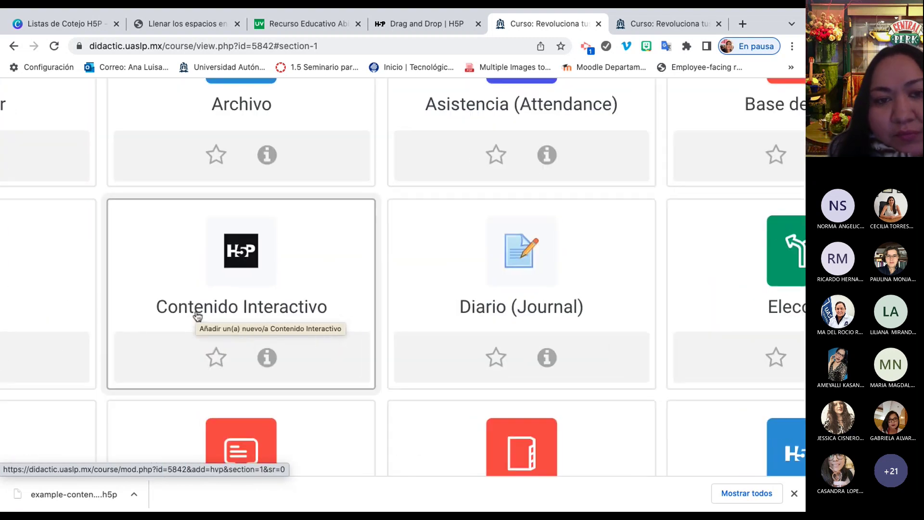
{"action": "scroll", "coordinate": [196, 315], "scroll_direction": "up", "scroll_amount": 2}
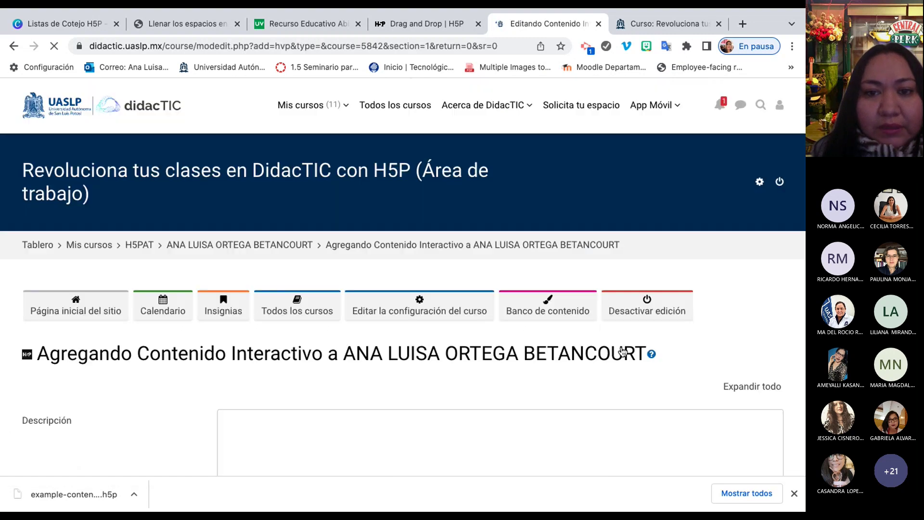
{"action": "scroll", "coordinate": [621, 346], "scroll_direction": "down", "scroll_amount": 8}
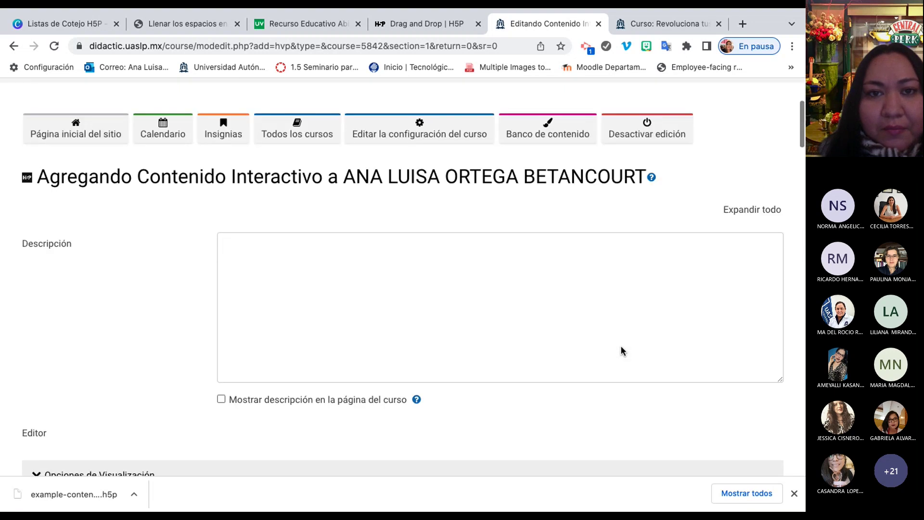
Choose Drag and Drop as the content type for the new Contenido Interactivo activity.
{"action": "scroll", "coordinate": [620, 345], "scroll_direction": "down", "scroll_amount": 4}
{"action": "scroll", "coordinate": [620, 345], "scroll_direction": "down", "scroll_amount": 5}
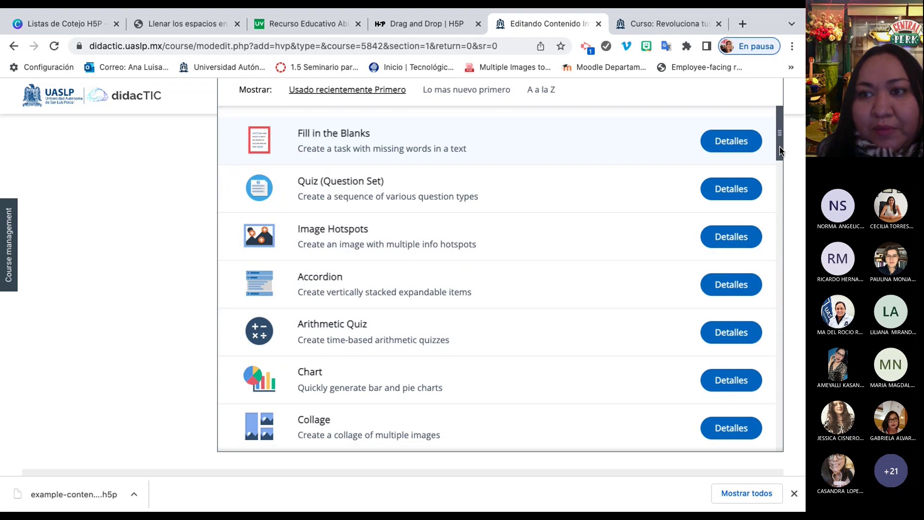
{"action": "left_click_drag", "start_coordinate": [780, 147], "coordinate": [784, 233]}
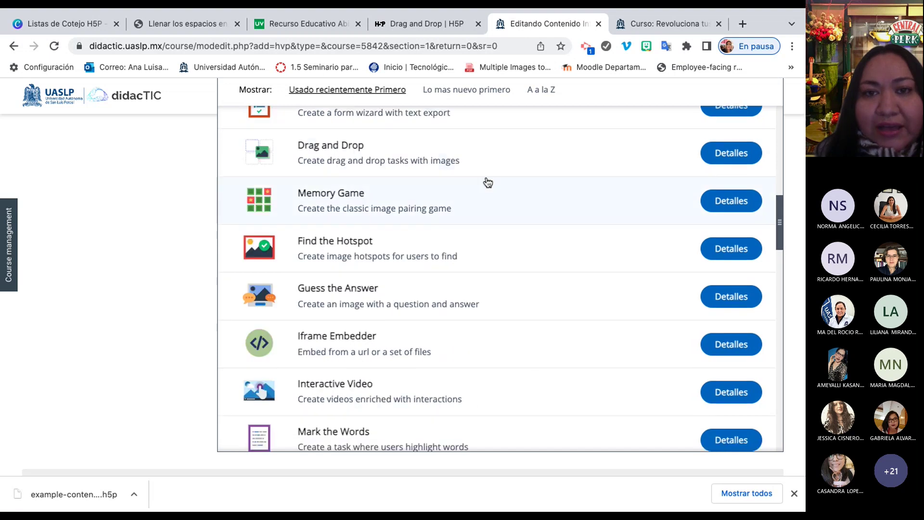
{"action": "scroll", "coordinate": [487, 182], "scroll_direction": "up", "scroll_amount": 3}
{"action": "scroll", "coordinate": [487, 182], "scroll_direction": "up", "scroll_amount": 3}
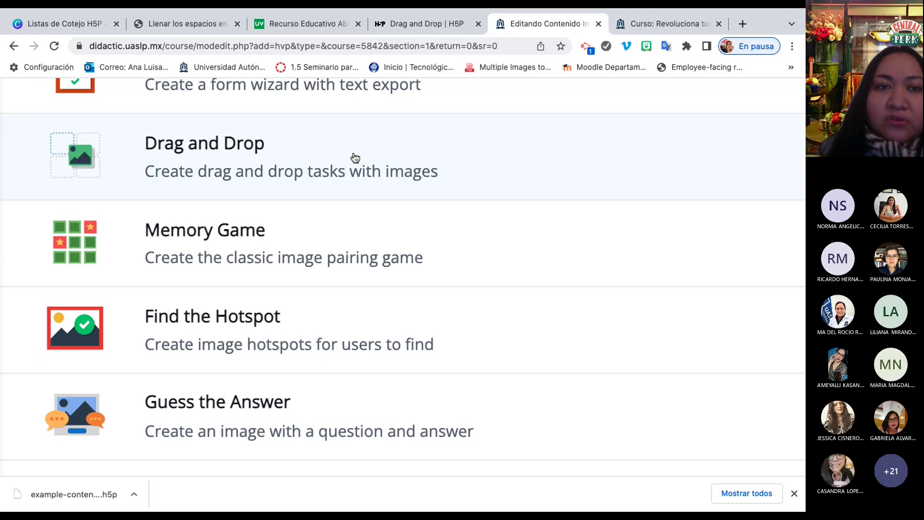
{"action": "scroll", "coordinate": [353, 158], "scroll_direction": "down", "scroll_amount": 1}
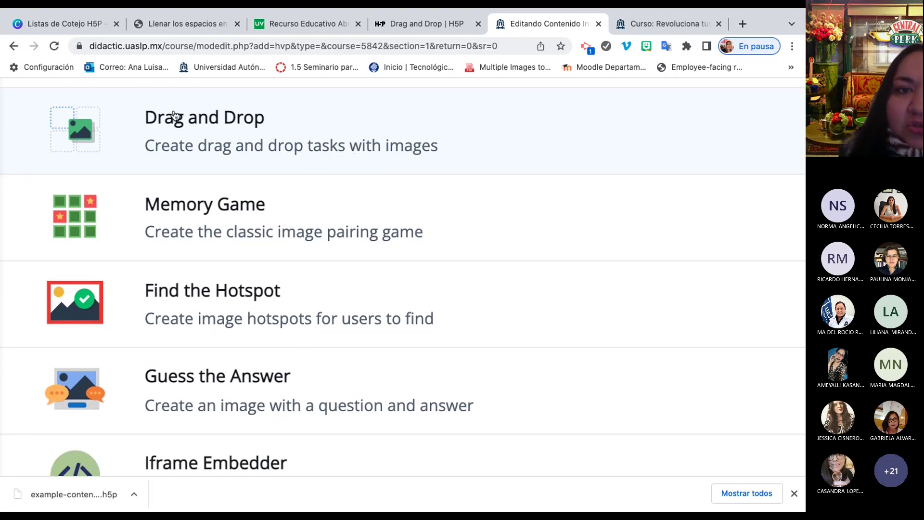
{"action": "left_click", "coordinate": [247, 132]}
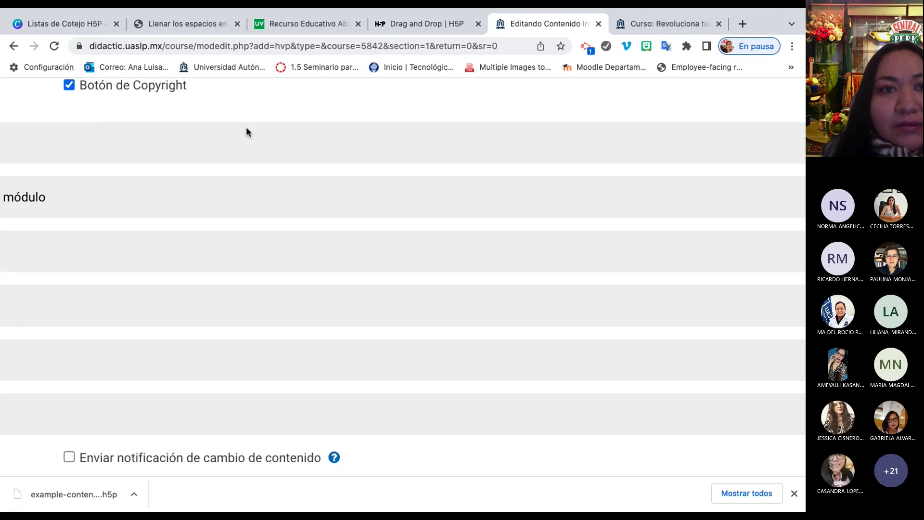
Open the Drag and Drop Tutorial/arrastrar y soltar PDF from the tutorial course's "3. Drag and Drop" section and read its introduction.
{"action": "left_click", "coordinate": [171, 24]}
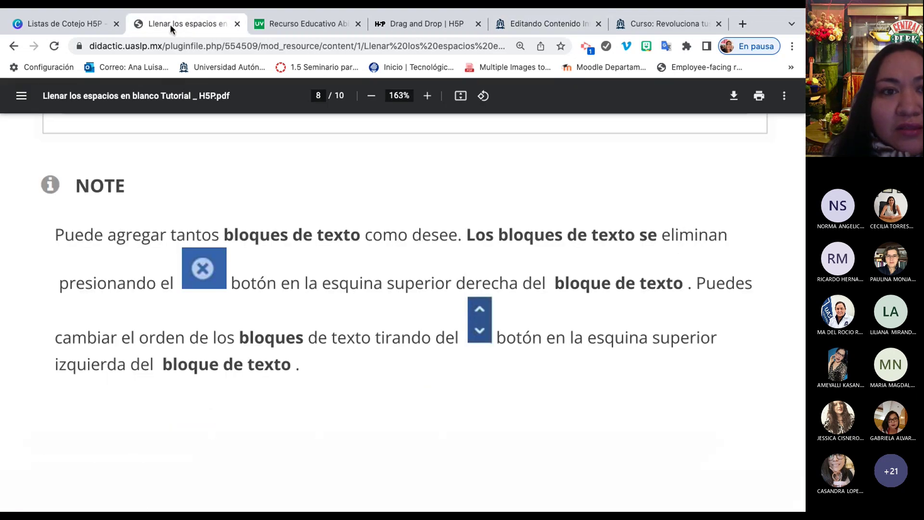
{"action": "left_click", "coordinate": [14, 46]}
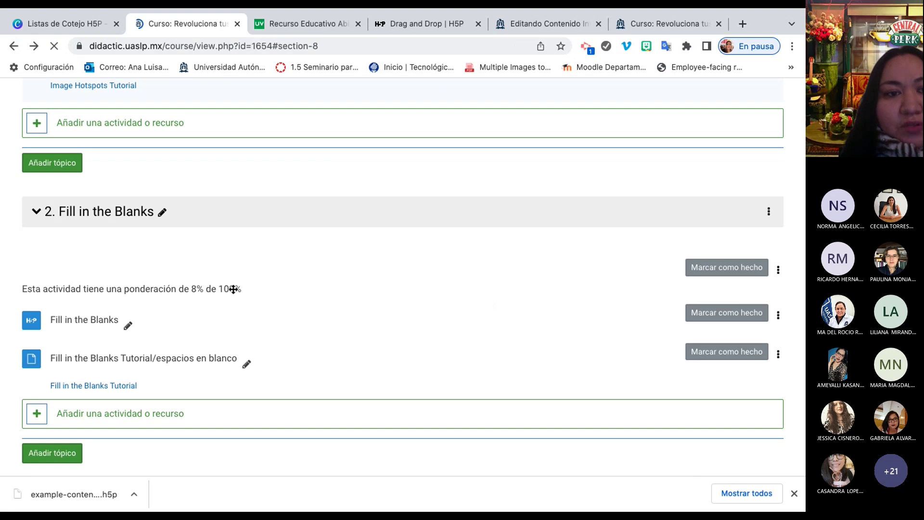
{"action": "scroll", "coordinate": [199, 370], "scroll_direction": "down", "scroll_amount": 4}
{"action": "scroll", "coordinate": [199, 369], "scroll_direction": "down", "scroll_amount": 4}
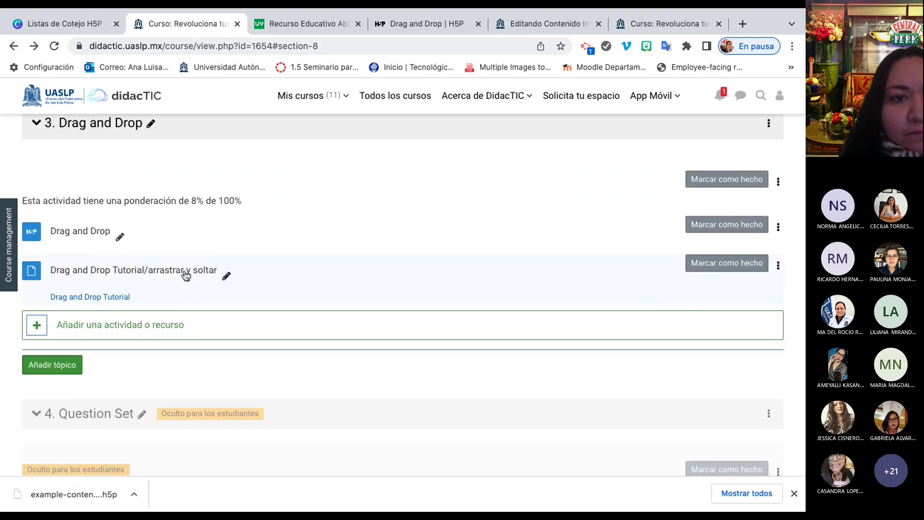
{"action": "left_click", "coordinate": [186, 272]}
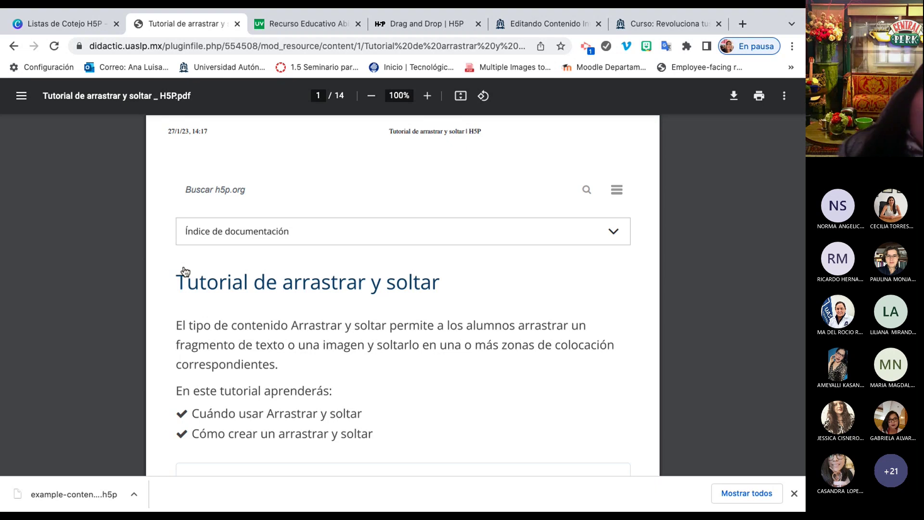
{"action": "scroll", "coordinate": [284, 238], "scroll_direction": "up", "scroll_amount": 3}
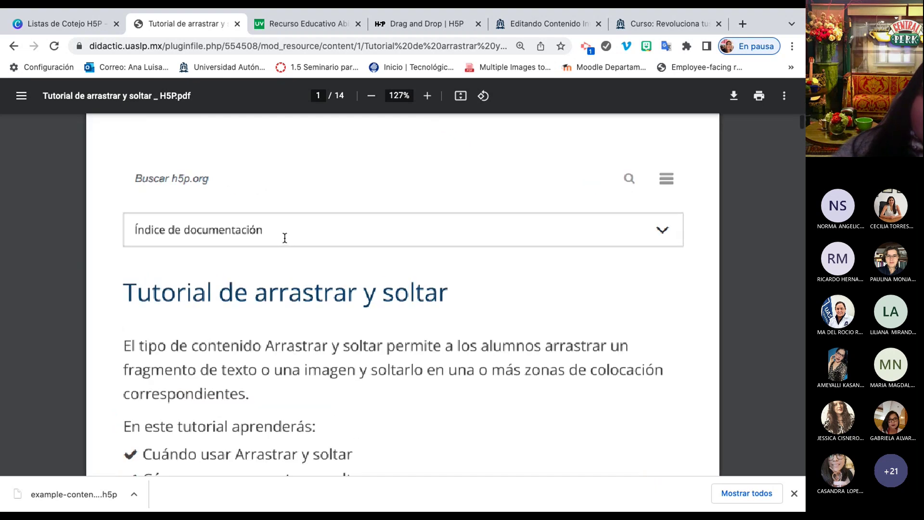
{"action": "scroll", "coordinate": [285, 238], "scroll_direction": "down", "scroll_amount": 3}
{"action": "scroll", "coordinate": [284, 238], "scroll_direction": "down", "scroll_amount": 2}
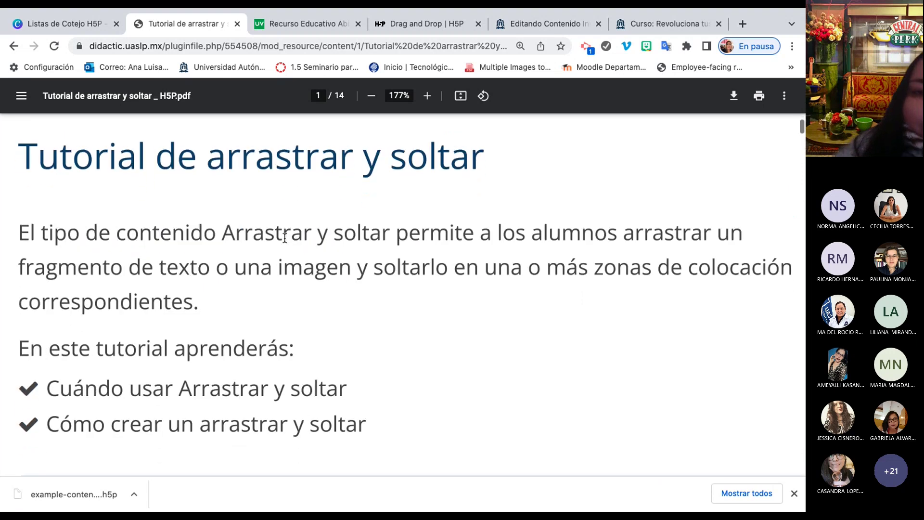
{"action": "scroll", "coordinate": [285, 237], "scroll_direction": "down", "scroll_amount": 1}
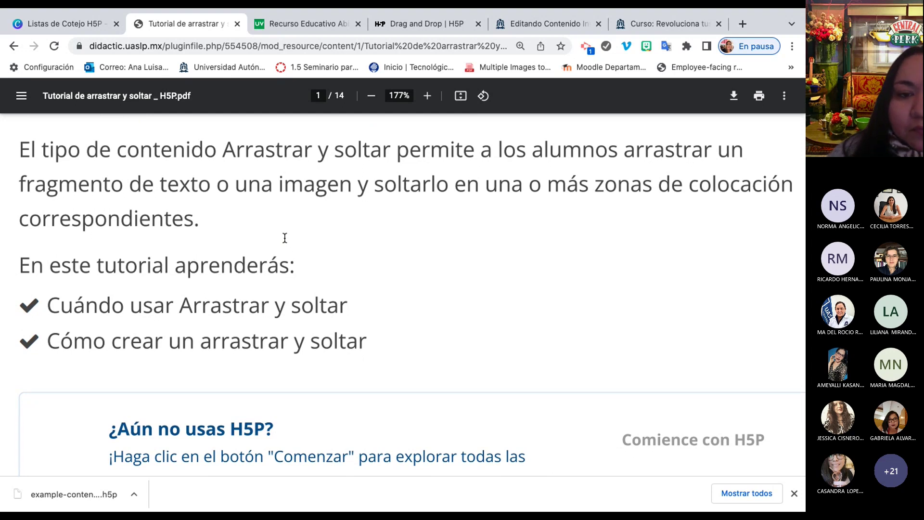
Go back to the new activity form and review its description, Drag and Drop title, background image, task size and overall feedback settings.
{"action": "left_click", "coordinate": [549, 22]}
{"action": "scroll", "coordinate": [423, 264], "scroll_direction": "up", "scroll_amount": 15}
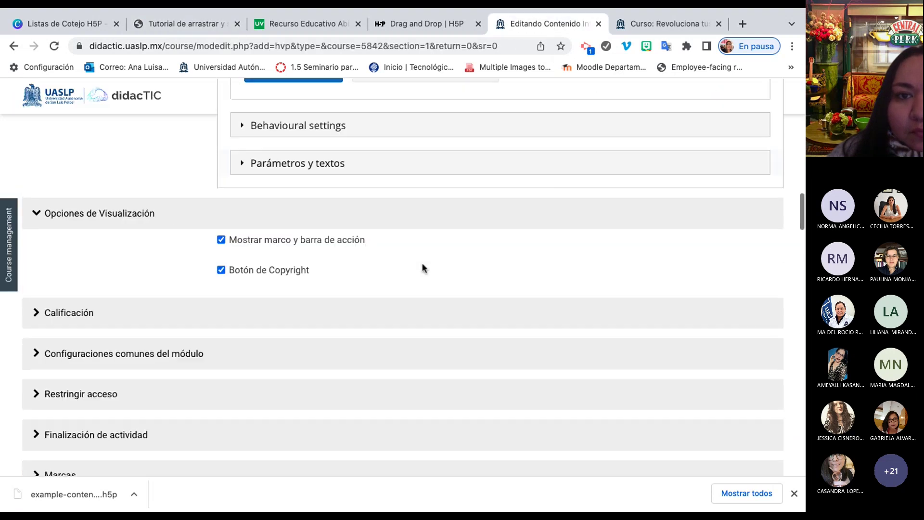
{"action": "scroll", "coordinate": [422, 265], "scroll_direction": "up", "scroll_amount": 7}
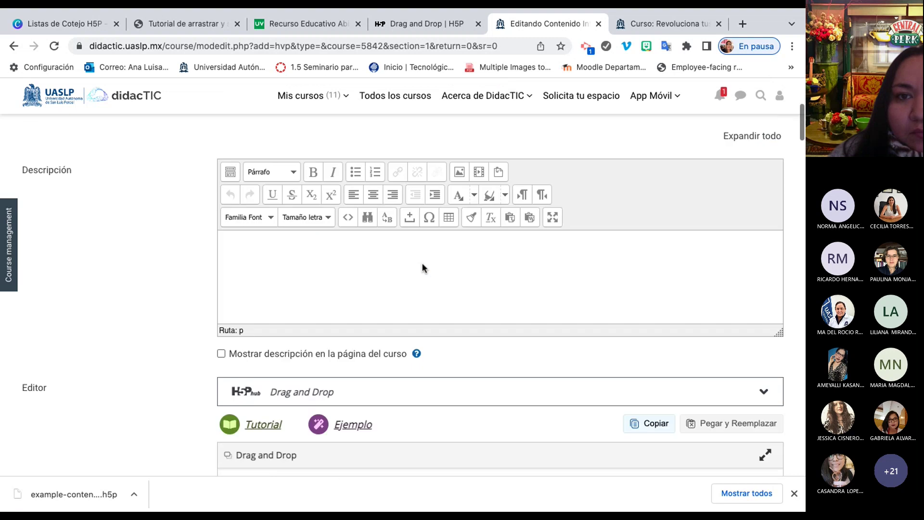
{"action": "scroll", "coordinate": [422, 265], "scroll_direction": "up", "scroll_amount": 3}
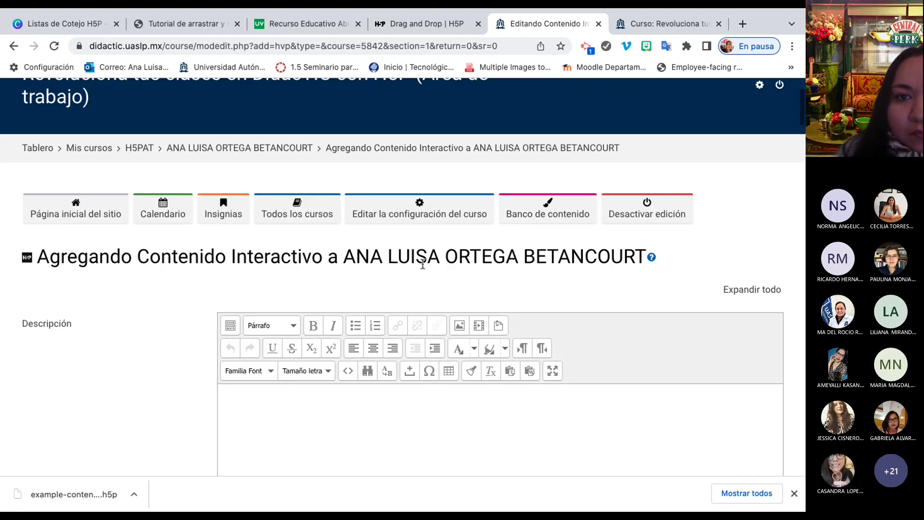
{"action": "scroll", "coordinate": [422, 264], "scroll_direction": "down", "scroll_amount": 15}
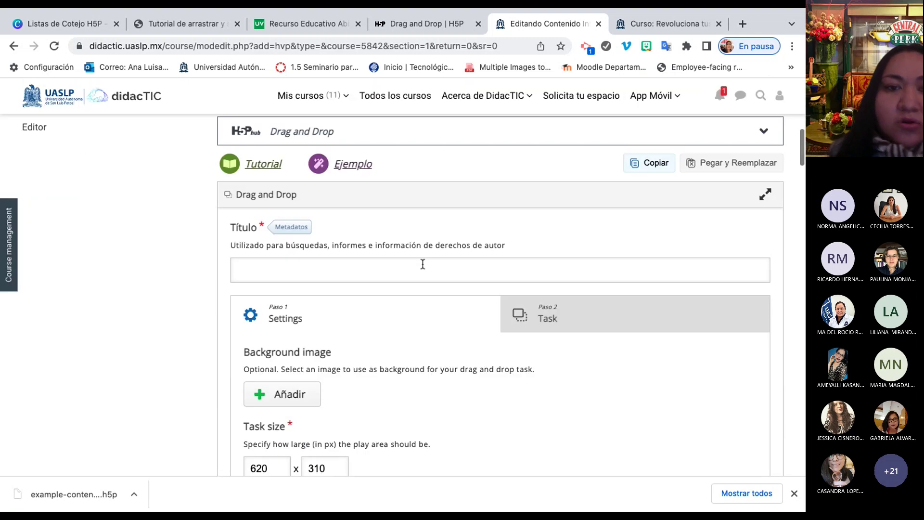
{"action": "scroll", "coordinate": [422, 265], "scroll_direction": "down", "scroll_amount": 4}
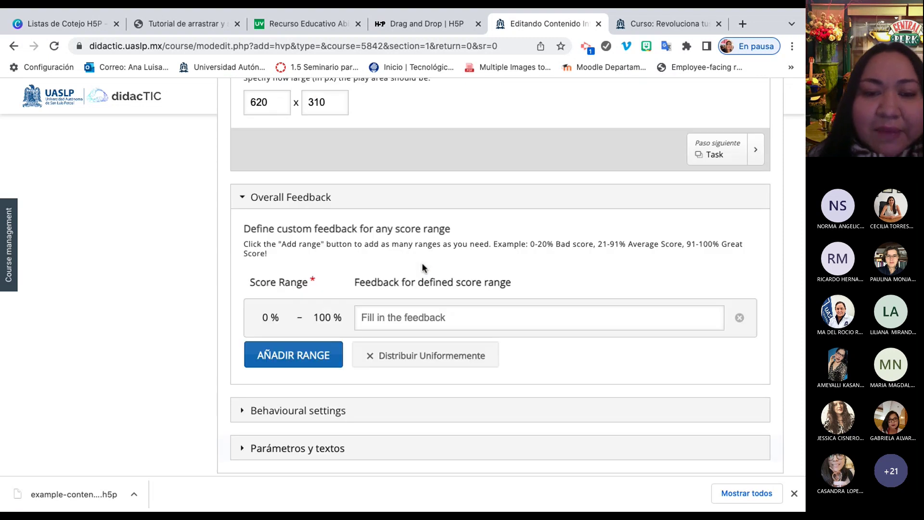
{"action": "scroll", "coordinate": [423, 266], "scroll_direction": "up", "scroll_amount": 9}
{"action": "scroll", "coordinate": [422, 262], "scroll_direction": "up", "scroll_amount": 10}
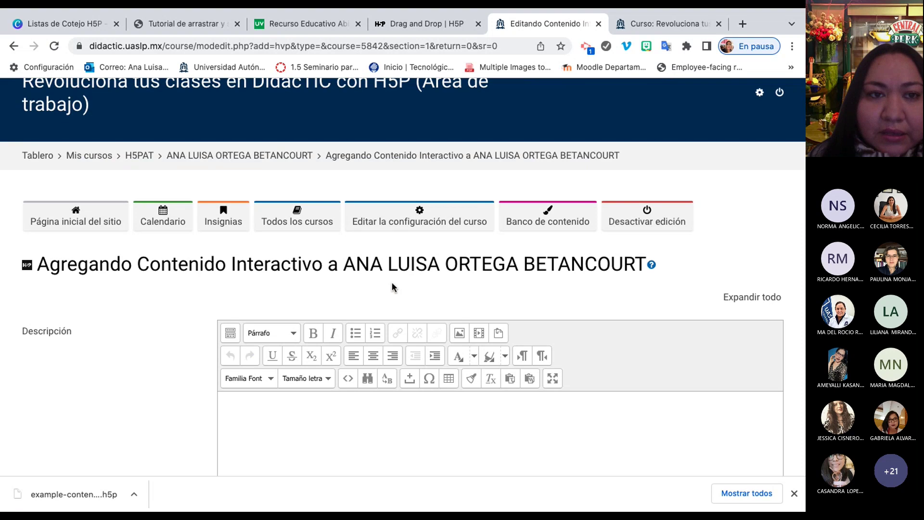
Leave the activity form without saving, return to its course section and look over the activities there and in the following participants' sections.
{"action": "left_click", "coordinate": [278, 154]}
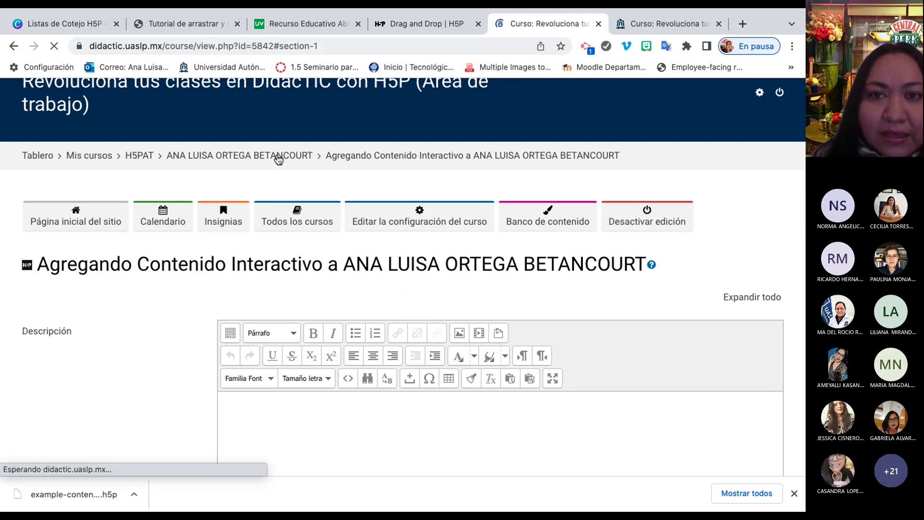
{"action": "scroll", "coordinate": [221, 415], "scroll_direction": "down", "scroll_amount": 5}
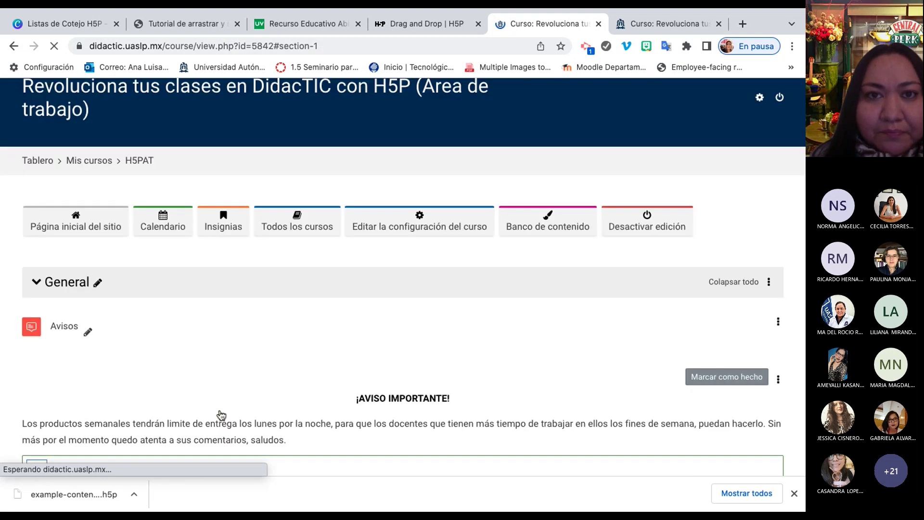
{"action": "scroll", "coordinate": [221, 415], "scroll_direction": "down", "scroll_amount": 3}
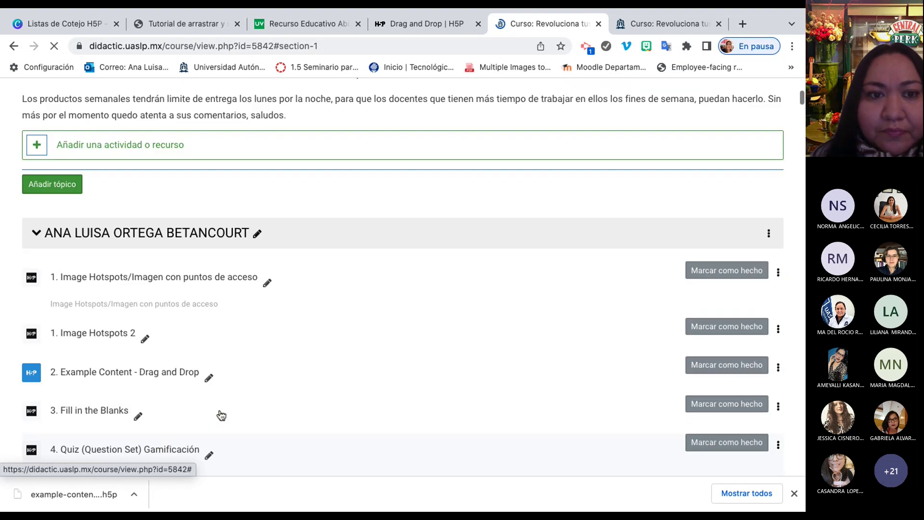
{"action": "scroll", "coordinate": [221, 415], "scroll_direction": "down", "scroll_amount": 4}
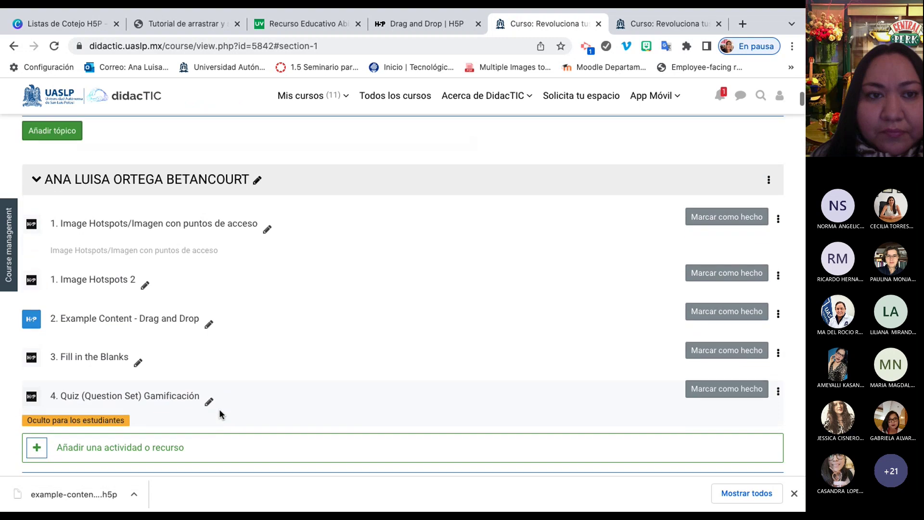
{"action": "scroll", "coordinate": [220, 414], "scroll_direction": "down", "scroll_amount": 1}
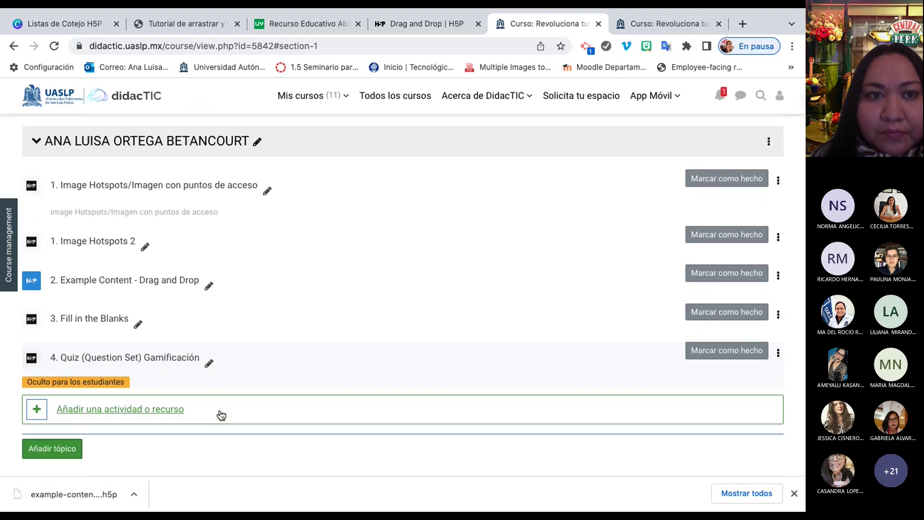
{"action": "scroll", "coordinate": [220, 415], "scroll_direction": "down", "scroll_amount": 5}
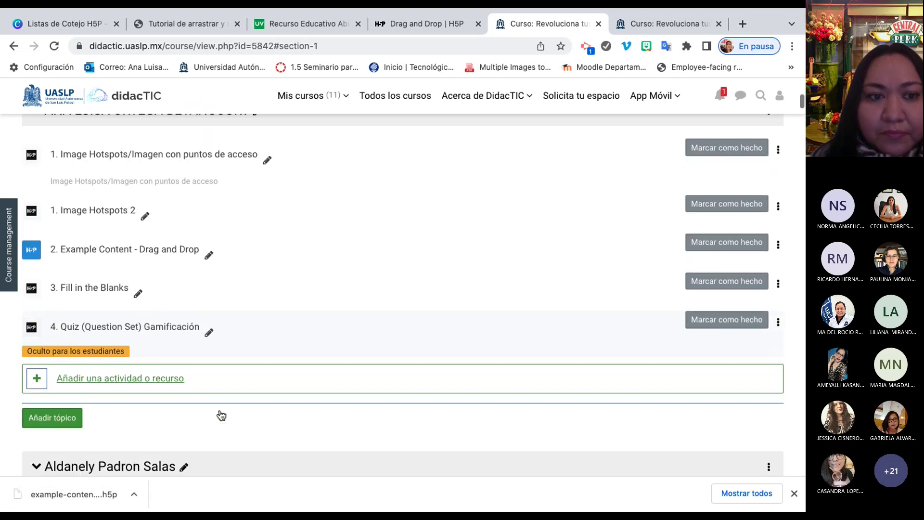
{"action": "scroll", "coordinate": [220, 413], "scroll_direction": "down", "scroll_amount": 5}
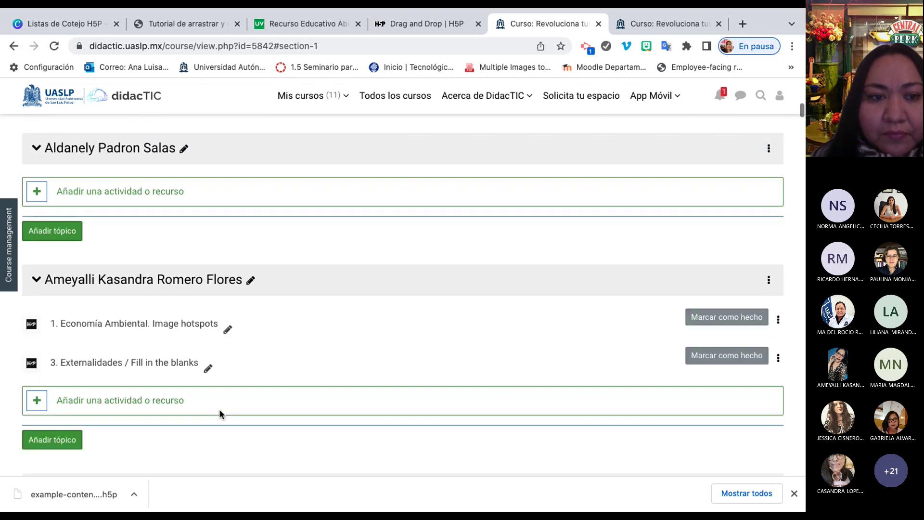
{"action": "scroll", "coordinate": [219, 408], "scroll_direction": "down", "scroll_amount": 2}
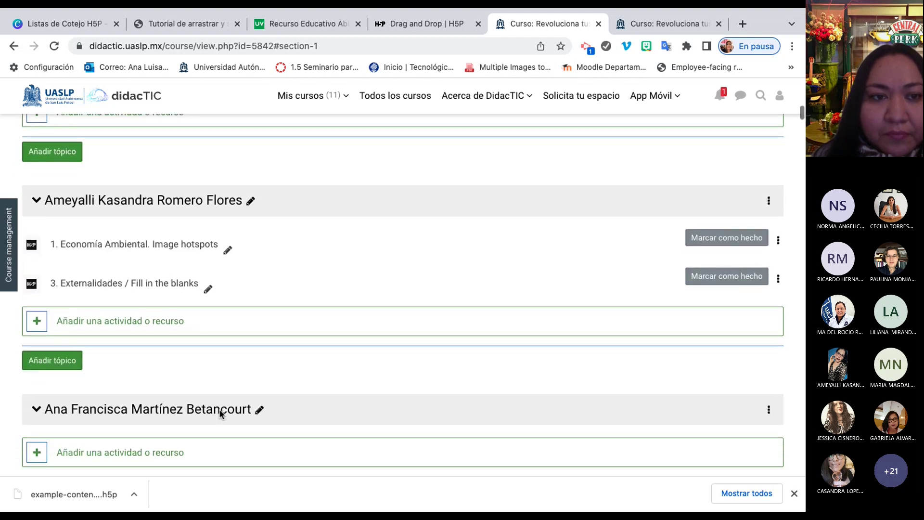
{"action": "scroll", "coordinate": [218, 408], "scroll_direction": "up", "scroll_amount": 7}
{"action": "scroll", "coordinate": [218, 409], "scroll_direction": "up", "scroll_amount": 6}
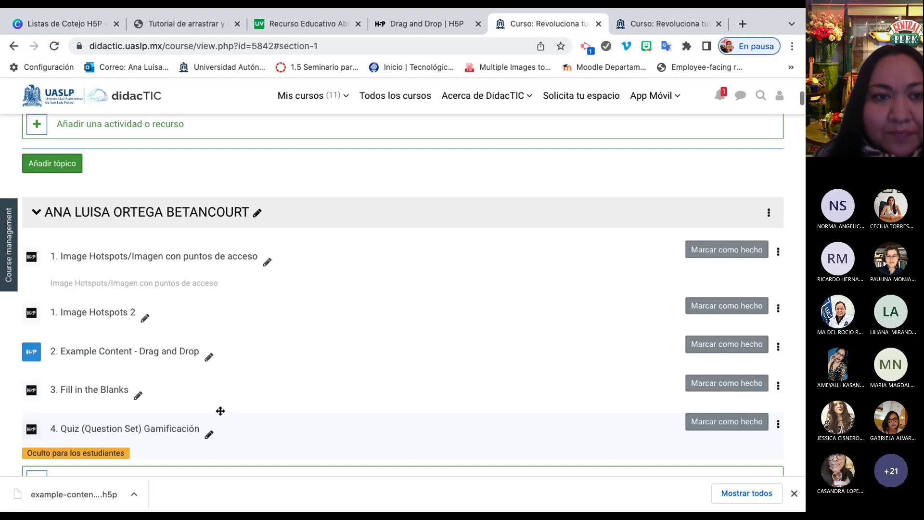
{"action": "scroll", "coordinate": [220, 410], "scroll_direction": "down", "scroll_amount": 2}
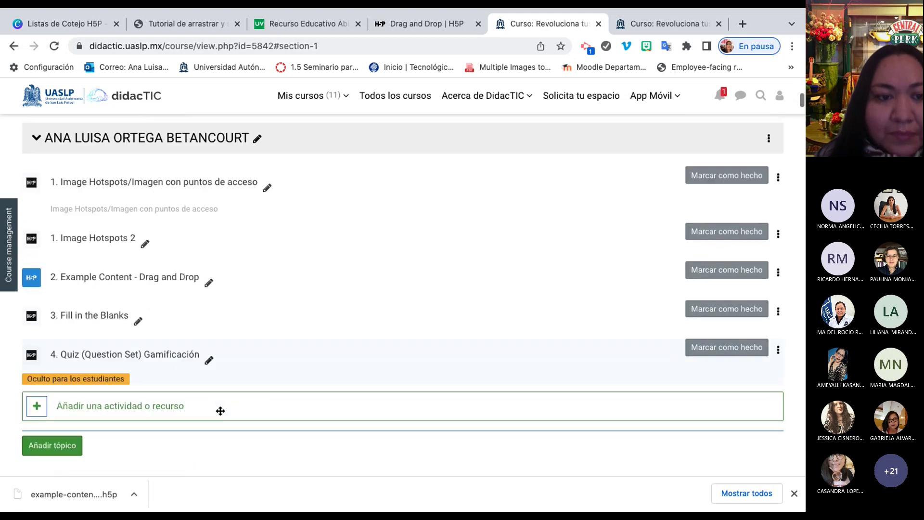
Start a new Contenido Interactivo activity in the course section and choose Drag and Drop as its content type.
{"action": "left_click", "coordinate": [159, 407]}
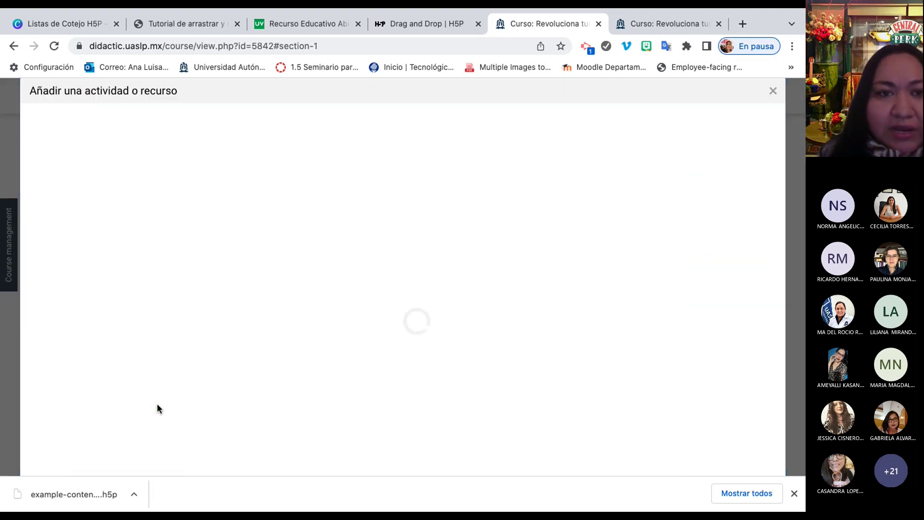
{"action": "scroll", "coordinate": [159, 399], "scroll_direction": "down", "scroll_amount": 1}
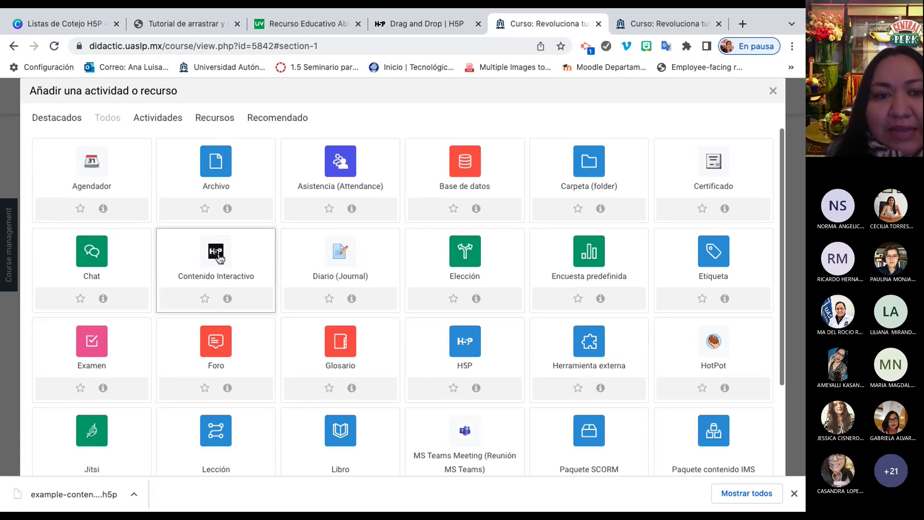
{"action": "left_click", "coordinate": [217, 256]}
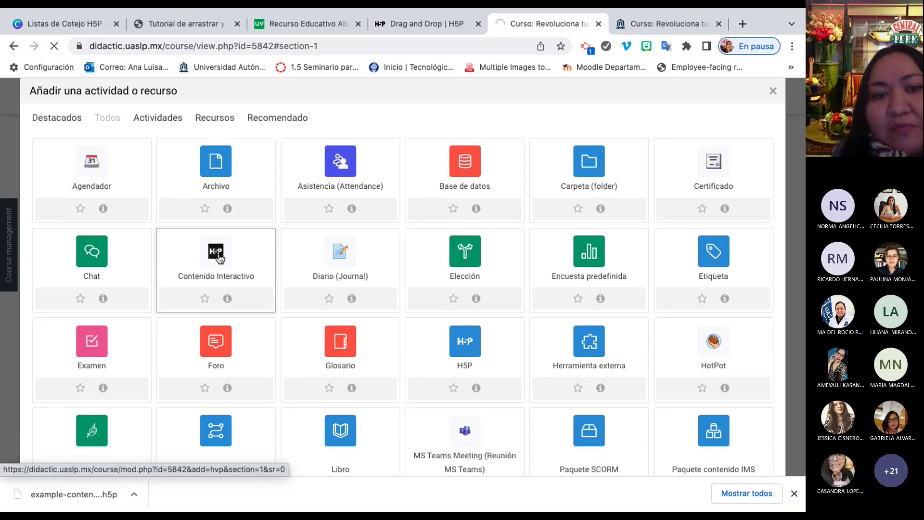
{"action": "scroll", "coordinate": [220, 258], "scroll_direction": "down", "scroll_amount": 3}
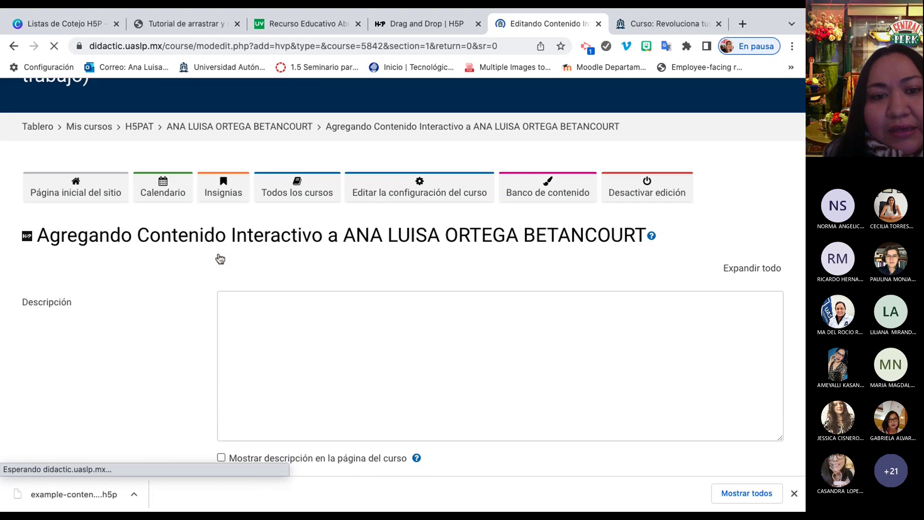
{"action": "scroll", "coordinate": [220, 259], "scroll_direction": "down", "scroll_amount": 6}
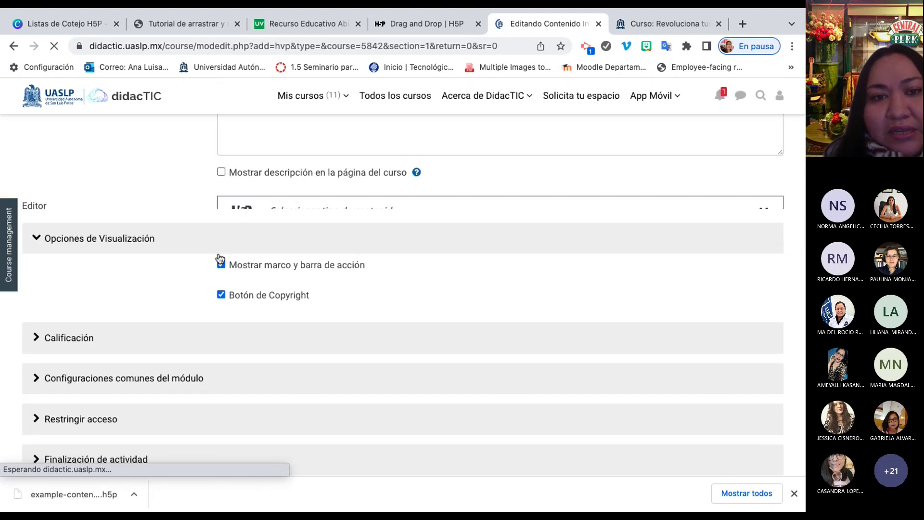
{"action": "scroll", "coordinate": [220, 259], "scroll_direction": "down", "scroll_amount": 5}
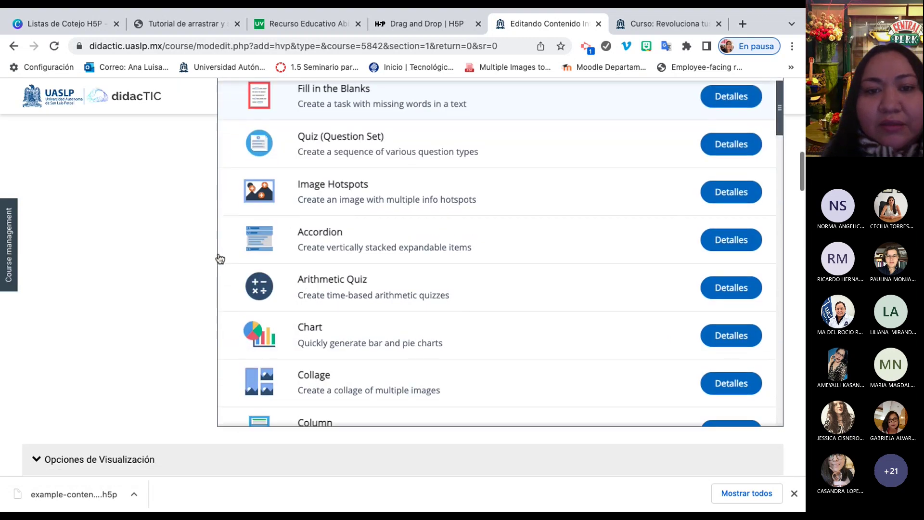
{"action": "left_click_drag", "start_coordinate": [780, 117], "coordinate": [784, 194]}
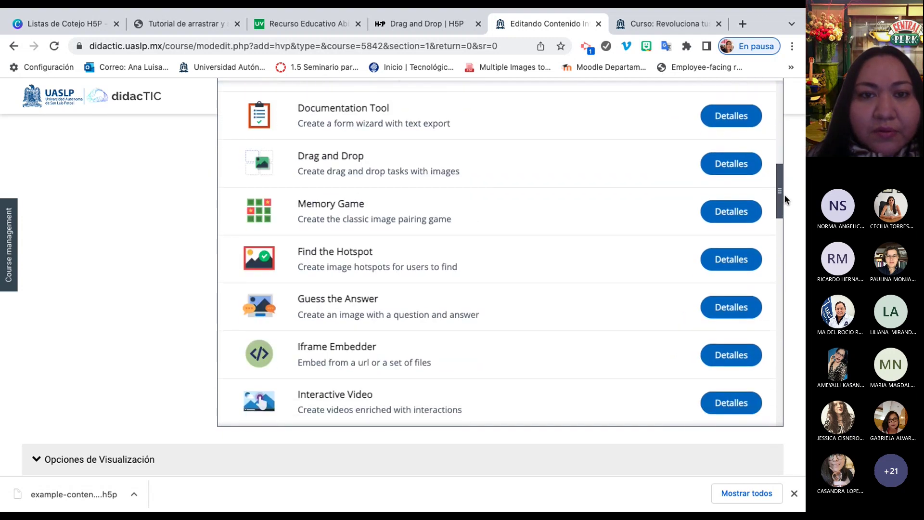
{"action": "left_click", "coordinate": [411, 164]}
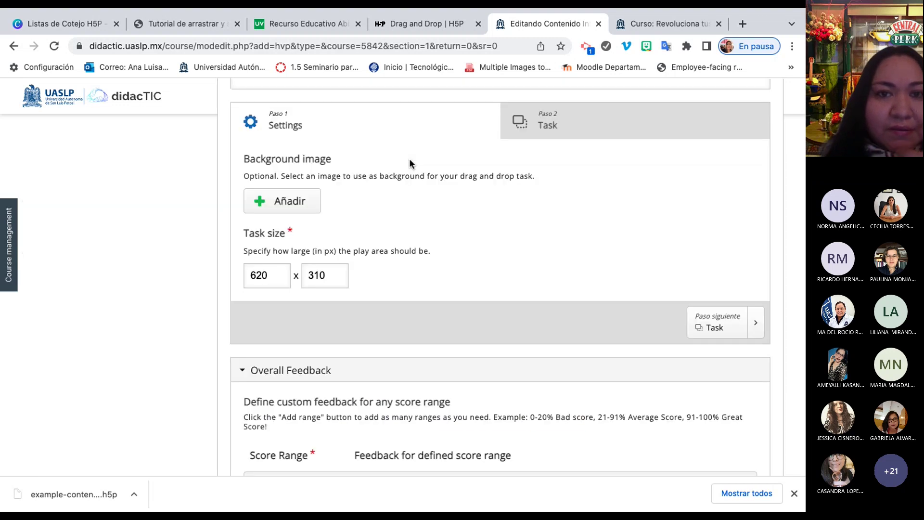
Open the H5P Drag and Drop tutorial linked from the activity form and look over its video and textual example.
{"action": "scroll", "coordinate": [410, 164], "scroll_direction": "up", "scroll_amount": 12}
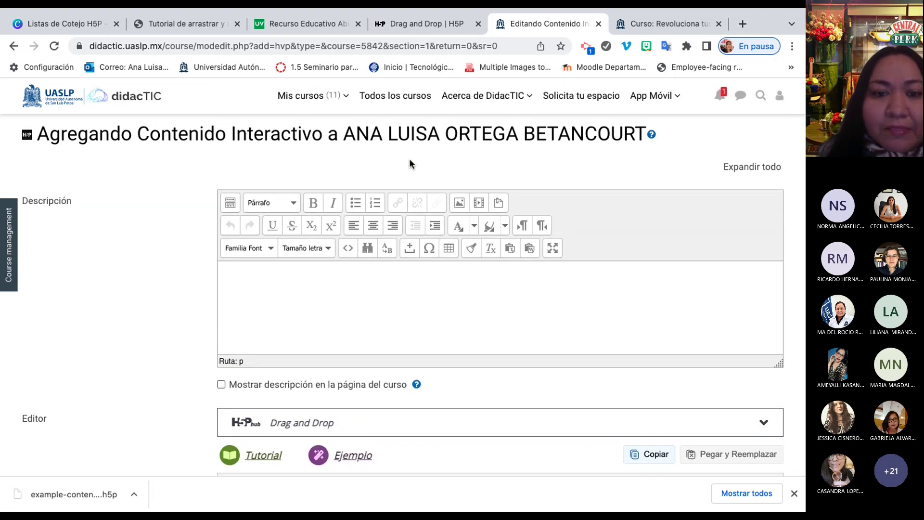
{"action": "scroll", "coordinate": [410, 163], "scroll_direction": "down", "scroll_amount": 3}
{"action": "scroll", "coordinate": [410, 164], "scroll_direction": "up", "scroll_amount": 5}
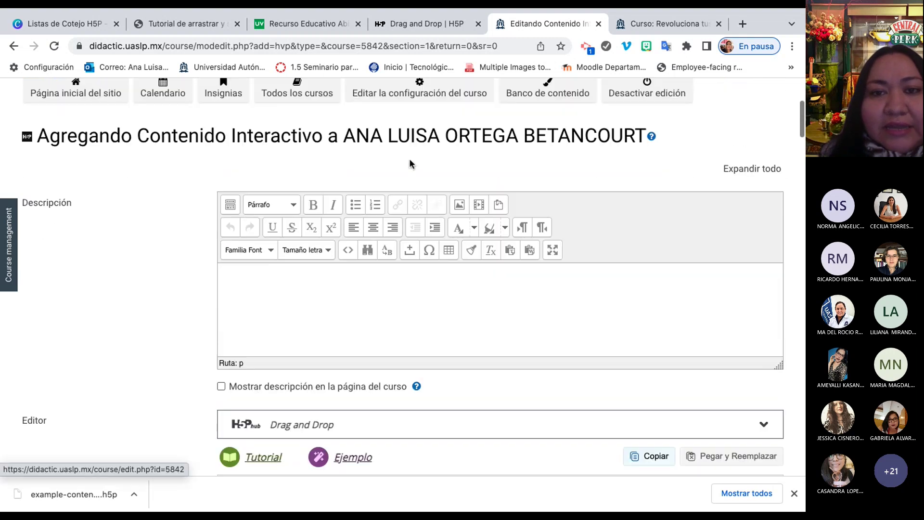
{"action": "scroll", "coordinate": [409, 163], "scroll_direction": "down", "scroll_amount": 3}
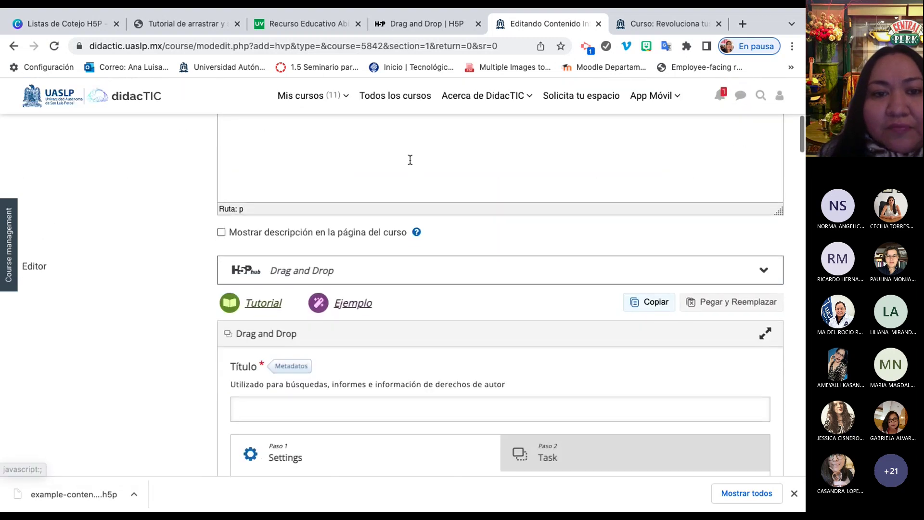
{"action": "left_click", "coordinate": [263, 304]}
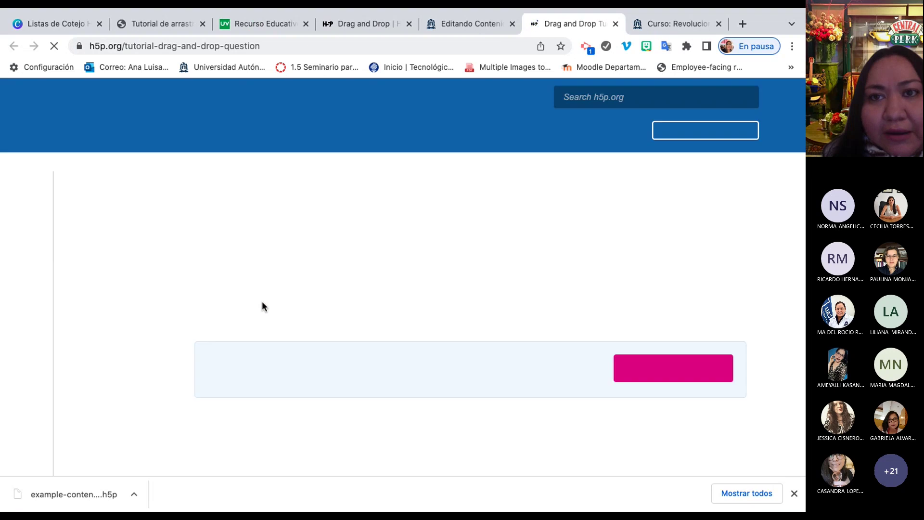
{"action": "scroll", "coordinate": [263, 304], "scroll_direction": "down", "scroll_amount": 6}
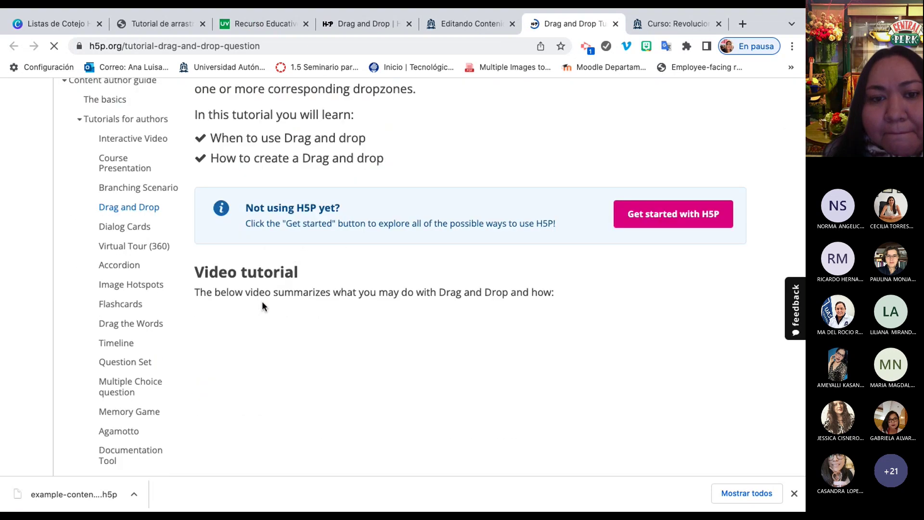
{"action": "scroll", "coordinate": [264, 306], "scroll_direction": "down", "scroll_amount": 11}
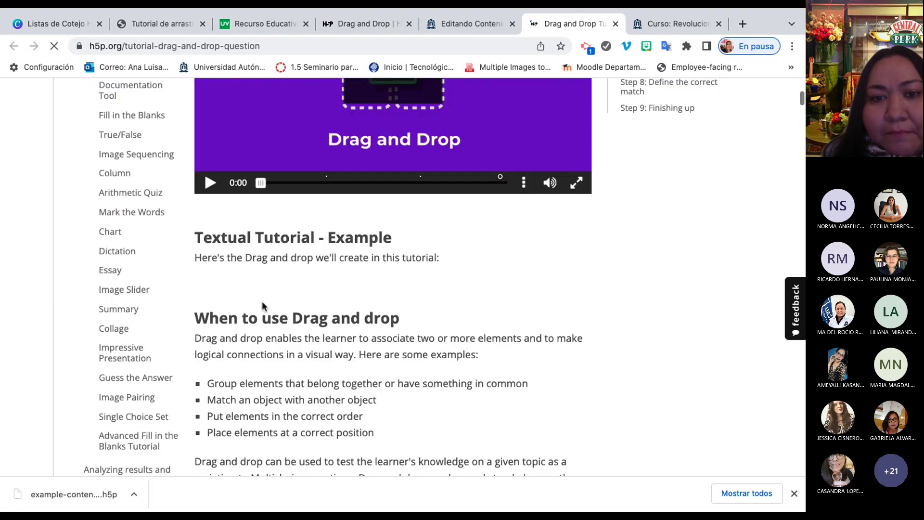
{"action": "scroll", "coordinate": [262, 307], "scroll_direction": "up", "scroll_amount": 5}
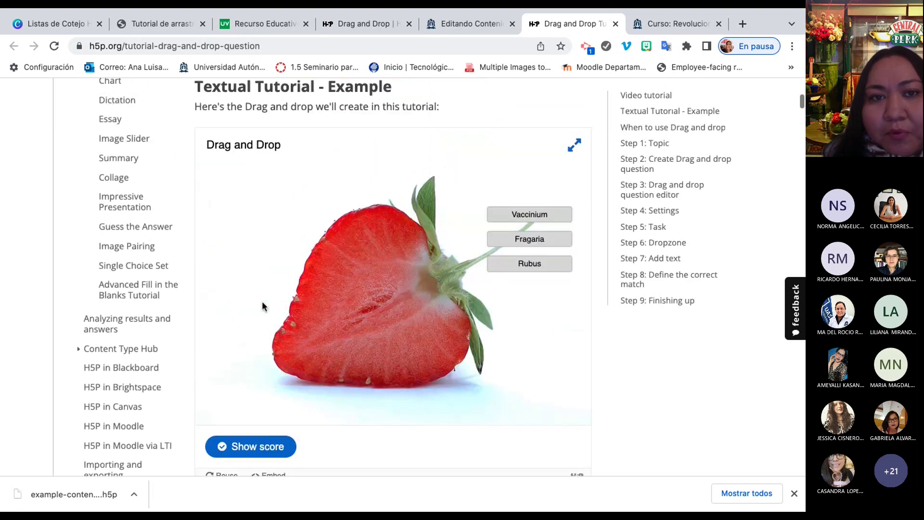
{"action": "scroll", "coordinate": [262, 301], "scroll_direction": "up", "scroll_amount": 1}
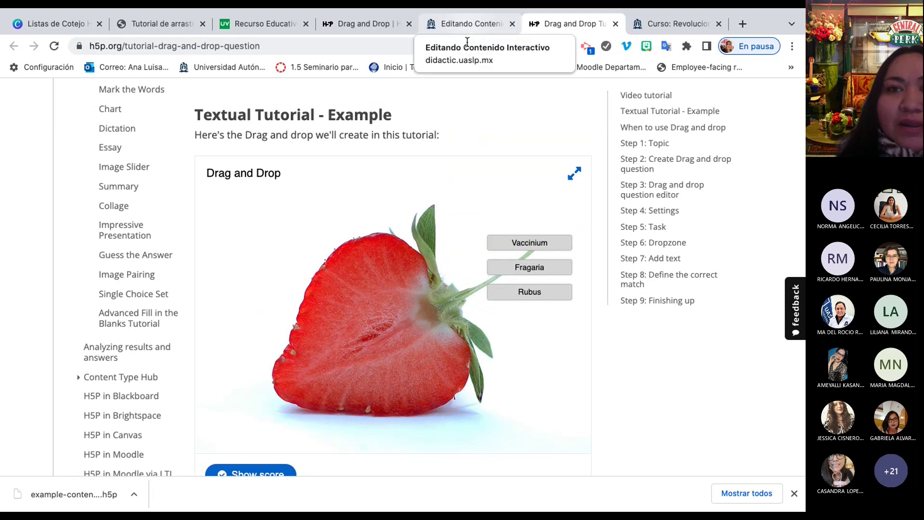
Compare the Drag and Drop activity form with the H5P tutorial page, reviewing the tutorial from its introduction to the strawberry example.
{"action": "left_click", "coordinate": [474, 26]}
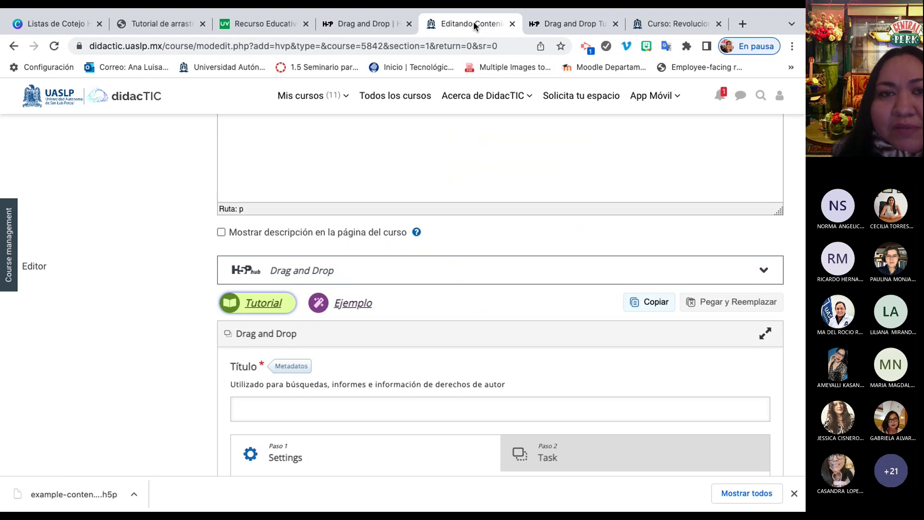
{"action": "left_click", "coordinate": [567, 26]}
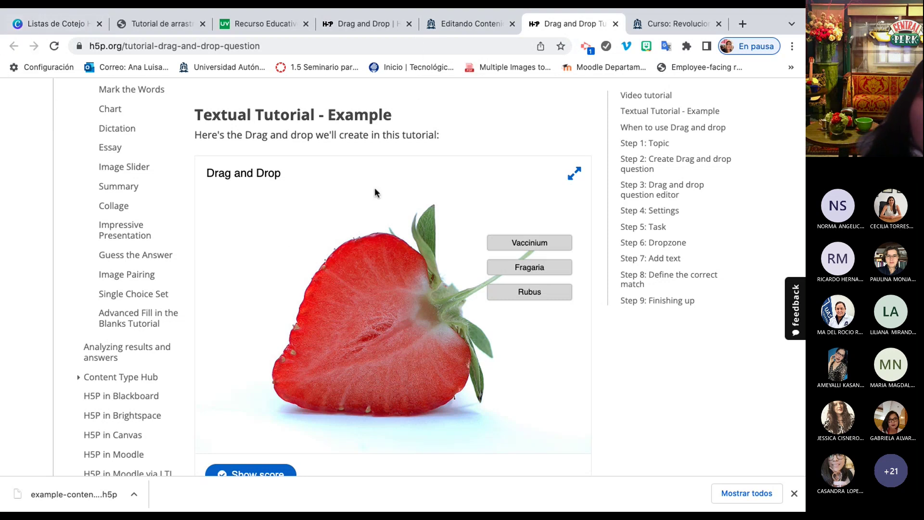
{"action": "scroll", "coordinate": [277, 232], "scroll_direction": "down", "scroll_amount": 1}
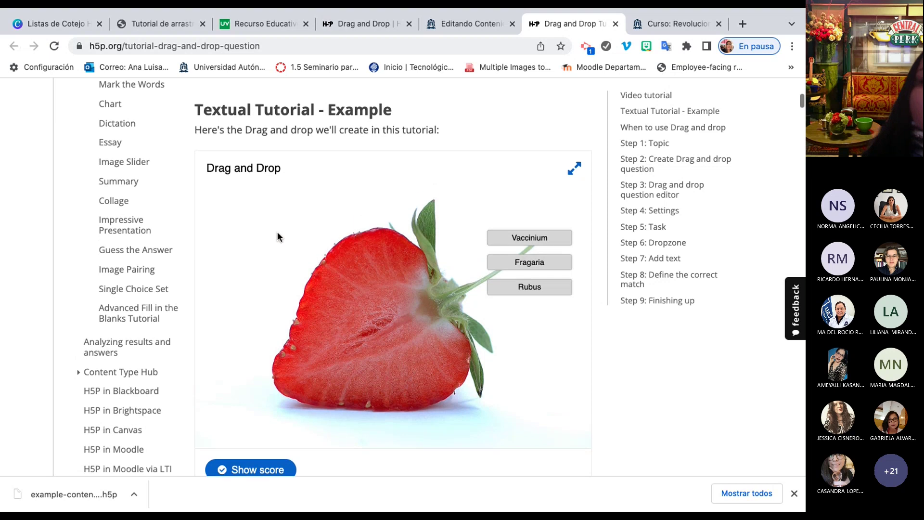
{"action": "left_click", "coordinate": [481, 21]}
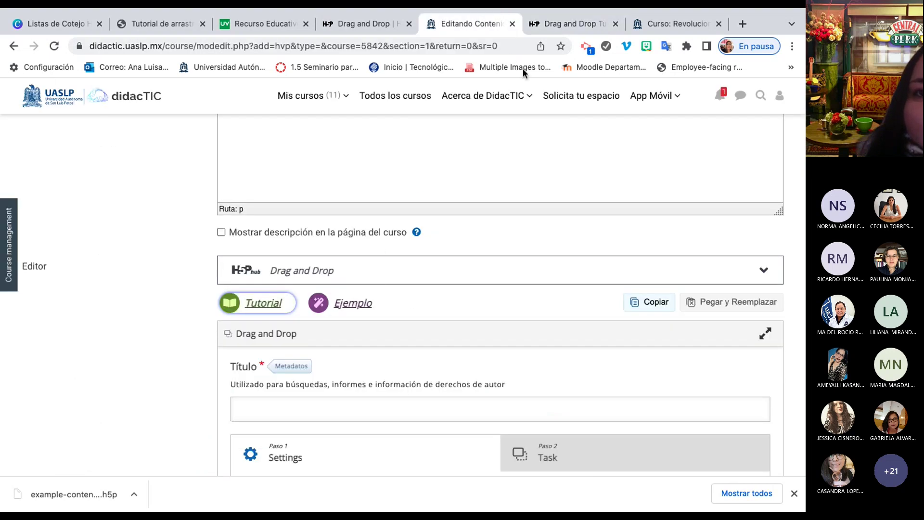
{"action": "left_click", "coordinate": [572, 27]}
{"action": "scroll", "coordinate": [411, 204], "scroll_direction": "up", "scroll_amount": 10}
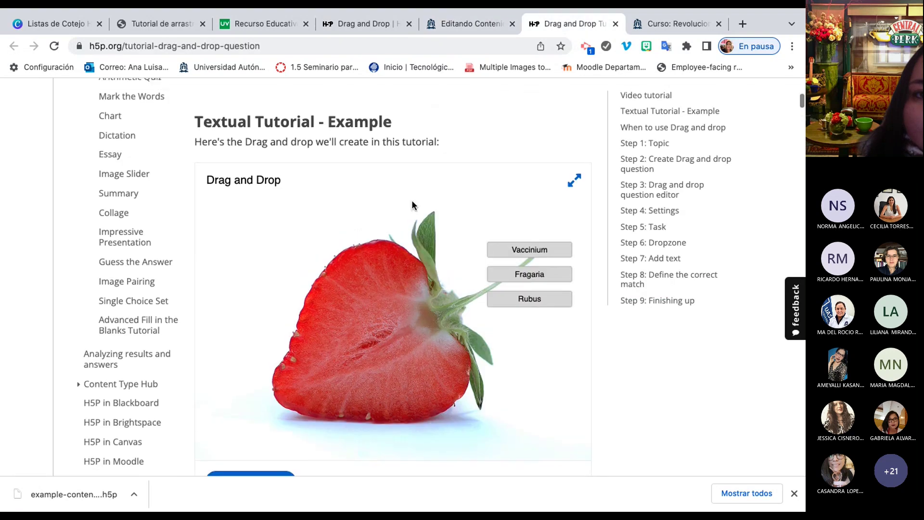
{"action": "scroll", "coordinate": [412, 200], "scroll_direction": "up", "scroll_amount": 4}
{"action": "scroll", "coordinate": [411, 200], "scroll_direction": "down", "scroll_amount": 12}
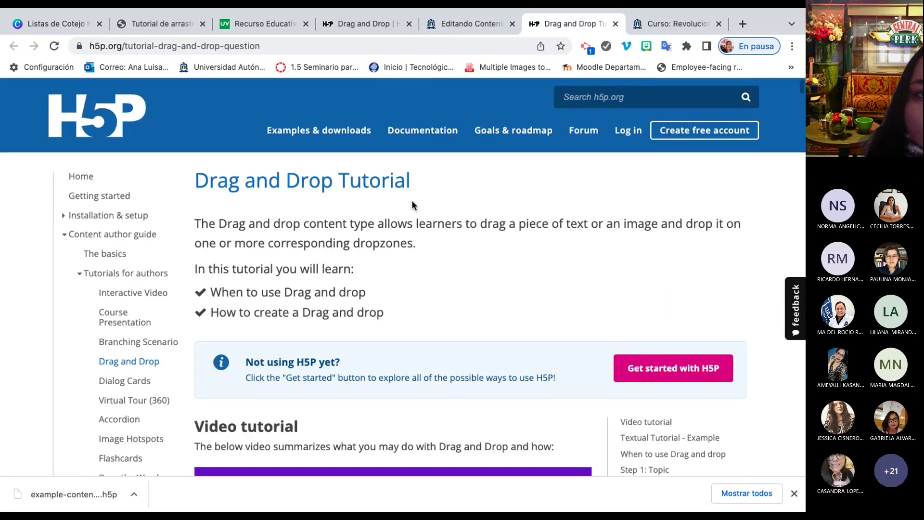
{"action": "scroll", "coordinate": [411, 200], "scroll_direction": "down", "scroll_amount": 2}
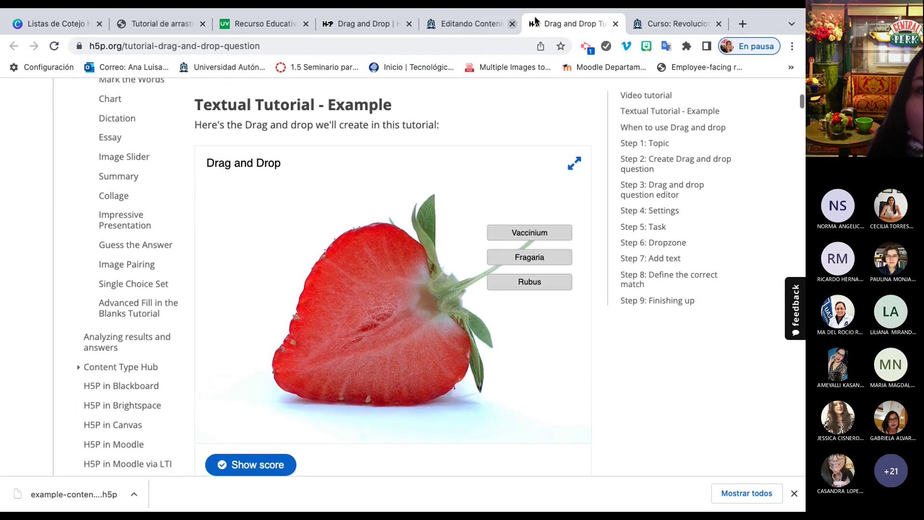
Look through the tutorial course's sections down to Uso Correcto de Licencias Creative Commons and Listas de Cotejo H5P, and return to the H5P tutorial.
{"action": "left_click", "coordinate": [672, 25]}
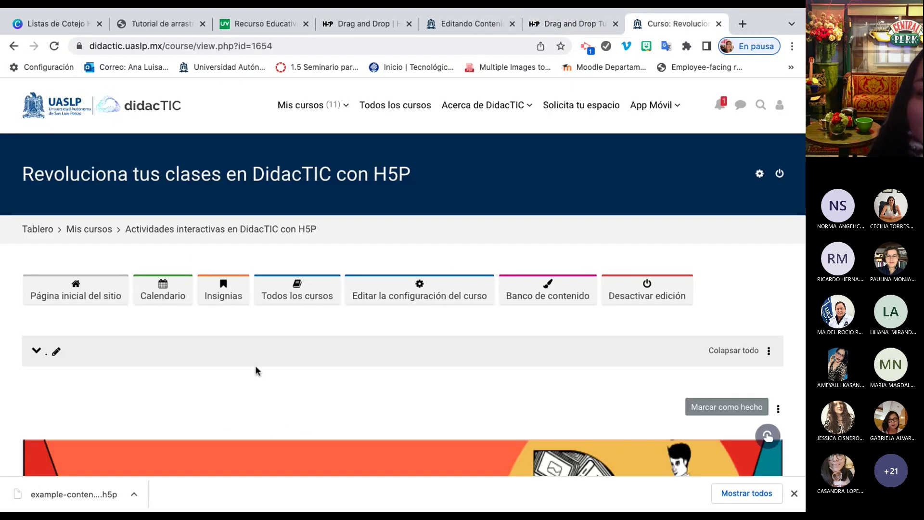
{"action": "scroll", "coordinate": [255, 365], "scroll_direction": "down", "scroll_amount": 8}
{"action": "scroll", "coordinate": [255, 366], "scroll_direction": "down", "scroll_amount": 15}
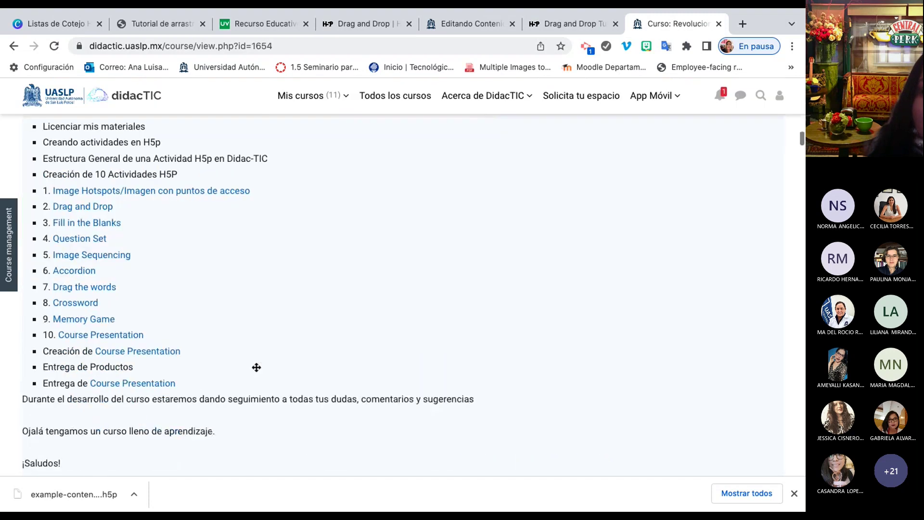
{"action": "scroll", "coordinate": [256, 367], "scroll_direction": "down", "scroll_amount": 10}
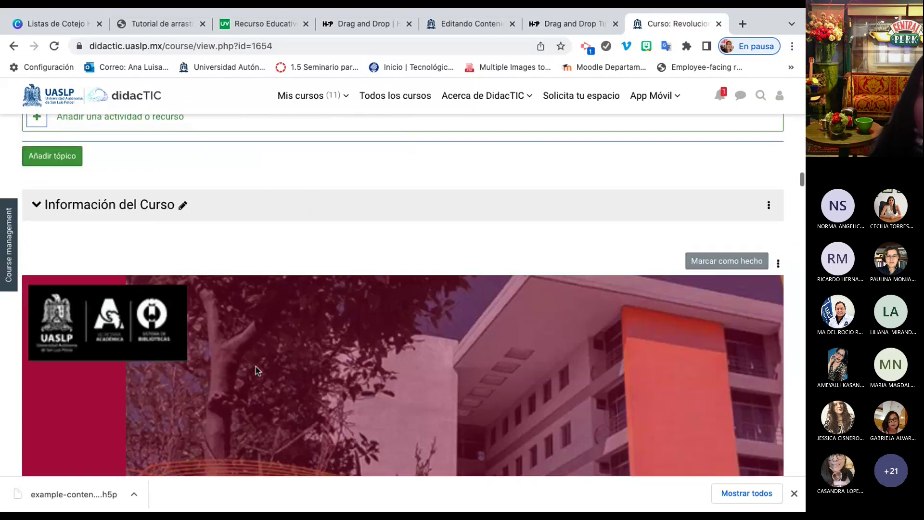
{"action": "scroll", "coordinate": [256, 370], "scroll_direction": "down", "scroll_amount": 10}
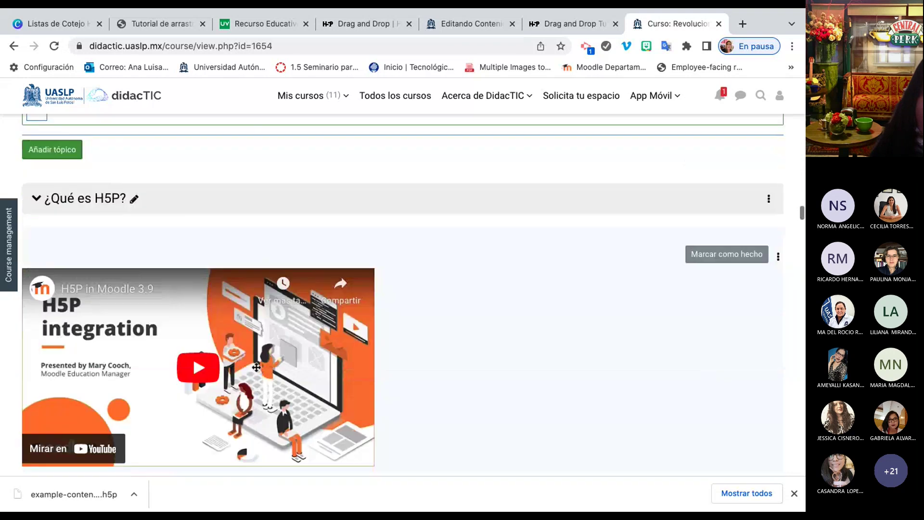
{"action": "scroll", "coordinate": [257, 371], "scroll_direction": "down", "scroll_amount": 3}
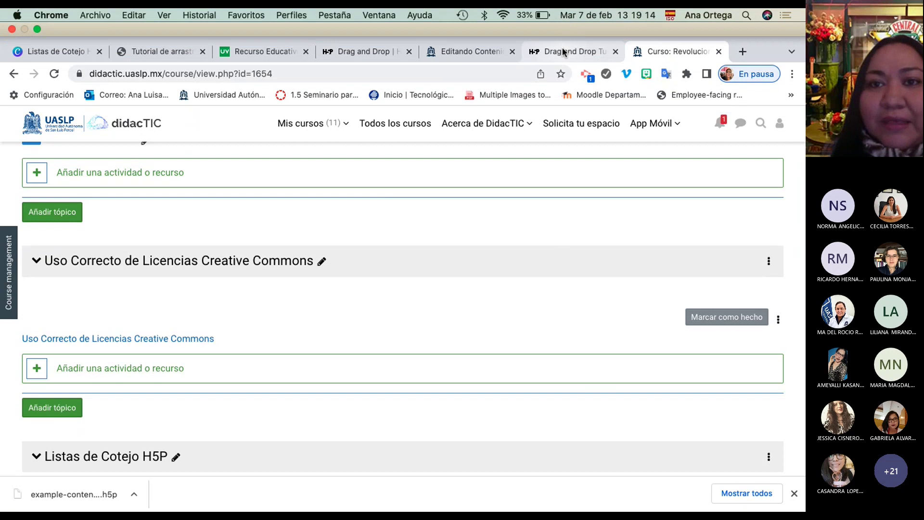
{"action": "left_click", "coordinate": [563, 51]}
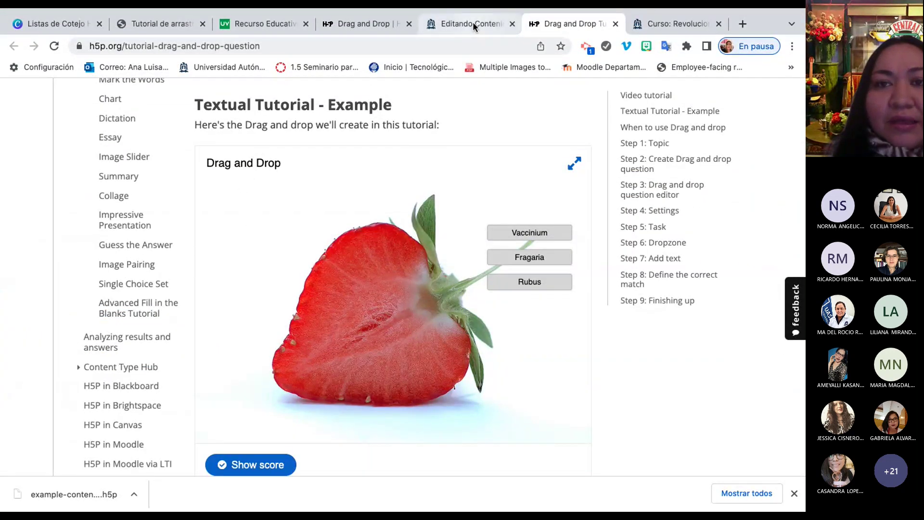
{"action": "left_click", "coordinate": [473, 21]}
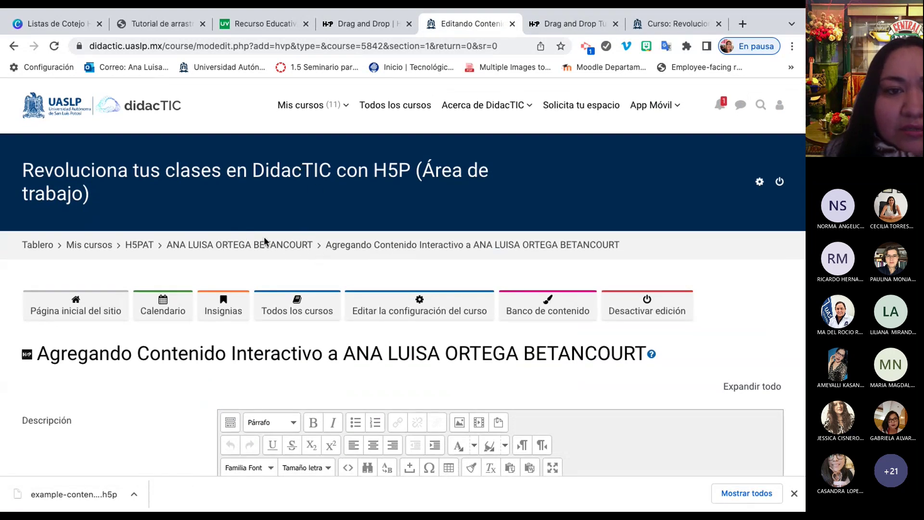
{"action": "left_click", "coordinate": [141, 244]}
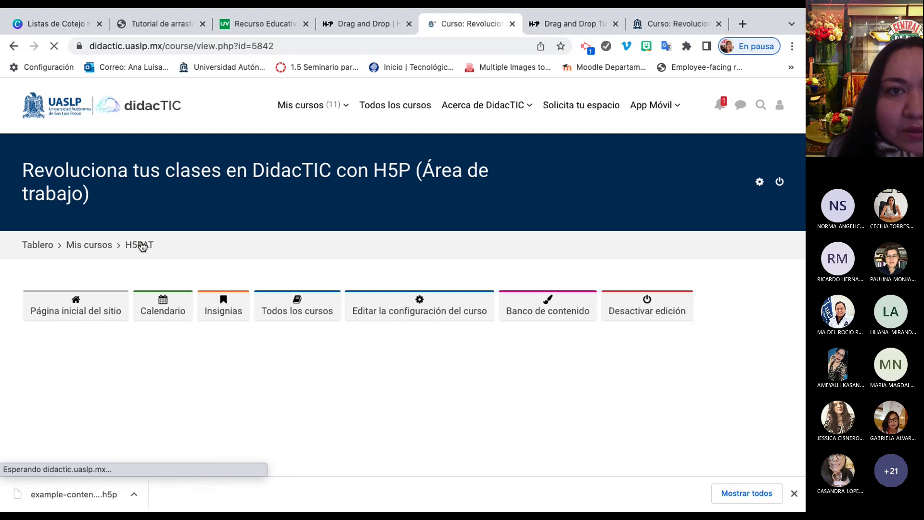
{"action": "left_click", "coordinate": [206, 45]}
{"action": "key", "text": "super+c"}
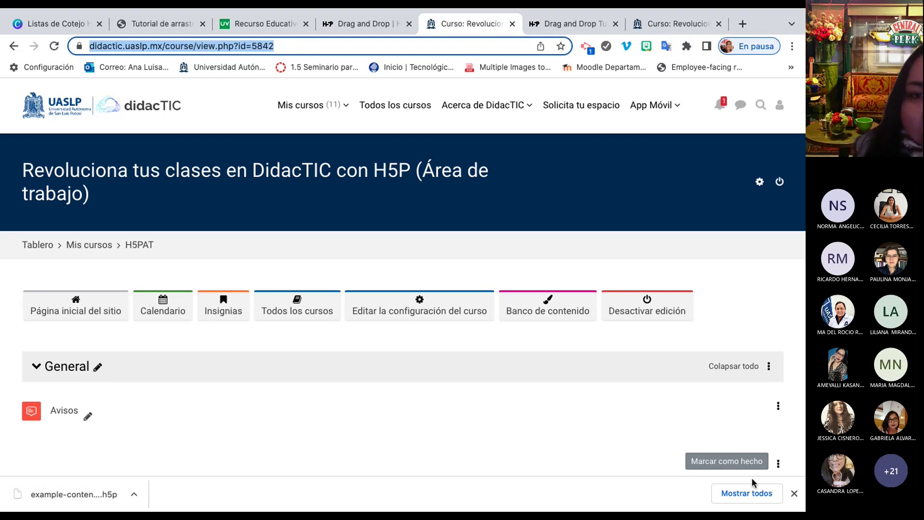
{"action": "key", "text": "super+Tab"}
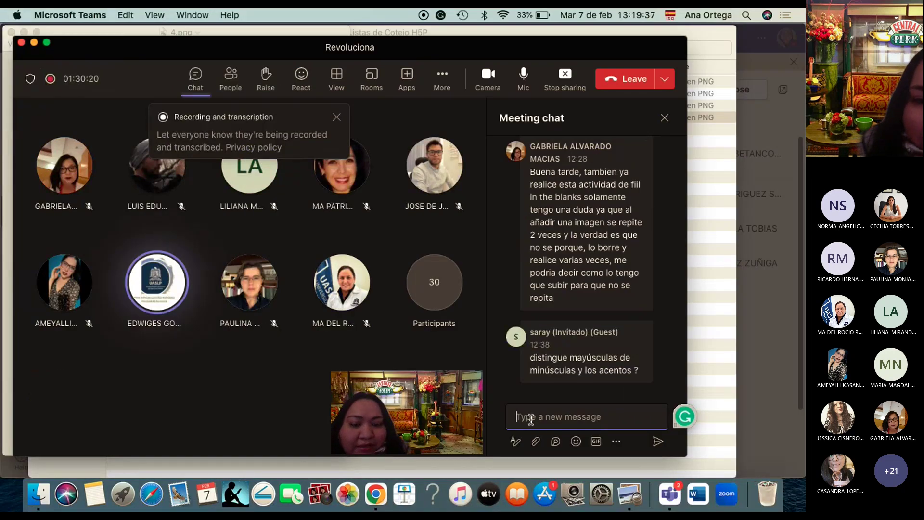
{"action": "key", "text": "super+v"}
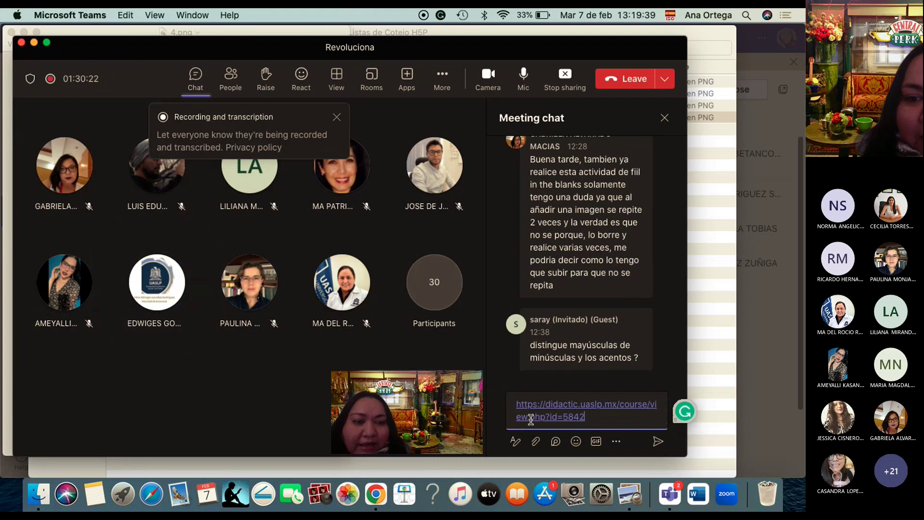
{"action": "key", "text": "Return"}
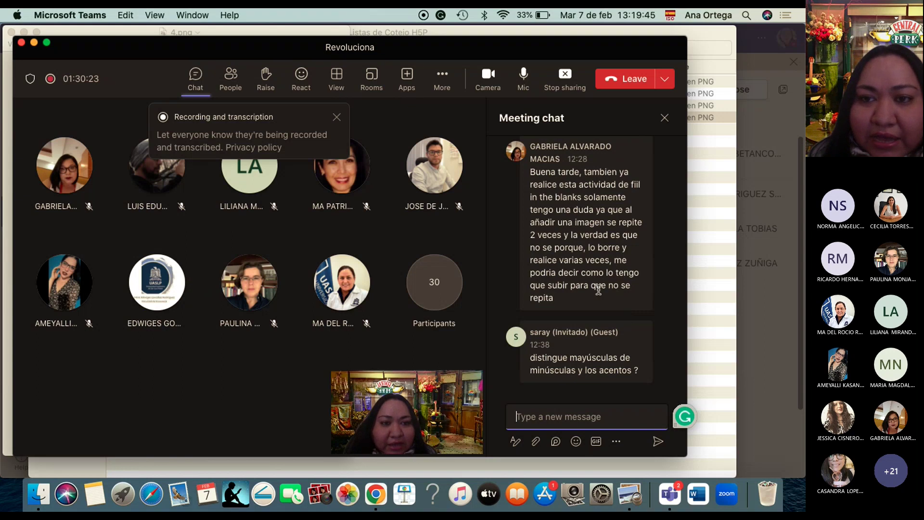
{"action": "scroll", "coordinate": [599, 201], "scroll_direction": "up", "scroll_amount": 10}
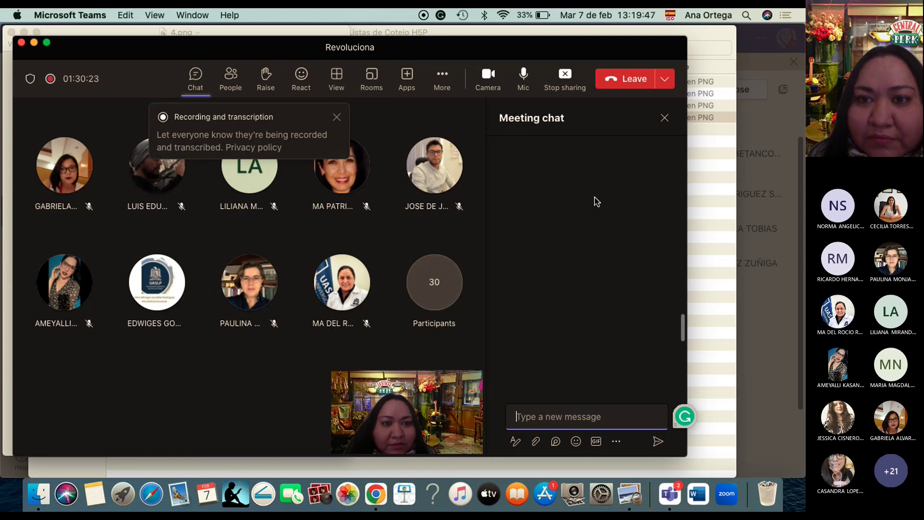
{"action": "key", "text": "super+v"}
{"action": "key", "text": "Return"}
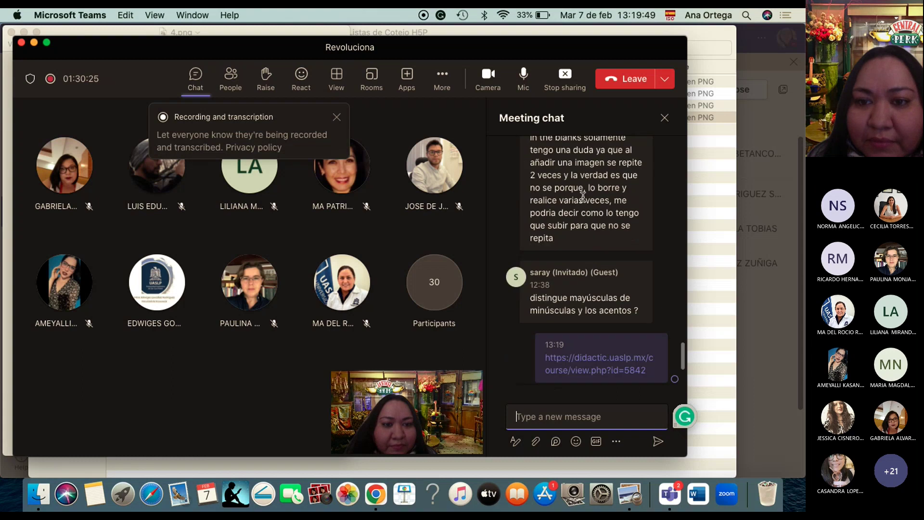
Look back through the meeting chat from the last-read marker, past the earlier workspace link and participants' questions, to the newly posted link.
{"action": "scroll", "coordinate": [583, 200], "scroll_direction": "up", "scroll_amount": 10}
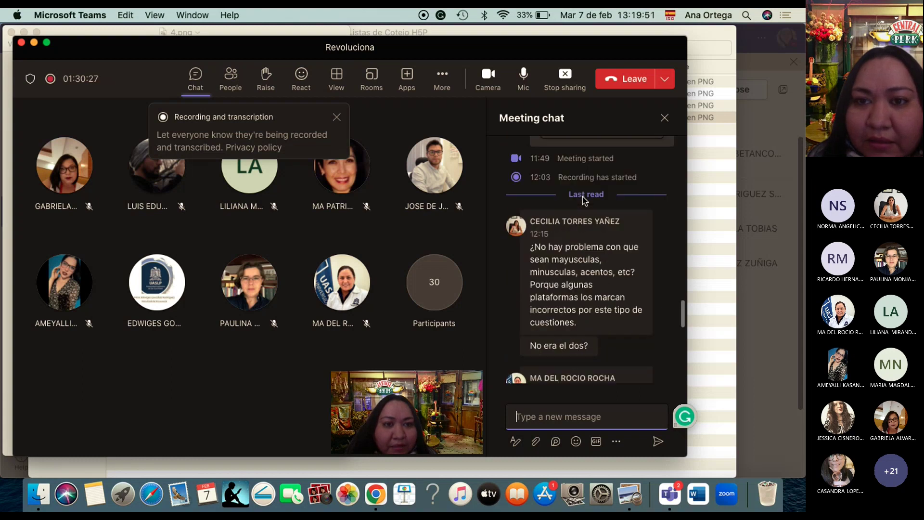
{"action": "scroll", "coordinate": [583, 196], "scroll_direction": "down", "scroll_amount": 5}
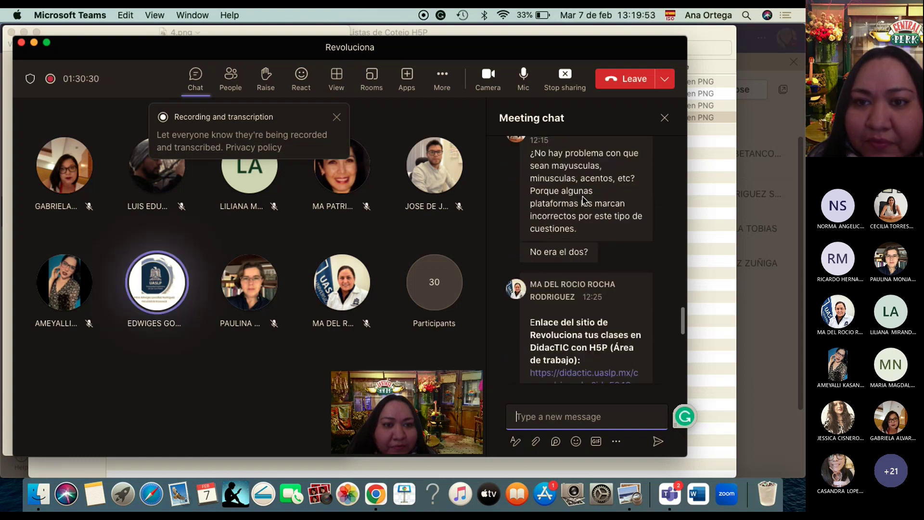
{"action": "scroll", "coordinate": [584, 199], "scroll_direction": "down", "scroll_amount": 4}
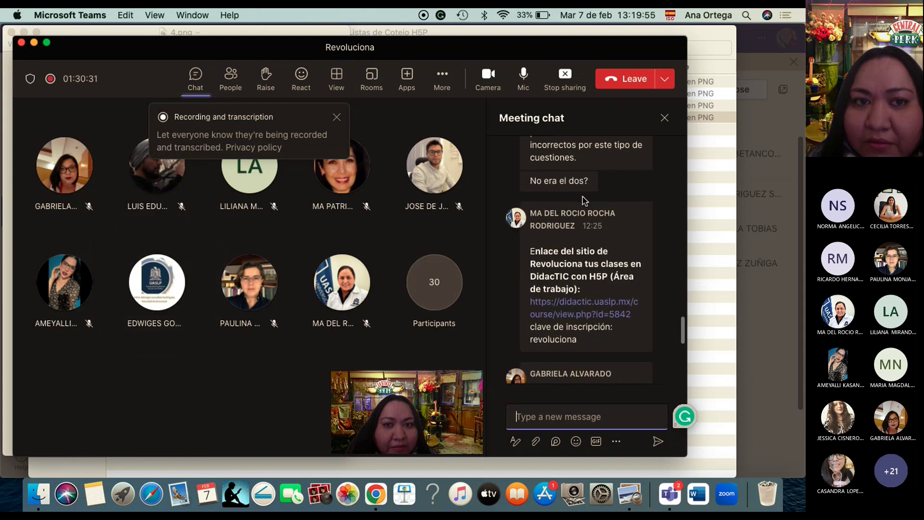
{"action": "scroll", "coordinate": [583, 199], "scroll_direction": "down", "scroll_amount": 1}
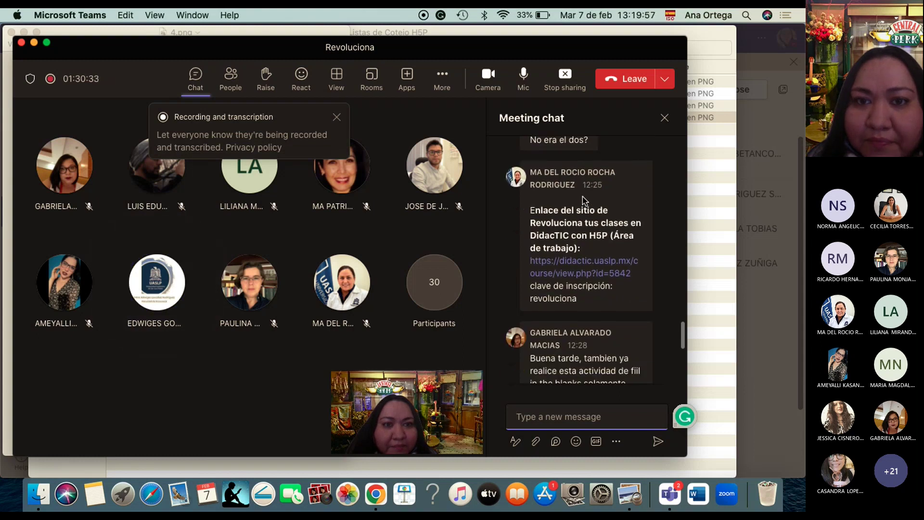
{"action": "scroll", "coordinate": [583, 199], "scroll_direction": "down", "scroll_amount": 3}
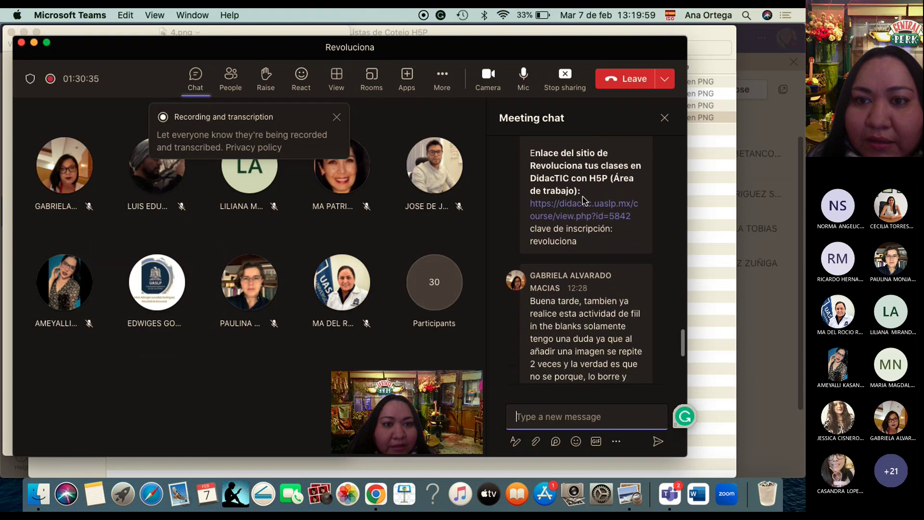
{"action": "scroll", "coordinate": [583, 199], "scroll_direction": "down", "scroll_amount": 5}
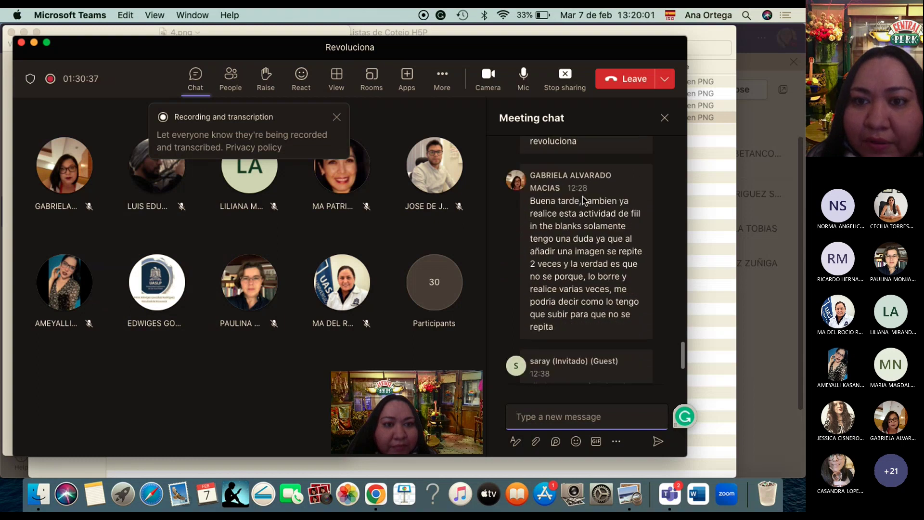
{"action": "scroll", "coordinate": [583, 199], "scroll_direction": "down", "scroll_amount": 4}
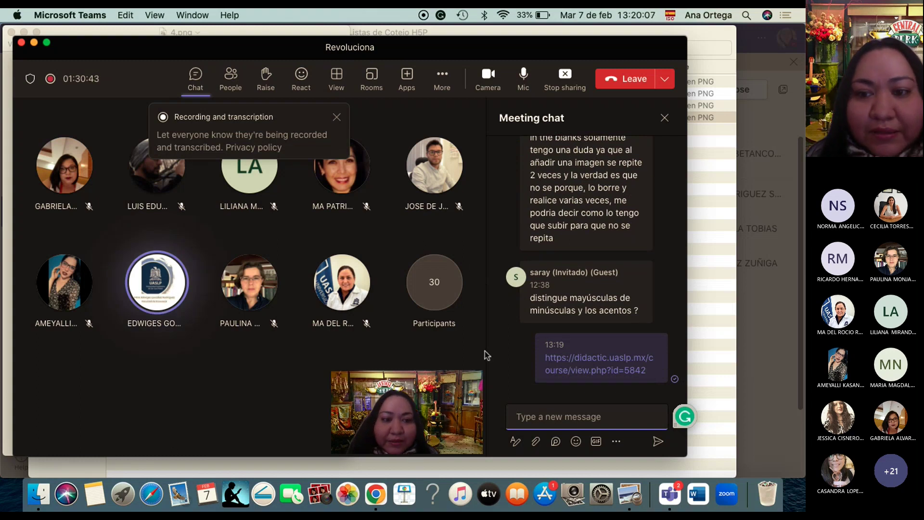
Open the course link from the chat, look over the didacTIC sign-in page, and close that Safari window.
{"action": "left_click", "coordinate": [574, 373]}
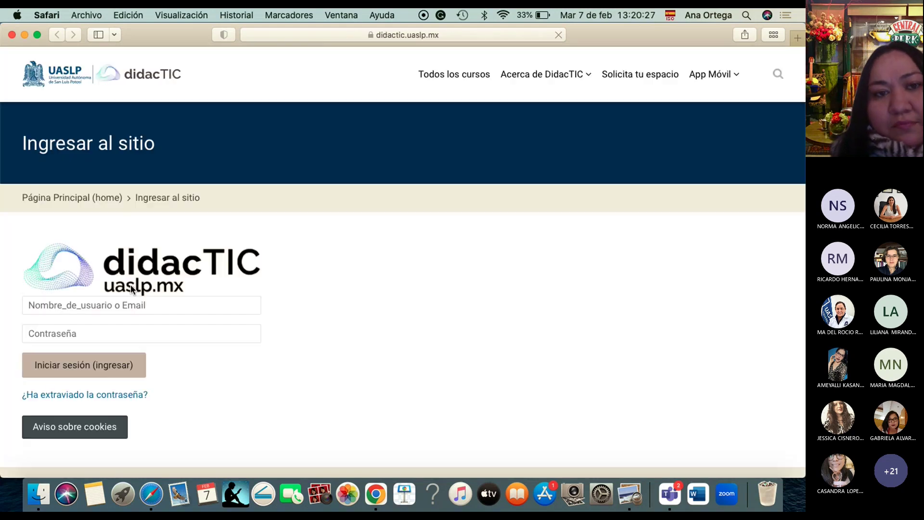
{"action": "scroll", "coordinate": [131, 284], "scroll_direction": "down", "scroll_amount": 1}
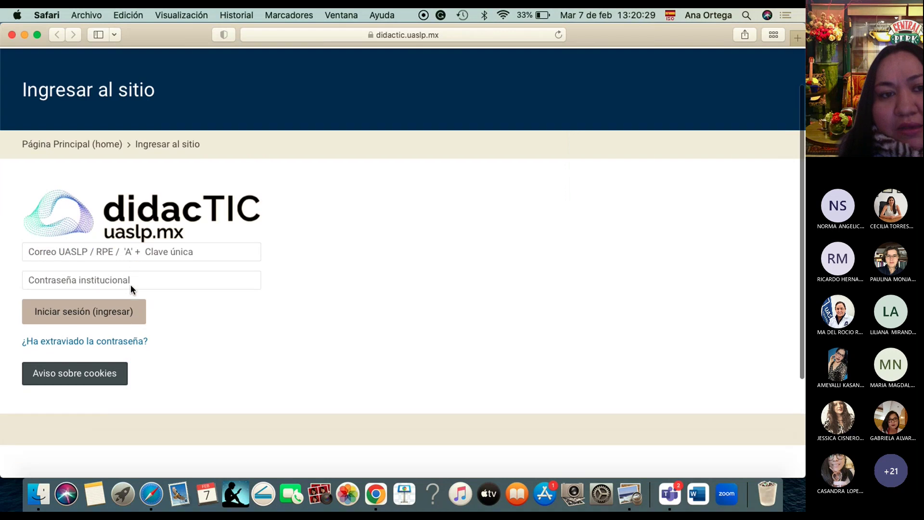
{"action": "scroll", "coordinate": [131, 284], "scroll_direction": "up", "scroll_amount": 2}
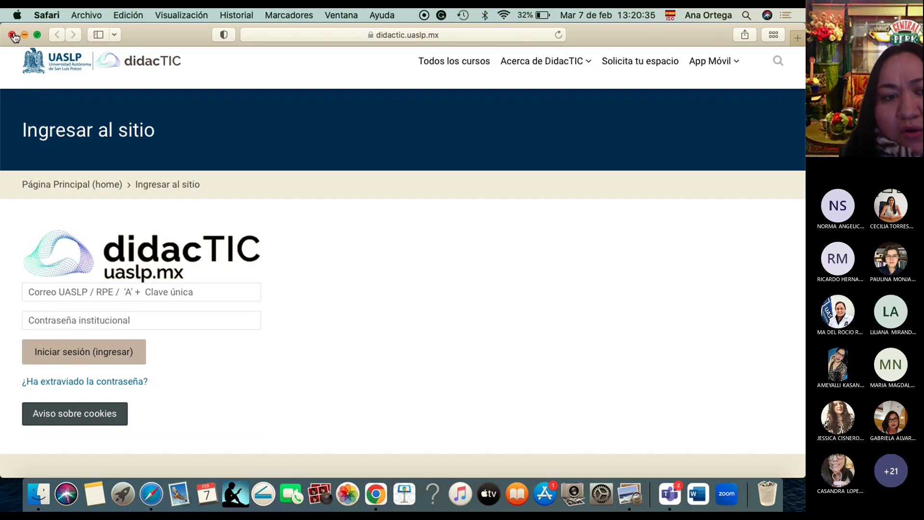
{"action": "left_click", "coordinate": [13, 34]}
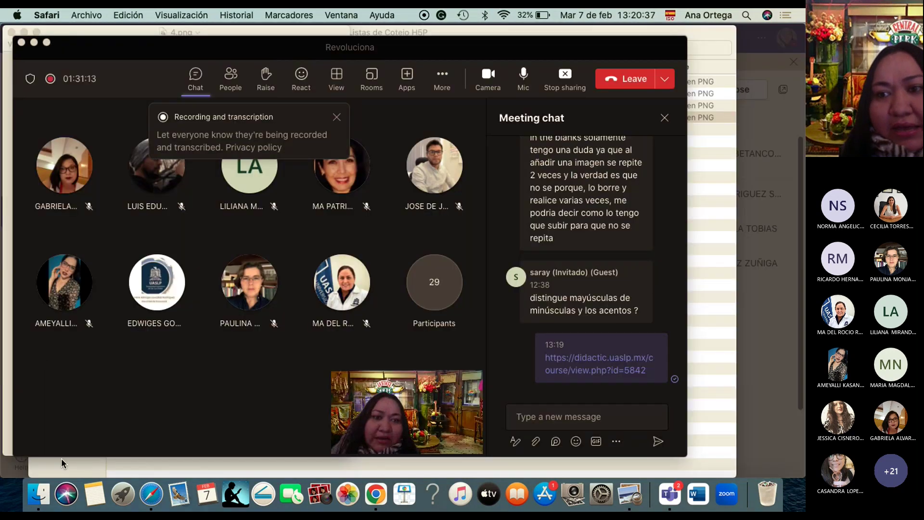
Switch to Google Chrome and add a Contenido Interactivo activity to the first person's section of the H5PAT workspace course.
{"action": "left_click", "coordinate": [375, 498]}
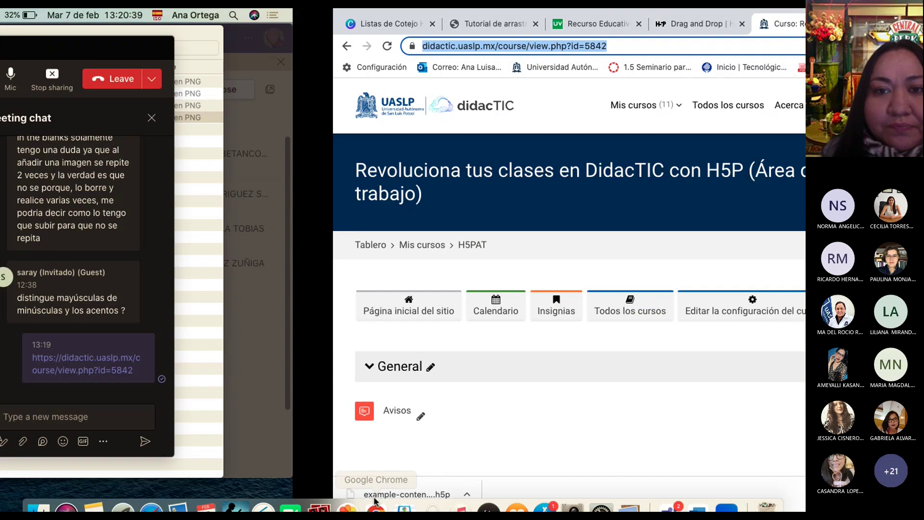
{"action": "scroll", "coordinate": [523, 261], "scroll_direction": "down", "scroll_amount": 10}
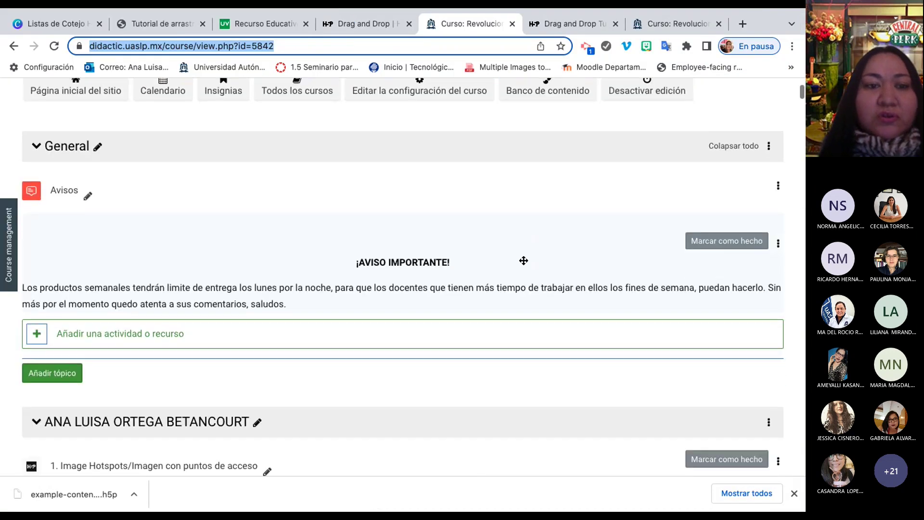
{"action": "scroll", "coordinate": [524, 261], "scroll_direction": "down", "scroll_amount": 4}
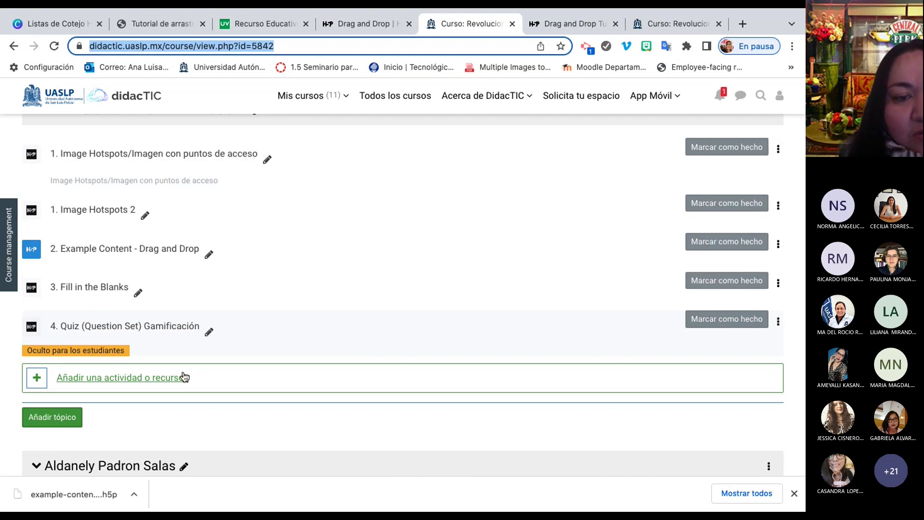
{"action": "left_click", "coordinate": [185, 376]}
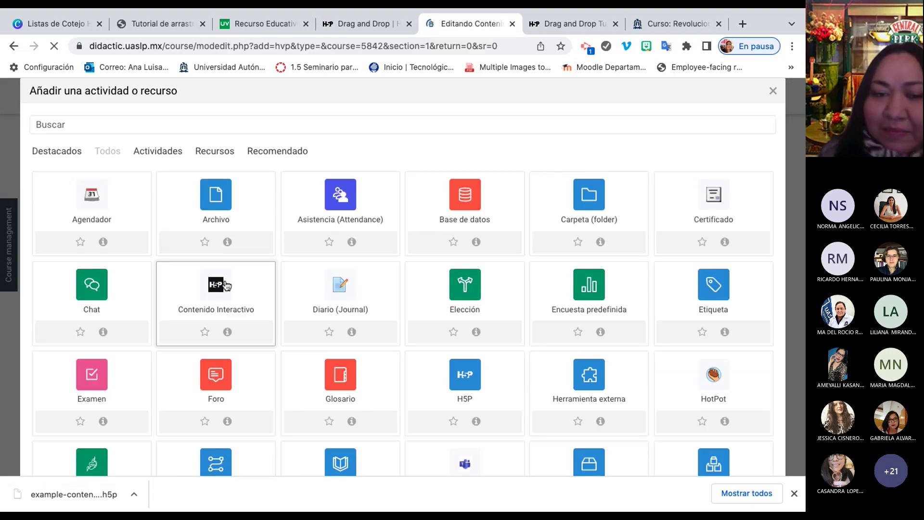
Choose Drag and Drop as the content type for the new interactive content activity.
{"action": "scroll", "coordinate": [226, 285], "scroll_direction": "down", "scroll_amount": 6}
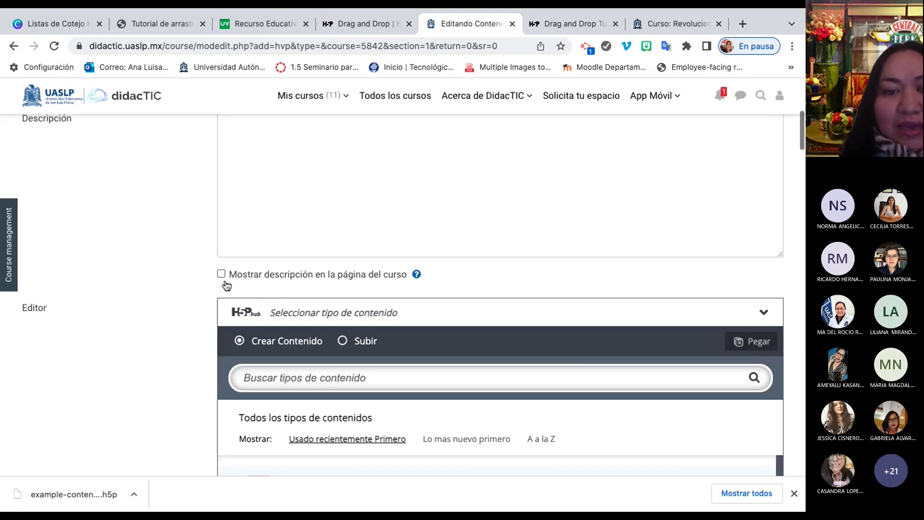
{"action": "scroll", "coordinate": [226, 285], "scroll_direction": "down", "scroll_amount": 5}
{"action": "scroll", "coordinate": [226, 286], "scroll_direction": "down", "scroll_amount": 6}
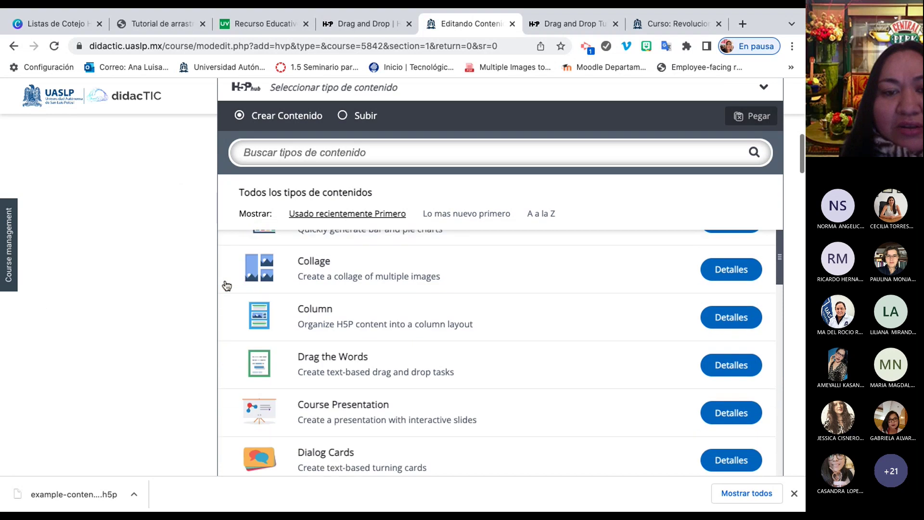
{"action": "scroll", "coordinate": [226, 286], "scroll_direction": "down", "scroll_amount": 4}
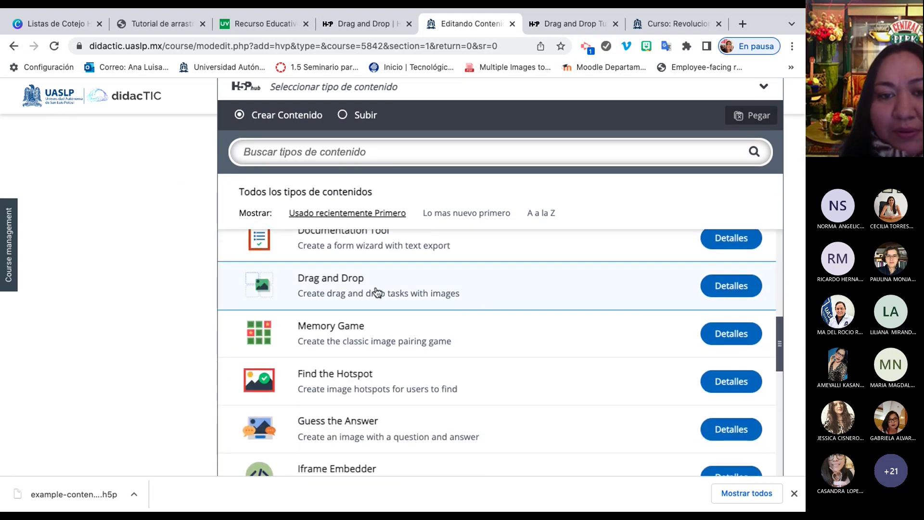
{"action": "left_click", "coordinate": [375, 290]}
Open the Drag and Drop content type's example and tutorial links in separate new tabs.
{"action": "scroll", "coordinate": [374, 286], "scroll_direction": "up", "scroll_amount": 2}
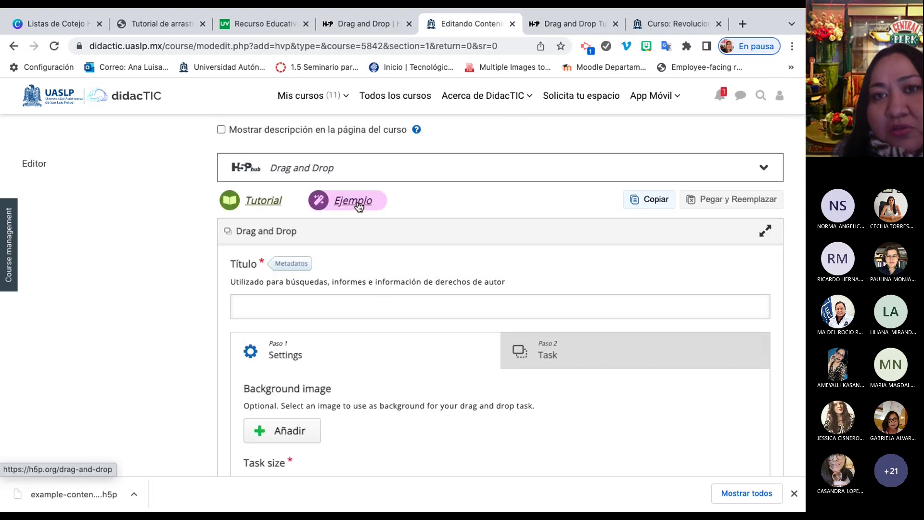
{"action": "right_click", "coordinate": [358, 205]}
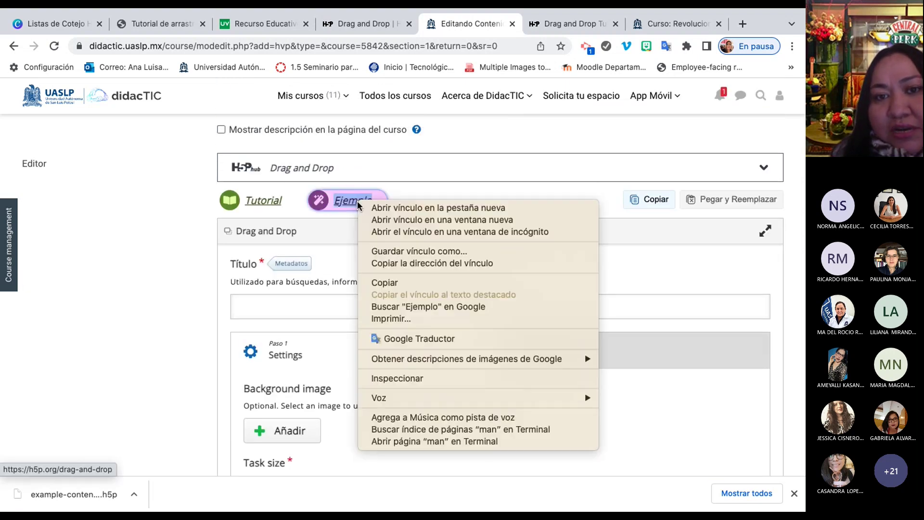
{"action": "left_click", "coordinate": [384, 207]}
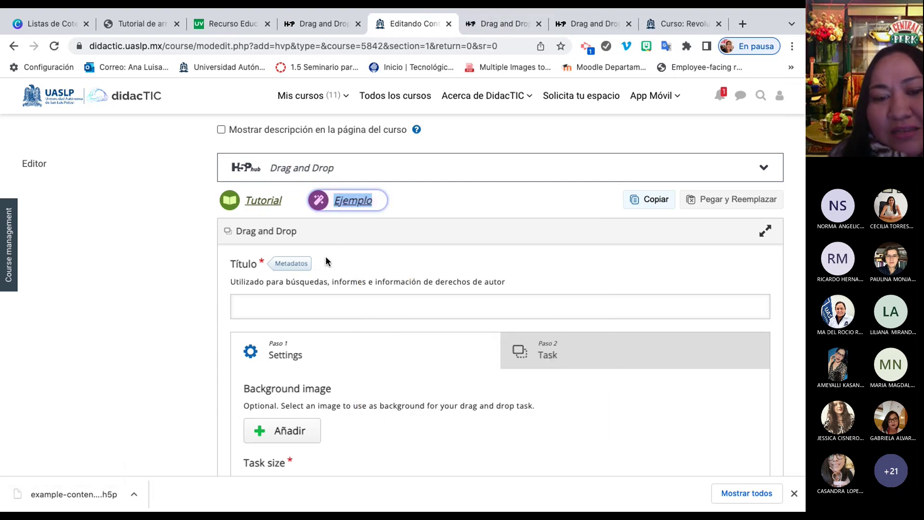
{"action": "right_click", "coordinate": [264, 203]}
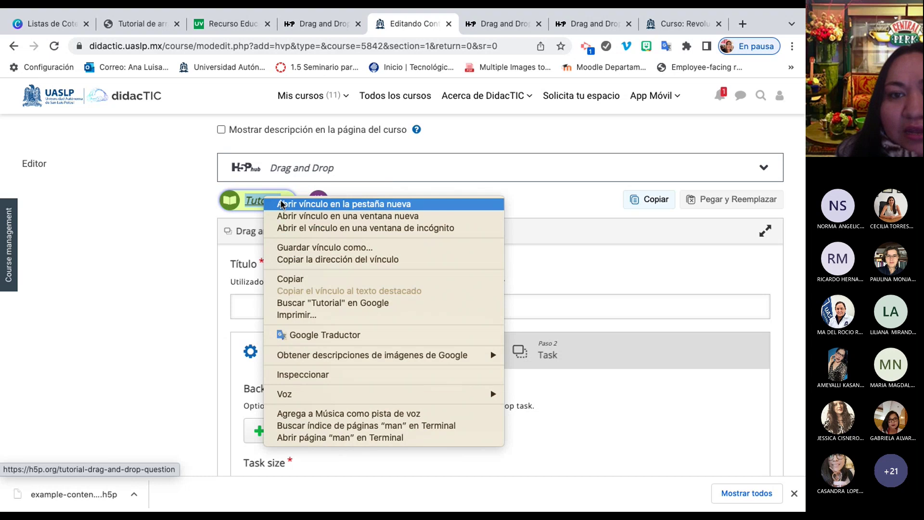
{"action": "left_click", "coordinate": [281, 204]}
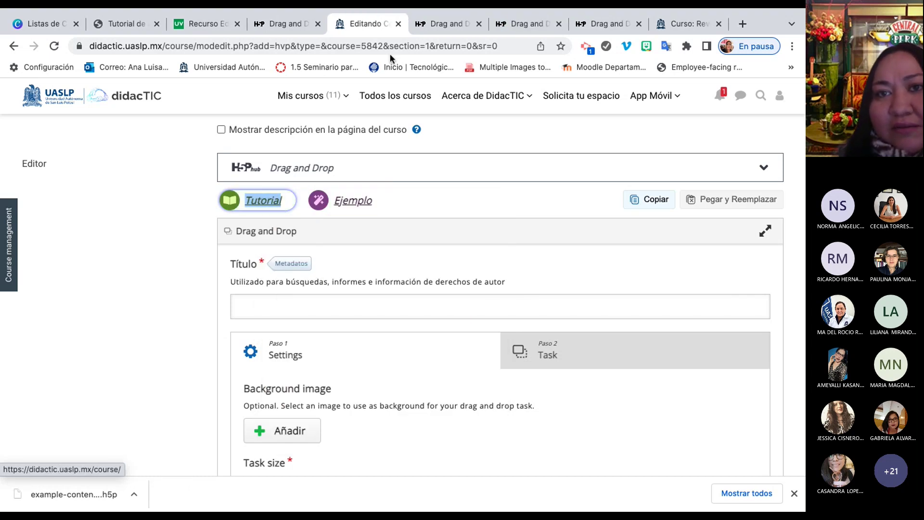
Examine the strawberry exercise on the H5P Drag and Drop example page and the opening of the Drag and Drop Tutorial page.
{"action": "left_click", "coordinate": [445, 25]}
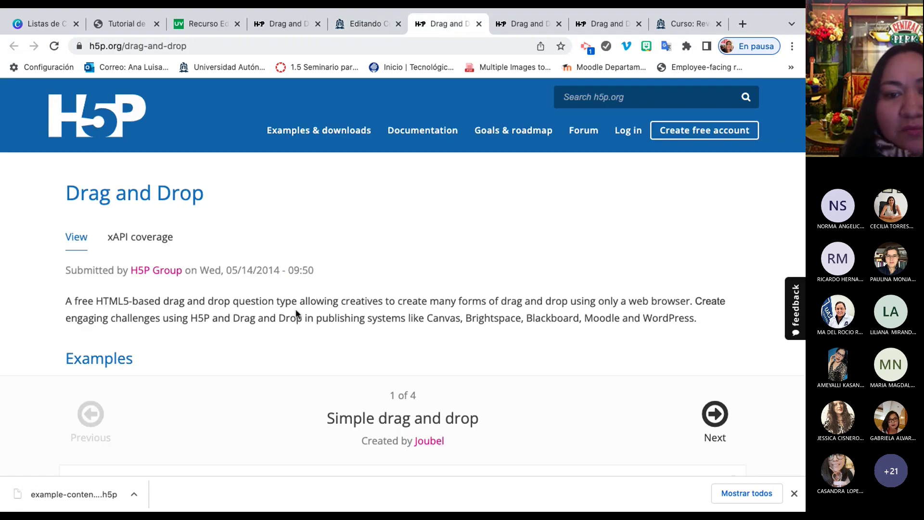
{"action": "scroll", "coordinate": [297, 314], "scroll_direction": "down", "scroll_amount": 10}
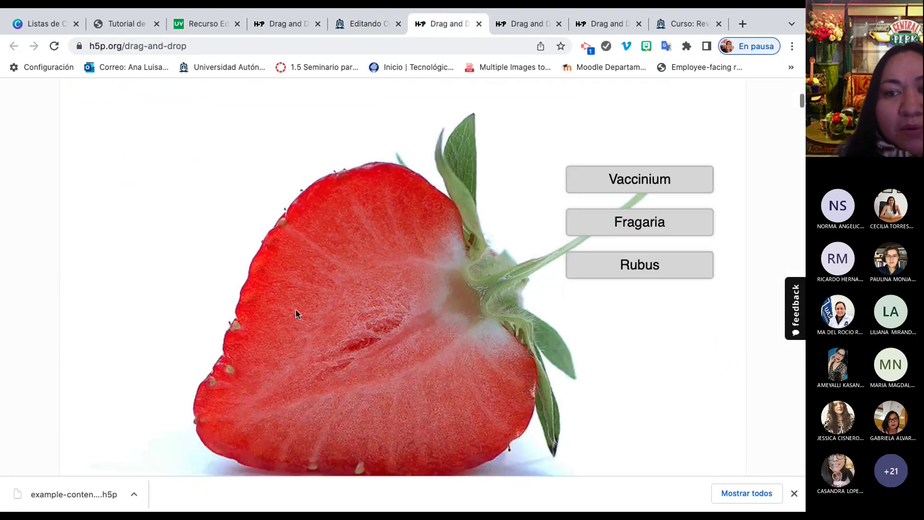
{"action": "scroll", "coordinate": [296, 314], "scroll_direction": "up", "scroll_amount": 5}
{"action": "scroll", "coordinate": [296, 314], "scroll_direction": "down", "scroll_amount": 5}
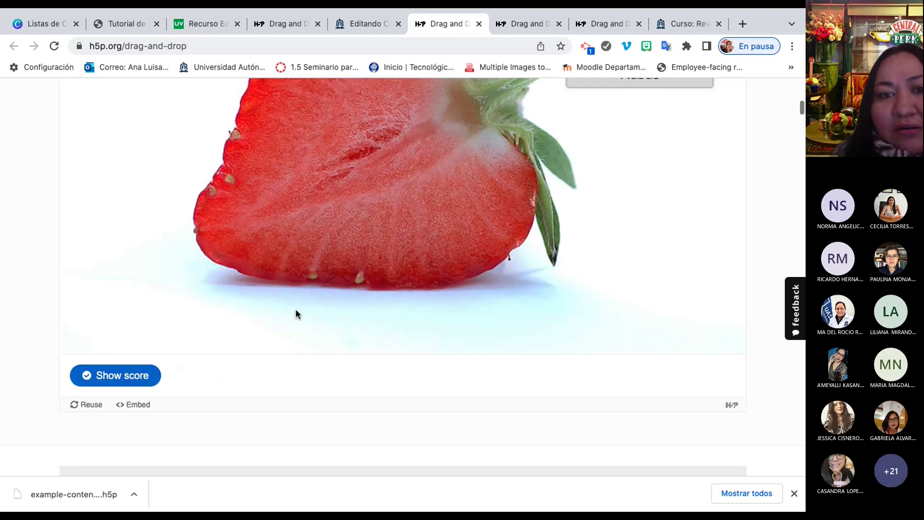
{"action": "scroll", "coordinate": [295, 313], "scroll_direction": "up", "scroll_amount": 4}
{"action": "scroll", "coordinate": [297, 314], "scroll_direction": "down", "scroll_amount": 3}
{"action": "scroll", "coordinate": [298, 314], "scroll_direction": "up", "scroll_amount": 4}
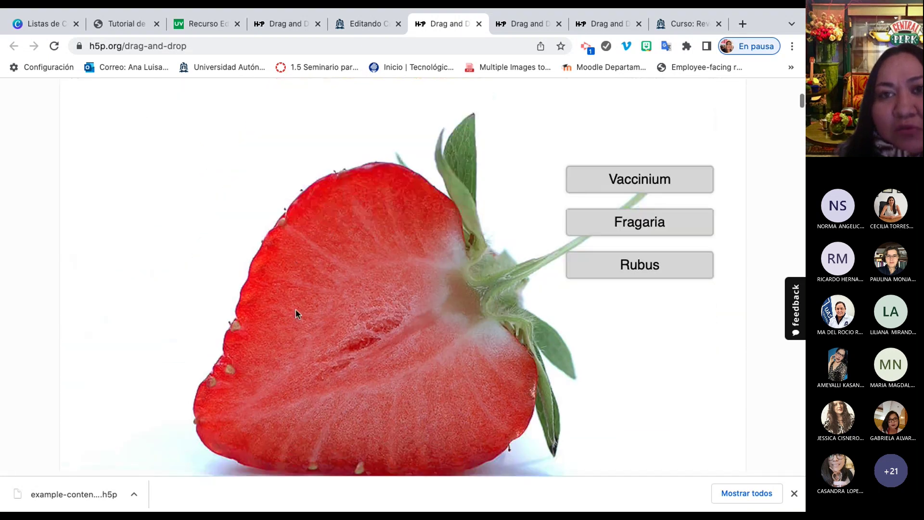
{"action": "left_click", "coordinate": [529, 22]}
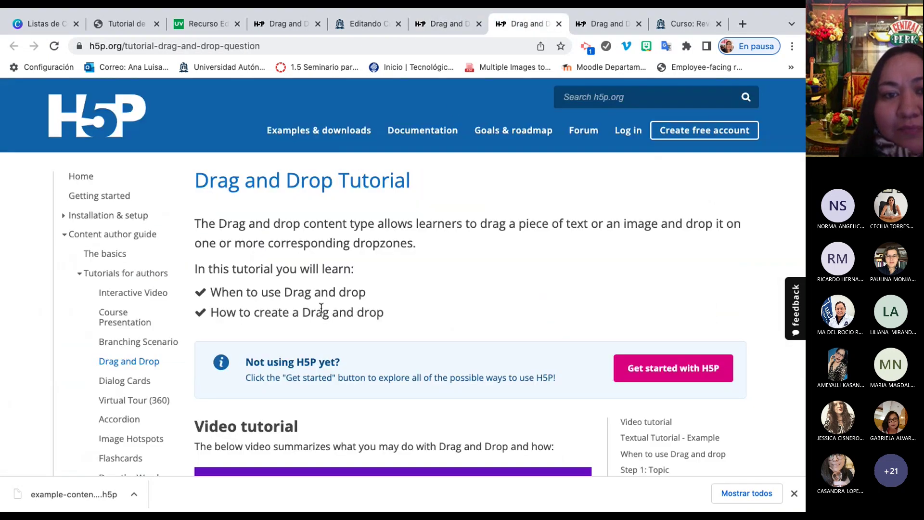
{"action": "scroll", "coordinate": [318, 316], "scroll_direction": "down", "scroll_amount": 3}
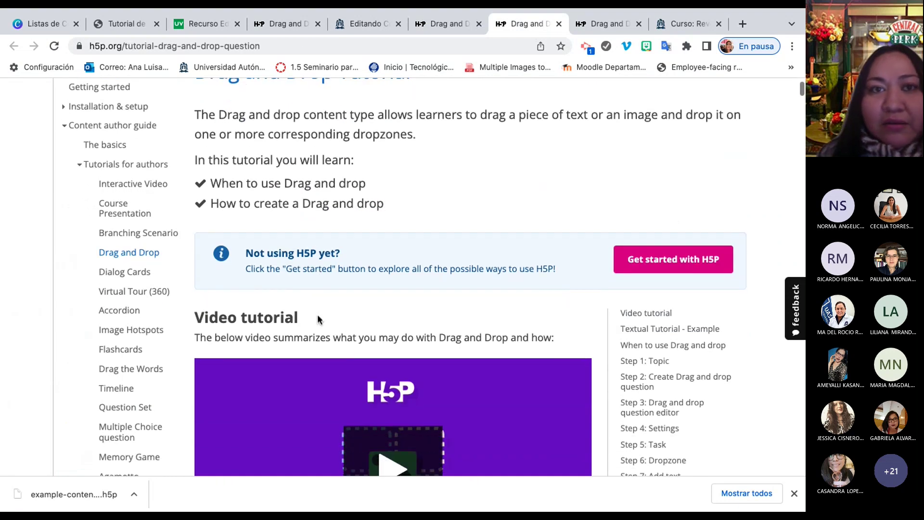
Look through the Spanish PDF Tutorial de arrastrar y soltar, from its introduction to the example on page 2.
{"action": "left_click", "coordinate": [127, 22]}
{"action": "scroll", "coordinate": [146, 369], "scroll_direction": "down", "scroll_amount": 5}
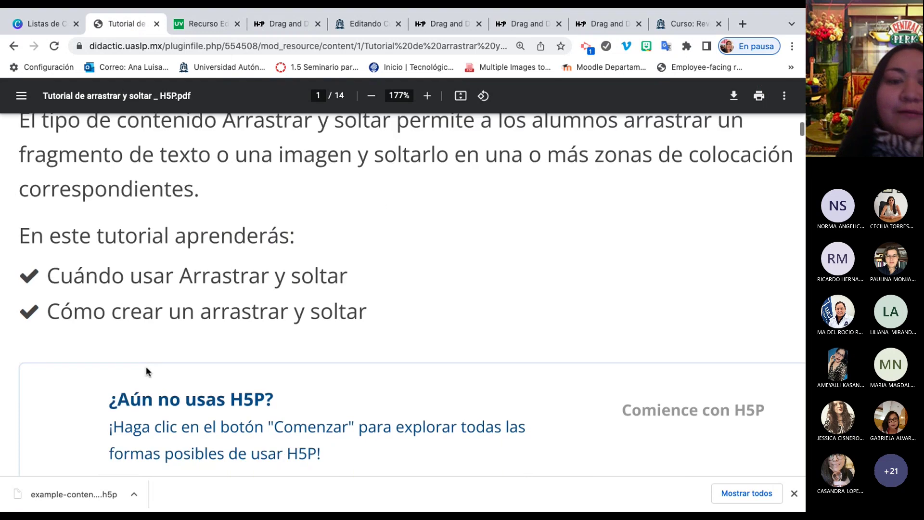
{"action": "scroll", "coordinate": [145, 366], "scroll_direction": "down", "scroll_amount": 2}
{"action": "scroll", "coordinate": [145, 366], "scroll_direction": "down", "scroll_amount": 2}
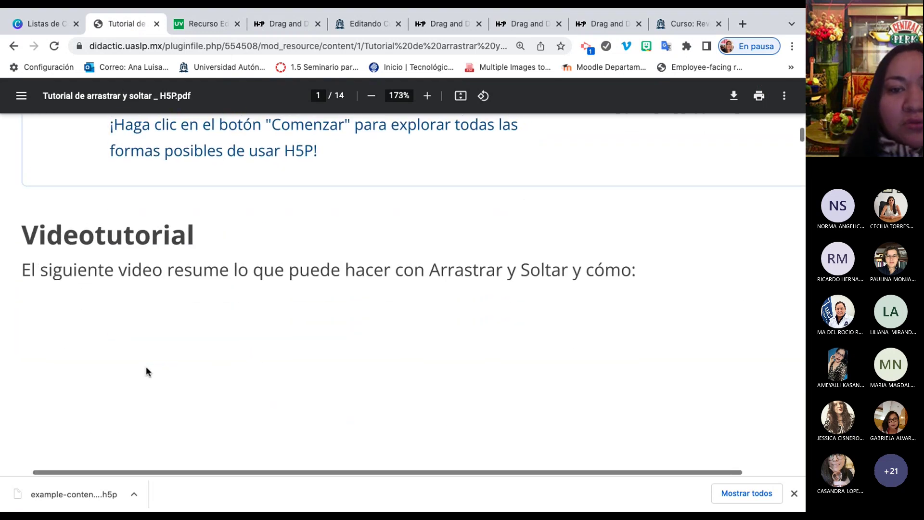
{"action": "scroll", "coordinate": [145, 366], "scroll_direction": "down", "scroll_amount": 3}
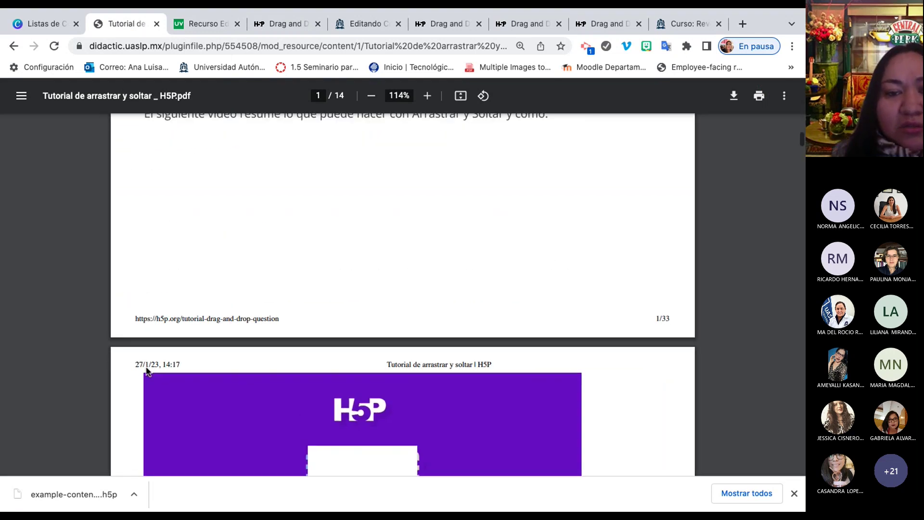
{"action": "scroll", "coordinate": [145, 366], "scroll_direction": "down", "scroll_amount": 5}
{"action": "scroll", "coordinate": [146, 371], "scroll_direction": "down", "scroll_amount": 5}
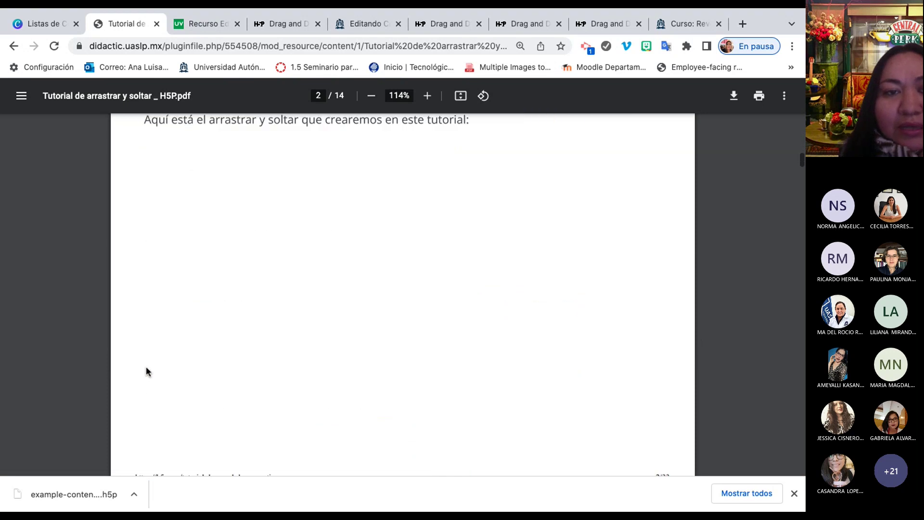
Play the Drag and Drop video tutorial on the H5P tutorial page in full screen.
{"action": "scroll", "coordinate": [146, 369], "scroll_direction": "up", "scroll_amount": 5}
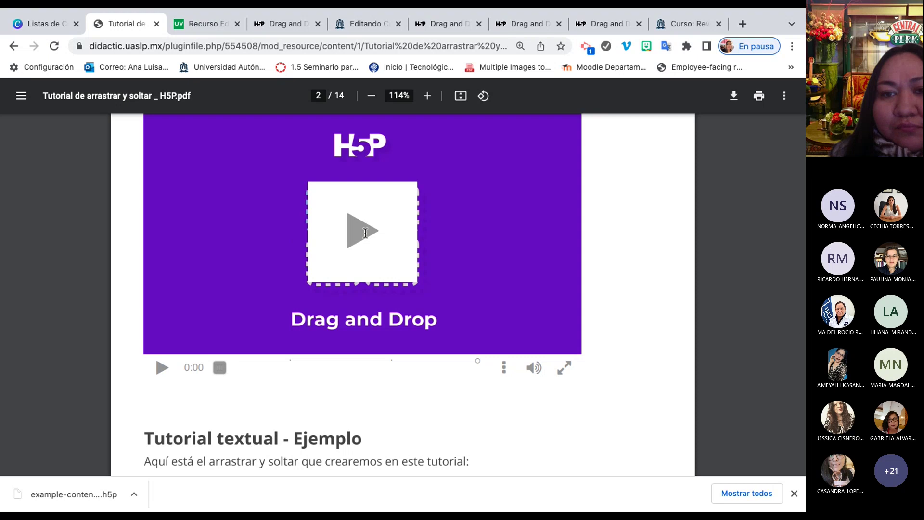
{"action": "left_click", "coordinate": [525, 24]}
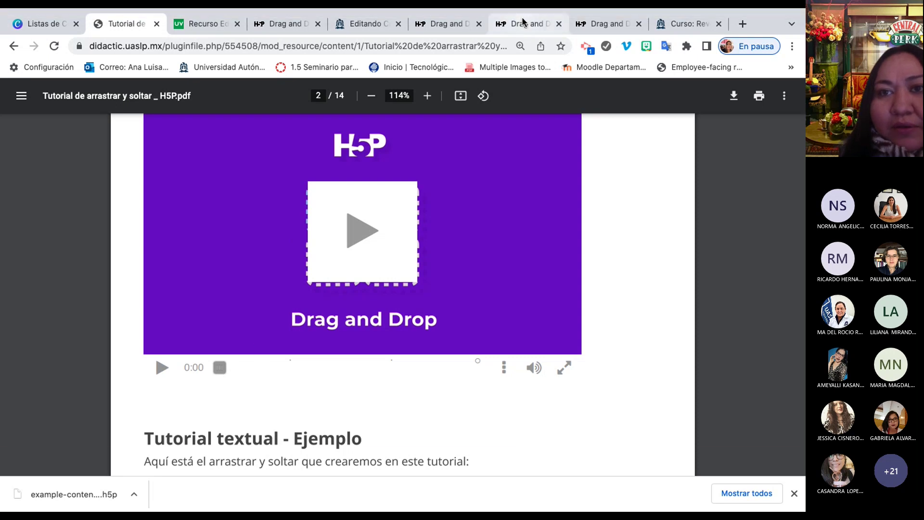
{"action": "scroll", "coordinate": [378, 270], "scroll_direction": "down", "scroll_amount": 3}
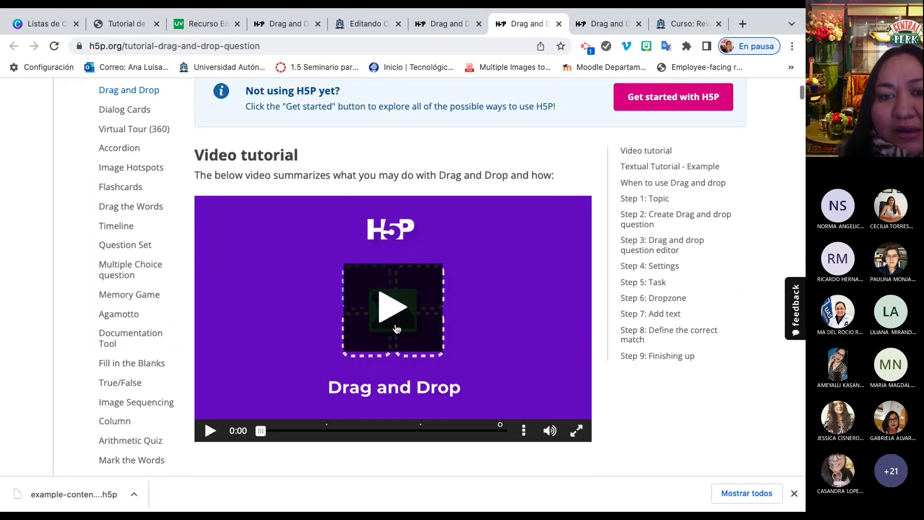
{"action": "left_click", "coordinate": [392, 312]}
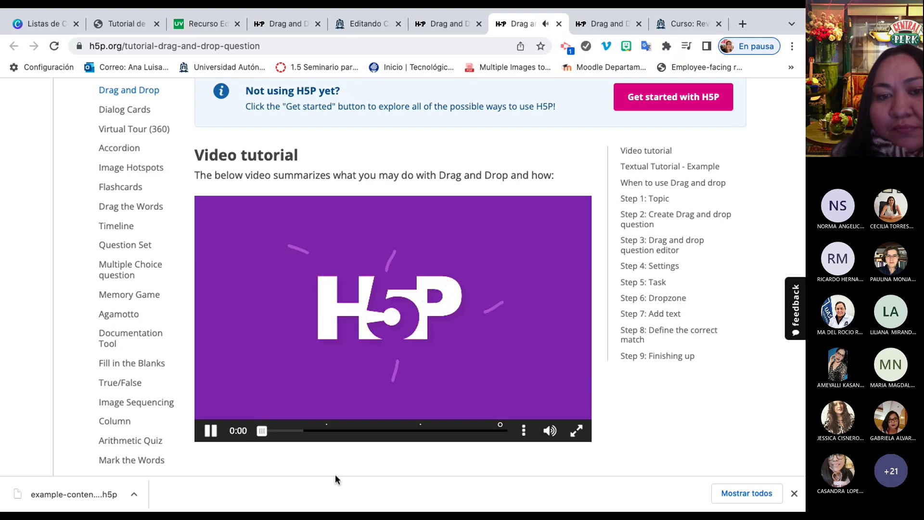
{"action": "left_click", "coordinate": [576, 428]}
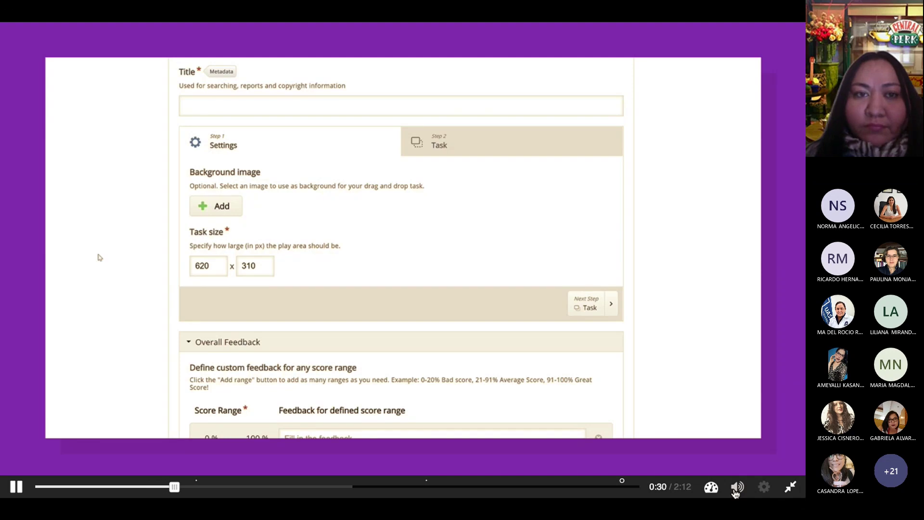
Watch the video's Step 1 on background and size, pausing at the background image and task size settings.
{"action": "left_click", "coordinate": [16, 487]}
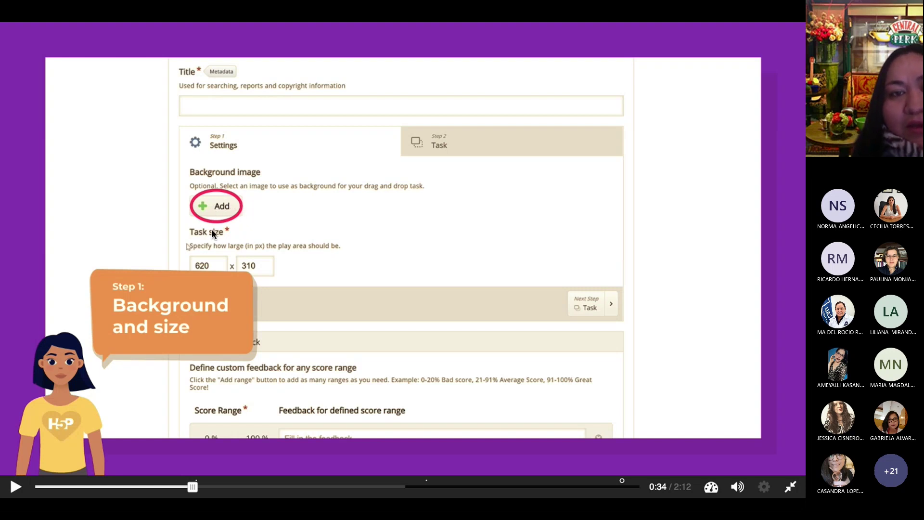
{"action": "left_click", "coordinate": [16, 487]}
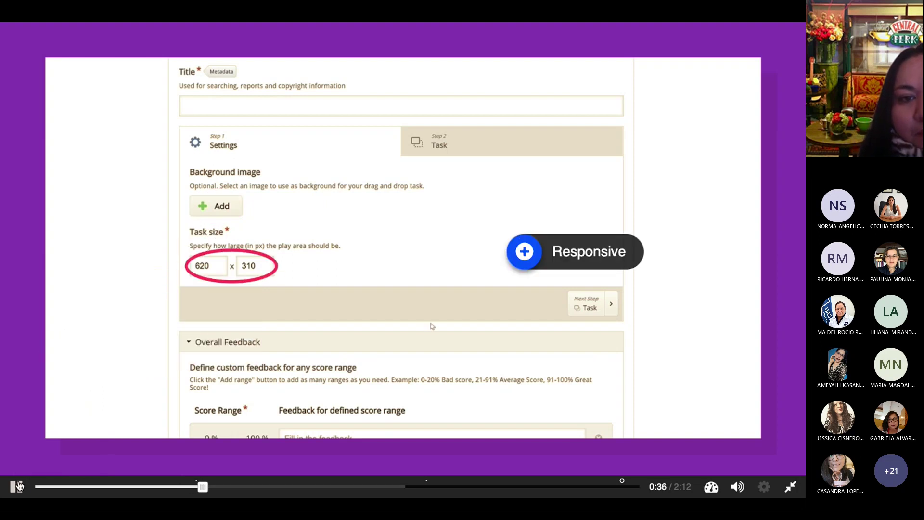
{"action": "left_click", "coordinate": [19, 486]}
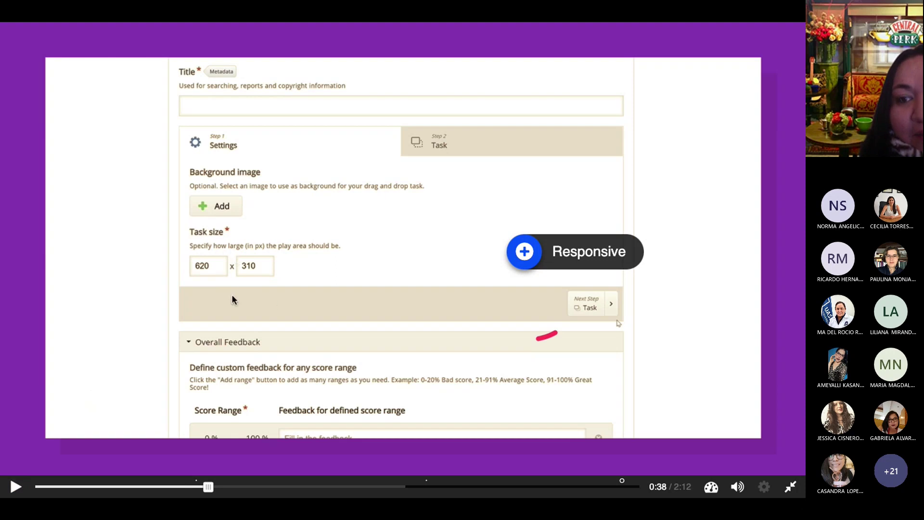
{"action": "left_click", "coordinate": [15, 487]}
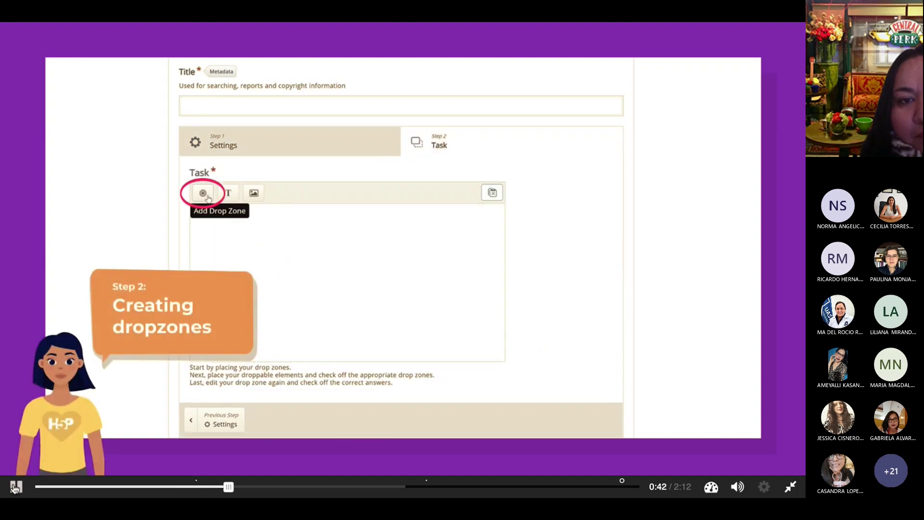
Watch the video's Step 2 on creating dropzones, pausing at the Add Drop Zone tool and the placed Verbs zone.
{"action": "left_click", "coordinate": [15, 487]}
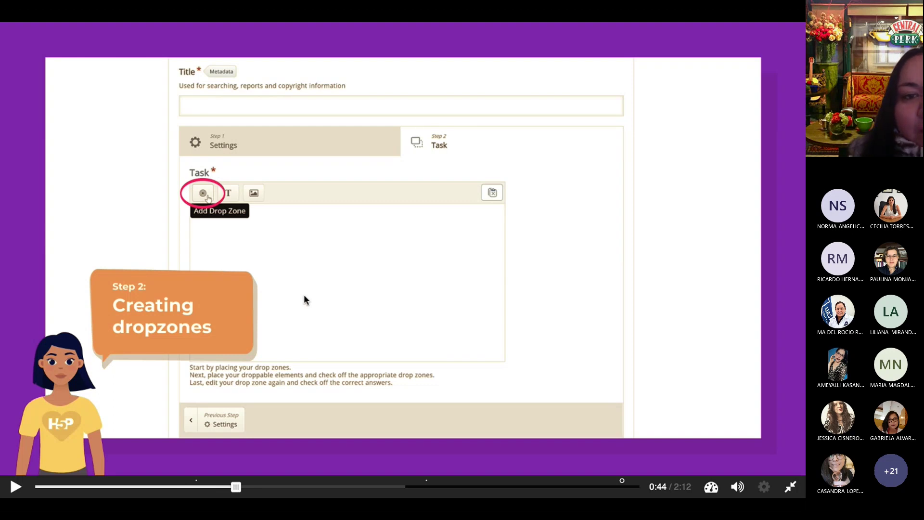
{"action": "left_click", "coordinate": [16, 488]}
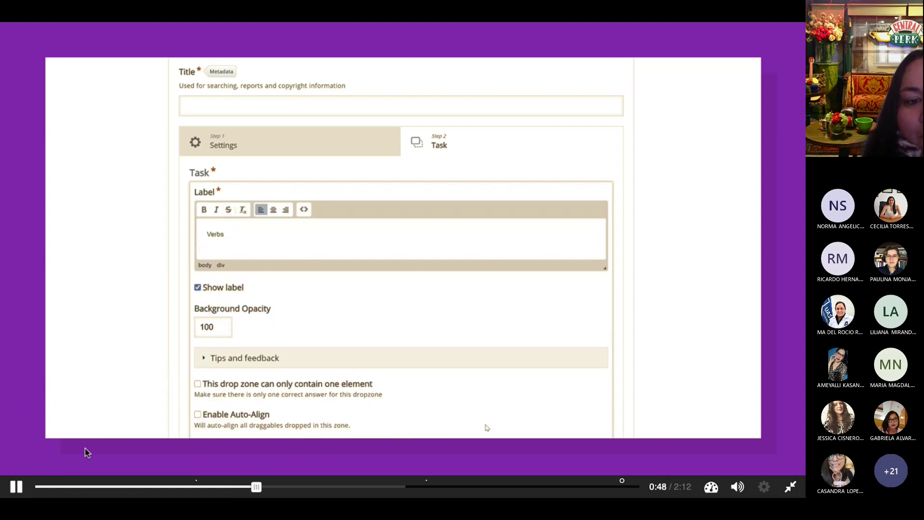
{"action": "left_click", "coordinate": [17, 487]}
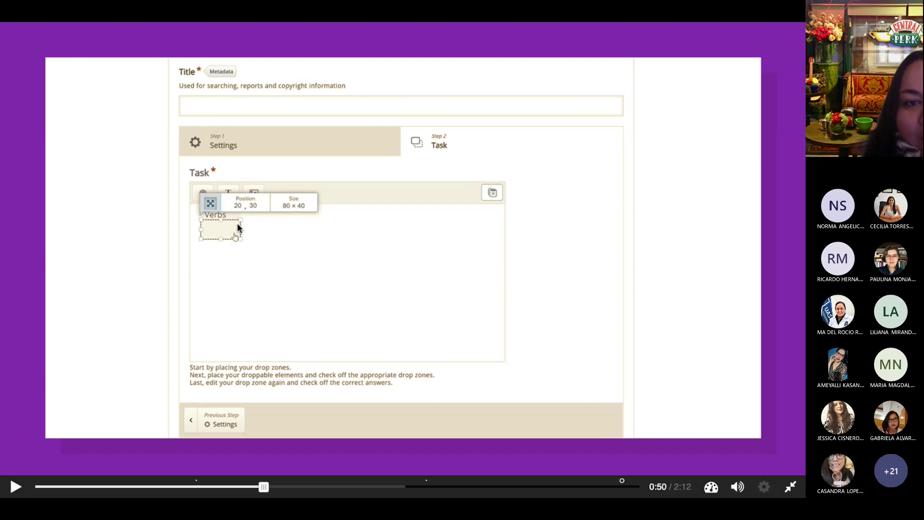
{"action": "left_click", "coordinate": [17, 487]}
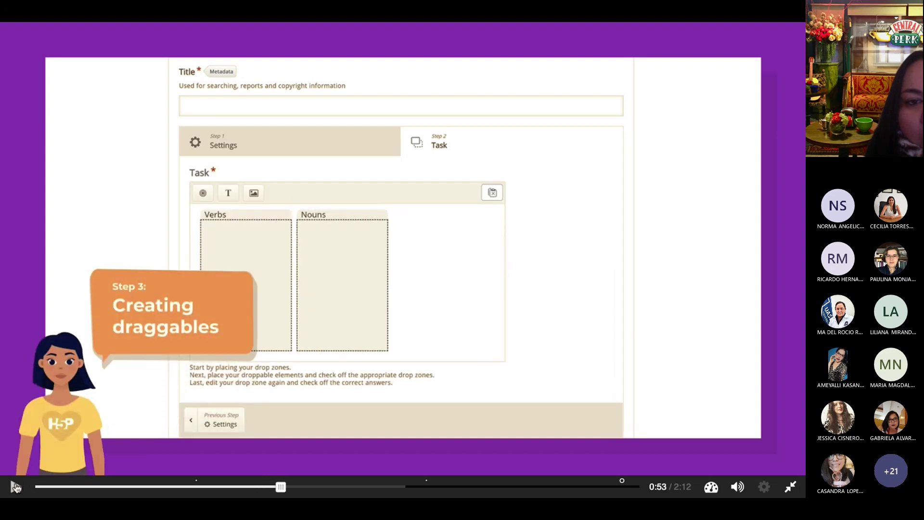
Watch the video's Step 3 on creating draggables, pausing at its introduction, the new text element and the drop zone selection.
{"action": "left_click", "coordinate": [16, 488]}
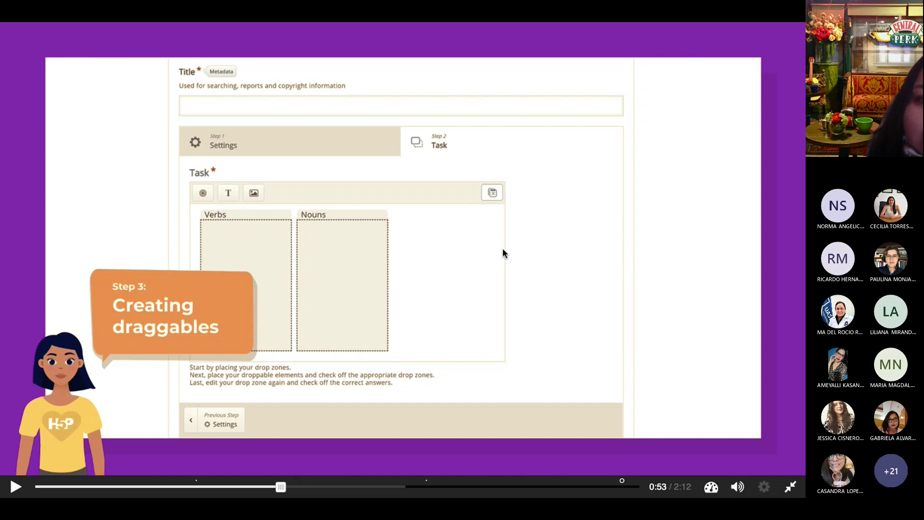
{"action": "left_click", "coordinate": [16, 487]}
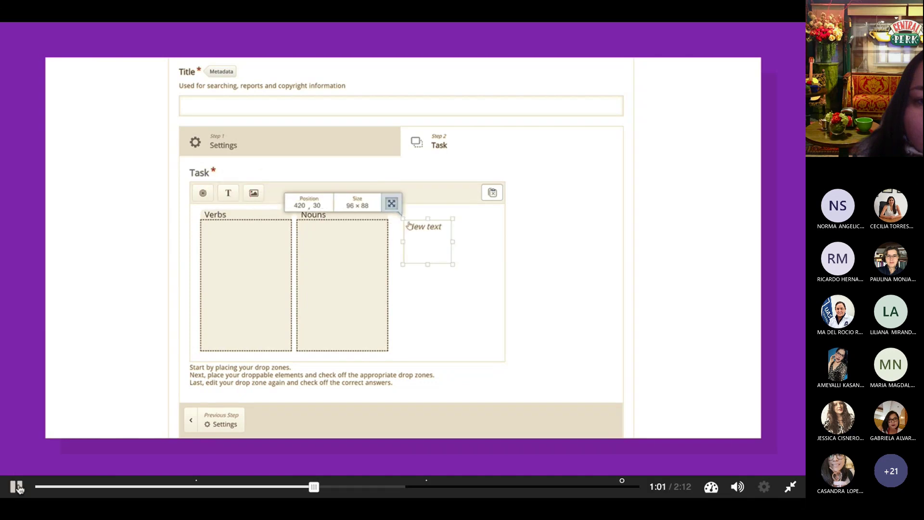
{"action": "left_click", "coordinate": [17, 487]}
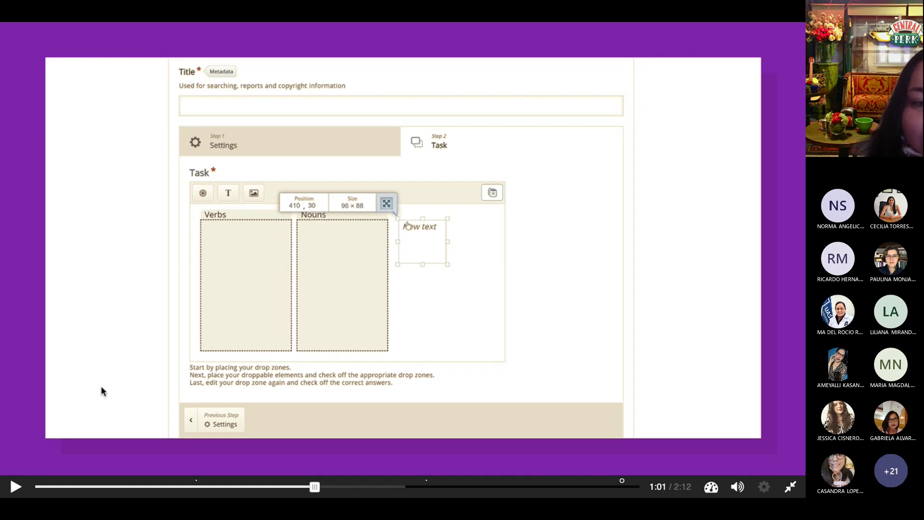
{"action": "left_click", "coordinate": [16, 487]}
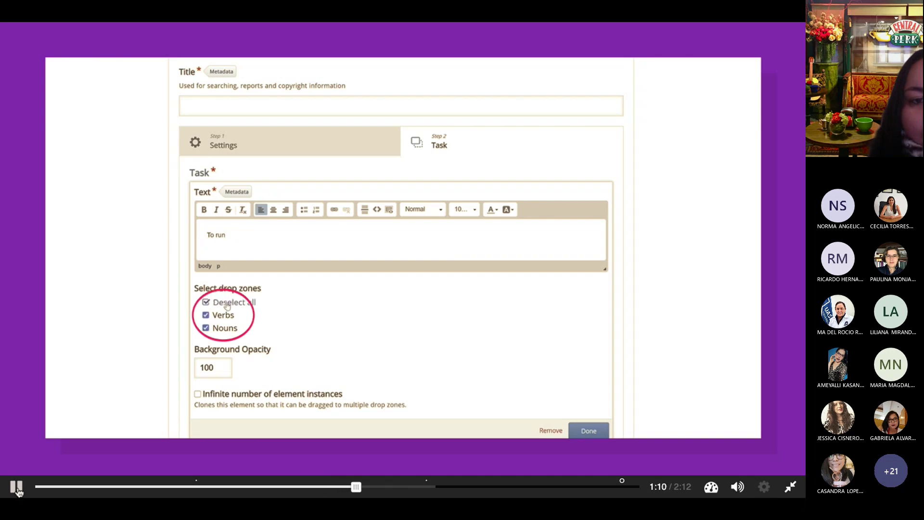
{"action": "left_click", "coordinate": [16, 487]}
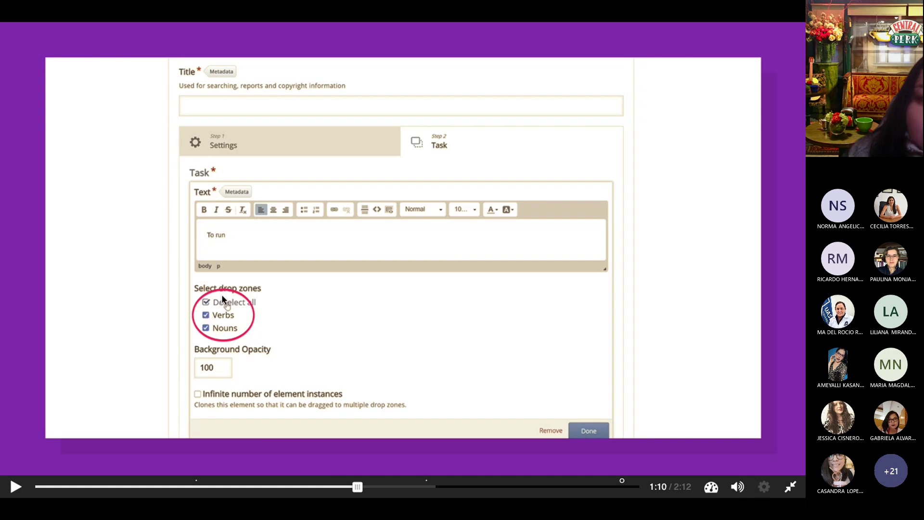
Continue the draggables section of the video, pausing at the "To run" text settings and at the Copy/Paste hint.
{"action": "left_click", "coordinate": [15, 487]}
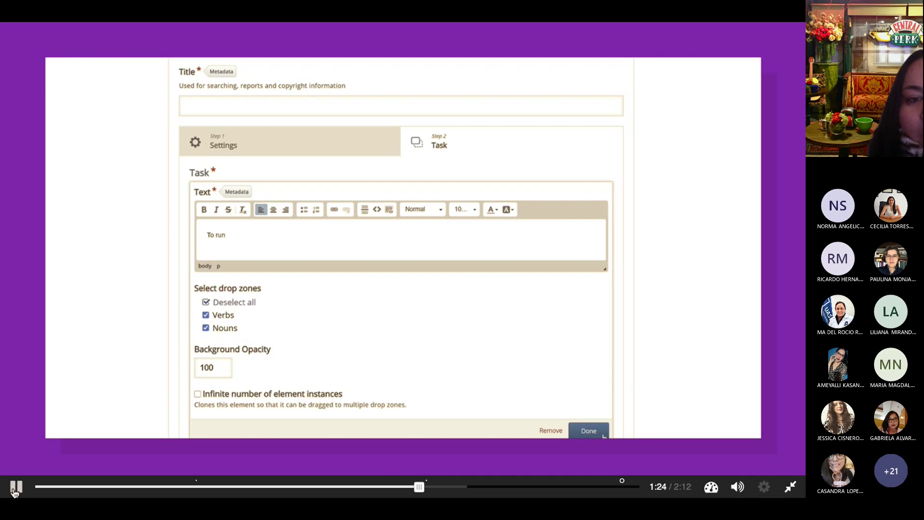
{"action": "left_click", "coordinate": [15, 488]}
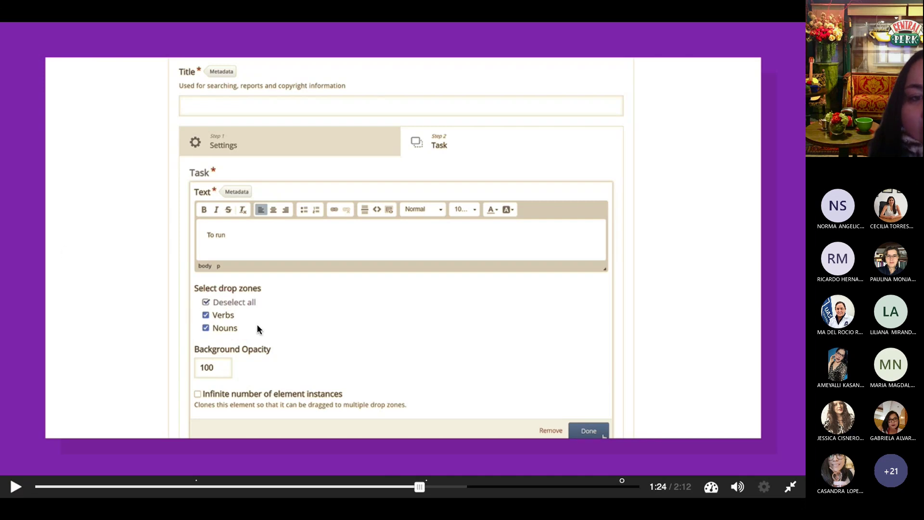
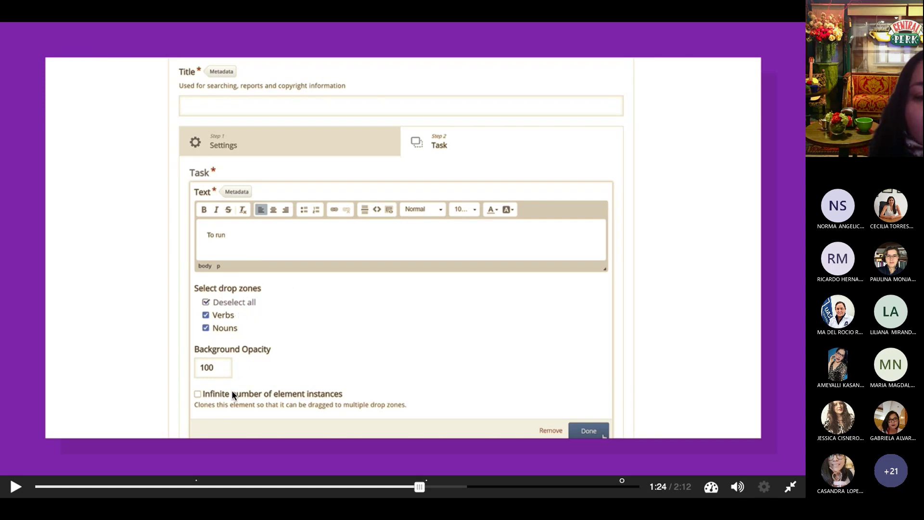
{"action": "left_click", "coordinate": [16, 487]}
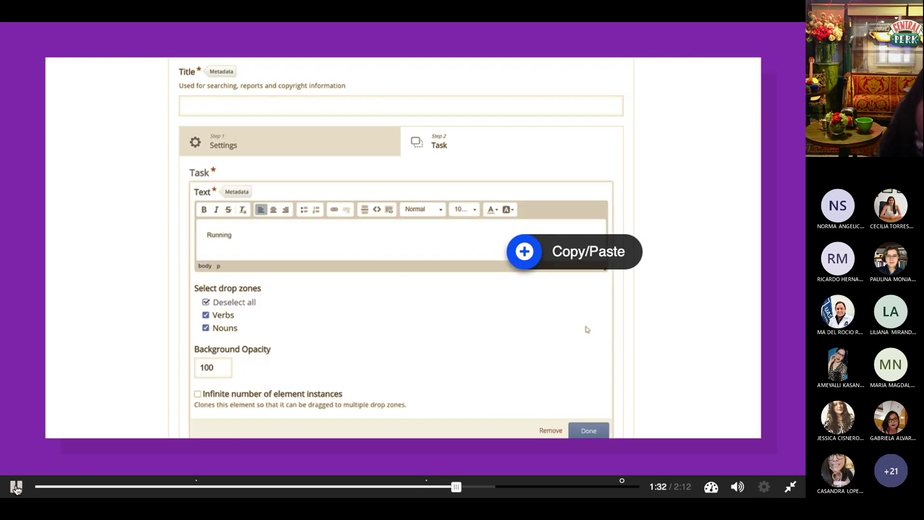
{"action": "left_click", "coordinate": [16, 487]}
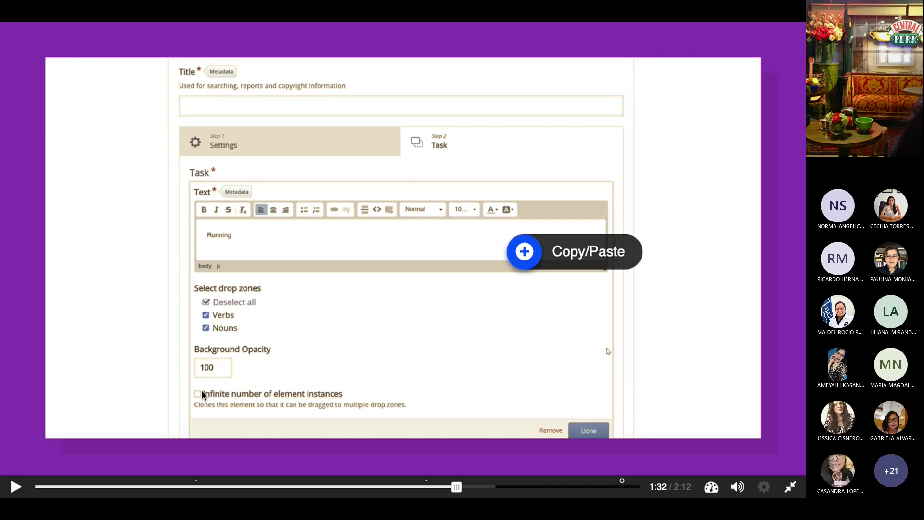
Watch the rest of the video, pausing at the correct elements selection and the Step 5 content test, and leave full screen.
{"action": "left_click", "coordinate": [17, 487]}
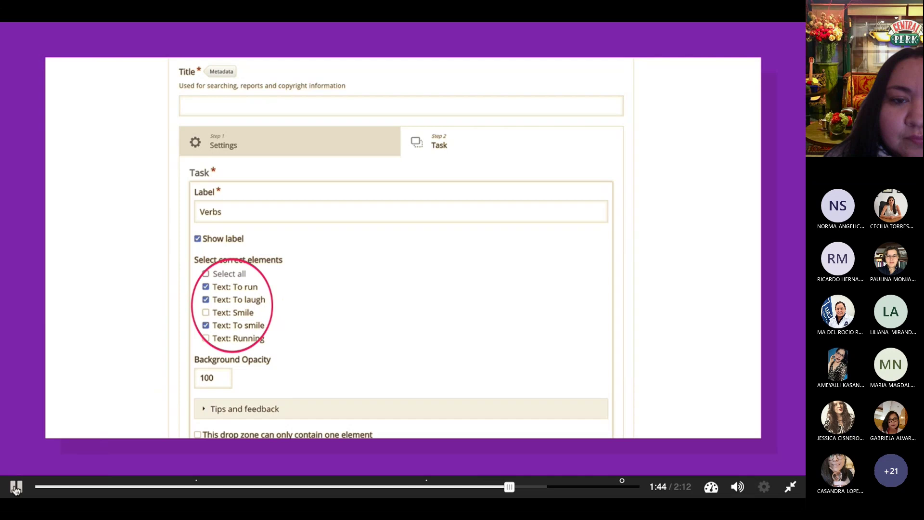
{"action": "left_click", "coordinate": [16, 487]}
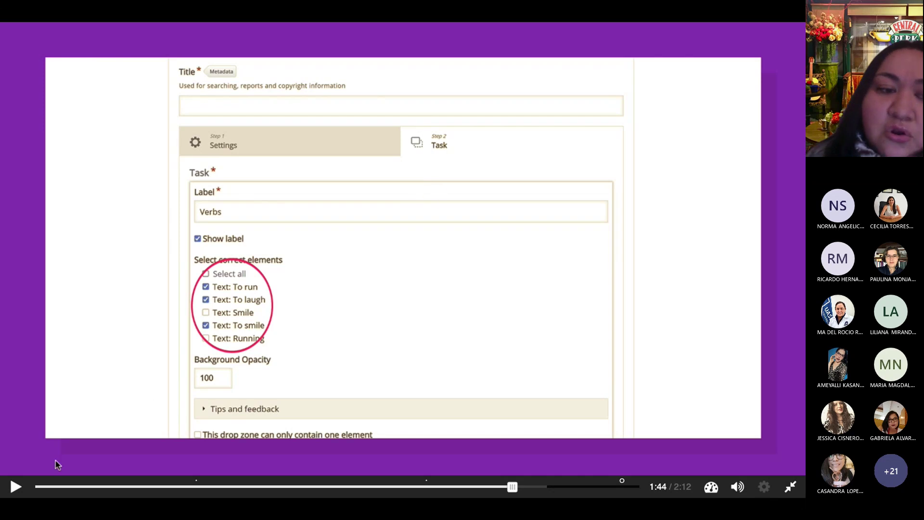
{"action": "left_click", "coordinate": [18, 486]}
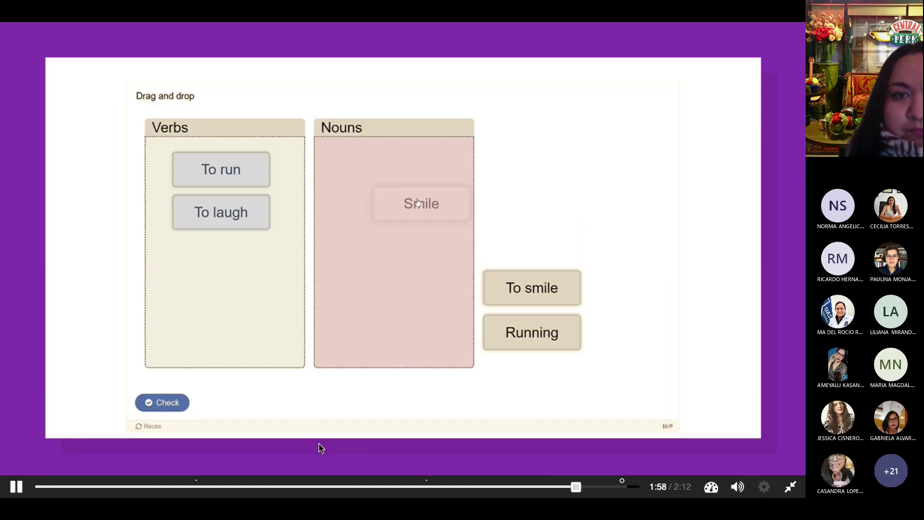
{"action": "left_click", "coordinate": [17, 488]}
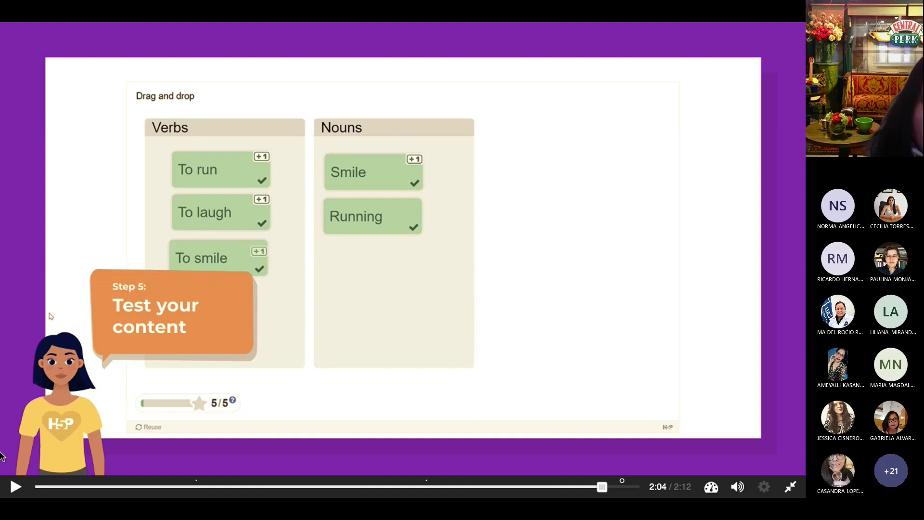
{"action": "left_click", "coordinate": [16, 487]}
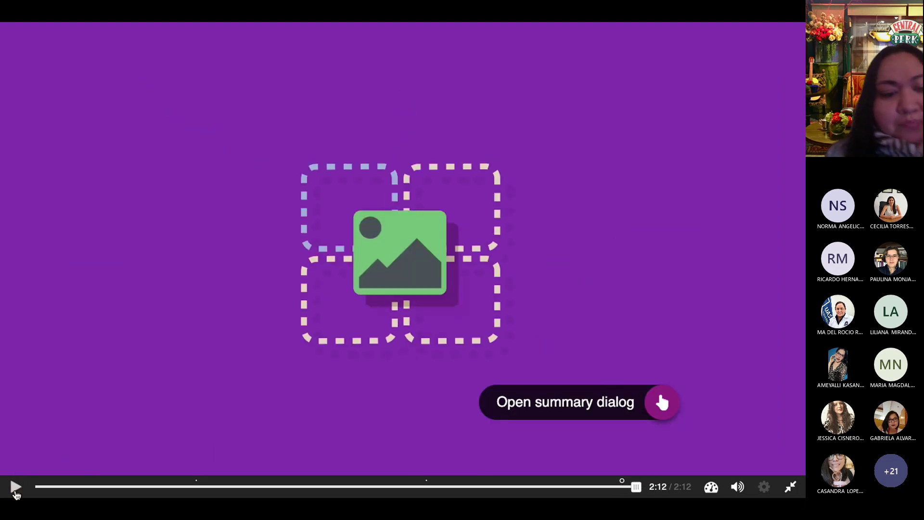
{"action": "key", "text": "Escape"}
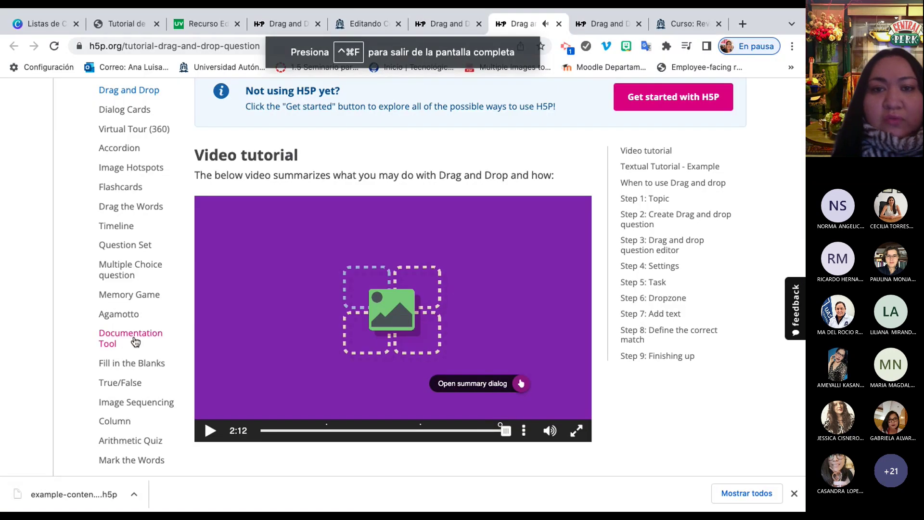
Examine the page's strawberry example and the "When to use Drag and drop" section, and return to the Spanish PDF tutorial.
{"action": "scroll", "coordinate": [331, 273], "scroll_direction": "down", "scroll_amount": 3}
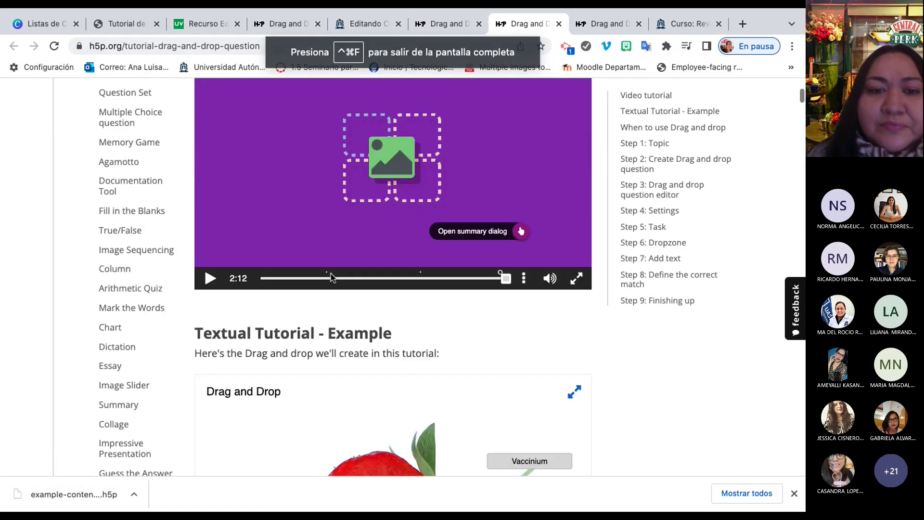
{"action": "scroll", "coordinate": [331, 273], "scroll_direction": "down", "scroll_amount": 5}
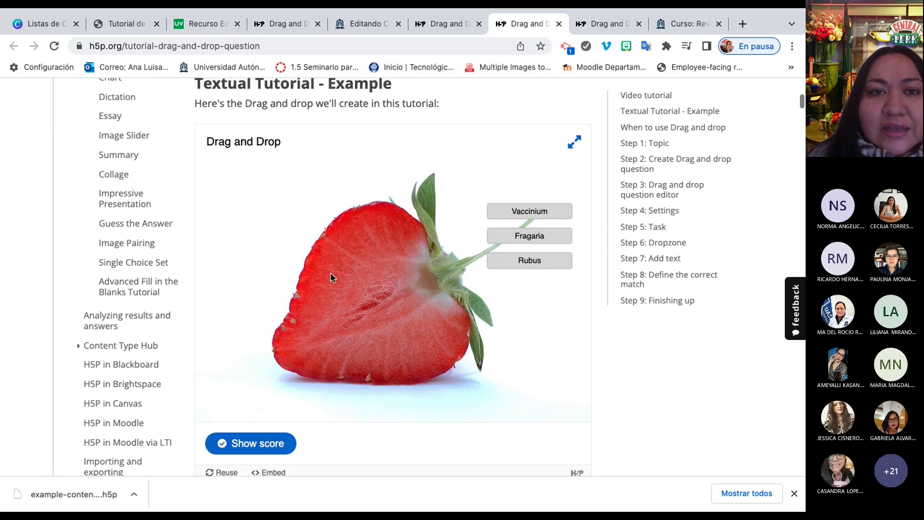
{"action": "scroll", "coordinate": [330, 274], "scroll_direction": "up", "scroll_amount": 1}
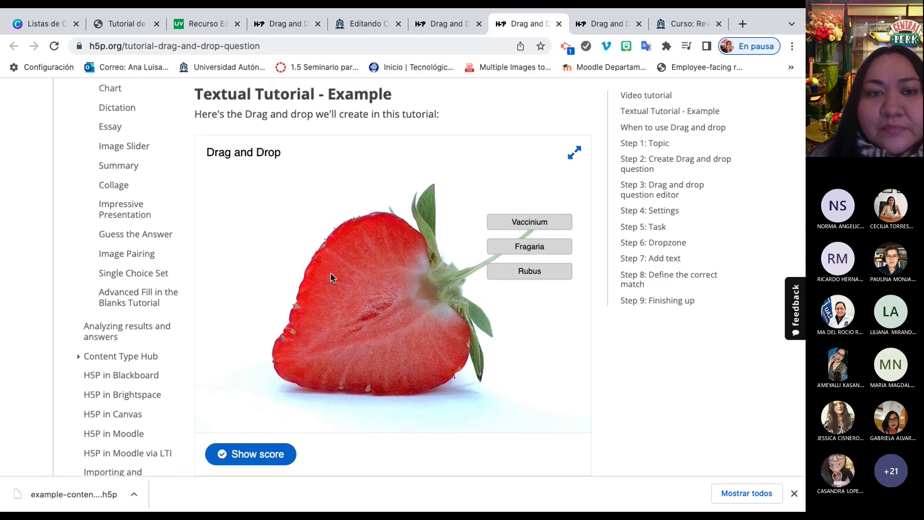
{"action": "scroll", "coordinate": [331, 273], "scroll_direction": "down", "scroll_amount": 8}
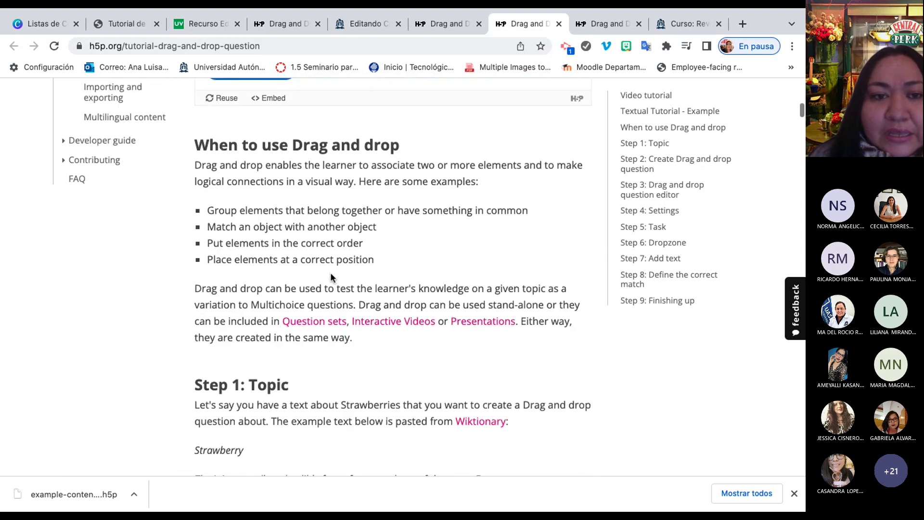
{"action": "key", "text": "ctrl+plus"}
{"action": "key", "text": "ctrl+plus"}
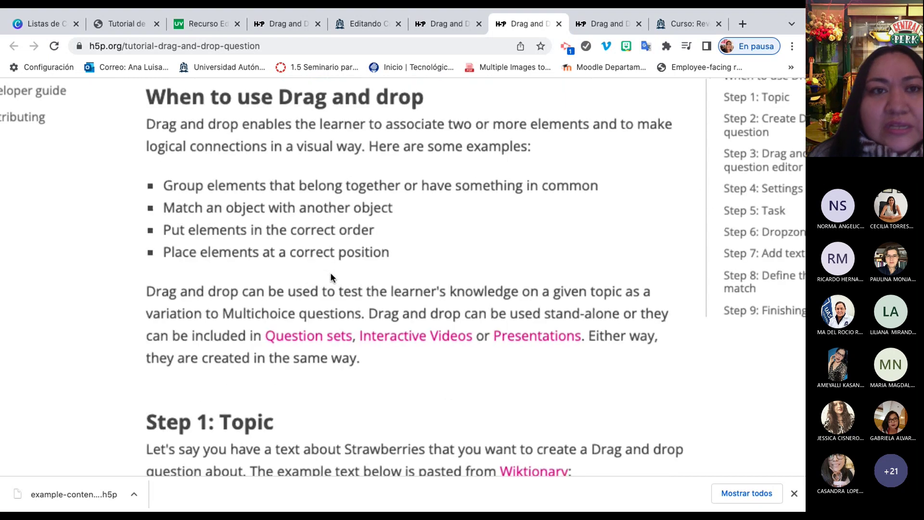
{"action": "left_click", "coordinate": [114, 22]}
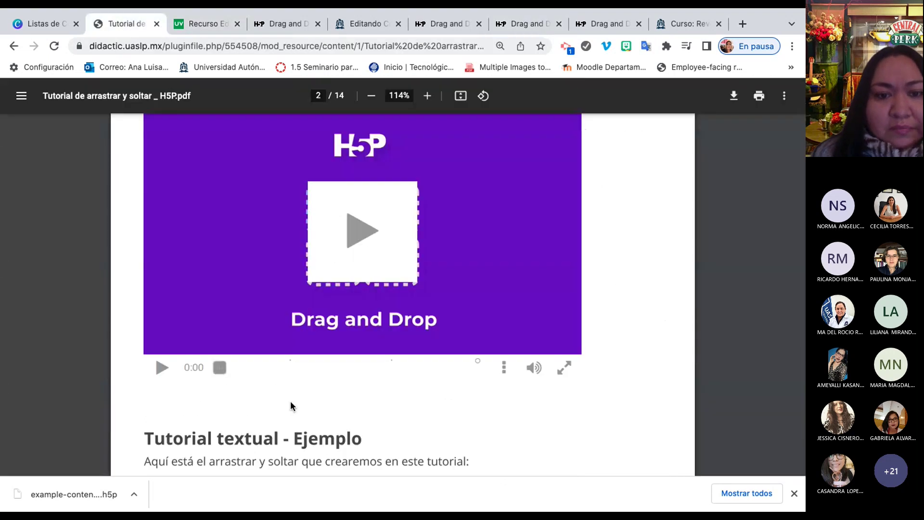
Read the Spanish PDF tutorial from the example through "Cuándo usar Arrastrar y soltar", Paso 1 on the topic and Paso 2 on choosing the content type.
{"action": "scroll", "coordinate": [291, 406], "scroll_direction": "down", "scroll_amount": 14}
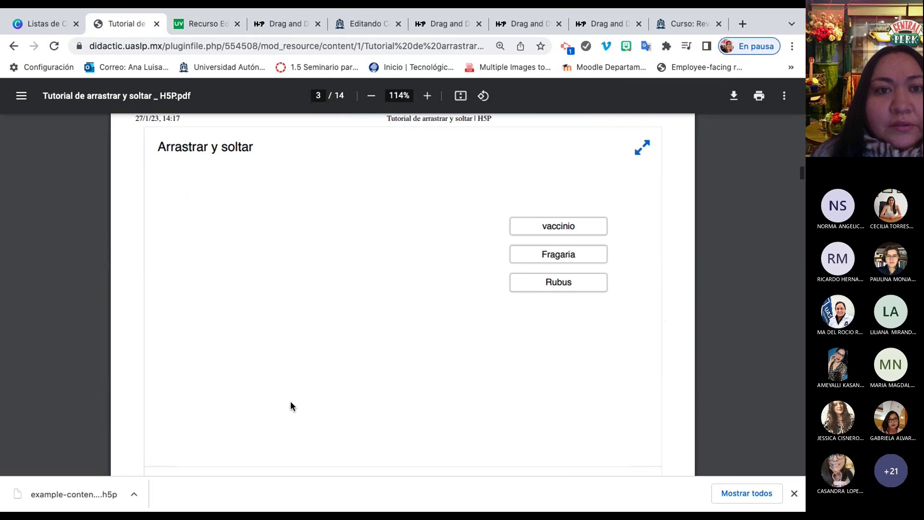
{"action": "scroll", "coordinate": [290, 406], "scroll_direction": "down", "scroll_amount": 10}
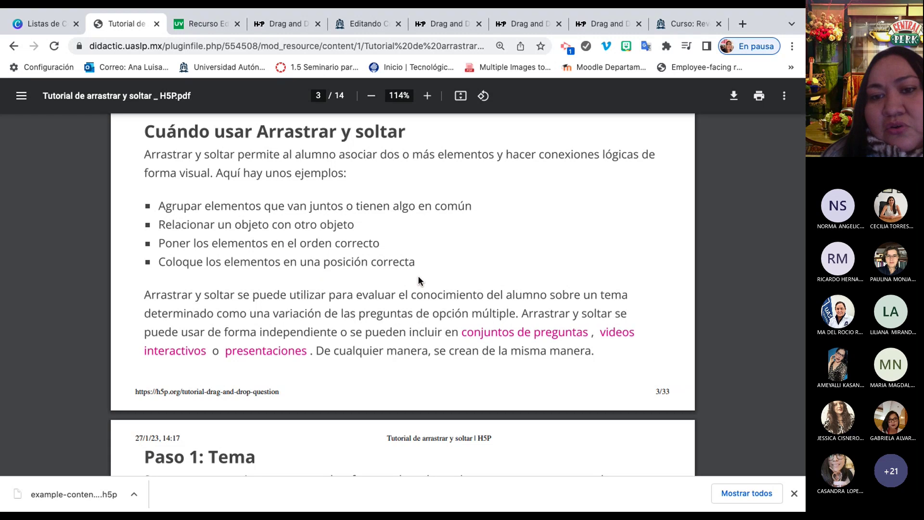
{"action": "scroll", "coordinate": [419, 278], "scroll_direction": "down", "scroll_amount": 2}
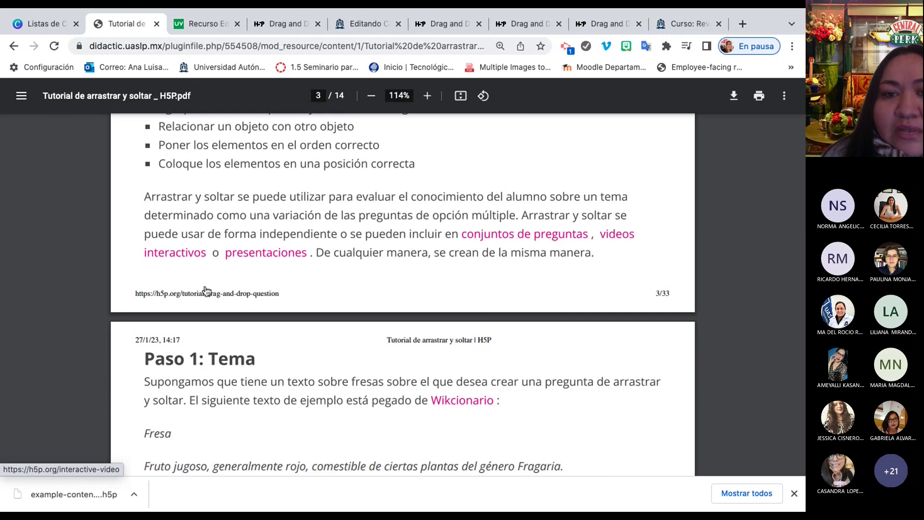
{"action": "scroll", "coordinate": [260, 340], "scroll_direction": "down", "scroll_amount": 6}
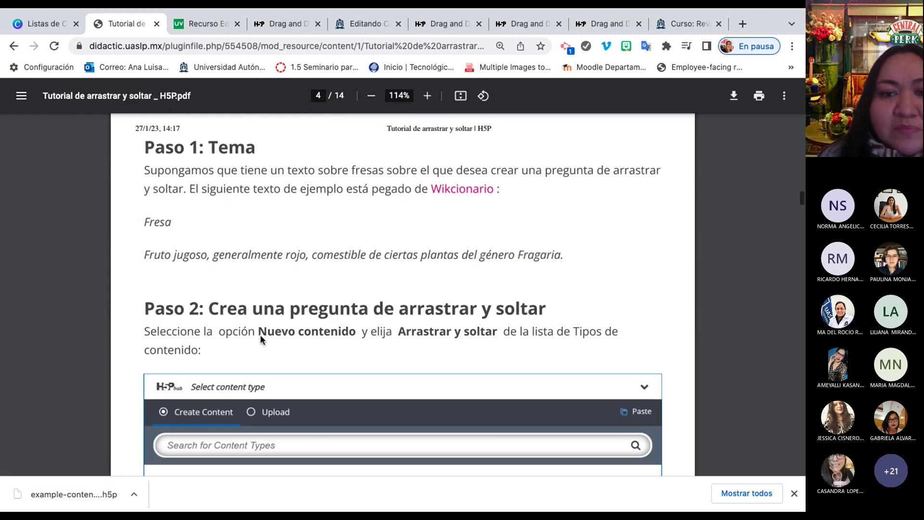
{"action": "scroll", "coordinate": [260, 334], "scroll_direction": "down", "scroll_amount": 4}
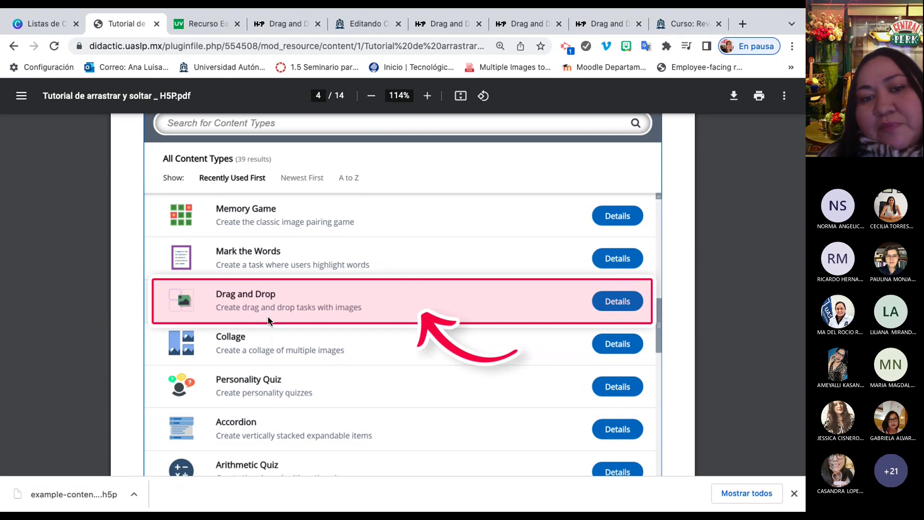
{"action": "scroll", "coordinate": [256, 314], "scroll_direction": "down", "scroll_amount": 7}
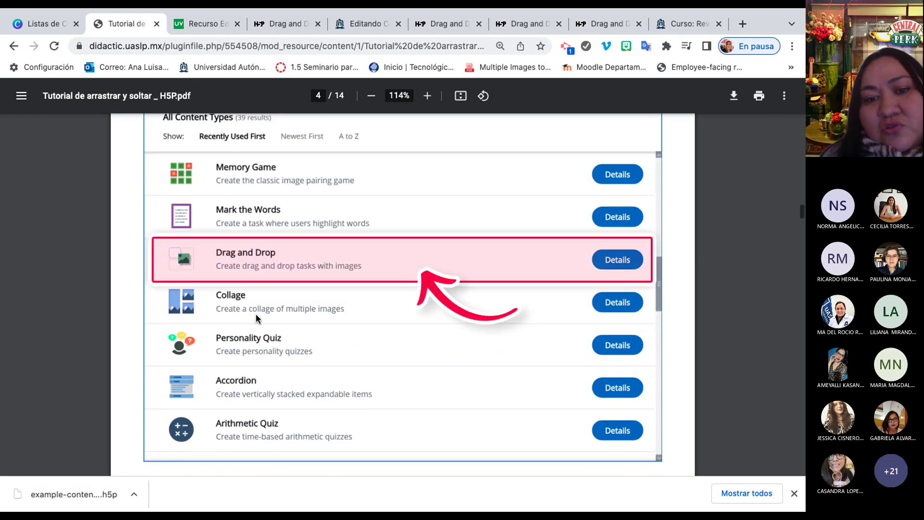
Continue the PDF through Paso 3 on the question editor and Paso 4 on the settings, up to adding the strawberry background image.
{"action": "scroll", "coordinate": [255, 313], "scroll_direction": "down", "scroll_amount": 2}
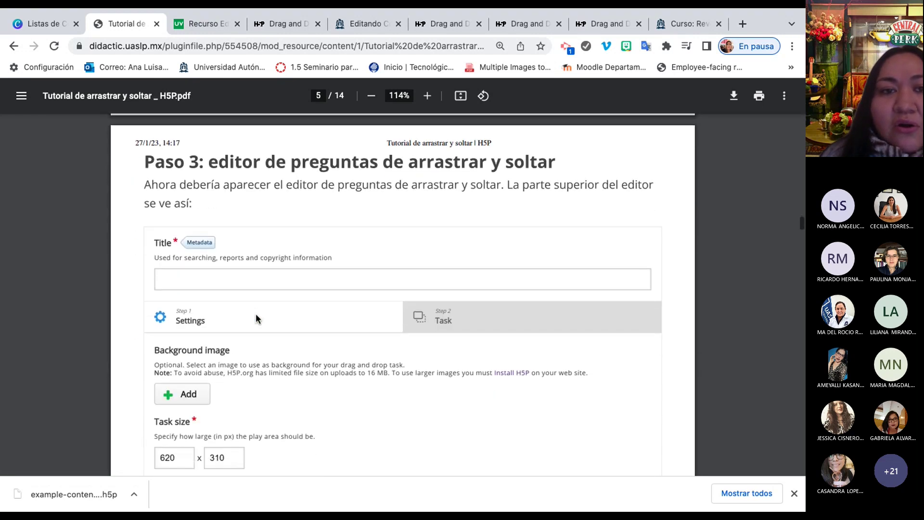
{"action": "scroll", "coordinate": [255, 314], "scroll_direction": "down", "scroll_amount": 2}
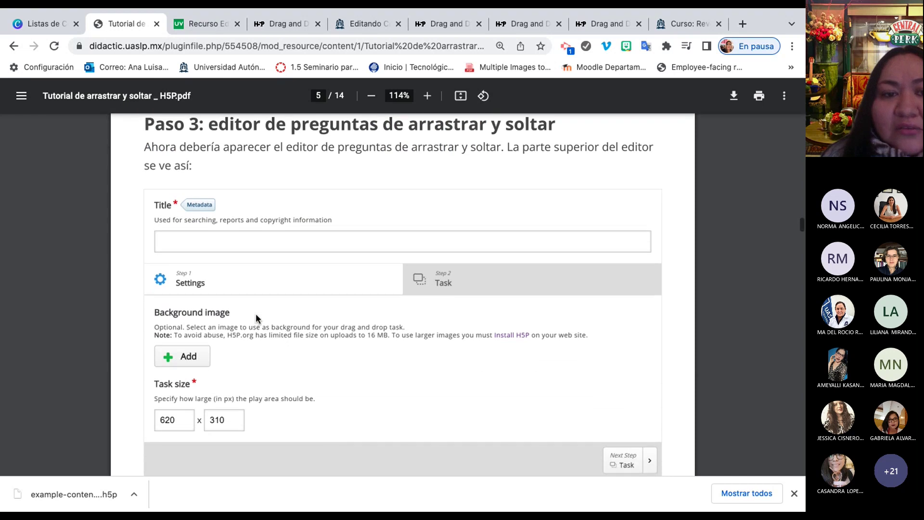
{"action": "scroll", "coordinate": [255, 314], "scroll_direction": "up", "scroll_amount": 2}
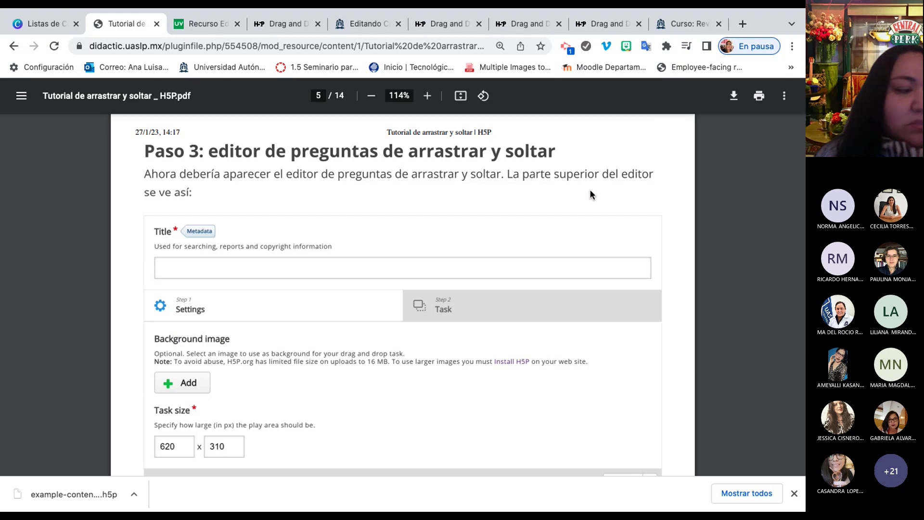
{"action": "scroll", "coordinate": [417, 260], "scroll_direction": "down", "scroll_amount": 5}
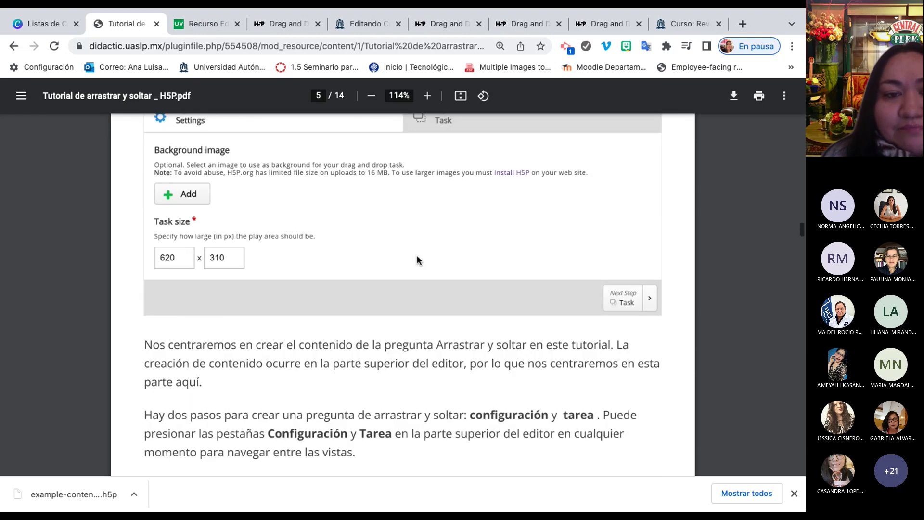
{"action": "scroll", "coordinate": [417, 260], "scroll_direction": "down", "scroll_amount": 3}
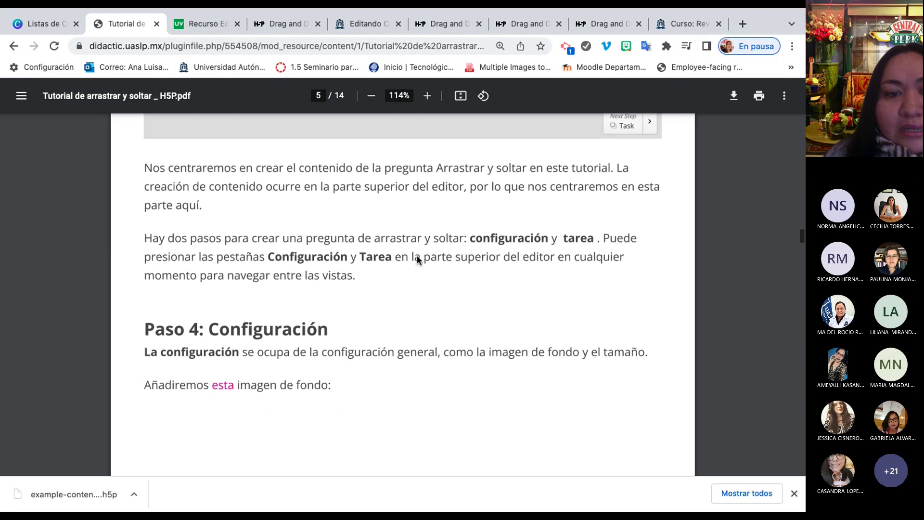
{"action": "scroll", "coordinate": [417, 260], "scroll_direction": "down", "scroll_amount": 2}
{"action": "scroll", "coordinate": [417, 260], "scroll_direction": "down", "scroll_amount": 6}
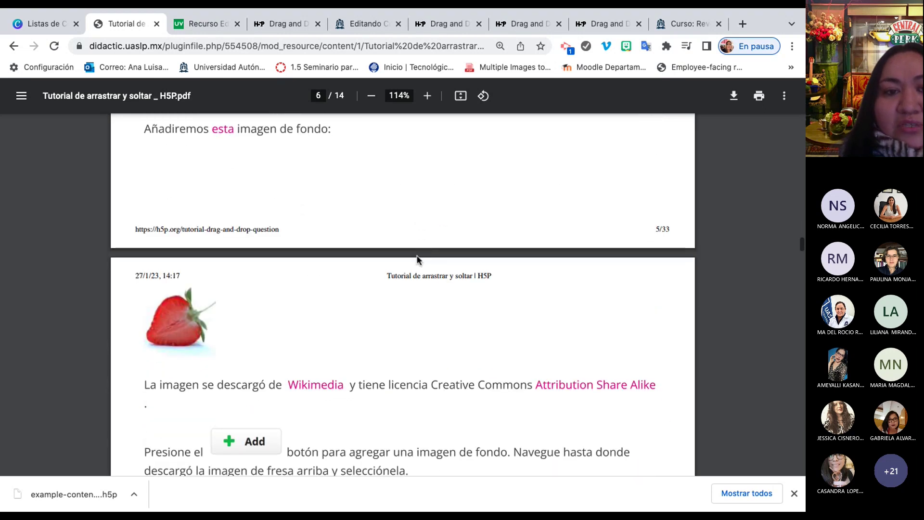
{"action": "scroll", "coordinate": [416, 260], "scroll_direction": "down", "scroll_amount": 1}
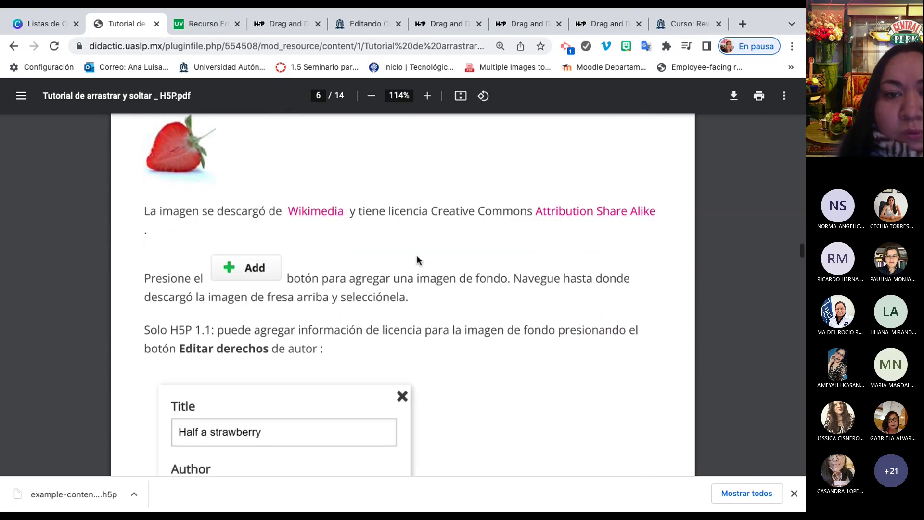
{"action": "scroll", "coordinate": [416, 260], "scroll_direction": "down", "scroll_amount": 2}
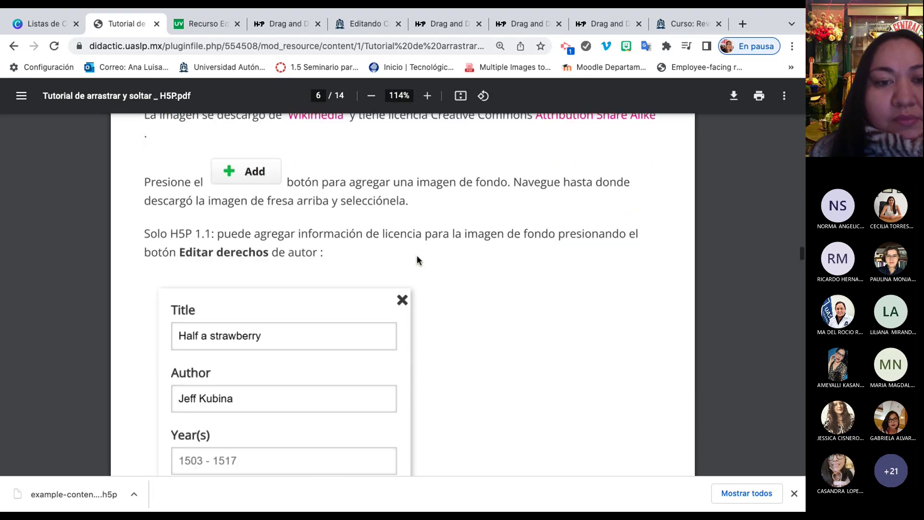
{"action": "scroll", "coordinate": [417, 260], "scroll_direction": "up", "scroll_amount": 3}
{"action": "scroll", "coordinate": [417, 260], "scroll_direction": "up", "scroll_amount": 1}
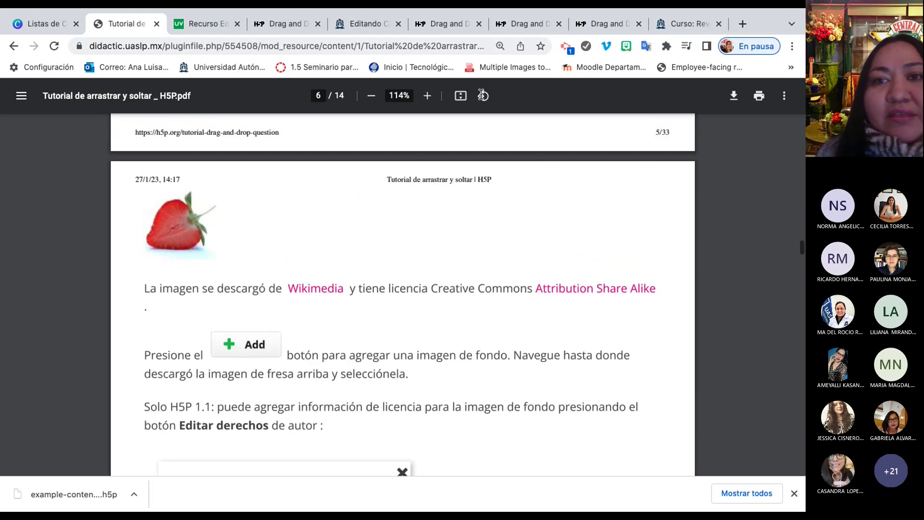
Go back past the H5P example and tutorial pages to the Drag and Drop activity form and examine its Título field and Settings section.
{"action": "left_click", "coordinate": [439, 22]}
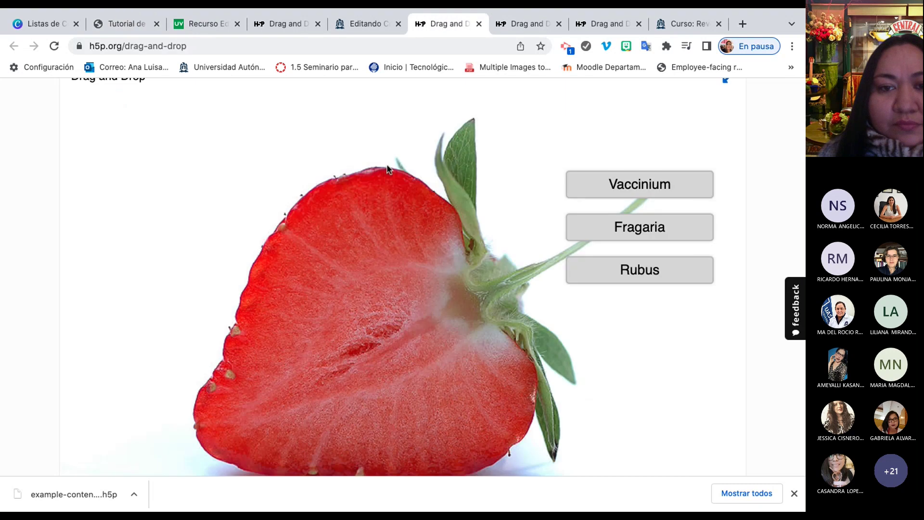
{"action": "left_click", "coordinate": [530, 25]}
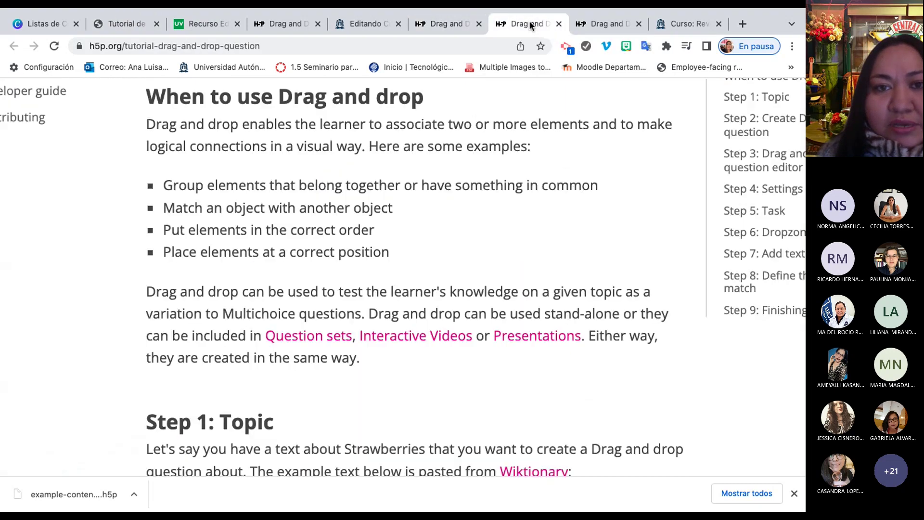
{"action": "left_click", "coordinate": [620, 22]}
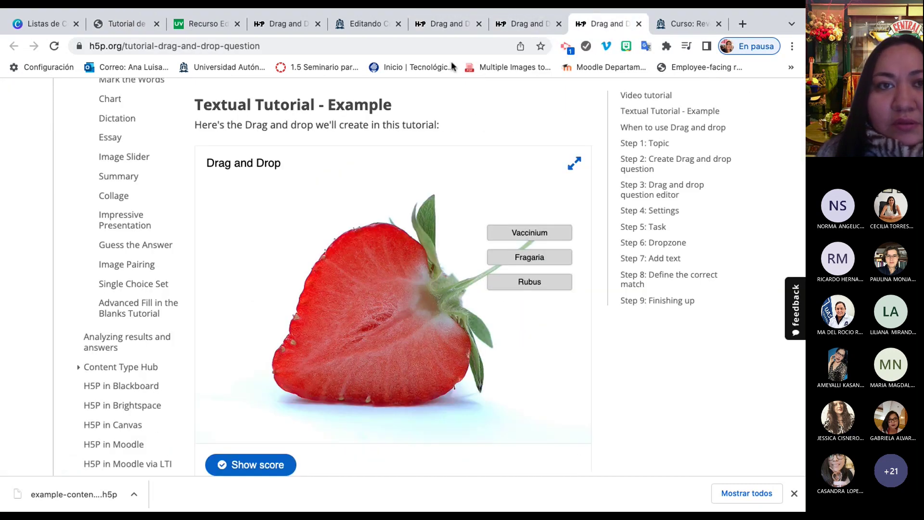
{"action": "left_click", "coordinate": [370, 23]}
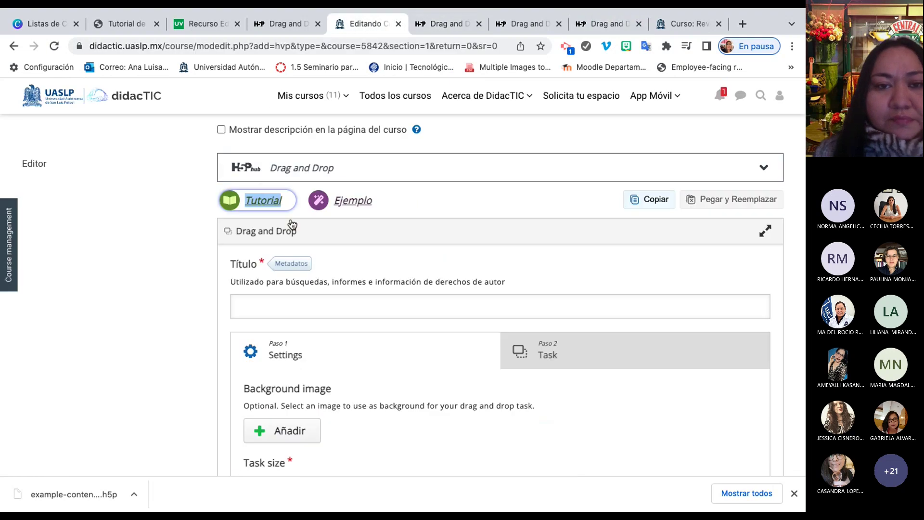
{"action": "scroll", "coordinate": [235, 458], "scroll_direction": "down", "scroll_amount": 1}
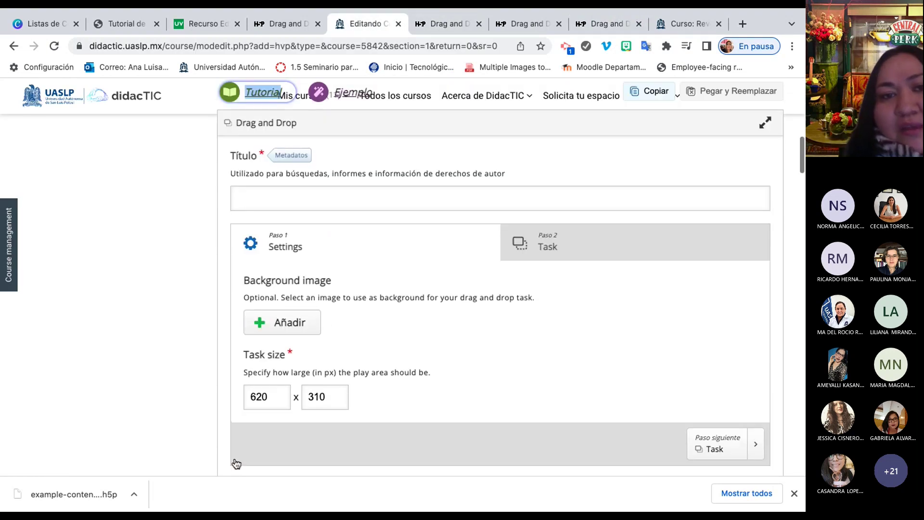
{"action": "left_click", "coordinate": [298, 207]}
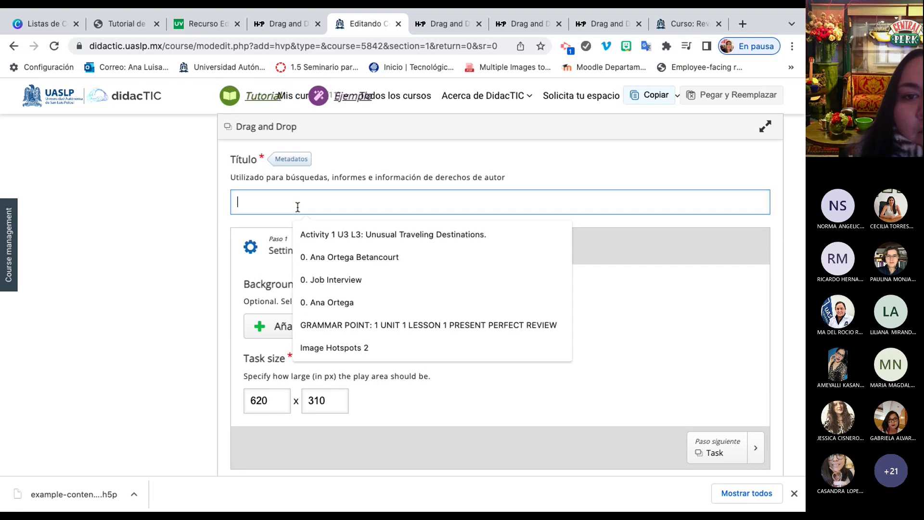
{"action": "left_click", "coordinate": [183, 248]}
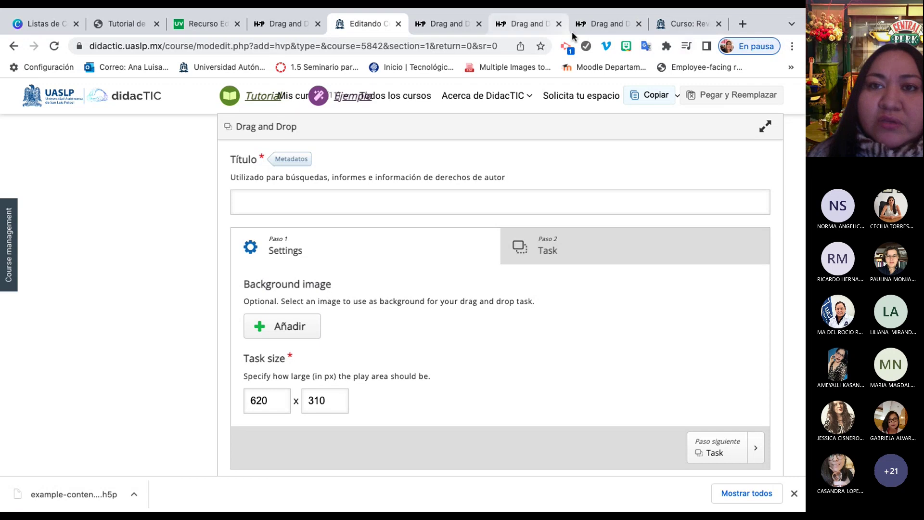
Close the duplicate H5P tutorial page and find the Recursos Adicionales section in the workshop course, below Sesiones Grabadas.
{"action": "left_click", "coordinate": [558, 24]}
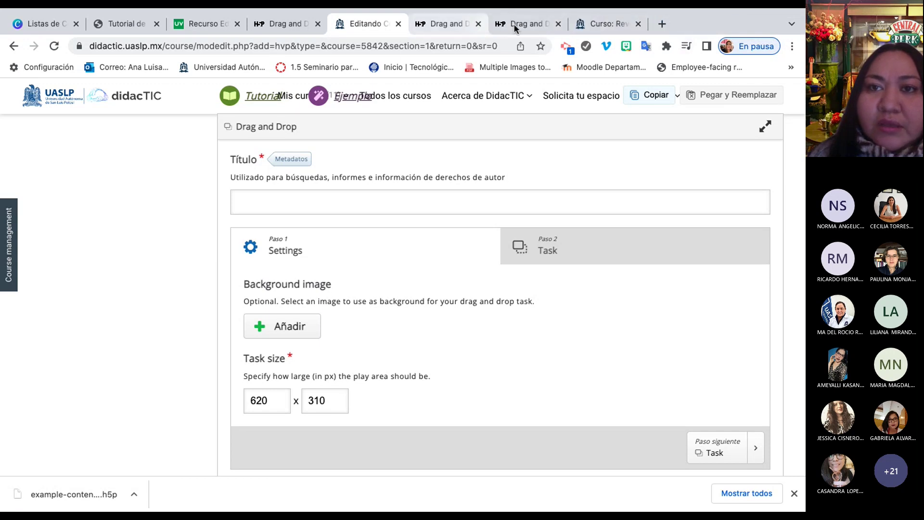
{"action": "left_click", "coordinate": [610, 25]}
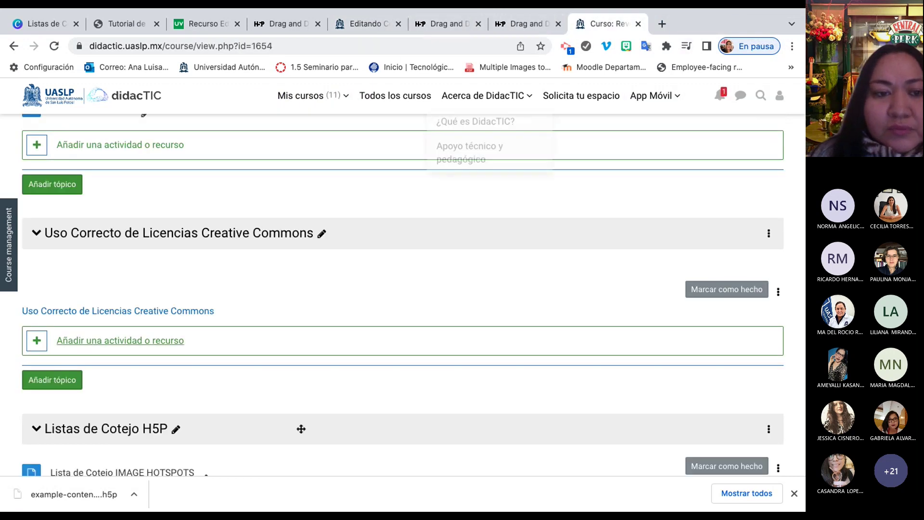
{"action": "scroll", "coordinate": [302, 430], "scroll_direction": "down", "scroll_amount": 20}
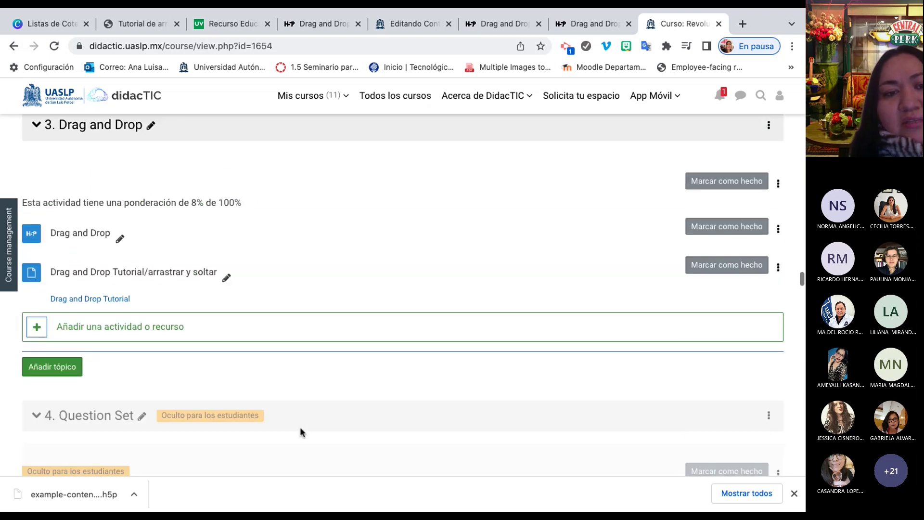
{"action": "scroll", "coordinate": [301, 430], "scroll_direction": "down", "scroll_amount": 20}
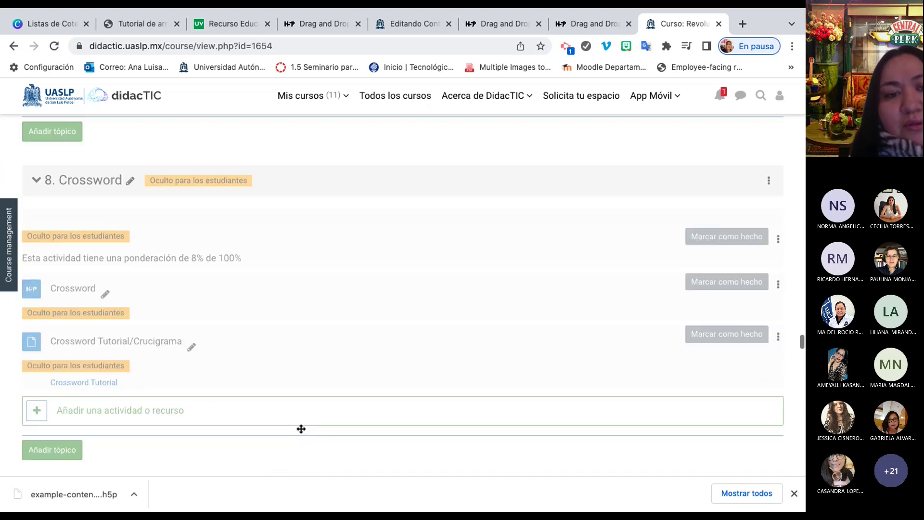
{"action": "scroll", "coordinate": [301, 429], "scroll_direction": "down", "scroll_amount": 15}
{"action": "scroll", "coordinate": [301, 428], "scroll_direction": "down", "scroll_amount": 2}
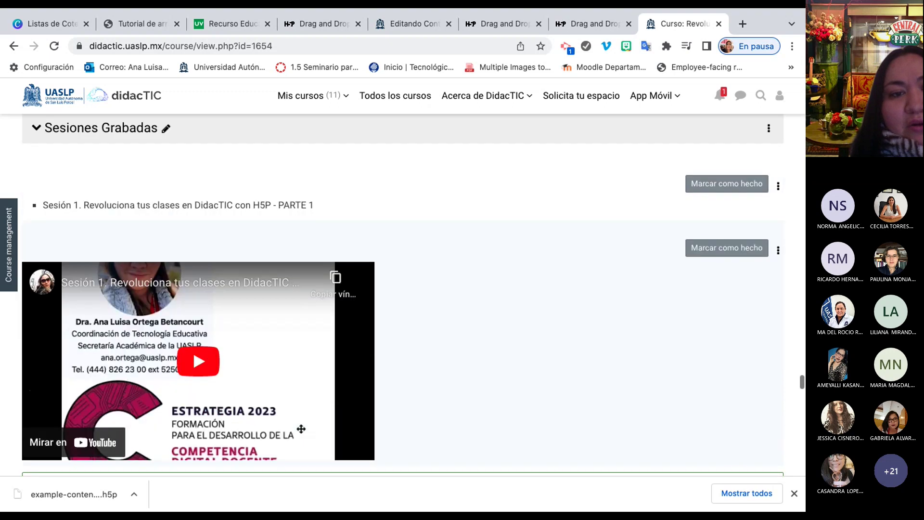
{"action": "scroll", "coordinate": [301, 428], "scroll_direction": "up", "scroll_amount": 2}
{"action": "scroll", "coordinate": [301, 429], "scroll_direction": "down", "scroll_amount": 2}
{"action": "scroll", "coordinate": [301, 429], "scroll_direction": "up", "scroll_amount": 1}
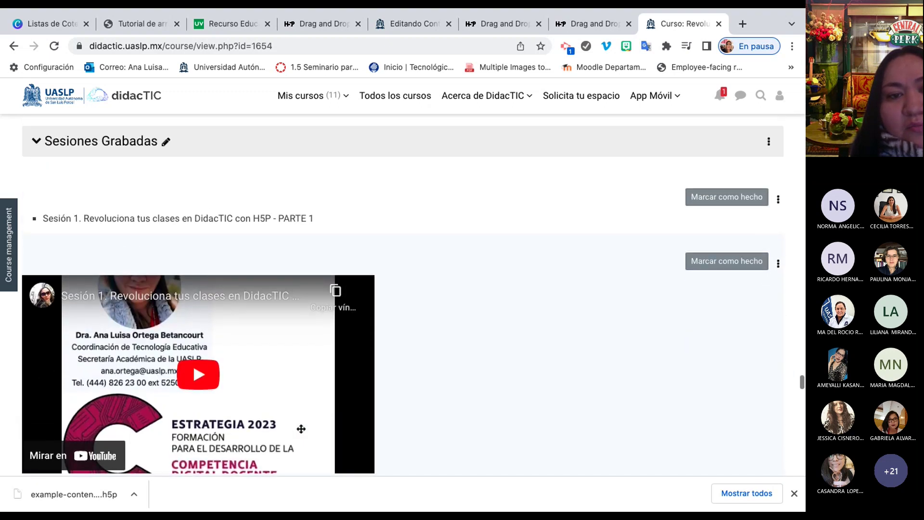
{"action": "scroll", "coordinate": [301, 429], "scroll_direction": "down", "scroll_amount": 5}
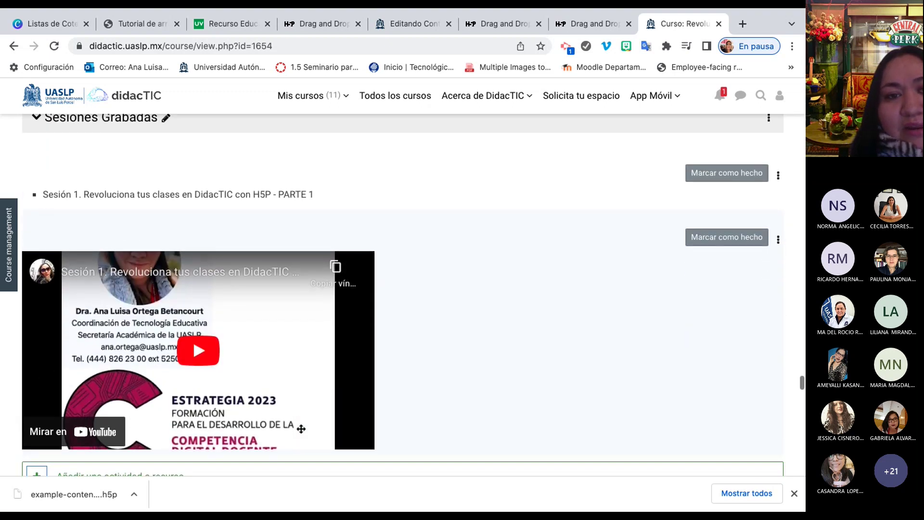
{"action": "scroll", "coordinate": [300, 428], "scroll_direction": "down", "scroll_amount": 4}
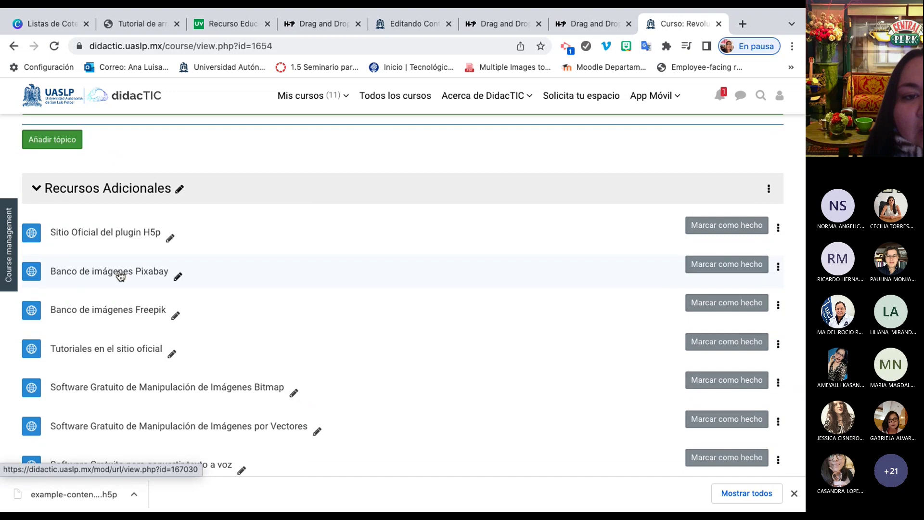
Open the Pixabay and Freepik image bank links in new tabs and look over the other additional resources.
{"action": "right_click", "coordinate": [120, 276]}
{"action": "left_click", "coordinate": [130, 278]}
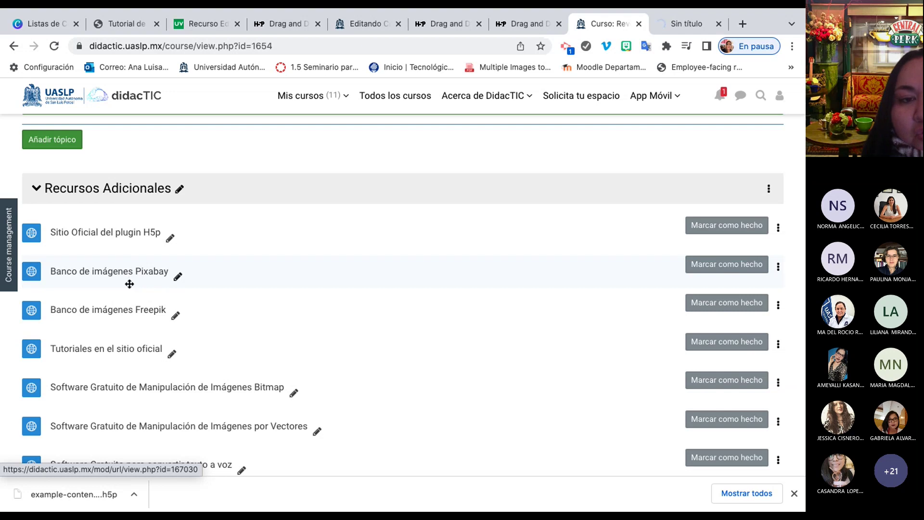
{"action": "right_click", "coordinate": [135, 313]}
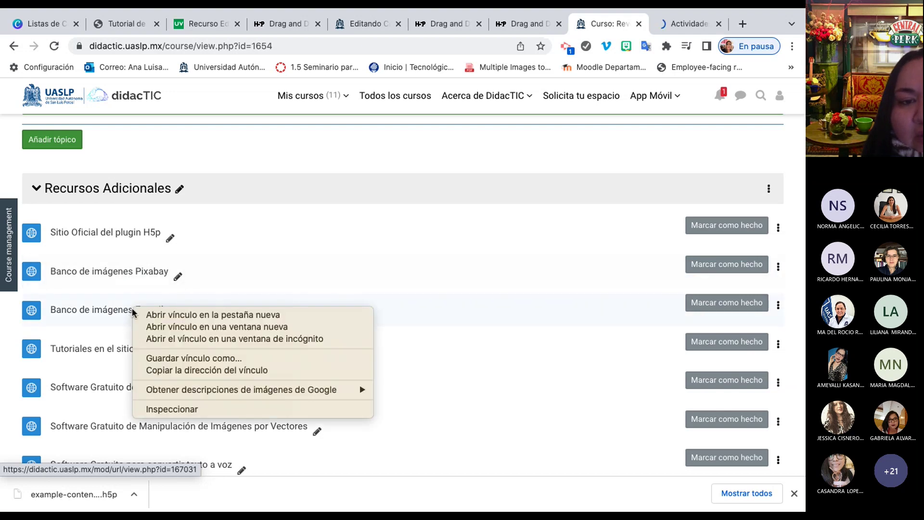
{"action": "left_click", "coordinate": [143, 315]}
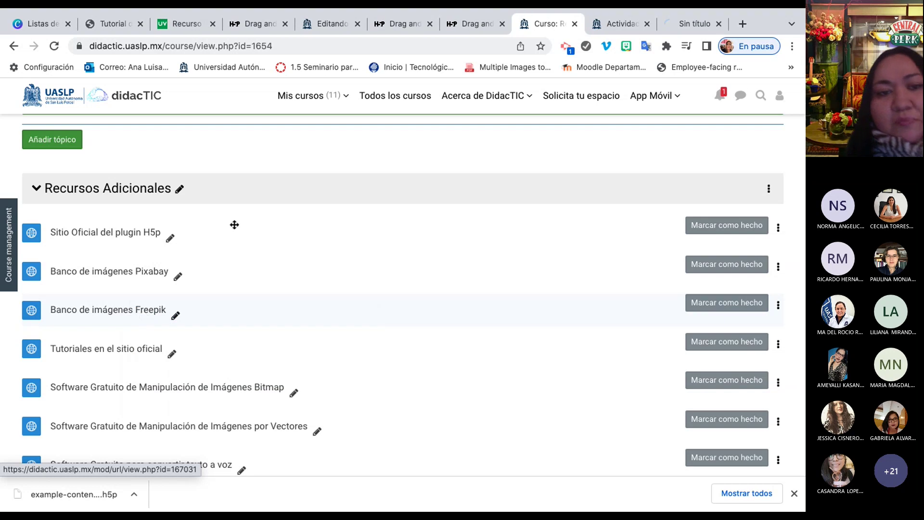
{"action": "scroll", "coordinate": [205, 377], "scroll_direction": "down", "scroll_amount": 6}
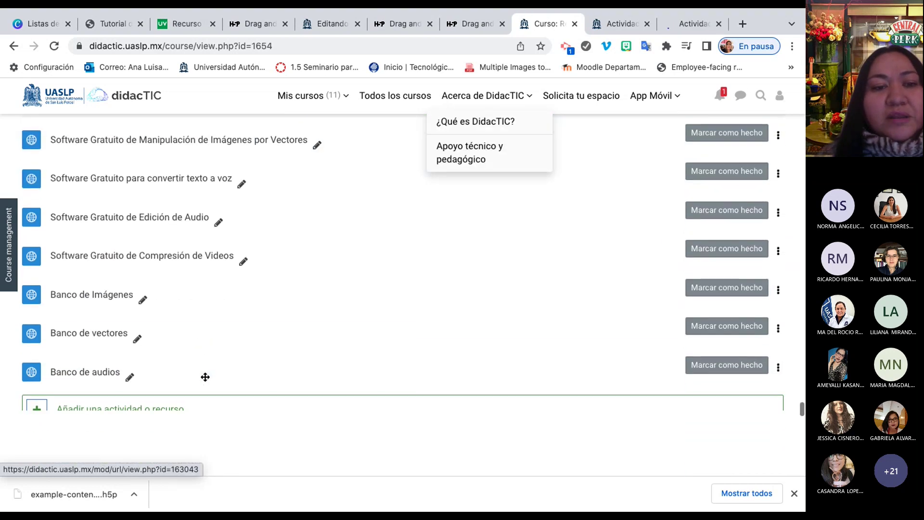
{"action": "scroll", "coordinate": [204, 377], "scroll_direction": "up", "scroll_amount": 6}
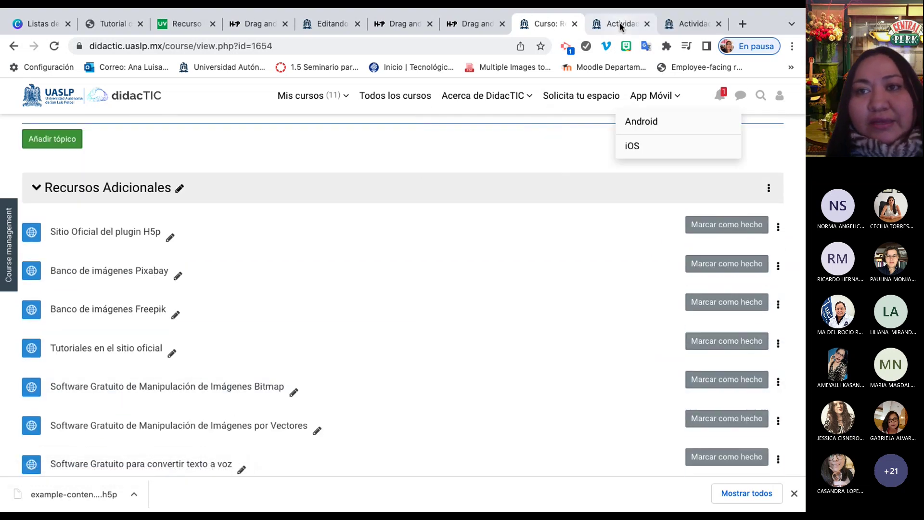
Open the Pixabay site from the course's Banco de imágenes Pixabay link and look through the images on its home page.
{"action": "left_click", "coordinate": [620, 24]}
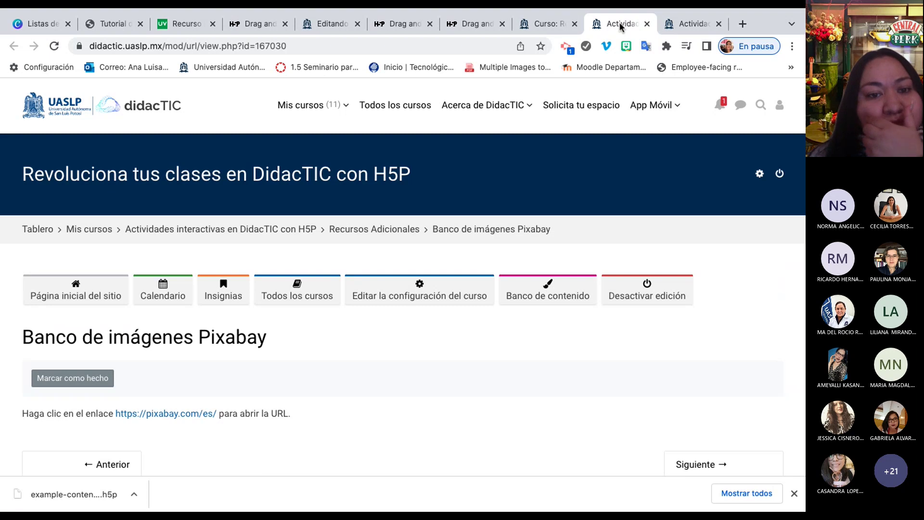
{"action": "left_click", "coordinate": [203, 414]}
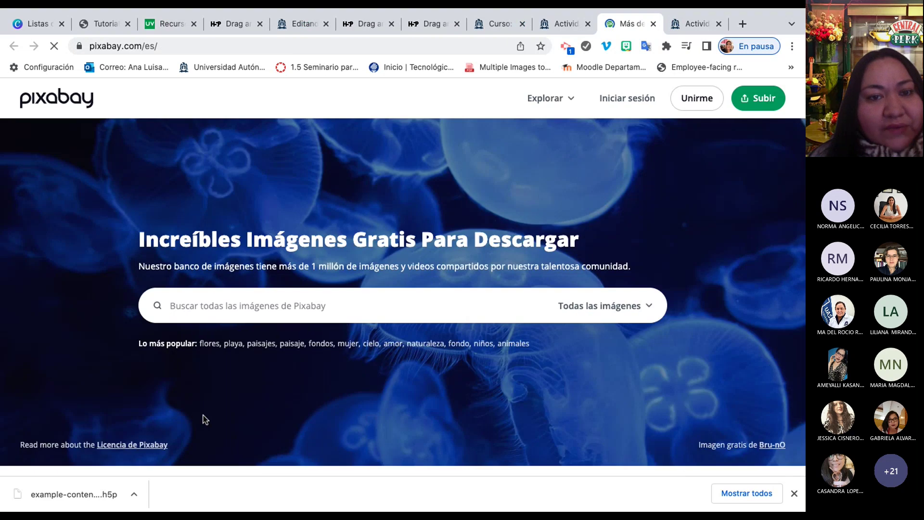
{"action": "scroll", "coordinate": [389, 308], "scroll_direction": "down", "scroll_amount": 6}
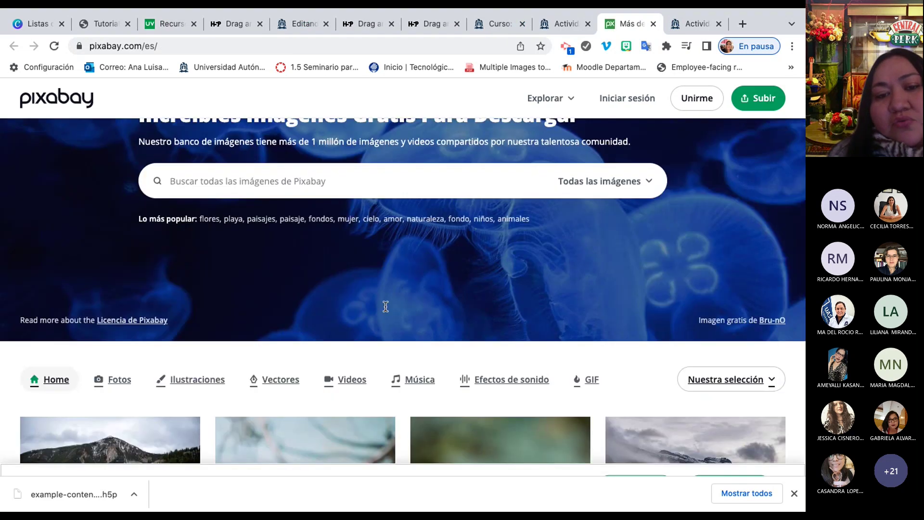
{"action": "scroll", "coordinate": [386, 311], "scroll_direction": "down", "scroll_amount": 5}
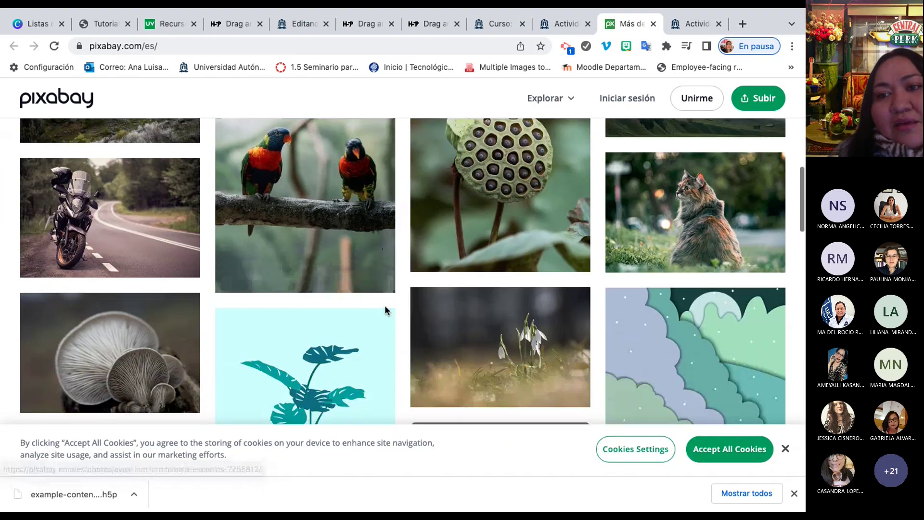
{"action": "scroll", "coordinate": [385, 308], "scroll_direction": "down", "scroll_amount": 10}
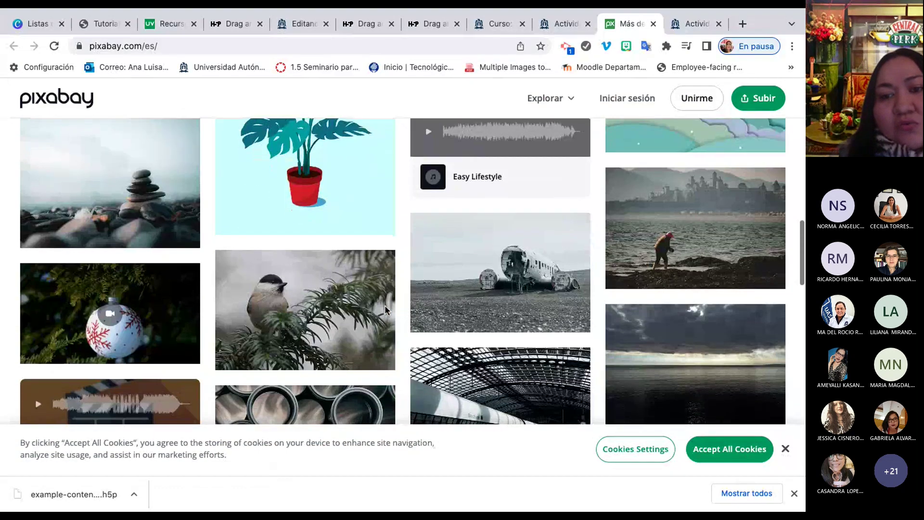
{"action": "scroll", "coordinate": [385, 311], "scroll_direction": "down", "scroll_amount": 8}
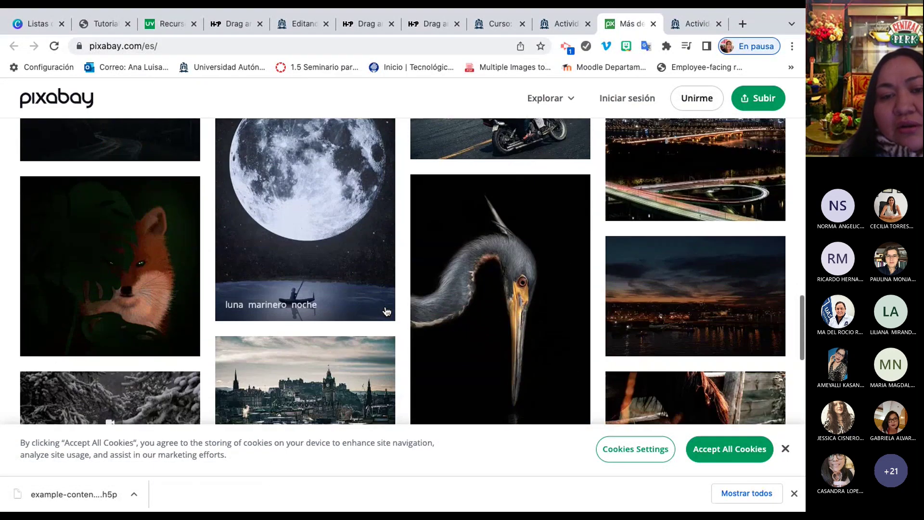
{"action": "scroll", "coordinate": [386, 310], "scroll_direction": "down", "scroll_amount": 5}
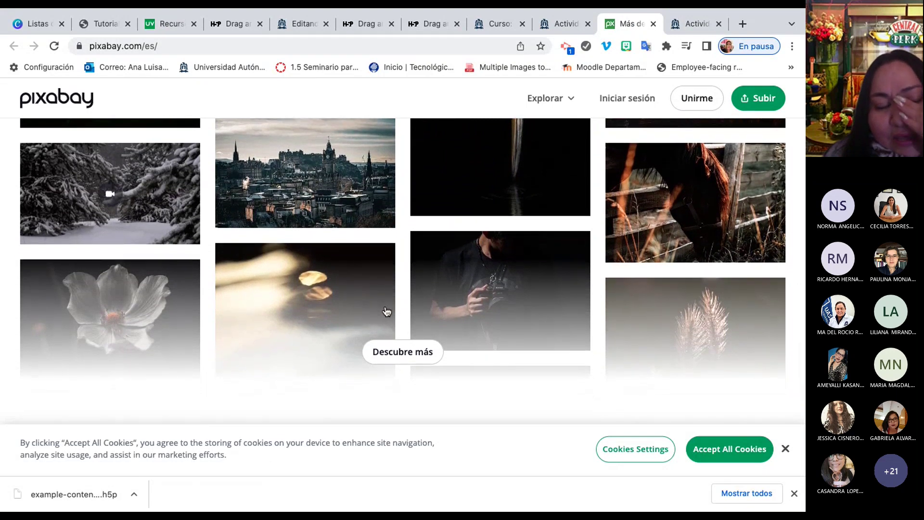
{"action": "scroll", "coordinate": [386, 311], "scroll_direction": "down", "scroll_amount": 1}
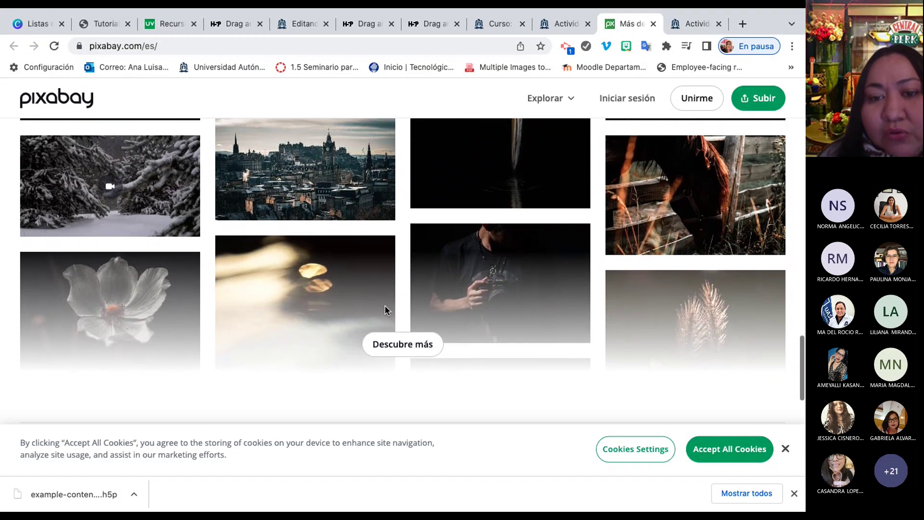
Load Pixabay's full free image listing with Descubre más and look through its pictures.
{"action": "left_click", "coordinate": [413, 354]}
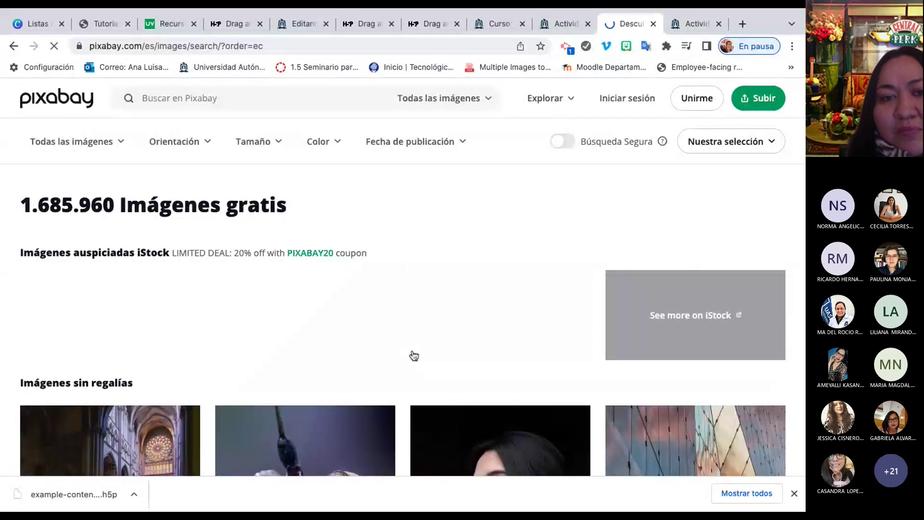
{"action": "scroll", "coordinate": [414, 356], "scroll_direction": "down", "scroll_amount": 10}
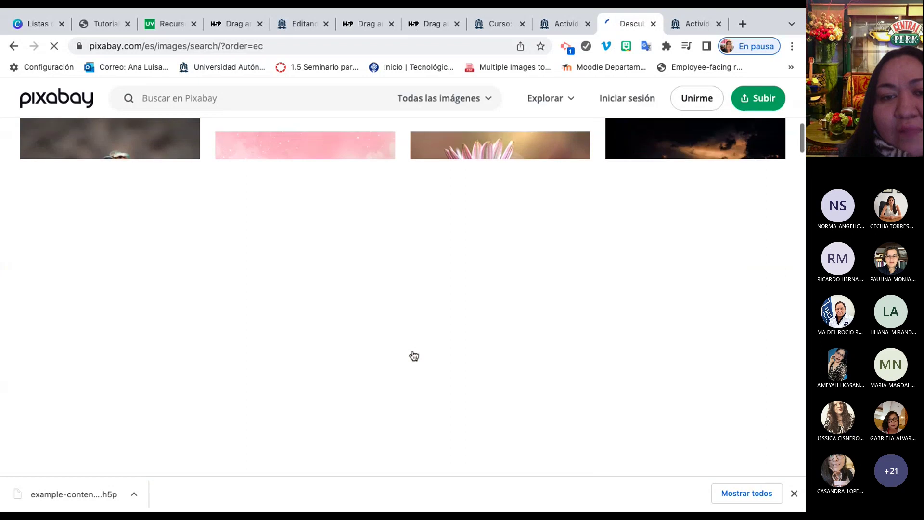
{"action": "scroll", "coordinate": [413, 356], "scroll_direction": "down", "scroll_amount": 1}
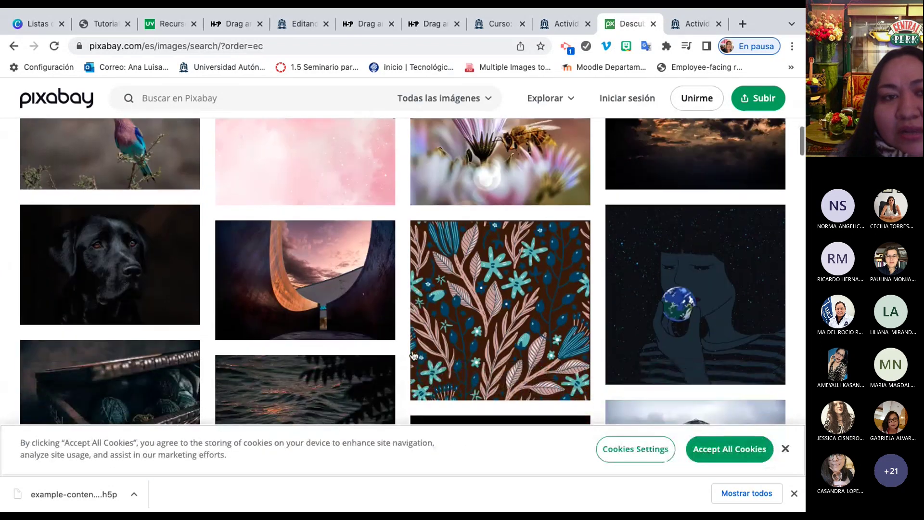
{"action": "scroll", "coordinate": [413, 355], "scroll_direction": "down", "scroll_amount": 4}
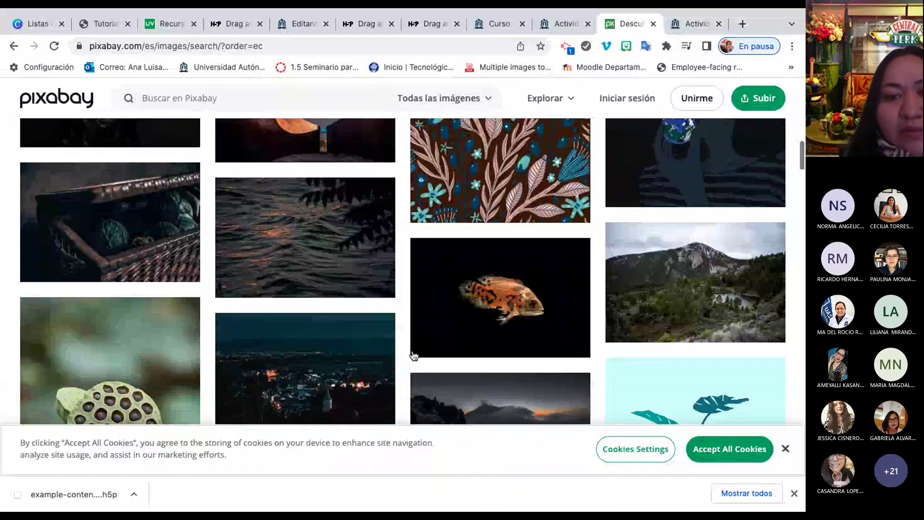
{"action": "scroll", "coordinate": [413, 355], "scroll_direction": "down", "scroll_amount": 7}
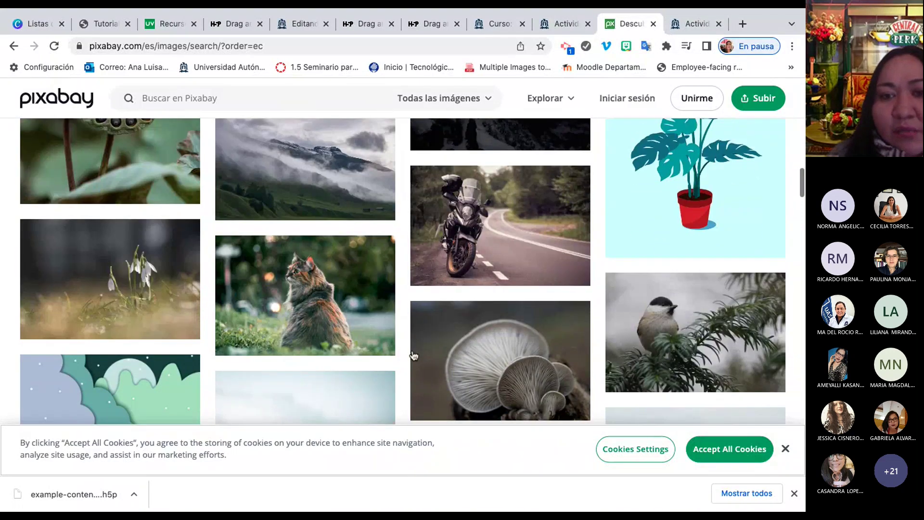
{"action": "scroll", "coordinate": [413, 356], "scroll_direction": "down", "scroll_amount": 9}
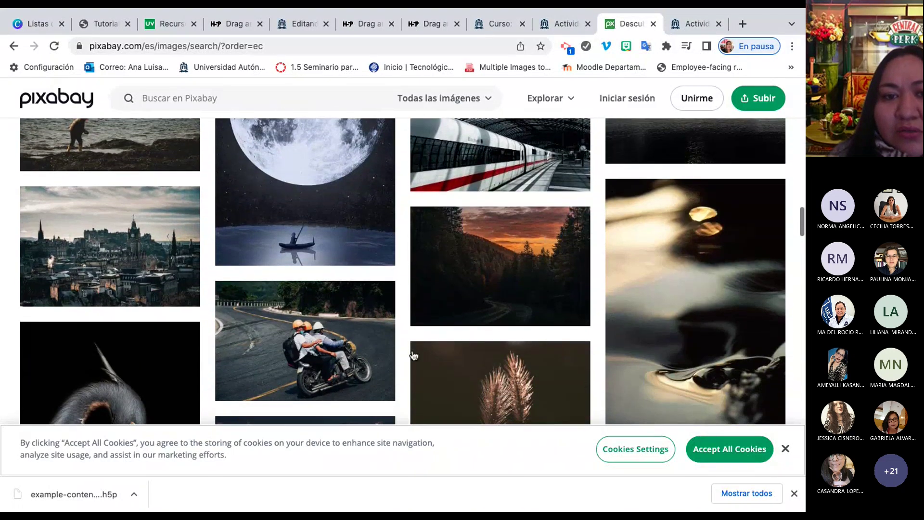
{"action": "scroll", "coordinate": [413, 355], "scroll_direction": "down", "scroll_amount": 10}
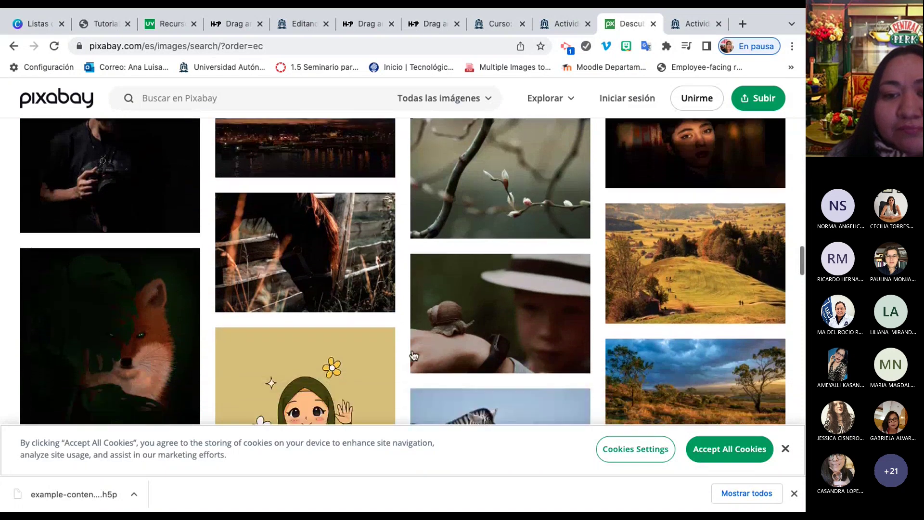
Search Pixabay for "tecnología" images using the suggested term.
{"action": "scroll", "coordinate": [413, 355], "scroll_direction": "up", "scroll_amount": 20}
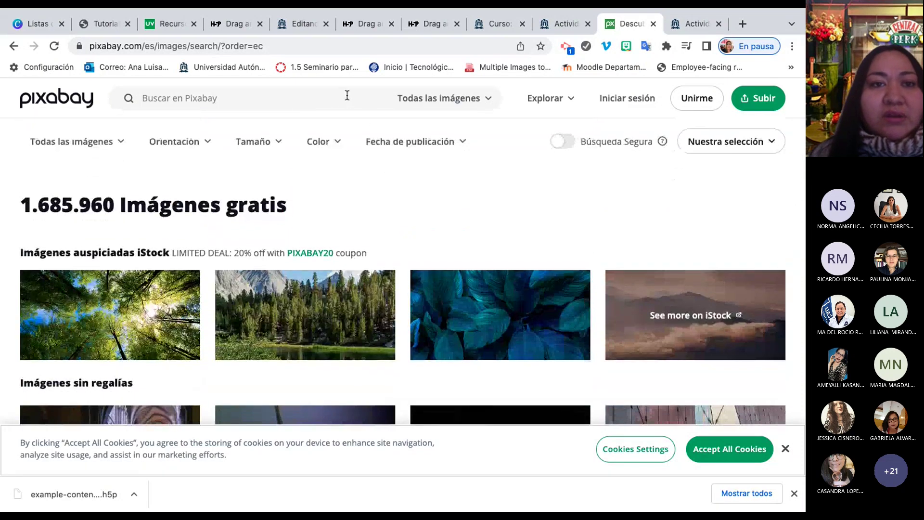
{"action": "left_click", "coordinate": [347, 95]}
{"action": "type", "text": "tec"}
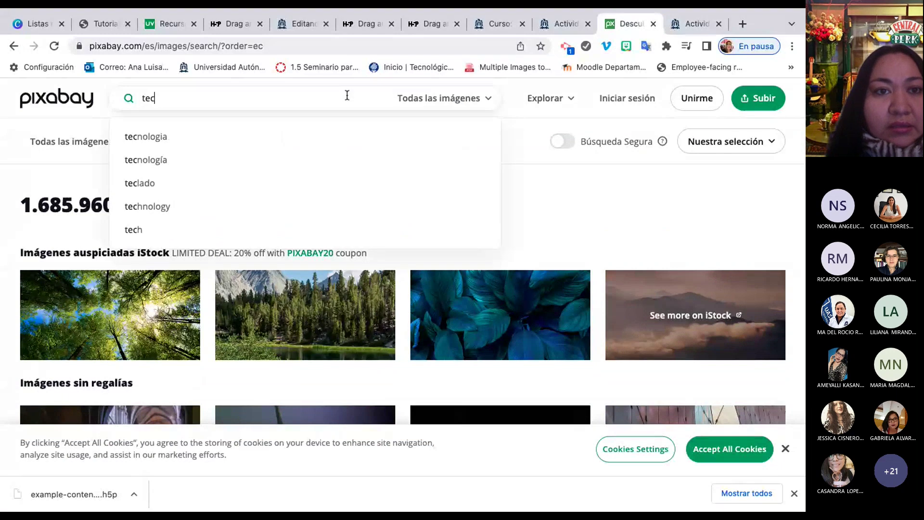
{"action": "key", "text": "Down"}
{"action": "key", "text": "Down"}
{"action": "key", "text": "Return"}
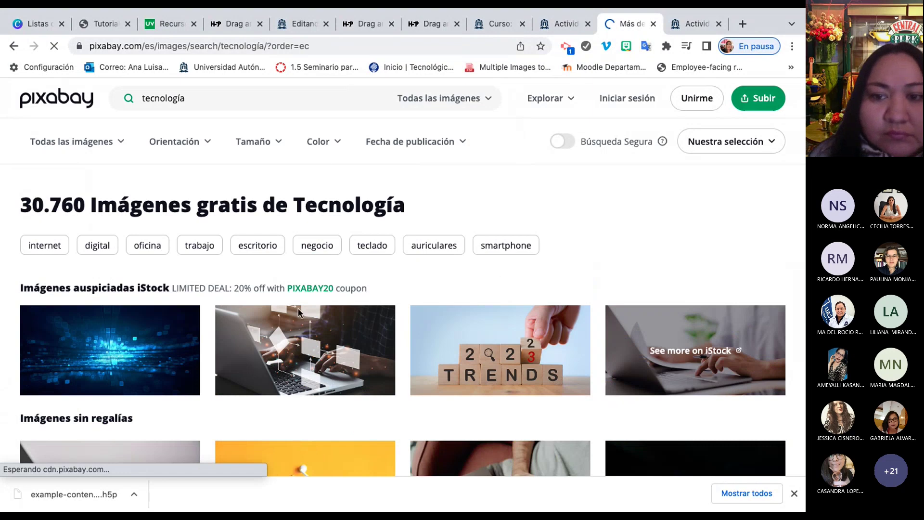
Follow the sponsored laptop image to iStock, view the digital marketing photo among the similar images, and try its free download.
{"action": "scroll", "coordinate": [299, 337], "scroll_direction": "down", "scroll_amount": 3}
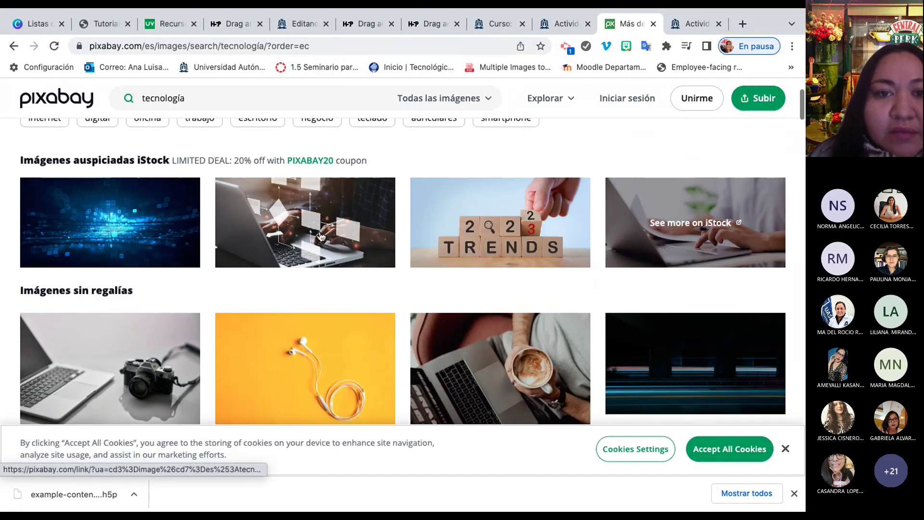
{"action": "left_click", "coordinate": [321, 235]}
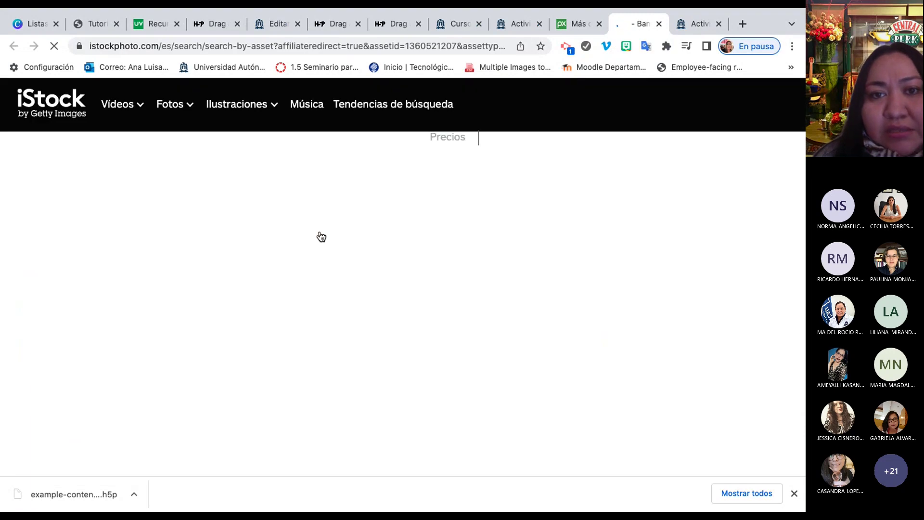
{"action": "scroll", "coordinate": [320, 236], "scroll_direction": "down", "scroll_amount": 1}
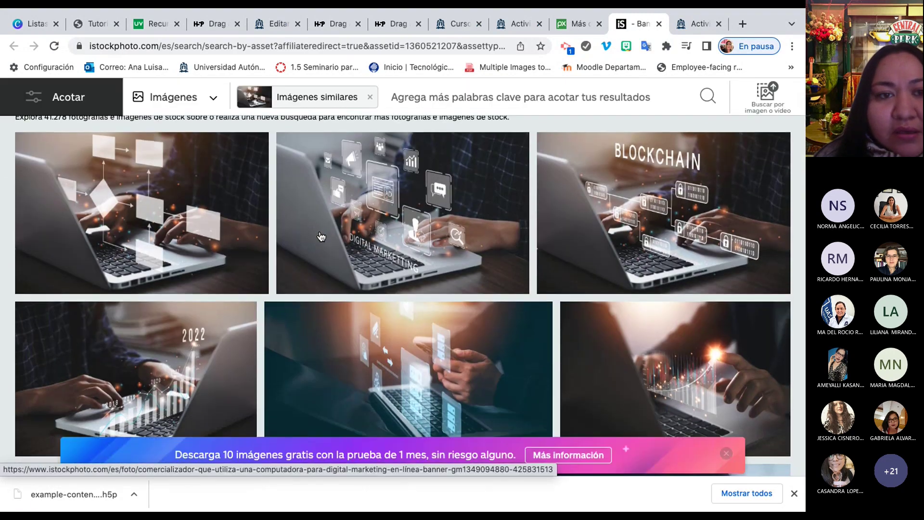
{"action": "scroll", "coordinate": [322, 236], "scroll_direction": "down", "scroll_amount": 3}
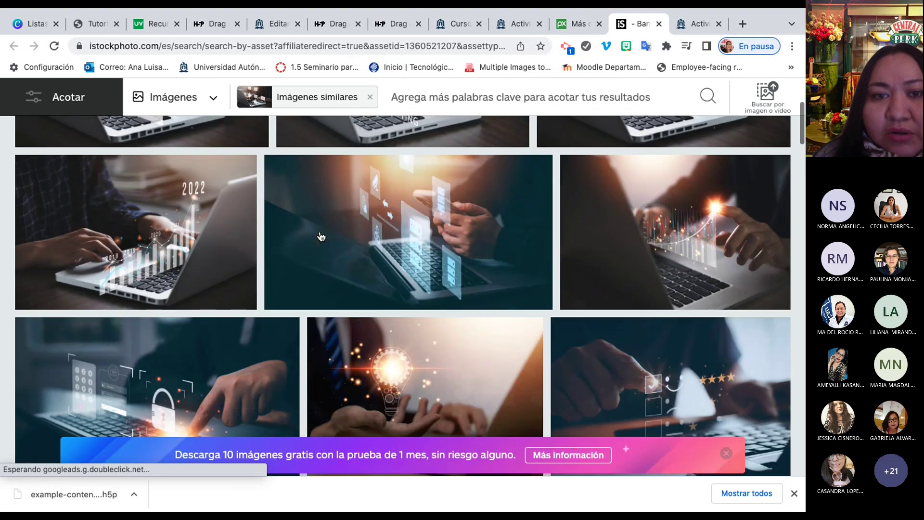
{"action": "scroll", "coordinate": [337, 221], "scroll_direction": "up", "scroll_amount": 3}
{"action": "left_click", "coordinate": [366, 205]}
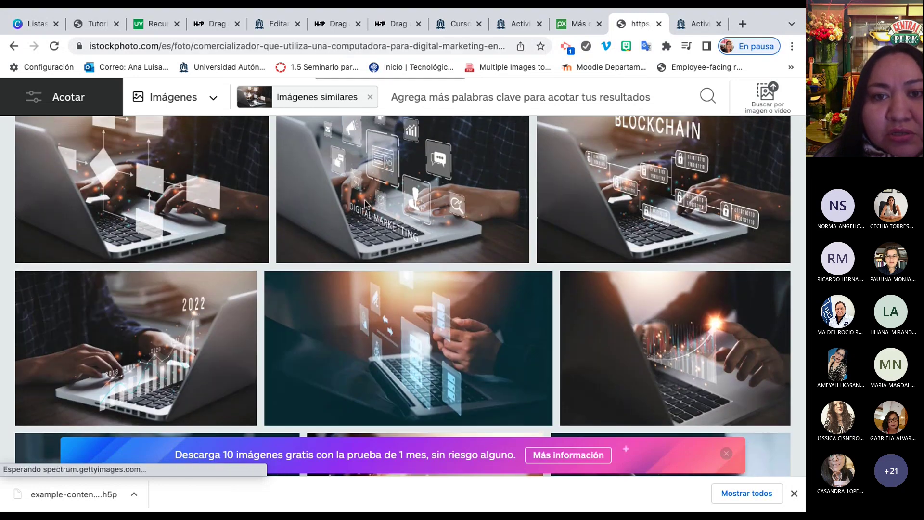
{"action": "scroll", "coordinate": [364, 201], "scroll_direction": "down", "scroll_amount": 3}
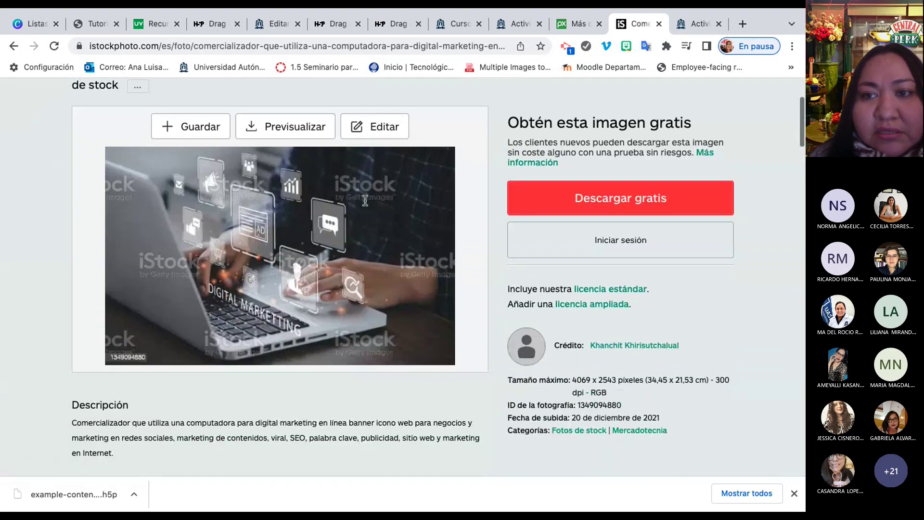
{"action": "left_click", "coordinate": [606, 199]}
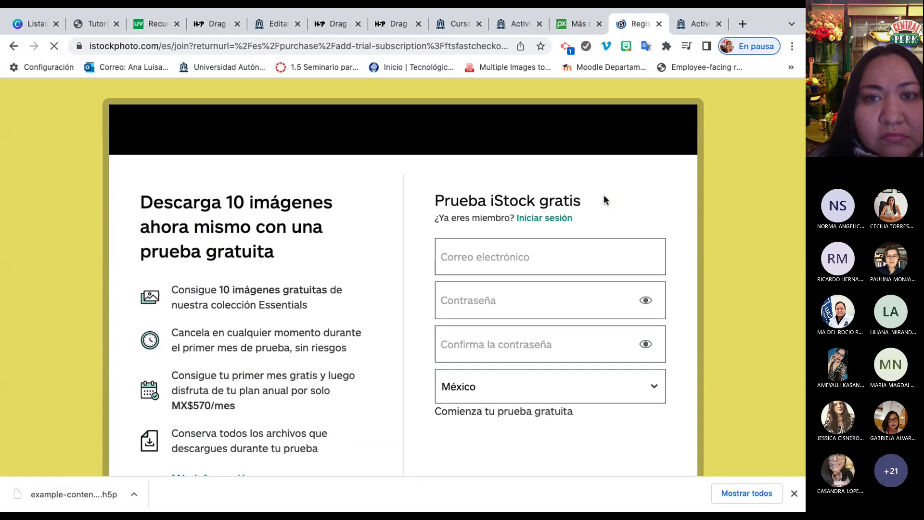
Return to iStock's similar images, view the laptop photo with the blank flowchart, and try its free download.
{"action": "left_click", "coordinate": [14, 46]}
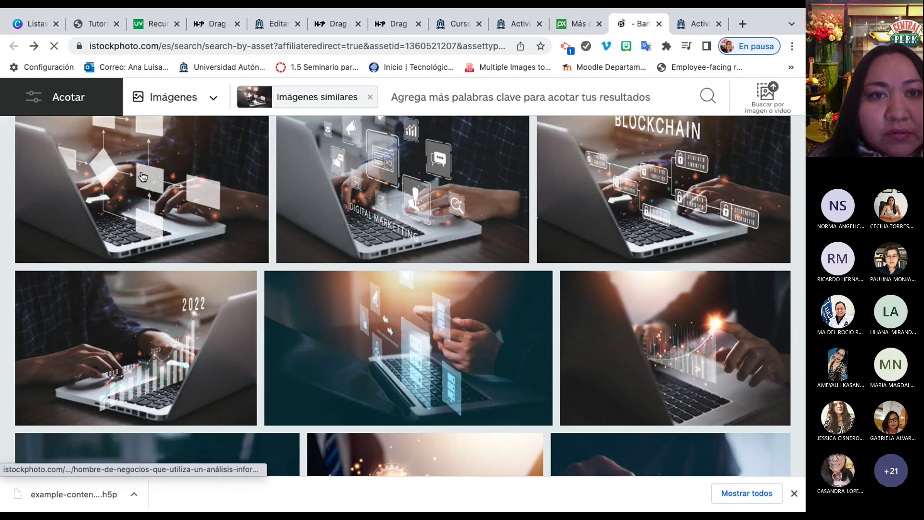
{"action": "left_click", "coordinate": [143, 177]}
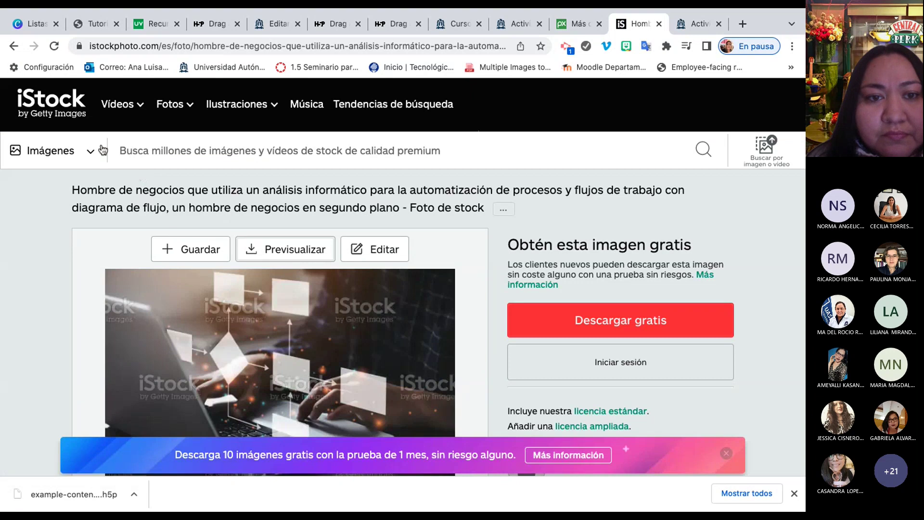
{"action": "scroll", "coordinate": [166, 288], "scroll_direction": "down", "scroll_amount": 5}
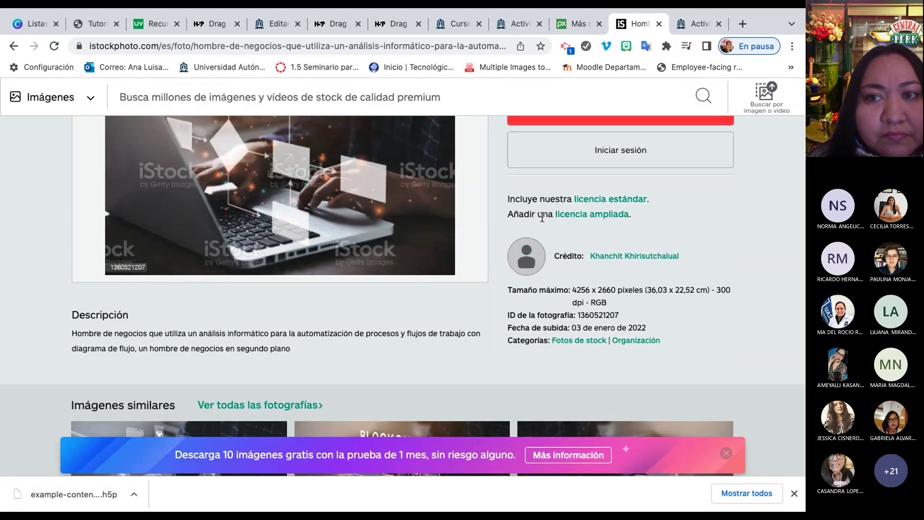
{"action": "scroll", "coordinate": [605, 200], "scroll_direction": "up", "scroll_amount": 3}
{"action": "left_click", "coordinate": [605, 200]}
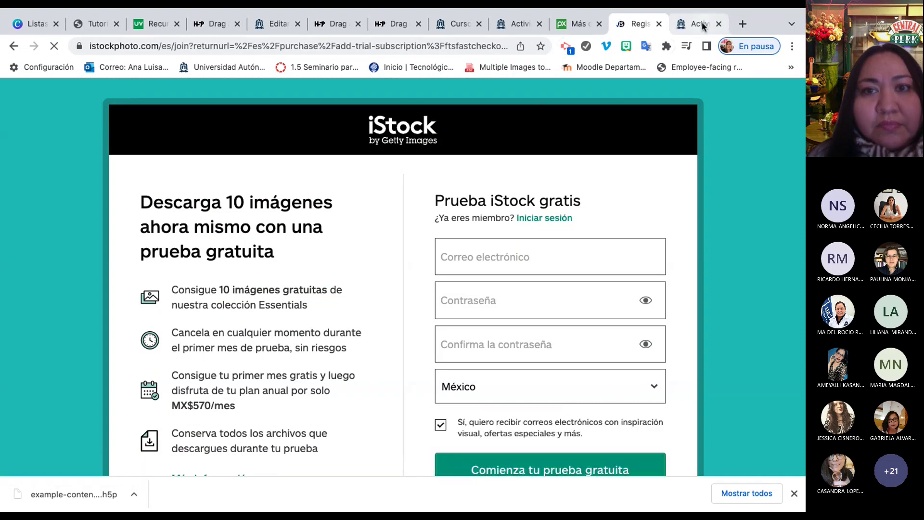
Open Freepik from the course's image bank link, dismiss the Google sign-in offer, and search all resources for "tecnología".
{"action": "left_click", "coordinate": [696, 23]}
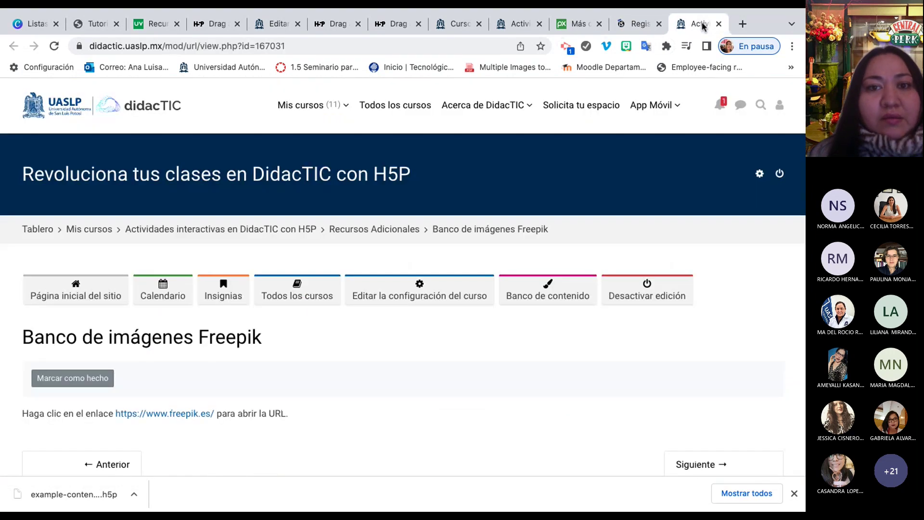
{"action": "left_click", "coordinate": [182, 412]}
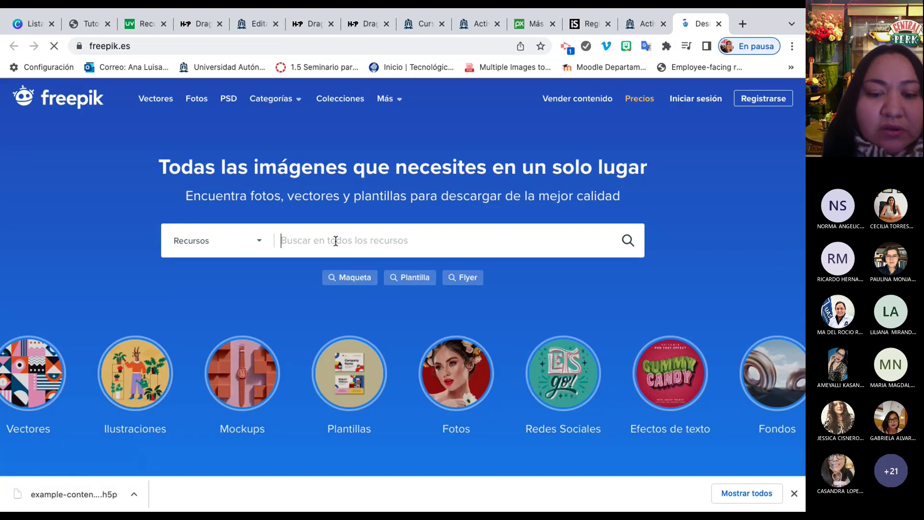
{"action": "type", "text": "tecn"}
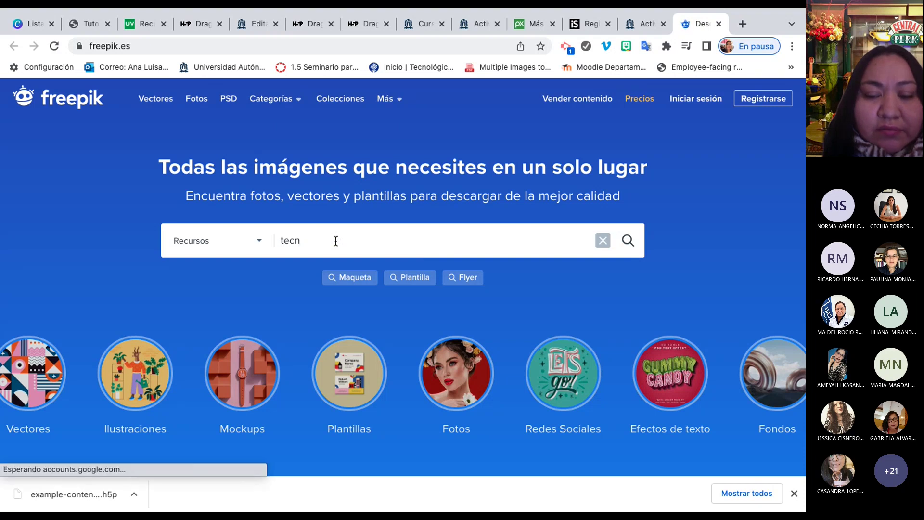
{"action": "type", "text": "ol"}
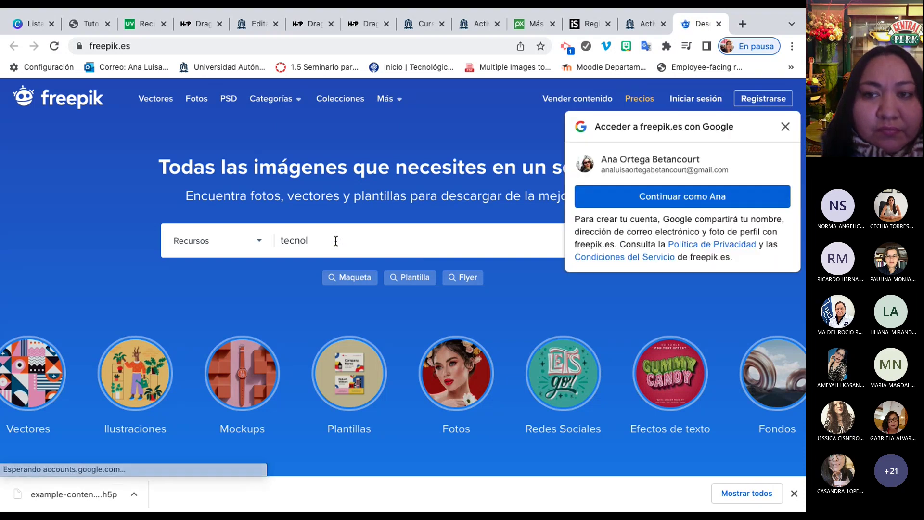
{"action": "left_click", "coordinate": [785, 127]}
{"action": "type", "text": "ogía"}
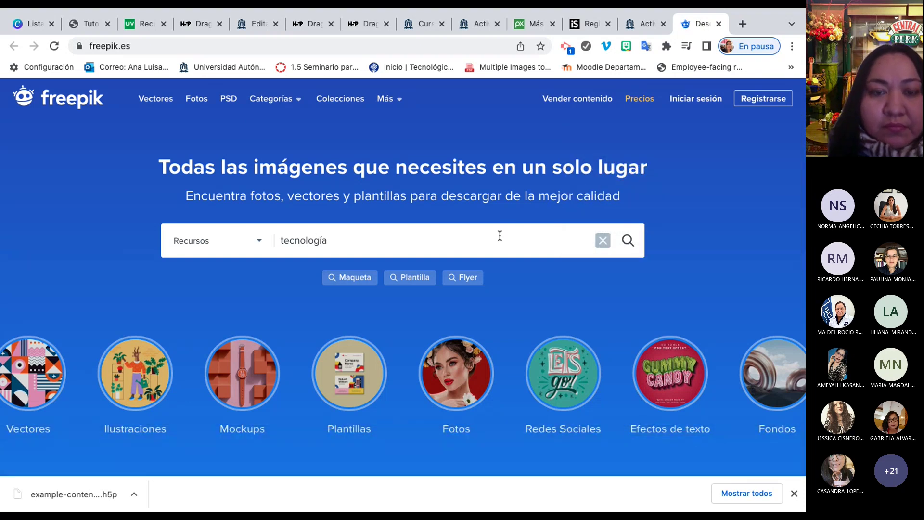
{"action": "key", "text": "Return"}
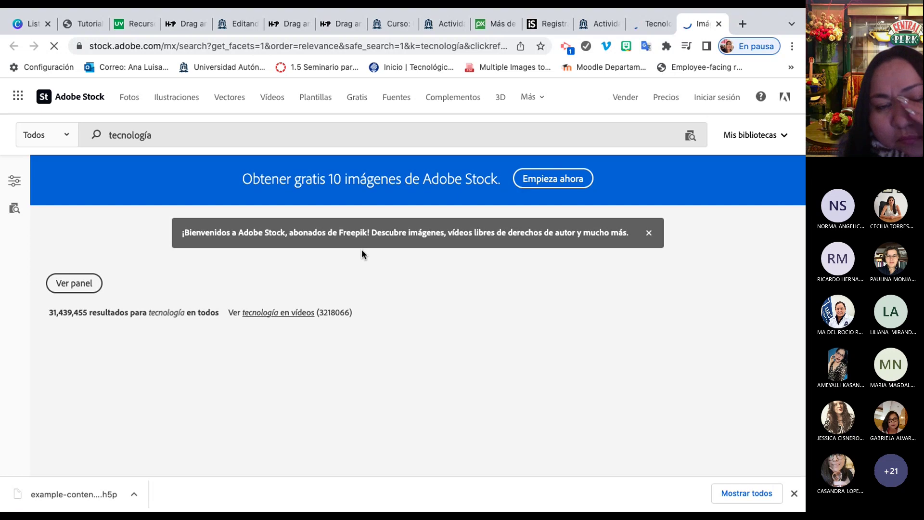
Examine the Adobe Stock results for "tecnología", including the download and trial options offered on individual images.
{"action": "scroll", "coordinate": [362, 254], "scroll_direction": "down", "scroll_amount": 4}
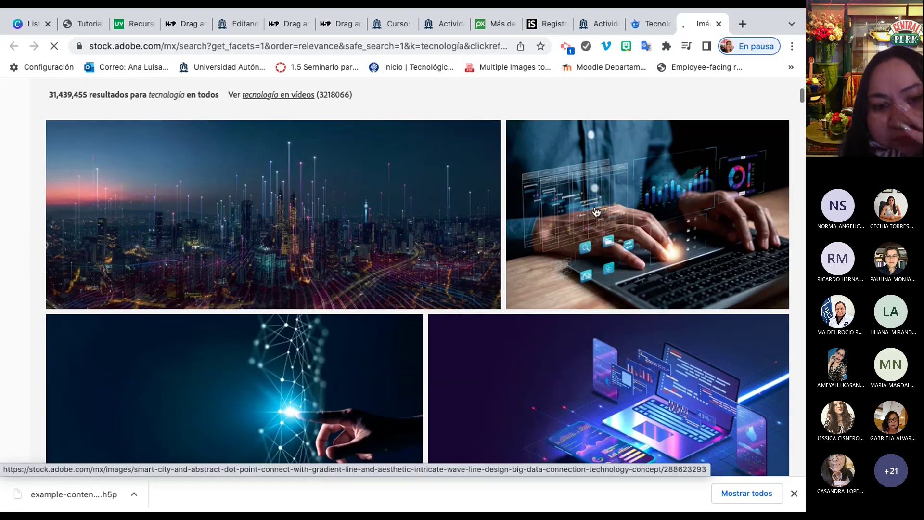
{"action": "mouse_move", "coordinate": [596, 212]}
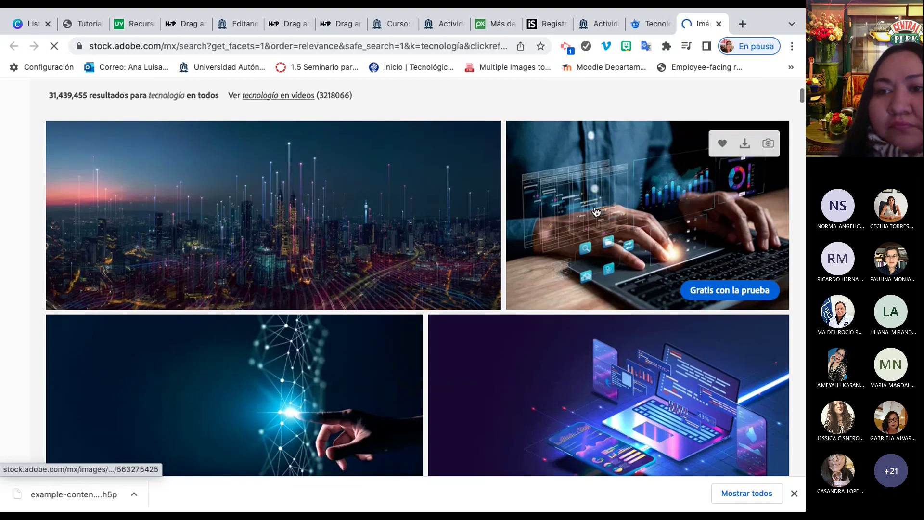
{"action": "mouse_move", "coordinate": [396, 184]}
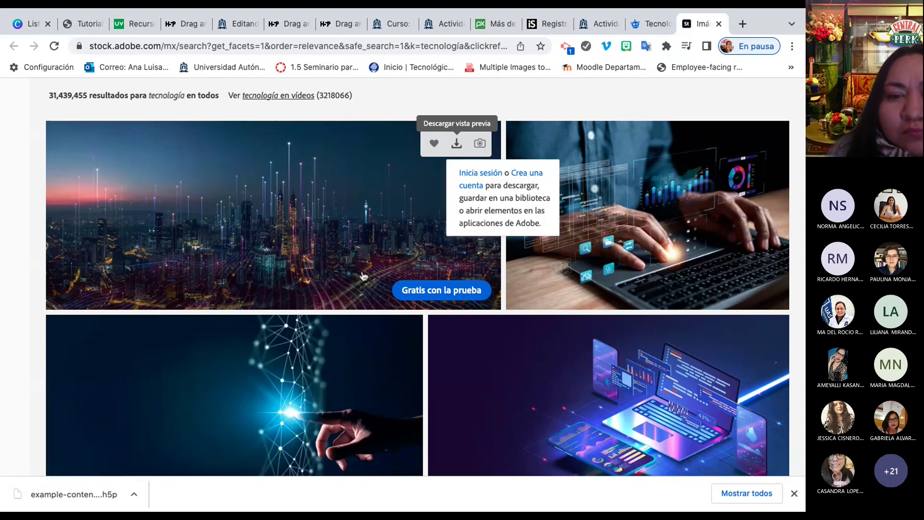
{"action": "mouse_move", "coordinate": [305, 363]}
{"action": "scroll", "coordinate": [304, 366], "scroll_direction": "down", "scroll_amount": 7}
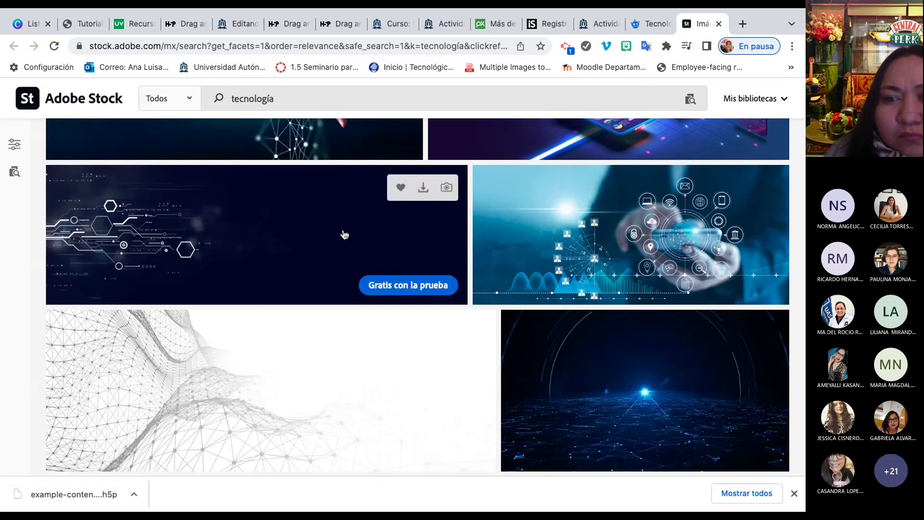
{"action": "mouse_move", "coordinate": [587, 239]}
{"action": "scroll", "coordinate": [536, 306], "scroll_direction": "down", "scroll_amount": 5}
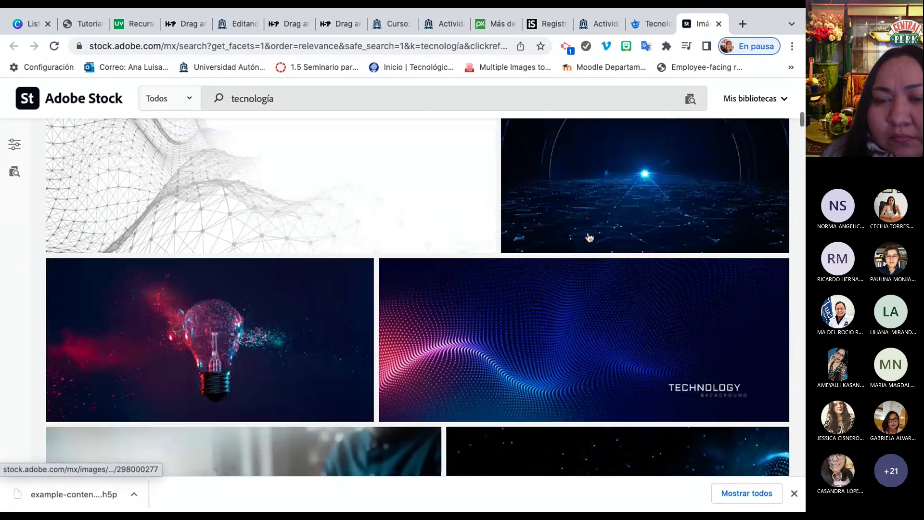
{"action": "scroll", "coordinate": [536, 305], "scroll_direction": "down", "scroll_amount": 6}
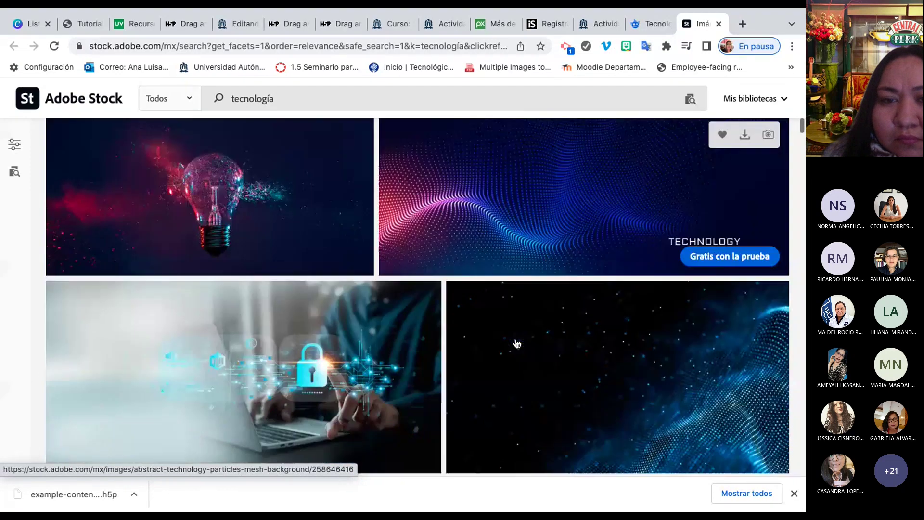
{"action": "scroll", "coordinate": [517, 342], "scroll_direction": "up", "scroll_amount": 2}
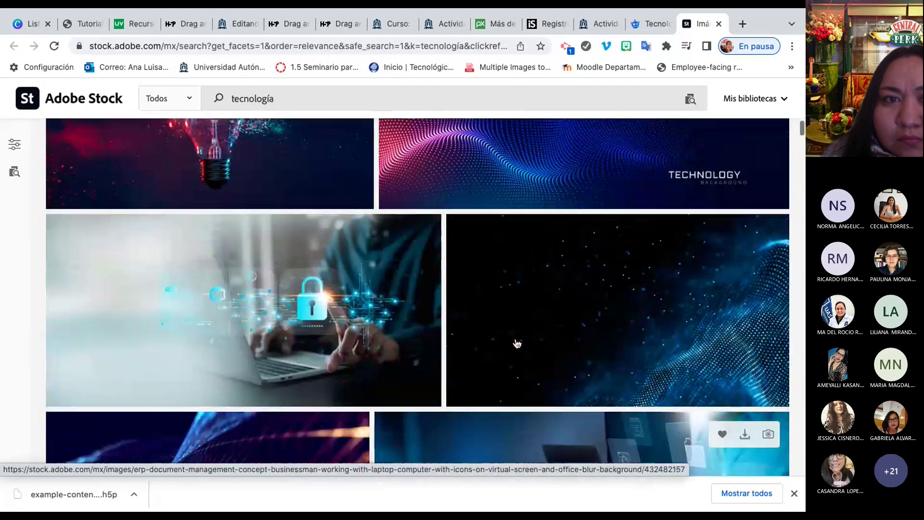
{"action": "scroll", "coordinate": [517, 342], "scroll_direction": "down", "scroll_amount": 8}
{"action": "scroll", "coordinate": [515, 336], "scroll_direction": "up", "scroll_amount": 15}
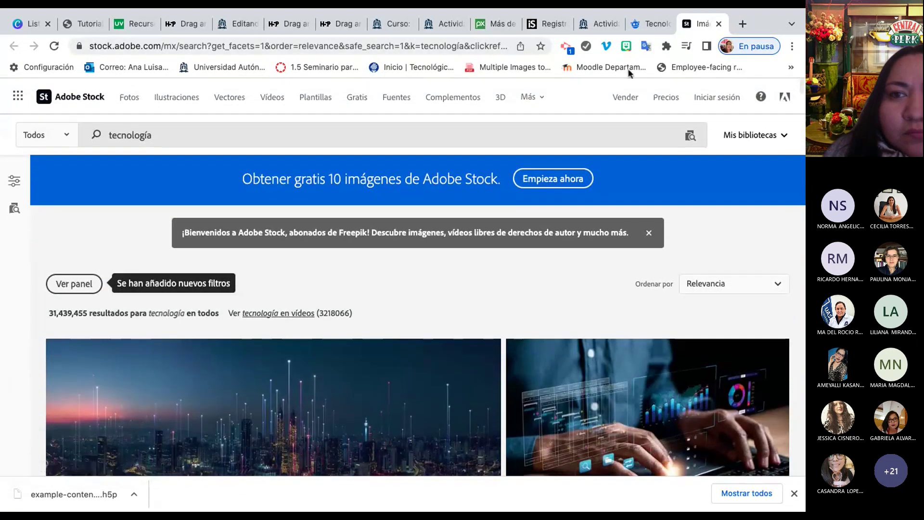
Return to the Freepik results for "tecnología" and open the free photo "concepto de rpa con pantalla táctil de mano borrosa".
{"action": "left_click", "coordinate": [654, 25]}
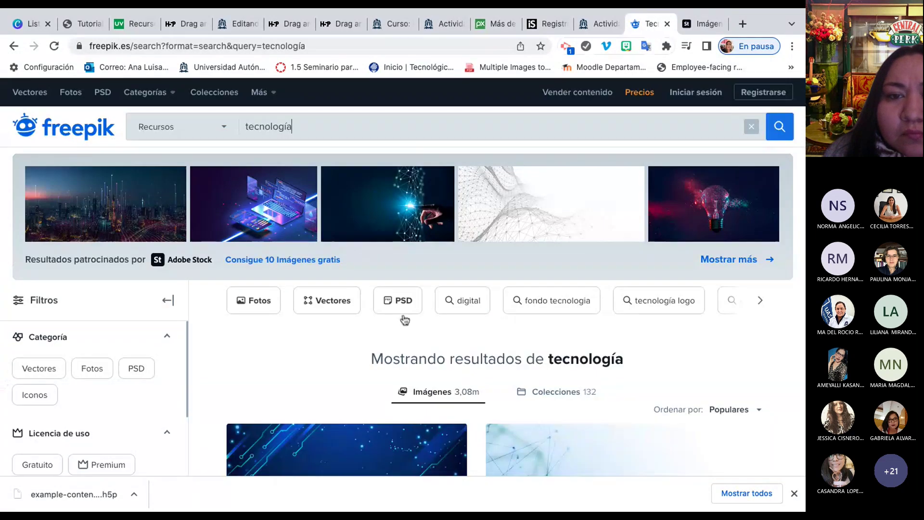
{"action": "scroll", "coordinate": [393, 348], "scroll_direction": "down", "scroll_amount": 5}
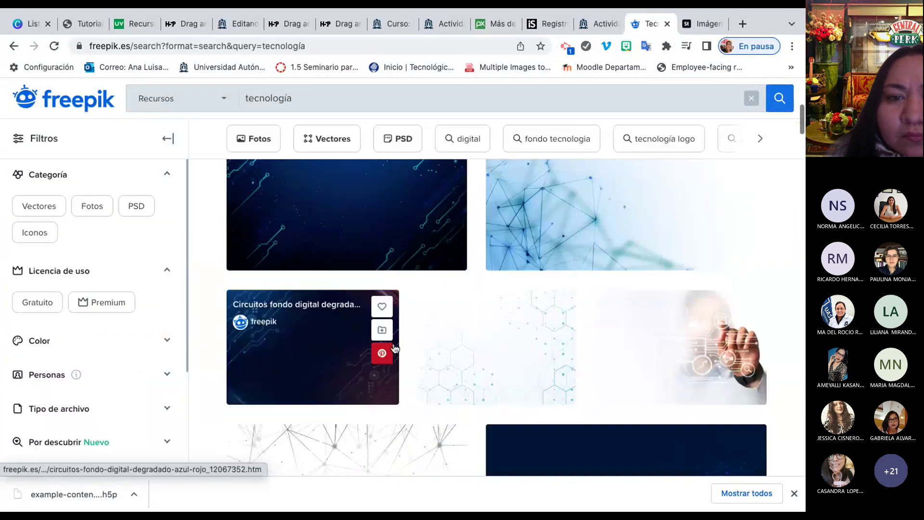
{"action": "scroll", "coordinate": [393, 348], "scroll_direction": "down", "scroll_amount": 8}
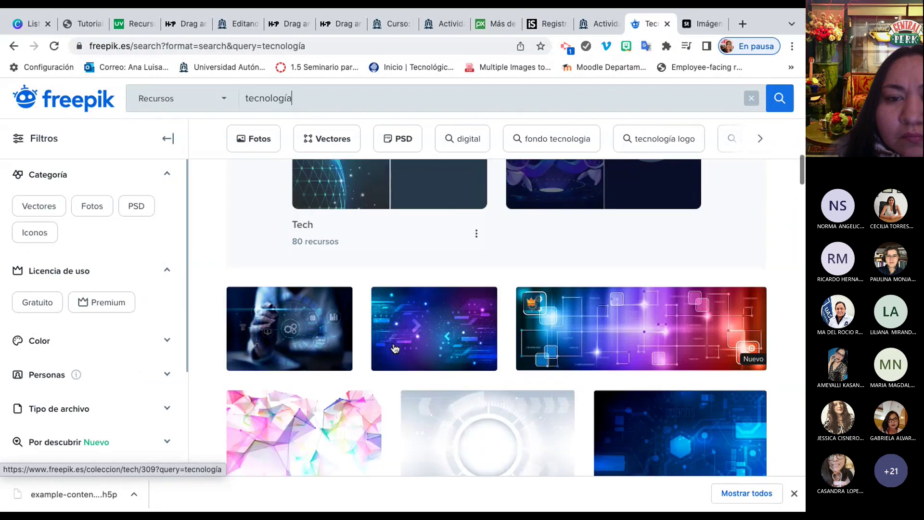
{"action": "scroll", "coordinate": [394, 347], "scroll_direction": "down", "scroll_amount": 2}
{"action": "mouse_move", "coordinate": [296, 222]}
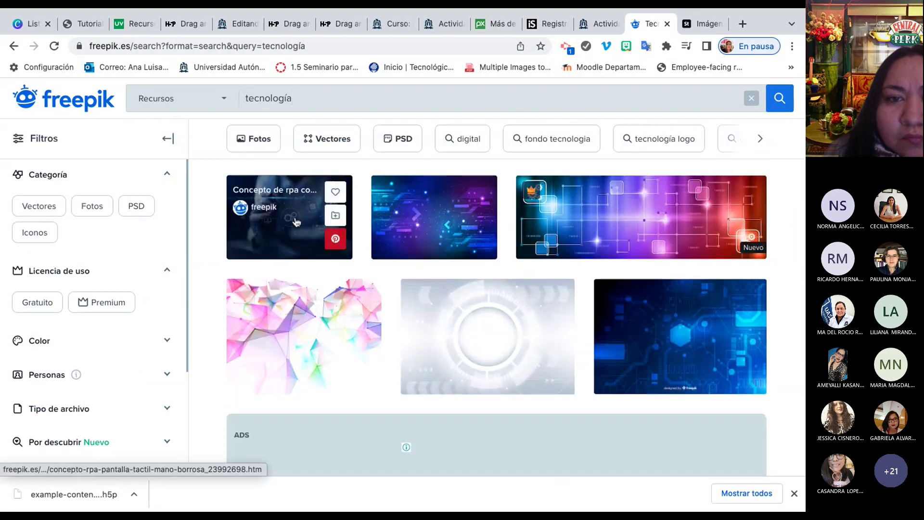
{"action": "left_click", "coordinate": [295, 222]}
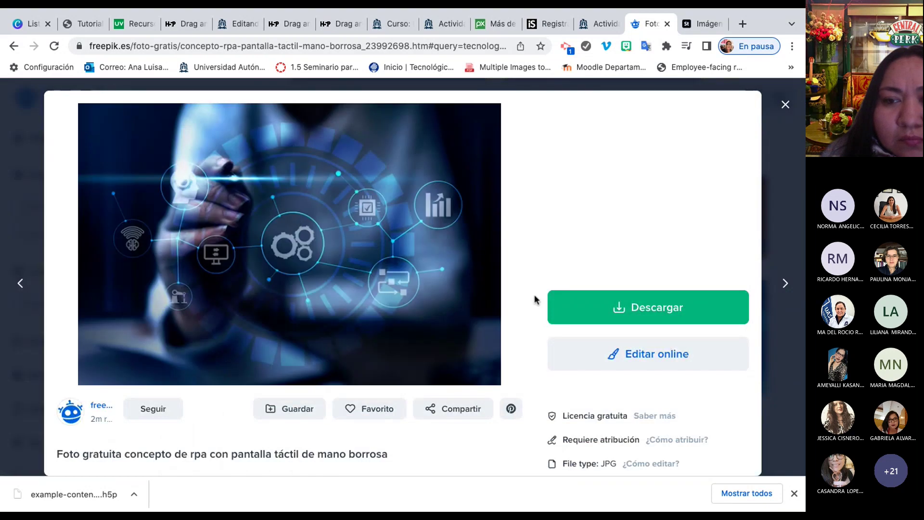
Show the RPA photo's download choices and review the premium offer, attribution requirement and related images.
{"action": "left_click", "coordinate": [575, 306]}
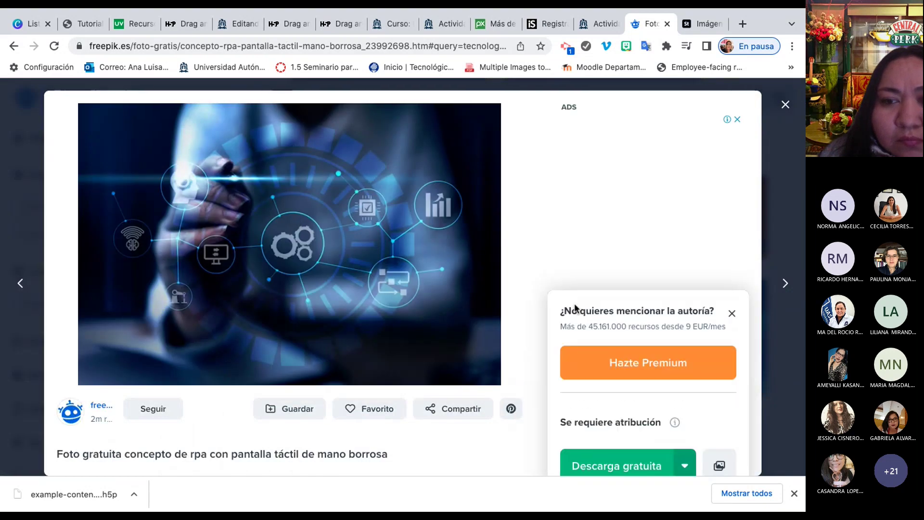
{"action": "scroll", "coordinate": [435, 432], "scroll_direction": "down", "scroll_amount": 1}
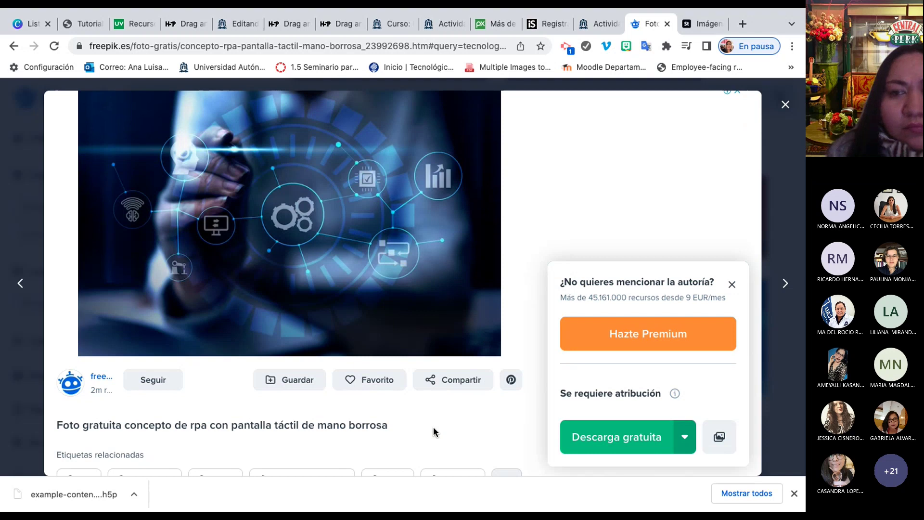
{"action": "scroll", "coordinate": [435, 432], "scroll_direction": "down", "scroll_amount": 2}
{"action": "scroll", "coordinate": [435, 432], "scroll_direction": "down", "scroll_amount": 1}
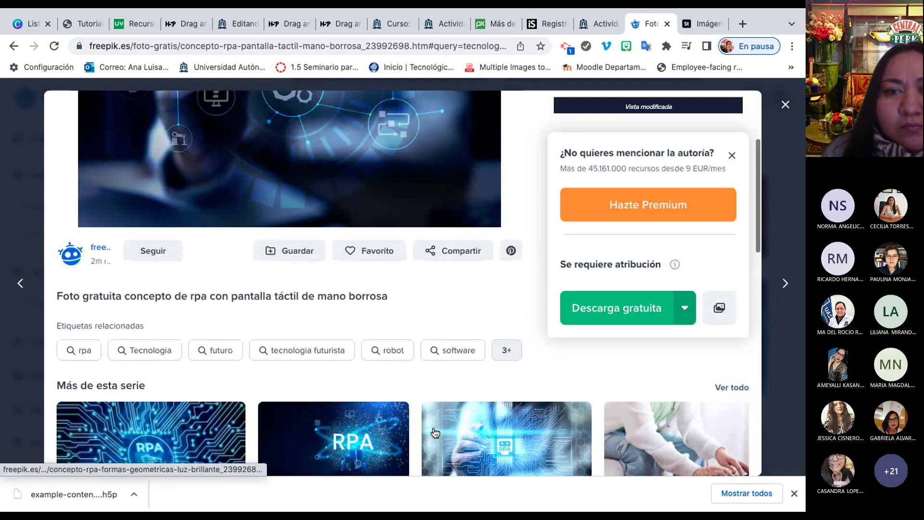
{"action": "scroll", "coordinate": [435, 431], "scroll_direction": "up", "scroll_amount": 4}
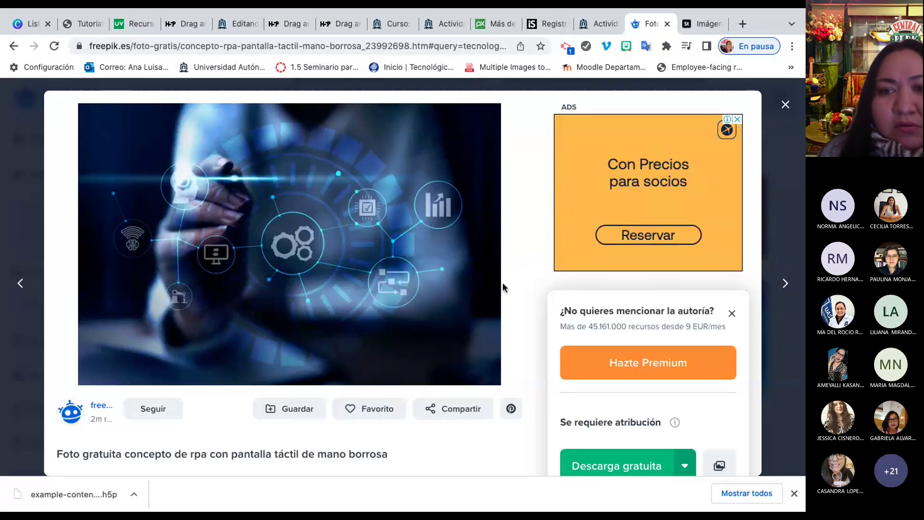
{"action": "scroll", "coordinate": [536, 284], "scroll_direction": "down", "scroll_amount": 2}
{"action": "scroll", "coordinate": [536, 281], "scroll_direction": "down", "scroll_amount": 2}
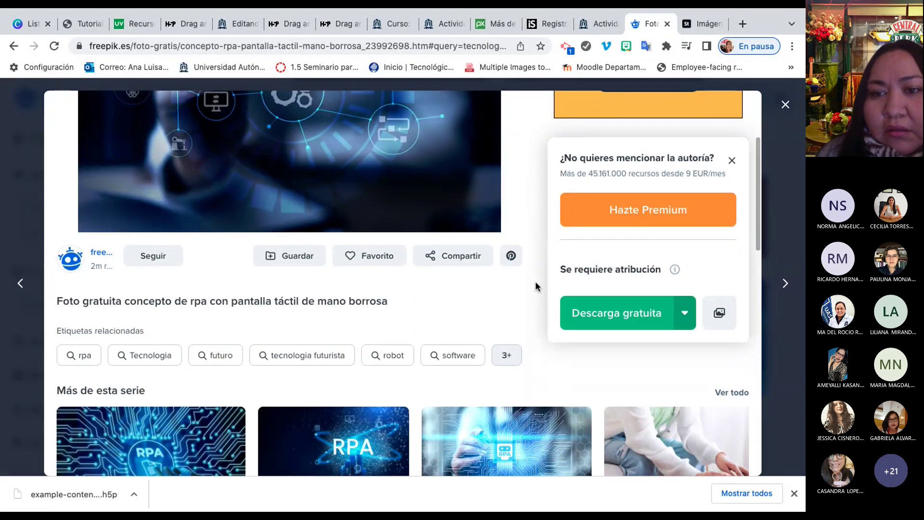
Copy the photo's attribution text for web use, and download the image with the free option.
{"action": "left_click", "coordinate": [674, 269]}
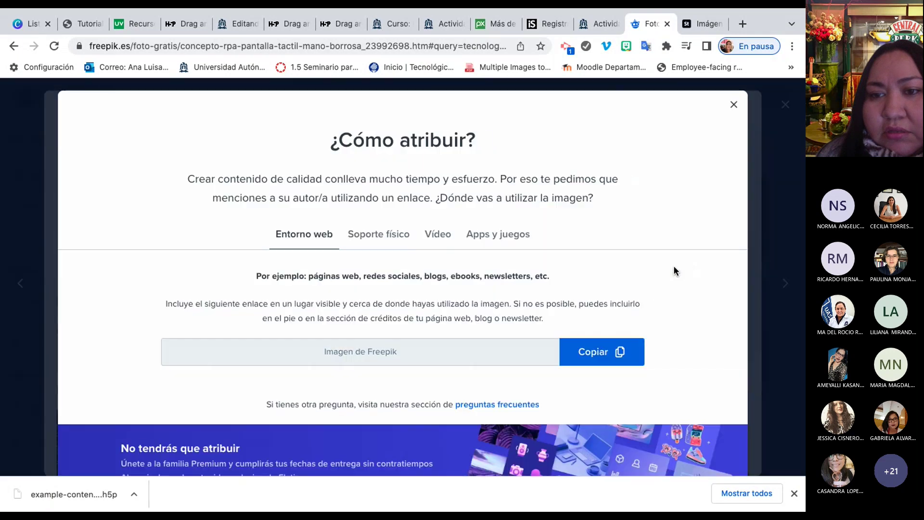
{"action": "left_click", "coordinate": [594, 349]}
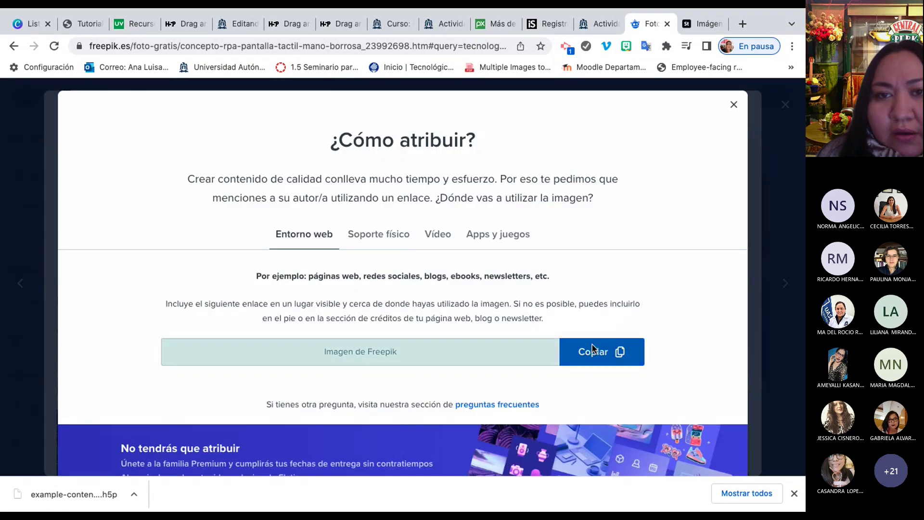
{"action": "left_click", "coordinate": [733, 106]}
{"action": "left_click", "coordinate": [617, 310]}
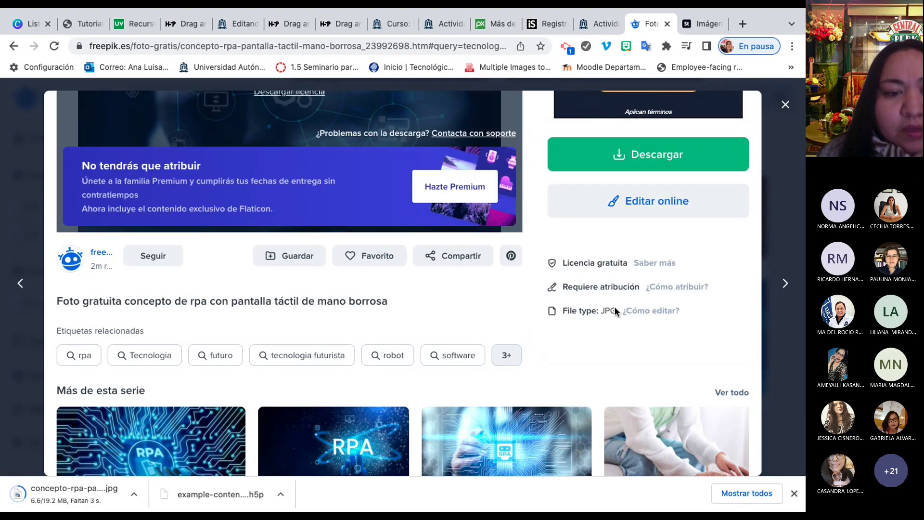
Look through the open DidacTIC course pages and the H5P tutorial for the Drag and Drop activity editor.
{"action": "left_click", "coordinate": [443, 25]}
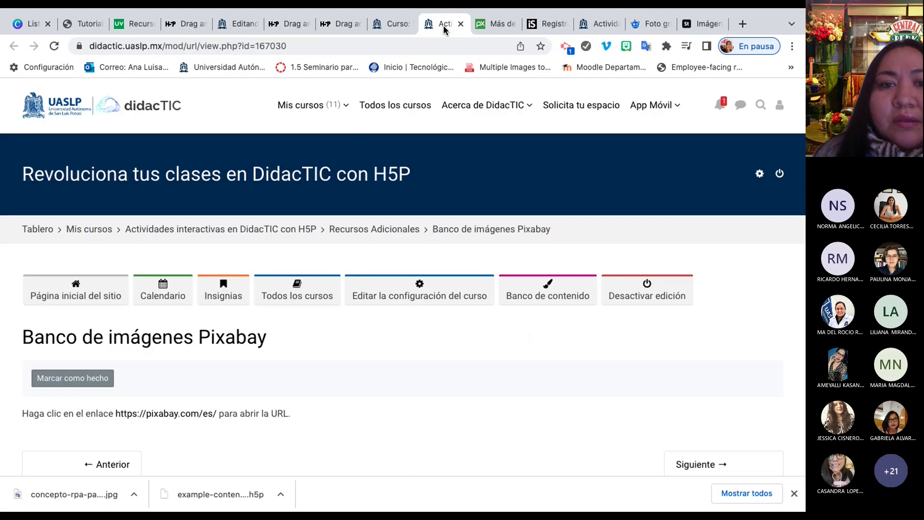
{"action": "left_click", "coordinate": [388, 22]}
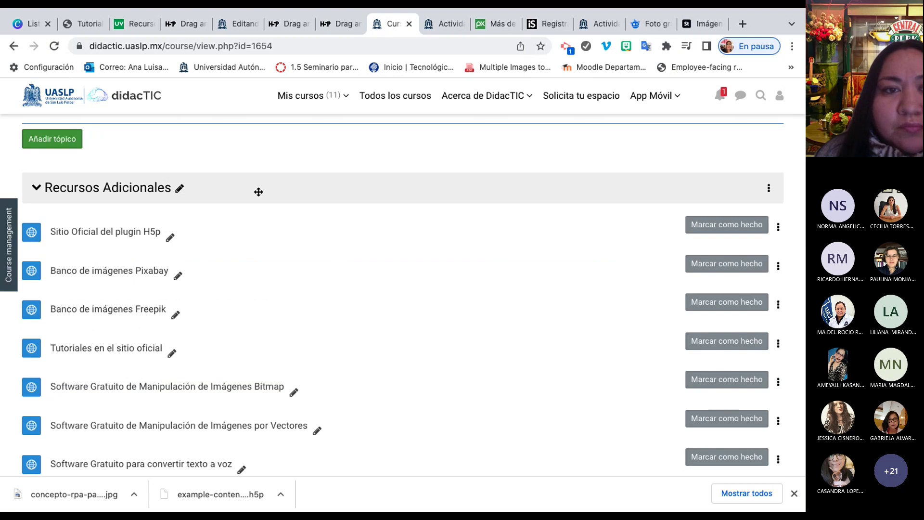
{"action": "scroll", "coordinate": [259, 192], "scroll_direction": "up", "scroll_amount": 20}
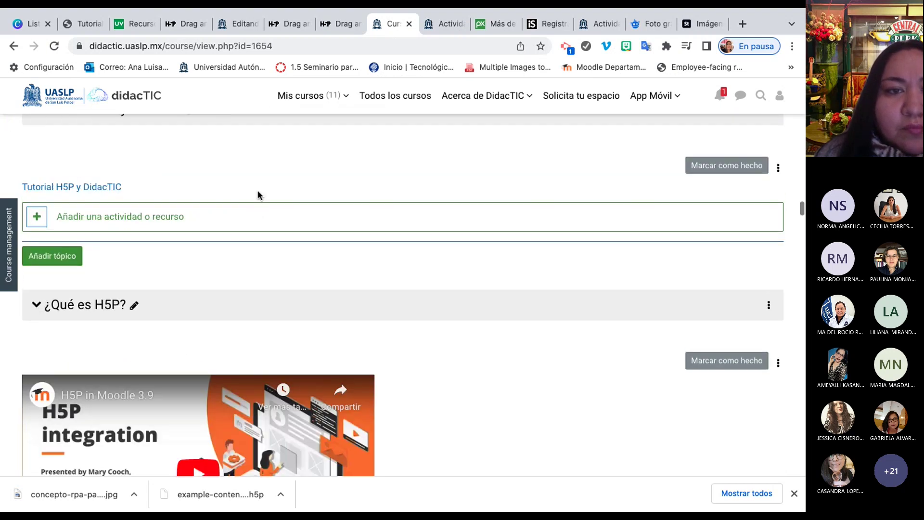
{"action": "scroll", "coordinate": [259, 193], "scroll_direction": "up", "scroll_amount": 5}
{"action": "scroll", "coordinate": [259, 192], "scroll_direction": "up", "scroll_amount": 1}
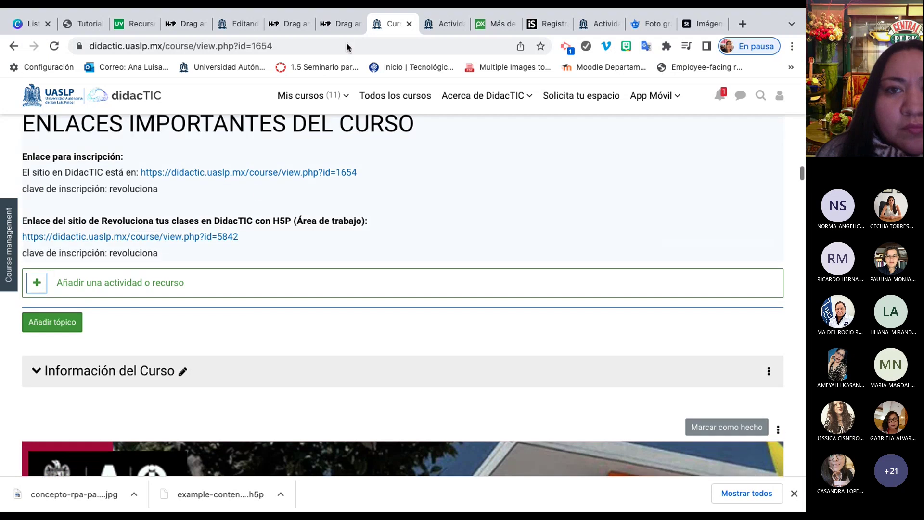
{"action": "left_click", "coordinate": [339, 22]}
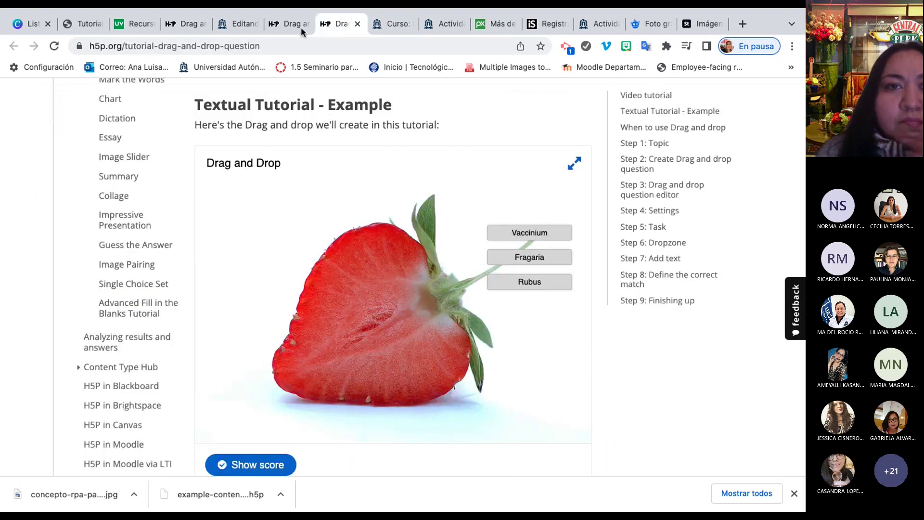
{"action": "left_click", "coordinate": [440, 21]}
{"action": "scroll", "coordinate": [271, 347], "scroll_direction": "down", "scroll_amount": 1}
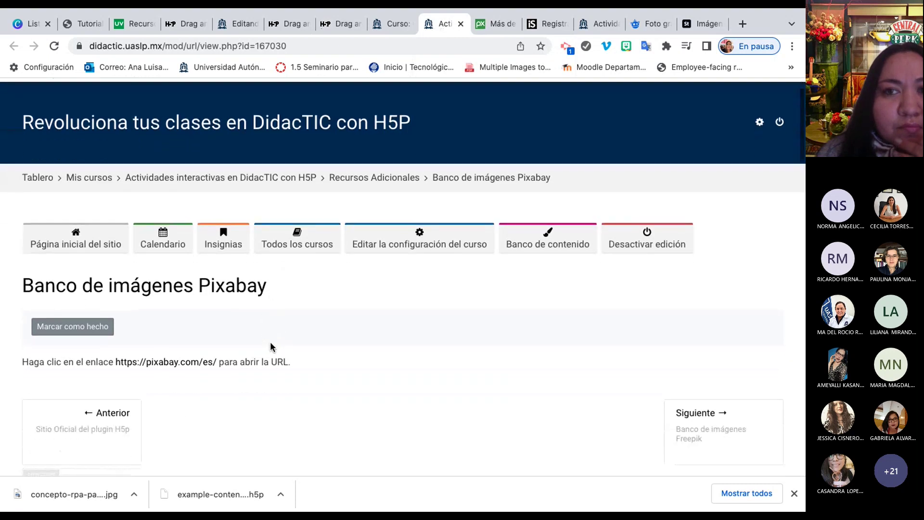
Close the Adobe Stock, Freepik, iStock and Pixabay pages together with the course's Freepik link page.
{"action": "left_click", "coordinate": [709, 25]}
{"action": "left_click", "coordinate": [719, 24]}
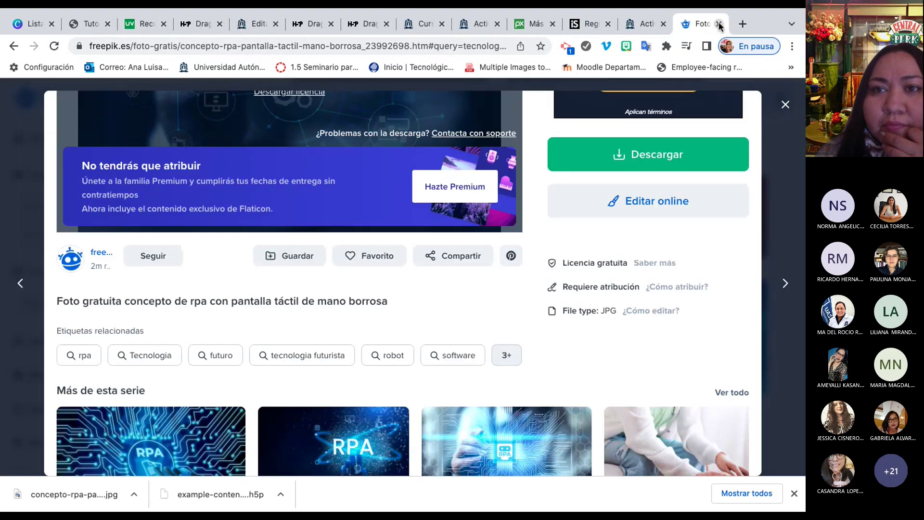
{"action": "left_click", "coordinate": [718, 24]}
{"action": "scroll", "coordinate": [388, 394], "scroll_direction": "down", "scroll_amount": 1}
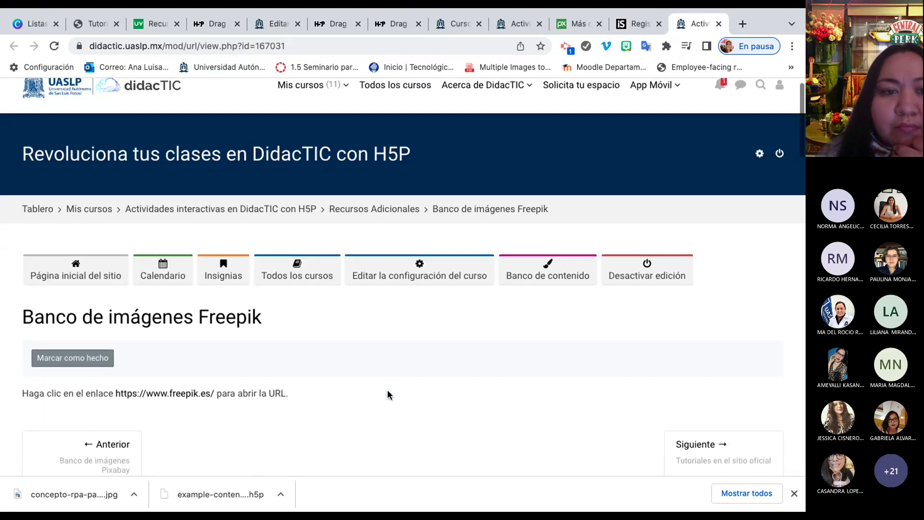
{"action": "scroll", "coordinate": [388, 395], "scroll_direction": "up", "scroll_amount": 1}
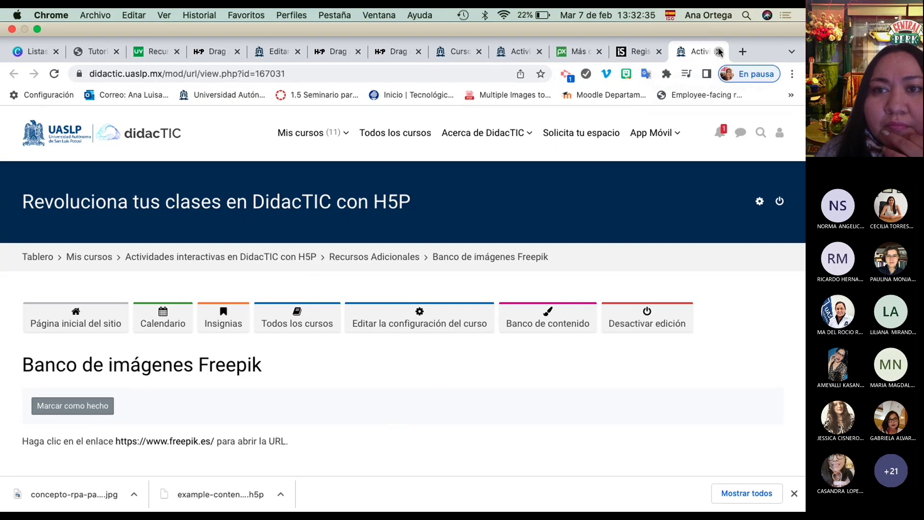
{"action": "left_click", "coordinate": [718, 52]}
{"action": "left_click", "coordinate": [718, 51]}
{"action": "left_click", "coordinate": [719, 51]}
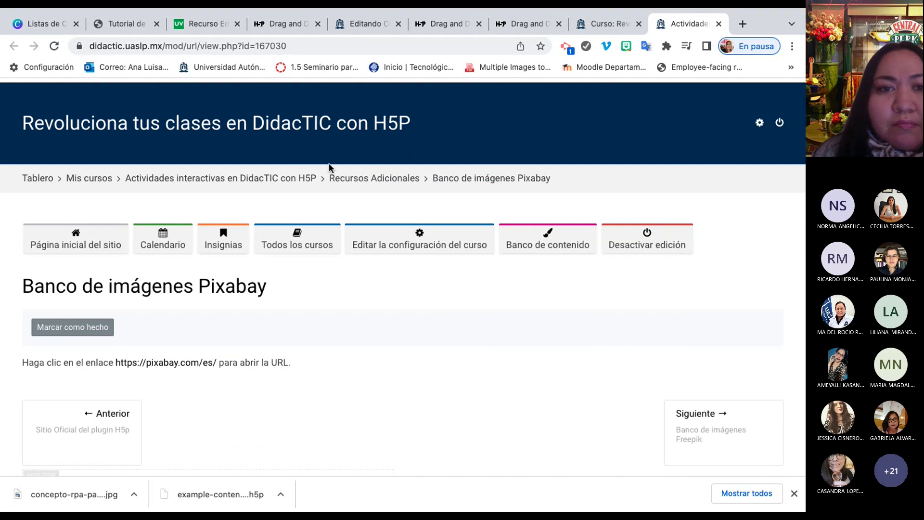
Return from the Pixabay resource to the course page, then close the H5P tutorial and switch to the Drag and Drop activity editor.
{"action": "left_click", "coordinate": [288, 187]}
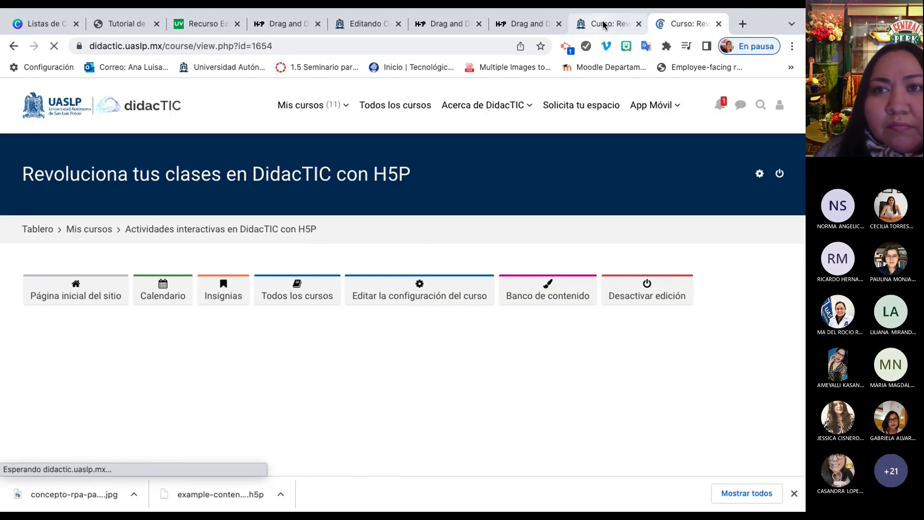
{"action": "left_click", "coordinate": [605, 21]}
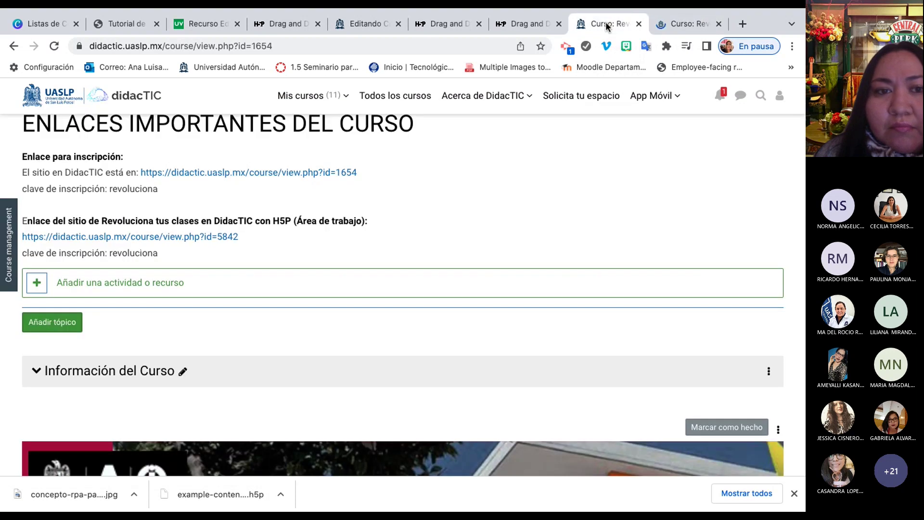
{"action": "left_click", "coordinate": [518, 21]}
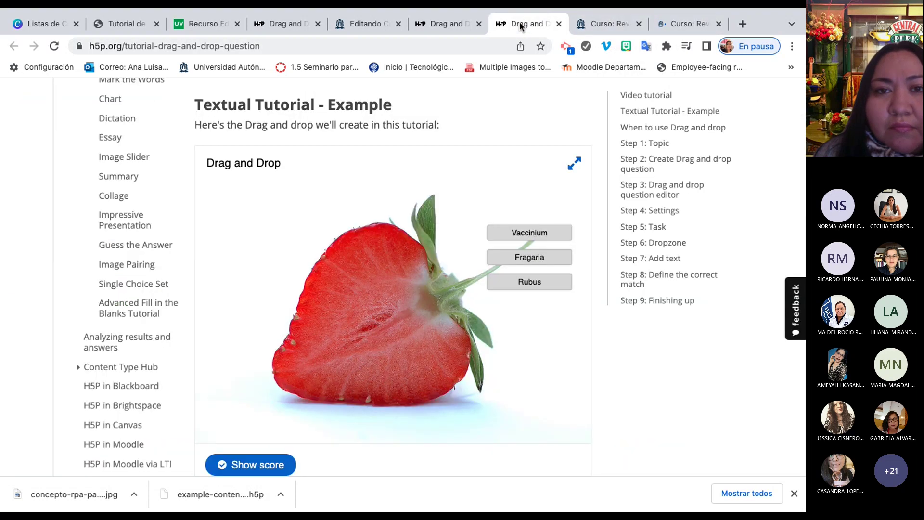
{"action": "left_click", "coordinate": [558, 24]}
{"action": "left_click", "coordinate": [368, 20]}
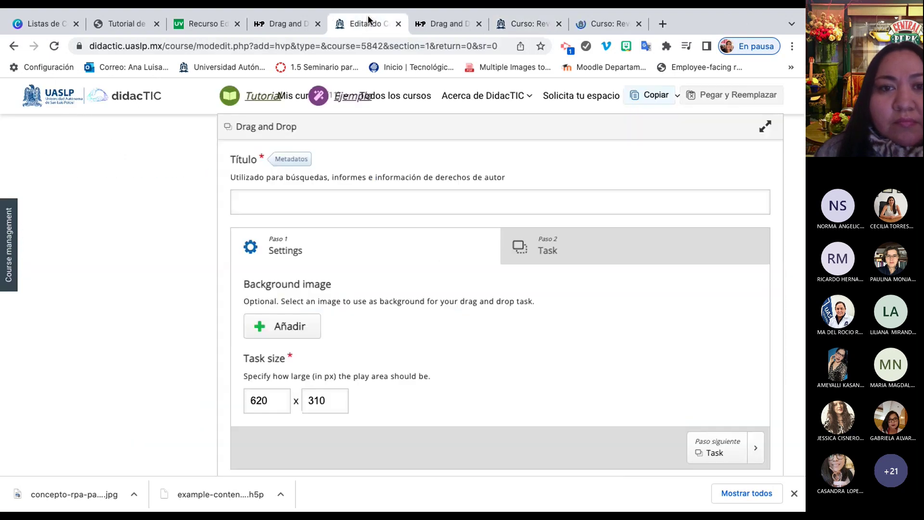
Upload the downloaded concepto-rpa-pantalla JPG from the Descargas folder as the Drag and Drop task's background image.
{"action": "left_click", "coordinate": [295, 324]}
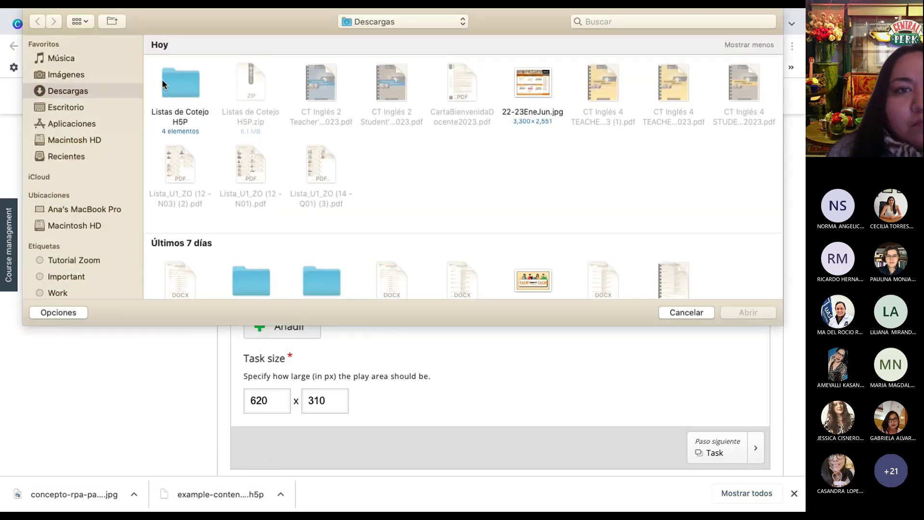
{"action": "left_click", "coordinate": [88, 74]}
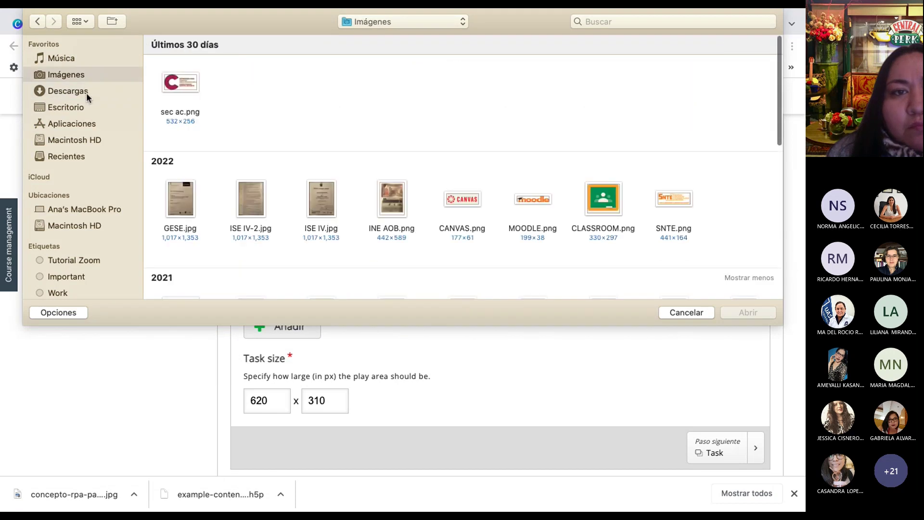
{"action": "left_click", "coordinate": [85, 92]}
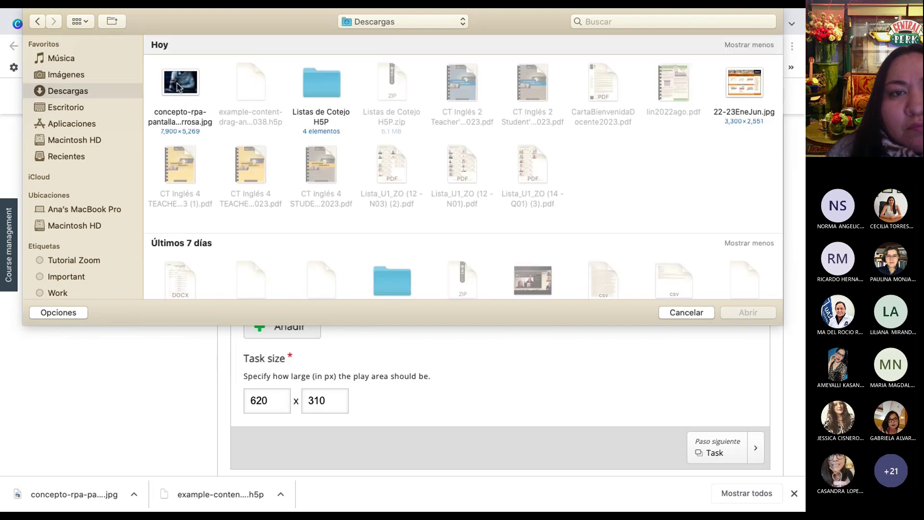
{"action": "double_click", "coordinate": [178, 85]}
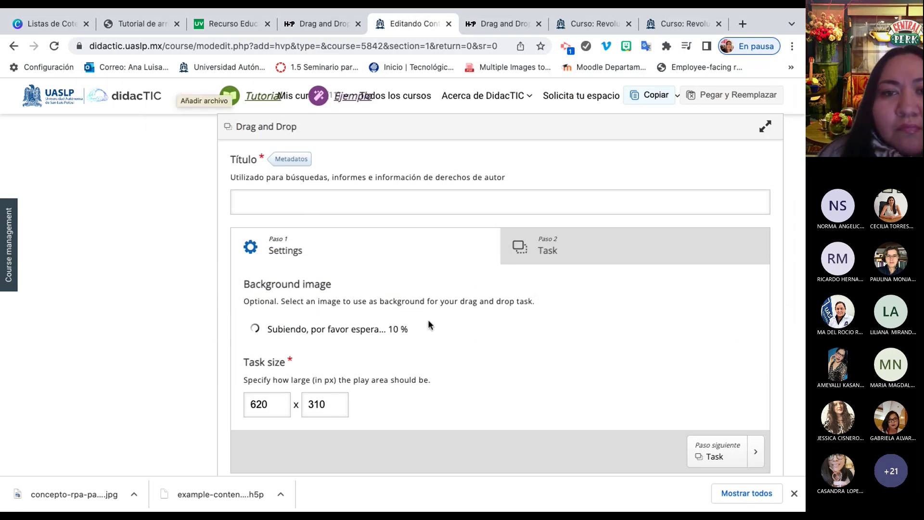
{"action": "scroll", "coordinate": [473, 252], "scroll_direction": "down", "scroll_amount": 5}
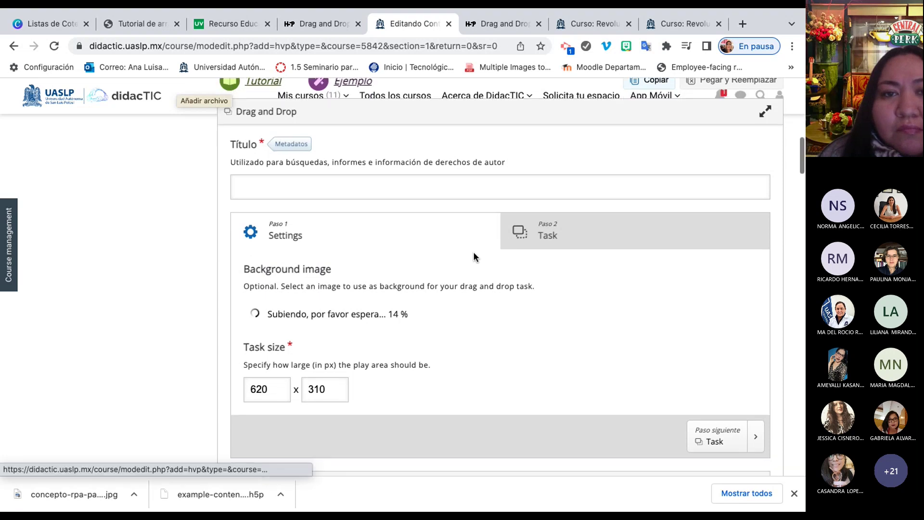
{"action": "scroll", "coordinate": [383, 260], "scroll_direction": "up", "scroll_amount": 6}
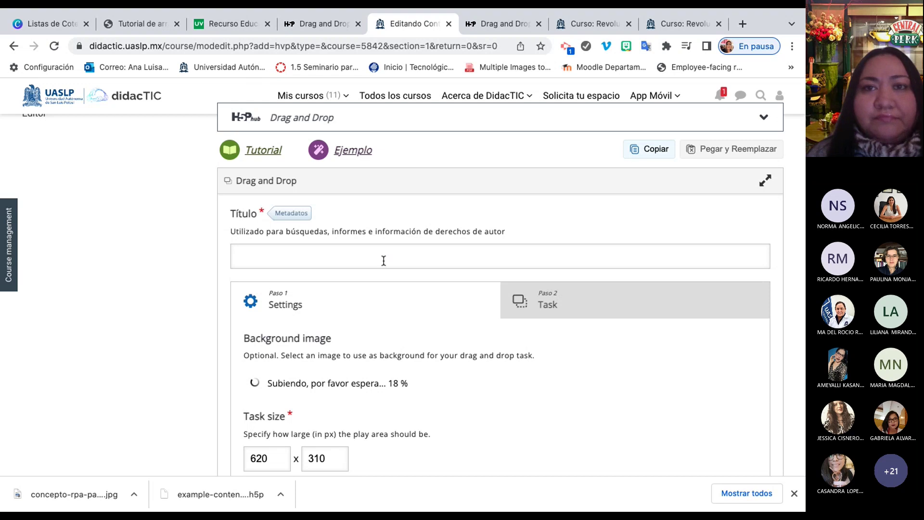
Check the numbered list of H5P activities on the course page, then return to the Drag and Drop activity editor.
{"action": "left_click", "coordinate": [590, 23]}
{"action": "scroll", "coordinate": [414, 248], "scroll_direction": "up", "scroll_amount": 11}
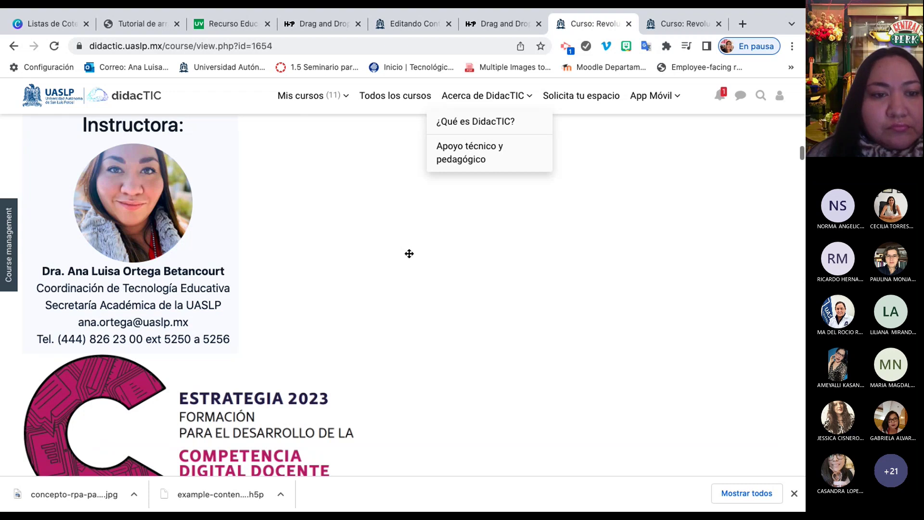
{"action": "scroll", "coordinate": [409, 253], "scroll_direction": "down", "scroll_amount": 5}
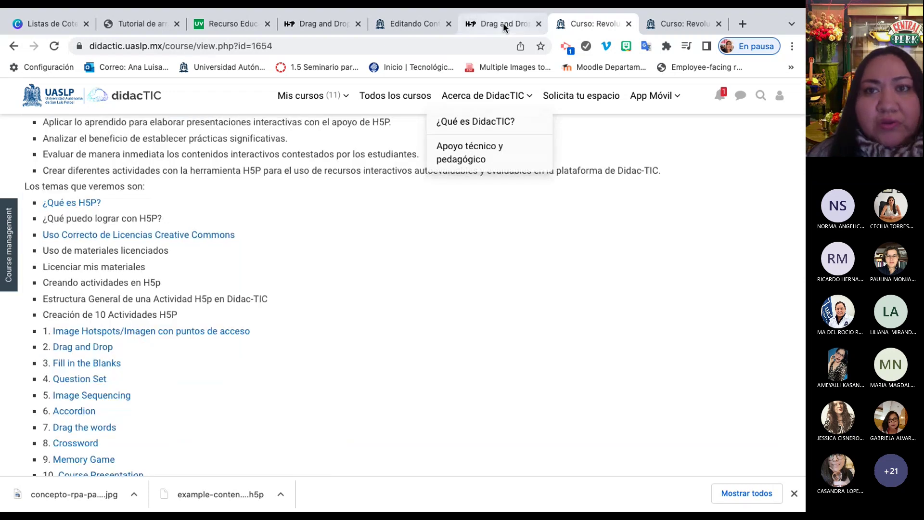
{"action": "left_click", "coordinate": [501, 24]}
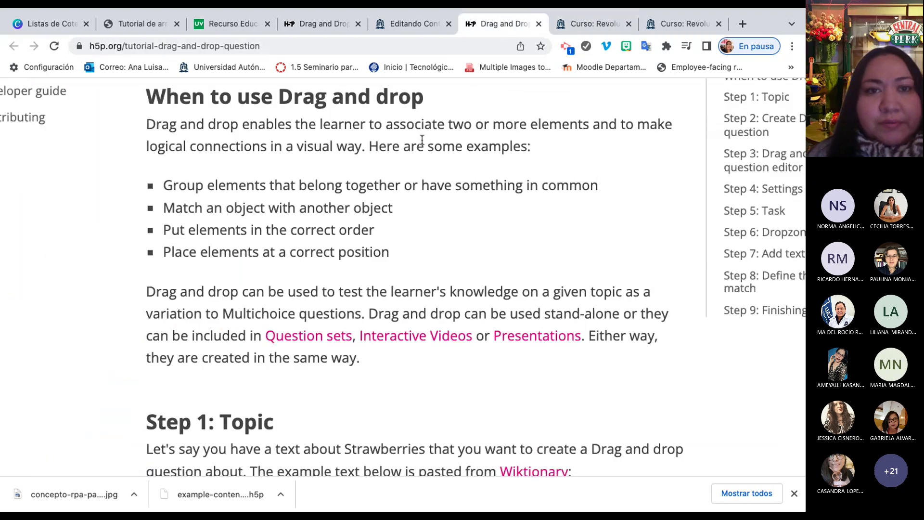
{"action": "left_click", "coordinate": [408, 22]}
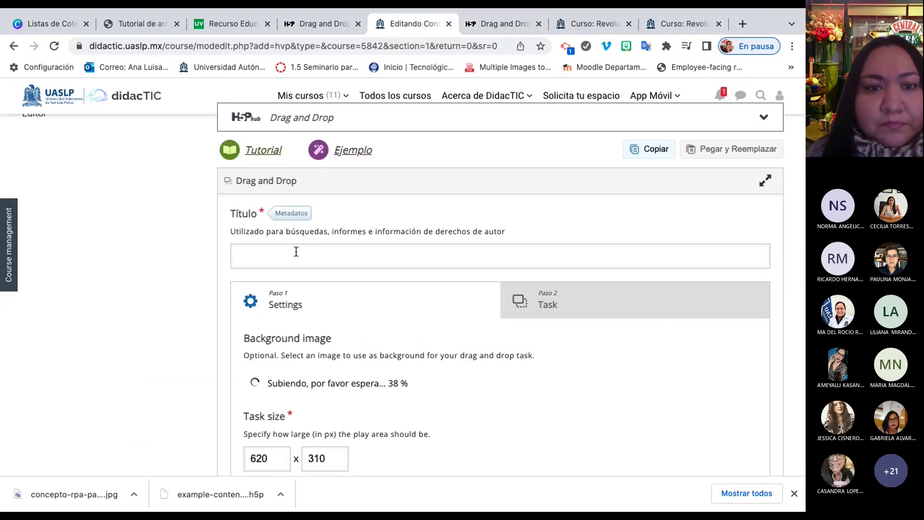
Title the activity "2. Drag and Drop".
{"action": "left_click", "coordinate": [296, 252]}
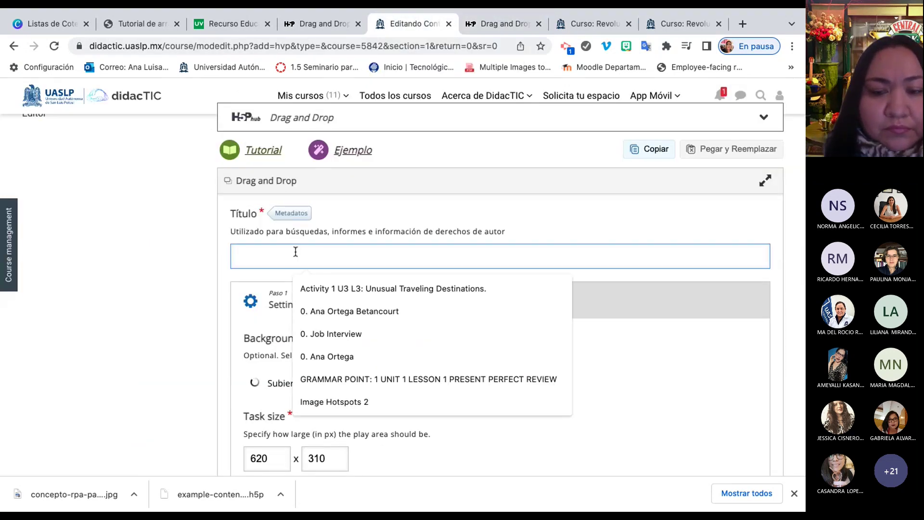
{"action": "type", "text": "2. Drag a "}
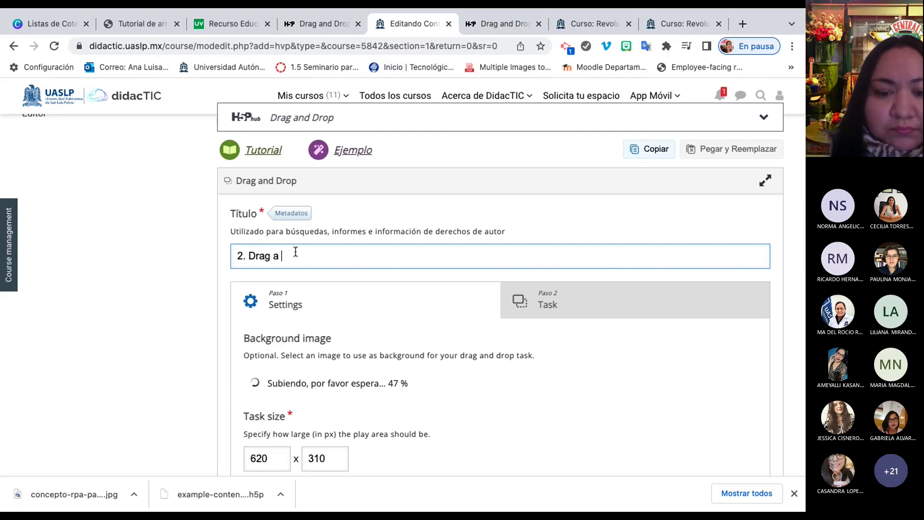
{"action": "type", "text": "nd "}
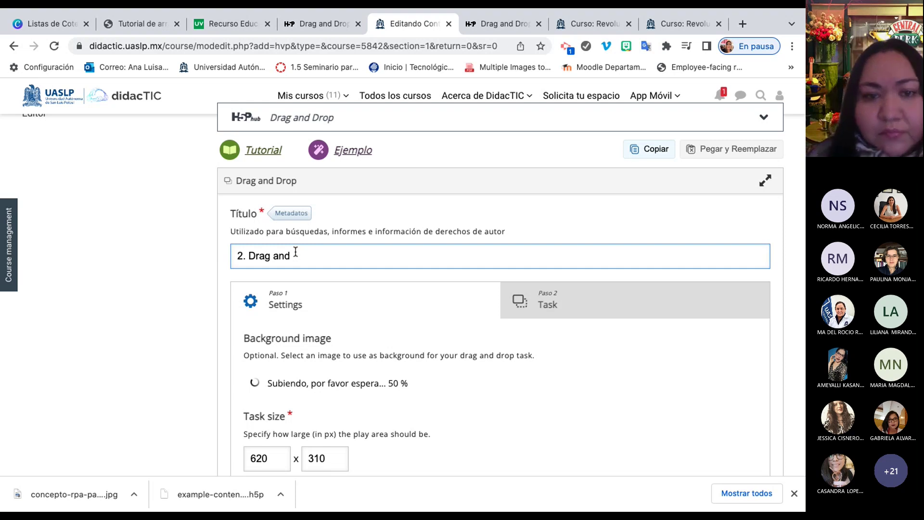
{"action": "type", "text": "Drop"}
Go to the Task stage and place an 80 × 40 drop zone at about position 60, 100 in the task area.
{"action": "scroll", "coordinate": [460, 348], "scroll_direction": "down", "scroll_amount": 3}
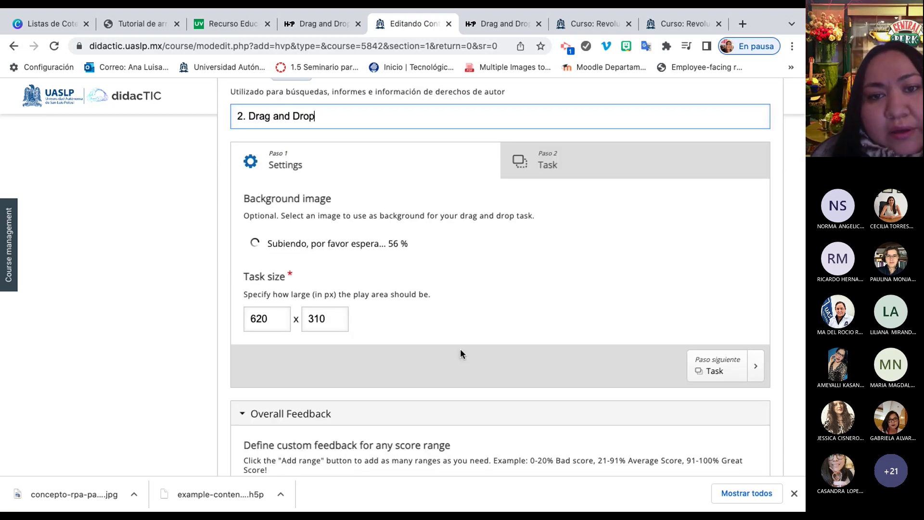
{"action": "left_click", "coordinate": [561, 163]}
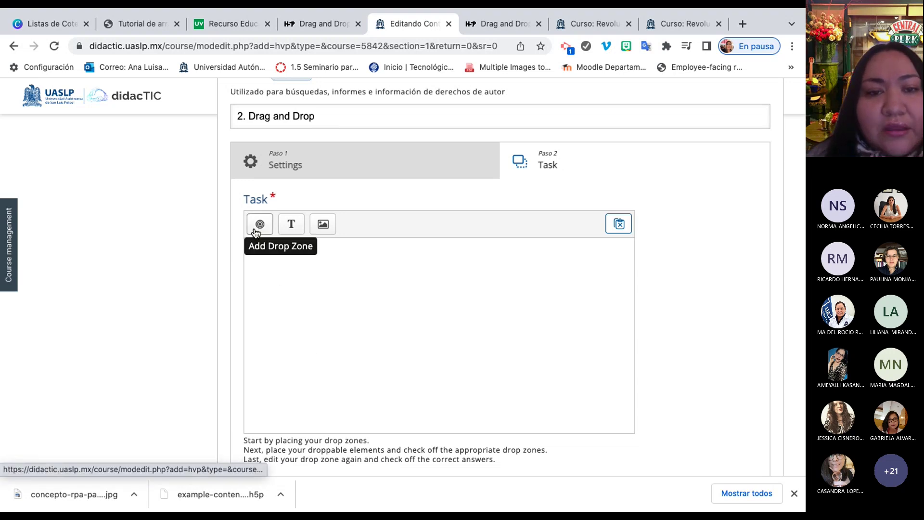
{"action": "left_click_drag", "start_coordinate": [255, 232], "coordinate": [283, 307]}
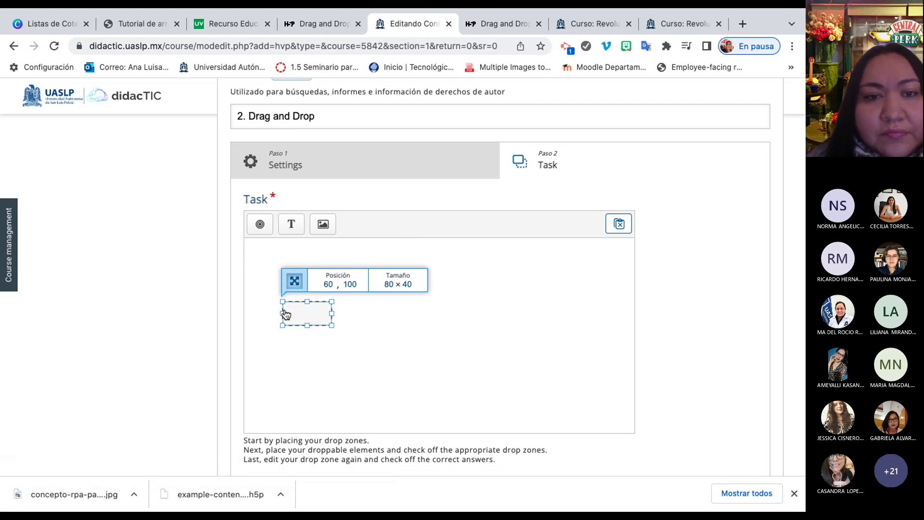
Label the new drop zone "Gamificación" and set the label to be shown.
{"action": "left_click", "coordinate": [303, 248]}
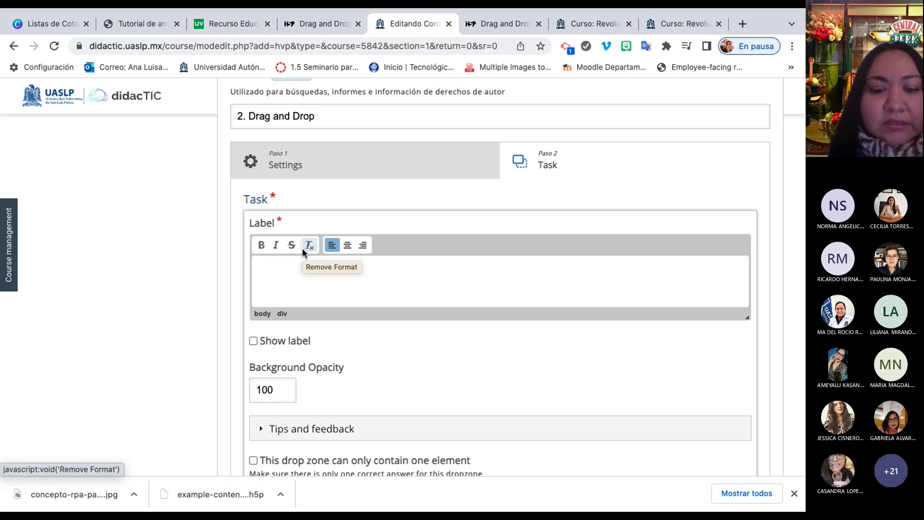
{"action": "type", "text": "Gamifi"}
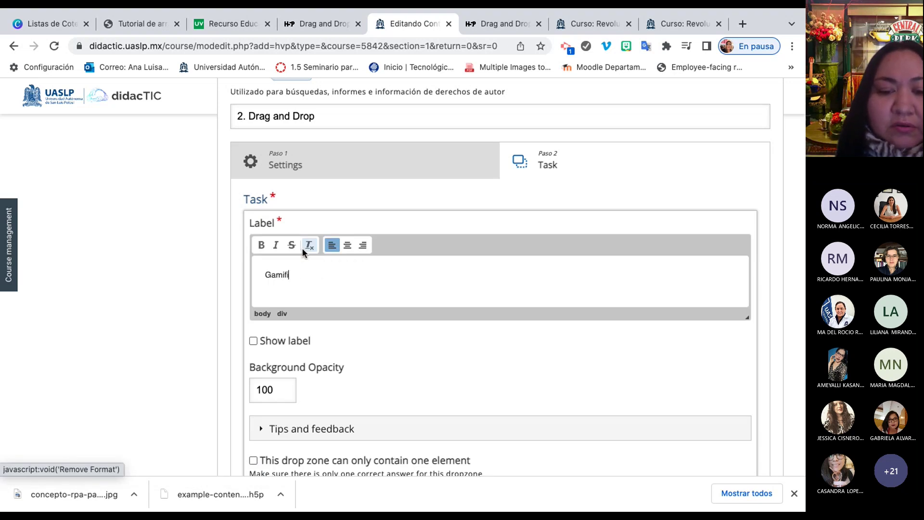
{"action": "type", "text": "cación"}
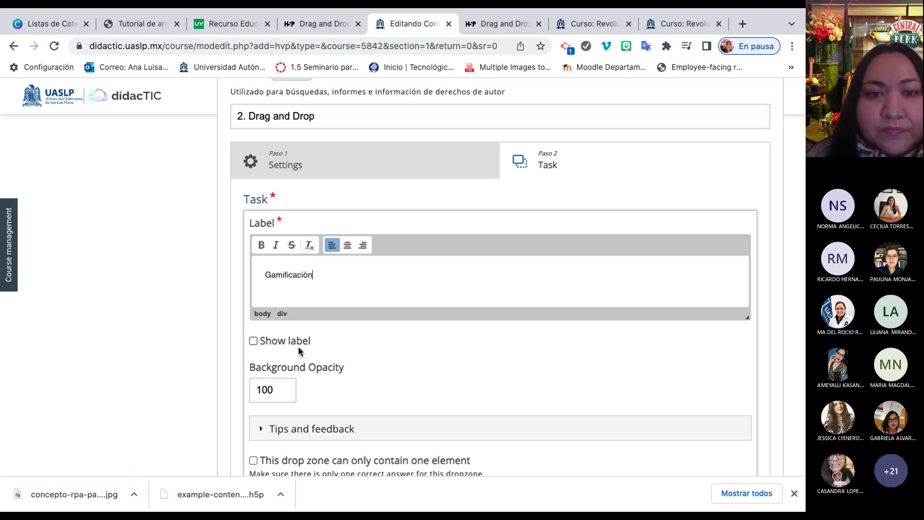
{"action": "left_click", "coordinate": [252, 341]}
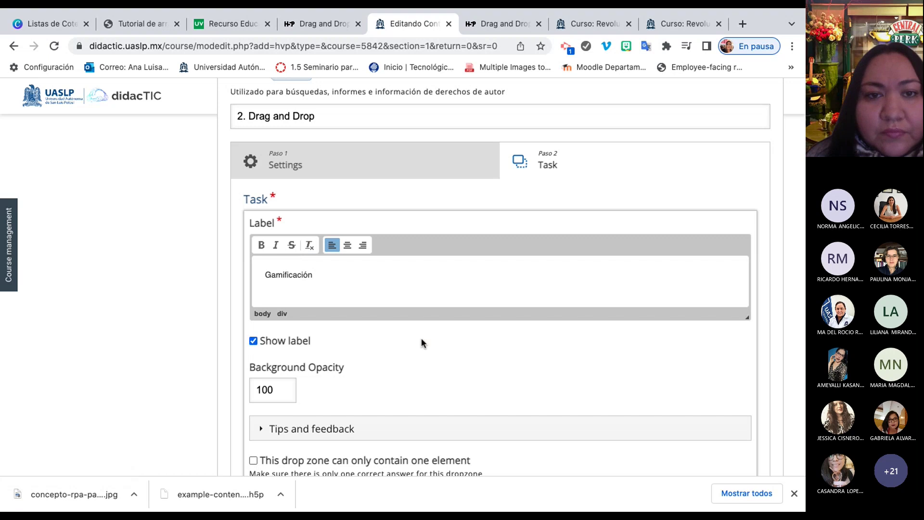
Enable auto-align for the "Gamificación" drop zone.
{"action": "scroll", "coordinate": [420, 338], "scroll_direction": "down", "scroll_amount": 3}
{"action": "scroll", "coordinate": [421, 338], "scroll_direction": "up", "scroll_amount": 2}
{"action": "scroll", "coordinate": [420, 337], "scroll_direction": "up", "scroll_amount": 3}
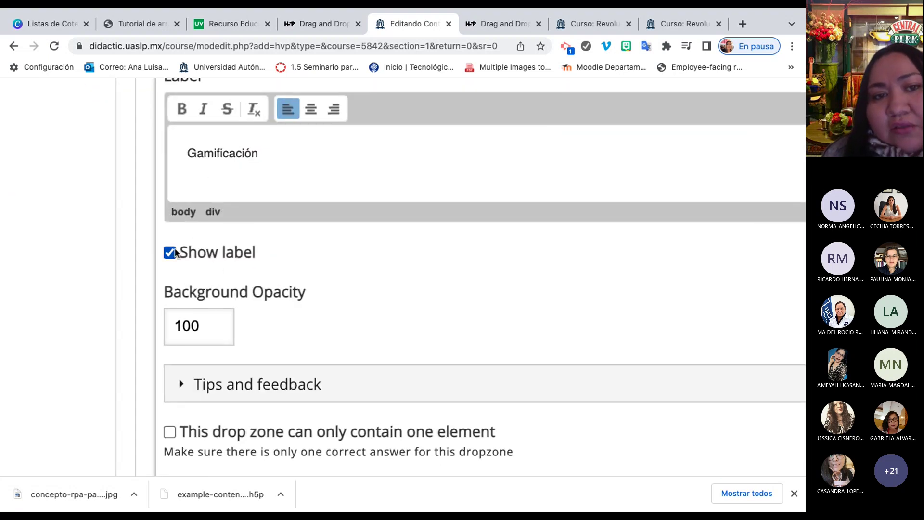
{"action": "scroll", "coordinate": [216, 233], "scroll_direction": "down", "scroll_amount": 3}
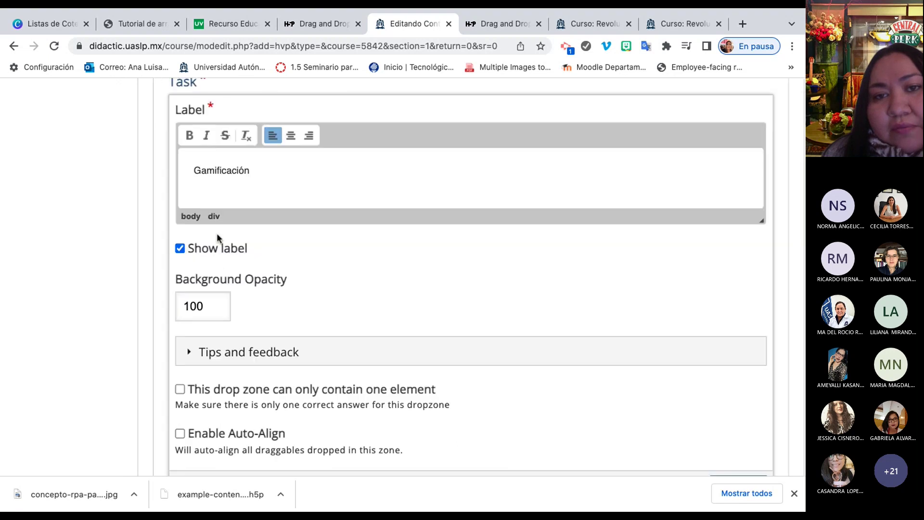
{"action": "scroll", "coordinate": [217, 233], "scroll_direction": "up", "scroll_amount": 3}
{"action": "scroll", "coordinate": [218, 236], "scroll_direction": "down", "scroll_amount": 6}
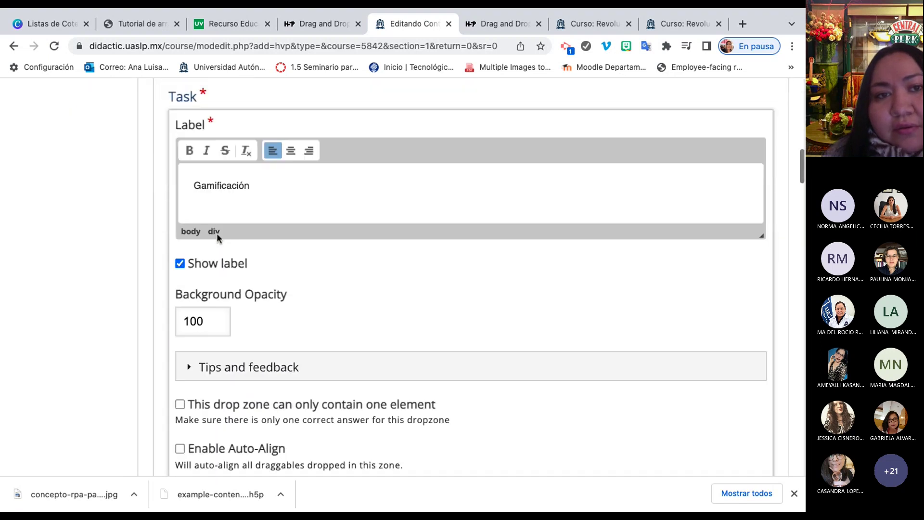
{"action": "scroll", "coordinate": [216, 232], "scroll_direction": "up", "scroll_amount": 1}
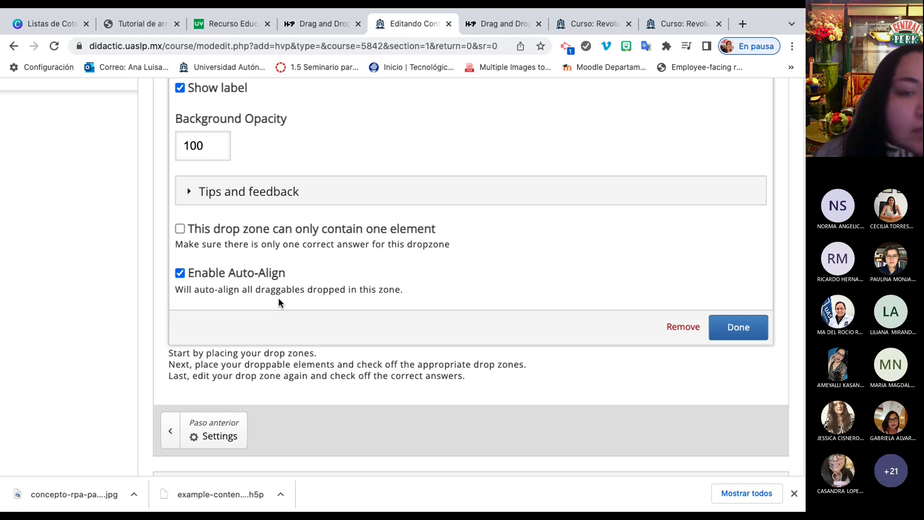
Review the "Gamificación" drop zone's label, opacity, single-element and auto-align options, and accept its settings.
{"action": "scroll", "coordinate": [279, 243], "scroll_direction": "up", "scroll_amount": 7}
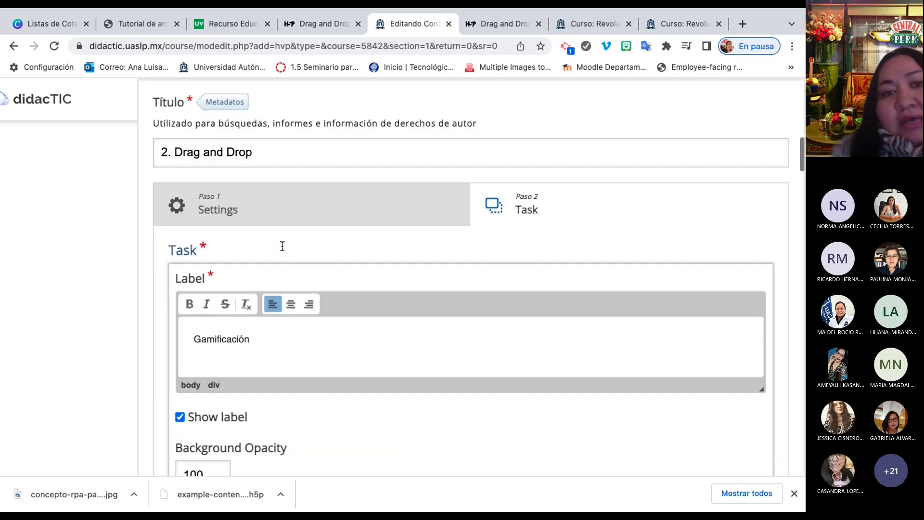
{"action": "scroll", "coordinate": [282, 246], "scroll_direction": "down", "scroll_amount": 5}
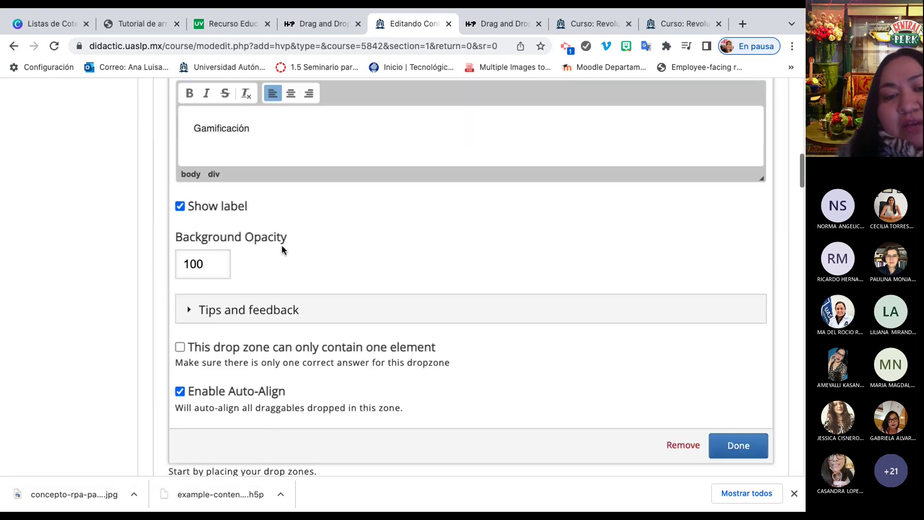
{"action": "scroll", "coordinate": [282, 245], "scroll_direction": "down", "scroll_amount": 1}
{"action": "scroll", "coordinate": [282, 245], "scroll_direction": "up", "scroll_amount": 2}
{"action": "scroll", "coordinate": [282, 245], "scroll_direction": "down", "scroll_amount": 3}
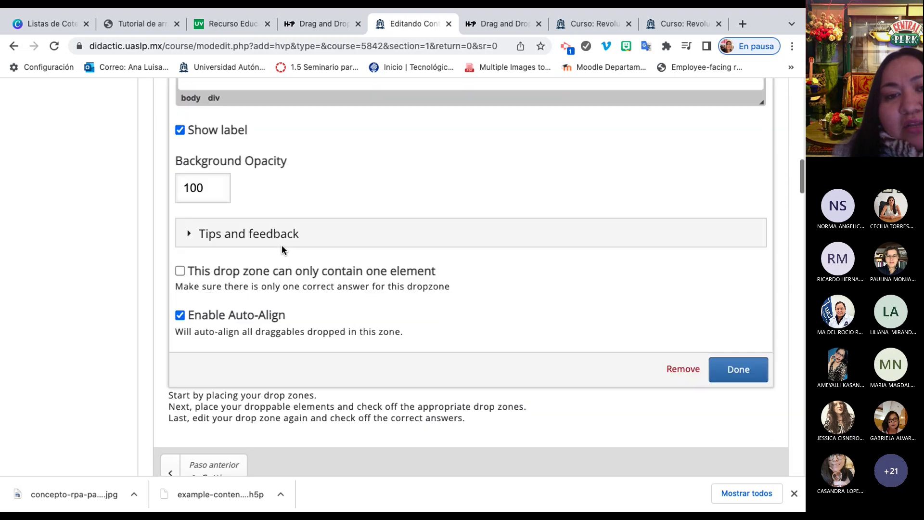
{"action": "scroll", "coordinate": [209, 280], "scroll_direction": "up", "scroll_amount": 3}
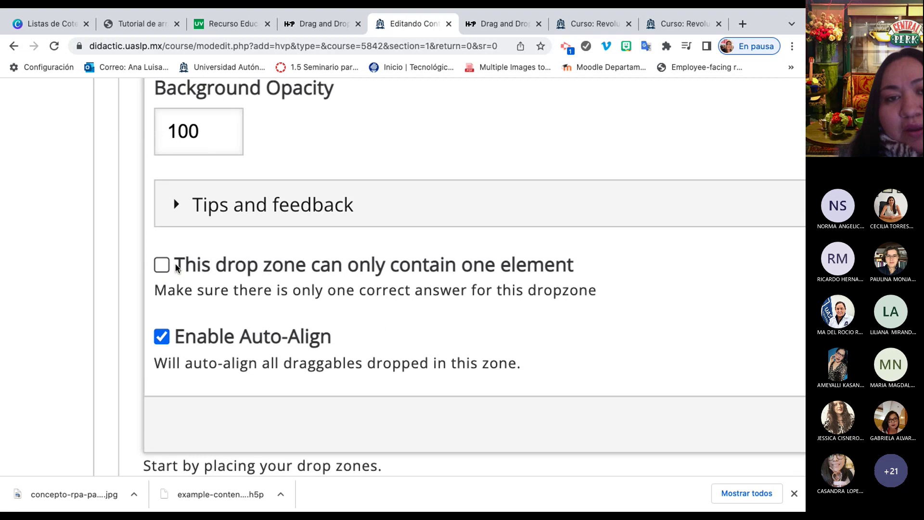
{"action": "scroll", "coordinate": [175, 263], "scroll_direction": "up", "scroll_amount": 5}
{"action": "scroll", "coordinate": [176, 264], "scroll_direction": "up", "scroll_amount": 2}
{"action": "scroll", "coordinate": [175, 264], "scroll_direction": "down", "scroll_amount": 2}
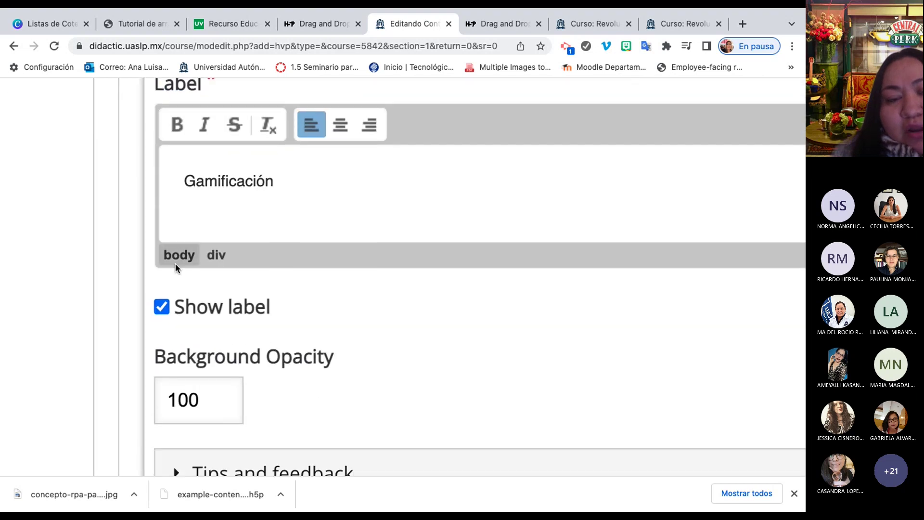
{"action": "scroll", "coordinate": [175, 264], "scroll_direction": "down", "scroll_amount": 5}
{"action": "scroll", "coordinate": [175, 263], "scroll_direction": "down", "scroll_amount": 3}
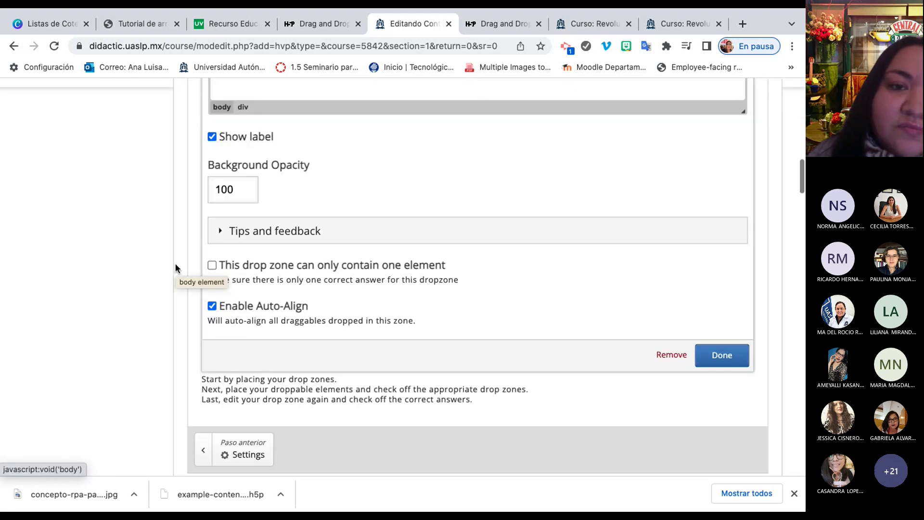
{"action": "scroll", "coordinate": [175, 268], "scroll_direction": "down", "scroll_amount": 1}
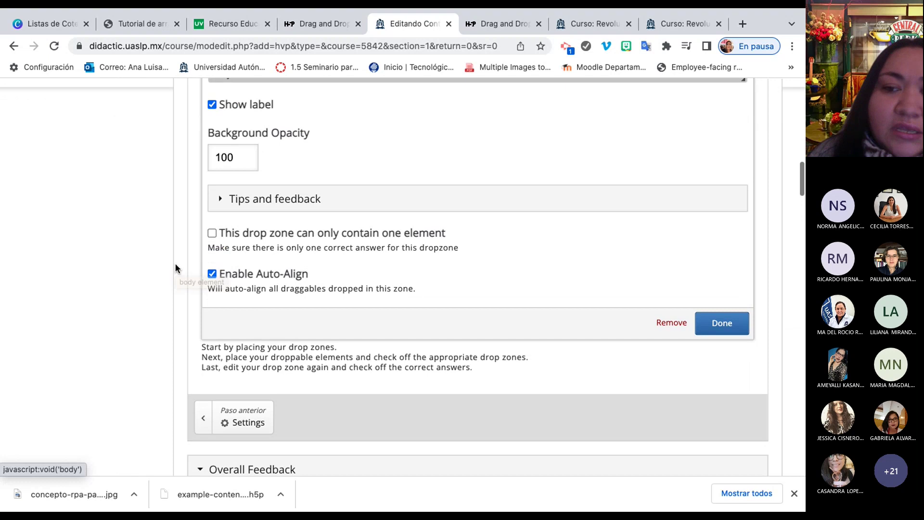
{"action": "left_click", "coordinate": [722, 326]}
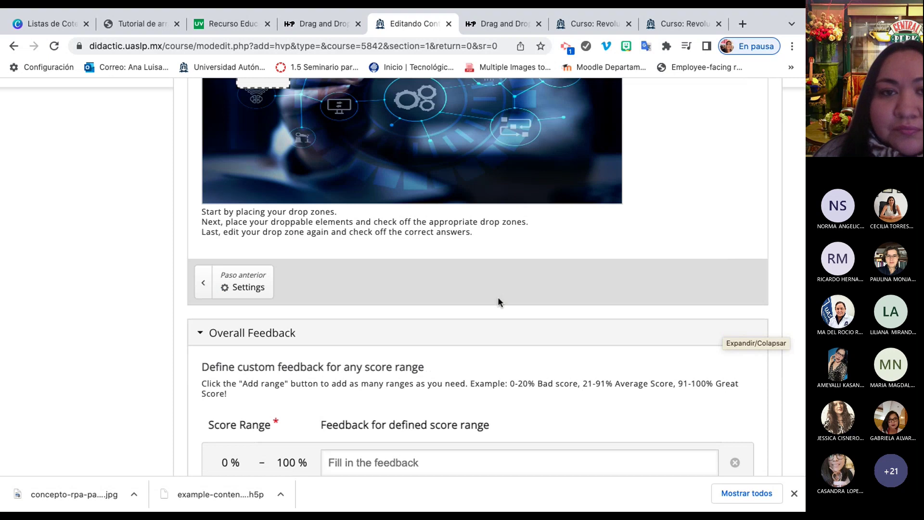
Widen the "Gamificación" drop zone on the background image until its full label fits.
{"action": "scroll", "coordinate": [498, 300], "scroll_direction": "up", "scroll_amount": 3}
{"action": "scroll", "coordinate": [497, 301], "scroll_direction": "up", "scroll_amount": 1}
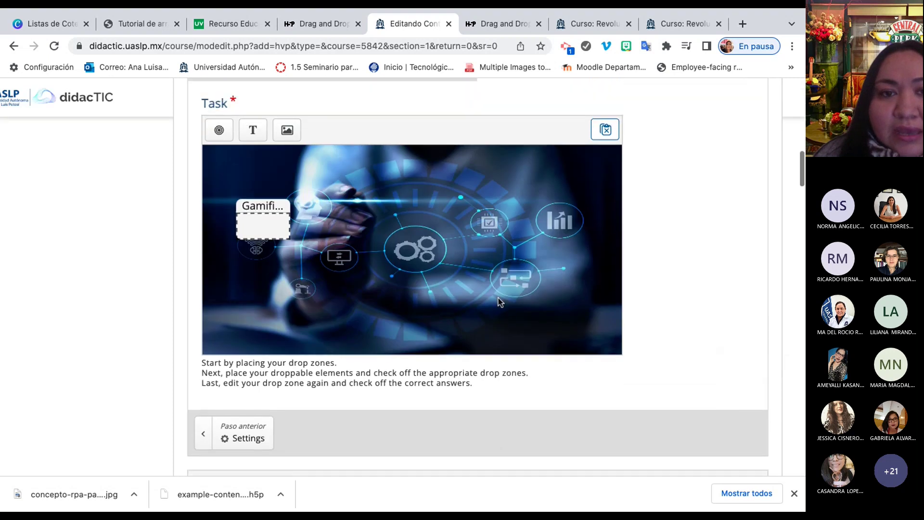
{"action": "left_click", "coordinate": [266, 230]}
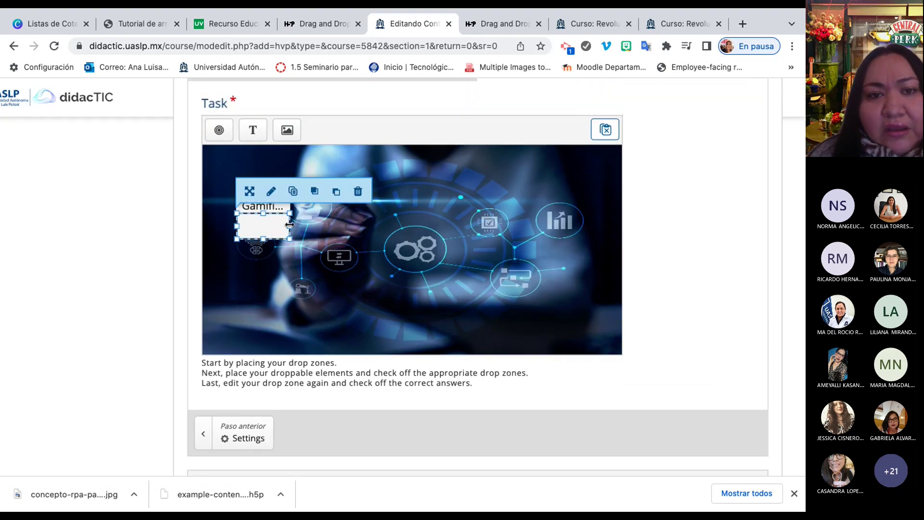
{"action": "left_click_drag", "start_coordinate": [290, 225], "coordinate": [329, 226]}
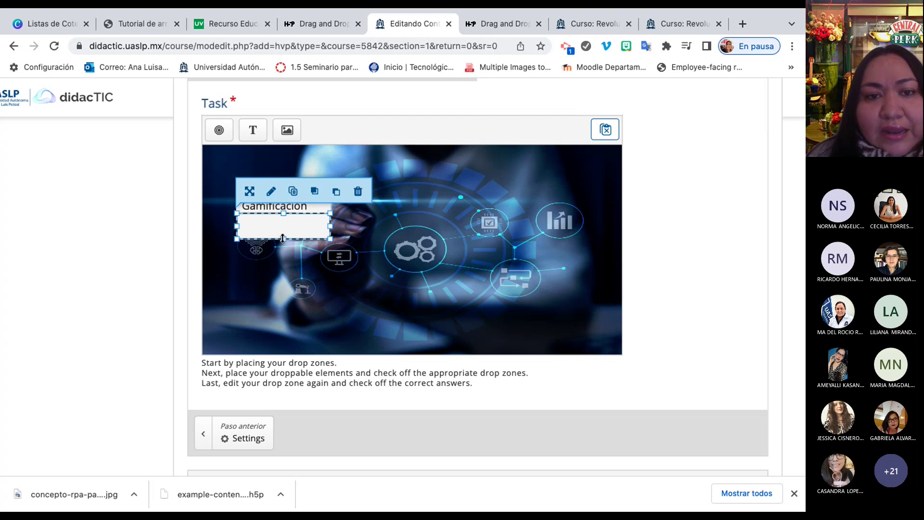
Extend the "Gamificación" drop zone downward until it nearly reaches the background image's lower edge.
{"action": "left_click_drag", "start_coordinate": [283, 238], "coordinate": [286, 346]}
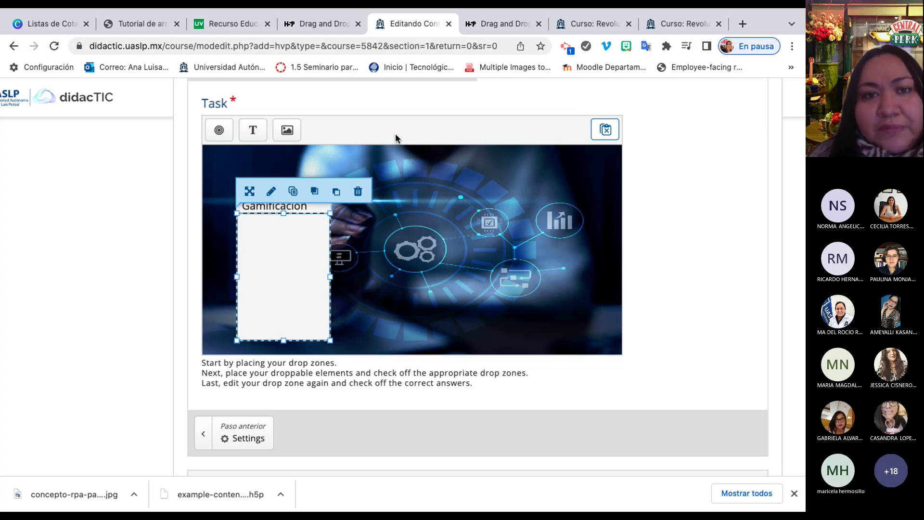
{"action": "left_click", "coordinate": [403, 231]}
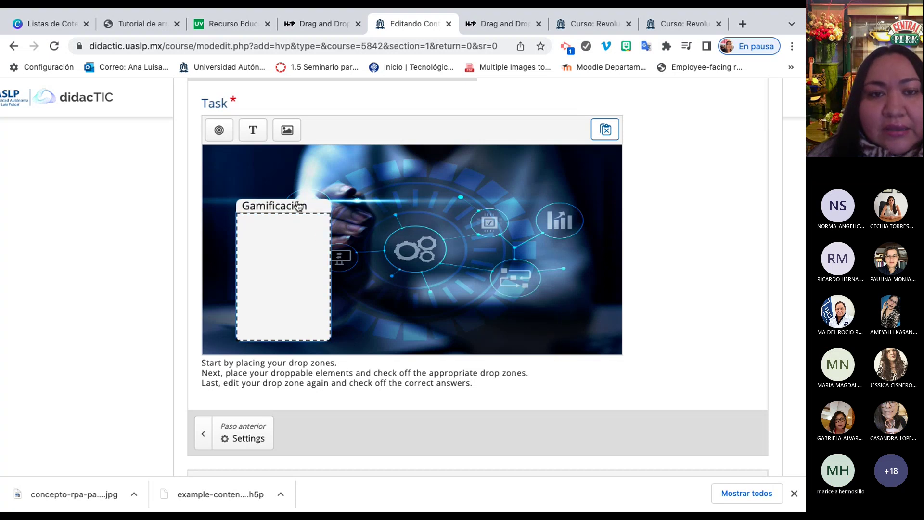
{"action": "left_click", "coordinate": [217, 129]}
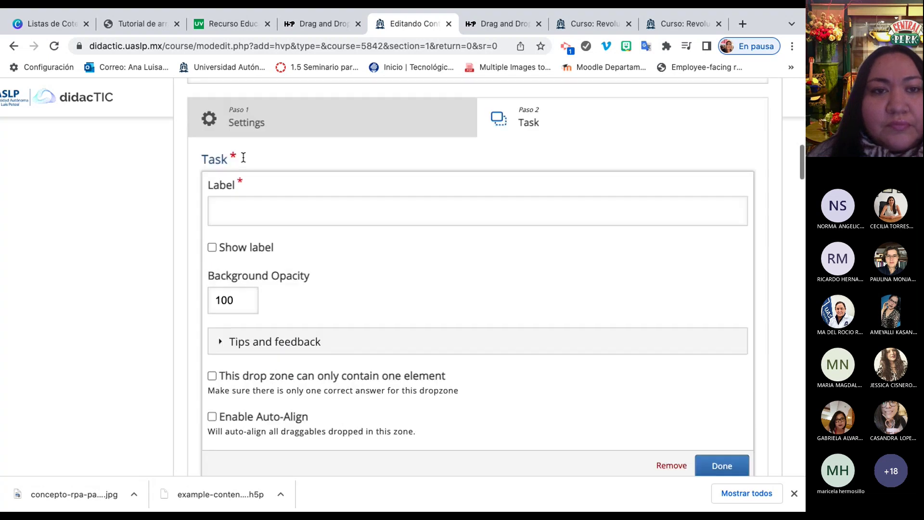
{"action": "left_click", "coordinate": [243, 157]}
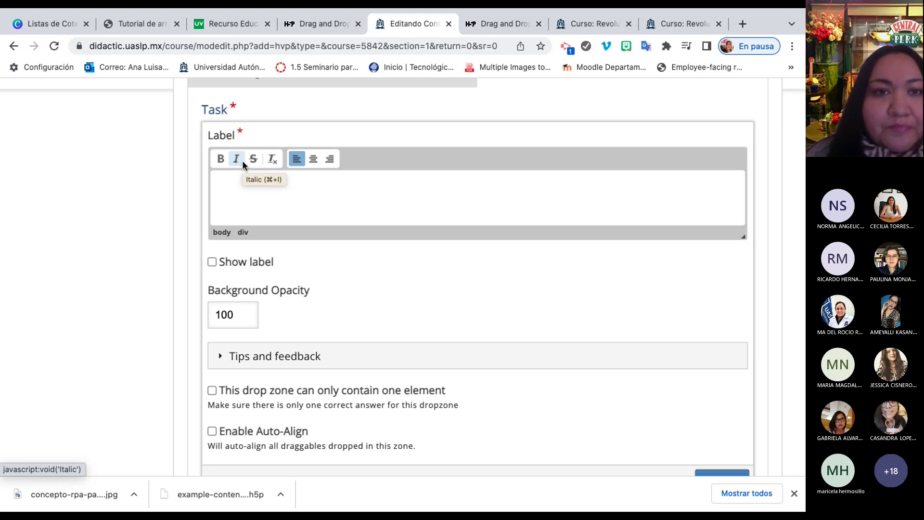
{"action": "scroll", "coordinate": [242, 160], "scroll_direction": "down", "scroll_amount": 6}
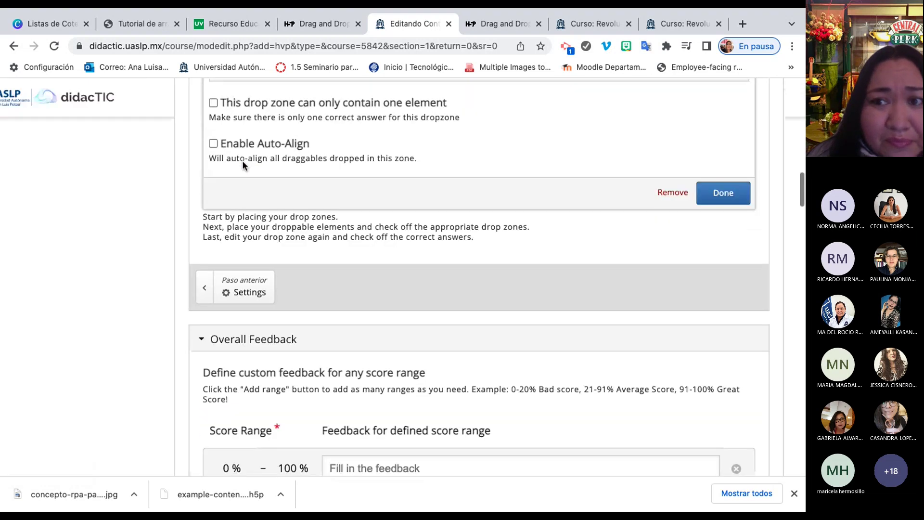
{"action": "scroll", "coordinate": [241, 160], "scroll_direction": "up", "scroll_amount": 6}
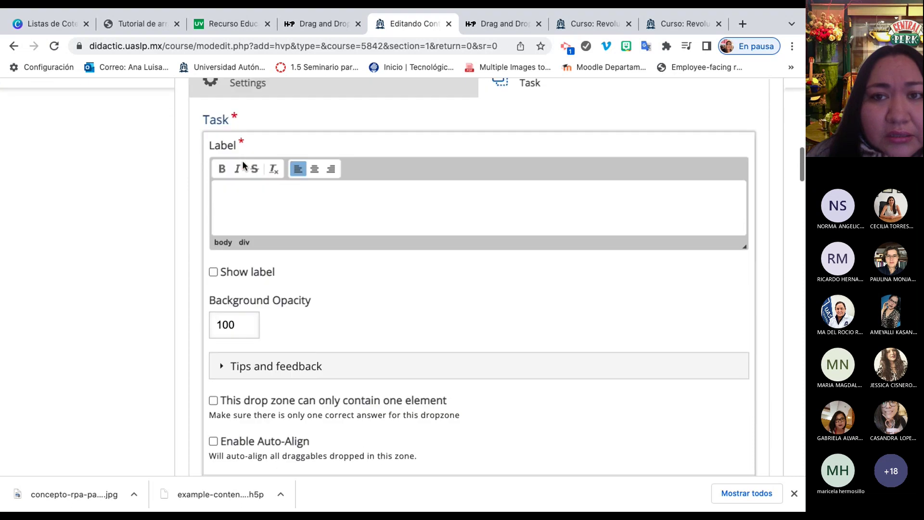
{"action": "scroll", "coordinate": [242, 164], "scroll_direction": "down", "scroll_amount": 4}
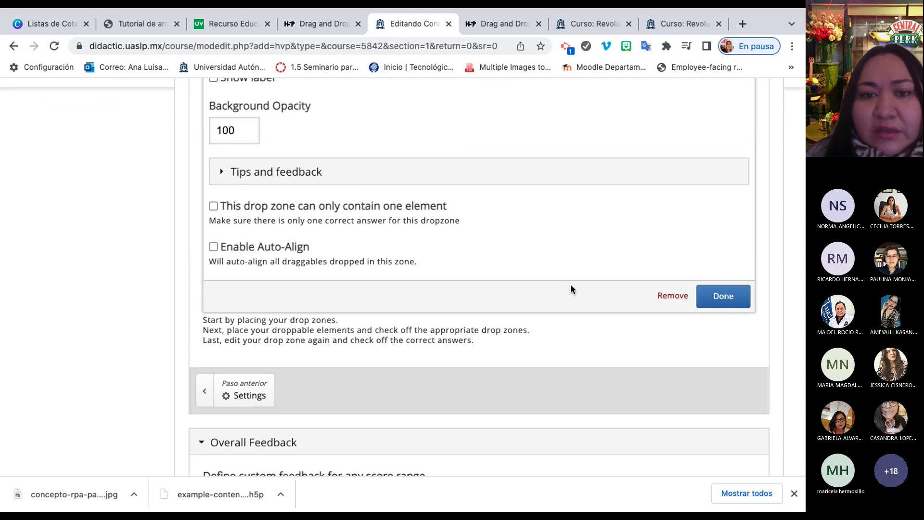
{"action": "left_click", "coordinate": [673, 296]}
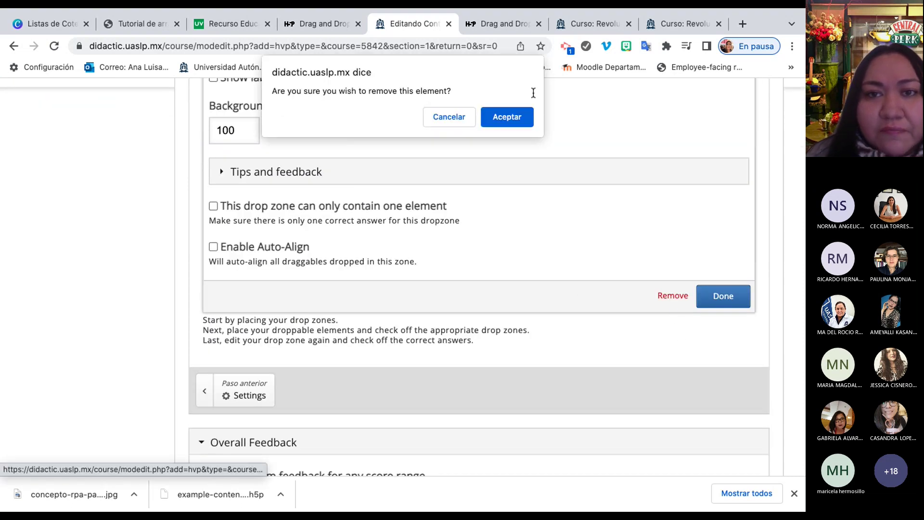
{"action": "left_click", "coordinate": [506, 117]}
Add a draggable text element "Kahoot" and assign it to the "Gamificación" drop zone.
{"action": "scroll", "coordinate": [419, 238], "scroll_direction": "up", "scroll_amount": 4}
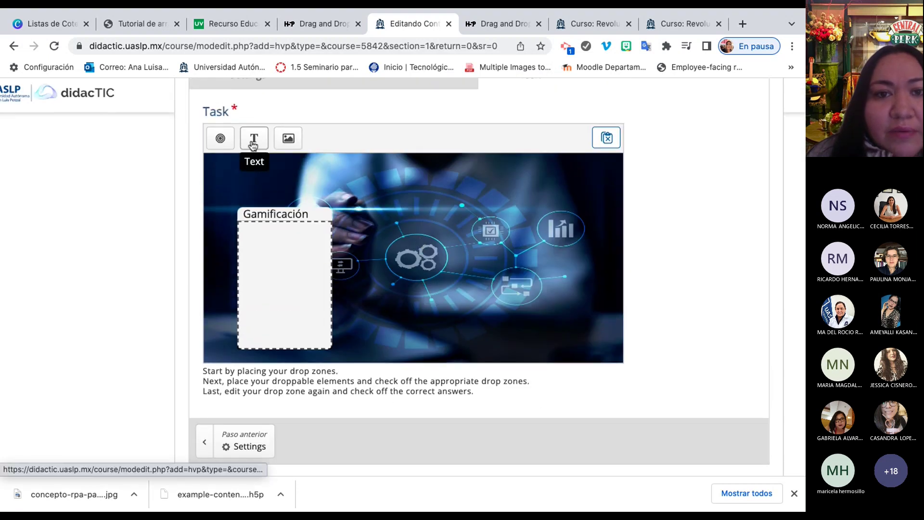
{"action": "left_click", "coordinate": [253, 141]}
{"action": "scroll", "coordinate": [370, 255], "scroll_direction": "up", "scroll_amount": 2}
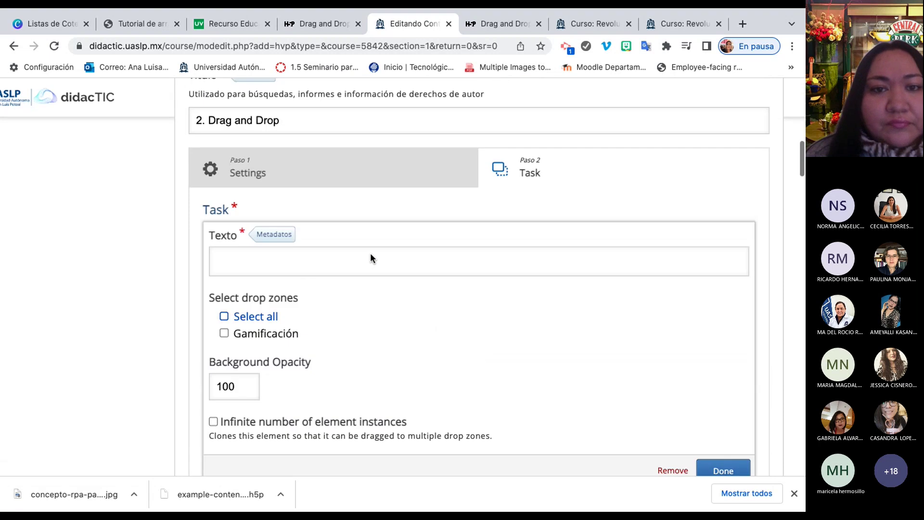
{"action": "left_click", "coordinate": [224, 326]}
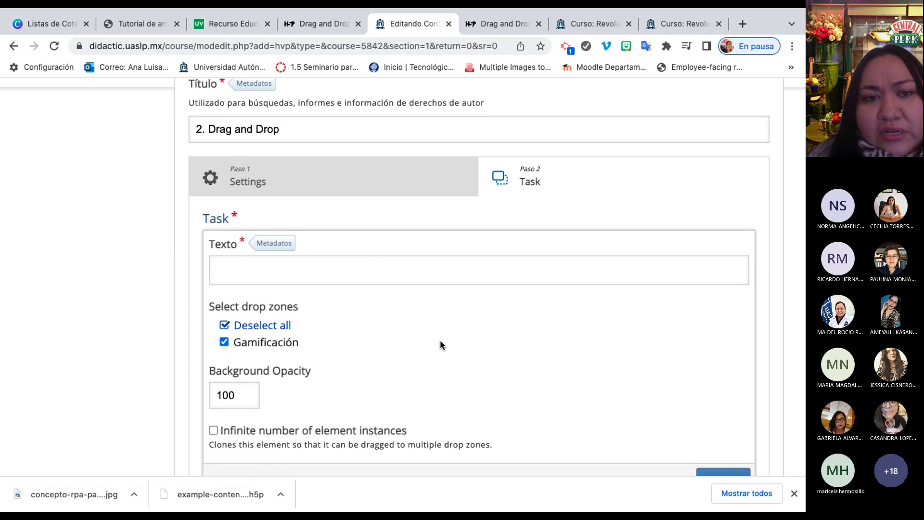
{"action": "left_click", "coordinate": [422, 270]}
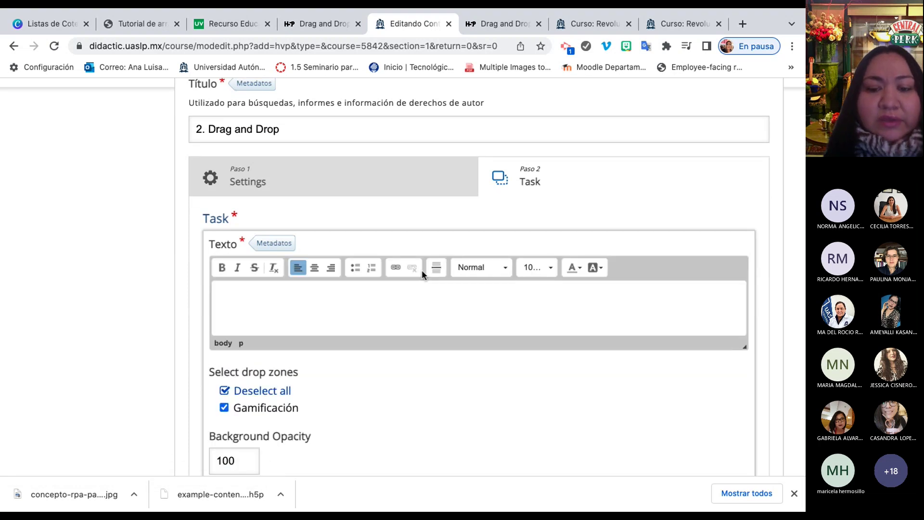
{"action": "type", "text": "Kah"}
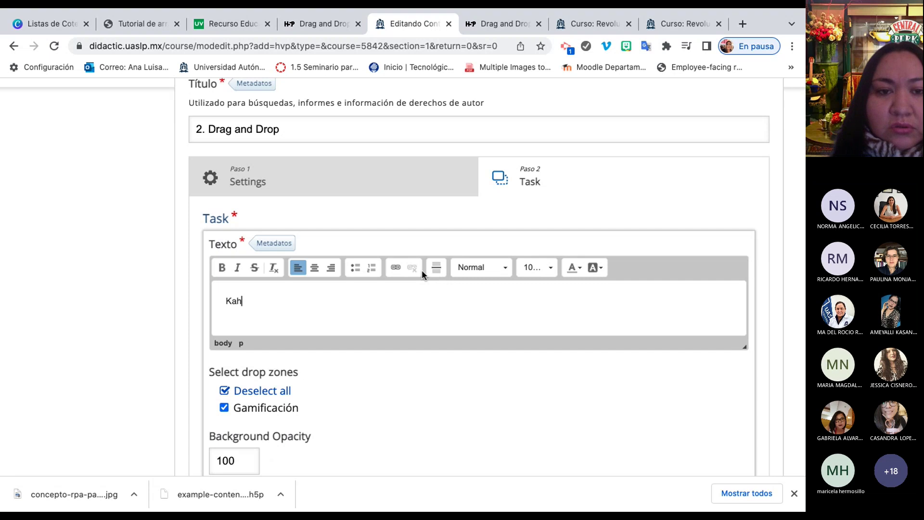
{"action": "type", "text": "oot"}
{"action": "scroll", "coordinate": [422, 270], "scroll_direction": "down", "scroll_amount": 4}
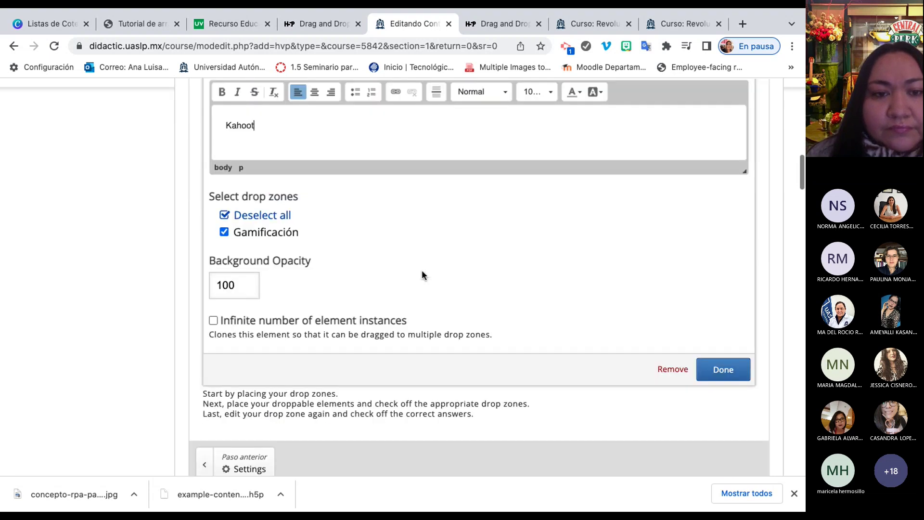
{"action": "scroll", "coordinate": [421, 276], "scroll_direction": "down", "scroll_amount": 1}
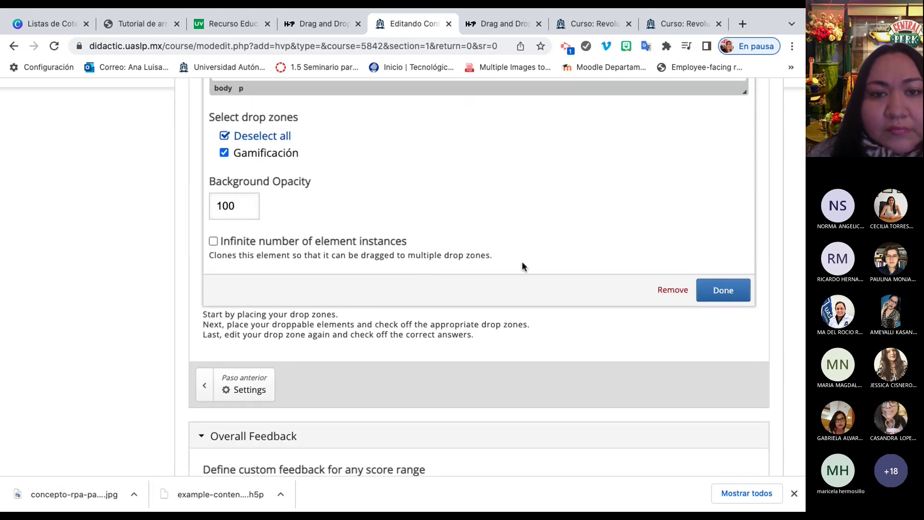
{"action": "left_click", "coordinate": [729, 291]}
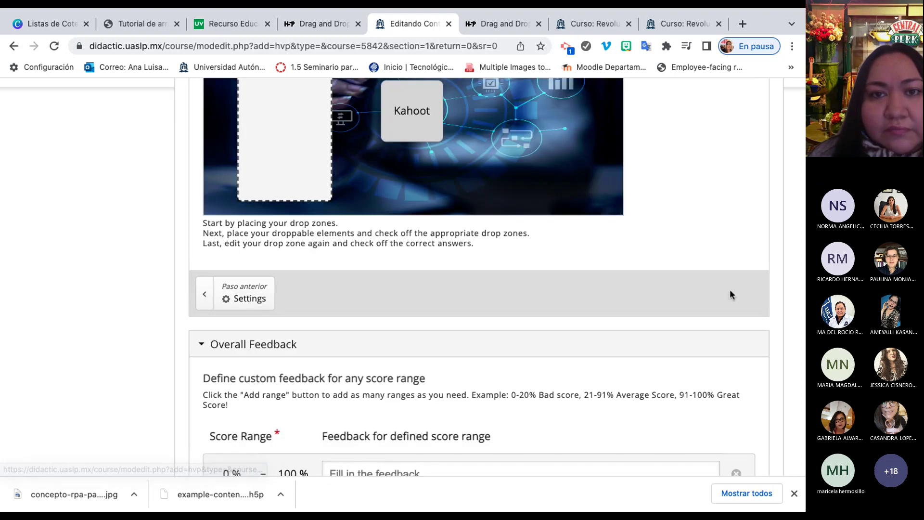
Move the "Kahoot" text element up to the upper middle of the background image.
{"action": "scroll", "coordinate": [501, 221], "scroll_direction": "up", "scroll_amount": 2}
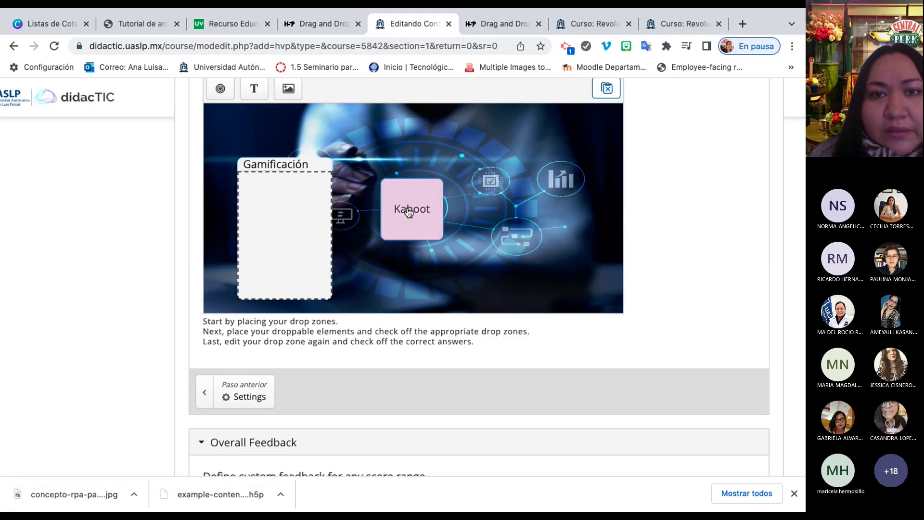
{"action": "left_click_drag", "start_coordinate": [409, 212], "coordinate": [437, 173]}
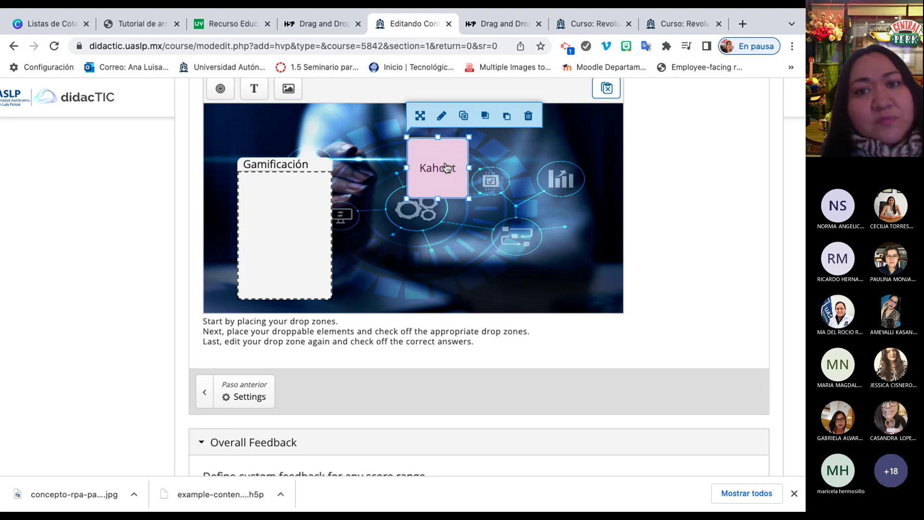
{"action": "scroll", "coordinate": [440, 178], "scroll_direction": "up", "scroll_amount": 1}
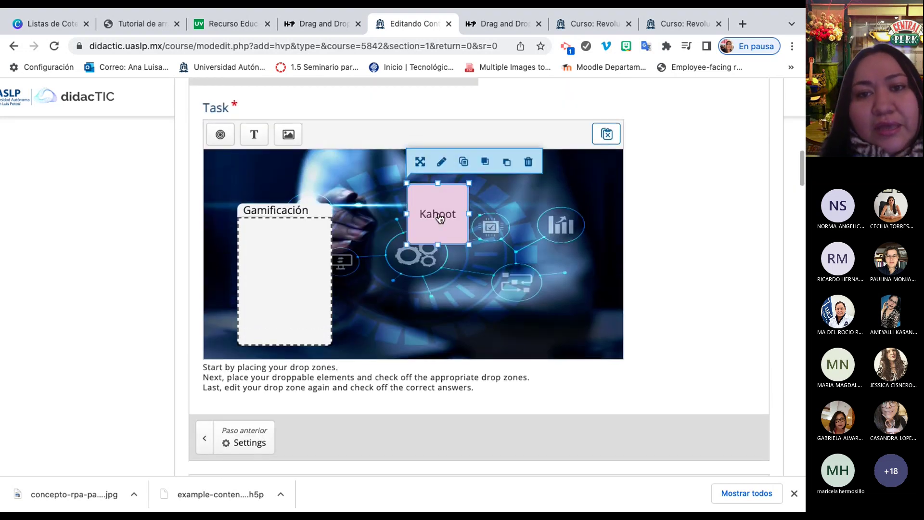
{"action": "left_click_drag", "start_coordinate": [440, 218], "coordinate": [443, 192]}
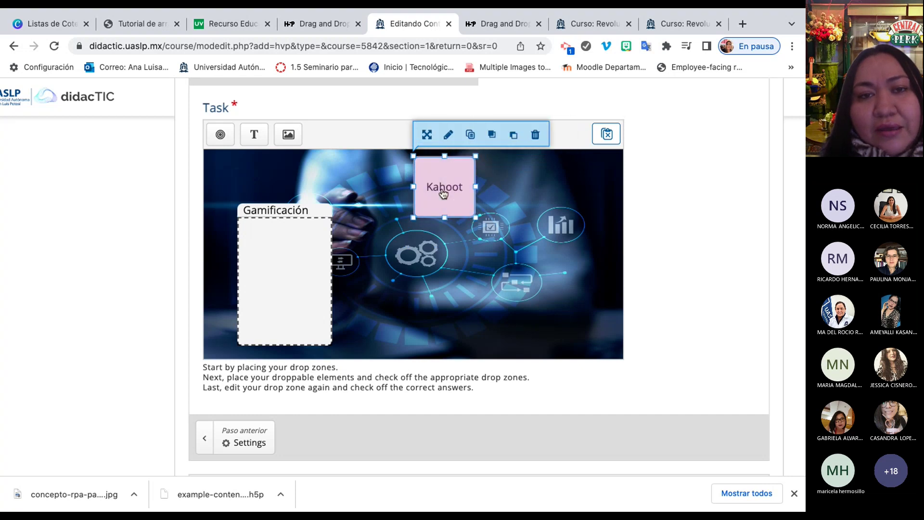
Shift the "Kahoot" element slightly left, then paste a copy of it and place the copy to its right.
{"action": "left_click", "coordinate": [471, 136]}
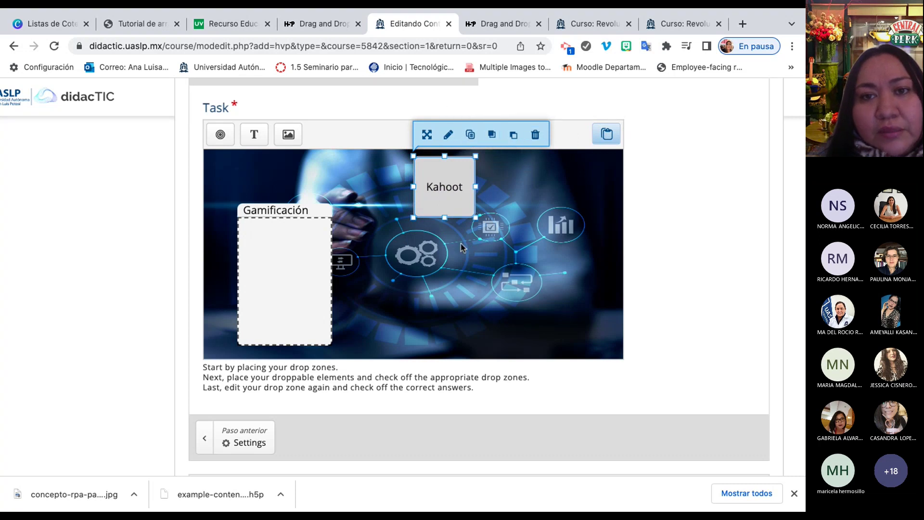
{"action": "mouse_move", "coordinate": [456, 179]}
{"action": "left_mouse_down"}
{"action": "mouse_move", "coordinate": [455, 233]}
{"action": "mouse_move", "coordinate": [443, 179]}
{"action": "left_mouse_up"}
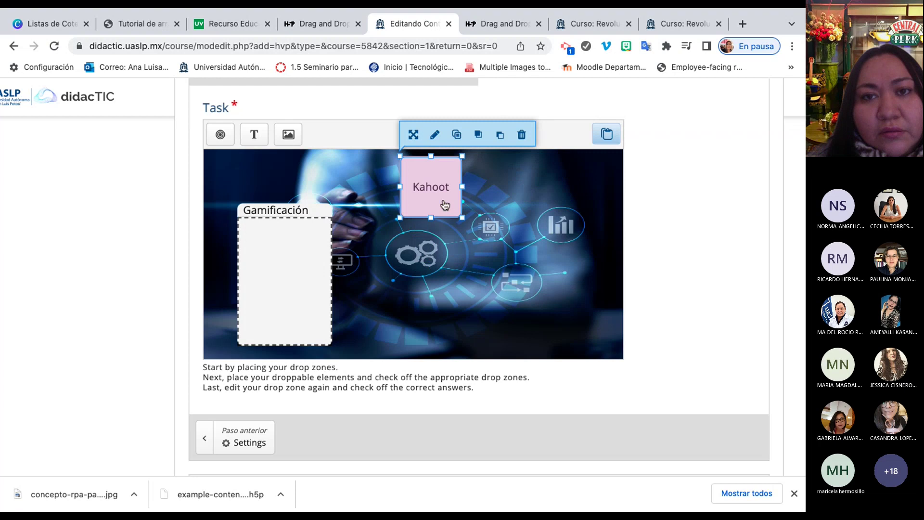
{"action": "left_click", "coordinate": [457, 136]}
{"action": "left_click", "coordinate": [606, 135]}
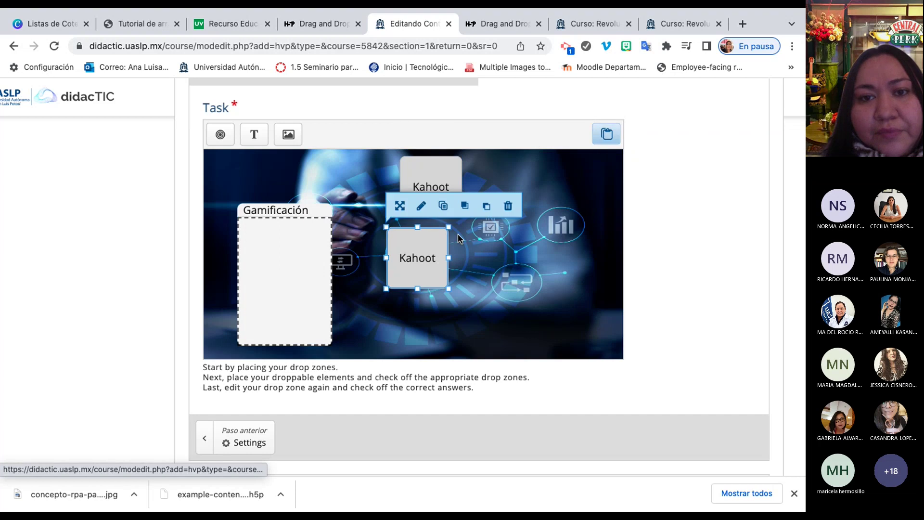
{"action": "left_click_drag", "start_coordinate": [429, 258], "coordinate": [538, 194]}
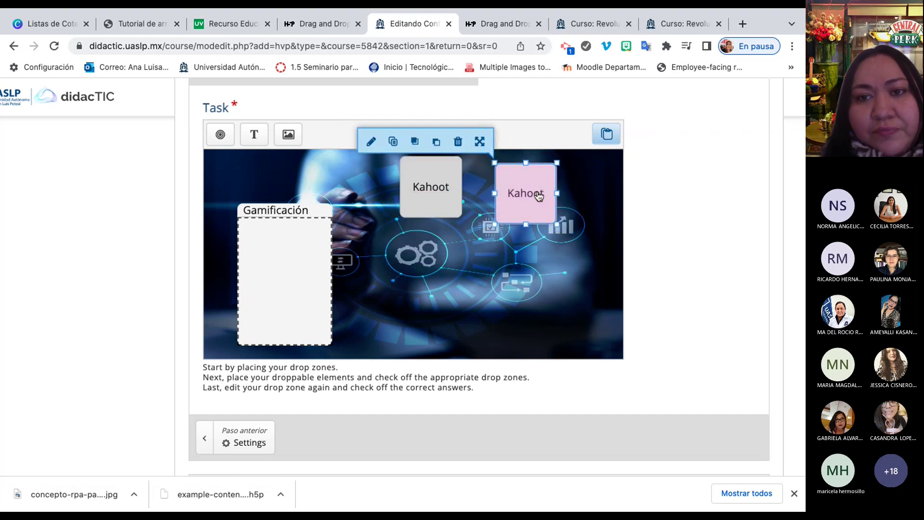
Replace the text of the copied "Kahoot" element with "quizzez".
{"action": "double_click", "coordinate": [528, 198]}
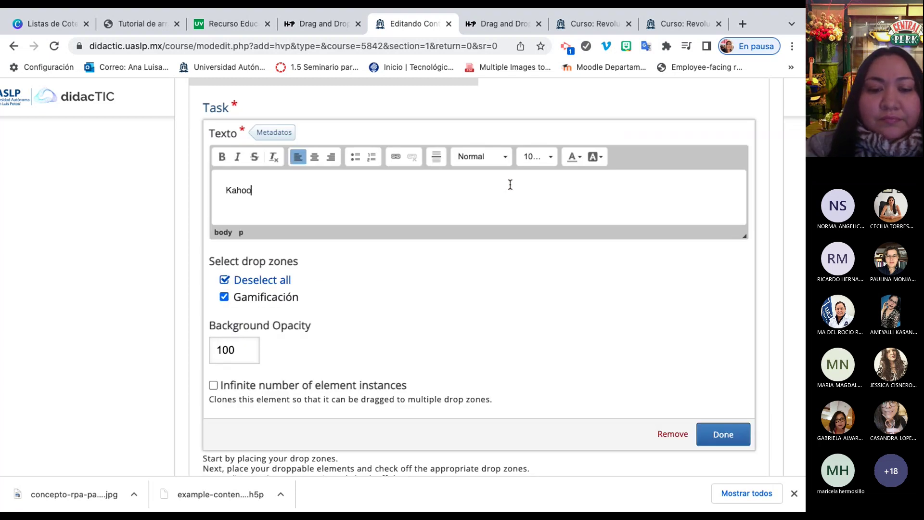
{"action": "key", "text": "BackSpace"}
{"action": "key", "text": "BackSpace"}
{"action": "key", "text": "BackSpace"}
{"action": "key", "text": "BackSpace"}
{"action": "key", "text": "BackSpace"}
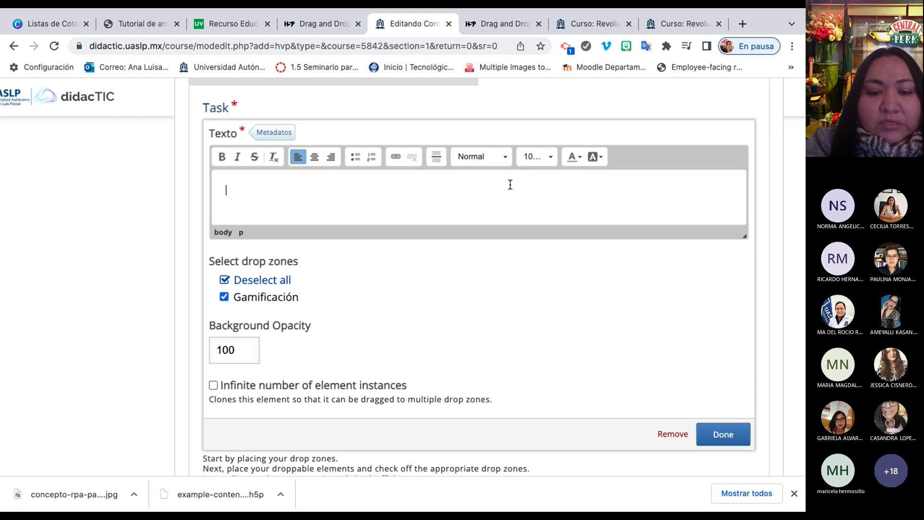
{"action": "type", "text": "quizz"}
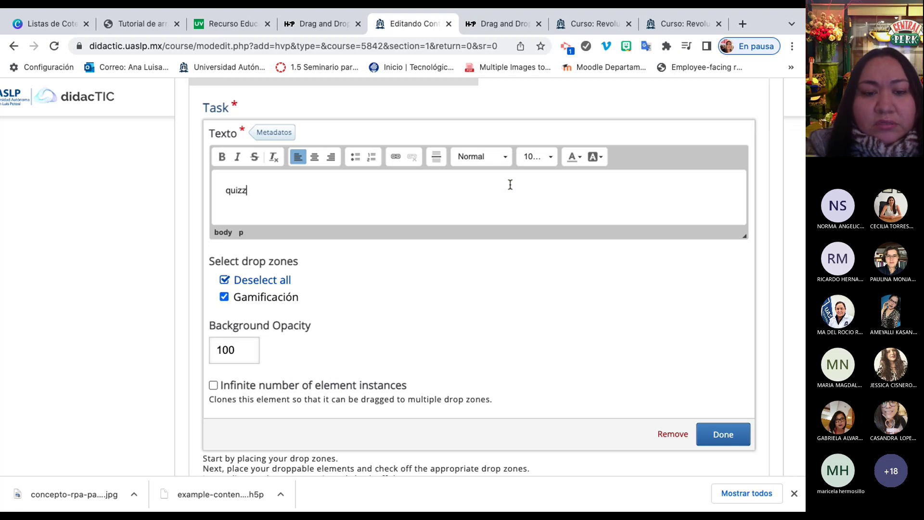
{"action": "type", "text": "es"}
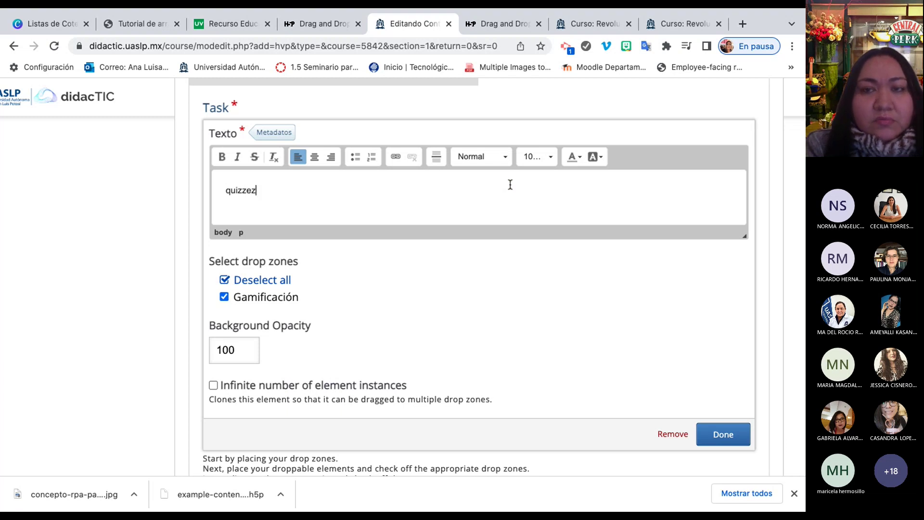
Search Google Images for "gamificacion y recursos digitales en el aula" in a new browser tab and look through the pictures.
{"action": "left_click", "coordinate": [742, 24]}
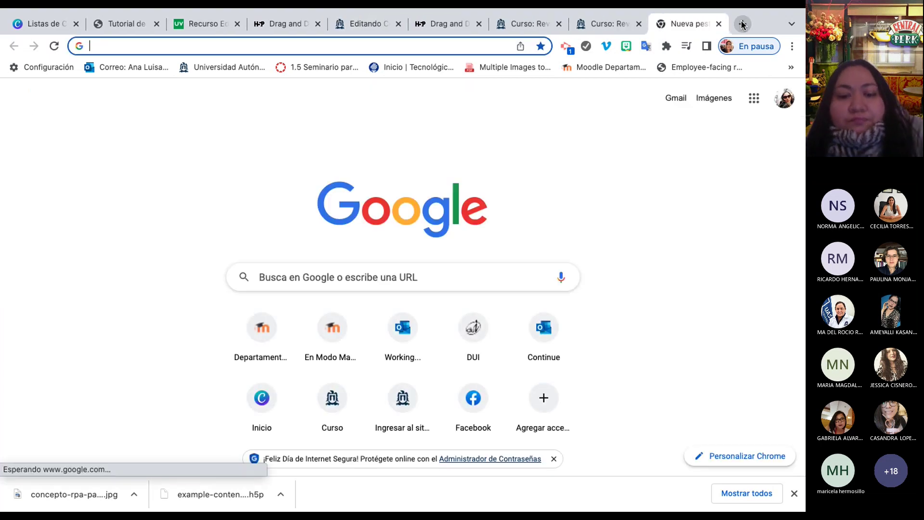
{"action": "type", "text": "gamig"}
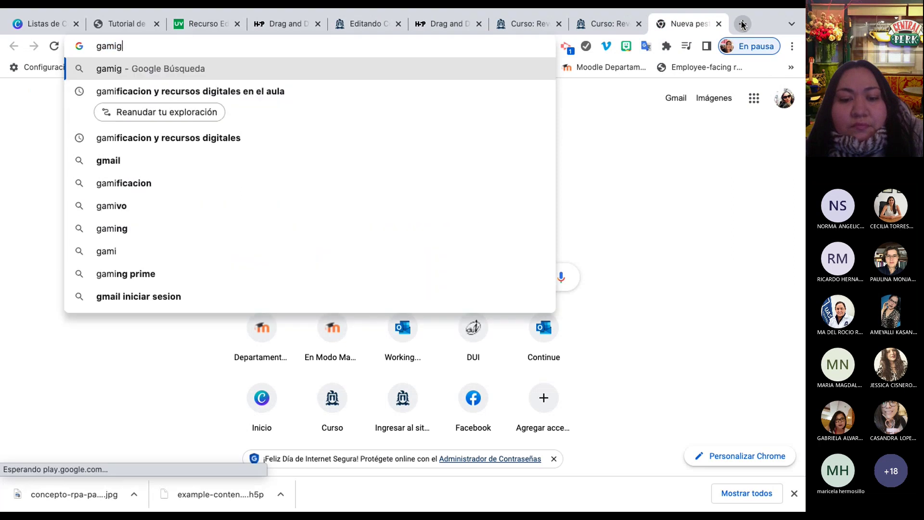
{"action": "key", "text": "BackSpace"}
{"action": "type", "text": "f"}
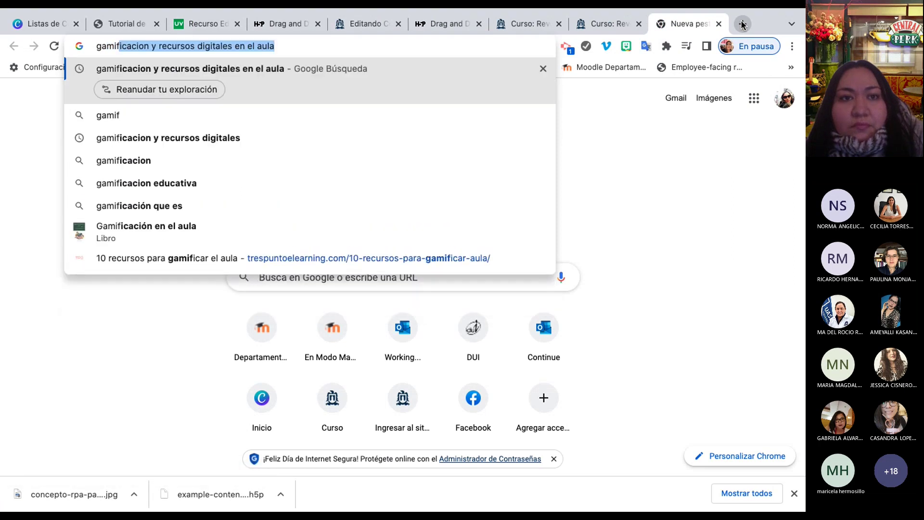
{"action": "key", "text": "Return"}
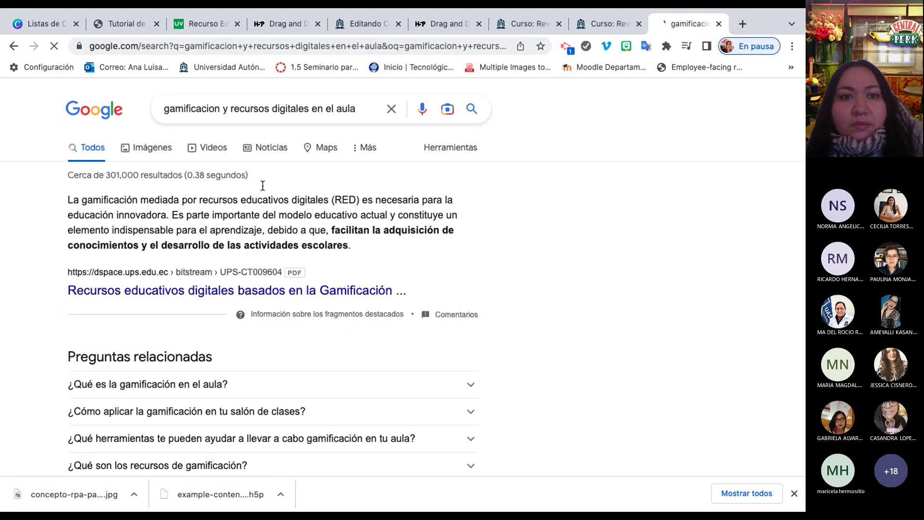
{"action": "left_click", "coordinate": [149, 146]}
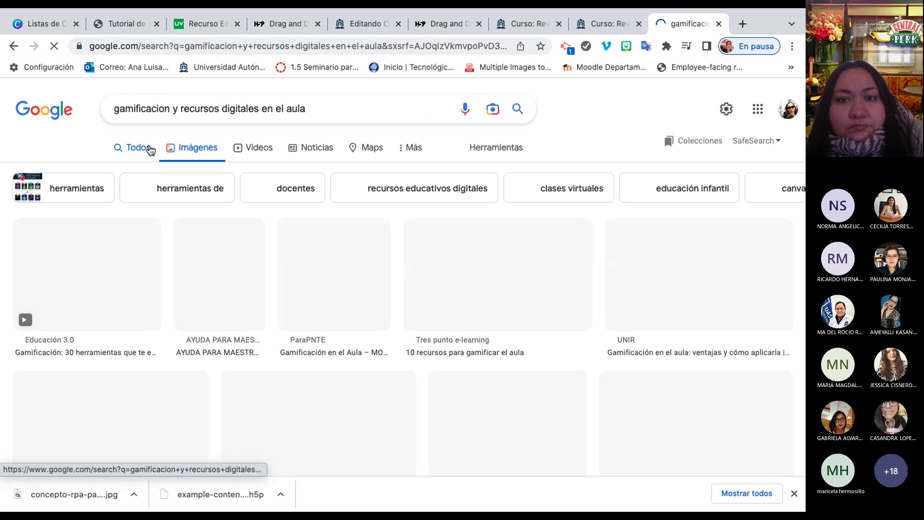
{"action": "left_click", "coordinate": [339, 109]}
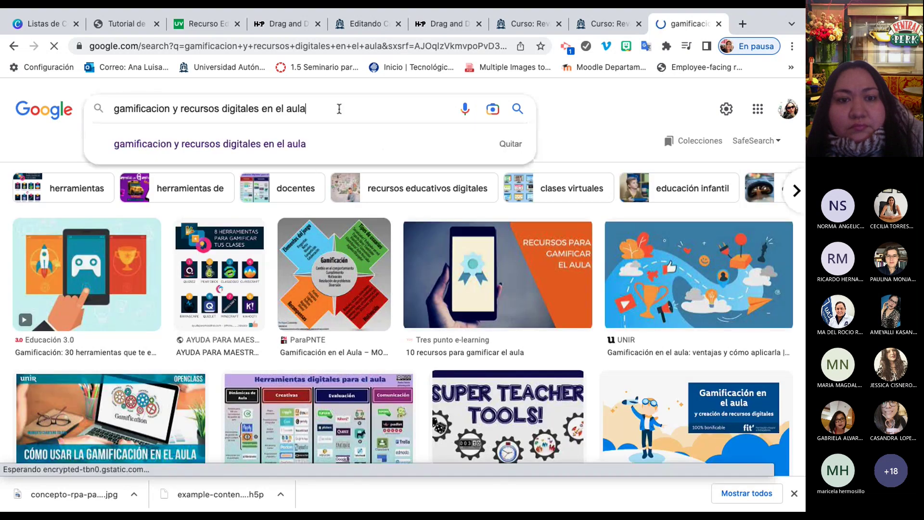
{"action": "scroll", "coordinate": [252, 361], "scroll_direction": "down", "scroll_amount": 3}
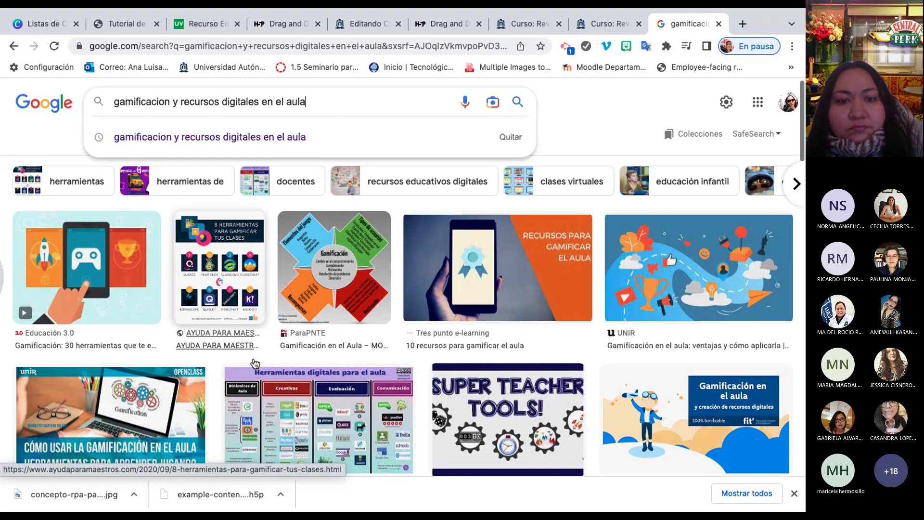
Look over the digital tools in the image results, and extend the image search to "gamificacion y recursos digitales en el aula quizz".
{"action": "scroll", "coordinate": [254, 361], "scroll_direction": "up", "scroll_amount": 3, "text": "ctrl"}
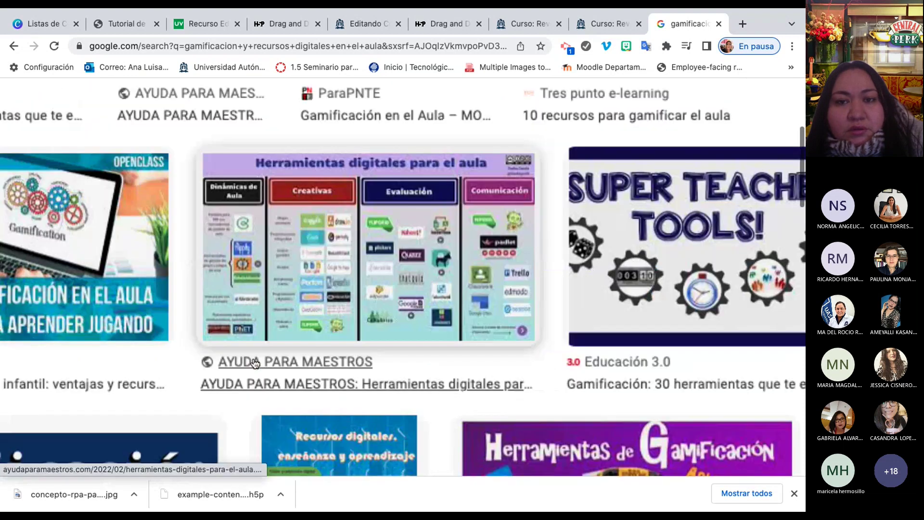
{"action": "scroll", "coordinate": [255, 363], "scroll_direction": "down", "scroll_amount": 3, "text": "ctrl"}
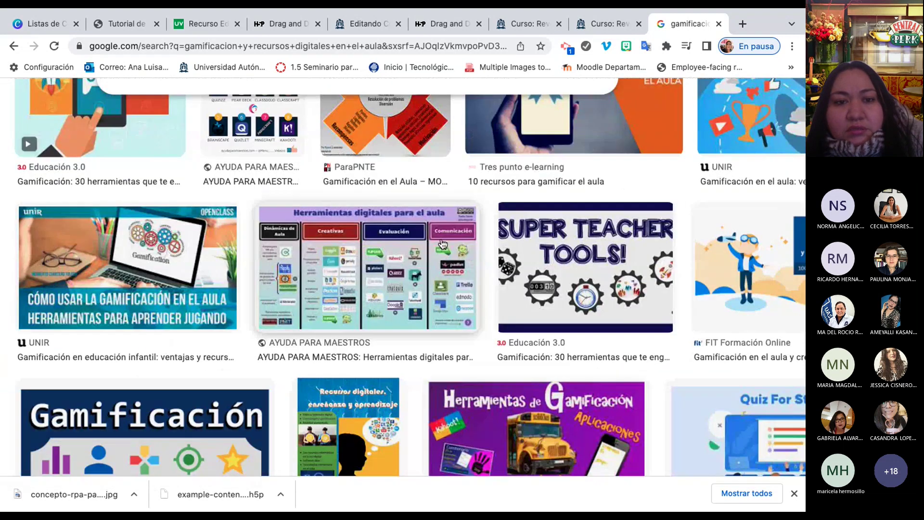
{"action": "scroll", "coordinate": [442, 243], "scroll_direction": "up", "scroll_amount": 1}
{"action": "scroll", "coordinate": [442, 244], "scroll_direction": "up", "scroll_amount": 3}
{"action": "left_click", "coordinate": [417, 109]}
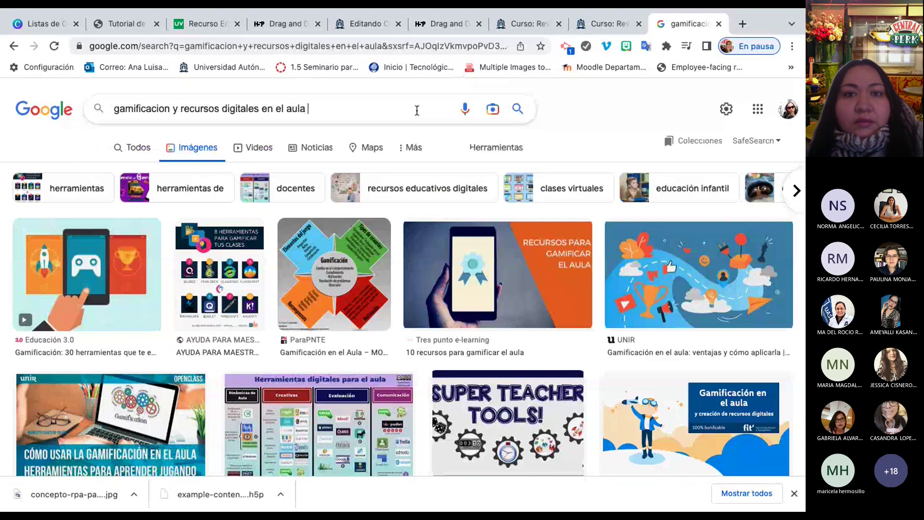
{"action": "type", "text": "quizz"}
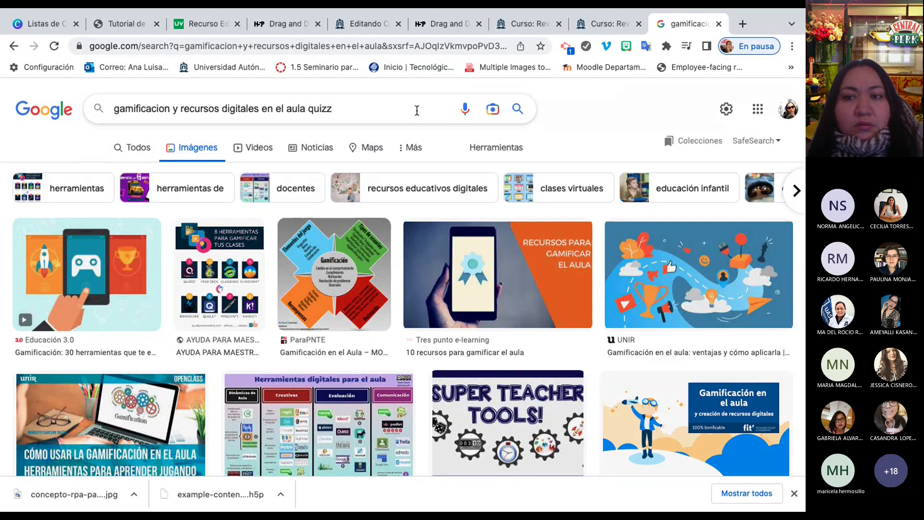
{"action": "key", "text": "Return"}
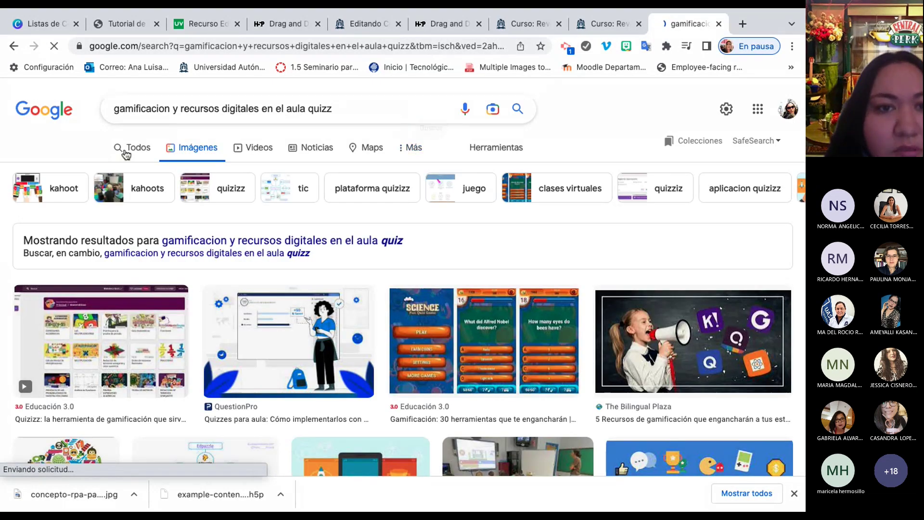
Return to the Drag and Drop editor, correct the copied element's text to "quizizz" and save the element.
{"action": "left_click", "coordinate": [528, 24]}
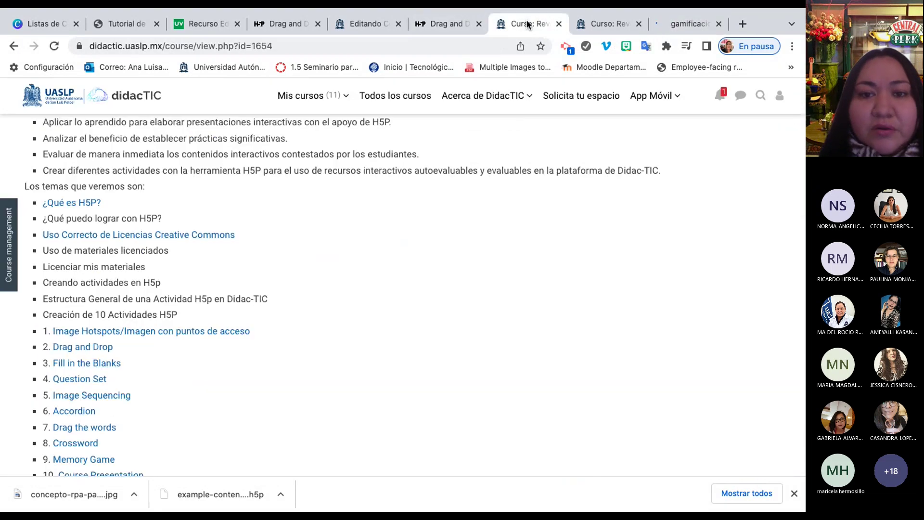
{"action": "left_click", "coordinate": [611, 26]}
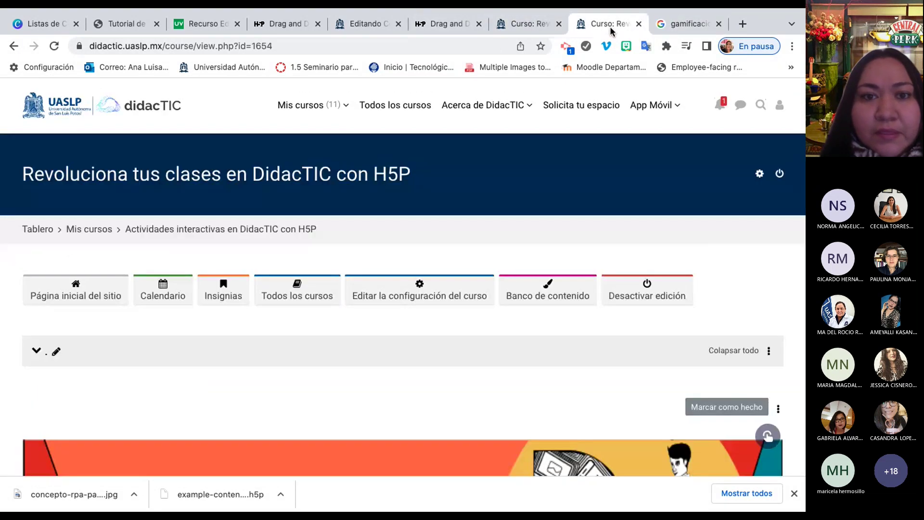
{"action": "left_click", "coordinate": [440, 23]}
{"action": "left_click", "coordinate": [365, 26]}
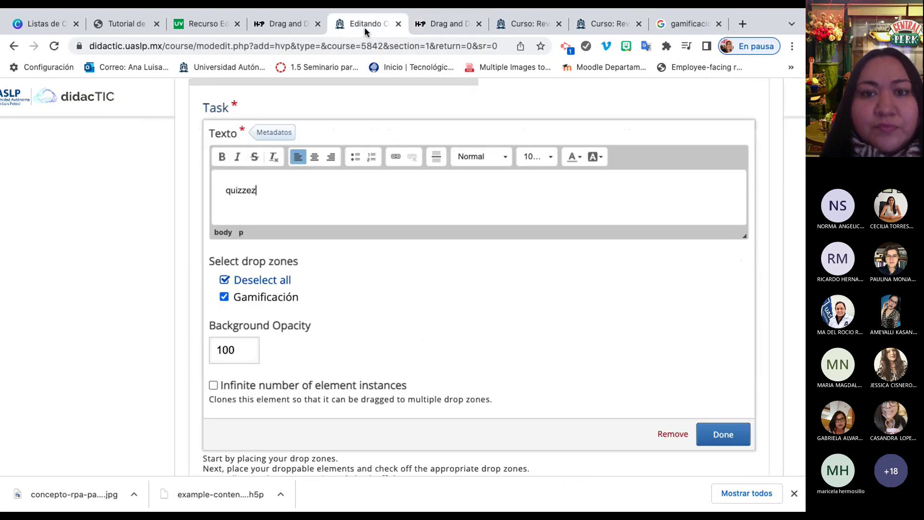
{"action": "key", "text": "BackSpace"}
{"action": "key", "text": "BackSpace"}
{"action": "key", "text": "BackSpace"}
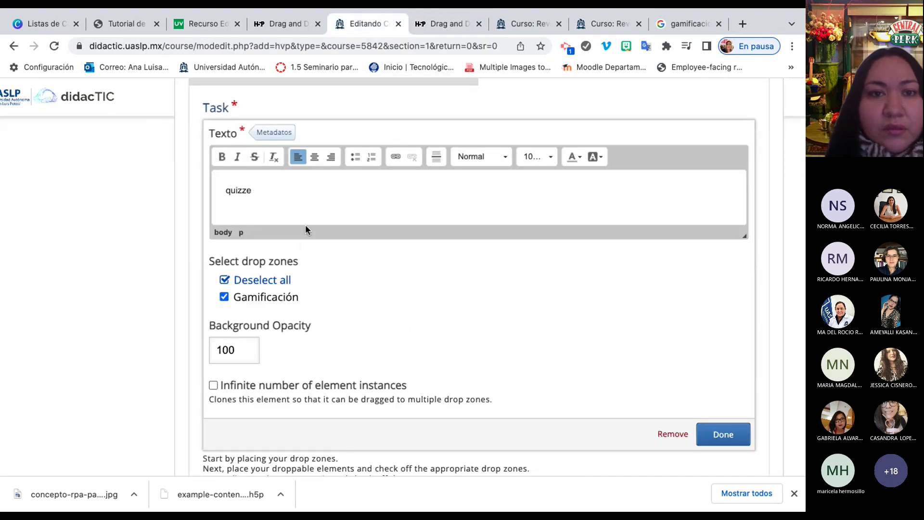
{"action": "type", "text": "i"}
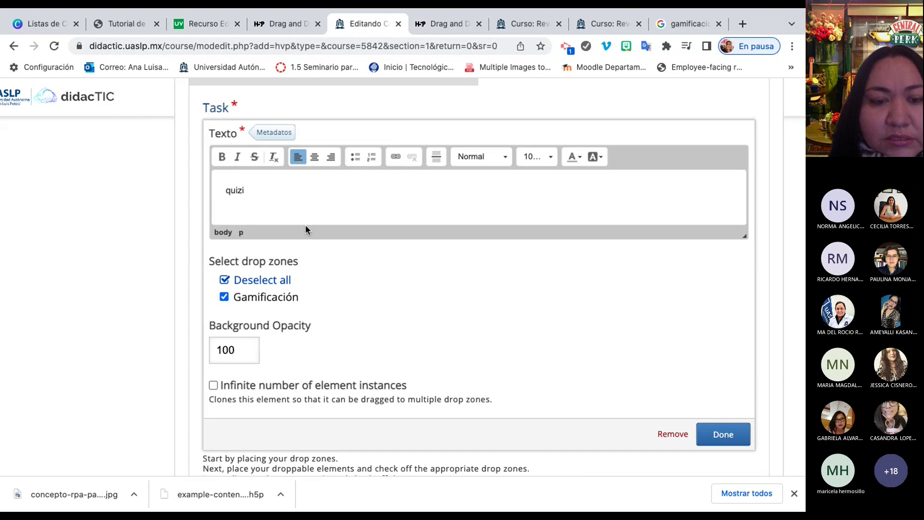
{"action": "type", "text": "zz"}
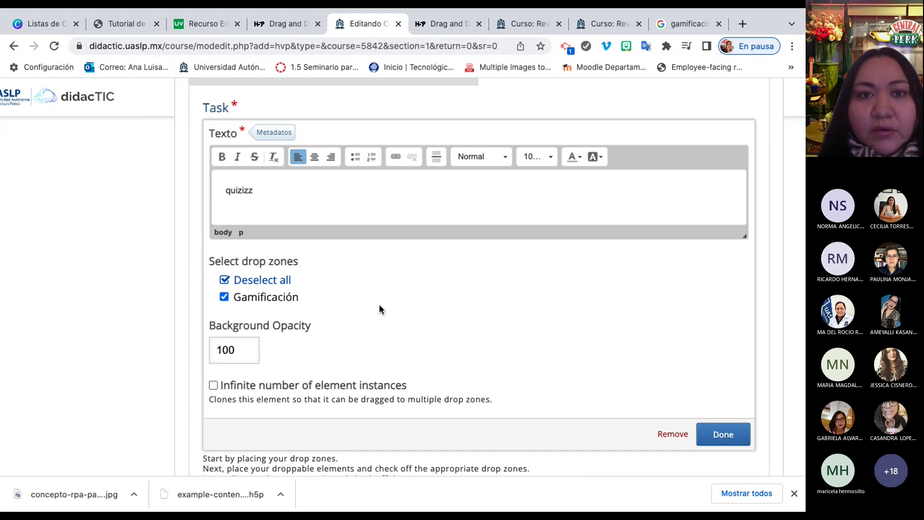
{"action": "scroll", "coordinate": [379, 304], "scroll_direction": "up", "scroll_amount": 2}
{"action": "scroll", "coordinate": [379, 305], "scroll_direction": "down", "scroll_amount": 3}
{"action": "scroll", "coordinate": [379, 309], "scroll_direction": "down", "scroll_amount": 3}
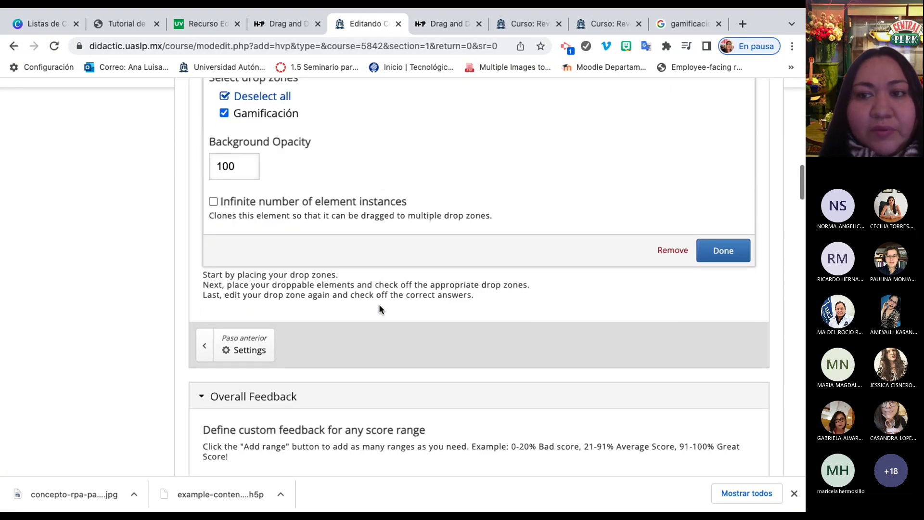
{"action": "left_click", "coordinate": [716, 263]}
{"action": "scroll", "coordinate": [677, 277], "scroll_direction": "up", "scroll_amount": 4}
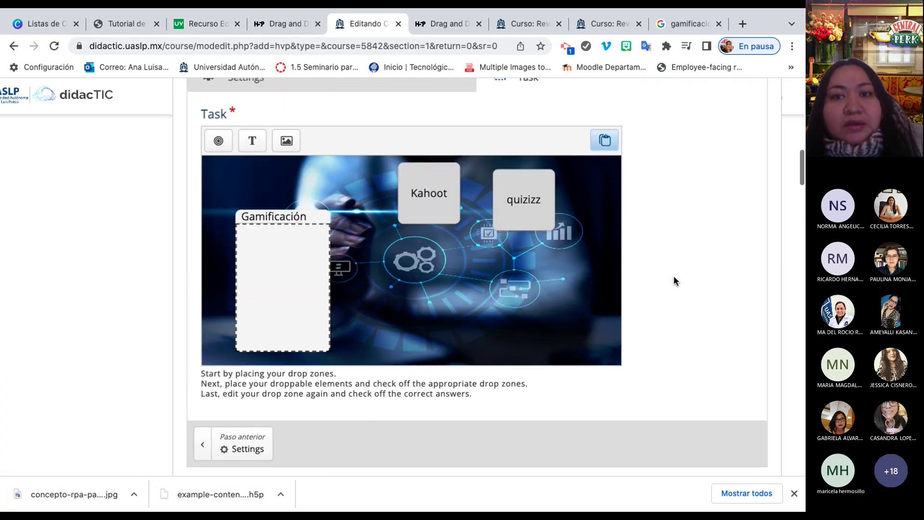
Paste a copy of the "quizizz" element and move the copy to the lower middle of the background image.
{"action": "left_click", "coordinate": [530, 226]}
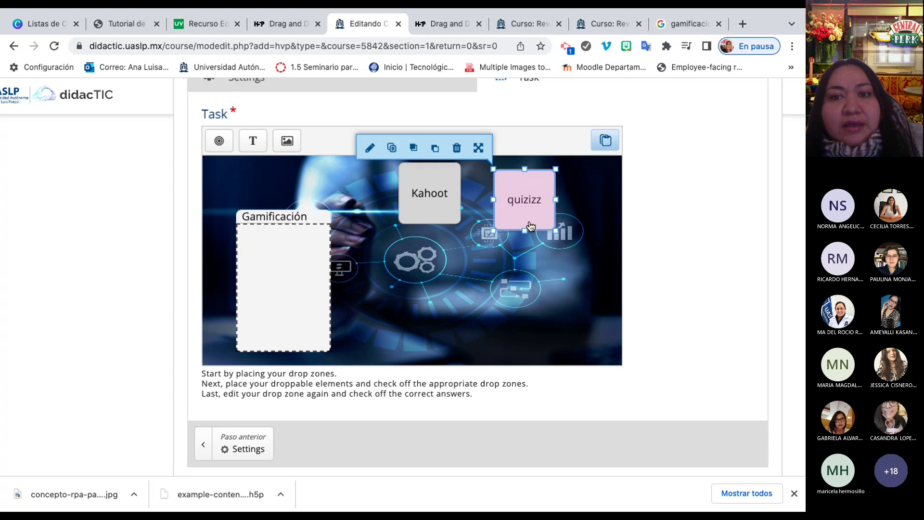
{"action": "left_click", "coordinate": [393, 149]}
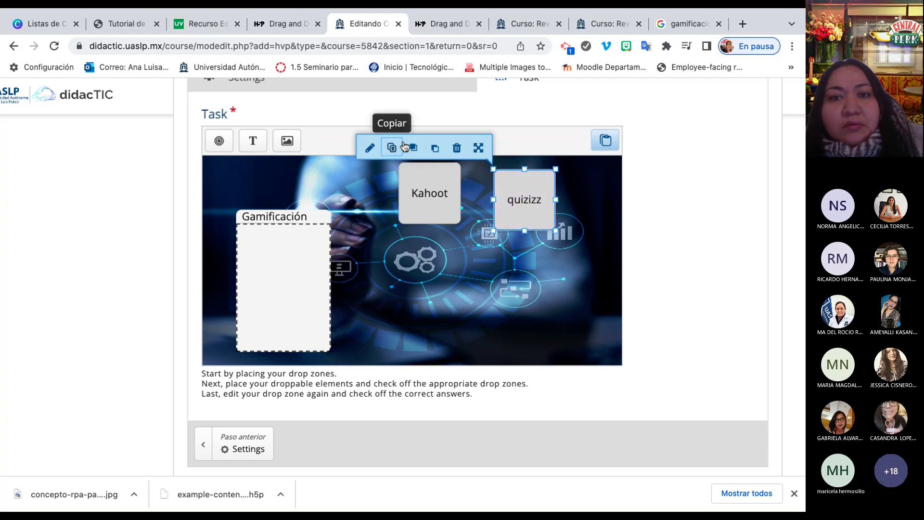
{"action": "left_click", "coordinate": [605, 140]}
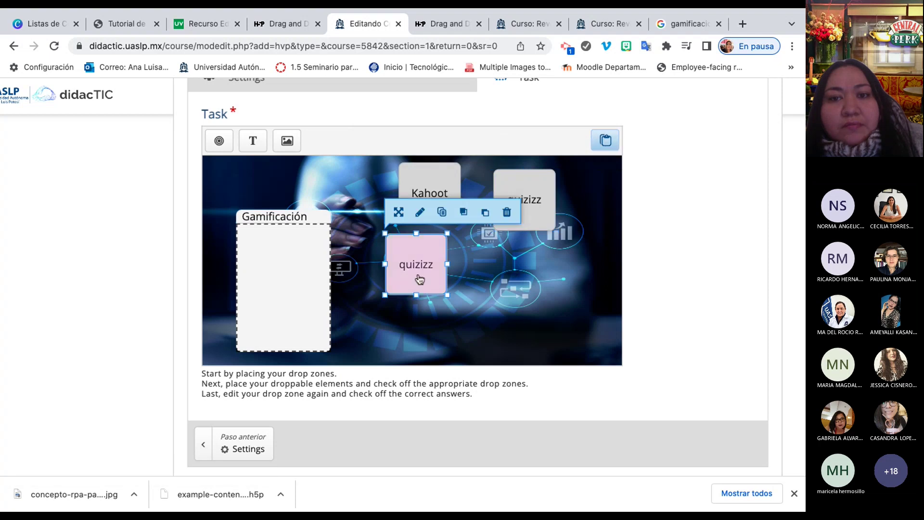
{"action": "left_click_drag", "start_coordinate": [416, 277], "coordinate": [457, 321]}
Go back to the "quizz" image results, open The Bilingual Plaza article on five gamification resources and look through it for tools.
{"action": "left_click", "coordinate": [684, 25]}
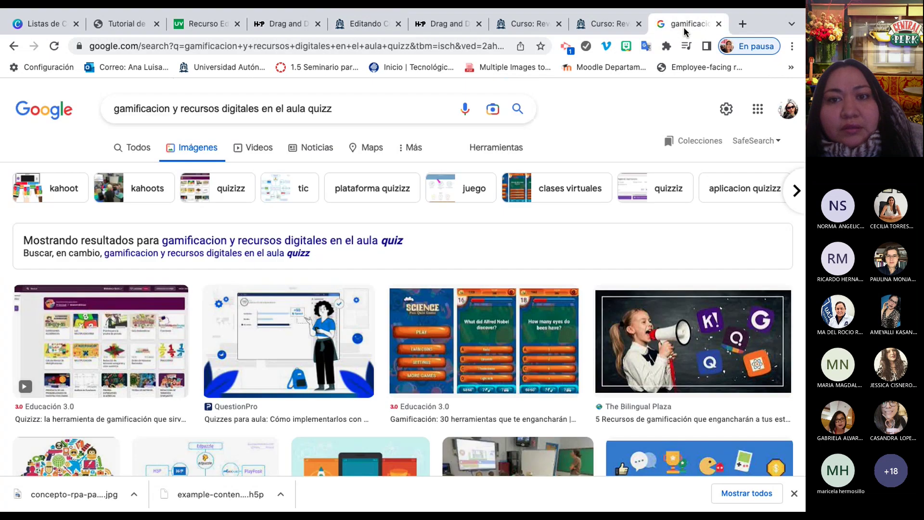
{"action": "left_click", "coordinate": [15, 47]}
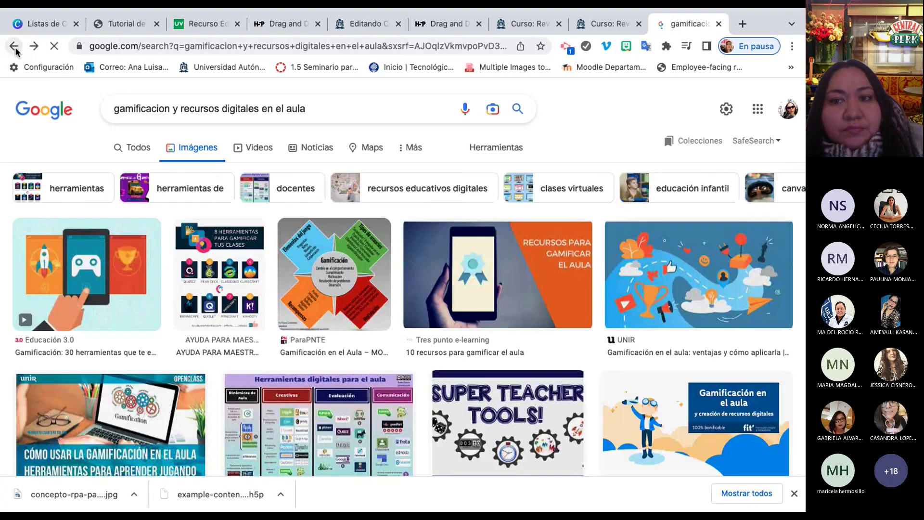
{"action": "left_click", "coordinate": [34, 47]}
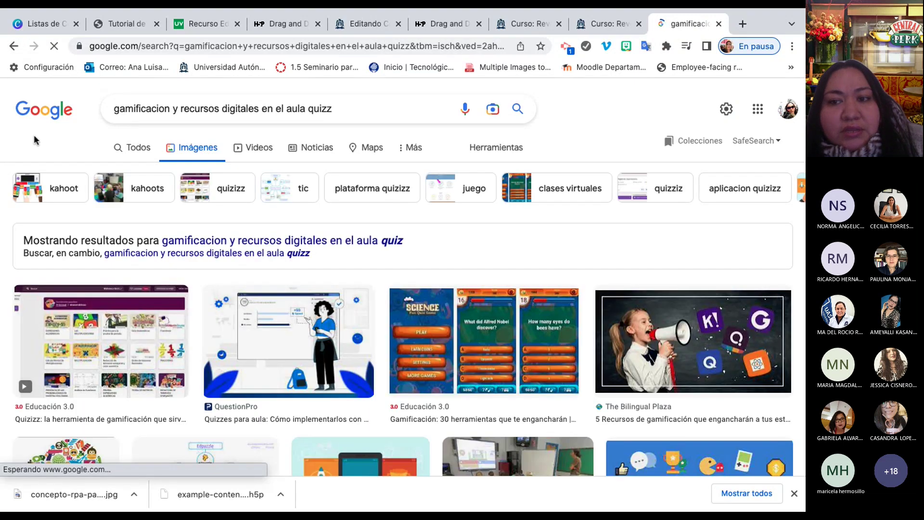
{"action": "scroll", "coordinate": [34, 255], "scroll_direction": "down", "scroll_amount": 3}
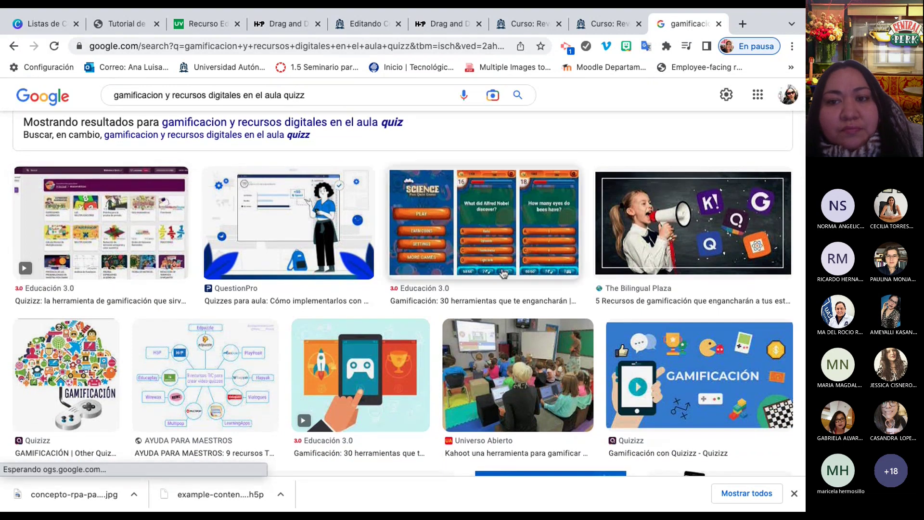
{"action": "left_click", "coordinate": [674, 299]}
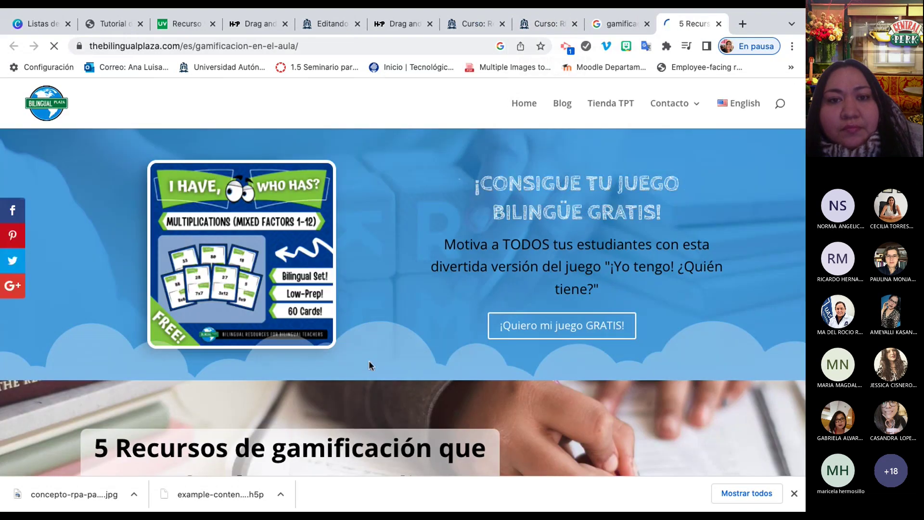
{"action": "scroll", "coordinate": [368, 360], "scroll_direction": "down", "scroll_amount": 5}
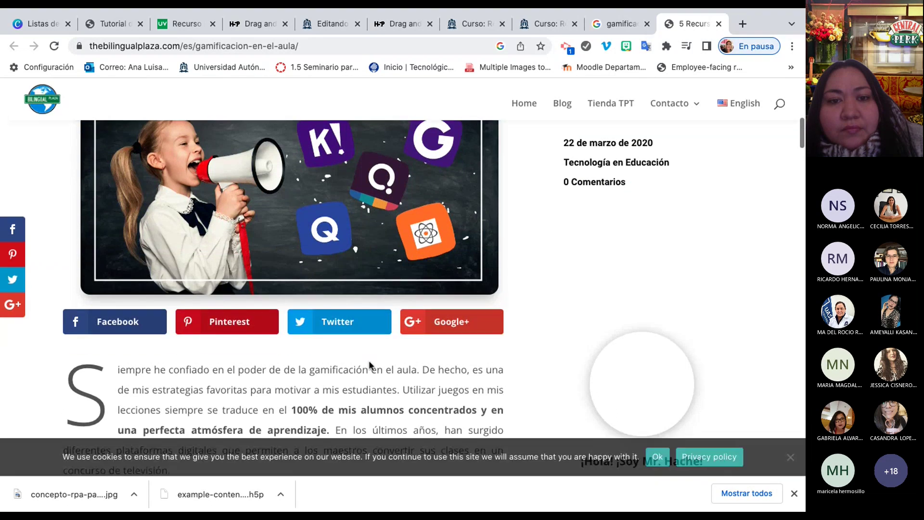
Look up another gamification tool in the article's list of five resources and return to the Drag and Drop activity editor.
{"action": "scroll", "coordinate": [369, 361], "scroll_direction": "down", "scroll_amount": 3}
{"action": "scroll", "coordinate": [369, 366], "scroll_direction": "down", "scroll_amount": 3}
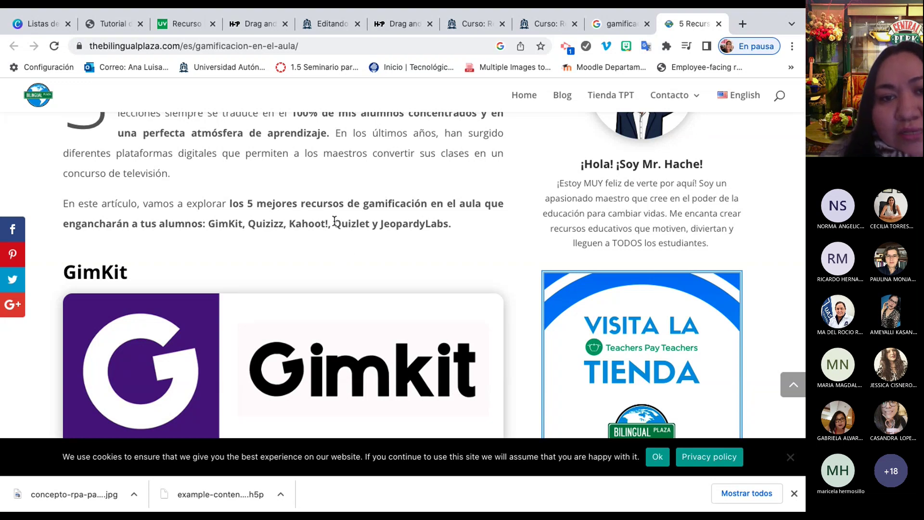
{"action": "left_click_drag", "start_coordinate": [333, 223], "coordinate": [372, 222]}
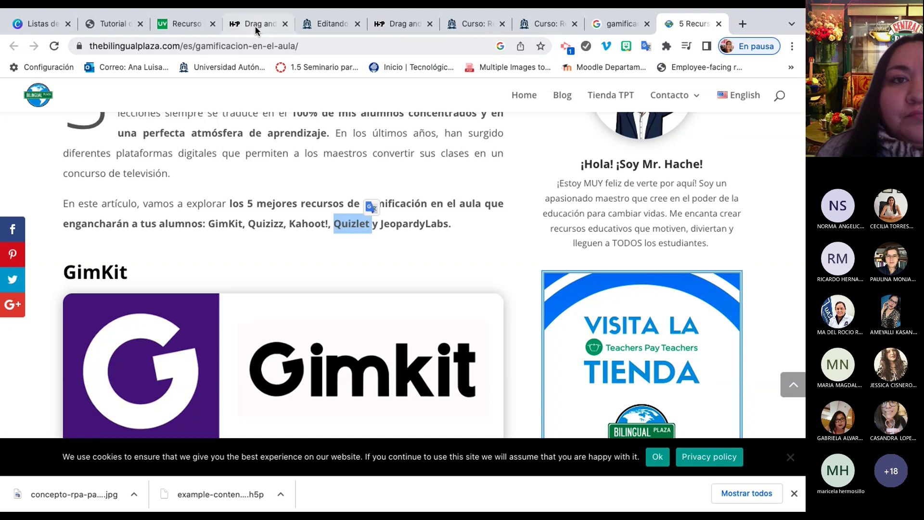
{"action": "left_click", "coordinate": [402, 21]}
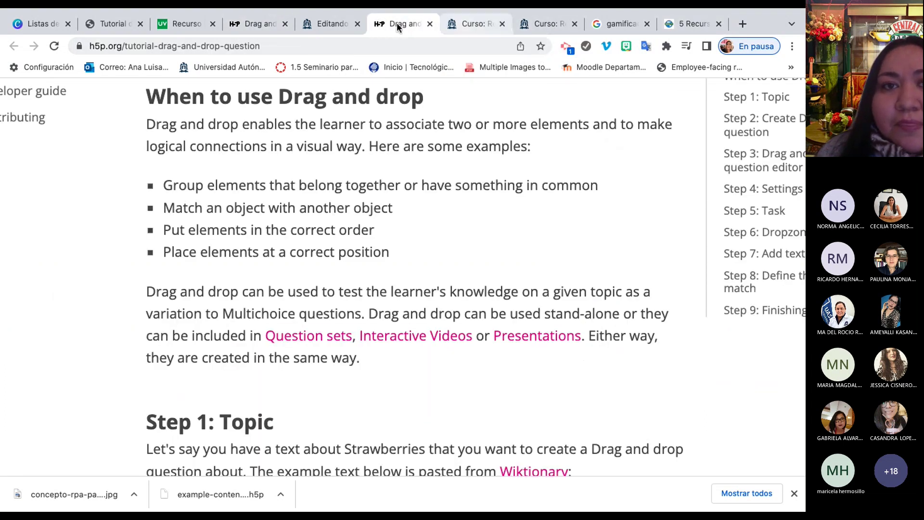
{"action": "left_click", "coordinate": [335, 23]}
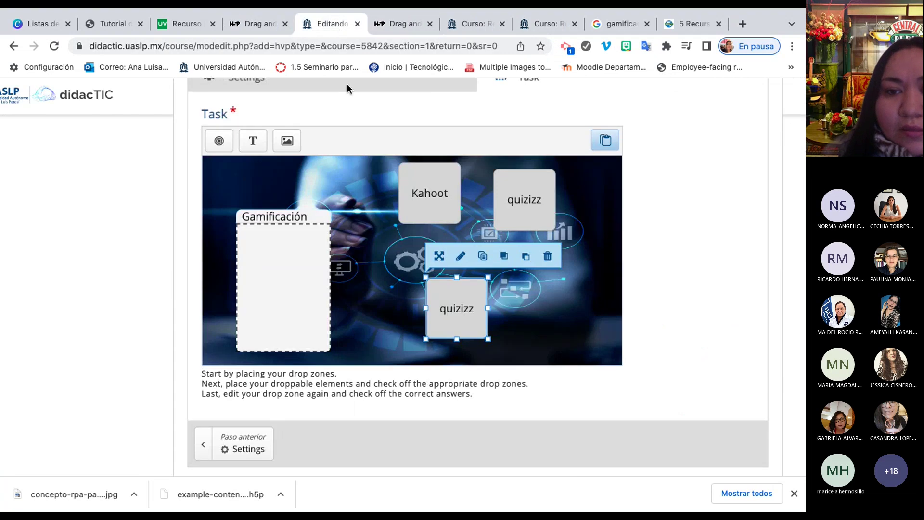
Replace the text of the duplicated quizizz draggable, the lower one on the task background, with "Quizlet".
{"action": "double_click", "coordinate": [466, 308]}
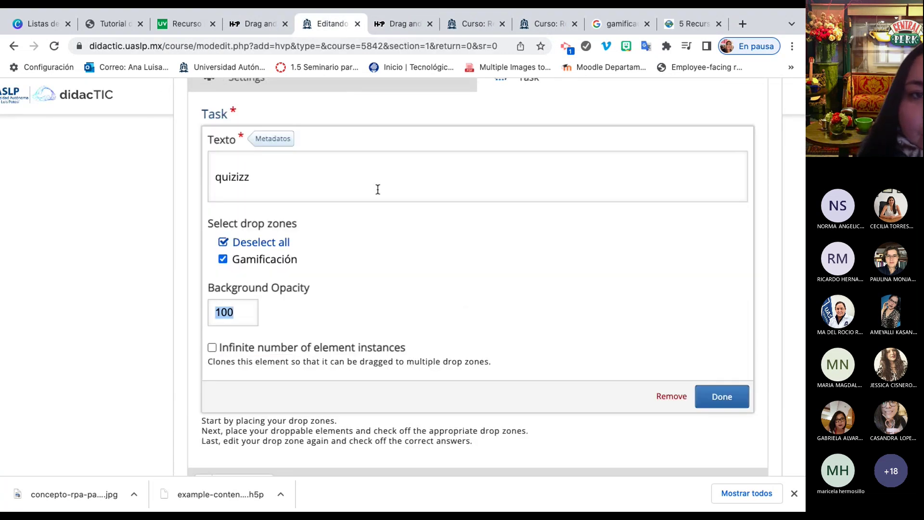
{"action": "left_click", "coordinate": [338, 181]}
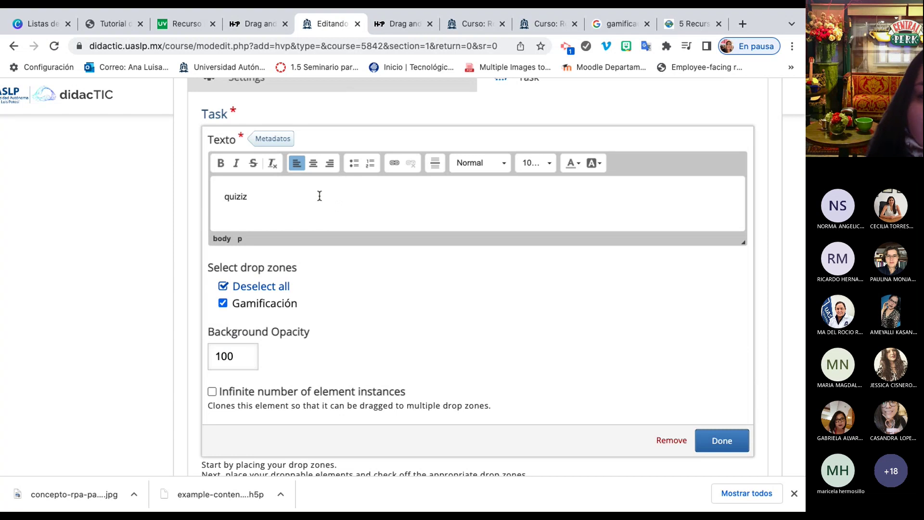
{"action": "key", "text": "BackSpace"}
{"action": "key", "text": "BackSpace"}
{"action": "key", "text": "BackSpace"}
{"action": "key", "text": "BackSpace"}
{"action": "type", "text": "Quizlet"}
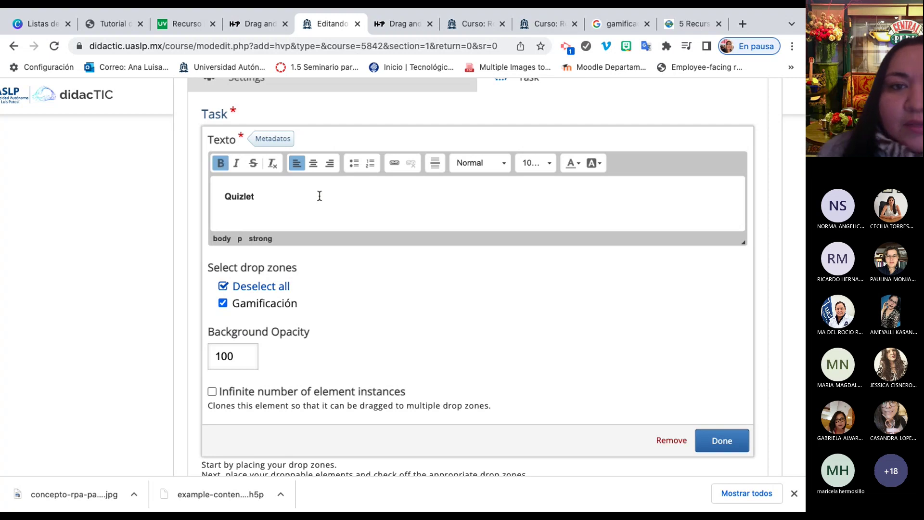
Remove the bold formatting from the Quizlet text and save the draggable element.
{"action": "double_click", "coordinate": [249, 195]}
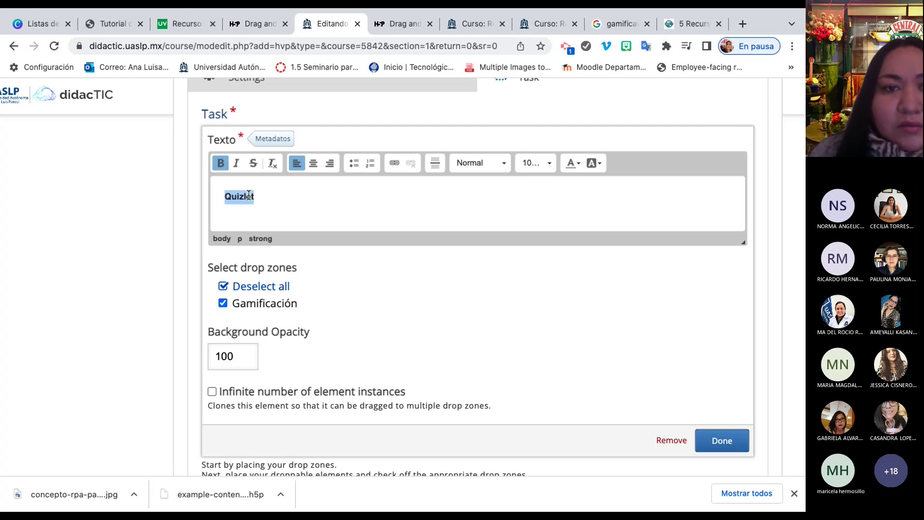
{"action": "left_click", "coordinate": [221, 164]}
{"action": "left_click", "coordinate": [437, 309]}
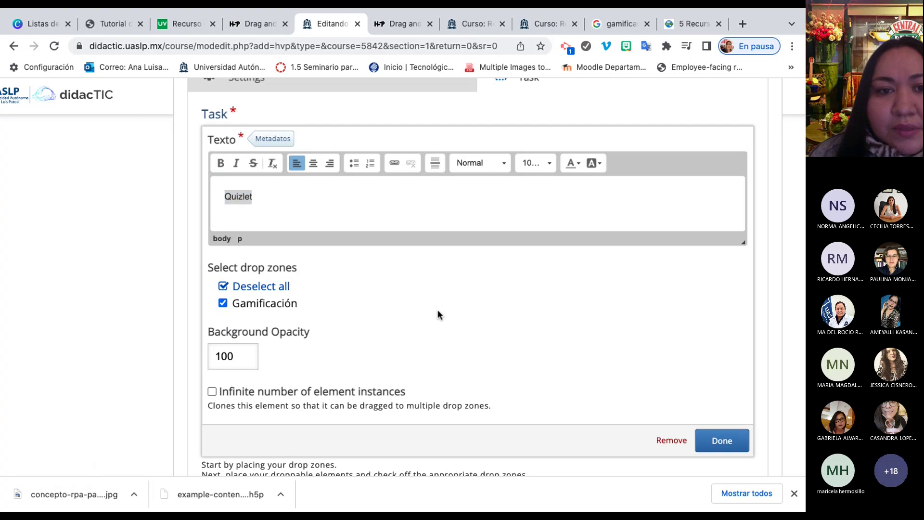
{"action": "scroll", "coordinate": [437, 310], "scroll_direction": "down", "scroll_amount": 5}
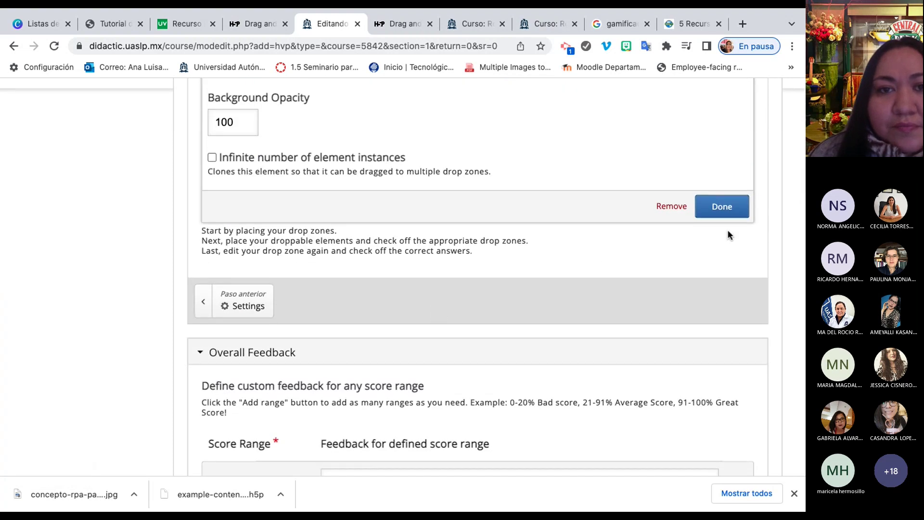
{"action": "left_click", "coordinate": [721, 207]}
{"action": "scroll", "coordinate": [444, 289], "scroll_direction": "up", "scroll_amount": 2}
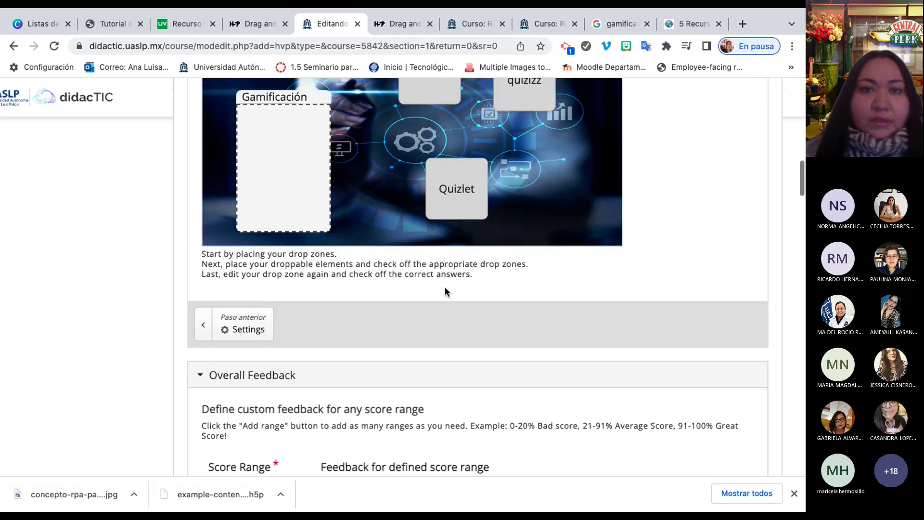
{"action": "scroll", "coordinate": [445, 287], "scroll_direction": "up", "scroll_amount": 2}
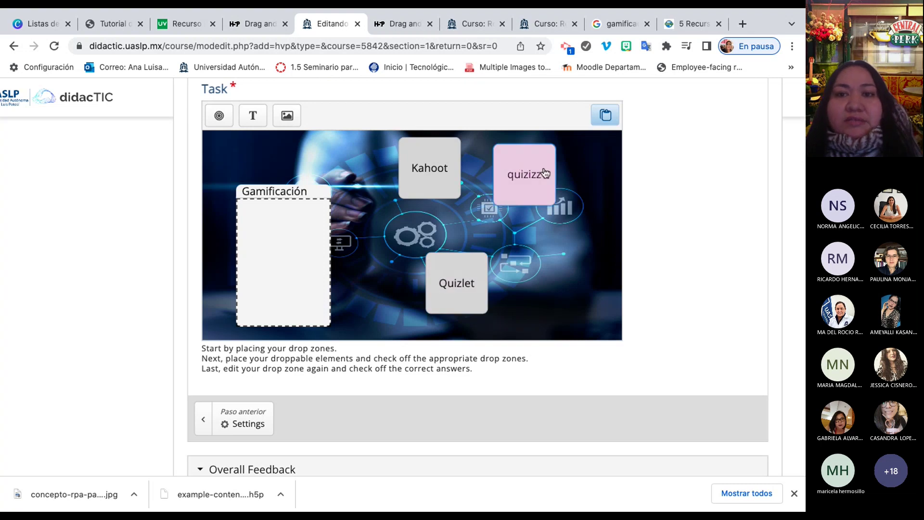
Spread out the draggables: quizizz to the image's upper-right corner, Quizlet to the lower right at about 500, 210, and Kahoot slightly down and right.
{"action": "left_click_drag", "start_coordinate": [543, 173], "coordinate": [605, 165]}
{"action": "left_click_drag", "start_coordinate": [466, 289], "coordinate": [581, 309]}
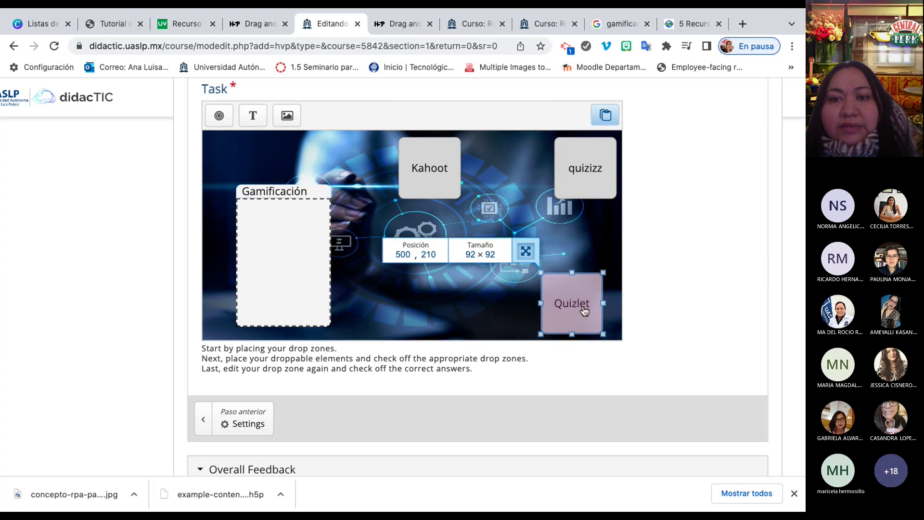
{"action": "left_click", "coordinate": [428, 178]}
{"action": "left_click_drag", "start_coordinate": [428, 178], "coordinate": [442, 185]}
Resize the Gamificación drop zone by extending its left edge toward the image border and pulling its right edge inward.
{"action": "left_click", "coordinate": [286, 279]}
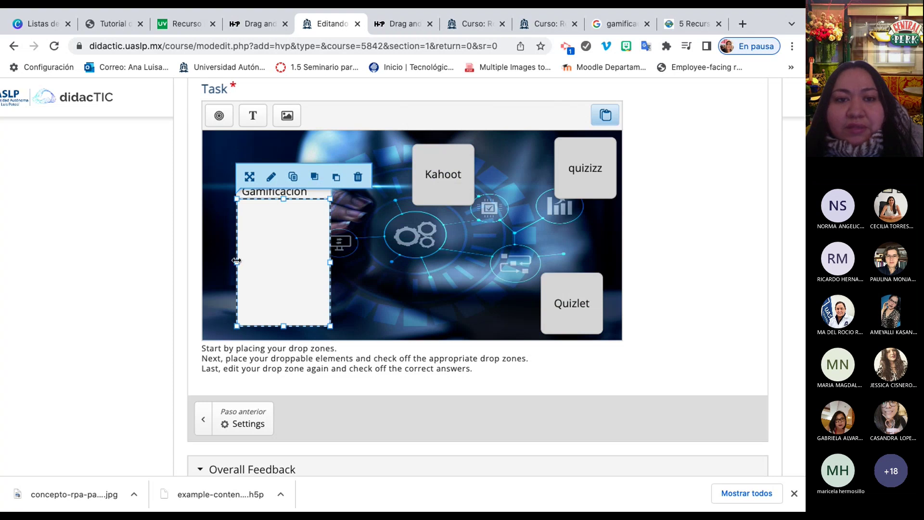
{"action": "left_click_drag", "start_coordinate": [237, 260], "coordinate": [217, 260]}
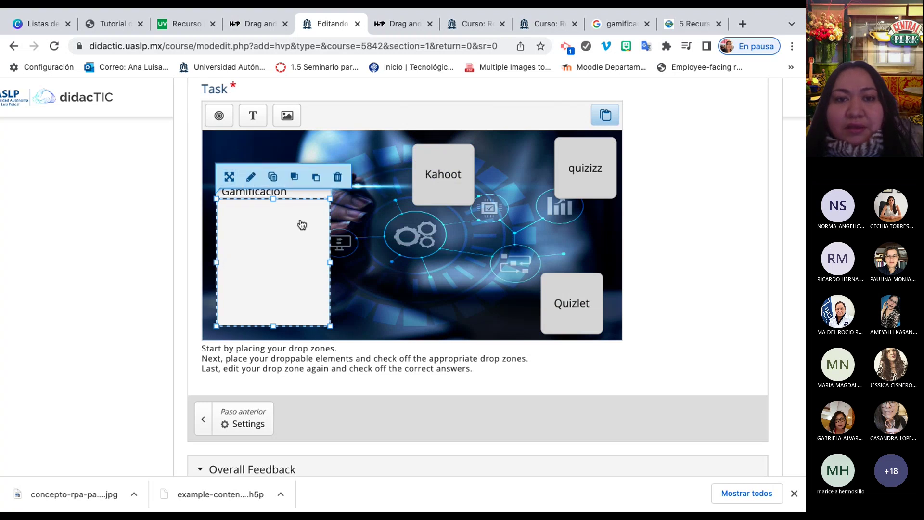
{"action": "left_click_drag", "start_coordinate": [330, 262], "coordinate": [312, 263]}
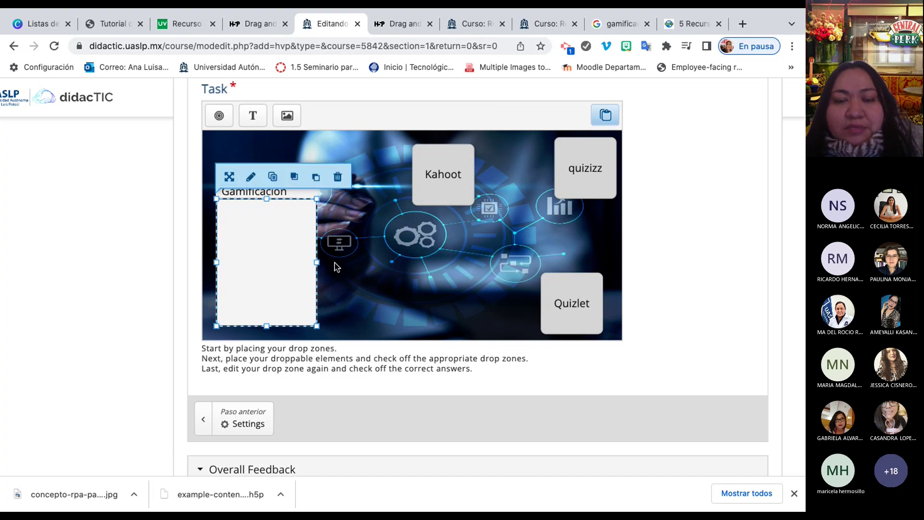
{"action": "left_click", "coordinate": [389, 289]}
{"action": "left_click", "coordinate": [299, 193]}
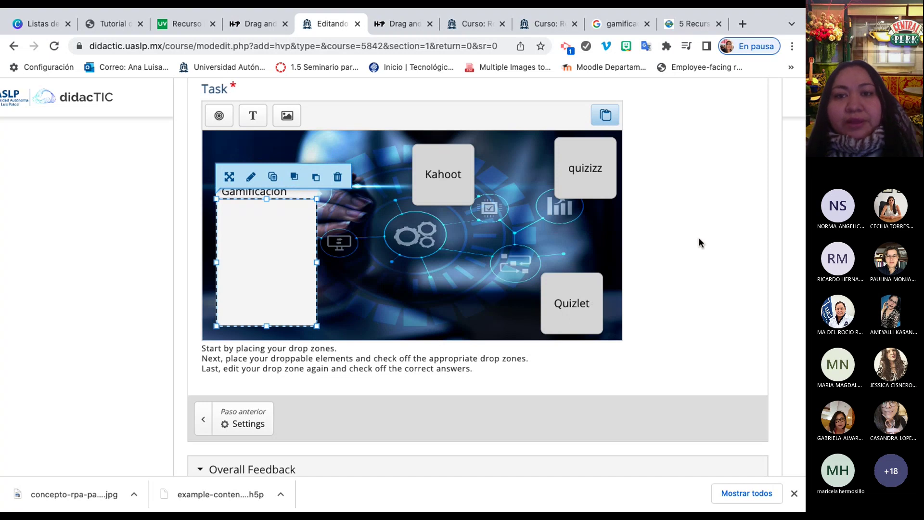
Expand the Behavioural settings and review the retry, scoring, penalty, opacity and highlighting options.
{"action": "scroll", "coordinate": [699, 237], "scroll_direction": "up", "scroll_amount": 3}
{"action": "scroll", "coordinate": [698, 237], "scroll_direction": "down", "scroll_amount": 3}
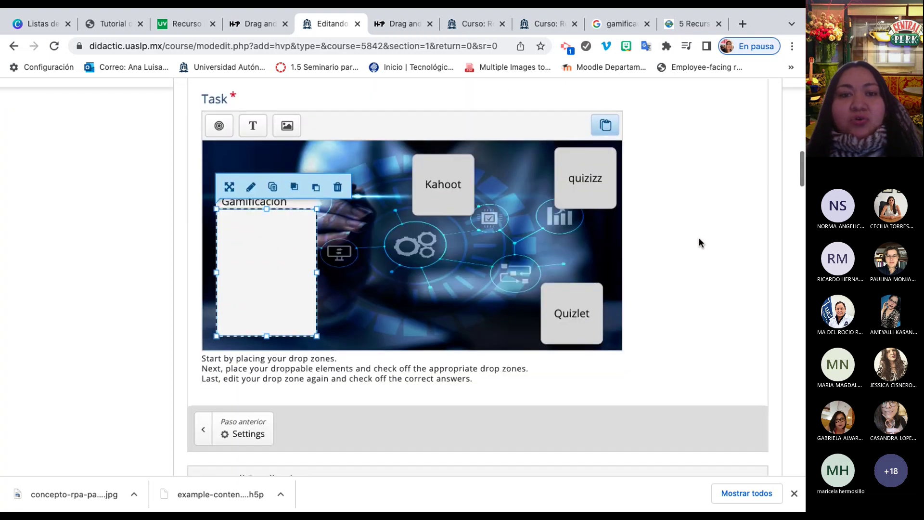
{"action": "scroll", "coordinate": [699, 238], "scroll_direction": "up", "scroll_amount": 1}
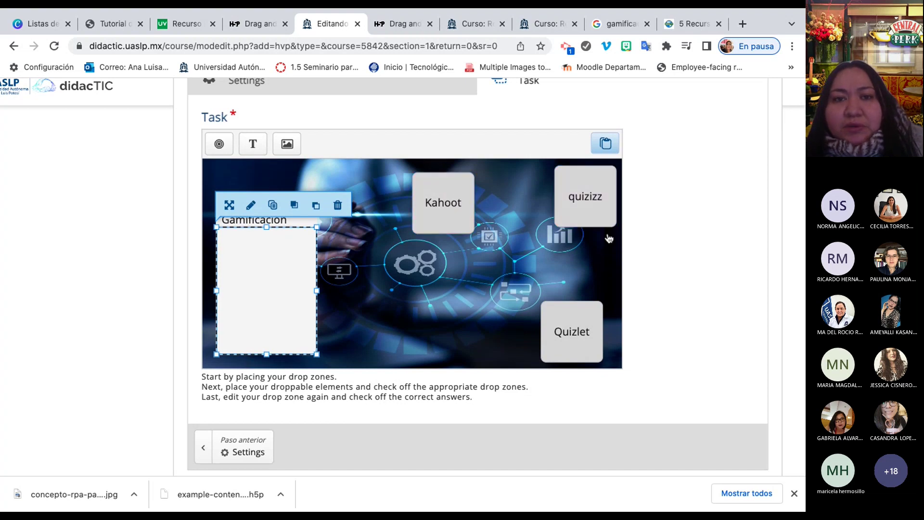
{"action": "scroll", "coordinate": [567, 250], "scroll_direction": "down", "scroll_amount": 5}
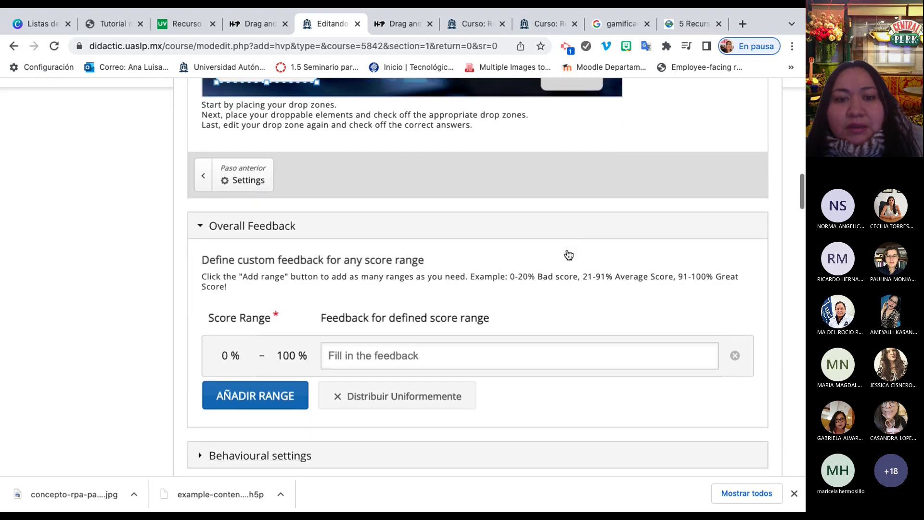
{"action": "scroll", "coordinate": [568, 256], "scroll_direction": "down", "scroll_amount": 3}
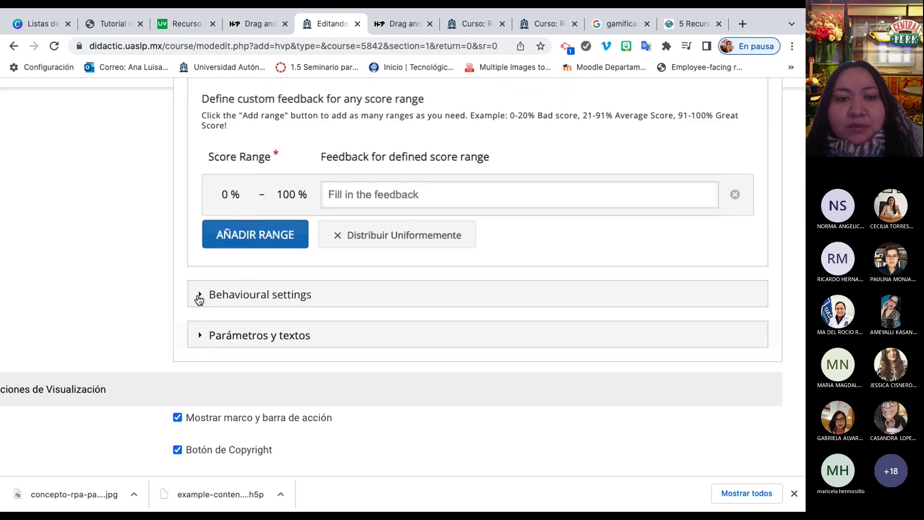
{"action": "left_click", "coordinate": [199, 297]}
{"action": "scroll", "coordinate": [202, 270], "scroll_direction": "down", "scroll_amount": 3}
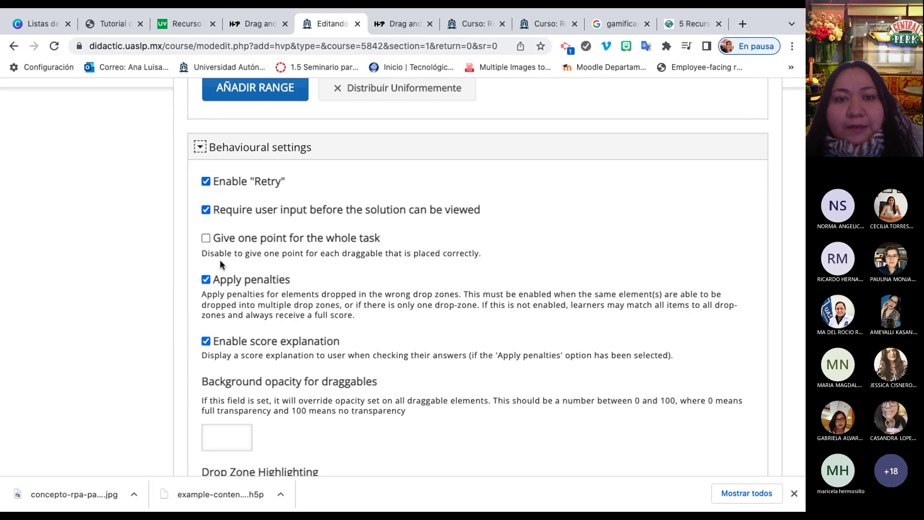
{"action": "scroll", "coordinate": [220, 260], "scroll_direction": "down", "scroll_amount": 2}
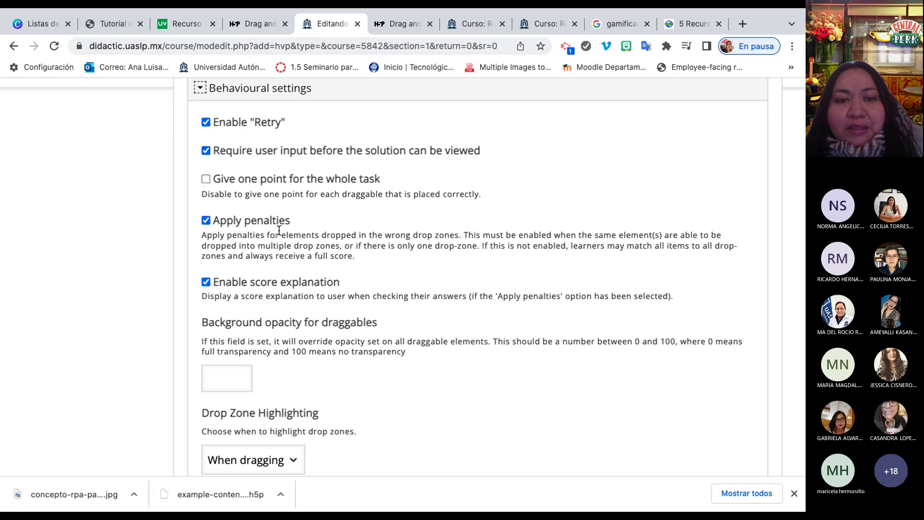
{"action": "scroll", "coordinate": [281, 317], "scroll_direction": "down", "scroll_amount": 4}
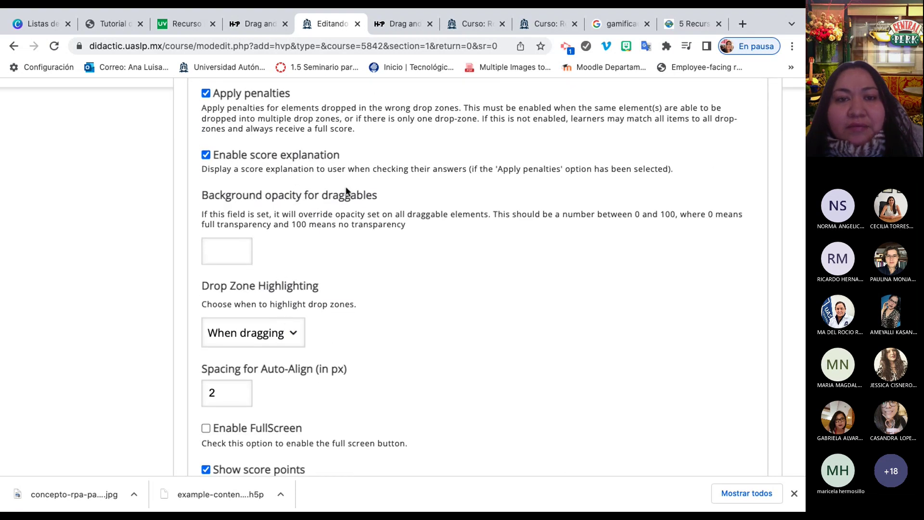
{"action": "scroll", "coordinate": [306, 265], "scroll_direction": "down", "scroll_amount": 5}
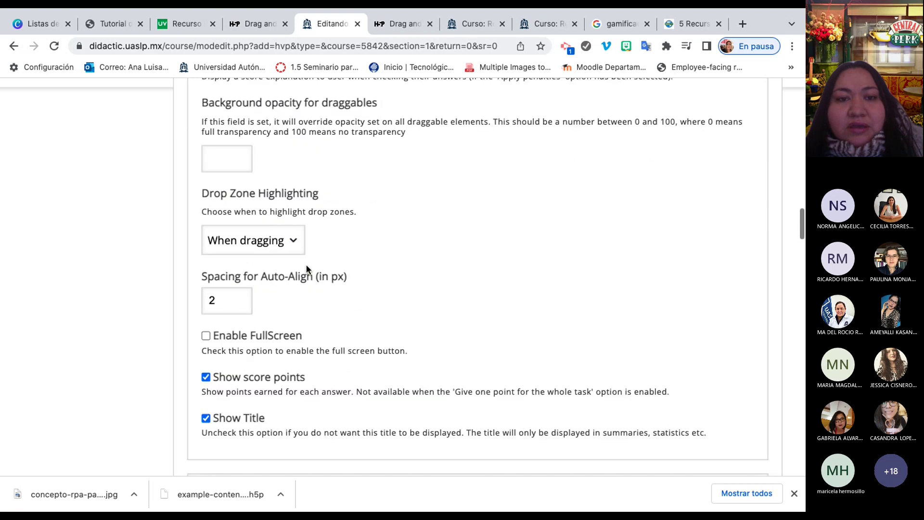
{"action": "scroll", "coordinate": [306, 264], "scroll_direction": "up", "scroll_amount": 2}
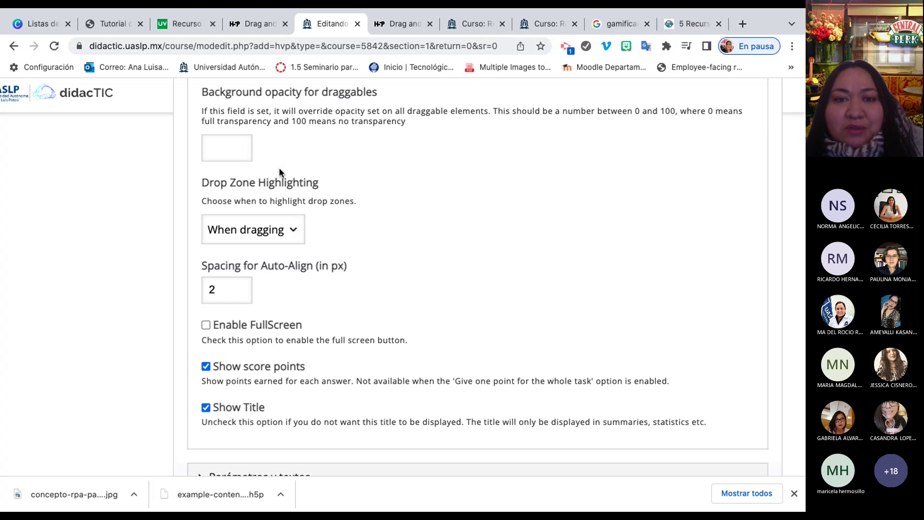
Keep Drop Zone Highlighting at "When dragging" and turn on Enable FullScreen for the activity.
{"action": "left_click", "coordinate": [293, 231]}
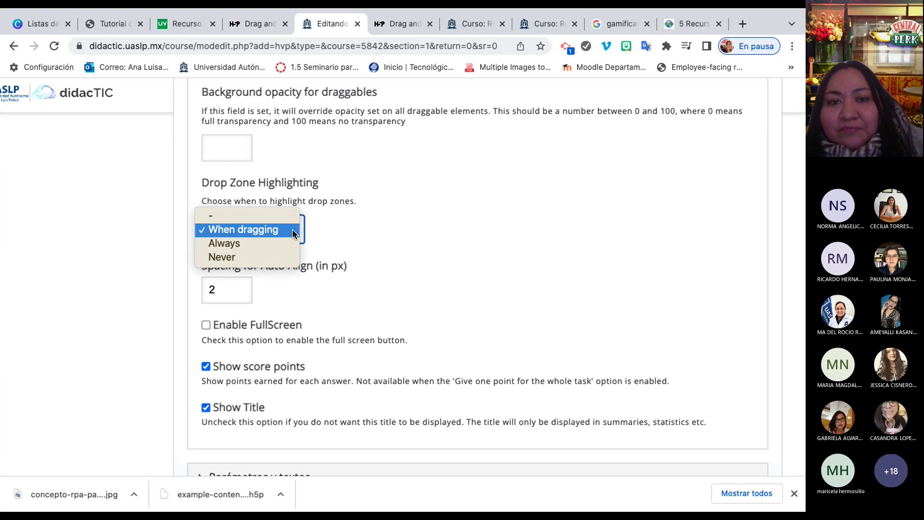
{"action": "left_click", "coordinate": [292, 229]}
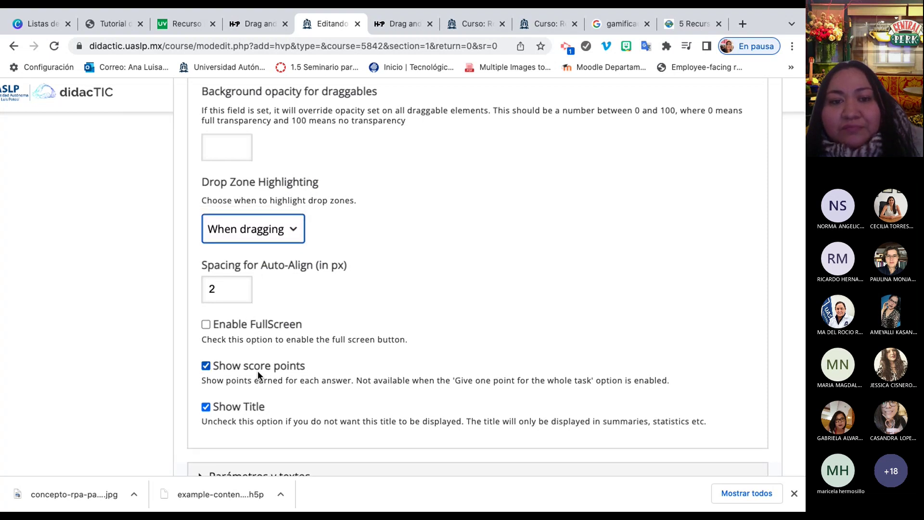
{"action": "scroll", "coordinate": [258, 371], "scroll_direction": "down", "scroll_amount": 3}
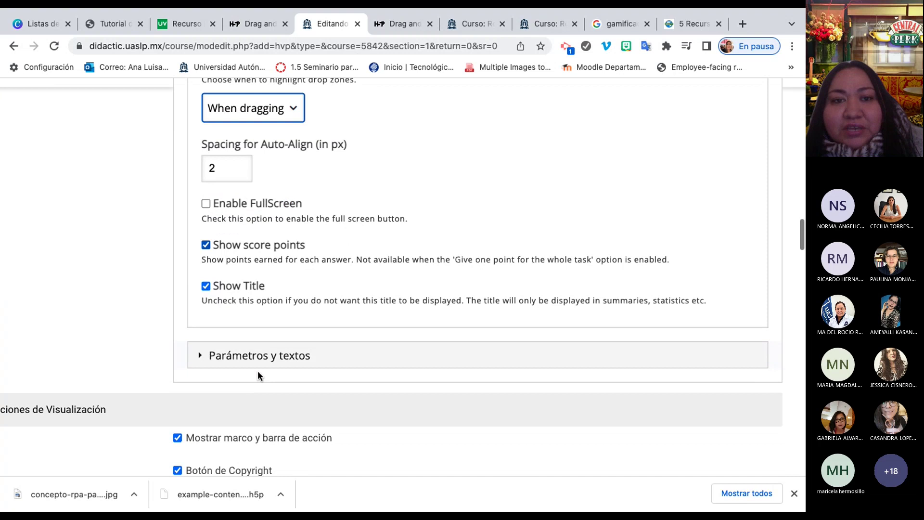
{"action": "left_click", "coordinate": [206, 202]}
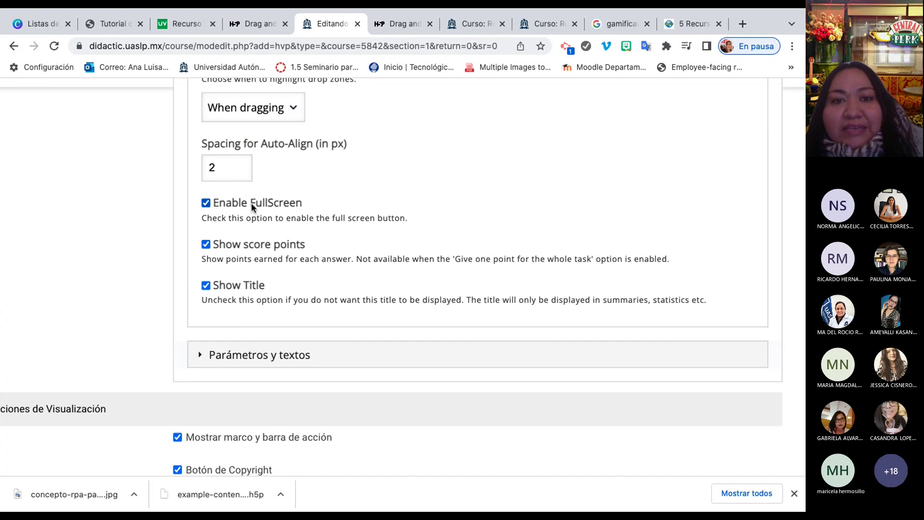
{"action": "scroll", "coordinate": [247, 209], "scroll_direction": "up", "scroll_amount": 5}
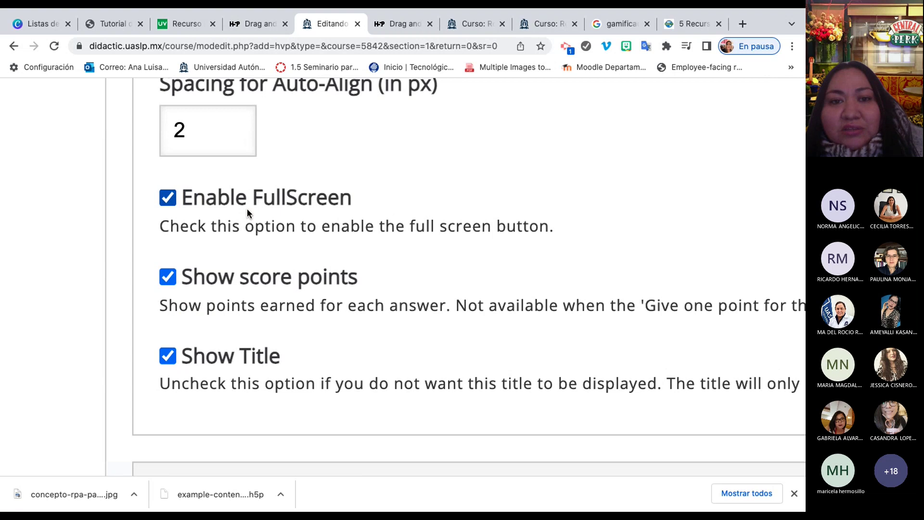
{"action": "scroll", "coordinate": [247, 209], "scroll_direction": "up", "scroll_amount": 1}
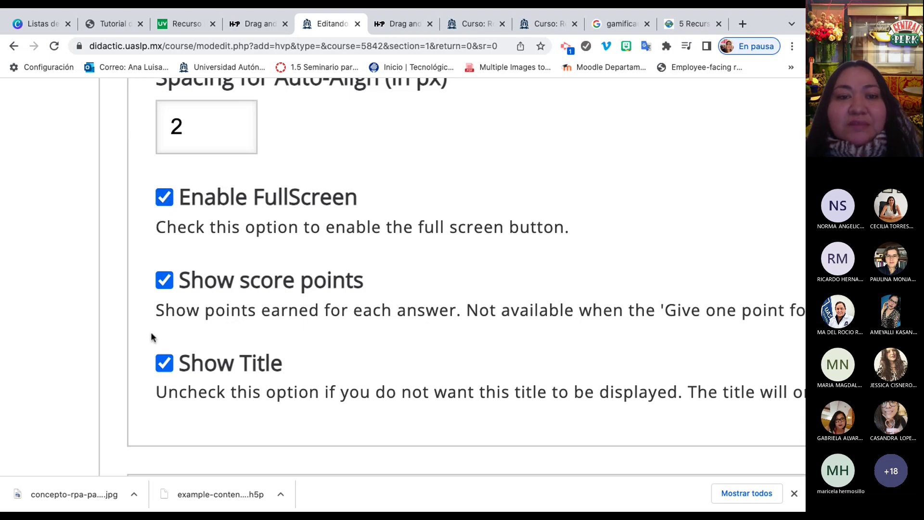
Save the Drag and Drop activity and return to the course page.
{"action": "scroll", "coordinate": [151, 331], "scroll_direction": "down", "scroll_amount": 5}
{"action": "scroll", "coordinate": [151, 331], "scroll_direction": "down", "scroll_amount": 3}
{"action": "scroll", "coordinate": [151, 331], "scroll_direction": "up", "scroll_amount": 5}
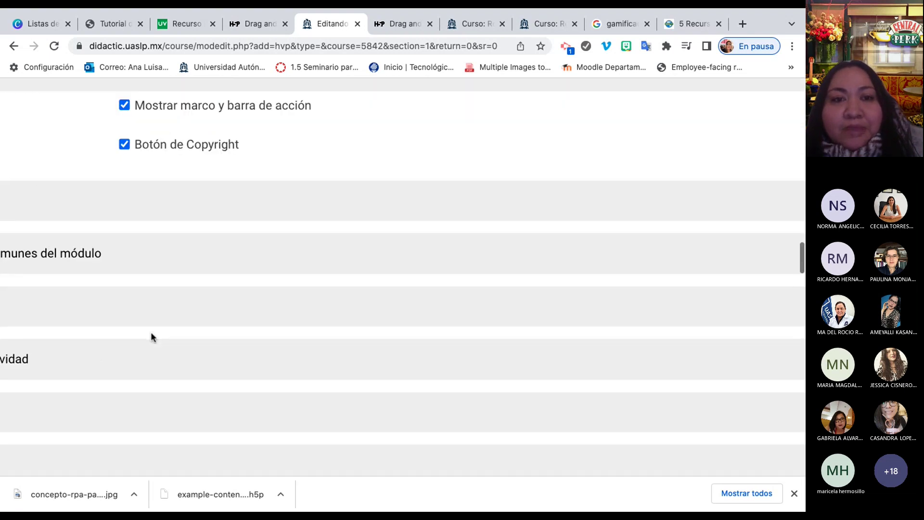
{"action": "scroll", "coordinate": [152, 331], "scroll_direction": "down", "scroll_amount": 5}
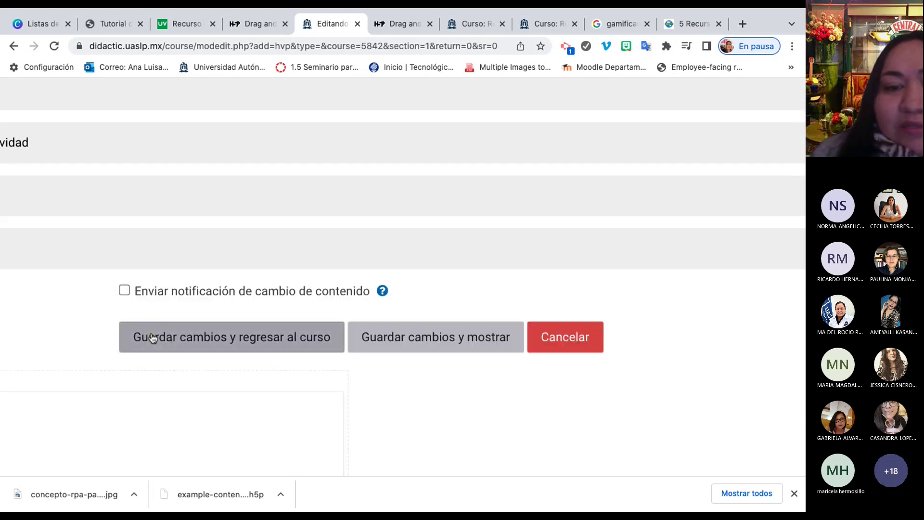
{"action": "left_click", "coordinate": [233, 343]}
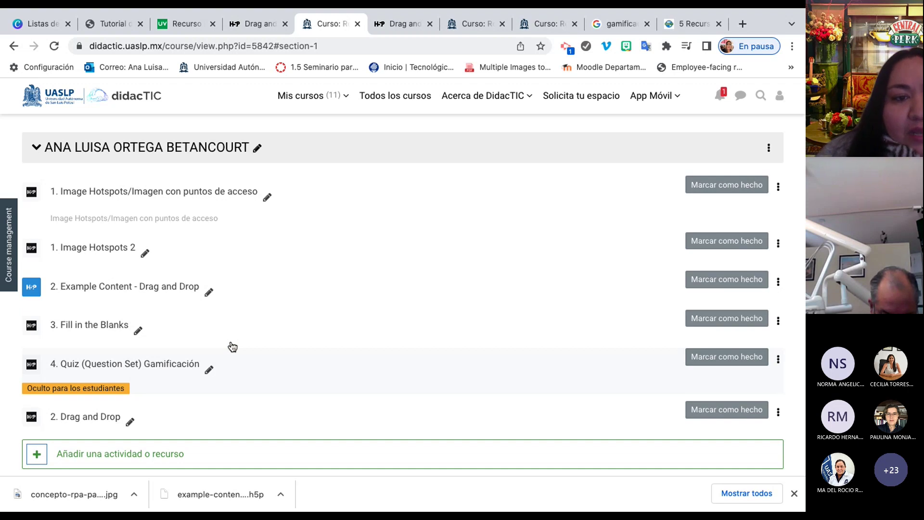
Open the saved "2. Drag and Drop" activity from the course section and display it in full screen.
{"action": "scroll", "coordinate": [232, 347], "scroll_direction": "down", "scroll_amount": 3}
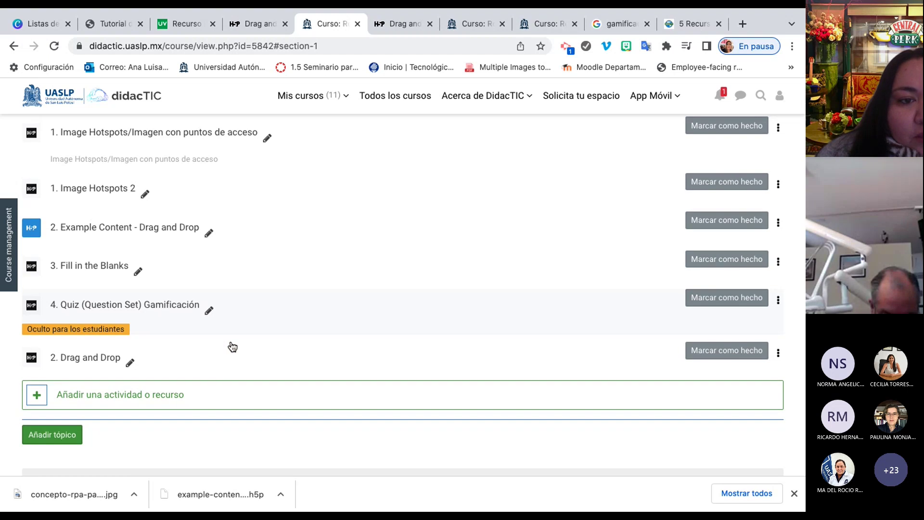
{"action": "left_click", "coordinate": [87, 359]}
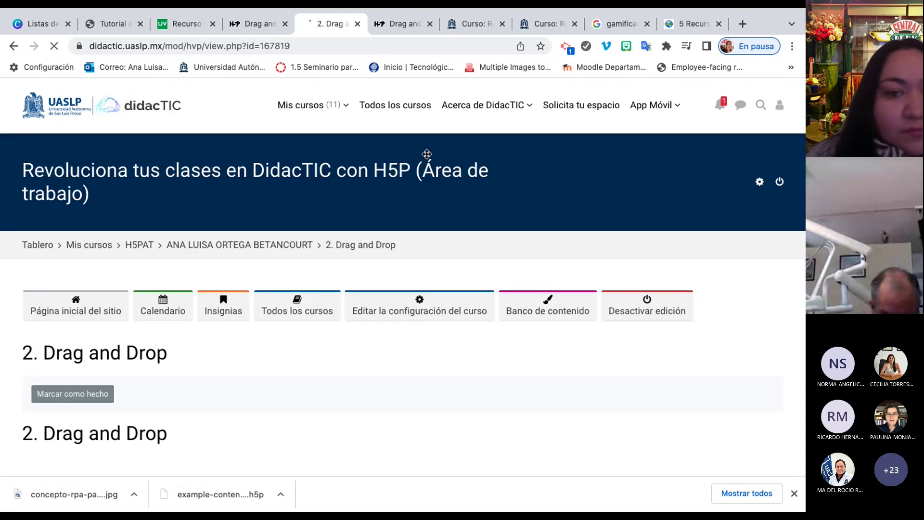
{"action": "scroll", "coordinate": [427, 154], "scroll_direction": "down", "scroll_amount": 2}
{"action": "scroll", "coordinate": [427, 154], "scroll_direction": "down", "scroll_amount": 3}
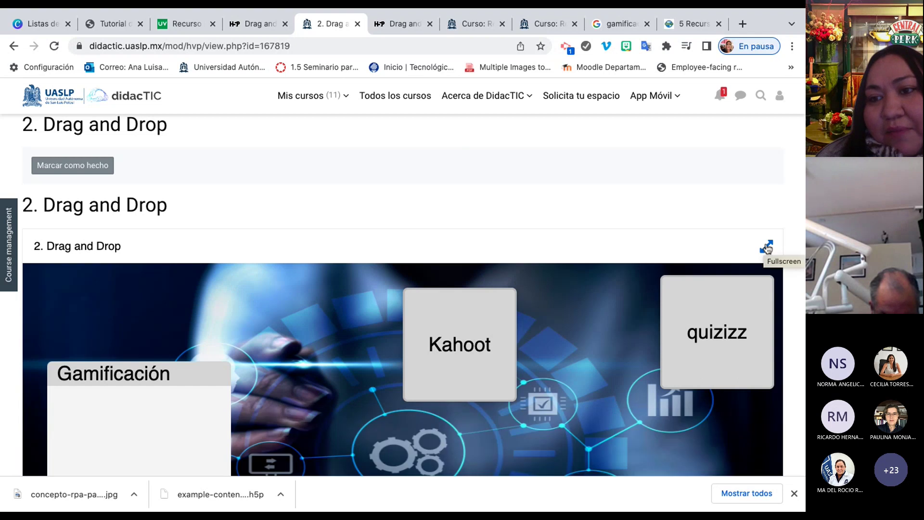
{"action": "left_click", "coordinate": [767, 248]}
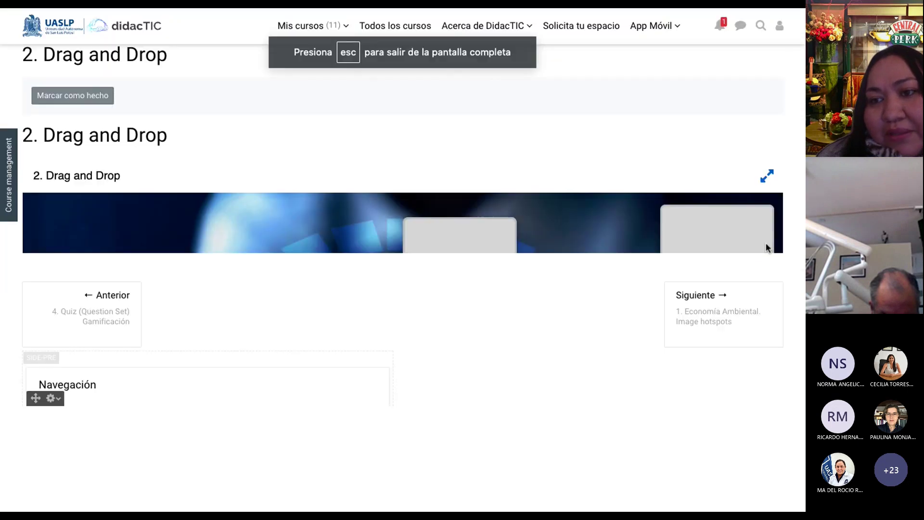
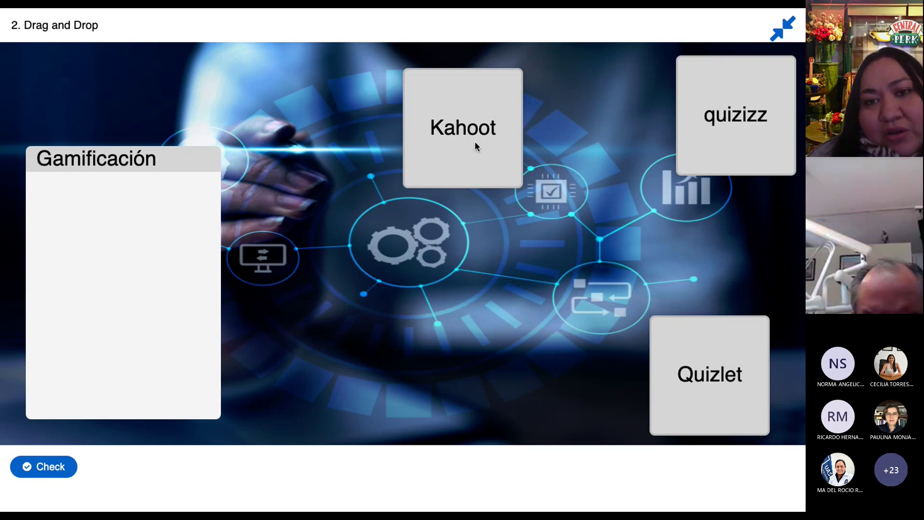
Test the activity by placing Kahoot, quizizz and Quizlet in the Gamificación drop zone and checking the answers.
{"action": "left_click", "coordinate": [459, 154]}
{"action": "left_click_drag", "start_coordinate": [464, 150], "coordinate": [173, 279]}
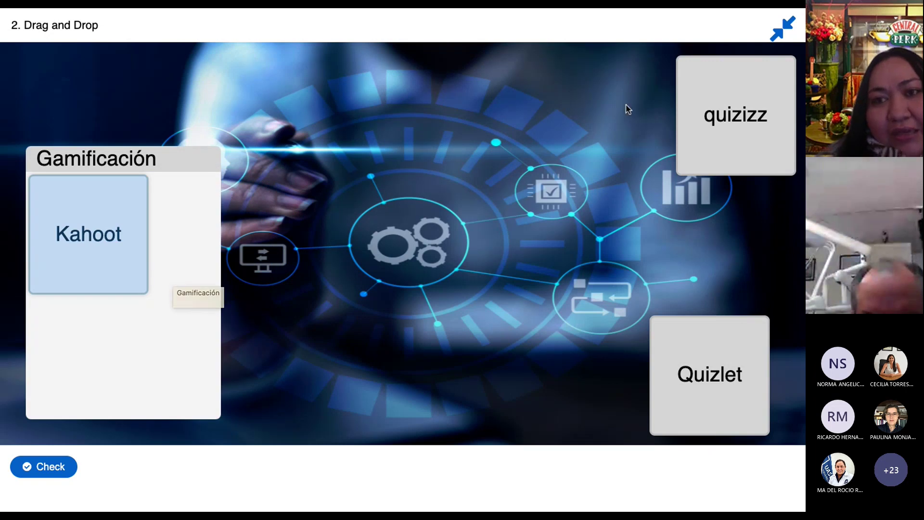
{"action": "left_click_drag", "start_coordinate": [729, 143], "coordinate": [156, 264]}
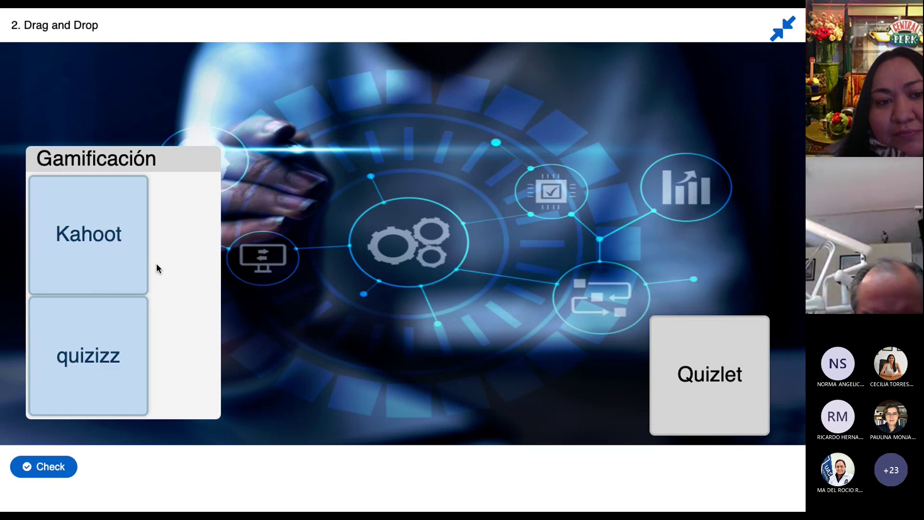
{"action": "left_click_drag", "start_coordinate": [702, 361], "coordinate": [155, 267]}
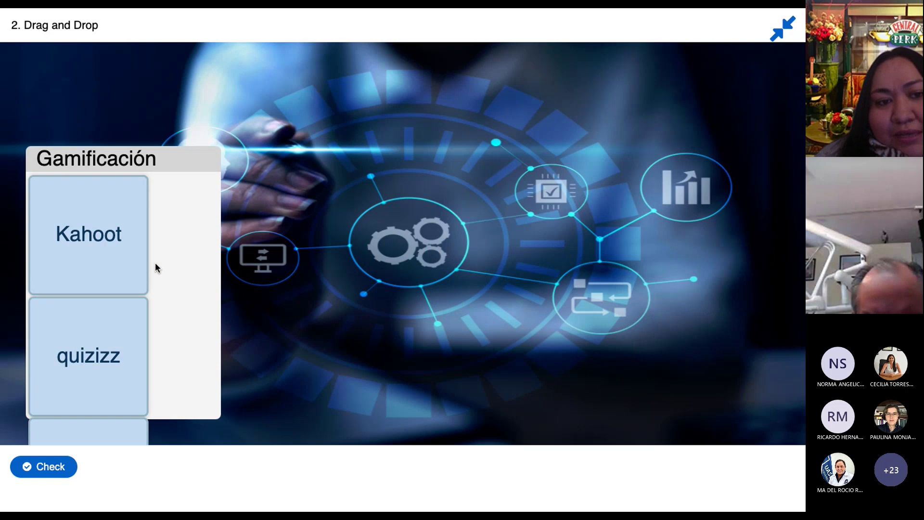
{"action": "left_click", "coordinate": [51, 471]}
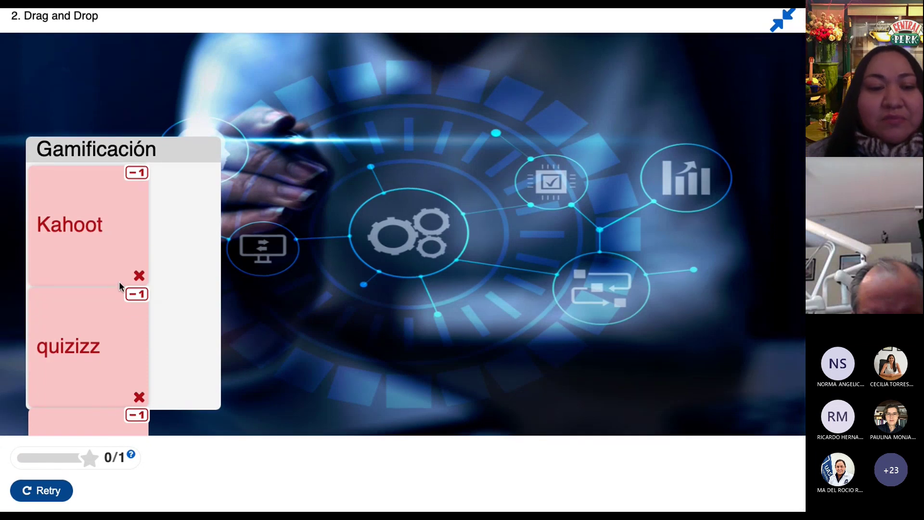
Exit full screen, look over the checked activity and return to the course section that contains it.
{"action": "left_click", "coordinate": [778, 20]}
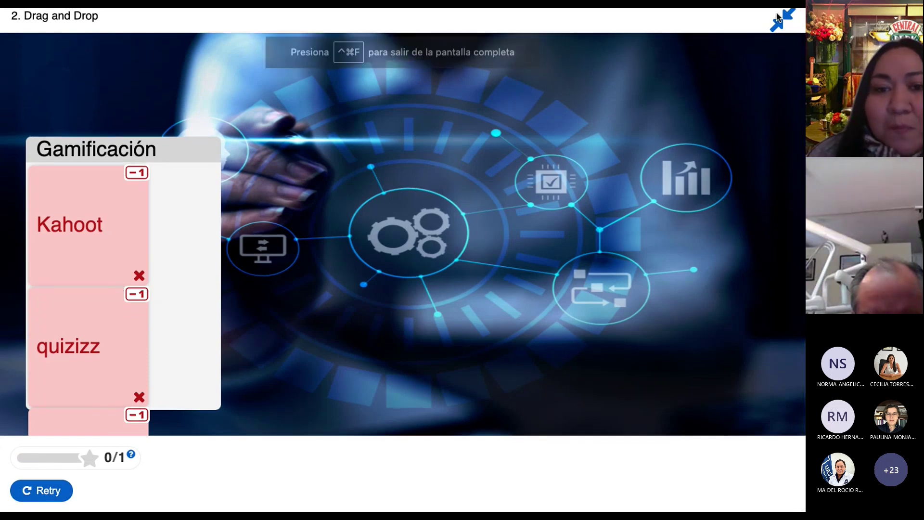
{"action": "left_click", "coordinate": [778, 20]}
{"action": "scroll", "coordinate": [353, 390], "scroll_direction": "down", "scroll_amount": 8}
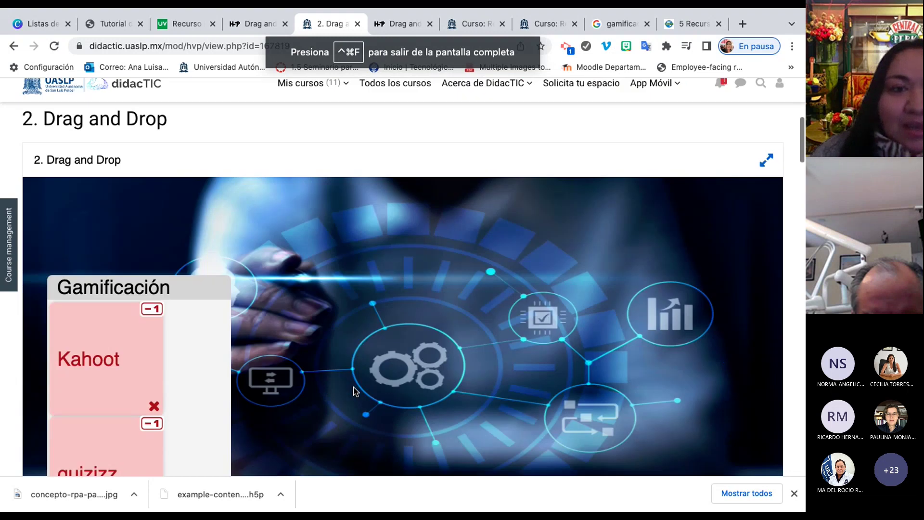
{"action": "scroll", "coordinate": [353, 389], "scroll_direction": "up", "scroll_amount": 10}
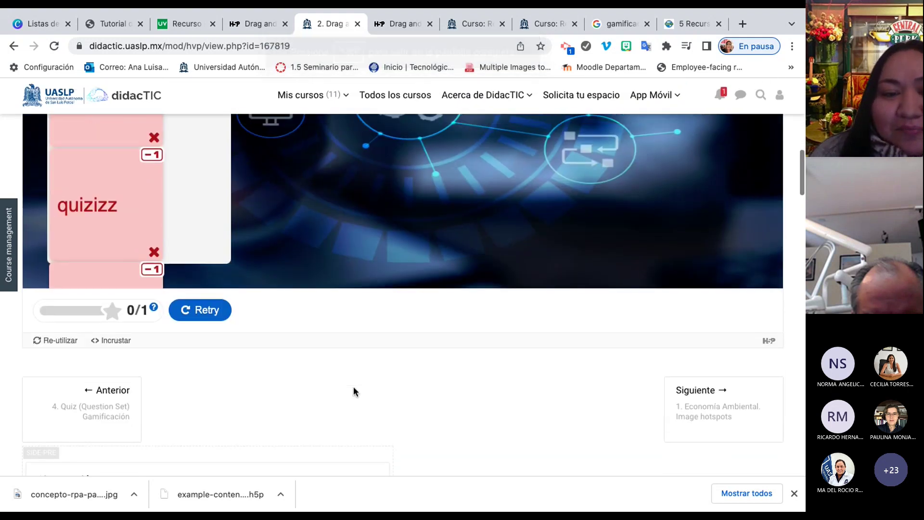
{"action": "scroll", "coordinate": [353, 391], "scroll_direction": "down", "scroll_amount": 3}
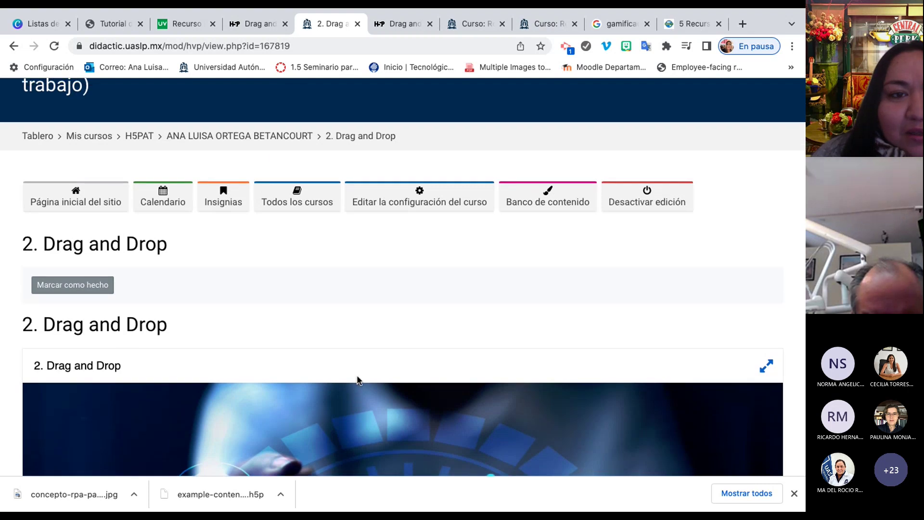
{"action": "left_click", "coordinate": [274, 140]}
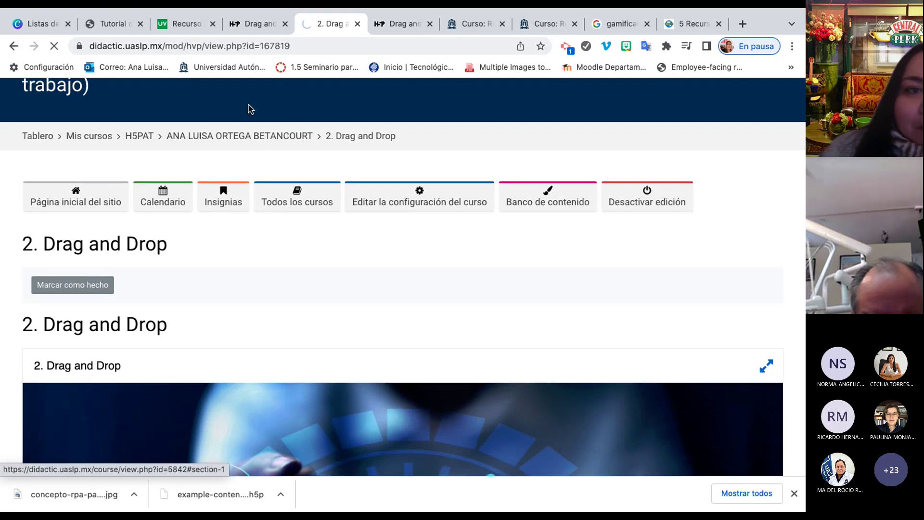
Switch to the H5P drag and drop tutorial PDF and review the background image, task size, behavioural settings and task toolbar.
{"action": "left_click", "coordinate": [116, 23]}
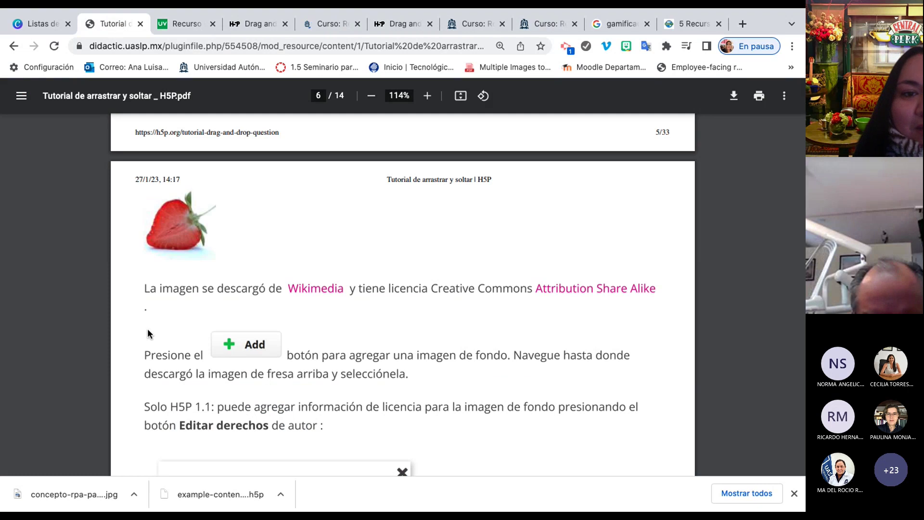
{"action": "scroll", "coordinate": [148, 333], "scroll_direction": "down", "scroll_amount": 13}
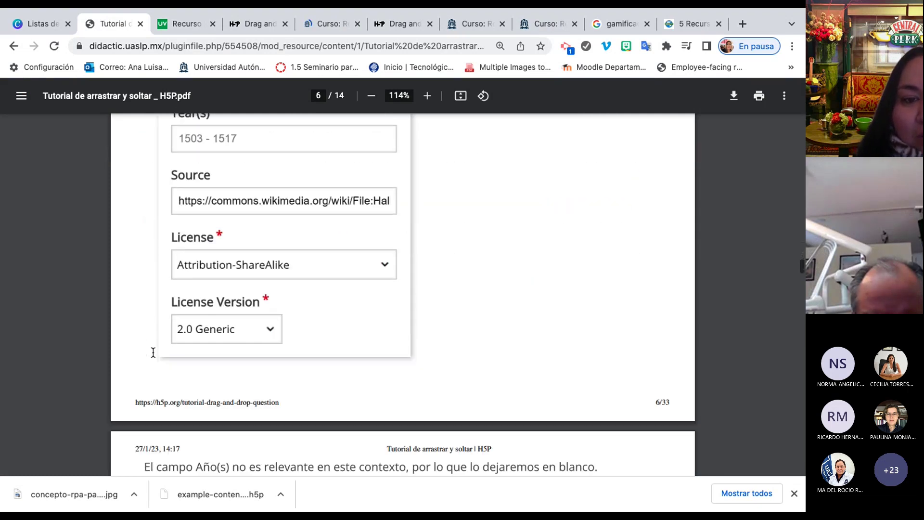
{"action": "scroll", "coordinate": [153, 352], "scroll_direction": "down", "scroll_amount": 6}
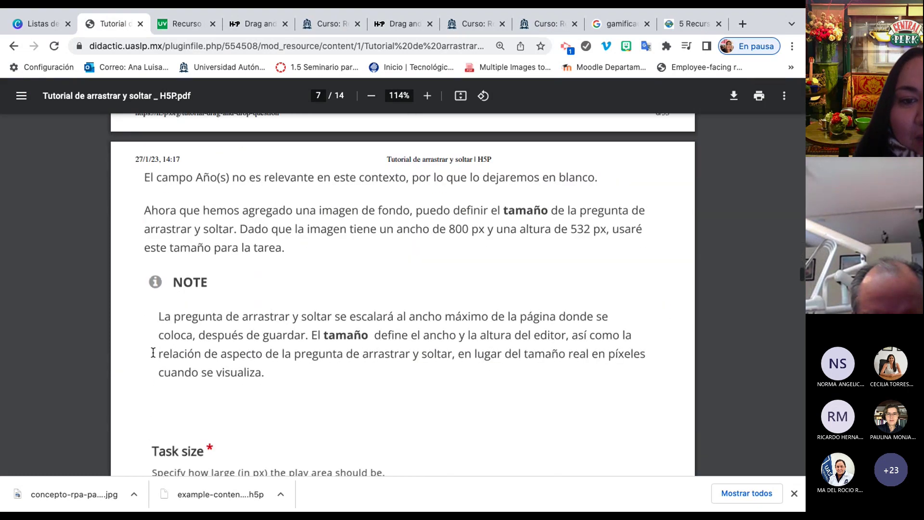
{"action": "scroll", "coordinate": [153, 353], "scroll_direction": "down", "scroll_amount": 10}
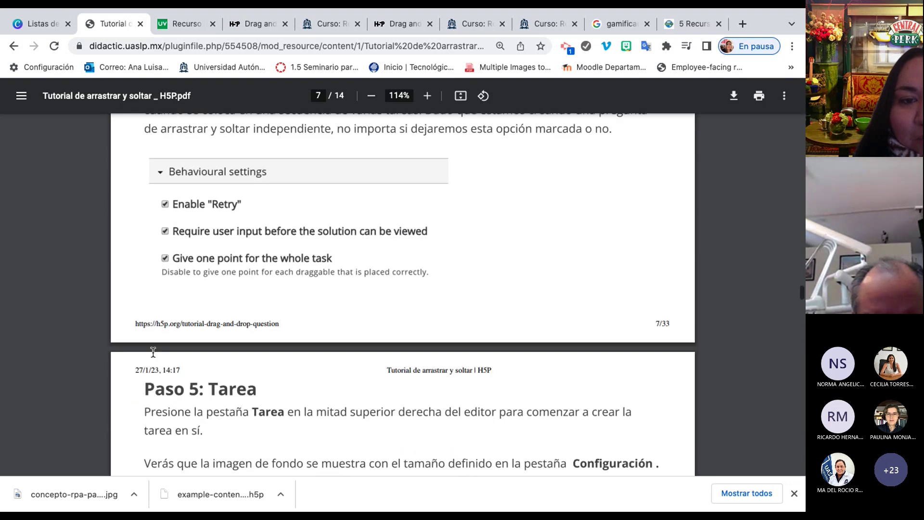
{"action": "scroll", "coordinate": [153, 352], "scroll_direction": "down", "scroll_amount": 5}
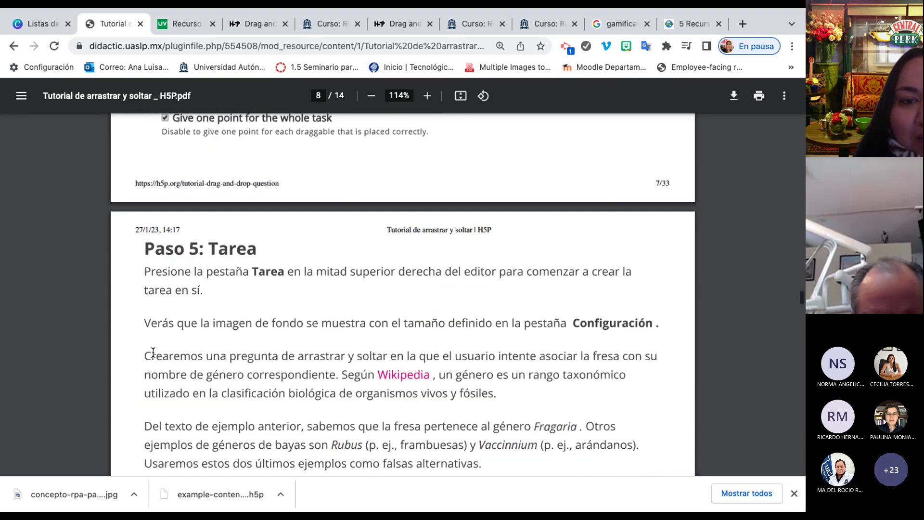
{"action": "scroll", "coordinate": [153, 353], "scroll_direction": "down", "scroll_amount": 13}
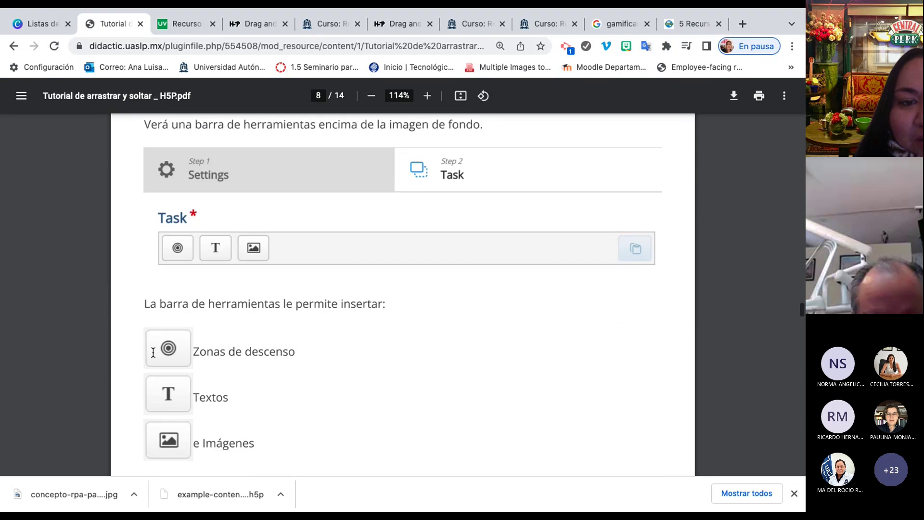
{"action": "scroll", "coordinate": [153, 352], "scroll_direction": "down", "scroll_amount": 5}
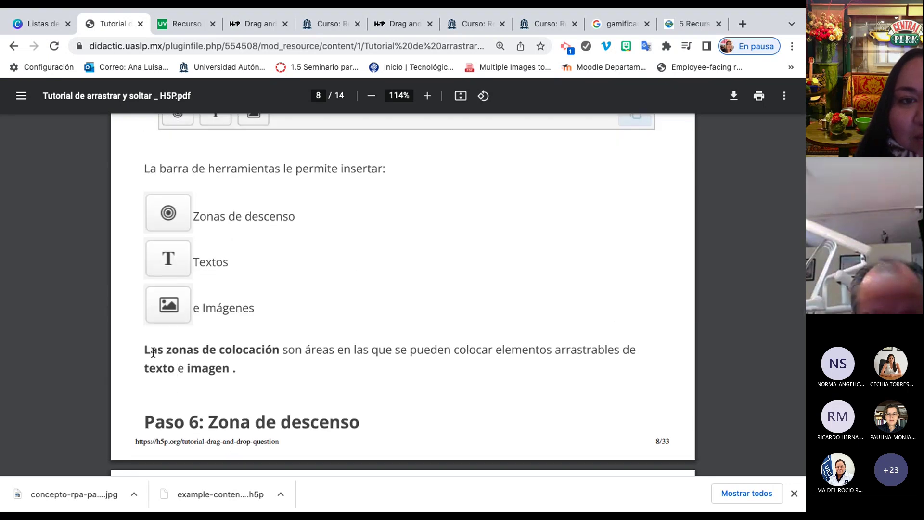
Read the tutorial's Paso 6 and Paso 7 on adding the drop zone and the draggable text elements.
{"action": "scroll", "coordinate": [153, 352], "scroll_direction": "down", "scroll_amount": 11}
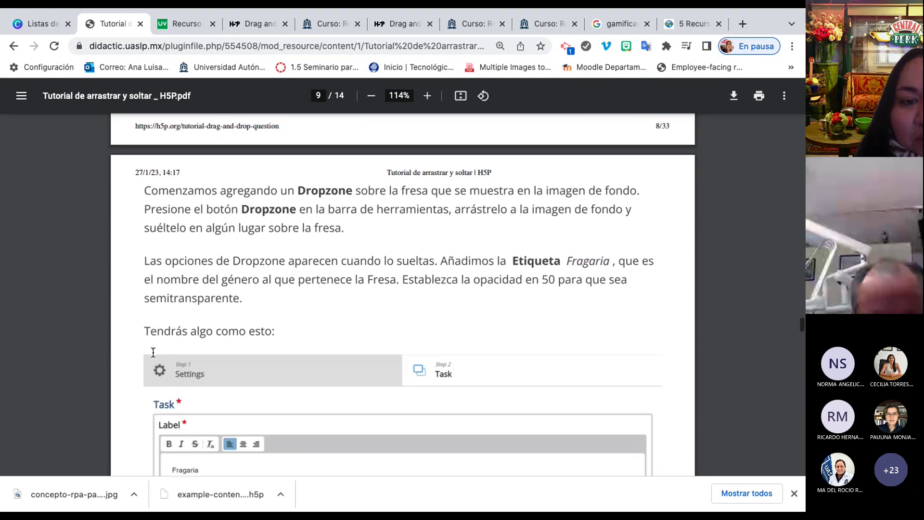
{"action": "scroll", "coordinate": [153, 352], "scroll_direction": "down", "scroll_amount": 11}
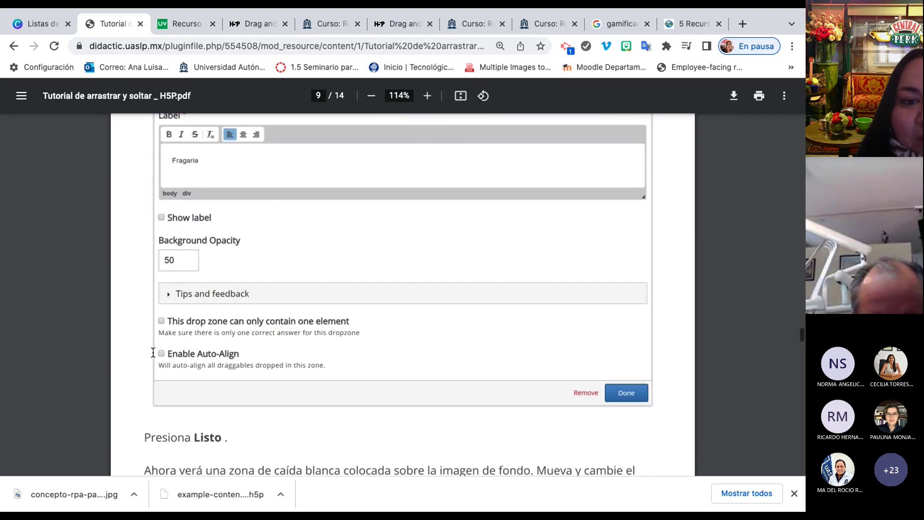
{"action": "scroll", "coordinate": [153, 353], "scroll_direction": "down", "scroll_amount": 1}
{"action": "scroll", "coordinate": [153, 352], "scroll_direction": "down", "scroll_amount": 10}
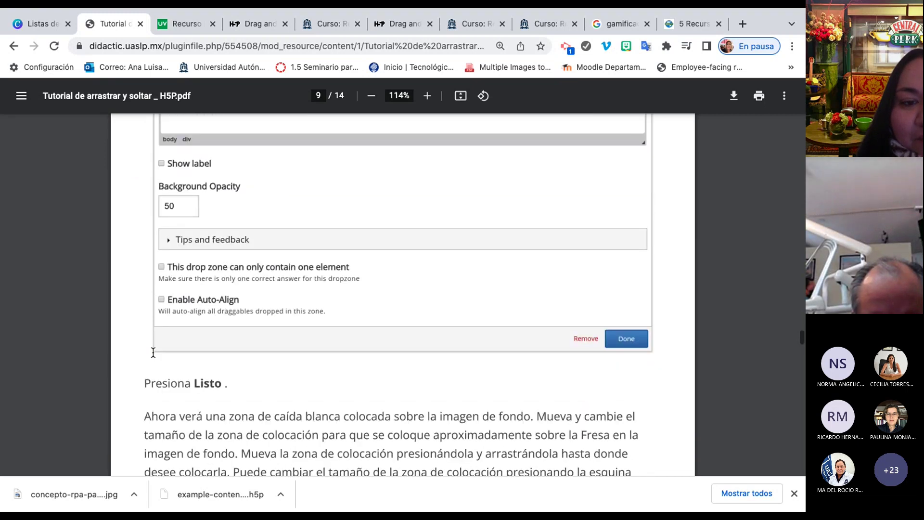
{"action": "scroll", "coordinate": [153, 352], "scroll_direction": "down", "scroll_amount": 12}
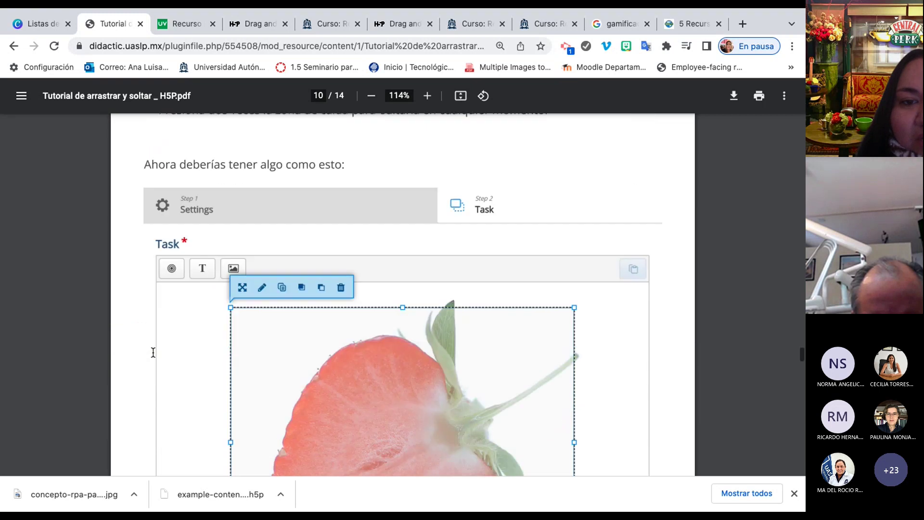
{"action": "scroll", "coordinate": [153, 352], "scroll_direction": "down", "scroll_amount": 12}
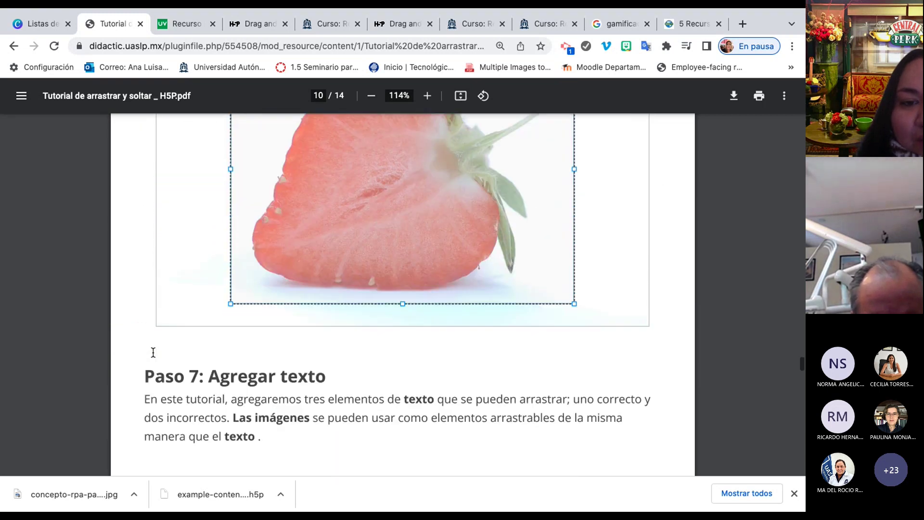
{"action": "scroll", "coordinate": [153, 352], "scroll_direction": "down", "scroll_amount": 11}
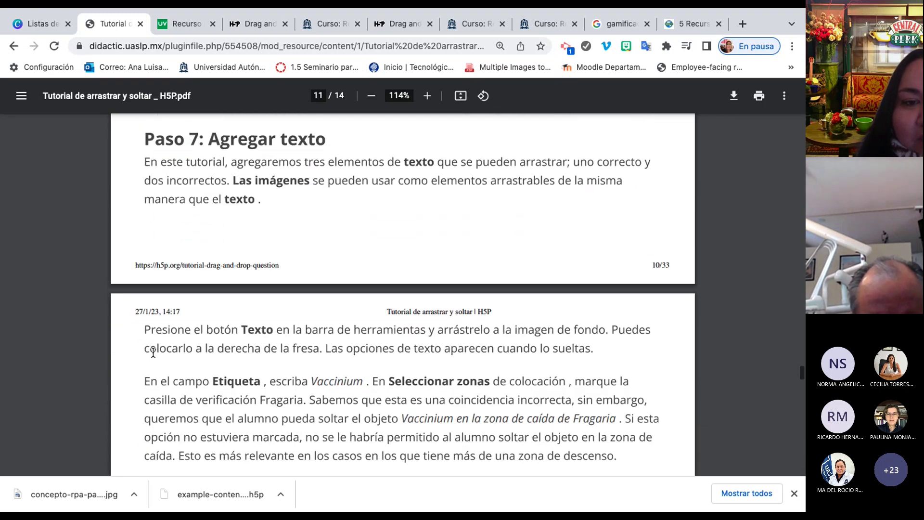
{"action": "scroll", "coordinate": [153, 352], "scroll_direction": "down", "scroll_amount": 5}
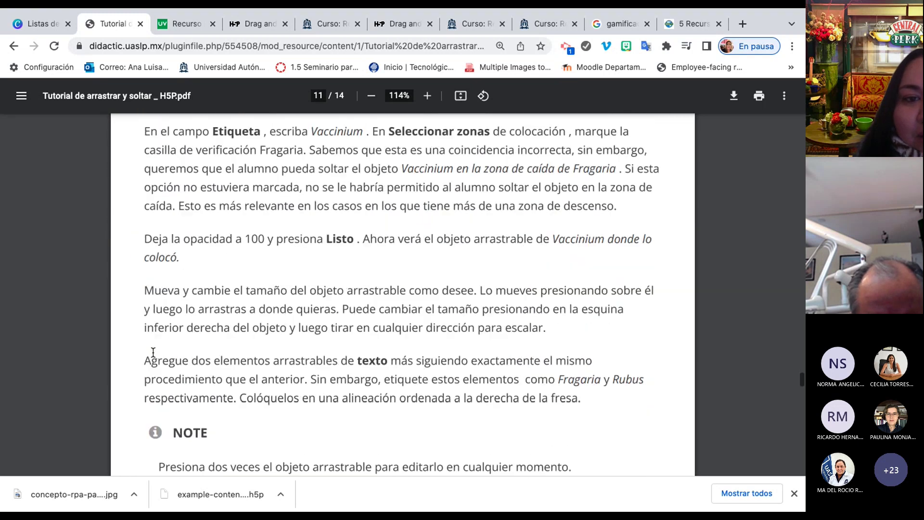
{"action": "scroll", "coordinate": [153, 353], "scroll_direction": "down", "scroll_amount": 9}
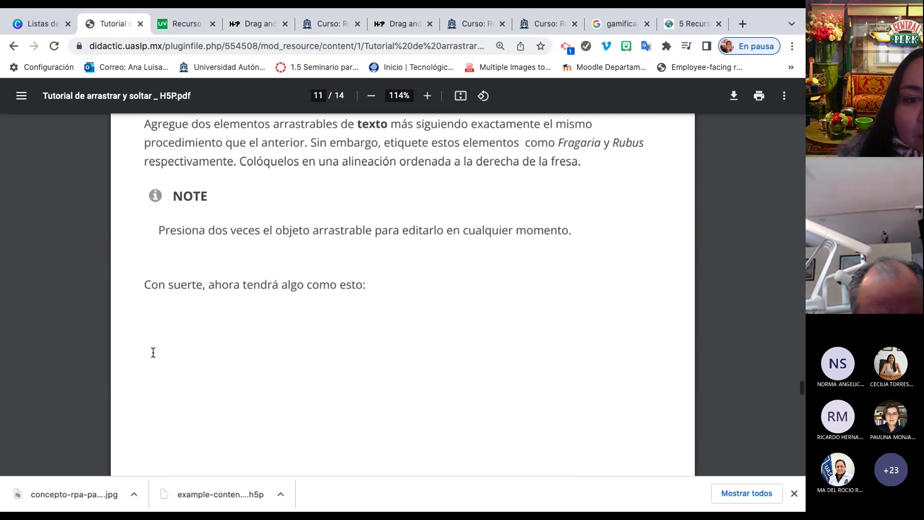
{"action": "scroll", "coordinate": [153, 352], "scroll_direction": "down", "scroll_amount": 20}
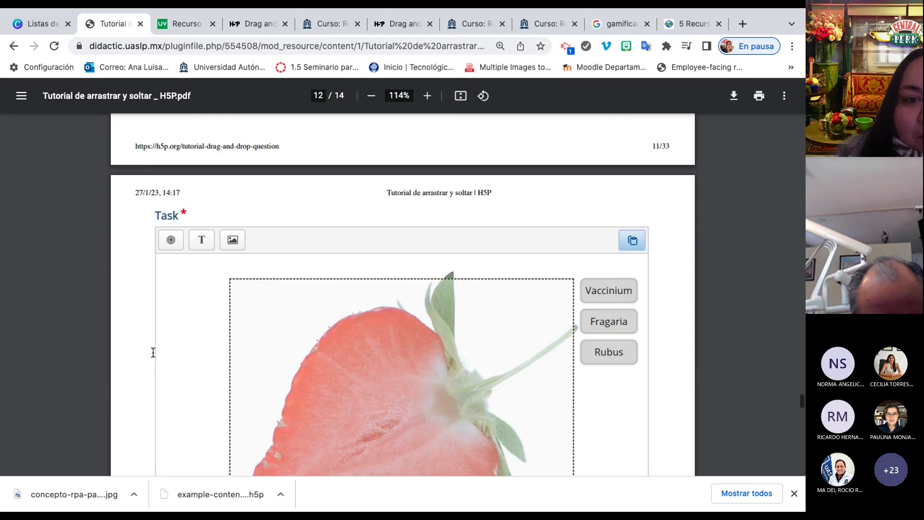
{"action": "scroll", "coordinate": [153, 352], "scroll_direction": "down", "scroll_amount": 3}
{"action": "scroll", "coordinate": [153, 352], "scroll_direction": "up", "scroll_amount": 4}
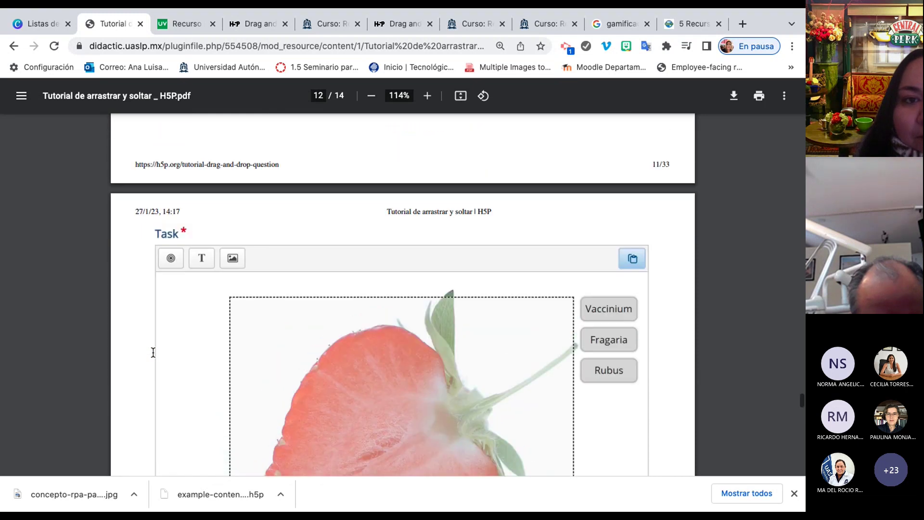
Examine the tutorial's Paso 8 on defining the correct match and its "Select correct elements" options.
{"action": "scroll", "coordinate": [153, 352], "scroll_direction": "down", "scroll_amount": 18}
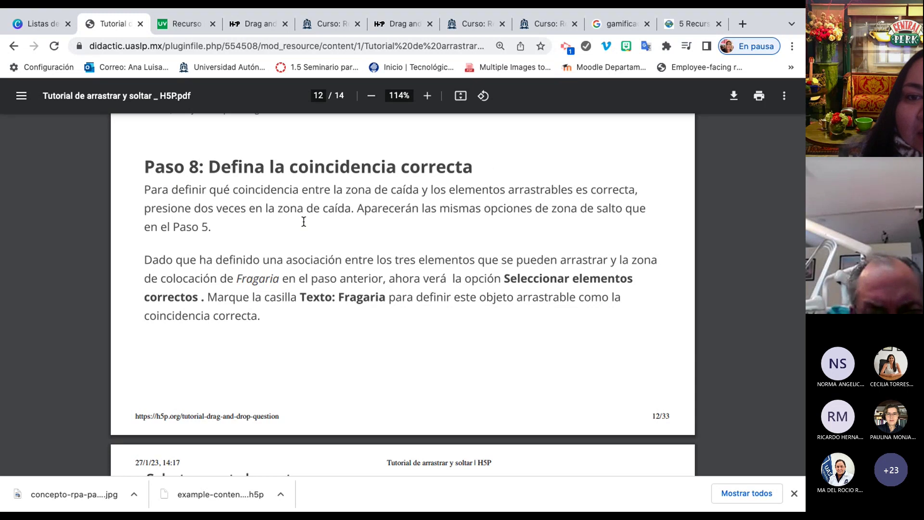
{"action": "scroll", "coordinate": [304, 221], "scroll_direction": "down", "scroll_amount": 2}
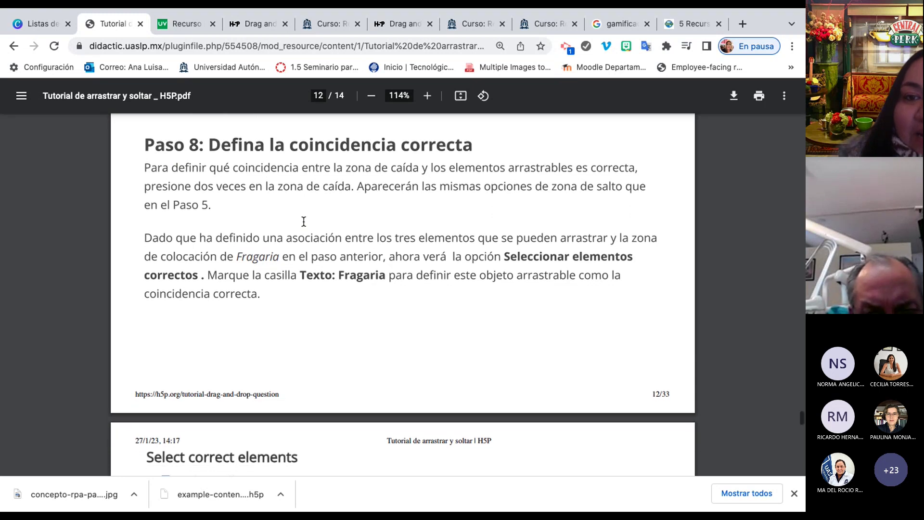
{"action": "scroll", "coordinate": [304, 221], "scroll_direction": "down", "scroll_amount": 4}
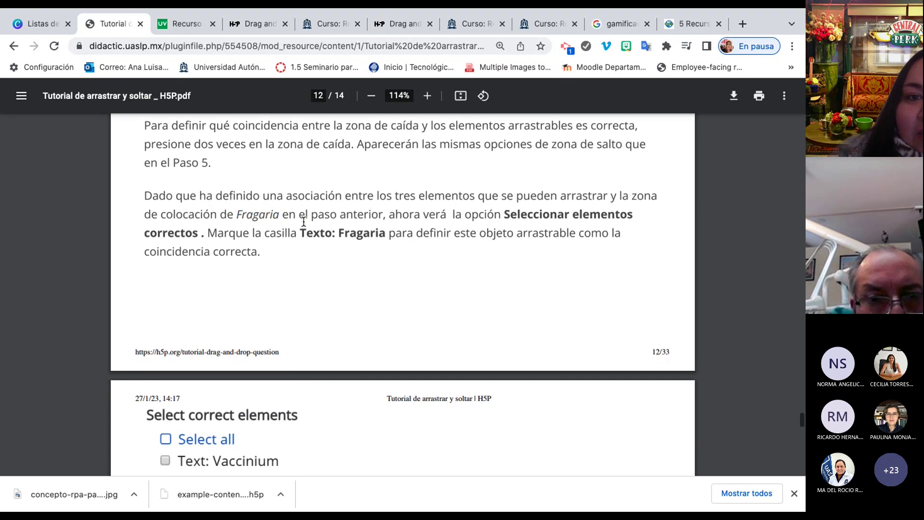
{"action": "scroll", "coordinate": [304, 222], "scroll_direction": "down", "scroll_amount": 4}
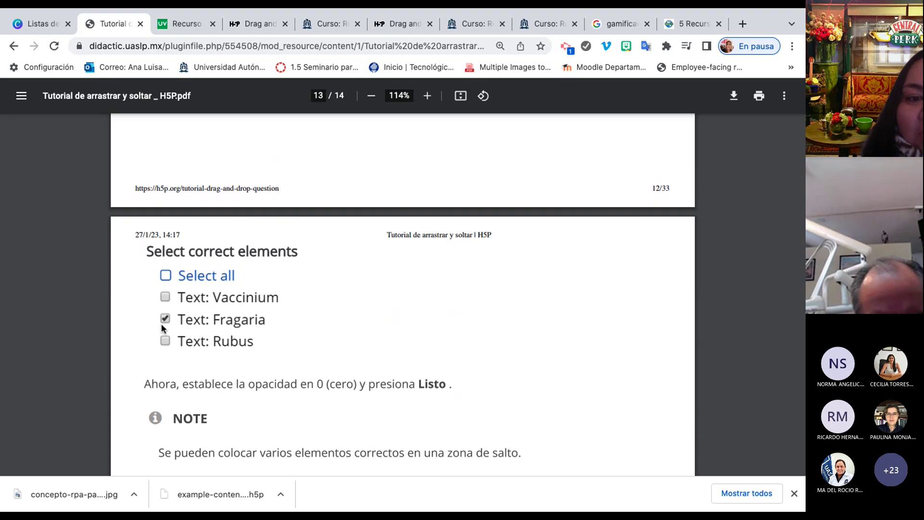
Reread the tutorial's Paso 8 instructions on marking "Texto: Fragaria" as the correct draggable element.
{"action": "scroll", "coordinate": [161, 323], "scroll_direction": "up", "scroll_amount": 8}
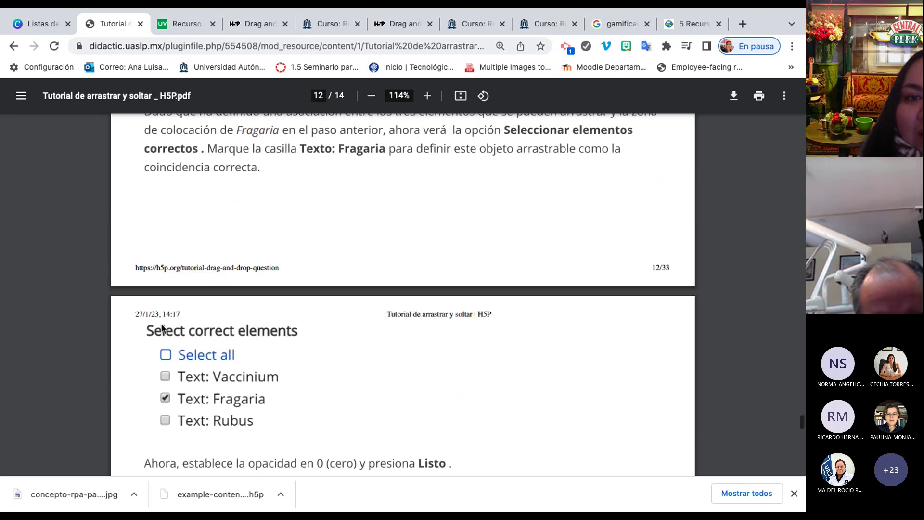
{"action": "scroll", "coordinate": [161, 323], "scroll_direction": "down", "scroll_amount": 4}
{"action": "scroll", "coordinate": [161, 325], "scroll_direction": "up", "scroll_amount": 6}
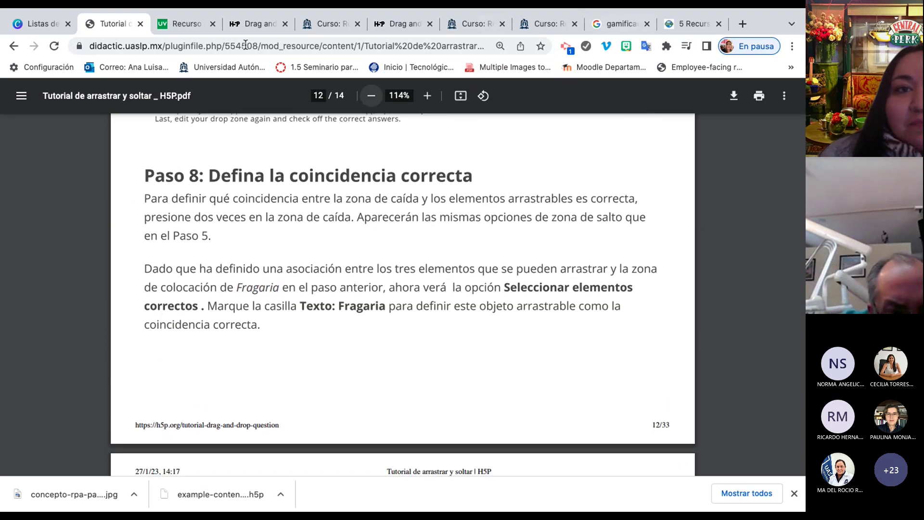
Return to the H5P workspace course and find the "2. Drag and Drop" activity in the participant's section.
{"action": "left_click", "coordinate": [258, 21]}
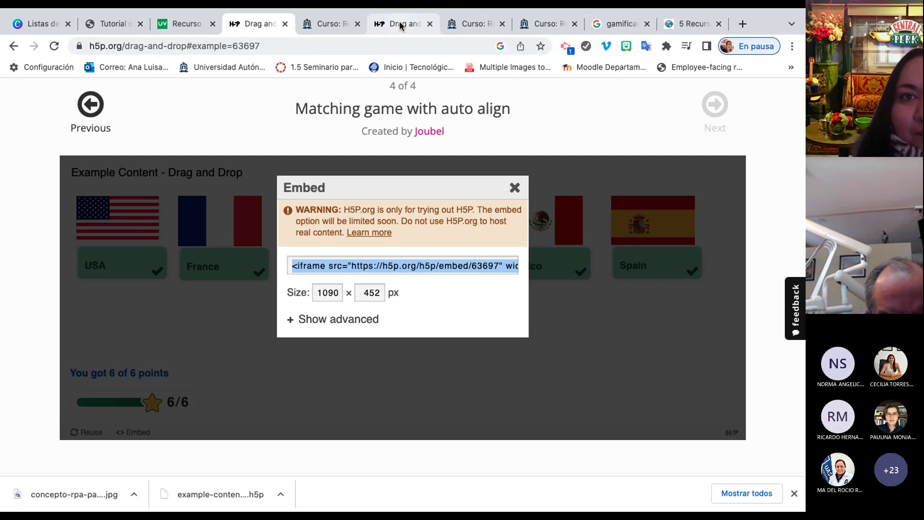
{"action": "left_click", "coordinate": [400, 21]}
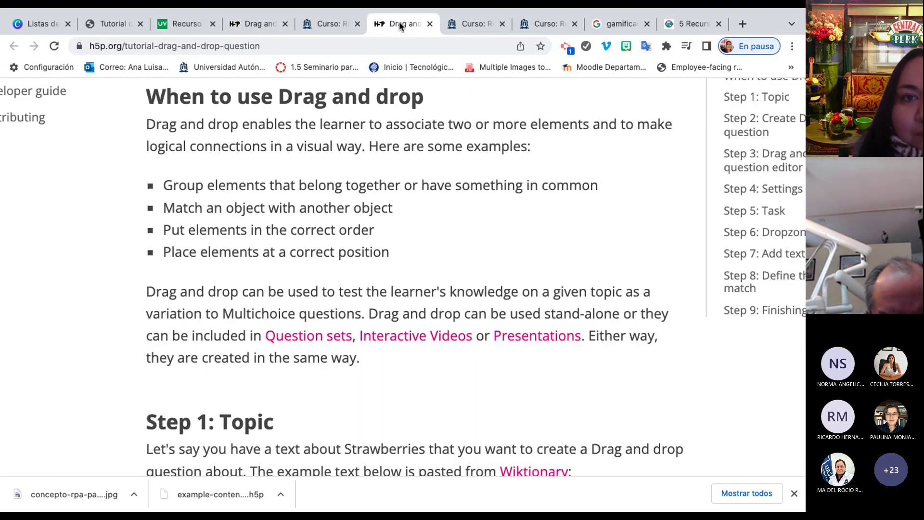
{"action": "left_click", "coordinate": [464, 23]}
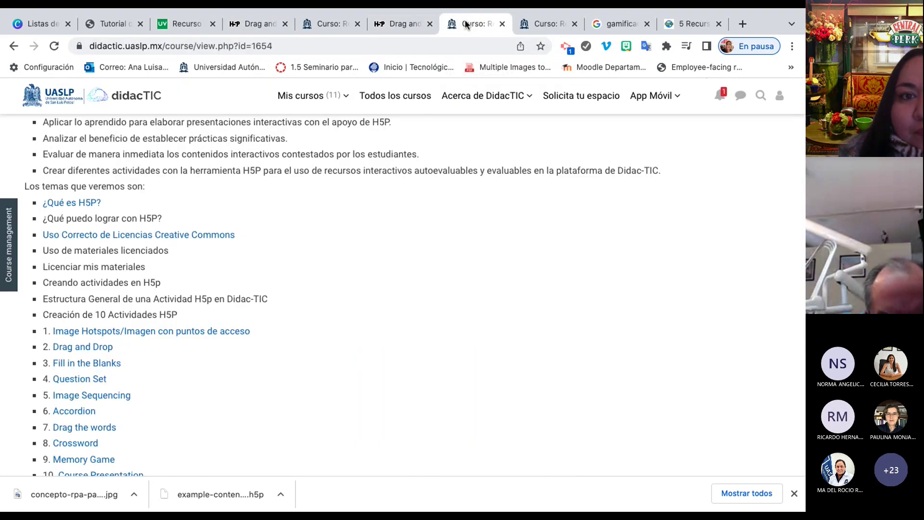
{"action": "left_click", "coordinate": [328, 22]}
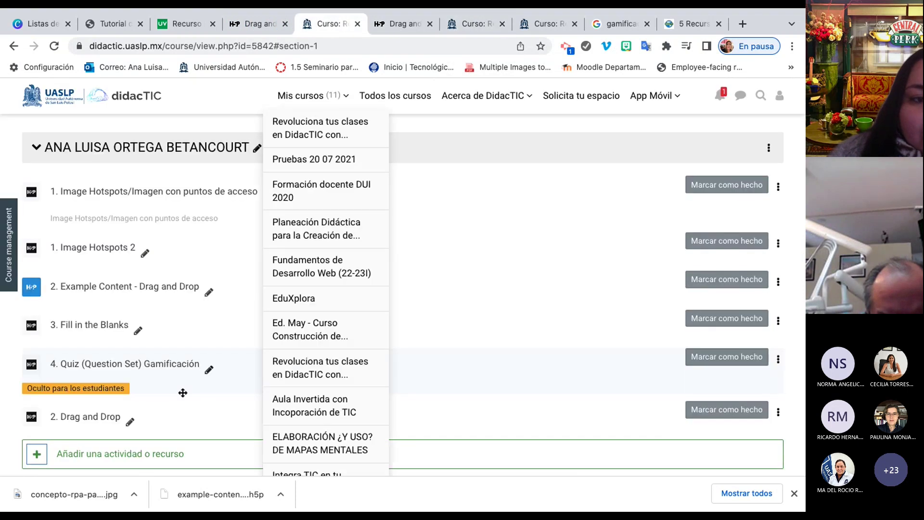
{"action": "left_click", "coordinate": [183, 393]}
{"action": "scroll", "coordinate": [183, 395], "scroll_direction": "down", "scroll_amount": 3}
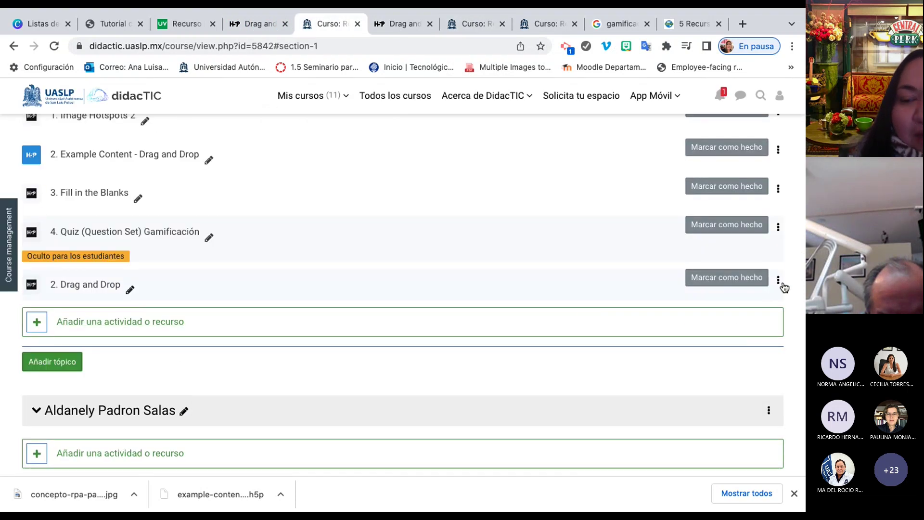
Open the "2. Drag and Drop" activity for editing and go to its Task stage.
{"action": "left_click", "coordinate": [778, 281]}
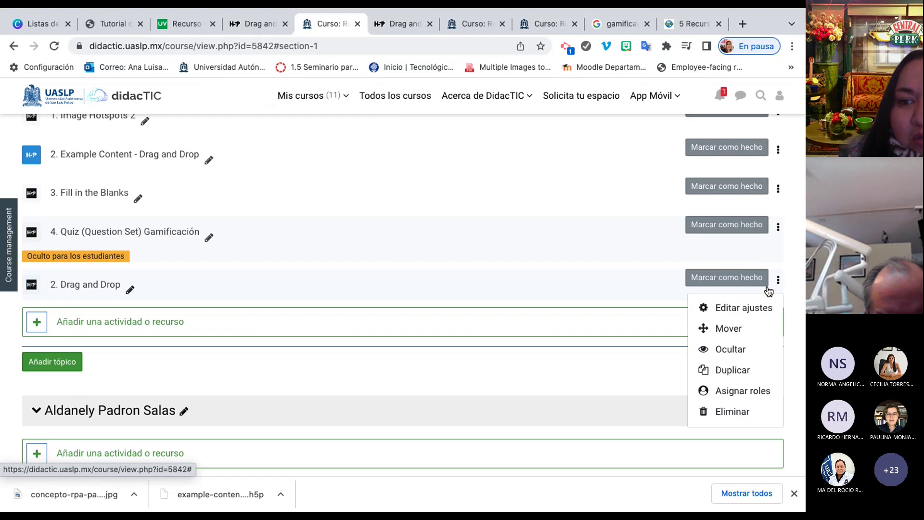
{"action": "left_click", "coordinate": [758, 308]}
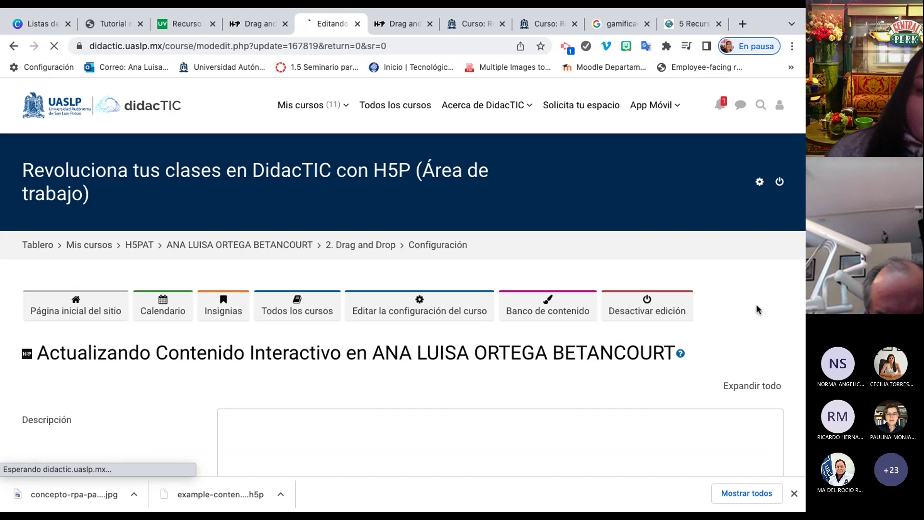
{"action": "scroll", "coordinate": [491, 327], "scroll_direction": "down", "scroll_amount": 8}
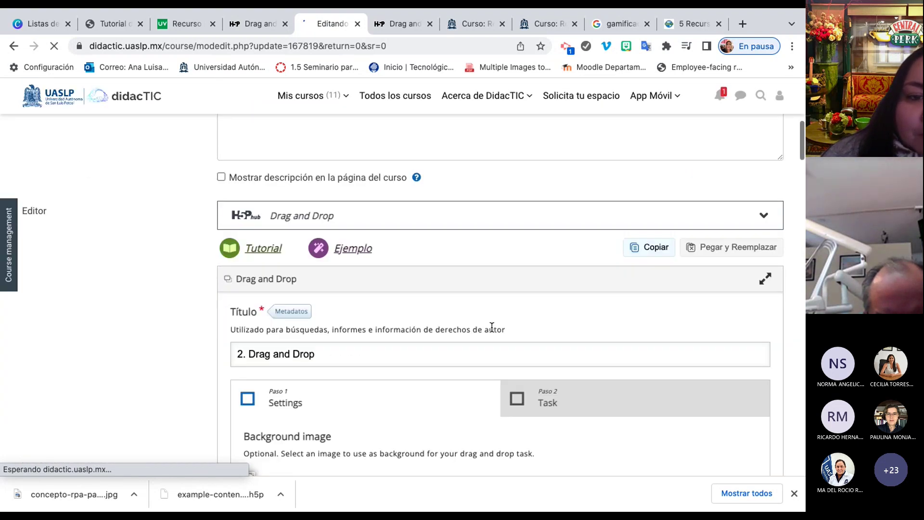
{"action": "scroll", "coordinate": [491, 329], "scroll_direction": "down", "scroll_amount": 3}
{"action": "scroll", "coordinate": [491, 326], "scroll_direction": "down", "scroll_amount": 2}
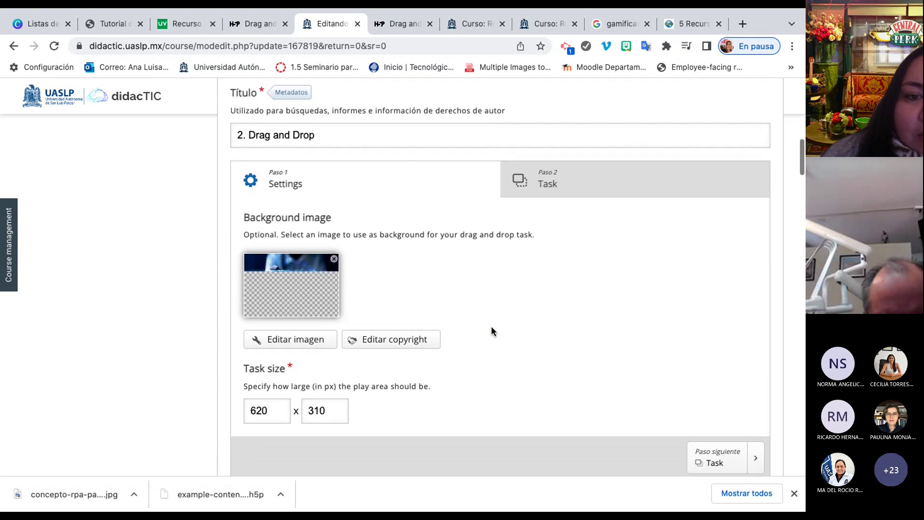
{"action": "scroll", "coordinate": [491, 326], "scroll_direction": "down", "scroll_amount": 1}
{"action": "scroll", "coordinate": [491, 331], "scroll_direction": "down", "scroll_amount": 1}
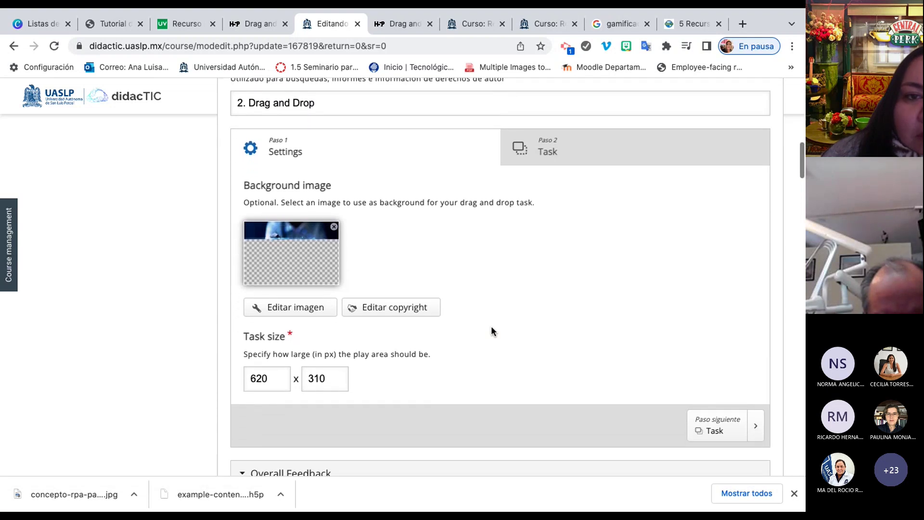
{"action": "left_click", "coordinate": [592, 147]}
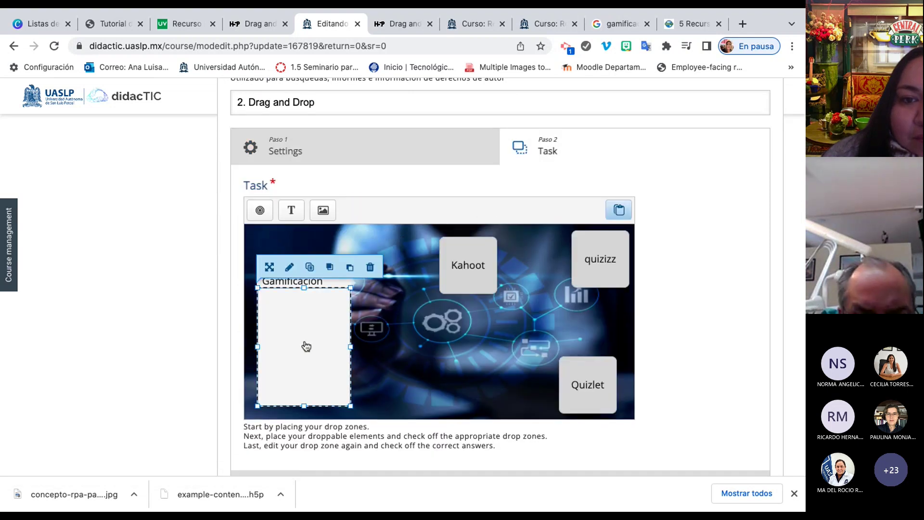
Clear and reselect the Gamificación drop zone for the Kahoot text element and accept its settings.
{"action": "double_click", "coordinate": [484, 263]}
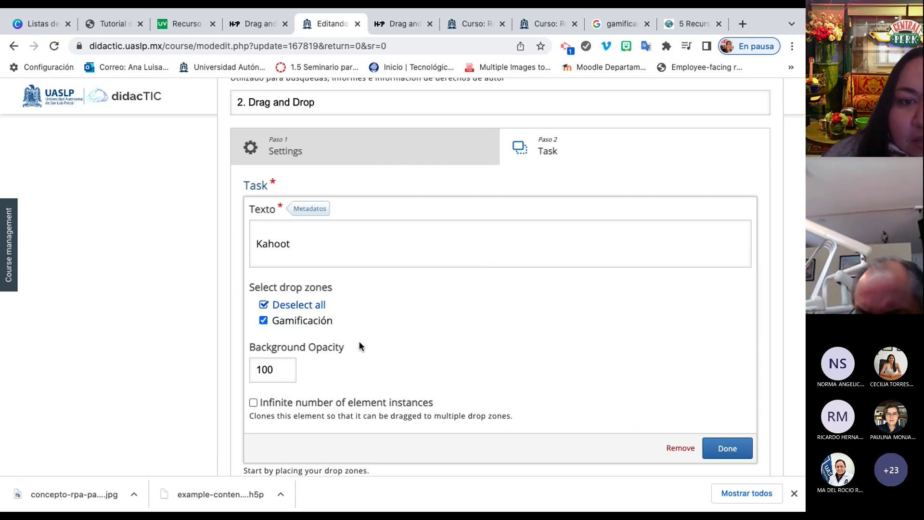
{"action": "left_click", "coordinate": [264, 306]}
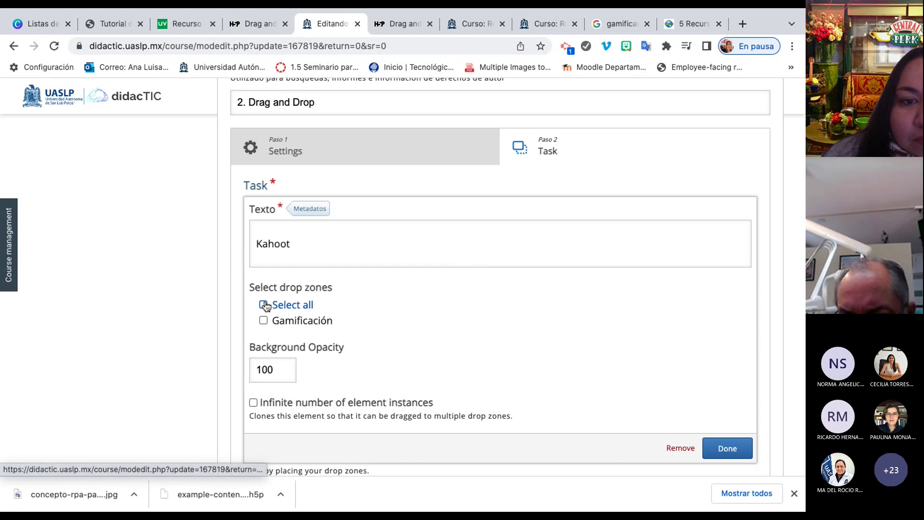
{"action": "left_click", "coordinate": [263, 321]}
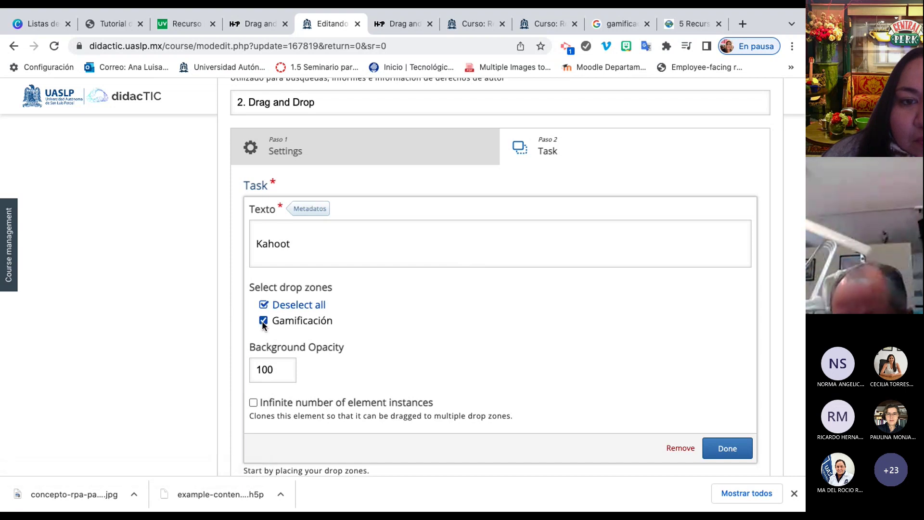
{"action": "scroll", "coordinate": [423, 331], "scroll_direction": "down", "scroll_amount": 3}
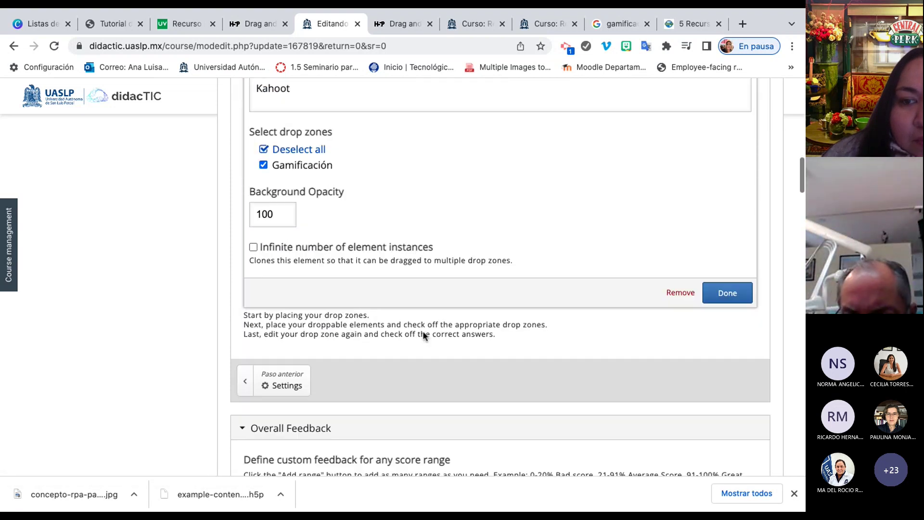
{"action": "left_click", "coordinate": [719, 294]}
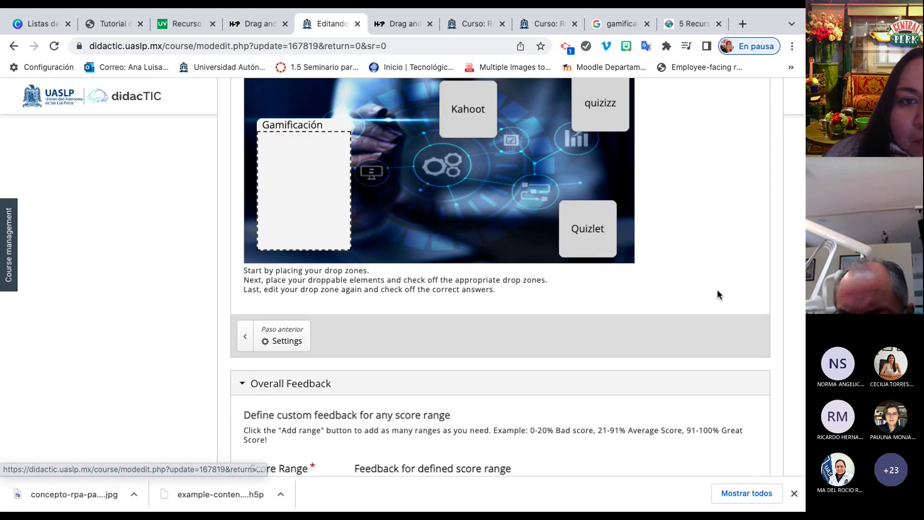
Clear and reselect all drop zones for the quizizz text element, review its options and accept them.
{"action": "double_click", "coordinate": [598, 116]}
{"action": "scroll", "coordinate": [359, 200], "scroll_direction": "up", "scroll_amount": 1}
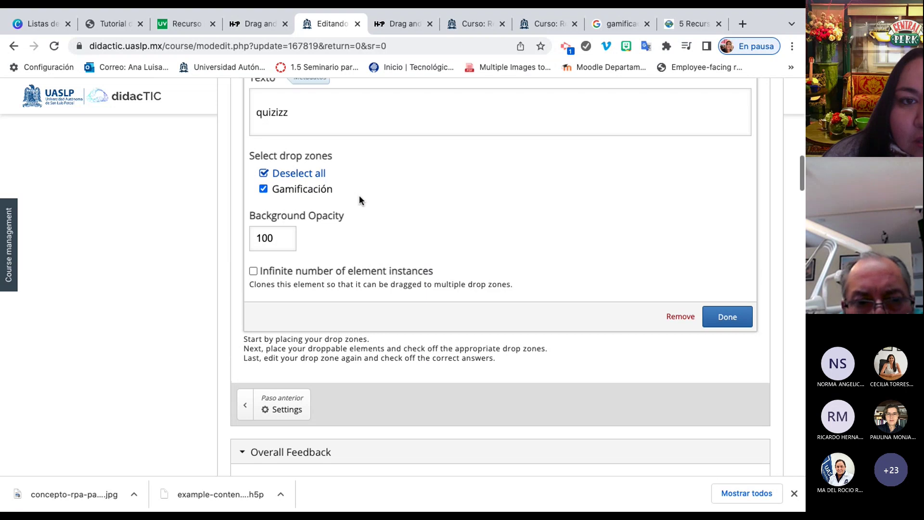
{"action": "left_click", "coordinate": [264, 174]}
{"action": "left_click", "coordinate": [264, 174]}
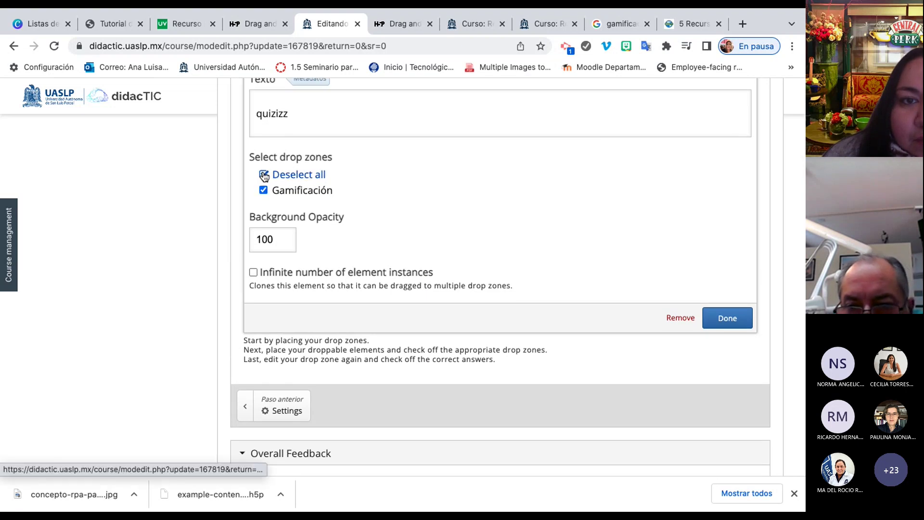
{"action": "scroll", "coordinate": [282, 199], "scroll_direction": "up", "scroll_amount": 3}
{"action": "scroll", "coordinate": [286, 207], "scroll_direction": "down", "scroll_amount": 2}
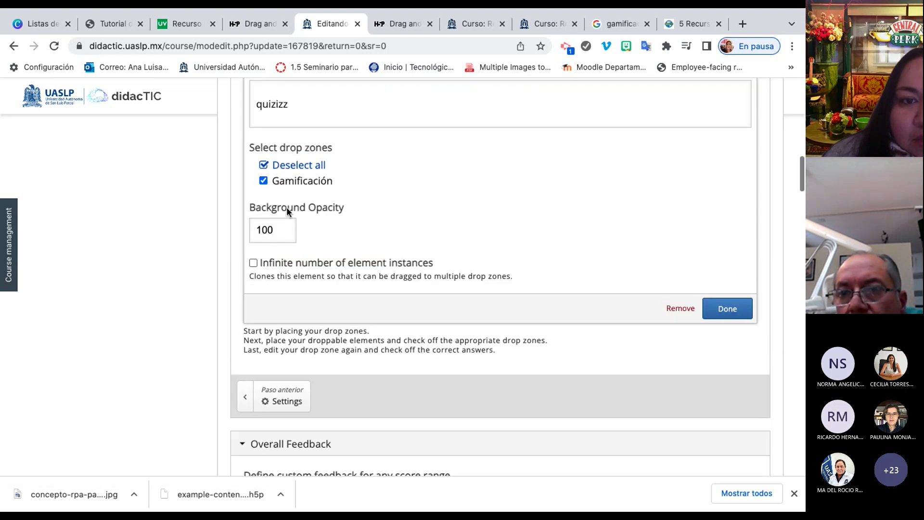
{"action": "scroll", "coordinate": [287, 207], "scroll_direction": "up", "scroll_amount": 3}
{"action": "scroll", "coordinate": [286, 207], "scroll_direction": "down", "scroll_amount": 1}
{"action": "scroll", "coordinate": [287, 207], "scroll_direction": "down", "scroll_amount": 2}
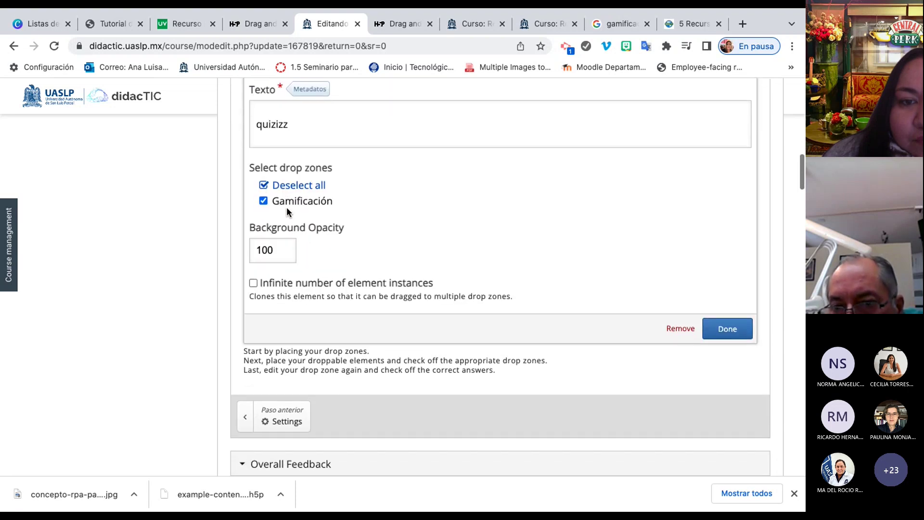
{"action": "left_click", "coordinate": [731, 329]}
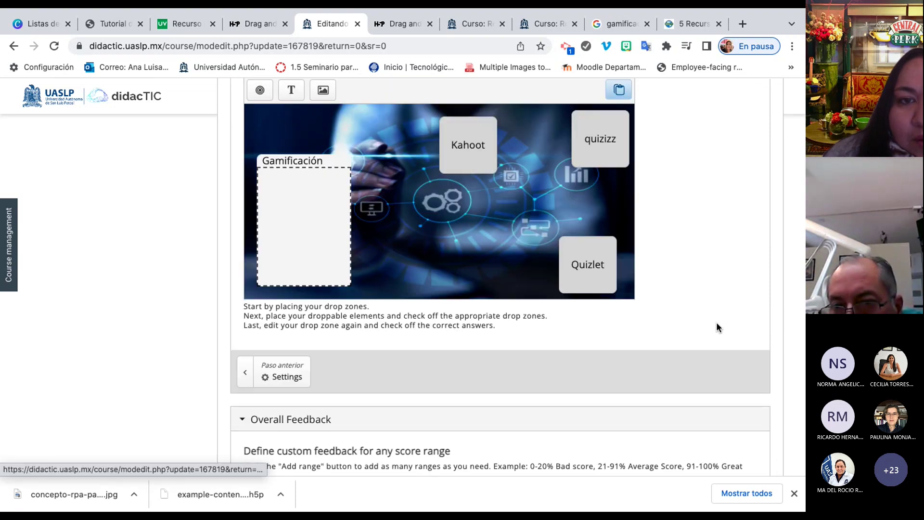
Clear and reselect the Gamificación drop zone for the Quizlet text element and accept its settings.
{"action": "double_click", "coordinate": [597, 262]}
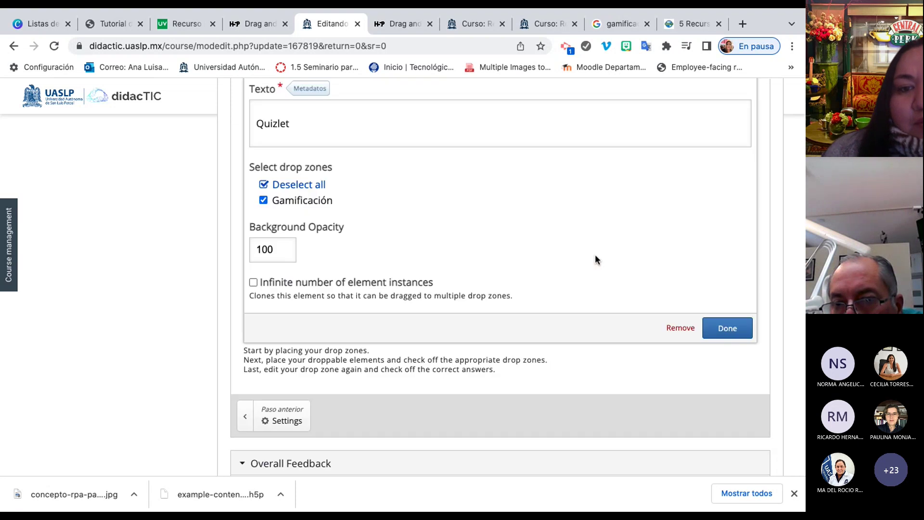
{"action": "left_click", "coordinate": [264, 185]}
{"action": "left_click", "coordinate": [264, 185]}
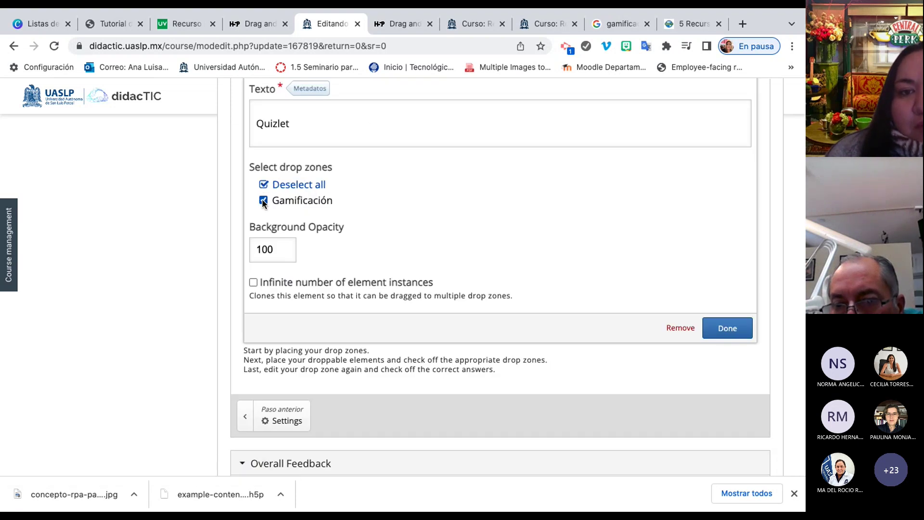
{"action": "left_click", "coordinate": [262, 198]}
{"action": "left_click", "coordinate": [262, 199]}
{"action": "scroll", "coordinate": [438, 194], "scroll_direction": "up", "scroll_amount": 3}
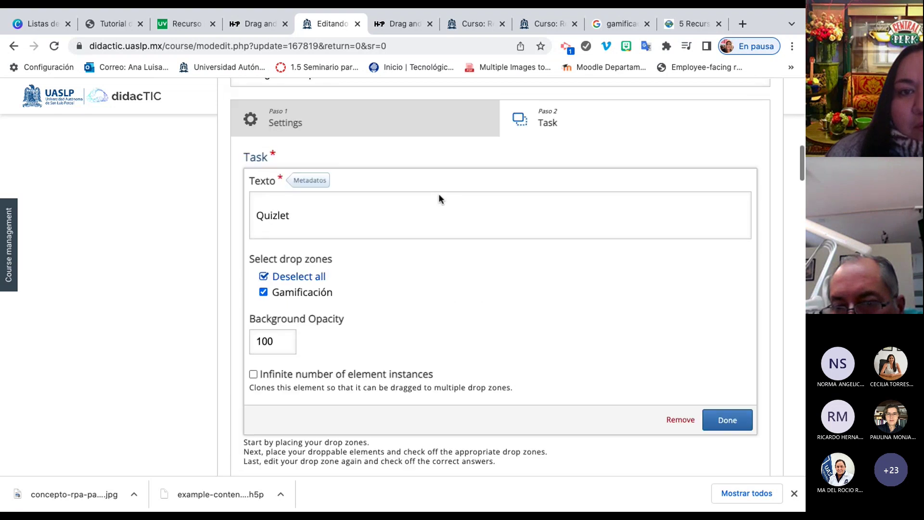
{"action": "scroll", "coordinate": [438, 193], "scroll_direction": "down", "scroll_amount": 3}
{"action": "scroll", "coordinate": [438, 194], "scroll_direction": "down", "scroll_amount": 3}
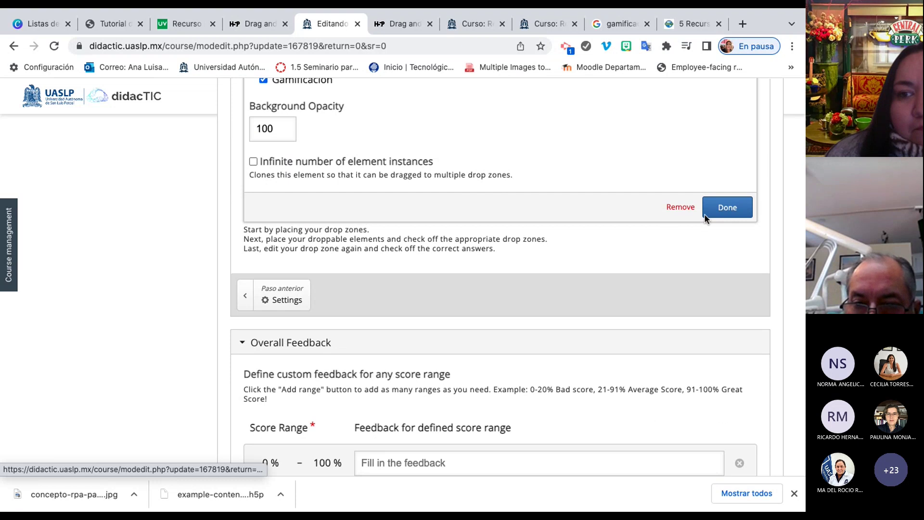
{"action": "left_click", "coordinate": [728, 208]}
Mark Kahoot, quizizz and Quizlet as correct elements of the Gamificación drop zone, and return to the background image and task size settings.
{"action": "scroll", "coordinate": [480, 229], "scroll_direction": "up", "scroll_amount": 6}
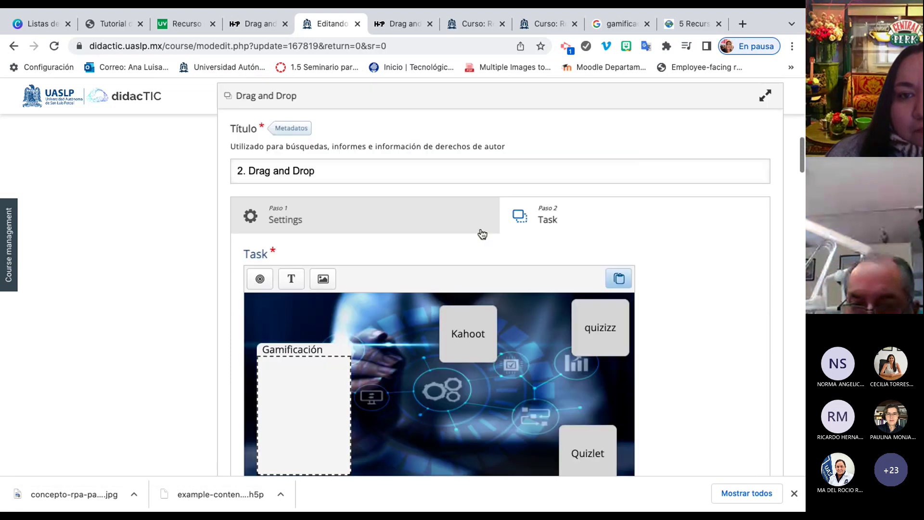
{"action": "scroll", "coordinate": [480, 229], "scroll_direction": "down", "scroll_amount": 1}
{"action": "double_click", "coordinate": [302, 323]}
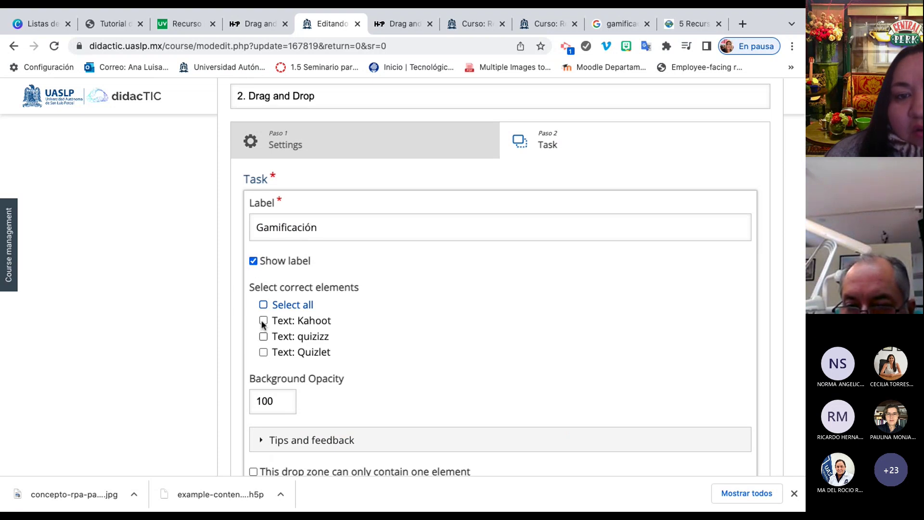
{"action": "left_click", "coordinate": [264, 305]}
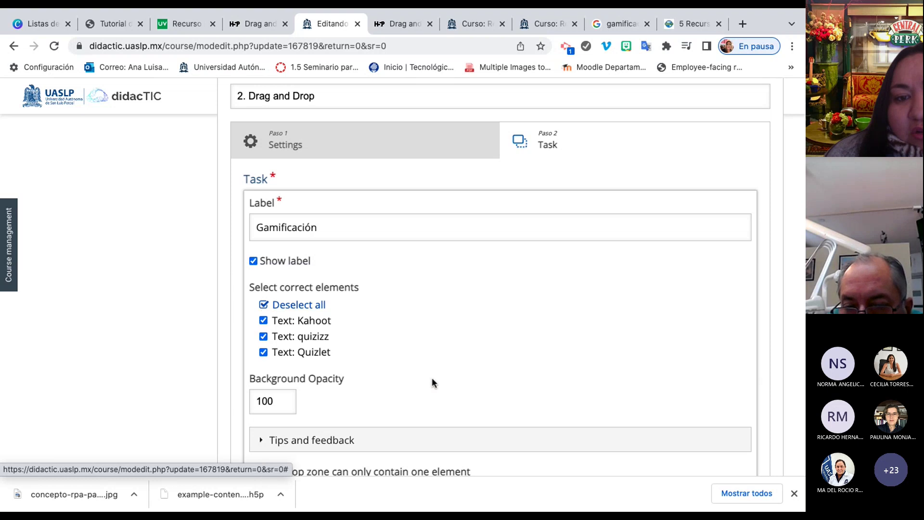
{"action": "scroll", "coordinate": [427, 374], "scroll_direction": "down", "scroll_amount": 2}
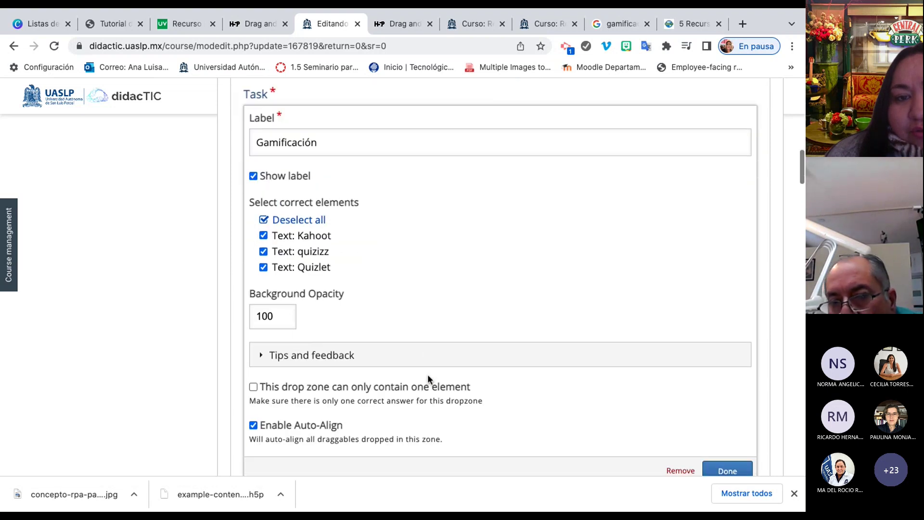
{"action": "scroll", "coordinate": [427, 374], "scroll_direction": "down", "scroll_amount": 1}
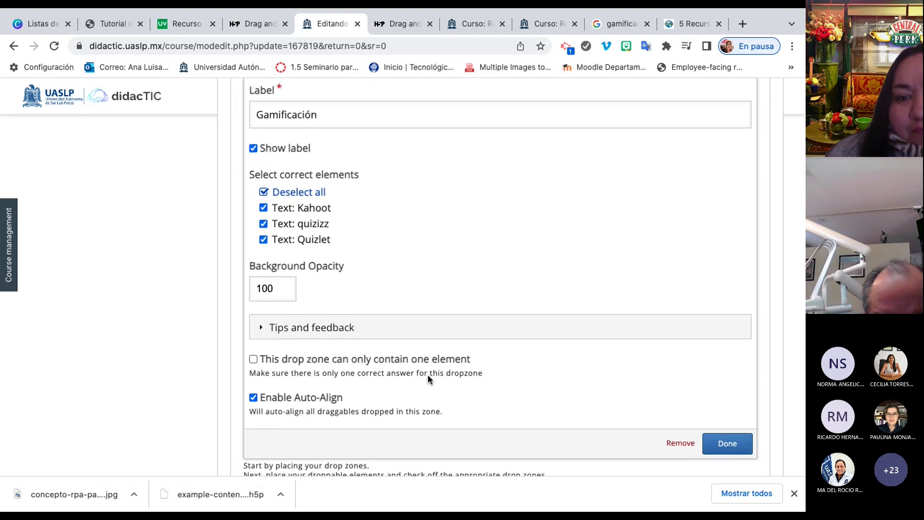
{"action": "scroll", "coordinate": [428, 374], "scroll_direction": "down", "scroll_amount": 1}
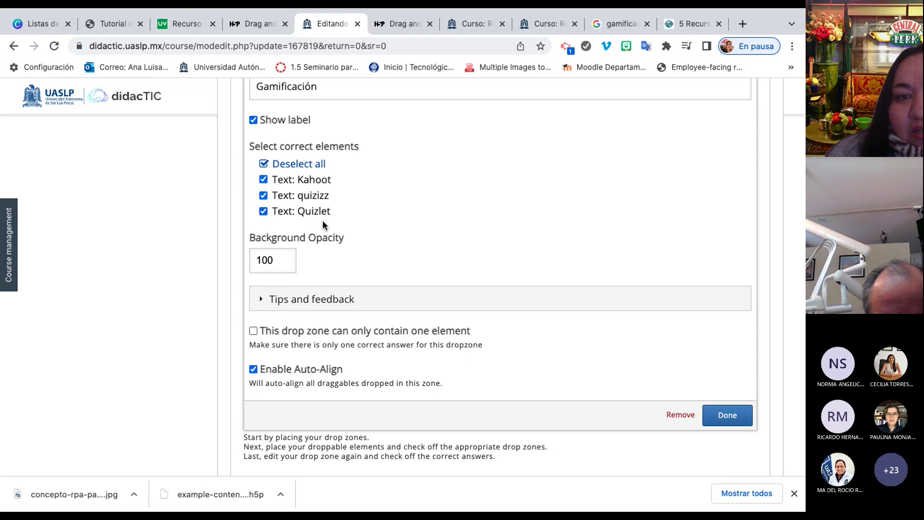
{"action": "scroll", "coordinate": [323, 220], "scroll_direction": "up", "scroll_amount": 4}
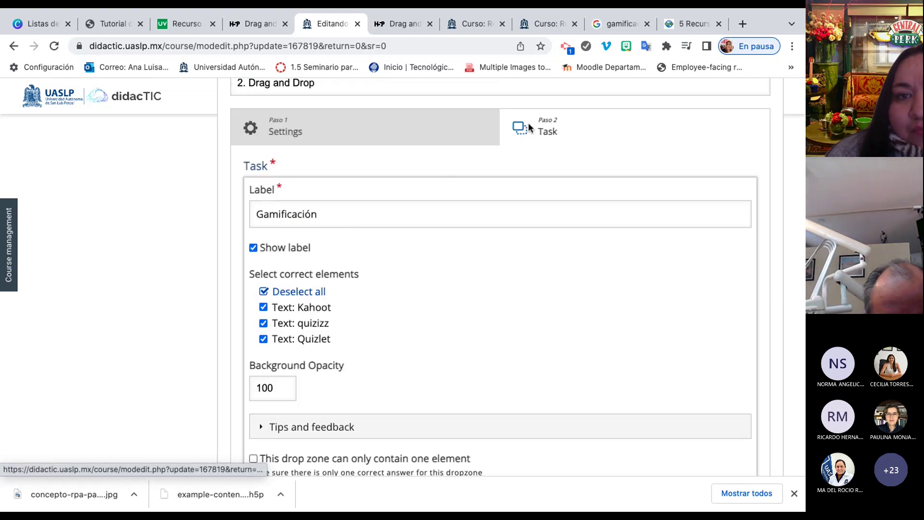
{"action": "left_click", "coordinate": [401, 131]}
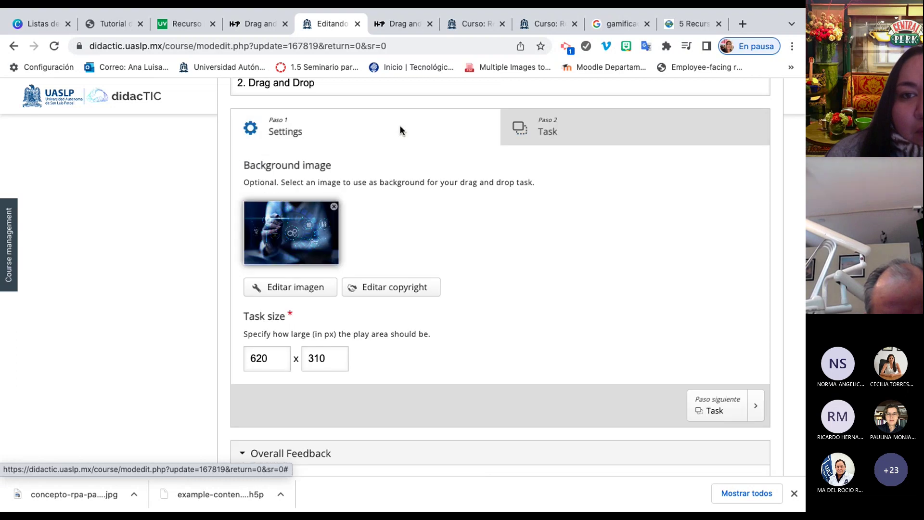
Return to the activity's task editor, review the Gamificación drop zone's options and accept its settings.
{"action": "left_click", "coordinate": [559, 131]}
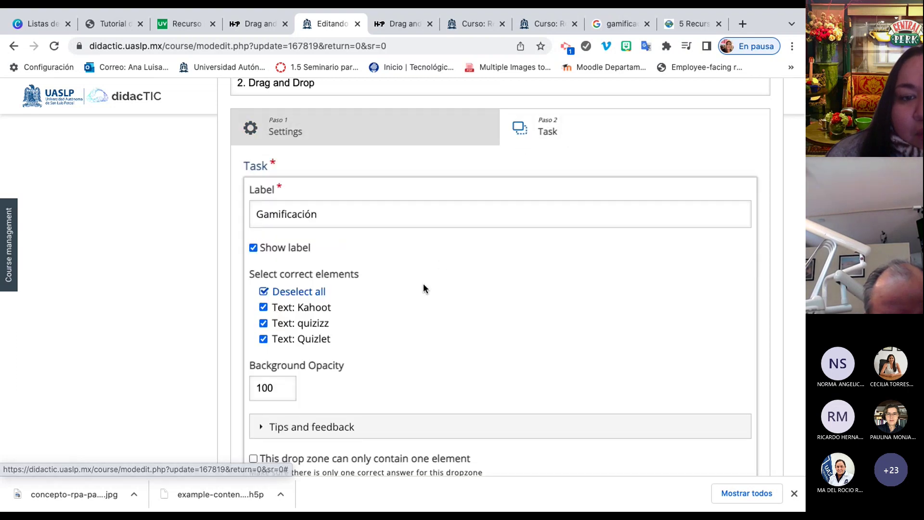
{"action": "scroll", "coordinate": [423, 289], "scroll_direction": "down", "scroll_amount": 7}
{"action": "scroll", "coordinate": [423, 289], "scroll_direction": "up", "scroll_amount": 2}
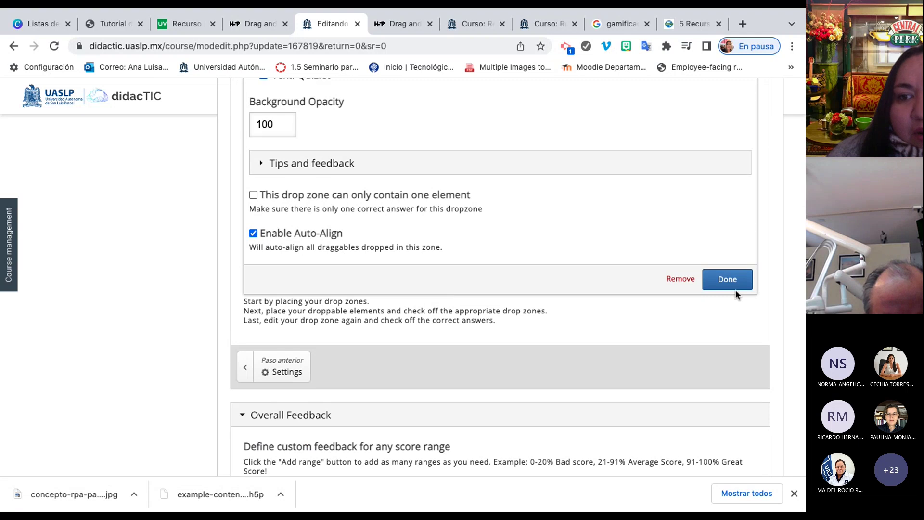
{"action": "left_click", "coordinate": [734, 287]}
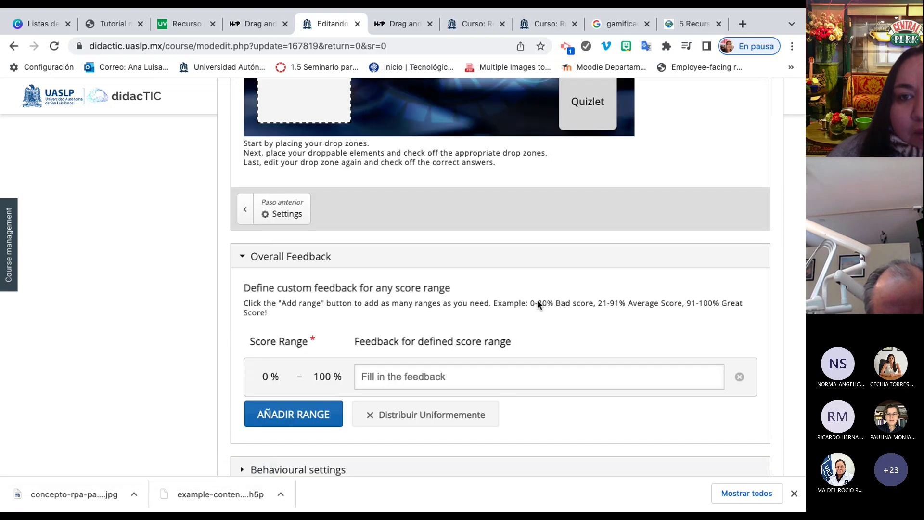
Change the quizizz text element to read "Quizizz" with a capital initial and accept its settings.
{"action": "scroll", "coordinate": [521, 396], "scroll_direction": "up", "scroll_amount": 4}
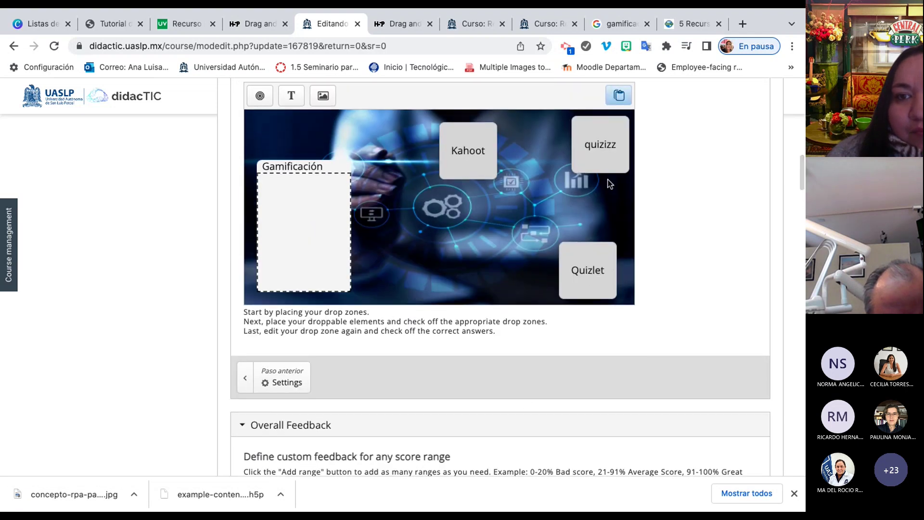
{"action": "double_click", "coordinate": [604, 154]}
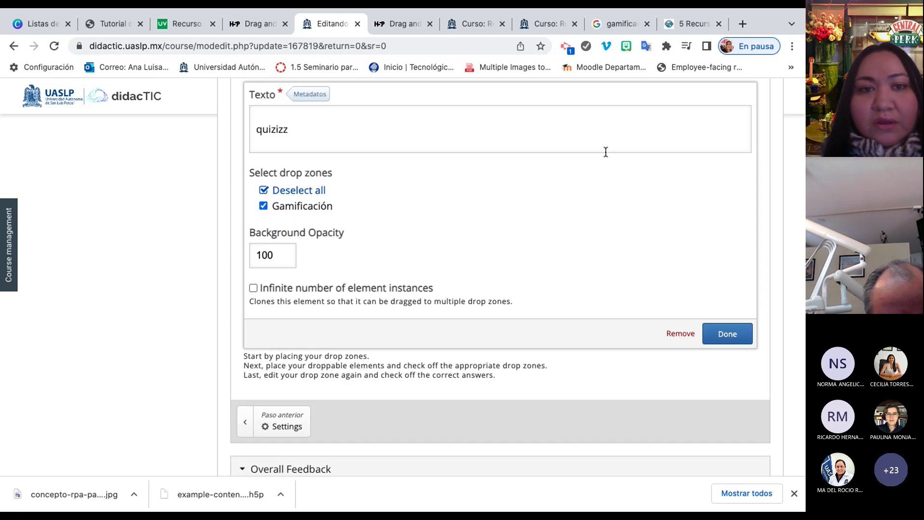
{"action": "left_click", "coordinate": [261, 131]}
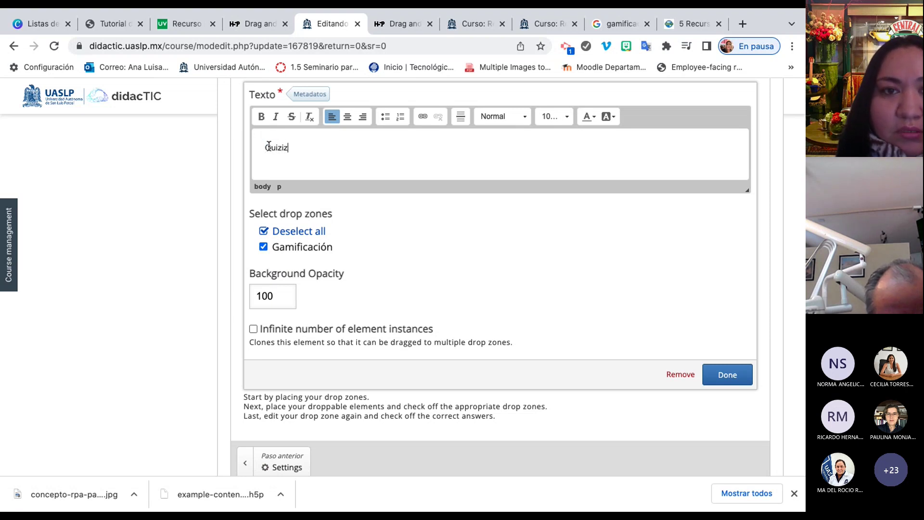
{"action": "left_click", "coordinate": [737, 377]}
Reopen the Gamificación drop zone, review its opacity, single-element and auto-align options, and accept them.
{"action": "left_click", "coordinate": [302, 240]}
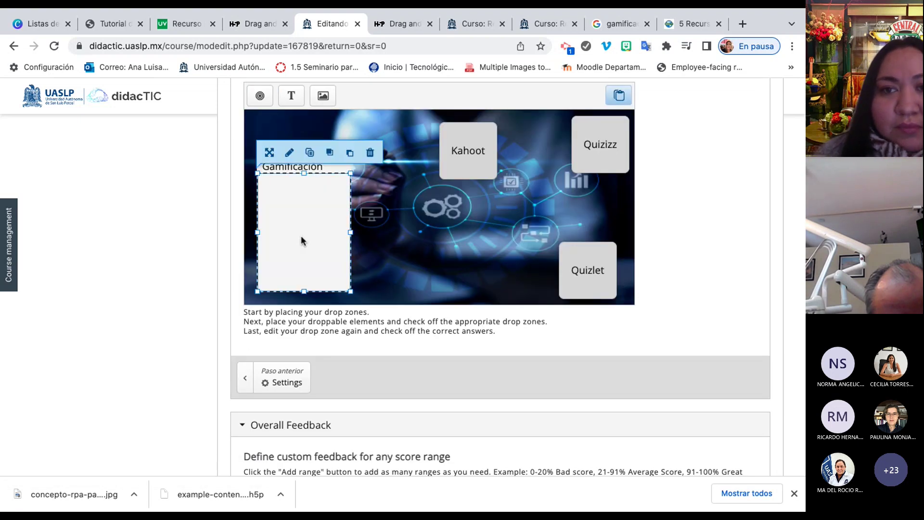
{"action": "double_click", "coordinate": [301, 240]}
{"action": "scroll", "coordinate": [472, 268], "scroll_direction": "down", "scroll_amount": 7}
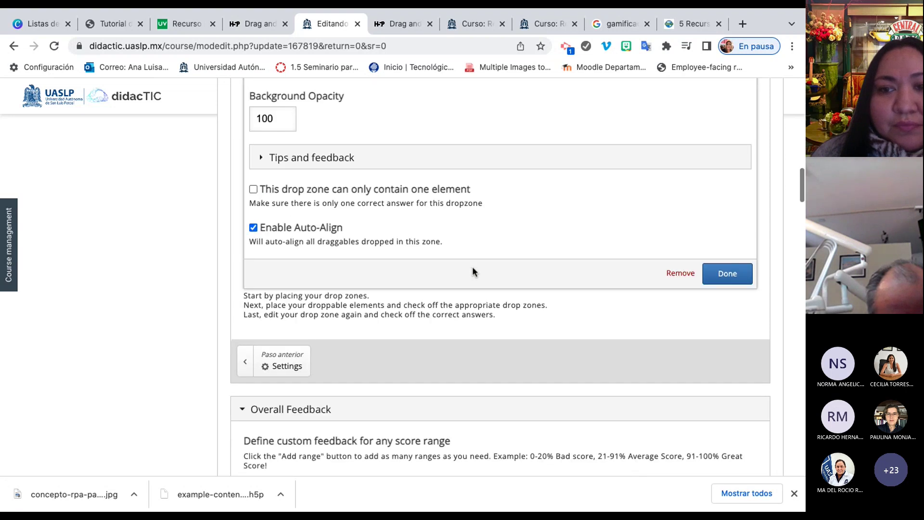
{"action": "scroll", "coordinate": [472, 269], "scroll_direction": "down", "scroll_amount": 5}
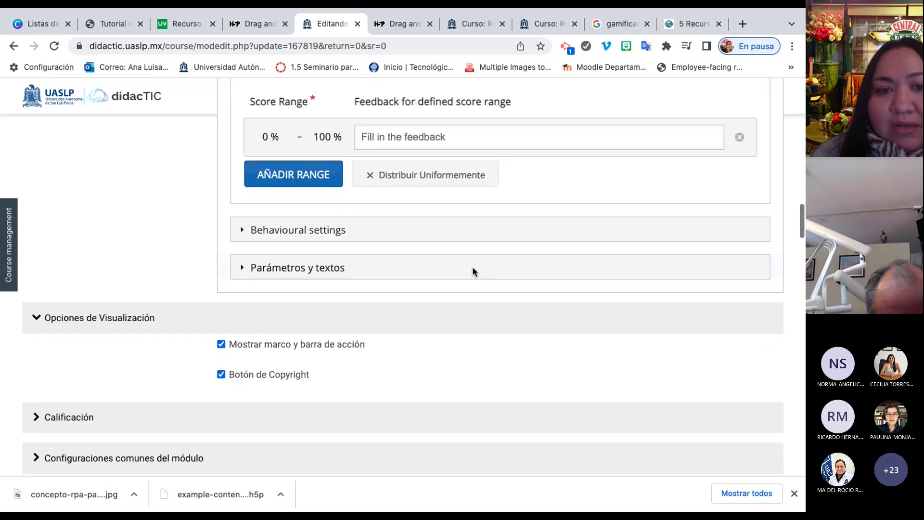
{"action": "scroll", "coordinate": [473, 269], "scroll_direction": "up", "scroll_amount": 8}
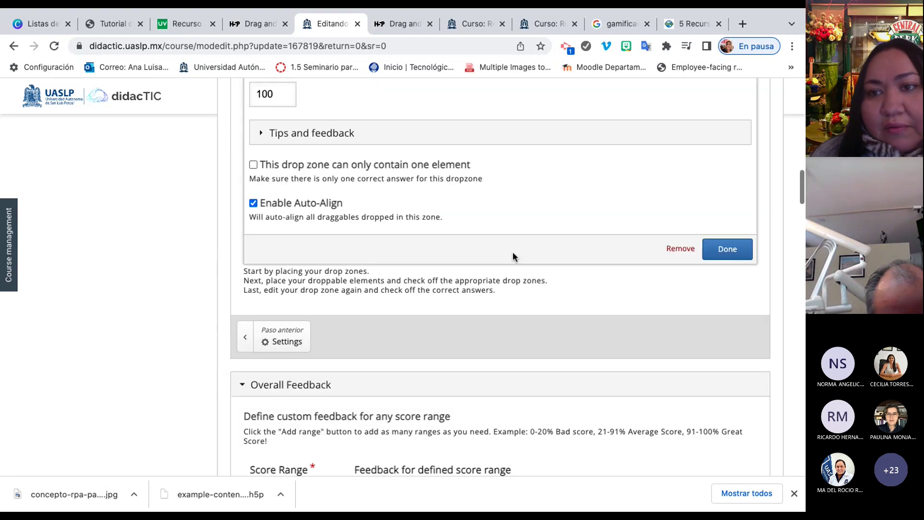
{"action": "left_click", "coordinate": [728, 247]}
{"action": "scroll", "coordinate": [450, 220], "scroll_direction": "up", "scroll_amount": 7}
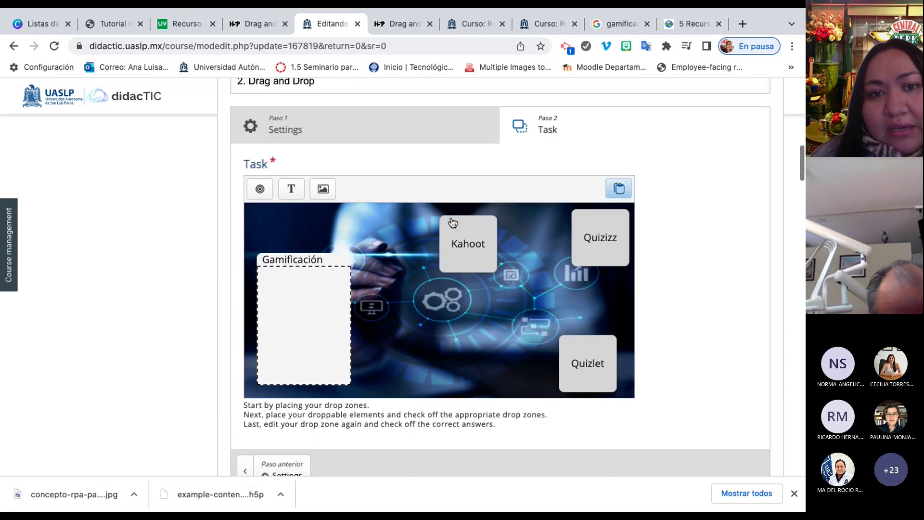
Save the changes to the Drag and Drop activity and return to the course.
{"action": "scroll", "coordinate": [450, 222], "scroll_direction": "down", "scroll_amount": 20}
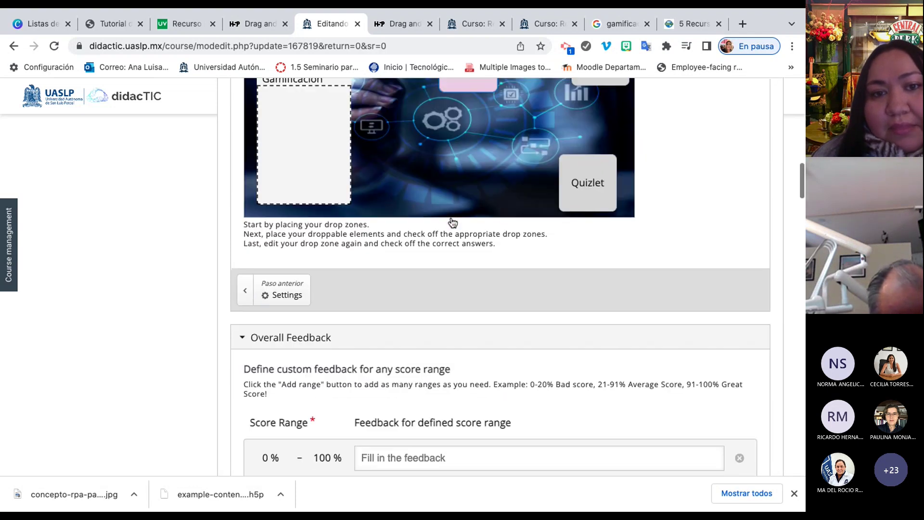
{"action": "scroll", "coordinate": [450, 216], "scroll_direction": "up", "scroll_amount": 1}
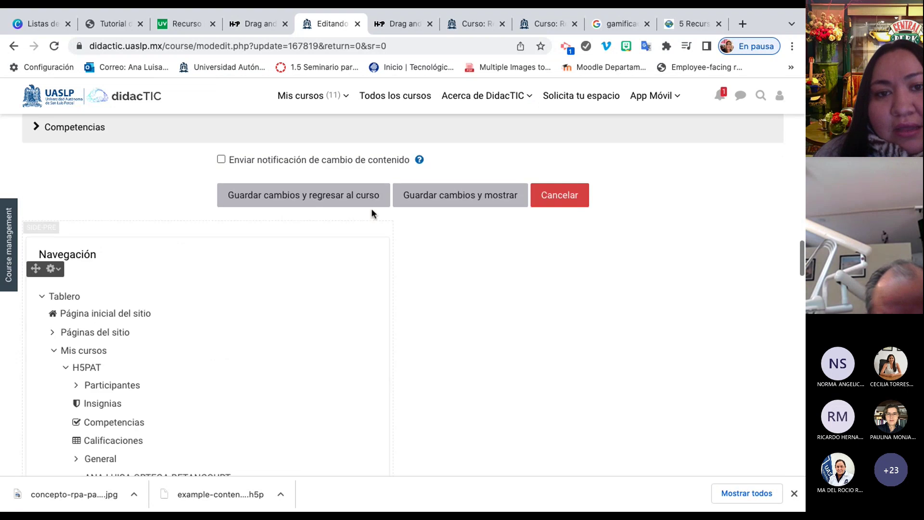
{"action": "left_click", "coordinate": [345, 202]}
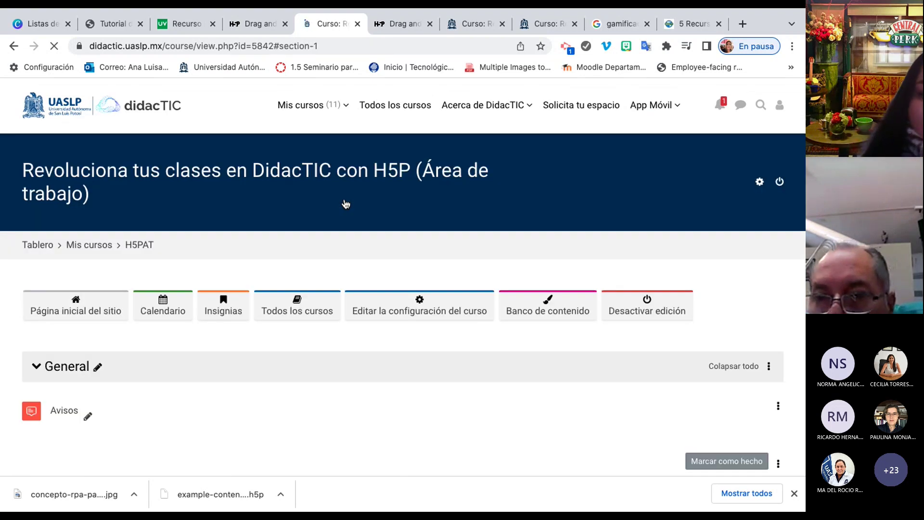
Open the "2. Drag and Drop" activity from the course page and show it in full screen.
{"action": "scroll", "coordinate": [345, 204], "scroll_direction": "down", "scroll_amount": 10}
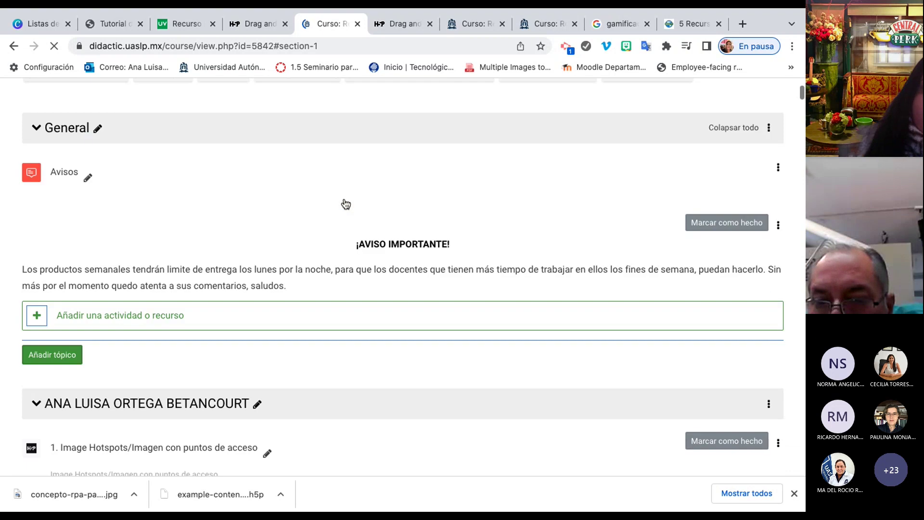
{"action": "scroll", "coordinate": [345, 204], "scroll_direction": "up", "scroll_amount": 1}
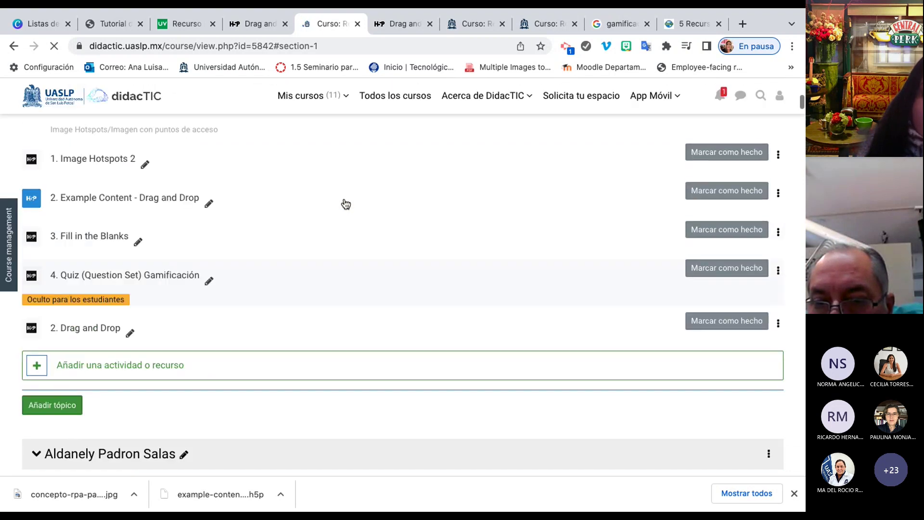
{"action": "left_click", "coordinate": [99, 329]}
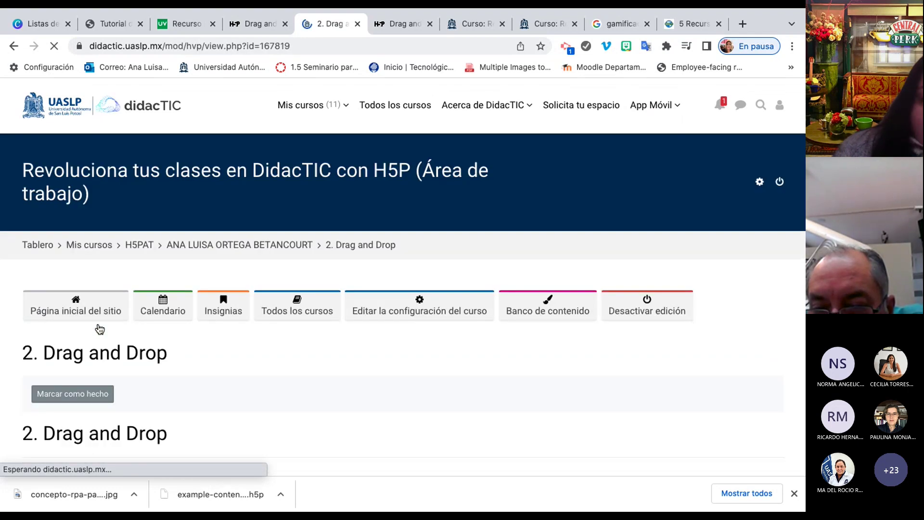
{"action": "scroll", "coordinate": [100, 329], "scroll_direction": "down", "scroll_amount": 6}
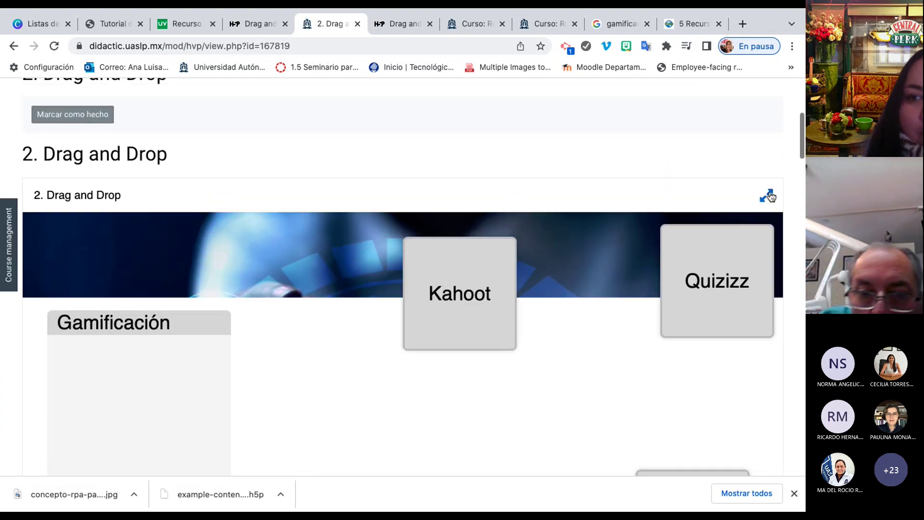
{"action": "left_click", "coordinate": [769, 196]}
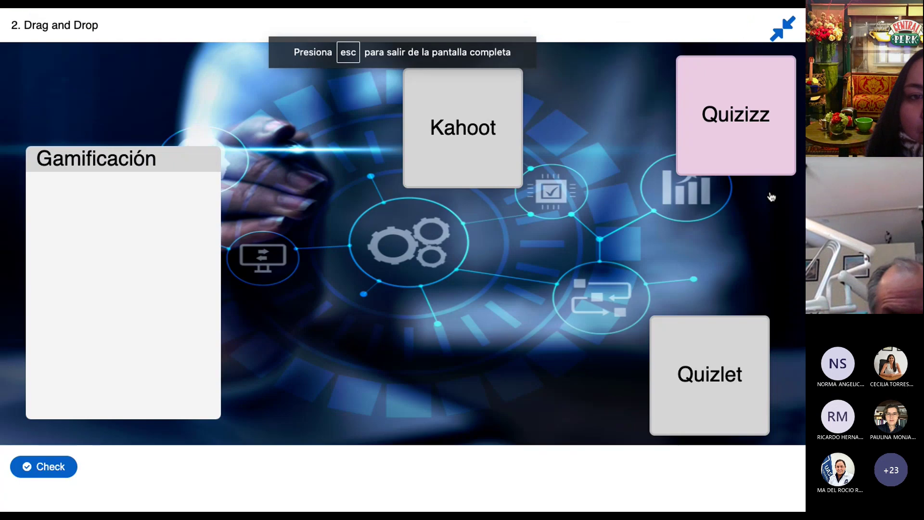
Place Kahoot, Quizizz and Quizlet in the Gamificación drop zone and check the answers, leaving full screen when done.
{"action": "left_click_drag", "start_coordinate": [494, 115], "coordinate": [157, 223]}
{"action": "left_click_drag", "start_coordinate": [687, 164], "coordinate": [165, 320]}
{"action": "left_click_drag", "start_coordinate": [672, 372], "coordinate": [109, 292]}
{"action": "left_click", "coordinate": [47, 466]}
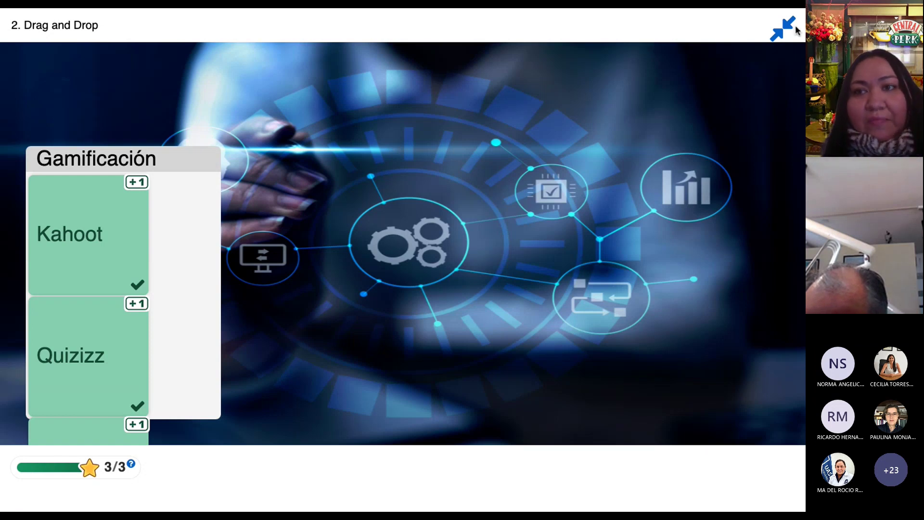
{"action": "left_click", "coordinate": [782, 34]}
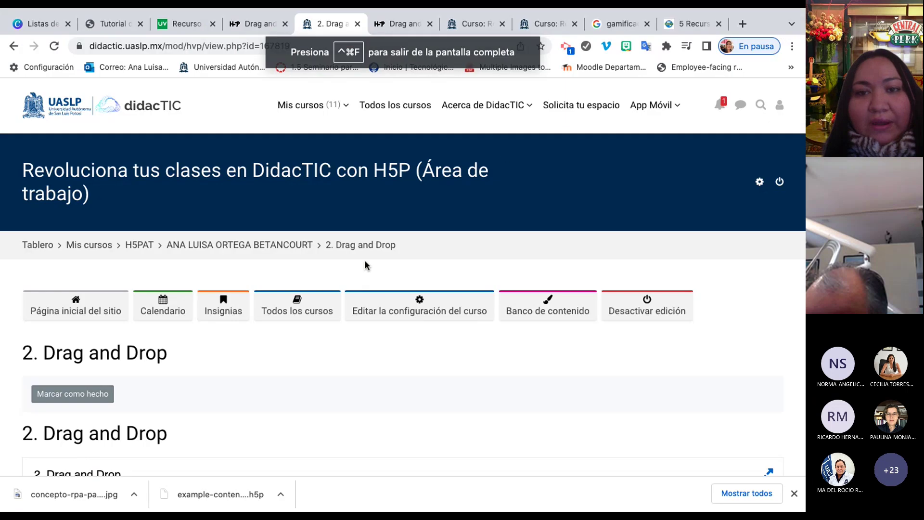
Look through the participants' sections and H5P activities on the course page, and switch to the Microsoft Teams meeting.
{"action": "left_click", "coordinate": [286, 251]}
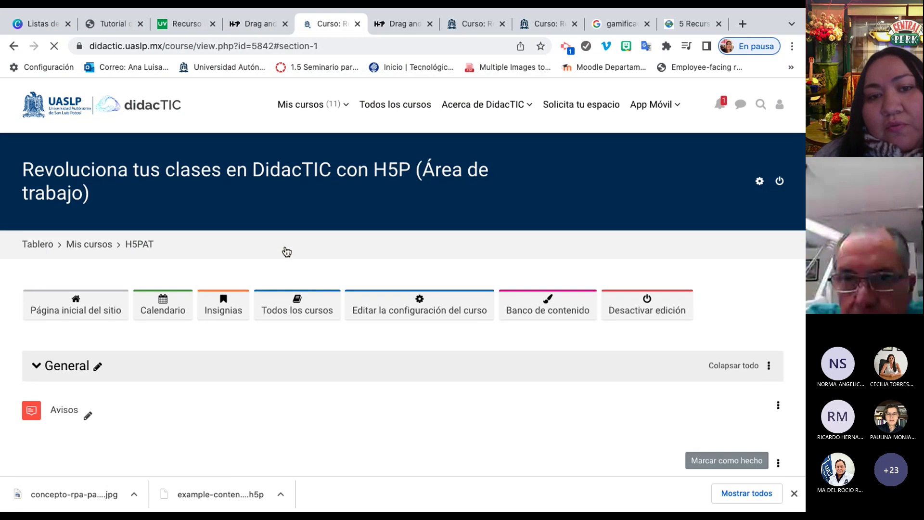
{"action": "scroll", "coordinate": [286, 251], "scroll_direction": "down", "scroll_amount": 10}
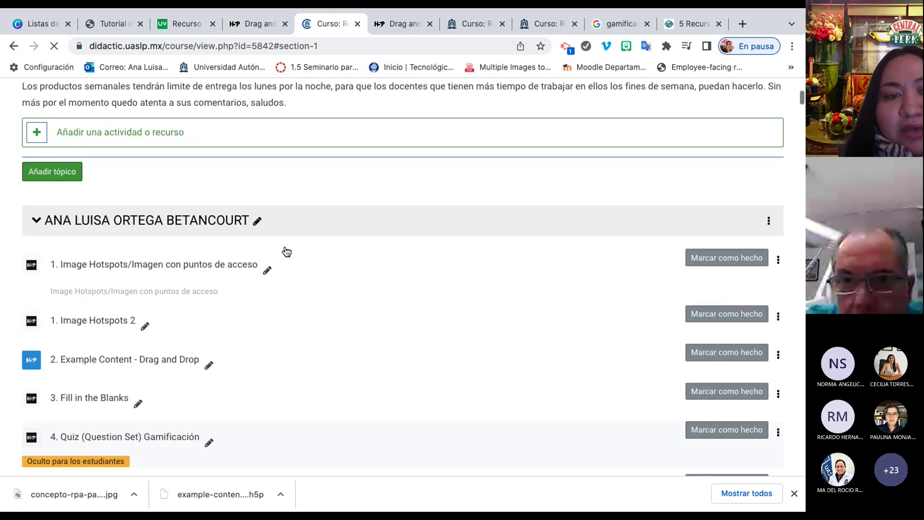
{"action": "scroll", "coordinate": [286, 250], "scroll_direction": "down", "scroll_amount": 3}
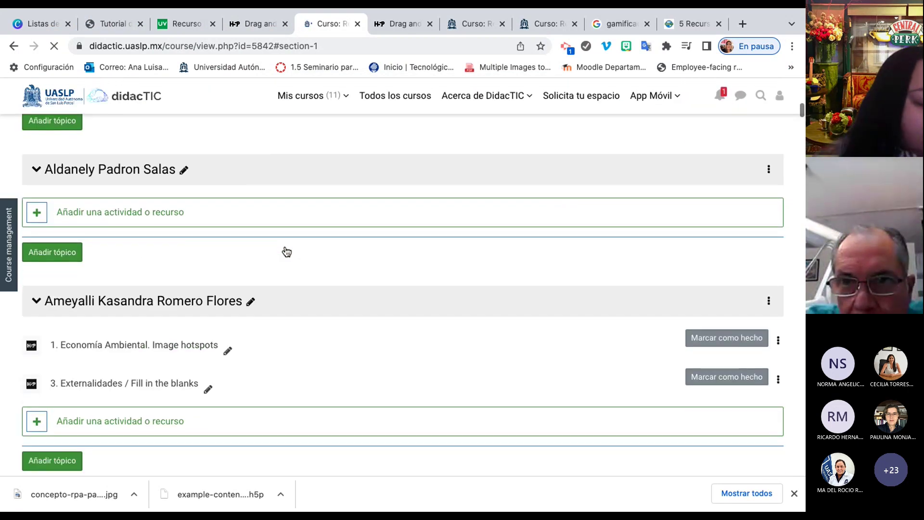
{"action": "scroll", "coordinate": [286, 251], "scroll_direction": "down", "scroll_amount": 3}
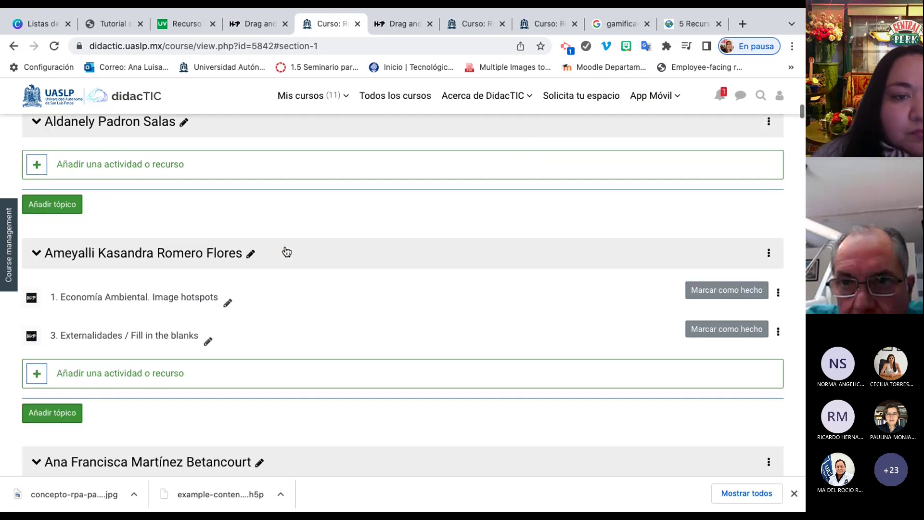
{"action": "scroll", "coordinate": [286, 251], "scroll_direction": "down", "scroll_amount": 9}
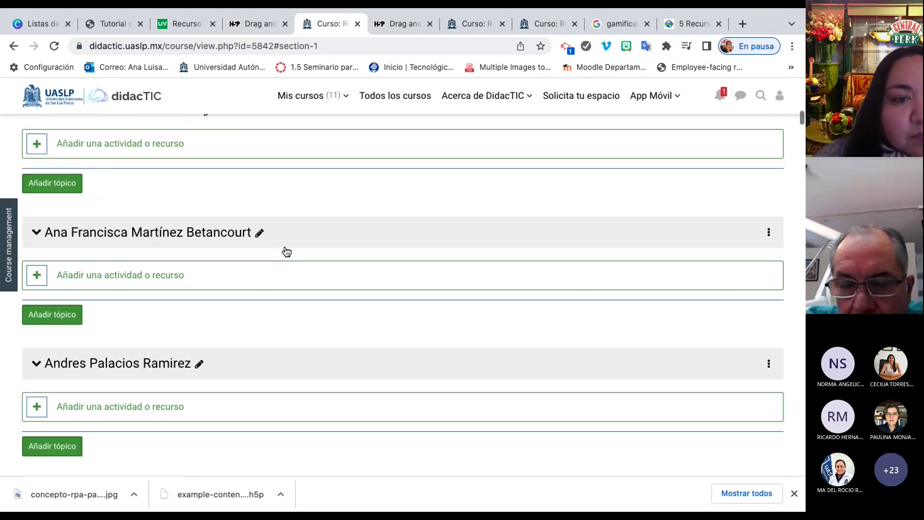
{"action": "scroll", "coordinate": [287, 251], "scroll_direction": "down", "scroll_amount": 8}
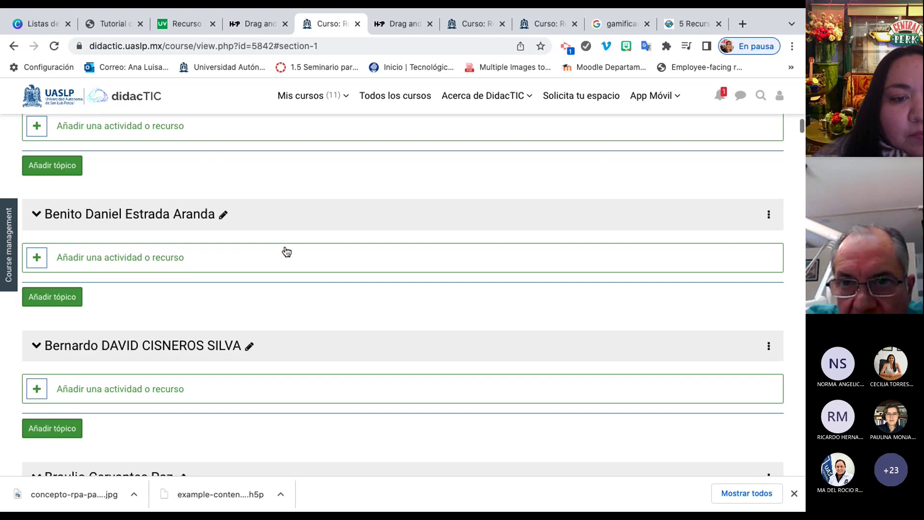
{"action": "scroll", "coordinate": [287, 251], "scroll_direction": "down", "scroll_amount": 7}
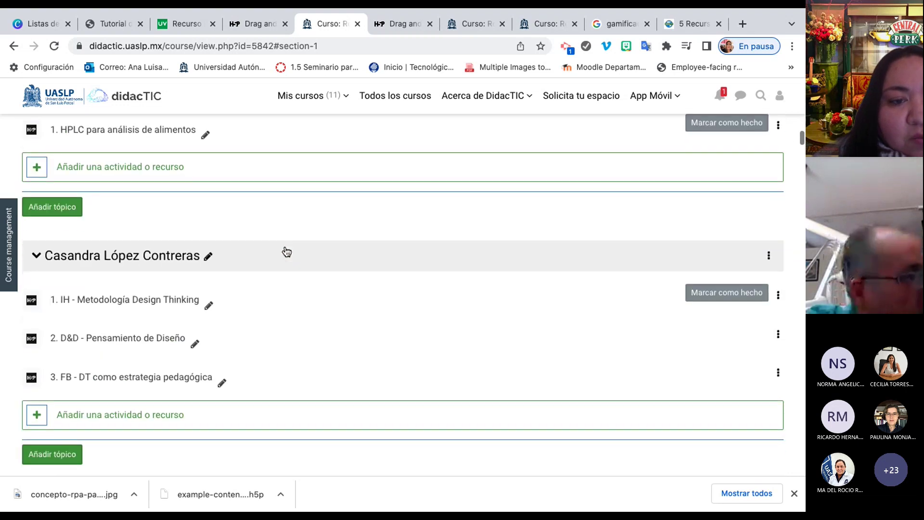
{"action": "scroll", "coordinate": [286, 251], "scroll_direction": "down", "scroll_amount": 6}
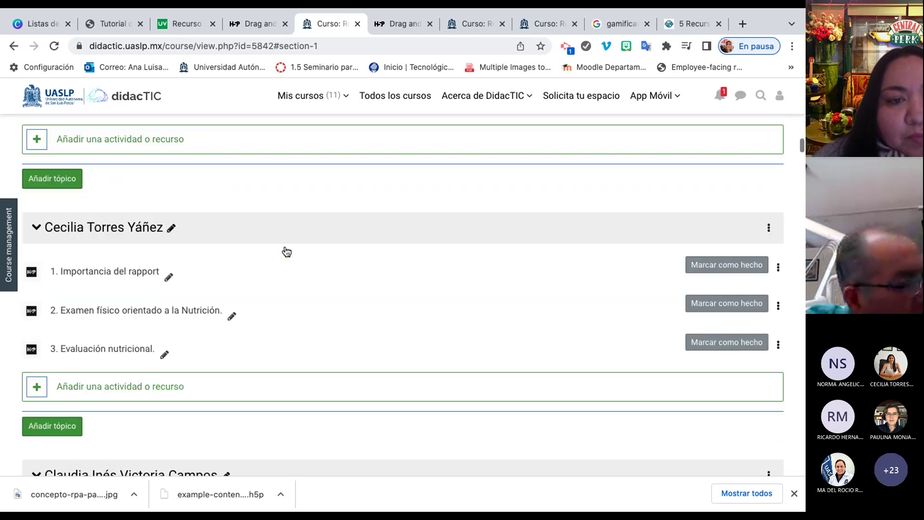
{"action": "scroll", "coordinate": [286, 251], "scroll_direction": "down", "scroll_amount": 1}
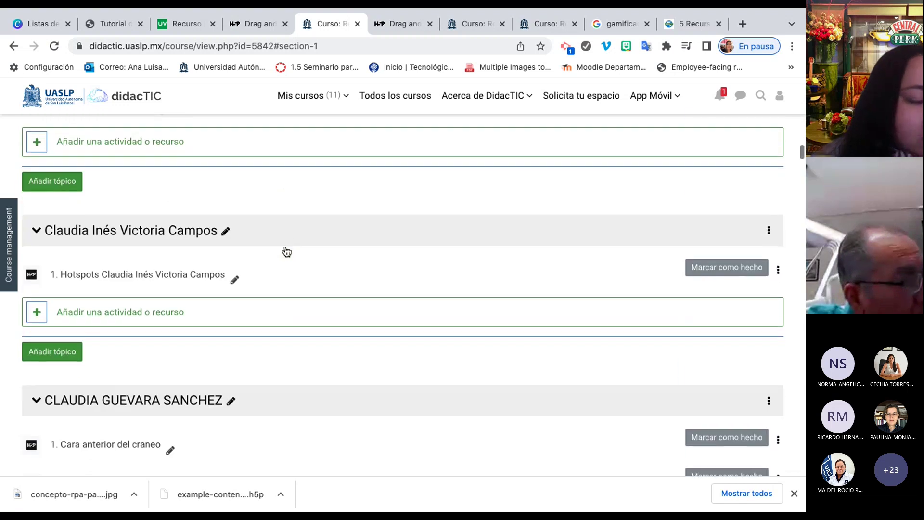
{"action": "scroll", "coordinate": [286, 251], "scroll_direction": "down", "scroll_amount": 5}
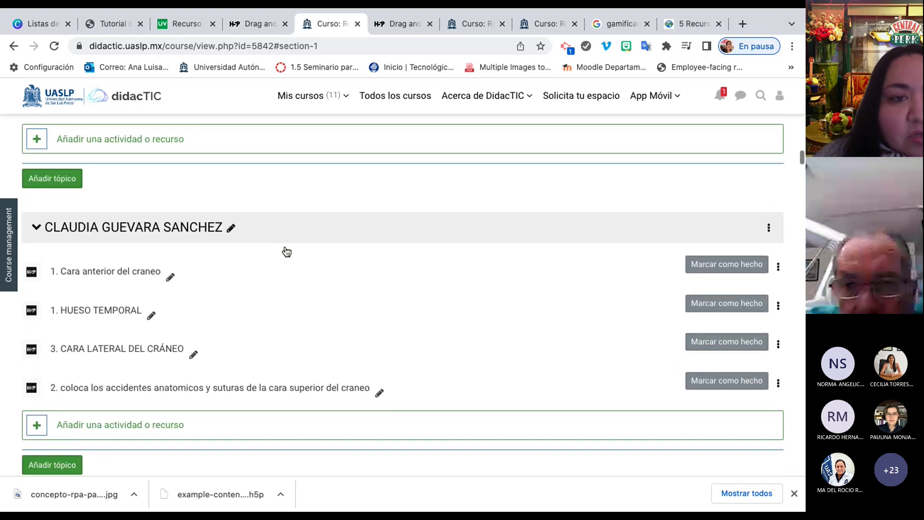
{"action": "scroll", "coordinate": [286, 251], "scroll_direction": "down", "scroll_amount": 1}
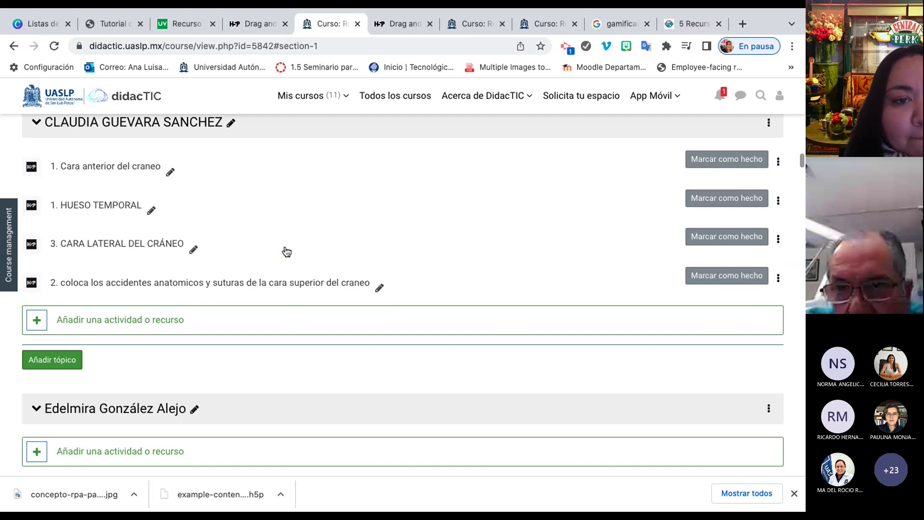
{"action": "scroll", "coordinate": [286, 251], "scroll_direction": "down", "scroll_amount": 1}
{"action": "scroll", "coordinate": [287, 251], "scroll_direction": "down", "scroll_amount": 6}
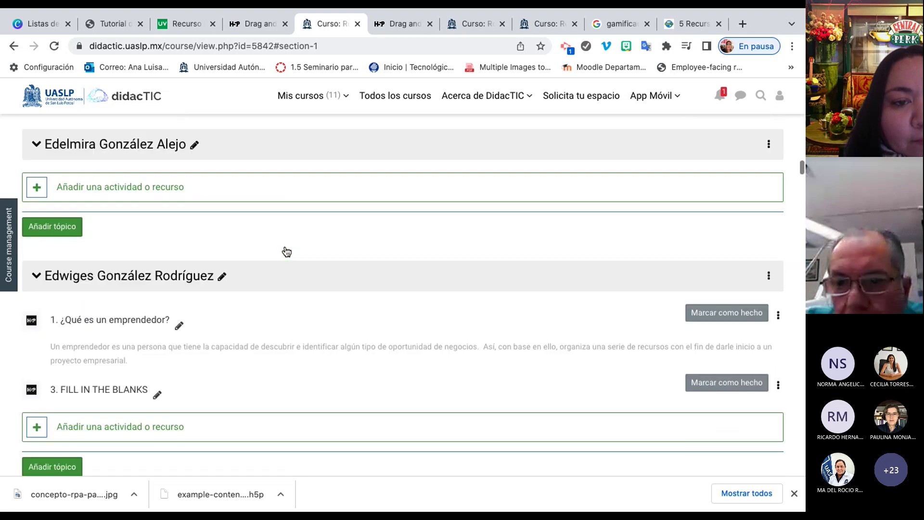
{"action": "scroll", "coordinate": [288, 248], "scroll_direction": "down", "scroll_amount": 1}
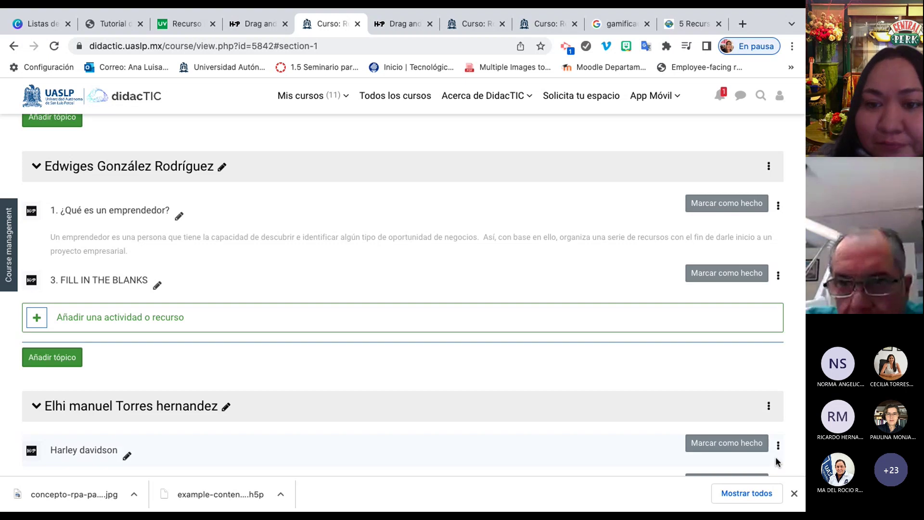
{"action": "key", "text": "super+Tab"}
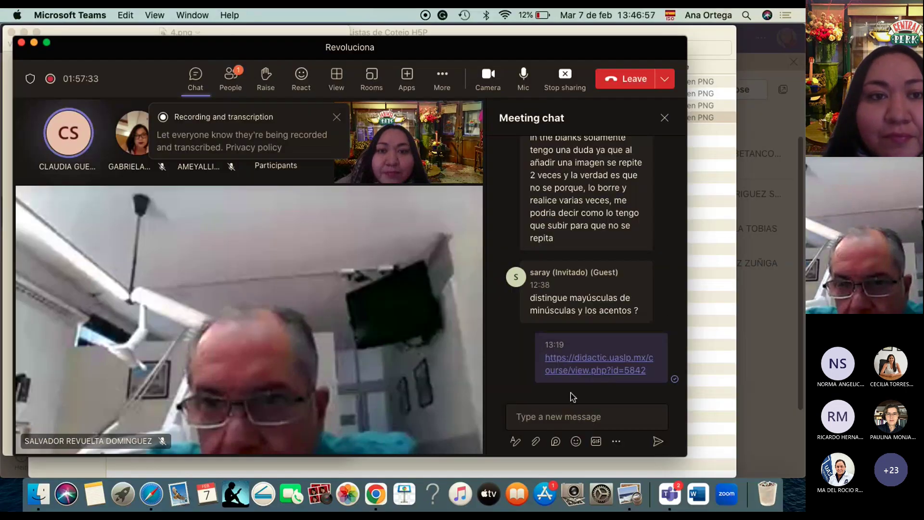
Check the participants list of the Teams meeting and switch back to the course page in Chrome.
{"action": "left_click", "coordinate": [229, 87]}
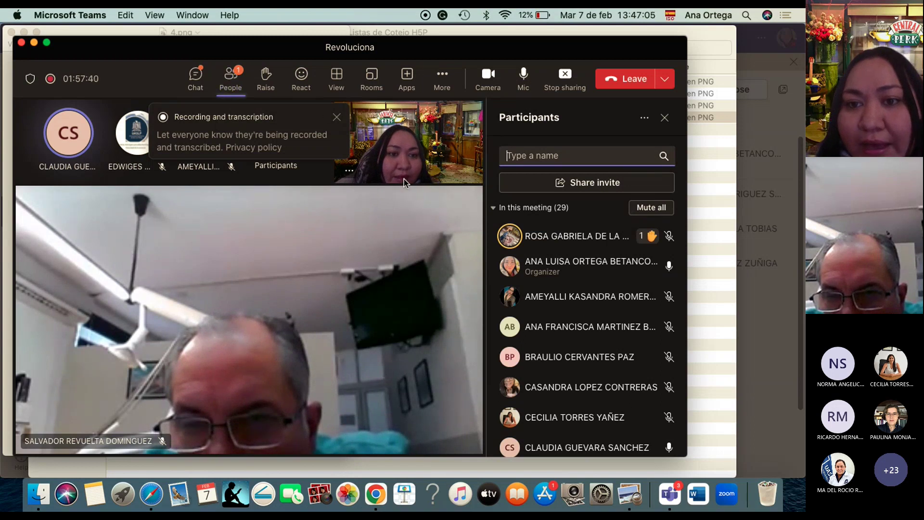
{"action": "left_click", "coordinate": [770, 320]}
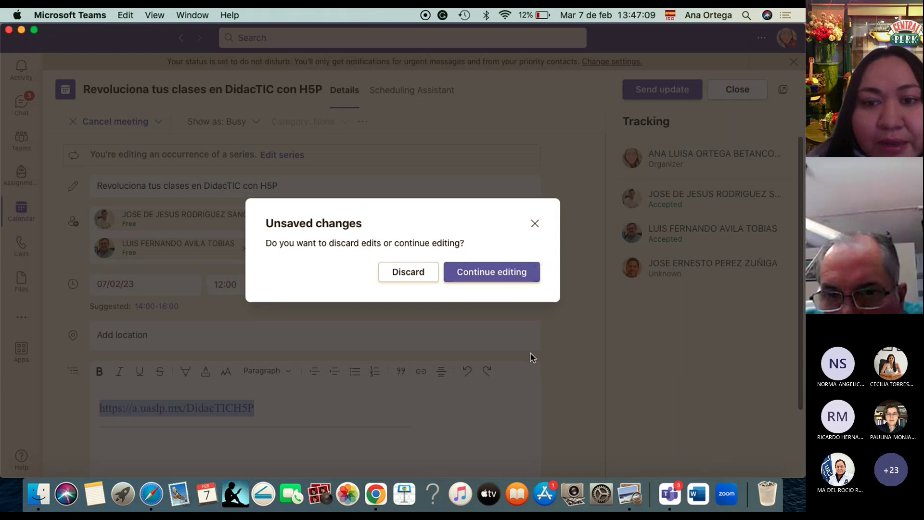
{"action": "left_click", "coordinate": [376, 494]}
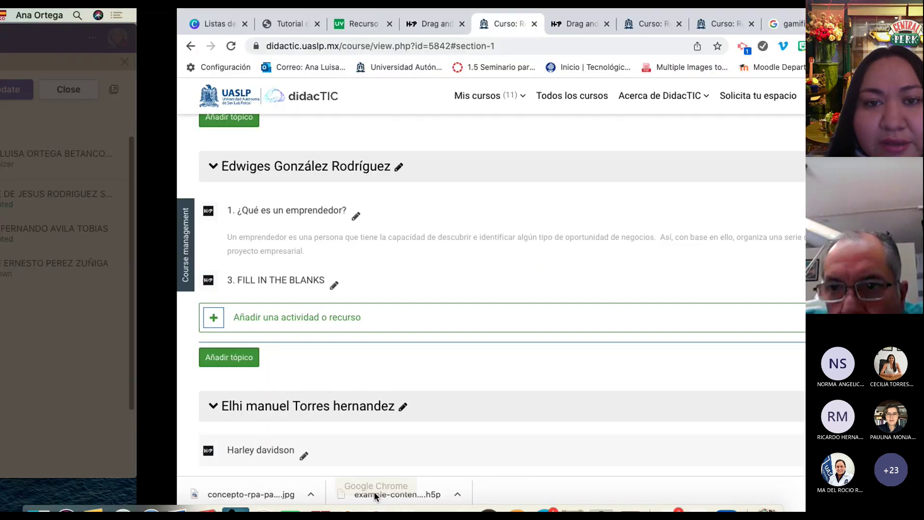
Find the participant's section with the "Proceso de la Comunicación" activities on the course page and open its "2. Drag and drop" activity.
{"action": "scroll", "coordinate": [355, 323], "scroll_direction": "down", "scroll_amount": 10}
{"action": "scroll", "coordinate": [354, 323], "scroll_direction": "down", "scroll_amount": 15}
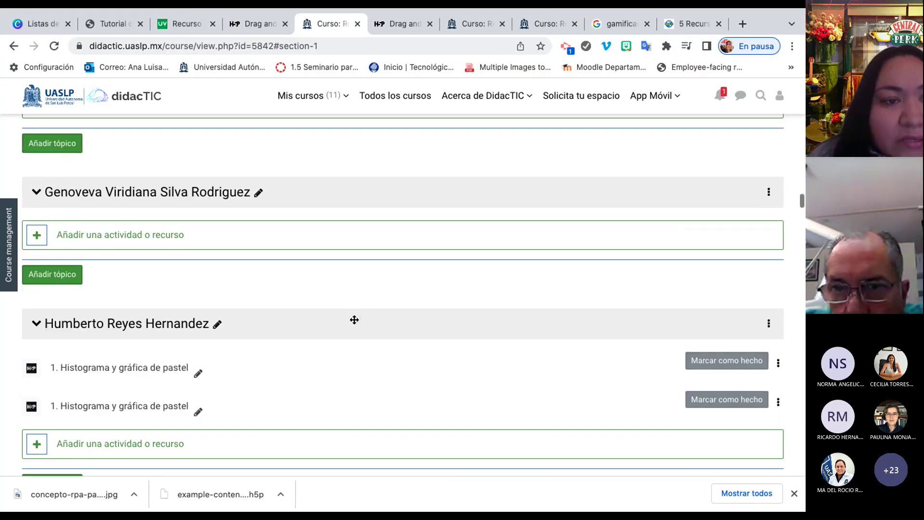
{"action": "scroll", "coordinate": [354, 323], "scroll_direction": "down", "scroll_amount": 12}
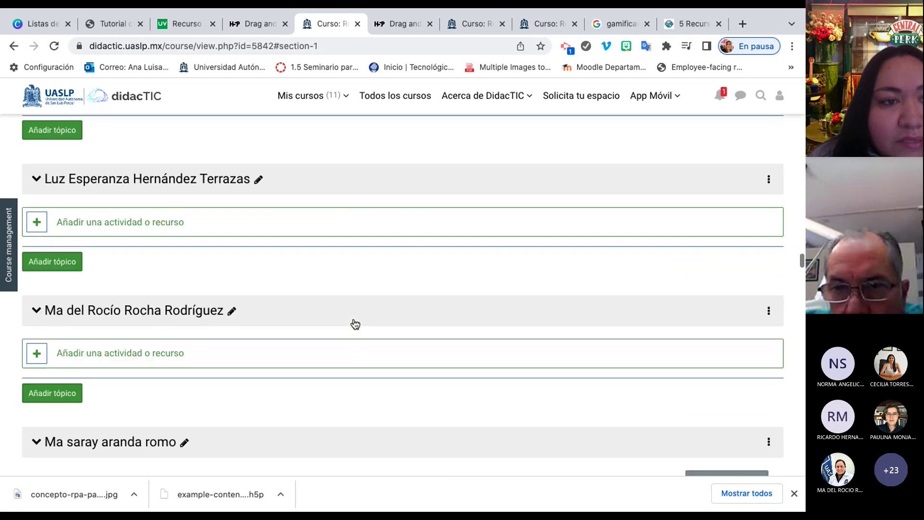
{"action": "scroll", "coordinate": [354, 323], "scroll_direction": "down", "scroll_amount": 15}
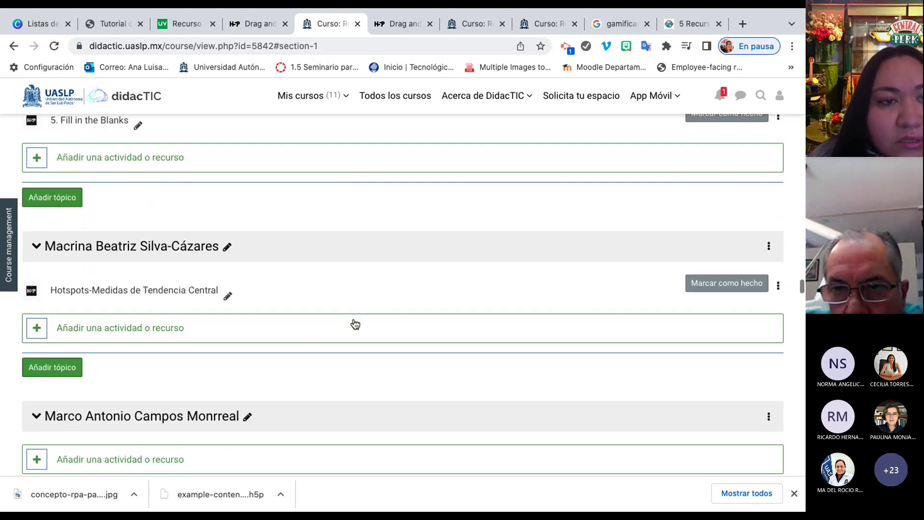
{"action": "scroll", "coordinate": [353, 322], "scroll_direction": "down", "scroll_amount": 11}
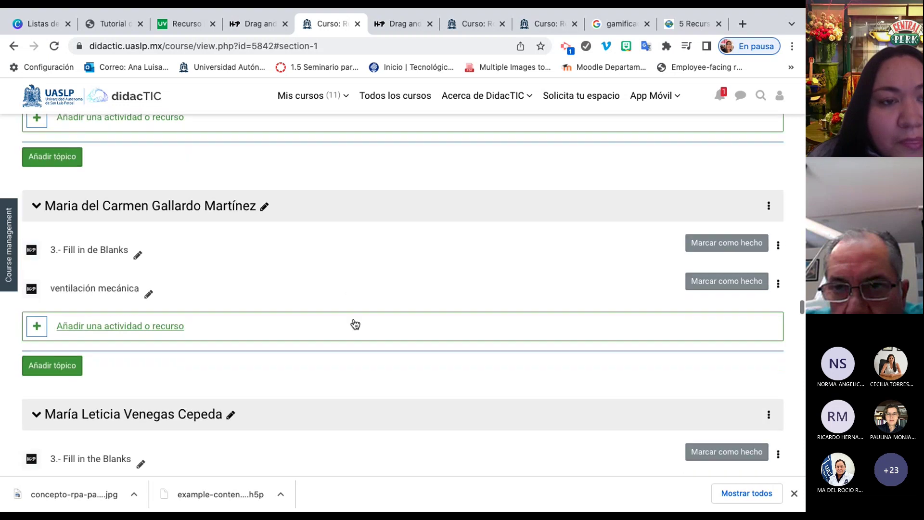
{"action": "scroll", "coordinate": [354, 320], "scroll_direction": "down", "scroll_amount": 12}
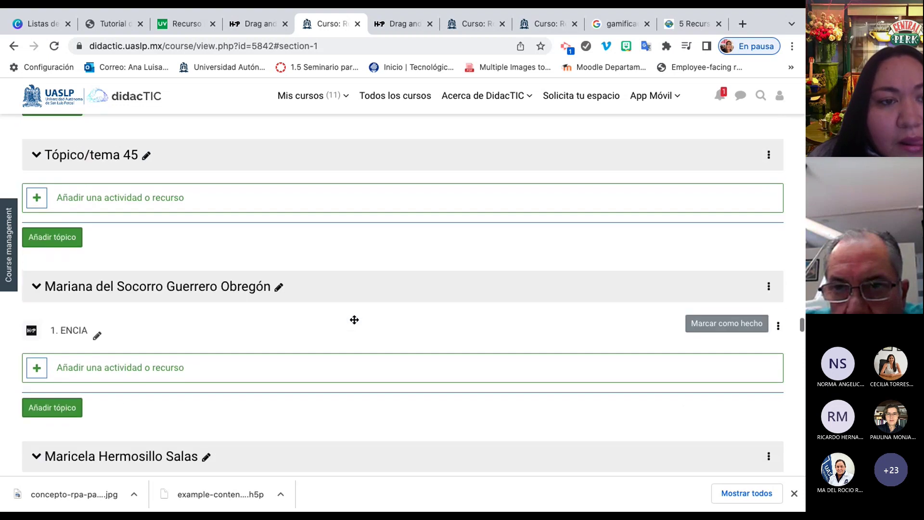
{"action": "scroll", "coordinate": [353, 323], "scroll_direction": "down", "scroll_amount": 15}
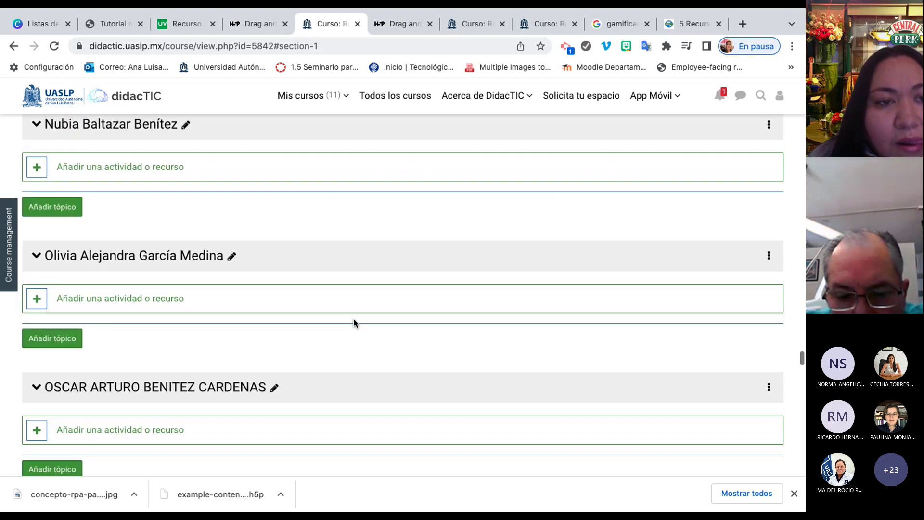
{"action": "scroll", "coordinate": [353, 322], "scroll_direction": "down", "scroll_amount": 8}
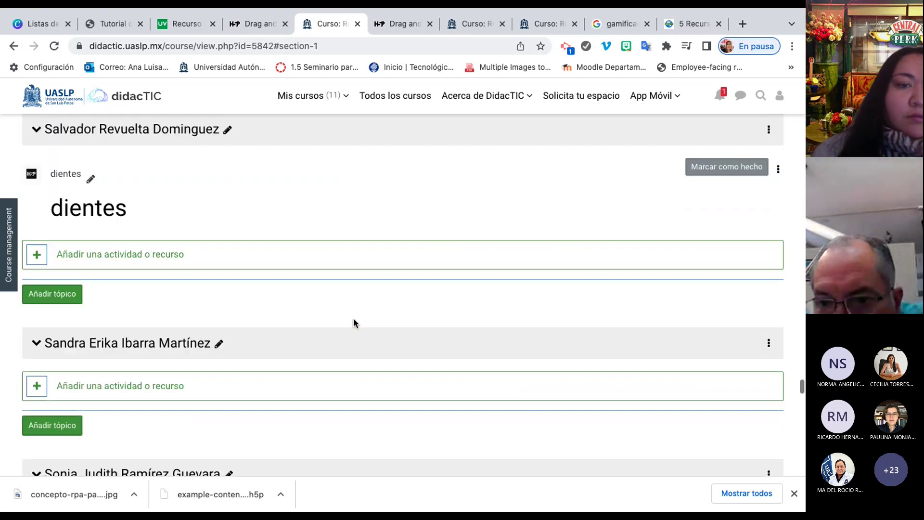
{"action": "scroll", "coordinate": [354, 319], "scroll_direction": "up", "scroll_amount": 6}
{"action": "scroll", "coordinate": [354, 320], "scroll_direction": "up", "scroll_amount": 3}
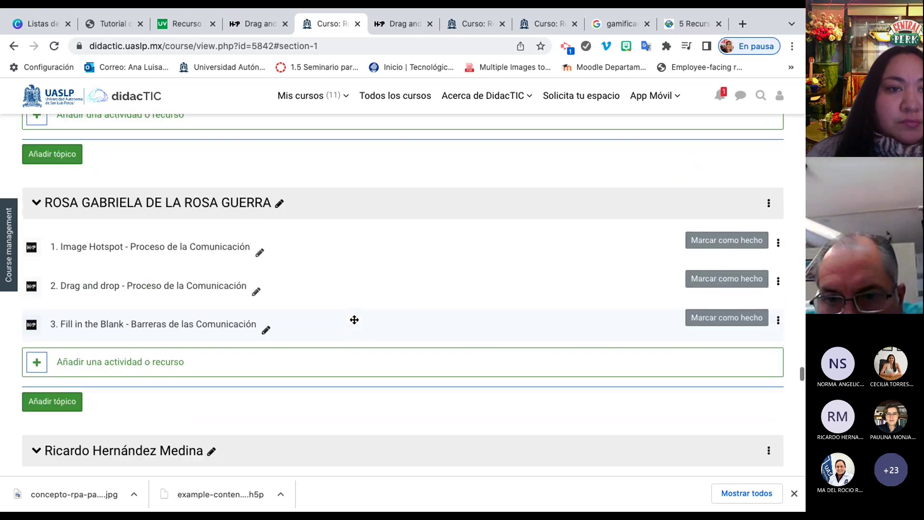
{"action": "scroll", "coordinate": [354, 320], "scroll_direction": "down", "scroll_amount": 1}
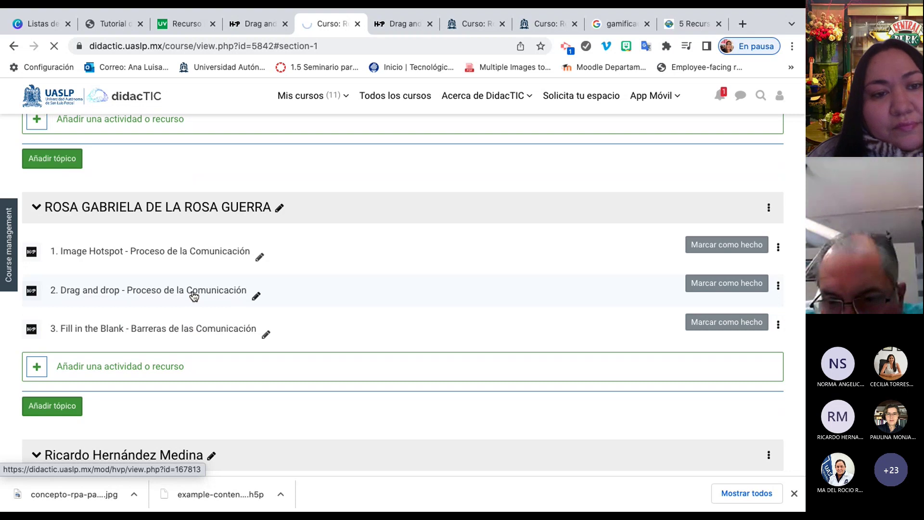
{"action": "left_click", "coordinate": [193, 296]}
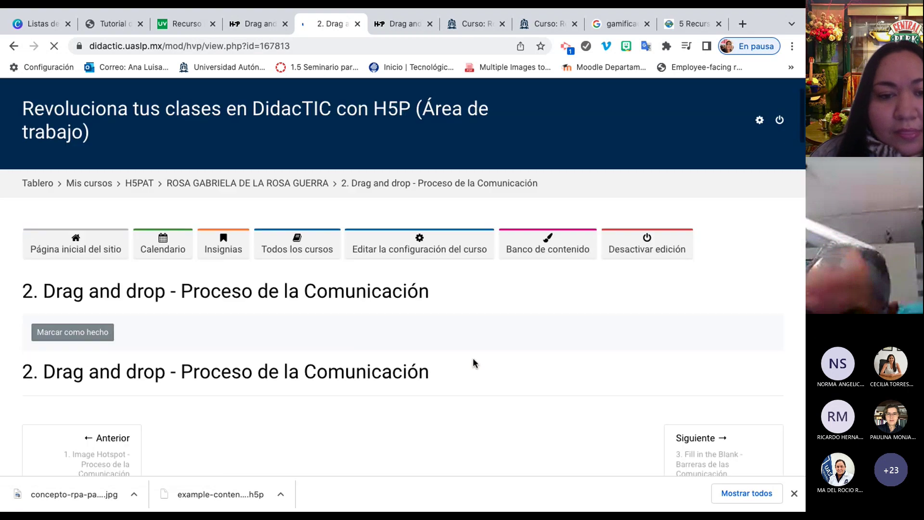
Examine the background image, drop zones and draggable labels of the "2. Drag and drop - Proceso de la Comunicación" activity.
{"action": "scroll", "coordinate": [473, 357], "scroll_direction": "down", "scroll_amount": 5}
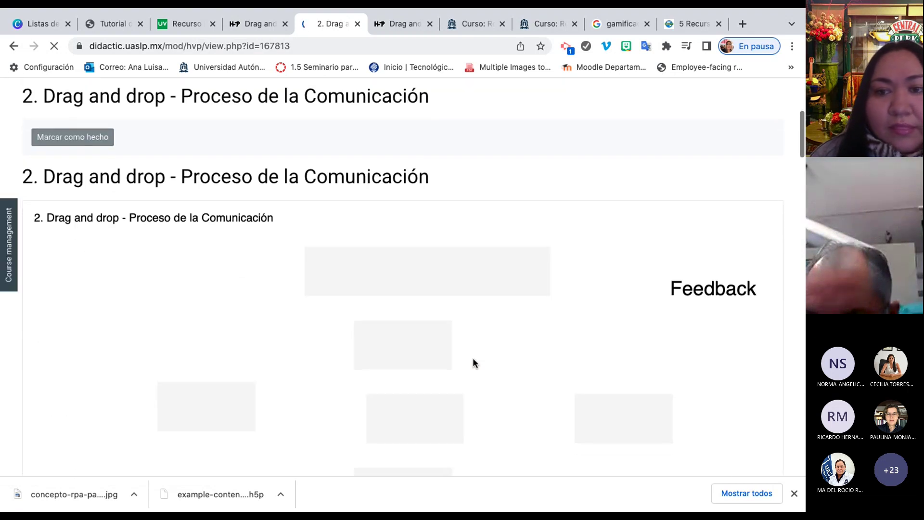
{"action": "scroll", "coordinate": [472, 364], "scroll_direction": "down", "scroll_amount": 3}
{"action": "scroll", "coordinate": [473, 362], "scroll_direction": "down", "scroll_amount": 2}
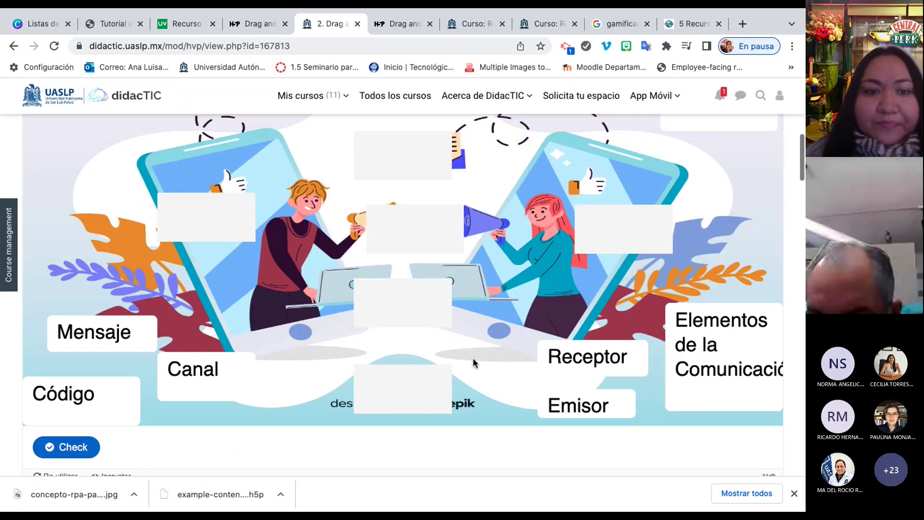
{"action": "scroll", "coordinate": [472, 357], "scroll_direction": "up", "scroll_amount": 1}
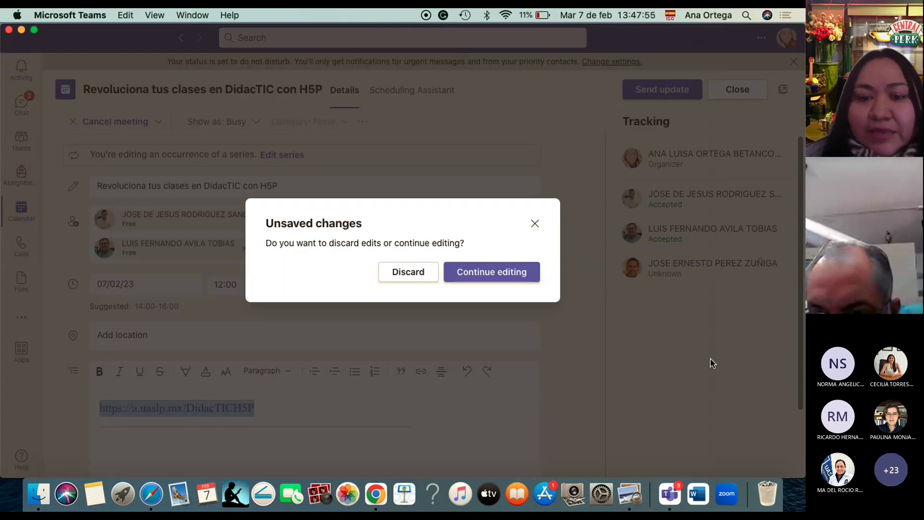
{"action": "left_click", "coordinate": [376, 493]}
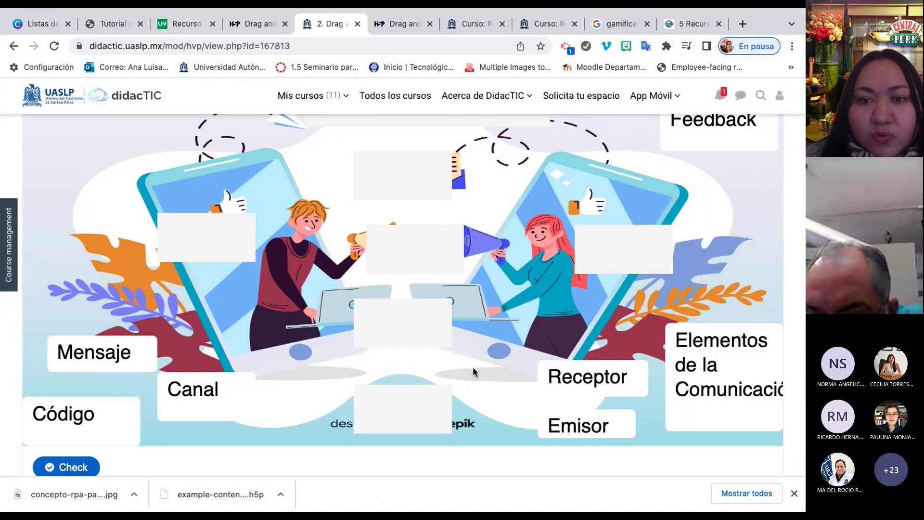
{"action": "scroll", "coordinate": [473, 366], "scroll_direction": "down", "scroll_amount": 2}
{"action": "scroll", "coordinate": [503, 353], "scroll_direction": "up", "scroll_amount": 1}
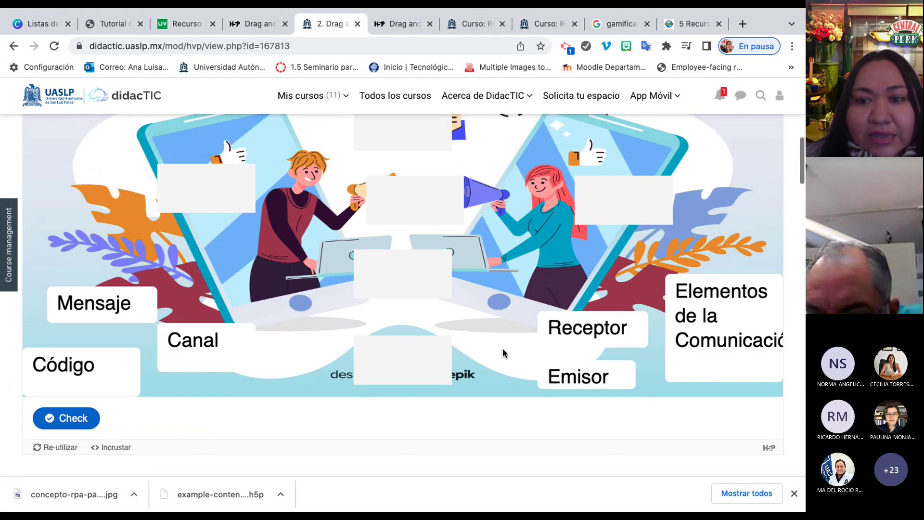
Try to move the Receptor, Elementos de la Comunicación and Emisor labels, and review the whole activity page.
{"action": "left_click_drag", "start_coordinate": [594, 328], "coordinate": [684, 255]}
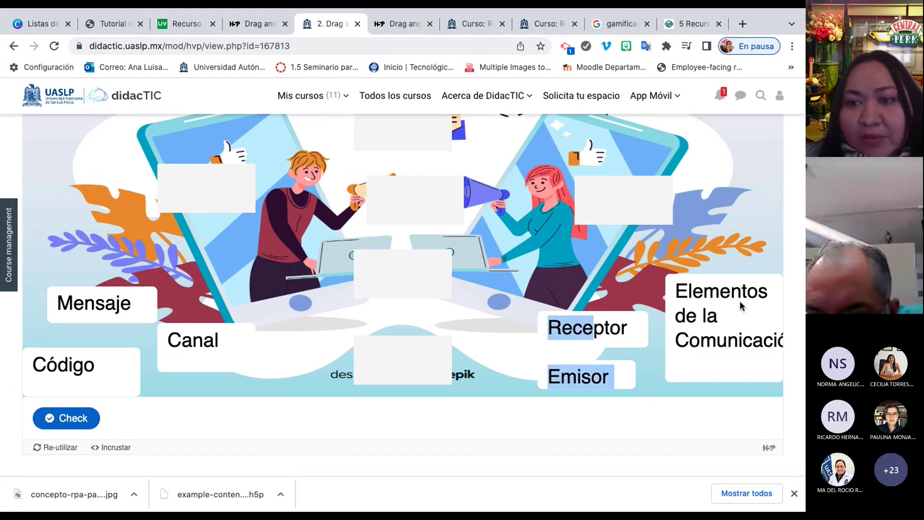
{"action": "left_click_drag", "start_coordinate": [740, 301], "coordinate": [570, 212]}
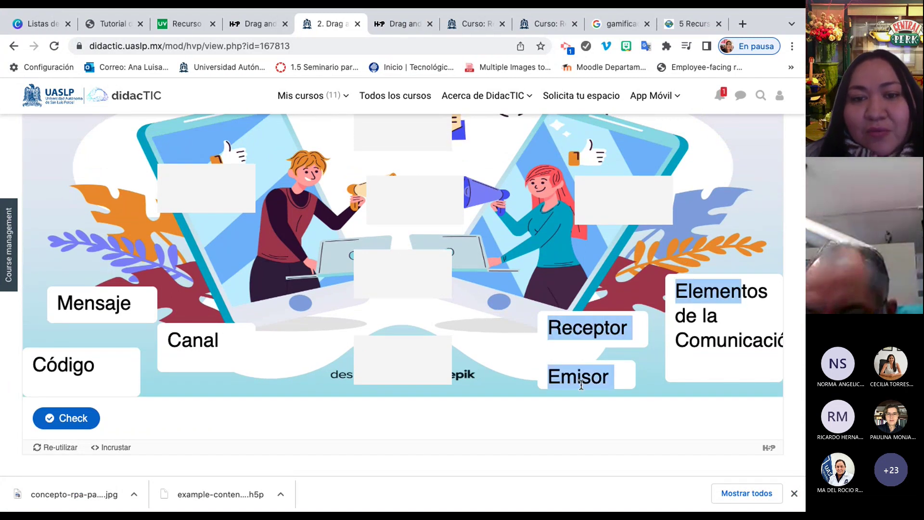
{"action": "left_click_drag", "start_coordinate": [581, 385], "coordinate": [601, 369]}
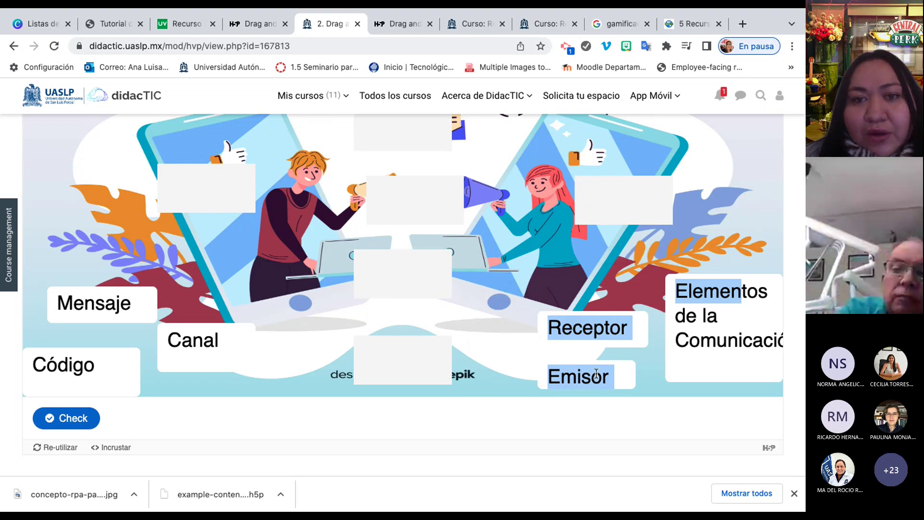
{"action": "scroll", "coordinate": [499, 277], "scroll_direction": "up", "scroll_amount": 4}
{"action": "scroll", "coordinate": [499, 277], "scroll_direction": "down", "scroll_amount": 6}
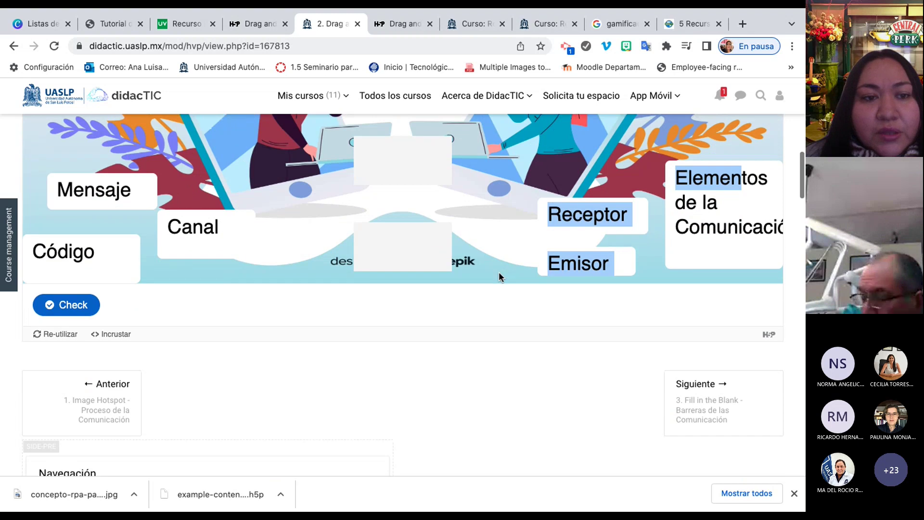
{"action": "scroll", "coordinate": [380, 166], "scroll_direction": "up", "scroll_amount": 6}
{"action": "scroll", "coordinate": [381, 170], "scroll_direction": "up", "scroll_amount": 2}
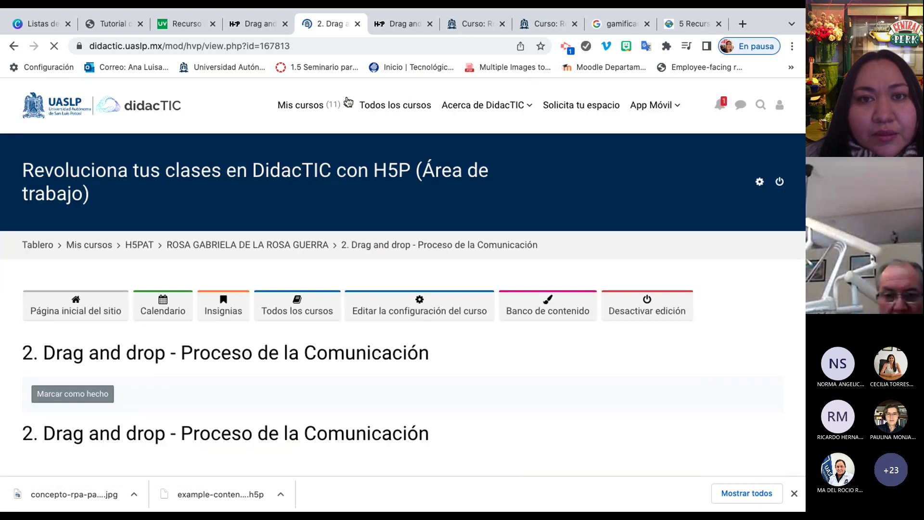
Return to the participant's course section and open the configuration of "2. Drag and drop - Proceso de la Comunicación" in the H5P editor.
{"action": "left_click", "coordinate": [346, 104]}
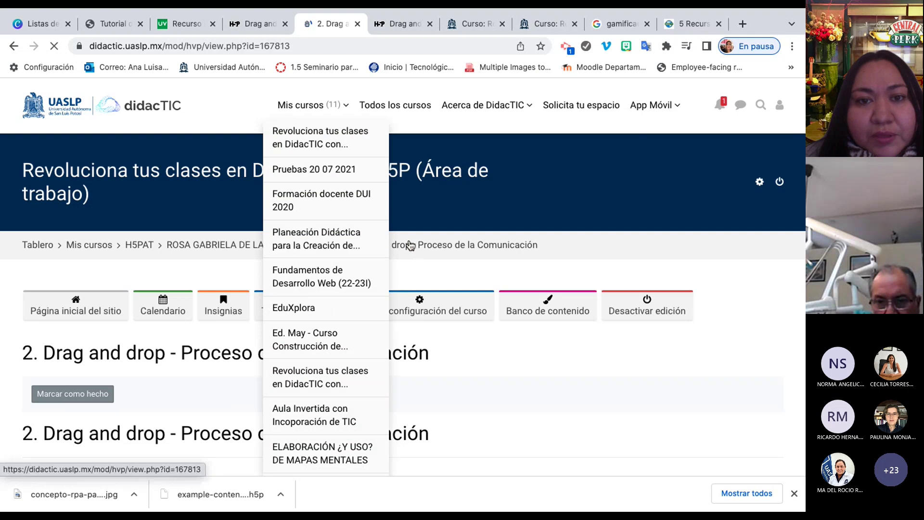
{"action": "left_click", "coordinate": [462, 249]}
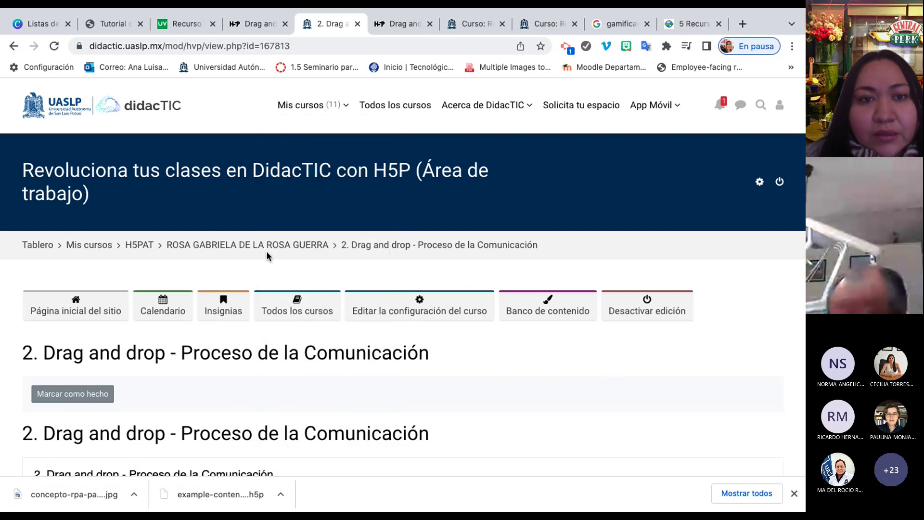
{"action": "left_click", "coordinate": [268, 245]}
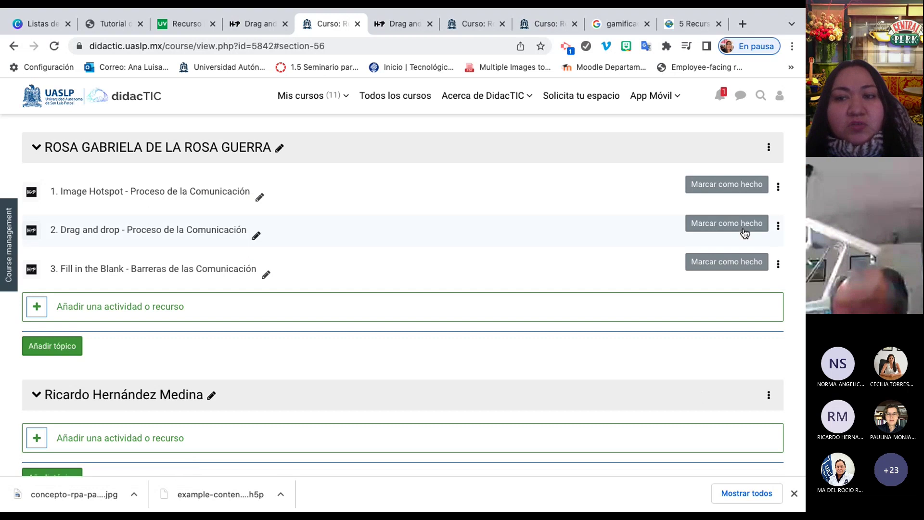
{"action": "left_click", "coordinate": [778, 226]}
{"action": "left_click", "coordinate": [756, 260]}
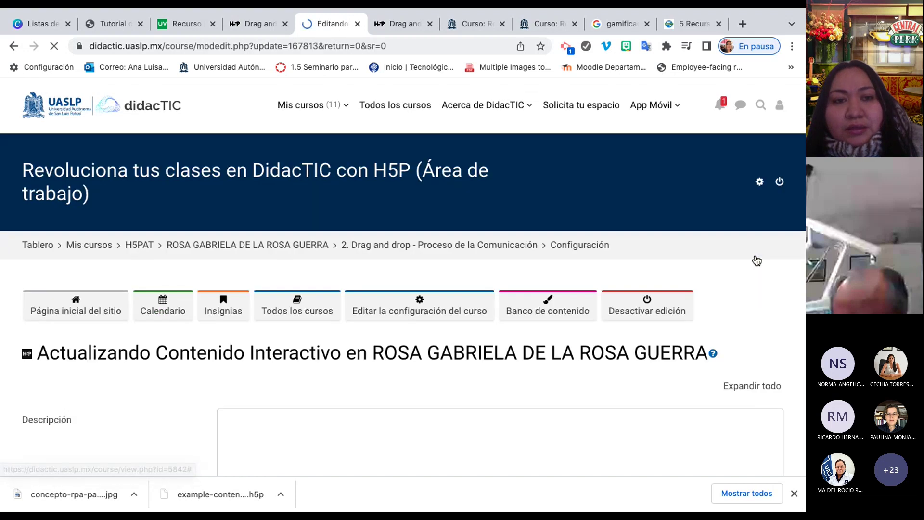
{"action": "scroll", "coordinate": [519, 313], "scroll_direction": "down", "scroll_amount": 7}
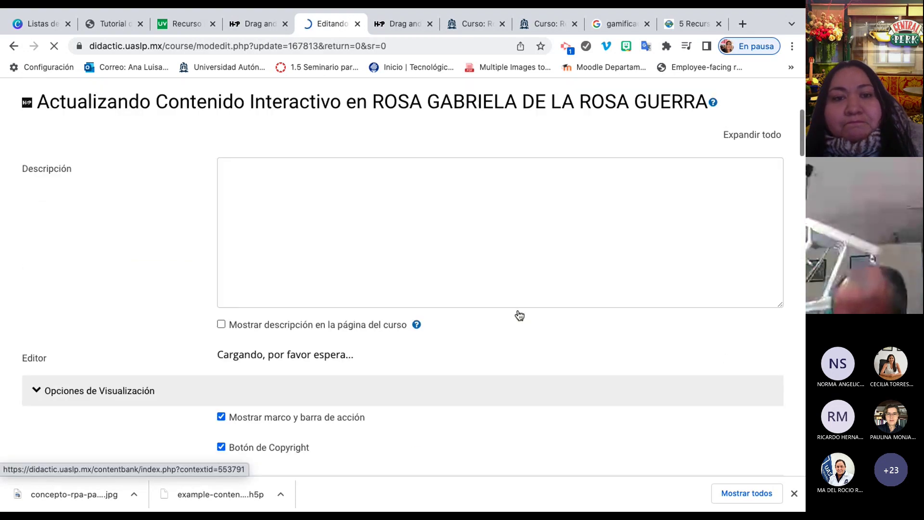
{"action": "scroll", "coordinate": [519, 314], "scroll_direction": "down", "scroll_amount": 5}
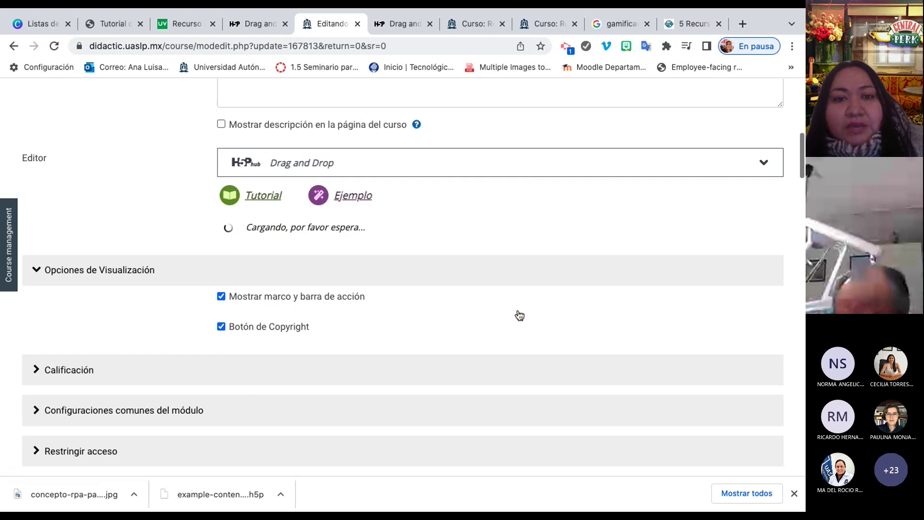
{"action": "scroll", "coordinate": [518, 309], "scroll_direction": "down", "scroll_amount": 3}
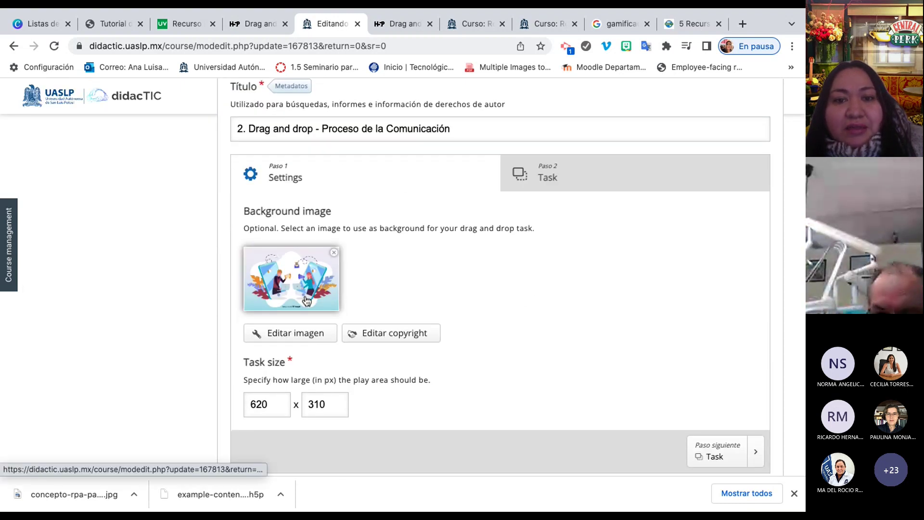
In the Task step, enable Show label for the wide "Elementos de la Comunicación" drop zone and apply the change.
{"action": "left_click", "coordinate": [608, 174]}
{"action": "scroll", "coordinate": [534, 251], "scroll_direction": "down", "scroll_amount": 2}
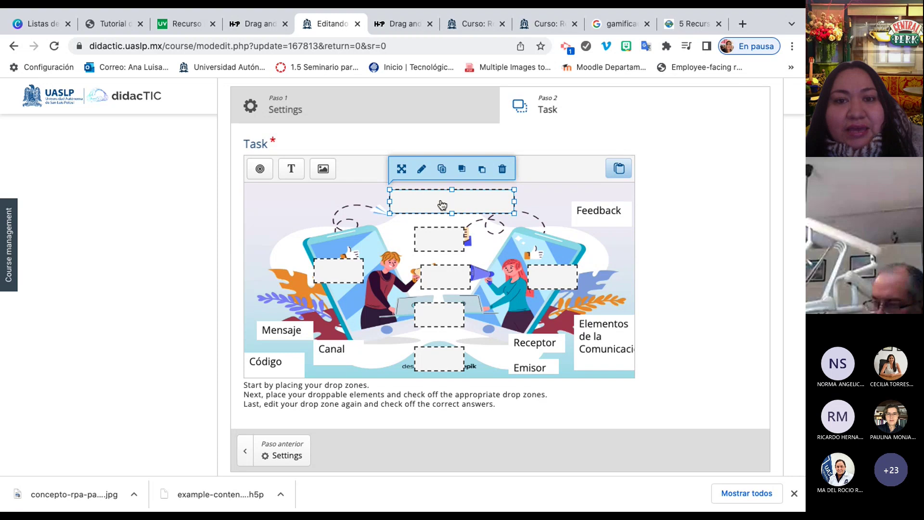
{"action": "left_click", "coordinate": [421, 169]}
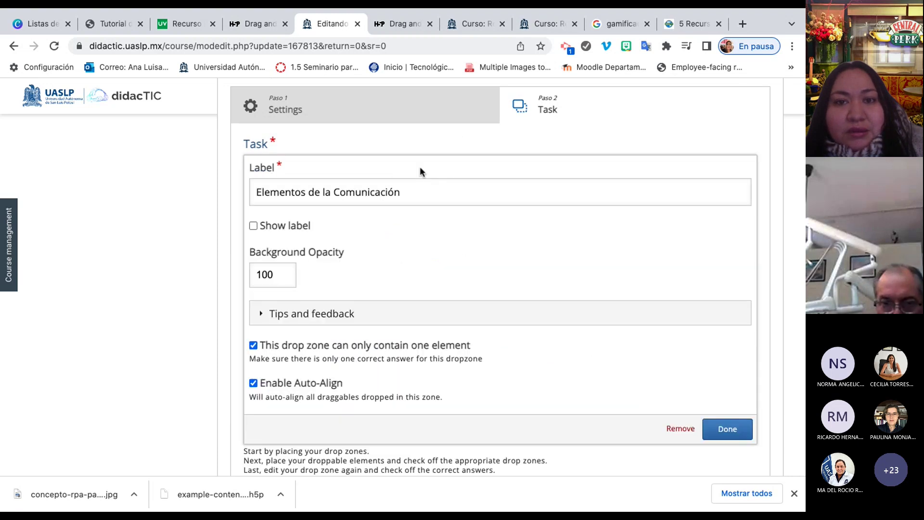
{"action": "scroll", "coordinate": [366, 262], "scroll_direction": "up", "scroll_amount": 1}
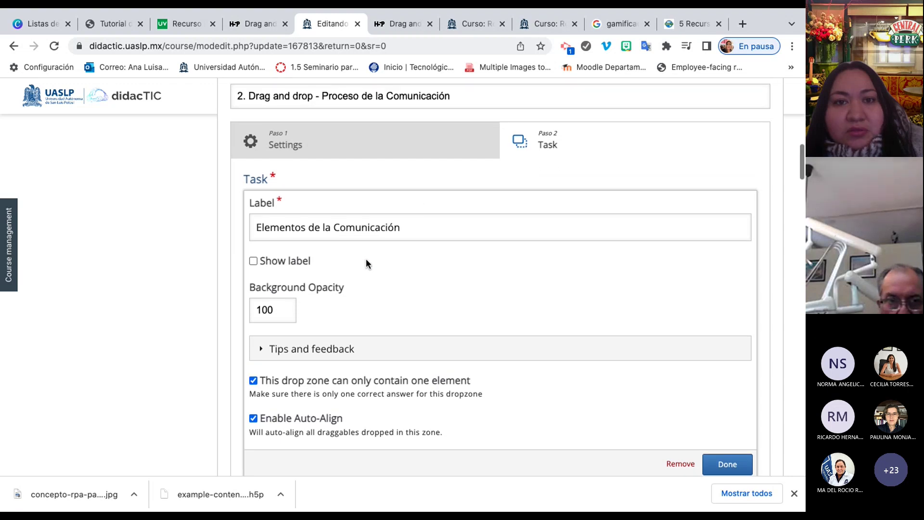
{"action": "left_click", "coordinate": [253, 261]}
{"action": "scroll", "coordinate": [384, 303], "scroll_direction": "down", "scroll_amount": 1}
{"action": "scroll", "coordinate": [385, 308], "scroll_direction": "down", "scroll_amount": 3}
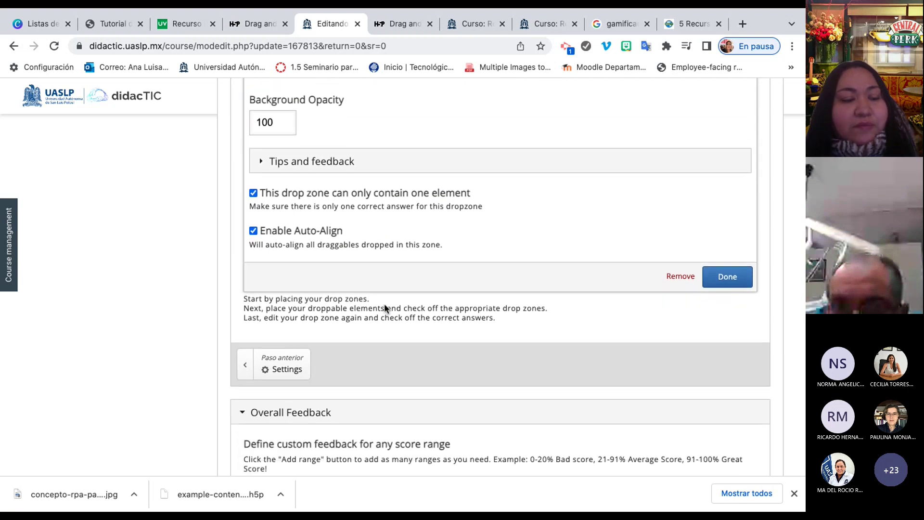
{"action": "left_click", "coordinate": [727, 277]}
{"action": "scroll", "coordinate": [551, 287], "scroll_direction": "up", "scroll_amount": 3}
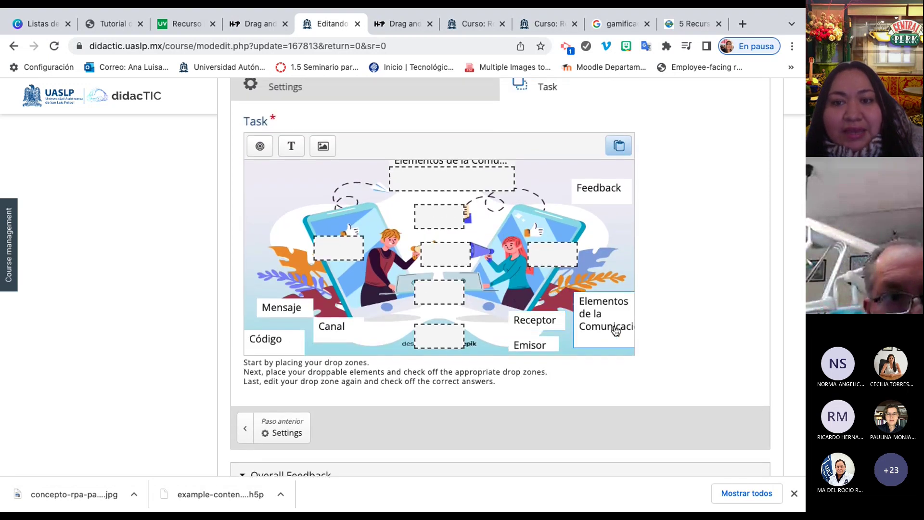
Allow the "Elementos de la Comunicación" text label to be dropped in the Elementos de la Comunicación drop zone and apply the change.
{"action": "mouse_move", "coordinate": [612, 330]}
{"action": "left_mouse_down"}
{"action": "mouse_move", "coordinate": [470, 173]}
{"action": "mouse_move", "coordinate": [568, 224]}
{"action": "mouse_move", "coordinate": [624, 327]}
{"action": "left_mouse_up"}
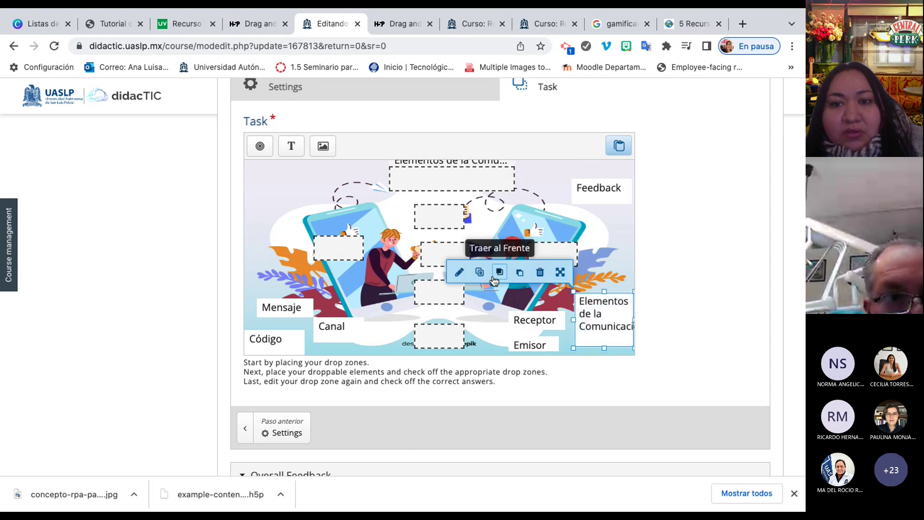
{"action": "left_click", "coordinate": [458, 271]}
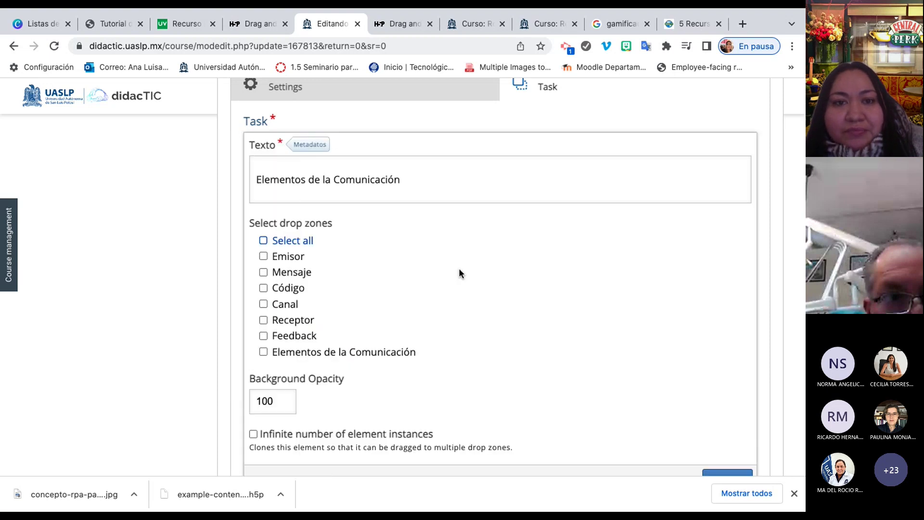
{"action": "left_click", "coordinate": [263, 352]}
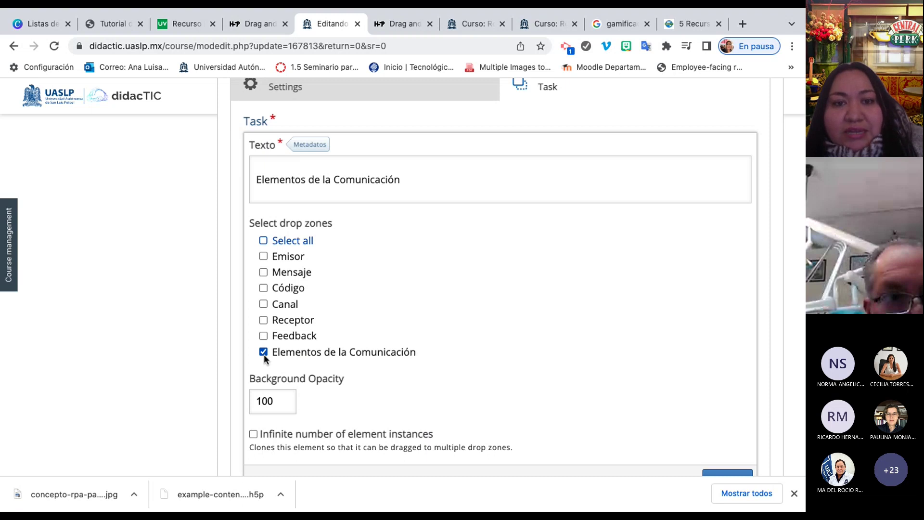
{"action": "scroll", "coordinate": [423, 294], "scroll_direction": "down", "scroll_amount": 4}
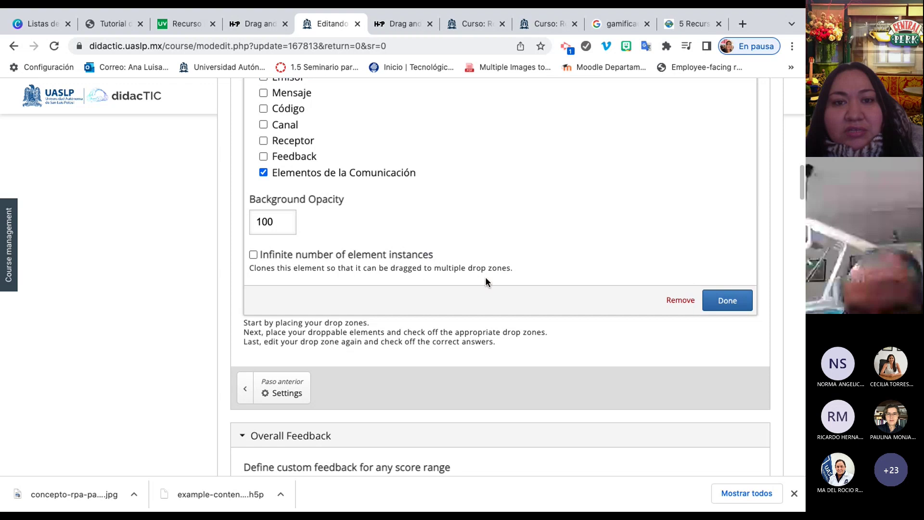
{"action": "left_click", "coordinate": [727, 301]}
Resize the "Elementos de la Comunicación" label into a wider, shorter box above Receptor so its text fits on two lines.
{"action": "scroll", "coordinate": [544, 260], "scroll_direction": "up", "scroll_amount": 2}
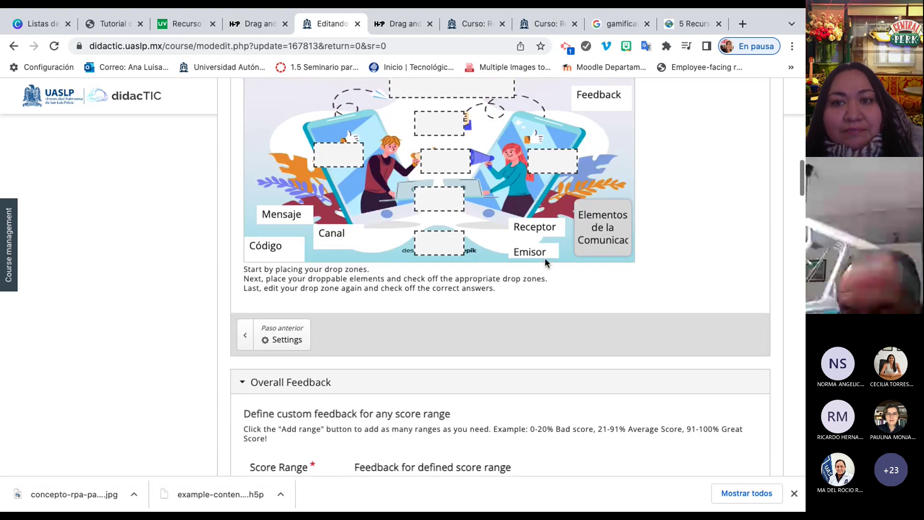
{"action": "scroll", "coordinate": [545, 259], "scroll_direction": "up", "scroll_amount": 1}
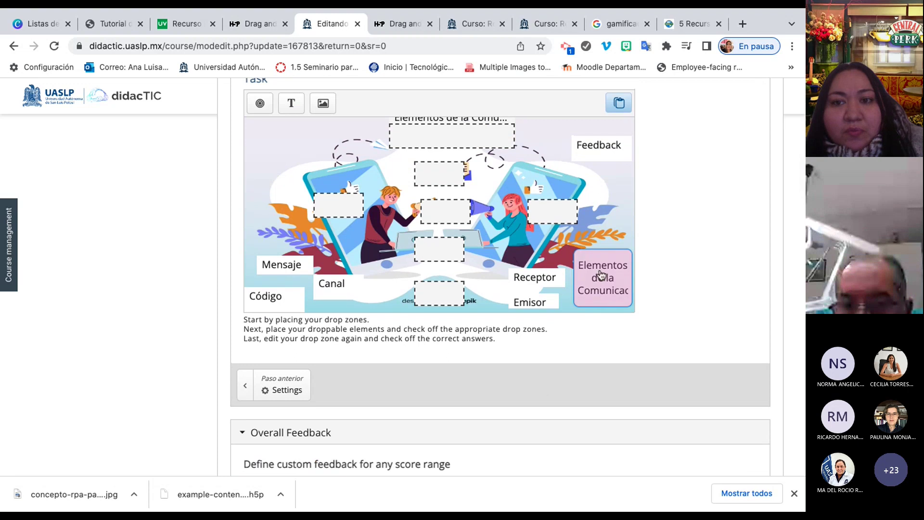
{"action": "left_click_drag", "start_coordinate": [606, 277], "coordinate": [633, 260]}
{"action": "left_click_drag", "start_coordinate": [571, 288], "coordinate": [573, 262]}
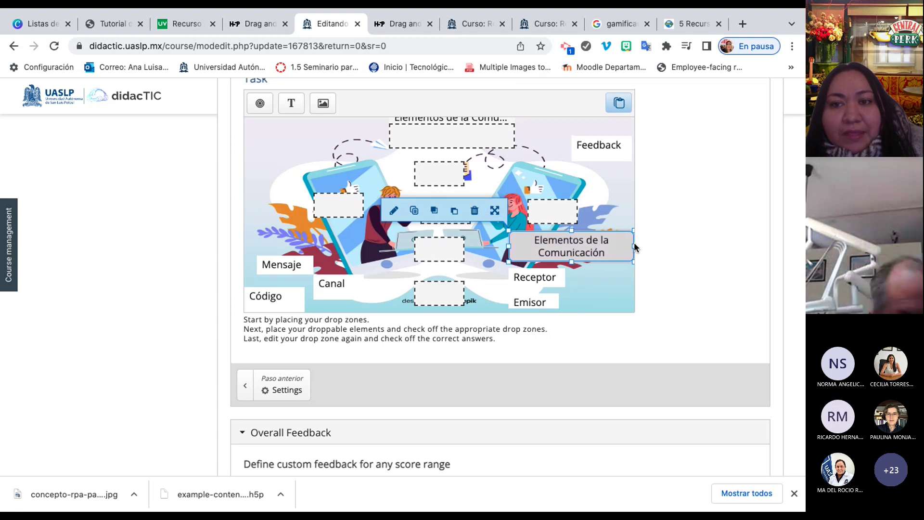
{"action": "left_click_drag", "start_coordinate": [633, 246], "coordinate": [626, 249]}
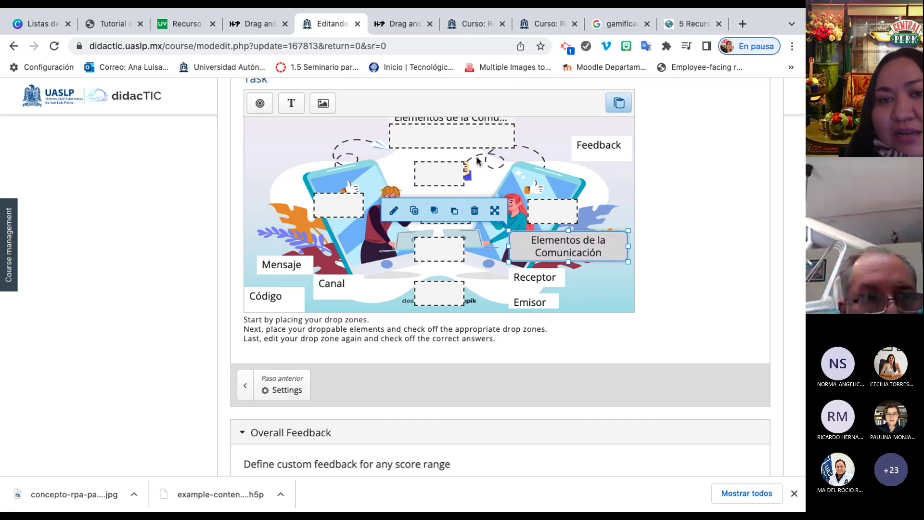
In the wide Elementos de la Comunicación drop zone, disable Show label, mark "Text: Elementos de la Comunicación" as correct, and apply.
{"action": "scroll", "coordinate": [496, 206], "scroll_direction": "up", "scroll_amount": 1}
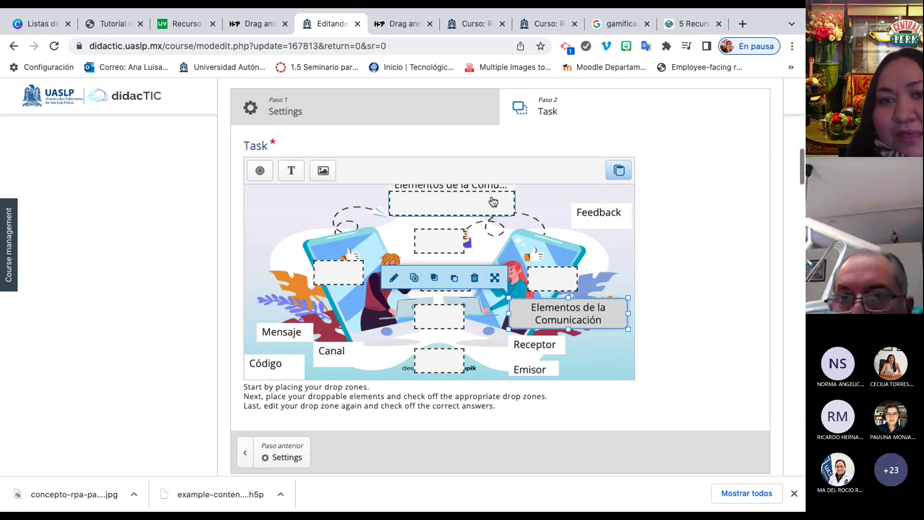
{"action": "left_click", "coordinate": [496, 200]}
{"action": "left_click", "coordinate": [422, 171]}
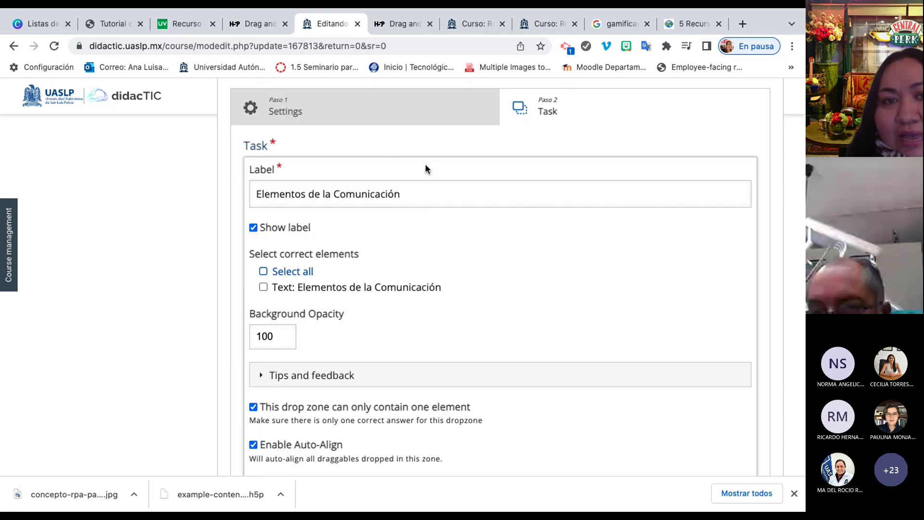
{"action": "left_click", "coordinate": [253, 228]}
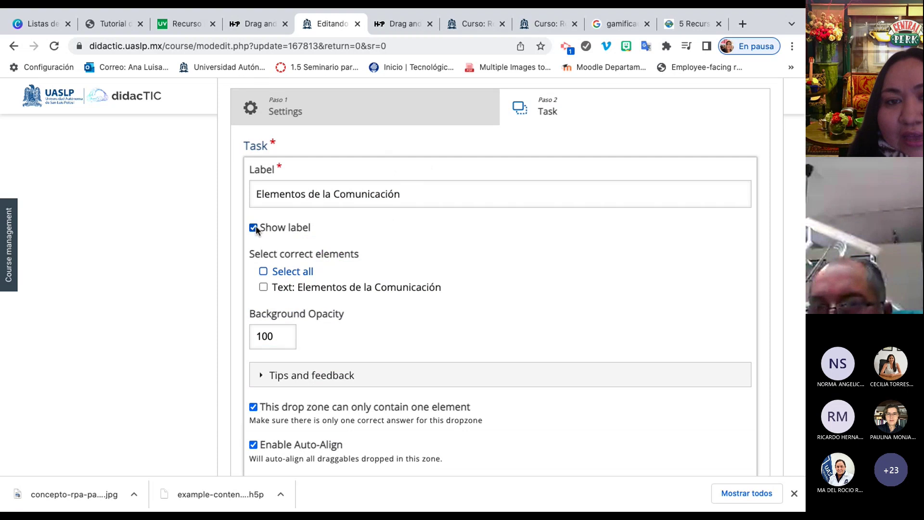
{"action": "left_click", "coordinate": [263, 287]}
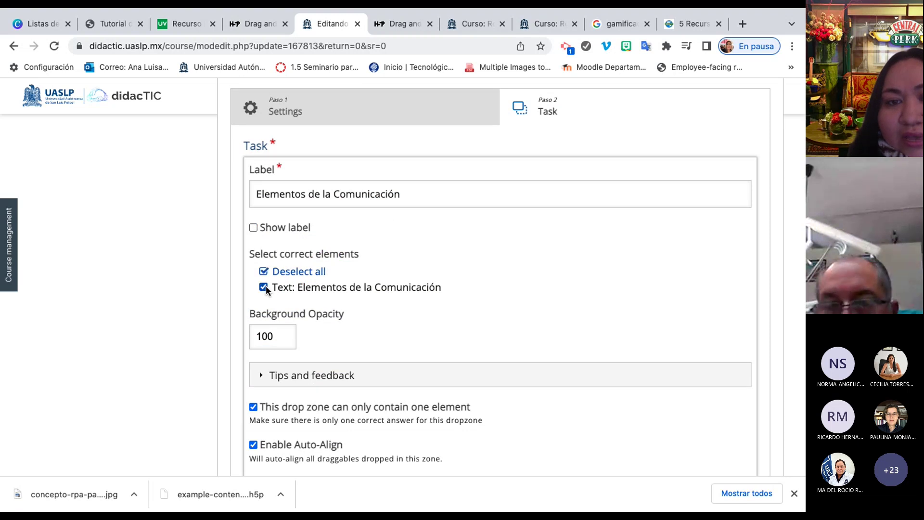
{"action": "scroll", "coordinate": [361, 315], "scroll_direction": "down", "scroll_amount": 2}
{"action": "scroll", "coordinate": [362, 315], "scroll_direction": "down", "scroll_amount": 2}
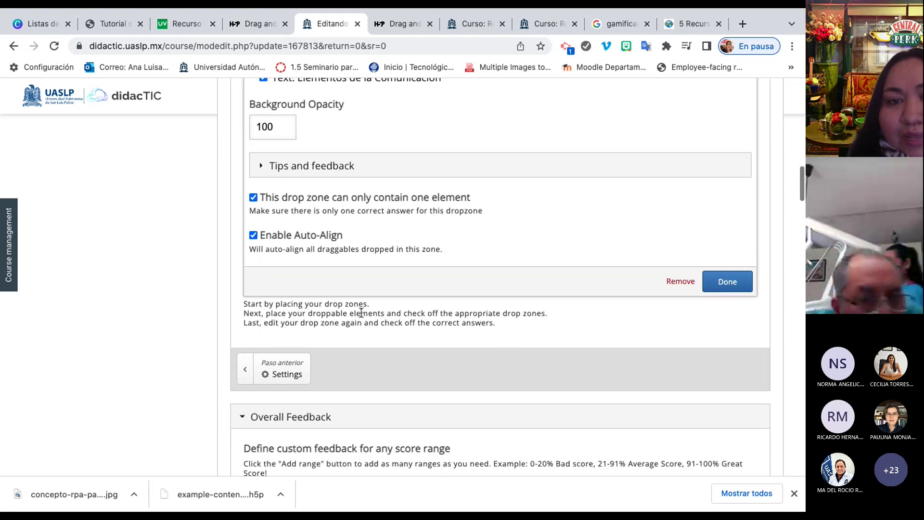
{"action": "scroll", "coordinate": [362, 314], "scroll_direction": "up", "scroll_amount": 5}
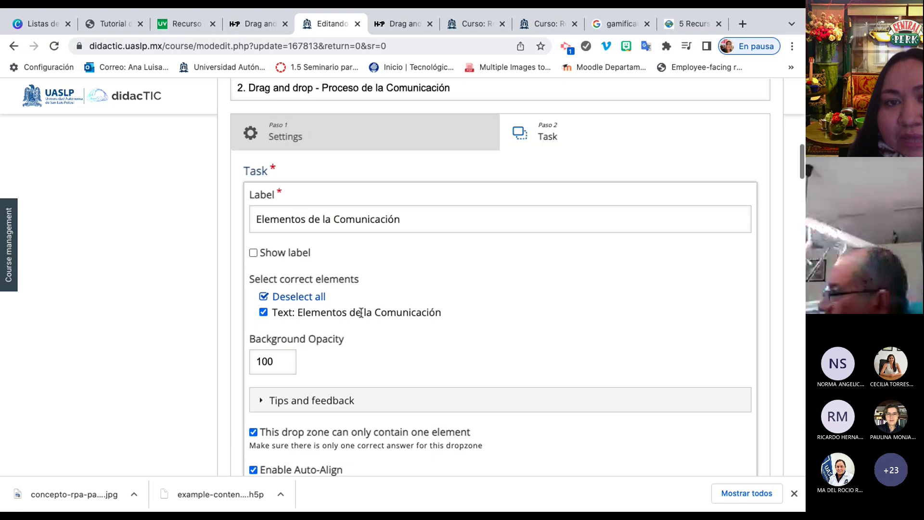
{"action": "scroll", "coordinate": [362, 315], "scroll_direction": "down", "scroll_amount": 3}
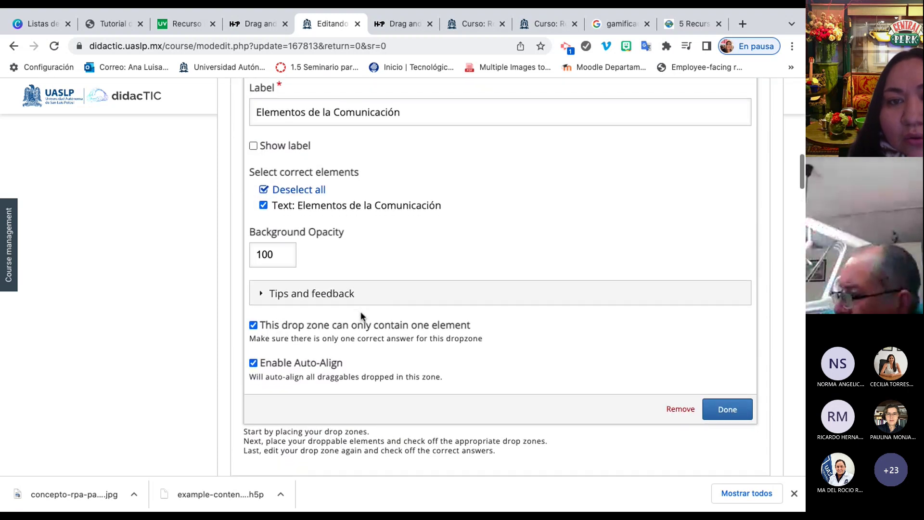
{"action": "scroll", "coordinate": [362, 315], "scroll_direction": "down", "scroll_amount": 3}
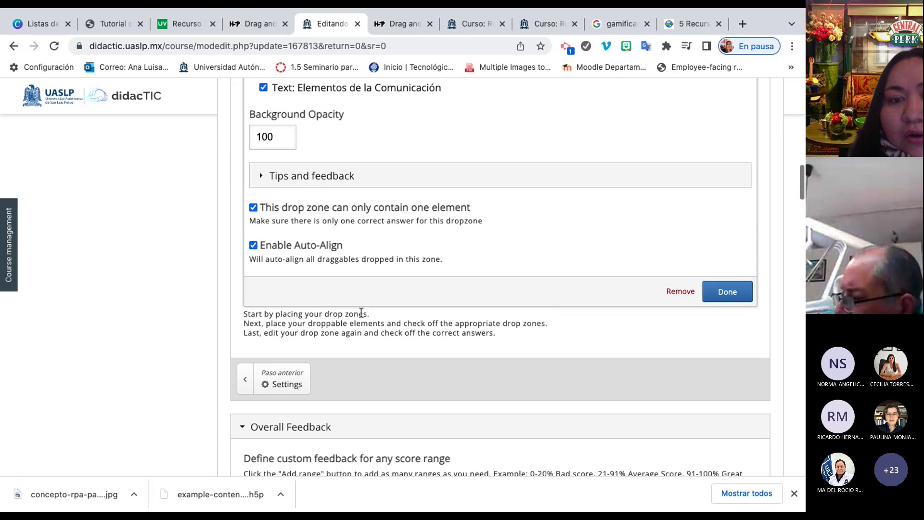
{"action": "left_click", "coordinate": [727, 292]}
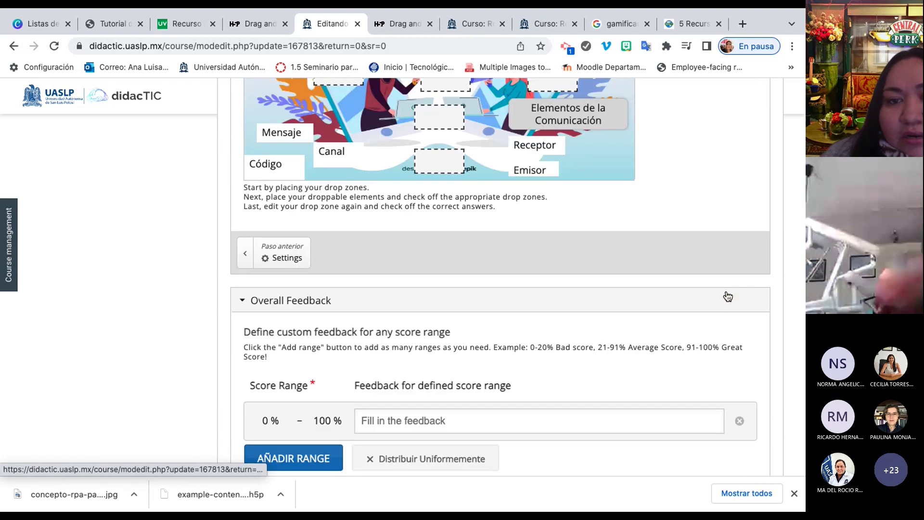
Set the Mensaje drop zone to contain only one element with Auto-Align enabled, leave Show label off, and apply the settings.
{"action": "scroll", "coordinate": [577, 214], "scroll_direction": "up", "scroll_amount": 3}
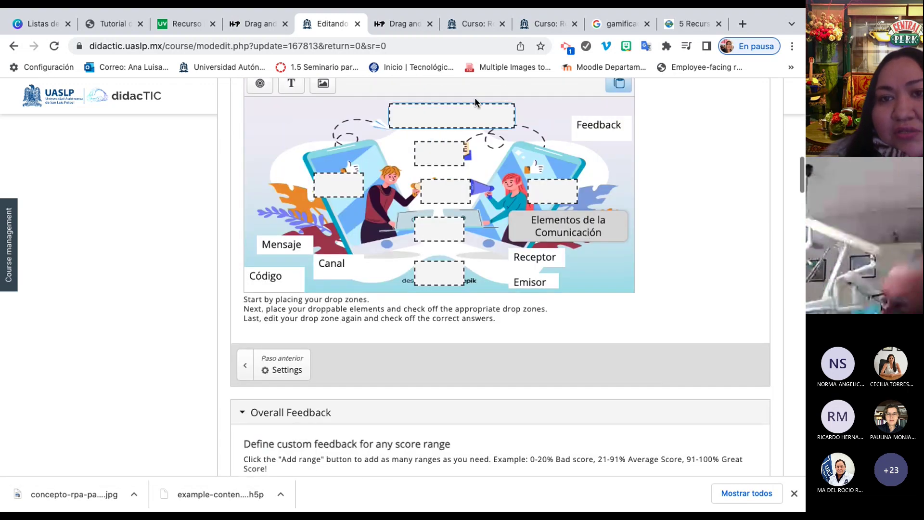
{"action": "left_click", "coordinate": [580, 242]}
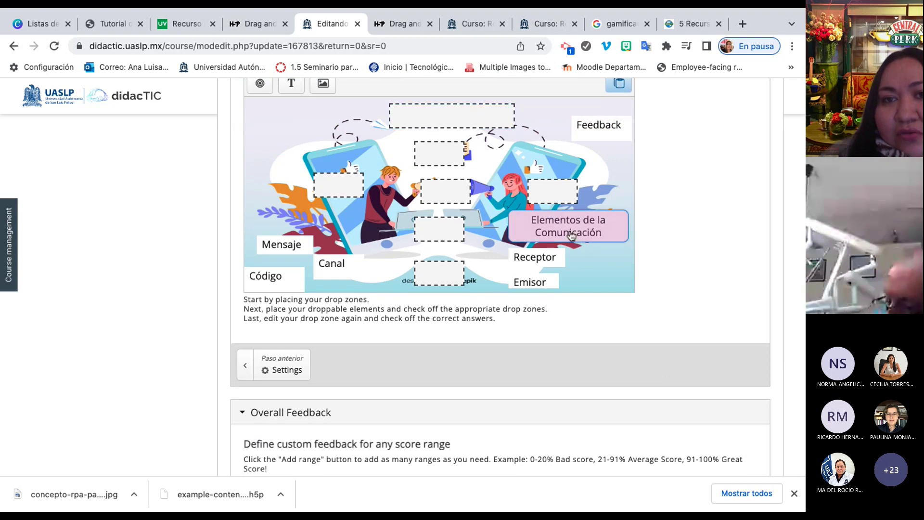
{"action": "left_click", "coordinate": [446, 155]}
{"action": "left_click", "coordinate": [446, 155]}
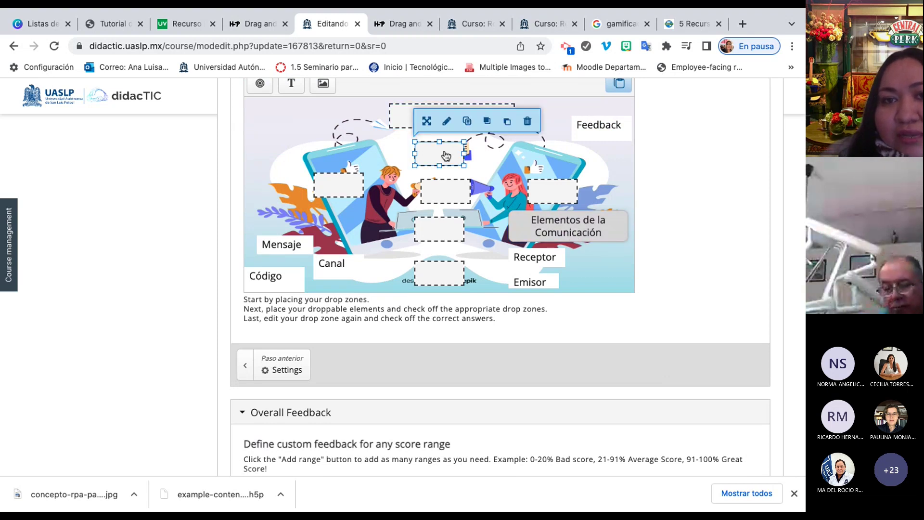
{"action": "left_click", "coordinate": [447, 124]}
{"action": "scroll", "coordinate": [446, 123], "scroll_direction": "up", "scroll_amount": 3}
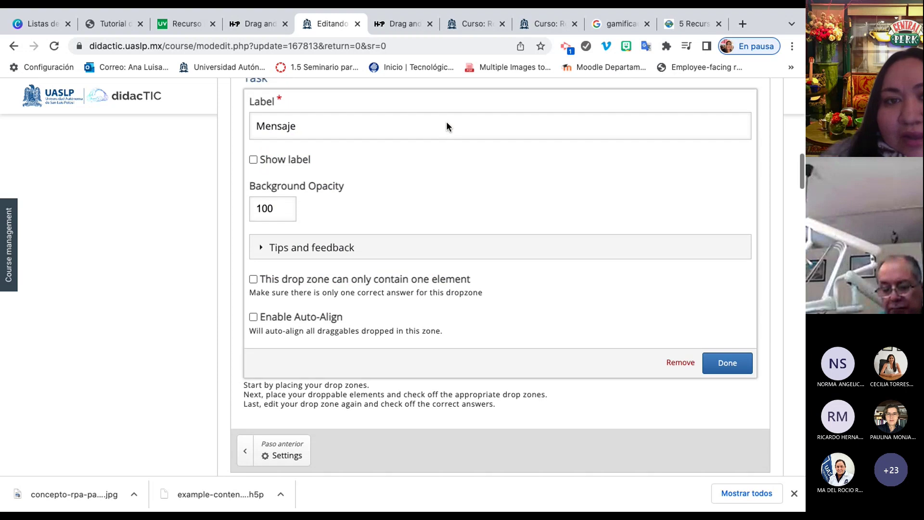
{"action": "scroll", "coordinate": [447, 126], "scroll_direction": "down", "scroll_amount": 2}
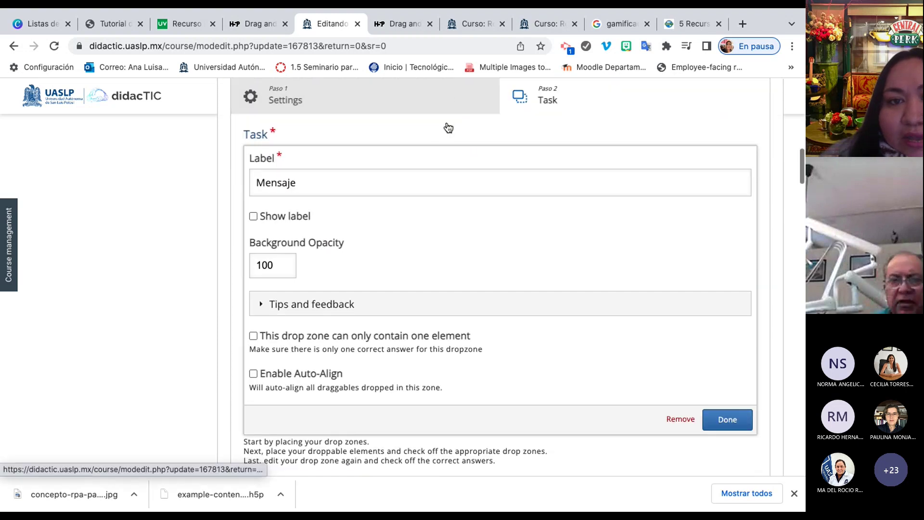
{"action": "scroll", "coordinate": [539, 111], "scroll_direction": "down", "scroll_amount": 1}
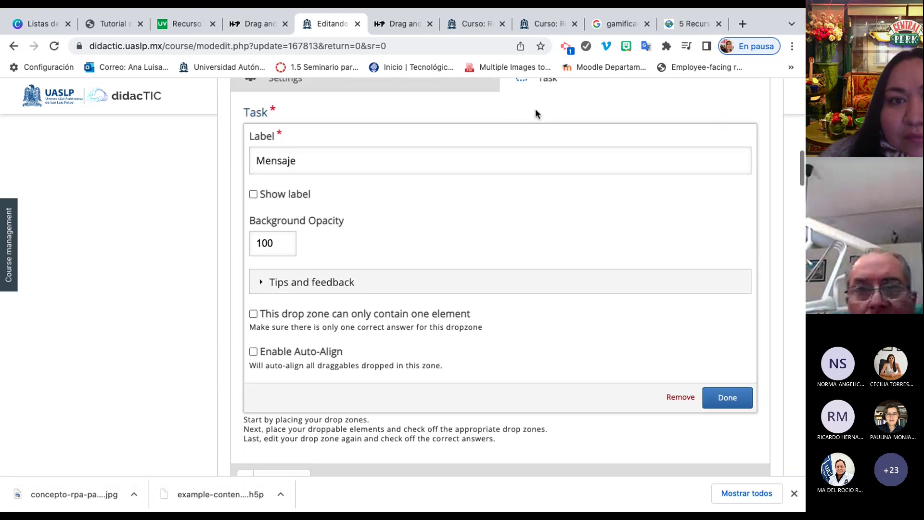
{"action": "scroll", "coordinate": [535, 113], "scroll_direction": "up", "scroll_amount": 1}
{"action": "scroll", "coordinate": [535, 114], "scroll_direction": "up", "scroll_amount": 1}
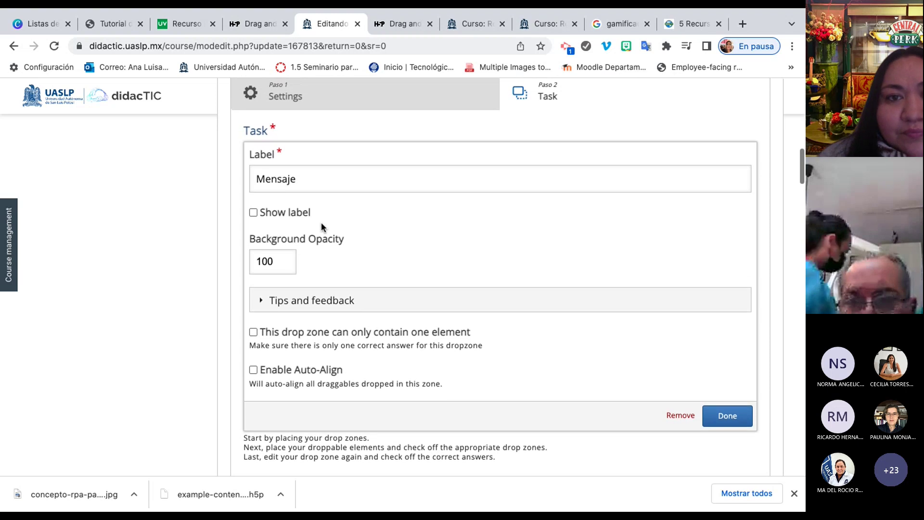
{"action": "left_click", "coordinate": [253, 212]}
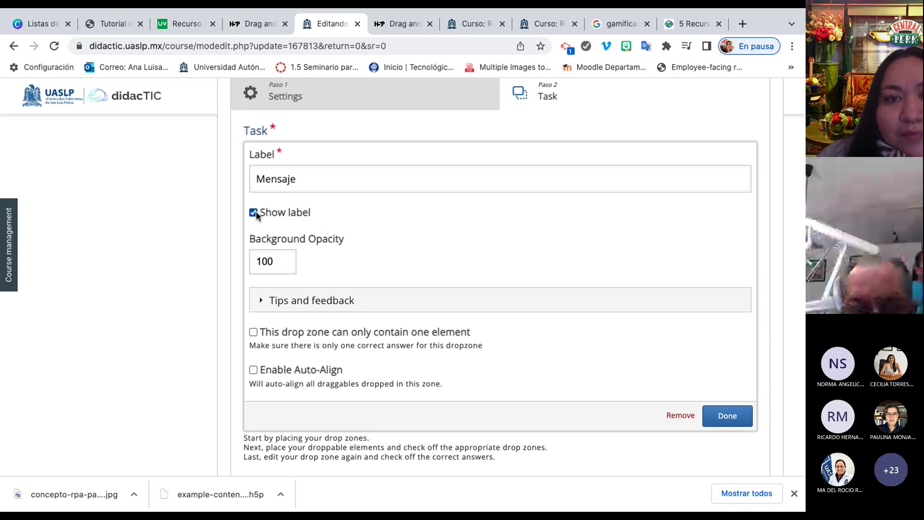
{"action": "scroll", "coordinate": [326, 272], "scroll_direction": "down", "scroll_amount": 1}
{"action": "scroll", "coordinate": [326, 273], "scroll_direction": "down", "scroll_amount": 2}
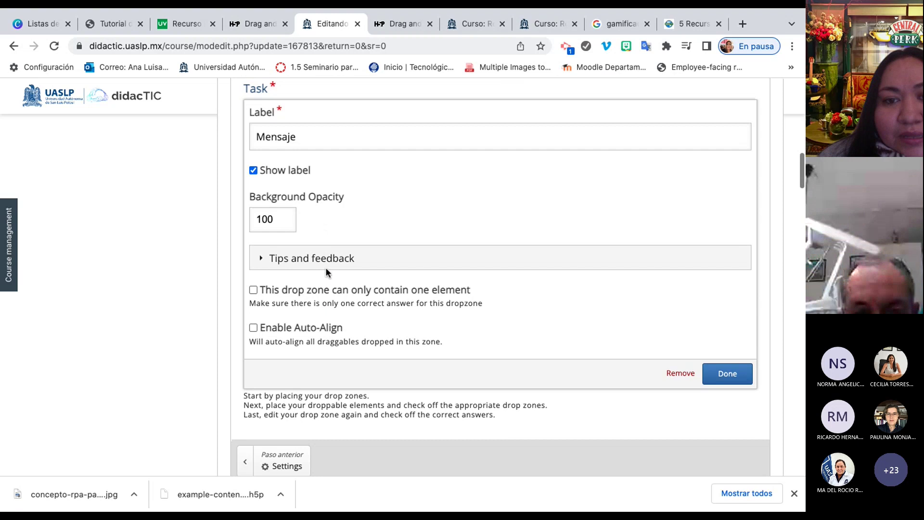
{"action": "left_click", "coordinate": [254, 291]}
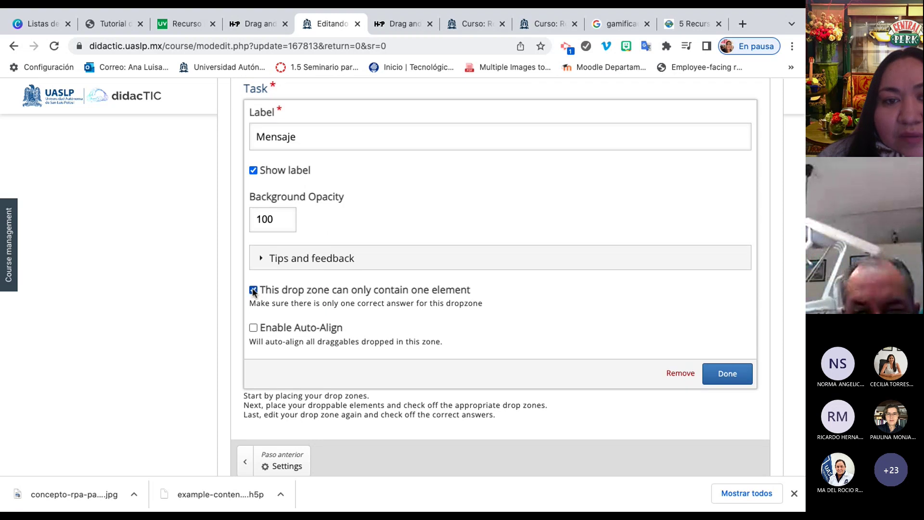
{"action": "left_click", "coordinate": [252, 328]}
{"action": "left_click", "coordinate": [253, 171]}
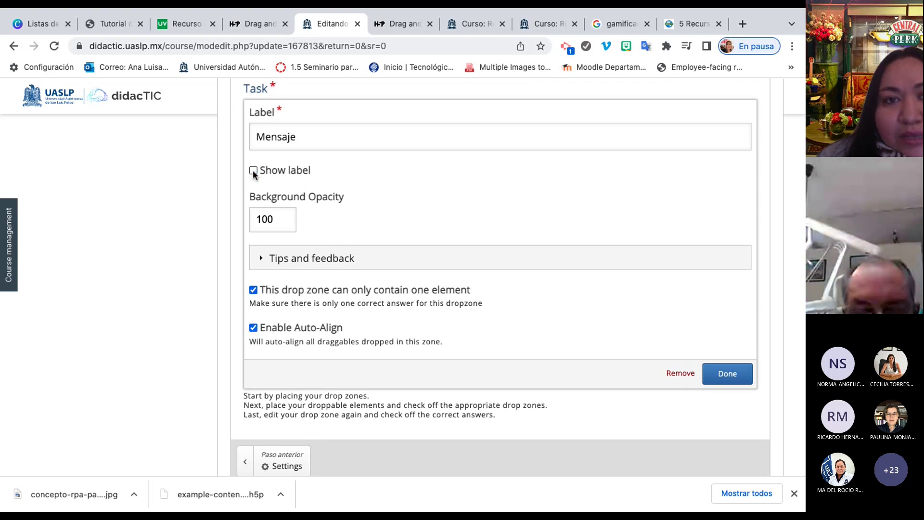
{"action": "scroll", "coordinate": [409, 260], "scroll_direction": "down", "scroll_amount": 3}
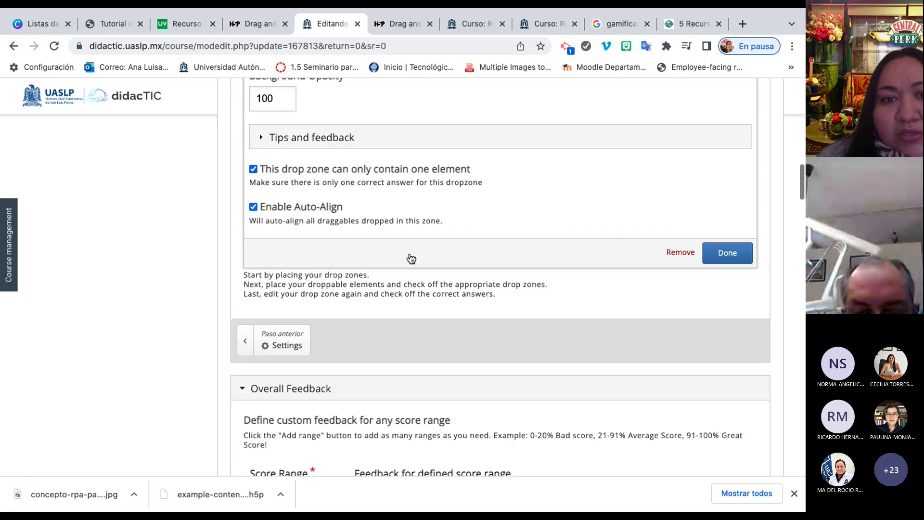
{"action": "left_click", "coordinate": [728, 252]}
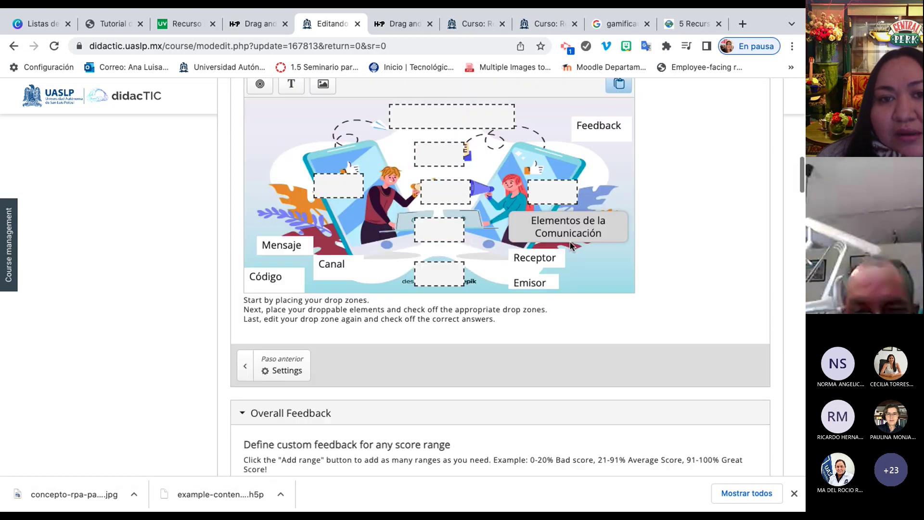
Allow the "Mensaje" text label to be dropped in the Mensaje drop zone and apply the change.
{"action": "left_click", "coordinate": [286, 247]}
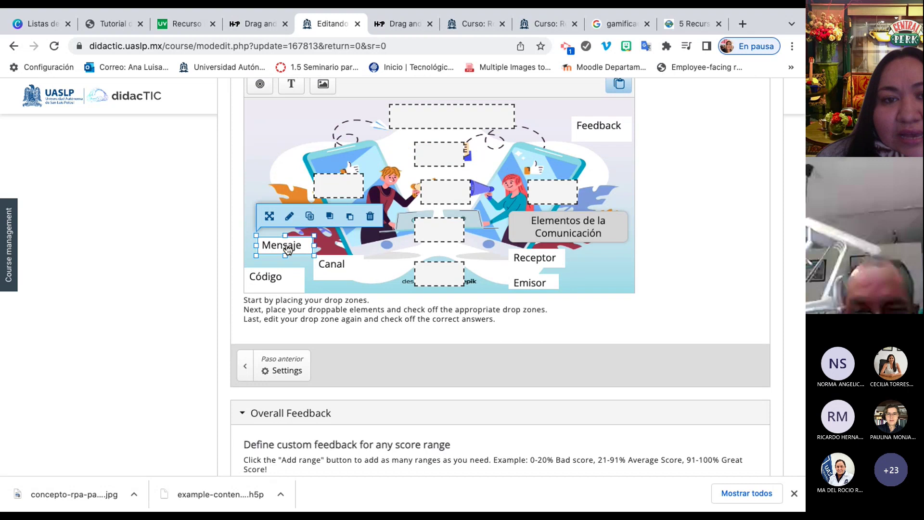
{"action": "left_click", "coordinate": [290, 217]}
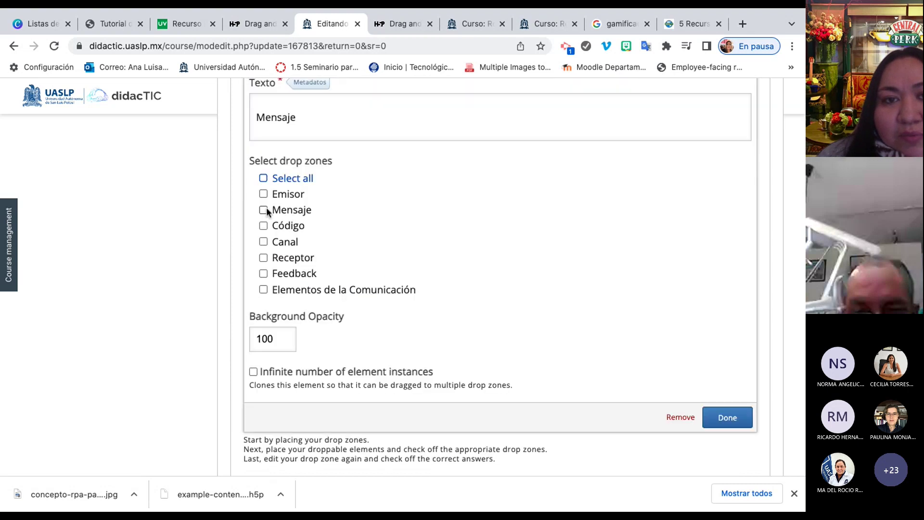
{"action": "scroll", "coordinate": [266, 210], "scroll_direction": "up", "scroll_amount": 1}
{"action": "scroll", "coordinate": [266, 211], "scroll_direction": "down", "scroll_amount": 2}
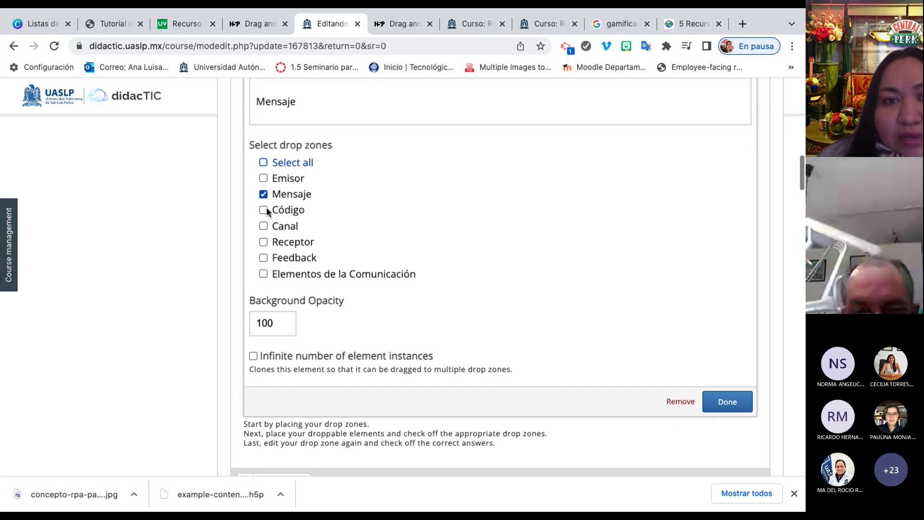
{"action": "scroll", "coordinate": [266, 210], "scroll_direction": "down", "scroll_amount": 3}
{"action": "scroll", "coordinate": [266, 210], "scroll_direction": "up", "scroll_amount": 5}
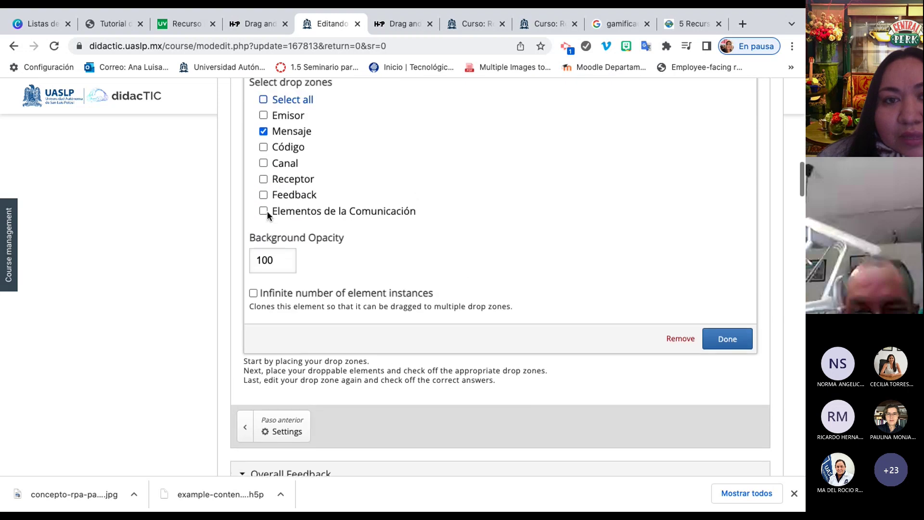
{"action": "scroll", "coordinate": [266, 210], "scroll_direction": "down", "scroll_amount": 1}
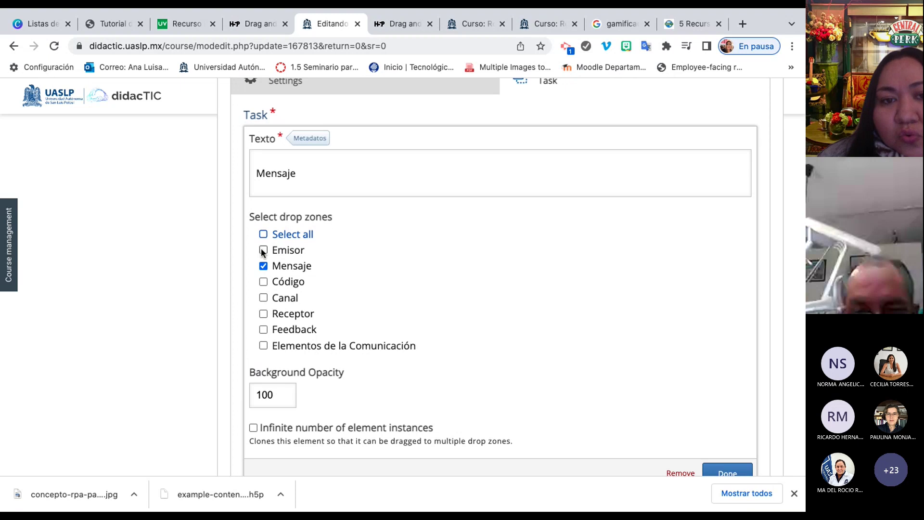
{"action": "scroll", "coordinate": [416, 231], "scroll_direction": "down", "scroll_amount": 5}
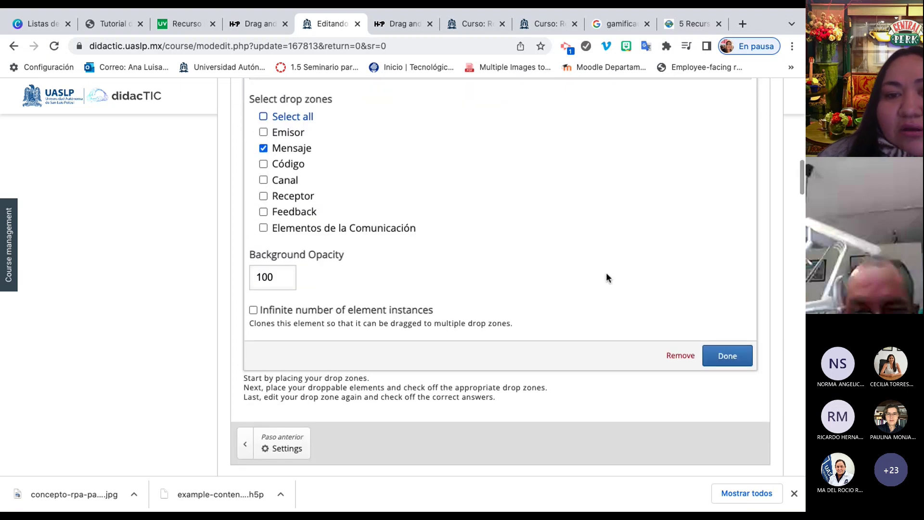
{"action": "left_click", "coordinate": [730, 361]}
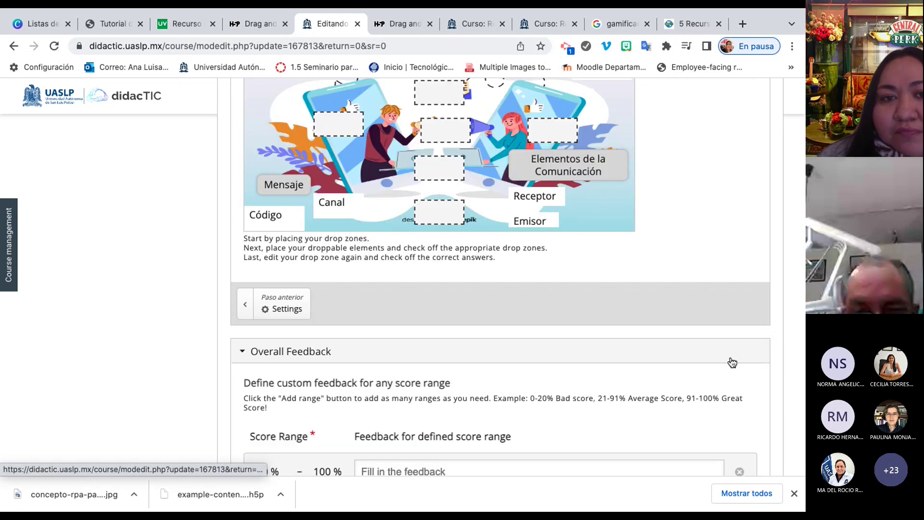
In the Mensaje drop zone below the wide one, mark "Text: Mensaje" as the correct element and apply.
{"action": "scroll", "coordinate": [493, 275], "scroll_direction": "up", "scroll_amount": 2}
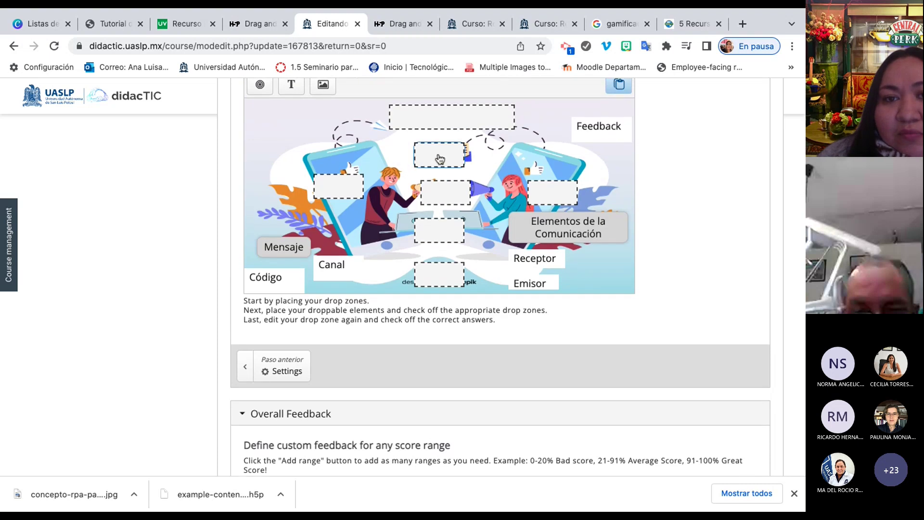
{"action": "left_click", "coordinate": [440, 159]}
{"action": "left_click", "coordinate": [443, 125]}
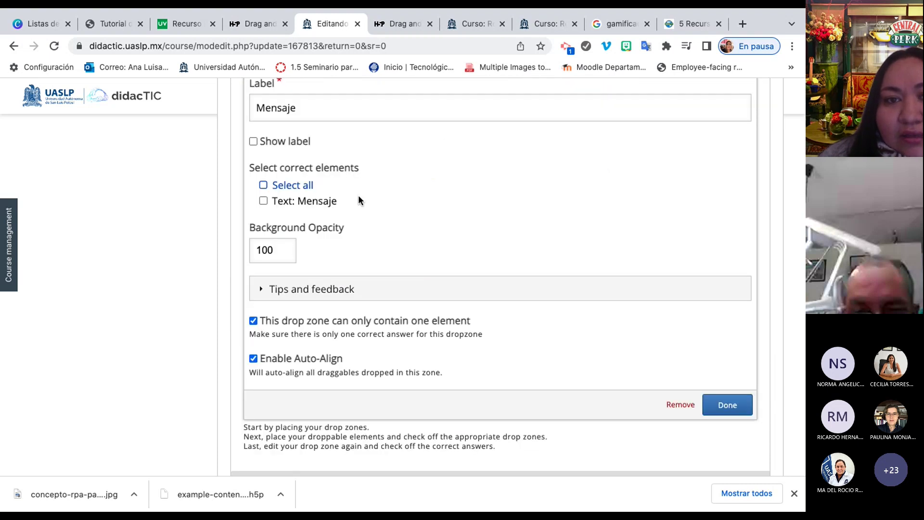
{"action": "left_click", "coordinate": [263, 185]}
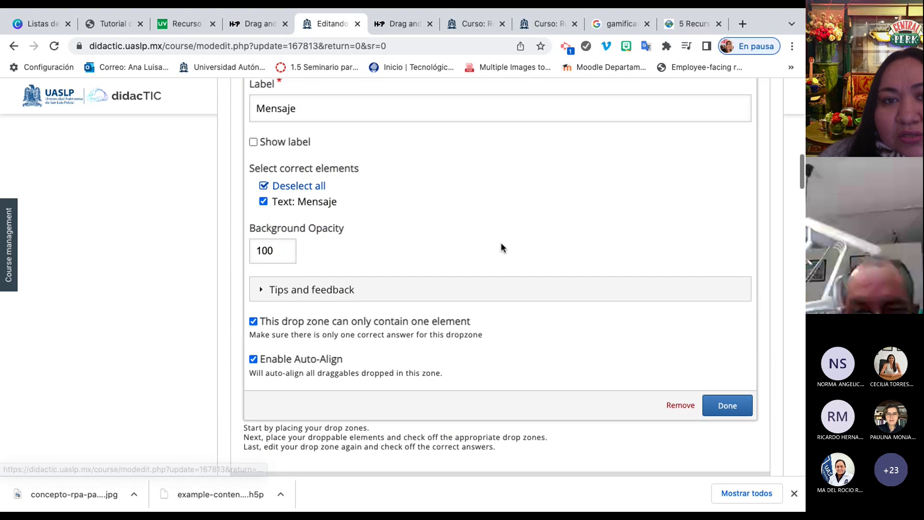
{"action": "scroll", "coordinate": [501, 247], "scroll_direction": "up", "scroll_amount": 3}
{"action": "scroll", "coordinate": [502, 247], "scroll_direction": "down", "scroll_amount": 1}
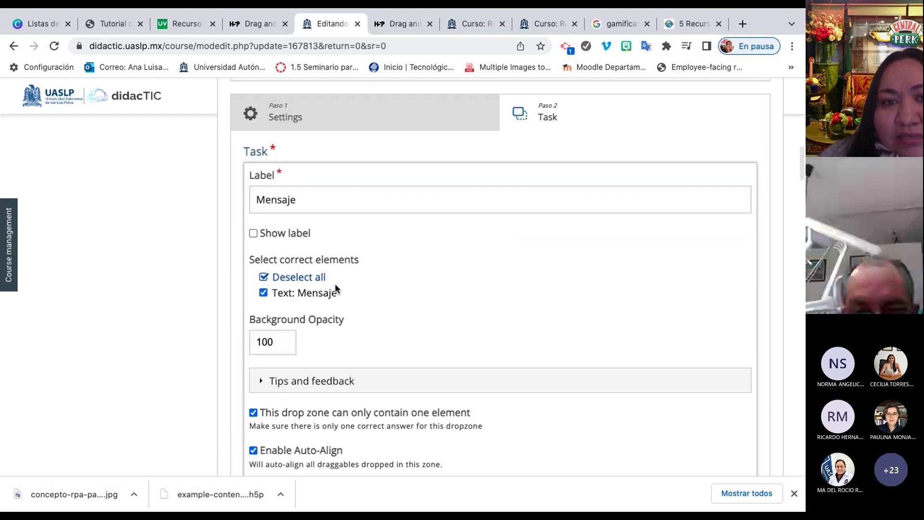
{"action": "scroll", "coordinate": [471, 314], "scroll_direction": "down", "scroll_amount": 1}
{"action": "scroll", "coordinate": [469, 312], "scroll_direction": "down", "scroll_amount": 4}
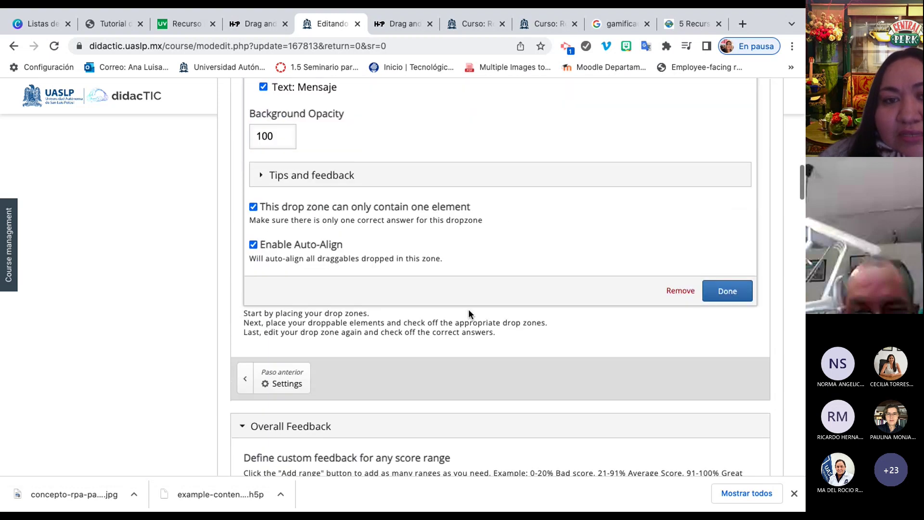
{"action": "left_click", "coordinate": [716, 297]}
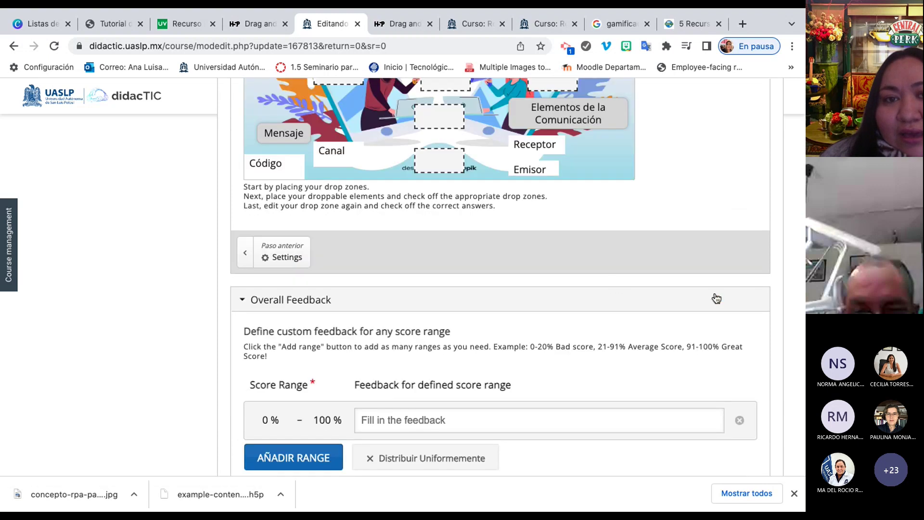
Set the Emisor drop zone beside the man to contain only one element, enable Auto-Align, and apply the settings.
{"action": "scroll", "coordinate": [530, 239], "scroll_direction": "up", "scroll_amount": 2}
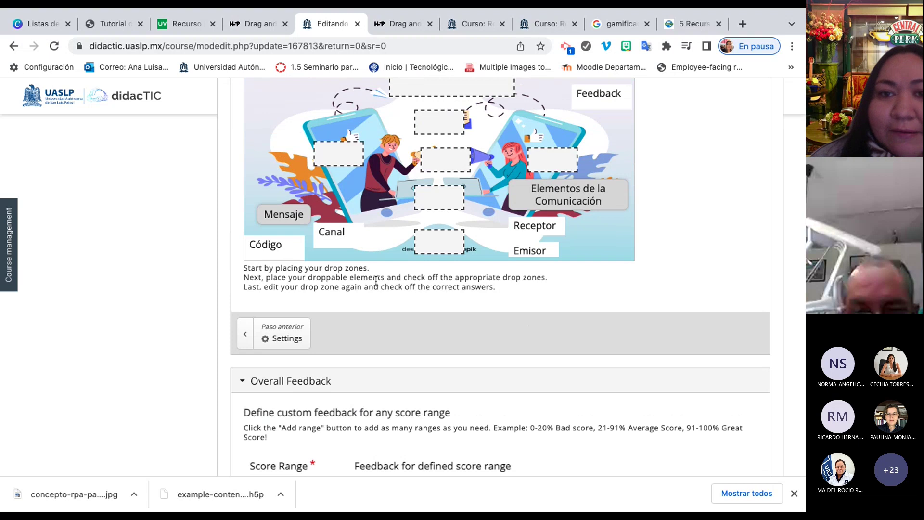
{"action": "scroll", "coordinate": [481, 202], "scroll_direction": "up", "scroll_amount": 1}
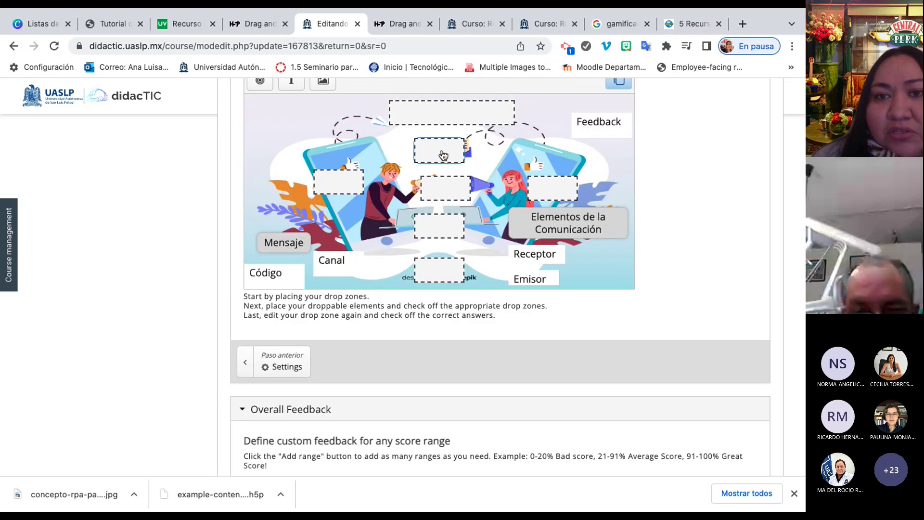
{"action": "left_click", "coordinate": [331, 180]}
{"action": "left_click", "coordinate": [344, 149]}
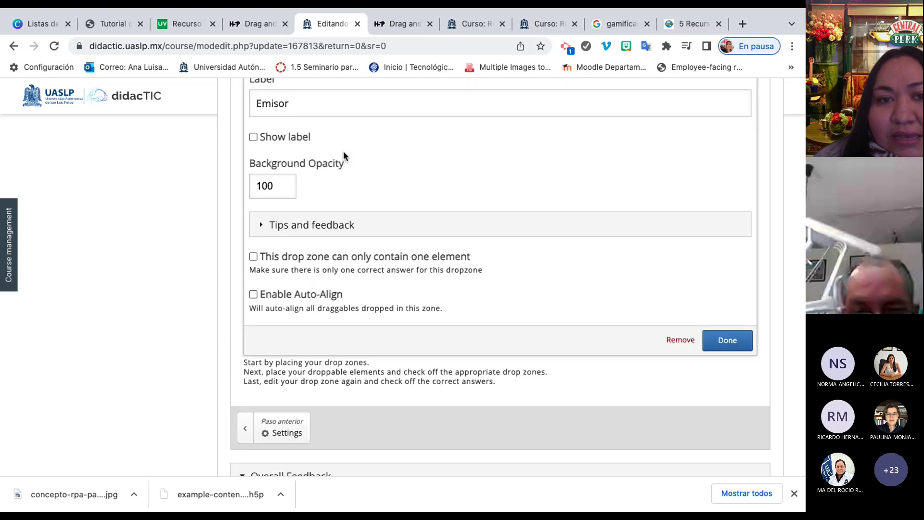
{"action": "scroll", "coordinate": [342, 151], "scroll_direction": "up", "scroll_amount": 1}
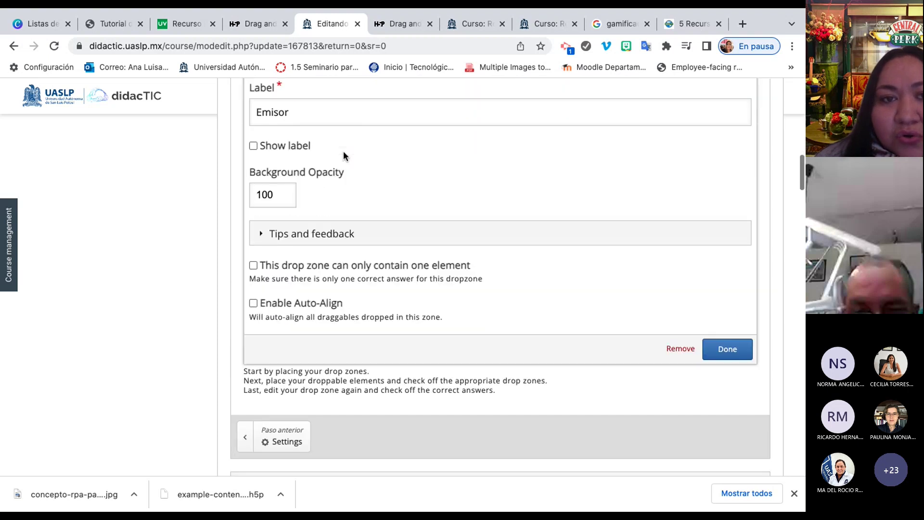
{"action": "scroll", "coordinate": [343, 151], "scroll_direction": "down", "scroll_amount": 3}
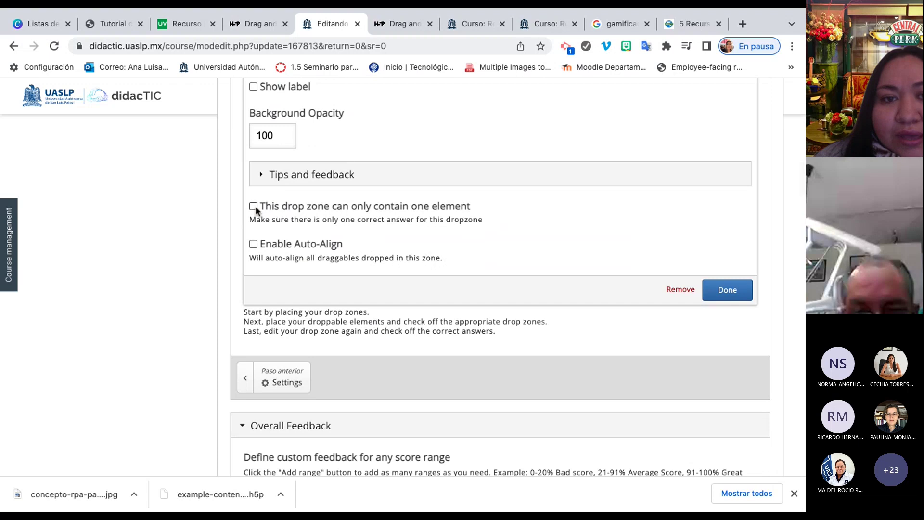
{"action": "left_click", "coordinate": [254, 244]}
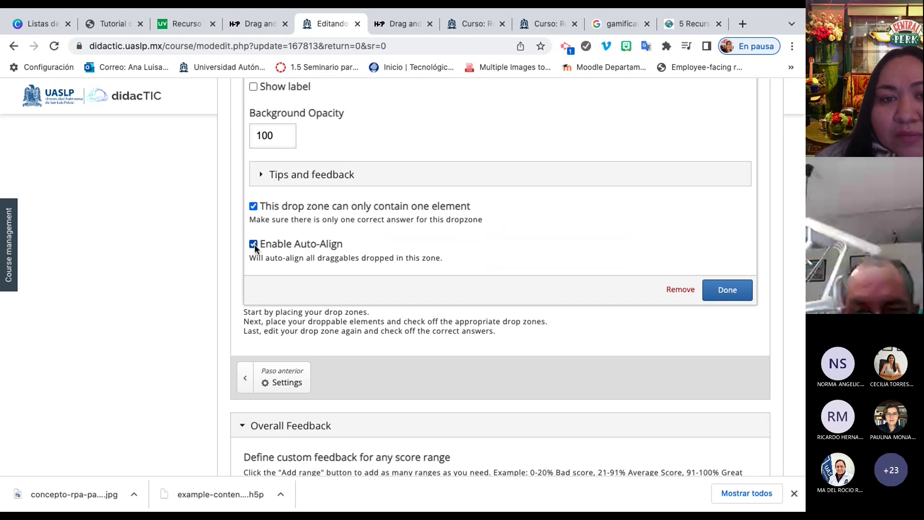
{"action": "left_click", "coordinate": [735, 291]}
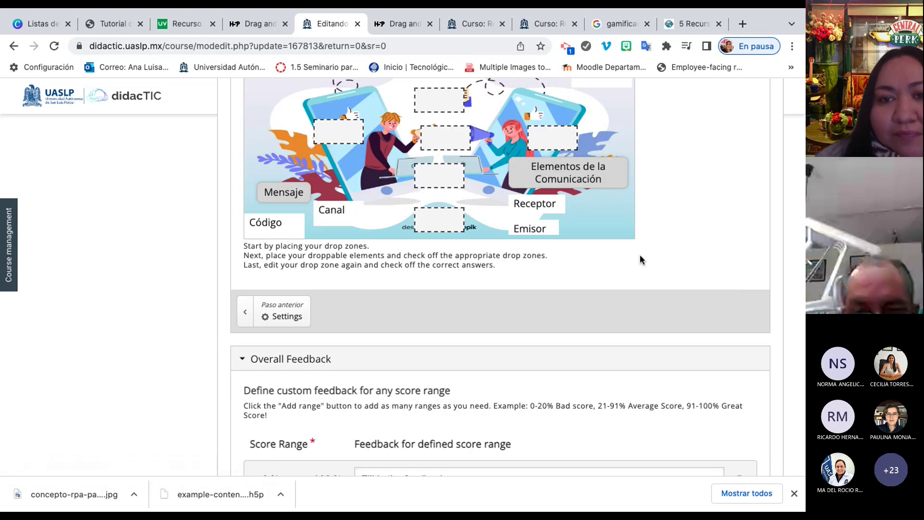
Allow the "Emisor" text label to be dropped in the Emisor drop zone and apply the change.
{"action": "left_click", "coordinate": [543, 230]}
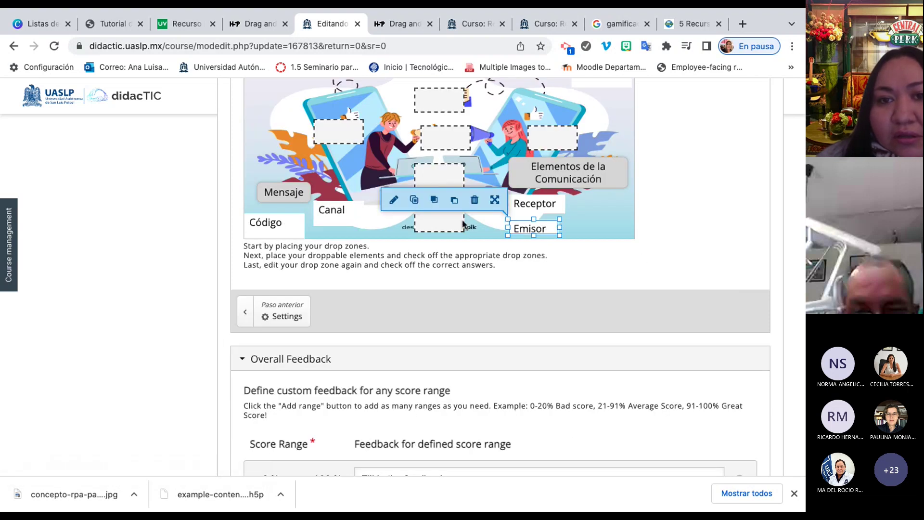
{"action": "left_click", "coordinate": [393, 200]}
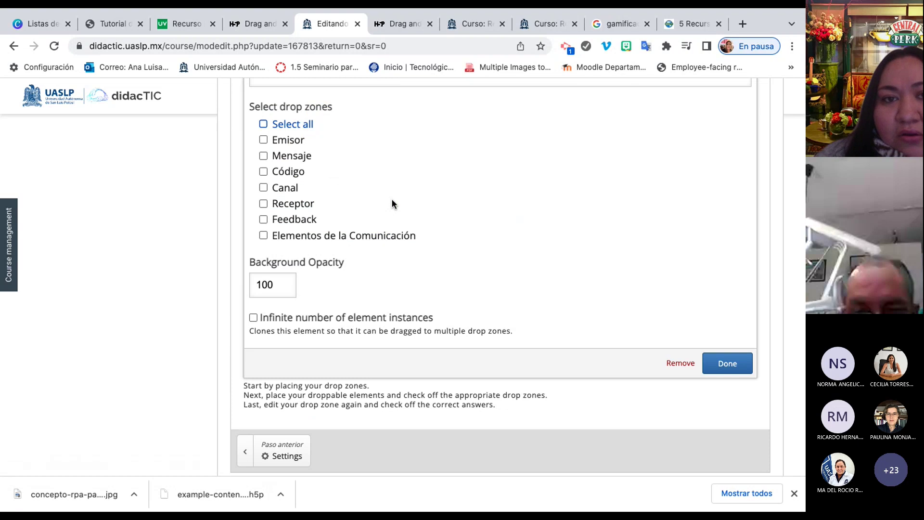
{"action": "scroll", "coordinate": [260, 175], "scroll_direction": "up", "scroll_amount": 2}
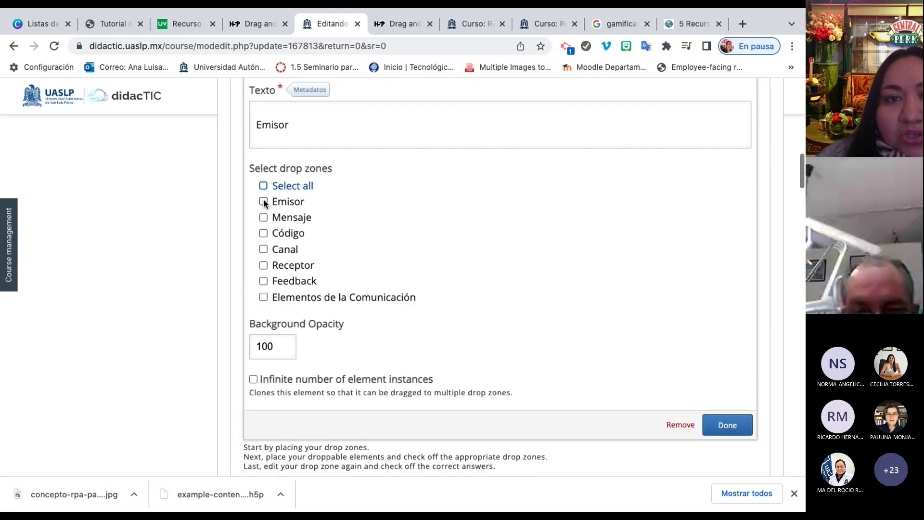
{"action": "left_click", "coordinate": [264, 202]}
{"action": "scroll", "coordinate": [433, 247], "scroll_direction": "down", "scroll_amount": 4}
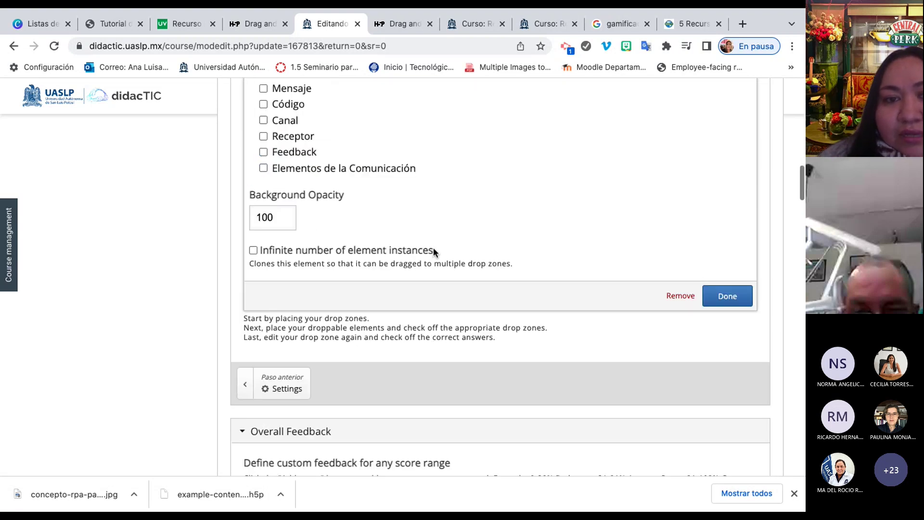
{"action": "left_click", "coordinate": [727, 293]}
In the Emisor drop zone beside the man, mark "Text: Emisor" as the correct element and apply.
{"action": "scroll", "coordinate": [512, 201], "scroll_direction": "up", "scroll_amount": 2}
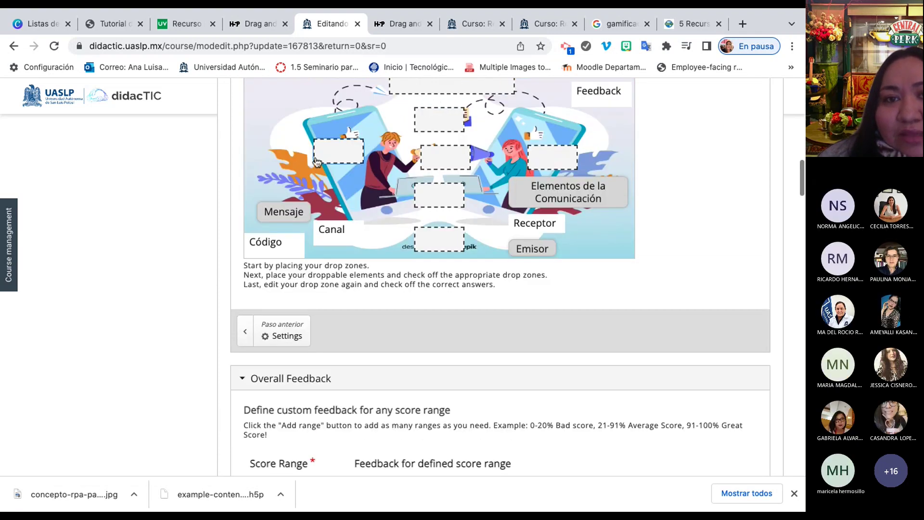
{"action": "left_click", "coordinate": [334, 153]}
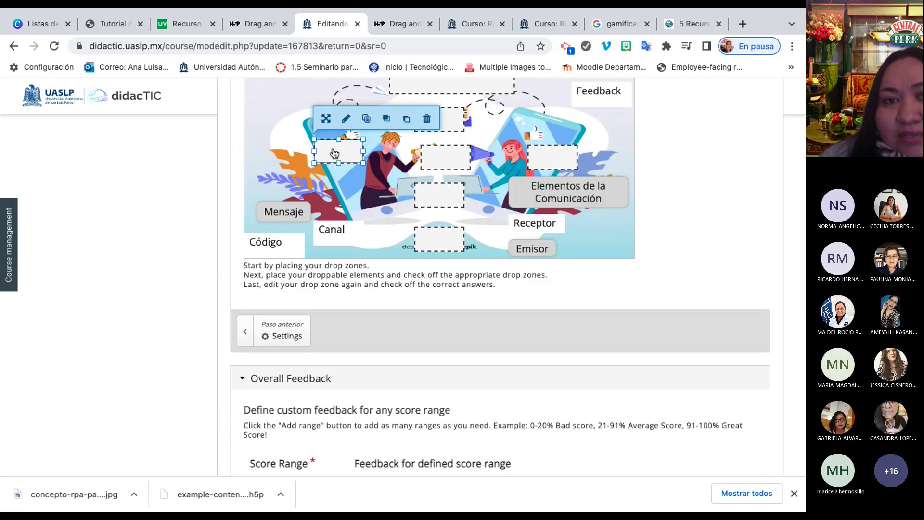
{"action": "left_click", "coordinate": [346, 118]}
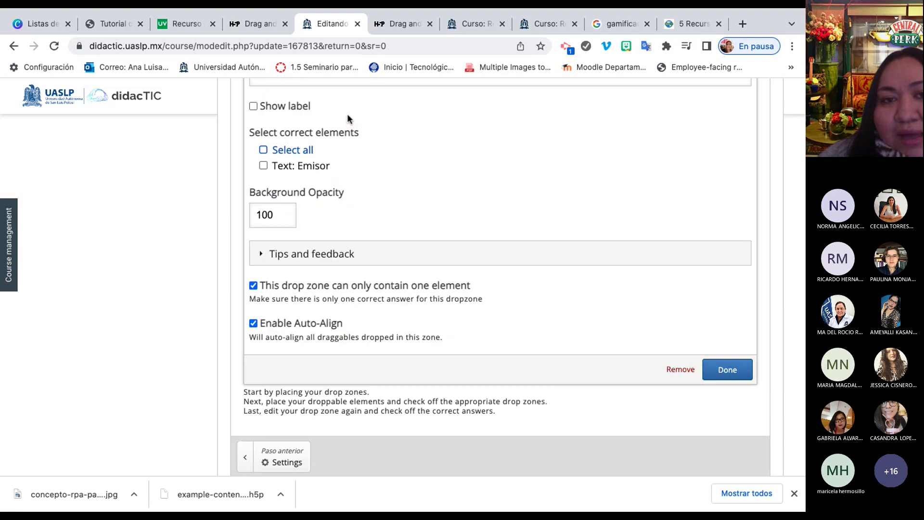
{"action": "left_click", "coordinate": [263, 166]}
{"action": "scroll", "coordinate": [426, 130], "scroll_direction": "up", "scroll_amount": 3}
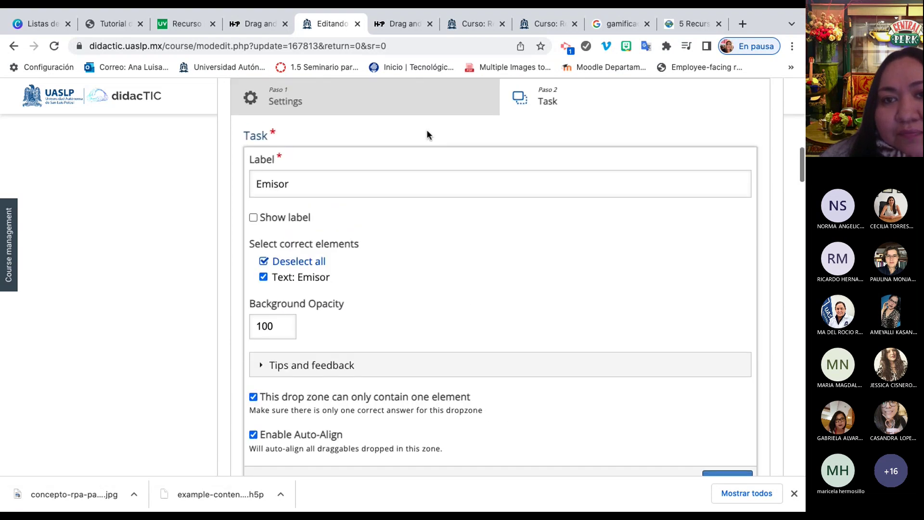
{"action": "scroll", "coordinate": [428, 133], "scroll_direction": "down", "scroll_amount": 3}
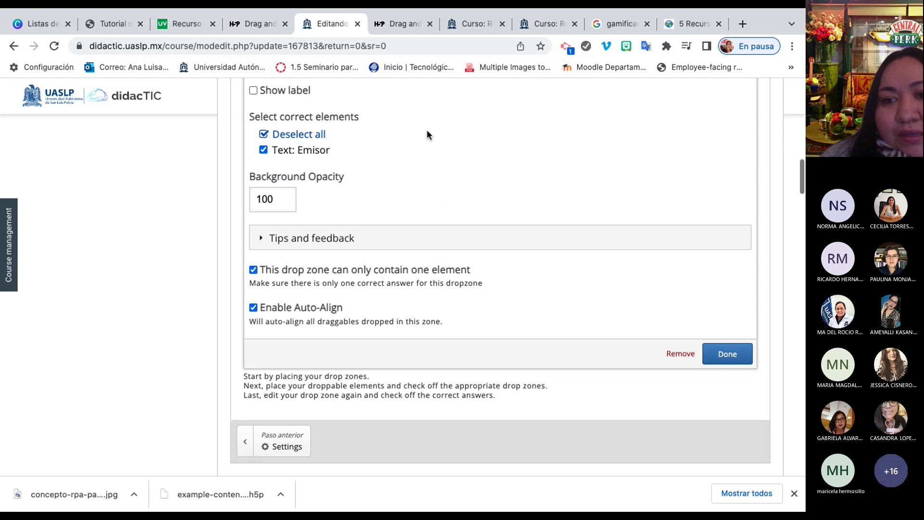
{"action": "left_click", "coordinate": [732, 353]}
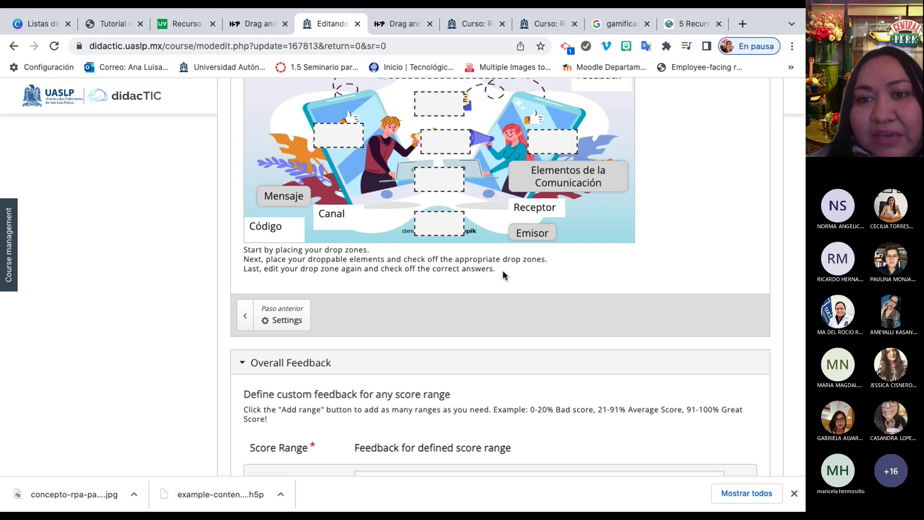
Allow the "Feedback" text label to be dropped in the Feedback drop zone and apply the change.
{"action": "key", "text": "ctrl+plus"}
{"action": "key", "text": "ctrl+plus"}
{"action": "key", "text": "ctrl+plus"}
{"action": "scroll", "coordinate": [502, 270], "scroll_direction": "down", "scroll_amount": 1}
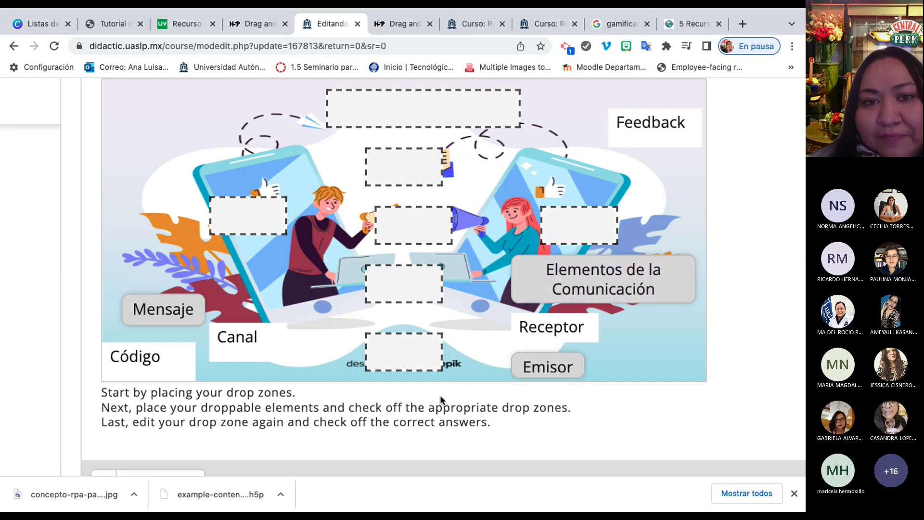
{"action": "left_click", "coordinate": [659, 132]}
{"action": "scroll", "coordinate": [558, 165], "scroll_direction": "up", "scroll_amount": 2}
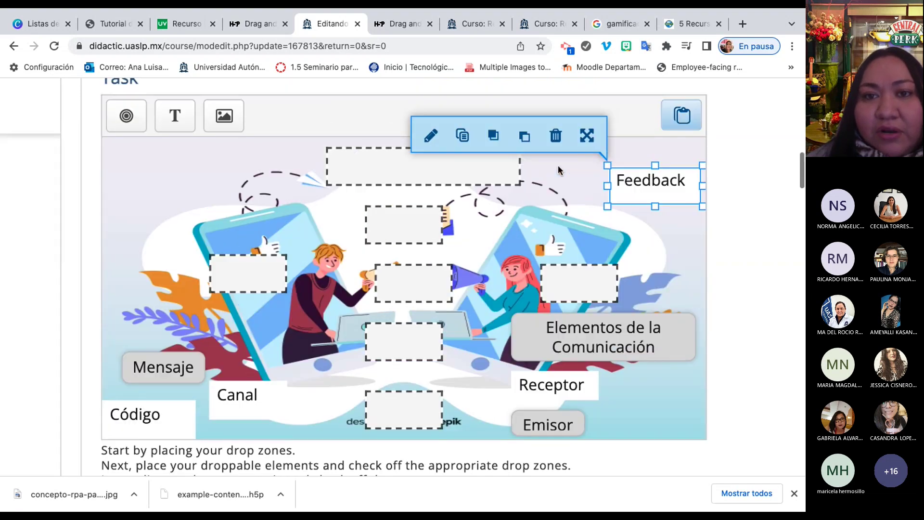
{"action": "left_click", "coordinate": [424, 135]}
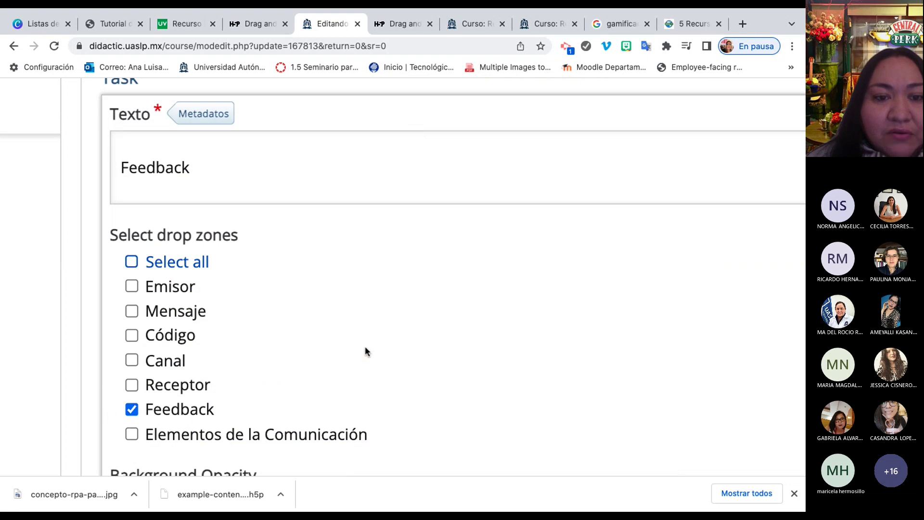
{"action": "scroll", "coordinate": [366, 352], "scroll_direction": "down", "scroll_amount": 7}
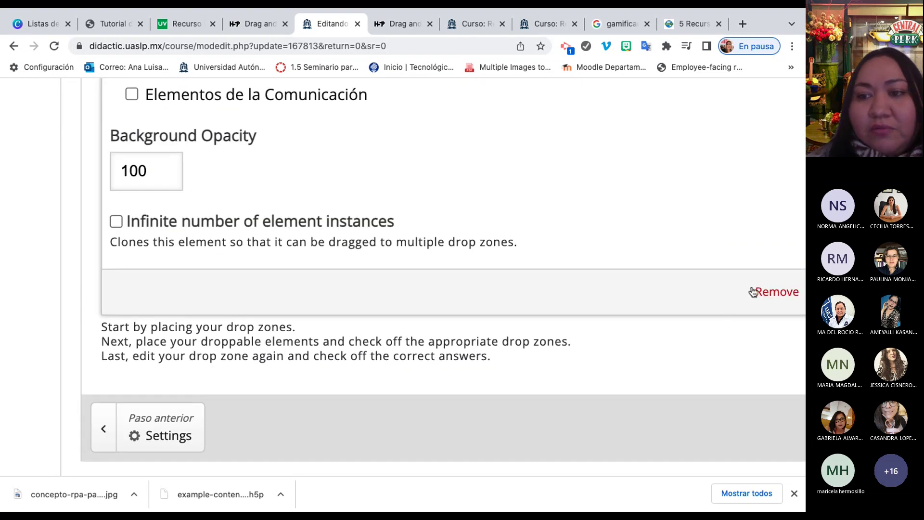
{"action": "scroll", "coordinate": [624, 282], "scroll_direction": "right", "scroll_amount": 3}
{"action": "left_click", "coordinate": [695, 302]}
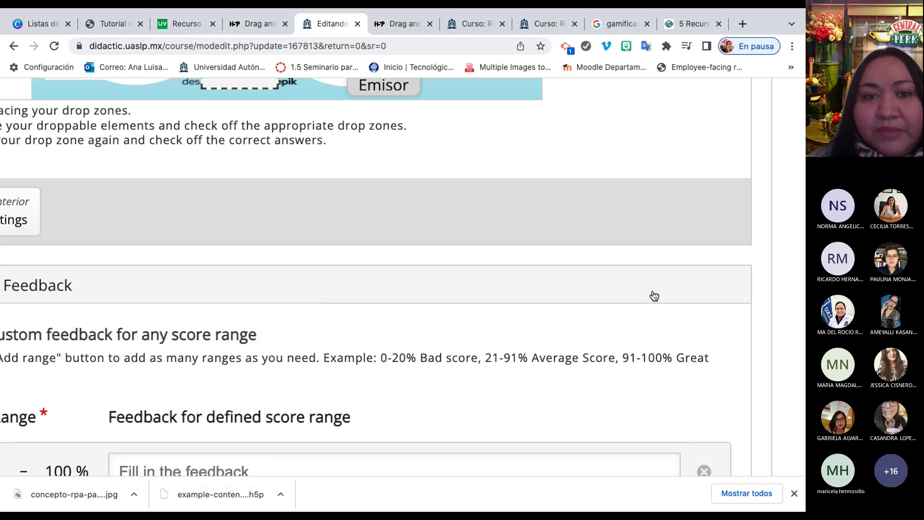
Set the Código drop zone between the two figures to contain only one element, enable Auto-Align, and apply the settings.
{"action": "scroll", "coordinate": [399, 274], "scroll_direction": "down", "scroll_amount": 5}
{"action": "scroll", "coordinate": [398, 274], "scroll_direction": "up", "scroll_amount": 3}
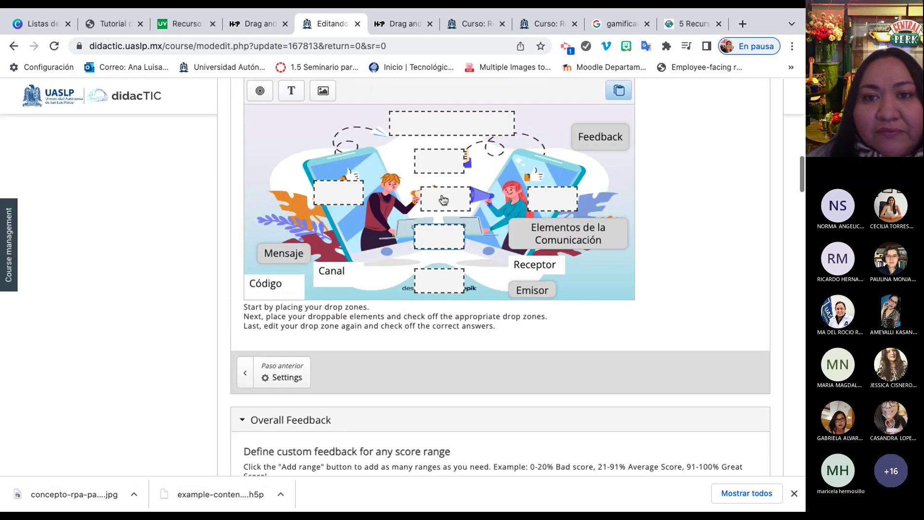
{"action": "left_click", "coordinate": [445, 200]}
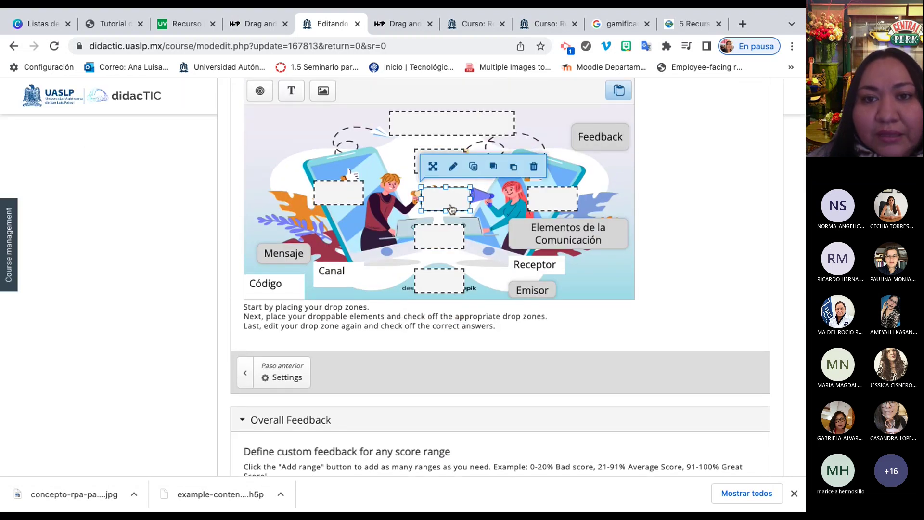
{"action": "left_click", "coordinate": [452, 167]}
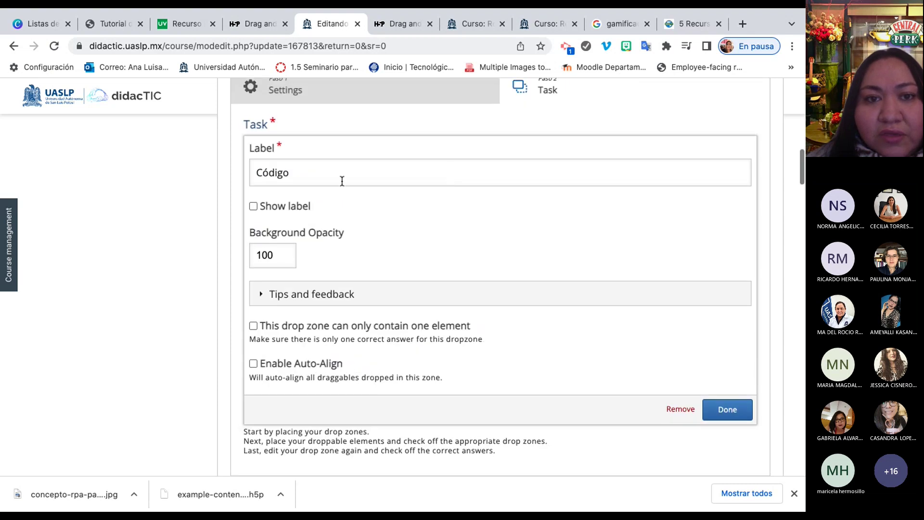
{"action": "scroll", "coordinate": [350, 272], "scroll_direction": "down", "scroll_amount": 1}
{"action": "left_click", "coordinate": [253, 269]}
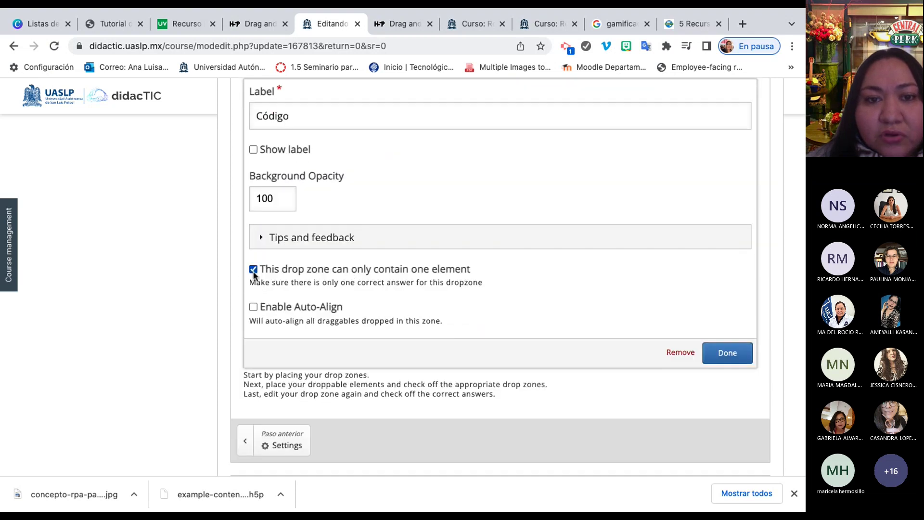
{"action": "left_click", "coordinate": [749, 358]}
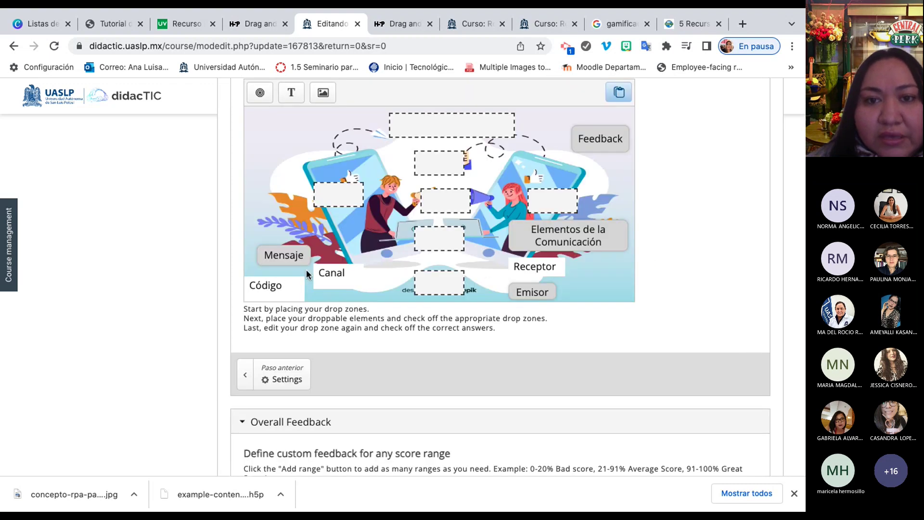
Allow the "Código" text label to be dropped in the Código drop zone and apply the change.
{"action": "left_click", "coordinate": [294, 287]}
{"action": "left_click", "coordinate": [277, 257]}
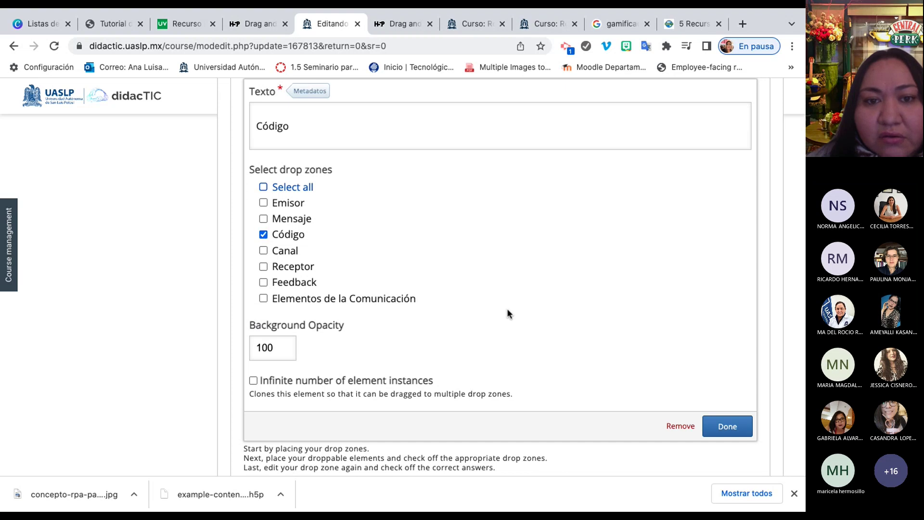
{"action": "scroll", "coordinate": [508, 311], "scroll_direction": "down", "scroll_amount": 3}
{"action": "left_click", "coordinate": [723, 300]}
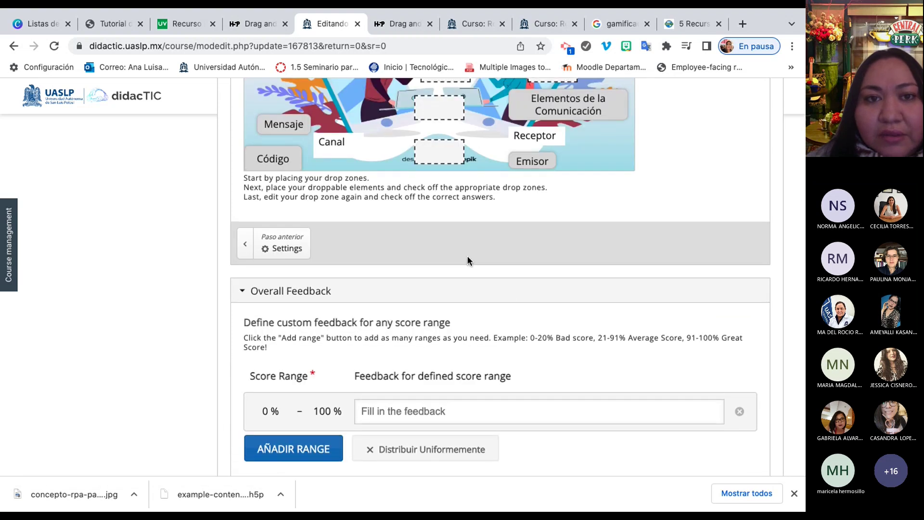
In the Código drop zone between the two figures, mark "Text: Código" as the correct element and apply.
{"action": "scroll", "coordinate": [467, 255], "scroll_direction": "up", "scroll_amount": 2}
{"action": "left_click", "coordinate": [453, 169]}
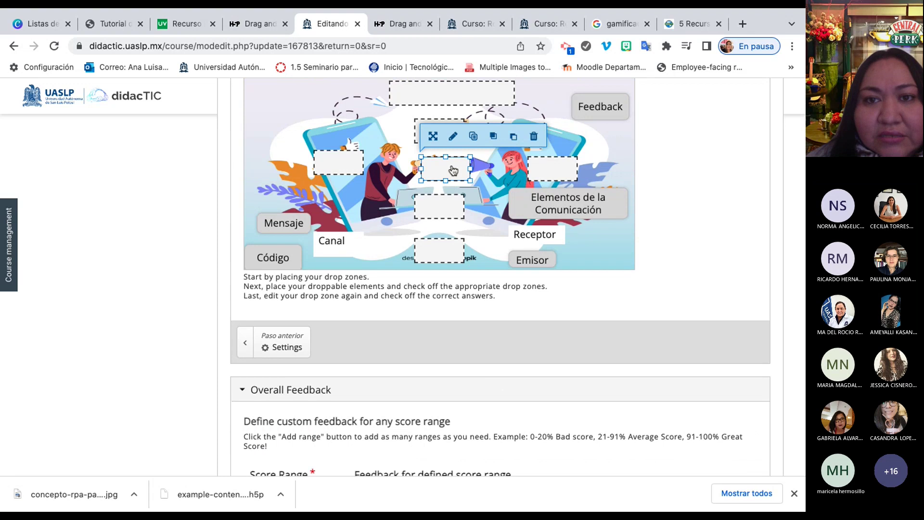
{"action": "left_click", "coordinate": [453, 137]}
{"action": "left_click", "coordinate": [263, 162]}
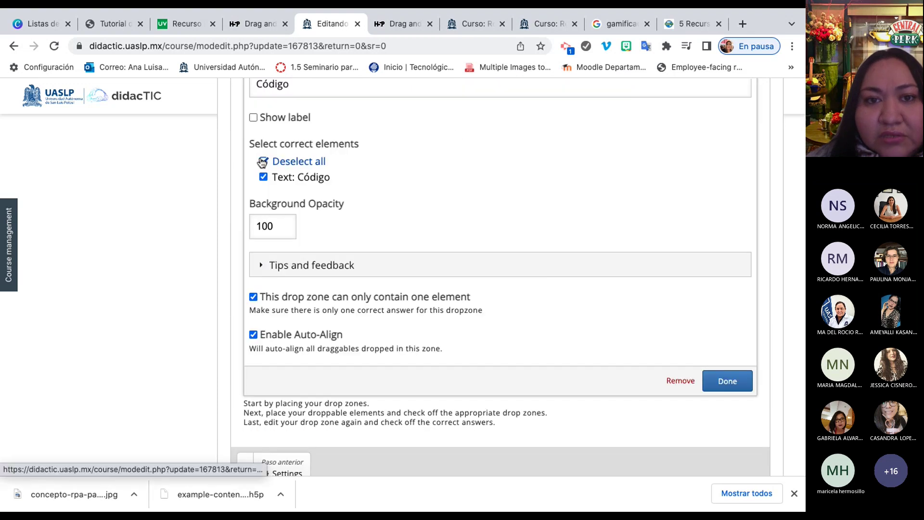
{"action": "scroll", "coordinate": [615, 290], "scroll_direction": "down", "scroll_amount": 2}
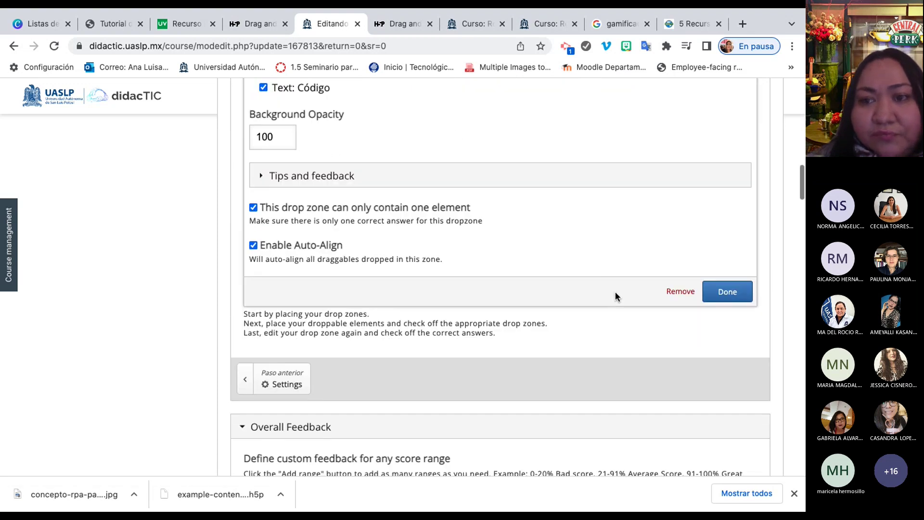
{"action": "left_click", "coordinate": [727, 291]}
Set the Receptor drop zone beside the woman to contain only one element, enable Auto-Align, and apply the settings.
{"action": "scroll", "coordinate": [540, 217], "scroll_direction": "up", "scroll_amount": 3}
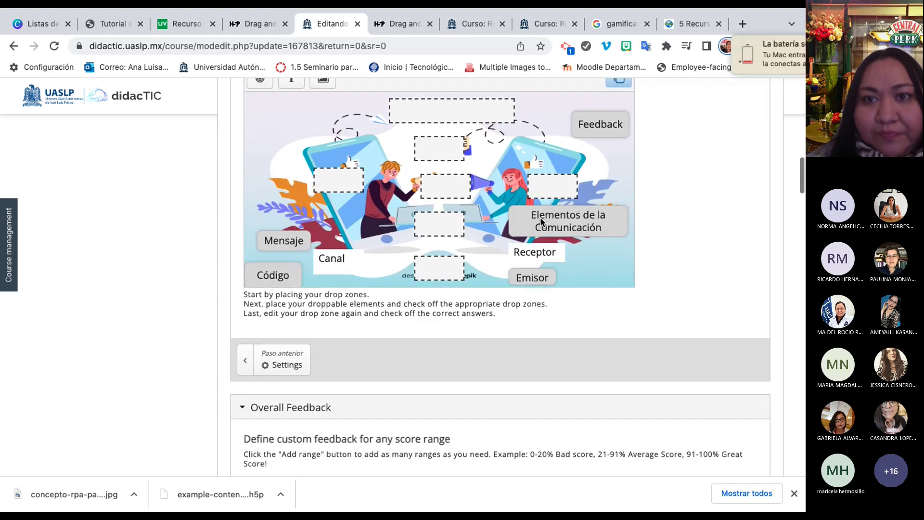
{"action": "left_click", "coordinate": [566, 183]}
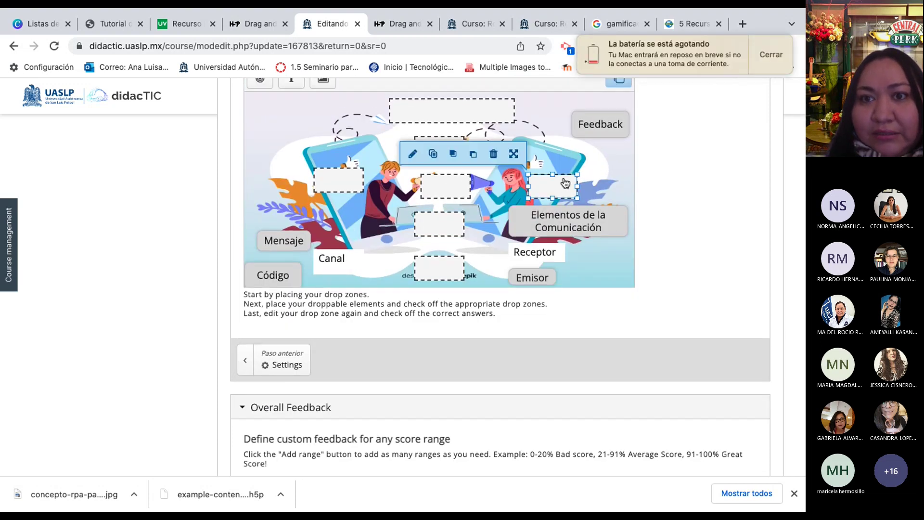
{"action": "left_click", "coordinate": [414, 153]}
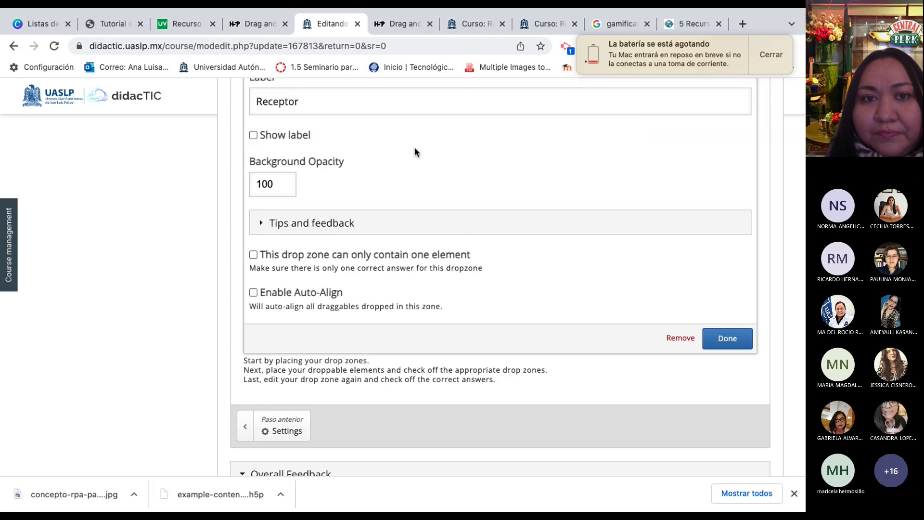
{"action": "scroll", "coordinate": [414, 150], "scroll_direction": "up", "scroll_amount": 3}
{"action": "scroll", "coordinate": [414, 146], "scroll_direction": "down", "scroll_amount": 1}
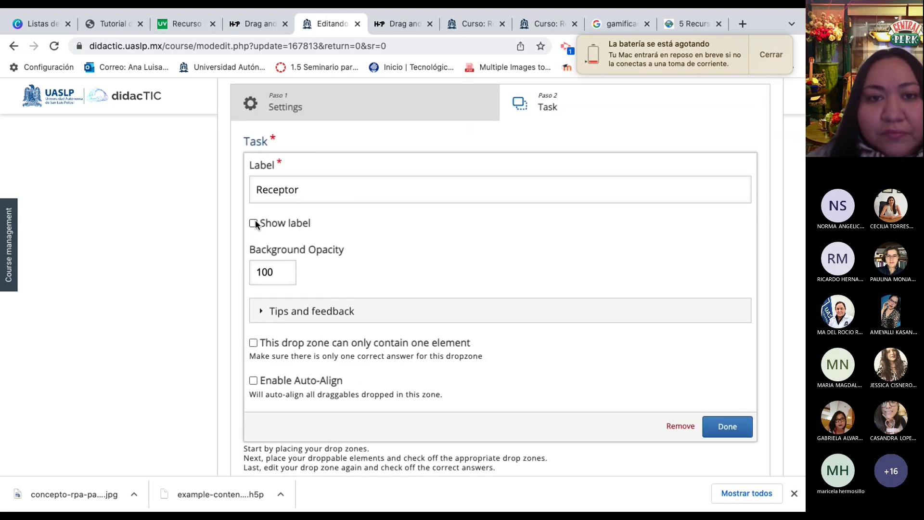
{"action": "left_click", "coordinate": [254, 343]}
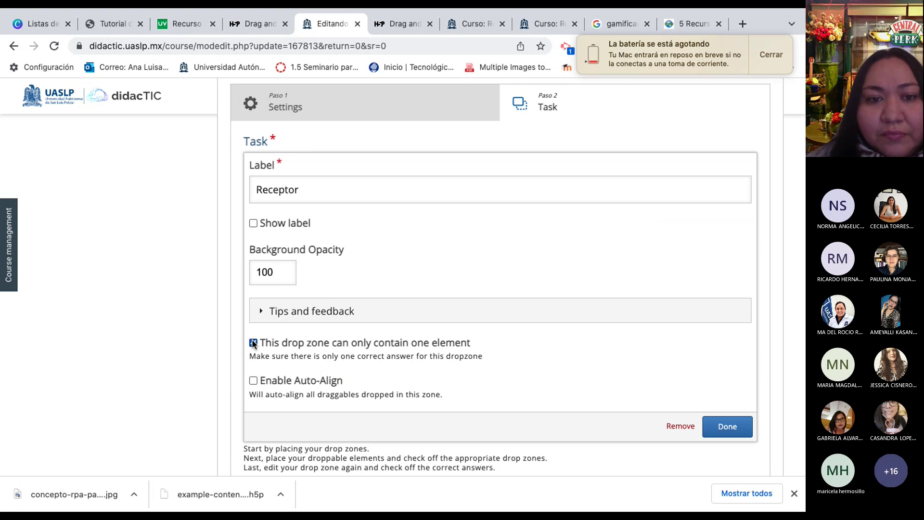
{"action": "left_click", "coordinate": [253, 380]}
{"action": "scroll", "coordinate": [253, 380], "scroll_direction": "up", "scroll_amount": 5}
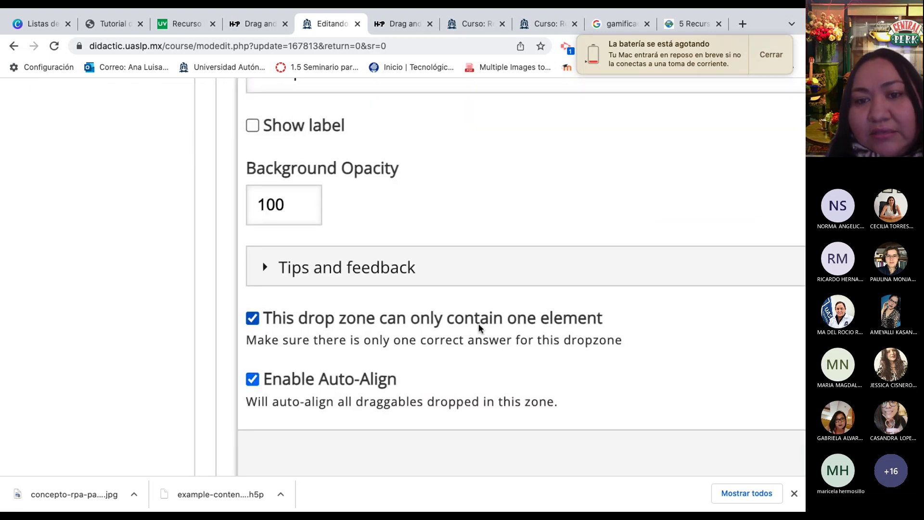
{"action": "scroll", "coordinate": [466, 313], "scroll_direction": "down", "scroll_amount": 3}
{"action": "scroll", "coordinate": [467, 337], "scroll_direction": "down", "scroll_amount": 3}
{"action": "scroll", "coordinate": [466, 336], "scroll_direction": "down", "scroll_amount": 3}
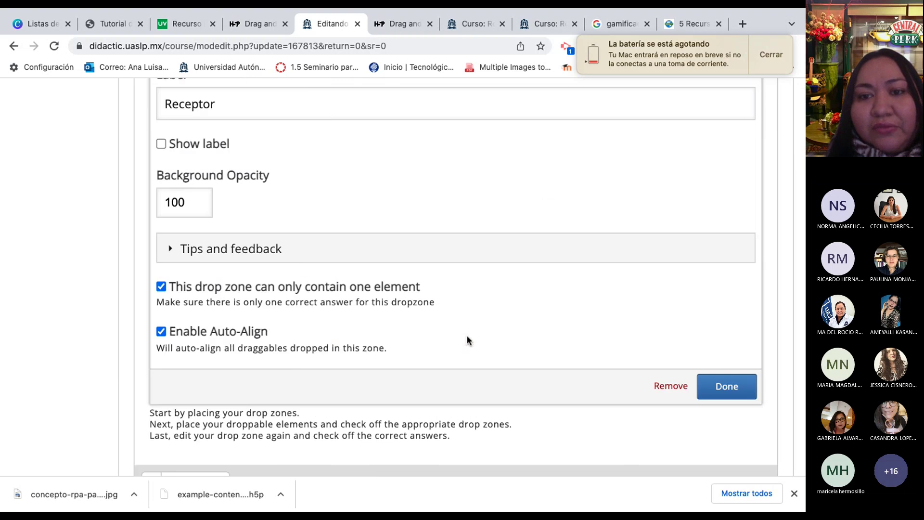
{"action": "scroll", "coordinate": [466, 339], "scroll_direction": "down", "scroll_amount": 5}
{"action": "scroll", "coordinate": [709, 172], "scroll_direction": "up", "scroll_amount": 3}
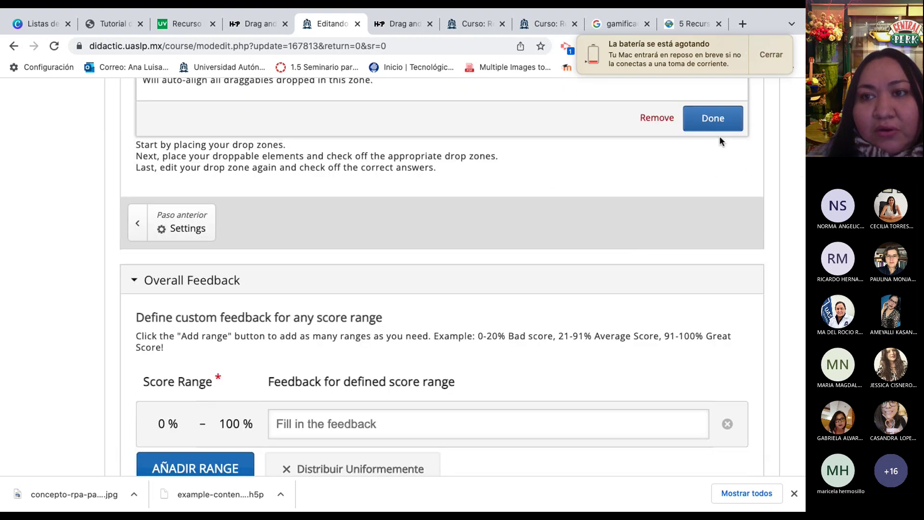
{"action": "left_click", "coordinate": [719, 120]}
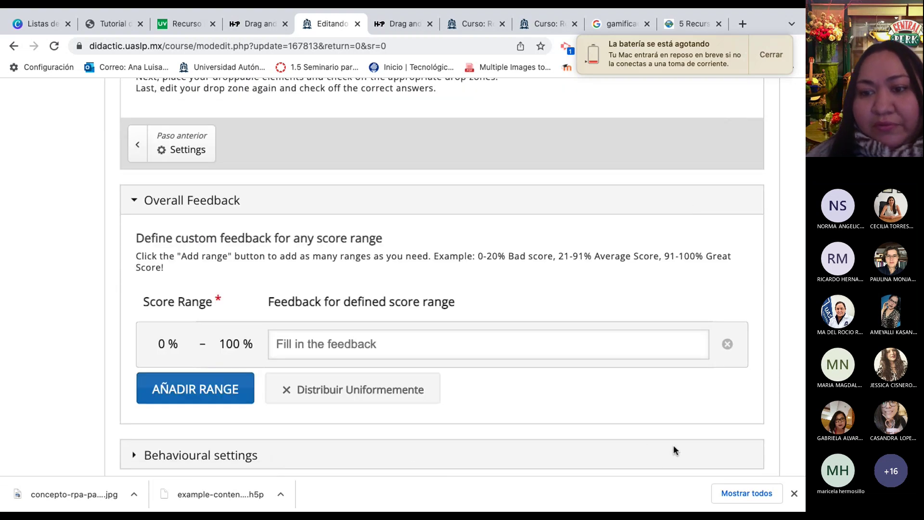
Save the activity, return to the course, and open "2. Drag and drop - Proceso de la Comunicación".
{"action": "scroll", "coordinate": [506, 363], "scroll_direction": "down", "scroll_amount": 15}
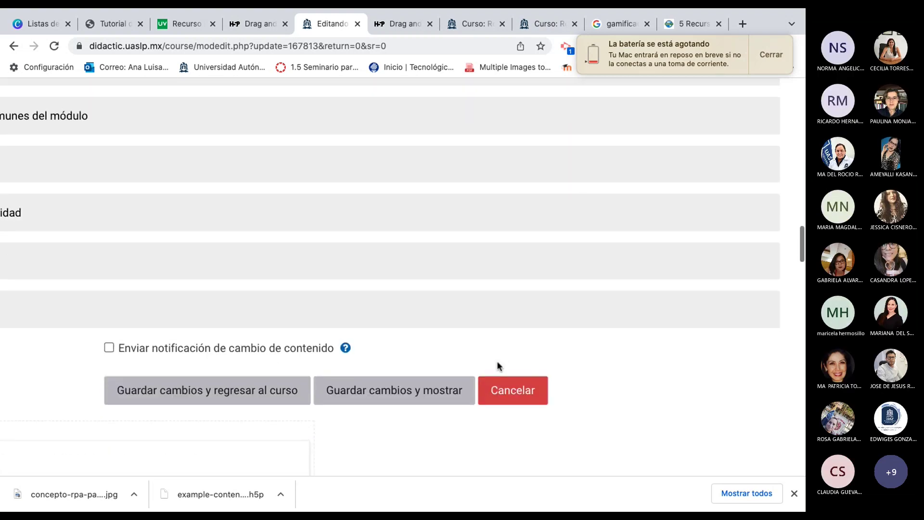
{"action": "left_click", "coordinate": [239, 387]}
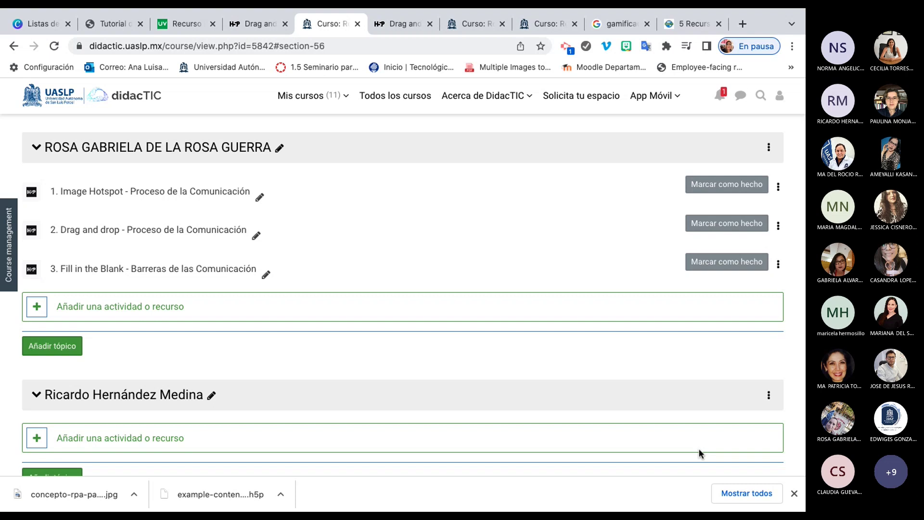
{"action": "left_click", "coordinate": [162, 238]}
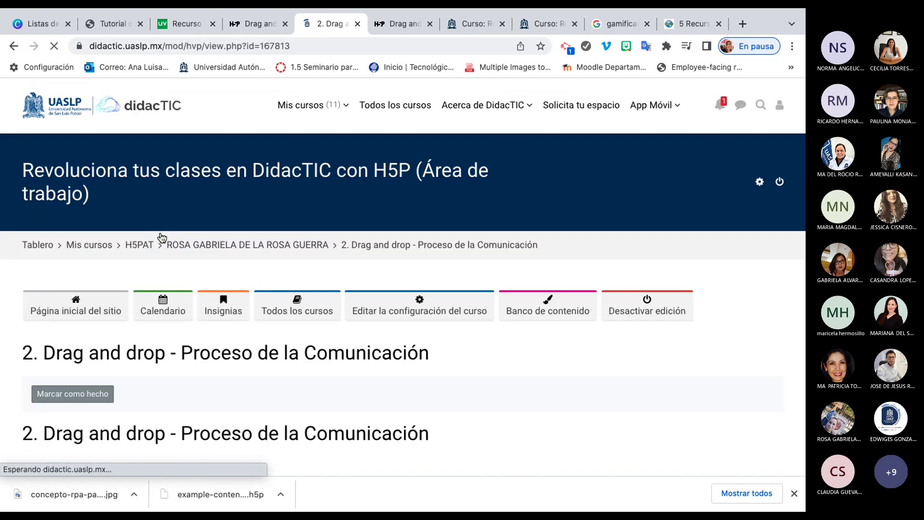
Test the activity by placing "Elementos de la Comunicación" in the title zone, "Feedback" in the lowest zone and "Emisor" beside the man.
{"action": "scroll", "coordinate": [334, 400], "scroll_direction": "down", "scroll_amount": 10}
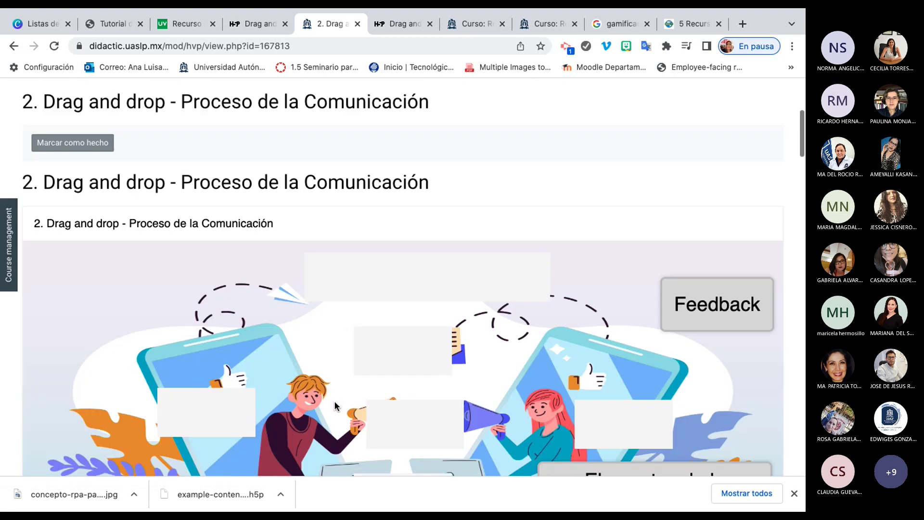
{"action": "scroll", "coordinate": [335, 403], "scroll_direction": "up", "scroll_amount": 2}
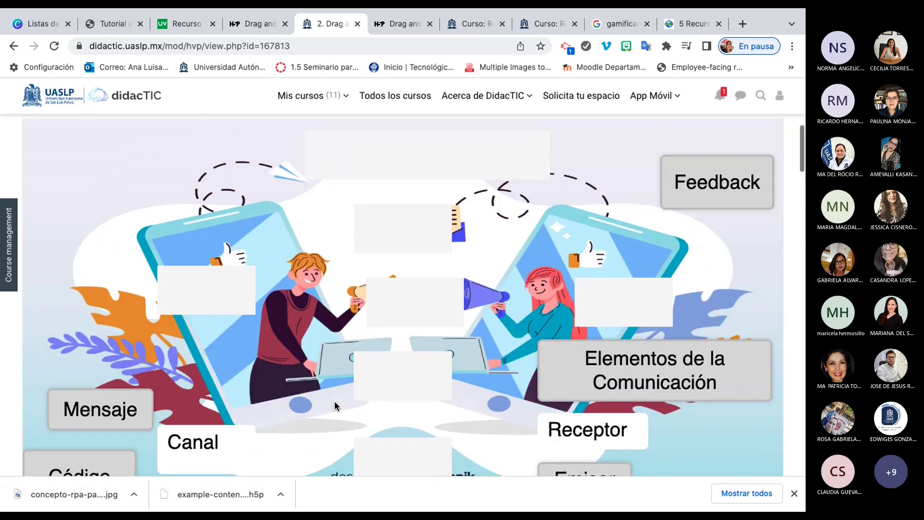
{"action": "scroll", "coordinate": [335, 406], "scroll_direction": "down", "scroll_amount": 1}
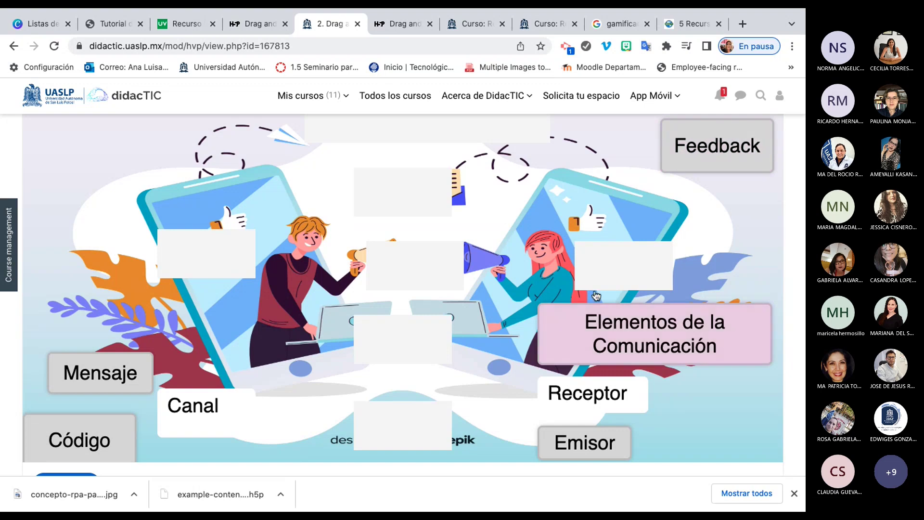
{"action": "left_click_drag", "start_coordinate": [674, 332], "coordinate": [398, 138]}
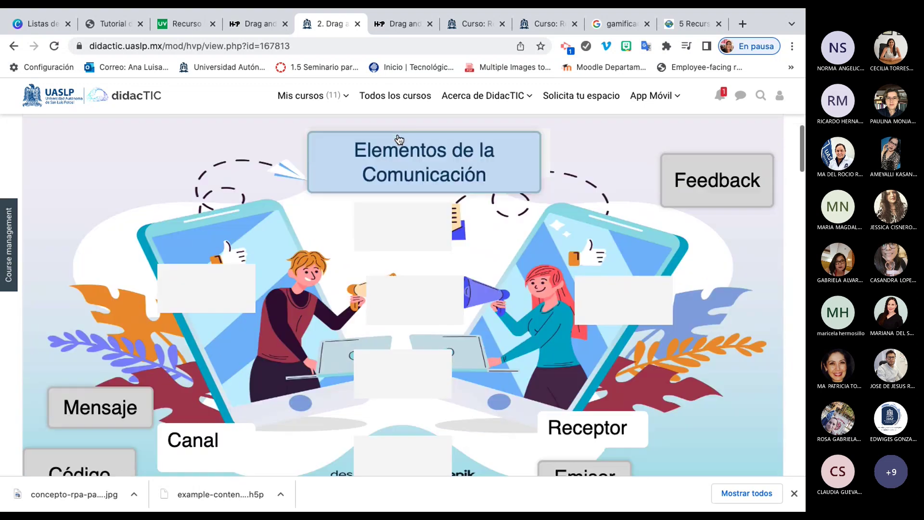
{"action": "left_click_drag", "start_coordinate": [750, 183], "coordinate": [438, 460]}
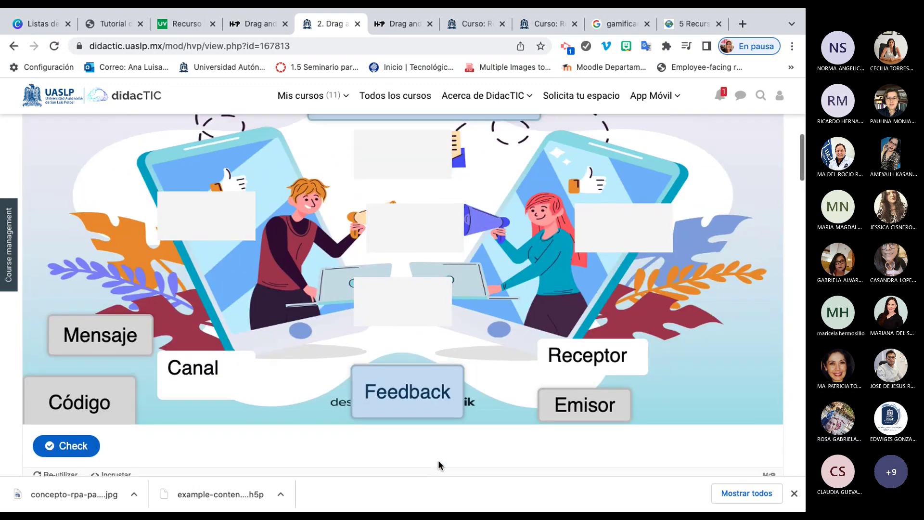
{"action": "left_click_drag", "start_coordinate": [572, 399], "coordinate": [216, 241]}
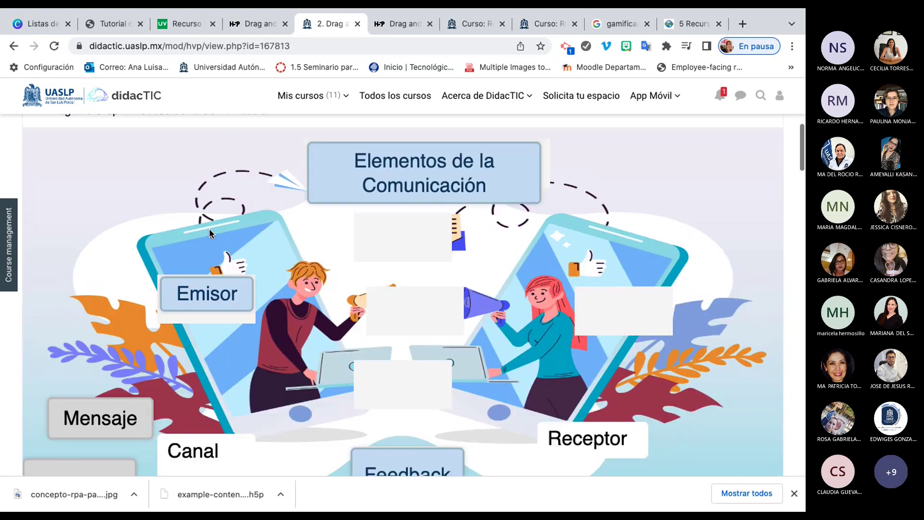
Place the "Mensaje" label in the zone below the title and the "Código" label in the zone between the two figures.
{"action": "left_click_drag", "start_coordinate": [121, 416], "coordinate": [381, 264]}
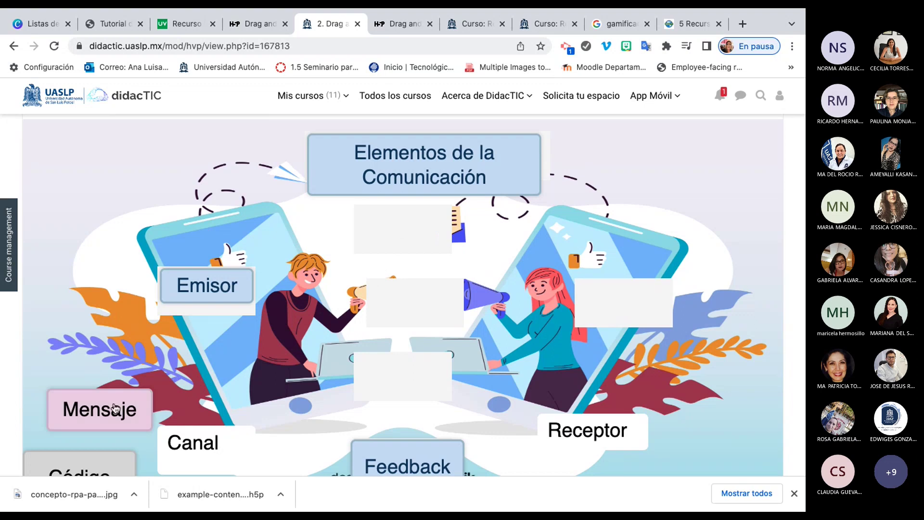
{"action": "left_click_drag", "start_coordinate": [115, 409], "coordinate": [405, 258]}
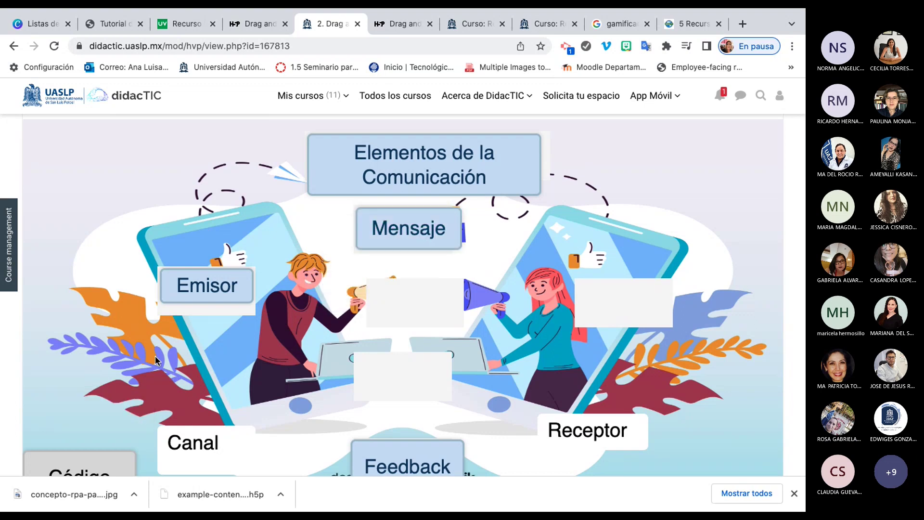
{"action": "scroll", "coordinate": [114, 373], "scroll_direction": "down", "scroll_amount": 1}
{"action": "left_click_drag", "start_coordinate": [107, 403], "coordinate": [431, 247]}
{"action": "scroll", "coordinate": [531, 313], "scroll_direction": "down", "scroll_amount": 2}
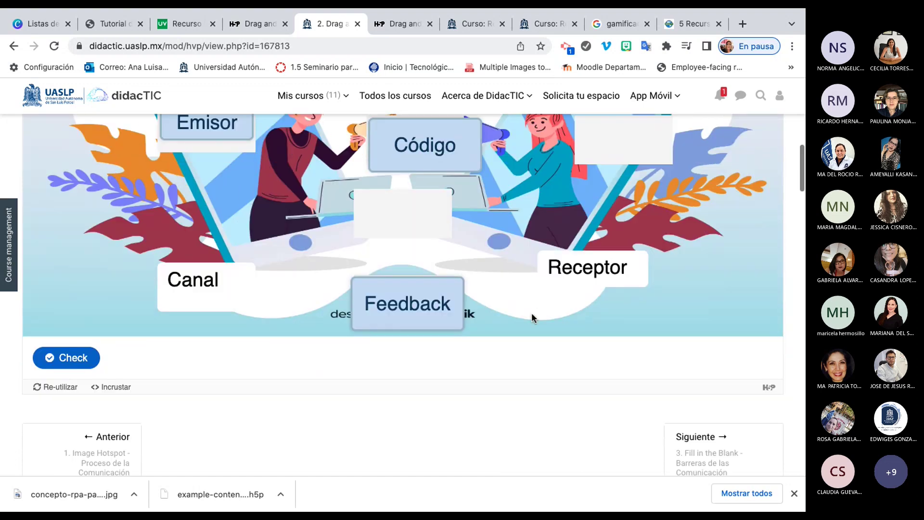
Examine the placed labels, the remaining "Canal" and "Receptor" labels, and the empty drop zones in the activity.
{"action": "scroll", "coordinate": [531, 313], "scroll_direction": "up", "scroll_amount": 2}
{"action": "scroll", "coordinate": [531, 313], "scroll_direction": "down", "scroll_amount": 1}
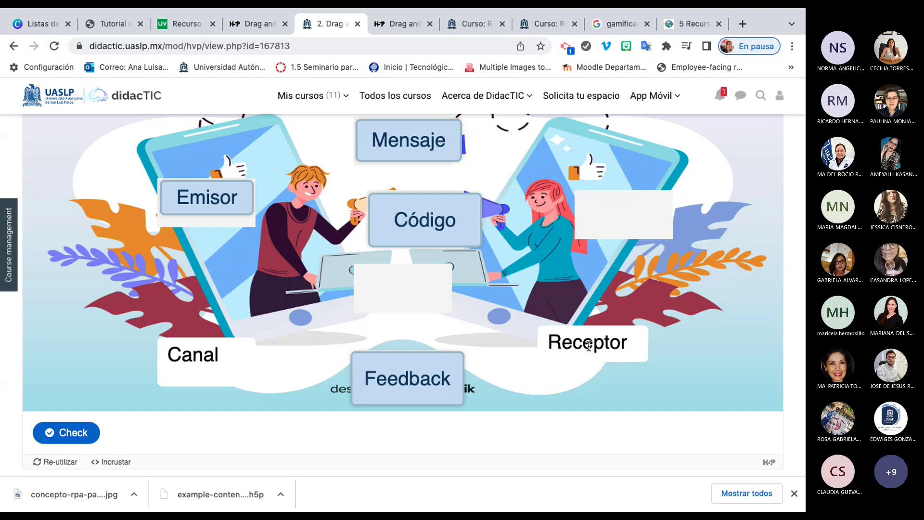
{"action": "scroll", "coordinate": [554, 293], "scroll_direction": "up", "scroll_amount": 3}
{"action": "scroll", "coordinate": [518, 243], "scroll_direction": "down", "scroll_amount": 3}
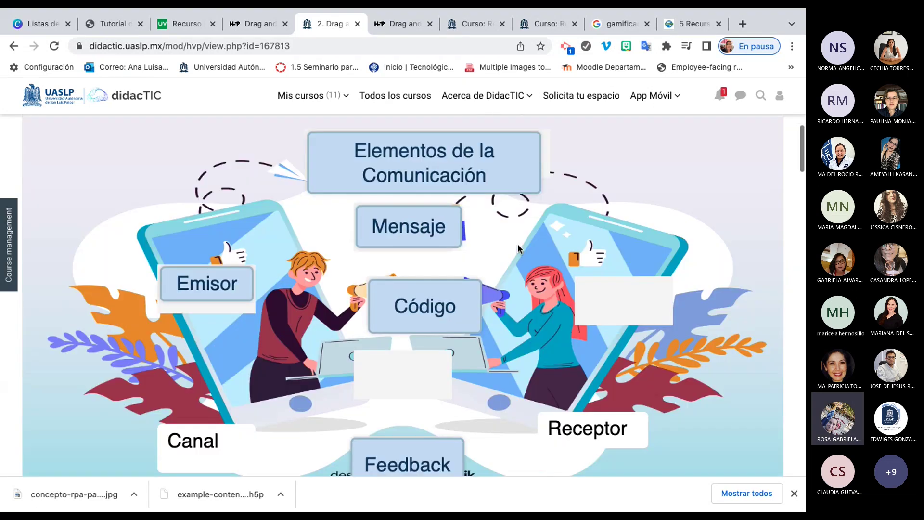
{"action": "scroll", "coordinate": [518, 243], "scroll_direction": "down", "scroll_amount": 1}
{"action": "scroll", "coordinate": [517, 244], "scroll_direction": "up", "scroll_amount": 2}
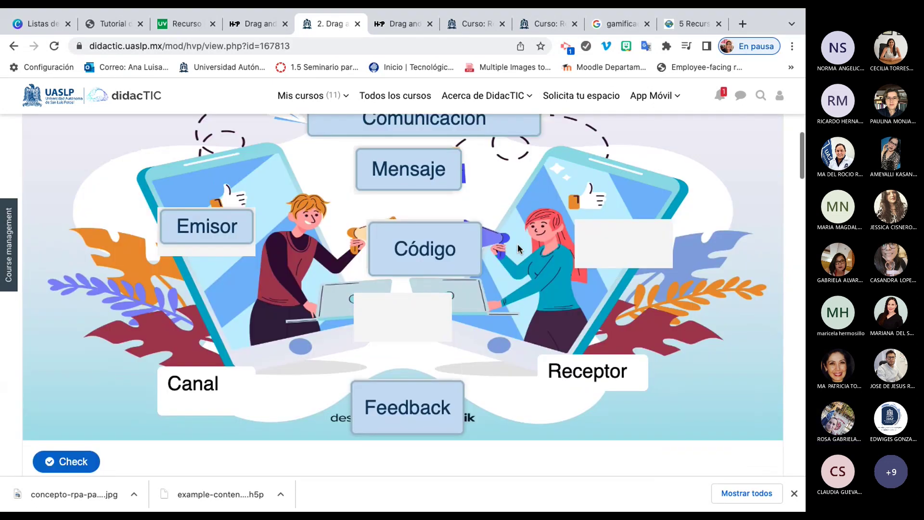
{"action": "scroll", "coordinate": [518, 244], "scroll_direction": "down", "scroll_amount": 1}
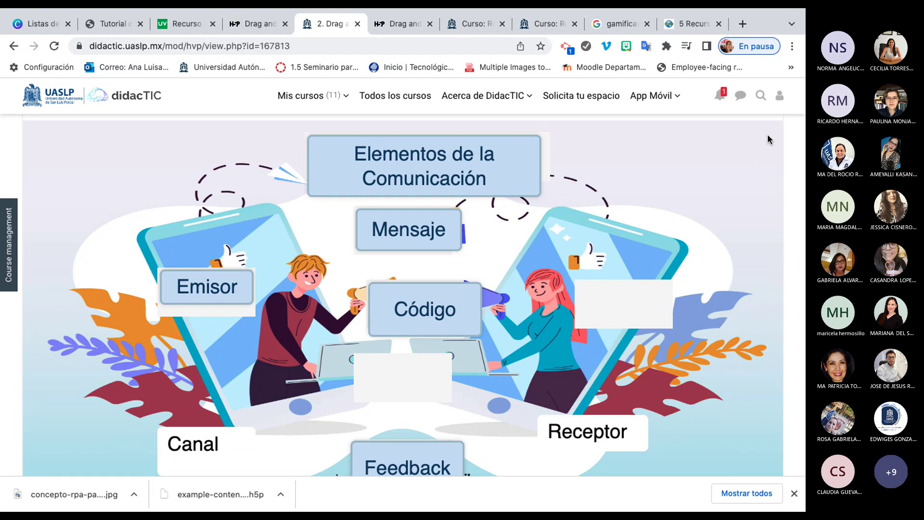
Reload the "2. Drag and drop - Proceso de la Comunicación" activity to reset its placed labels.
{"action": "scroll", "coordinate": [681, 239], "scroll_direction": "down", "scroll_amount": 3}
{"action": "scroll", "coordinate": [680, 236], "scroll_direction": "up", "scroll_amount": 6}
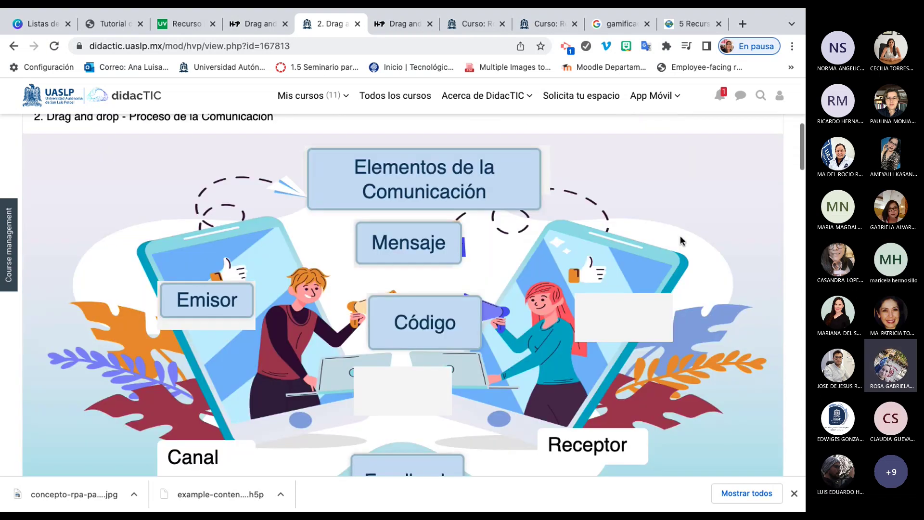
{"action": "scroll", "coordinate": [349, 199], "scroll_direction": "up", "scroll_amount": 2}
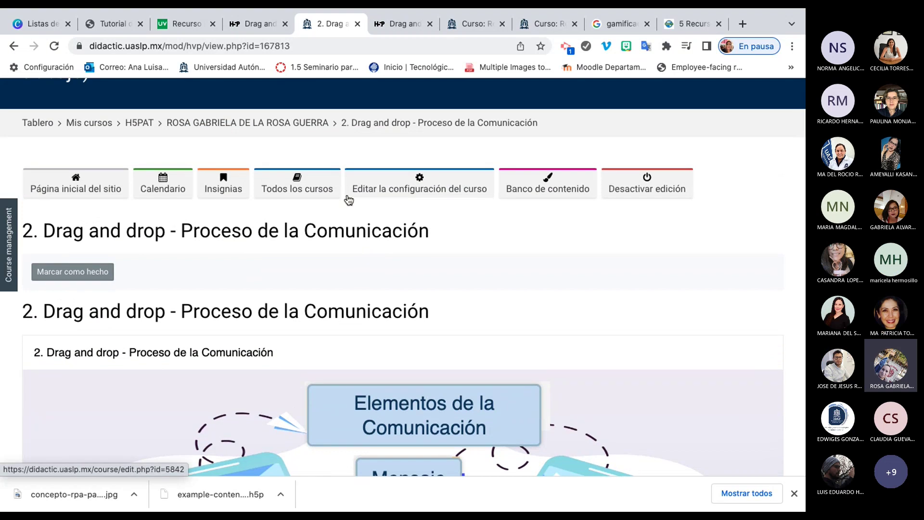
{"action": "scroll", "coordinate": [349, 199], "scroll_direction": "up", "scroll_amount": 2}
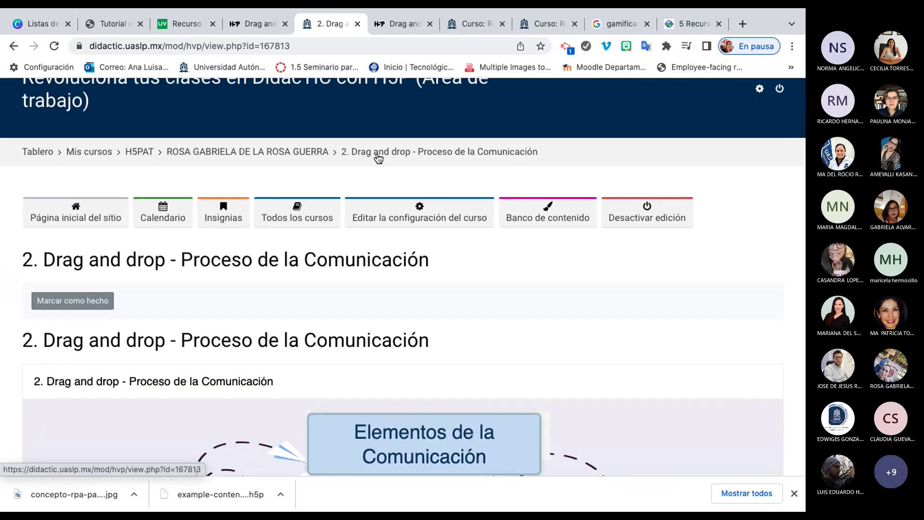
{"action": "left_click", "coordinate": [378, 153]}
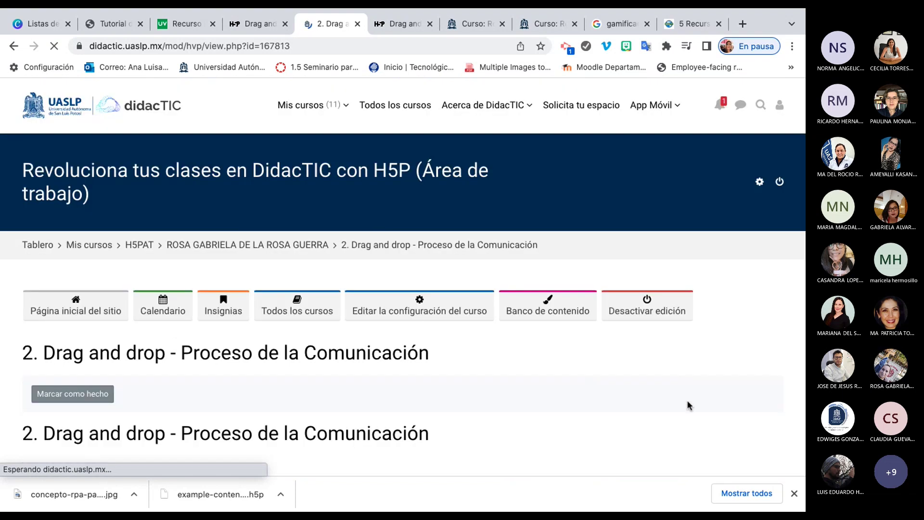
Switch to the Microsoft Teams meeting, turn on the camera and open the meeting chat.
{"action": "key", "text": "super+Tab"}
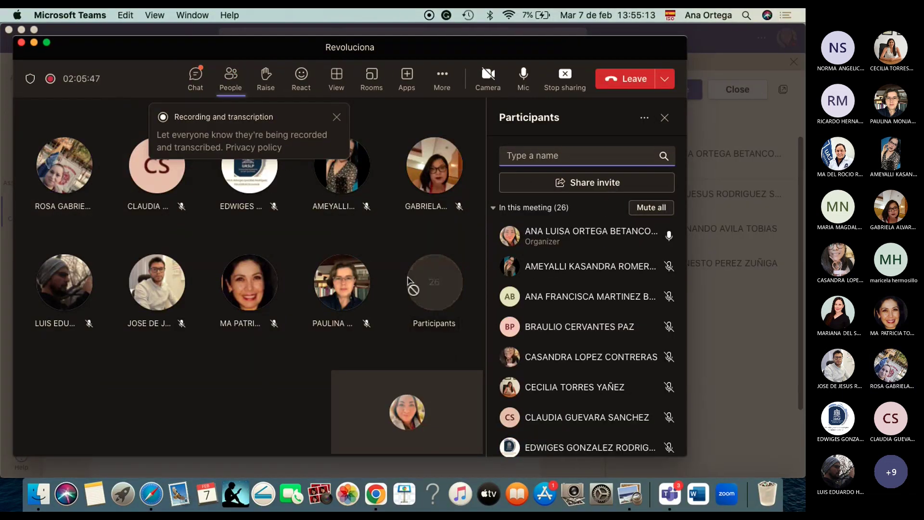
{"action": "left_click", "coordinate": [487, 77]}
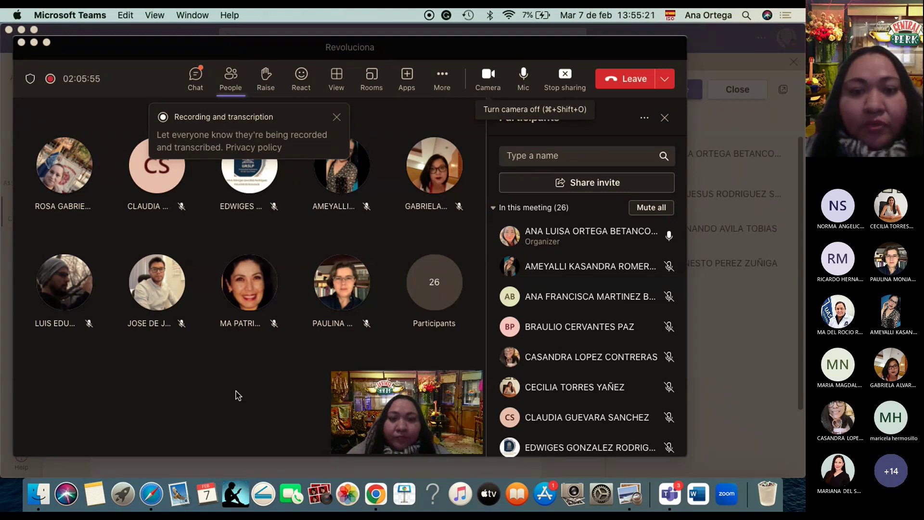
{"action": "left_click", "coordinate": [190, 82]}
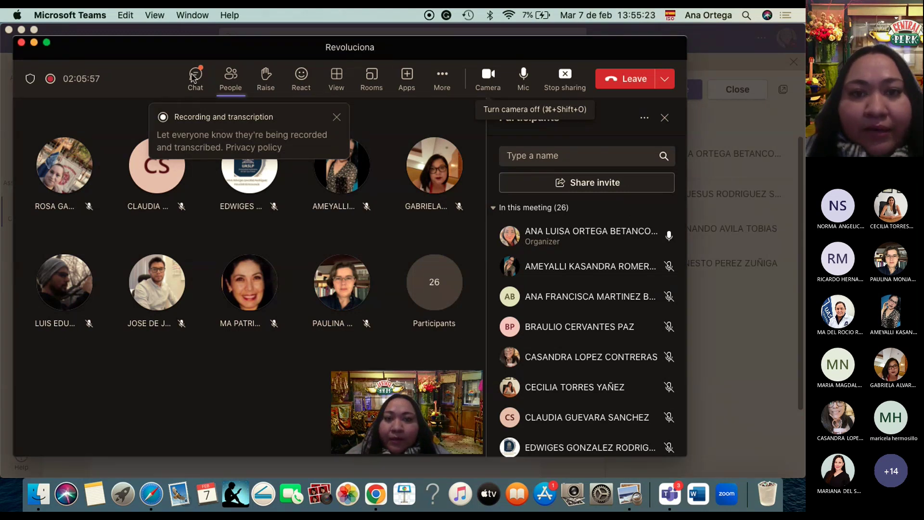
{"action": "left_click", "coordinate": [196, 78]}
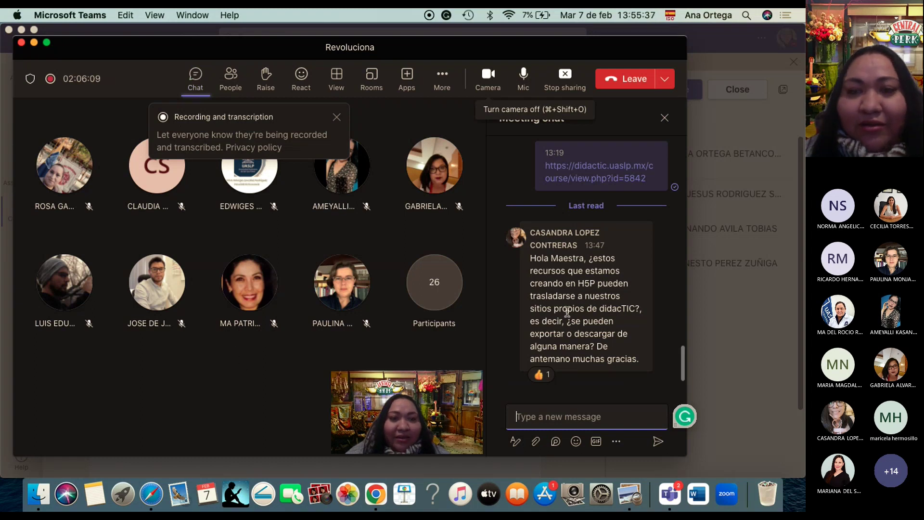
{"action": "left_click", "coordinate": [732, 327]}
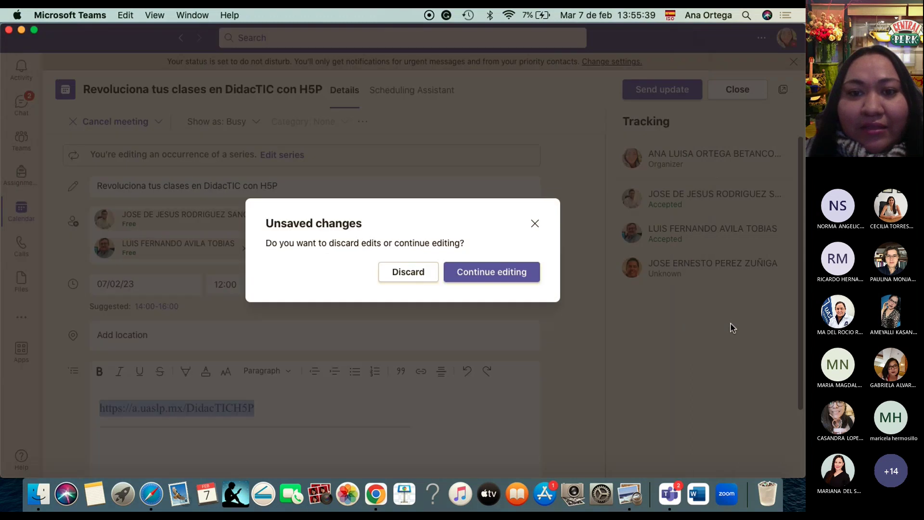
Switch back to Chrome and return from the drag-and-drop activity to the participant's section of the course.
{"action": "left_click", "coordinate": [376, 495]}
{"action": "scroll", "coordinate": [378, 357], "scroll_direction": "down", "scroll_amount": 5}
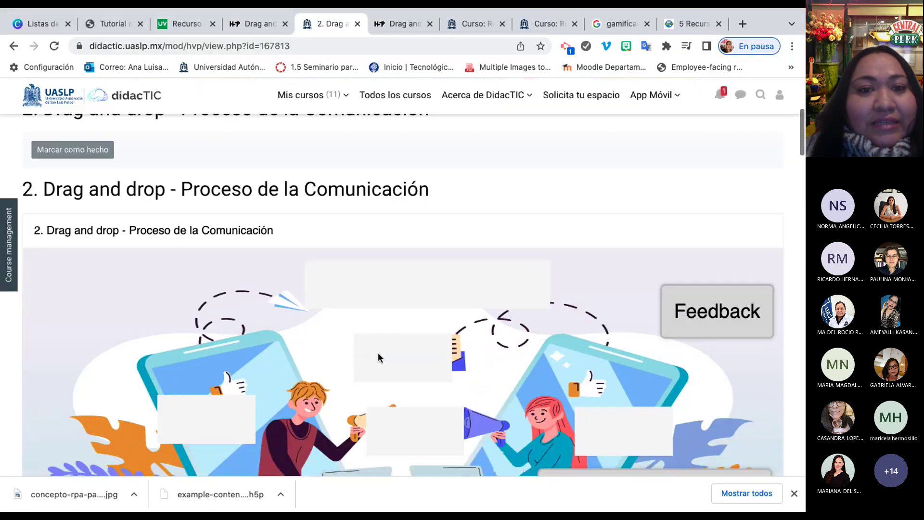
{"action": "scroll", "coordinate": [378, 357], "scroll_direction": "down", "scroll_amount": 6}
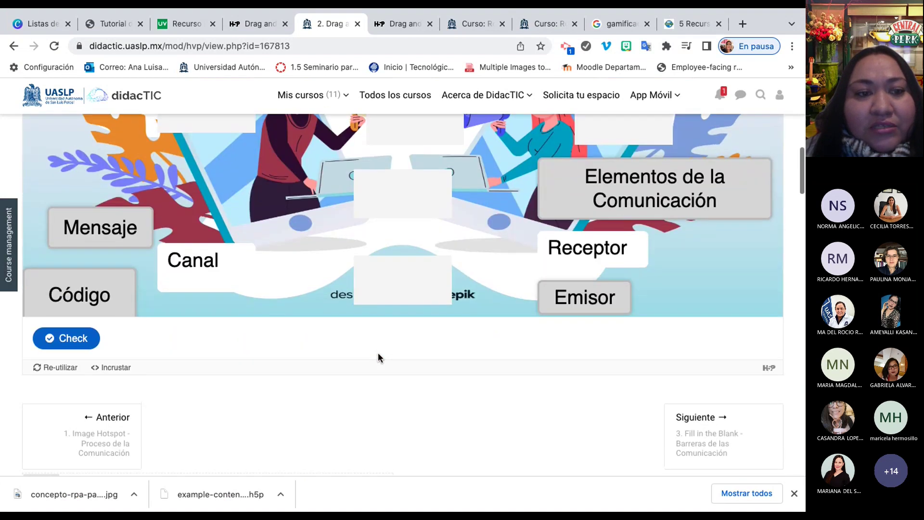
{"action": "scroll", "coordinate": [378, 357], "scroll_direction": "up", "scroll_amount": 10}
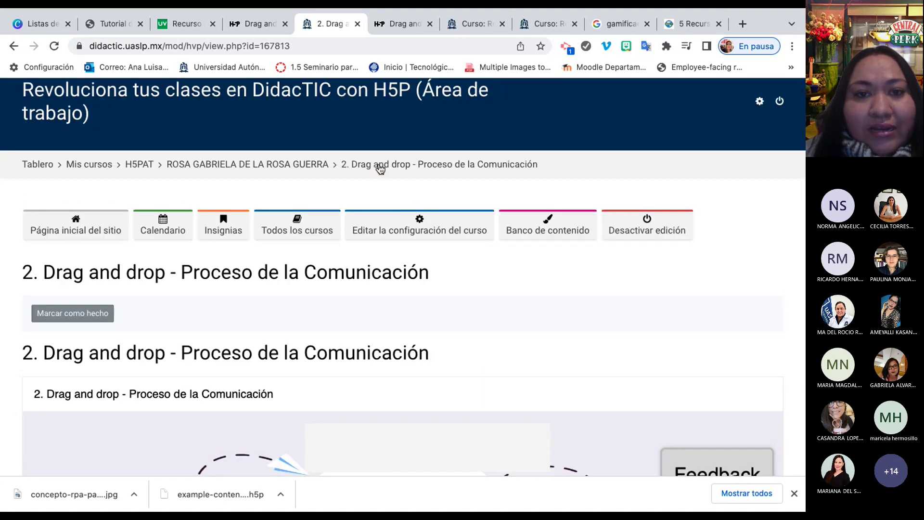
{"action": "left_click", "coordinate": [312, 168]}
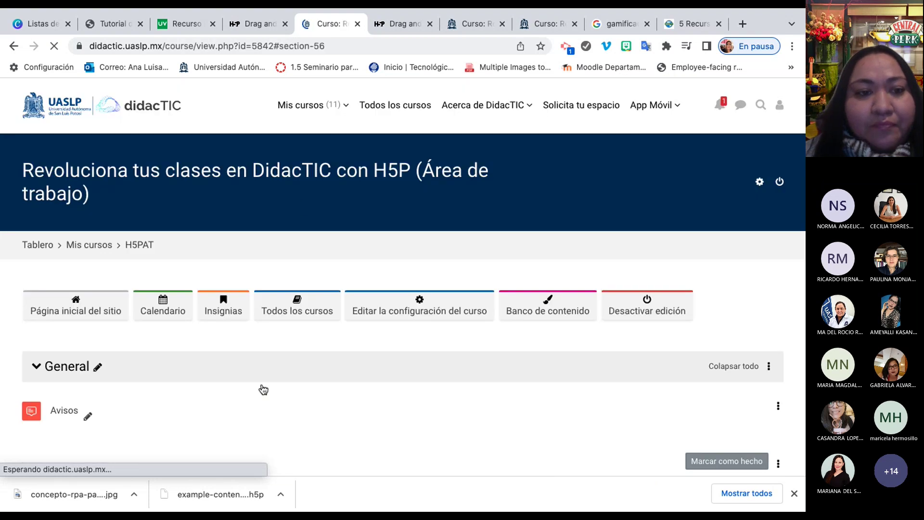
{"action": "scroll", "coordinate": [264, 389], "scroll_direction": "down", "scroll_amount": 3}
{"action": "scroll", "coordinate": [263, 388], "scroll_direction": "down", "scroll_amount": 10}
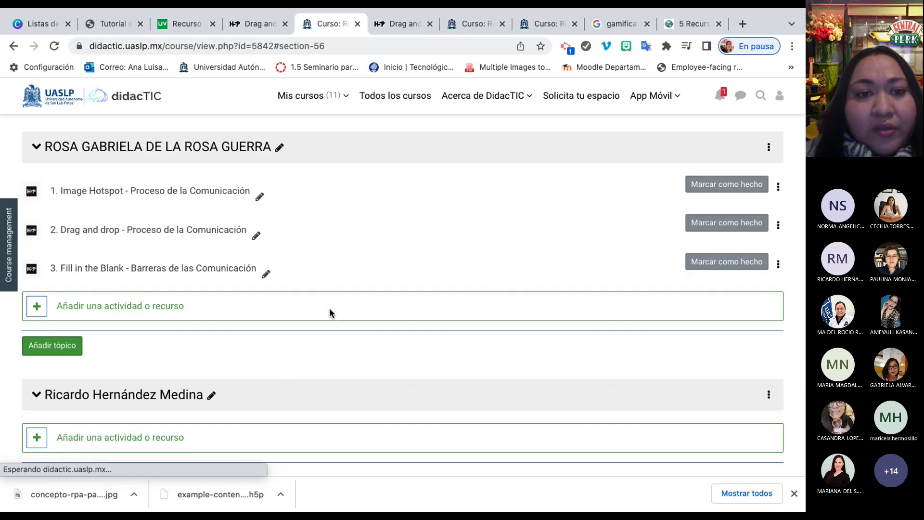
Open the settings of "2. Drag and drop - Proceso de la Comunicación" for editing and go to the Task step of its editor.
{"action": "left_click", "coordinate": [778, 226]}
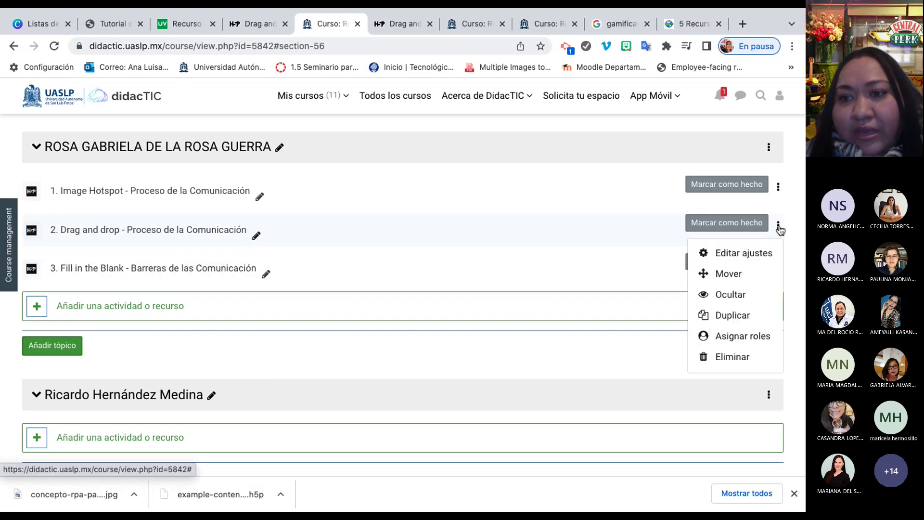
{"action": "left_click", "coordinate": [761, 254]}
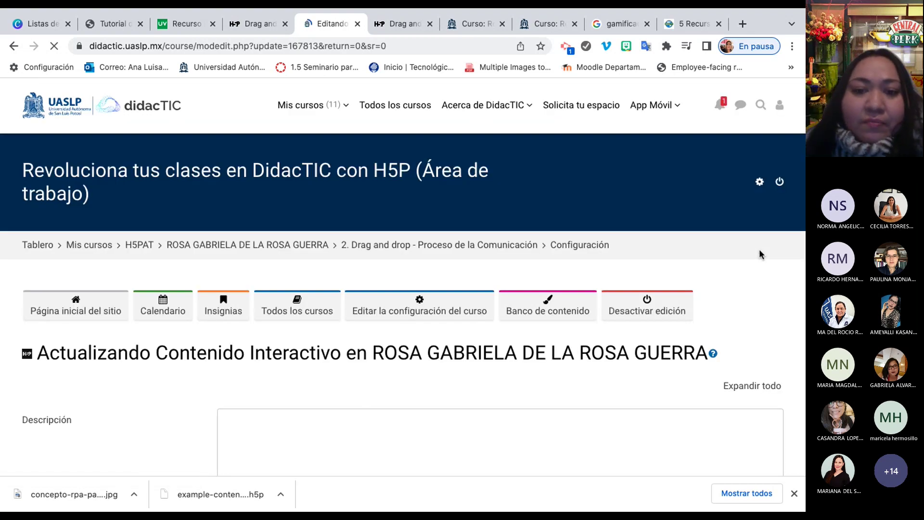
{"action": "scroll", "coordinate": [758, 249], "scroll_direction": "down", "scroll_amount": 5}
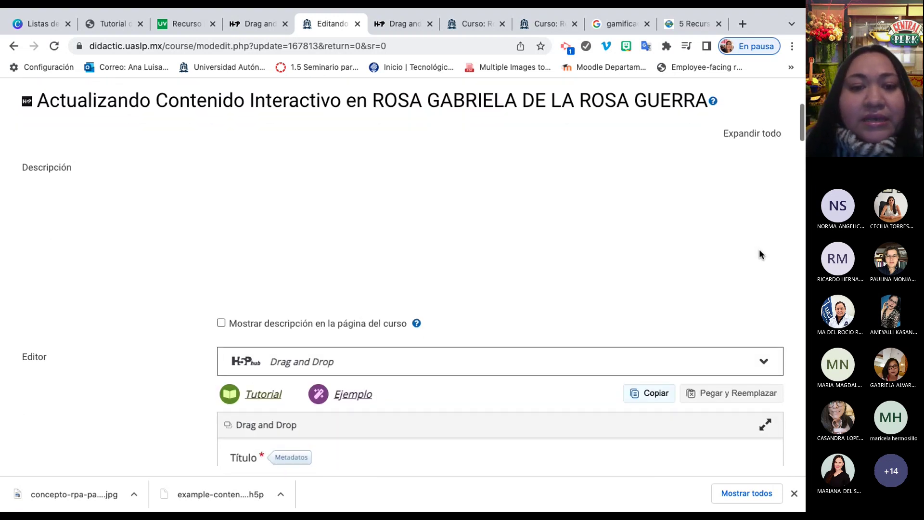
{"action": "scroll", "coordinate": [758, 249], "scroll_direction": "down", "scroll_amount": 4}
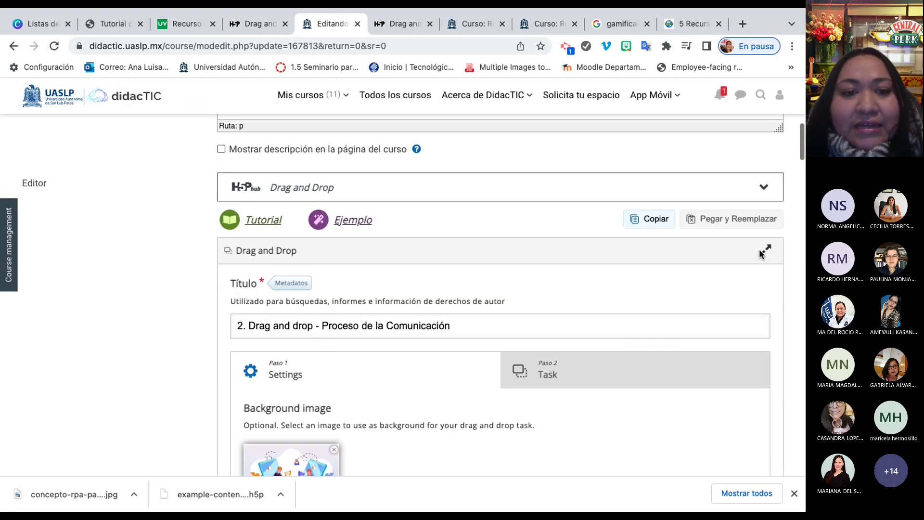
{"action": "scroll", "coordinate": [759, 249], "scroll_direction": "down", "scroll_amount": 3}
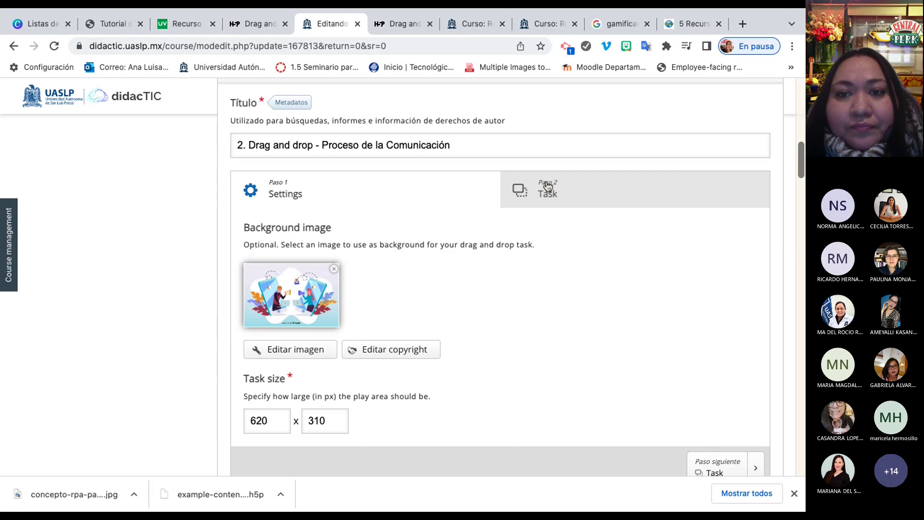
{"action": "left_click", "coordinate": [550, 192]}
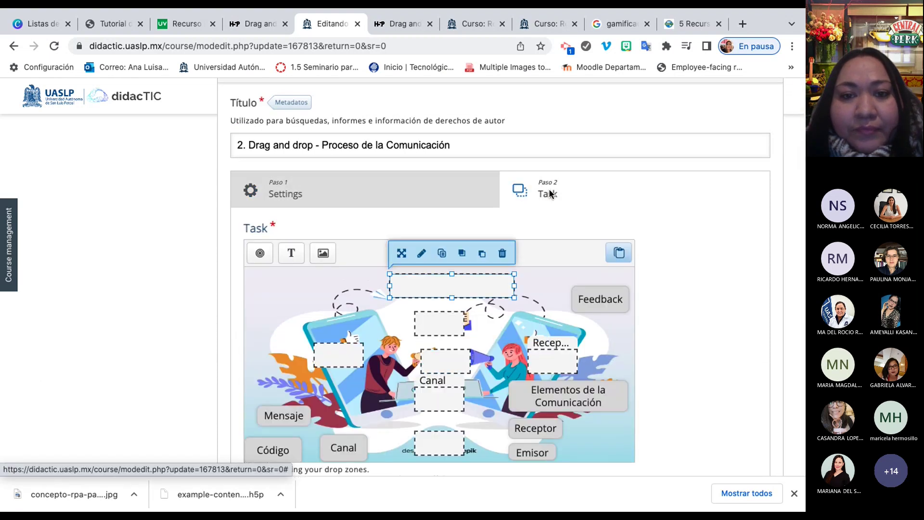
{"action": "scroll", "coordinate": [412, 358], "scroll_direction": "down", "scroll_amount": 2}
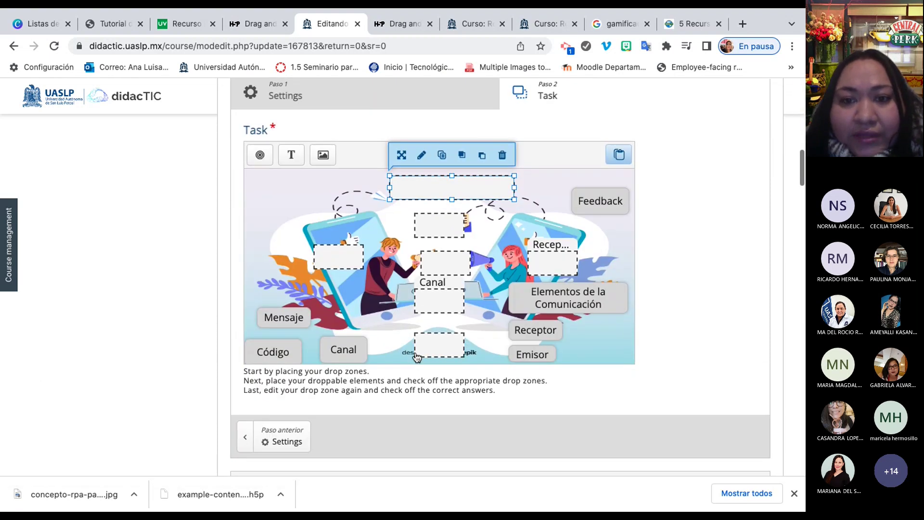
Hide the "Canal" drop zone's label, limit the zone to one element and enable Auto-Align.
{"action": "left_click", "coordinate": [452, 298]}
{"action": "left_click", "coordinate": [450, 269]}
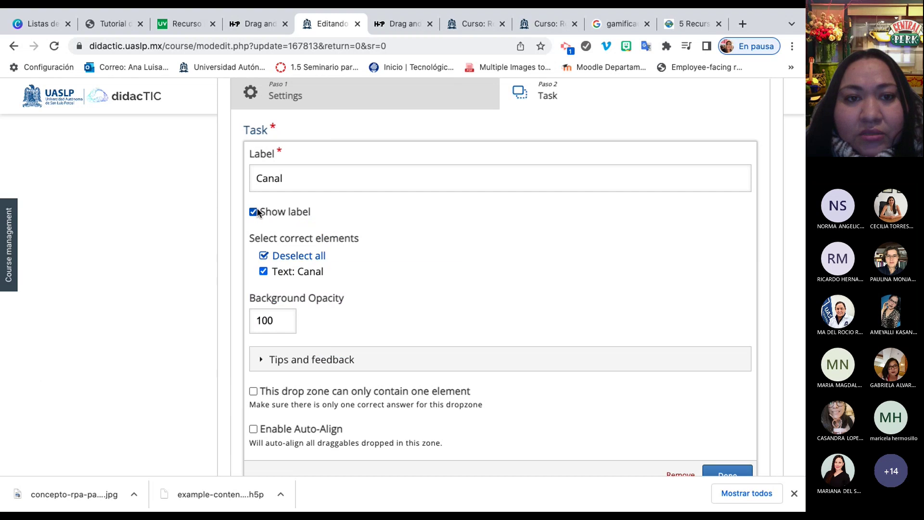
{"action": "scroll", "coordinate": [394, 302], "scroll_direction": "down", "scroll_amount": 2}
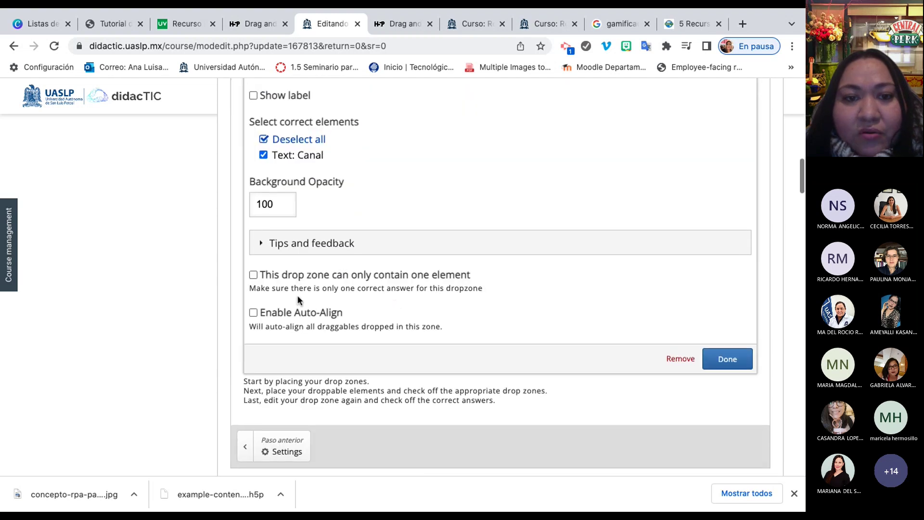
{"action": "left_click", "coordinate": [253, 313]}
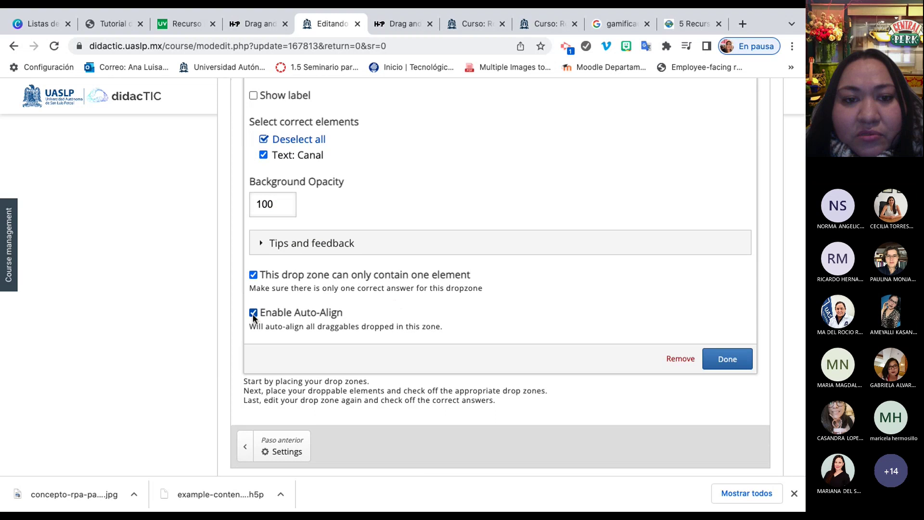
{"action": "left_click", "coordinate": [725, 357]}
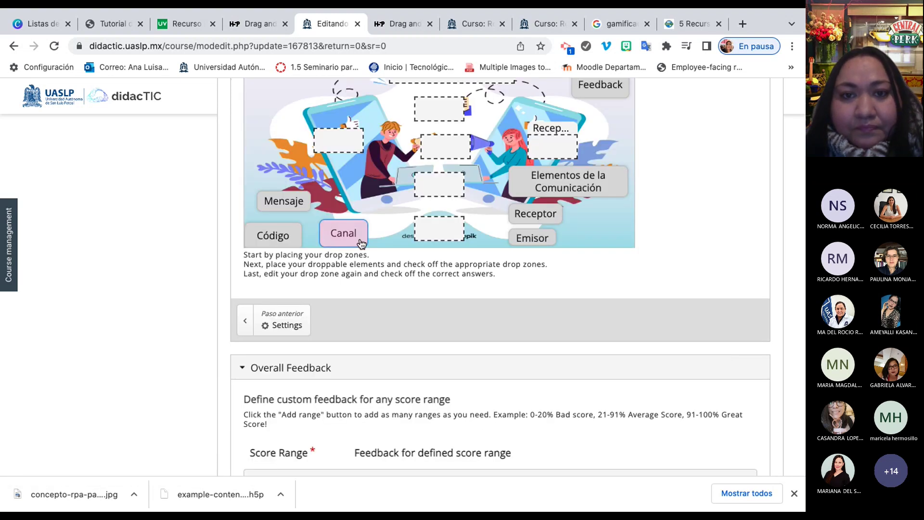
Check the saved label, single-element and Auto-Align settings of the "Canal" drop zone.
{"action": "left_click", "coordinate": [446, 186]}
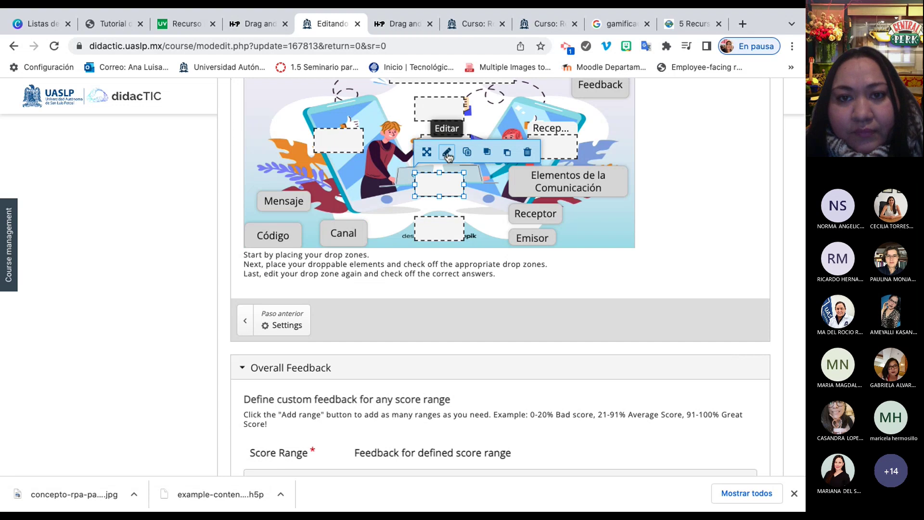
{"action": "left_click", "coordinate": [447, 153]}
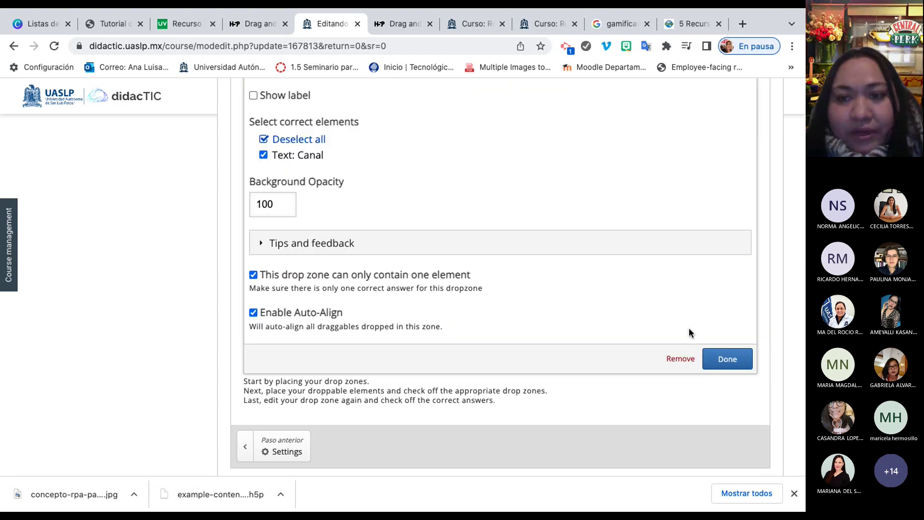
{"action": "left_click", "coordinate": [727, 359]}
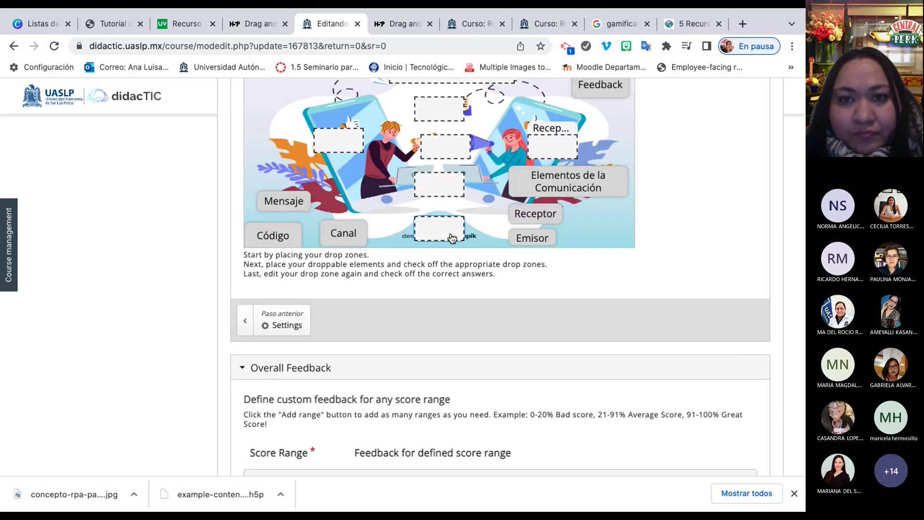
Turn off Show label for the "Receptor" drop zone beside the woman.
{"action": "left_click", "coordinate": [559, 147]}
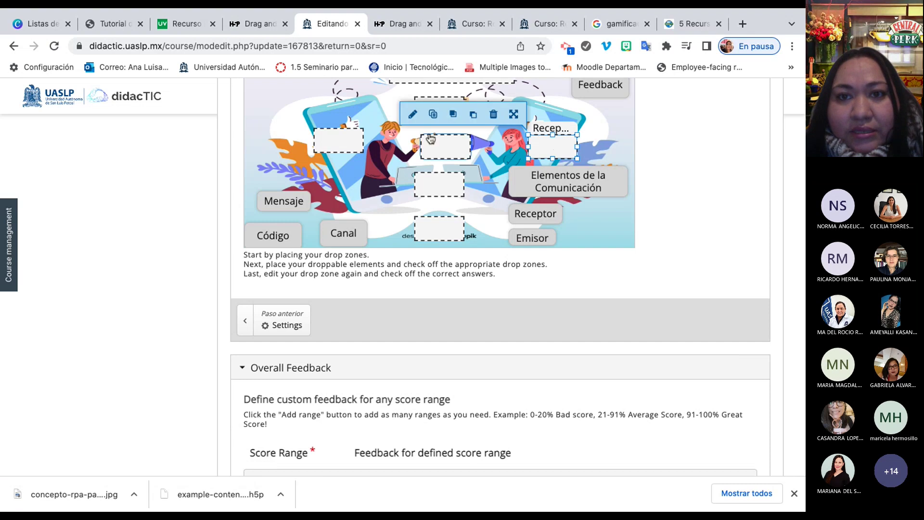
{"action": "left_click", "coordinate": [411, 116]}
{"action": "scroll", "coordinate": [316, 168], "scroll_direction": "up", "scroll_amount": 1}
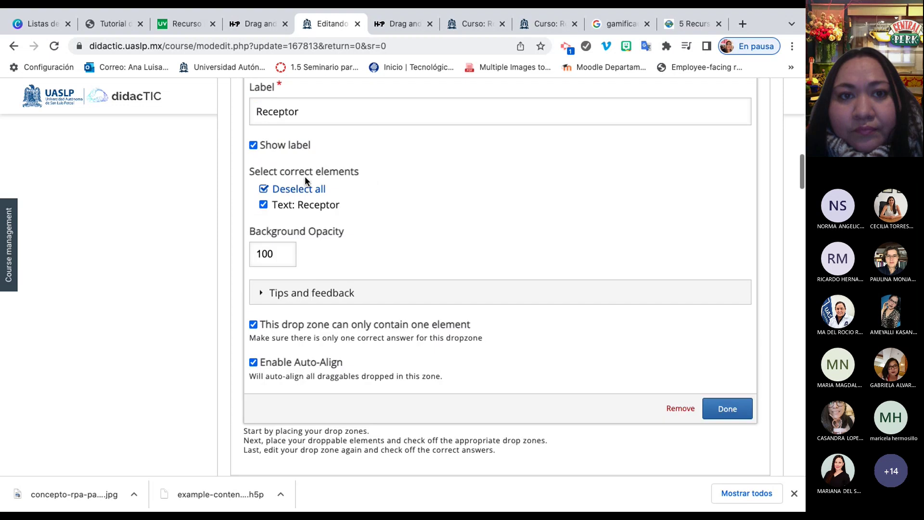
{"action": "left_click", "coordinate": [252, 141]}
{"action": "scroll", "coordinate": [468, 266], "scroll_direction": "down", "scroll_amount": 3}
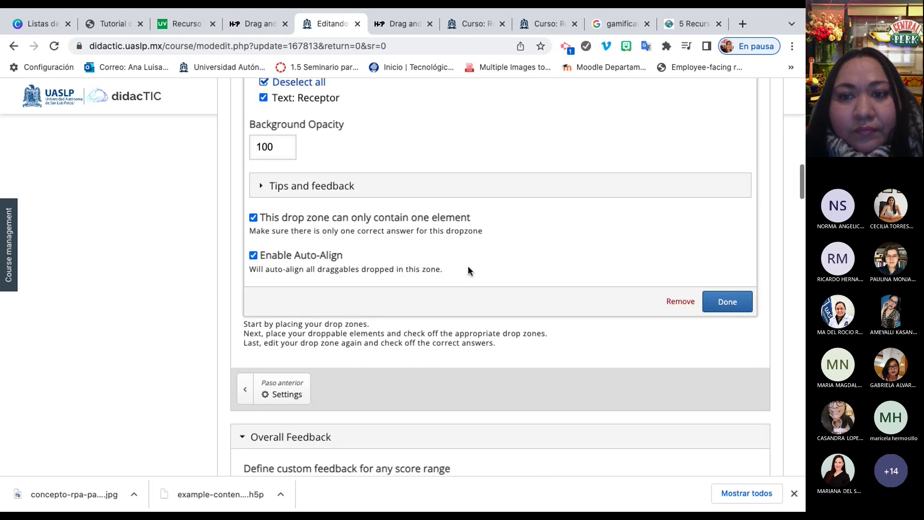
{"action": "left_click", "coordinate": [721, 301]}
Check which drop zones are selected for the draggable "Receptor" text element and close its settings.
{"action": "scroll", "coordinate": [549, 207], "scroll_direction": "up", "scroll_amount": 2}
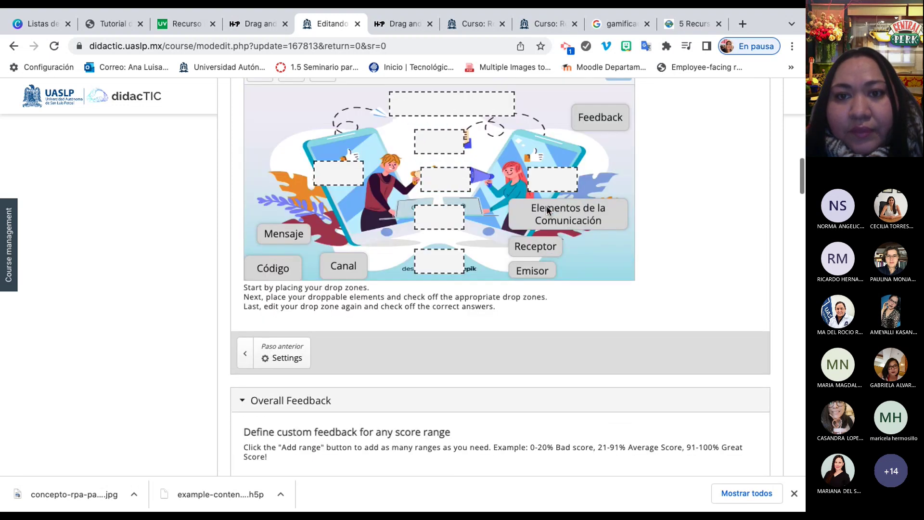
{"action": "left_click", "coordinate": [543, 250]}
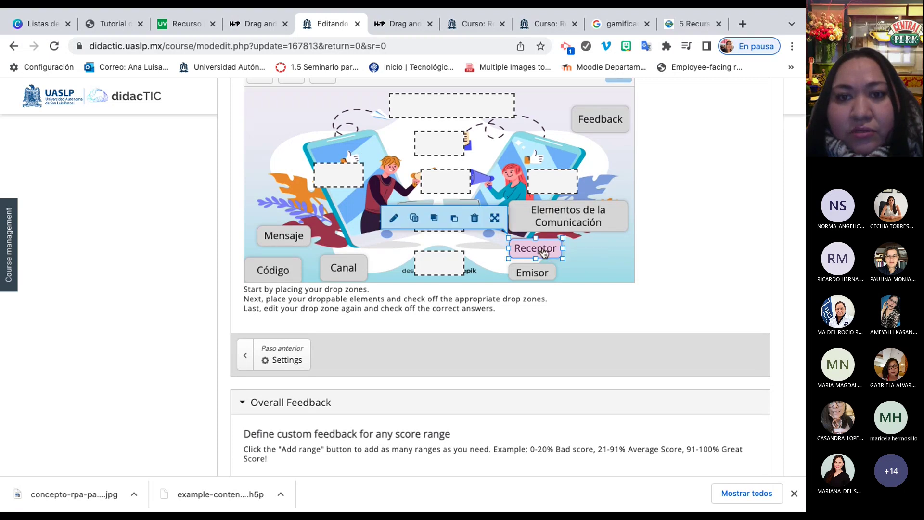
{"action": "left_click", "coordinate": [394, 218]}
{"action": "scroll", "coordinate": [607, 288], "scroll_direction": "down", "scroll_amount": 3}
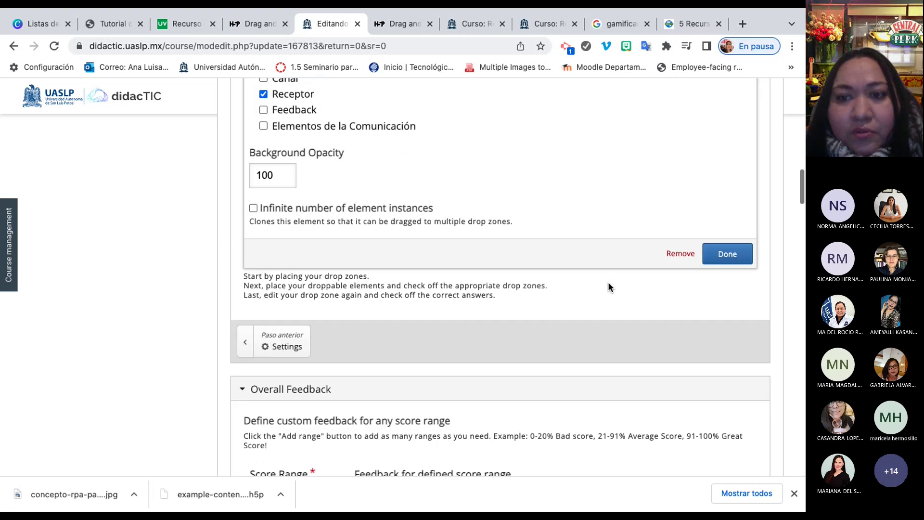
{"action": "left_click", "coordinate": [731, 251]}
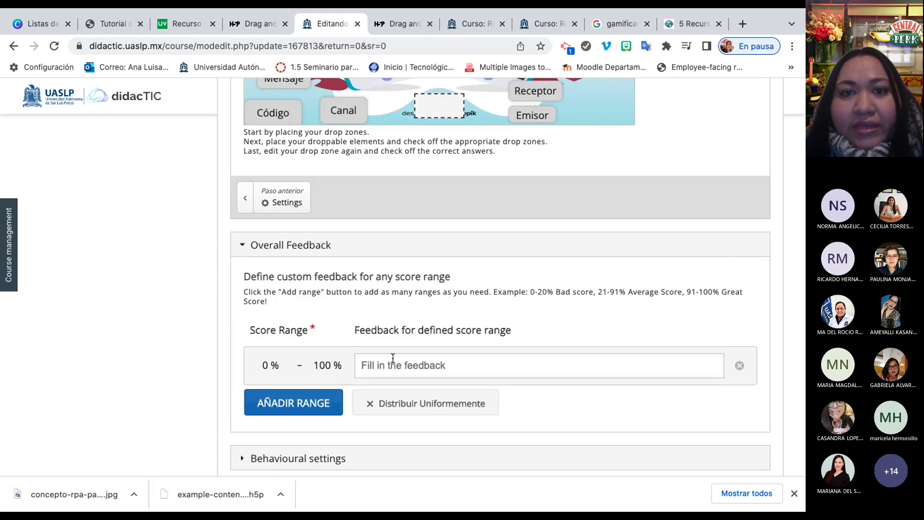
Review the activity's Overall Feedback and Behavioural settings, including Enable FullScreen, Show score points and Show Title.
{"action": "scroll", "coordinate": [392, 360], "scroll_direction": "up", "scroll_amount": 5}
{"action": "scroll", "coordinate": [392, 362], "scroll_direction": "down", "scroll_amount": 7}
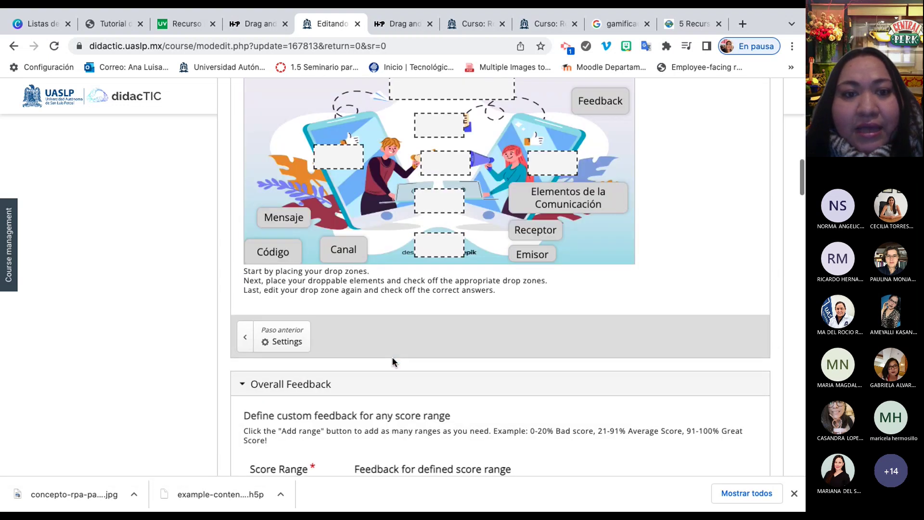
{"action": "scroll", "coordinate": [393, 361], "scroll_direction": "down", "scroll_amount": 1}
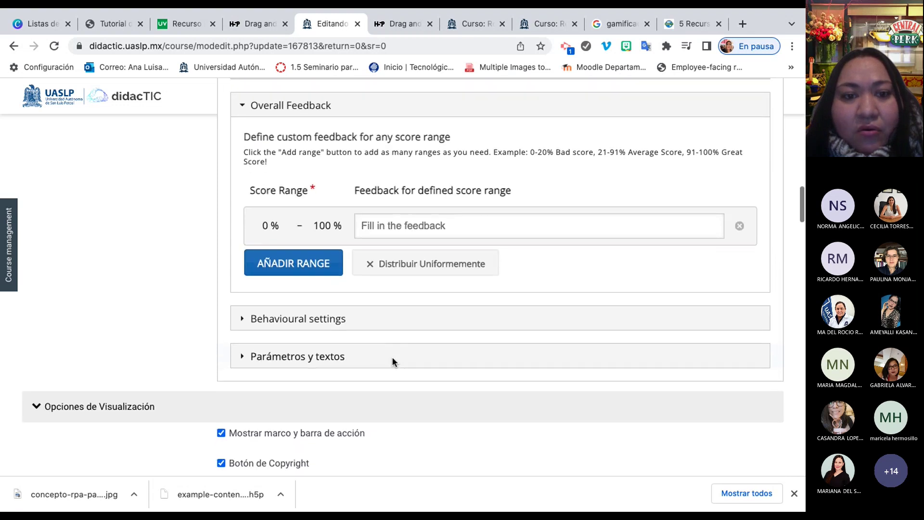
{"action": "left_click", "coordinate": [241, 319]}
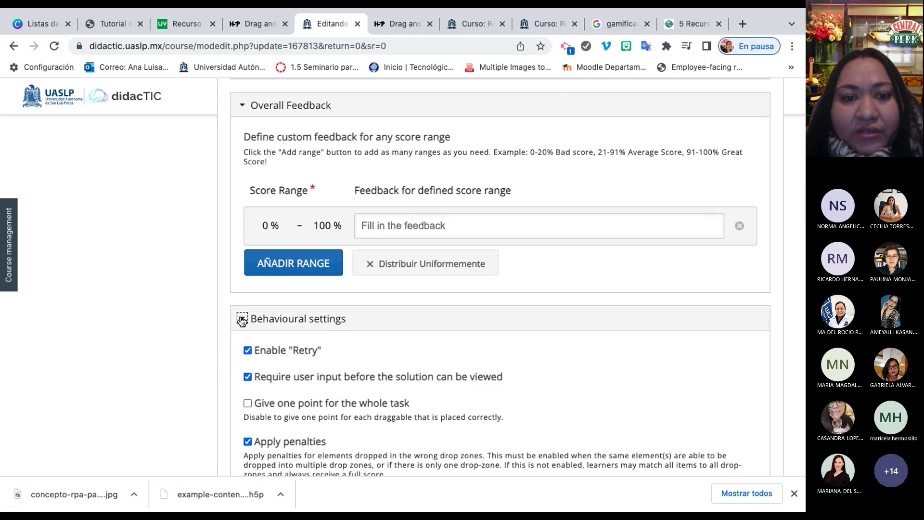
{"action": "scroll", "coordinate": [242, 321], "scroll_direction": "down", "scroll_amount": 3}
{"action": "scroll", "coordinate": [241, 321], "scroll_direction": "down", "scroll_amount": 4}
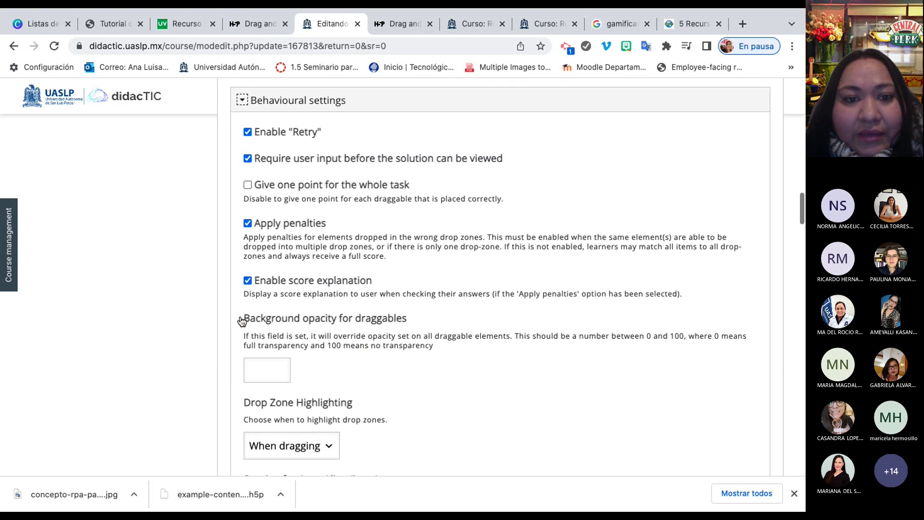
{"action": "scroll", "coordinate": [240, 317], "scroll_direction": "down", "scroll_amount": 2}
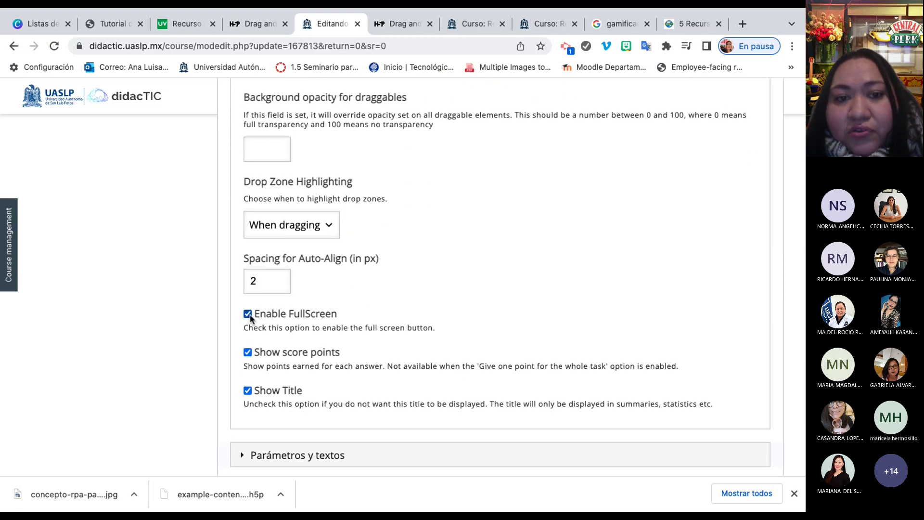
{"action": "scroll", "coordinate": [249, 317], "scroll_direction": "up", "scroll_amount": 5}
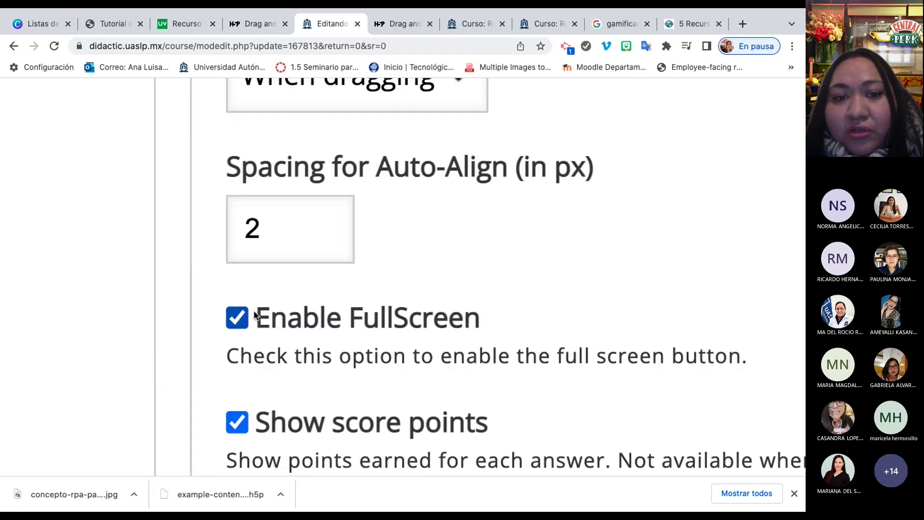
{"action": "scroll", "coordinate": [377, 258], "scroll_direction": "down", "scroll_amount": 3}
{"action": "scroll", "coordinate": [379, 261], "scroll_direction": "up", "scroll_amount": 3}
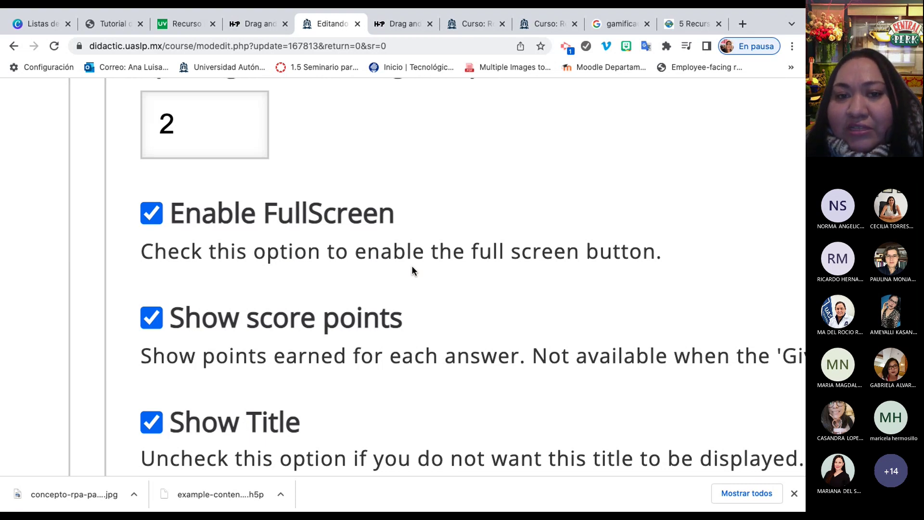
{"action": "scroll", "coordinate": [412, 269], "scroll_direction": "down", "scroll_amount": 5}
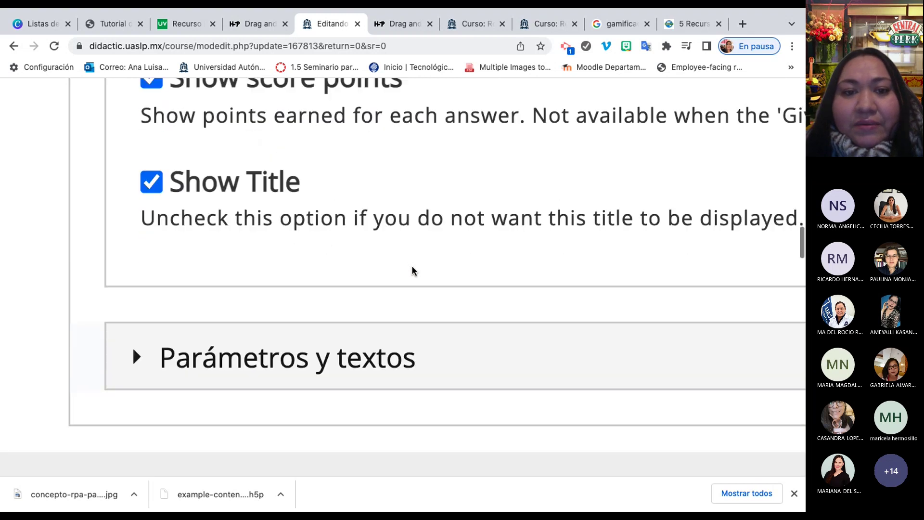
Save the changes to the Drag and Drop activity and display it.
{"action": "scroll", "coordinate": [412, 269], "scroll_direction": "down", "scroll_amount": 3}
{"action": "scroll", "coordinate": [412, 270], "scroll_direction": "down", "scroll_amount": 10}
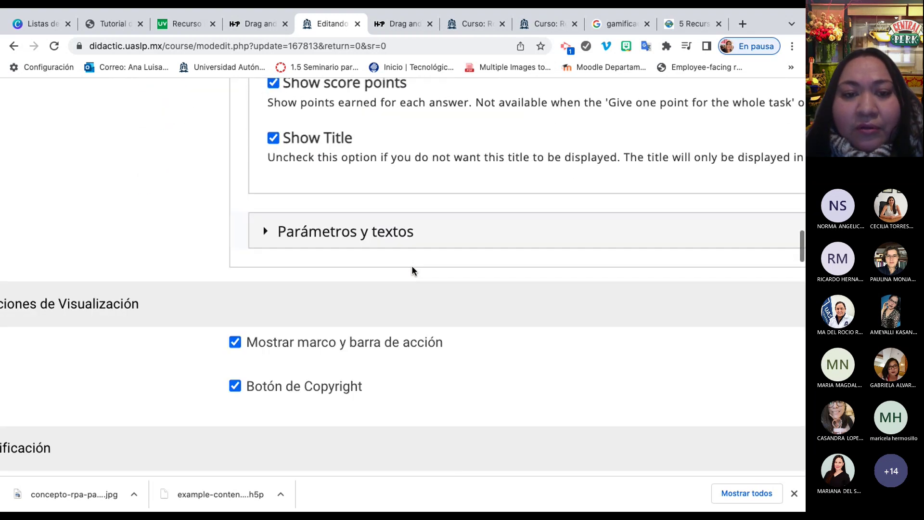
{"action": "scroll", "coordinate": [420, 251], "scroll_direction": "down", "scroll_amount": 1}
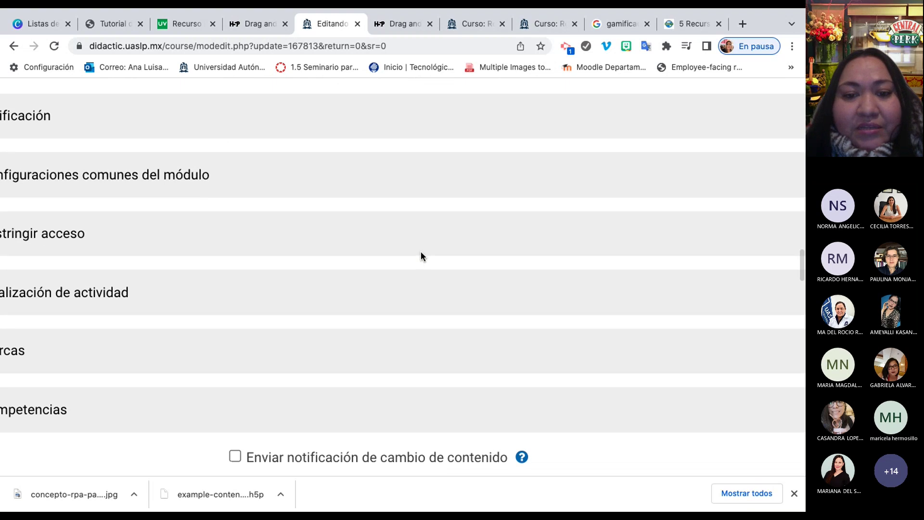
{"action": "scroll", "coordinate": [421, 251], "scroll_direction": "down", "scroll_amount": 3}
{"action": "scroll", "coordinate": [421, 251], "scroll_direction": "down", "scroll_amount": 10}
{"action": "scroll", "coordinate": [420, 256], "scroll_direction": "up", "scroll_amount": 3}
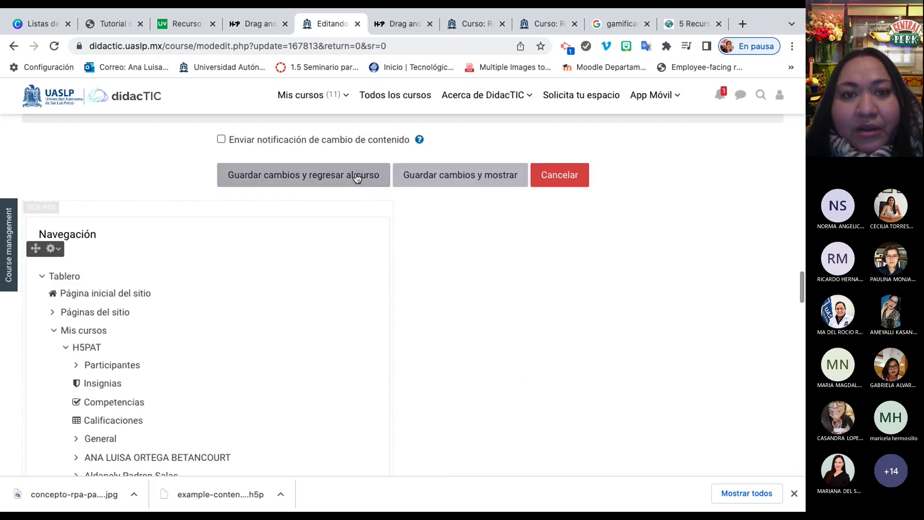
{"action": "left_click", "coordinate": [448, 178]}
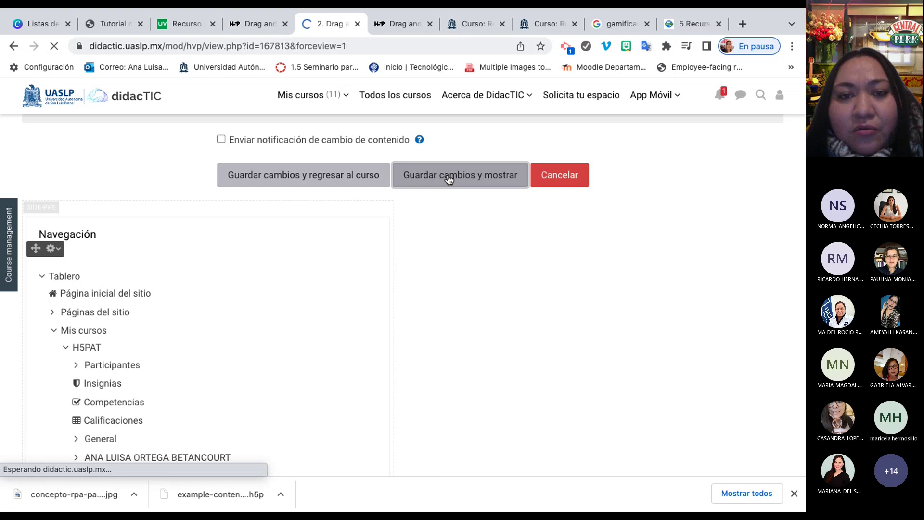
Show the saved "2. Drag and drop - Proceso de la Comunicación" activity in full screen.
{"action": "scroll", "coordinate": [449, 180], "scroll_direction": "down", "scroll_amount": 4}
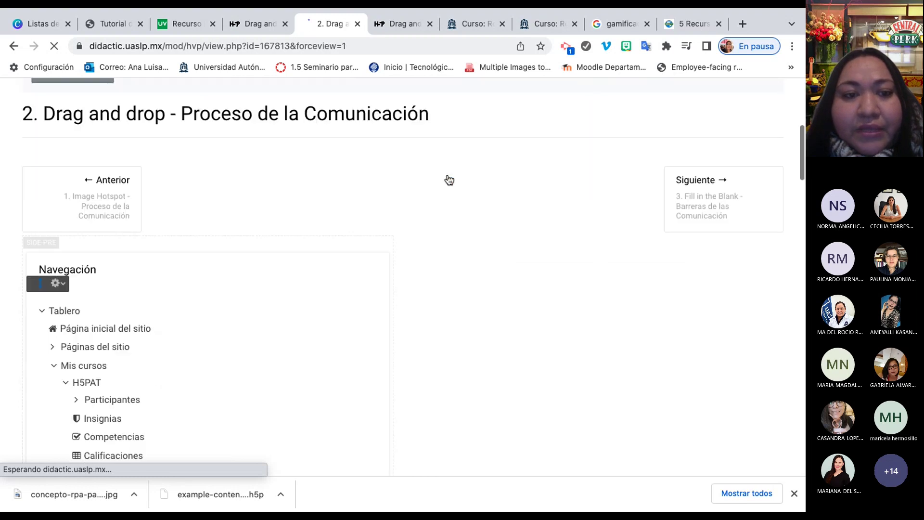
{"action": "scroll", "coordinate": [449, 179], "scroll_direction": "down", "scroll_amount": 2}
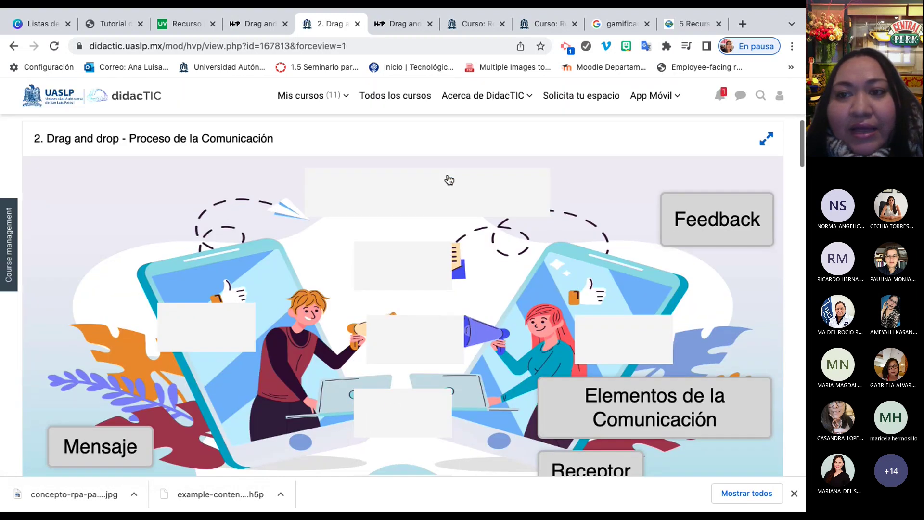
{"action": "scroll", "coordinate": [760, 130], "scroll_direction": "up", "scroll_amount": 5}
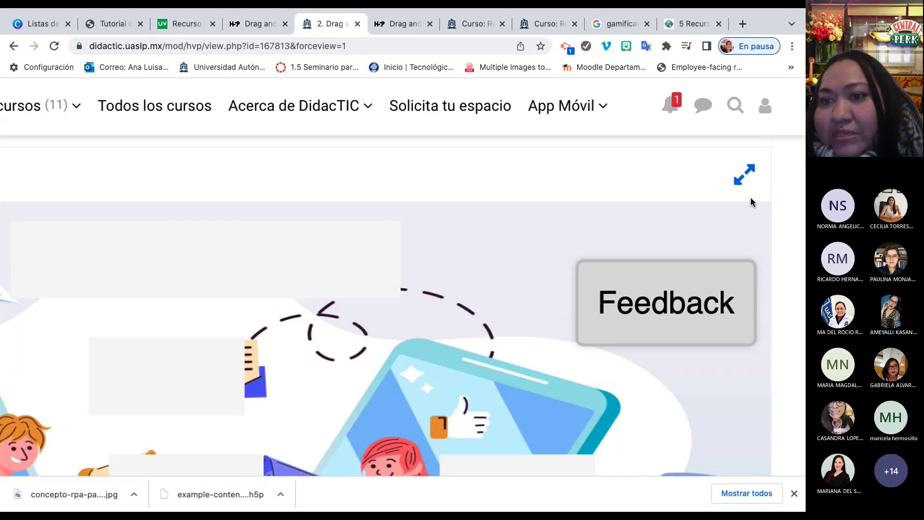
{"action": "left_click", "coordinate": [745, 179]}
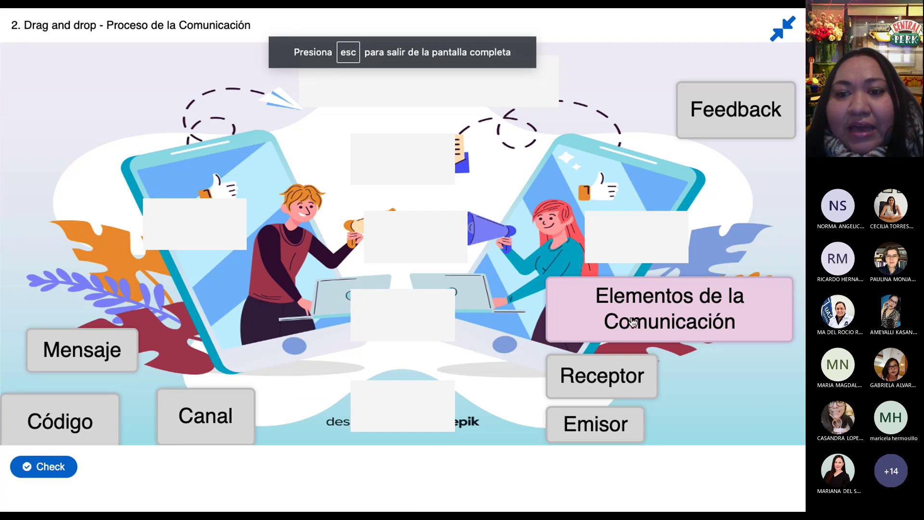
Place "Elementos de la Comunicación", "Mensaje", "Feedback", "Receptor" and "Emisor" in their matching drop zones on the communication image.
{"action": "left_click_drag", "start_coordinate": [617, 299], "coordinate": [376, 83]}
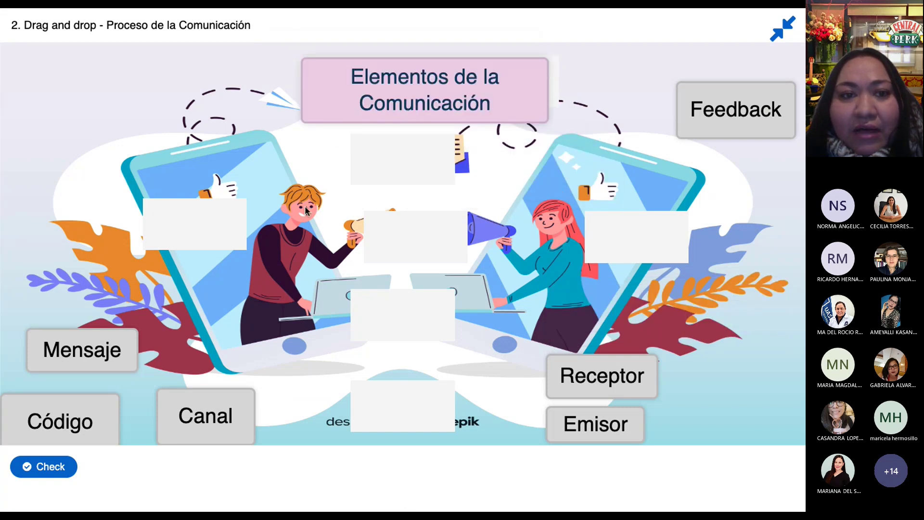
{"action": "left_click_drag", "start_coordinate": [110, 339], "coordinate": [428, 153]}
{"action": "left_click_drag", "start_coordinate": [759, 123], "coordinate": [428, 426]}
{"action": "left_click_drag", "start_coordinate": [557, 377], "coordinate": [597, 254]}
{"action": "left_click_drag", "start_coordinate": [592, 422], "coordinate": [216, 252]}
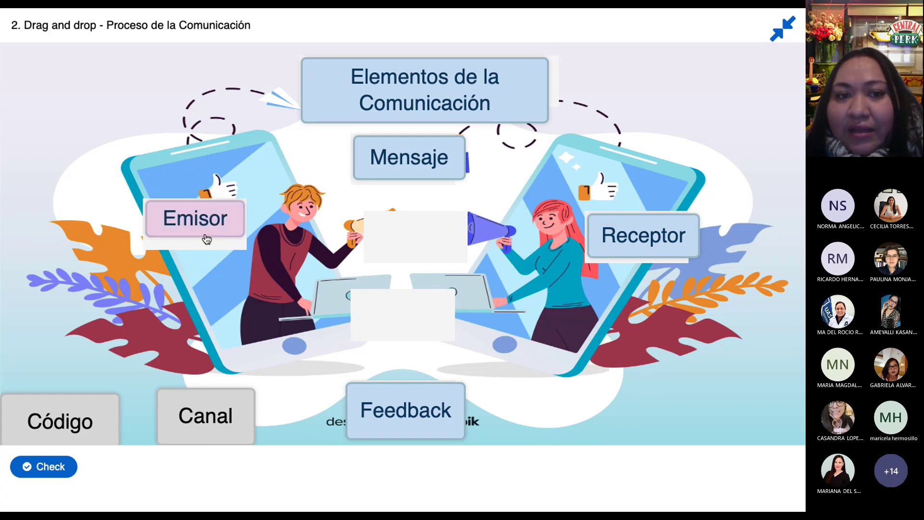
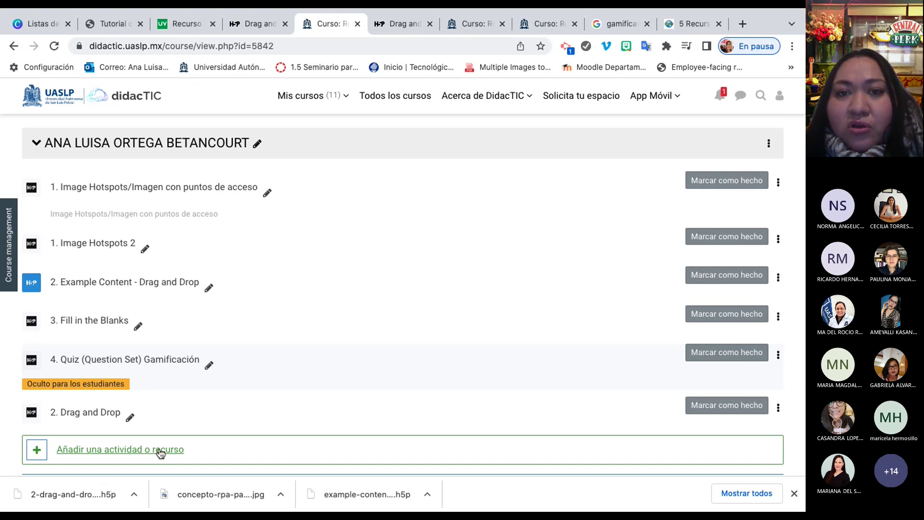
{"action": "left_click", "coordinate": [160, 450]}
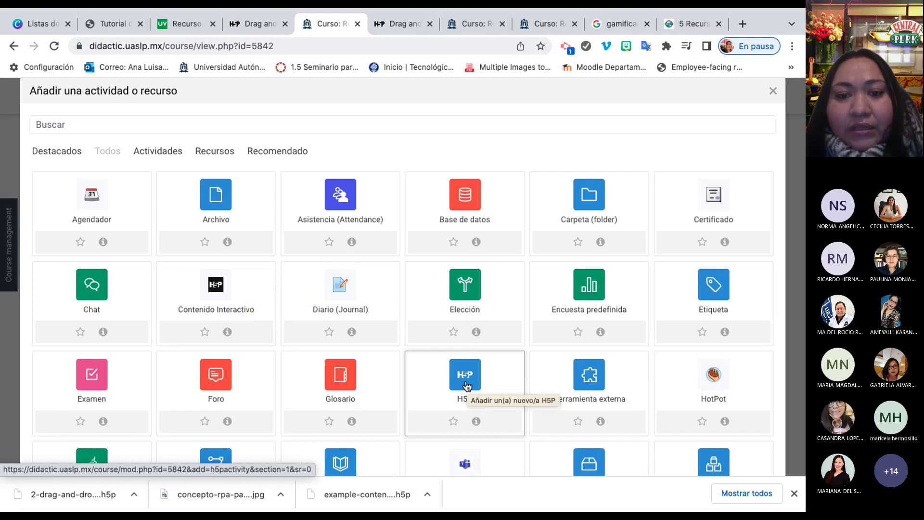
{"action": "left_click", "coordinate": [255, 311]}
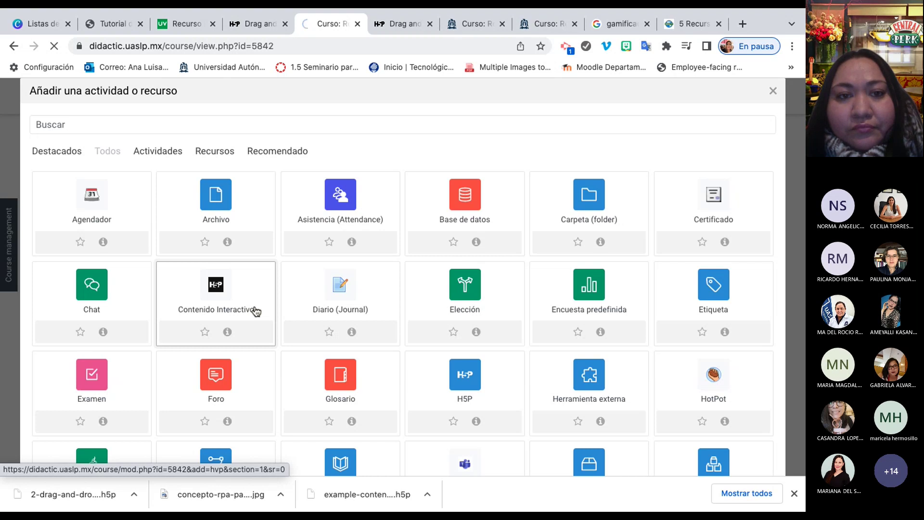
{"action": "scroll", "coordinate": [319, 397], "scroll_direction": "down", "scroll_amount": 8}
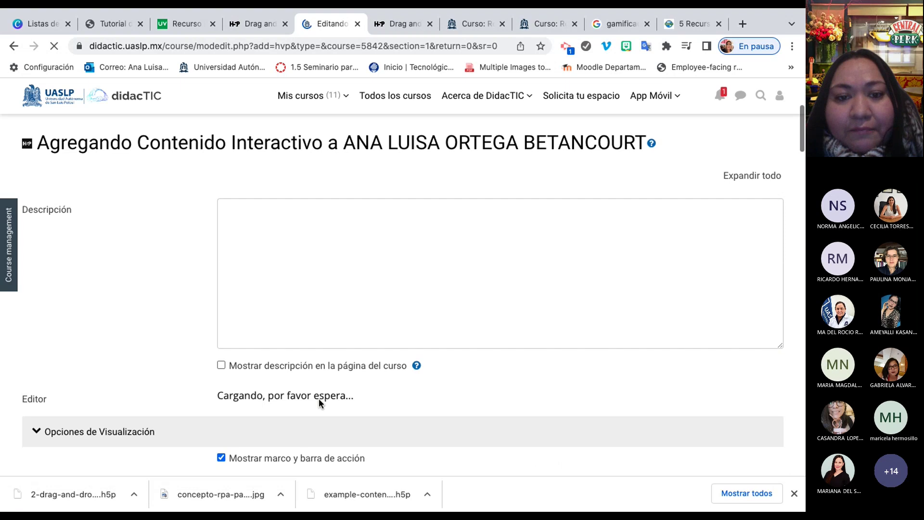
{"action": "scroll", "coordinate": [318, 397], "scroll_direction": "down", "scroll_amount": 4}
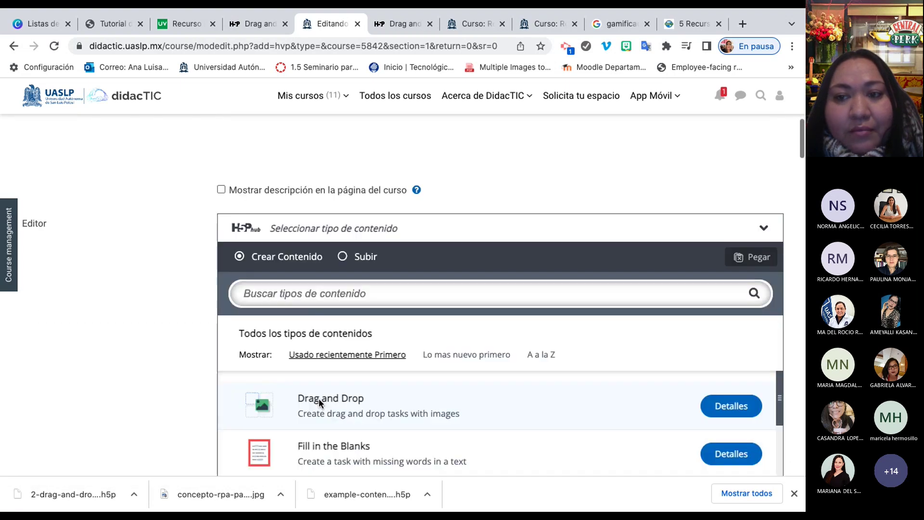
{"action": "scroll", "coordinate": [595, 261], "scroll_direction": "up", "scroll_amount": 5}
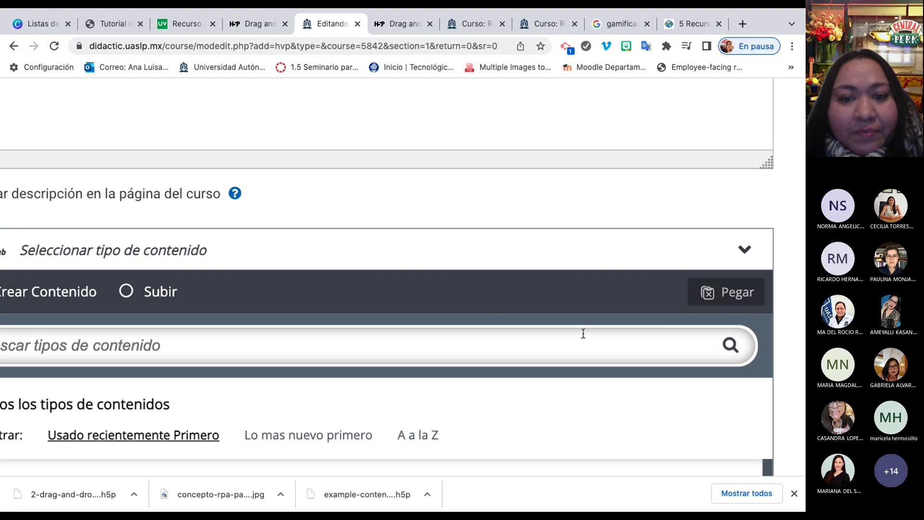
{"action": "scroll", "coordinate": [584, 332], "scroll_direction": "down", "scroll_amount": 5}
{"action": "scroll", "coordinate": [583, 332], "scroll_direction": "up", "scroll_amount": 5}
{"action": "scroll", "coordinate": [583, 337], "scroll_direction": "down", "scroll_amount": 4}
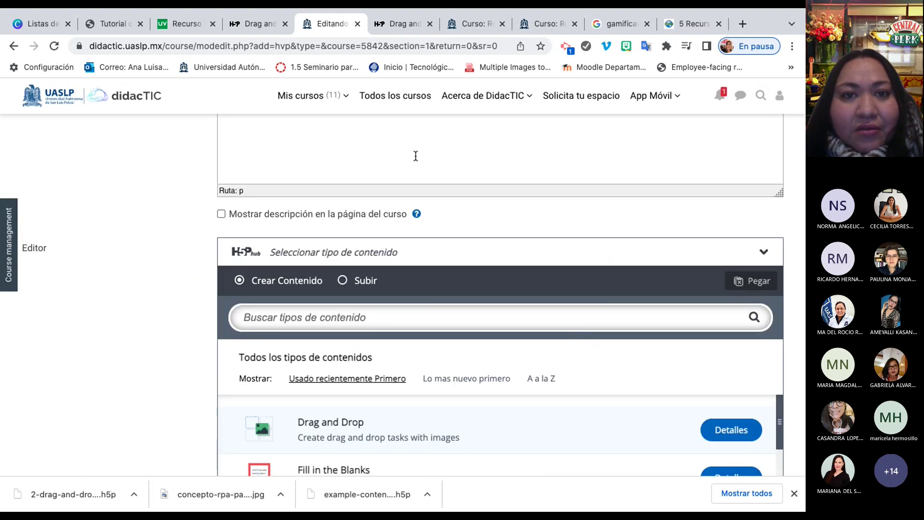
{"action": "left_click", "coordinate": [313, 95]}
{"action": "left_click", "coordinate": [14, 46]}
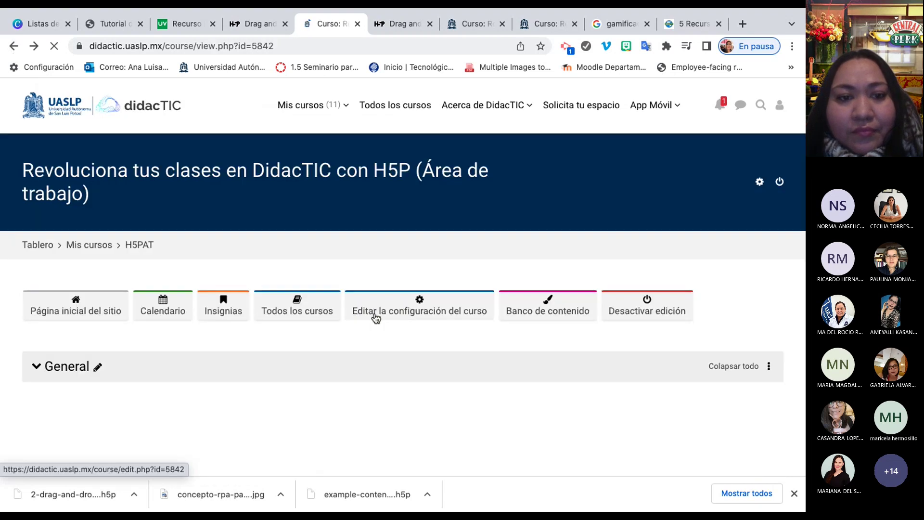
Add a new H5P activity to the course section that contains "2. Drag and Drop" and go to its package file area.
{"action": "scroll", "coordinate": [375, 314], "scroll_direction": "down", "scroll_amount": 10}
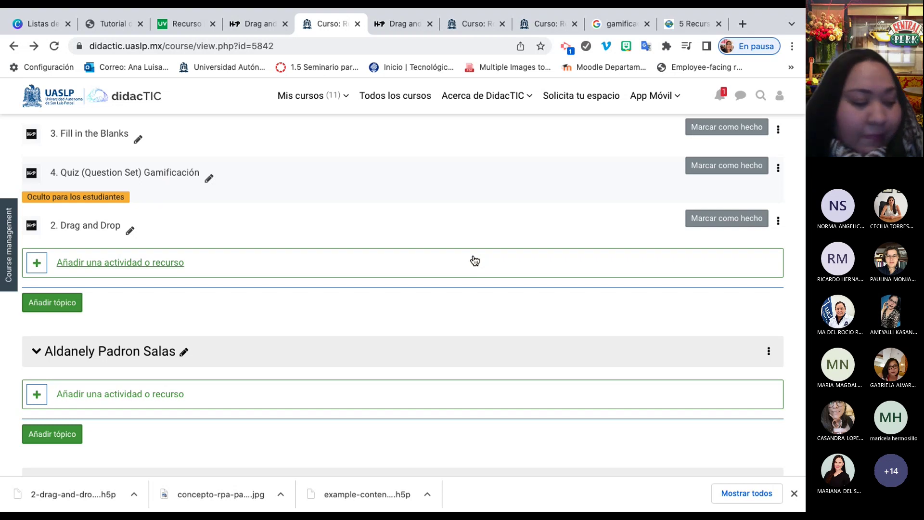
{"action": "left_click", "coordinate": [170, 261]}
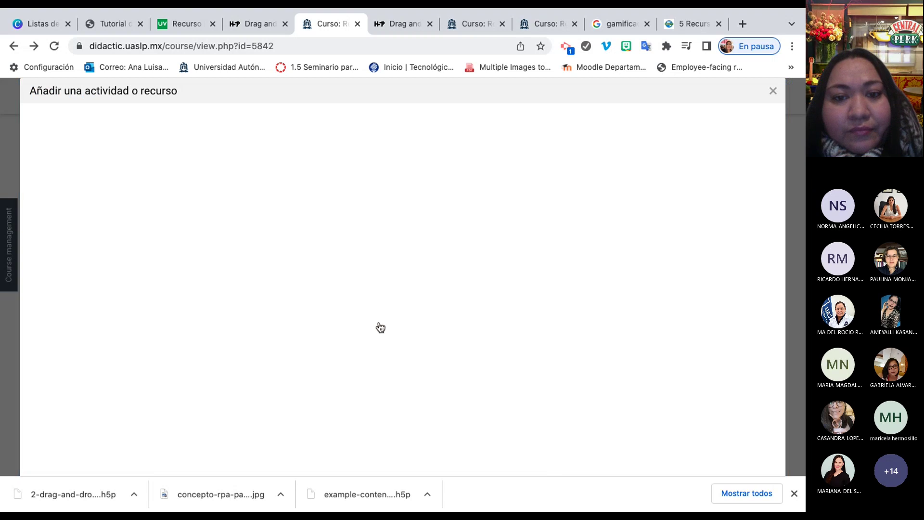
{"action": "left_click", "coordinate": [469, 375]}
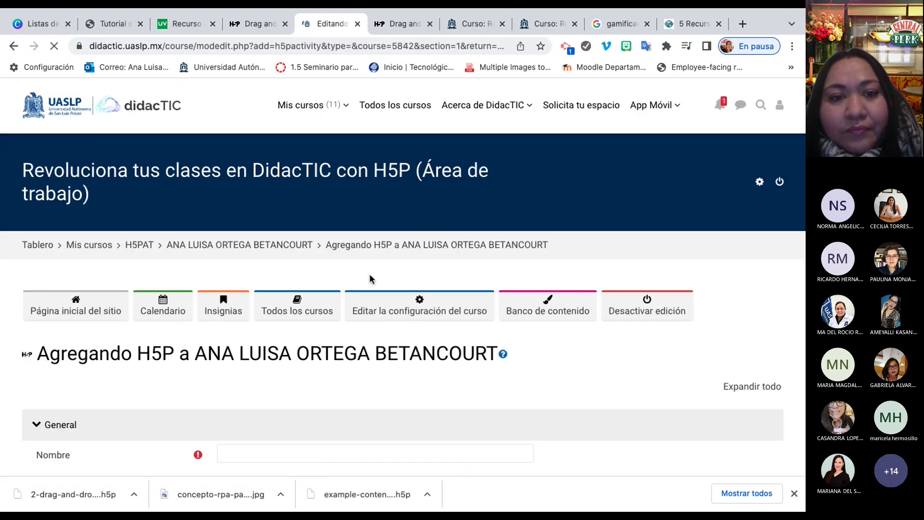
{"action": "scroll", "coordinate": [363, 246], "scroll_direction": "down", "scroll_amount": 2}
{"action": "scroll", "coordinate": [328, 368], "scroll_direction": "down", "scroll_amount": 4}
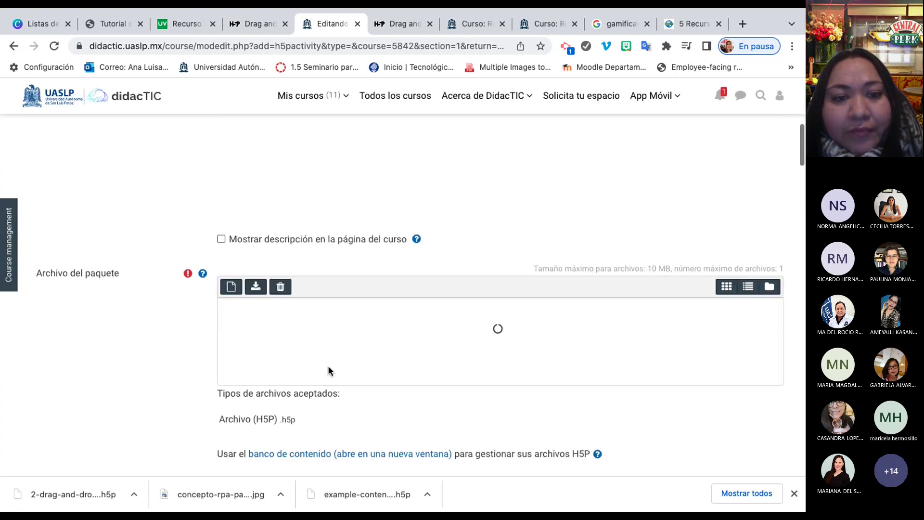
Upload "2-drag-and-drop-proceso-de-la-comunicacion-333.h5p" from the Descargas folder as the new activity's package file.
{"action": "left_click", "coordinate": [230, 316]}
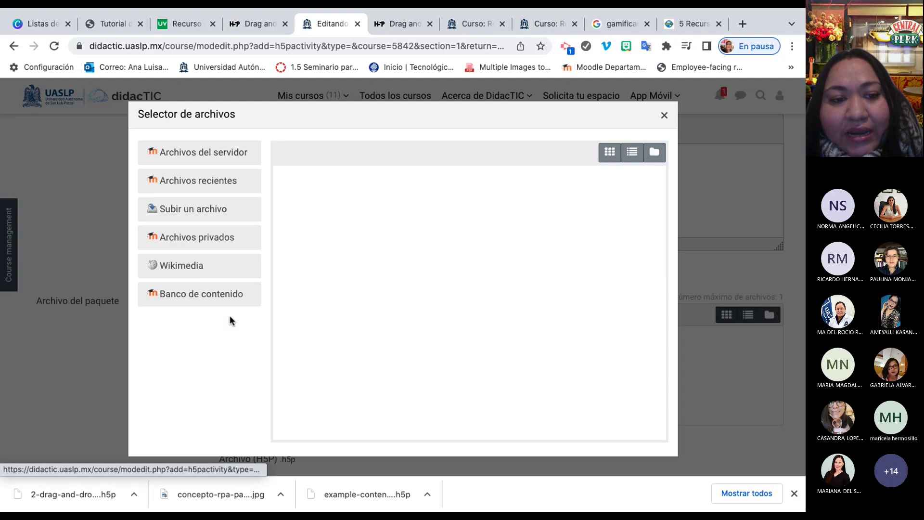
{"action": "left_click", "coordinate": [343, 205]}
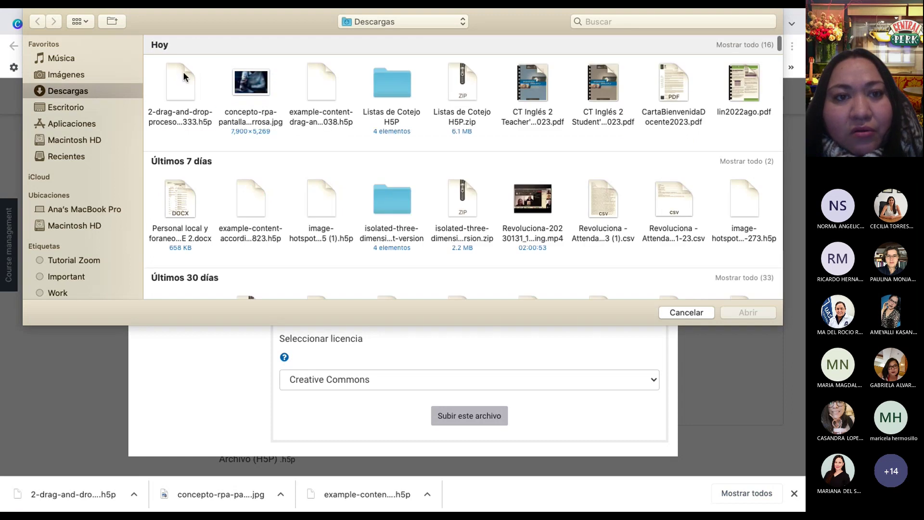
{"action": "double_click", "coordinate": [183, 71]}
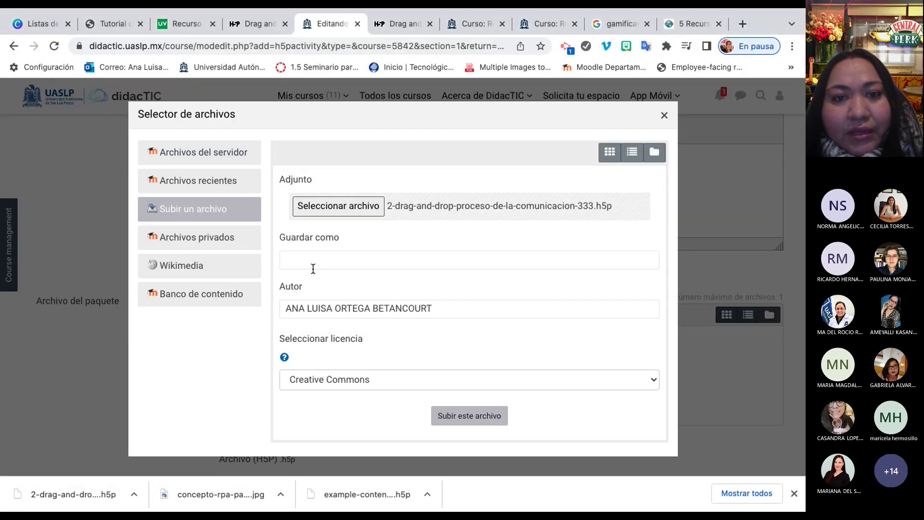
{"action": "left_click", "coordinate": [334, 262]}
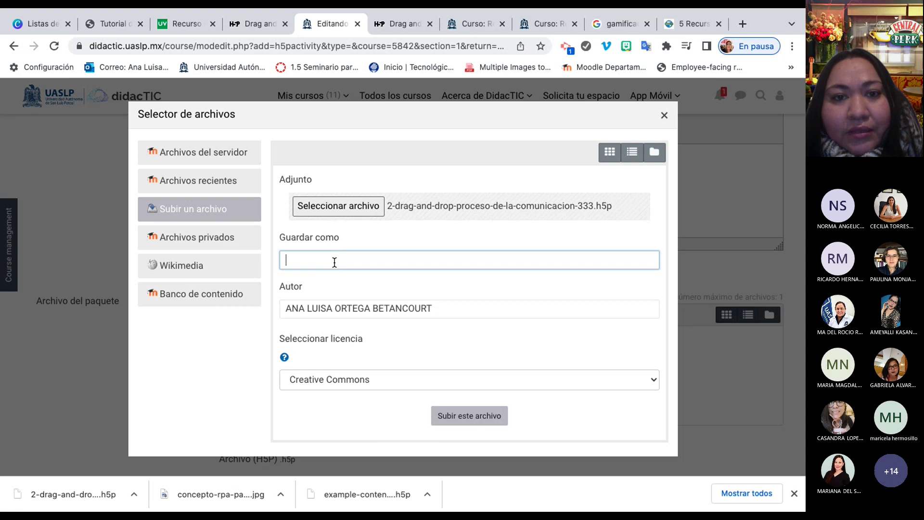
{"action": "left_click", "coordinate": [485, 416]}
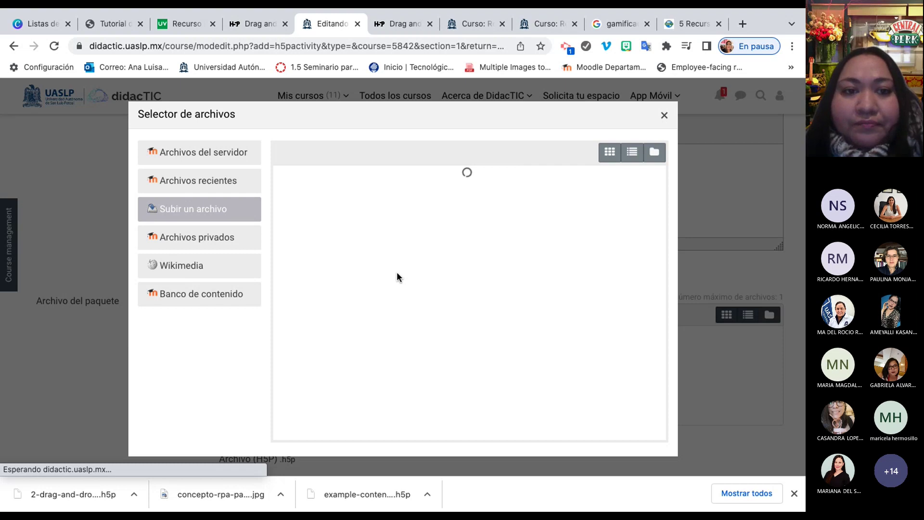
Insert the iframe embed code of "2. Drag and drop - Proceso de la Comunicación" into the new activity's description as HTML source.
{"action": "scroll", "coordinate": [397, 273], "scroll_direction": "up", "scroll_amount": 2}
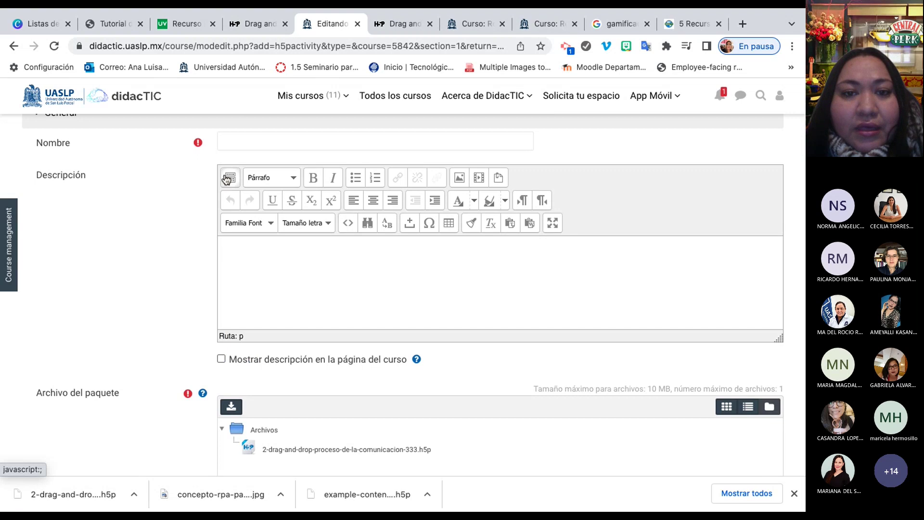
{"action": "left_click", "coordinate": [347, 223]}
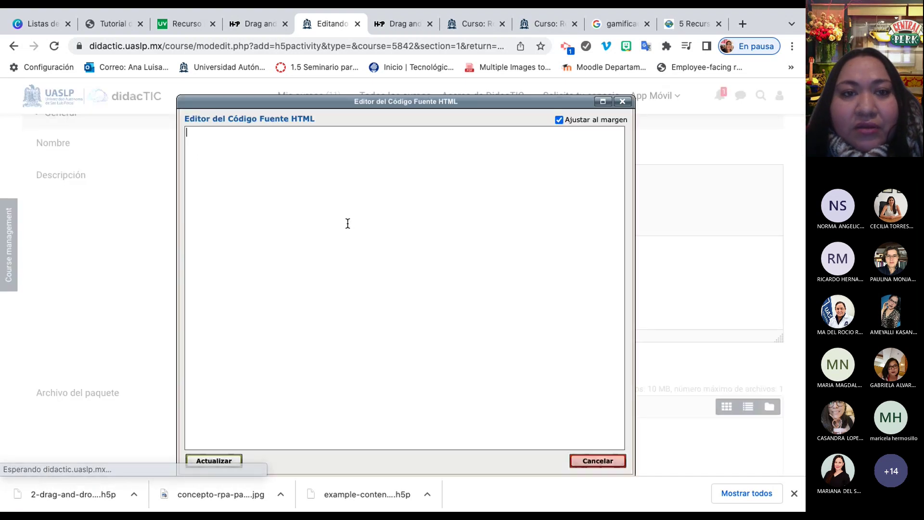
{"action": "type", "text": "<iframe src=\"https://didactic.uaslp.mx/mod/hvp/embed.php?id=167813\" width=\"1208\" height=\"753\" frameborder=\"0\" allowfullscreen=\"allowfullscreen\" title=\"2. Drag and drop - Proceso de la Comunicación\"></iframe><script src=\"https://didactic.uaslp.mx/mod/hvp/library/js/h5p-resizer.js\" charset=\"UTF-8\"></script>"}
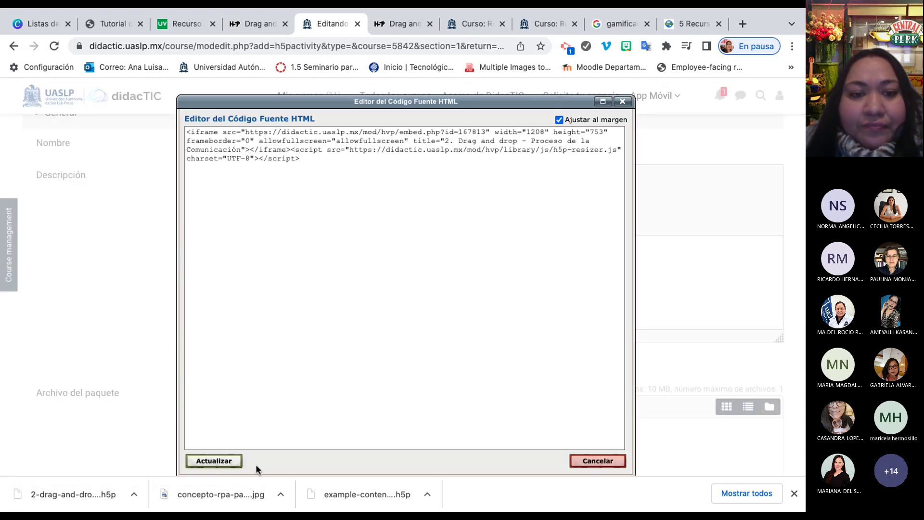
{"action": "left_click", "coordinate": [224, 463]}
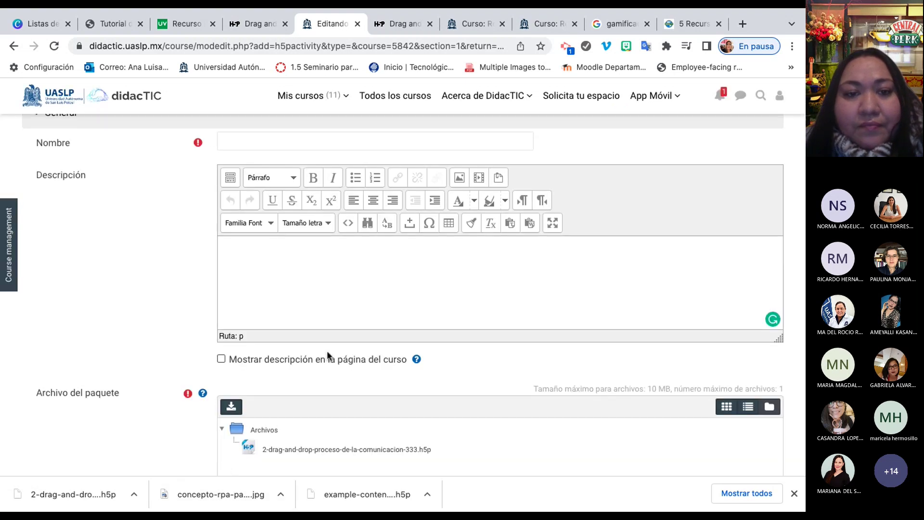
{"action": "scroll", "coordinate": [327, 350], "scroll_direction": "up", "scroll_amount": 1}
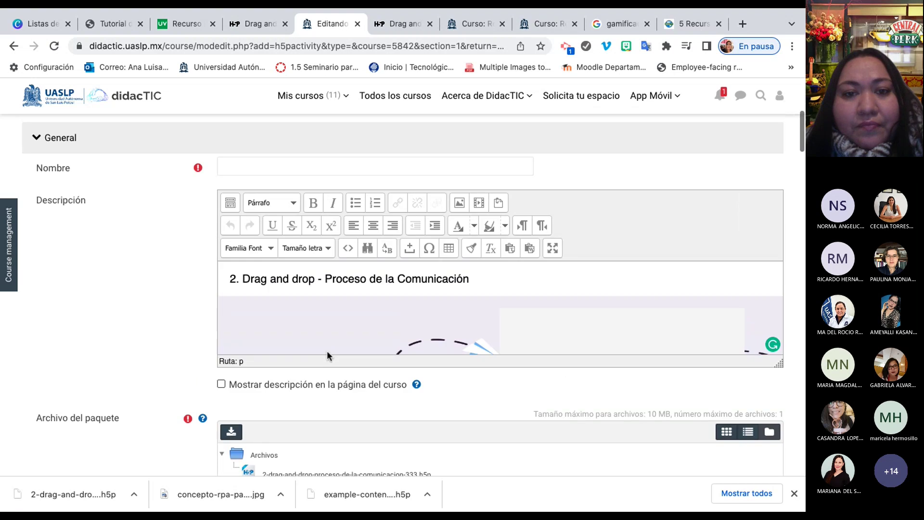
{"action": "left_click", "coordinate": [343, 164]}
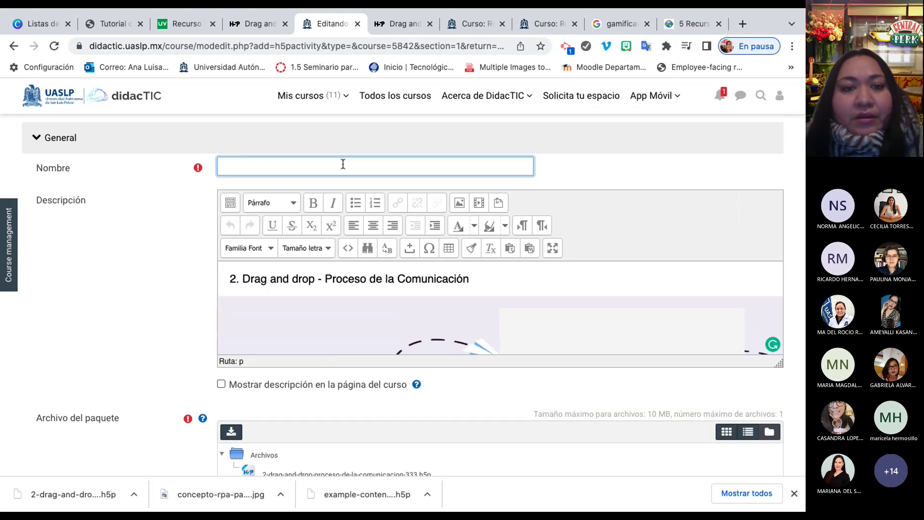
{"action": "left_click", "coordinate": [361, 281]}
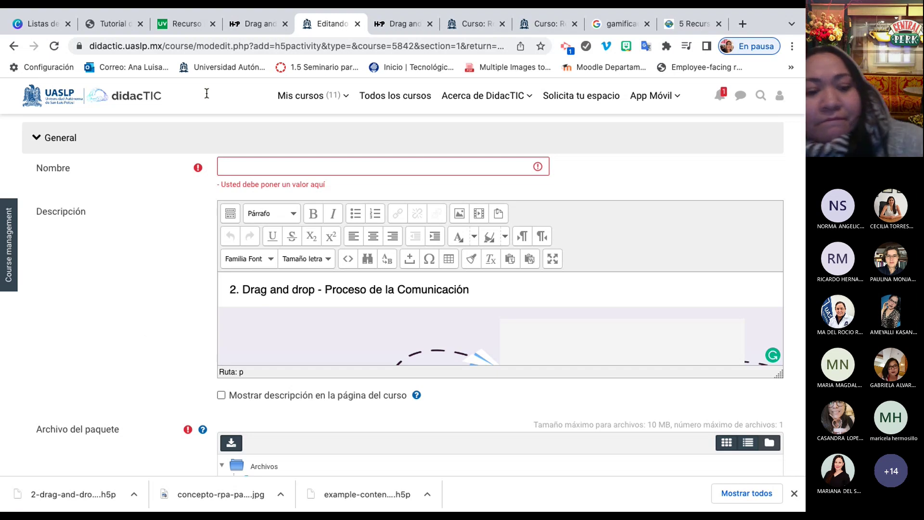
Switch to Microsoft Teams and bring the "Revoluciona" meeting window with its chat to the front.
{"action": "key", "text": "super+Tab"}
{"action": "key", "text": "super+Tab"}
{"action": "key", "text": "super+Tab"}
{"action": "key", "text": "super+Tab"}
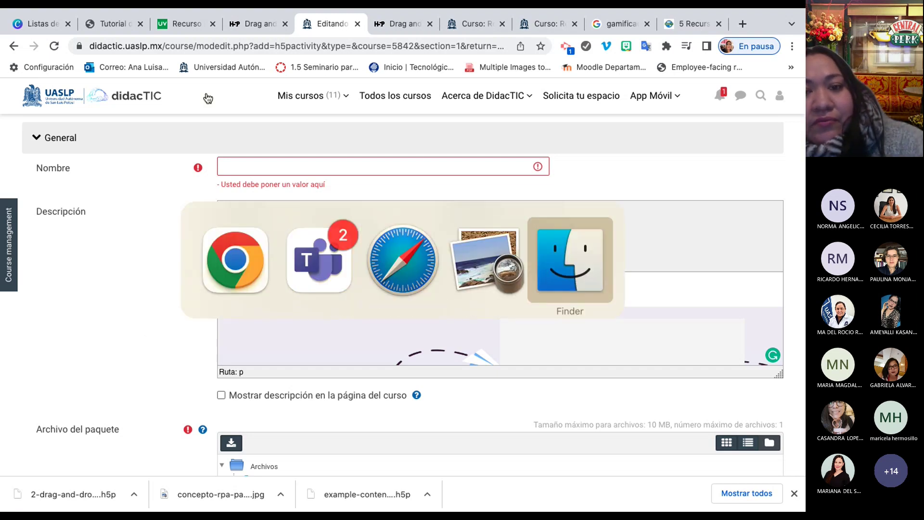
{"action": "key", "text": "super+Tab"}
{"action": "key", "text": "super+Tab"}
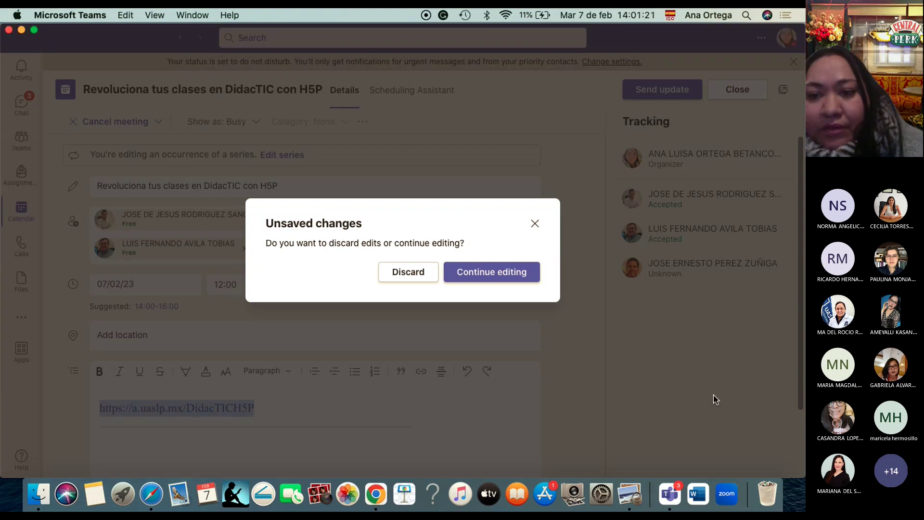
{"action": "key", "text": "super+grave"}
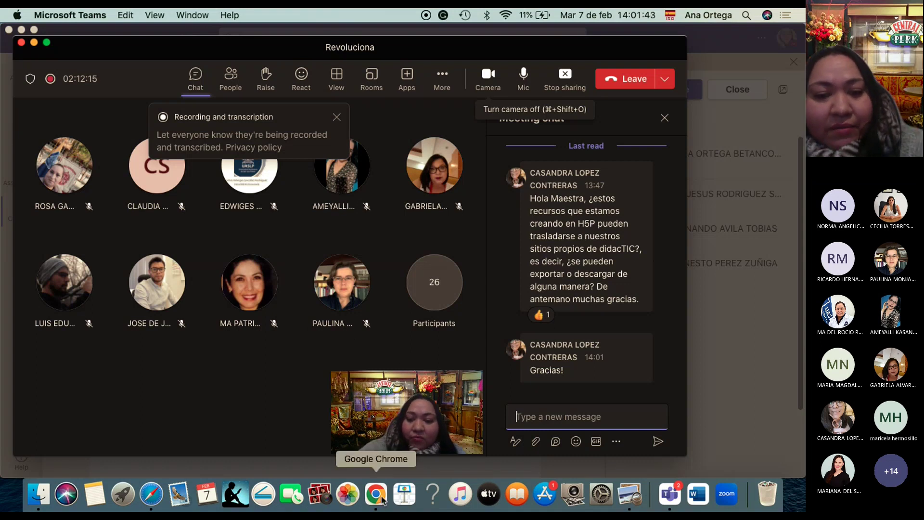
{"action": "key", "text": "super+Tab"}
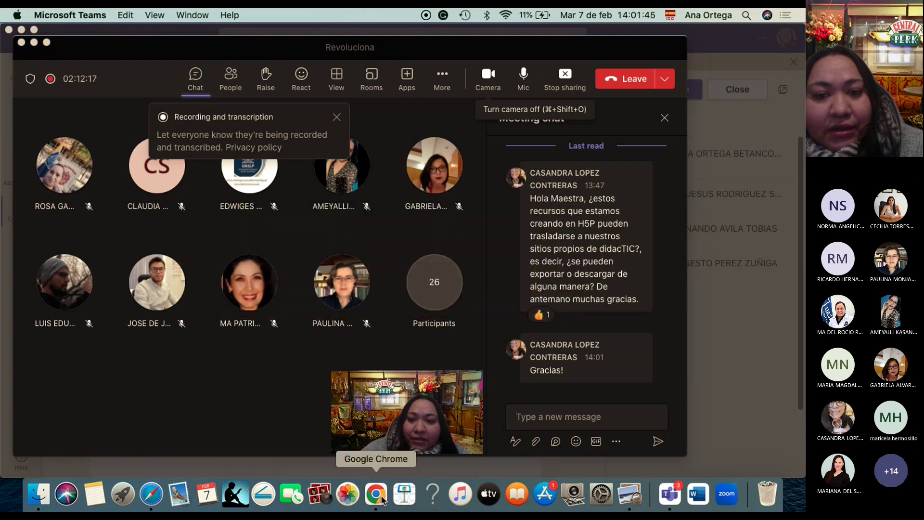
{"action": "key", "text": "super+Tab"}
{"action": "key", "text": "super+Tab"}
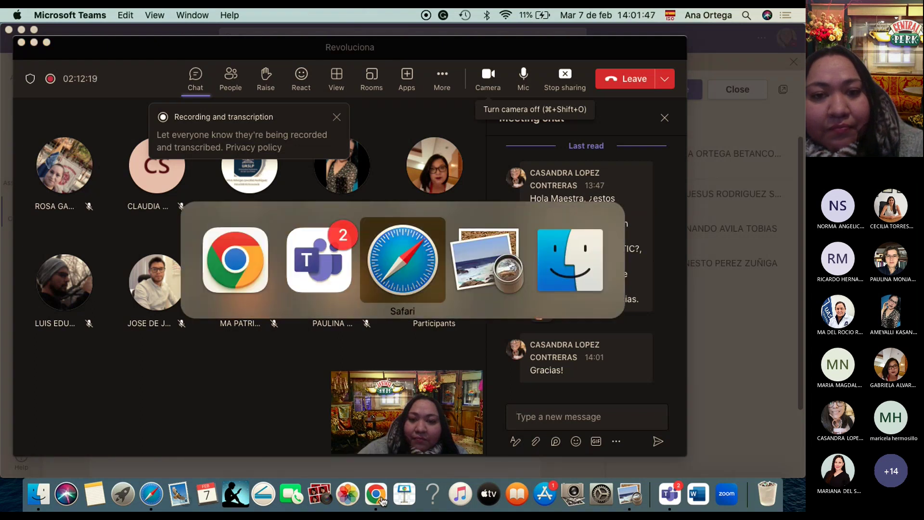
{"action": "key", "text": "super+Tab"}
{"action": "key", "text": "super+Tab"}
{"action": "key", "text": "super+Tab"}
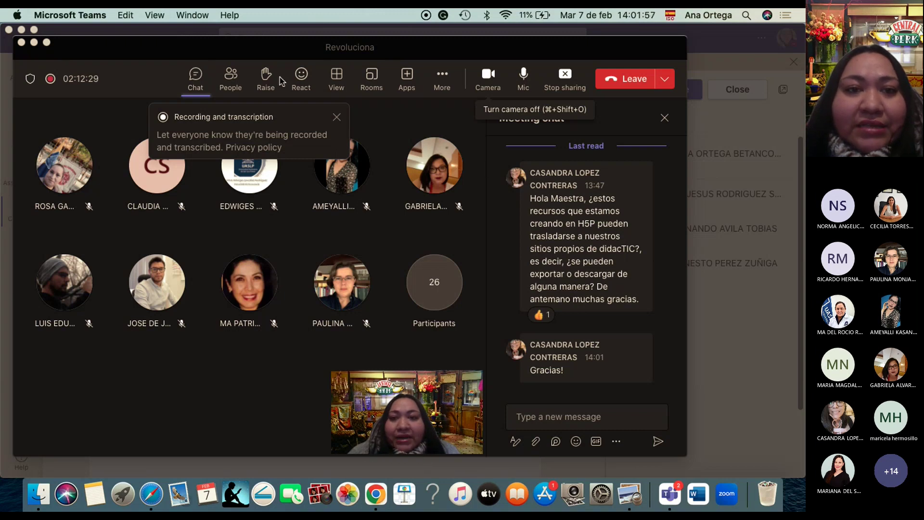
Check the meeting's participant list and return to the meeting chat to read the latest messages.
{"action": "left_click", "coordinate": [232, 83]}
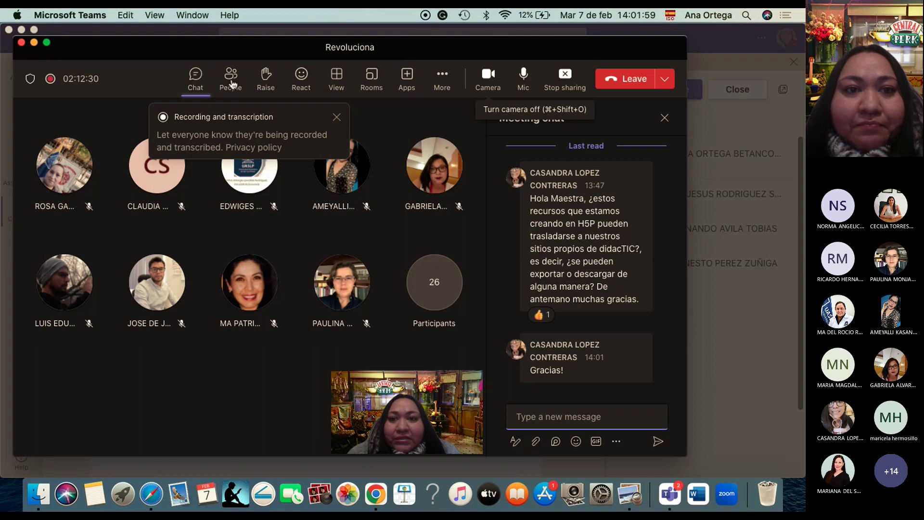
{"action": "left_click", "coordinate": [232, 83]}
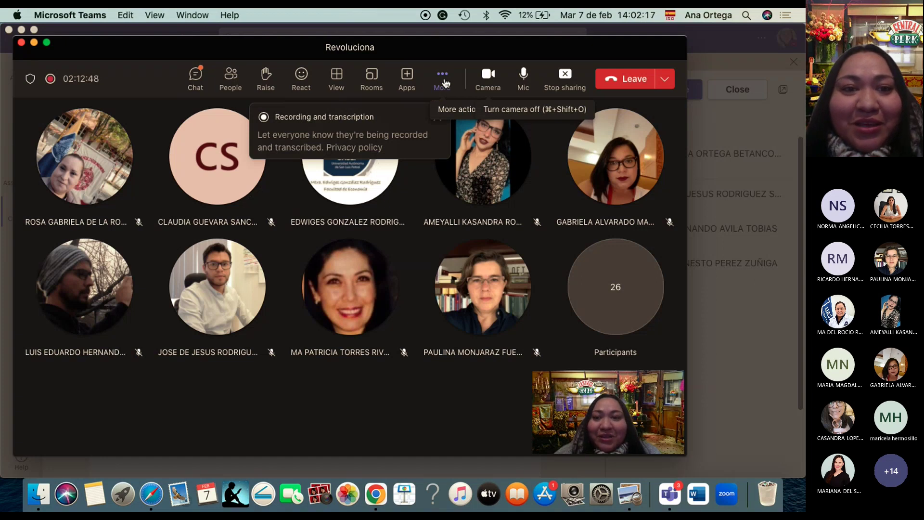
{"action": "left_click", "coordinate": [189, 79]}
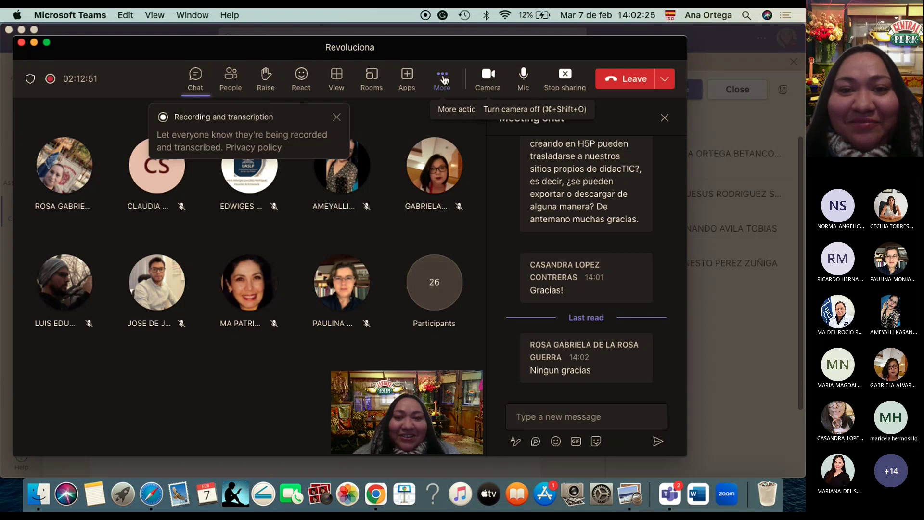
Open the recording and transcription options of the Teams meeting.
{"action": "left_click", "coordinate": [443, 79]}
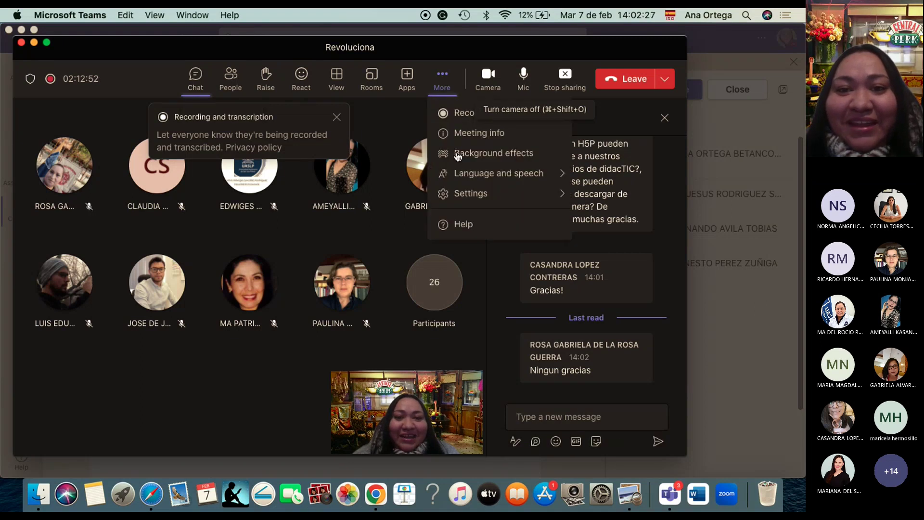
{"action": "left_click", "coordinate": [462, 115]}
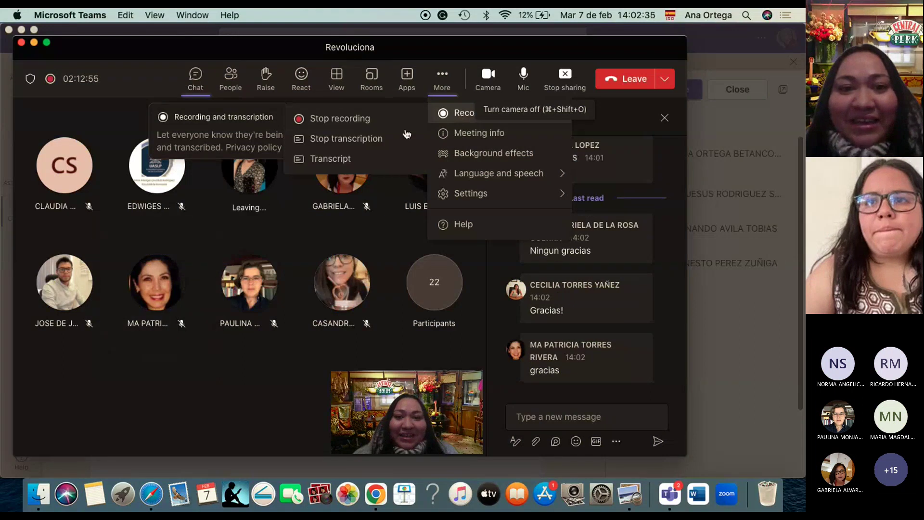
{"action": "left_click", "coordinate": [442, 77]}
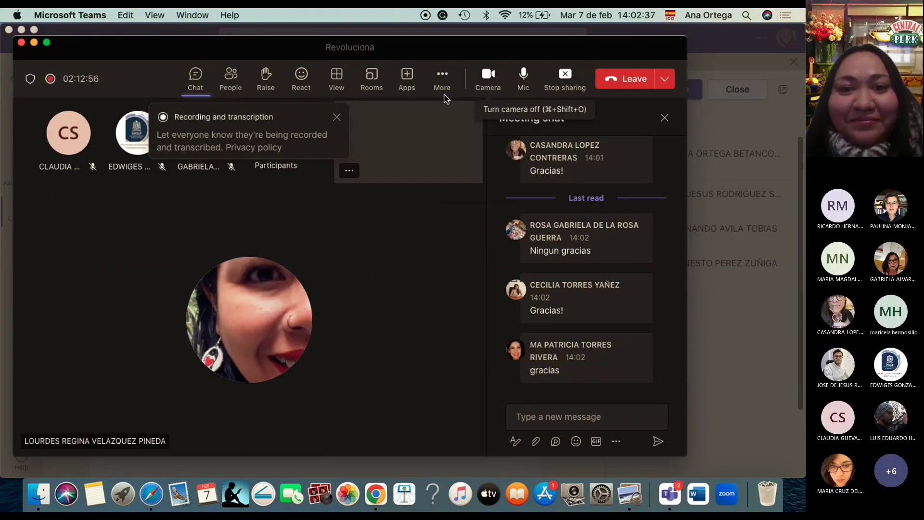